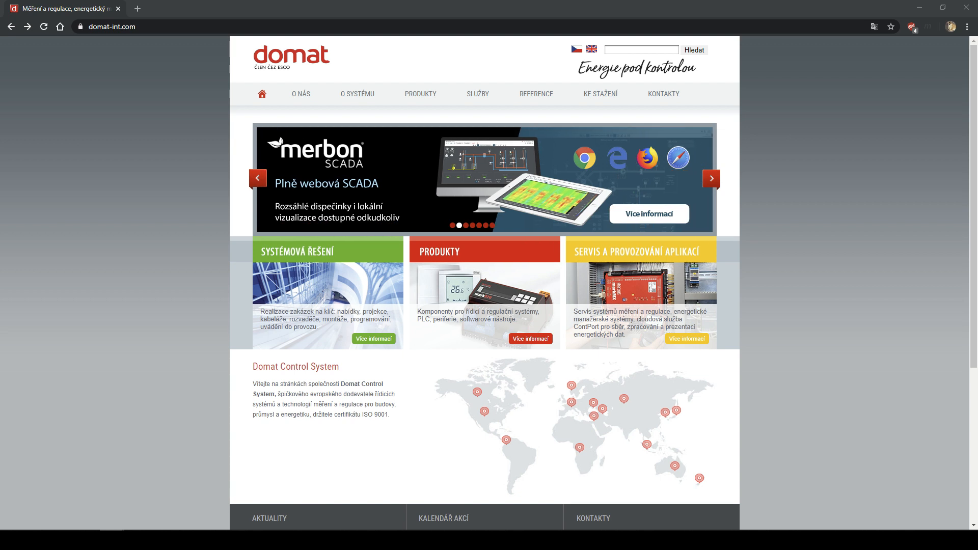
- Switch the Domat website from Czech to English (domat-int.com/en/) using the UK flag
{"action": "mouse_move", "coordinate": [537, 97]}
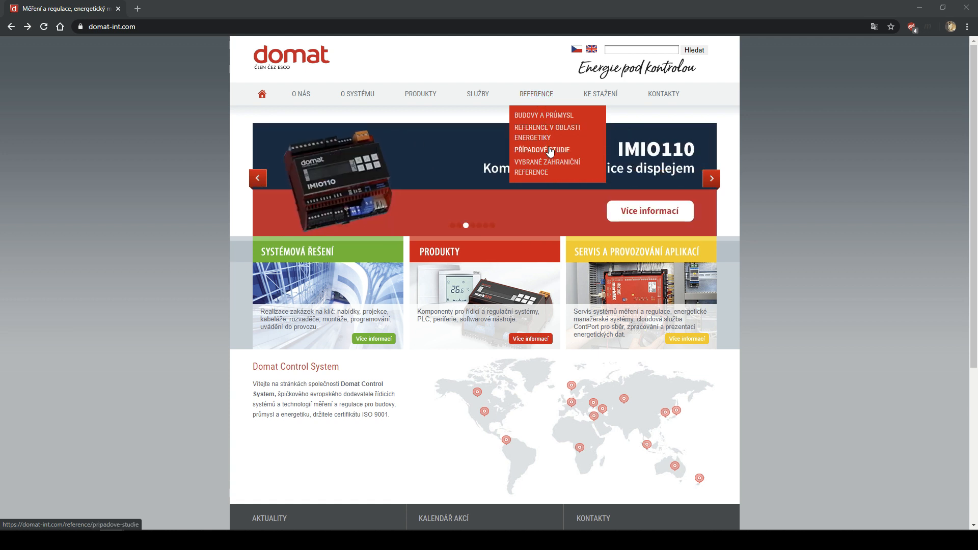
{"action": "mouse_move", "coordinate": [488, 90]}
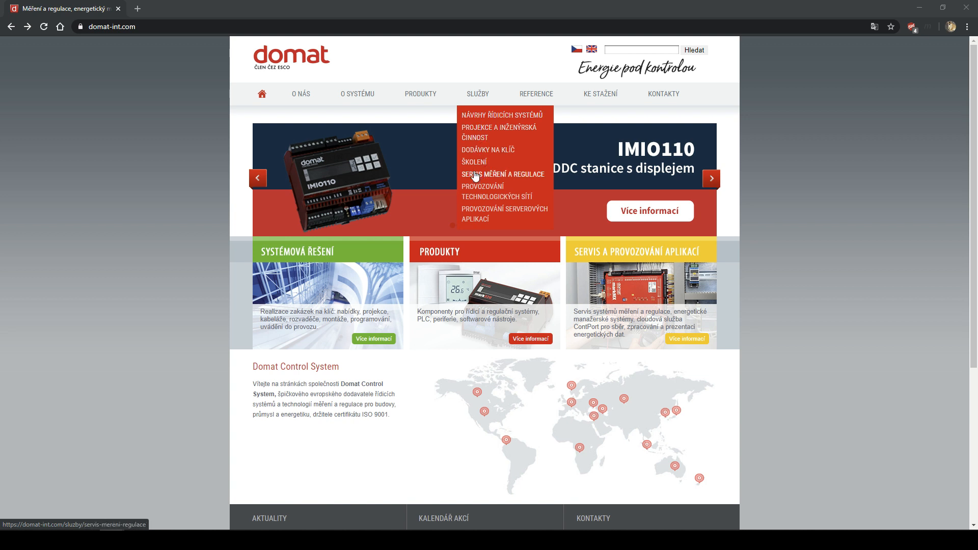
{"action": "mouse_move", "coordinate": [367, 93]}
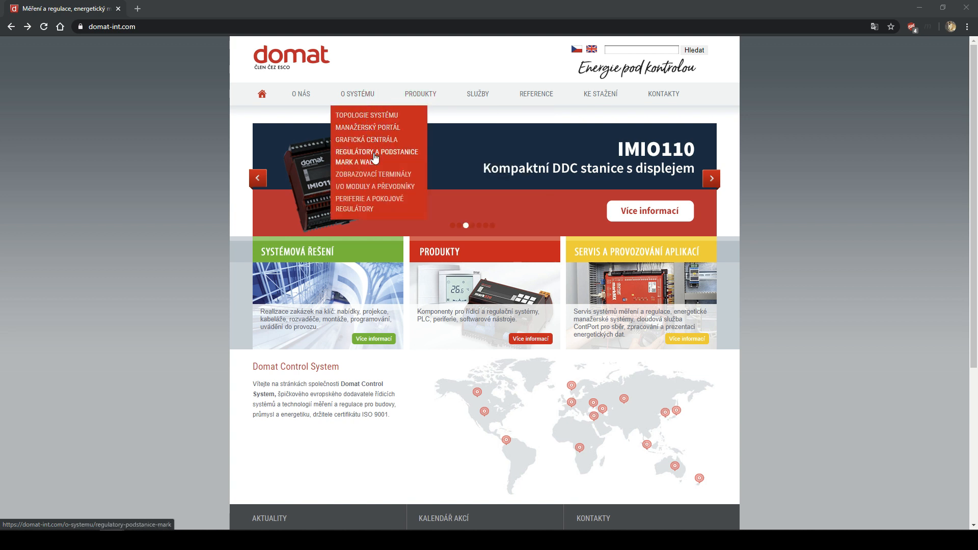
{"action": "left_click", "coordinate": [593, 50]}
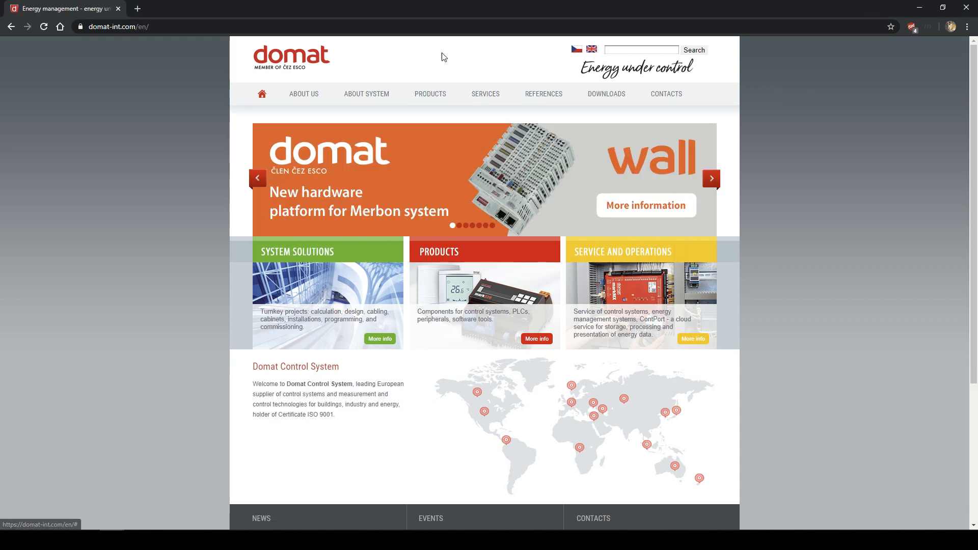
{"action": "mouse_move", "coordinate": [351, 94]}
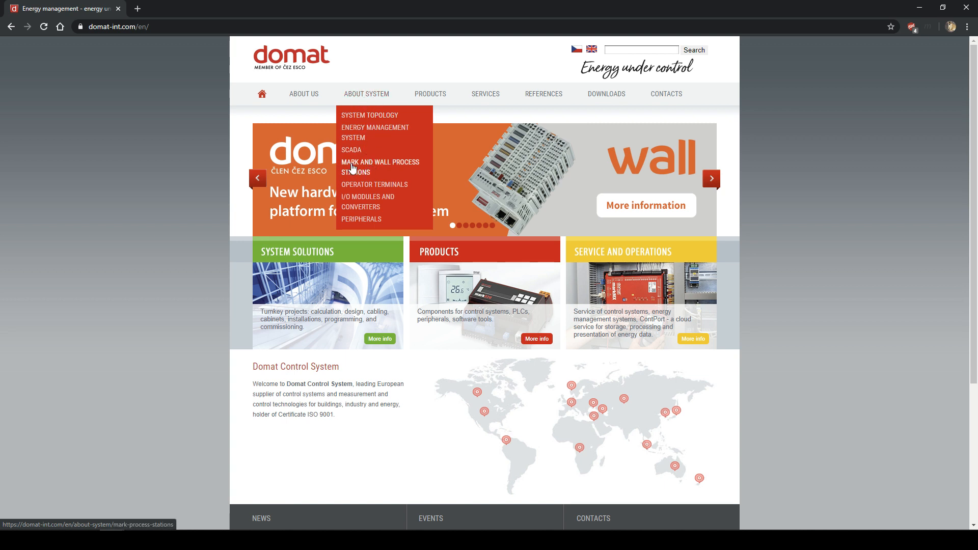
- Go to Mark and wall Process Stations and scroll down to the Compact process stations wall entry
{"action": "left_click", "coordinate": [371, 169]}
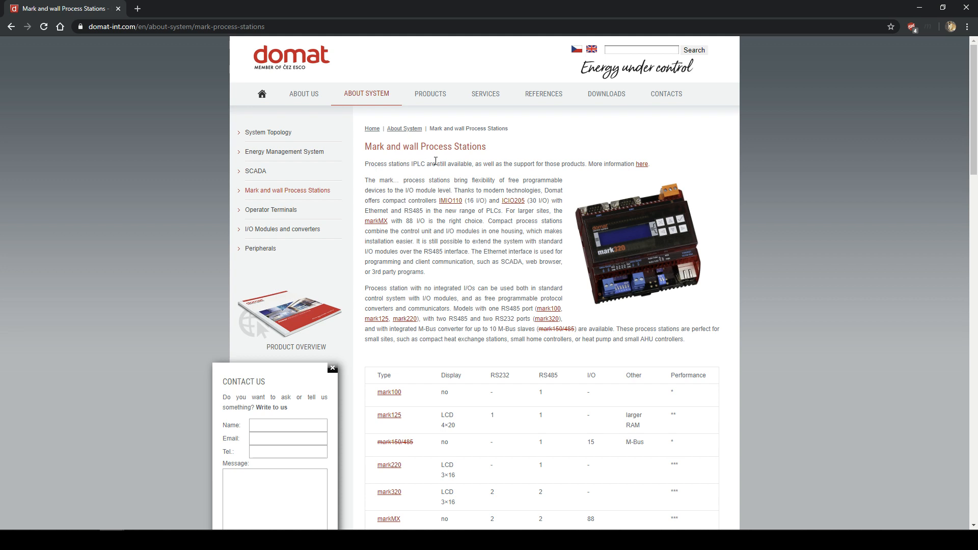
{"action": "scroll", "coordinate": [473, 196], "scroll_direction": "down", "scroll_amount": 3}
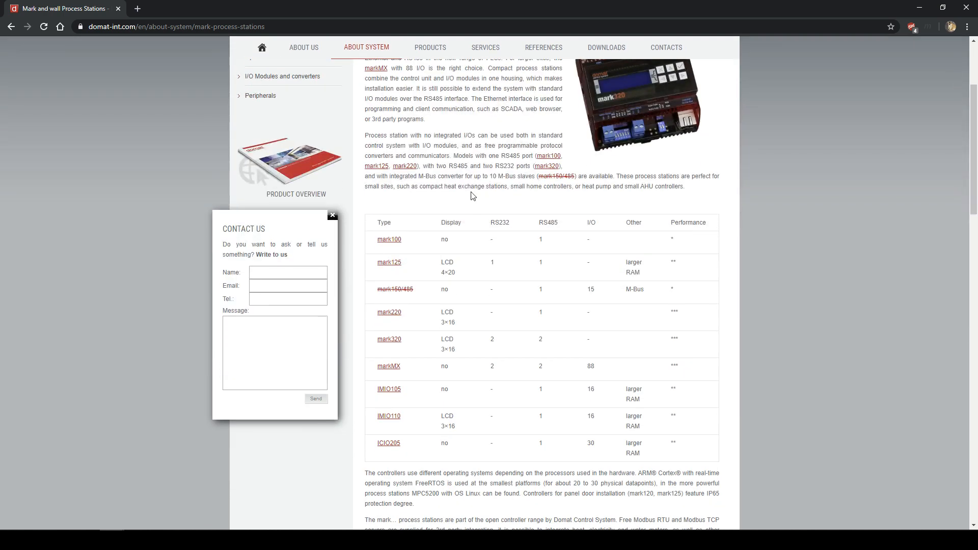
{"action": "scroll", "coordinate": [473, 197], "scroll_direction": "down", "scroll_amount": 10}
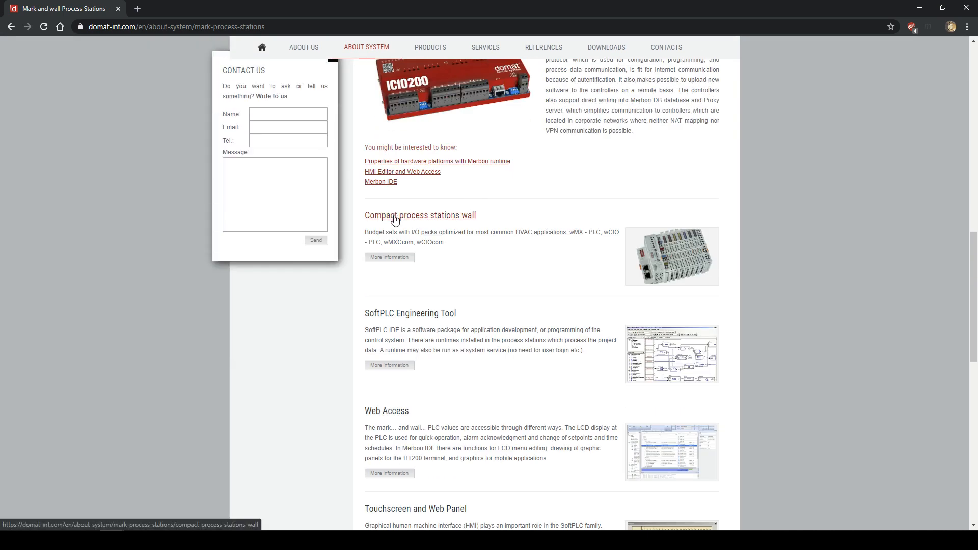
- Open the Compact process stations wall page and highlight its wall packs table
{"action": "left_click", "coordinate": [395, 219]}
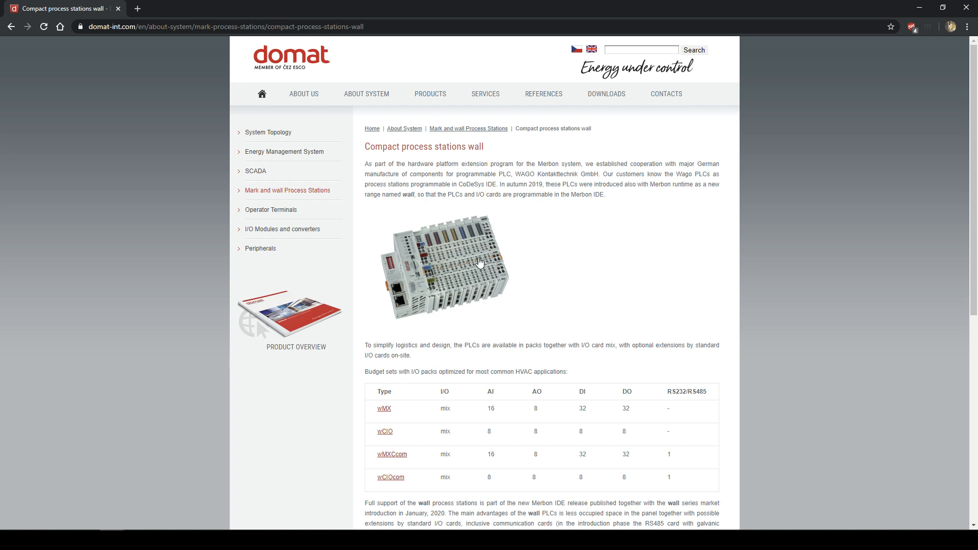
{"action": "scroll", "coordinate": [523, 322], "scroll_direction": "down", "scroll_amount": 2}
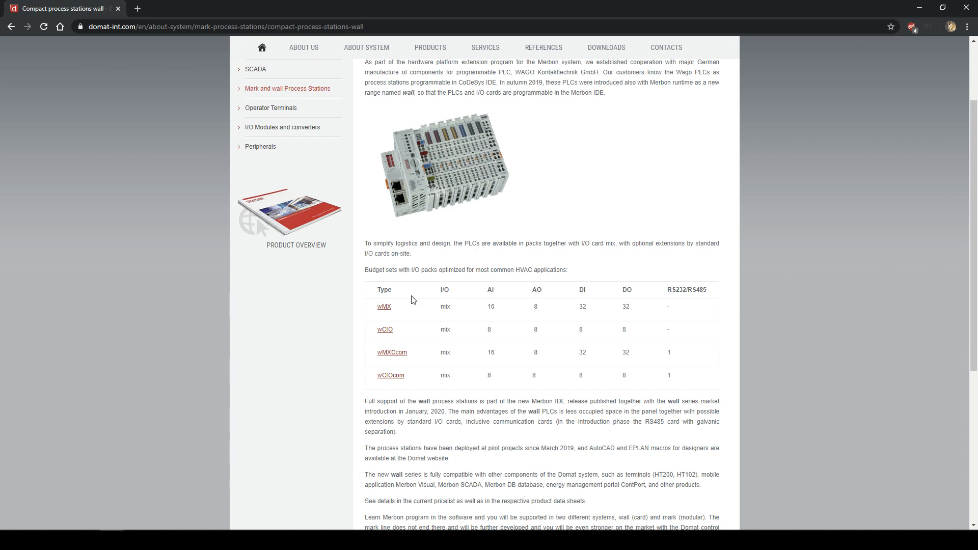
{"action": "left_click_drag", "start_coordinate": [369, 296], "coordinate": [682, 389]}
{"action": "left_click", "coordinate": [688, 388]}
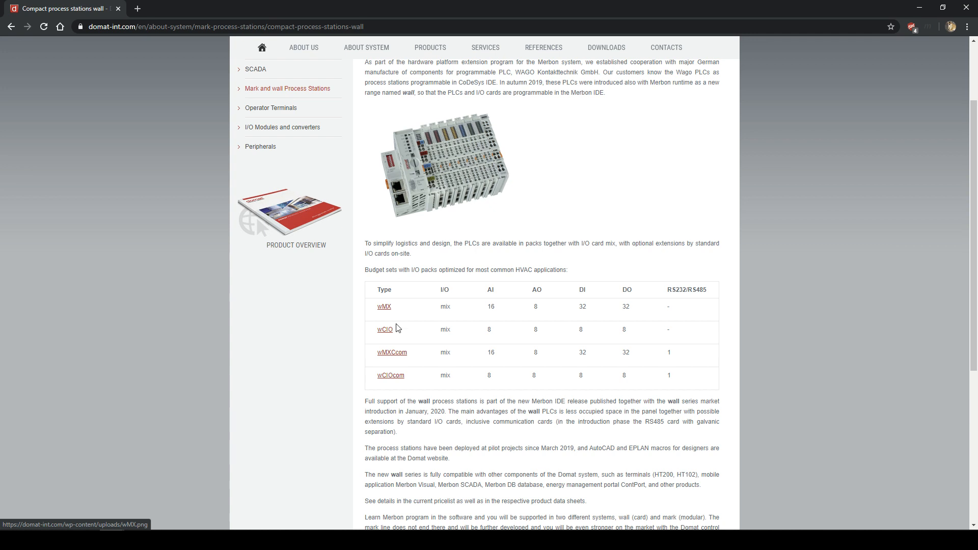
- Review the pack table and highlight the wMX and wCIO rows
{"action": "scroll", "coordinate": [438, 322], "scroll_direction": "down", "scroll_amount": 2}
{"action": "scroll", "coordinate": [442, 322], "scroll_direction": "up", "scroll_amount": 2}
{"action": "scroll", "coordinate": [442, 321], "scroll_direction": "up", "scroll_amount": 1}
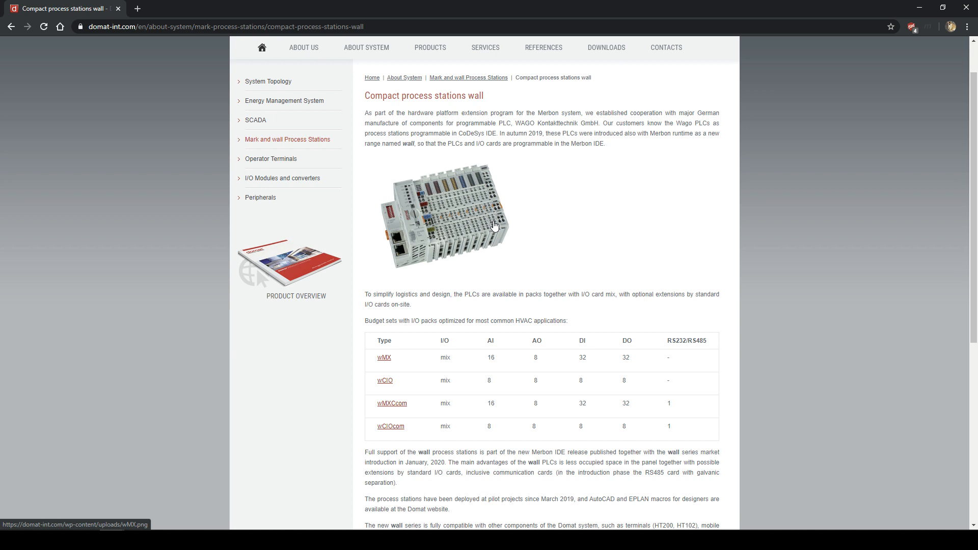
{"action": "scroll", "coordinate": [449, 259], "scroll_direction": "down", "scroll_amount": 1}
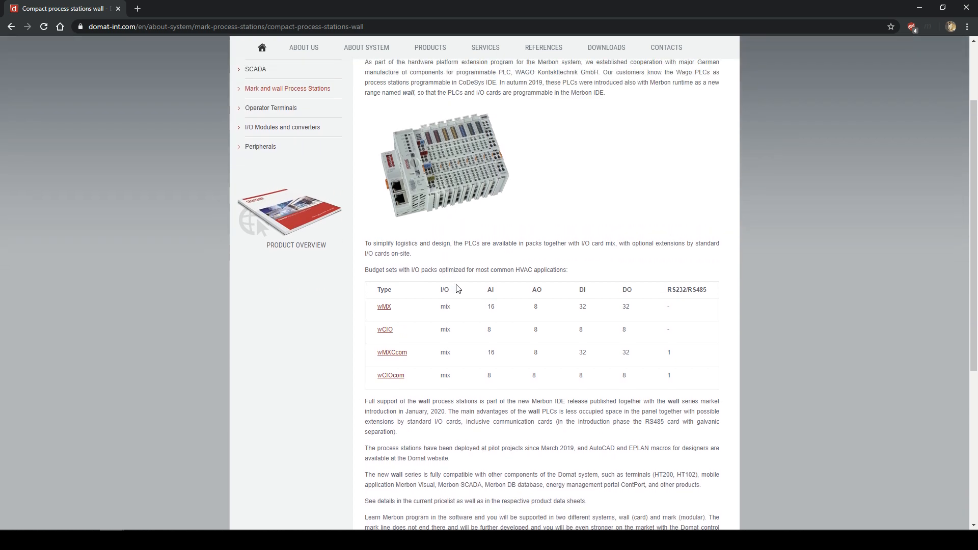
{"action": "left_click_drag", "start_coordinate": [403, 309], "coordinate": [694, 304]}
{"action": "left_click", "coordinate": [696, 305]}
{"action": "left_click_drag", "start_coordinate": [378, 306], "coordinate": [690, 306]}
{"action": "left_click", "coordinate": [690, 307]}
{"action": "scroll", "coordinate": [448, 354], "scroll_direction": "down", "scroll_amount": 1}
{"action": "scroll", "coordinate": [442, 349], "scroll_direction": "up", "scroll_amount": 1}
{"action": "left_click_drag", "start_coordinate": [375, 288], "coordinate": [703, 395]}
{"action": "left_click", "coordinate": [708, 395]}
{"action": "left_click_drag", "start_coordinate": [432, 376], "coordinate": [672, 377]}
{"action": "left_click", "coordinate": [672, 377]}
{"action": "left_click_drag", "start_coordinate": [673, 351], "coordinate": [412, 351]}
{"action": "left_click", "coordinate": [429, 358]}
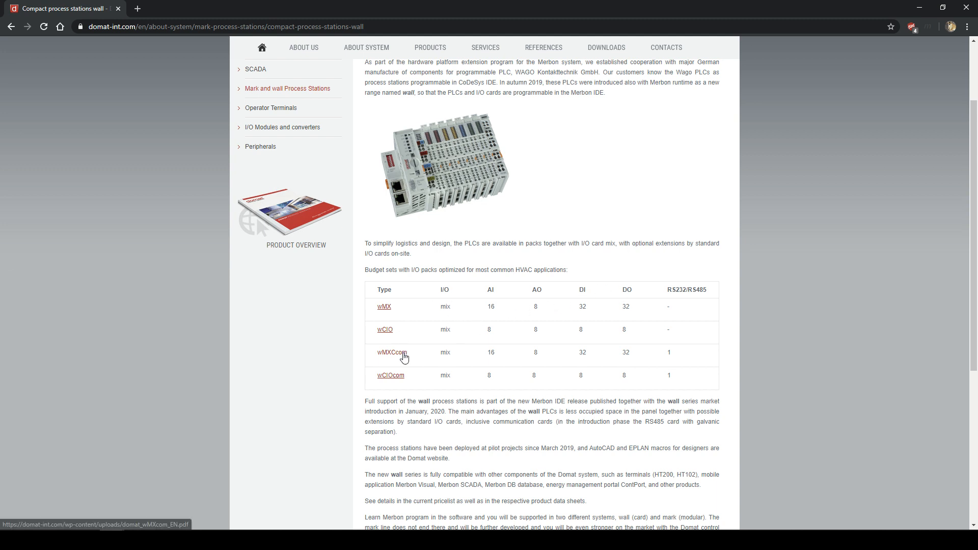
{"action": "left_click_drag", "start_coordinate": [412, 357], "coordinate": [395, 353]}
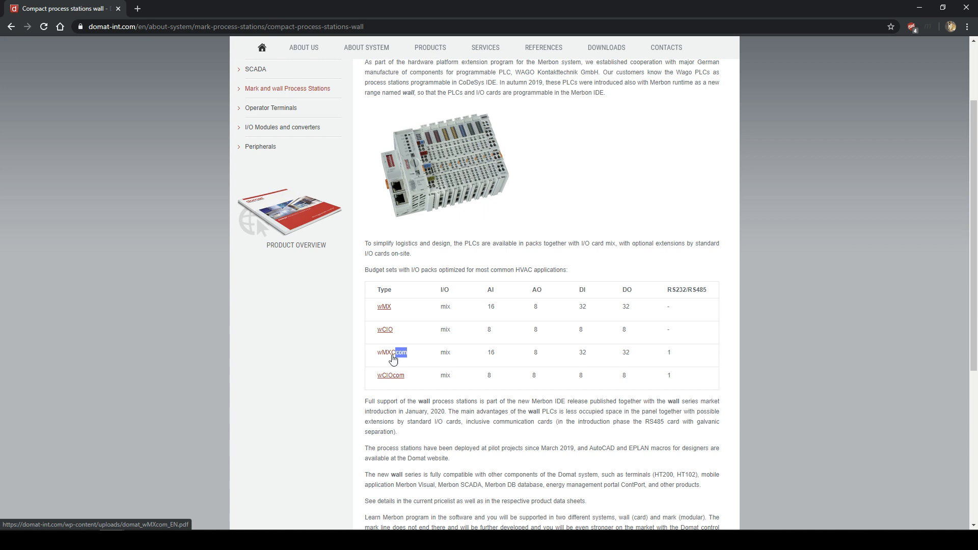
{"action": "left_click", "coordinate": [421, 355]}
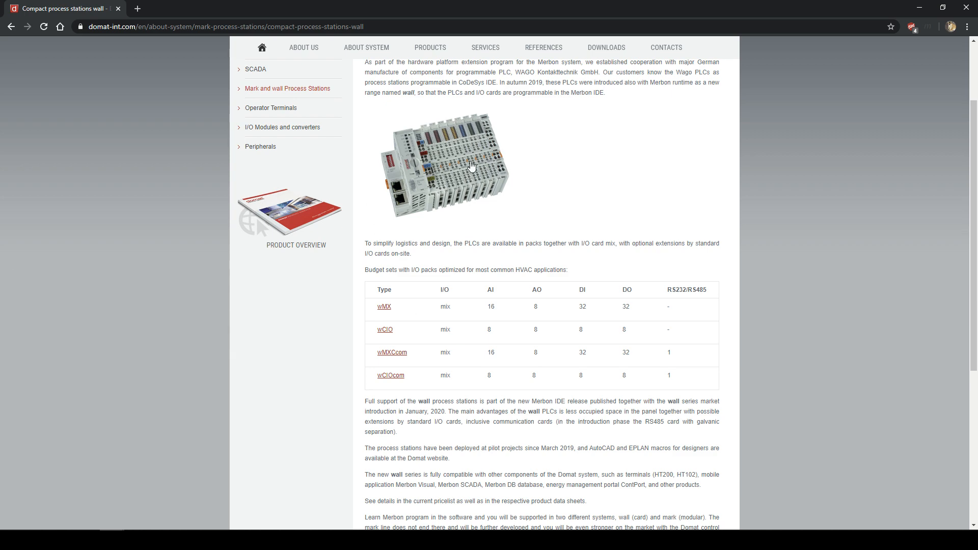
{"action": "left_click", "coordinate": [389, 165]}
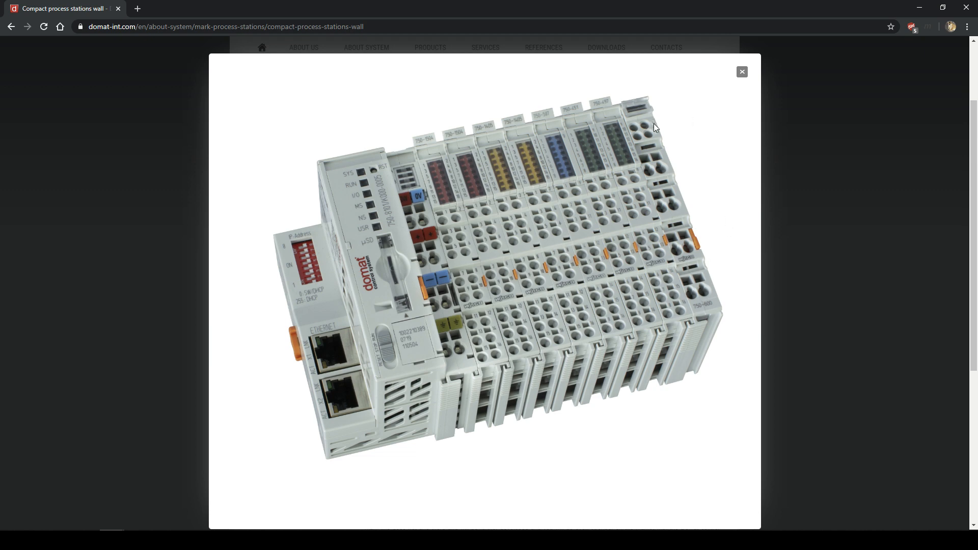
{"action": "left_click", "coordinate": [742, 72]}
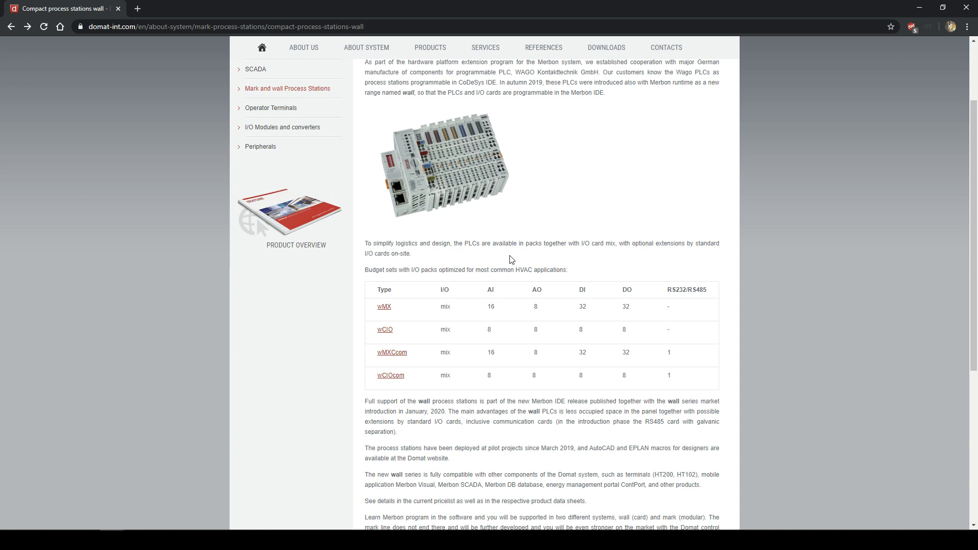
{"action": "scroll", "coordinate": [513, 260], "scroll_direction": "down", "scroll_amount": 2}
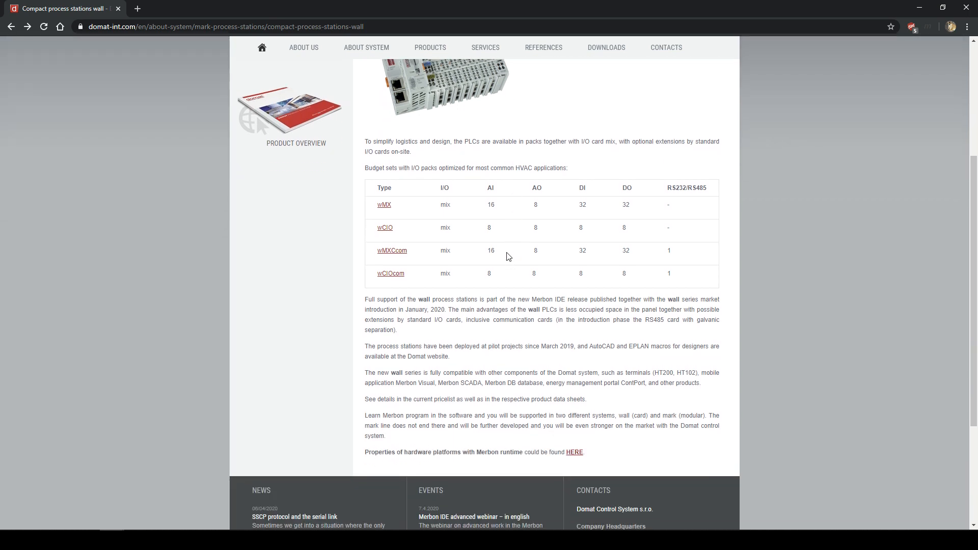
{"action": "scroll", "coordinate": [508, 256], "scroll_direction": "up", "scroll_amount": 2}
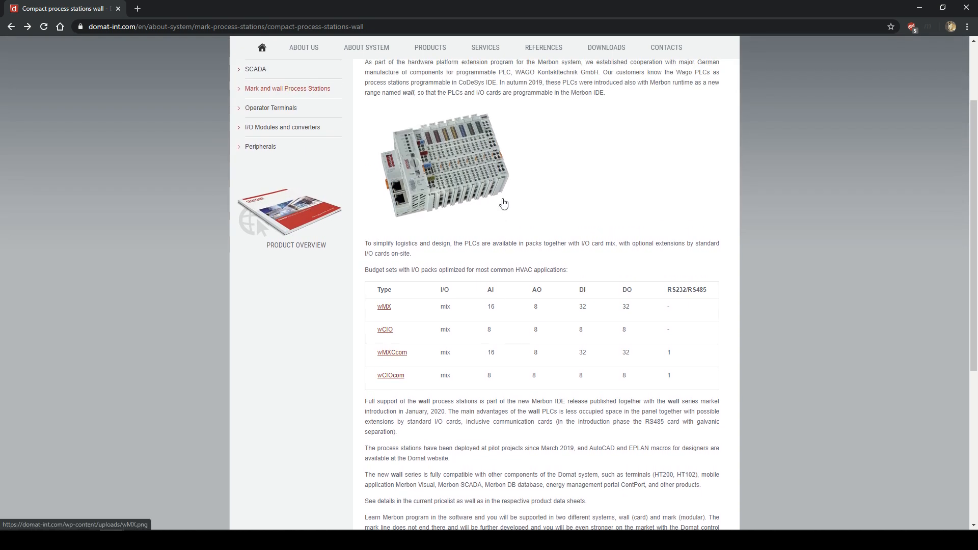
{"action": "scroll", "coordinate": [505, 206], "scroll_direction": "up", "scroll_amount": 2}
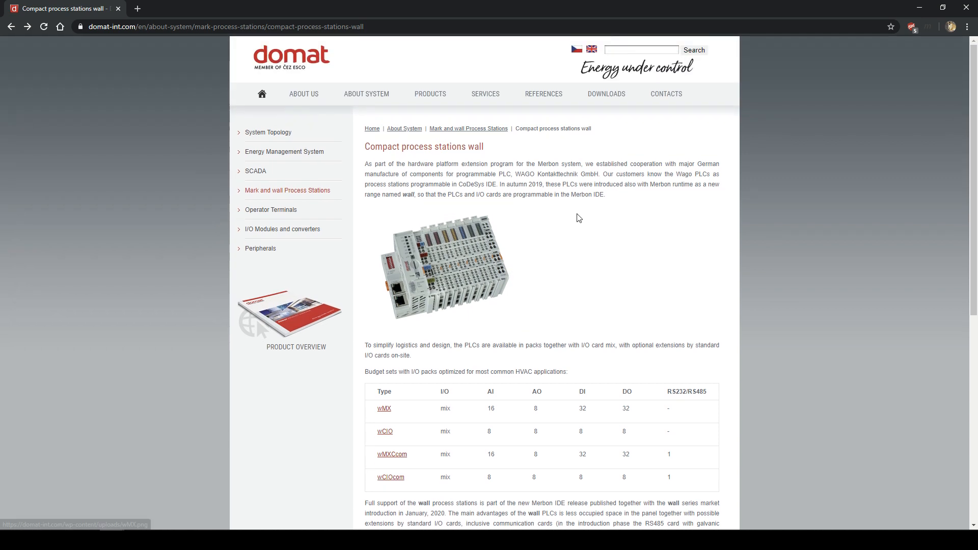
{"action": "scroll", "coordinate": [579, 218], "scroll_direction": "down", "scroll_amount": 2}
{"action": "scroll", "coordinate": [579, 218], "scroll_direction": "down", "scroll_amount": 1}
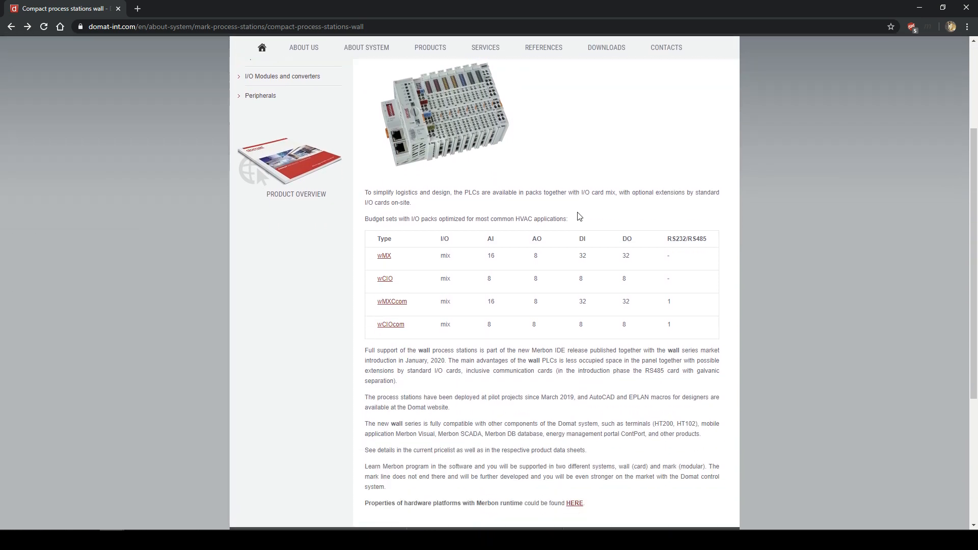
{"action": "scroll", "coordinate": [563, 209], "scroll_direction": "up", "scroll_amount": 2}
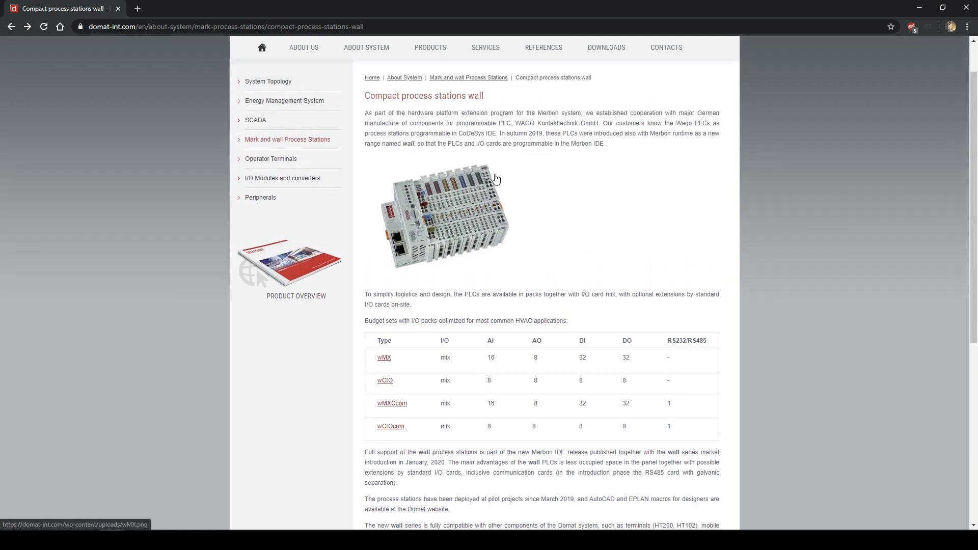
{"action": "scroll", "coordinate": [459, 282], "scroll_direction": "down", "scroll_amount": 1}
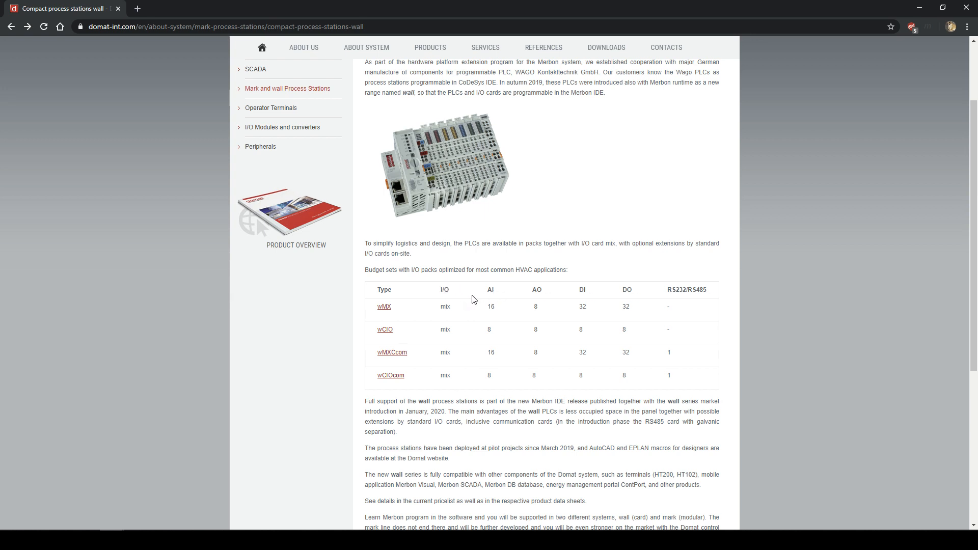
{"action": "scroll", "coordinate": [476, 295], "scroll_direction": "up", "scroll_amount": 1}
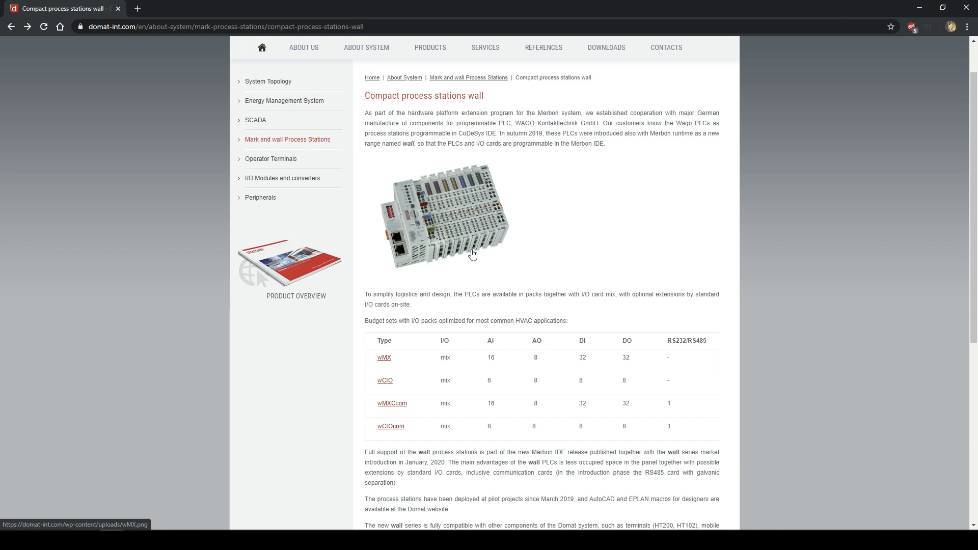
{"action": "scroll", "coordinate": [453, 242], "scroll_direction": "up", "scroll_amount": 1}
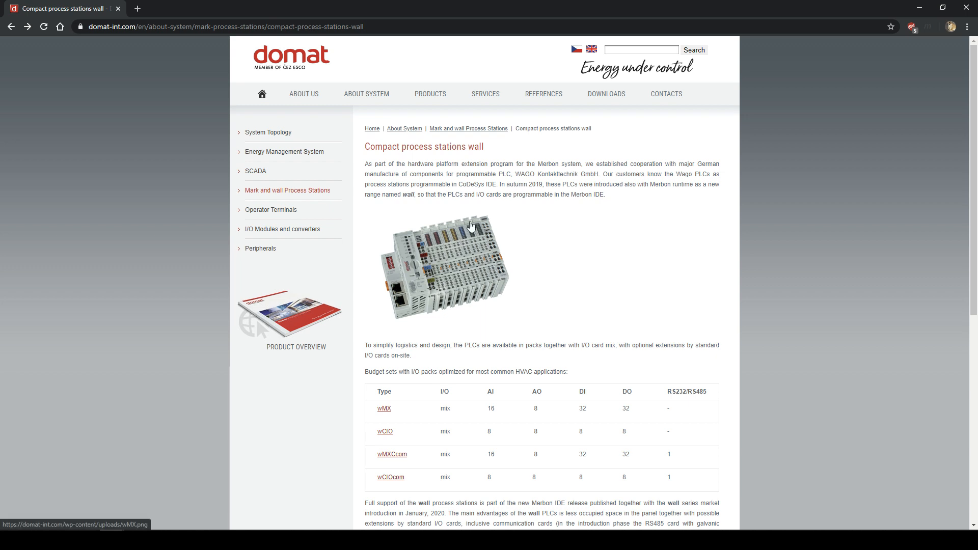
{"action": "left_click_drag", "start_coordinate": [453, 184], "coordinate": [485, 185]}
{"action": "left_click", "coordinate": [485, 204]}
- View the enlarged wall PLC photo, close it, and minimize Chrome to reveal the desktop
{"action": "left_click", "coordinate": [409, 266]}
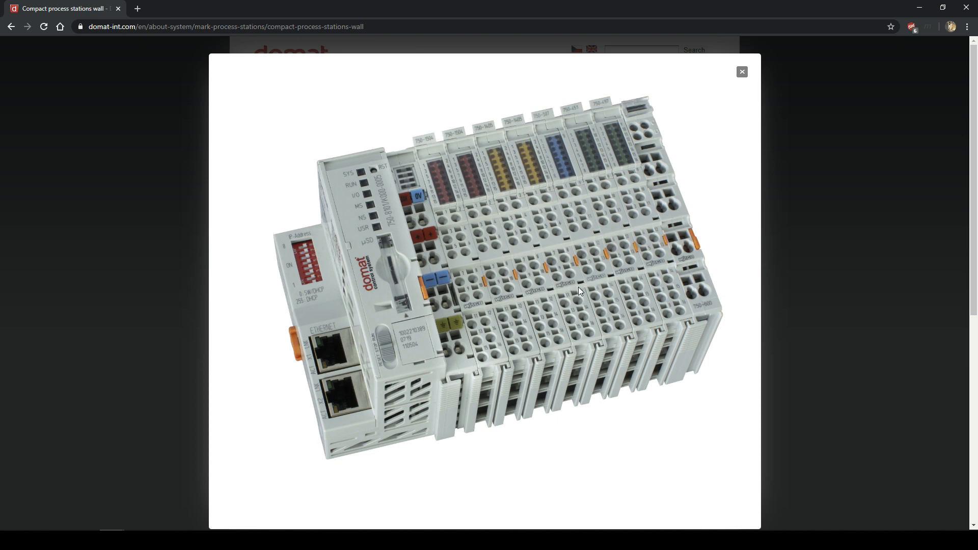
{"action": "left_click", "coordinate": [742, 71]}
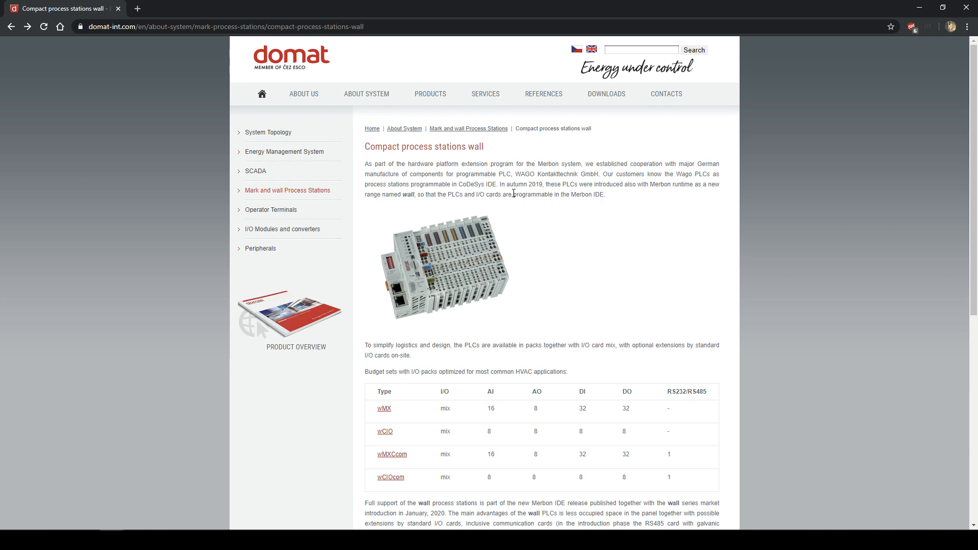
{"action": "left_click", "coordinate": [921, 9]}
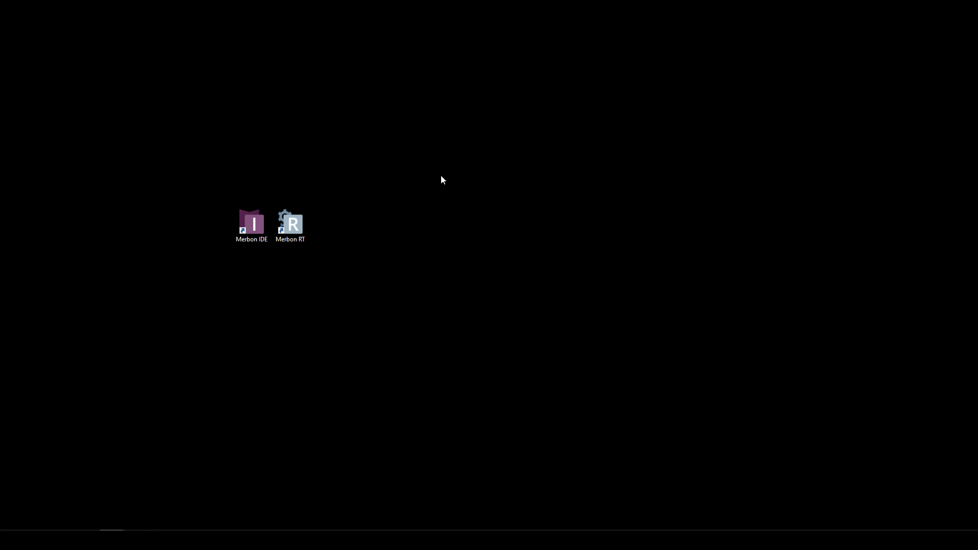
- Launch Merbon IDE version 2.4.0.7 (93275) from the desktop launcher
{"action": "double_click", "coordinate": [256, 227]}
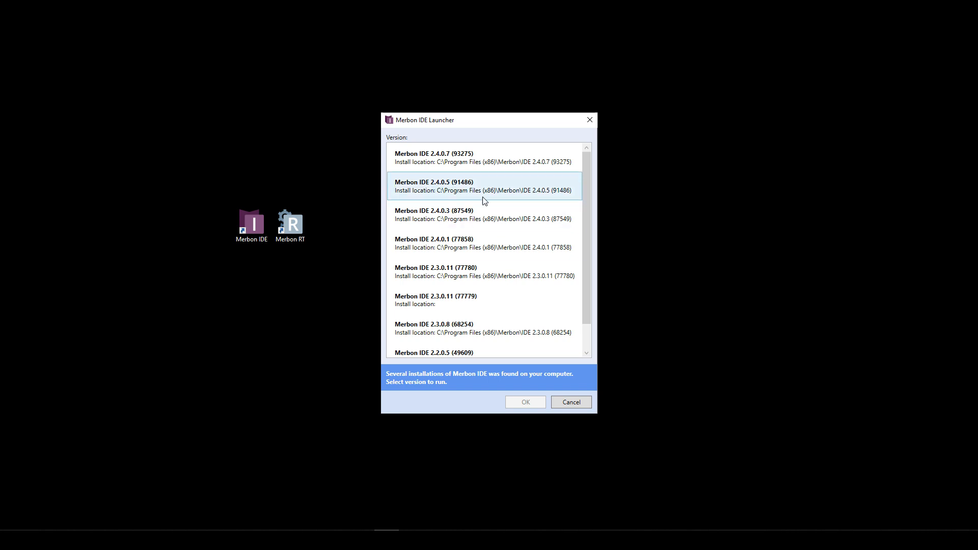
{"action": "left_click", "coordinate": [445, 159]}
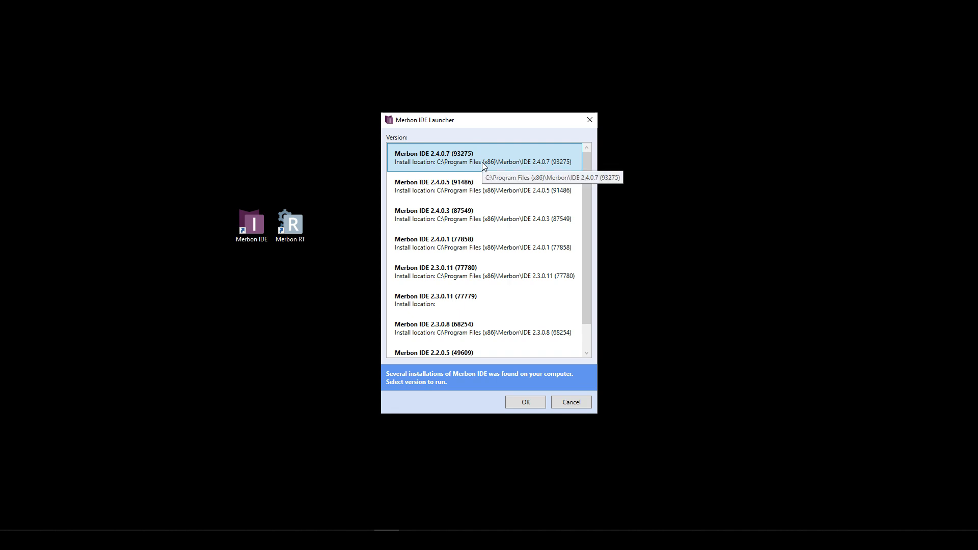
{"action": "left_click", "coordinate": [526, 403]}
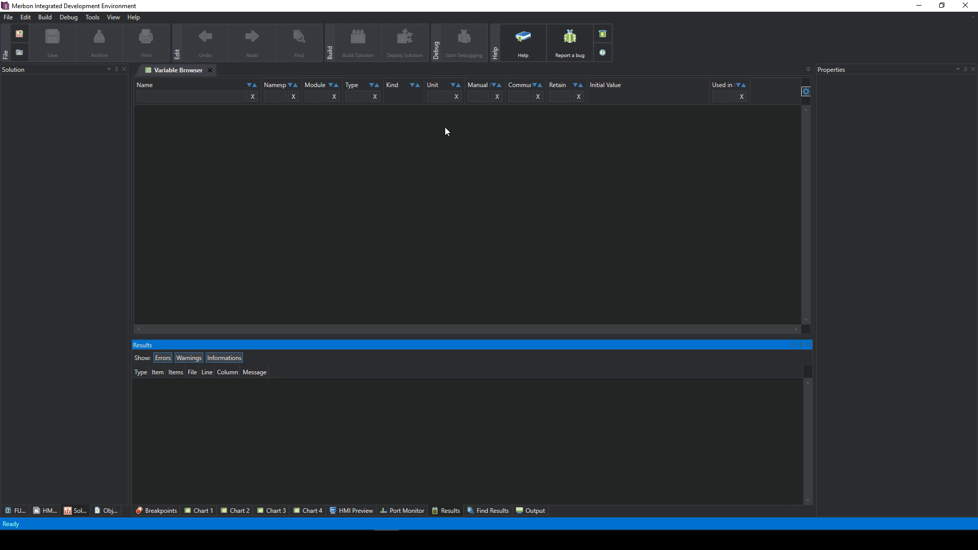
- Create a new solution named merbon_ide_advanced_training on the Desktop, opened in Simple Mode
{"action": "left_click", "coordinate": [8, 17]}
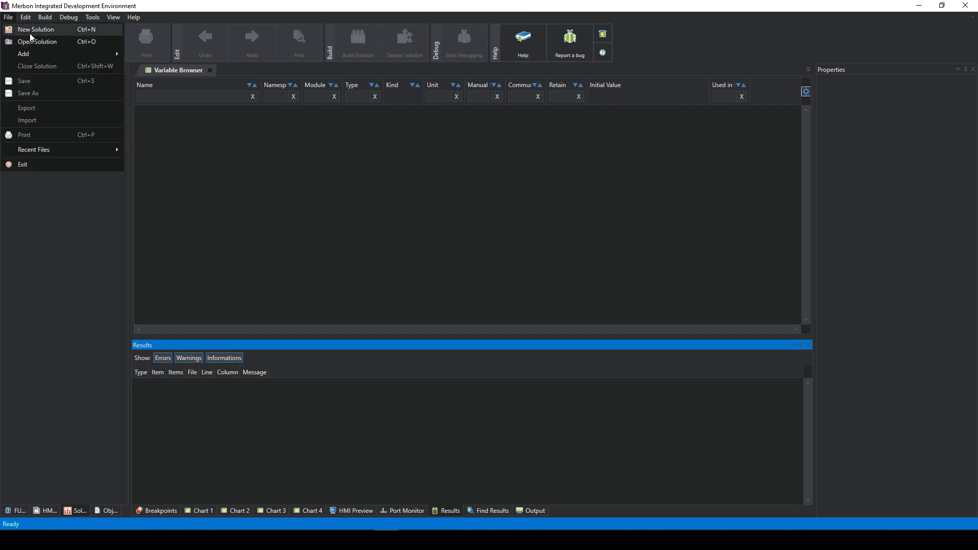
{"action": "left_click", "coordinate": [29, 33]}
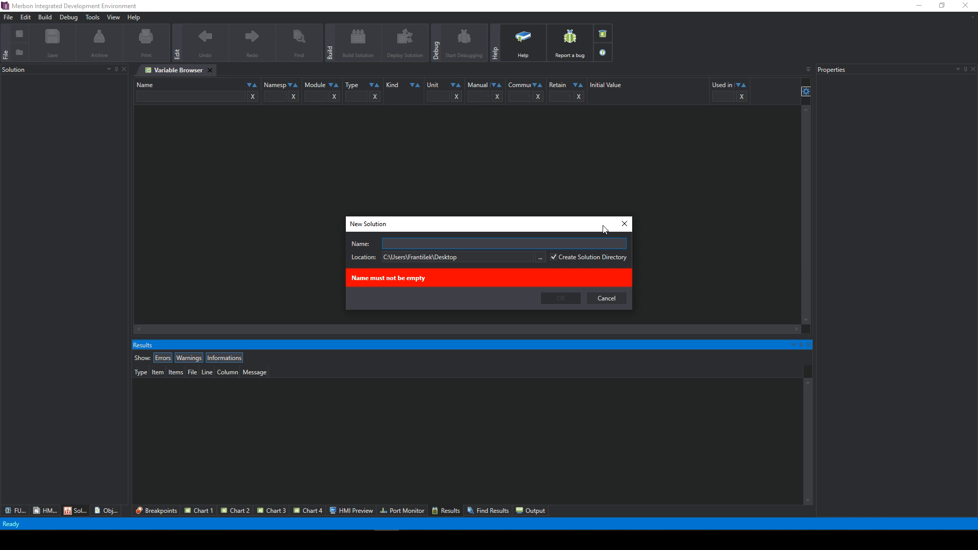
{"action": "type", "text": "merb"}
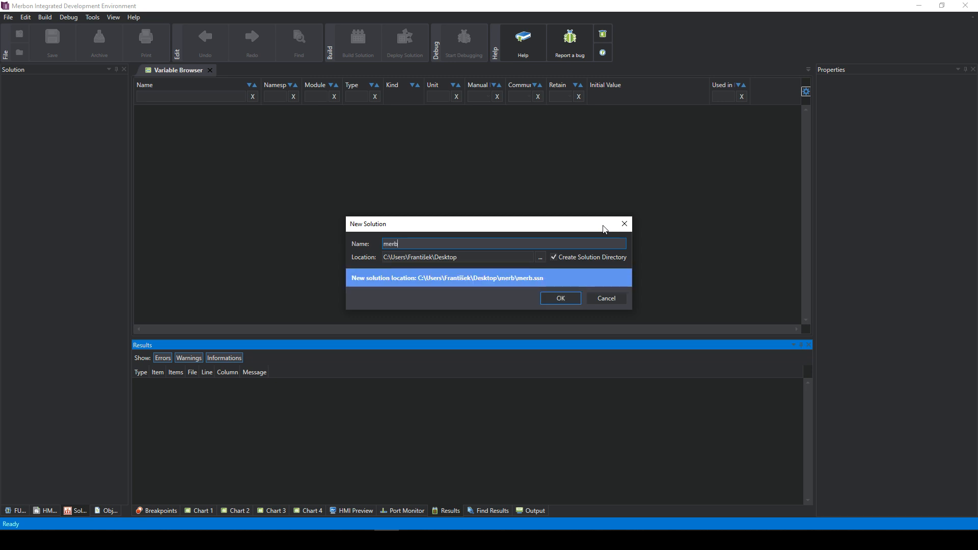
{"action": "type", "text": "on_ide_advance"}
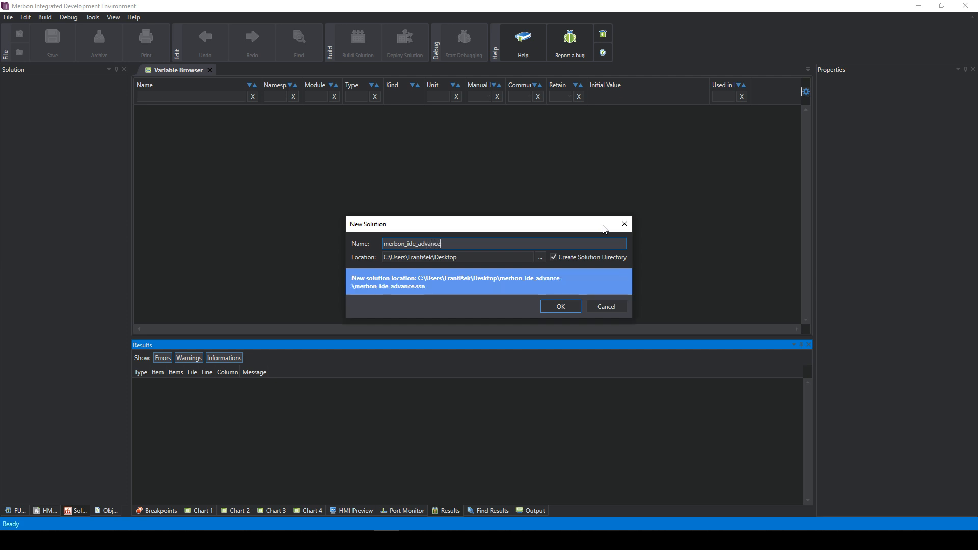
{"action": "type", "text": "d_training"}
{"action": "left_click", "coordinate": [553, 308]}
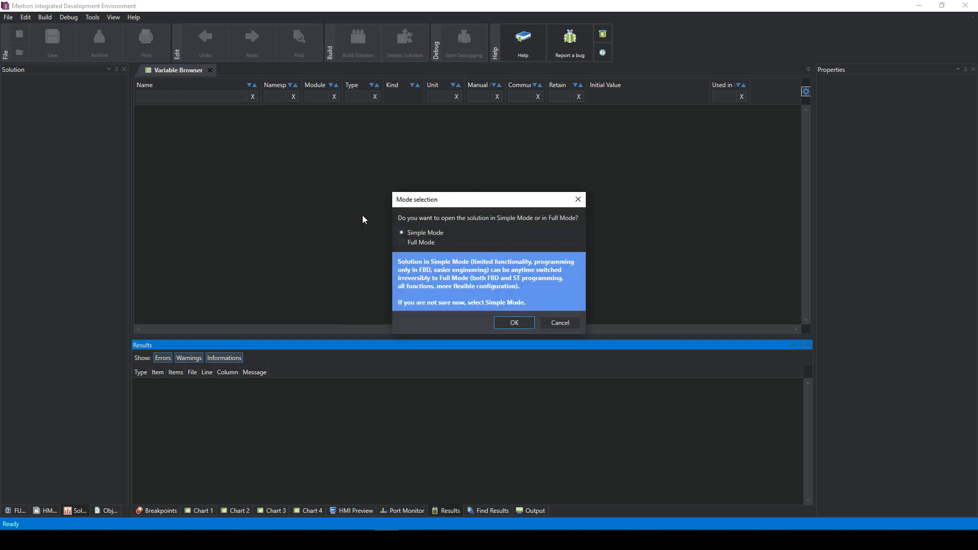
{"action": "left_click", "coordinate": [512, 321]}
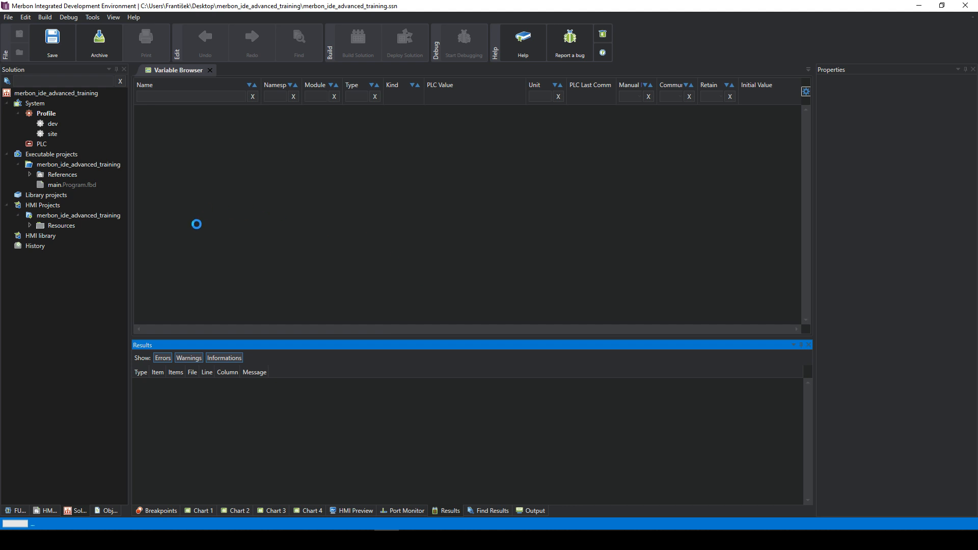
- Choose Attach PLC from the PLC node's context menu in the Solution tree
{"action": "left_click", "coordinate": [43, 147]}
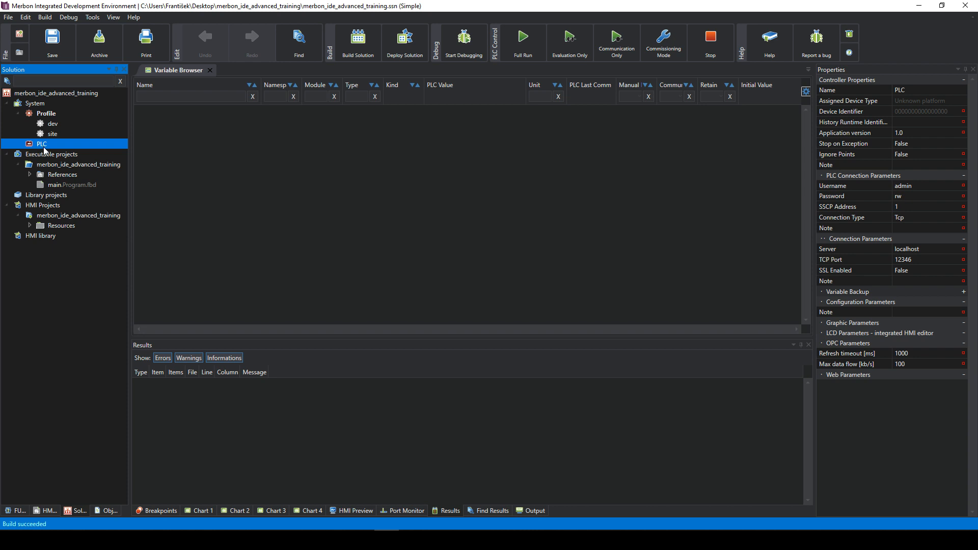
{"action": "right_click", "coordinate": [43, 147]}
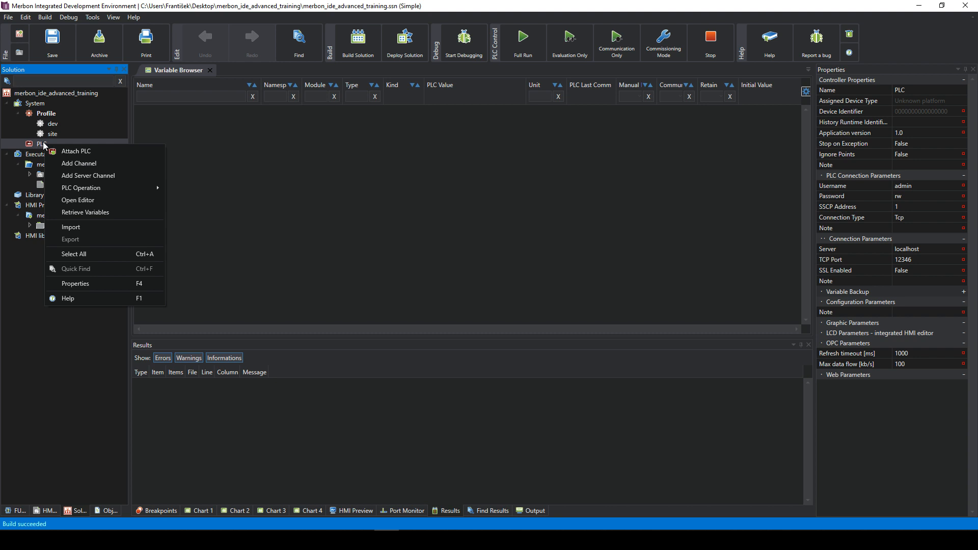
{"action": "key", "text": "Escape"}
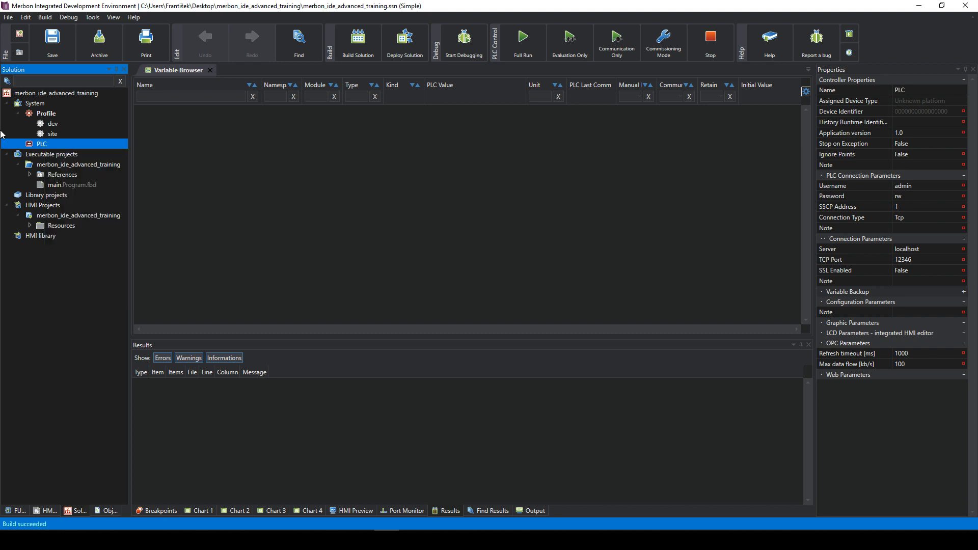
{"action": "right_click", "coordinate": [50, 147]}
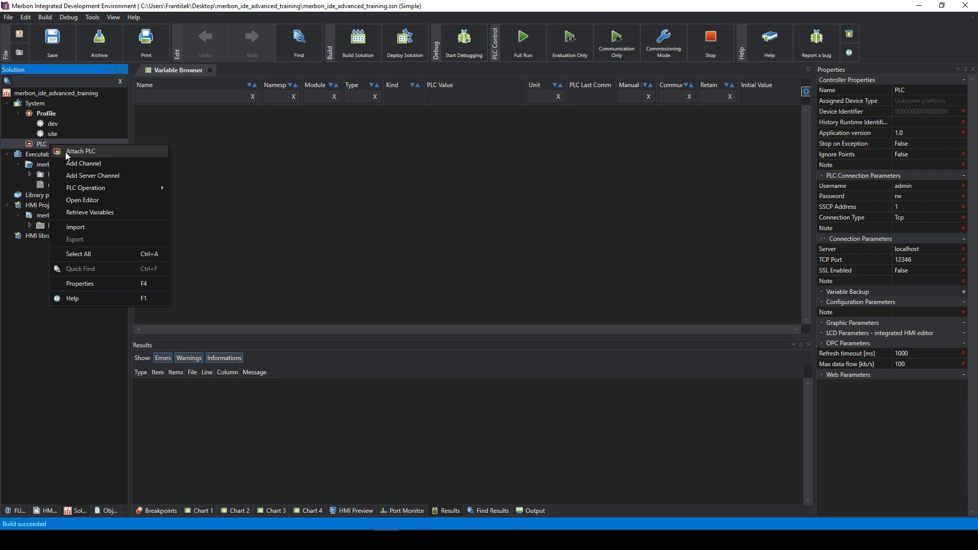
{"action": "left_click", "coordinate": [68, 153]}
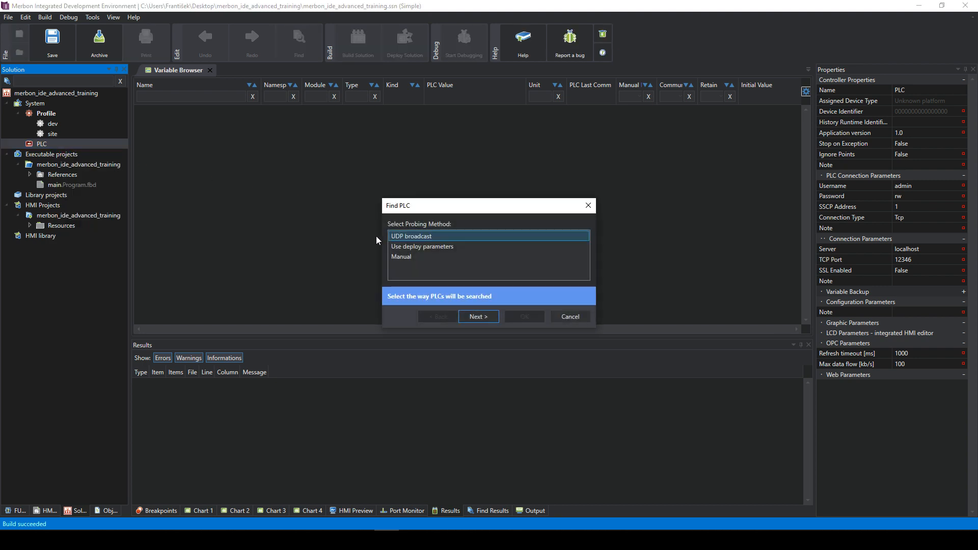
- Choose Manual PLC search, open the Device type list, then bring up the Domat page in Chrome
{"action": "left_click", "coordinate": [414, 260]}
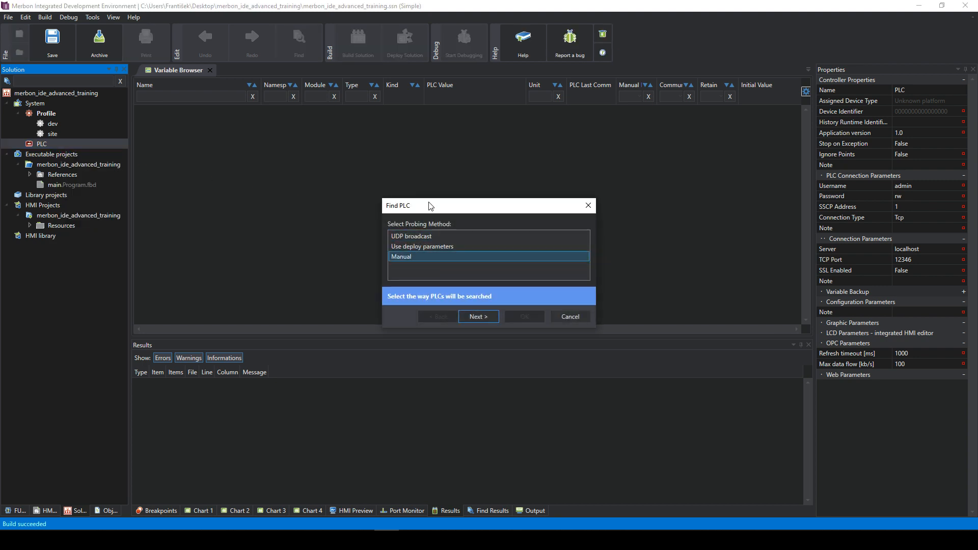
{"action": "left_click", "coordinate": [480, 318]}
{"action": "left_click", "coordinate": [469, 253]}
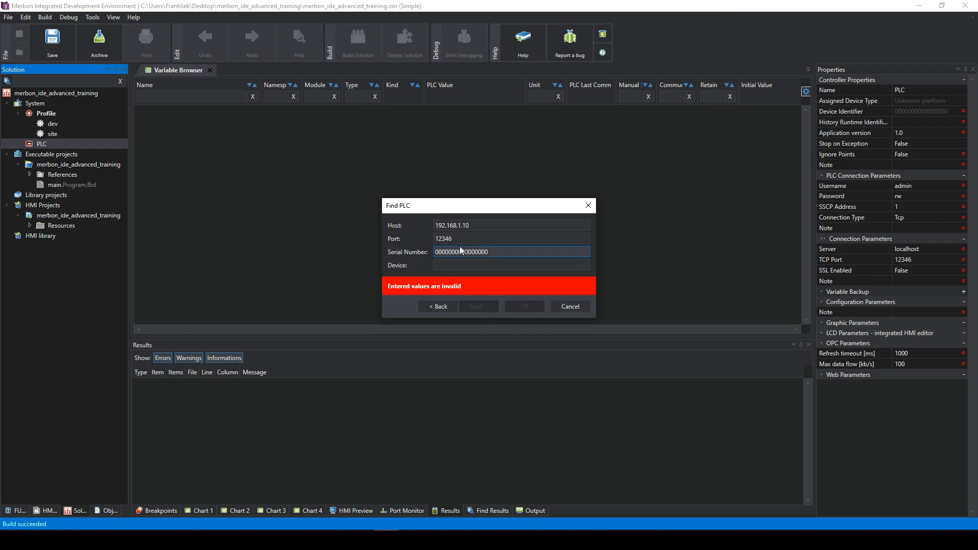
{"action": "left_click", "coordinate": [464, 265]}
{"action": "scroll", "coordinate": [492, 333], "scroll_direction": "down", "scroll_amount": 4}
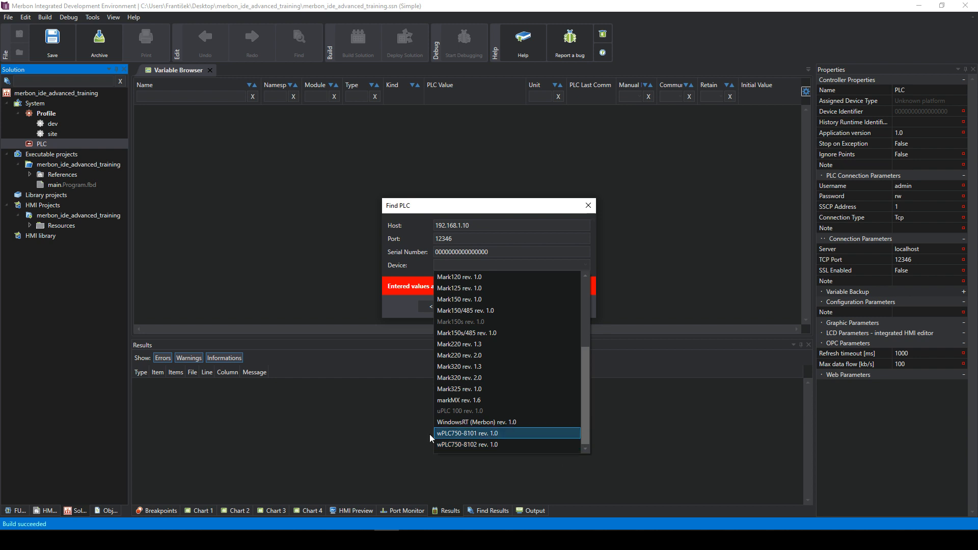
{"action": "left_click", "coordinate": [155, 490]}
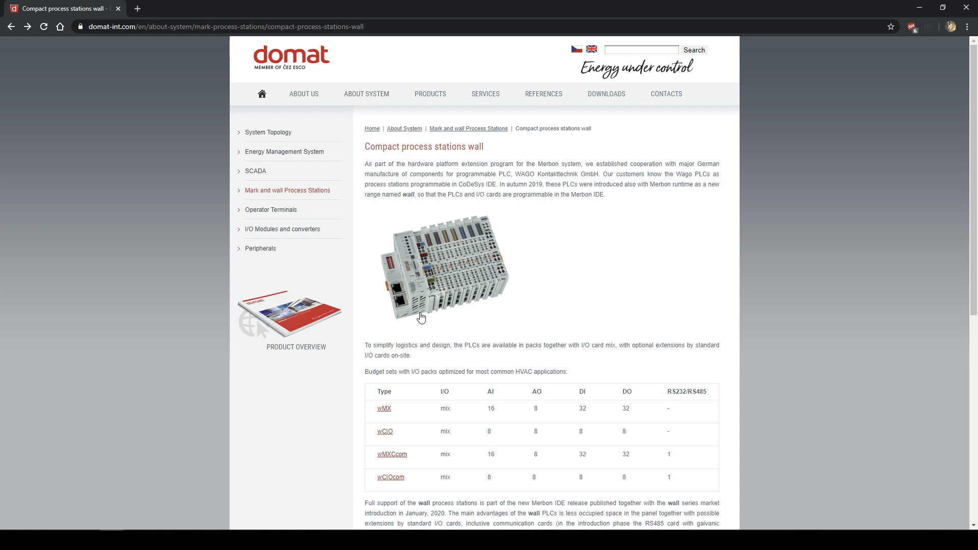
- Open the wCIOcom datasheet PDF and scroll down to its Technical data section
{"action": "scroll", "coordinate": [410, 288], "scroll_direction": "down", "scroll_amount": 2}
{"action": "scroll", "coordinate": [410, 289], "scroll_direction": "down", "scroll_amount": 2}
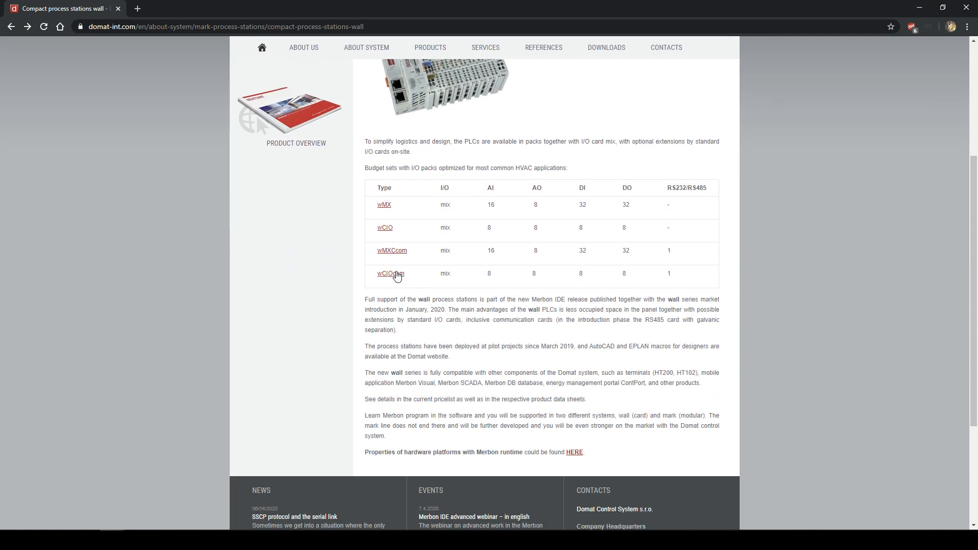
{"action": "left_click", "coordinate": [398, 275]}
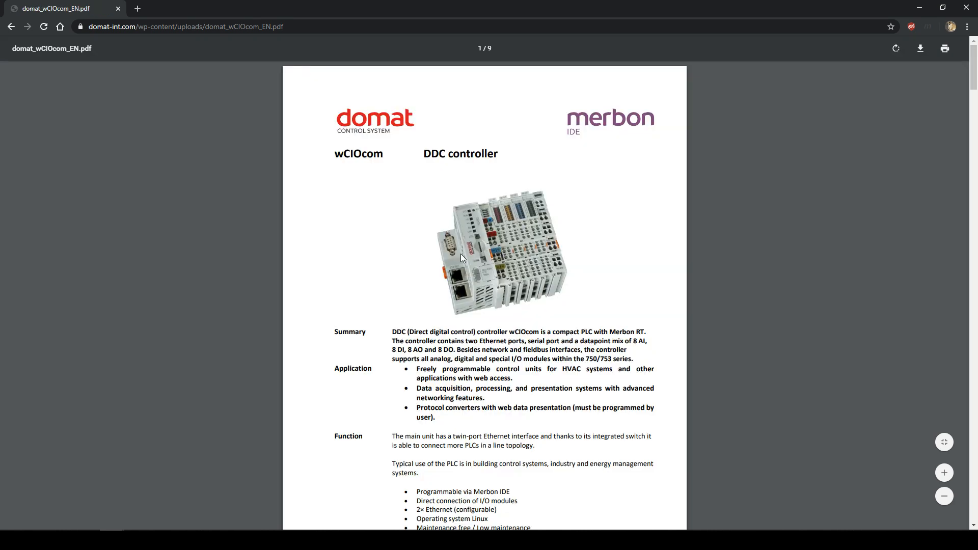
{"action": "scroll", "coordinate": [454, 240], "scroll_direction": "up", "scroll_amount": 6}
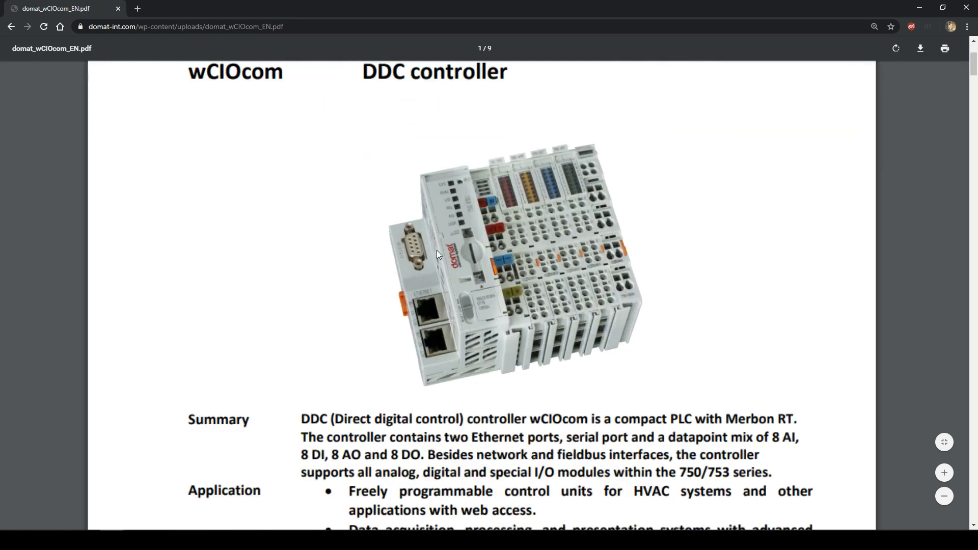
{"action": "scroll", "coordinate": [375, 210], "scroll_direction": "down", "scroll_amount": 3}
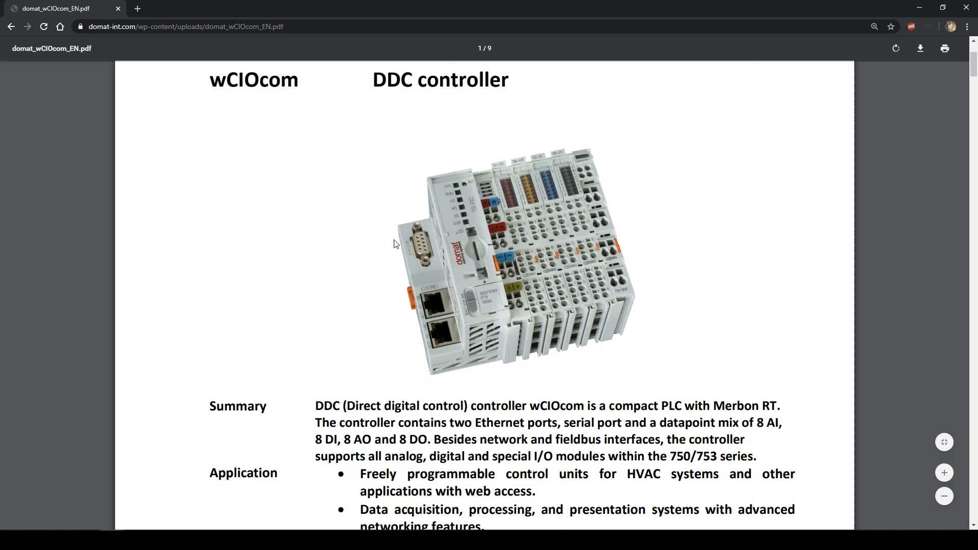
{"action": "scroll", "coordinate": [461, 253], "scroll_direction": "down", "scroll_amount": 4}
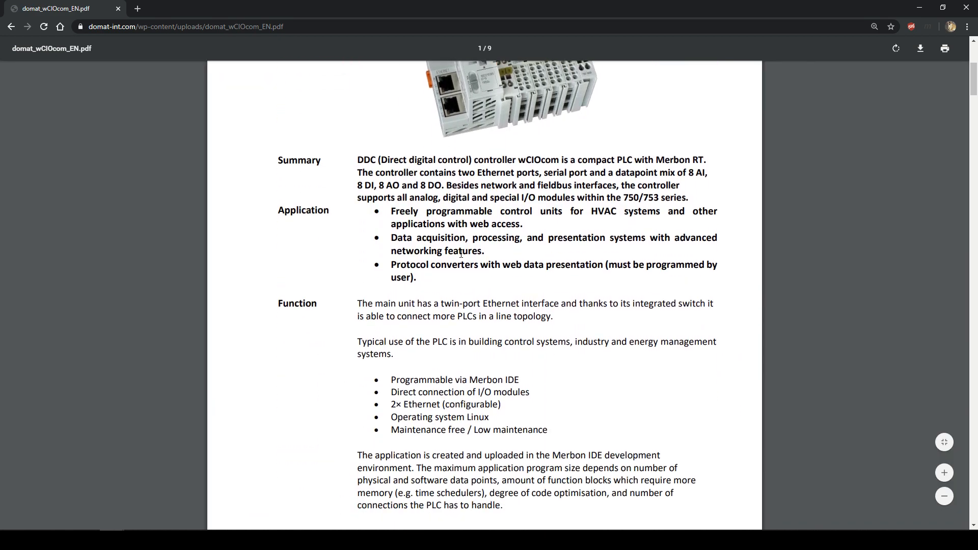
{"action": "scroll", "coordinate": [460, 253], "scroll_direction": "down", "scroll_amount": 1}
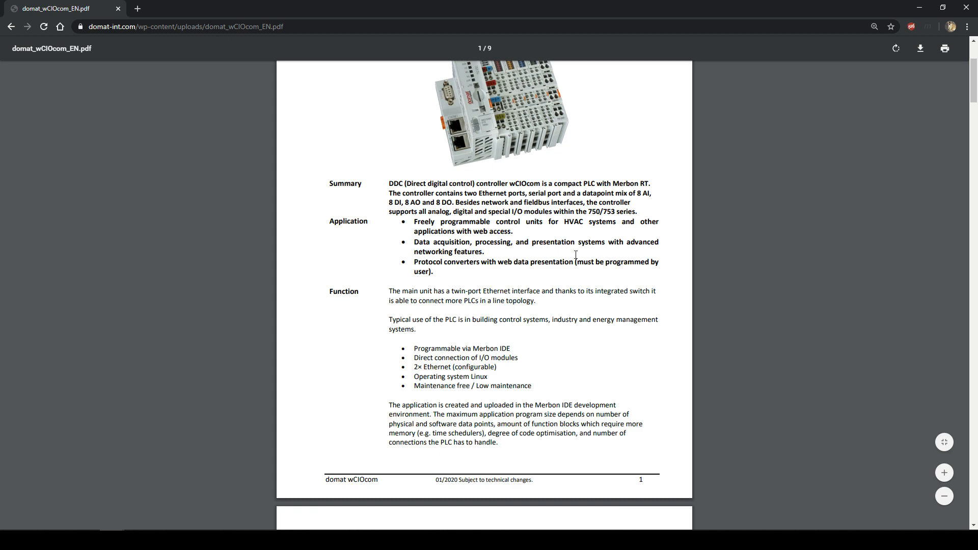
{"action": "scroll", "coordinate": [576, 253], "scroll_direction": "down", "scroll_amount": 10}
{"action": "scroll", "coordinate": [574, 266], "scroll_direction": "down", "scroll_amount": 3}
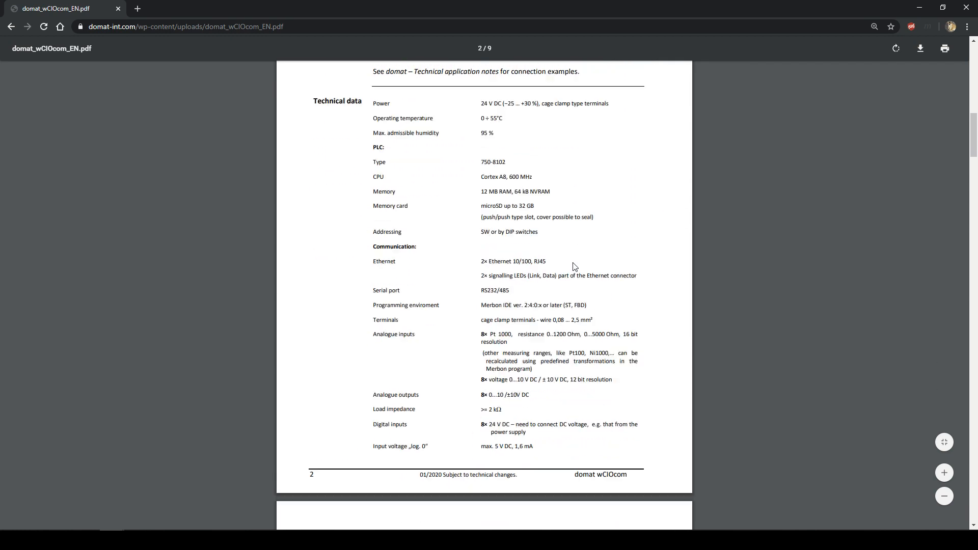
{"action": "scroll", "coordinate": [572, 285], "scroll_direction": "up", "scroll_amount": 2}
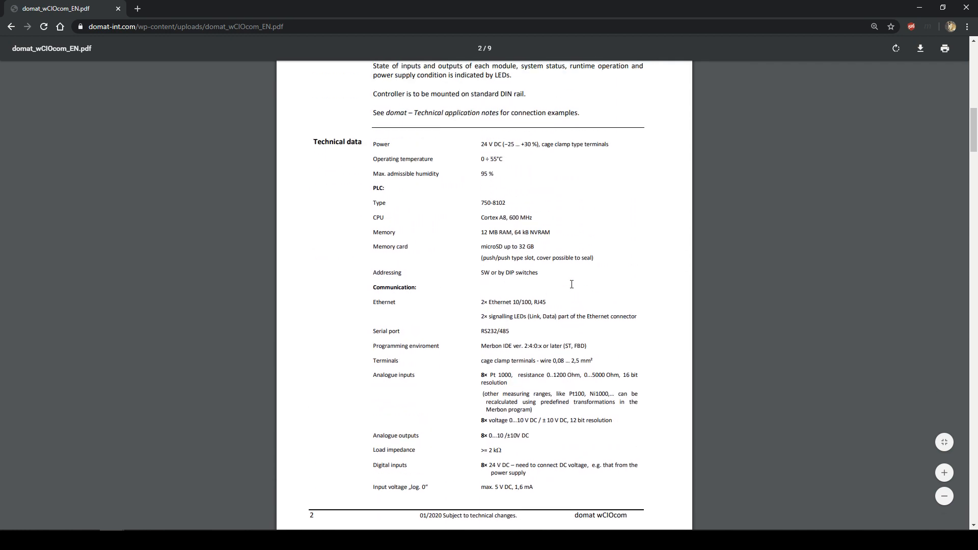
- Highlight the PLC type 750-8102 in the technical data, then return to the cover page
{"action": "left_click_drag", "start_coordinate": [481, 203], "coordinate": [507, 205]}
{"action": "left_click", "coordinate": [510, 205]}
{"action": "left_click_drag", "start_coordinate": [507, 204], "coordinate": [499, 204]}
{"action": "left_click", "coordinate": [499, 203]}
{"action": "scroll", "coordinate": [520, 214], "scroll_direction": "up", "scroll_amount": 14}
{"action": "scroll", "coordinate": [520, 204], "scroll_direction": "up", "scroll_amount": 1}
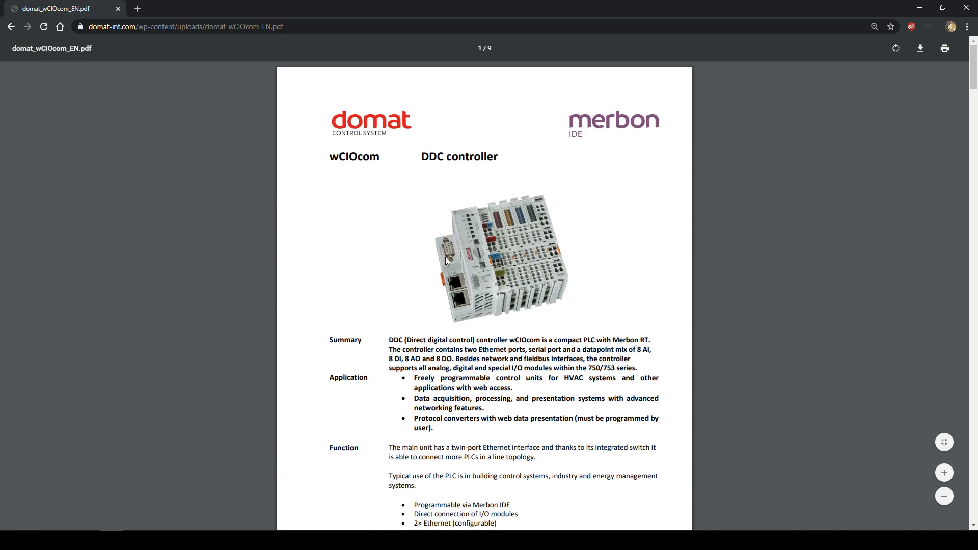
- Select device wPLC750-8102 rev. 1.0 and confirm attaching it as the solution's PLC
{"action": "left_click", "coordinate": [923, 9]}
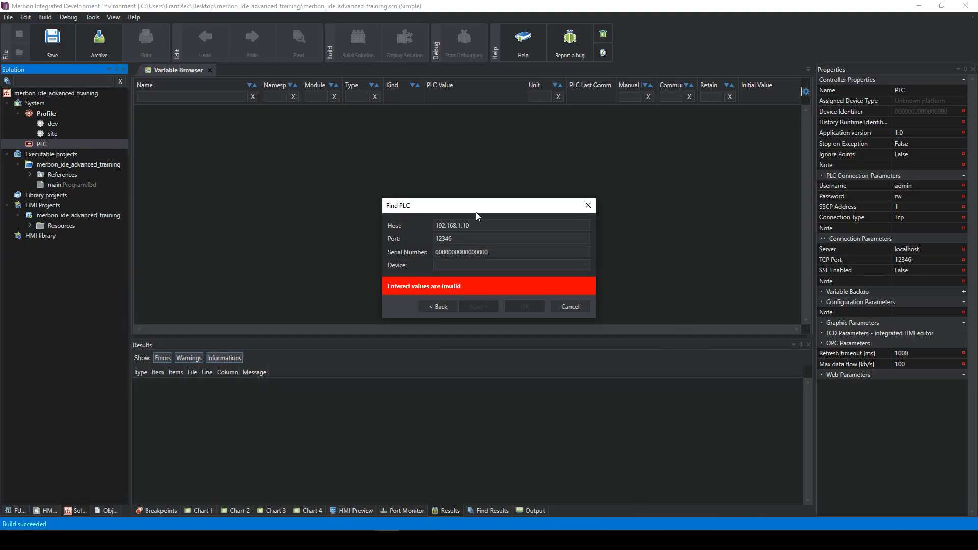
{"action": "left_click", "coordinate": [458, 264]}
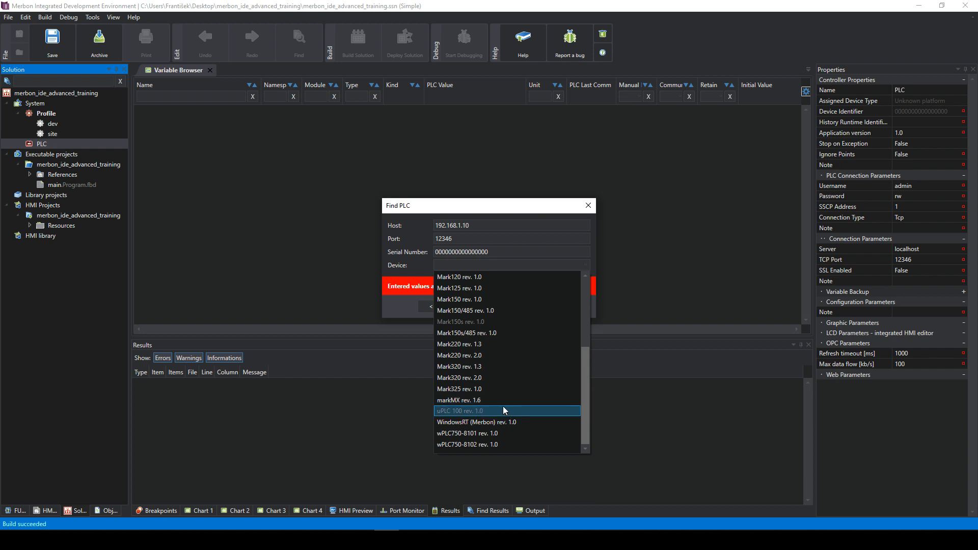
{"action": "left_click", "coordinate": [496, 443]}
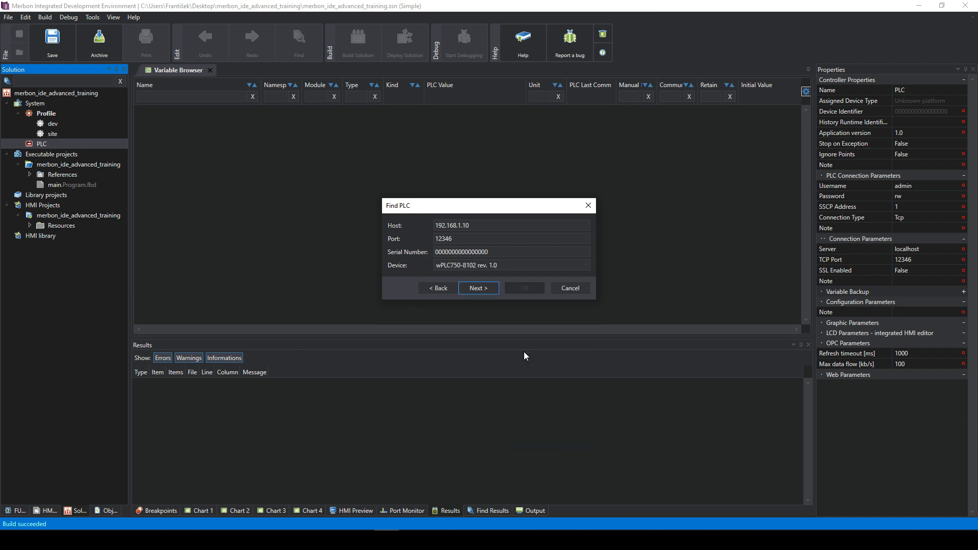
{"action": "left_click", "coordinate": [487, 287]}
{"action": "left_click", "coordinate": [525, 263]}
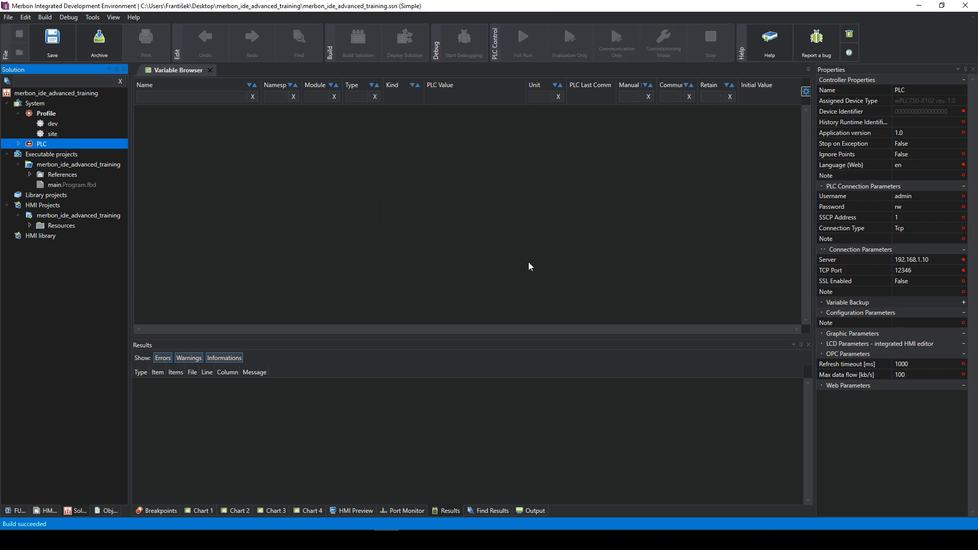
- Expand the PLC and compare it with its channel, ending on the PLC's IP 192.168.1.121 settings
{"action": "left_click", "coordinate": [19, 144]}
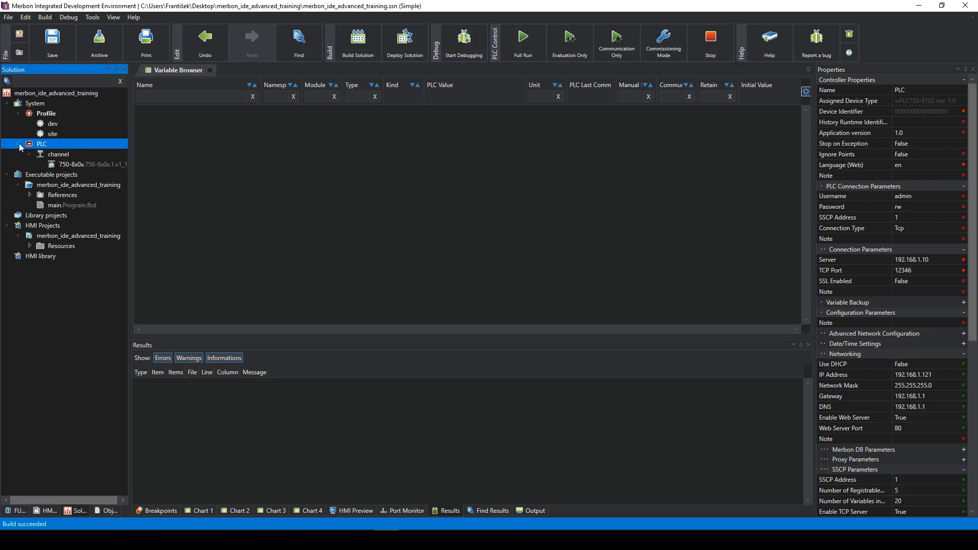
{"action": "left_click", "coordinate": [59, 154]}
{"action": "left_click", "coordinate": [71, 163]}
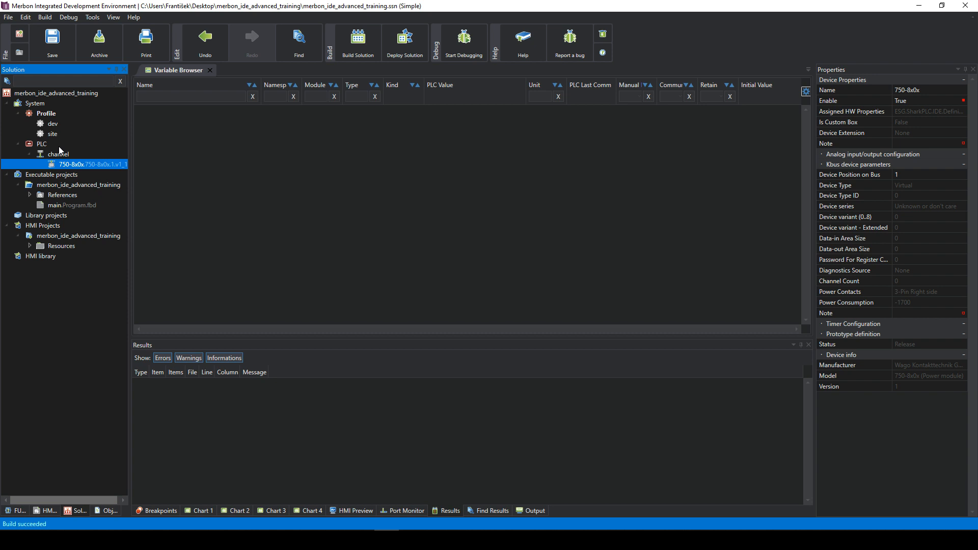
{"action": "left_click", "coordinate": [59, 146]}
{"action": "left_click", "coordinate": [65, 155]}
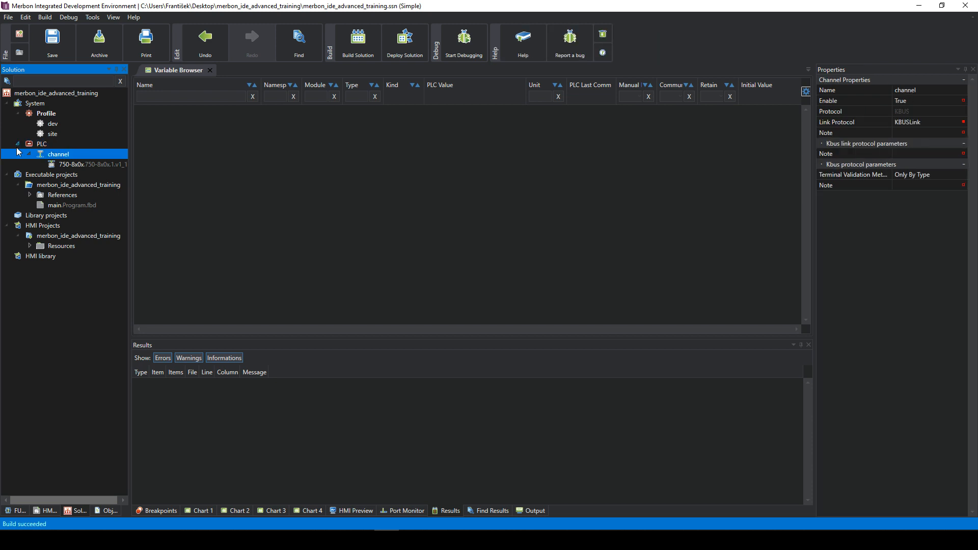
{"action": "left_click", "coordinate": [43, 145]}
{"action": "left_click", "coordinate": [53, 156]}
{"action": "left_click", "coordinate": [44, 147]}
{"action": "left_click", "coordinate": [53, 158]}
{"action": "left_click", "coordinate": [40, 145]}
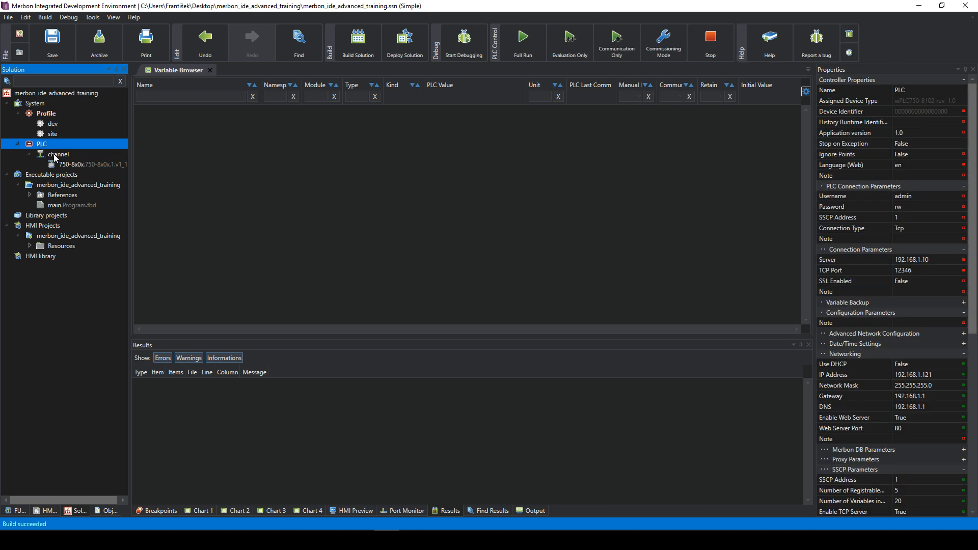
{"action": "left_click", "coordinate": [55, 157]}
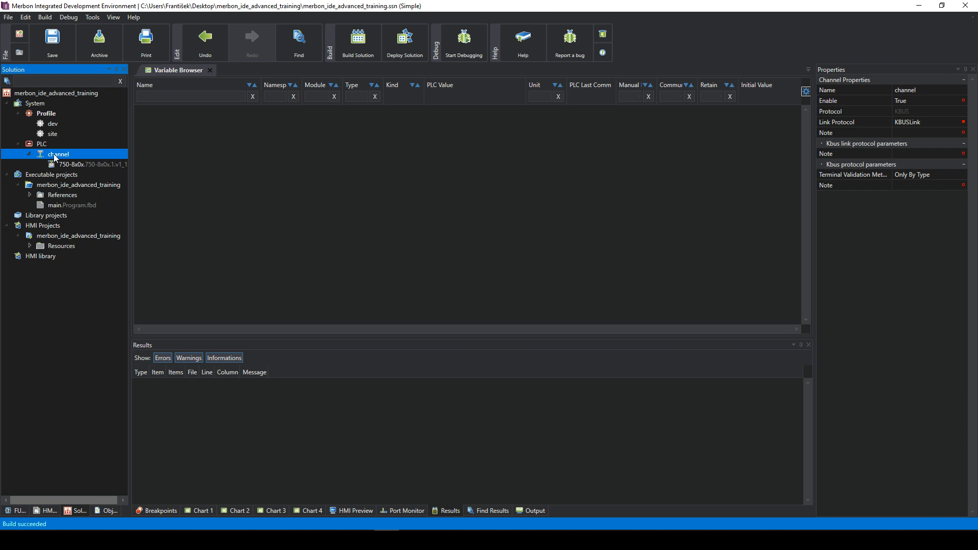
{"action": "left_click", "coordinate": [46, 144]}
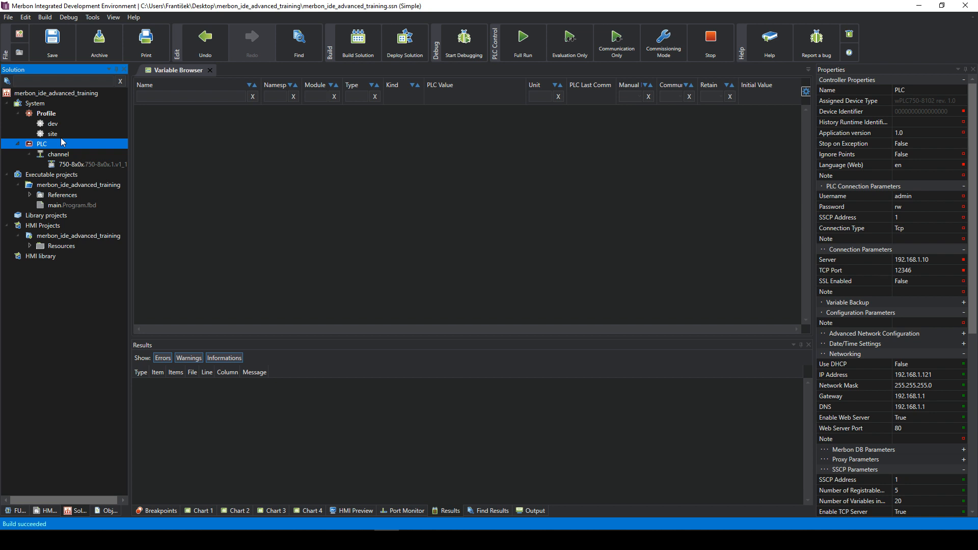
- Inspect the 750-8x0x module's Device Type, keep its bus position at 1, then view the channel
{"action": "left_click", "coordinate": [70, 165]}
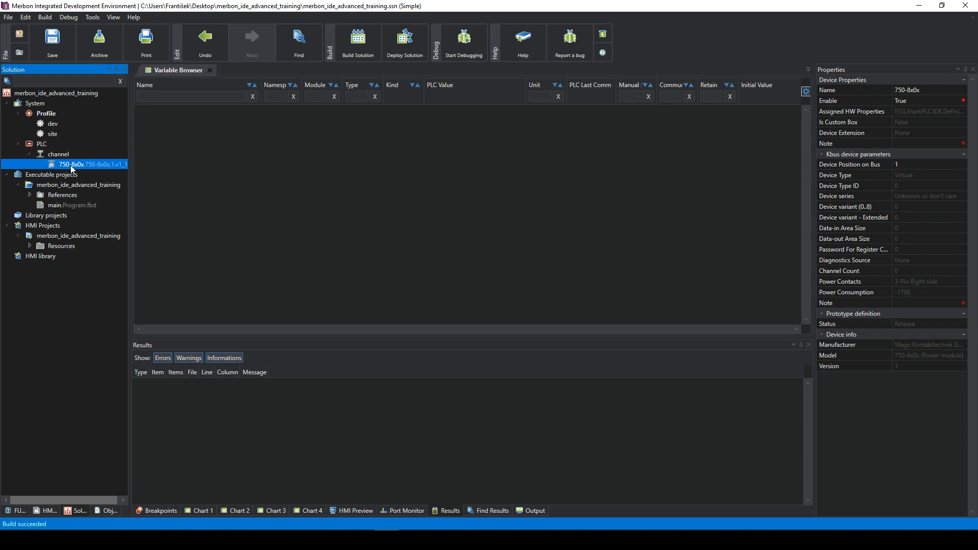
{"action": "left_click", "coordinate": [911, 175]}
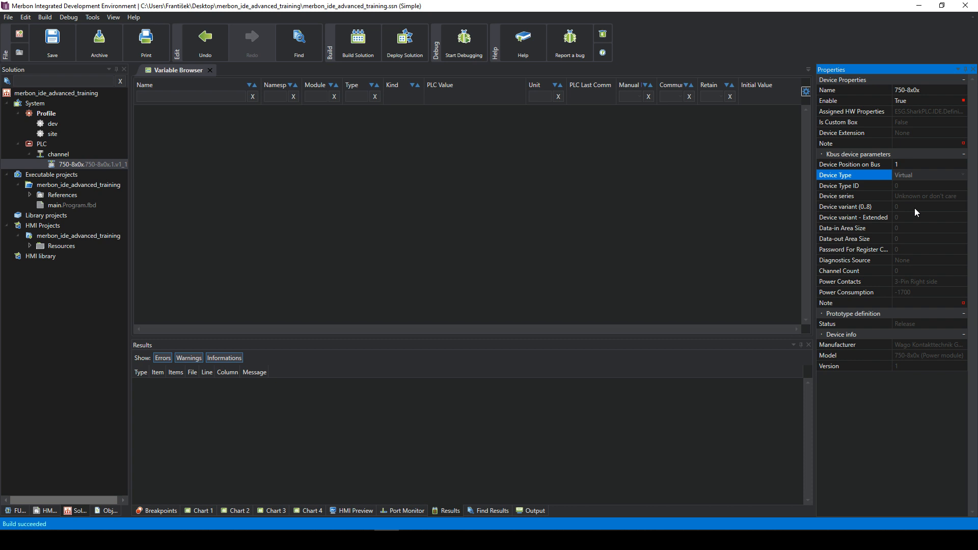
{"action": "left_click", "coordinate": [88, 163]}
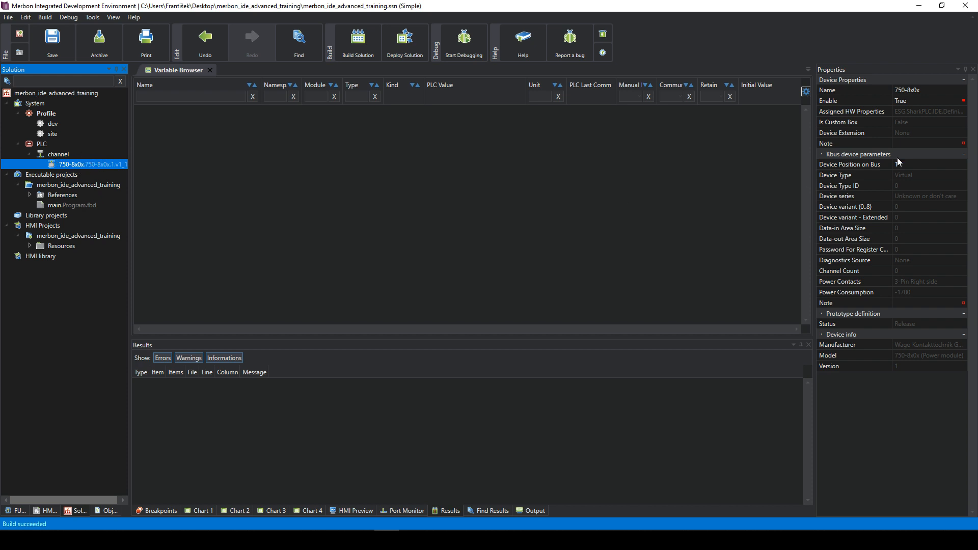
{"action": "left_click", "coordinate": [919, 176]}
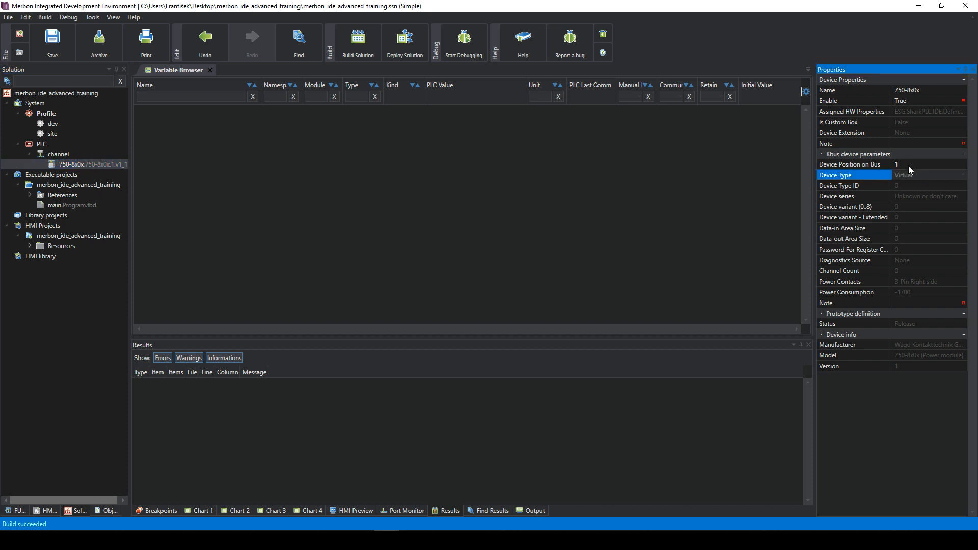
{"action": "left_click", "coordinate": [908, 166]}
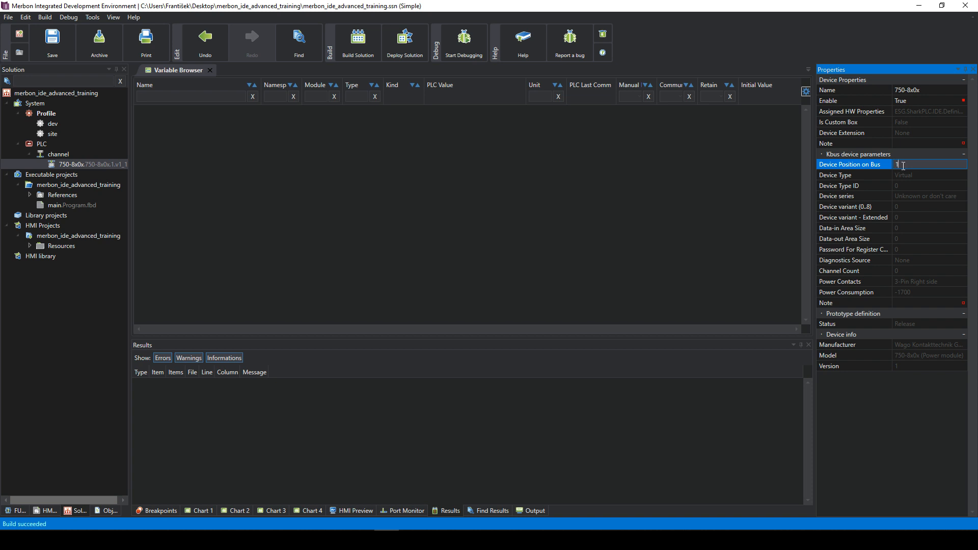
{"action": "left_click", "coordinate": [909, 176]}
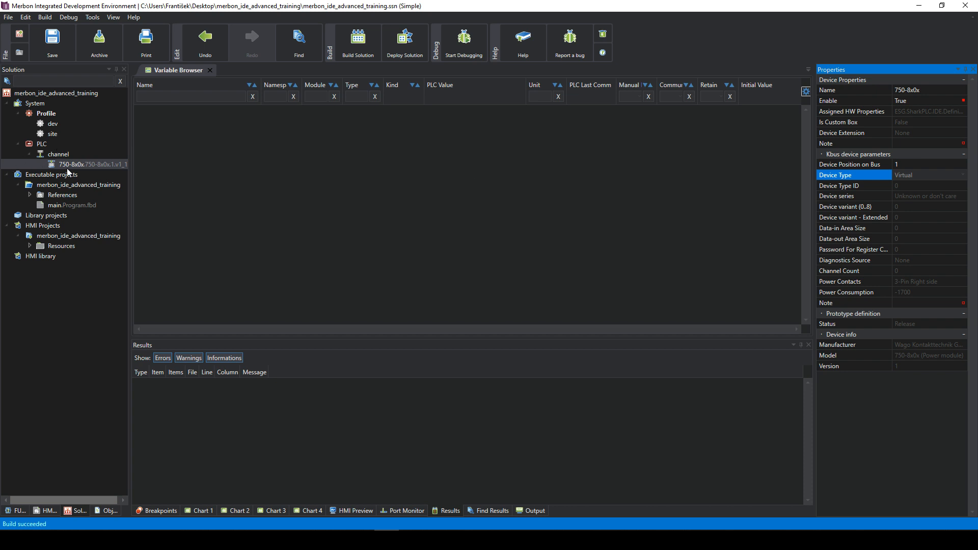
{"action": "left_click", "coordinate": [58, 155]}
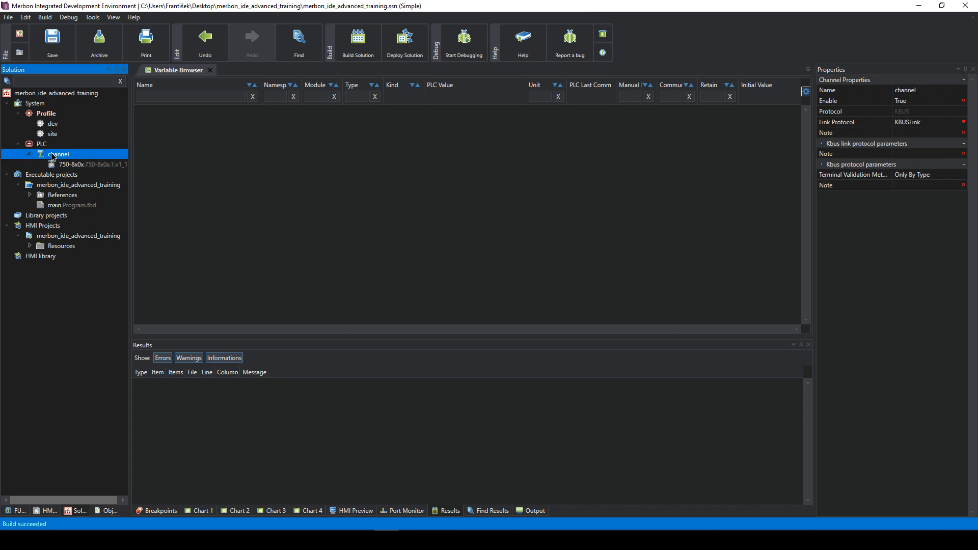
- Inspect the channel's Protocol, Link Protocol and Note settings
{"action": "left_click", "coordinate": [927, 110]}
{"action": "left_click", "coordinate": [915, 123]}
{"action": "left_click", "coordinate": [912, 133]}
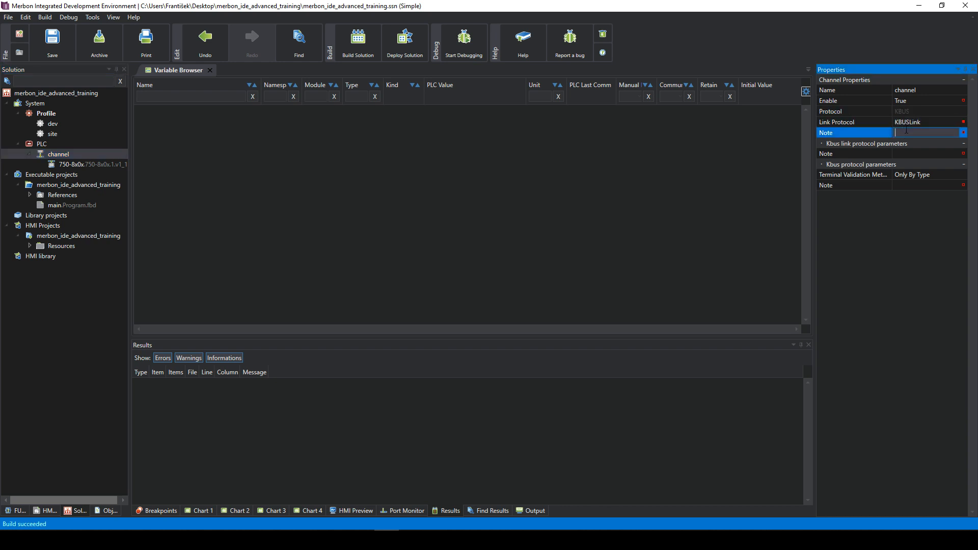
- Review the 750-8x0x module's Device Position on Bus, still 1, and its Device Type ID
{"action": "left_click", "coordinate": [77, 164]}
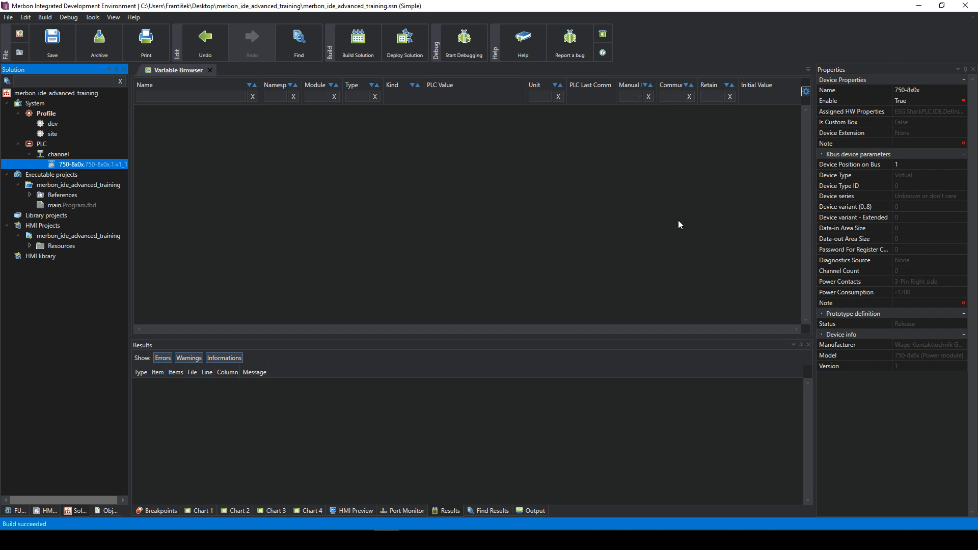
{"action": "left_click", "coordinate": [899, 165]}
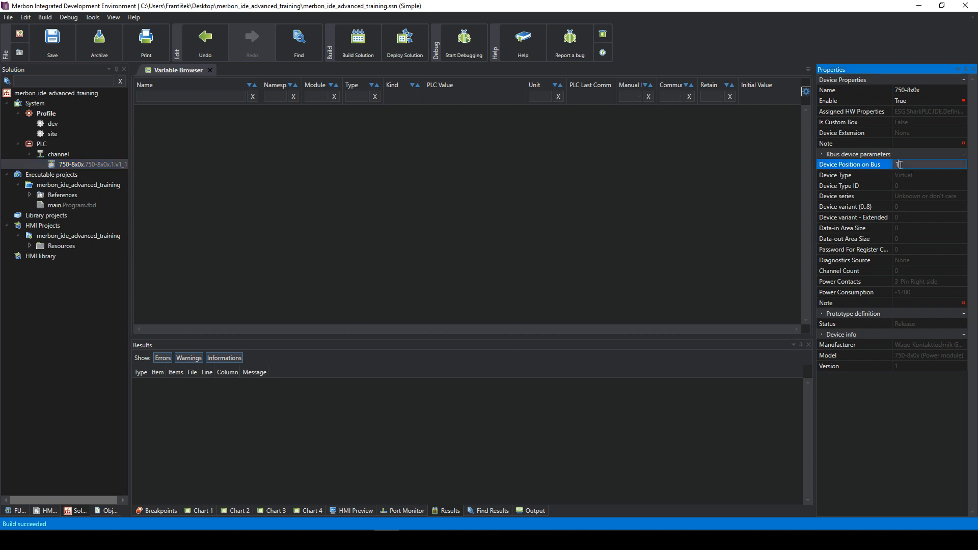
{"action": "left_click", "coordinate": [909, 185]}
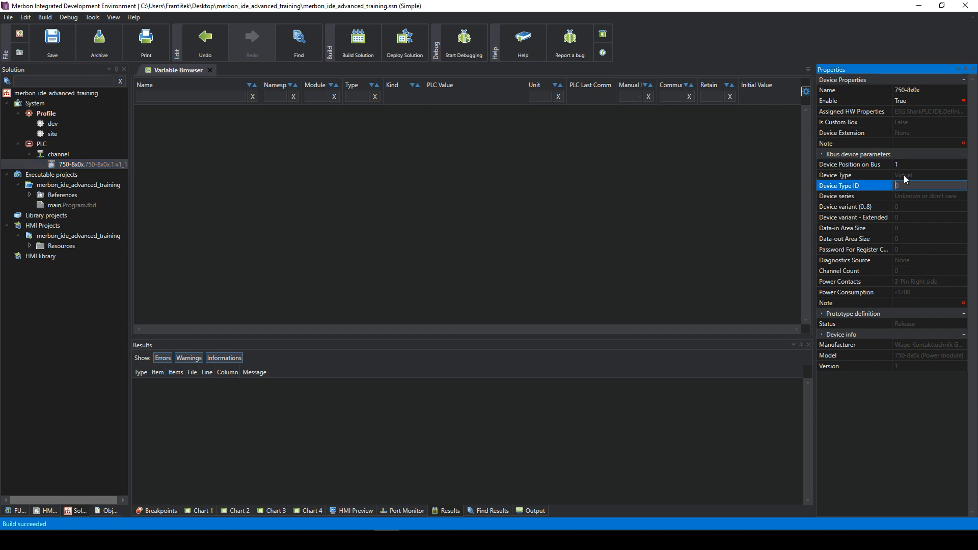
{"action": "left_click", "coordinate": [65, 165]}
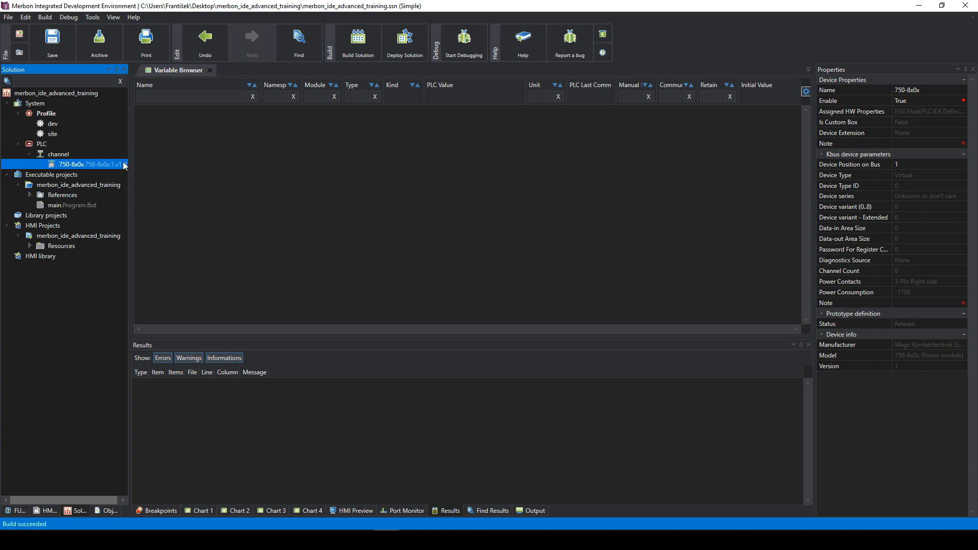
- Alternate between the 750-8x0x module and channel, ending on the channel's KBUS over KBUSLink properties
{"action": "left_click", "coordinate": [59, 155]}
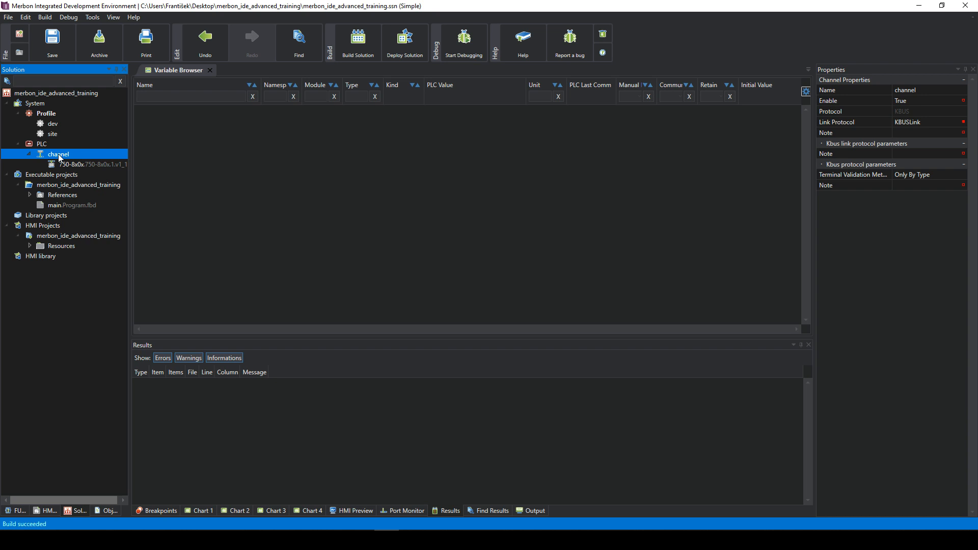
{"action": "left_click", "coordinate": [64, 164]}
{"action": "left_click", "coordinate": [62, 157]}
{"action": "left_click", "coordinate": [65, 161]}
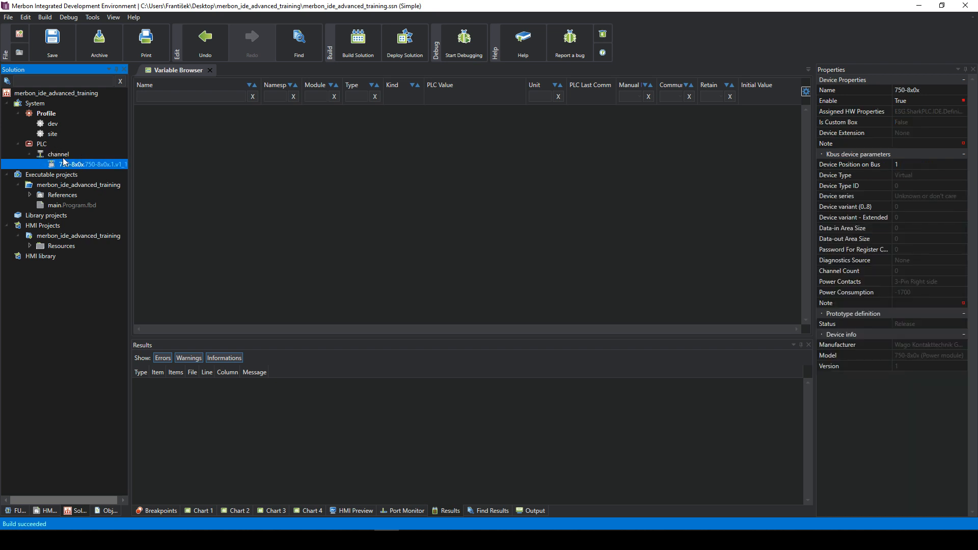
{"action": "left_click", "coordinate": [64, 156]}
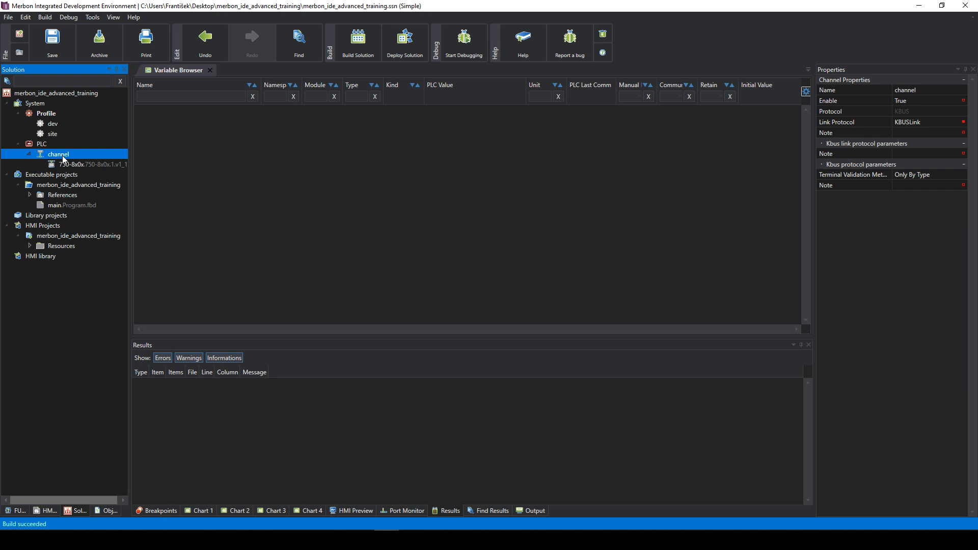
- Start adding a library device to the channel and browse the Analog, Communication and Counters groups
{"action": "right_click", "coordinate": [63, 160]}
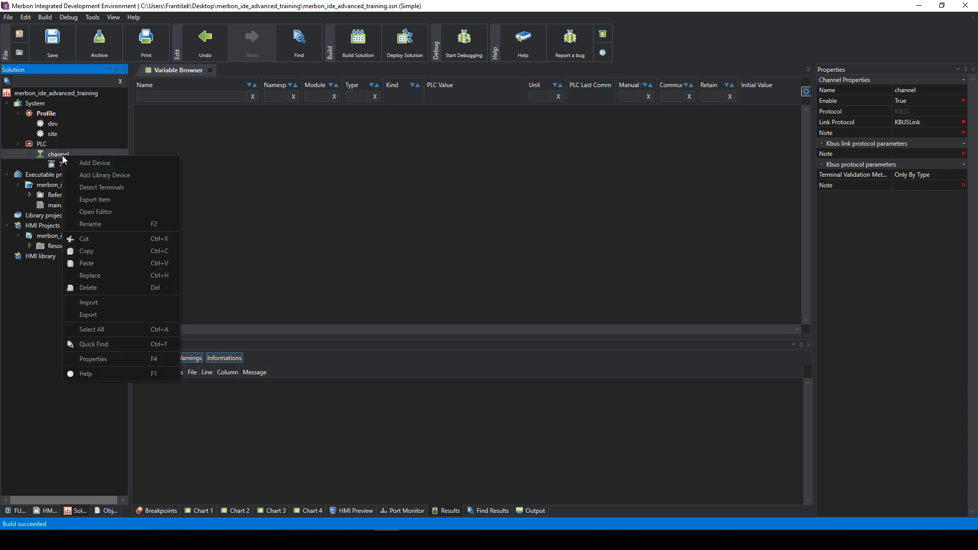
{"action": "left_click", "coordinate": [97, 176]}
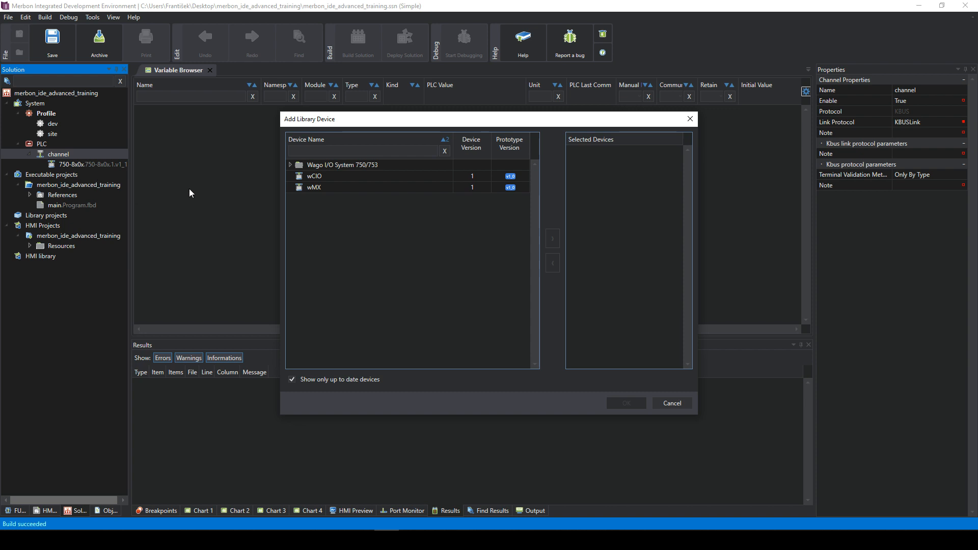
{"action": "left_click", "coordinate": [290, 164]}
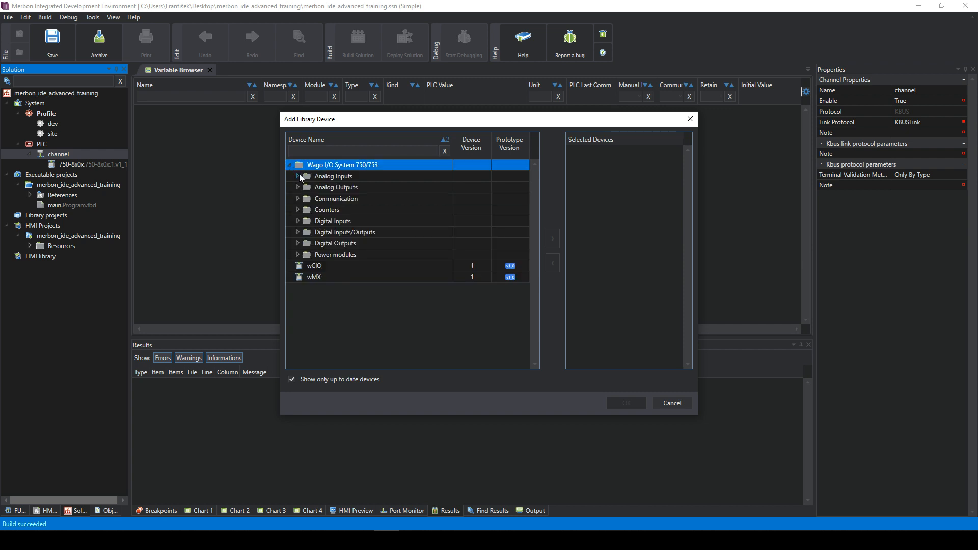
{"action": "left_click", "coordinate": [297, 176]}
{"action": "left_click", "coordinate": [297, 177]}
{"action": "left_click", "coordinate": [297, 187]}
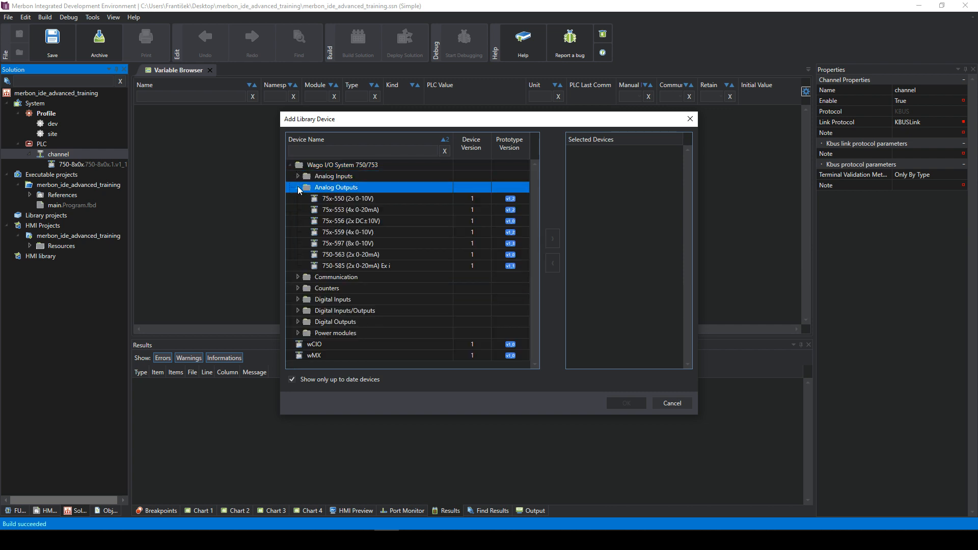
{"action": "left_click", "coordinate": [297, 187]}
{"action": "left_click", "coordinate": [298, 199]}
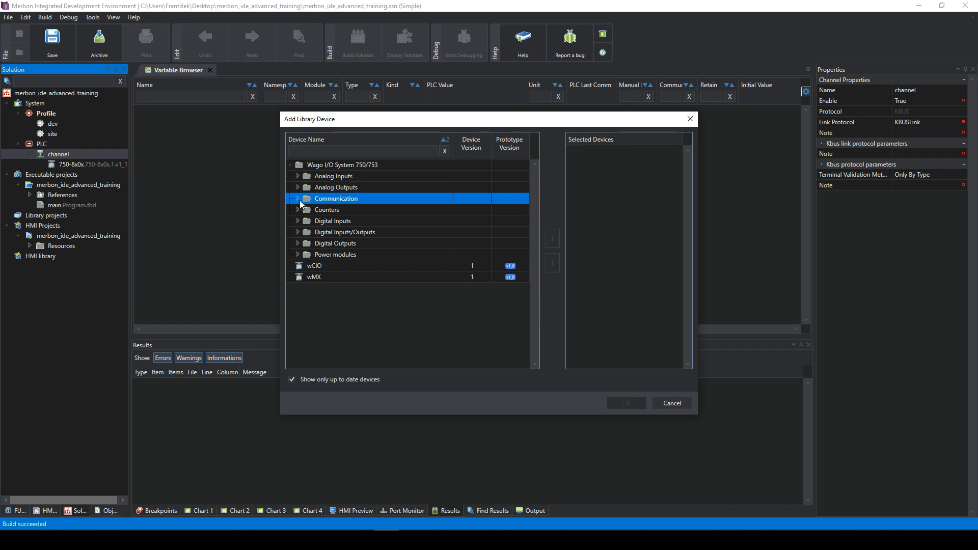
{"action": "left_click", "coordinate": [298, 199]}
{"action": "left_click", "coordinate": [299, 210]}
{"action": "left_click", "coordinate": [299, 210]}
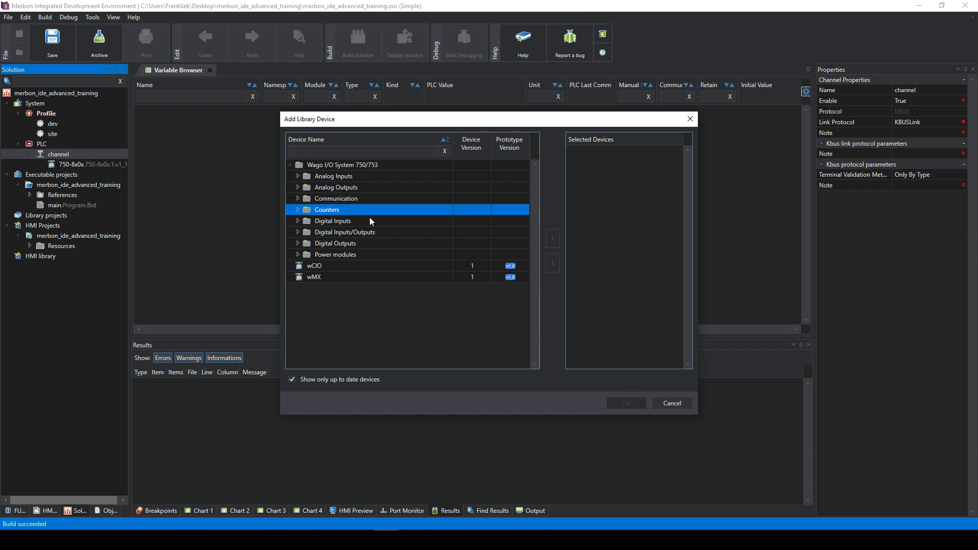
- Browse Digital Inputs, then compare the 75x-652, wCIO and wMX communication devices
{"action": "left_click", "coordinate": [295, 220]}
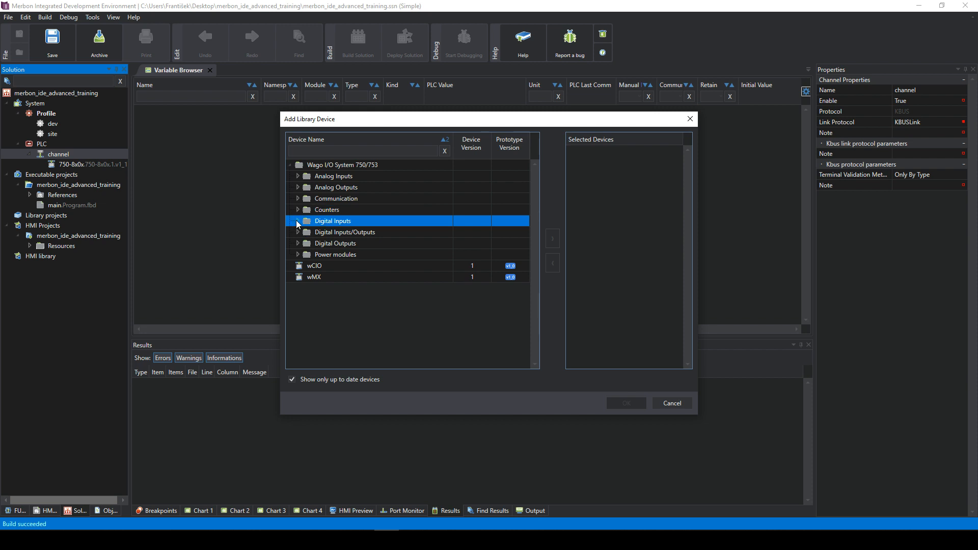
{"action": "left_click", "coordinate": [297, 221]}
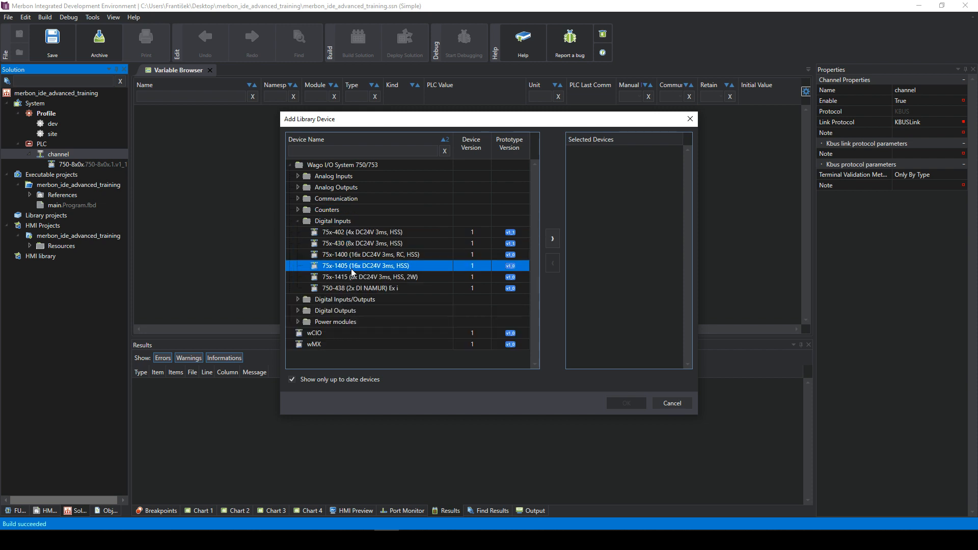
{"action": "left_click", "coordinate": [298, 220]}
{"action": "left_click", "coordinate": [298, 198]}
{"action": "left_click", "coordinate": [298, 198]}
{"action": "left_click", "coordinate": [326, 211]}
{"action": "left_click", "coordinate": [301, 199]}
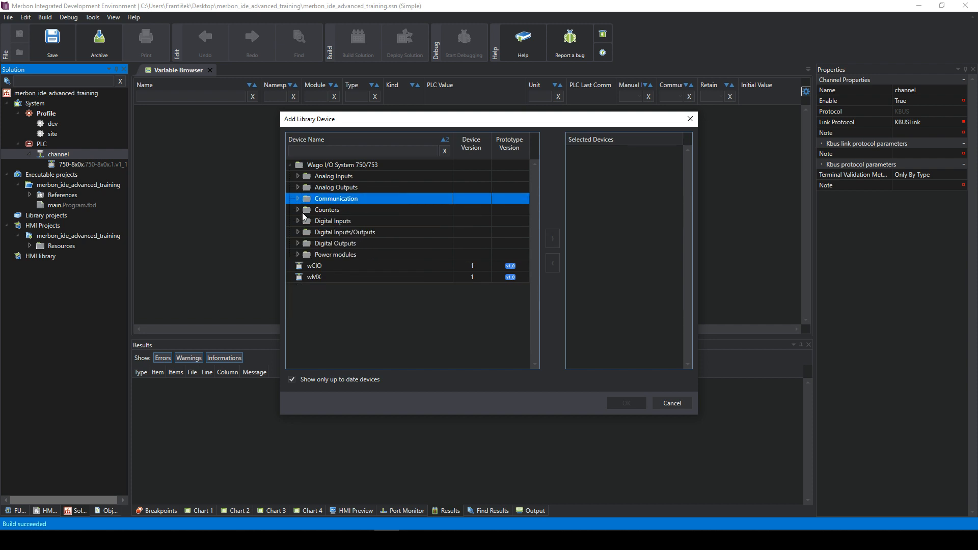
{"action": "left_click", "coordinate": [323, 265]}
{"action": "left_click", "coordinate": [322, 276]}
{"action": "left_click", "coordinate": [311, 265]}
{"action": "left_click", "coordinate": [314, 277]}
{"action": "left_click", "coordinate": [313, 266]}
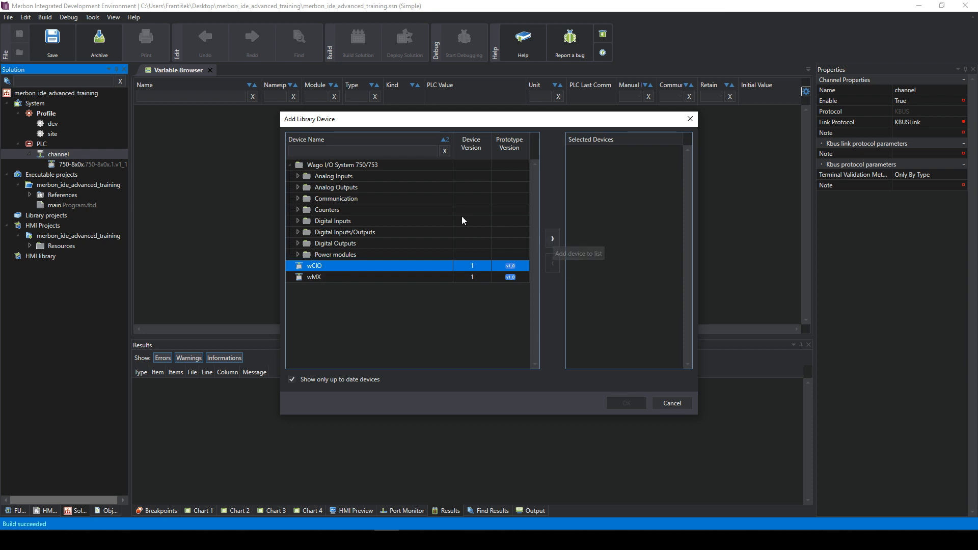
- Move wCIO from the Communication group into Selected Devices
{"action": "left_click", "coordinate": [320, 198]}
{"action": "left_click", "coordinate": [298, 199]}
{"action": "left_click", "coordinate": [298, 198]}
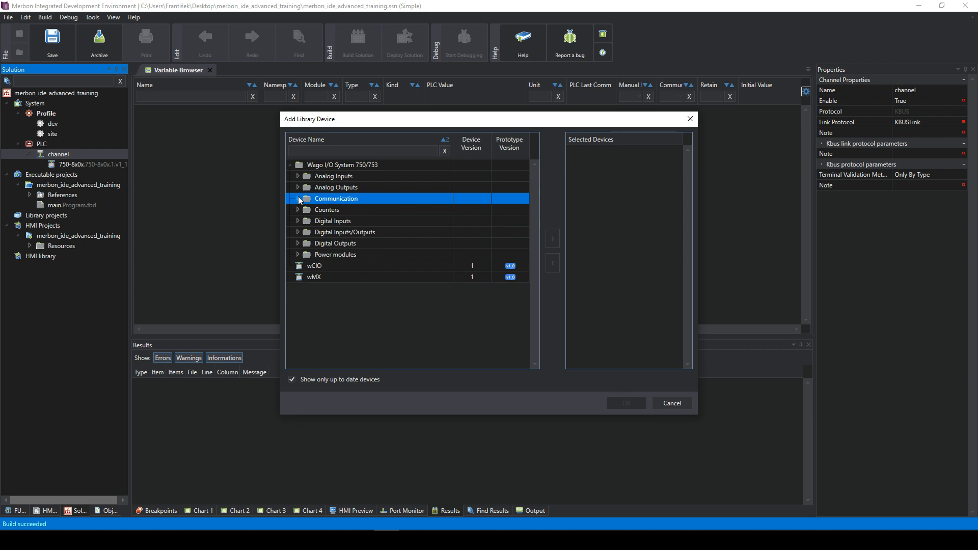
{"action": "left_click", "coordinate": [319, 265]}
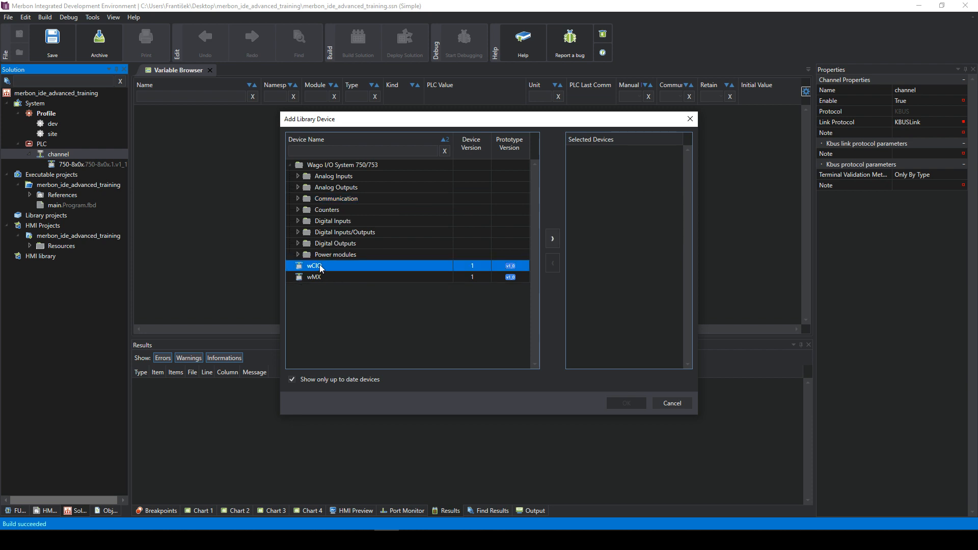
{"action": "double_click", "coordinate": [316, 267]}
{"action": "left_click", "coordinate": [324, 274]}
{"action": "left_click", "coordinate": [320, 264]}
- Confirm wCIO v1.8 as the selected device and add it under the KBUS channel
{"action": "left_click", "coordinate": [584, 151]}
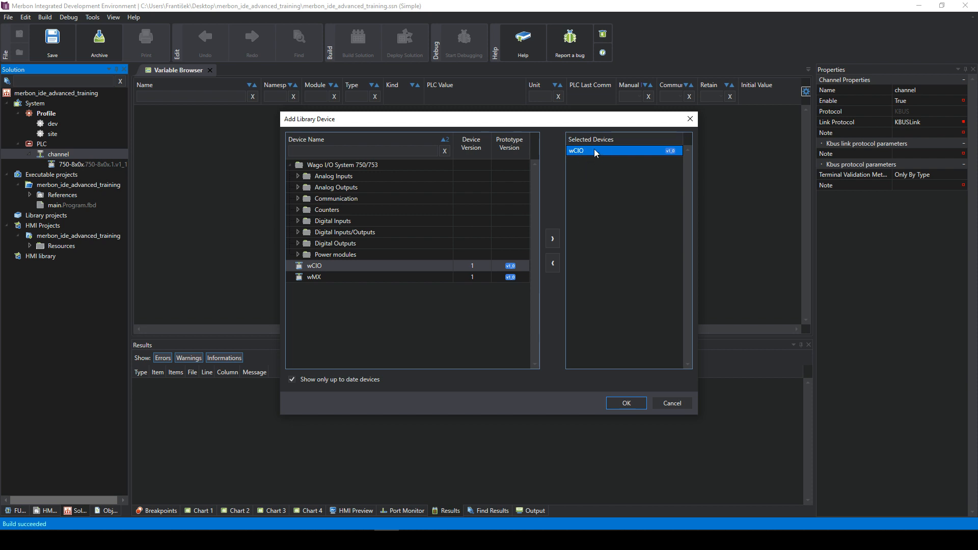
{"action": "left_click_drag", "start_coordinate": [588, 126], "coordinate": [569, 118]}
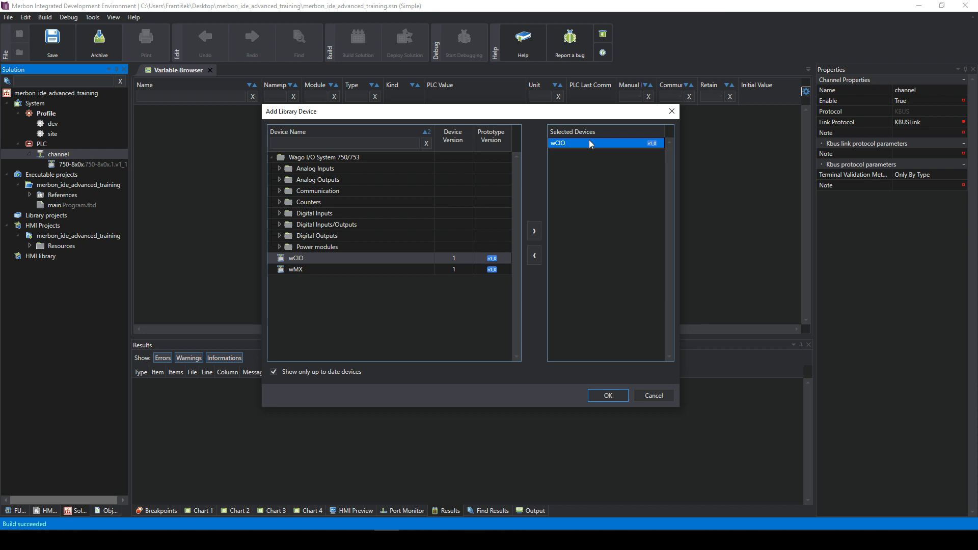
{"action": "left_click", "coordinate": [606, 396]}
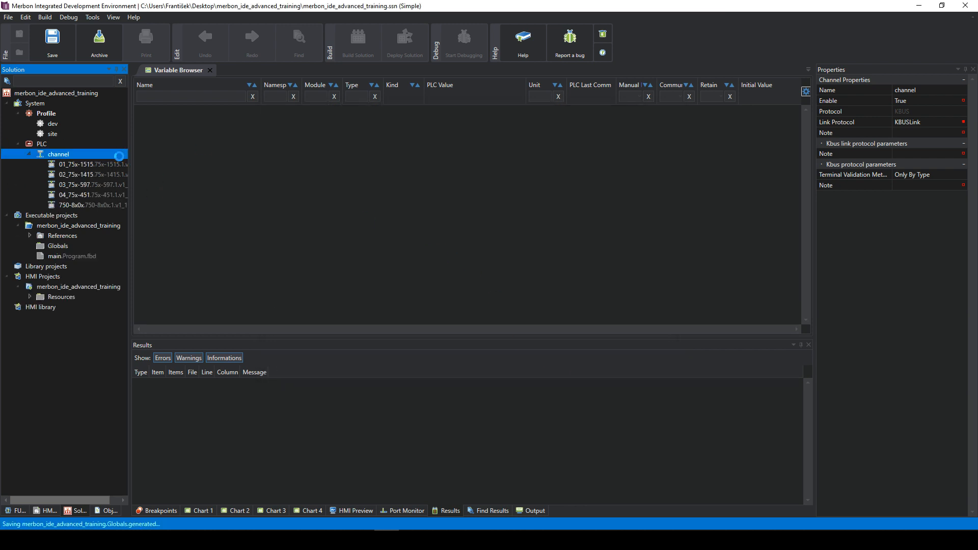
- Step through the new modules from 01_75x-1515, then bring up the wCIOcom datasheet in Chrome
{"action": "left_click", "coordinate": [92, 165]}
{"action": "key", "text": "Down"}
{"action": "key", "text": "Down"}
{"action": "key", "text": "Down"}
{"action": "key", "text": "Down"}
{"action": "key", "text": "Up"}
{"action": "key", "text": "Up"}
{"action": "key", "text": "Up"}
{"action": "key", "text": "Up"}
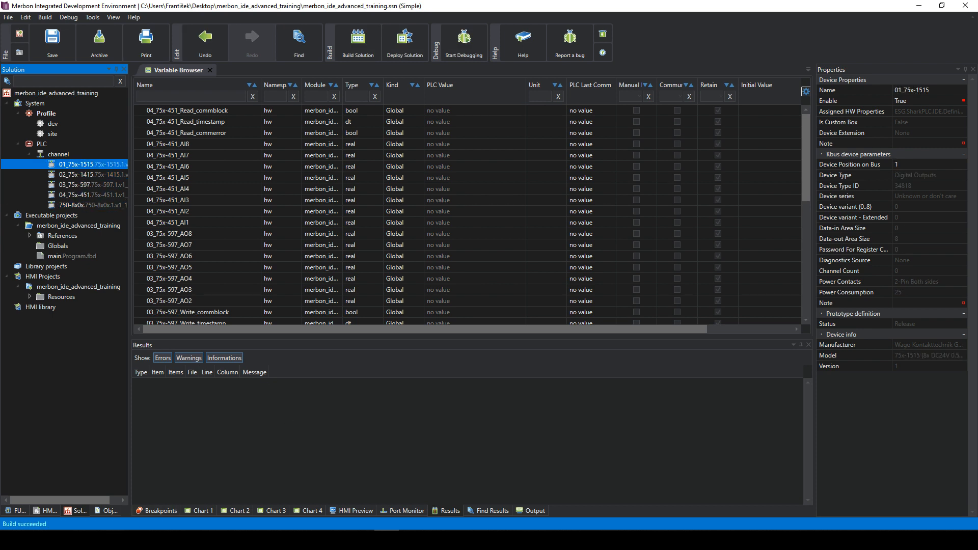
{"action": "left_click", "coordinate": [153, 497]}
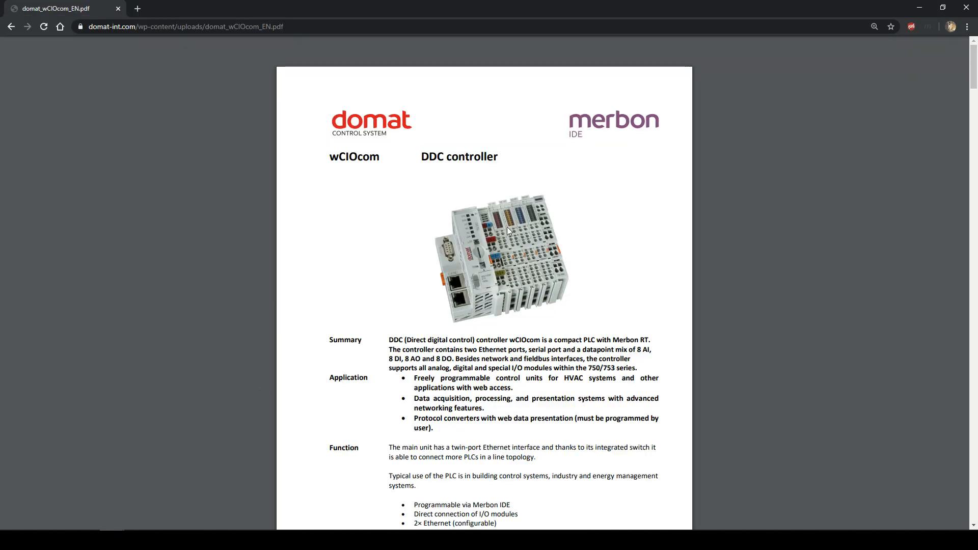
- Zoom into the datasheet's controller photo to read the module labels, then return to Merbon IDE
{"action": "scroll", "coordinate": [502, 208], "scroll_direction": "up", "scroll_amount": 5}
{"action": "scroll", "coordinate": [354, 195], "scroll_direction": "up", "scroll_amount": 1}
{"action": "scroll", "coordinate": [326, 296], "scroll_direction": "up", "scroll_amount": 1}
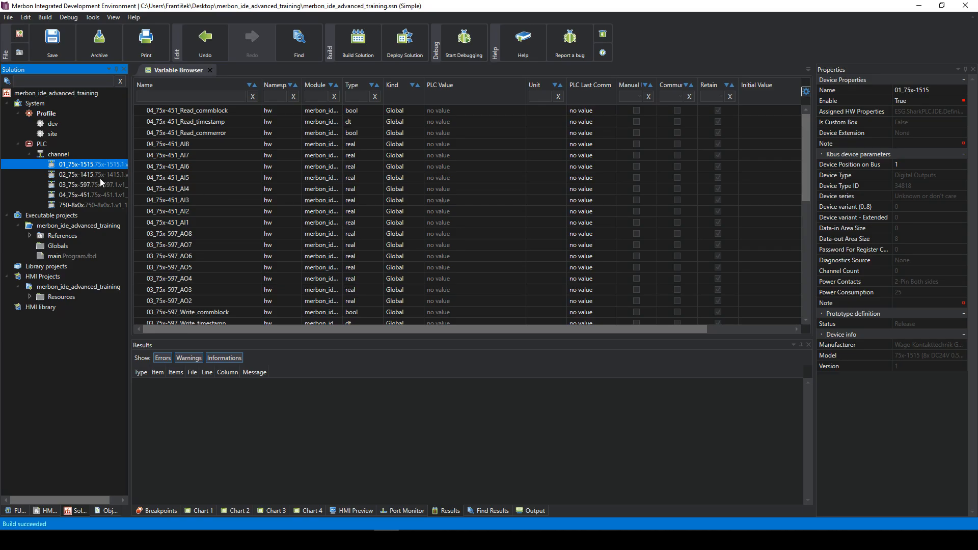
{"action": "left_click", "coordinate": [100, 177]}
{"action": "left_click", "coordinate": [94, 184]}
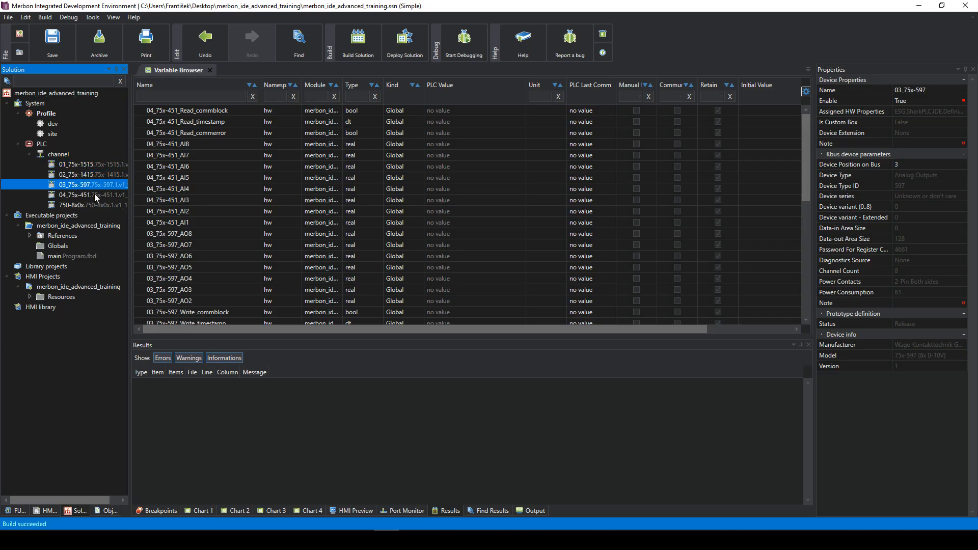
{"action": "left_click", "coordinate": [93, 195]}
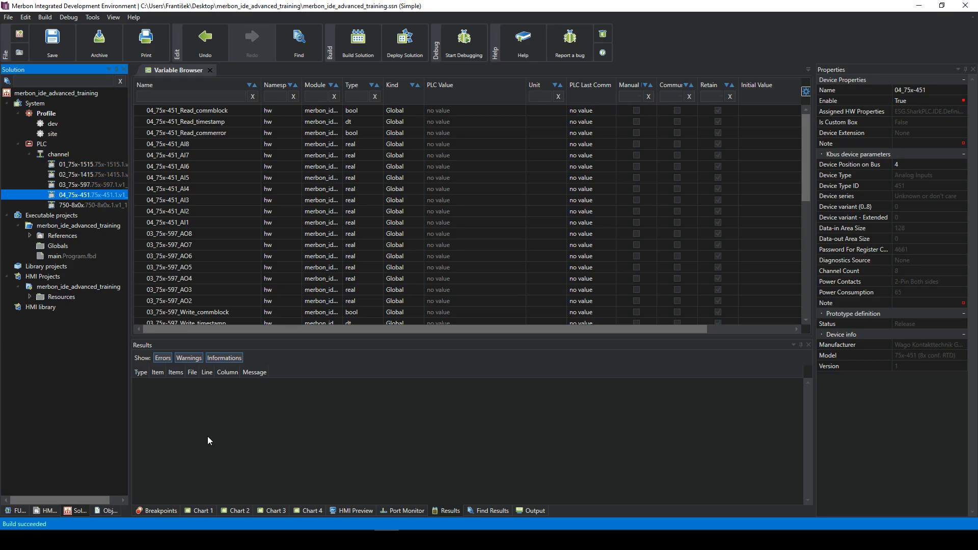
{"action": "left_click", "coordinate": [83, 166]}
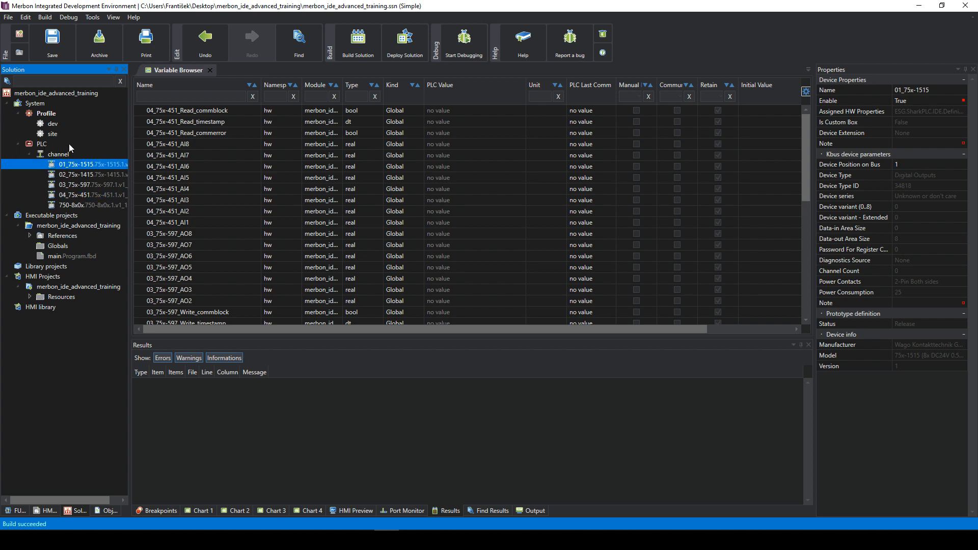
{"action": "left_click", "coordinate": [81, 174]}
{"action": "left_click", "coordinate": [84, 185]}
{"action": "left_click", "coordinate": [90, 195]}
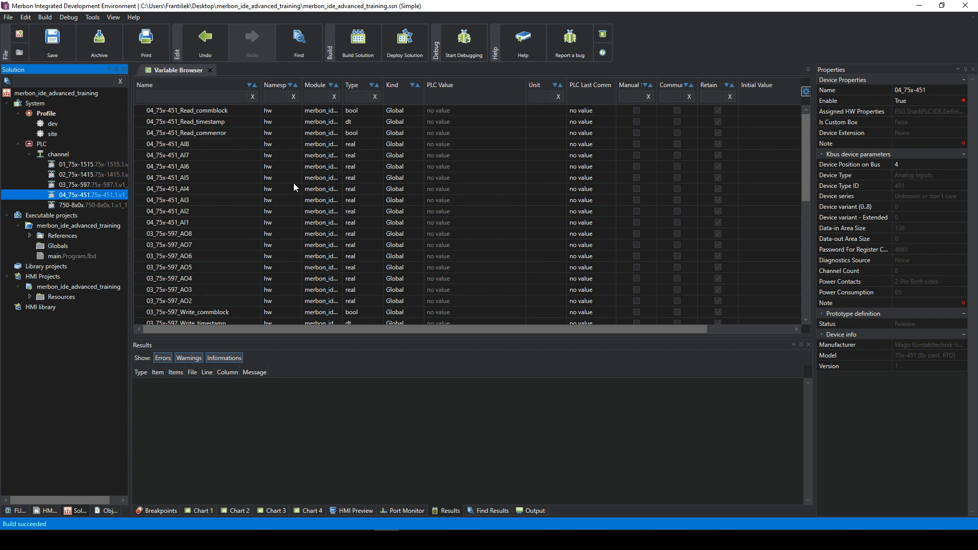
{"action": "left_click", "coordinate": [85, 165]}
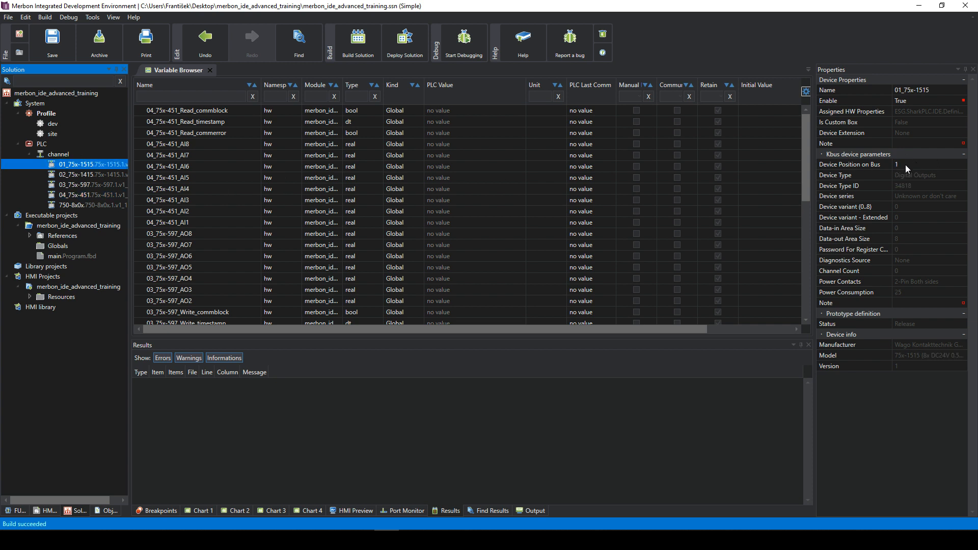
{"action": "left_click", "coordinate": [101, 175]}
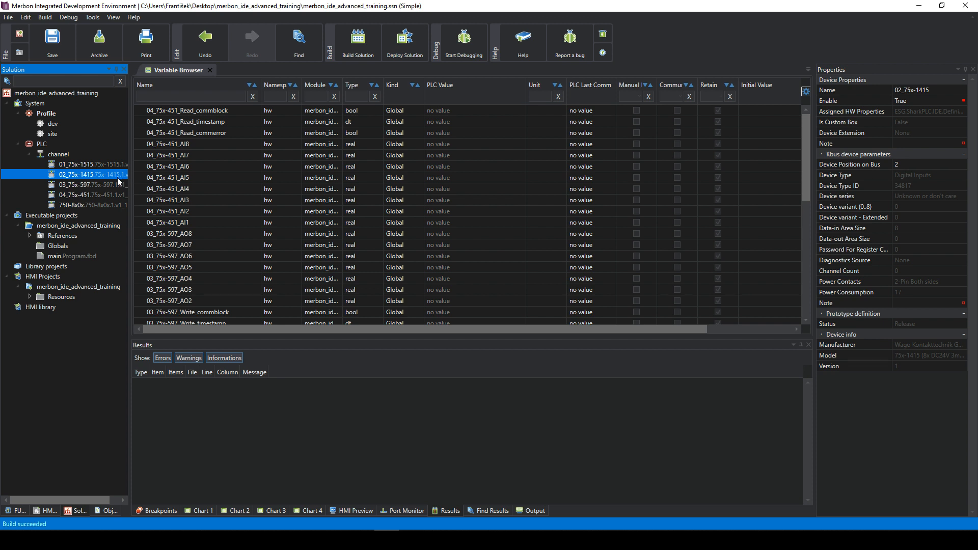
{"action": "key", "text": "Down"}
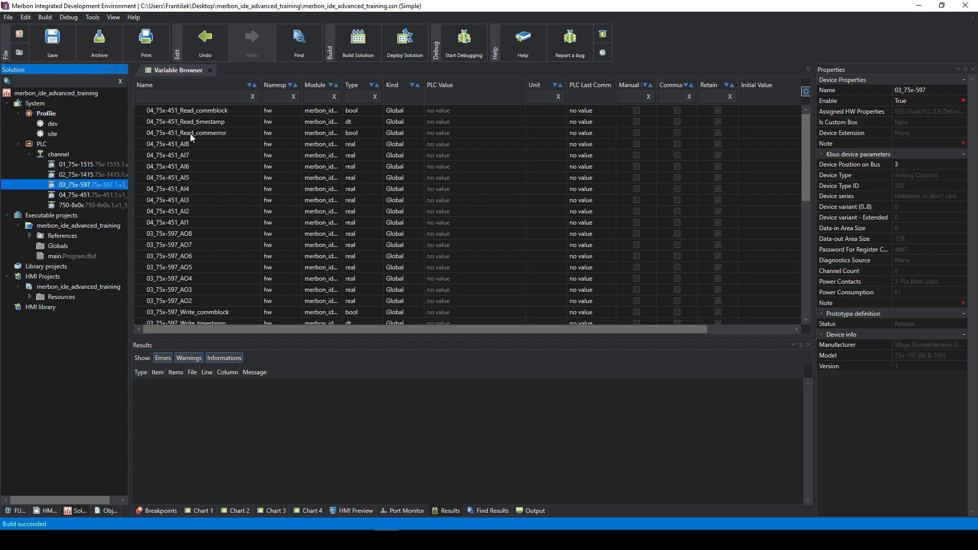
{"action": "left_click", "coordinate": [72, 194]}
{"action": "left_click", "coordinate": [80, 214]}
{"action": "left_click", "coordinate": [79, 209]}
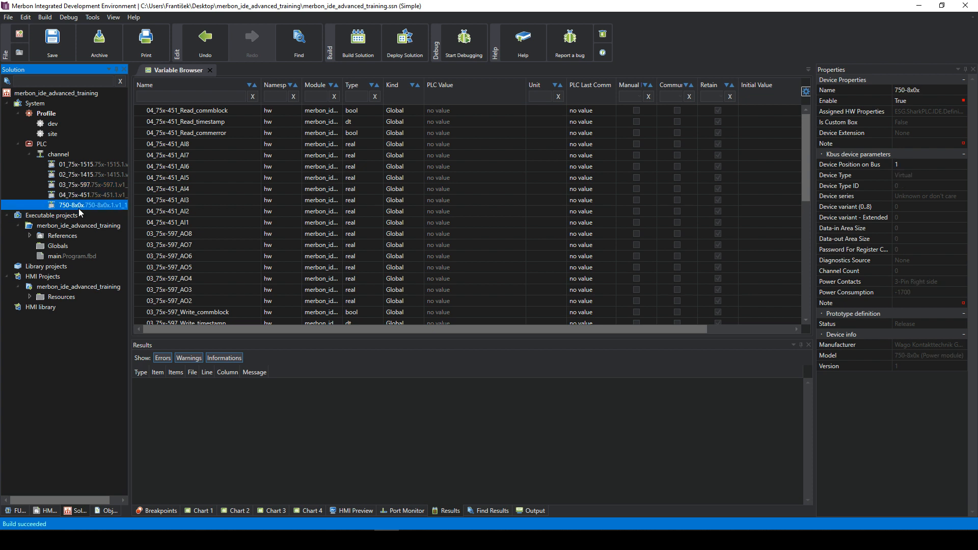
{"action": "left_click", "coordinate": [89, 166]}
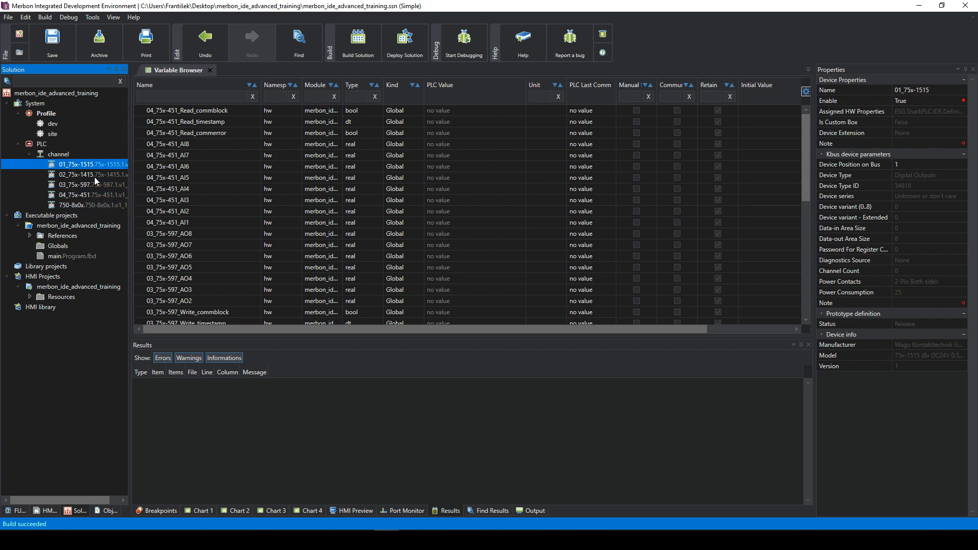
{"action": "left_click", "coordinate": [114, 206]}
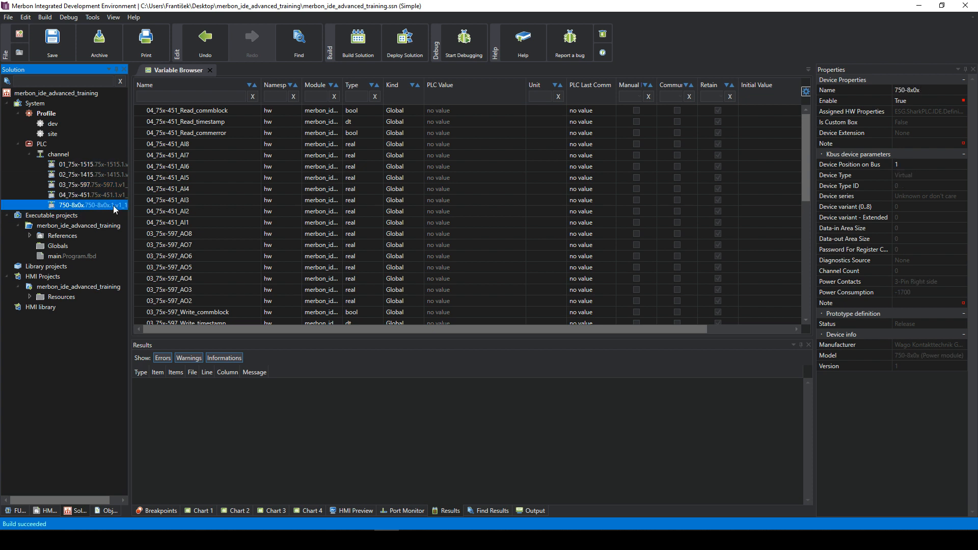
{"action": "left_click", "coordinate": [901, 164]}
{"action": "left_click", "coordinate": [906, 176]}
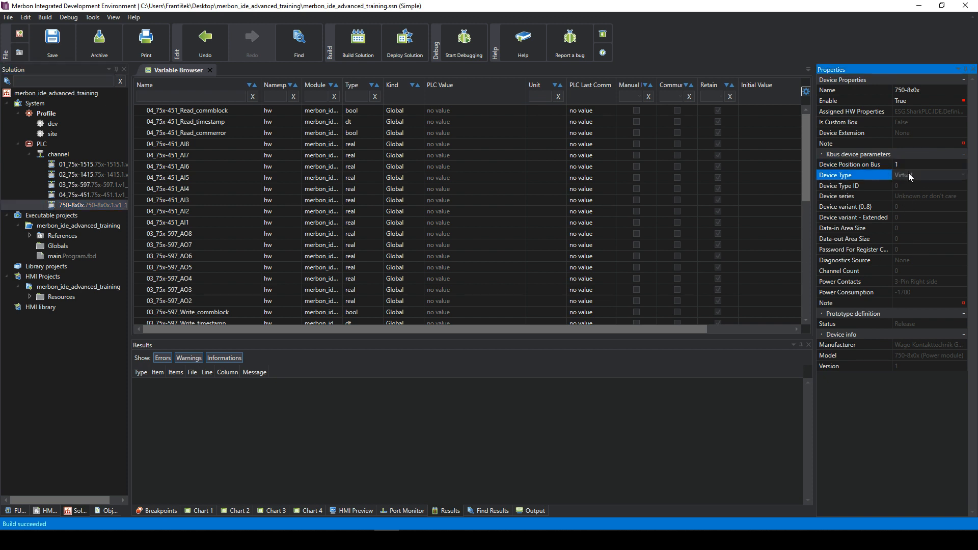
{"action": "left_click", "coordinate": [94, 164]}
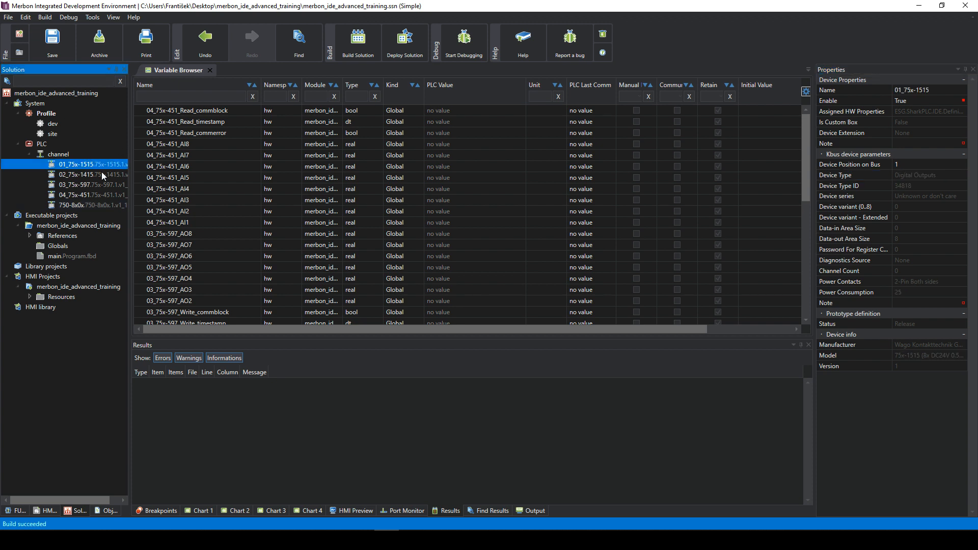
{"action": "left_click", "coordinate": [102, 205]}
{"action": "left_click", "coordinate": [100, 162]}
{"action": "left_click", "coordinate": [101, 205]}
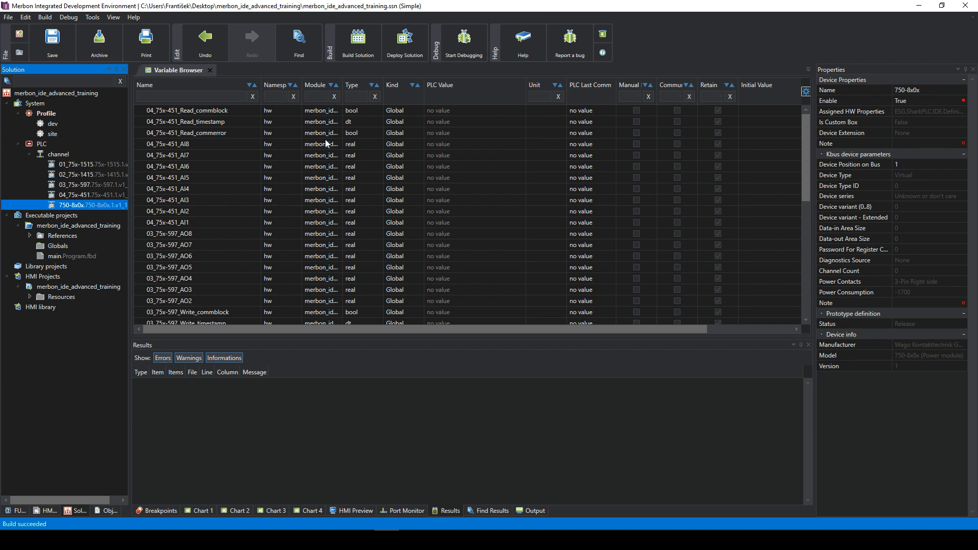
{"action": "left_click", "coordinate": [98, 164]}
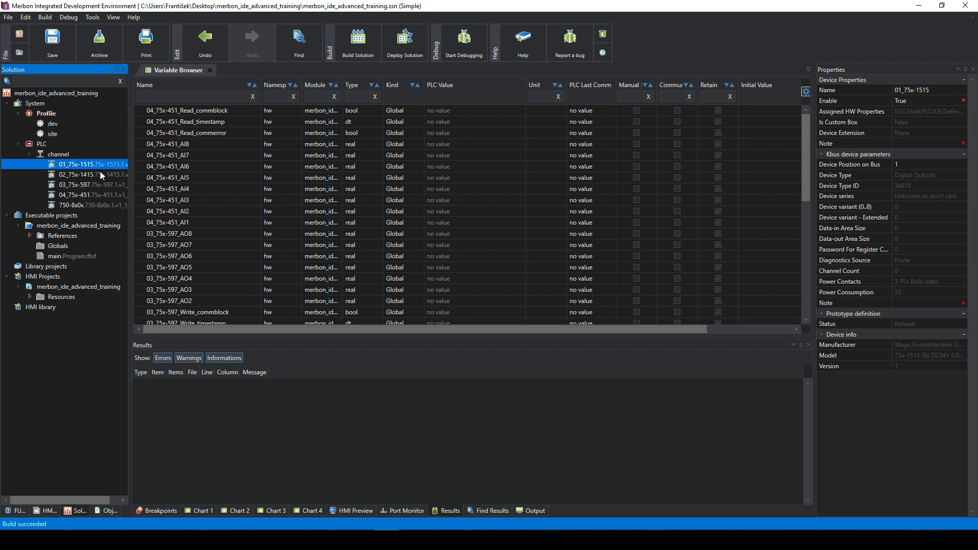
{"action": "left_click", "coordinate": [99, 175]}
{"action": "left_click", "coordinate": [912, 162]}
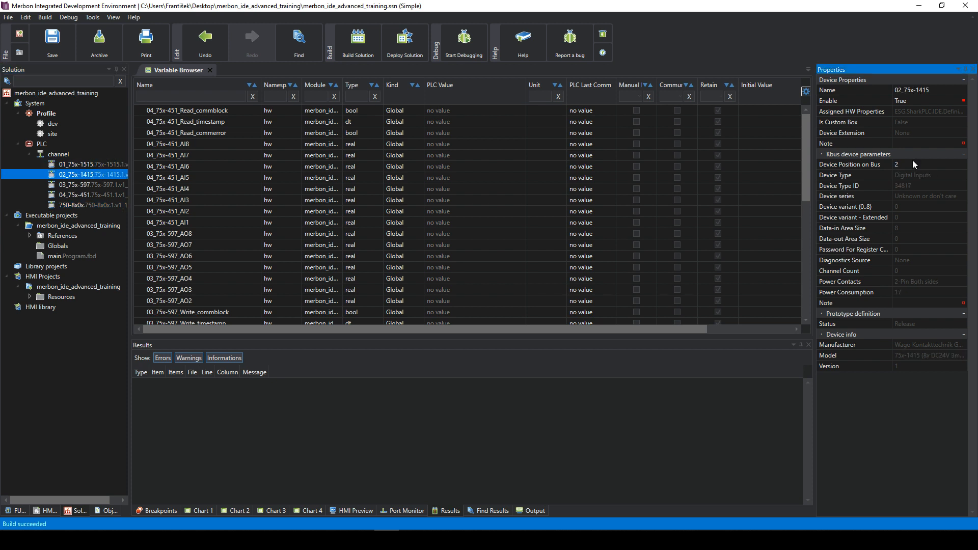
{"action": "key", "text": "BackSpace"}
{"action": "type", "text": "1"}
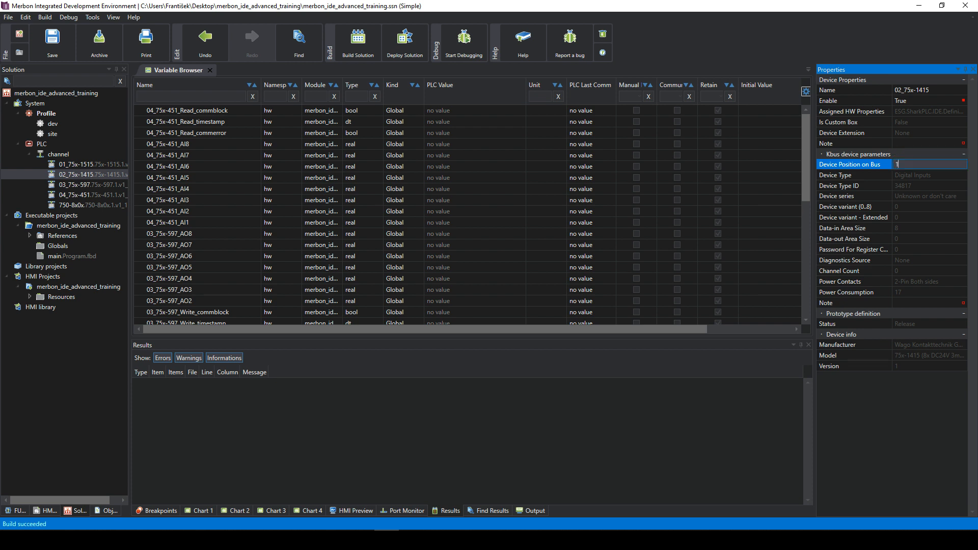
{"action": "key", "text": "Return"}
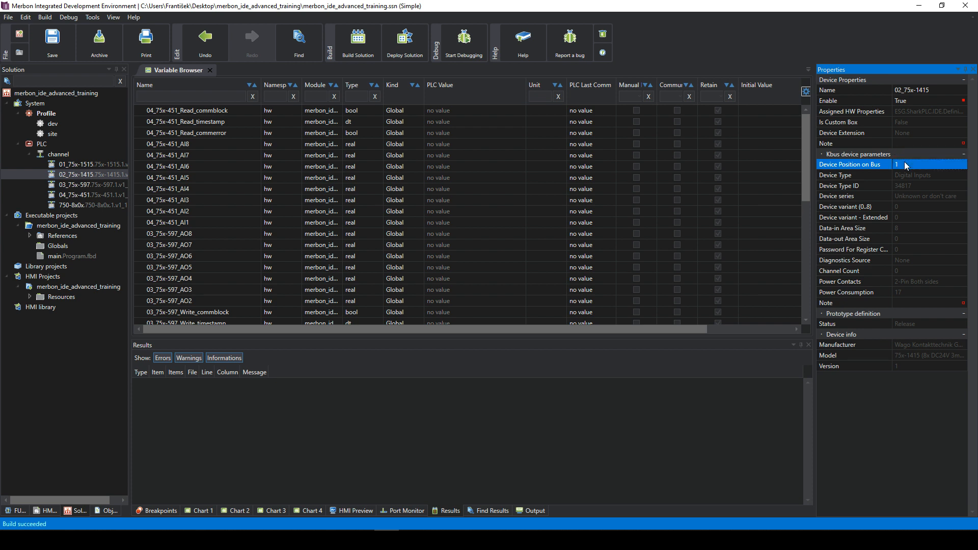
{"action": "left_click", "coordinate": [99, 163]}
{"action": "left_click", "coordinate": [105, 175]}
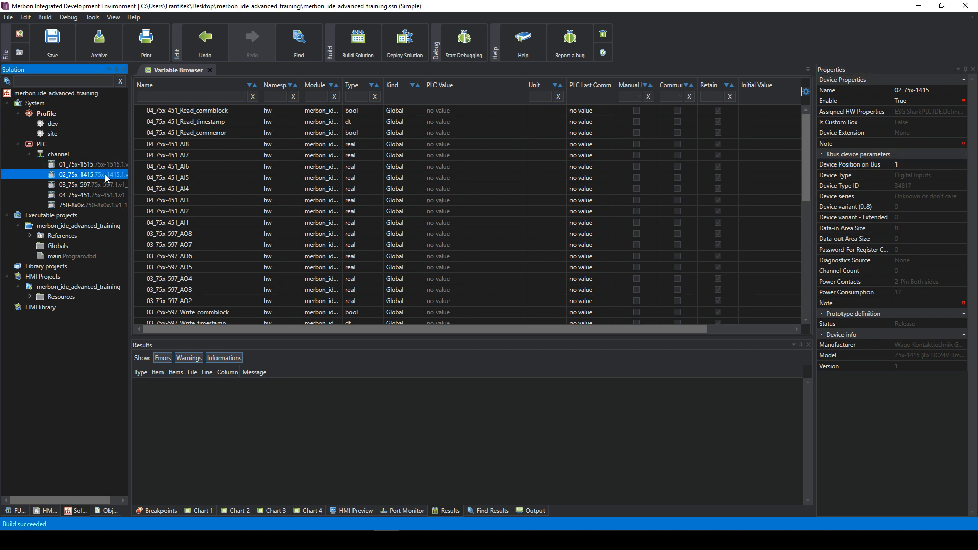
{"action": "left_click", "coordinate": [104, 162]}
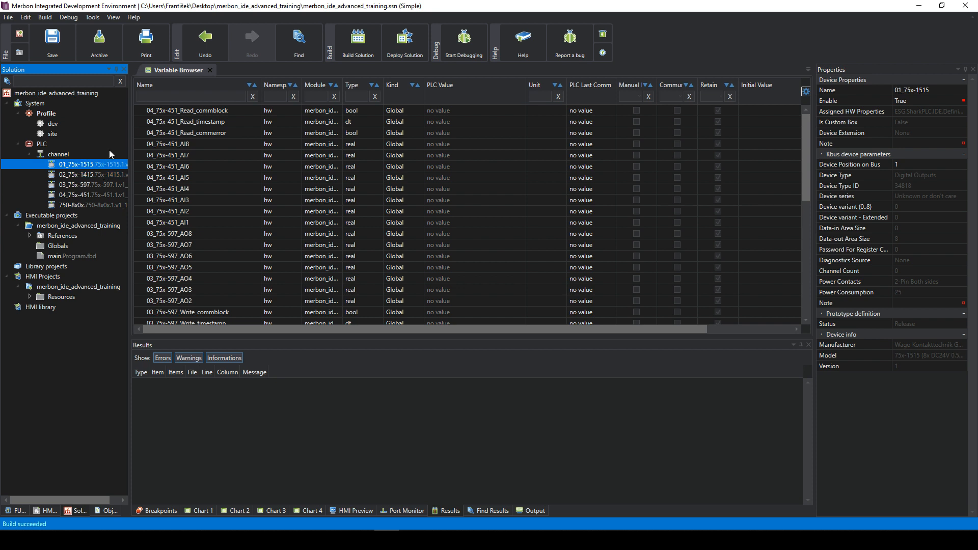
{"action": "left_click", "coordinate": [75, 176]}
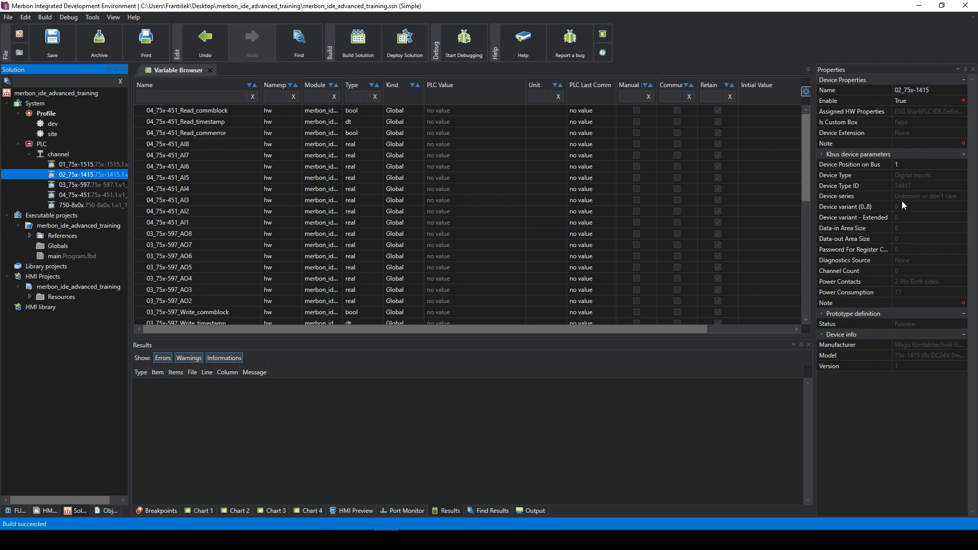
{"action": "left_click", "coordinate": [905, 164]}
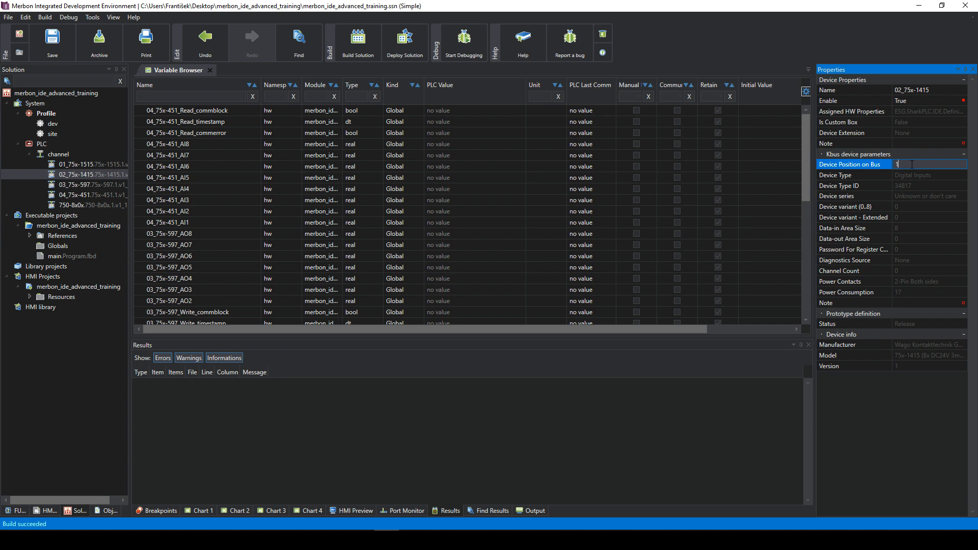
{"action": "key", "text": "BackSpace"}
{"action": "type", "text": "2"}
{"action": "key", "text": "Return"}
- Delete the 04_75x-451 module from the channel
{"action": "left_click", "coordinate": [62, 154]}
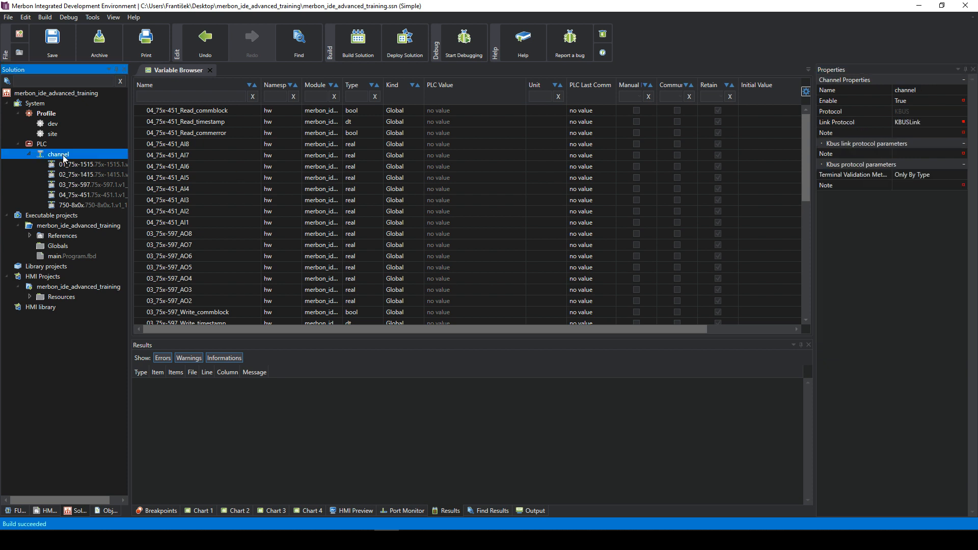
{"action": "left_click", "coordinate": [90, 195]}
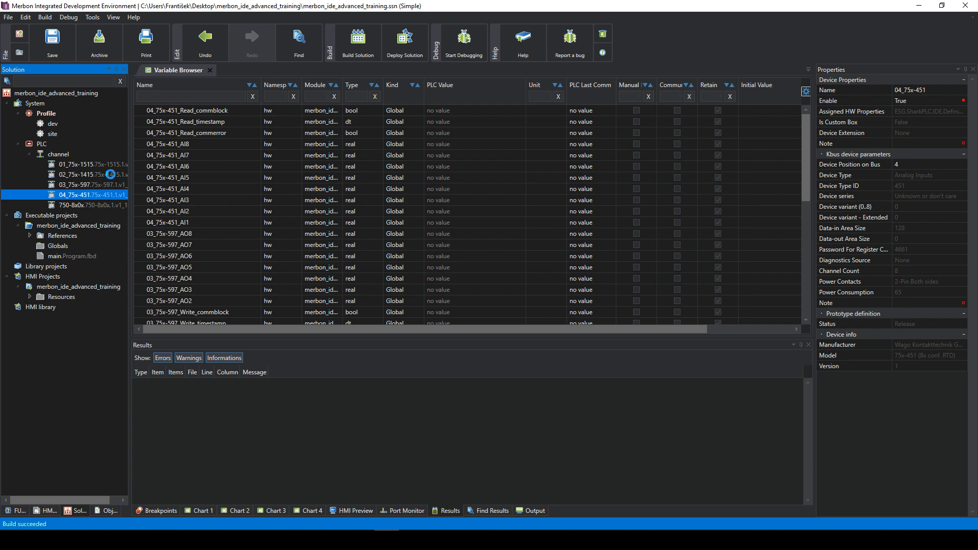
{"action": "key", "text": "Delete"}
- Search the library for 45 and add the 75x-451 (8x conf. RTD) module to the channel
{"action": "right_click", "coordinate": [61, 154]}
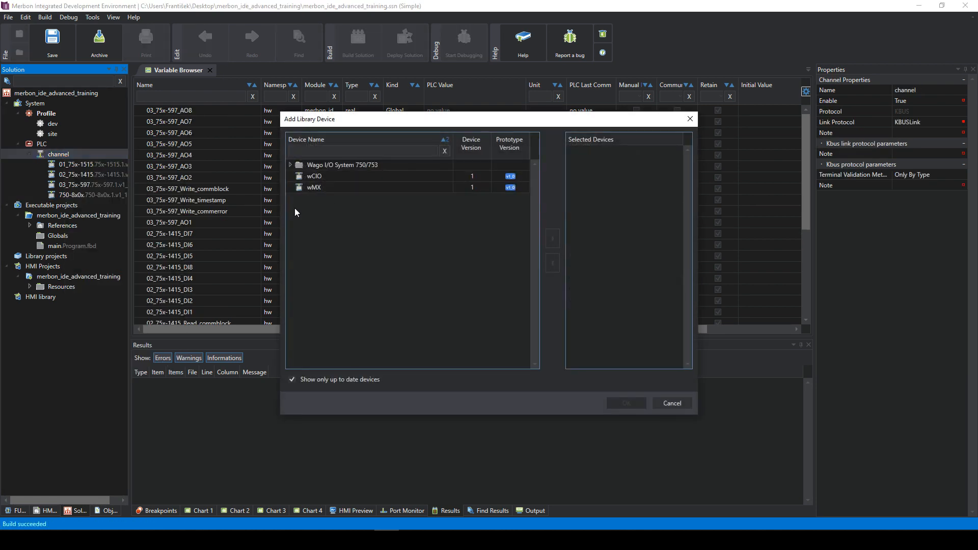
{"action": "double_click", "coordinate": [300, 166]}
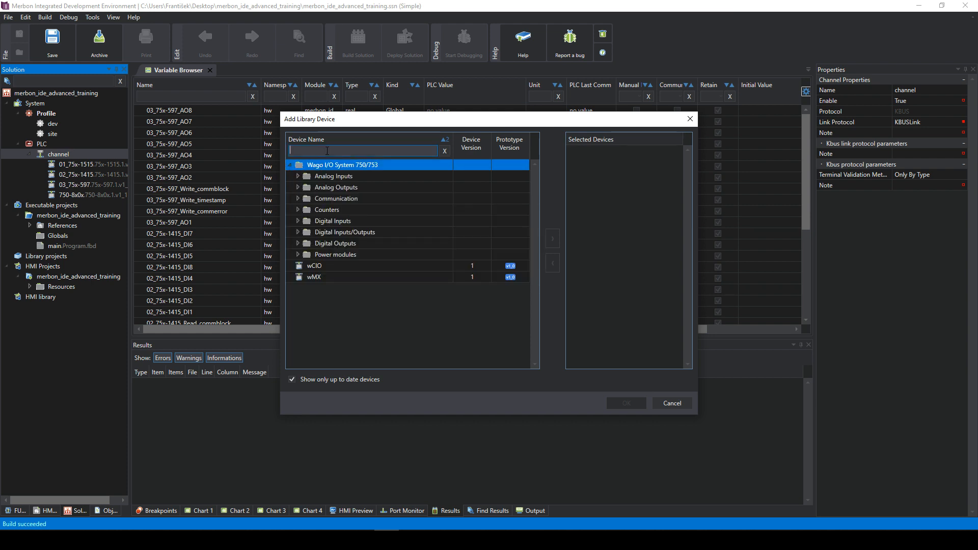
{"action": "type", "text": "45"}
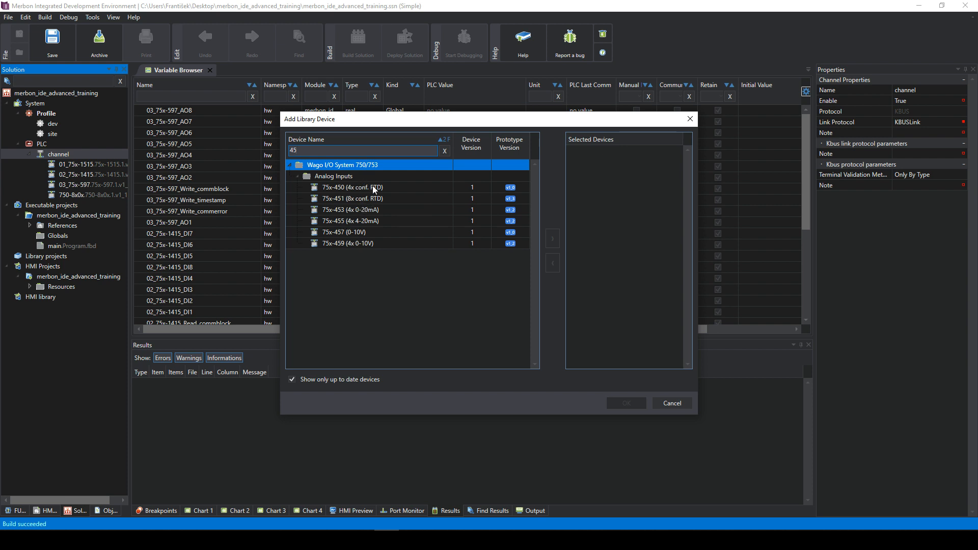
{"action": "left_click", "coordinate": [379, 202]}
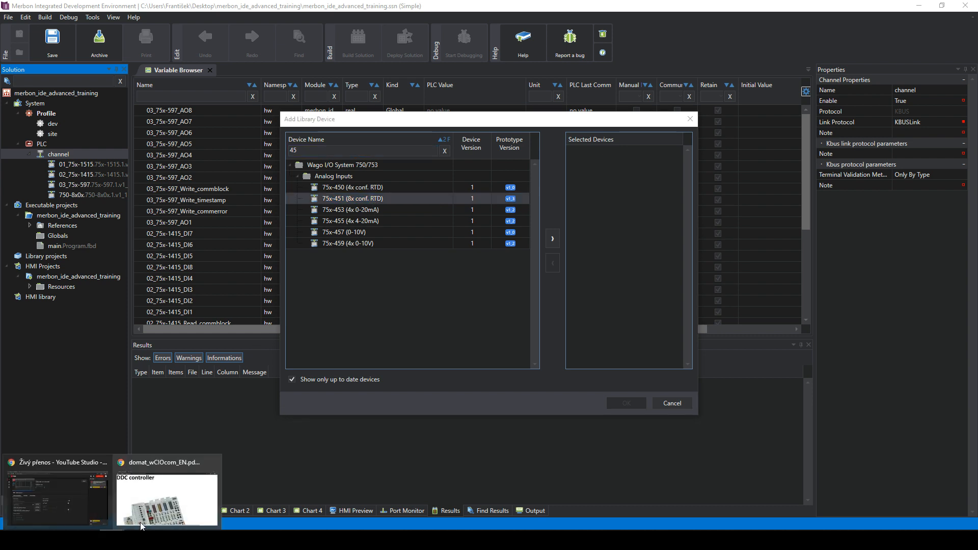
{"action": "left_click", "coordinate": [163, 492]}
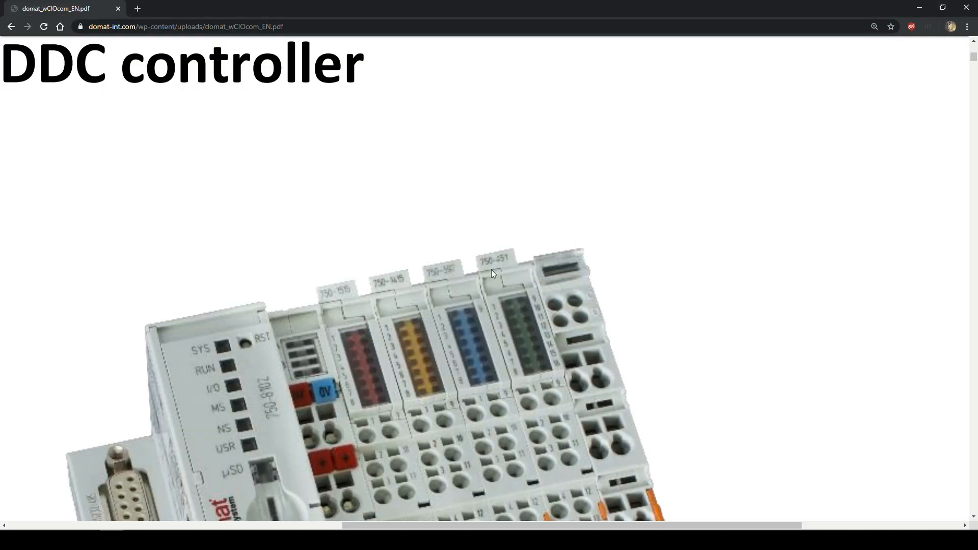
{"action": "left_click", "coordinate": [922, 6]}
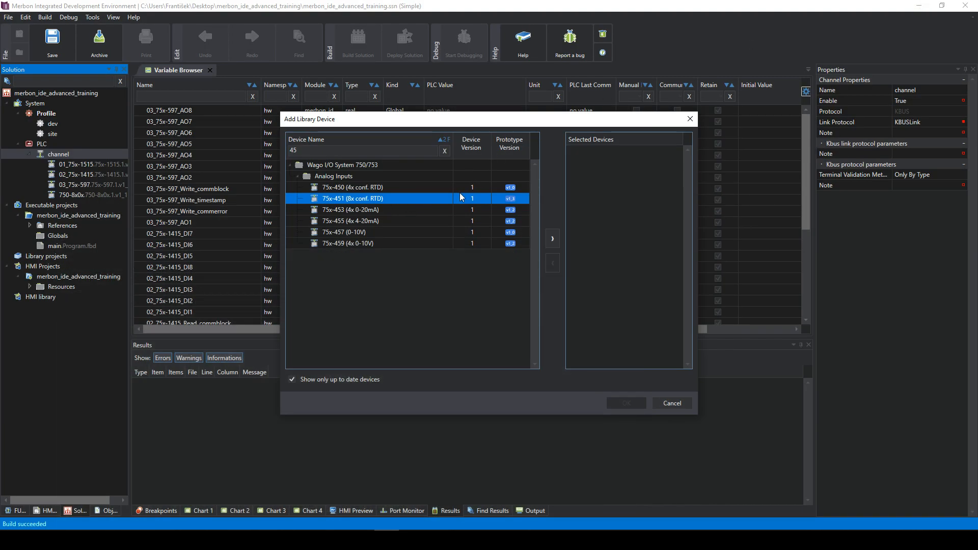
{"action": "left_click", "coordinate": [551, 242]}
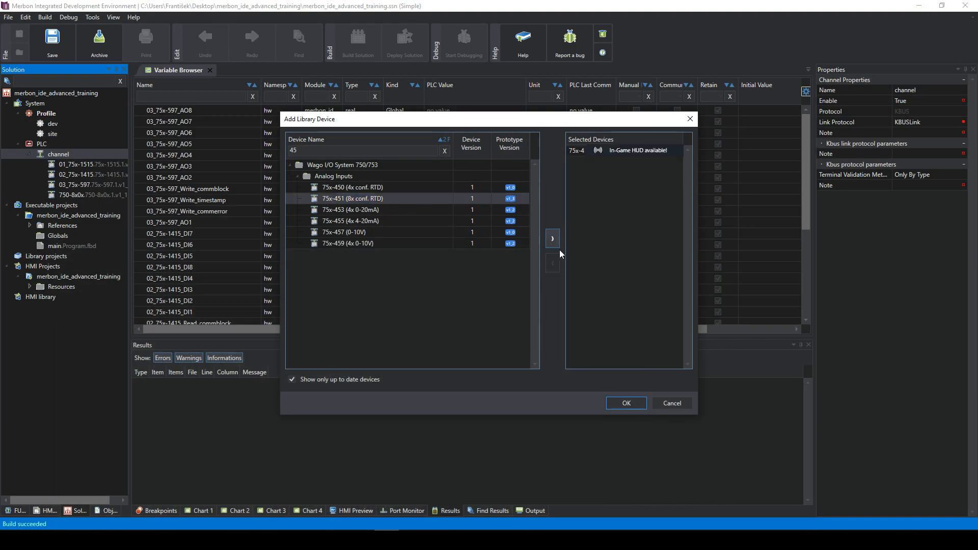
{"action": "left_click", "coordinate": [626, 403]}
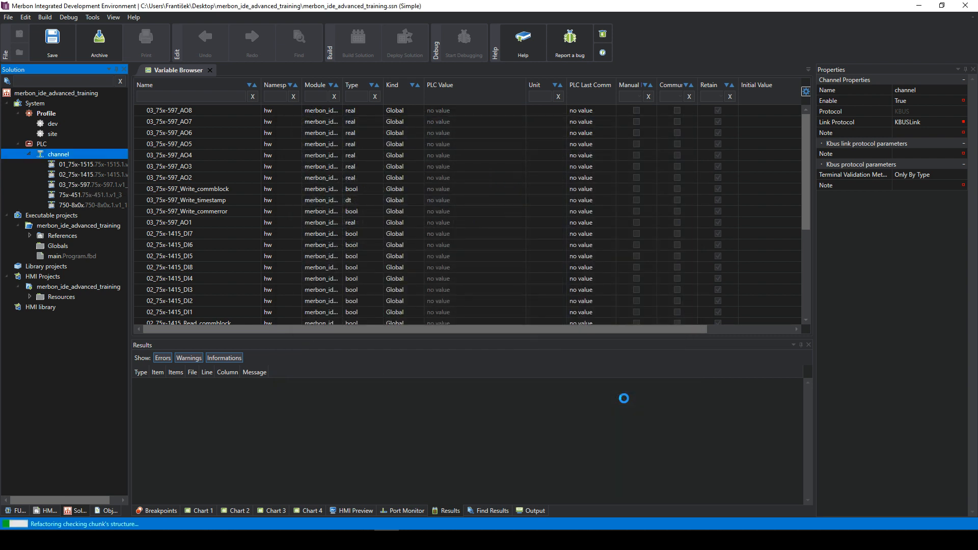
{"action": "left_click", "coordinate": [84, 197]}
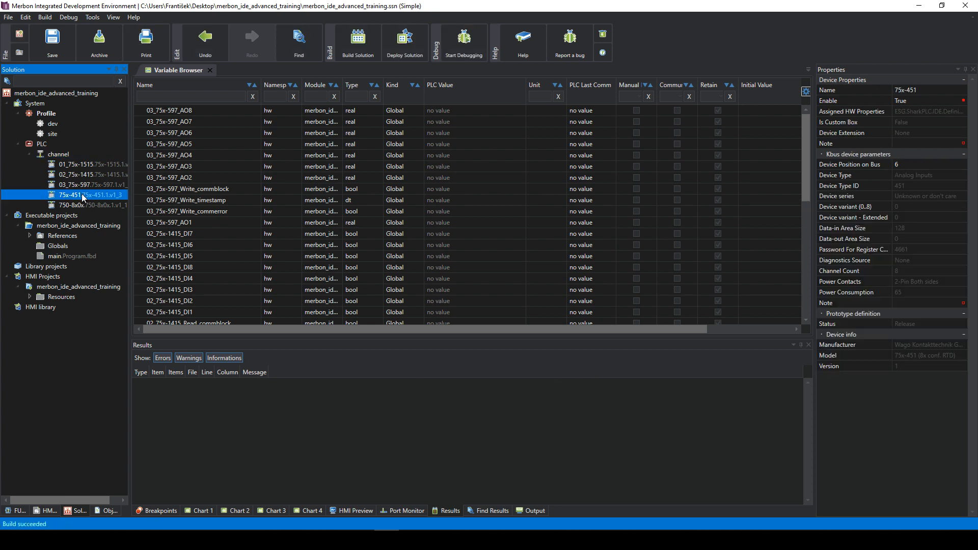
- Set the 75x-451 module's Device Position on Bus to 4, checking the other modules' positions
{"action": "left_click", "coordinate": [906, 164]}
{"action": "key", "text": "Return"}
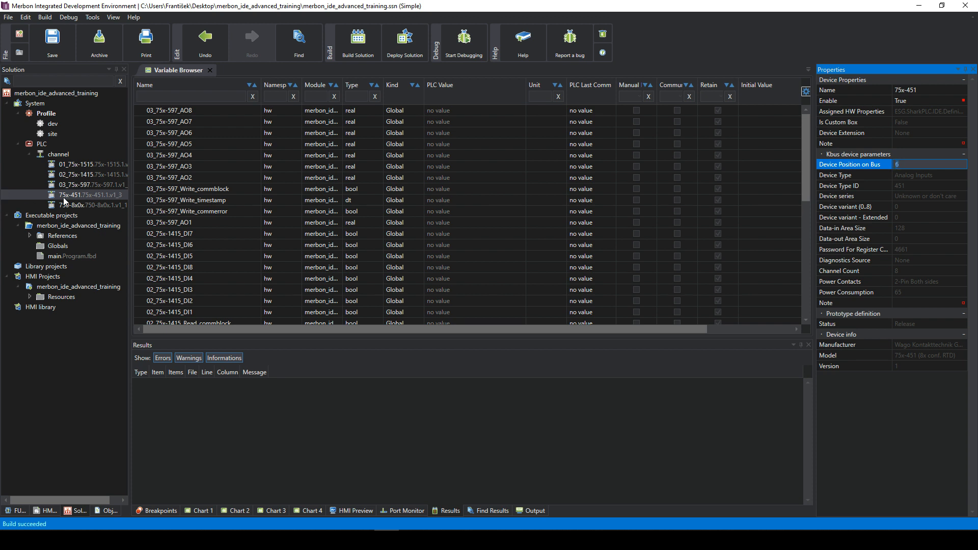
{"action": "left_click", "coordinate": [98, 190]}
{"action": "left_click", "coordinate": [96, 177]}
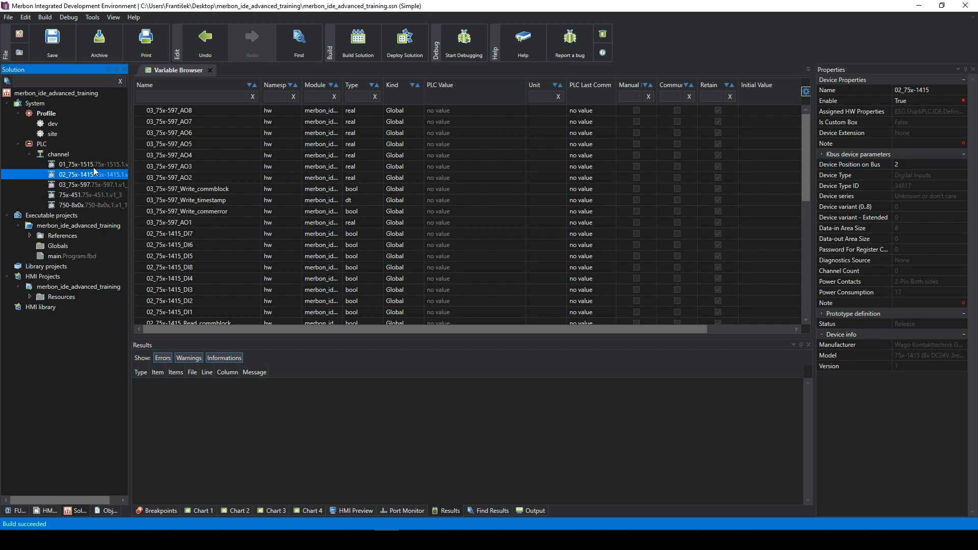
{"action": "left_click", "coordinate": [92, 164]}
{"action": "left_click", "coordinate": [91, 177]}
{"action": "left_click", "coordinate": [90, 183]}
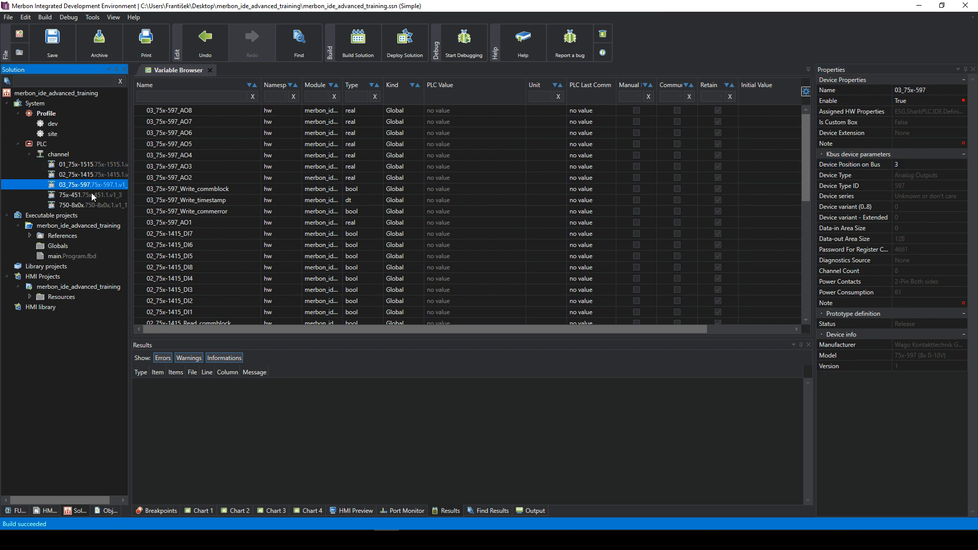
{"action": "left_click", "coordinate": [91, 192]}
{"action": "left_click", "coordinate": [907, 164]}
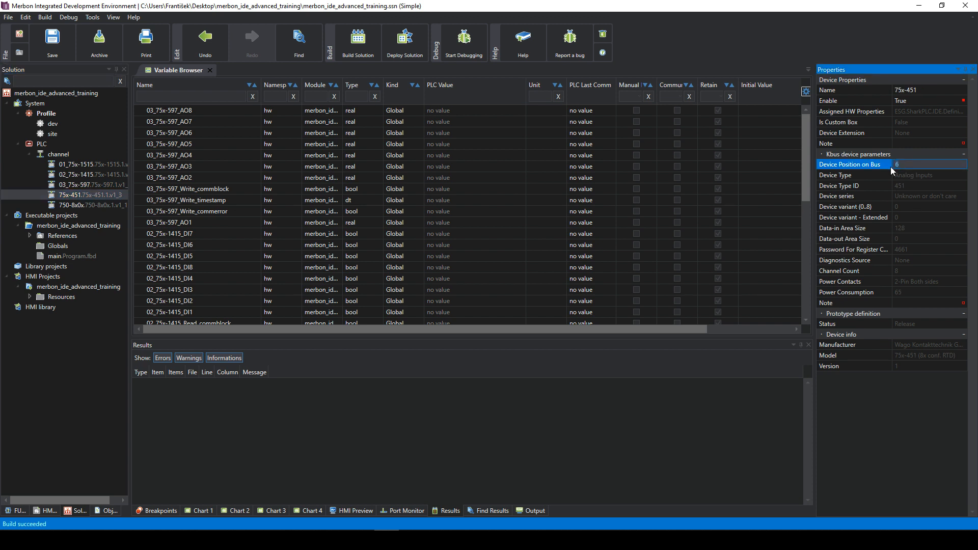
{"action": "type", "text": "4"}
{"action": "key", "text": "Return"}
{"action": "left_click", "coordinate": [94, 164]}
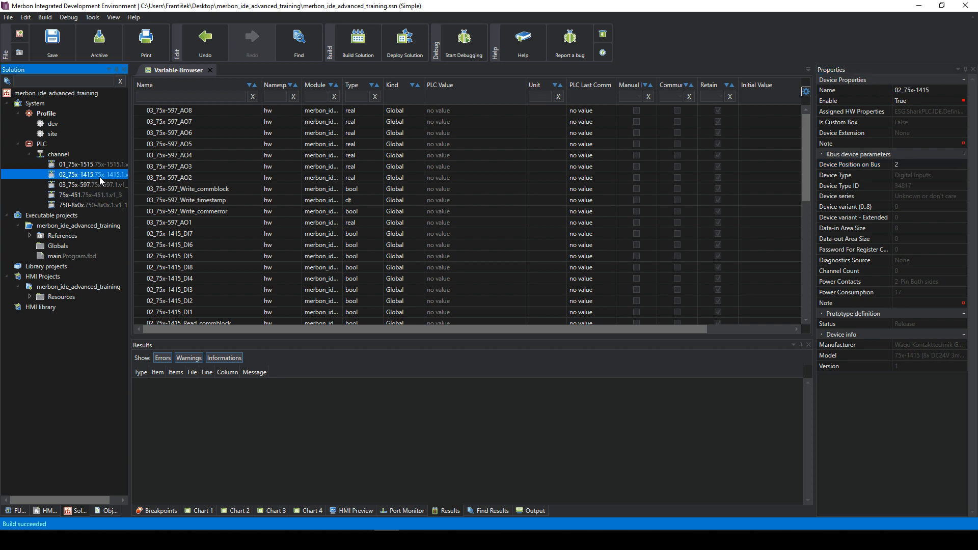
{"action": "left_click", "coordinate": [88, 185]}
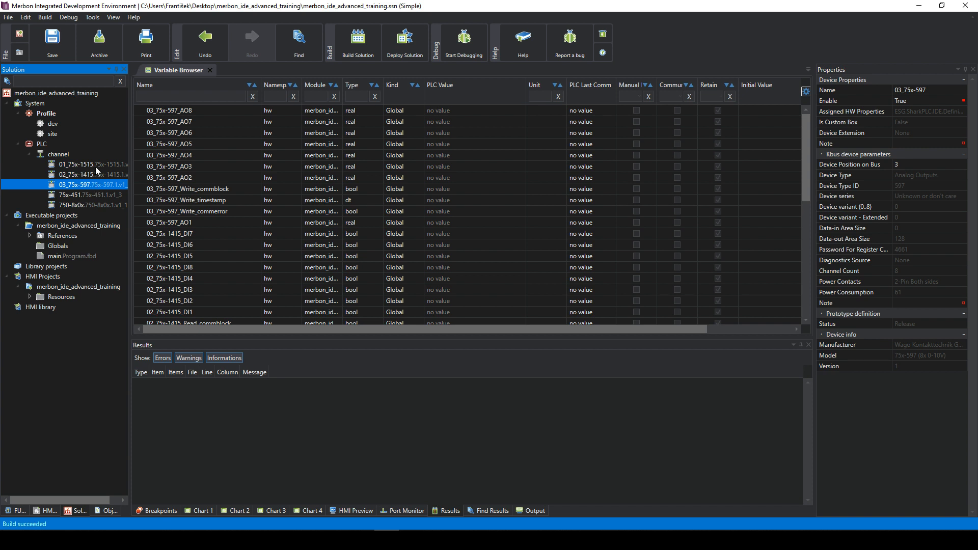
- Delete modules 01_75x-1515 through 75x-451, leaving only the 750-8x0x power module
{"action": "left_click", "coordinate": [96, 164]}
{"action": "left_click", "coordinate": [91, 195], "text": "shift"}
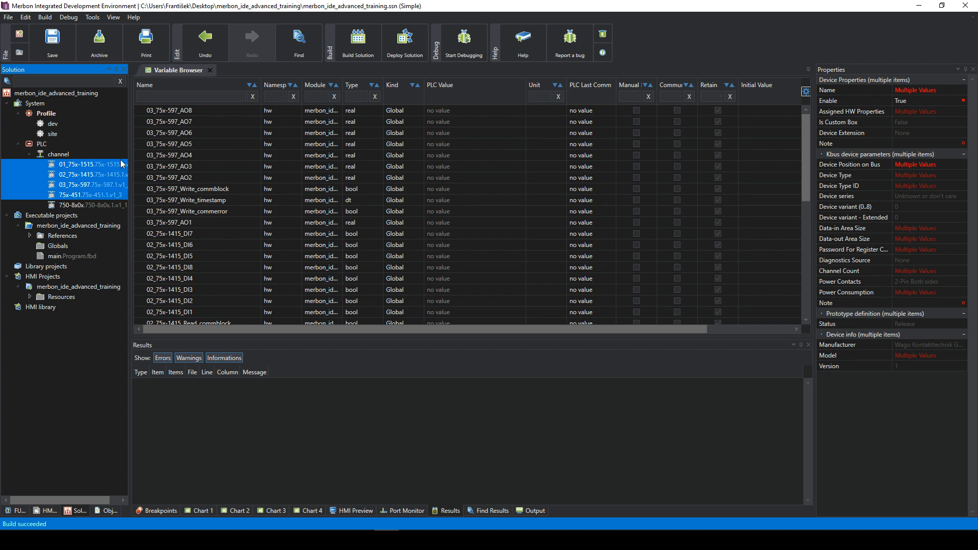
{"action": "key", "text": "Delete"}
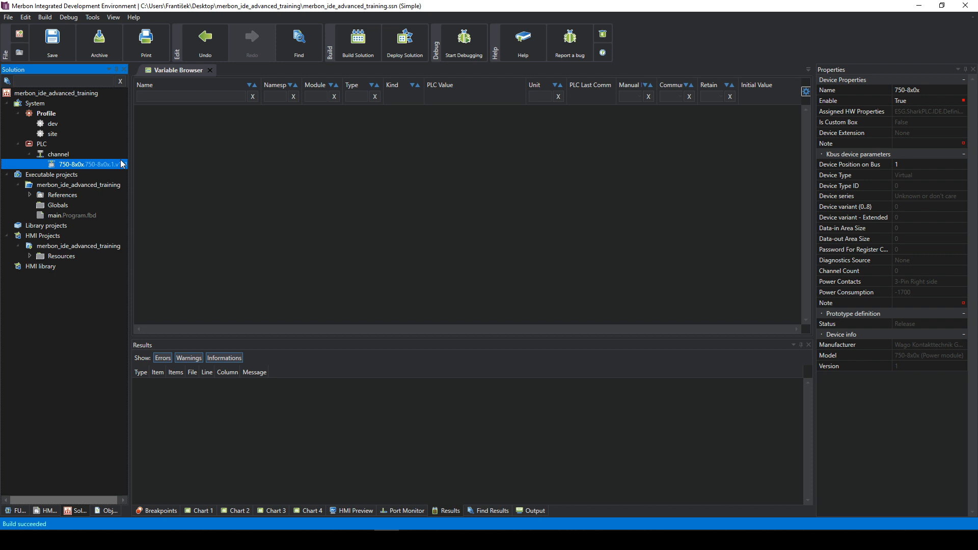
- Launch Detect Terminals on the channel
{"action": "left_click", "coordinate": [53, 153]}
{"action": "right_click", "coordinate": [54, 152]}
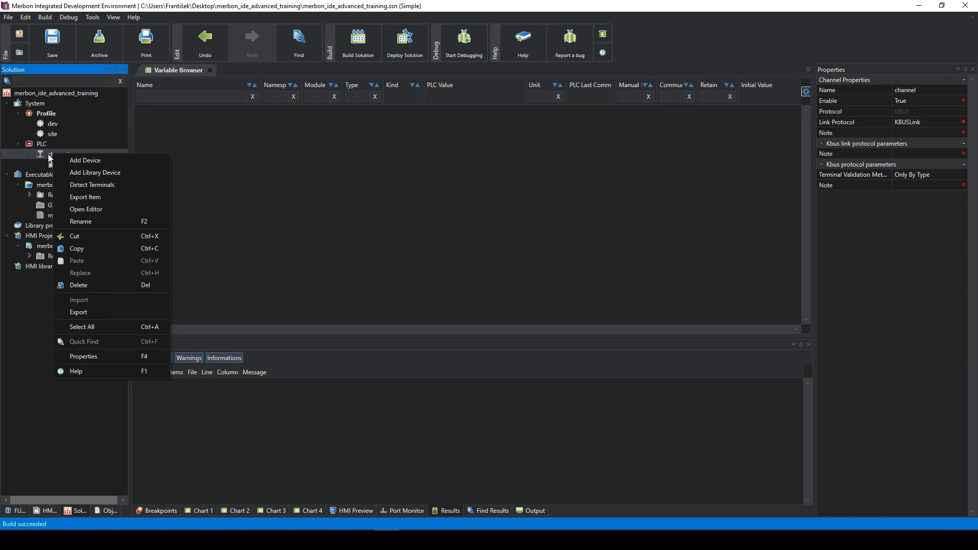
{"action": "left_click", "coordinate": [93, 188]}
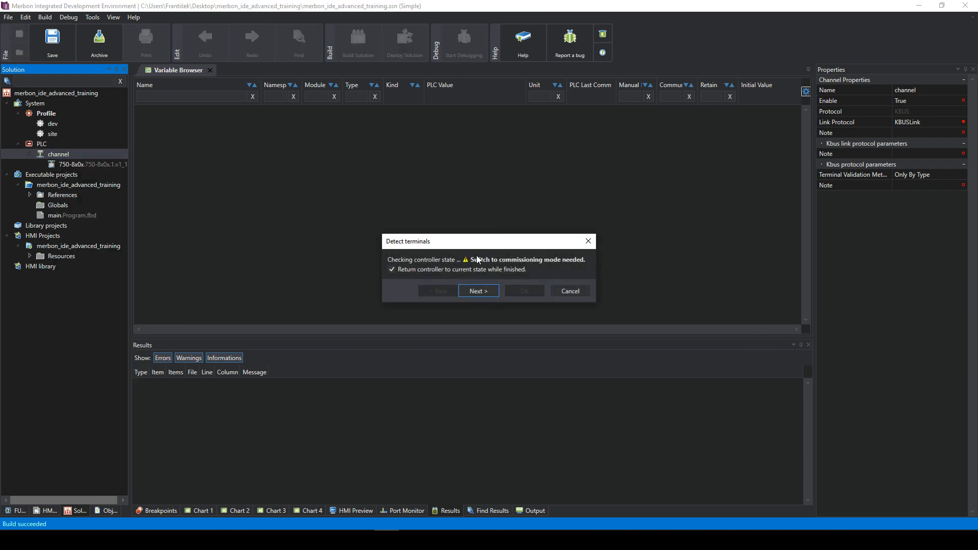
- Cancel terminal detection at its commissioning-mode warning and bring up the PLC controller's properties
{"action": "left_click_drag", "start_coordinate": [498, 235], "coordinate": [484, 205]}
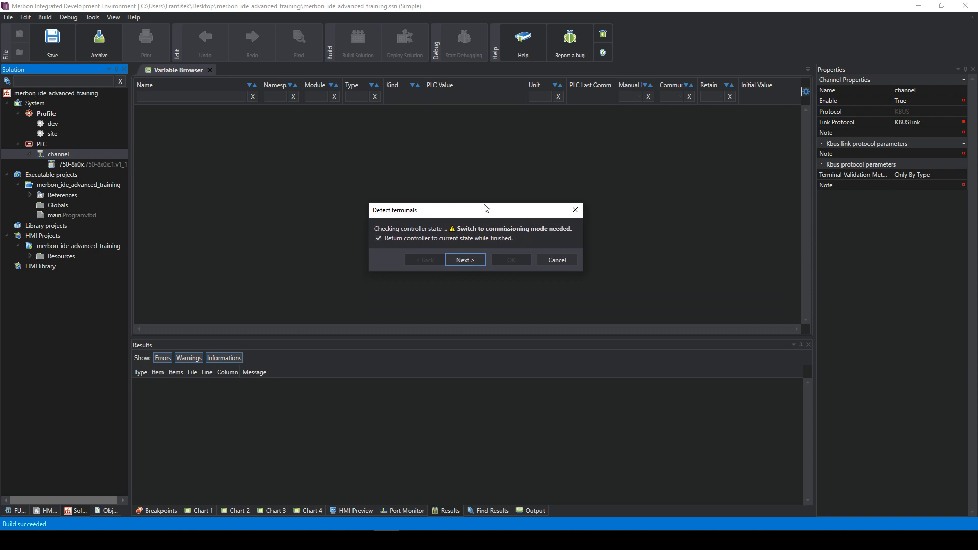
{"action": "mouse_move", "coordinate": [417, 209]}
{"action": "left_mouse_down"}
{"action": "mouse_move", "coordinate": [426, 199]}
{"action": "mouse_move", "coordinate": [418, 199]}
{"action": "left_mouse_up"}
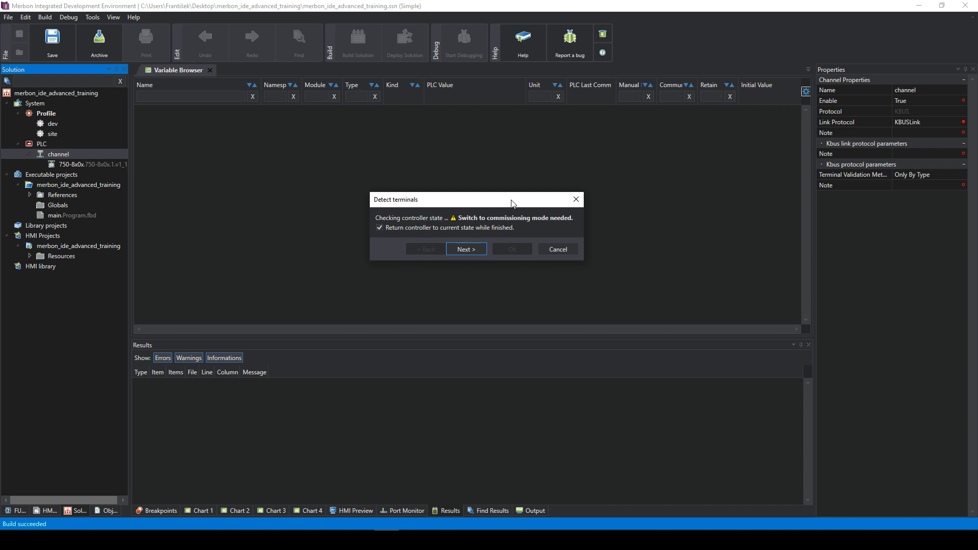
{"action": "left_click_drag", "start_coordinate": [512, 203], "coordinate": [481, 207]}
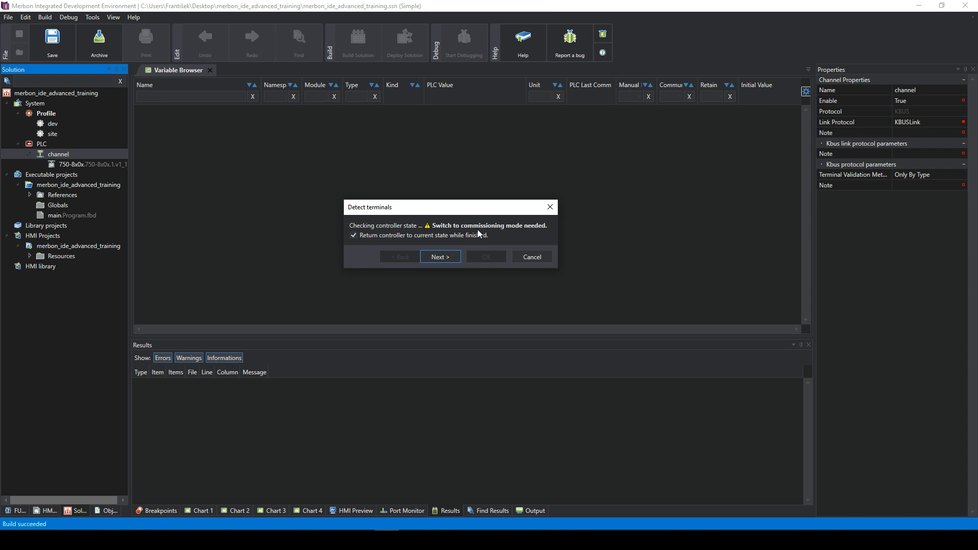
{"action": "left_click_drag", "start_coordinate": [432, 210], "coordinate": [465, 205]}
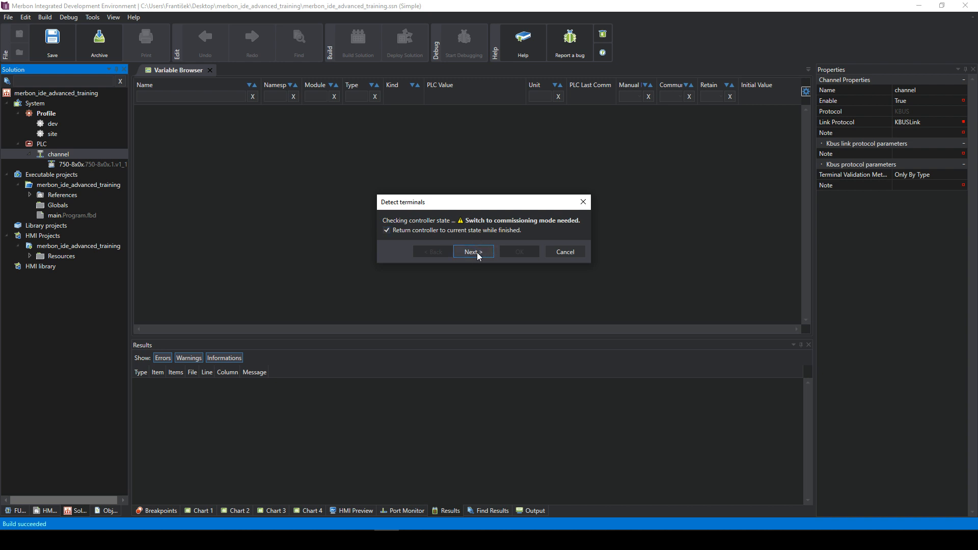
{"action": "left_click", "coordinate": [569, 251]}
{"action": "left_click", "coordinate": [44, 145]}
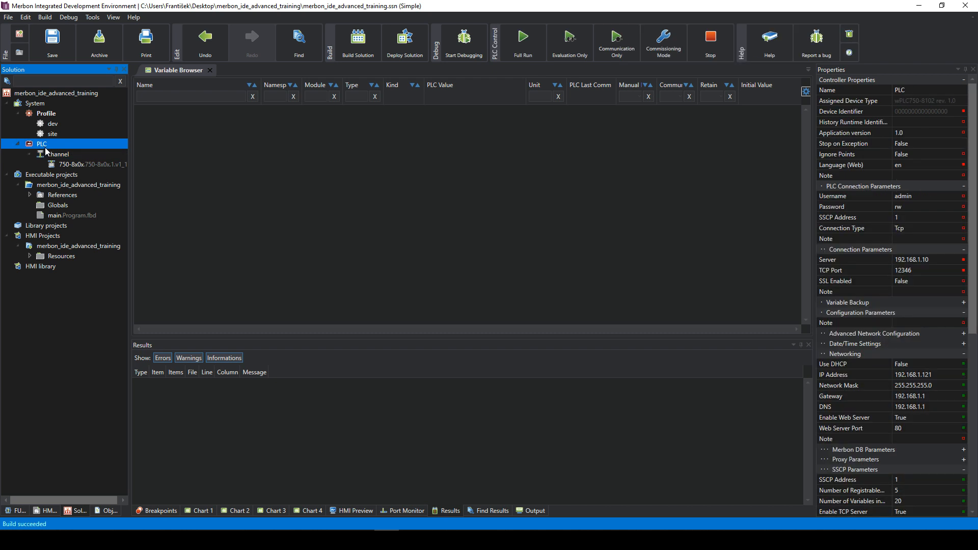
- Open Find PLC for the project's PLC and search the network by broadcast
{"action": "left_click", "coordinate": [902, 111]}
{"action": "left_click", "coordinate": [953, 114]}
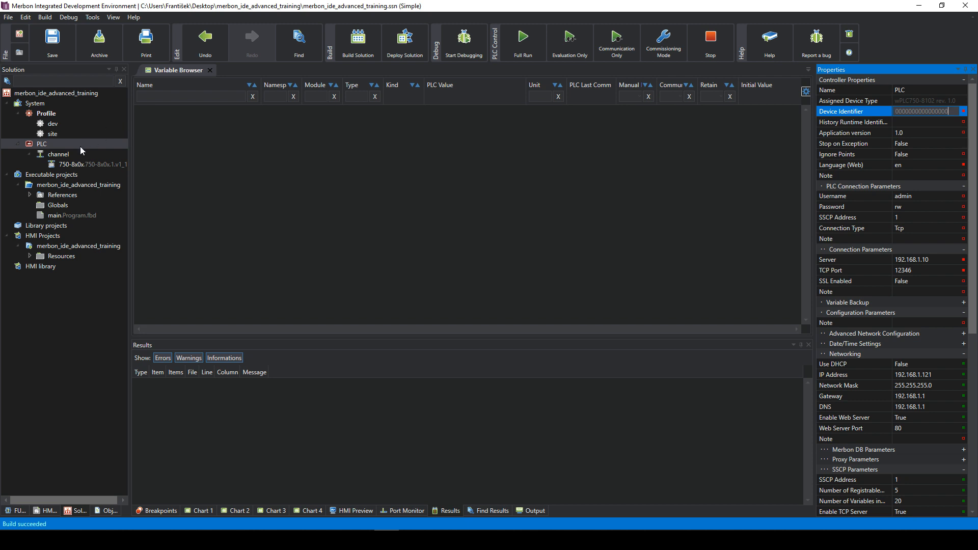
{"action": "right_click", "coordinate": [66, 145]}
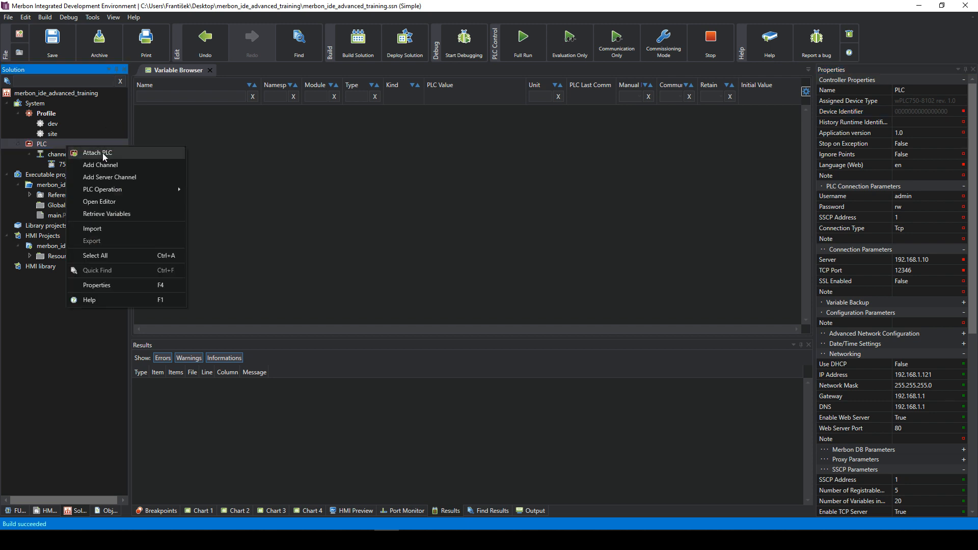
{"action": "left_click", "coordinate": [103, 153]}
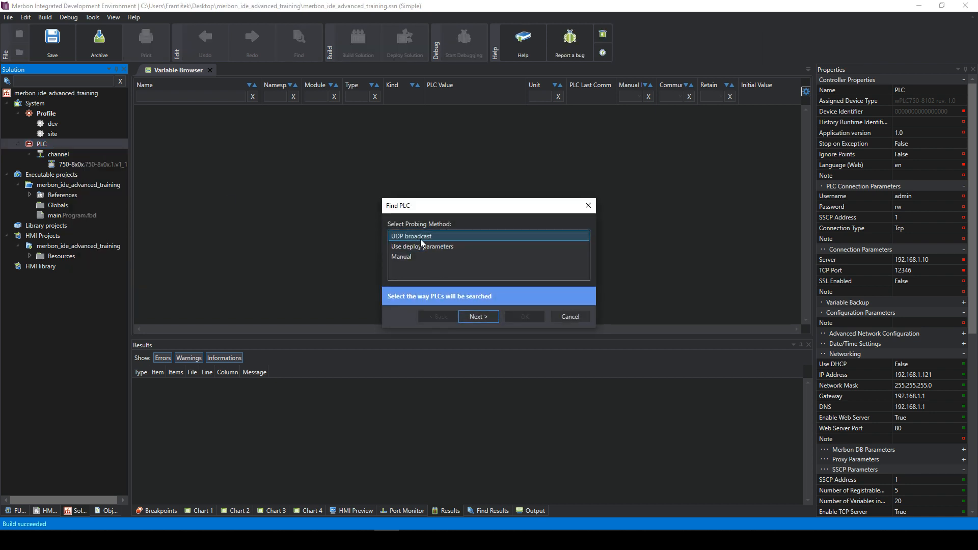
{"action": "left_click", "coordinate": [478, 317]}
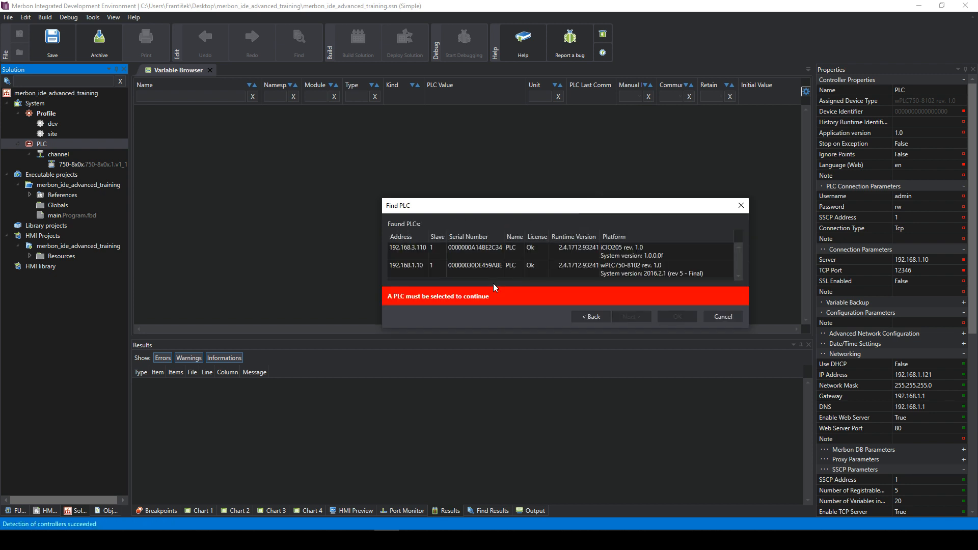
{"action": "left_click_drag", "start_coordinate": [515, 209], "coordinate": [435, 152]}
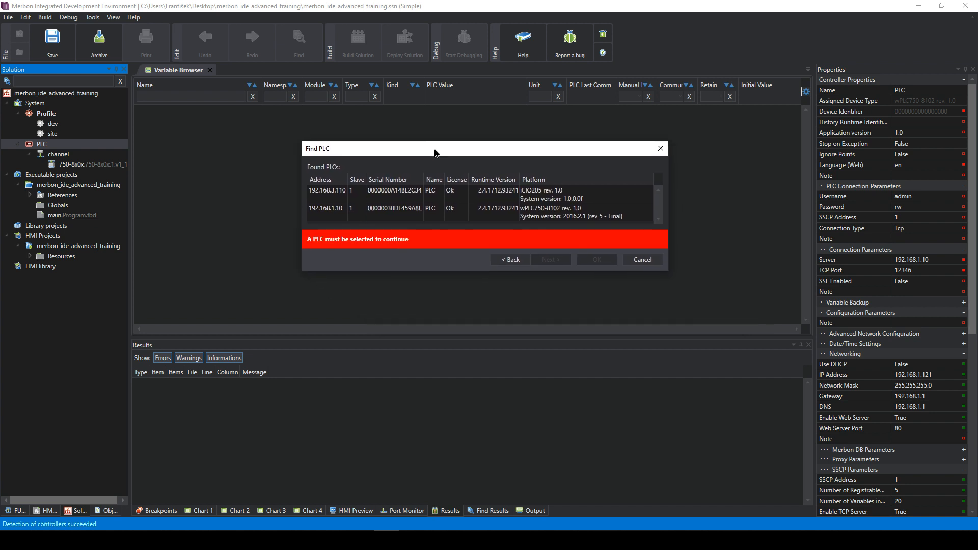
- Select the wPLC750-8102 at 192.168.1.10 and download its hardware configuration
{"action": "left_click", "coordinate": [444, 211]}
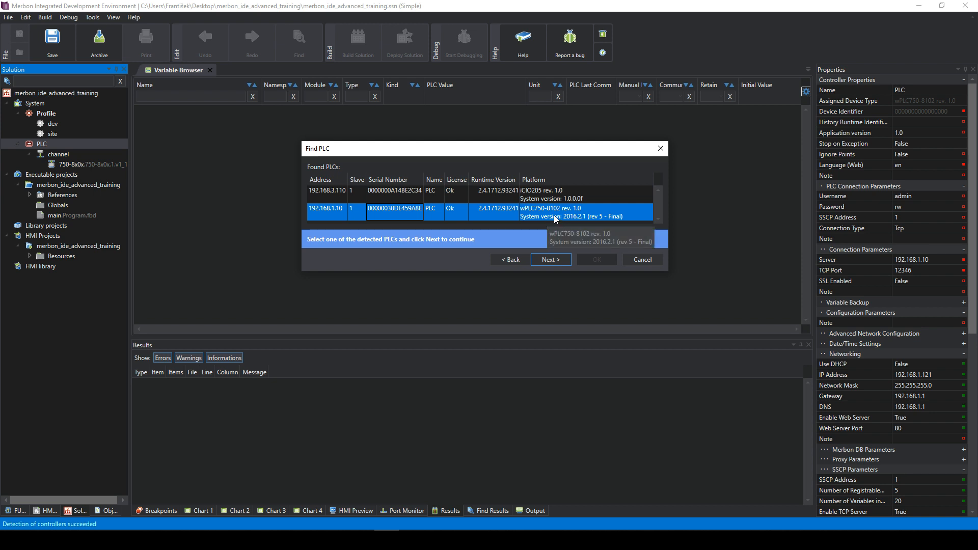
{"action": "left_click", "coordinate": [536, 199]}
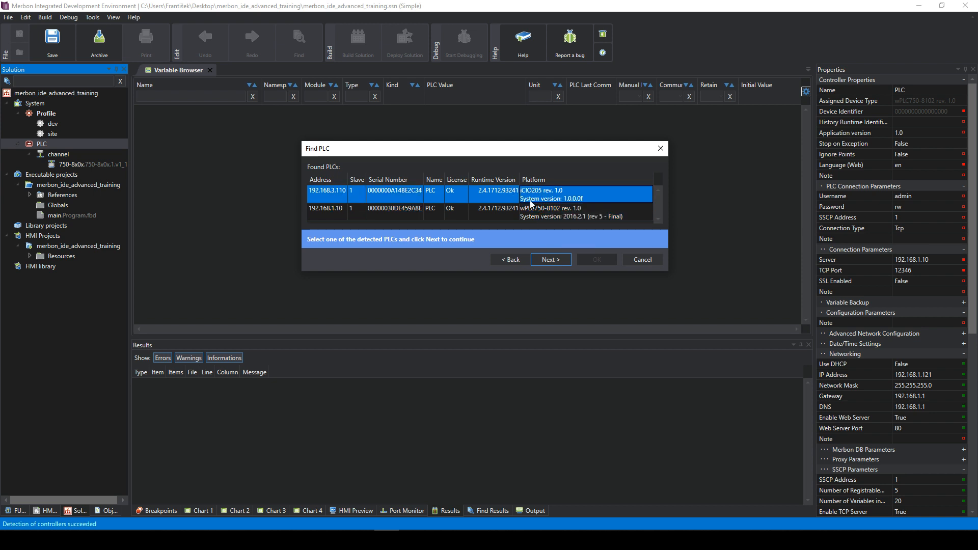
{"action": "left_click", "coordinate": [520, 209]}
{"action": "left_click", "coordinate": [518, 195]}
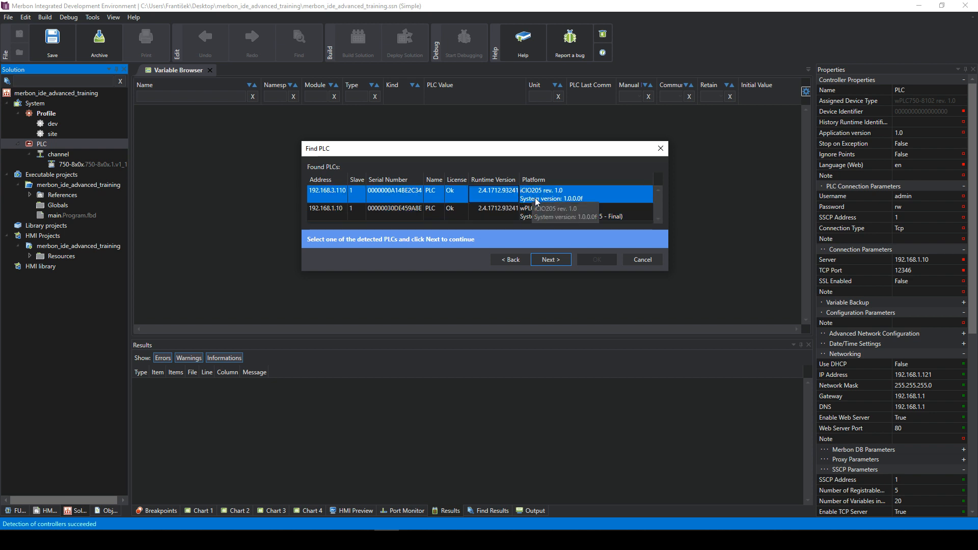
{"action": "left_click", "coordinate": [528, 213]}
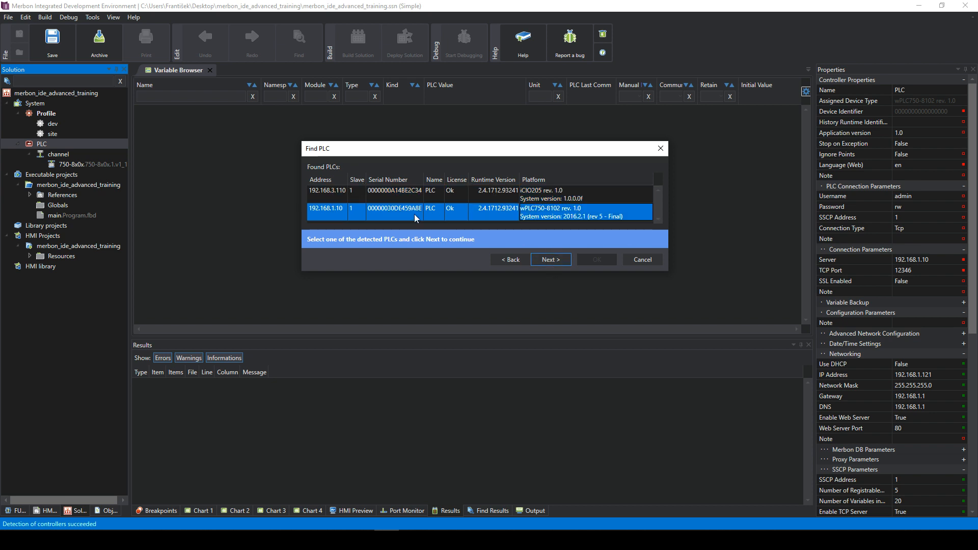
{"action": "left_click", "coordinate": [547, 261]}
{"action": "left_click", "coordinate": [347, 169]}
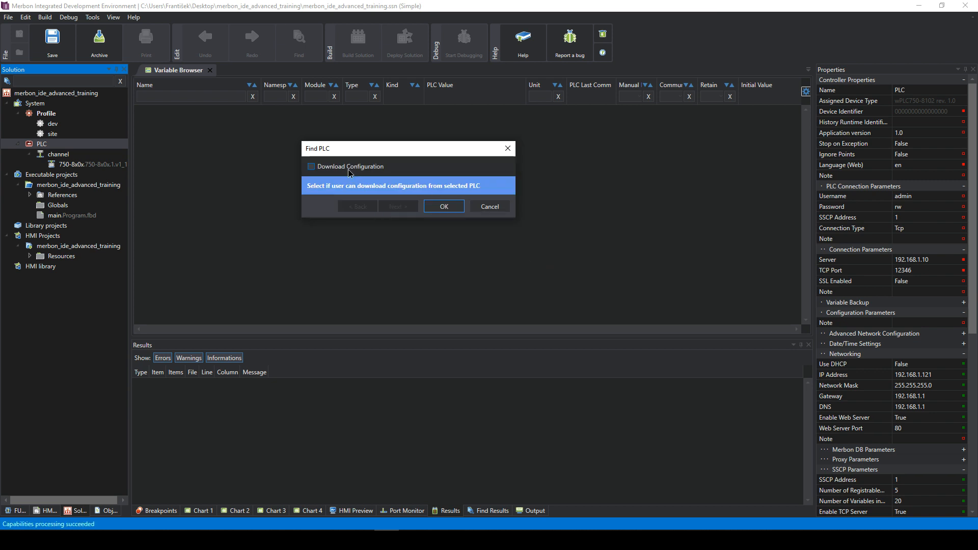
{"action": "left_click", "coordinate": [444, 207]}
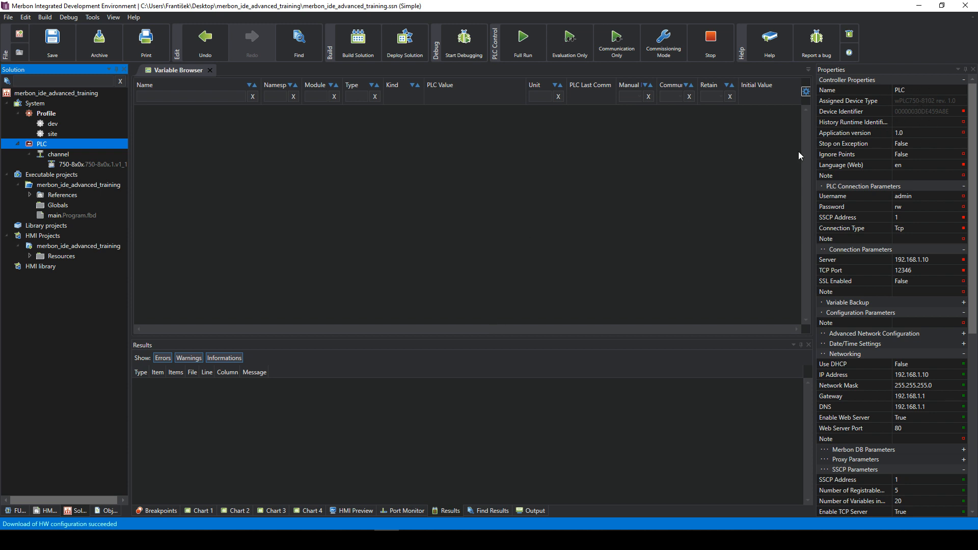
- Run Detect Terminals on the KBUS channel, accepting the switch to commissioning mode
{"action": "left_click", "coordinate": [54, 153]}
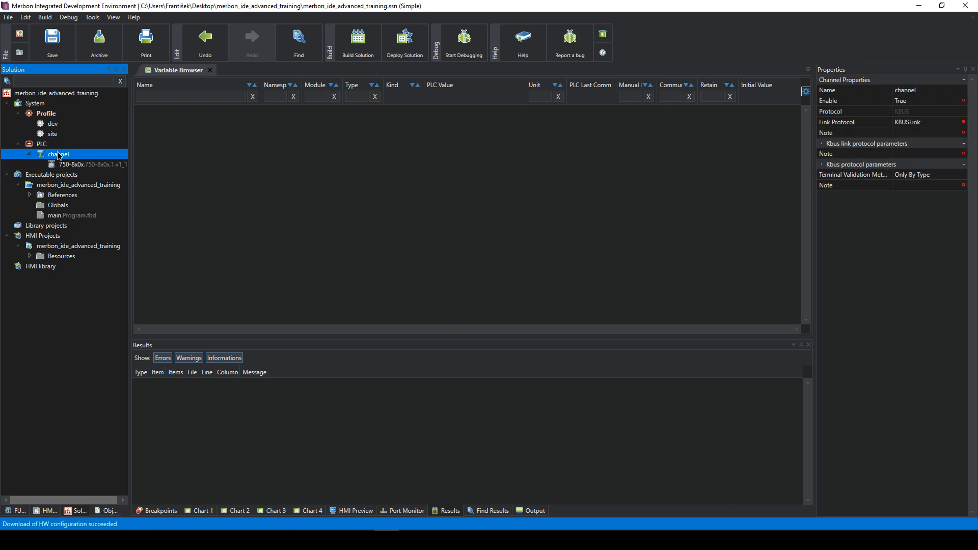
{"action": "right_click", "coordinate": [58, 153]}
{"action": "left_click", "coordinate": [105, 182]}
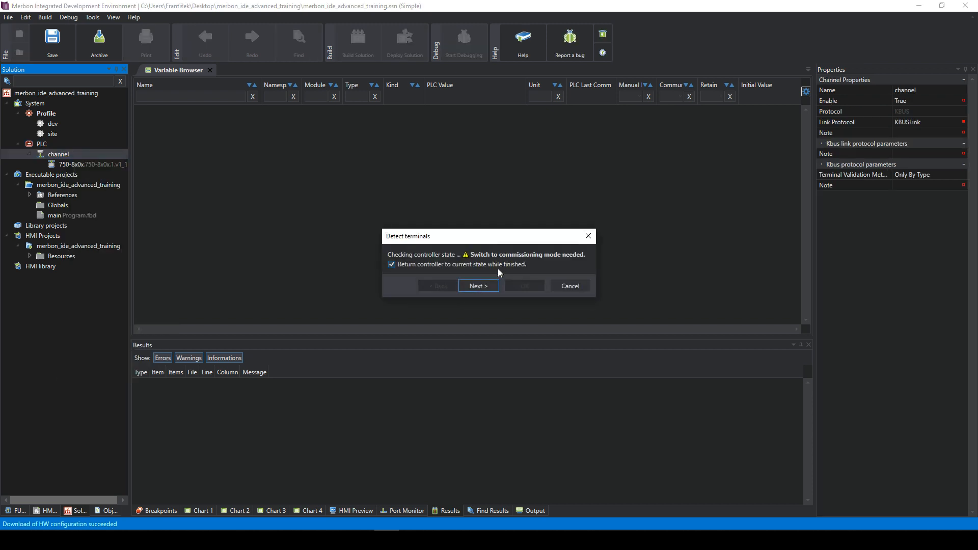
{"action": "left_click", "coordinate": [482, 286]}
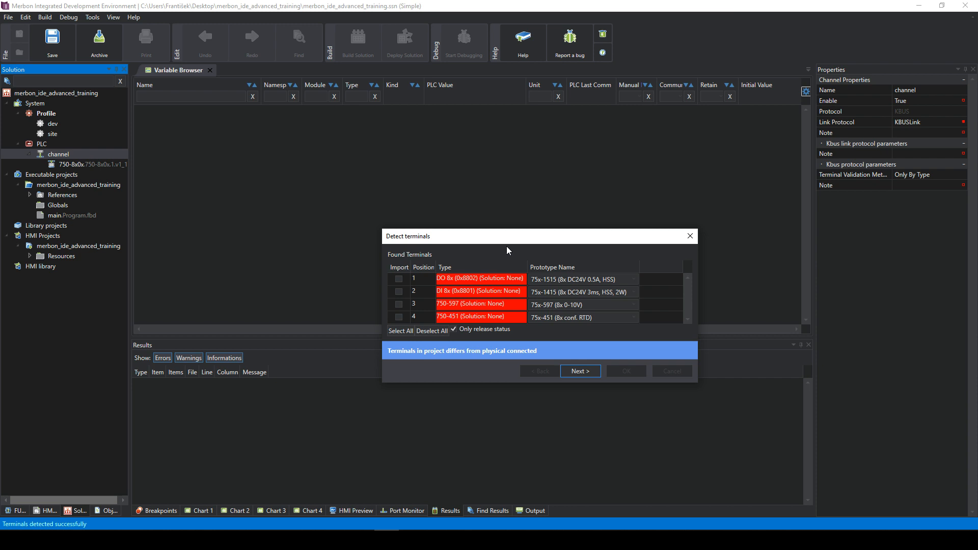
- Mark 75x-1515, 75x-1415, 75x-597 and 75x-451 for import, keep their prototypes, and import them
{"action": "left_click", "coordinate": [477, 278]}
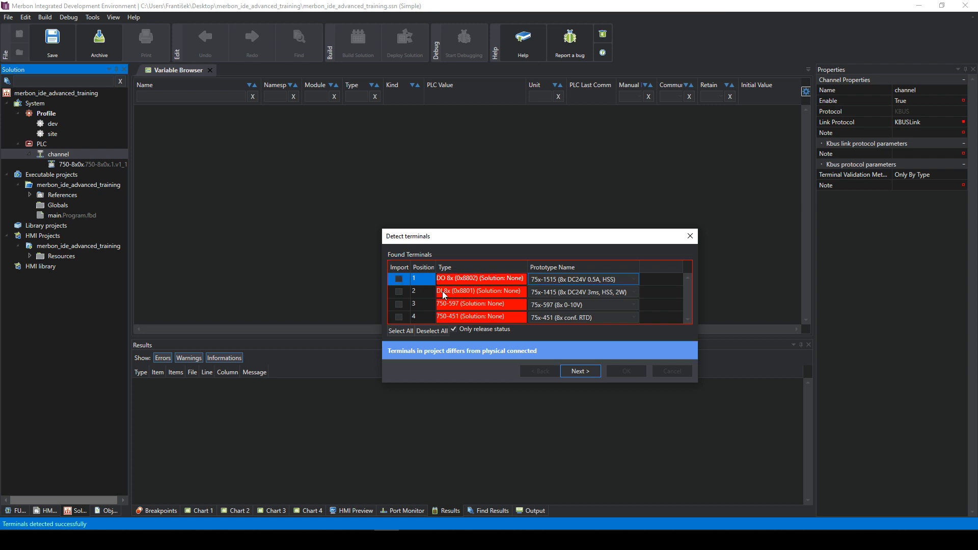
{"action": "left_click", "coordinate": [461, 305]}
{"action": "left_click", "coordinate": [462, 291]}
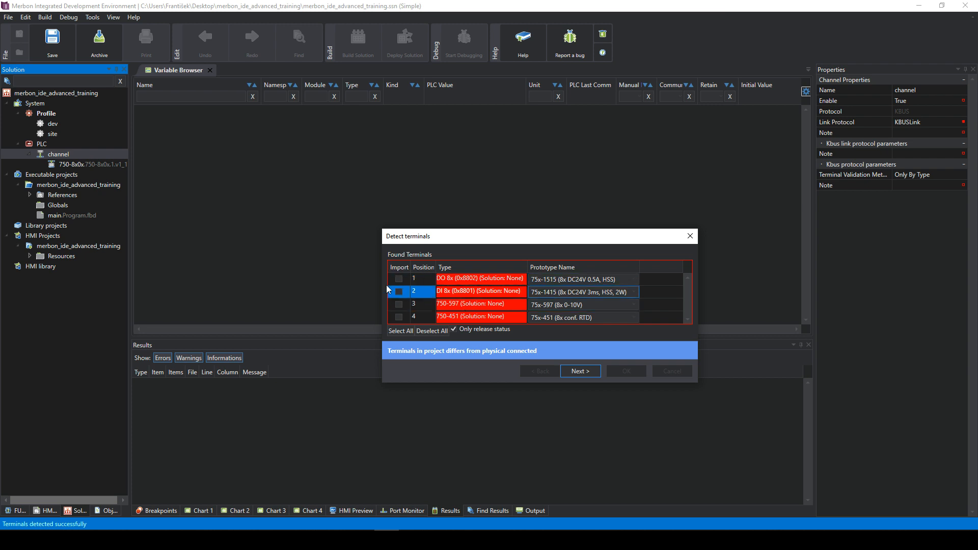
{"action": "left_click", "coordinate": [399, 279]}
{"action": "left_click", "coordinate": [400, 292]}
{"action": "left_click", "coordinate": [398, 304]}
{"action": "left_click", "coordinate": [399, 317]}
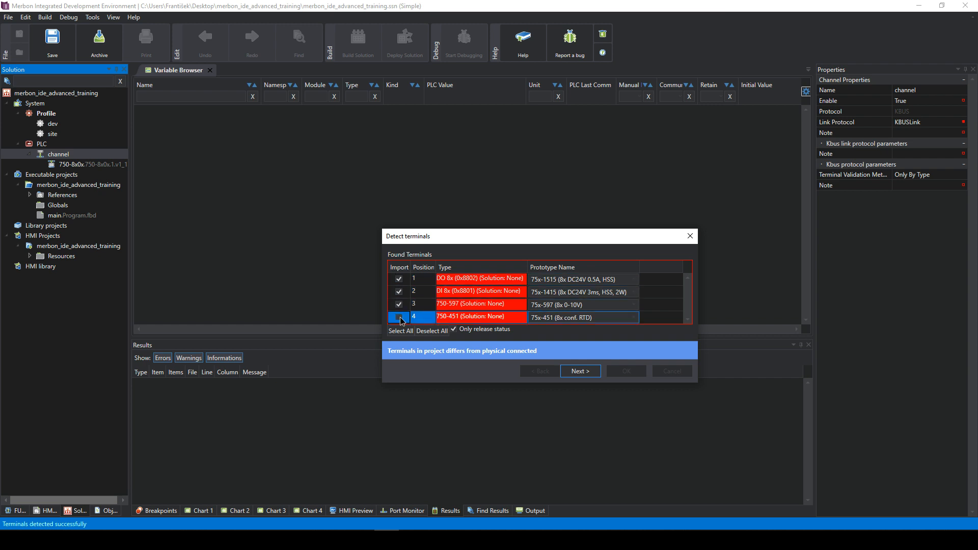
{"action": "left_click", "coordinate": [568, 279]}
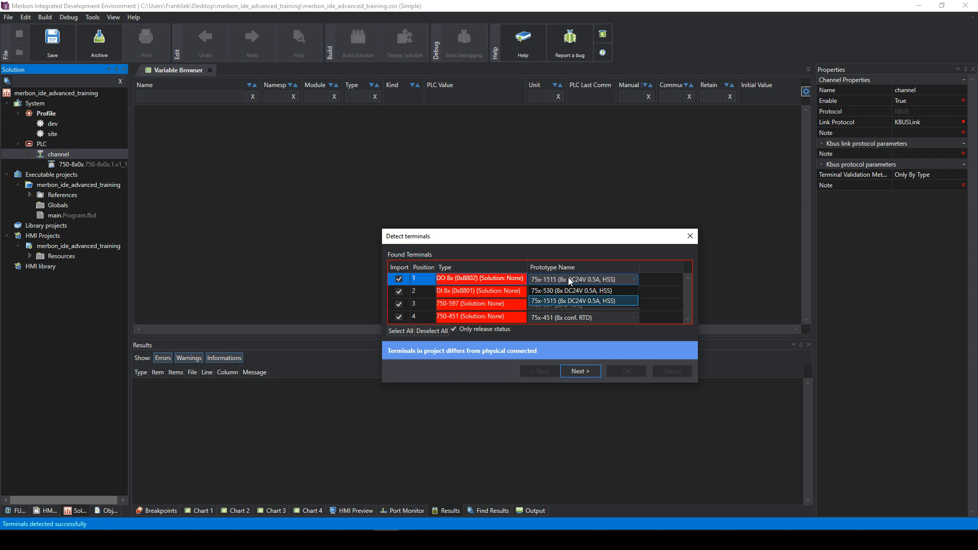
{"action": "left_click", "coordinate": [568, 279]}
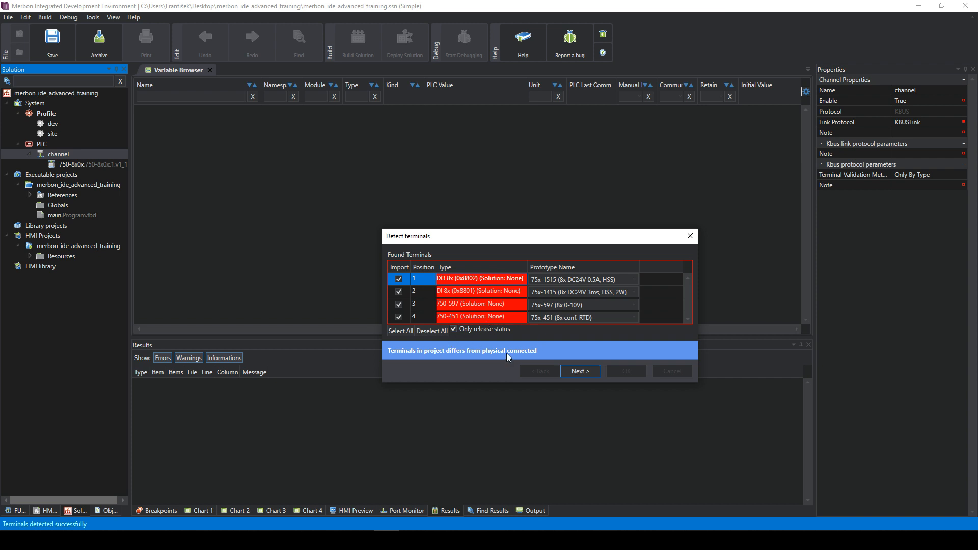
{"action": "left_click", "coordinate": [581, 370]}
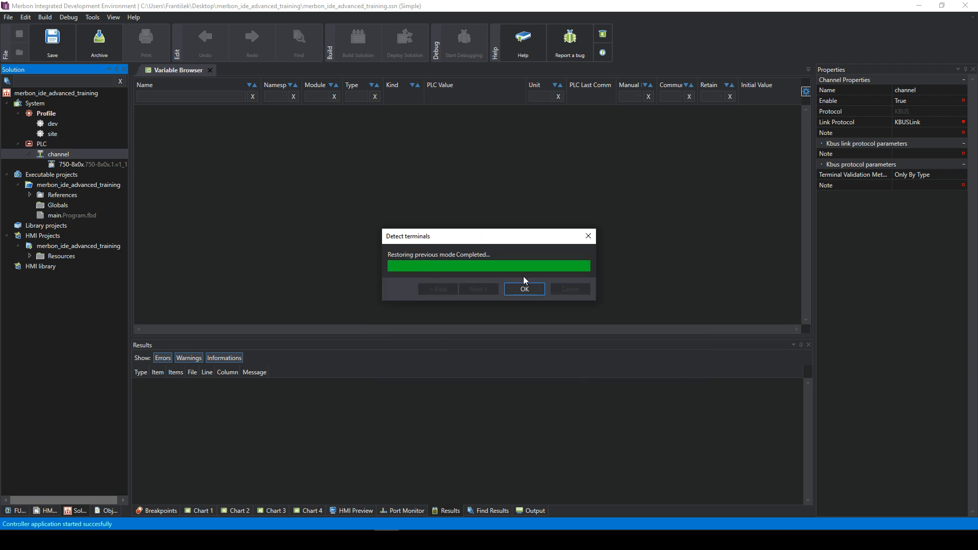
{"action": "left_click", "coordinate": [523, 289]}
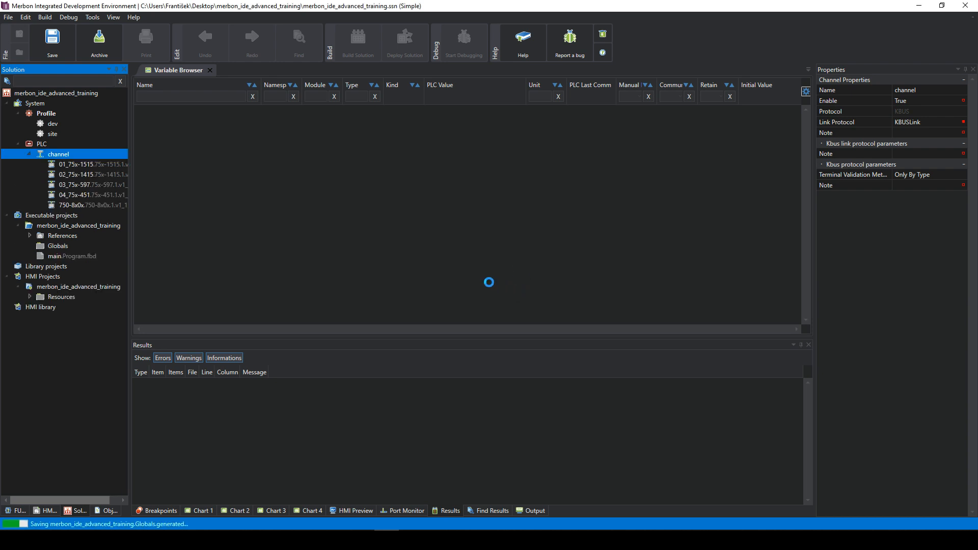
- Click through 01_75x-1515, 02_75x-1415 and 03_75x-597, ending on 04_75x-451's Device Properties
{"action": "left_click", "coordinate": [74, 165]}
{"action": "left_click", "coordinate": [80, 175]}
{"action": "left_click", "coordinate": [83, 185]}
{"action": "left_click", "coordinate": [86, 195]}
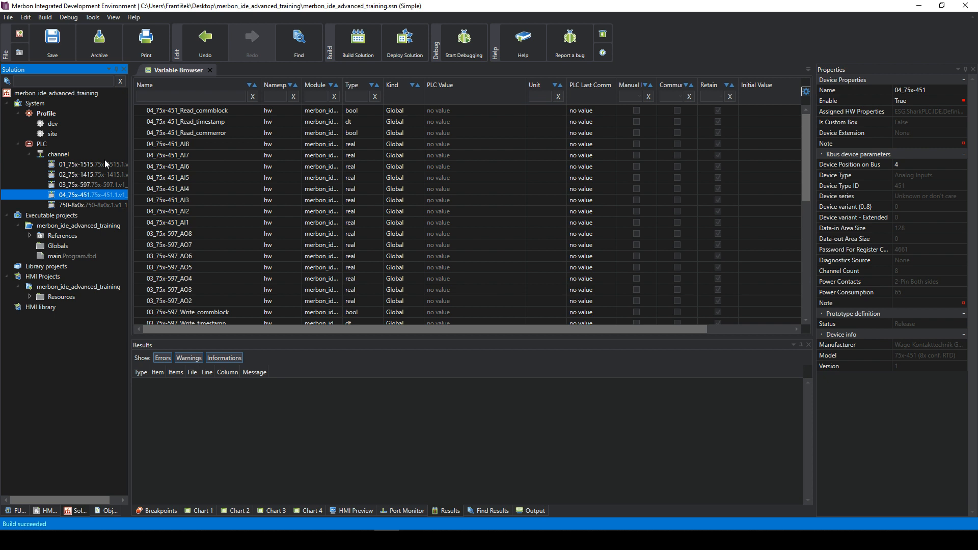
{"action": "left_click", "coordinate": [105, 163]}
{"action": "left_click", "coordinate": [102, 174]}
{"action": "left_click", "coordinate": [93, 185]}
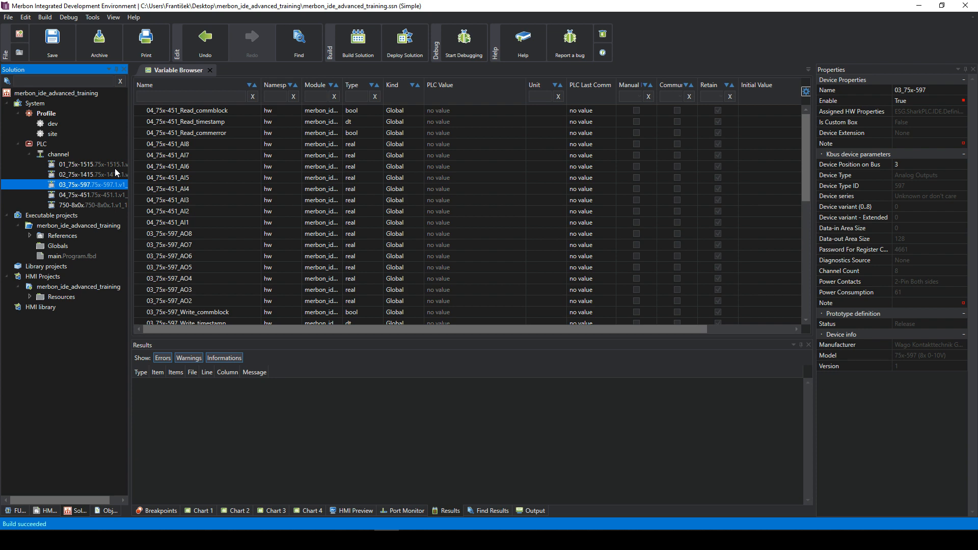
{"action": "left_click", "coordinate": [71, 162]}
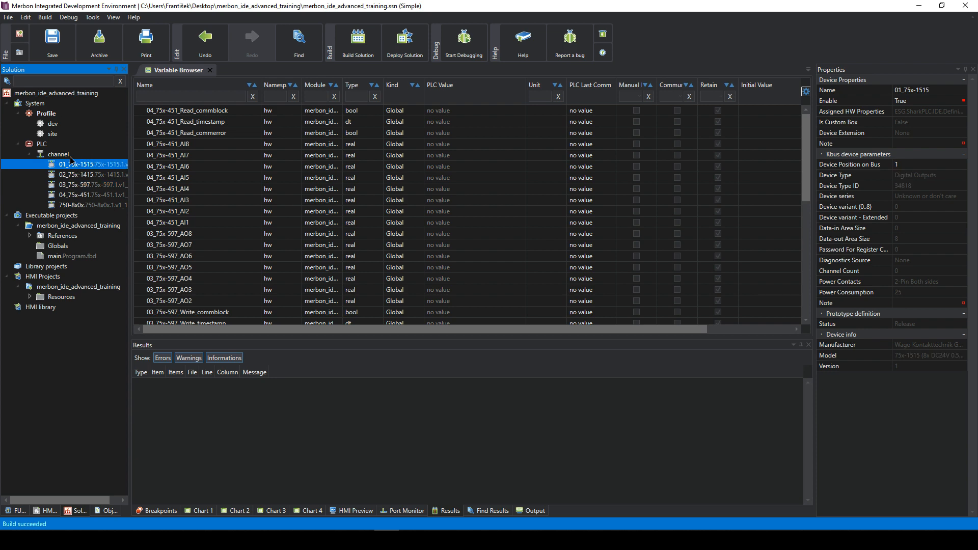
{"action": "left_click", "coordinate": [70, 156]}
{"action": "left_click", "coordinate": [50, 144]}
{"action": "left_click", "coordinate": [60, 155]}
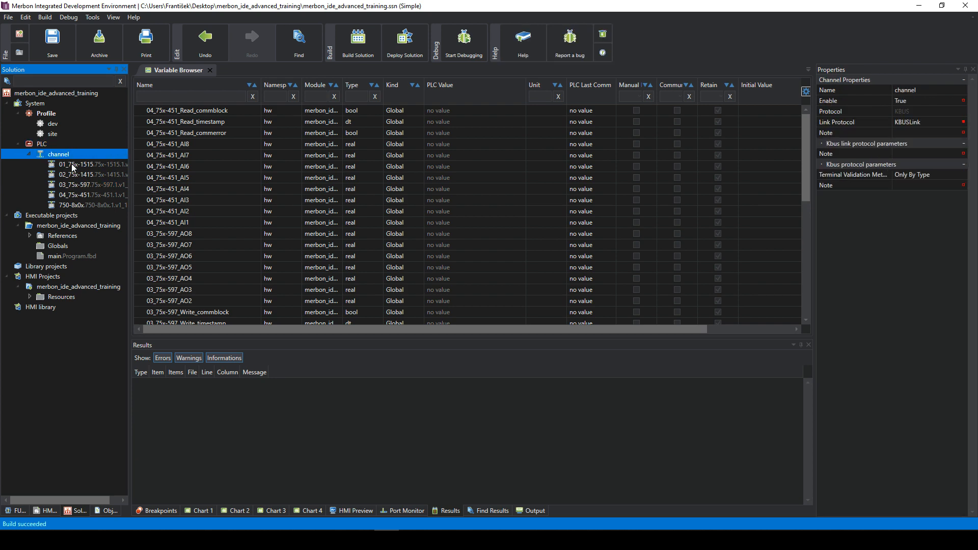
{"action": "left_click", "coordinate": [35, 145]}
{"action": "left_click", "coordinate": [50, 155]}
{"action": "left_click", "coordinate": [29, 154]}
{"action": "left_click", "coordinate": [29, 154]}
- Open the 01_75x-1515 and 02_75x-1415 datapoint editors, checking DO1 and DI1 properties
{"action": "left_click", "coordinate": [42, 144]}
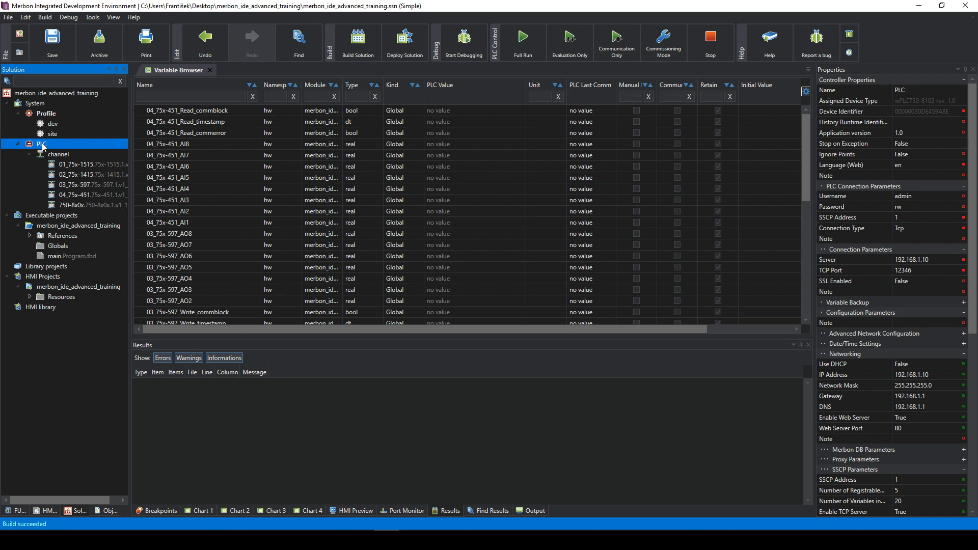
{"action": "left_click", "coordinate": [75, 165]}
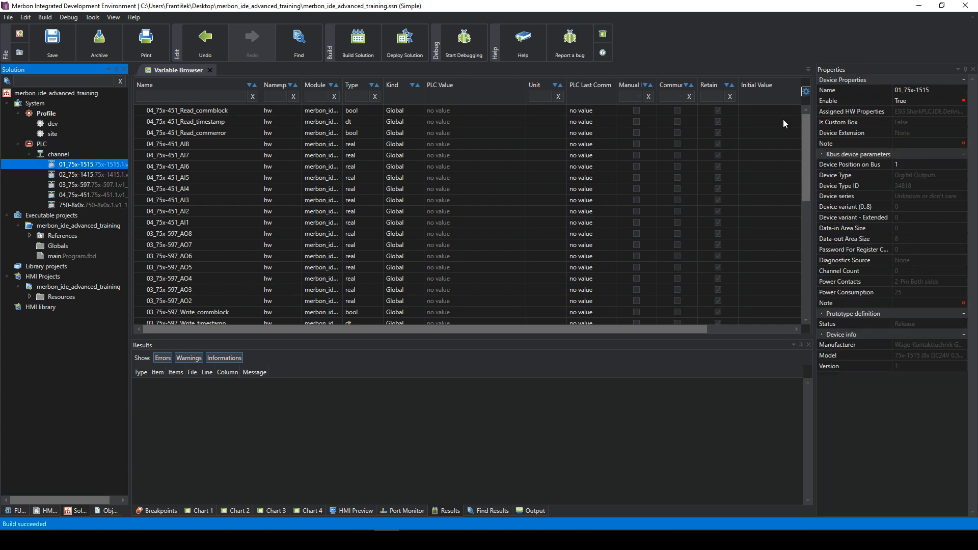
{"action": "double_click", "coordinate": [58, 166]}
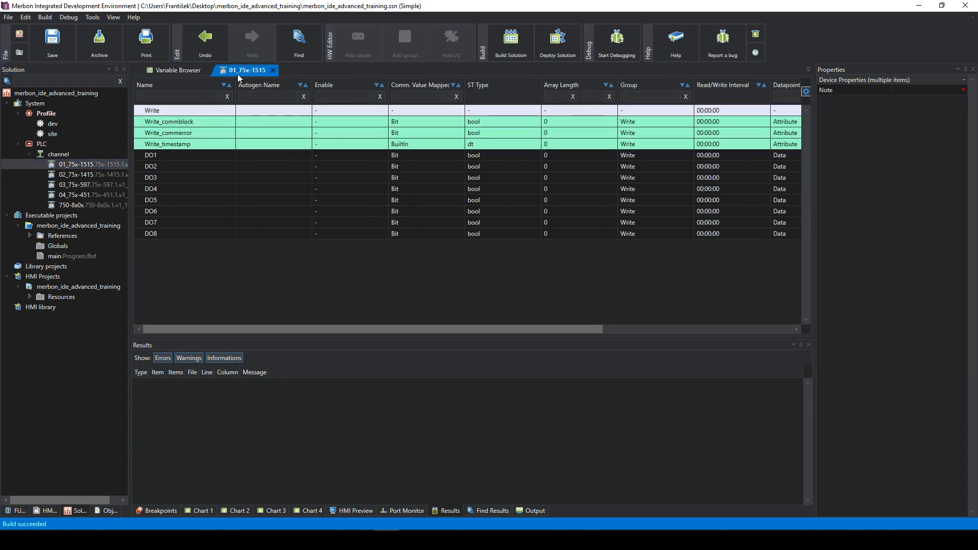
{"action": "left_click", "coordinate": [201, 155]}
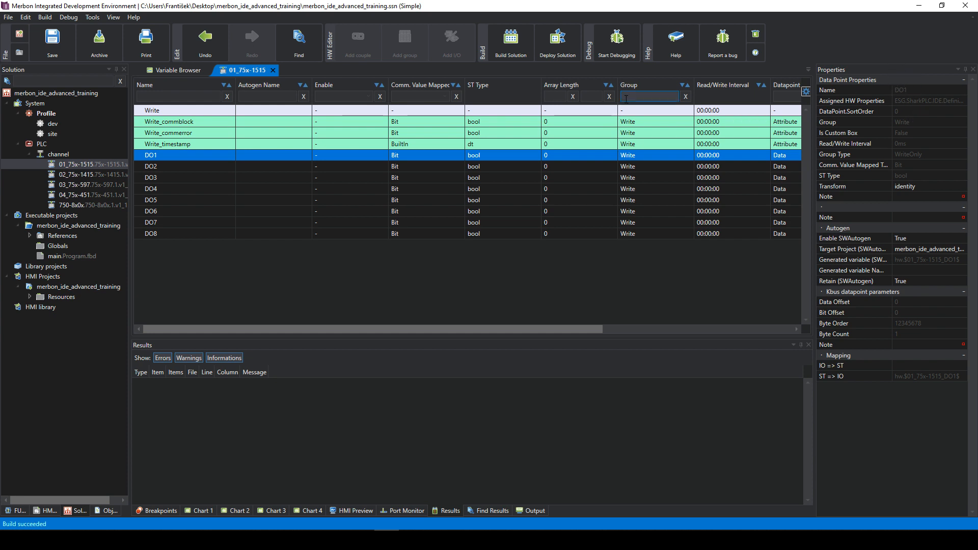
{"action": "double_click", "coordinate": [102, 176]}
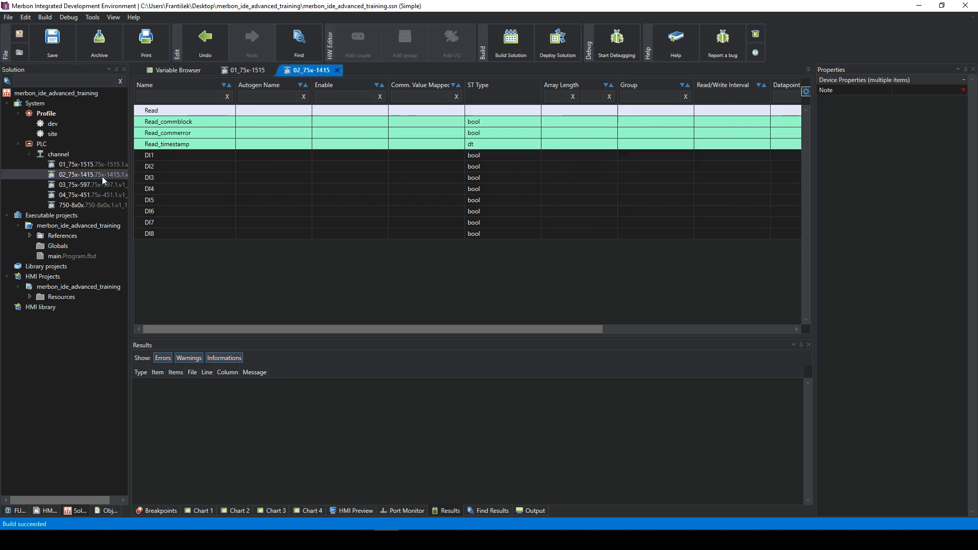
{"action": "left_click", "coordinate": [320, 158]}
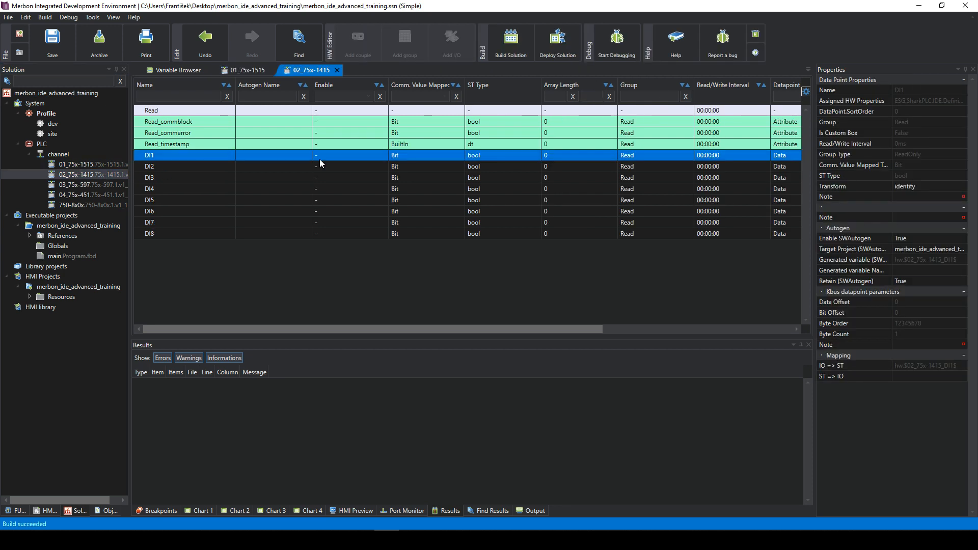
- Open the 03_75x-597 and 04_75x-451 datapoint editors, the latter listing AI1–AI8
{"action": "double_click", "coordinate": [73, 185]}
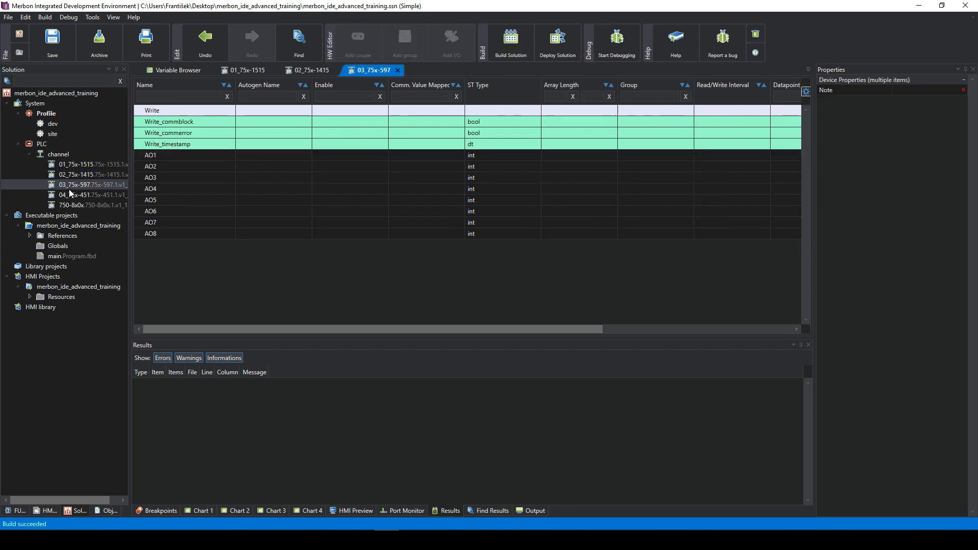
{"action": "left_click", "coordinate": [222, 157]}
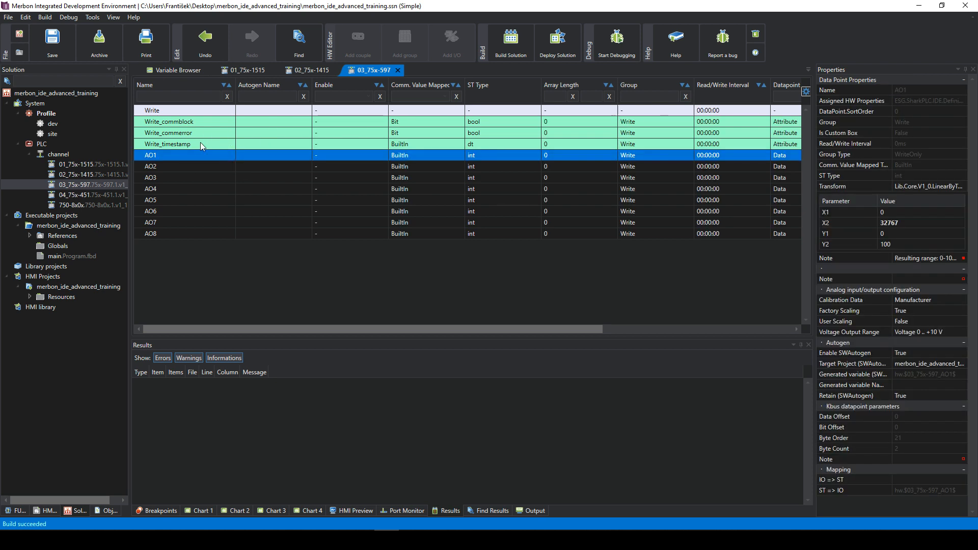
{"action": "left_click", "coordinate": [84, 197]}
{"action": "double_click", "coordinate": [84, 199]}
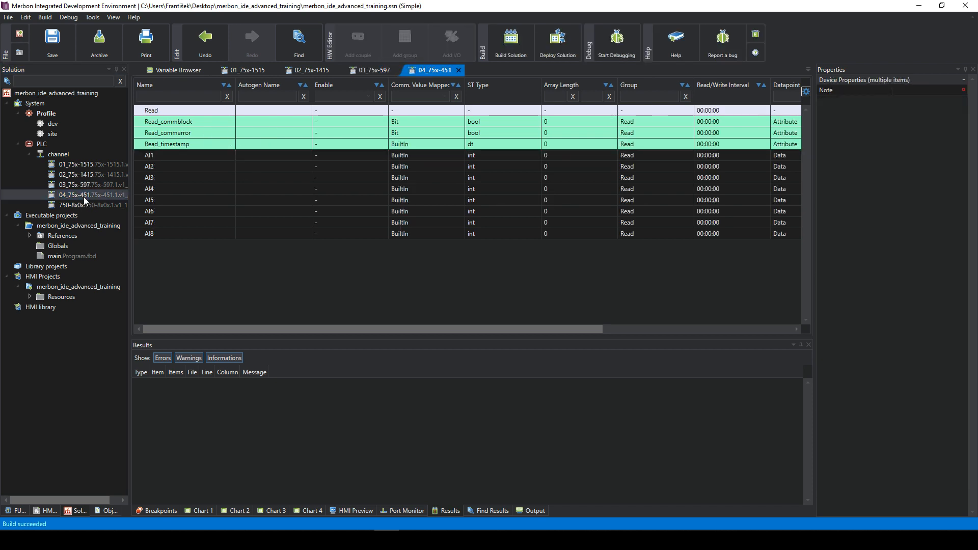
{"action": "left_click", "coordinate": [409, 155]}
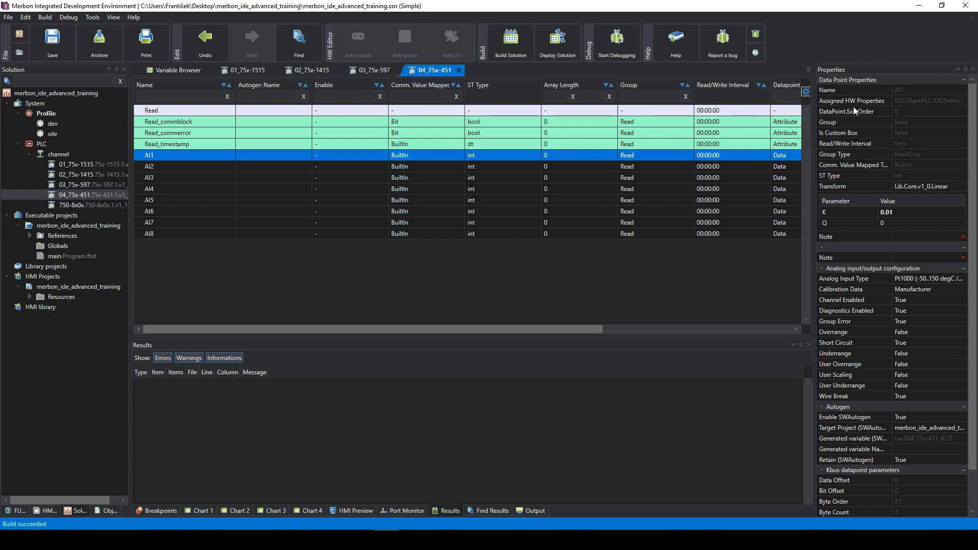
{"action": "left_click", "coordinate": [902, 99]}
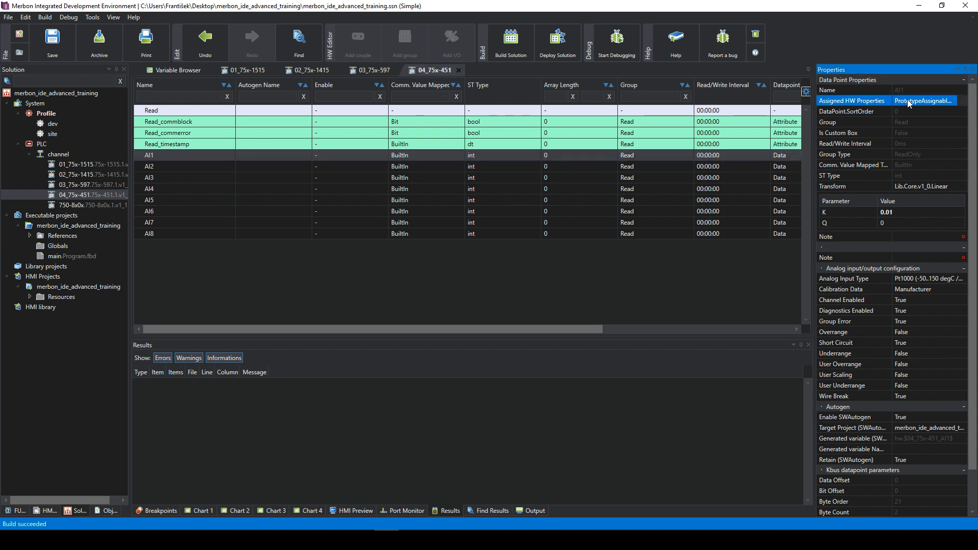
{"action": "left_click", "coordinate": [932, 112]}
{"action": "left_click", "coordinate": [915, 136]}
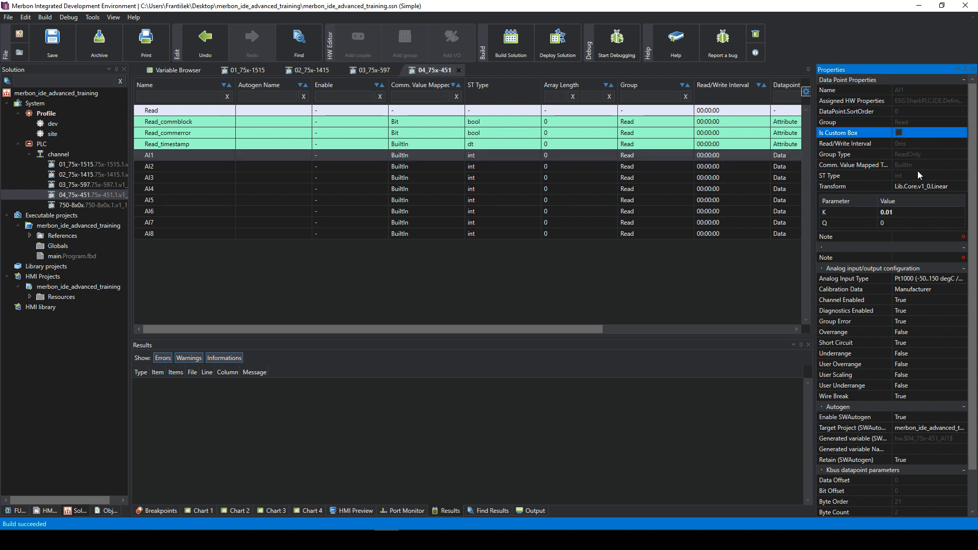
{"action": "left_click", "coordinate": [916, 148]}
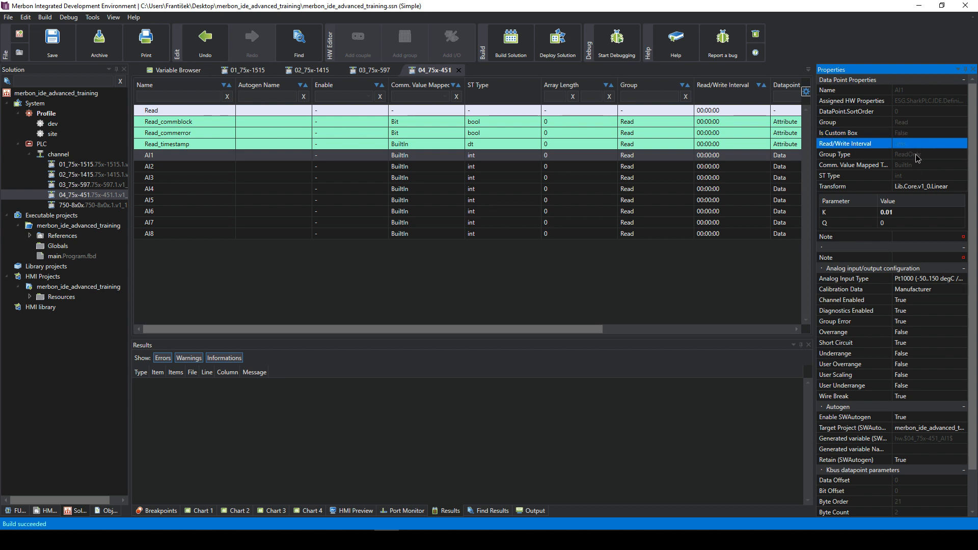
{"action": "left_click", "coordinate": [916, 153]}
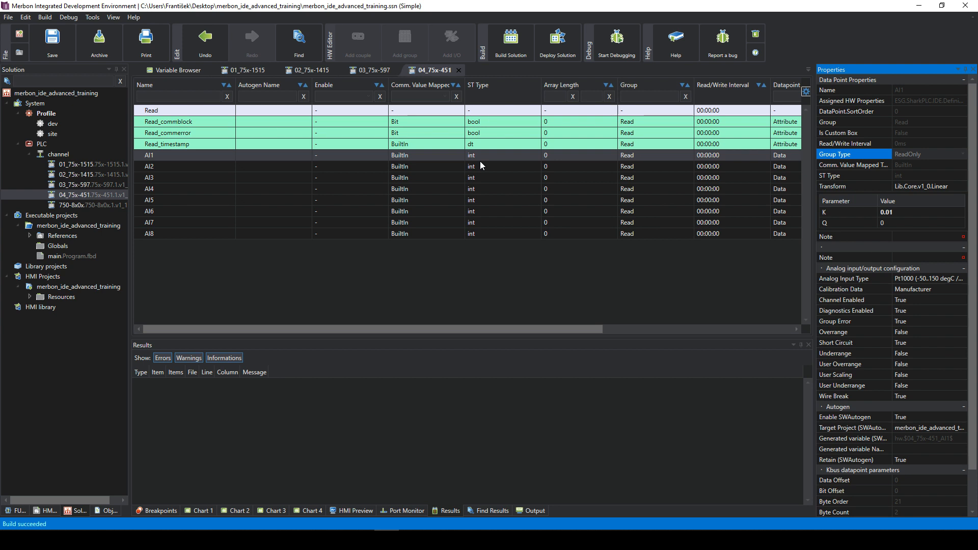
{"action": "left_click", "coordinate": [924, 110]}
{"action": "left_click", "coordinate": [900, 92]}
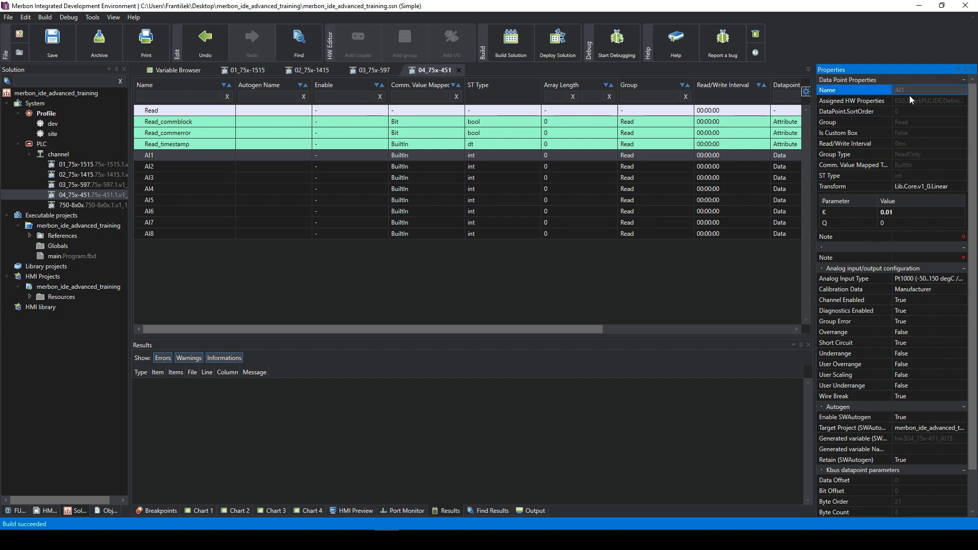
{"action": "left_click", "coordinate": [910, 100]}
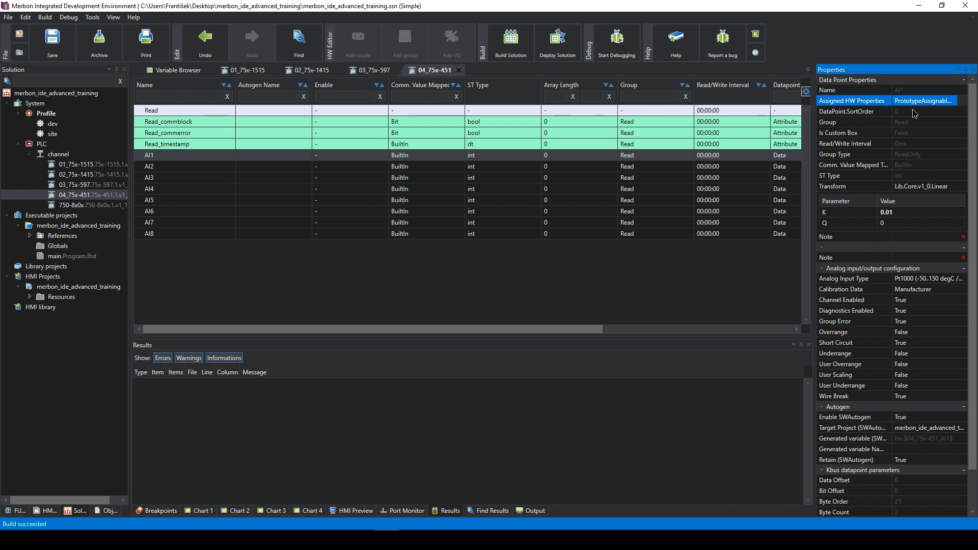
{"action": "left_click", "coordinate": [912, 109]}
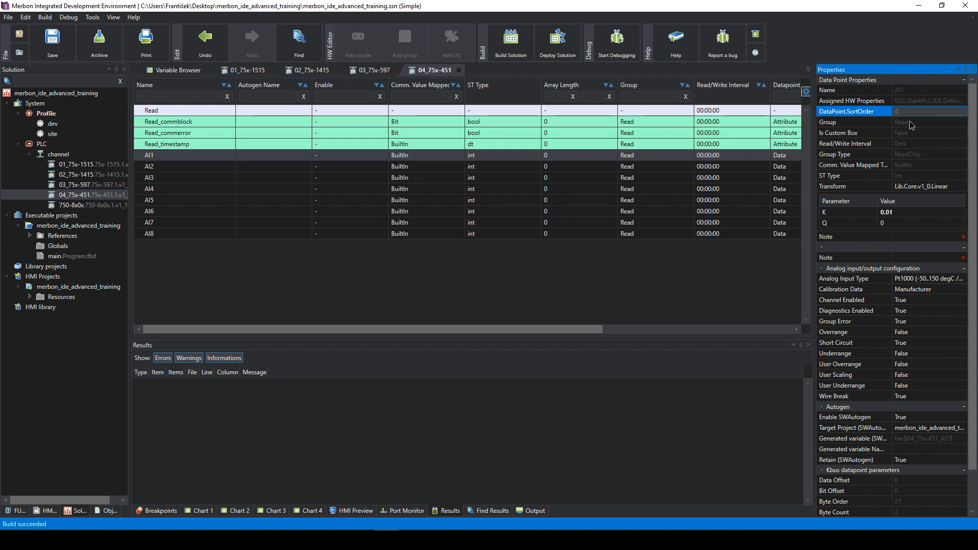
{"action": "left_click", "coordinate": [909, 120]}
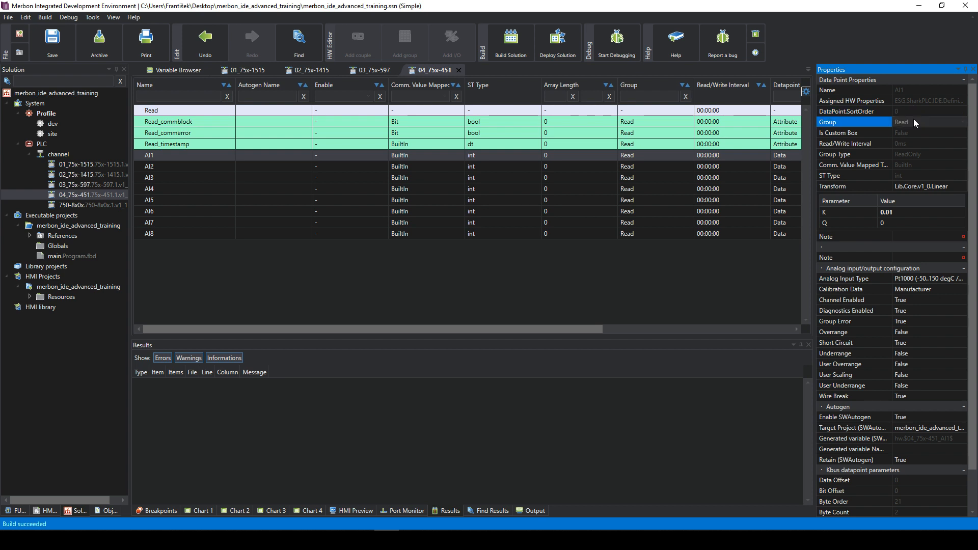
- Review the custom box, read/write interval and sort order rows, then switch to domat_wCIOcom_EN.pdf in Chrome
{"action": "left_click", "coordinate": [915, 133]}
{"action": "left_click", "coordinate": [915, 143]}
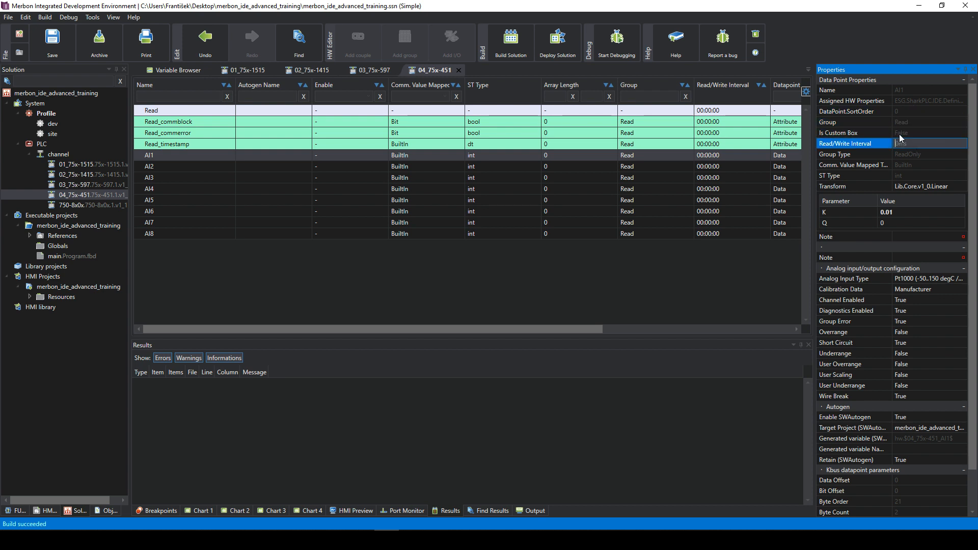
{"action": "left_click", "coordinate": [901, 112]}
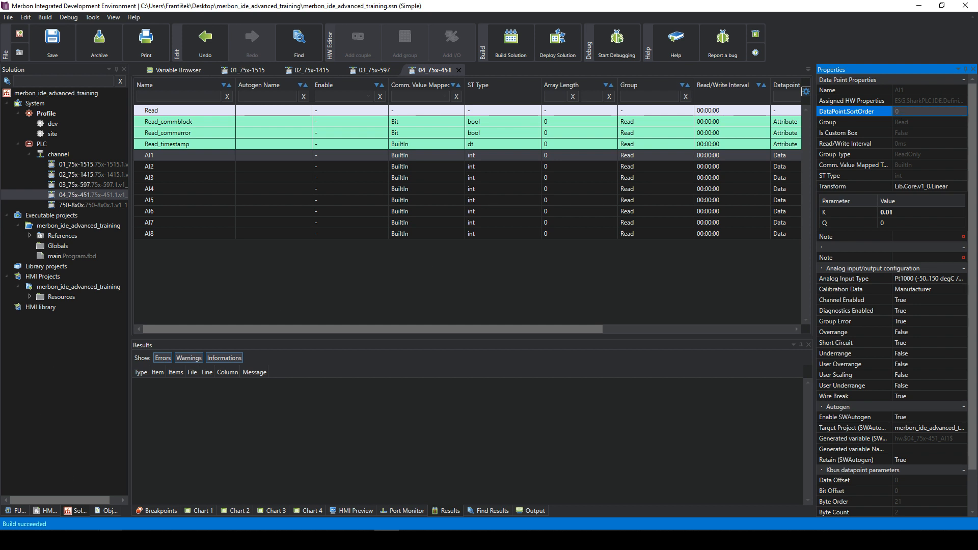
{"action": "left_click", "coordinate": [112, 540]}
{"action": "left_click", "coordinate": [149, 509]}
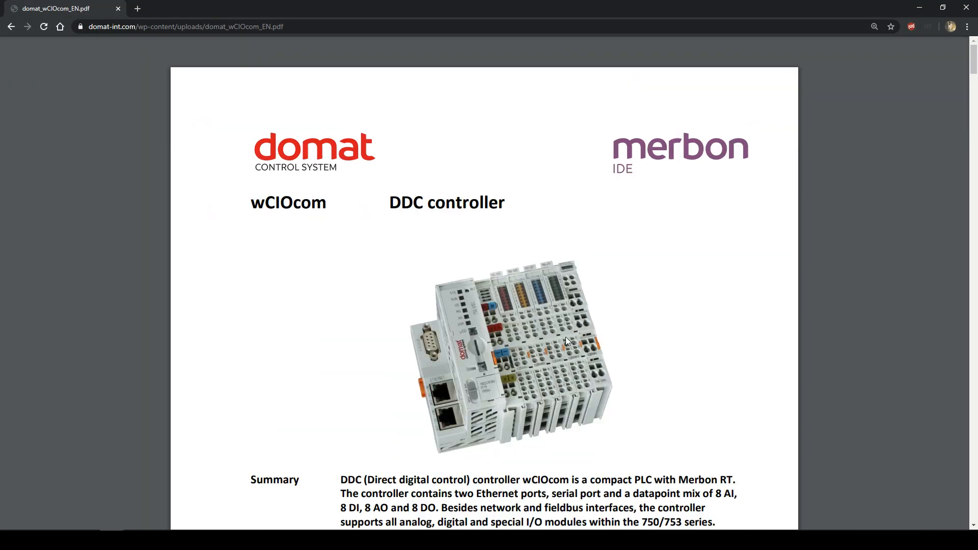
- Scroll through the wCIOcom datasheet to read its Summary and Application sections
{"action": "scroll", "coordinate": [566, 340], "scroll_direction": "down", "scroll_amount": 2}
{"action": "scroll", "coordinate": [600, 300], "scroll_direction": "up", "scroll_amount": 1}
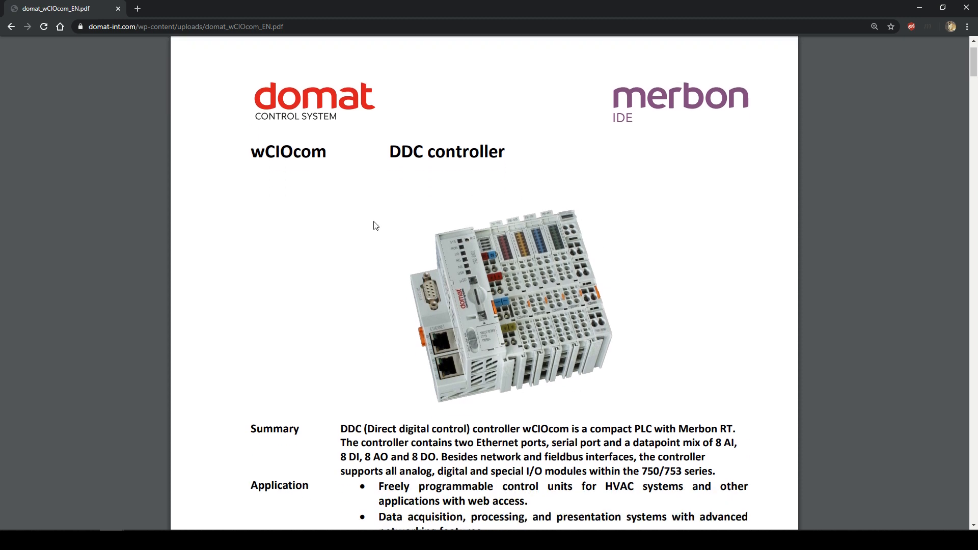
{"action": "scroll", "coordinate": [610, 348], "scroll_direction": "down", "scroll_amount": 1}
{"action": "scroll", "coordinate": [611, 349], "scroll_direction": "up", "scroll_amount": 1}
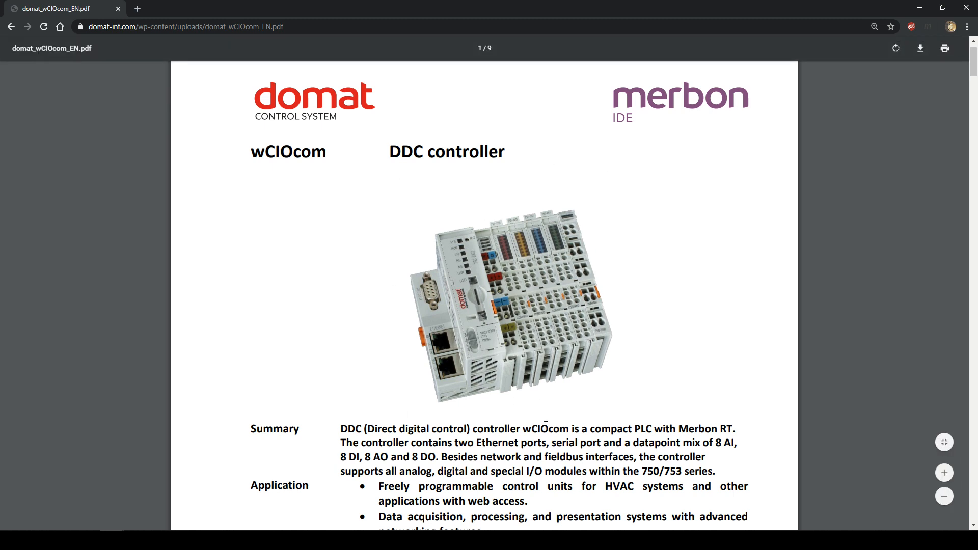
{"action": "scroll", "coordinate": [636, 286], "scroll_direction": "down", "scroll_amount": 1}
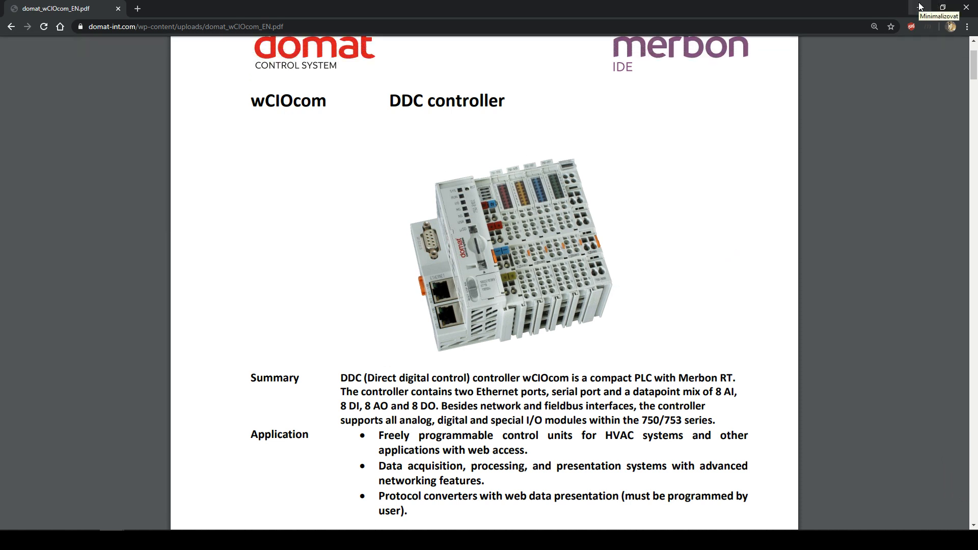
- Return to Merbon IDE, select AI1 in the 04_75x-451 grid and list its analog input types
{"action": "left_click", "coordinate": [920, 7]}
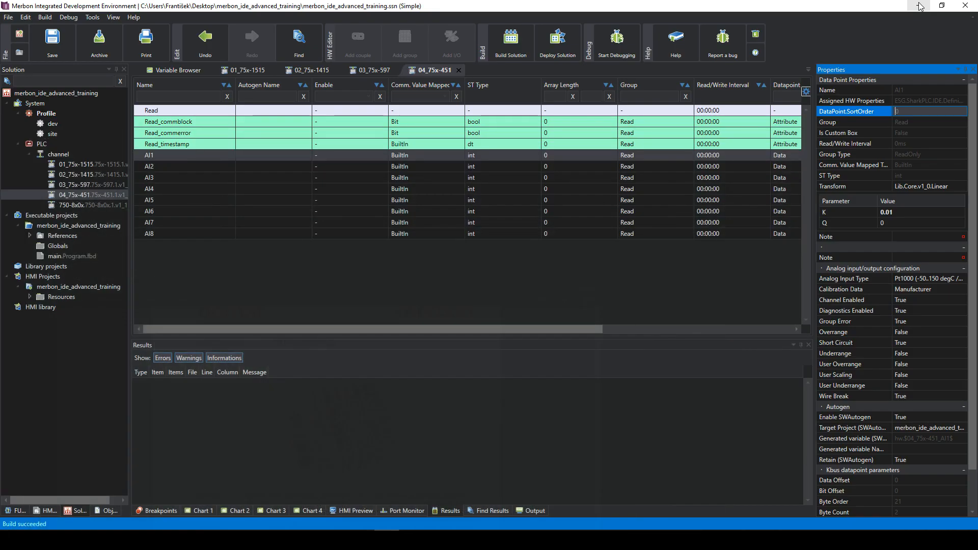
{"action": "left_click", "coordinate": [614, 190]}
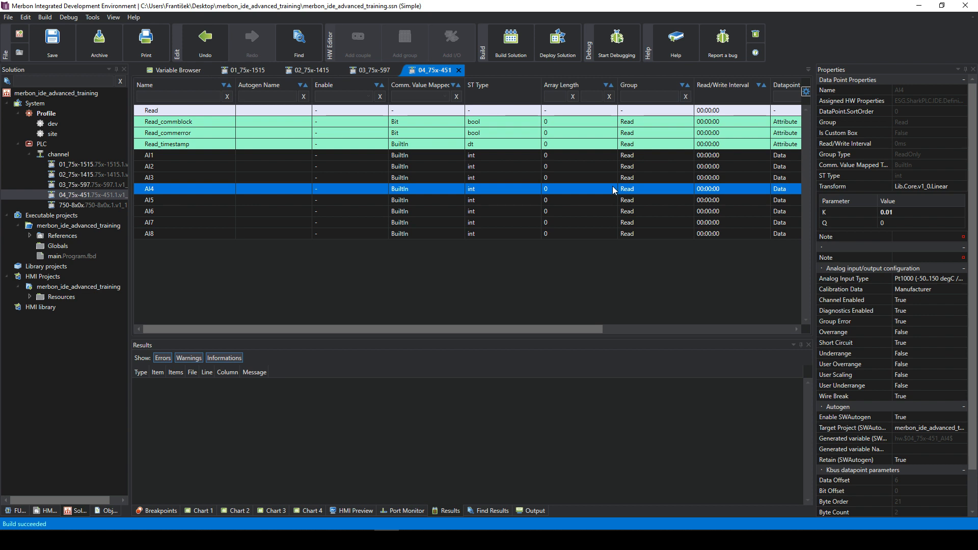
{"action": "left_click", "coordinate": [603, 178]}
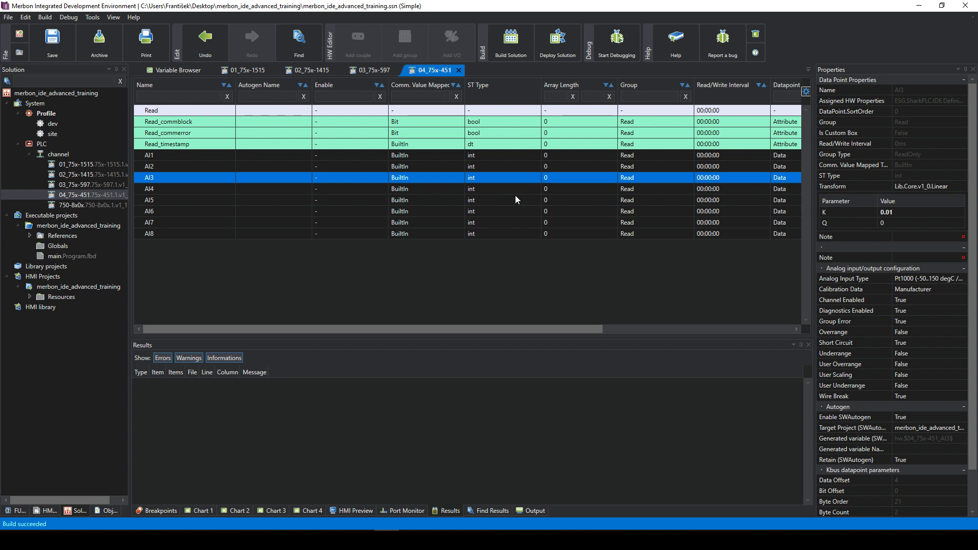
{"action": "left_click", "coordinate": [404, 158]}
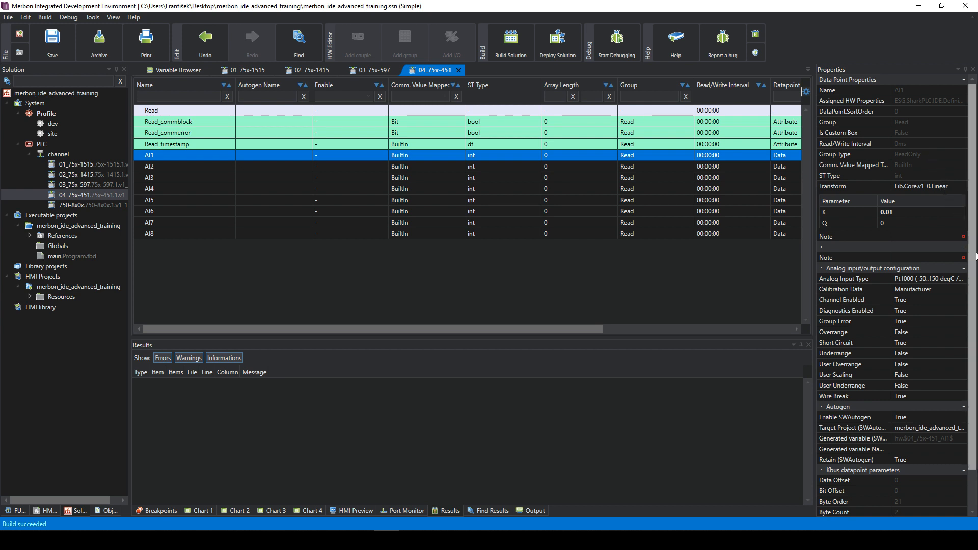
{"action": "left_click", "coordinate": [923, 283]}
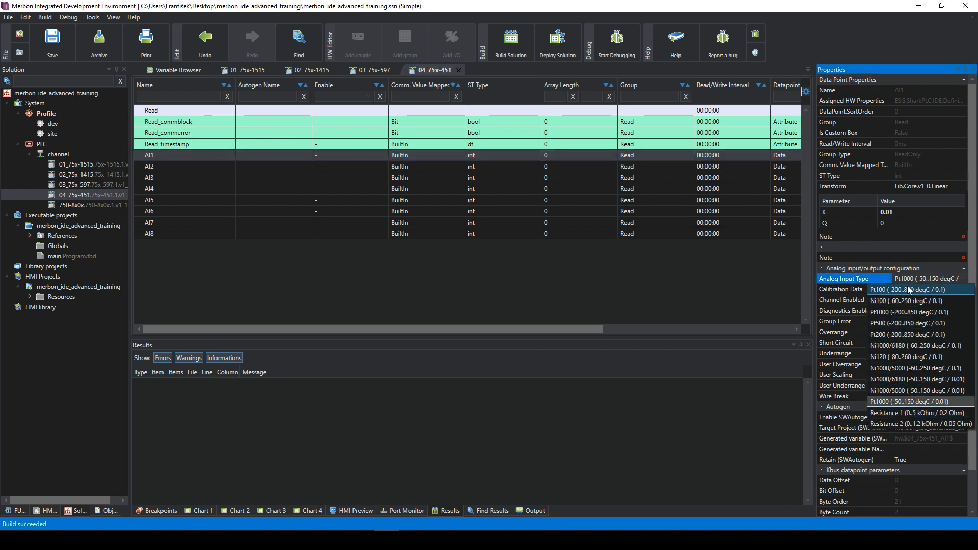
- Try Ni1000/6180 and Pt200 as AI1's input type before reverting to Pt1000
{"action": "left_click", "coordinate": [912, 402]}
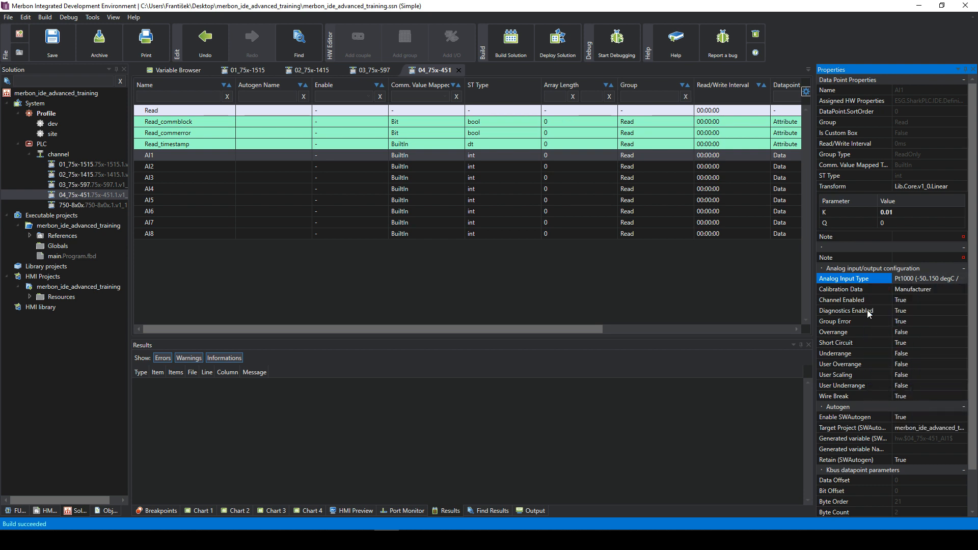
{"action": "left_click", "coordinate": [912, 278]}
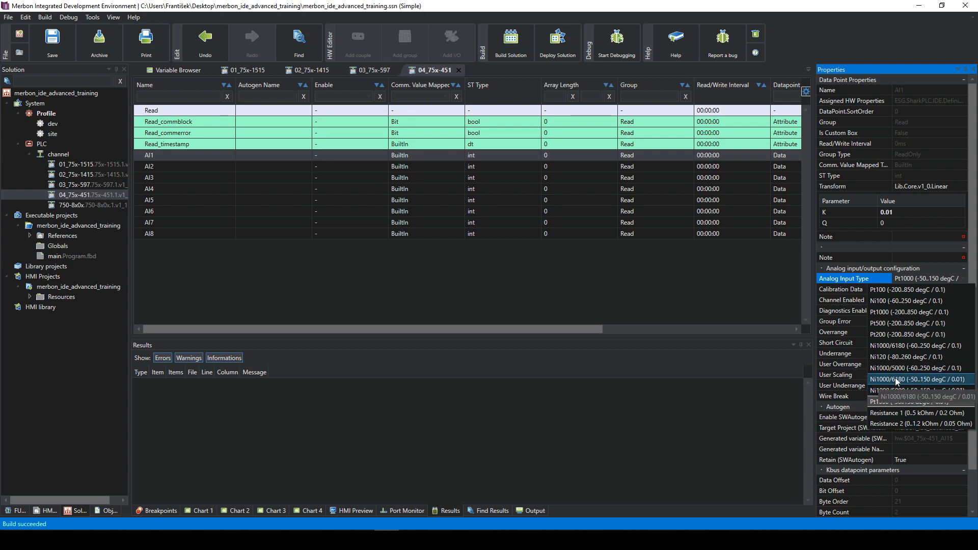
{"action": "left_click", "coordinate": [914, 380]}
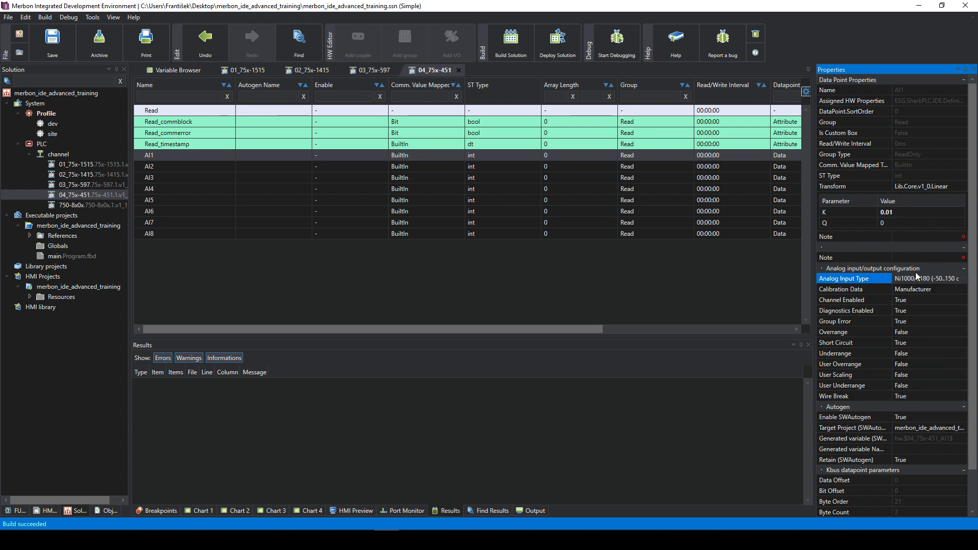
{"action": "left_click", "coordinate": [958, 279]}
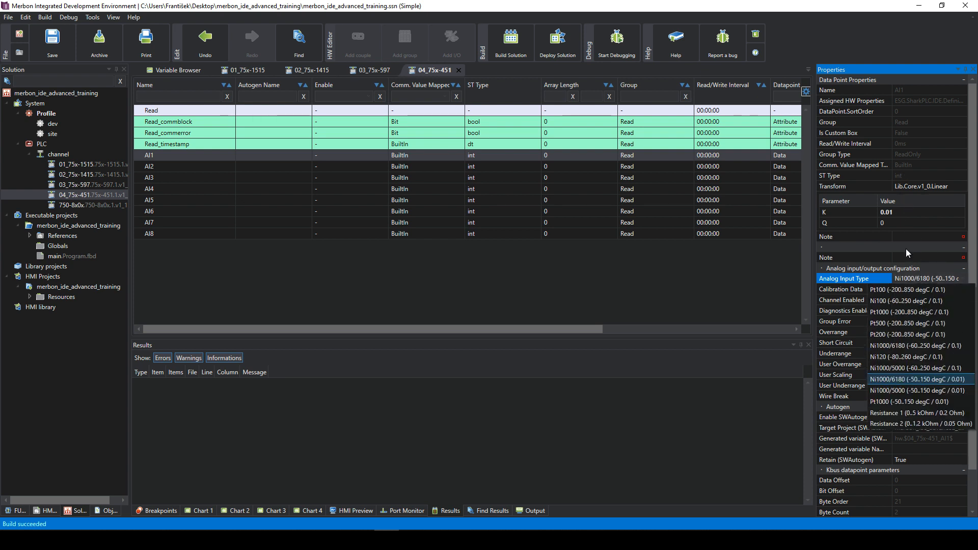
{"action": "left_click", "coordinate": [922, 335]}
{"action": "left_click", "coordinate": [913, 278]}
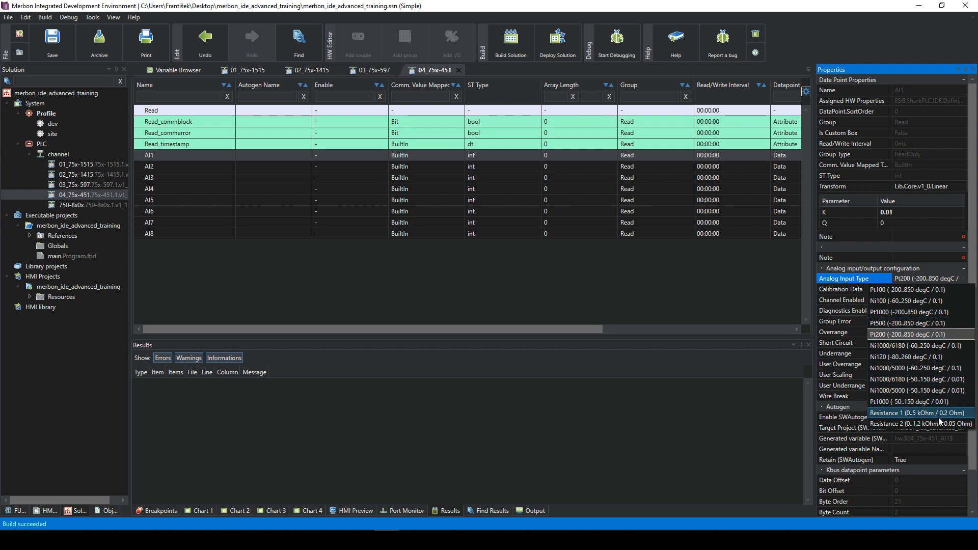
{"action": "left_click", "coordinate": [932, 401]}
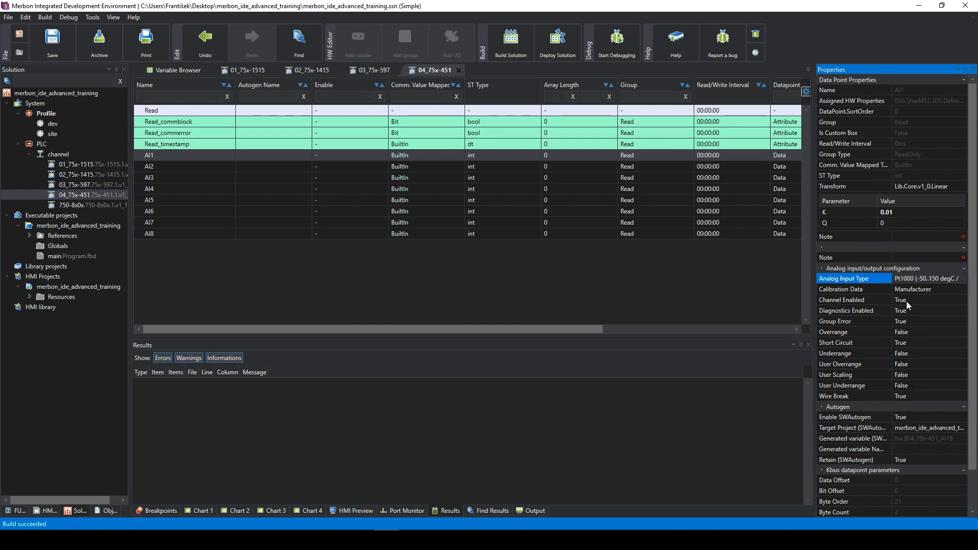
{"action": "left_click", "coordinate": [900, 212]}
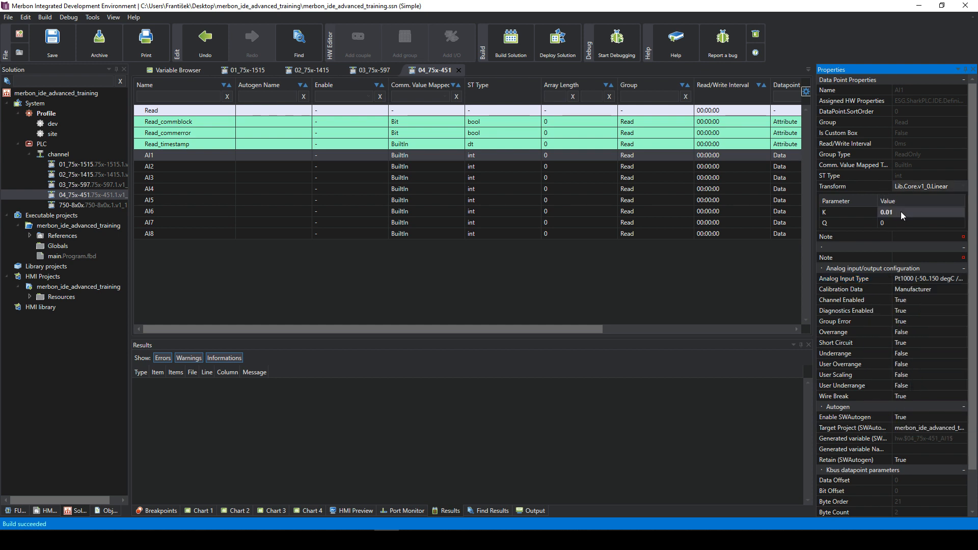
{"action": "left_click", "coordinate": [934, 283]}
{"action": "left_click", "coordinate": [933, 282]}
{"action": "left_click", "coordinate": [933, 283]}
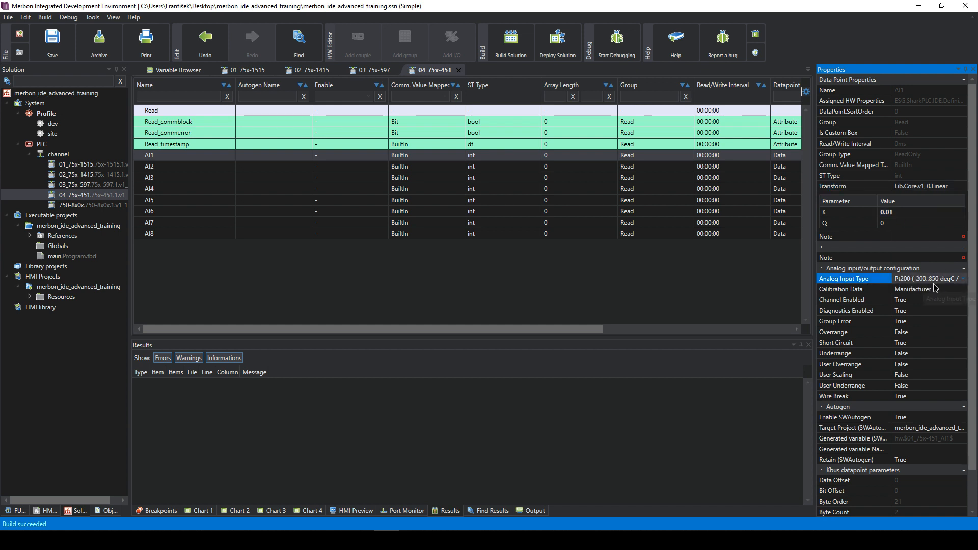
{"action": "left_click", "coordinate": [933, 282]}
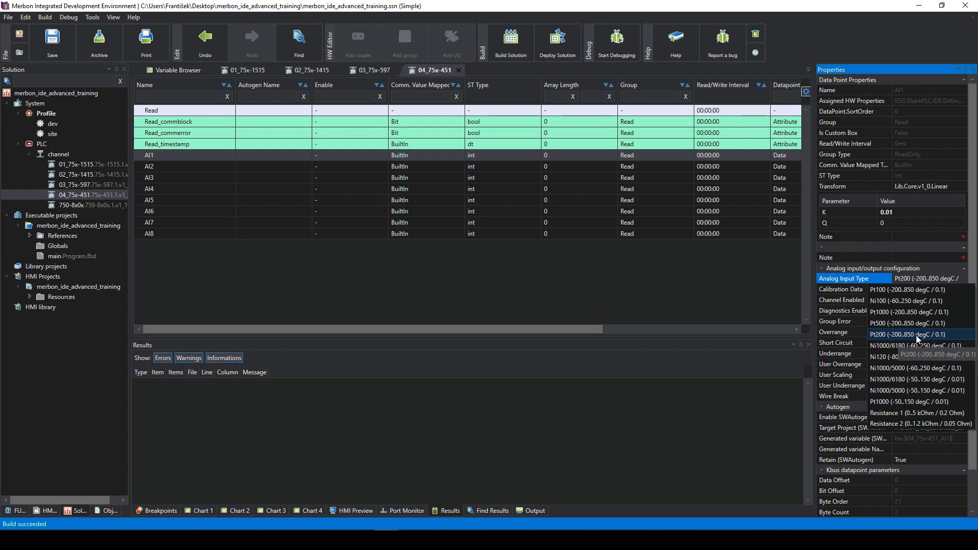
{"action": "left_click", "coordinate": [904, 402]}
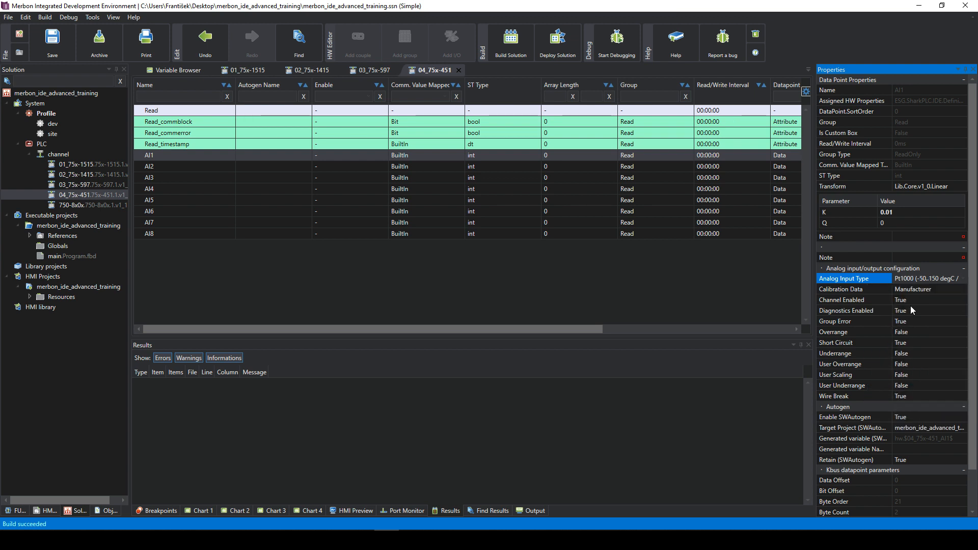
- Set AI1 to Pt500 (-200..850 degC / 0.1) and change transform K from 0.01 to 0.1
{"action": "left_click", "coordinate": [921, 279]}
{"action": "left_click", "coordinate": [929, 321]}
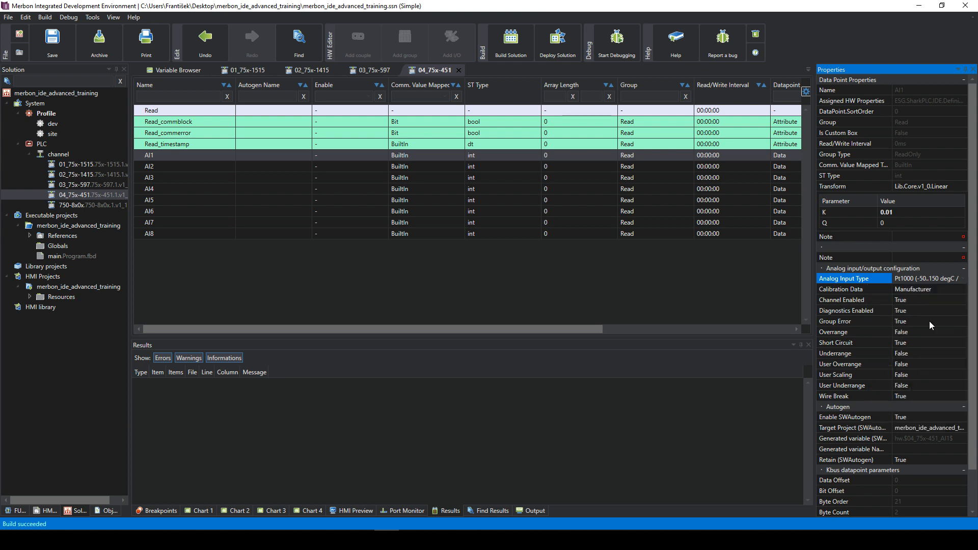
{"action": "left_click", "coordinate": [888, 212]}
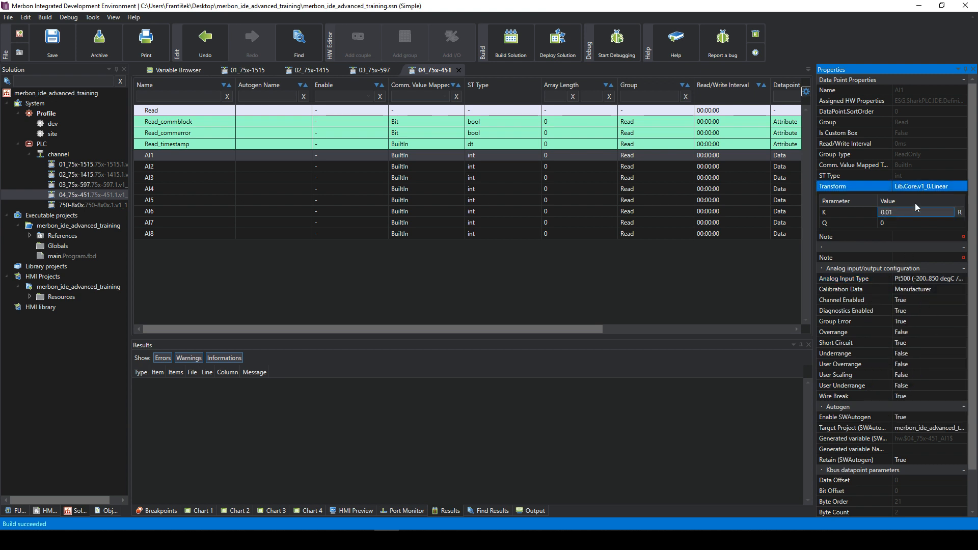
{"action": "key", "text": "BackSpace"}
{"action": "left_click", "coordinate": [906, 256]}
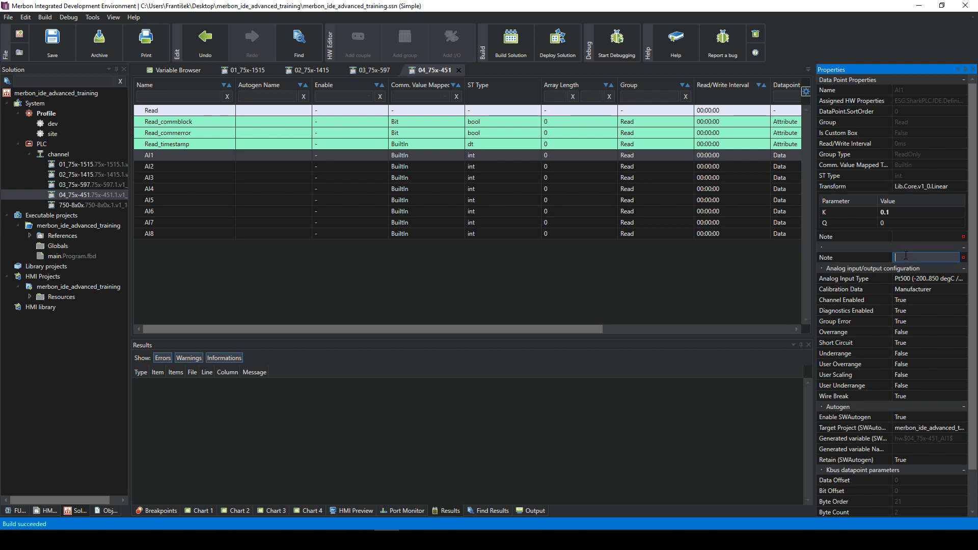
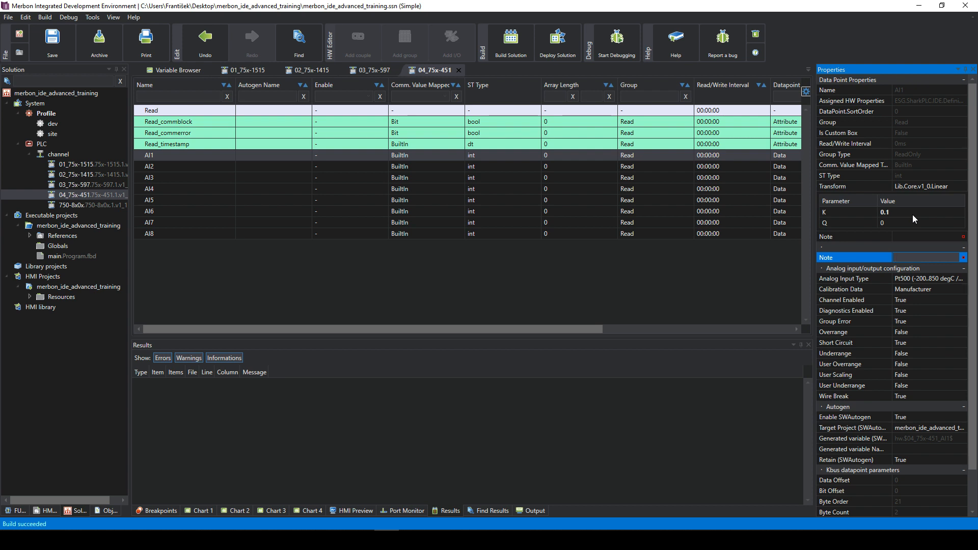
- Review AI1's Diagnostics Enabled, Short Circuit and Underrange diagnostic settings
{"action": "left_click", "coordinate": [923, 299]}
{"action": "left_click", "coordinate": [917, 310]}
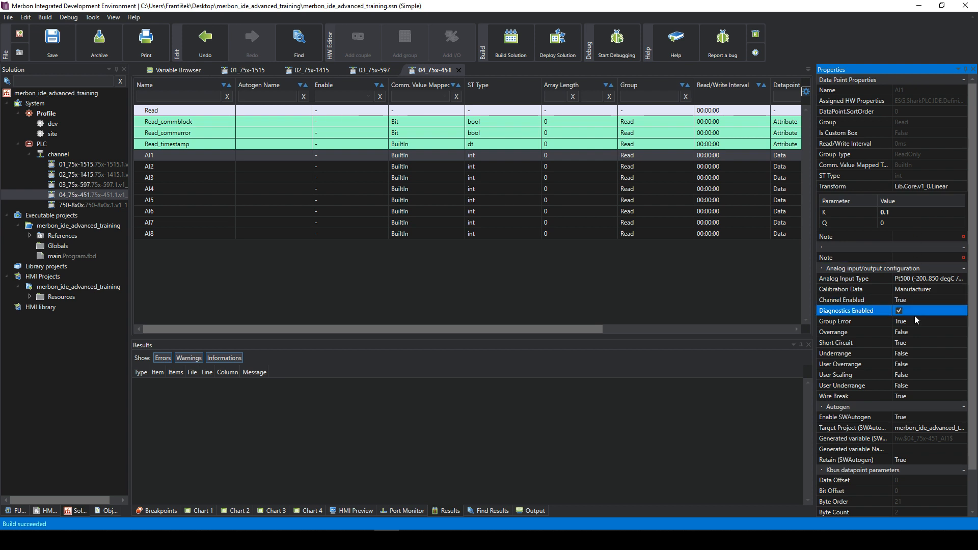
{"action": "left_click", "coordinate": [909, 332]}
{"action": "left_click", "coordinate": [914, 344]}
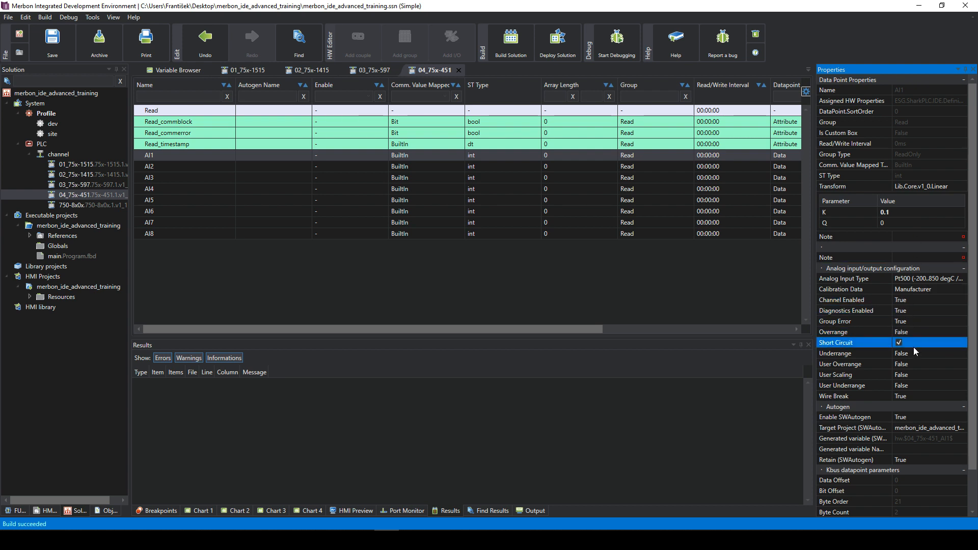
{"action": "left_click", "coordinate": [913, 355]}
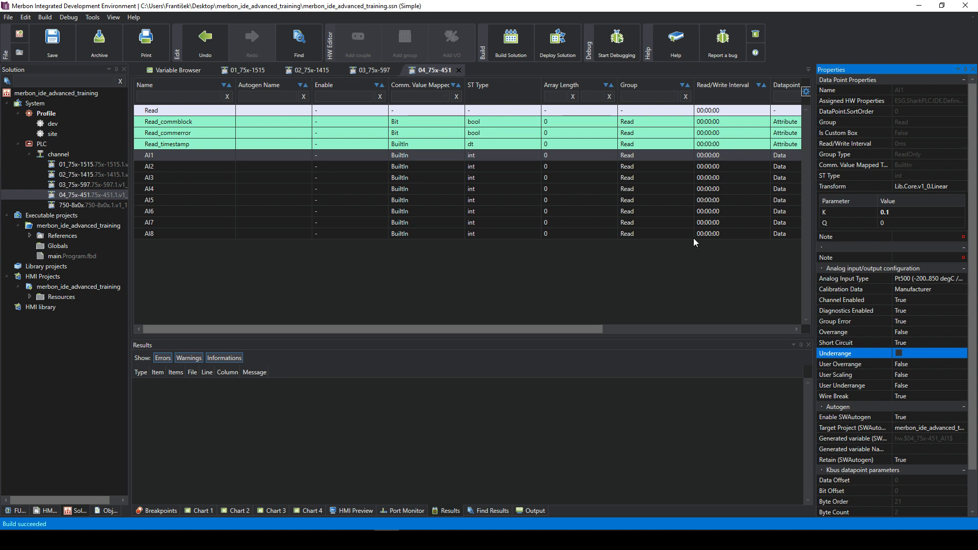
- Browse inputs AI5, AI2 and AI4, then open the 03_75x-597 module's AO data points
{"action": "left_click", "coordinate": [659, 200]}
{"action": "left_click", "coordinate": [364, 168]}
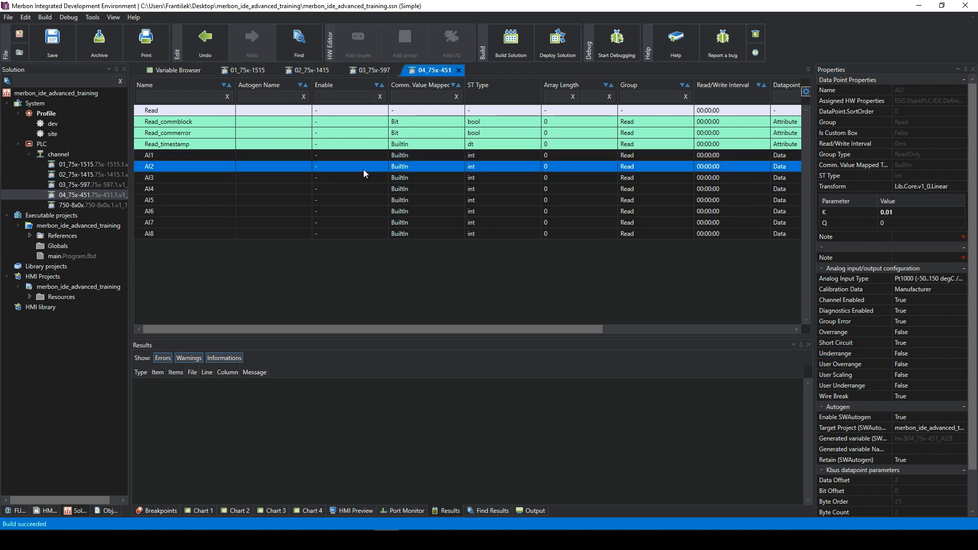
{"action": "left_click", "coordinate": [245, 188]}
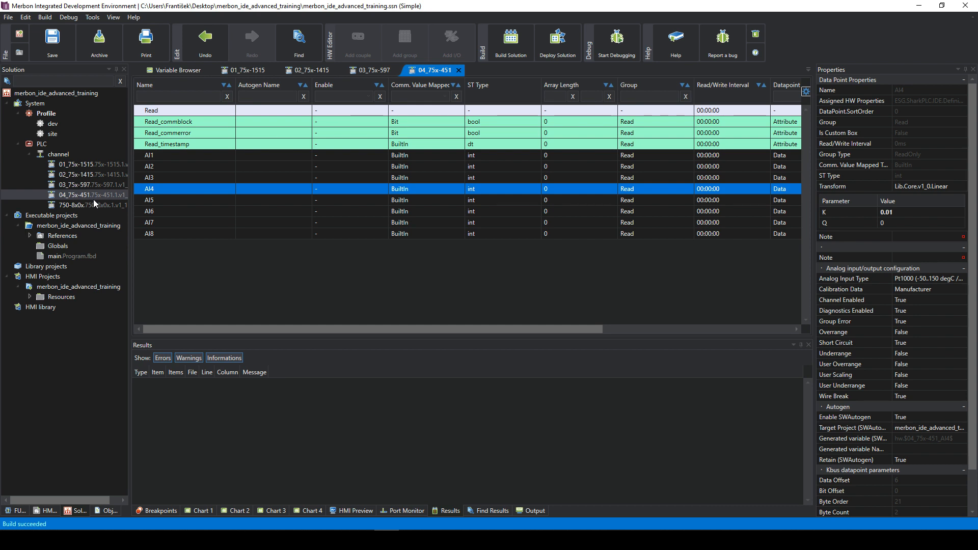
{"action": "left_click", "coordinate": [359, 71]}
{"action": "left_click", "coordinate": [182, 178]}
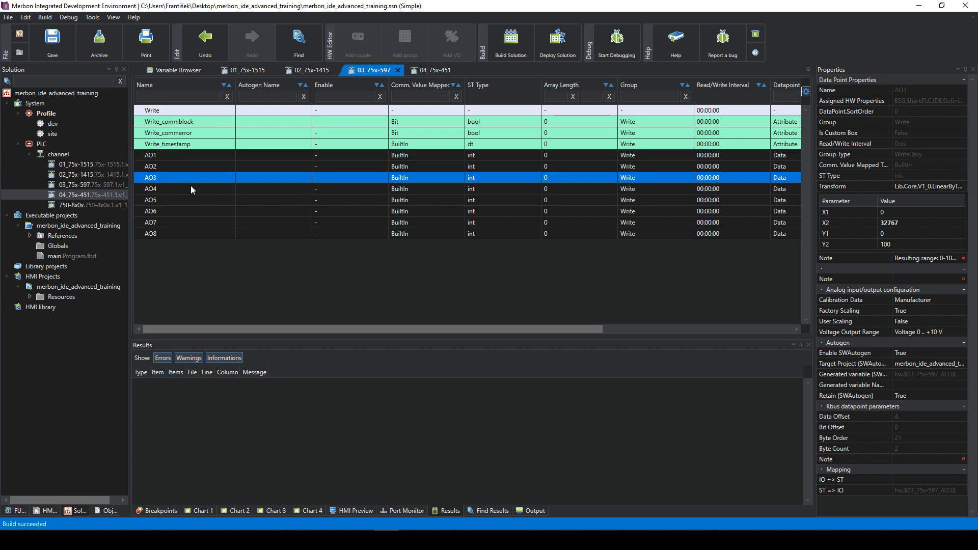
{"action": "left_click", "coordinate": [204, 200]}
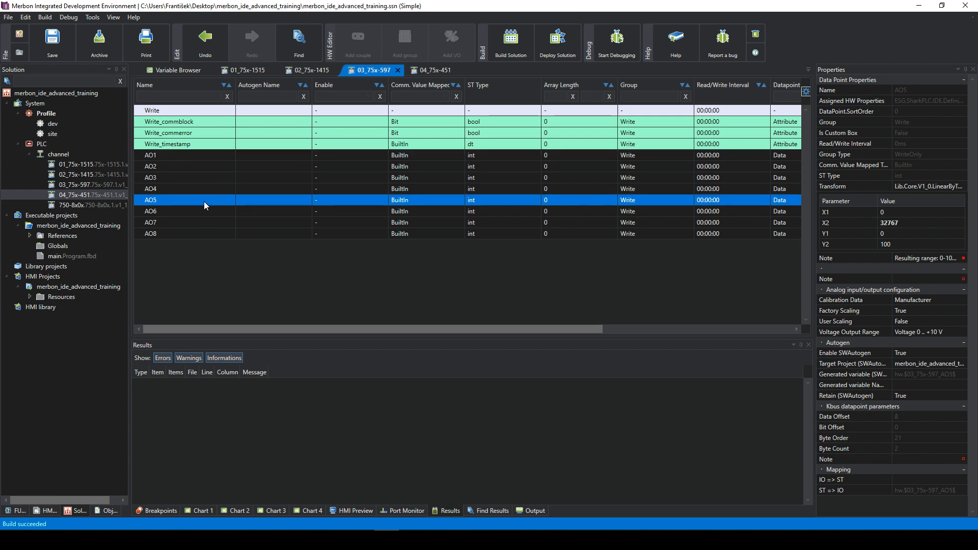
{"action": "left_click", "coordinate": [891, 233]}
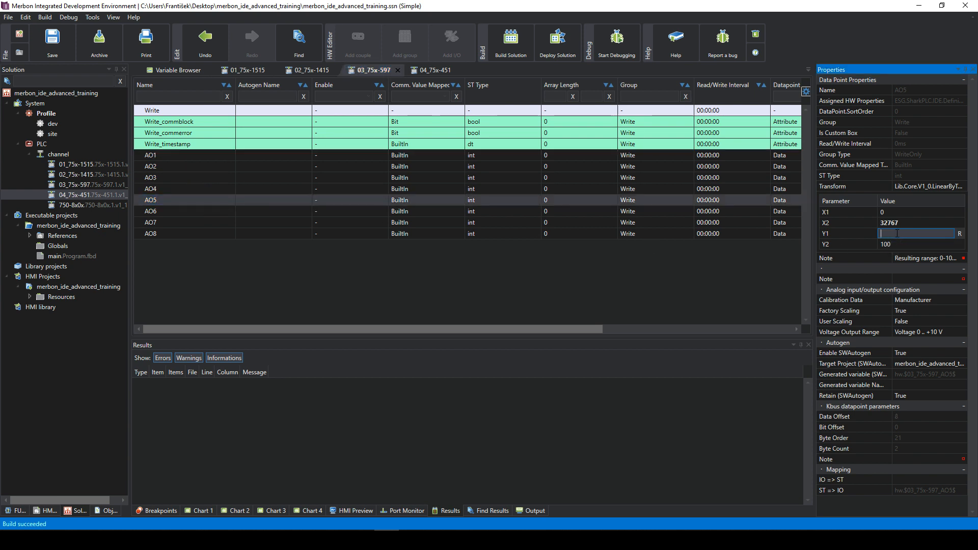
{"action": "left_click", "coordinate": [899, 237]}
{"action": "left_click", "coordinate": [901, 245]}
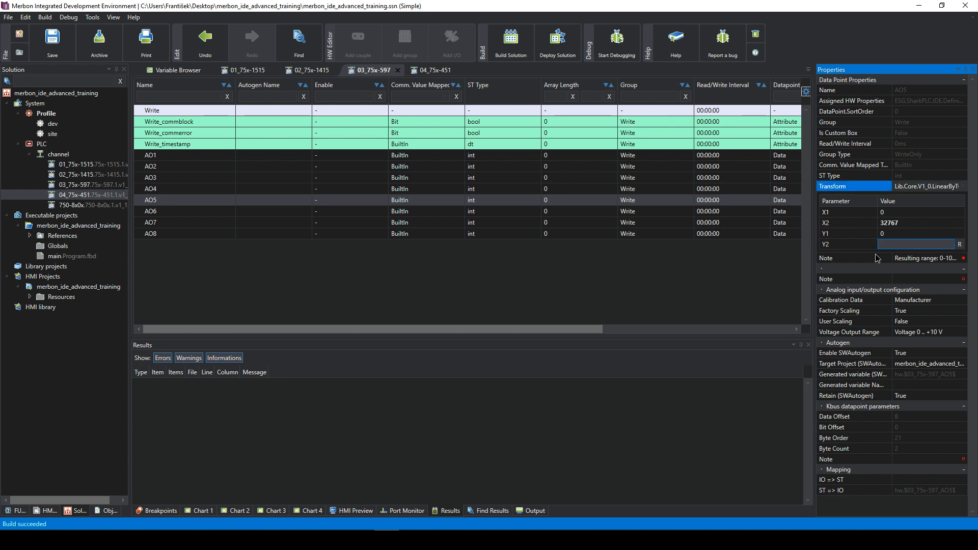
{"action": "left_click", "coordinate": [875, 256]}
{"action": "left_click", "coordinate": [894, 236]}
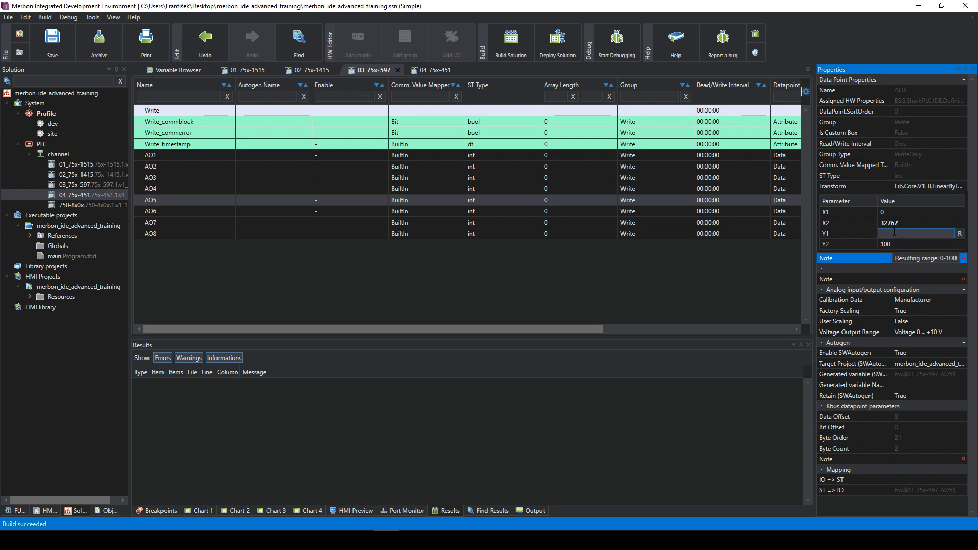
{"action": "left_click", "coordinate": [896, 245]}
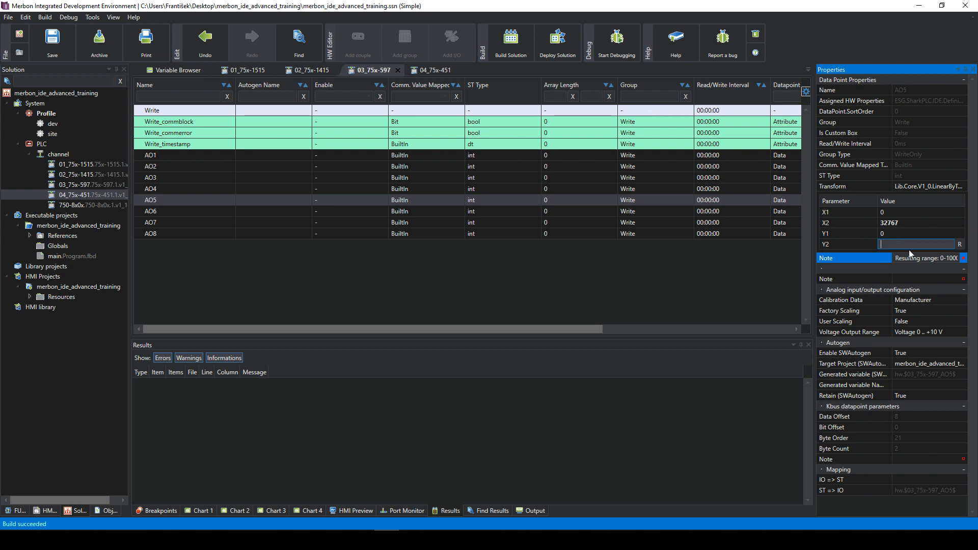
{"action": "left_click", "coordinate": [896, 214]}
{"action": "left_click", "coordinate": [896, 222]}
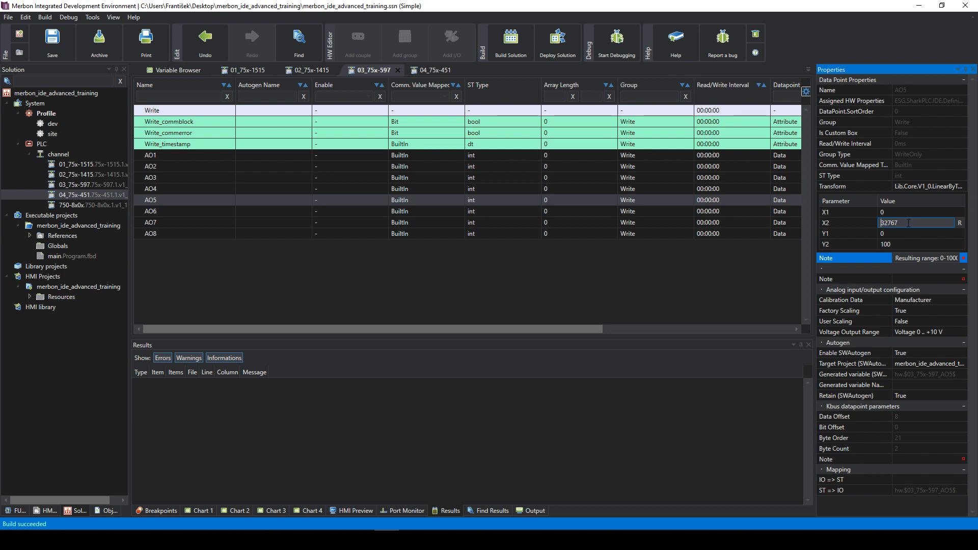
{"action": "key", "text": "Return"}
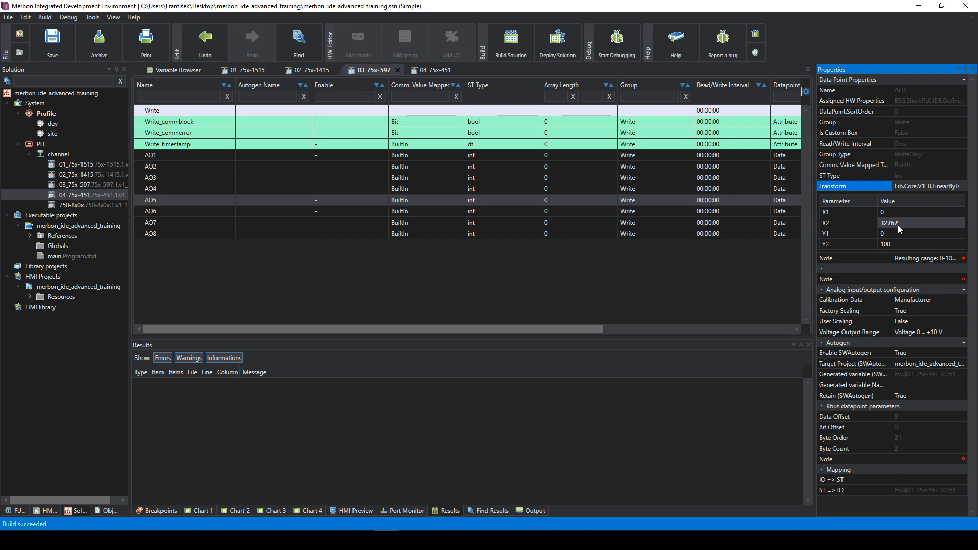
{"action": "left_click", "coordinate": [898, 212]}
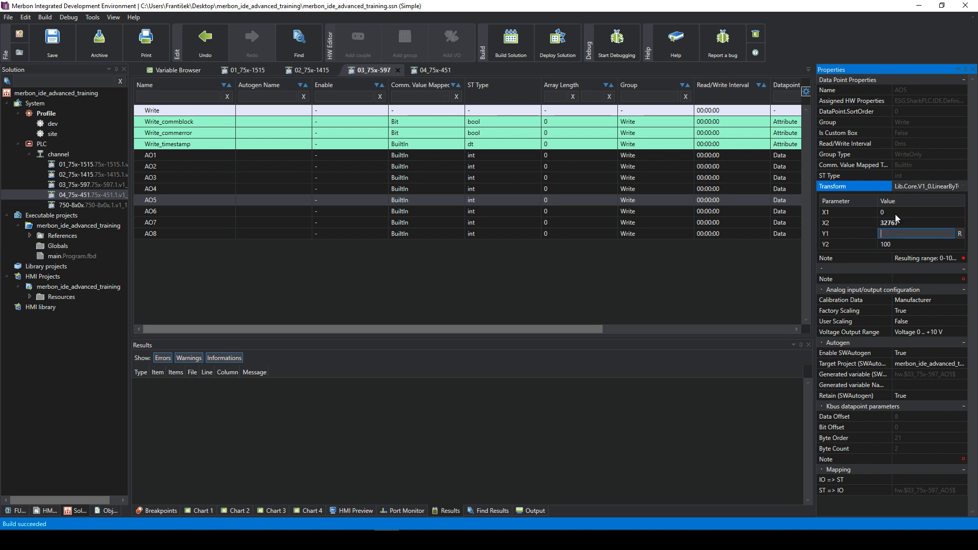
{"action": "left_click", "coordinate": [898, 222]}
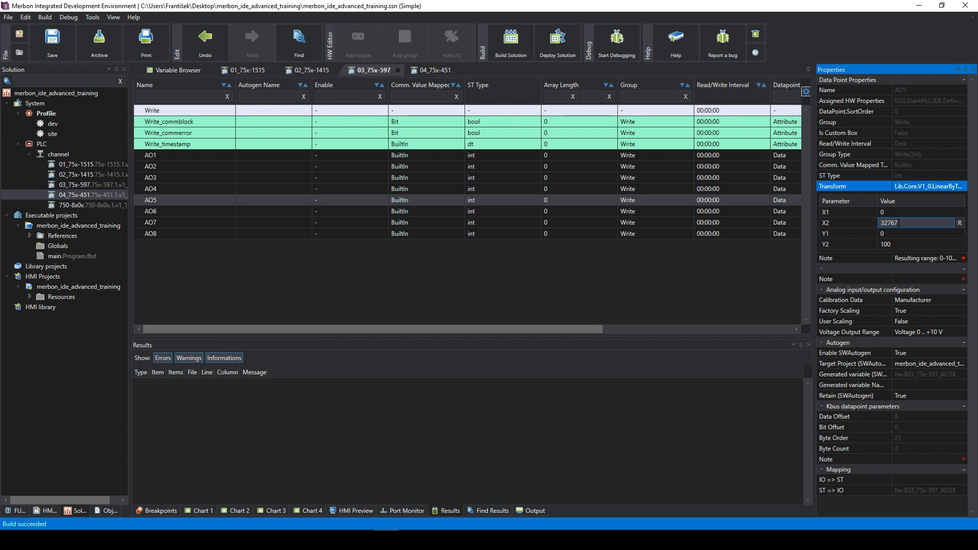
{"action": "key", "text": "Return"}
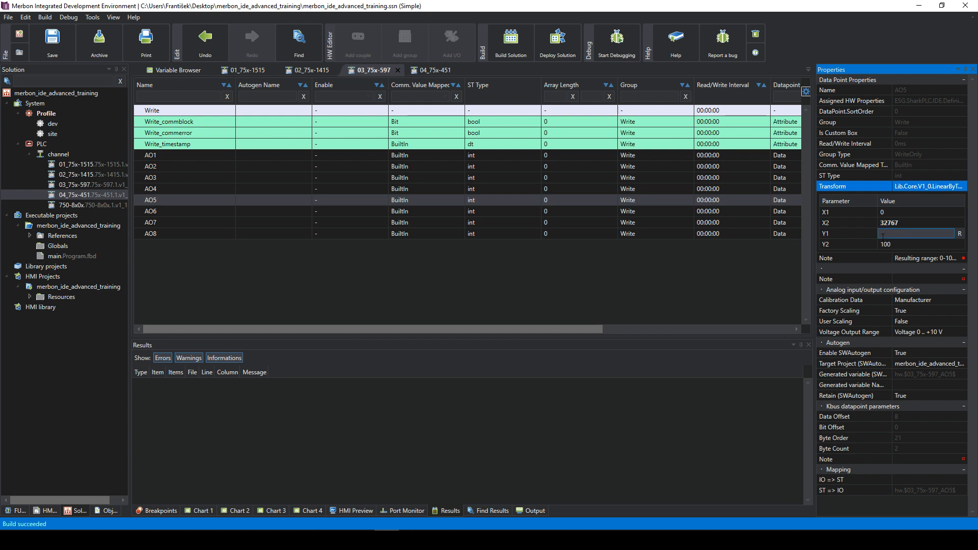
{"action": "left_click", "coordinate": [901, 245]}
{"action": "left_click", "coordinate": [900, 233]}
{"action": "left_click", "coordinate": [899, 223]}
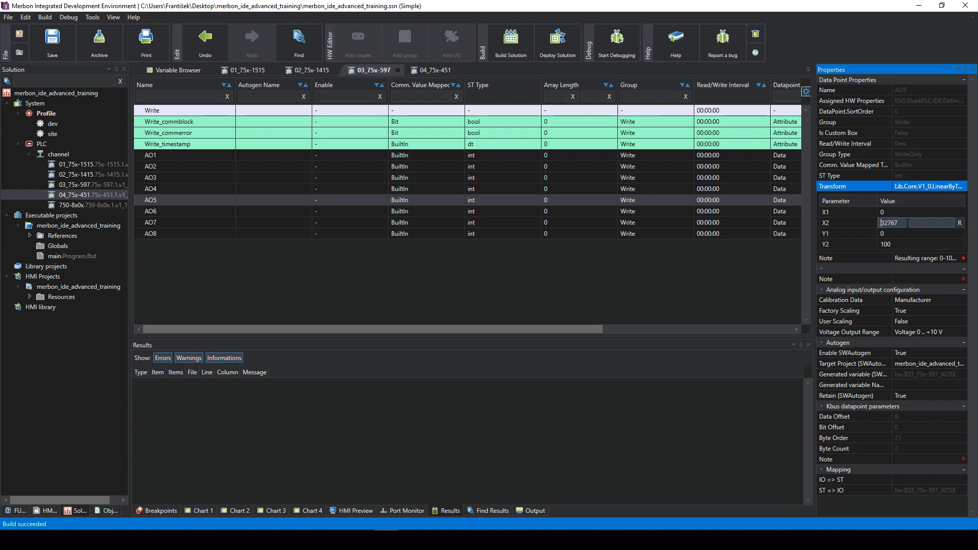
{"action": "left_click", "coordinate": [875, 213]}
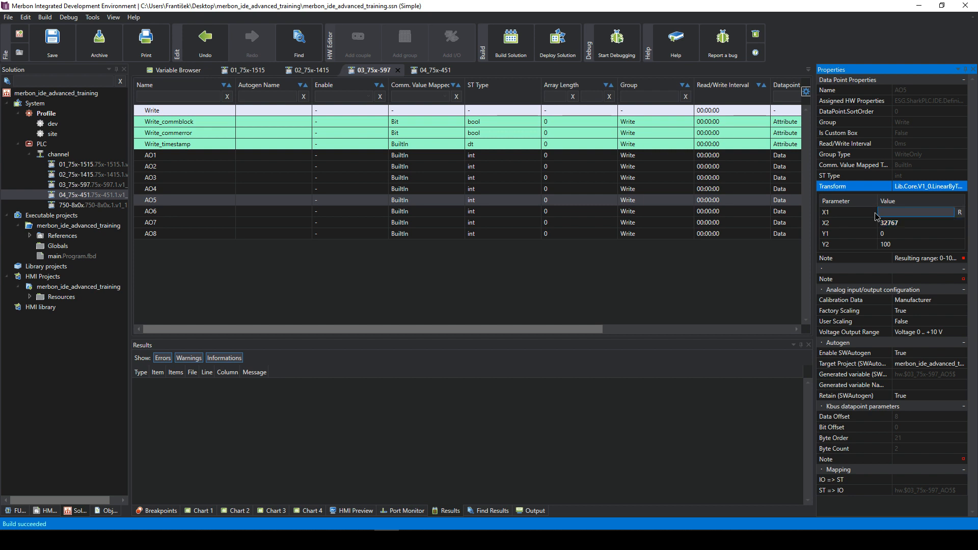
{"action": "left_click", "coordinate": [877, 234]}
{"action": "left_click", "coordinate": [901, 243]}
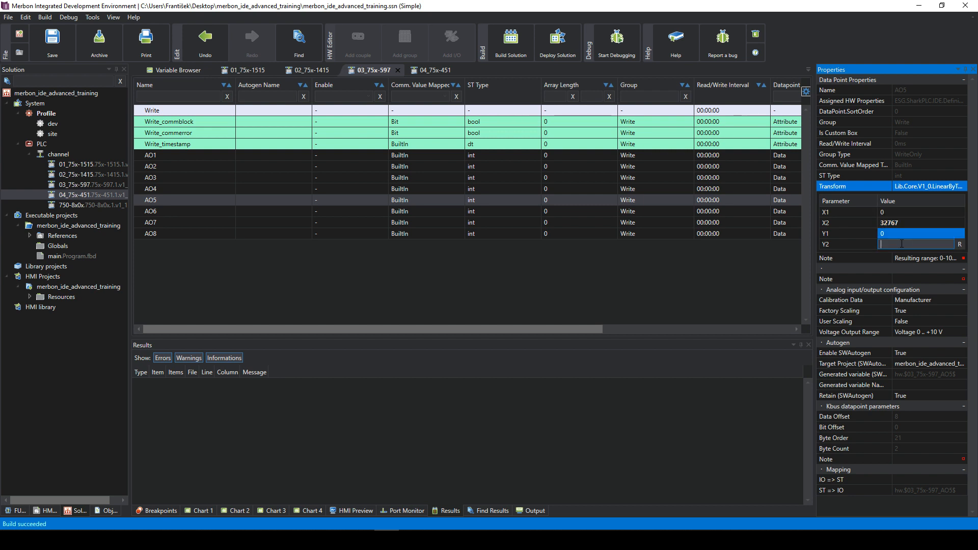
{"action": "left_click", "coordinate": [900, 234]}
{"action": "left_click", "coordinate": [901, 242]}
{"action": "type", "text": "100"}
{"action": "left_click", "coordinate": [903, 236]}
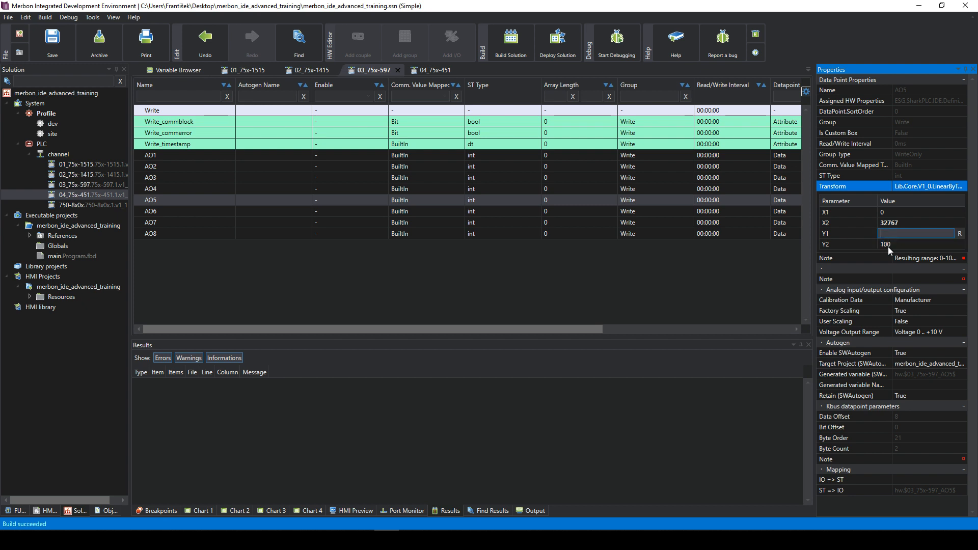
{"action": "left_click", "coordinate": [901, 222]}
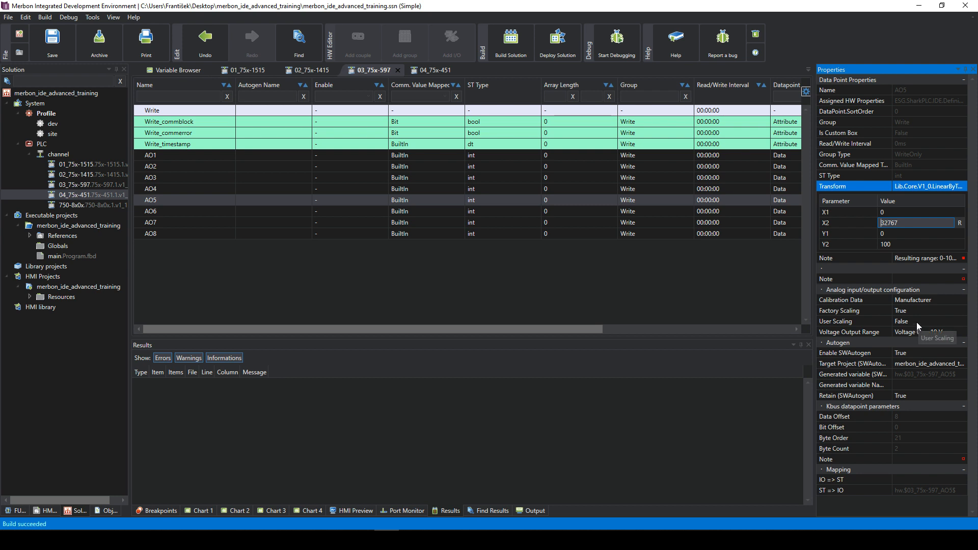
- Inspect the 0–32767 to 0–100 scaling of outputs AO1, AO3, AO6 and AO8
{"action": "left_click", "coordinate": [474, 155]}
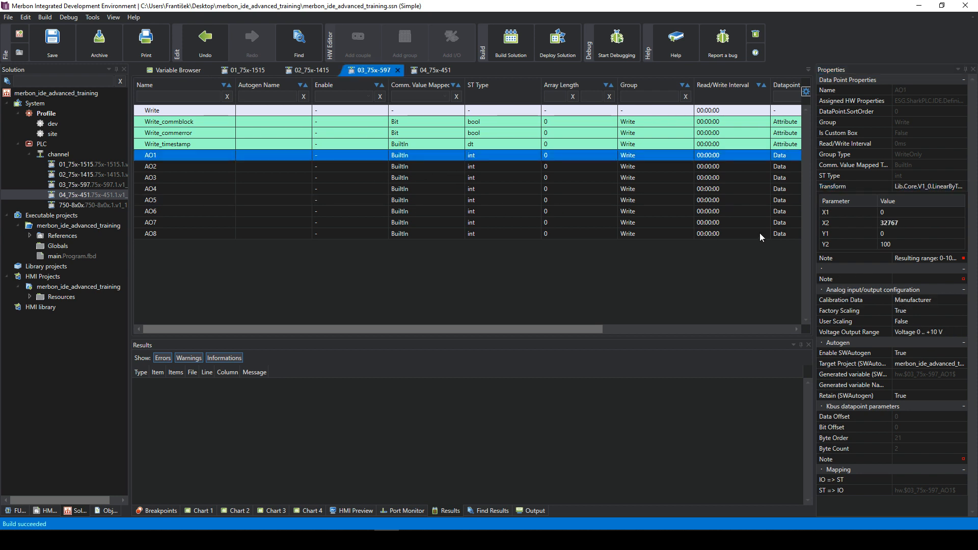
{"action": "left_click", "coordinate": [340, 176]}
{"action": "left_click", "coordinate": [349, 210]}
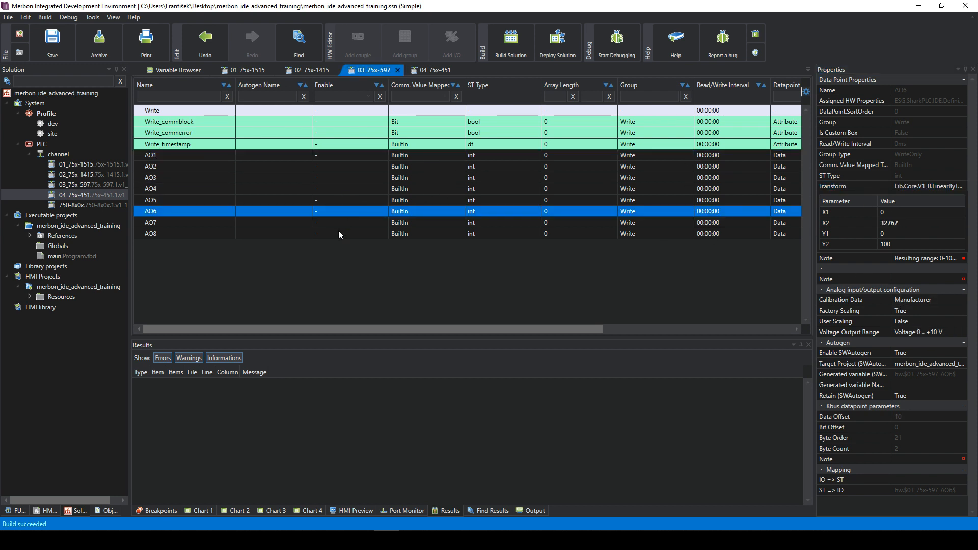
{"action": "left_click", "coordinate": [342, 232]}
{"action": "left_click", "coordinate": [250, 156]}
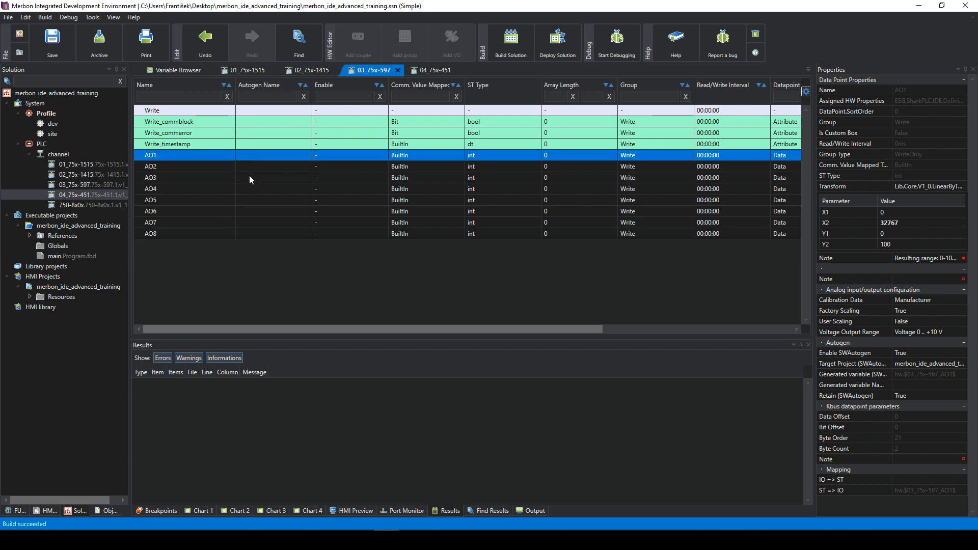
{"action": "left_click", "coordinate": [249, 176]}
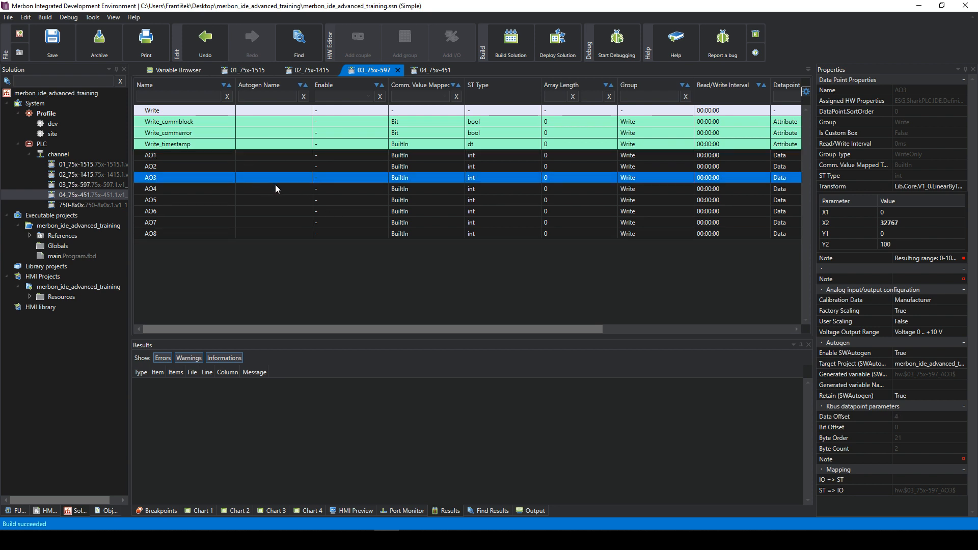
- Check DI4 and DI8 on 02_75x-1415, then view DO5 on the 01_75x-1515 module
{"action": "left_click", "coordinate": [308, 71]}
{"action": "left_click", "coordinate": [263, 188]}
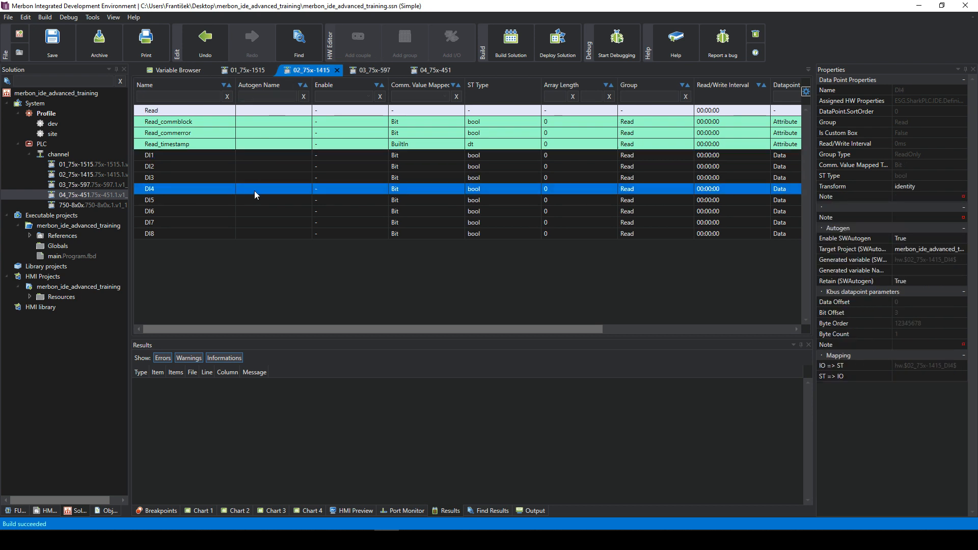
{"action": "left_click", "coordinate": [270, 238]}
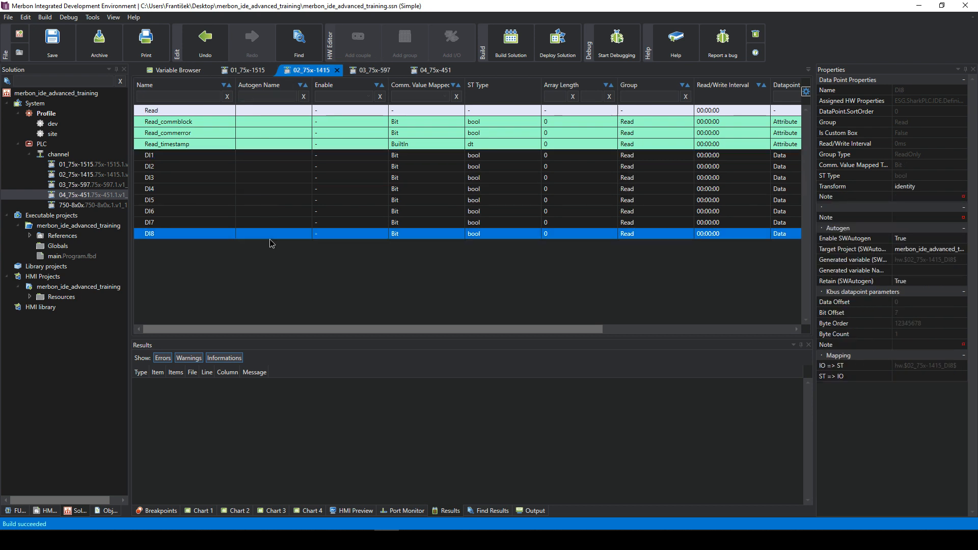
{"action": "left_click", "coordinate": [247, 202]}
{"action": "left_click", "coordinate": [245, 70]}
{"action": "left_click", "coordinate": [236, 168]}
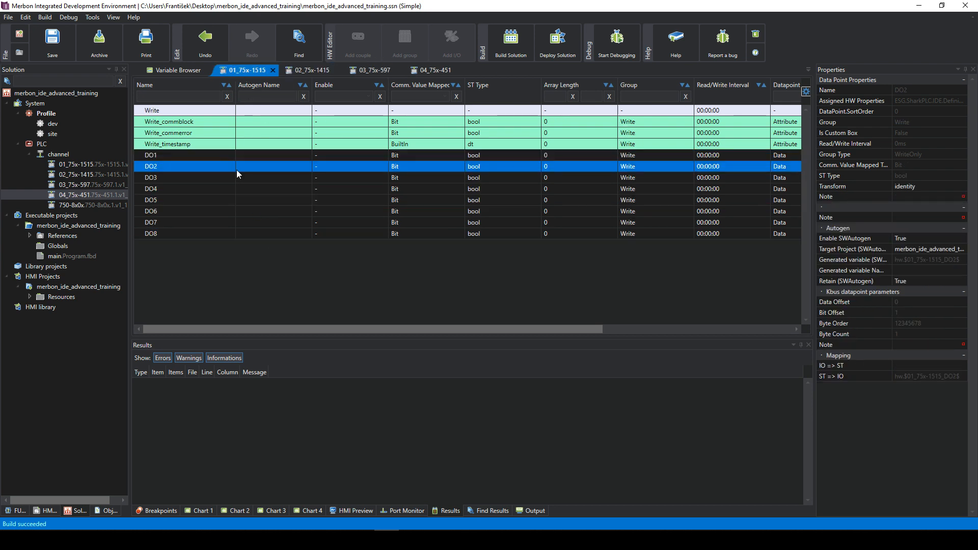
{"action": "left_click", "coordinate": [252, 200]}
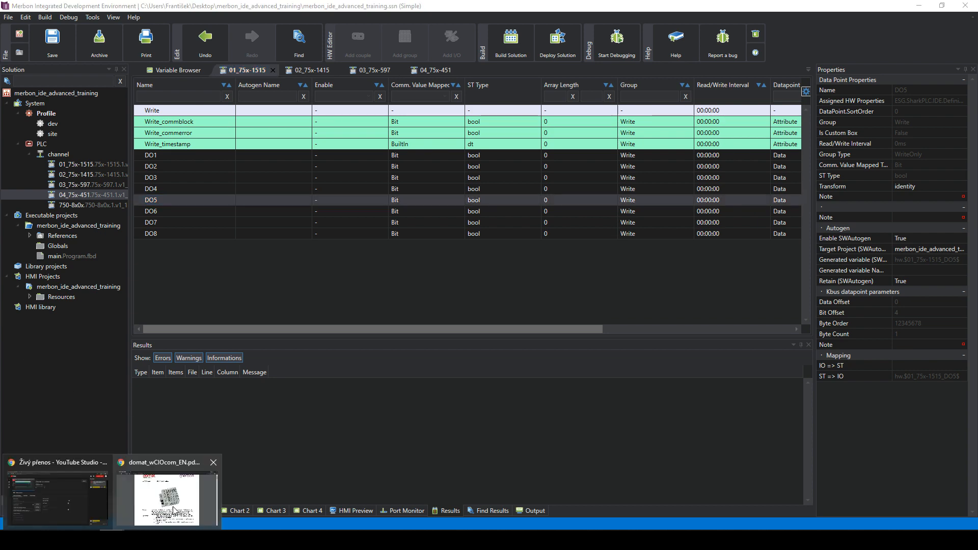
{"action": "left_click", "coordinate": [164, 513]}
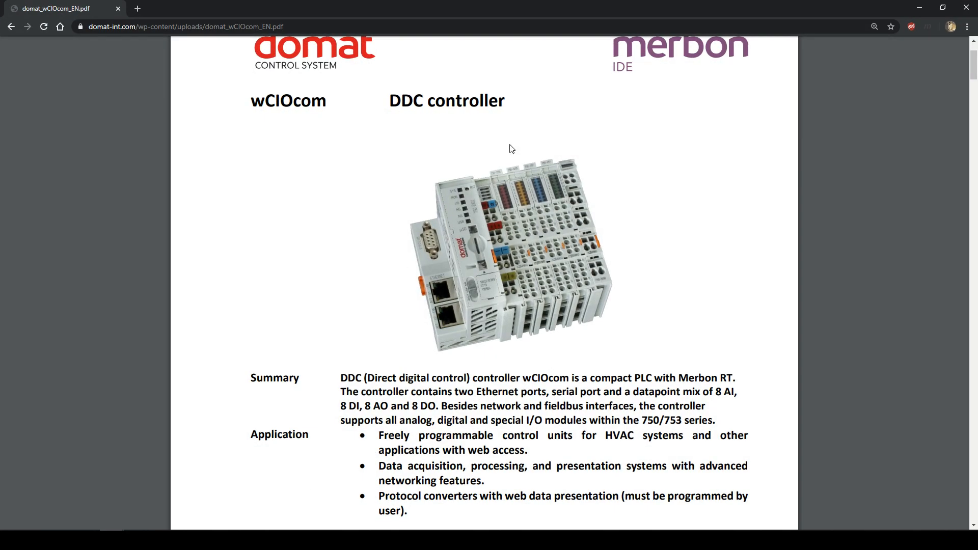
{"action": "scroll", "coordinate": [506, 245], "scroll_direction": "down", "scroll_amount": 1}
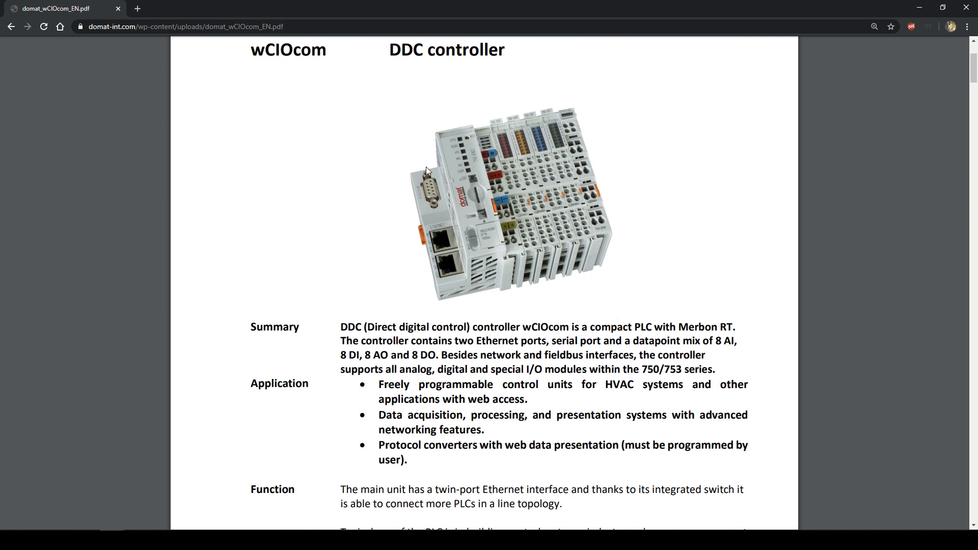
{"action": "scroll", "coordinate": [431, 191], "scroll_direction": "up", "scroll_amount": 1}
{"action": "scroll", "coordinate": [430, 192], "scroll_direction": "down", "scroll_amount": 2}
{"action": "scroll", "coordinate": [430, 192], "scroll_direction": "up", "scroll_amount": 4}
{"action": "left_click_drag", "start_coordinate": [279, 194], "coordinate": [335, 194]}
{"action": "left_click", "coordinate": [334, 194]}
{"action": "scroll", "coordinate": [402, 277], "scroll_direction": "down", "scroll_amount": 7}
{"action": "scroll", "coordinate": [498, 256], "scroll_direction": "down", "scroll_amount": 3}
{"action": "scroll", "coordinate": [579, 238], "scroll_direction": "up", "scroll_amount": 8}
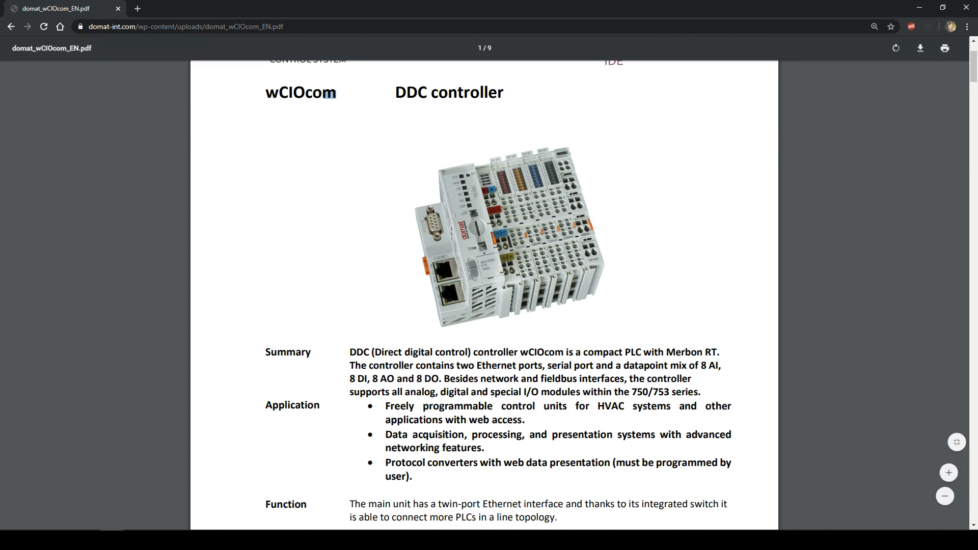
{"action": "left_click", "coordinate": [920, 7]}
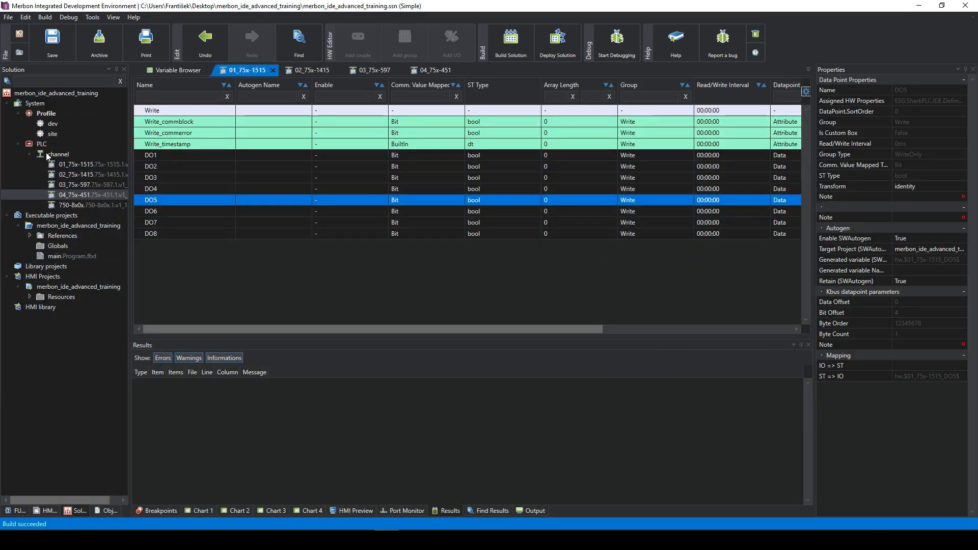
- Add the Wago Communication module 75x-652 (conf. RS-232C/485) to the PLC channel
{"action": "left_click", "coordinate": [59, 147]}
{"action": "left_click", "coordinate": [63, 154]}
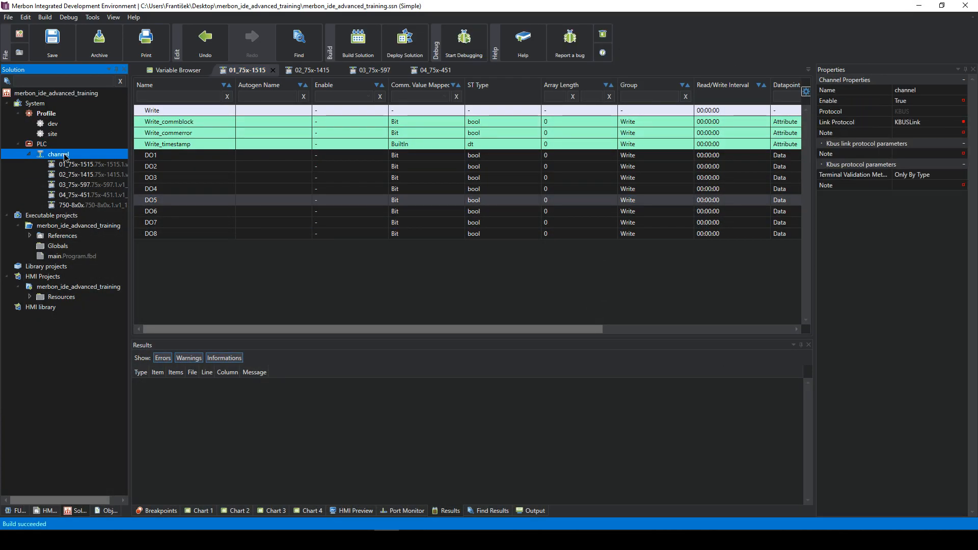
{"action": "right_click", "coordinate": [65, 155]}
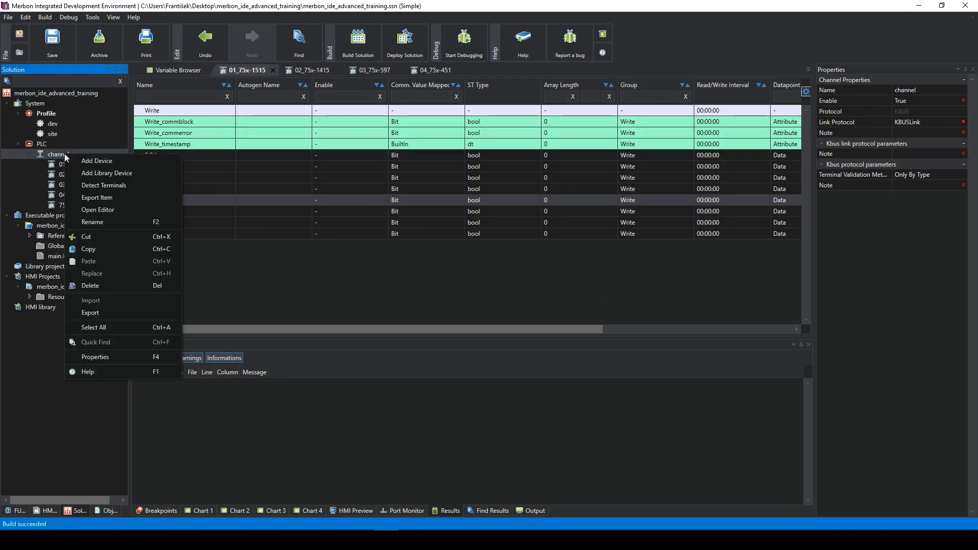
{"action": "left_click", "coordinate": [100, 172]}
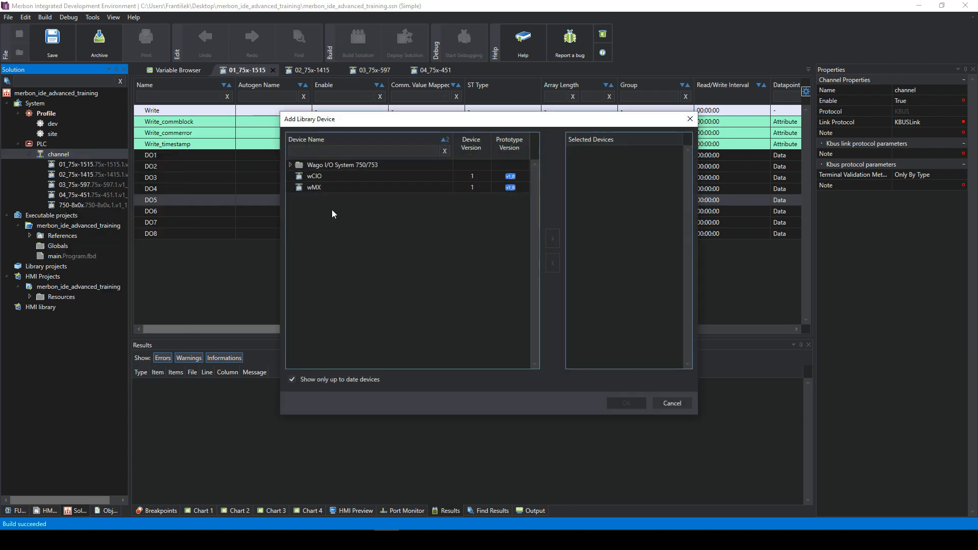
{"action": "double_click", "coordinate": [300, 165]}
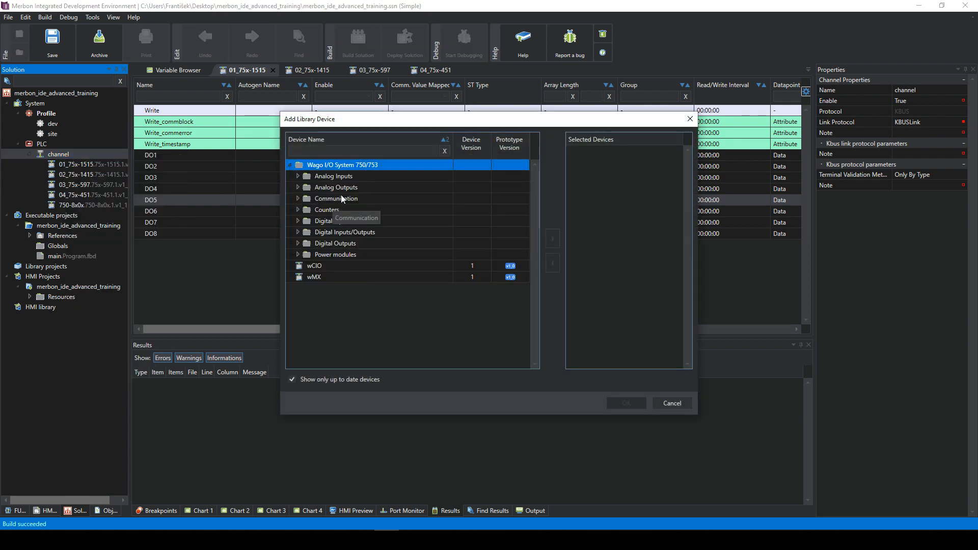
{"action": "double_click", "coordinate": [300, 199]}
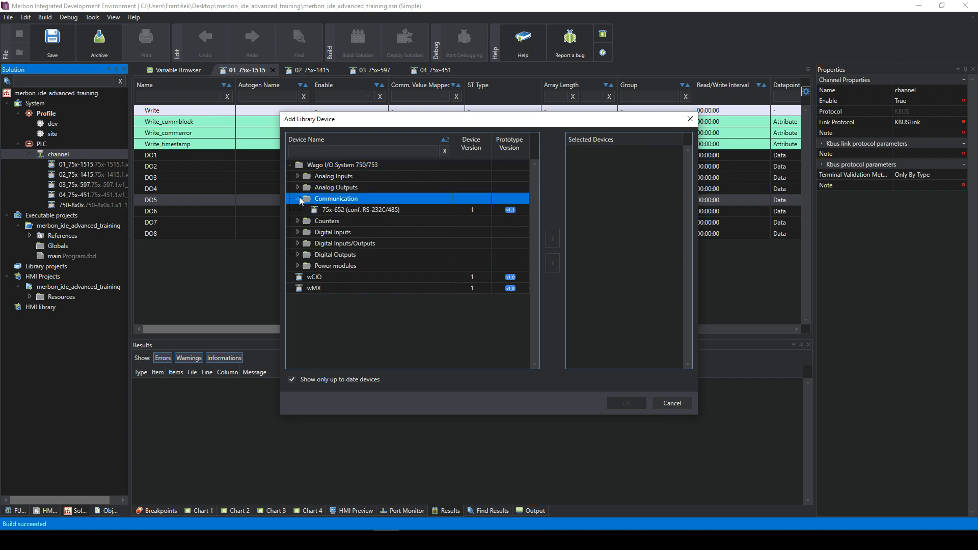
{"action": "left_click", "coordinate": [363, 211]}
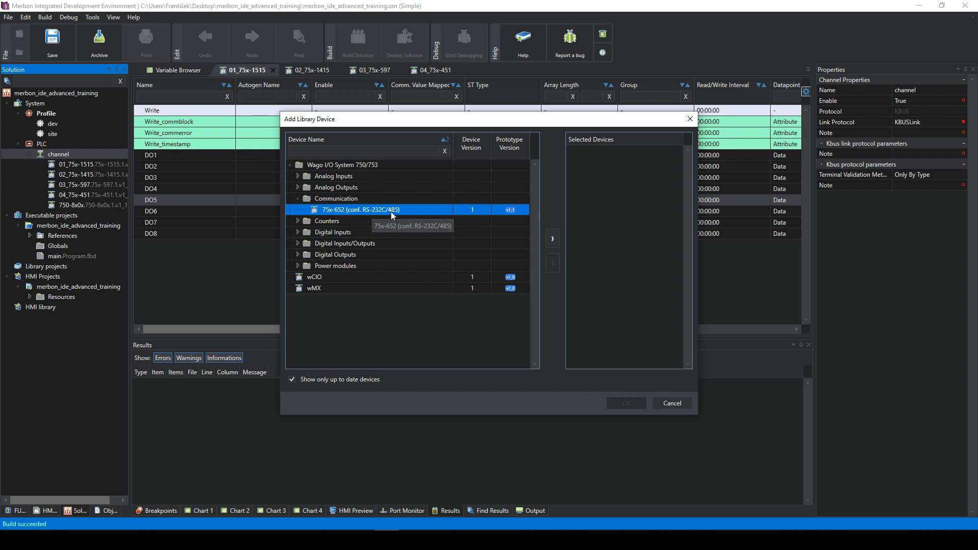
{"action": "left_click", "coordinate": [549, 238]}
{"action": "left_click", "coordinate": [626, 403]}
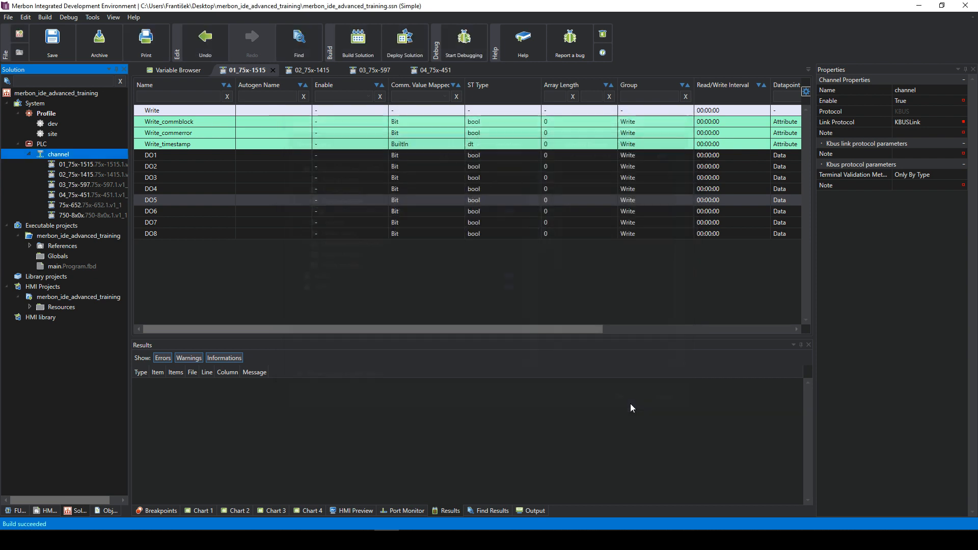
- Open the new 75x-652 module's editor and device properties
{"action": "left_click", "coordinate": [96, 206]}
{"action": "double_click", "coordinate": [96, 206]}
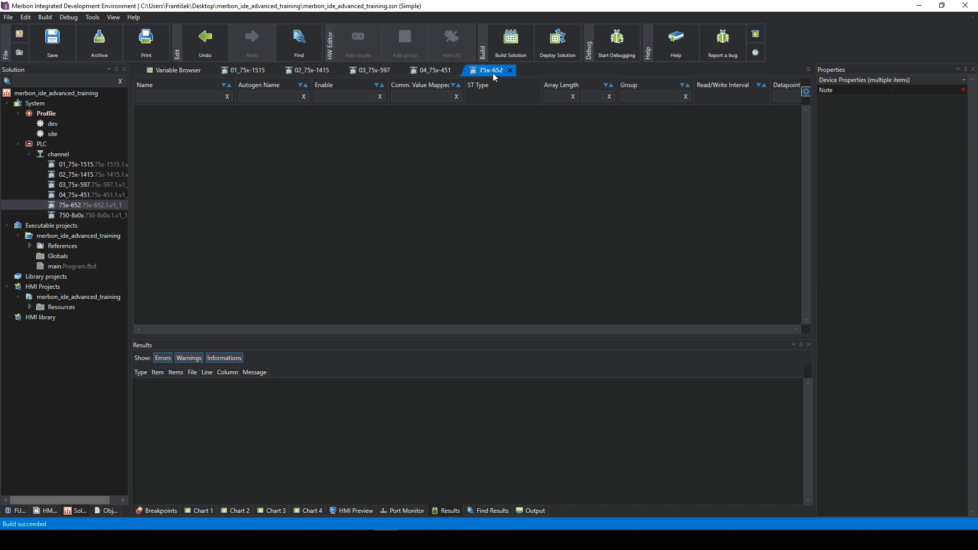
{"action": "left_click", "coordinate": [96, 205]}
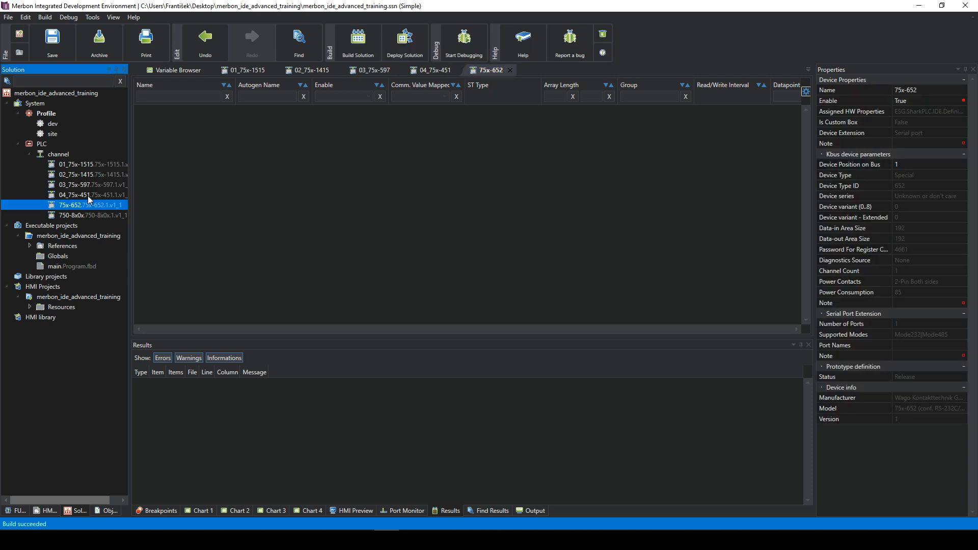
- Compare Device Position on Bus for 750-8x0x, 04_75x-451, 01_75x-1515, 75x-652 and 03_75x-597, then select the PLC
{"action": "left_click", "coordinate": [86, 217]}
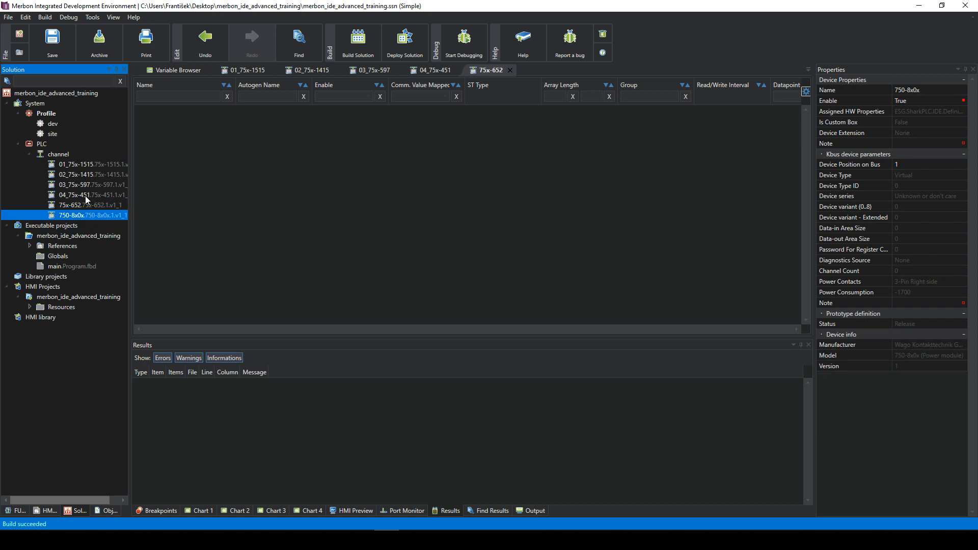
{"action": "left_click", "coordinate": [85, 196]}
{"action": "left_click", "coordinate": [75, 160]}
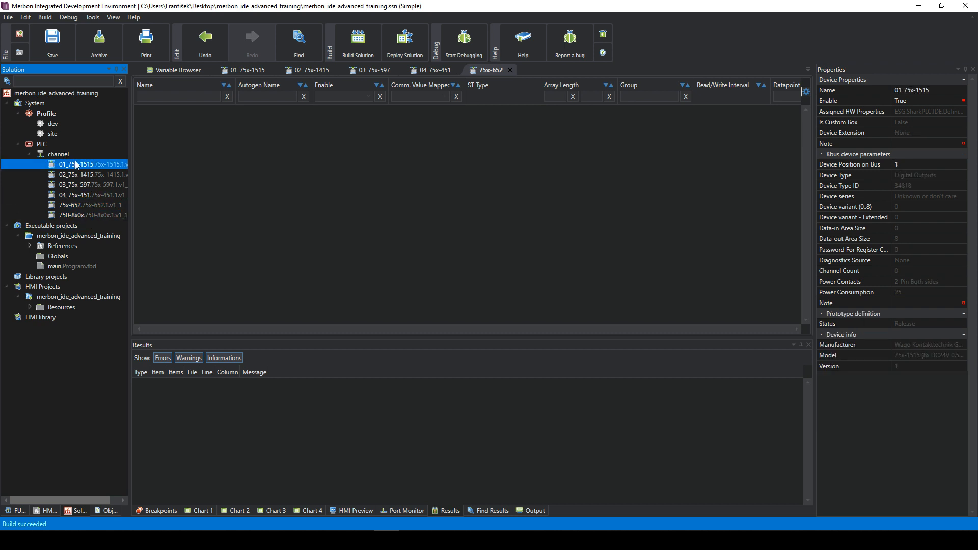
{"action": "left_click", "coordinate": [85, 203]}
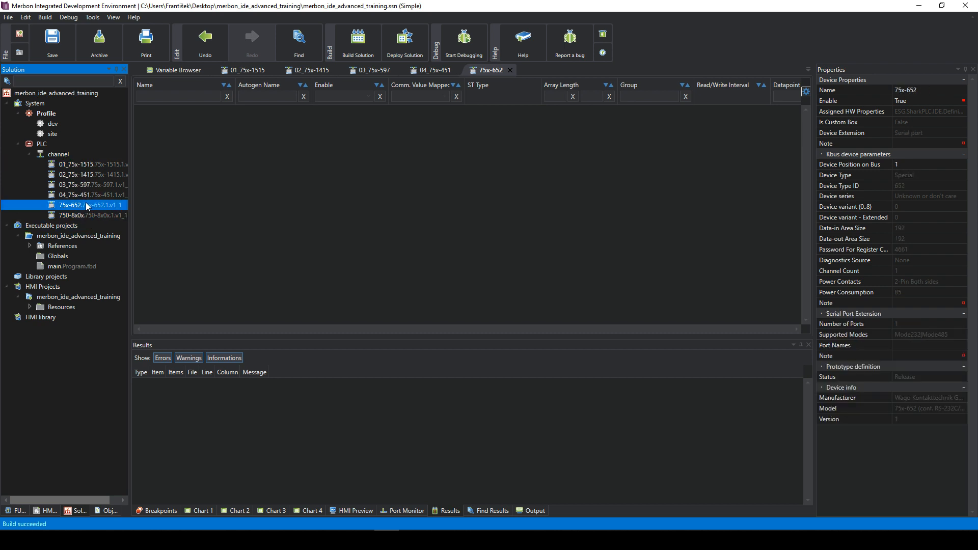
{"action": "left_click", "coordinate": [909, 162]}
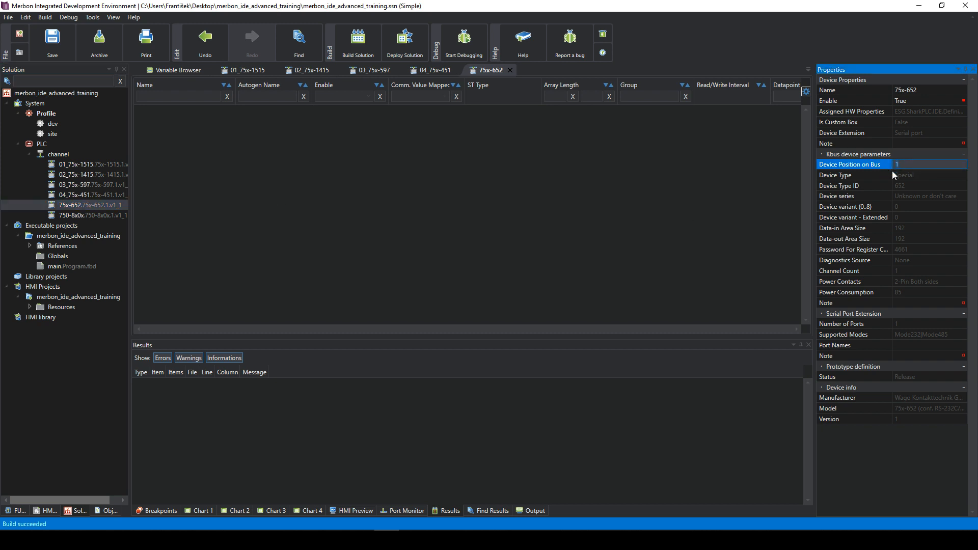
{"action": "left_click", "coordinate": [111, 196]}
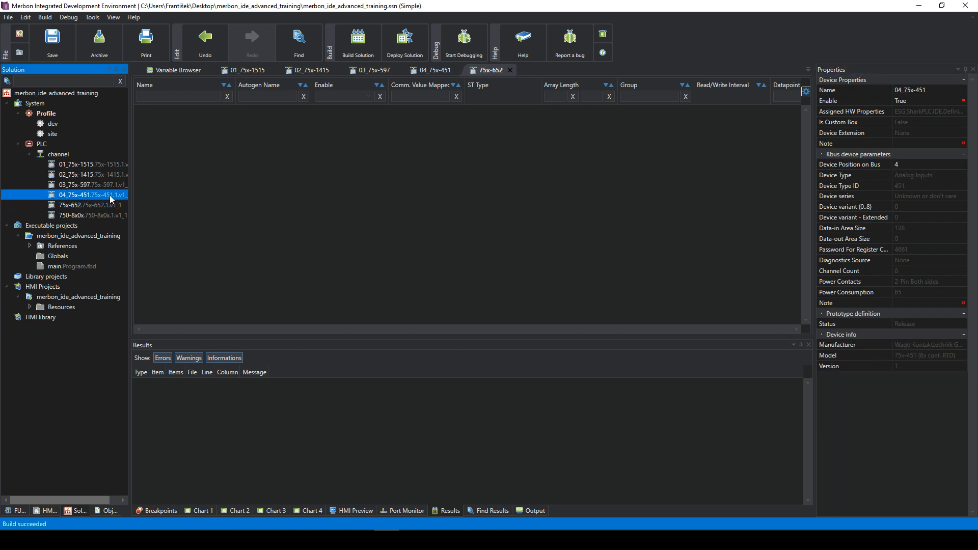
{"action": "left_click", "coordinate": [103, 186]}
{"action": "left_click", "coordinate": [95, 169]}
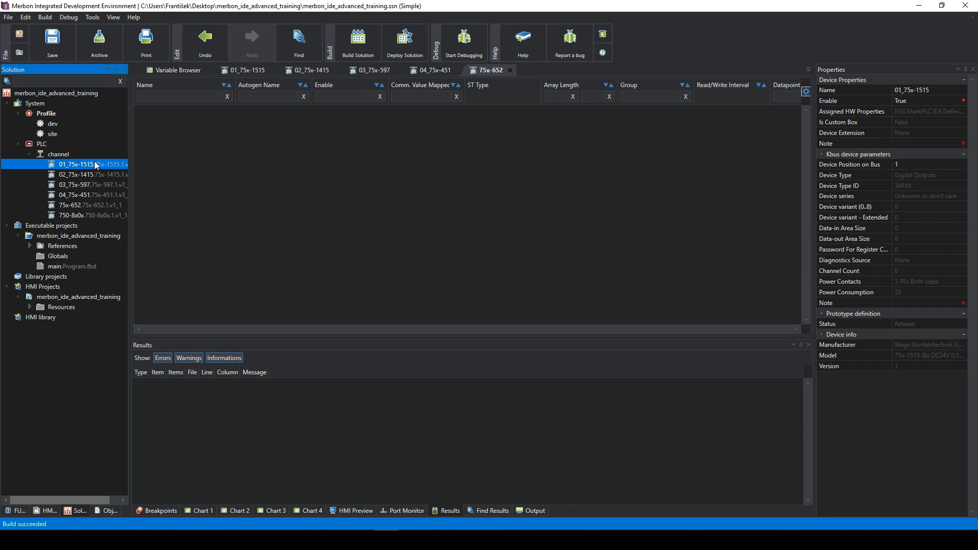
{"action": "left_click", "coordinate": [61, 155]}
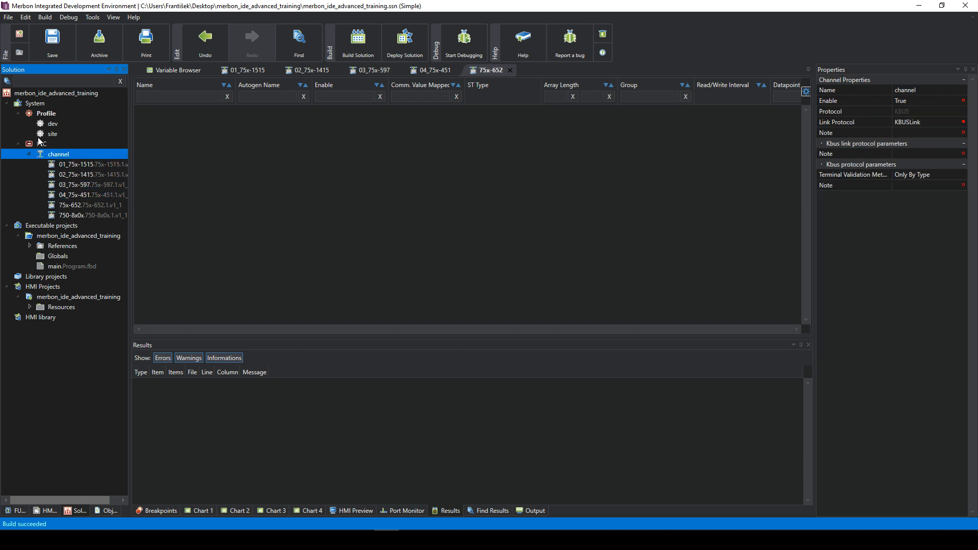
{"action": "left_click", "coordinate": [44, 145]}
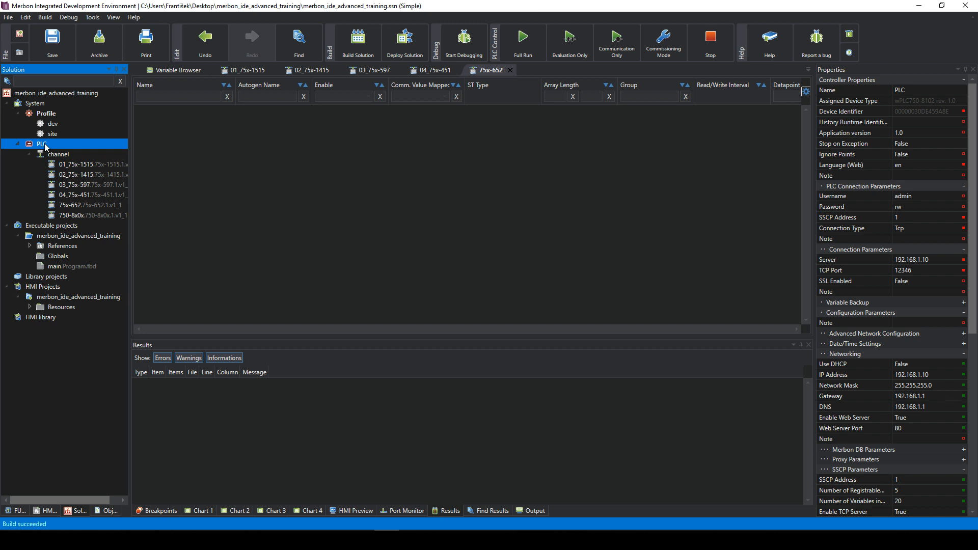
- Add a new channel, channel_0, to the PLC
{"action": "right_click", "coordinate": [46, 146]}
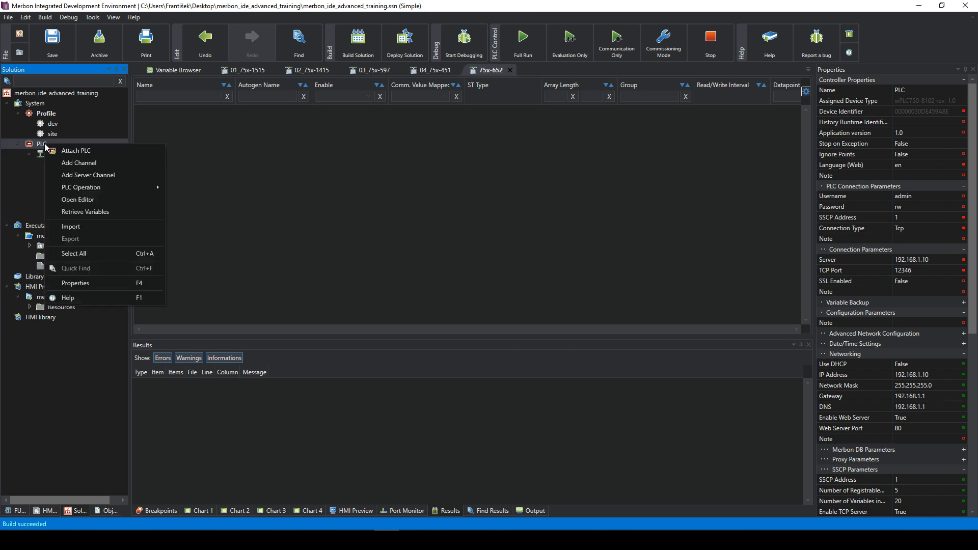
{"action": "left_click", "coordinate": [79, 163]}
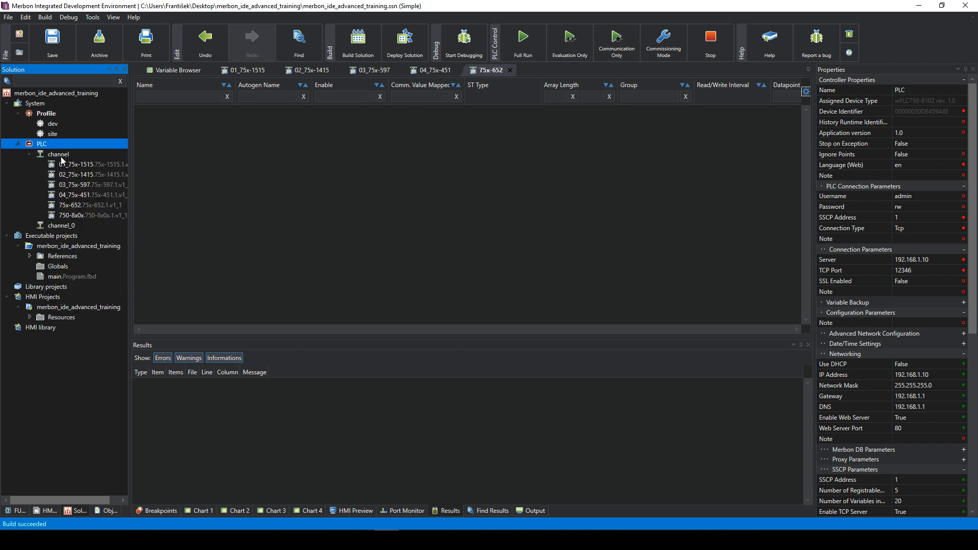
{"action": "left_click", "coordinate": [60, 225]}
- Set channel_0's protocol to Modbus with a Serial link and list its serial ports
{"action": "left_click", "coordinate": [911, 112]}
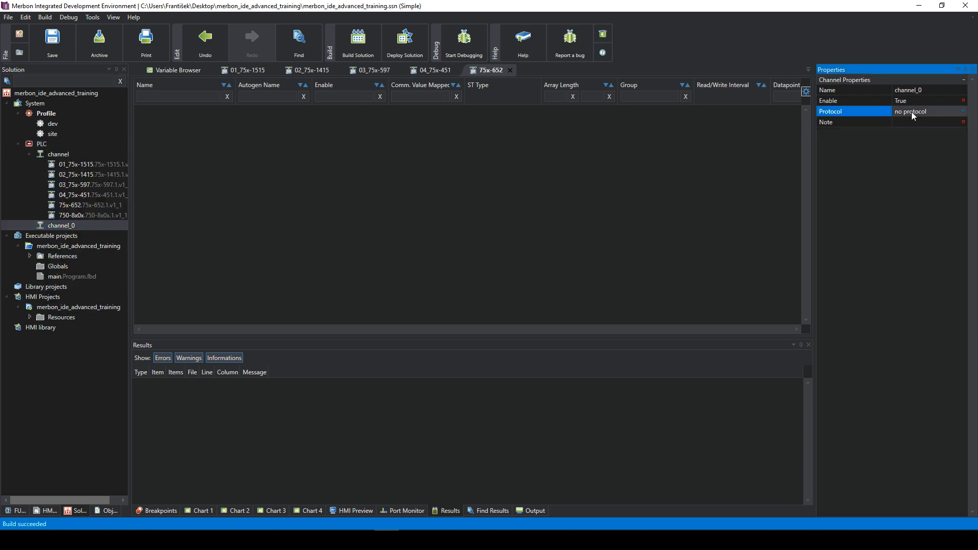
{"action": "left_click", "coordinate": [912, 111]}
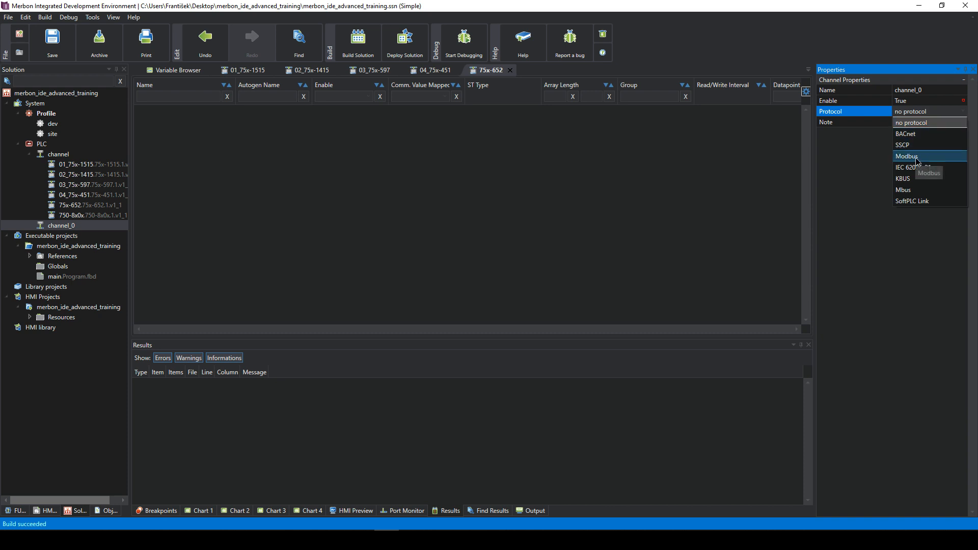
{"action": "left_click", "coordinate": [915, 157]}
{"action": "left_click", "coordinate": [909, 123]}
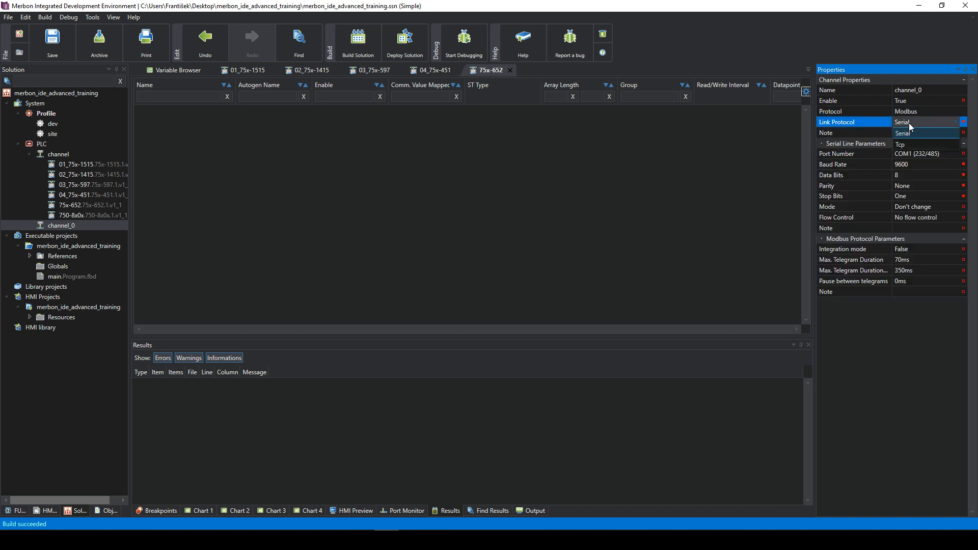
{"action": "left_click", "coordinate": [909, 134]}
{"action": "left_click", "coordinate": [912, 153]}
{"action": "left_click", "coordinate": [913, 154]}
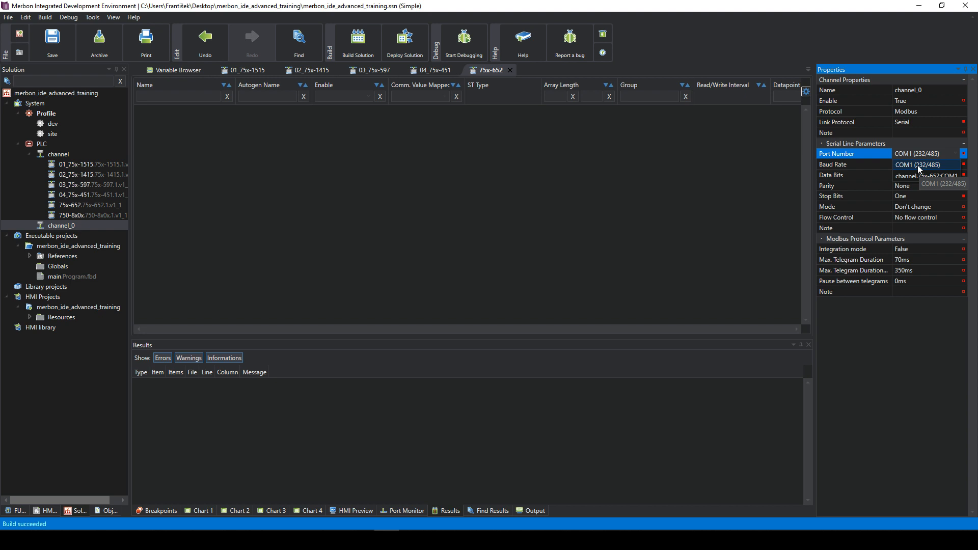
- Keep COM1 as channel_0's port and consult the wCIOcom datasheet PDF in Chrome
{"action": "left_click", "coordinate": [917, 165]}
{"action": "left_click", "coordinate": [150, 523]}
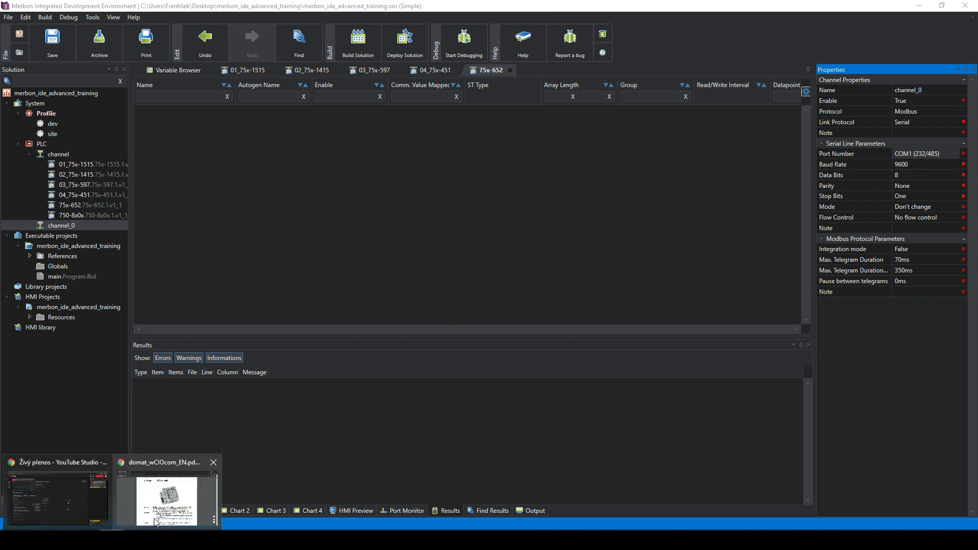
{"action": "left_click", "coordinate": [150, 523]}
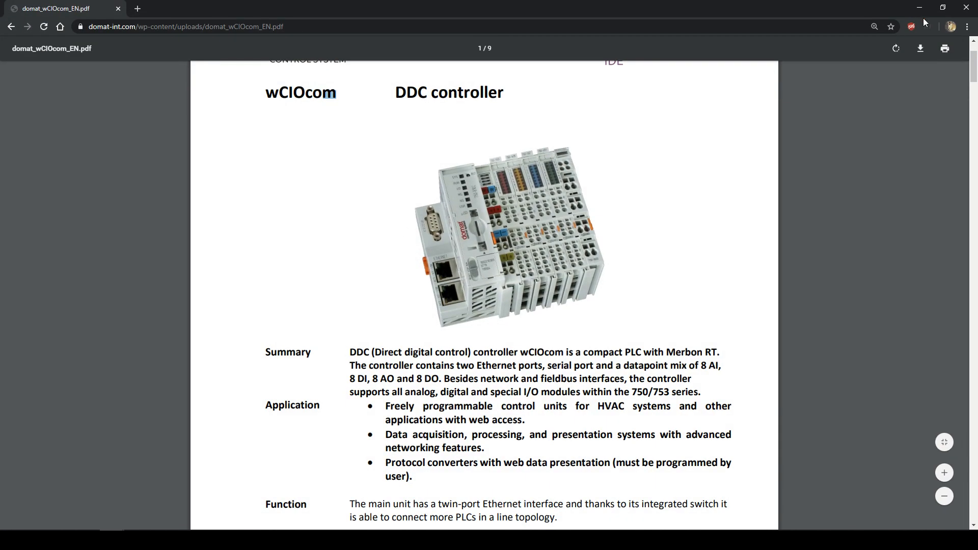
{"action": "left_click", "coordinate": [921, 8]}
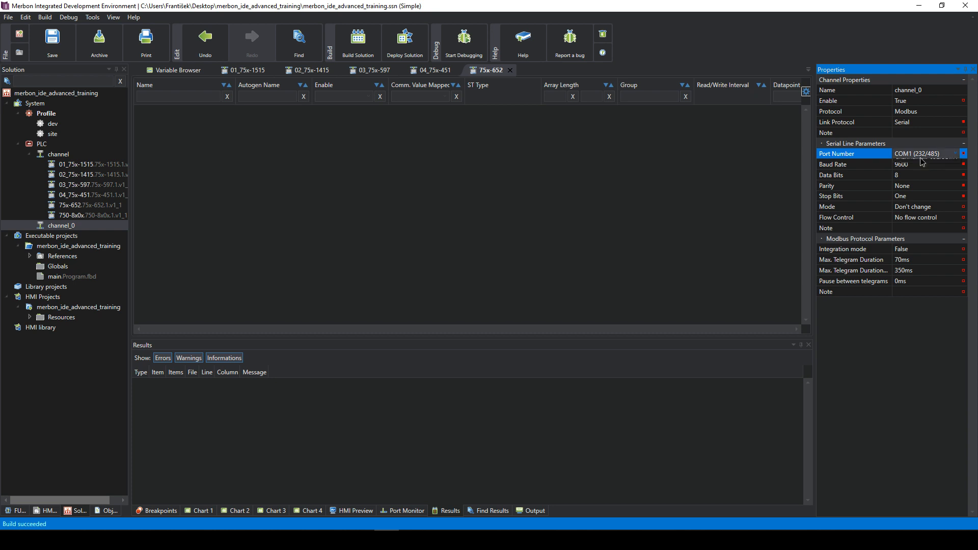
- Try the 75x-652 COM port, revert to COM1 (232/485), and recheck the datasheet
{"action": "left_click", "coordinate": [921, 153]}
{"action": "left_click", "coordinate": [924, 178]}
{"action": "left_click", "coordinate": [921, 154]}
{"action": "left_click", "coordinate": [918, 176]}
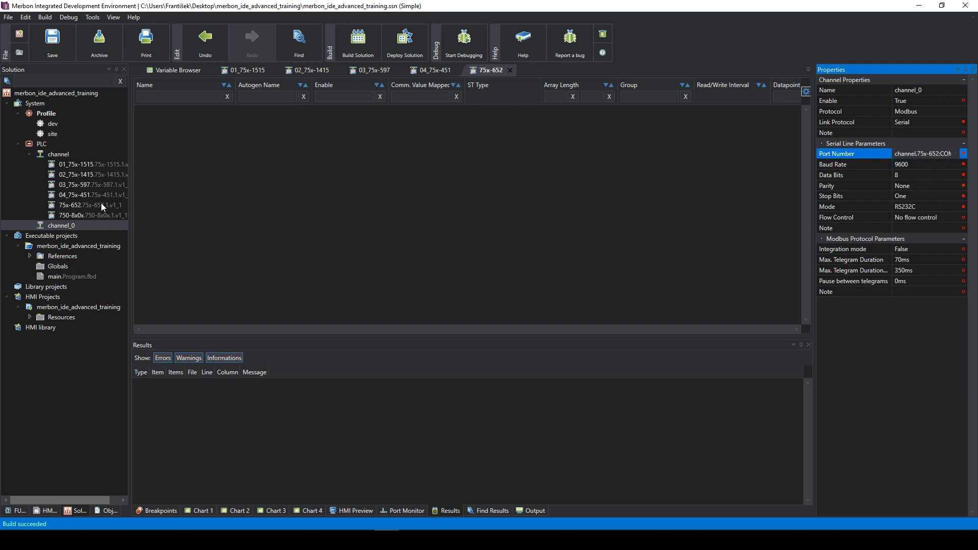
{"action": "left_click", "coordinate": [937, 154]}
{"action": "left_click", "coordinate": [915, 163]}
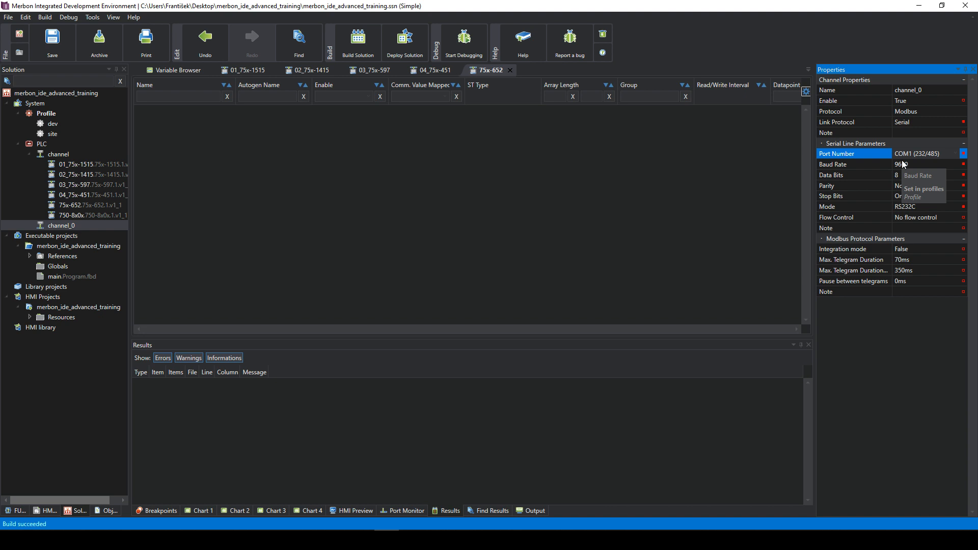
{"action": "left_click", "coordinate": [912, 154]}
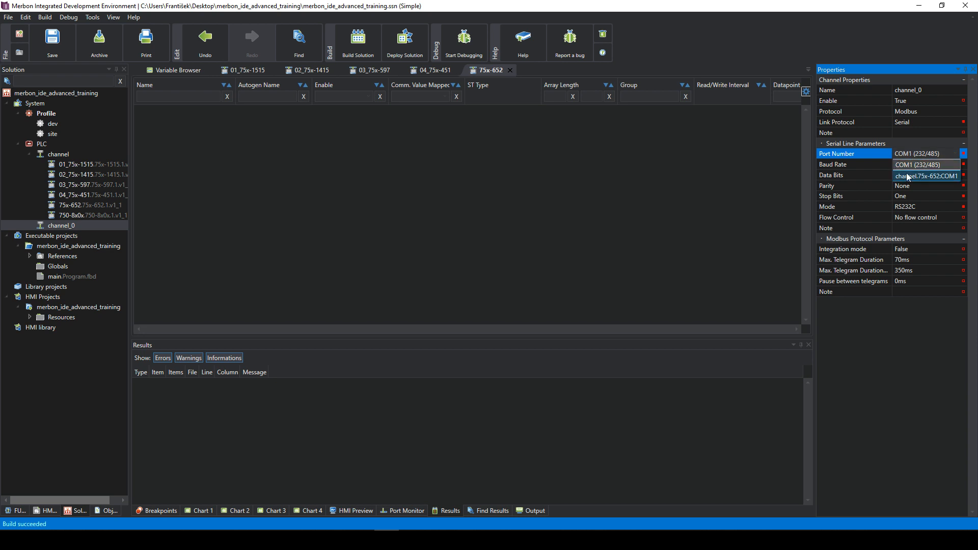
{"action": "left_click", "coordinate": [918, 166]}
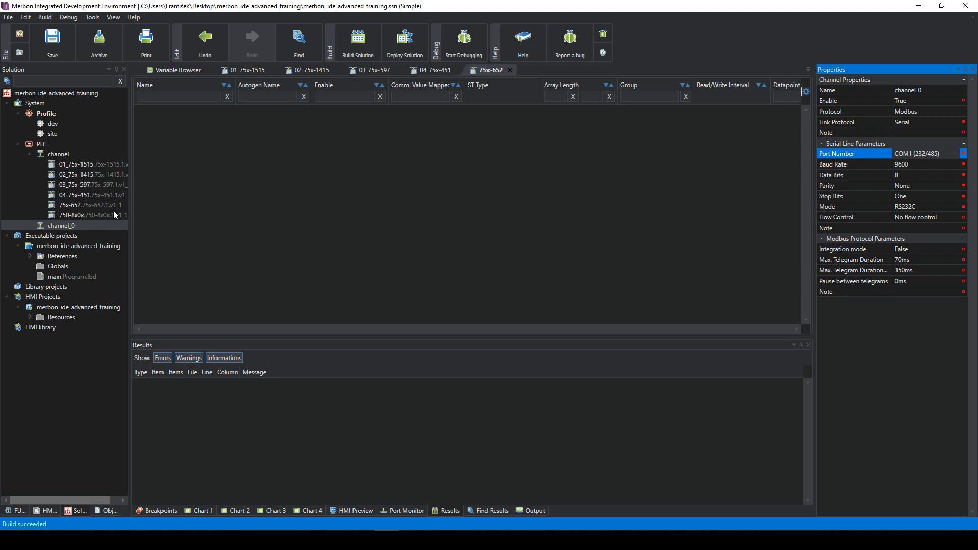
{"action": "left_click", "coordinate": [155, 496]}
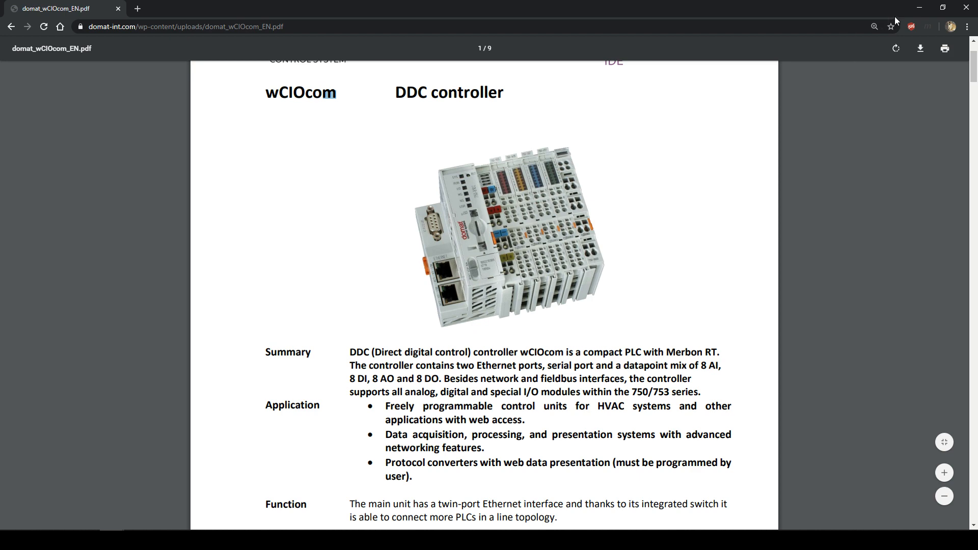
{"action": "left_click", "coordinate": [920, 10]}
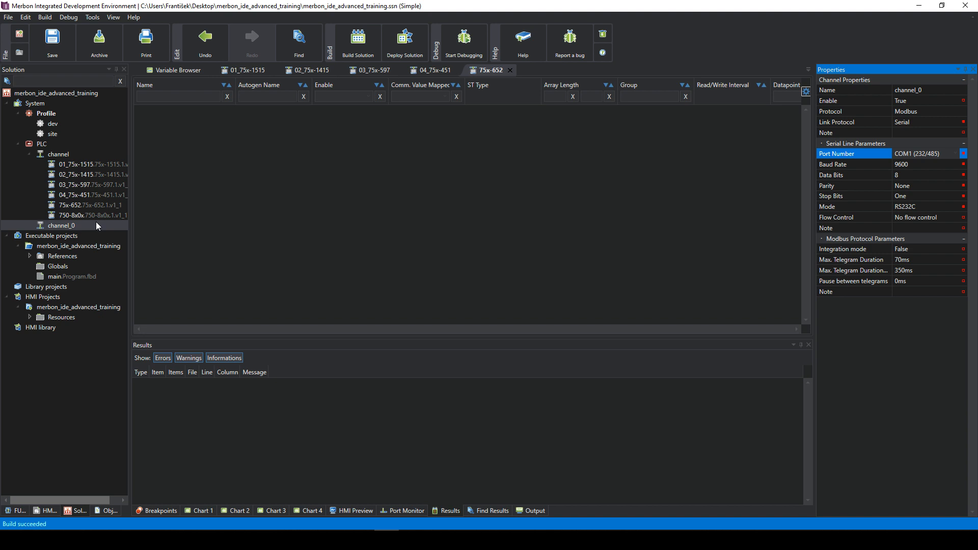
- Select channel_0 and keep its port on COM1 (232/485) after trying the 75x-652 COM port
{"action": "left_click", "coordinate": [74, 226]}
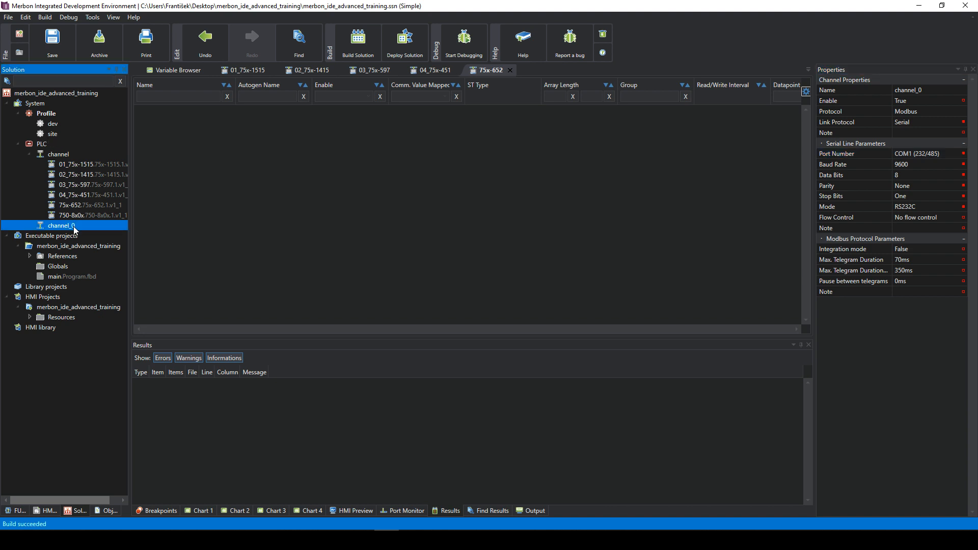
{"action": "left_click", "coordinate": [925, 155]}
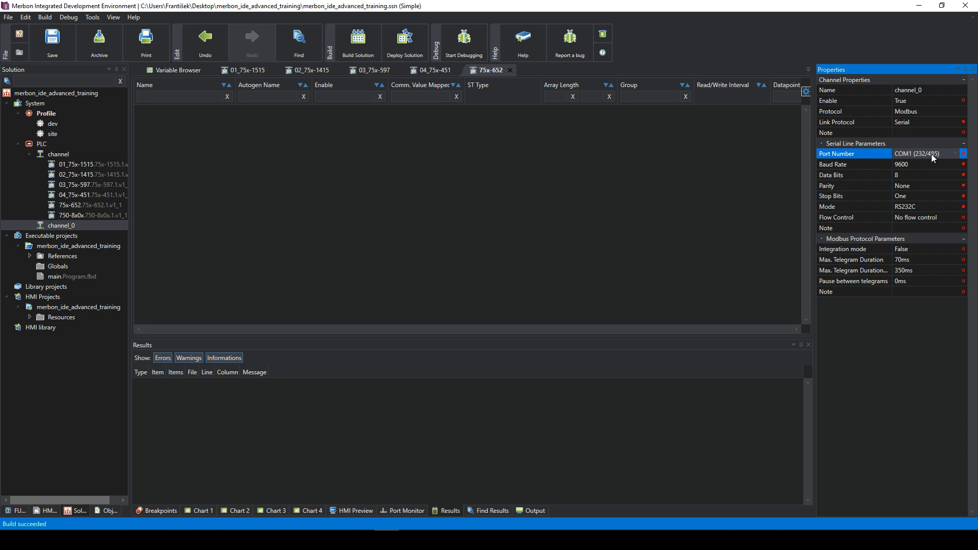
{"action": "left_click", "coordinate": [849, 206]}
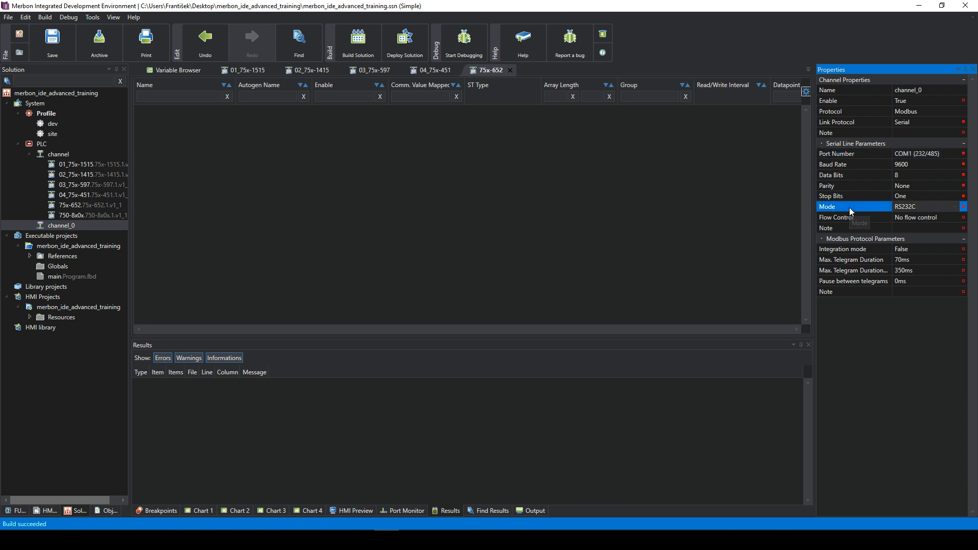
{"action": "left_click", "coordinate": [920, 152]}
{"action": "left_click", "coordinate": [918, 175]}
{"action": "left_click", "coordinate": [901, 153]}
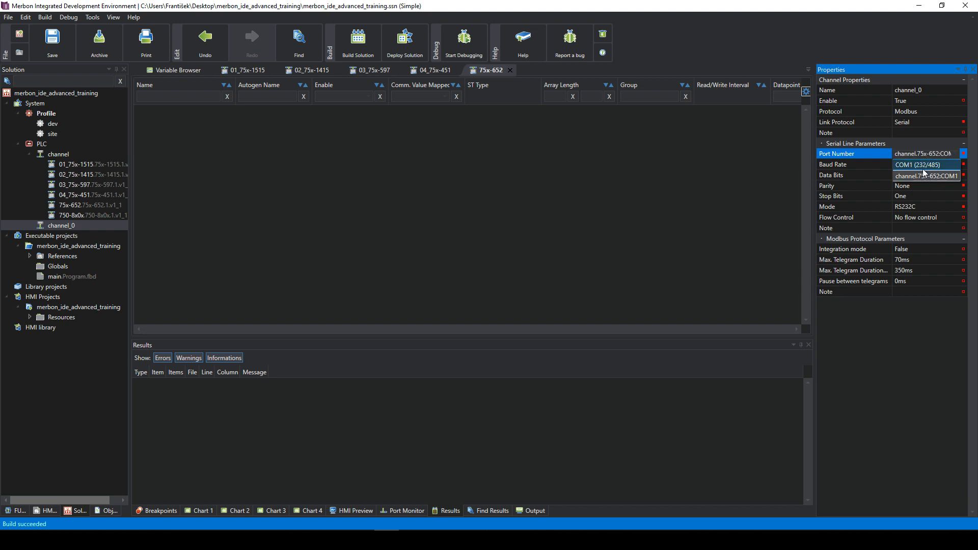
{"action": "left_click", "coordinate": [918, 166]}
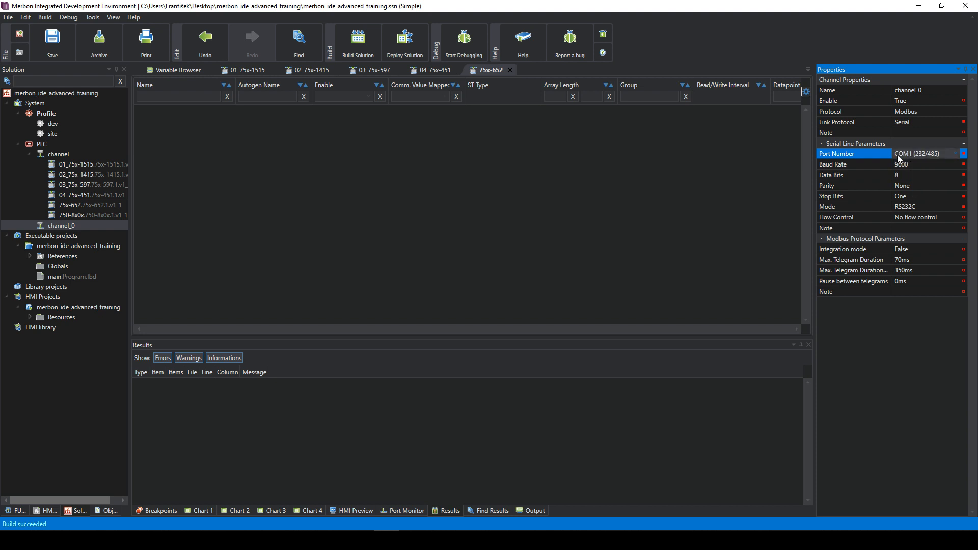
- Set channel_0's serial mode to RS485, leaving flow control and the note unchanged
{"action": "left_click", "coordinate": [915, 208]}
{"action": "left_click", "coordinate": [915, 208]}
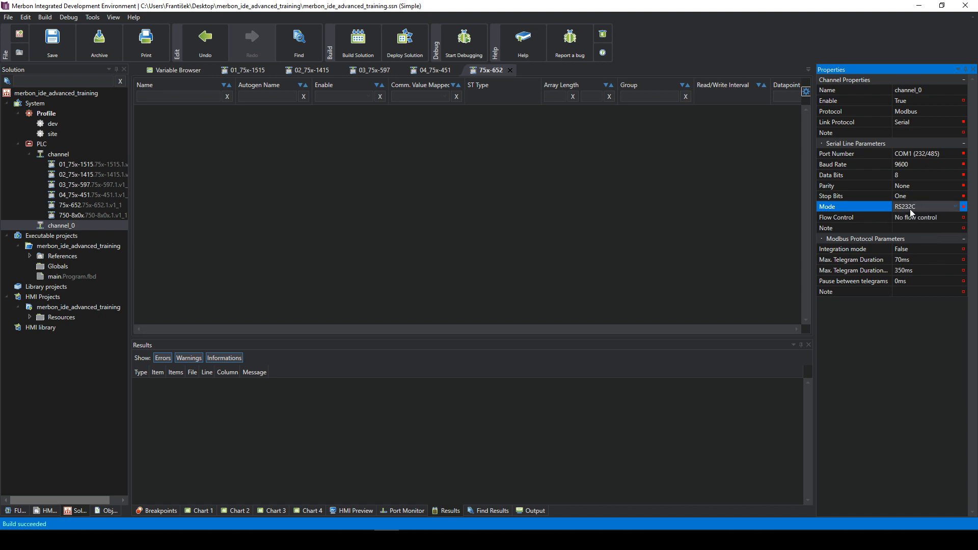
{"action": "left_click", "coordinate": [915, 228]}
{"action": "left_click", "coordinate": [909, 221]}
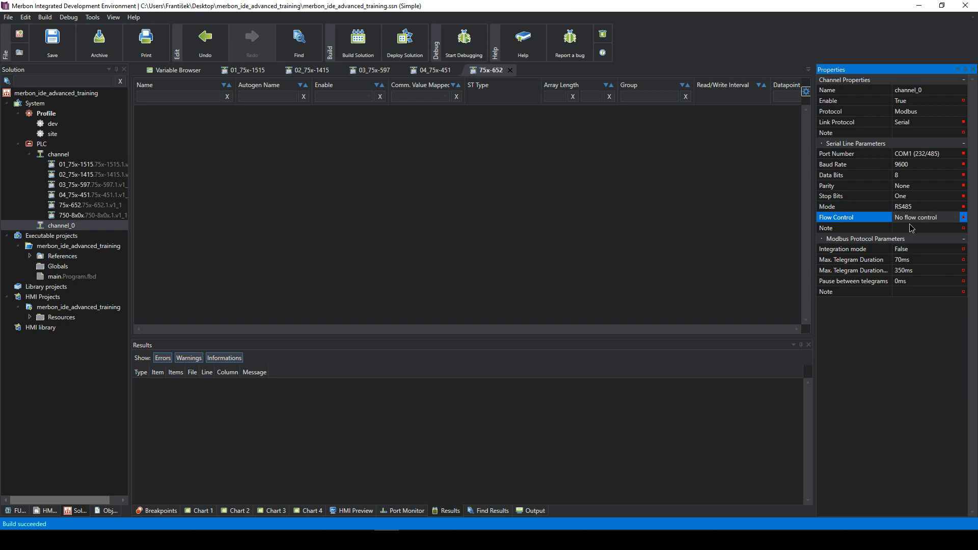
{"action": "left_click", "coordinate": [909, 225]}
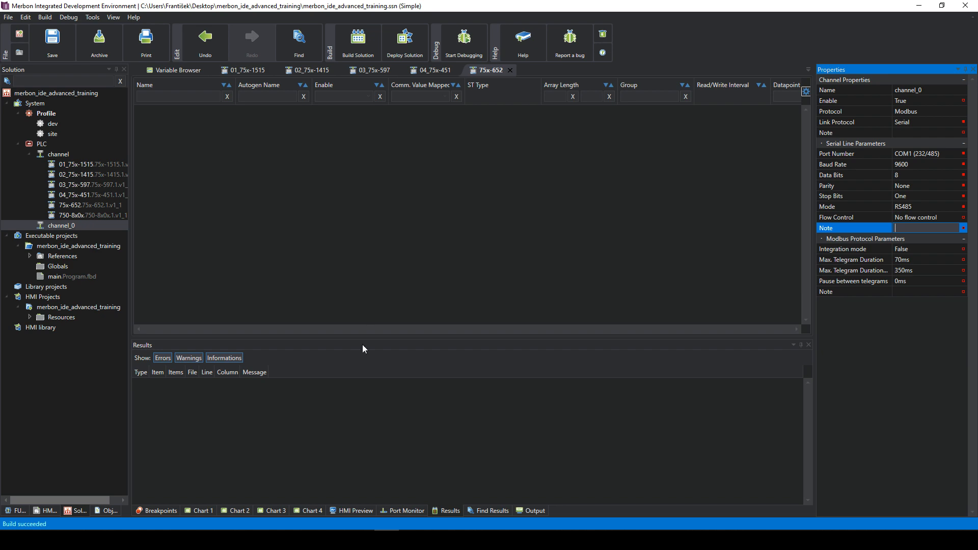
- Bring the domat_wCIOcom_EN.pdf datasheet in Chrome to the front
{"action": "left_click", "coordinate": [156, 494]}
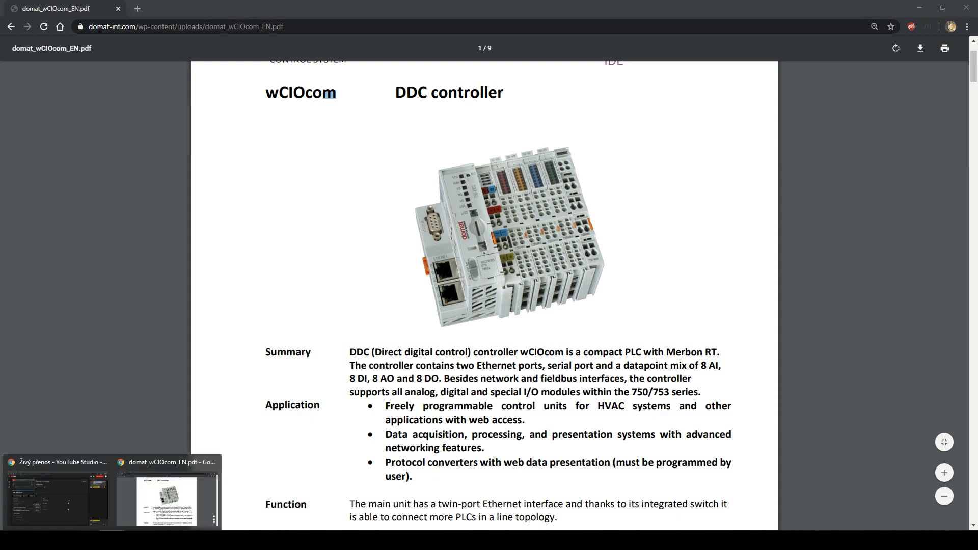
- Load domat-int.com in a new tab and switch the site to English
{"action": "left_click", "coordinate": [137, 9]}
{"action": "type", "text": "domat-int.com"}
{"action": "key", "text": "Return"}
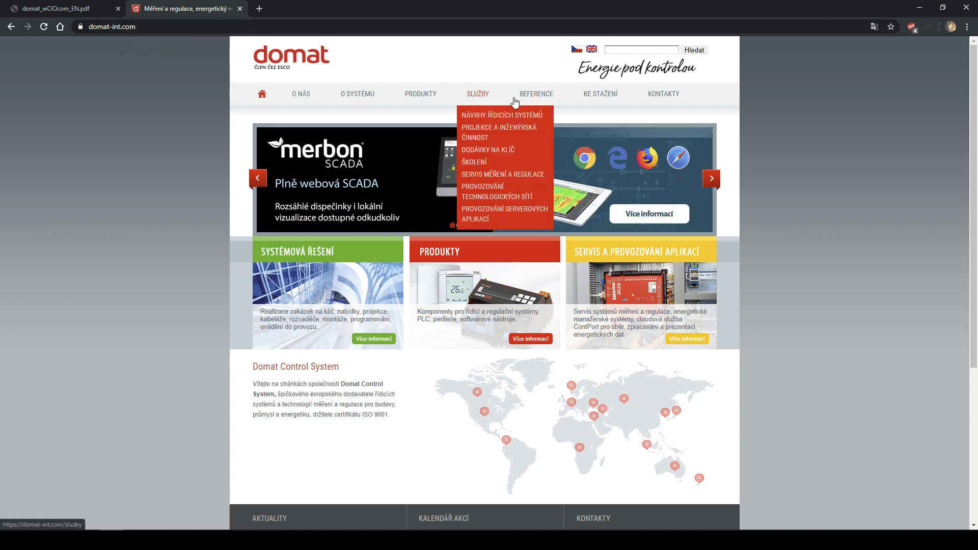
{"action": "mouse_move", "coordinate": [534, 106]}
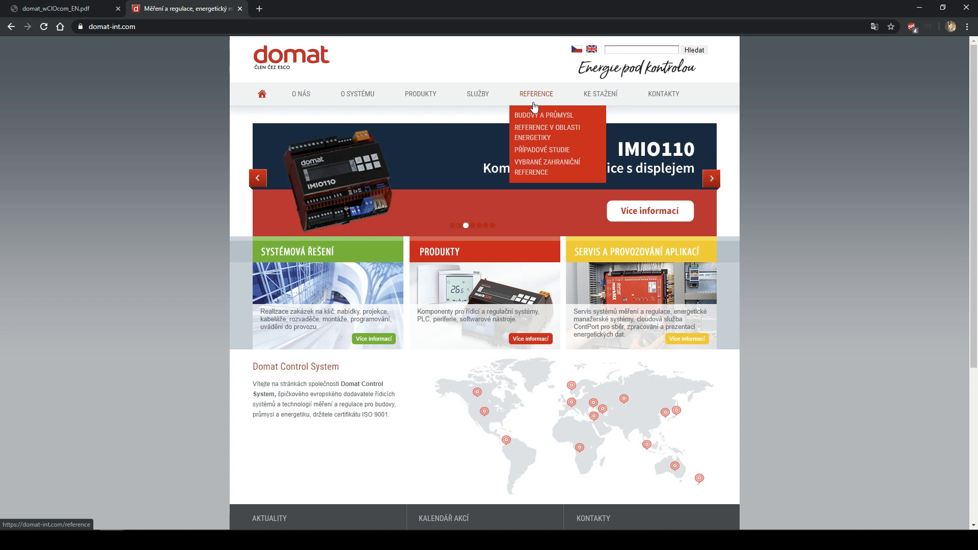
{"action": "mouse_move", "coordinate": [501, 103]}
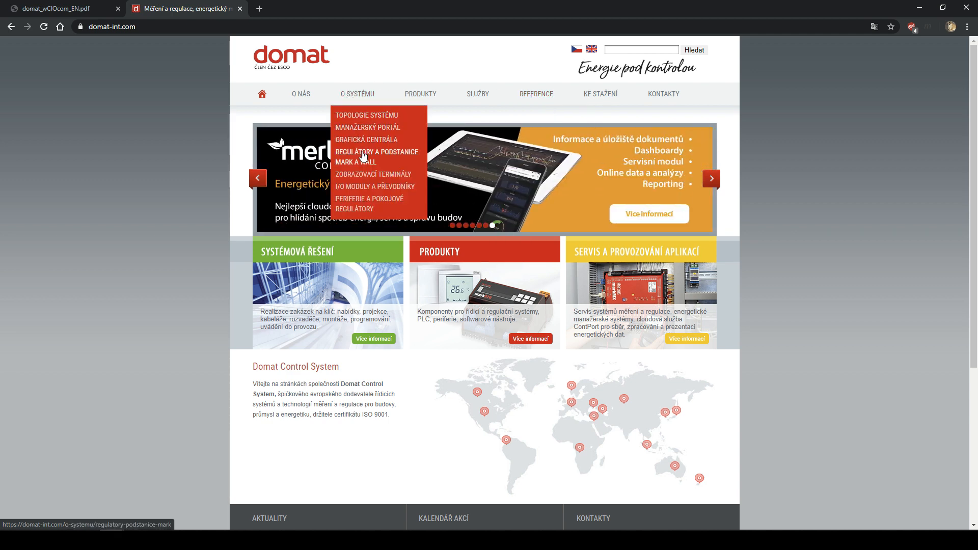
{"action": "left_click", "coordinate": [591, 50]}
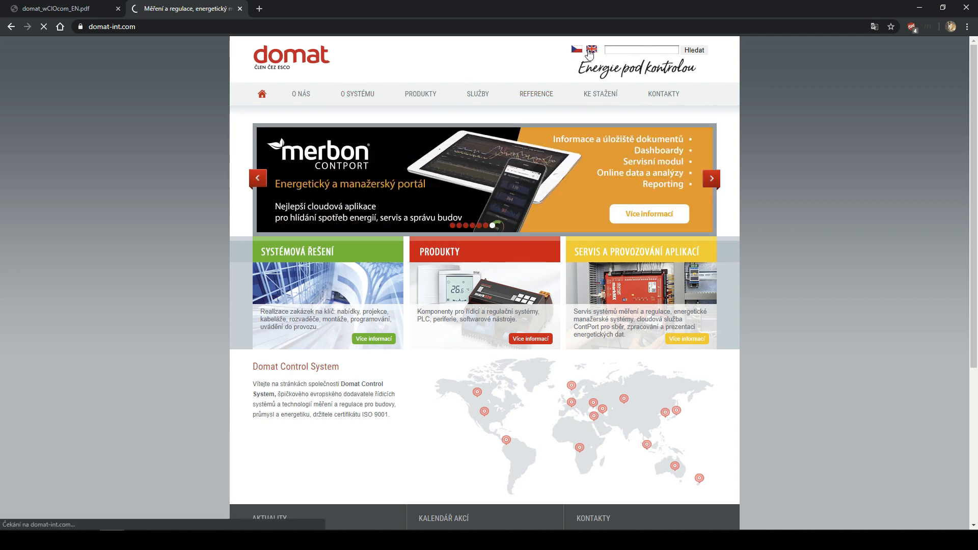
{"action": "mouse_move", "coordinate": [376, 98]}
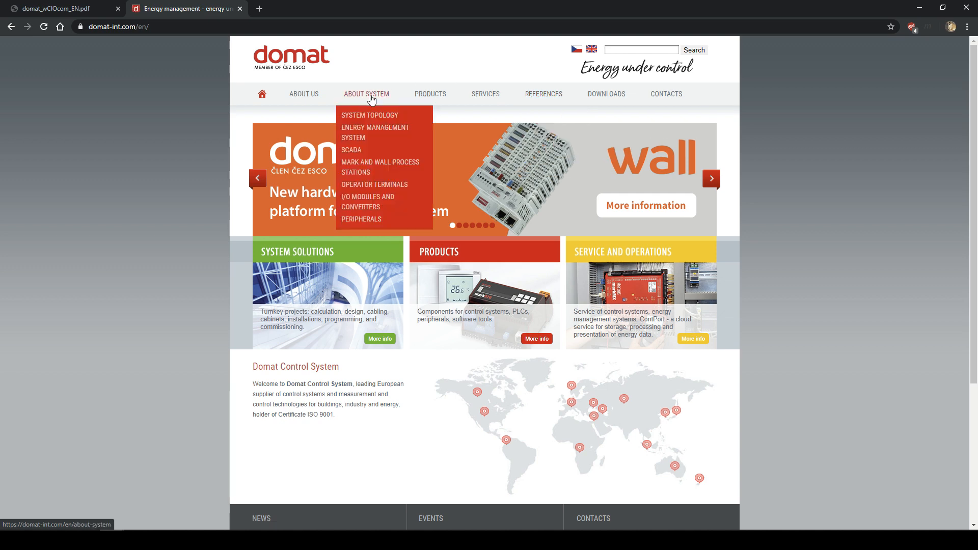
{"action": "left_click", "coordinate": [360, 177]}
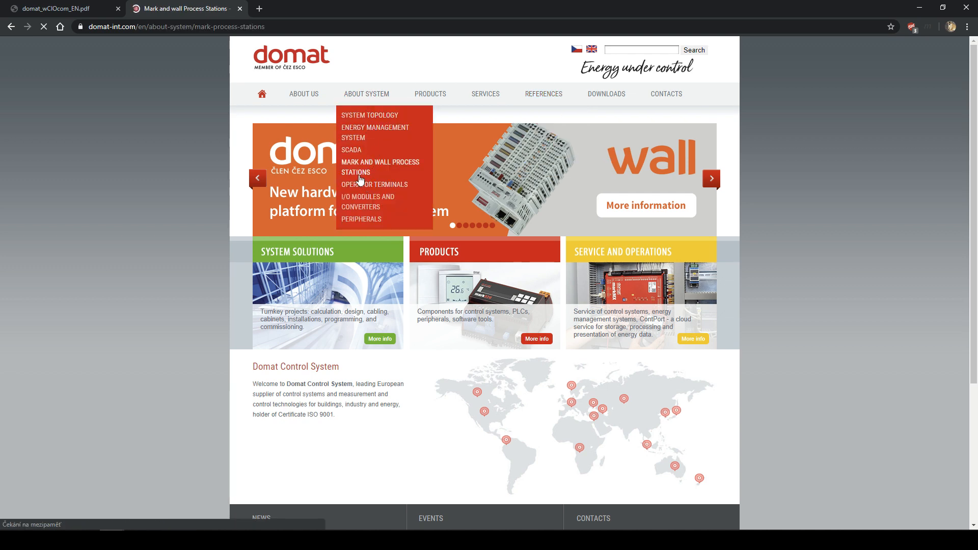
{"action": "scroll", "coordinate": [529, 186], "scroll_direction": "down", "scroll_amount": 2}
{"action": "scroll", "coordinate": [529, 186], "scroll_direction": "down", "scroll_amount": 10}
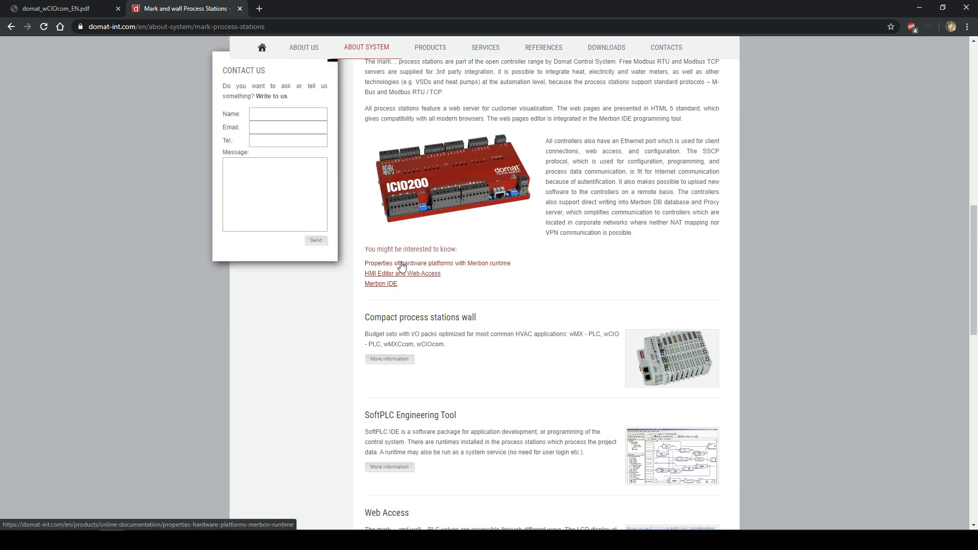
{"action": "left_click", "coordinate": [452, 266]}
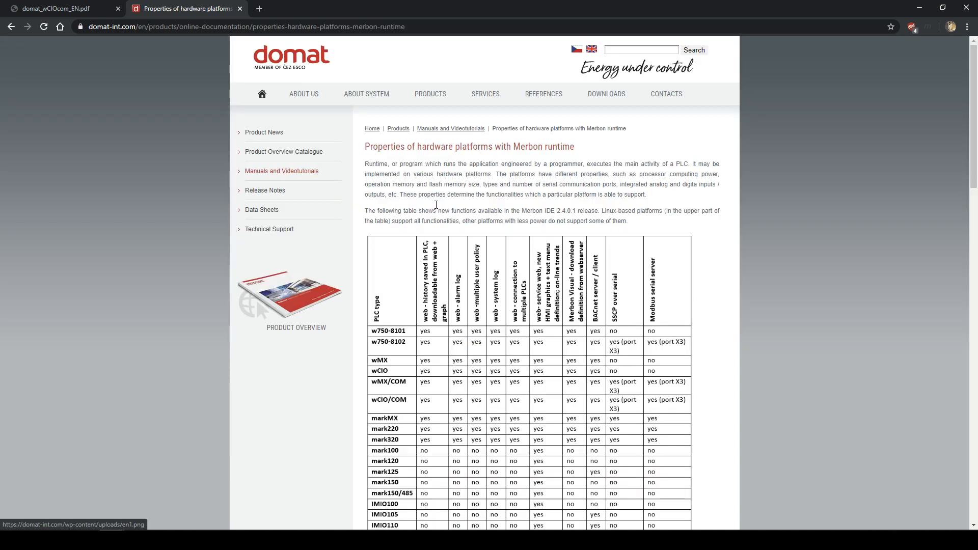
{"action": "scroll", "coordinate": [493, 277], "scroll_direction": "down", "scroll_amount": 1}
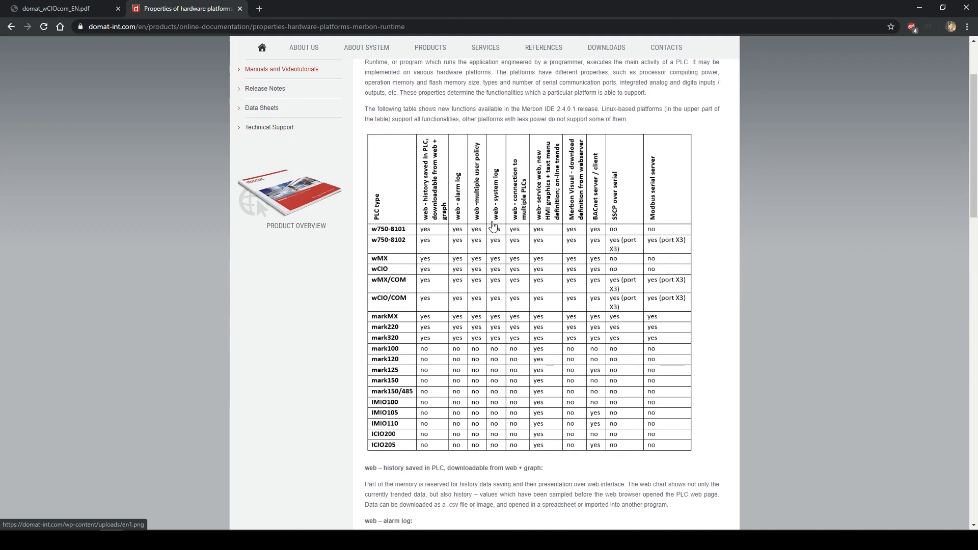
{"action": "mouse_move", "coordinate": [418, 238]}
{"action": "left_mouse_down"}
{"action": "mouse_move", "coordinate": [441, 239]}
{"action": "mouse_move", "coordinate": [413, 238]}
{"action": "left_mouse_up"}
{"action": "scroll", "coordinate": [462, 319], "scroll_direction": "down", "scroll_amount": 1}
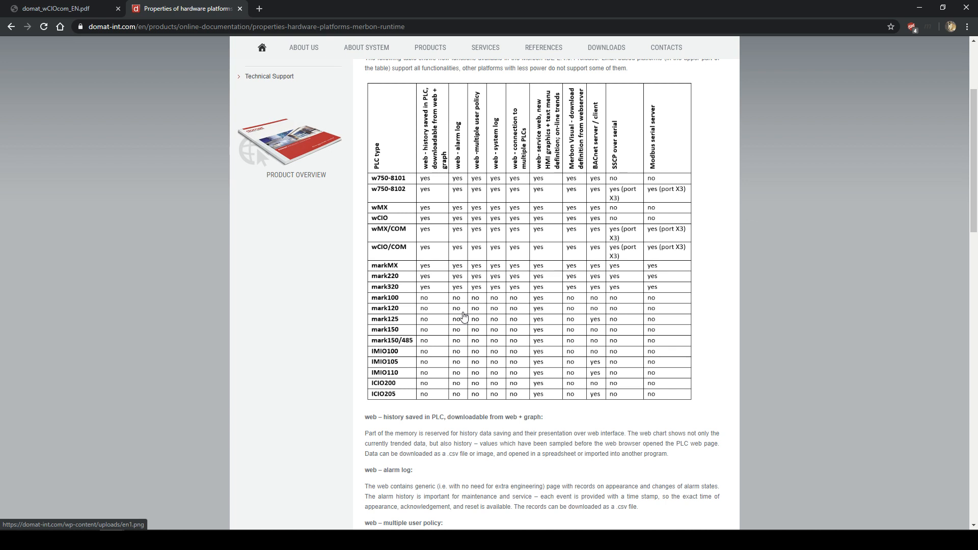
{"action": "scroll", "coordinate": [463, 316], "scroll_direction": "down", "scroll_amount": 1}
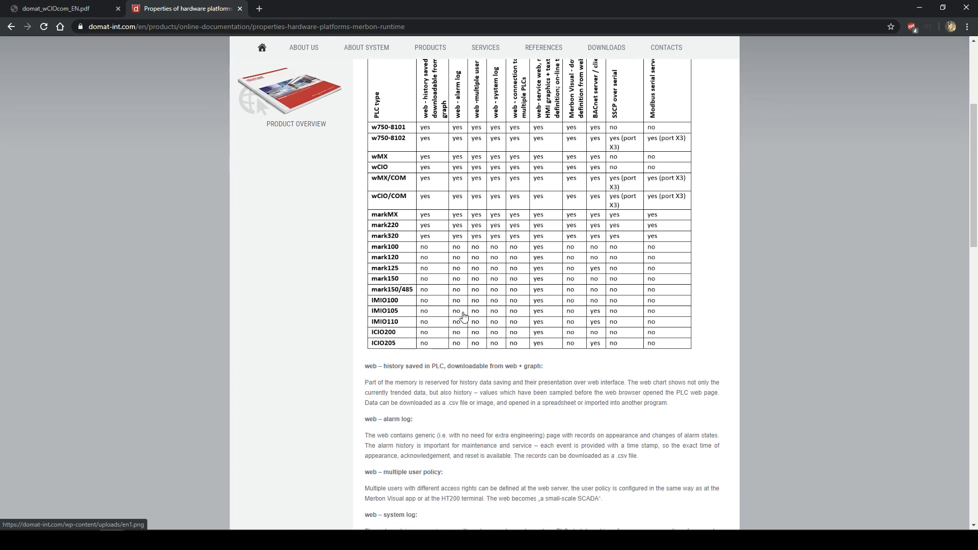
{"action": "scroll", "coordinate": [464, 315], "scroll_direction": "up", "scroll_amount": 2}
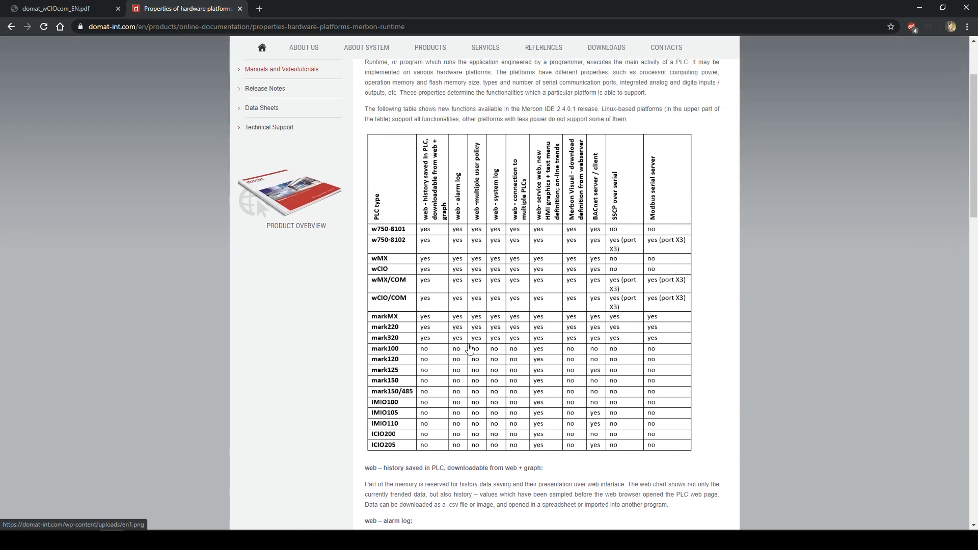
{"action": "scroll", "coordinate": [464, 317], "scroll_direction": "down", "scroll_amount": 2}
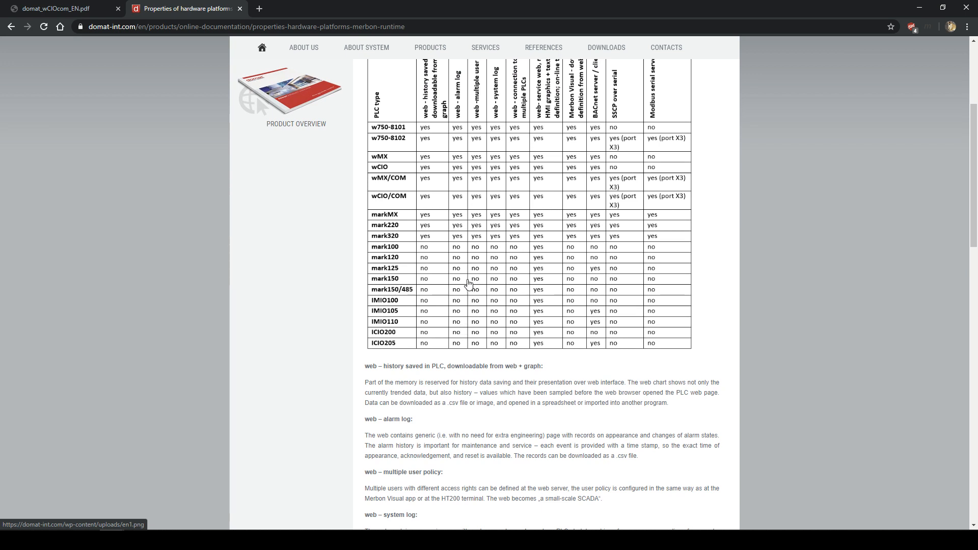
{"action": "scroll", "coordinate": [473, 275], "scroll_direction": "up", "scroll_amount": 1}
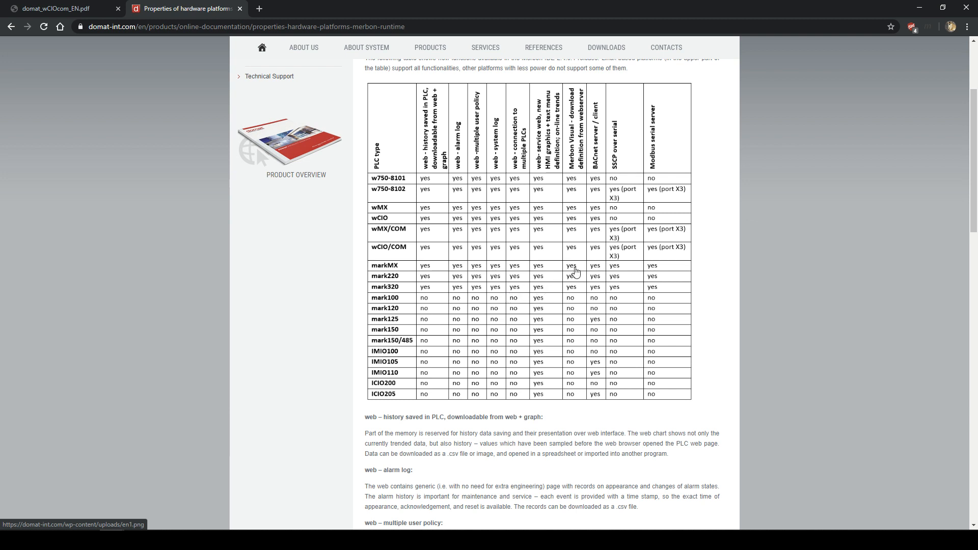
{"action": "scroll", "coordinate": [637, 265], "scroll_direction": "up", "scroll_amount": 2}
{"action": "scroll", "coordinate": [612, 278], "scroll_direction": "down", "scroll_amount": 3}
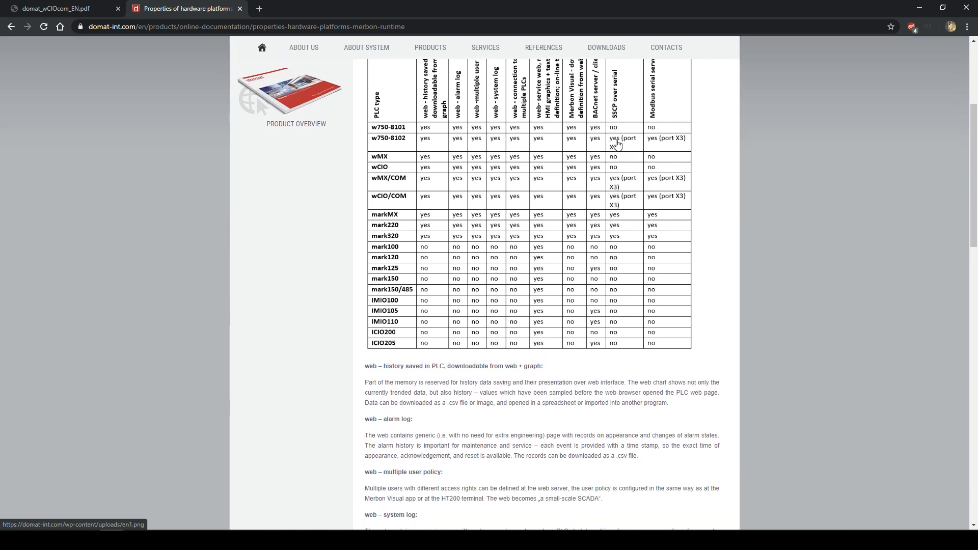
{"action": "scroll", "coordinate": [615, 152], "scroll_direction": "up", "scroll_amount": 1}
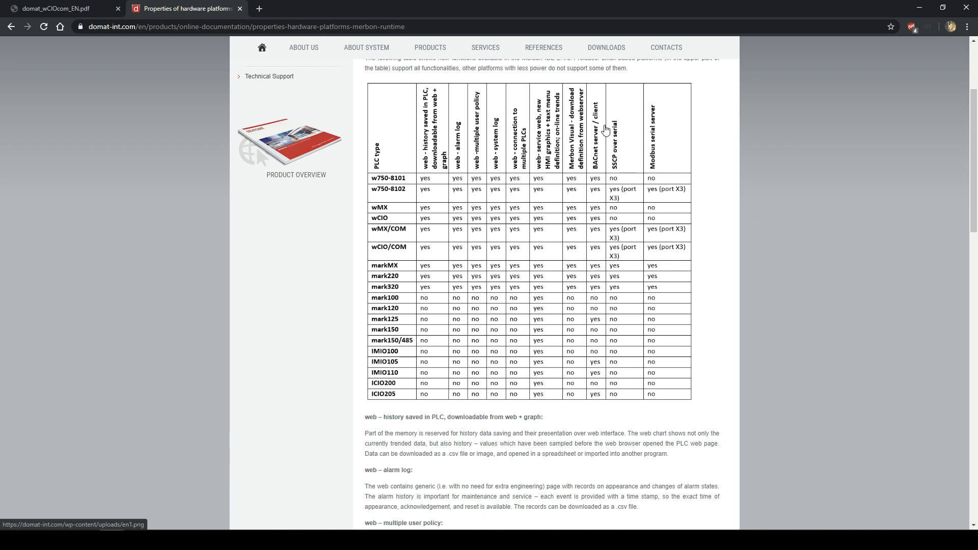
- Go to DOWNLOADS > SOFTWARE and open the Merbon IDE download page
{"action": "scroll", "coordinate": [642, 199], "scroll_direction": "up", "scroll_amount": 3}
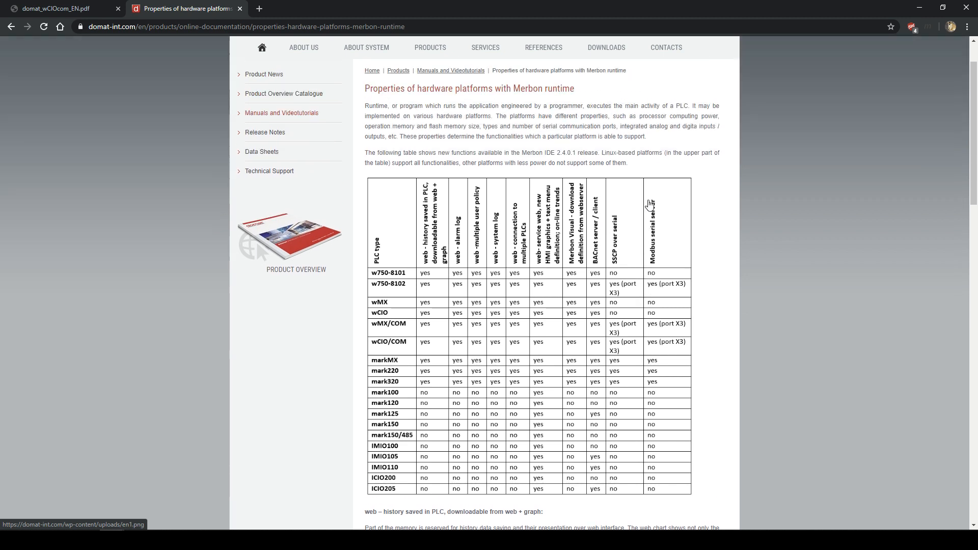
{"action": "scroll", "coordinate": [634, 210], "scroll_direction": "down", "scroll_amount": 2}
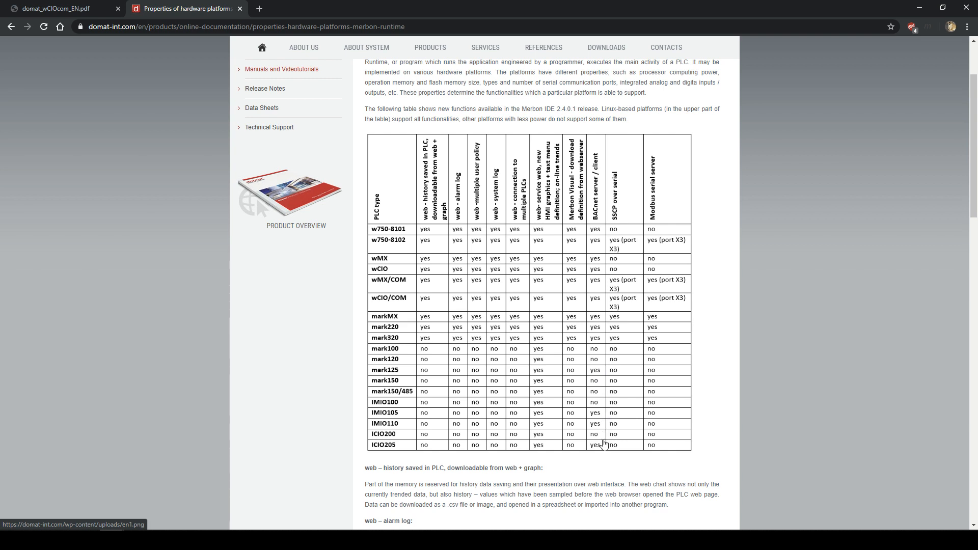
{"action": "scroll", "coordinate": [593, 327], "scroll_direction": "up", "scroll_amount": 2}
{"action": "mouse_move", "coordinate": [606, 95]}
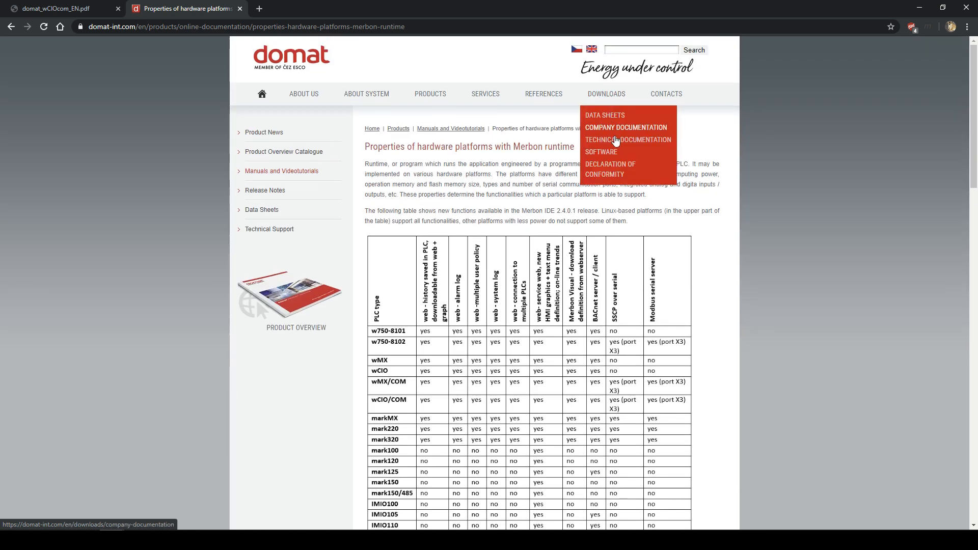
{"action": "left_click", "coordinate": [606, 158]}
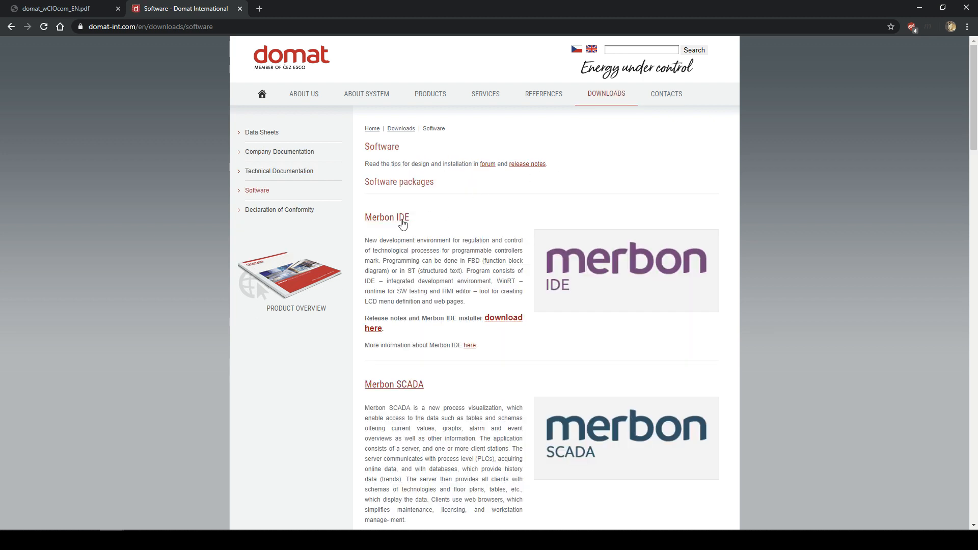
{"action": "left_click", "coordinate": [403, 224]}
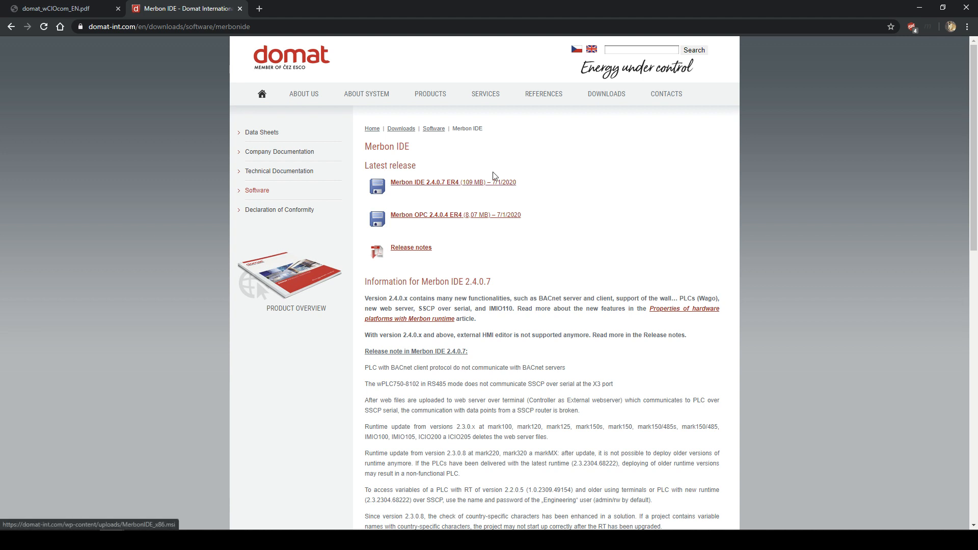
- Highlight the 2.4.0.7 release link, then return to the Merbon IDE project
{"action": "left_click_drag", "start_coordinate": [522, 182], "coordinate": [549, 186]}
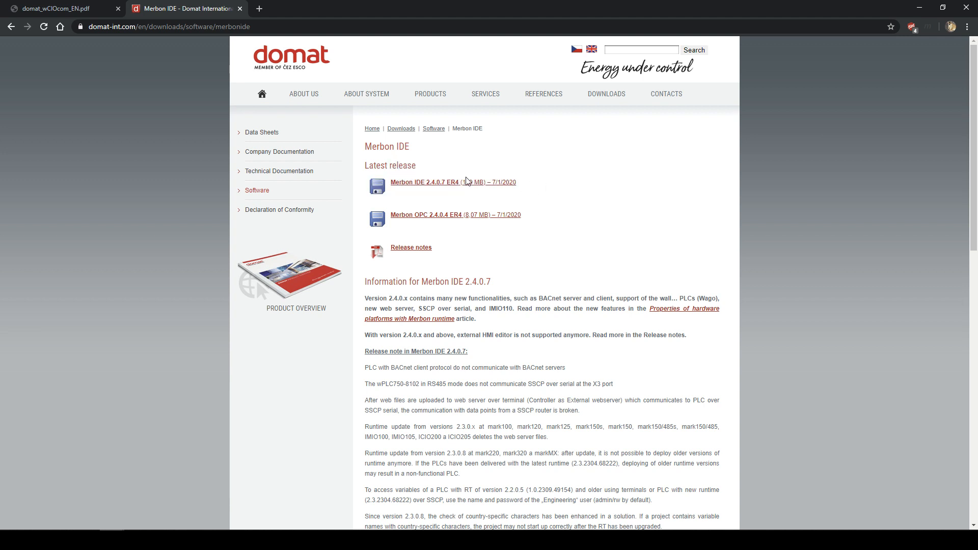
{"action": "left_click_drag", "start_coordinate": [544, 188], "coordinate": [564, 197]}
{"action": "left_click", "coordinate": [564, 195]}
{"action": "left_click", "coordinate": [386, 540]}
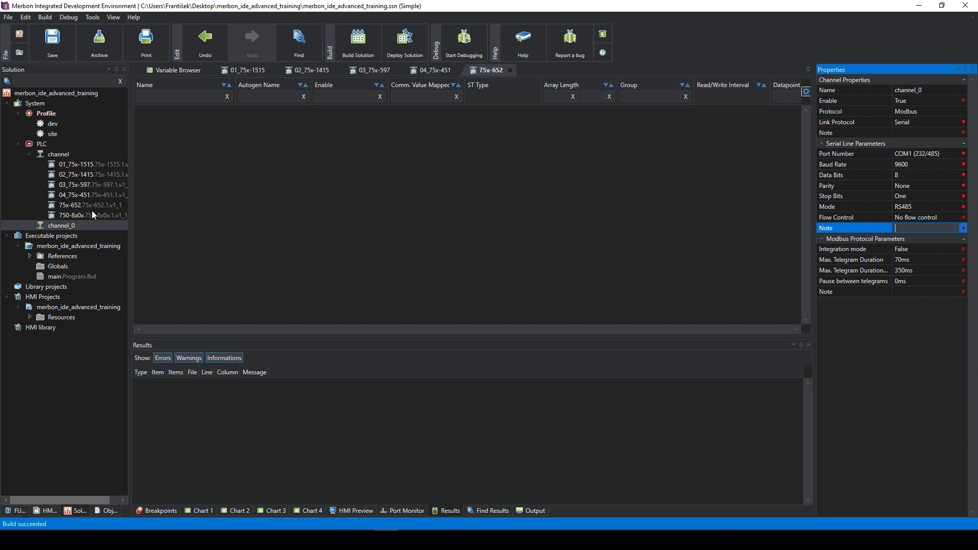
- Delete channel_0 from the Solution tree and select the PLC node
{"action": "left_click", "coordinate": [76, 228]}
{"action": "key", "text": "Delete"}
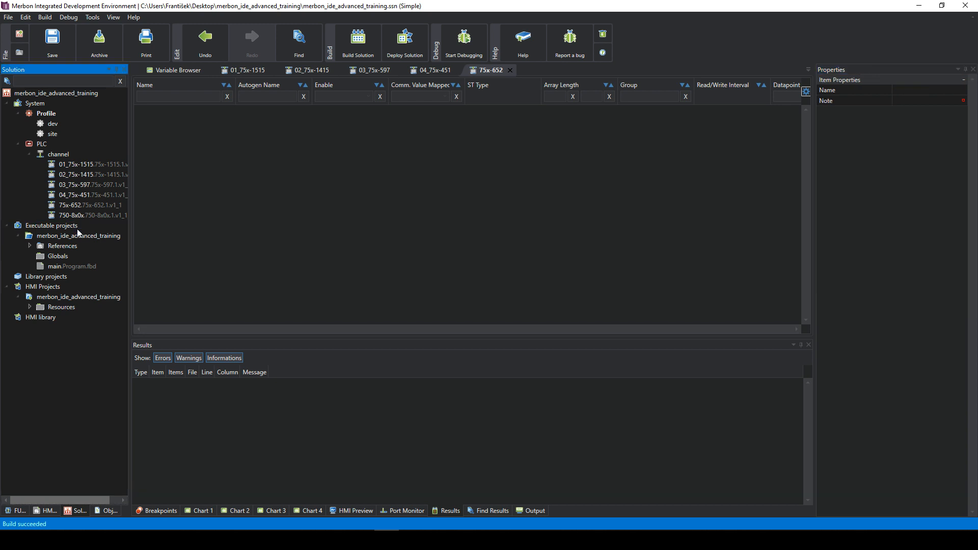
{"action": "left_click", "coordinate": [44, 144]}
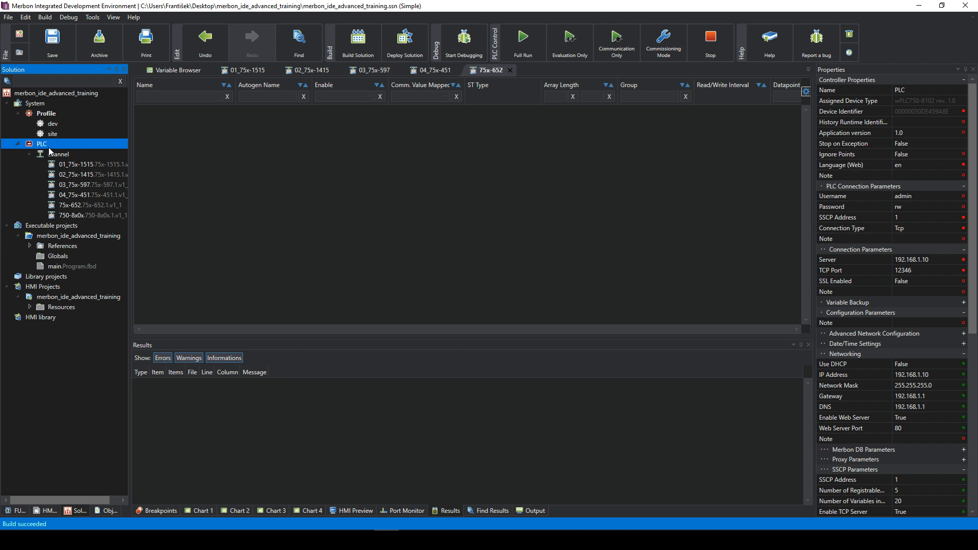
{"action": "right_click", "coordinate": [49, 148]}
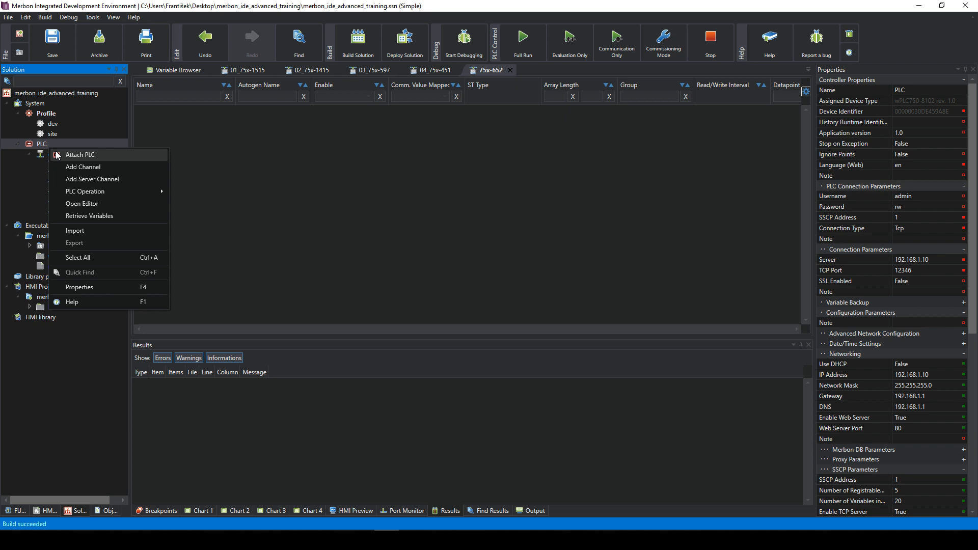
- Add a server channel under the PLC and name it BACnet
{"action": "left_click", "coordinate": [84, 178]}
{"action": "left_click", "coordinate": [67, 225]}
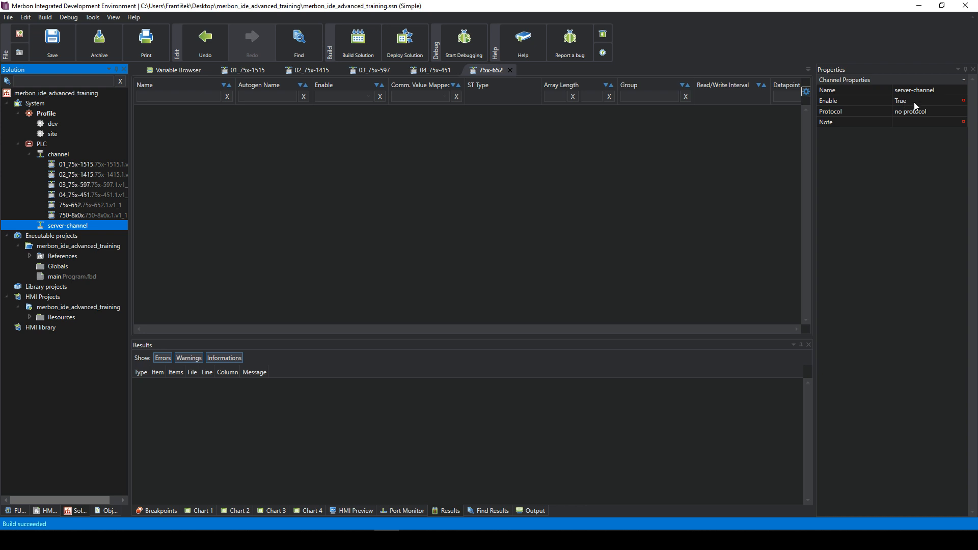
{"action": "left_click", "coordinate": [937, 93]}
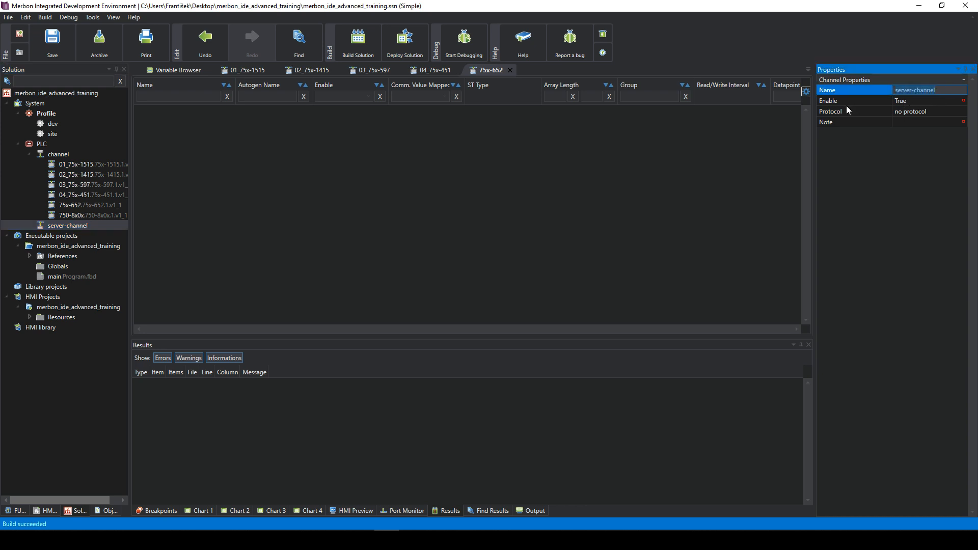
{"action": "type", "text": "BACnet"}
{"action": "left_click", "coordinate": [951, 90]}
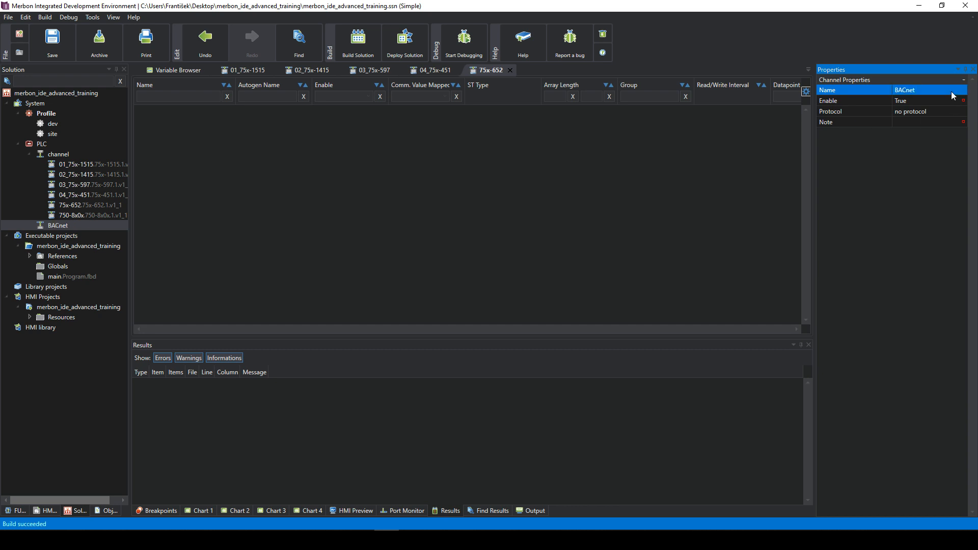
- Set the BACnet channel's protocol to BACnetServer and keep the Udp link protocol
{"action": "left_click", "coordinate": [918, 111]}
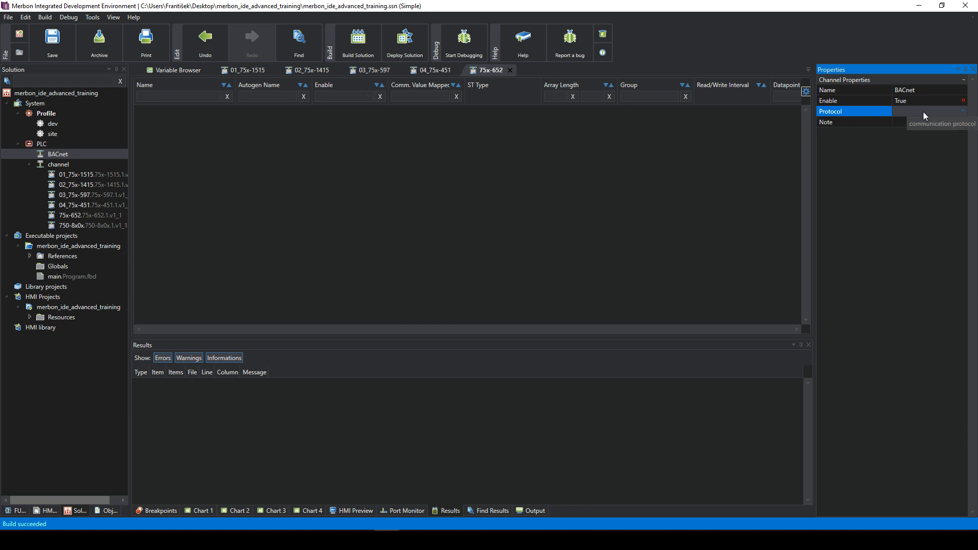
{"action": "left_click", "coordinate": [923, 112]}
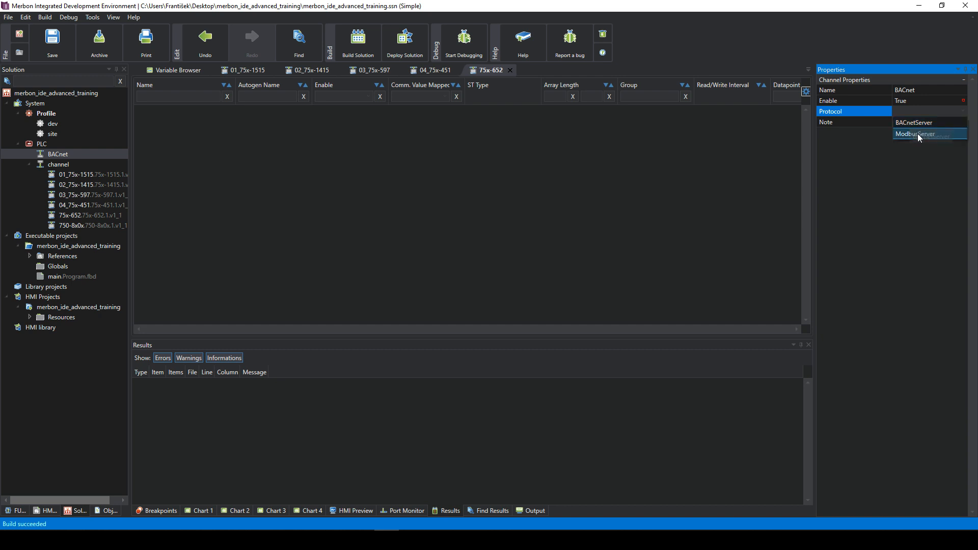
{"action": "left_click", "coordinate": [916, 128]}
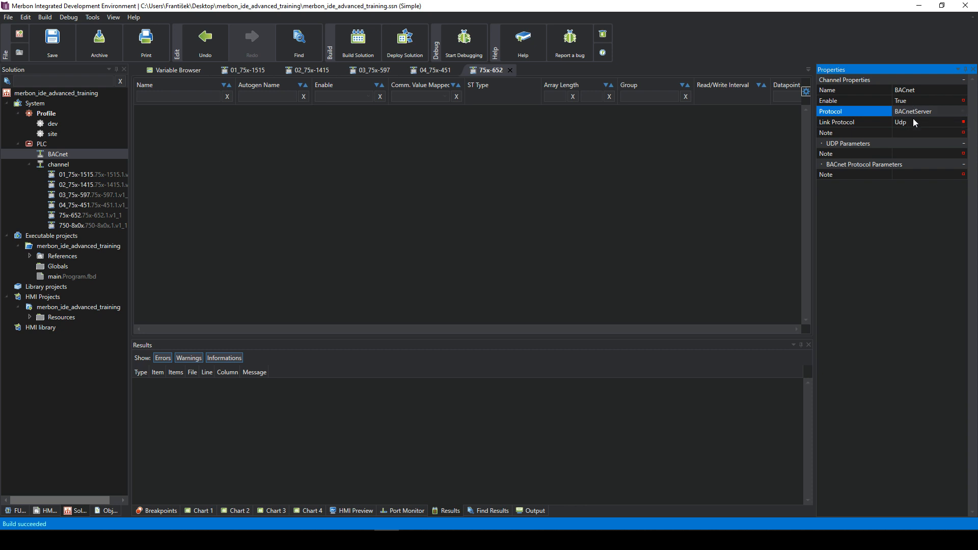
{"action": "left_click", "coordinate": [903, 123]}
{"action": "left_click", "coordinate": [917, 129]}
{"action": "left_click", "coordinate": [902, 121]}
{"action": "left_click", "coordinate": [907, 124]}
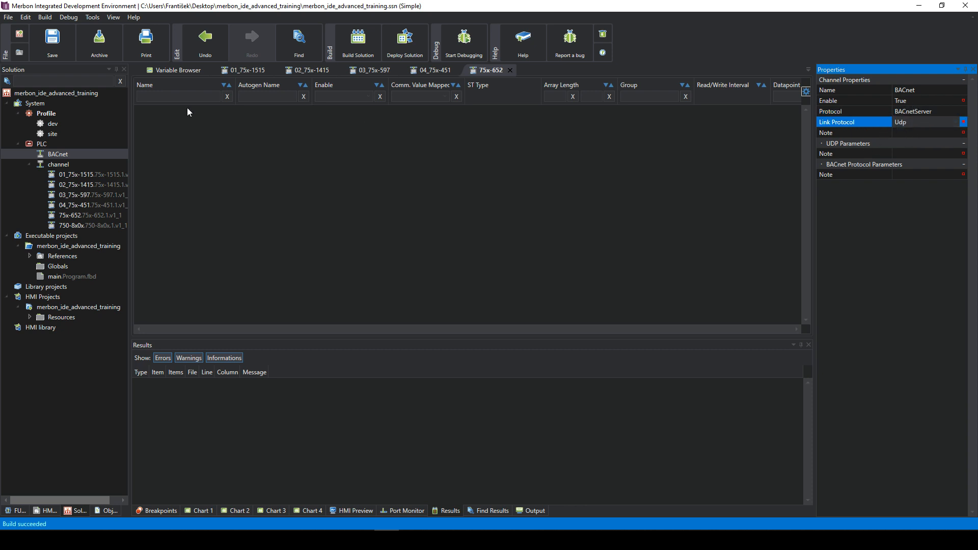
{"action": "left_click", "coordinate": [69, 154]}
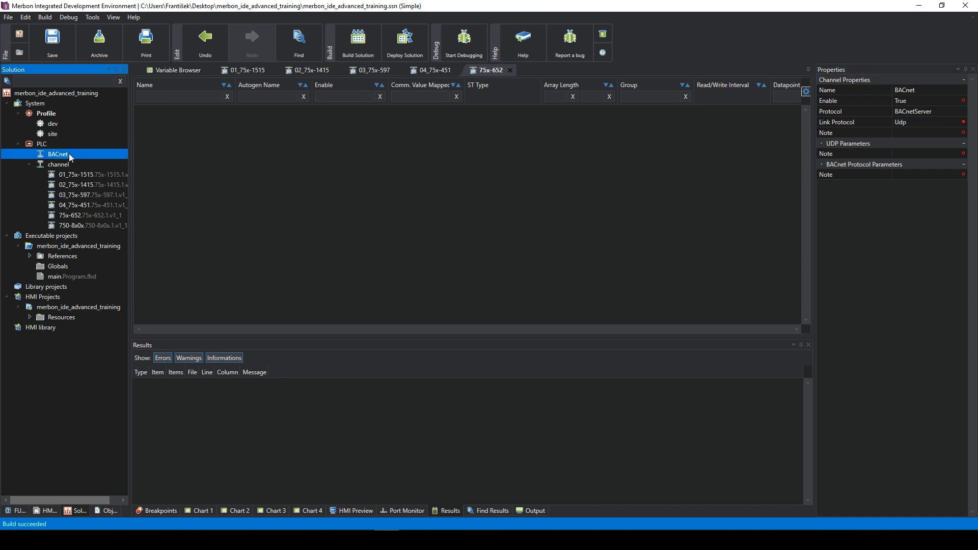
{"action": "right_click", "coordinate": [68, 154]}
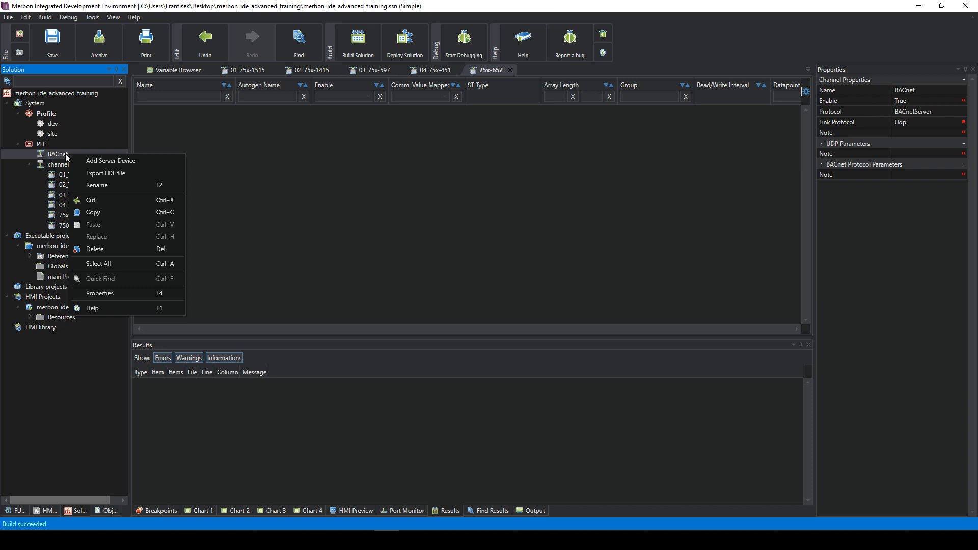
{"action": "left_click", "coordinate": [63, 154]}
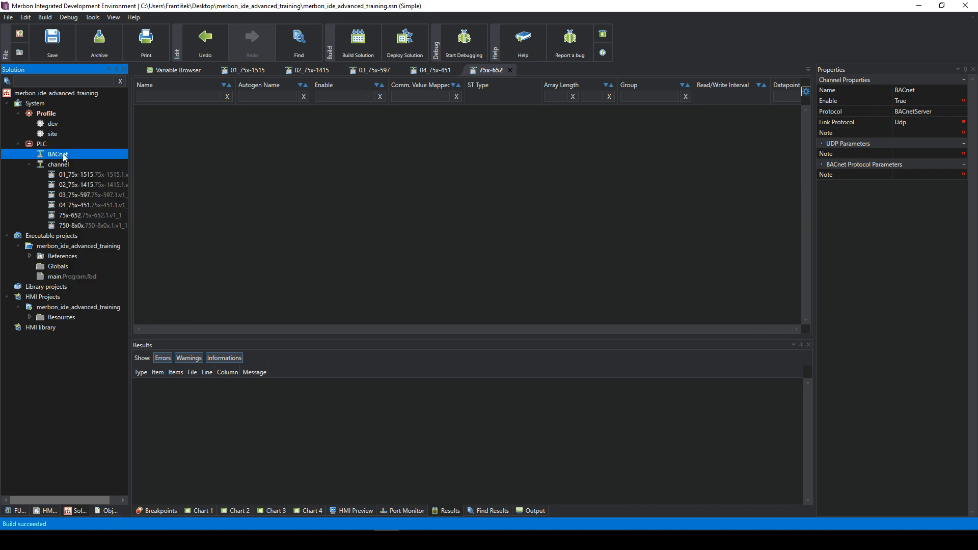
- In the main program, create a real global variable var1 as an input
{"action": "double_click", "coordinate": [57, 276]}
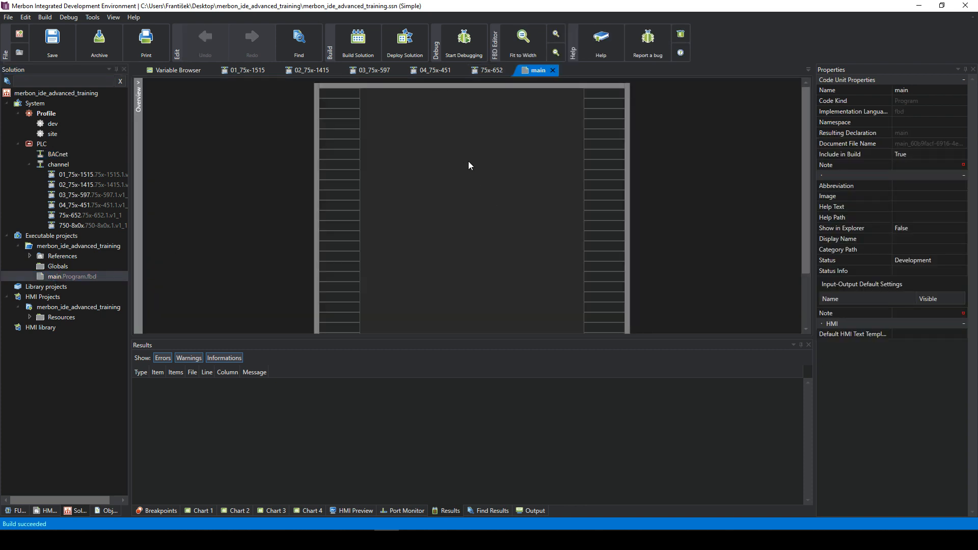
{"action": "left_click", "coordinate": [349, 134]}
{"action": "right_click", "coordinate": [348, 135]}
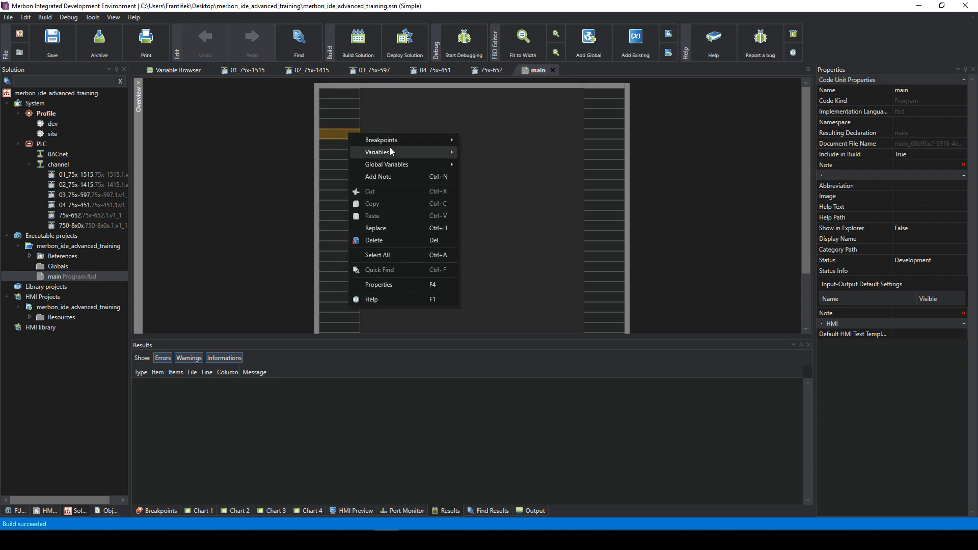
{"action": "mouse_move", "coordinate": [398, 157]}
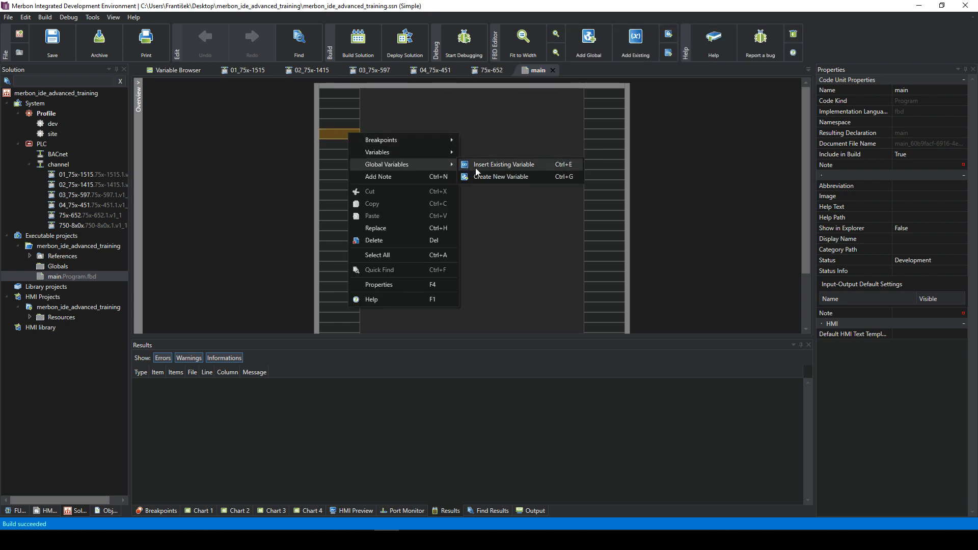
{"action": "left_click", "coordinate": [493, 177]}
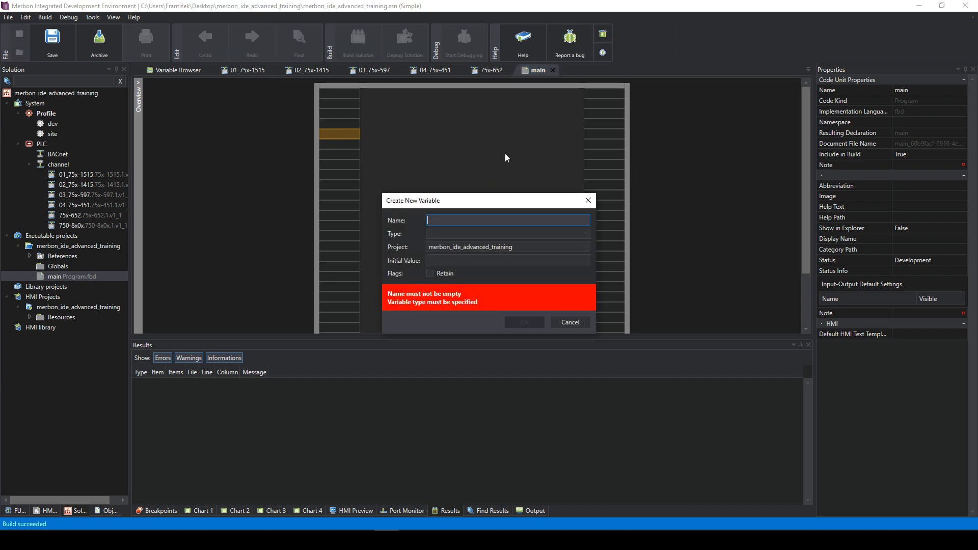
{"action": "type", "text": "var1"}
{"action": "left_click", "coordinate": [461, 235]}
{"action": "type", "text": "real"}
{"action": "key", "text": "Tab"}
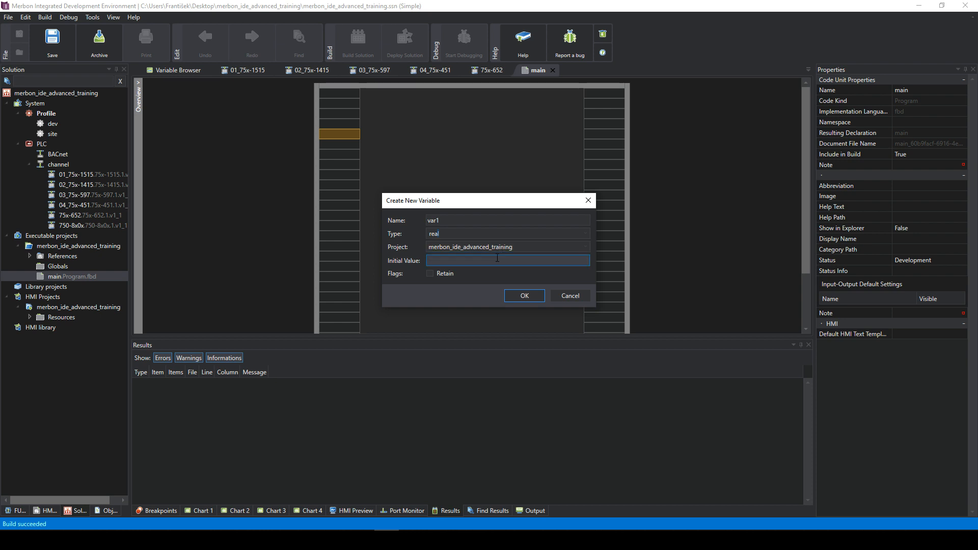
{"action": "left_click", "coordinate": [523, 295]}
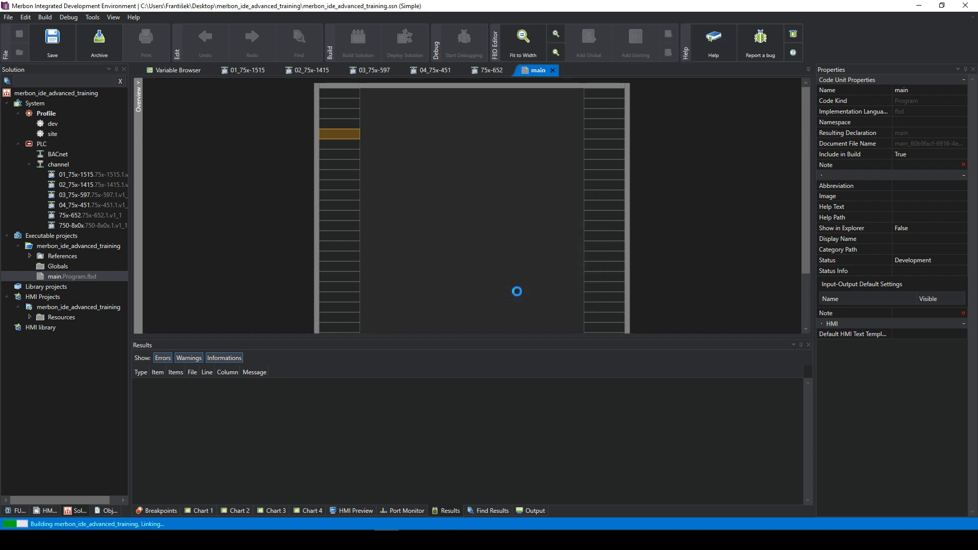
- Create a second input global variable named var2
{"action": "right_click", "coordinate": [334, 158]}
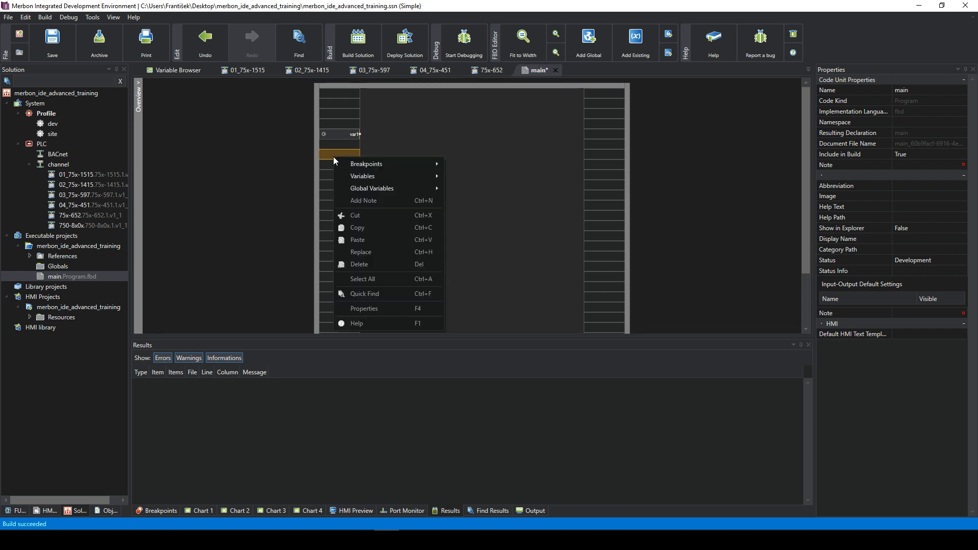
{"action": "mouse_move", "coordinate": [385, 186]}
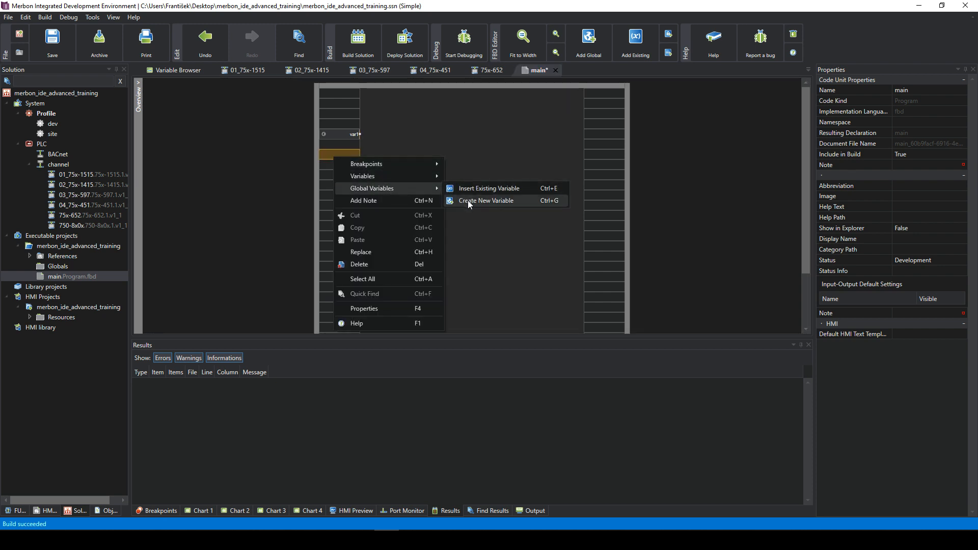
{"action": "left_click", "coordinate": [463, 200]}
{"action": "type", "text": "var2"}
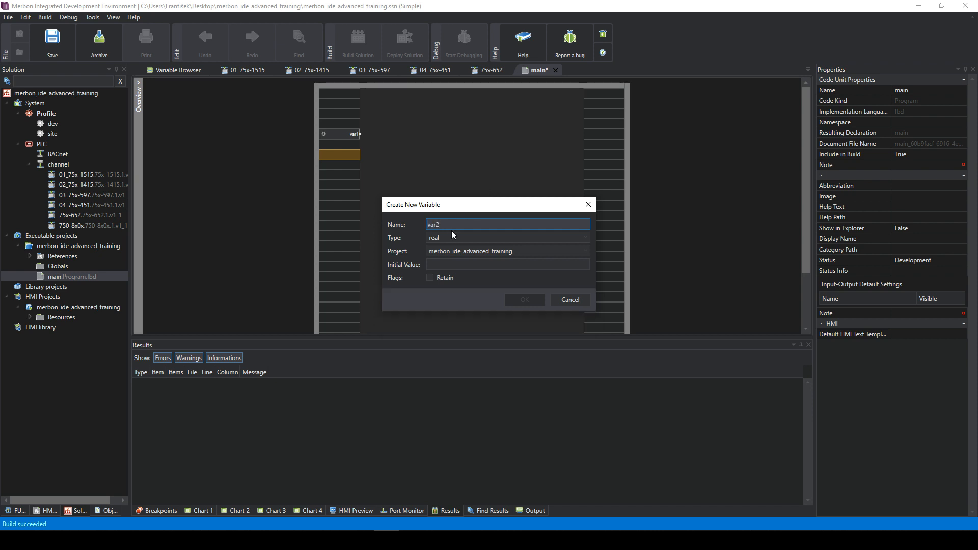
{"action": "left_click", "coordinate": [451, 264]}
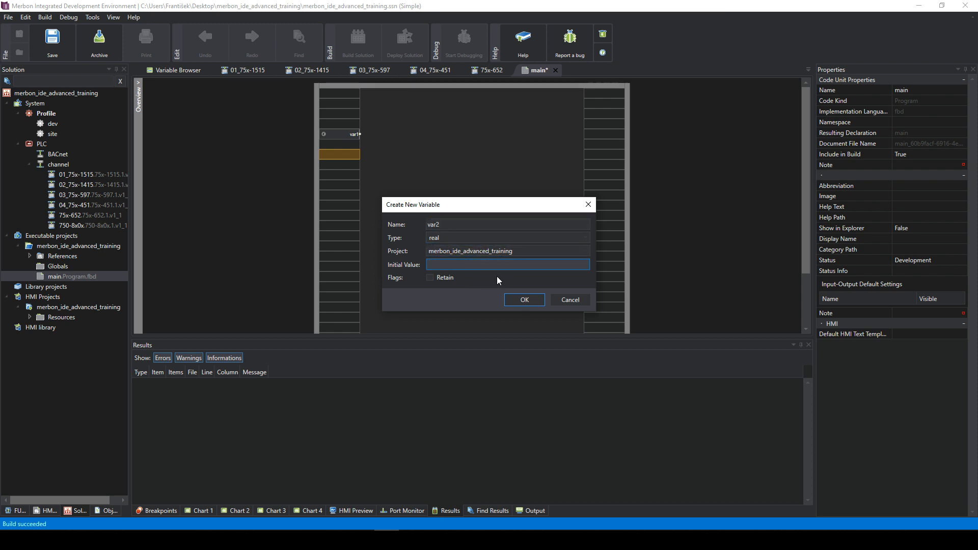
{"action": "left_click", "coordinate": [525, 300]}
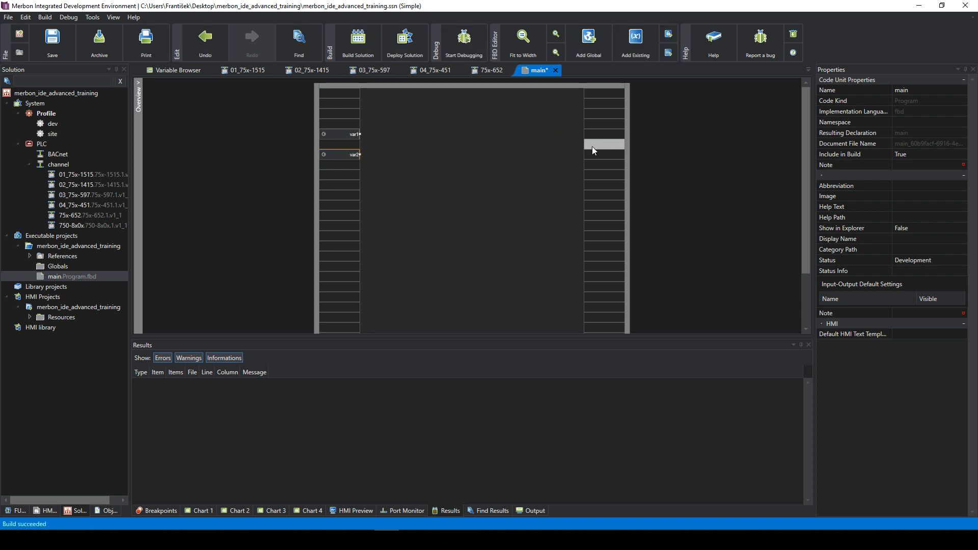
- Create an output global variable named var3
{"action": "right_click", "coordinate": [594, 132]}
{"action": "mouse_move", "coordinate": [662, 162]}
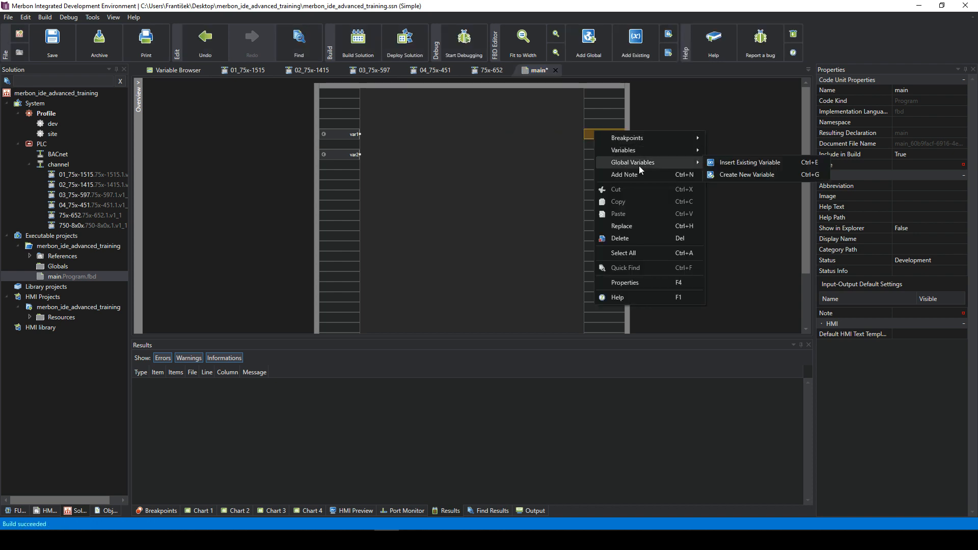
{"action": "left_click", "coordinate": [733, 175]}
{"action": "left_click", "coordinate": [481, 222]}
{"action": "key", "text": "BackSpace"}
{"action": "type", "text": "3"}
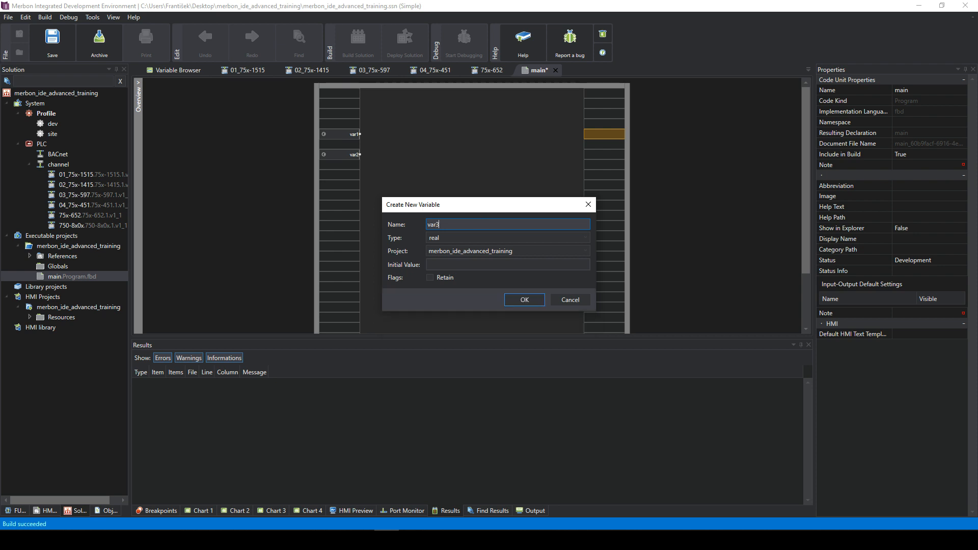
{"action": "left_click", "coordinate": [520, 300]}
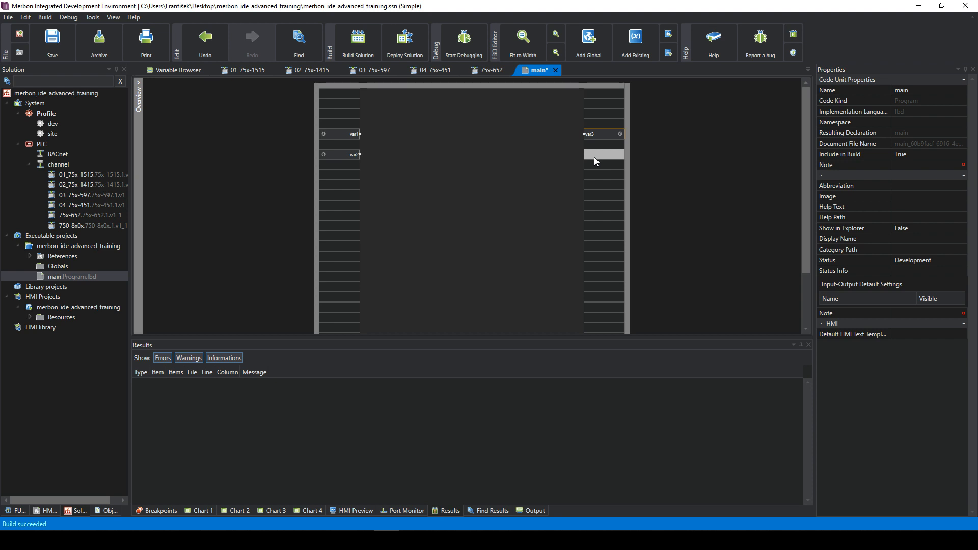
- Create a second output variable var4 and try linking var1 to var3
{"action": "right_click", "coordinate": [593, 155]}
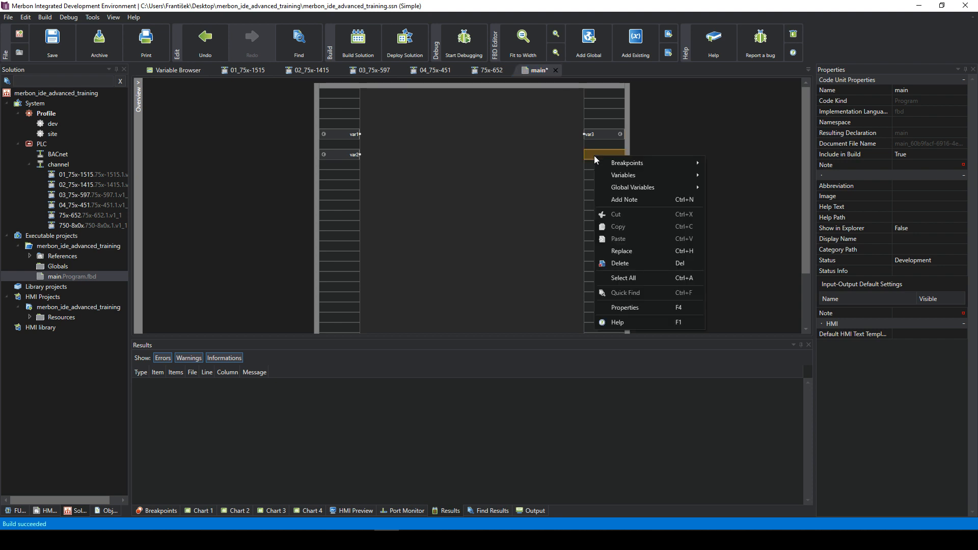
{"action": "mouse_move", "coordinate": [622, 187]}
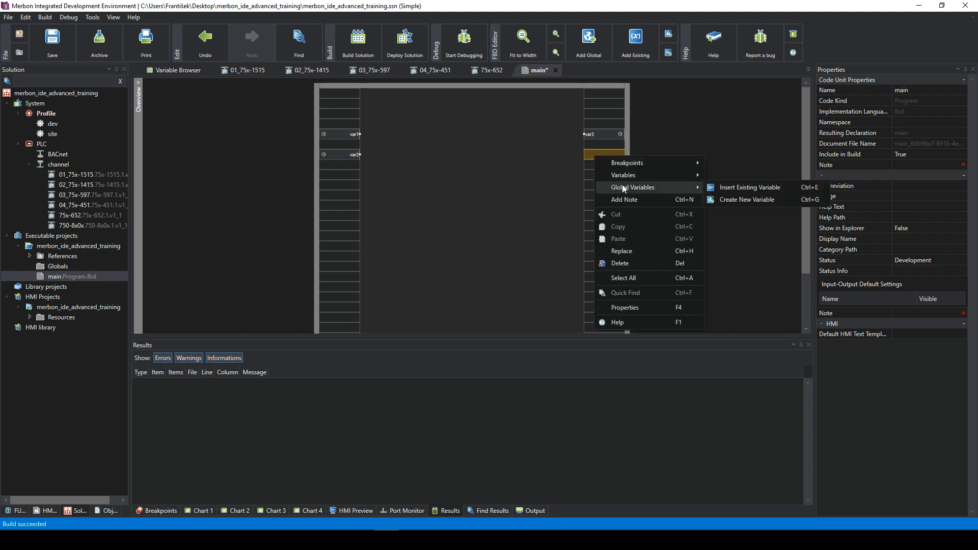
{"action": "left_click", "coordinate": [730, 200]}
{"action": "left_click", "coordinate": [463, 226]}
{"action": "key", "text": "BackSpace"}
{"action": "type", "text": "4"}
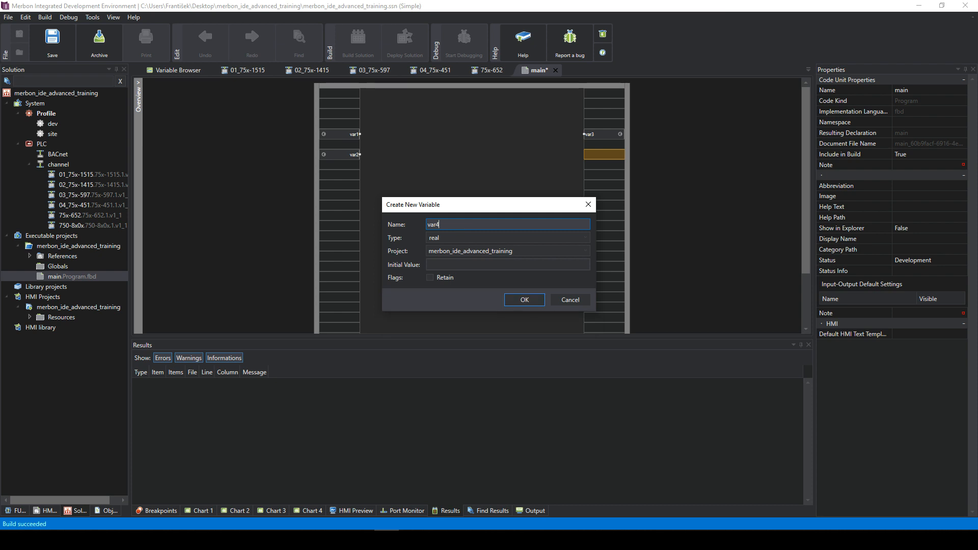
{"action": "left_click", "coordinate": [525, 300]}
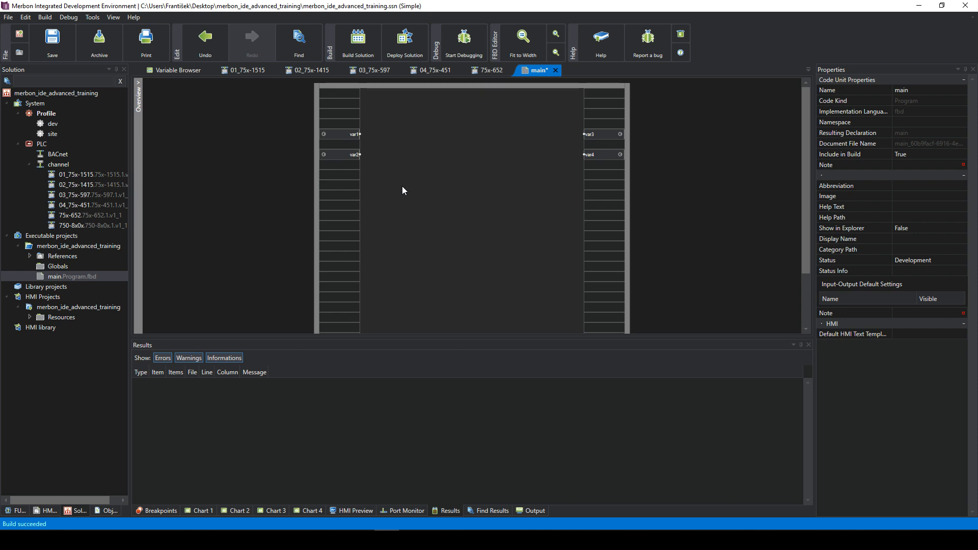
{"action": "left_click_drag", "start_coordinate": [360, 134], "coordinate": [577, 137]}
- Create a bool input variable bool1 below var2 with initial value False
{"action": "left_click", "coordinate": [345, 183]}
{"action": "right_click", "coordinate": [338, 174]}
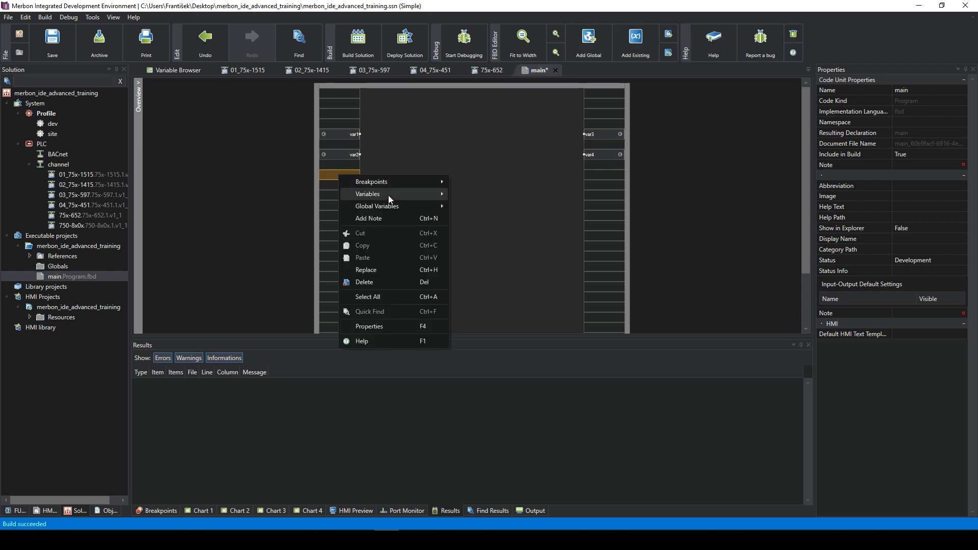
{"action": "mouse_move", "coordinate": [438, 194]}
{"action": "mouse_move", "coordinate": [413, 206]}
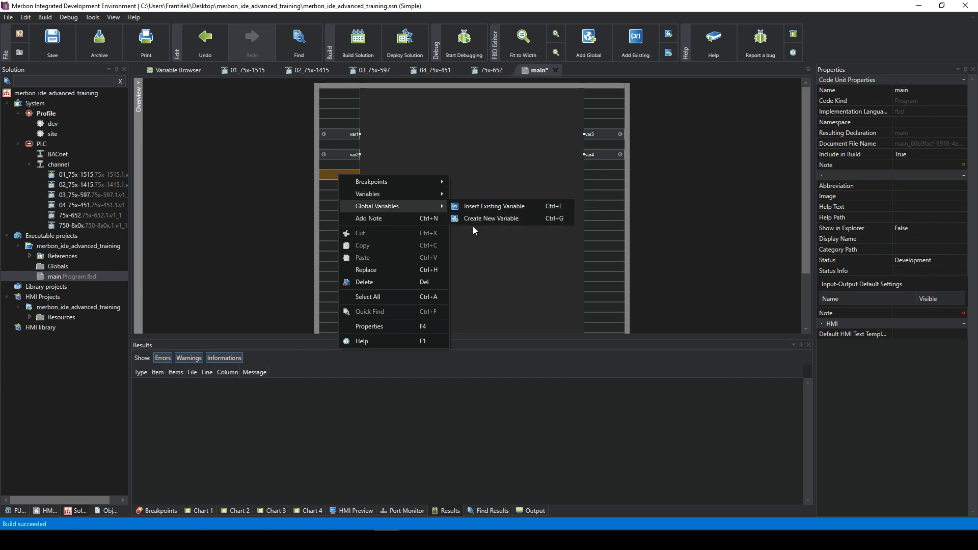
{"action": "left_click", "coordinate": [469, 223]}
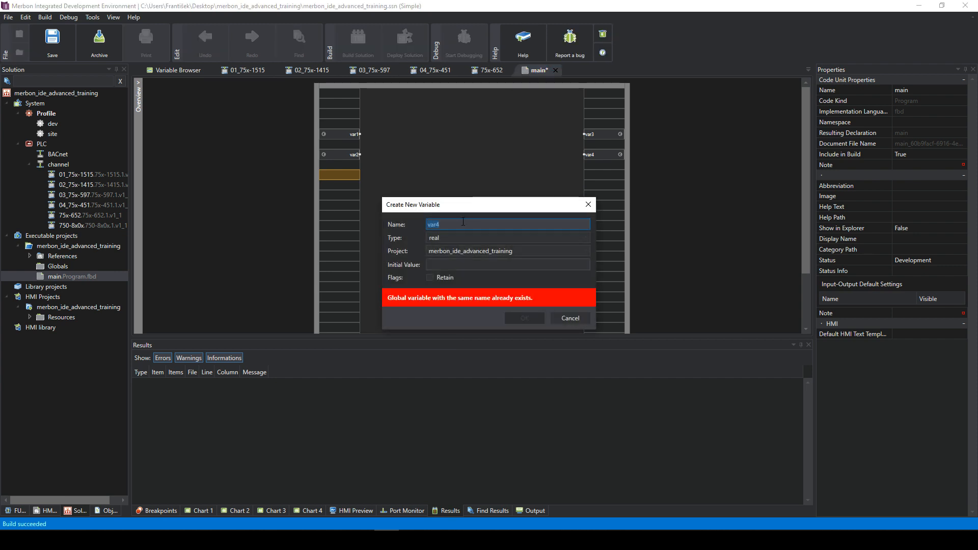
{"action": "type", "text": "bool"}
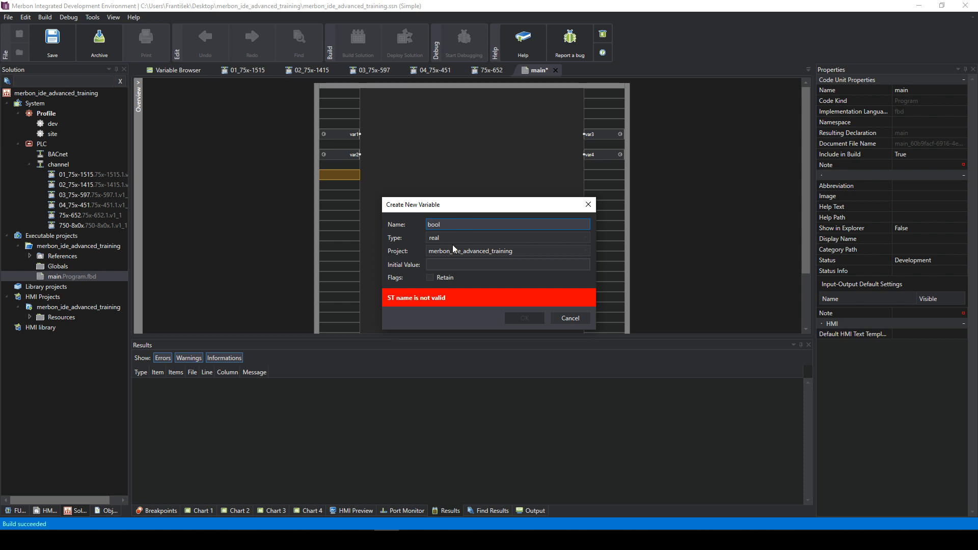
{"action": "key", "text": "Tab"}
{"action": "type", "text": "boo"}
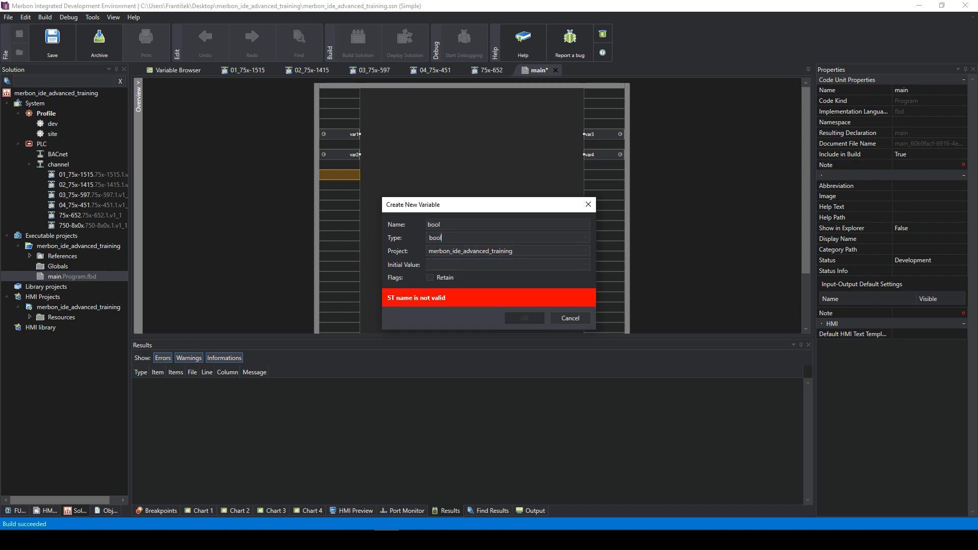
{"action": "left_click", "coordinate": [459, 225]}
{"action": "type", "text": "1"}
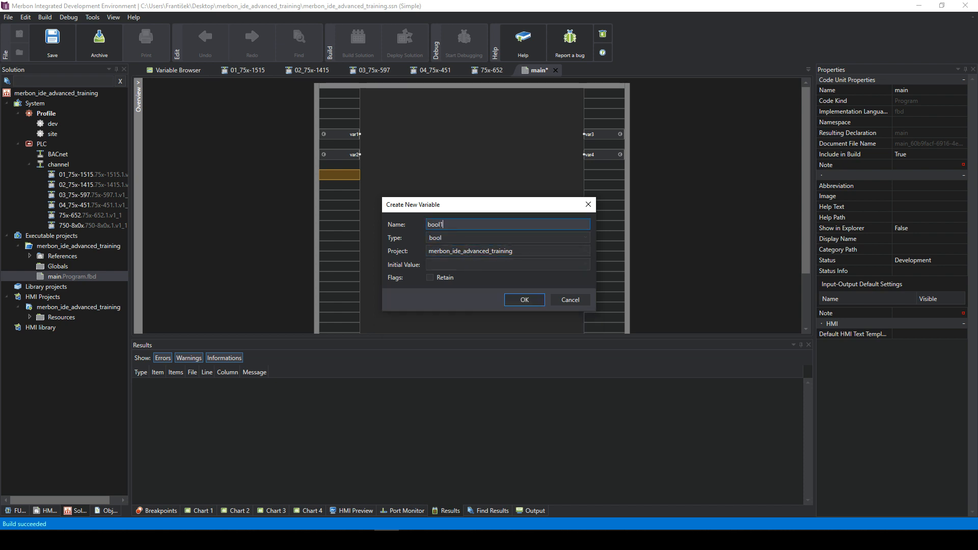
{"action": "left_click", "coordinate": [492, 267]}
{"action": "left_click", "coordinate": [476, 279]}
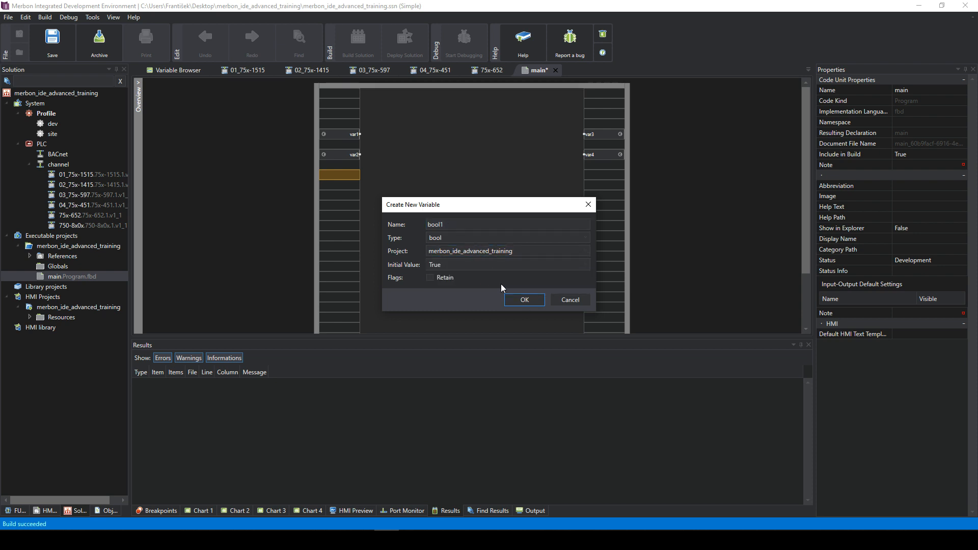
{"action": "left_click", "coordinate": [477, 265]}
{"action": "left_click", "coordinate": [474, 291]}
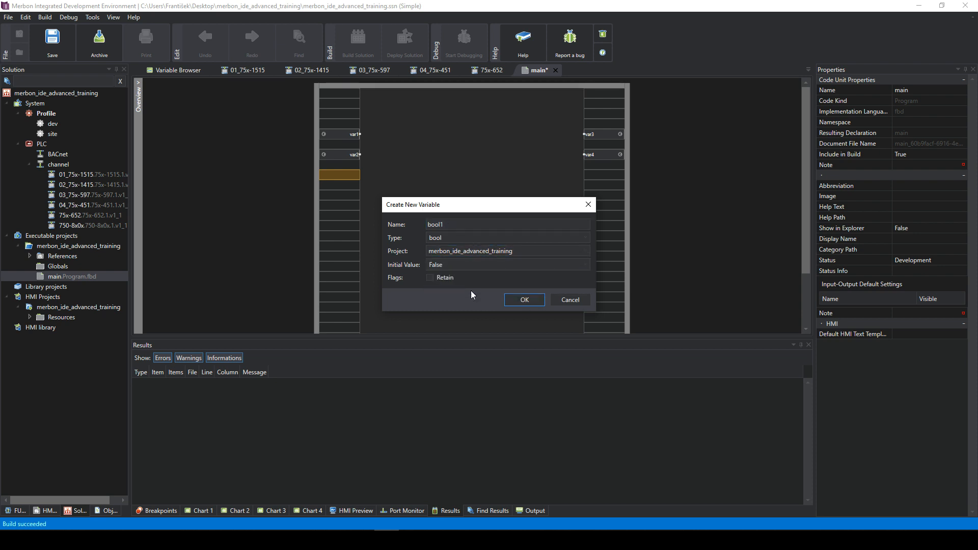
{"action": "left_click", "coordinate": [524, 300]}
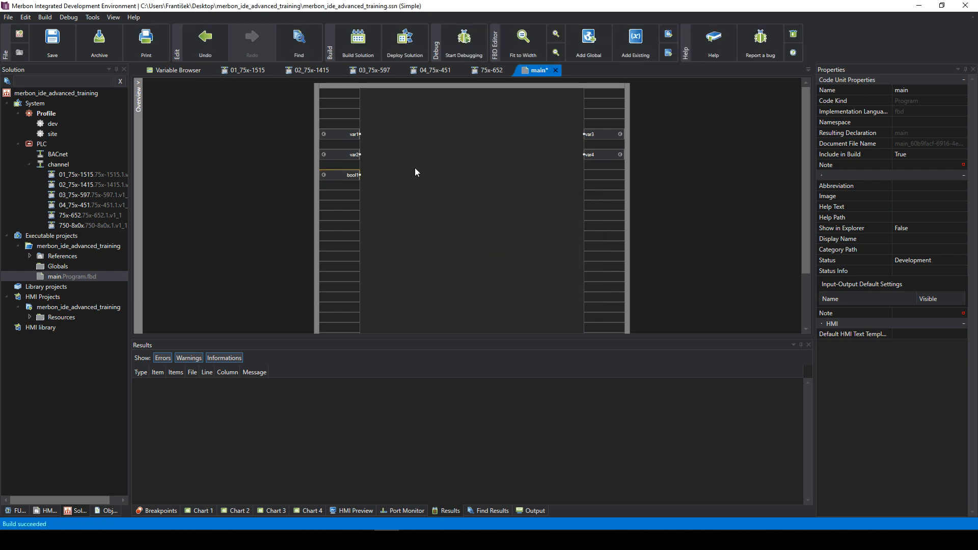
- Wire var1 to var3 and var2 to var4
{"action": "left_click_drag", "start_coordinate": [359, 135], "coordinate": [591, 136]}
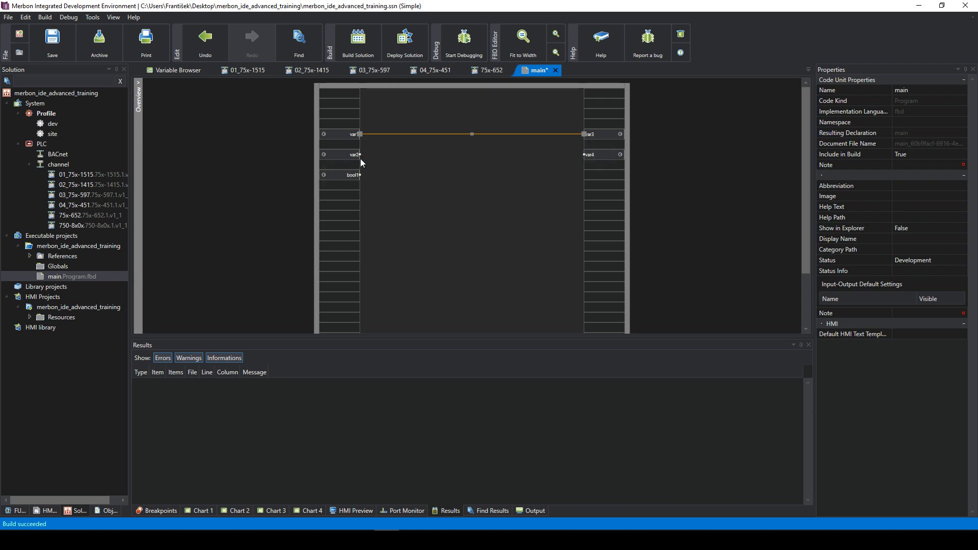
{"action": "left_click_drag", "start_coordinate": [361, 154], "coordinate": [586, 155]}
{"action": "left_click", "coordinate": [460, 197]}
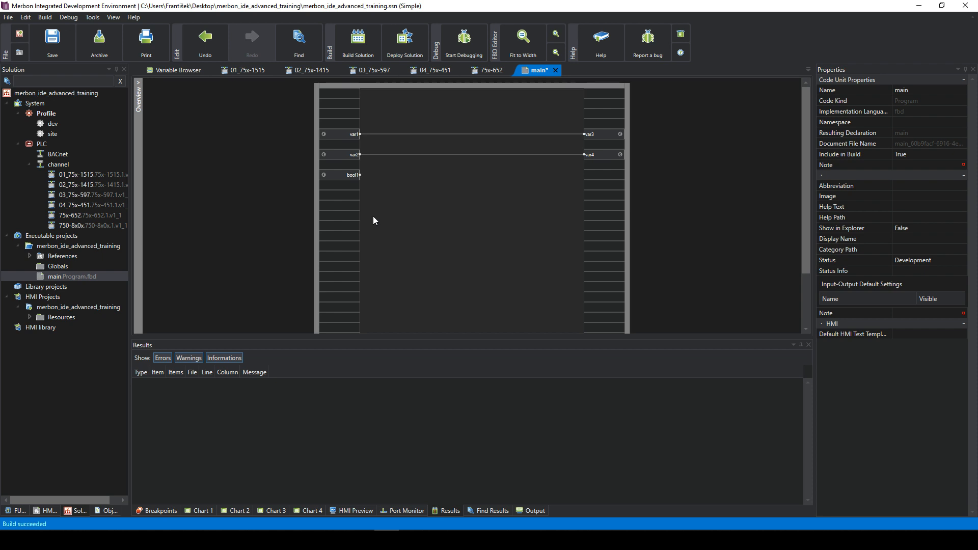
- Change bool1's definition to type int and show the FUPLA function block library
{"action": "left_click", "coordinate": [344, 174]}
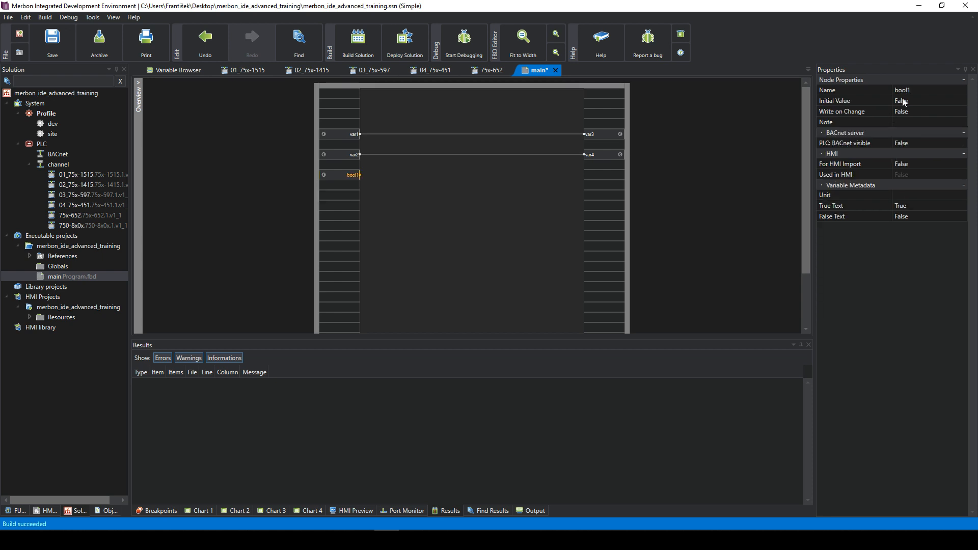
{"action": "right_click", "coordinate": [340, 180]}
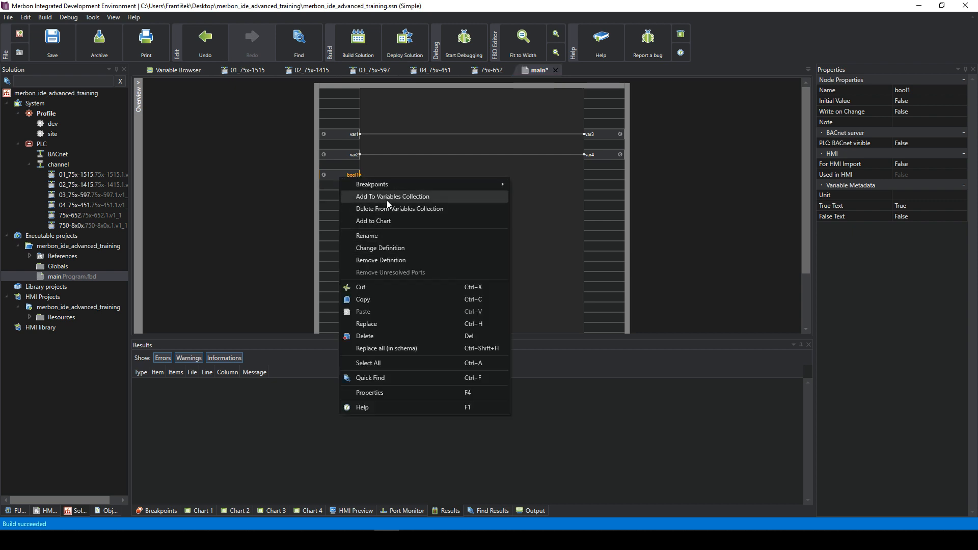
{"action": "left_click", "coordinate": [387, 246]}
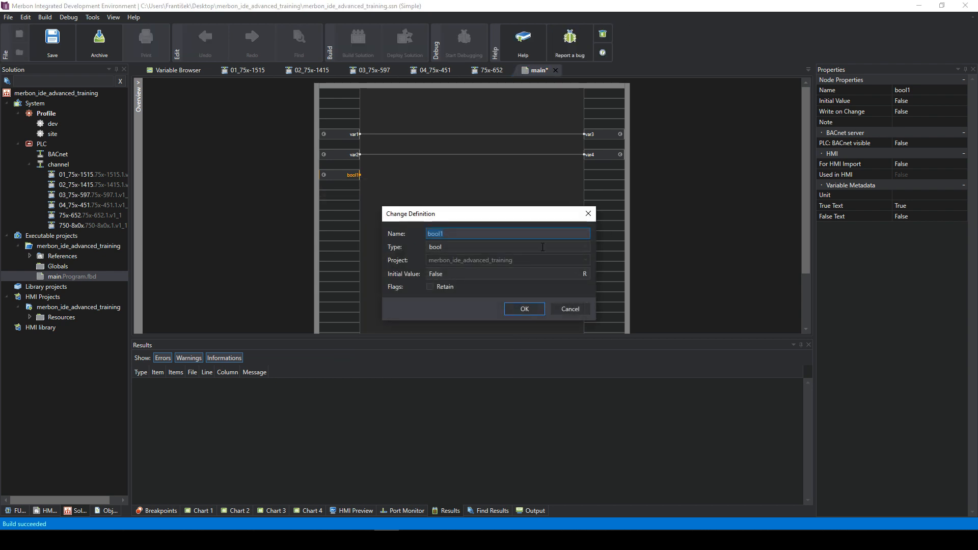
{"action": "left_click", "coordinate": [475, 244]}
{"action": "key", "text": "BackSpace"}
{"action": "type", "text": "int"}
{"action": "key", "text": "Return"}
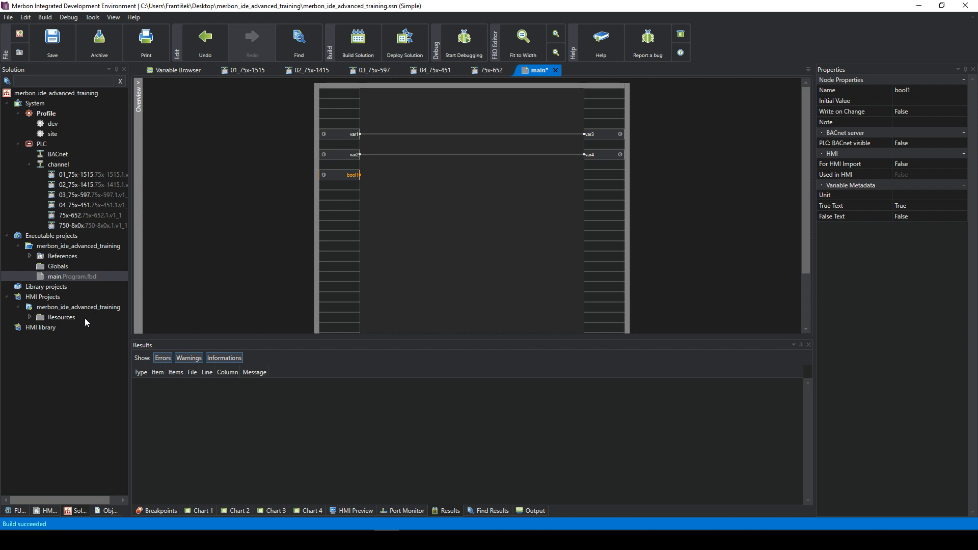
{"action": "left_click", "coordinate": [19, 510]}
- Search 'alar' and place a Single Alarm Memory block, wiring bool1 to its In input
{"action": "left_click", "coordinate": [66, 81]}
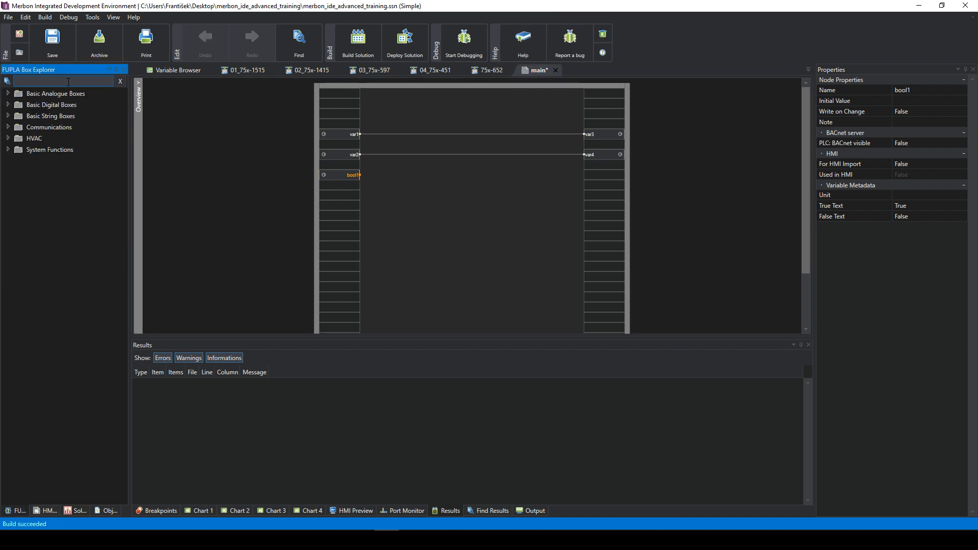
{"action": "type", "text": "alra"}
{"action": "key", "text": "BackSpace"}
{"action": "key", "text": "BackSpace"}
{"action": "type", "text": "arm"}
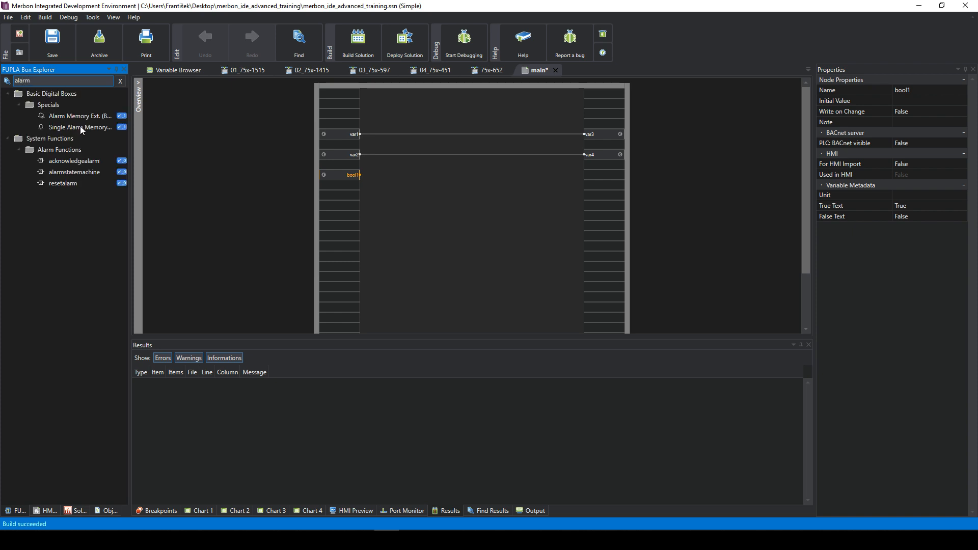
{"action": "left_click_drag", "start_coordinate": [80, 127], "coordinate": [428, 177]}
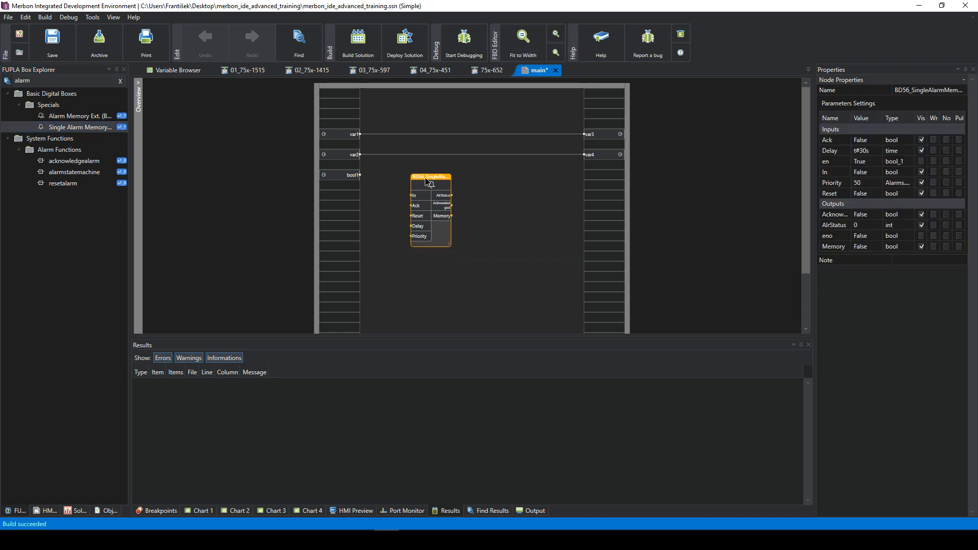
{"action": "left_click_drag", "start_coordinate": [361, 175], "coordinate": [452, 175]}
- Rename the bool1 variable to int1
{"action": "left_click", "coordinate": [350, 177]}
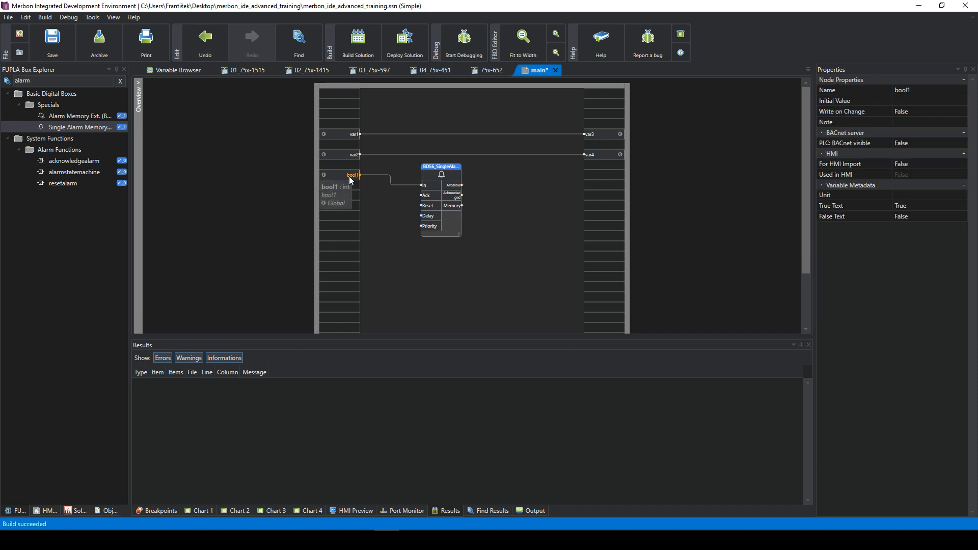
{"action": "left_click", "coordinate": [840, 89]}
{"action": "type", "text": "int"}
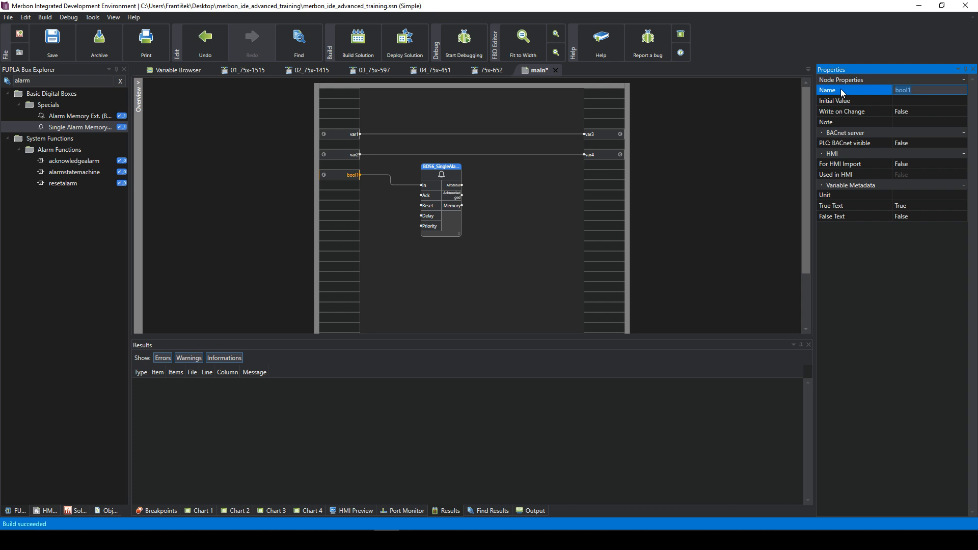
{"action": "type", "text": "1"}
{"action": "key", "text": "Return"}
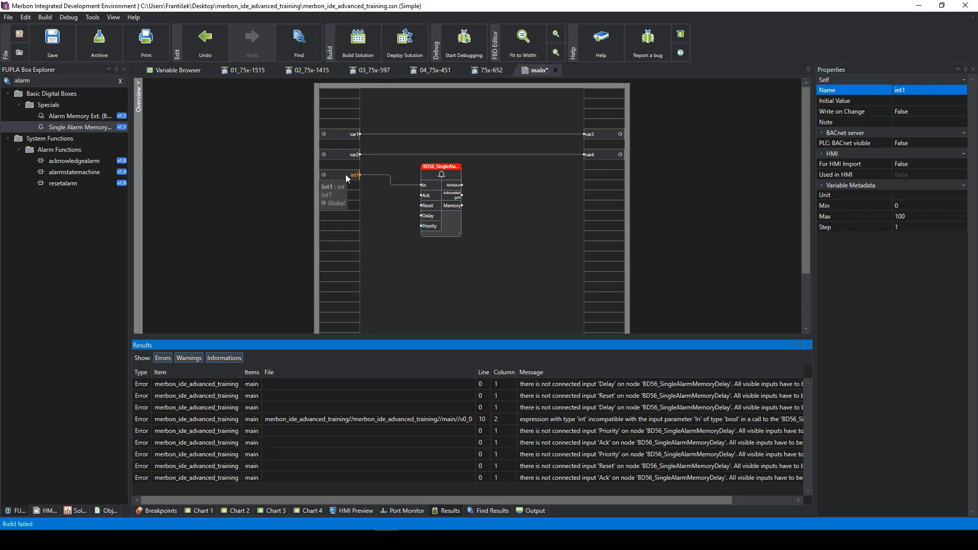
{"action": "left_click", "coordinate": [427, 186]}
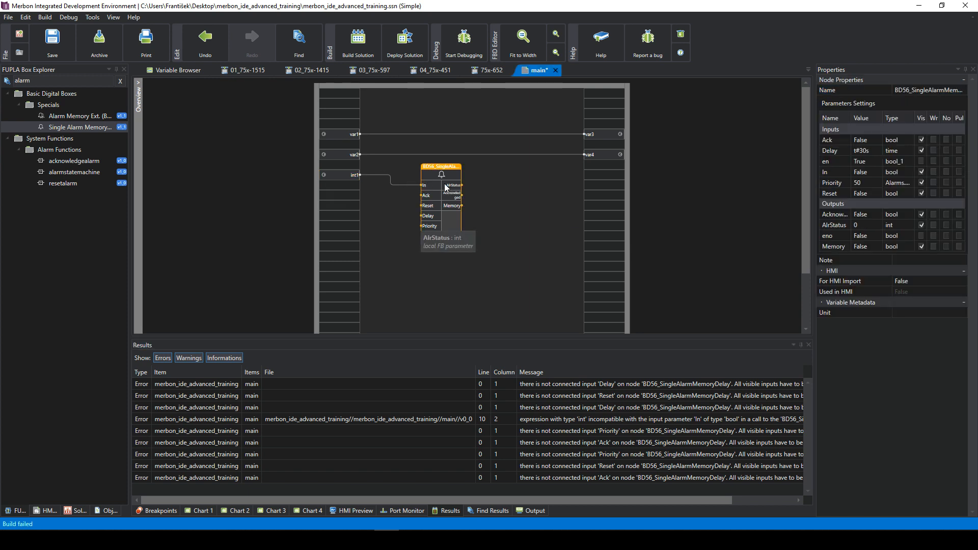
{"action": "left_click", "coordinate": [348, 175]}
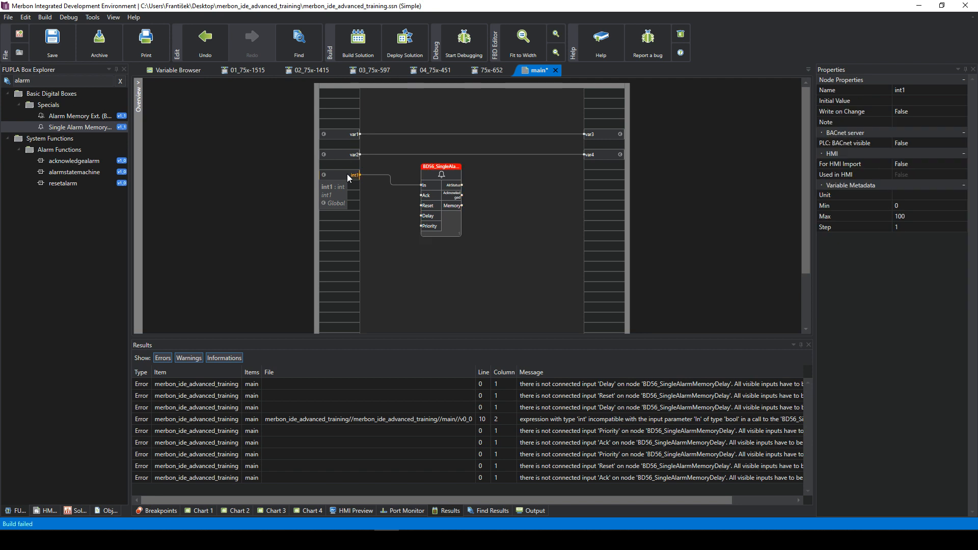
{"action": "left_click", "coordinate": [903, 91]}
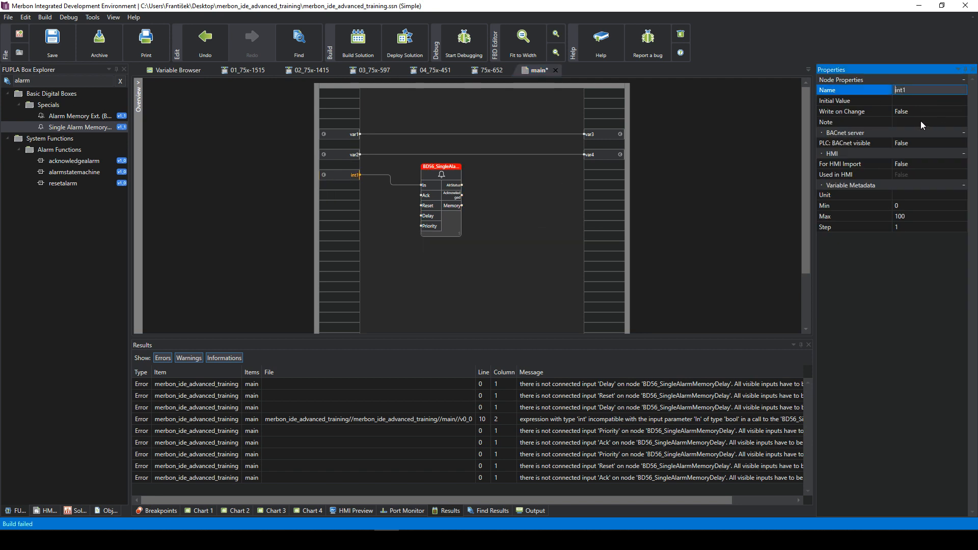
- Redefine the variable back to bool1 with type bool
{"action": "right_click", "coordinate": [343, 173]}
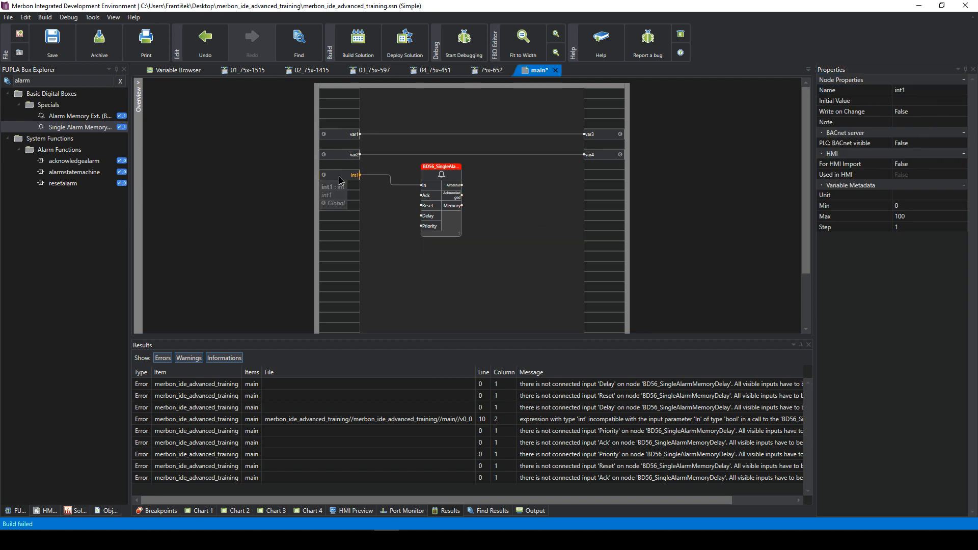
{"action": "left_click", "coordinate": [388, 249]}
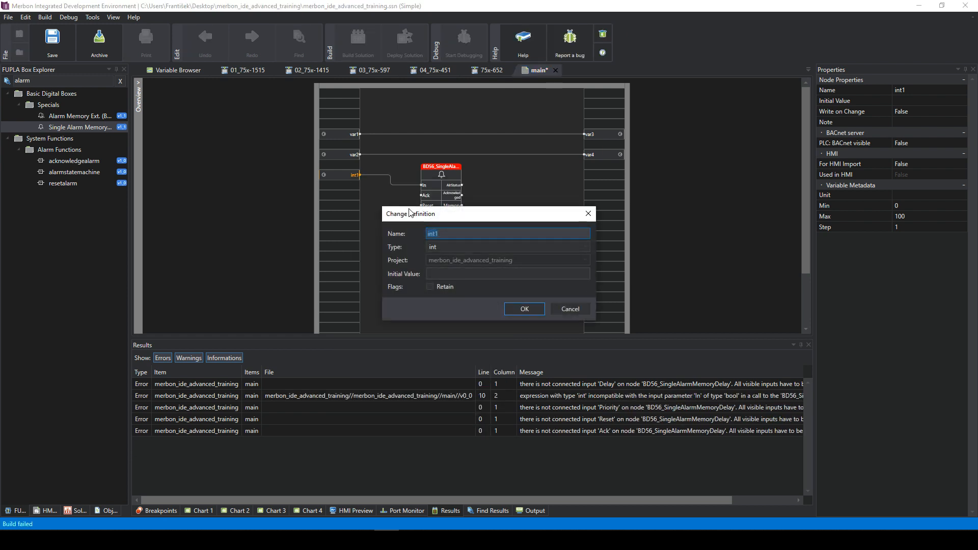
{"action": "type", "text": "bool"}
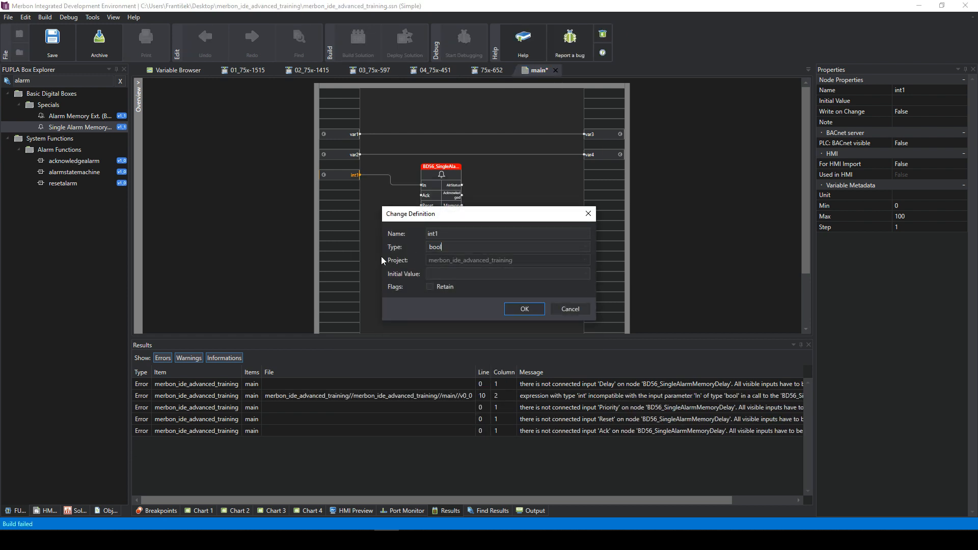
{"action": "left_click_drag", "start_coordinate": [440, 233], "coordinate": [391, 242]}
{"action": "type", "text": "bool1"}
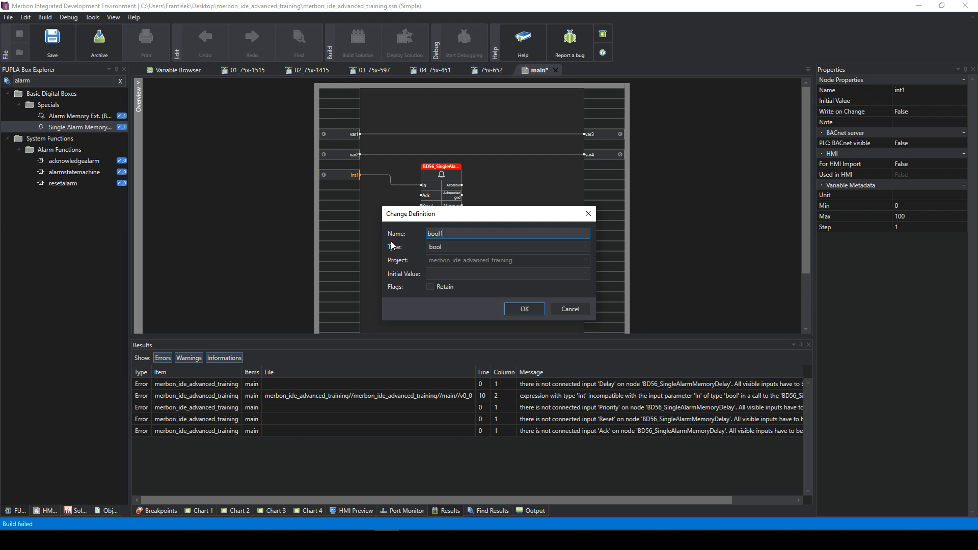
{"action": "key", "text": "Return"}
- Reposition the alarm block and build the solution for the PLC
{"action": "left_click", "coordinate": [526, 197]}
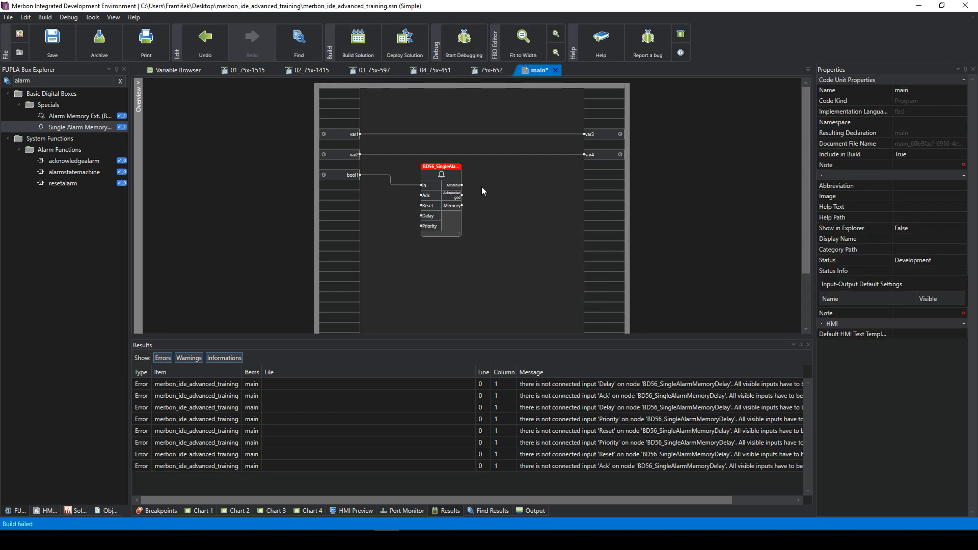
{"action": "left_click_drag", "start_coordinate": [450, 168], "coordinate": [431, 161]}
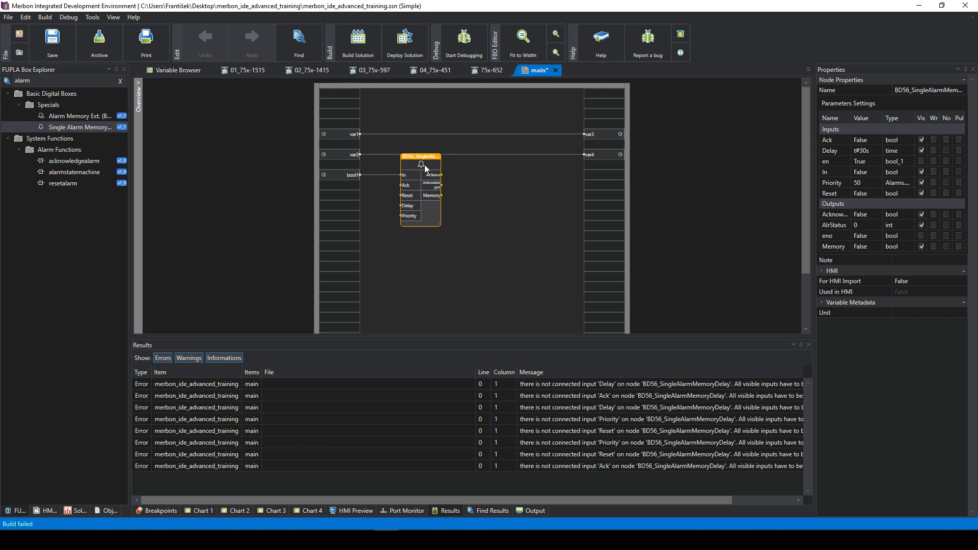
{"action": "left_click", "coordinate": [471, 185]}
{"action": "left_click", "coordinate": [364, 42]}
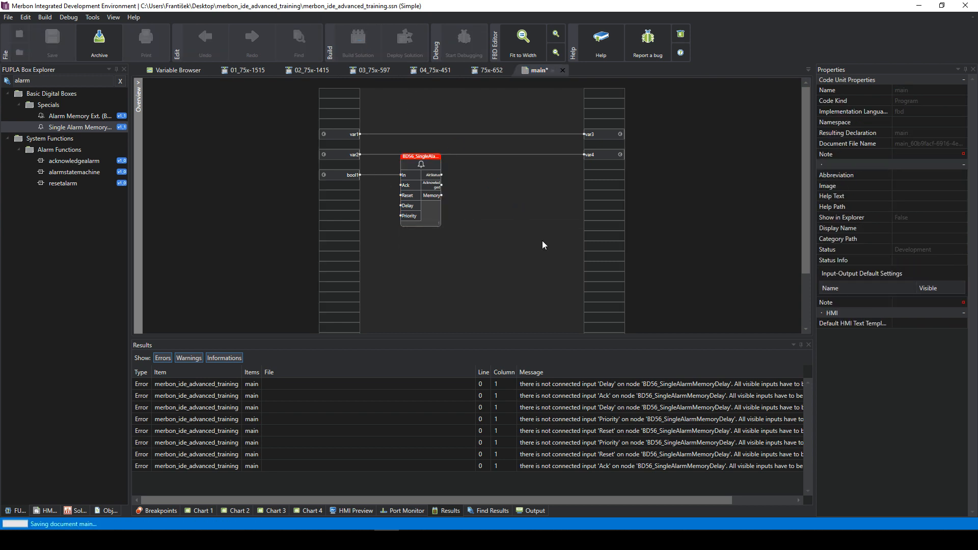
{"action": "left_click", "coordinate": [576, 295]}
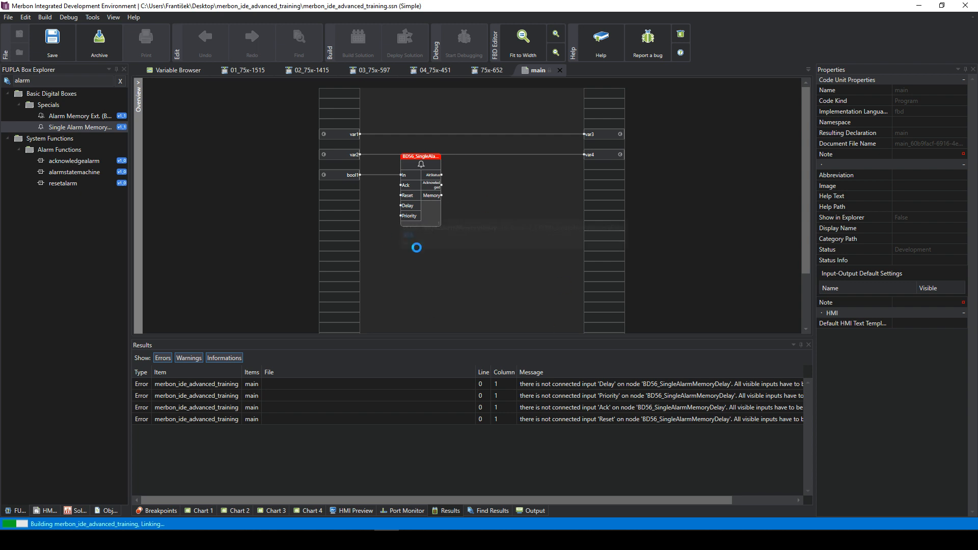
- Hide the alarm block's Ack, Delay, Priority and Reset inputs, wire bool1 to In, and rebuild
{"action": "left_click", "coordinate": [421, 200]}
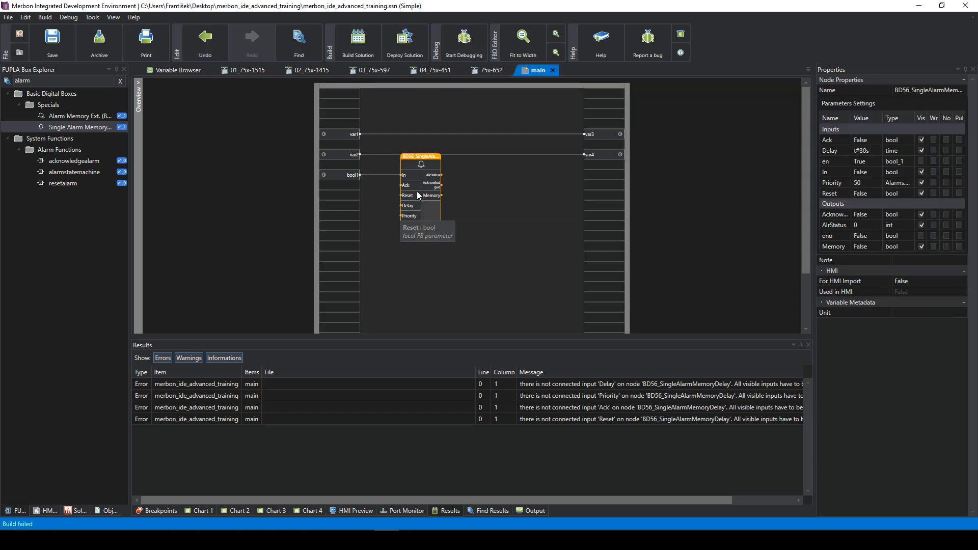
{"action": "left_click_drag", "start_coordinate": [420, 192], "coordinate": [441, 223]}
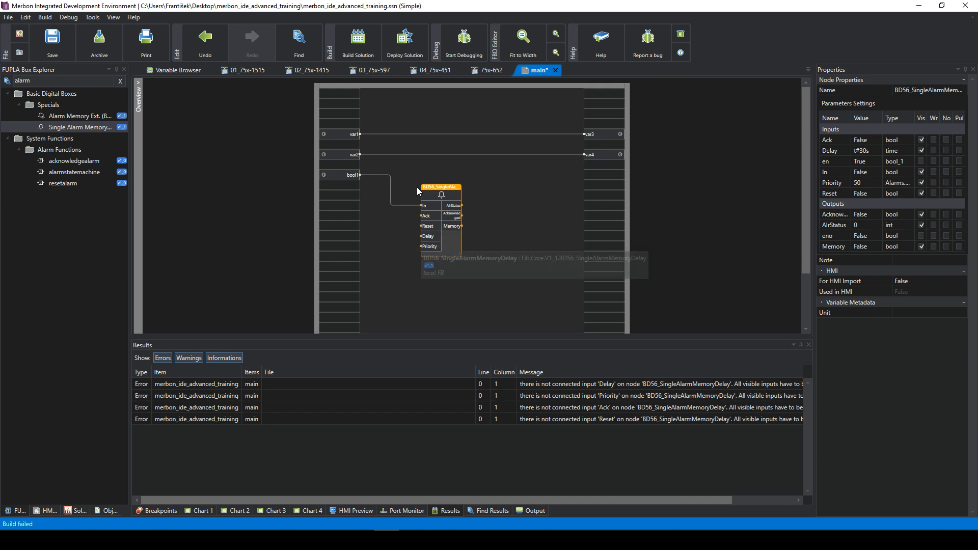
{"action": "left_click", "coordinate": [921, 150]}
{"action": "left_click", "coordinate": [920, 171]}
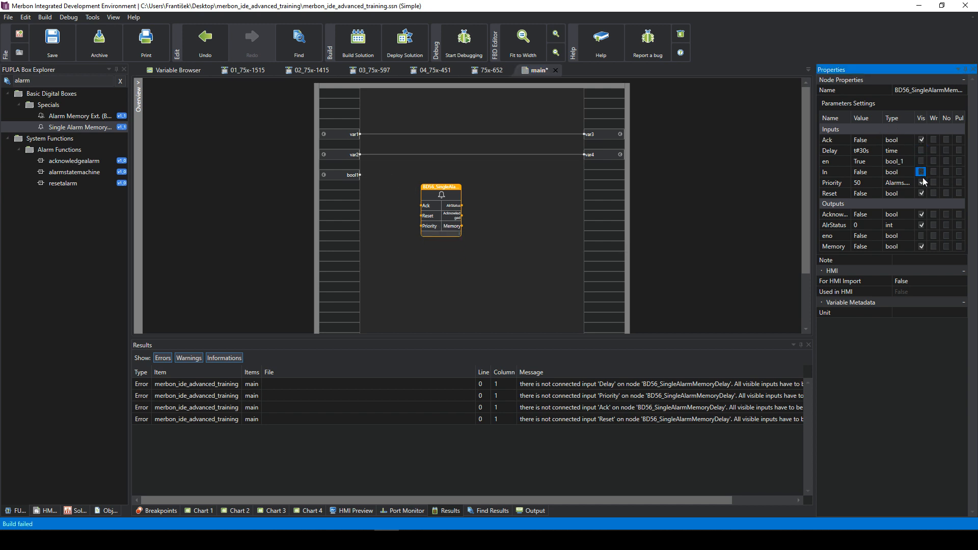
{"action": "left_click", "coordinate": [920, 183]}
{"action": "left_click", "coordinate": [920, 193]}
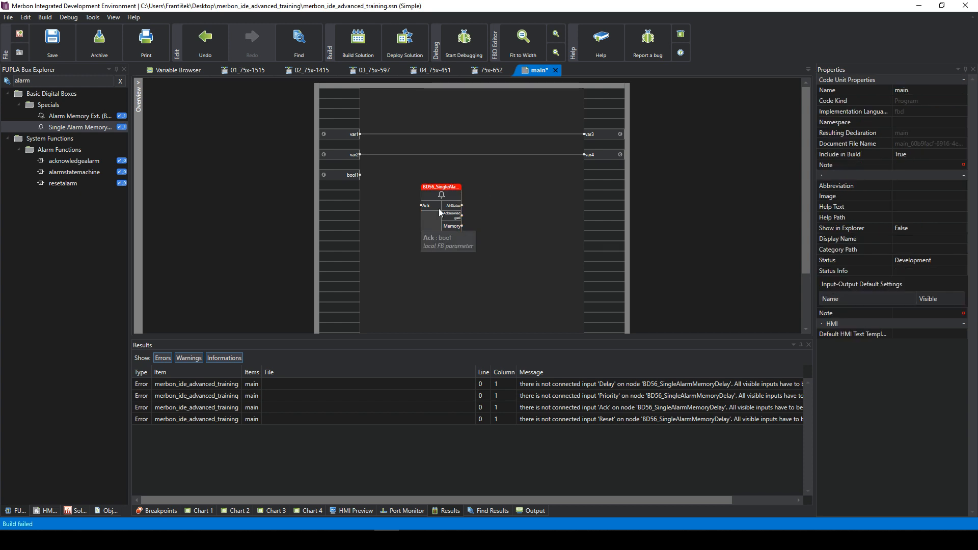
{"action": "left_click_drag", "start_coordinate": [439, 209], "coordinate": [417, 195]}
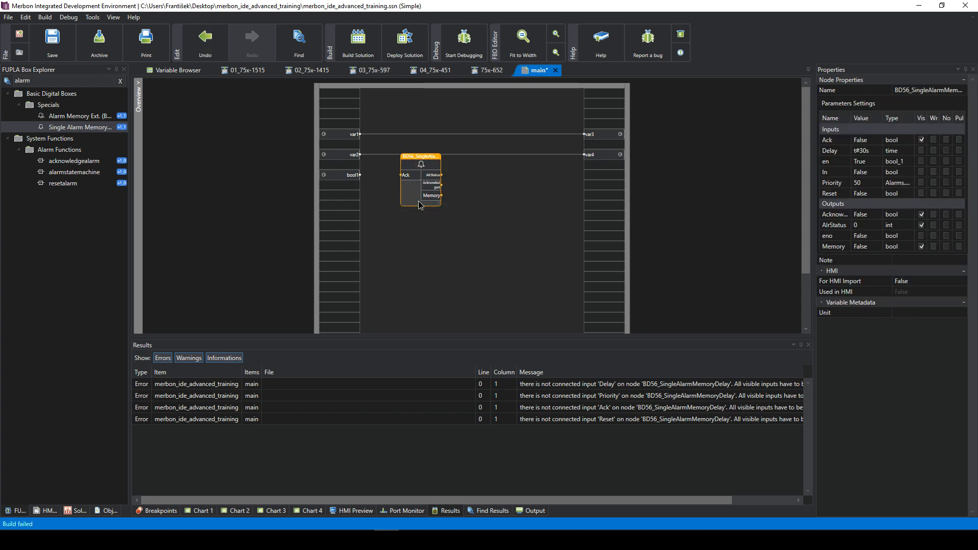
{"action": "left_click", "coordinate": [919, 172]}
{"action": "left_click", "coordinate": [921, 140]}
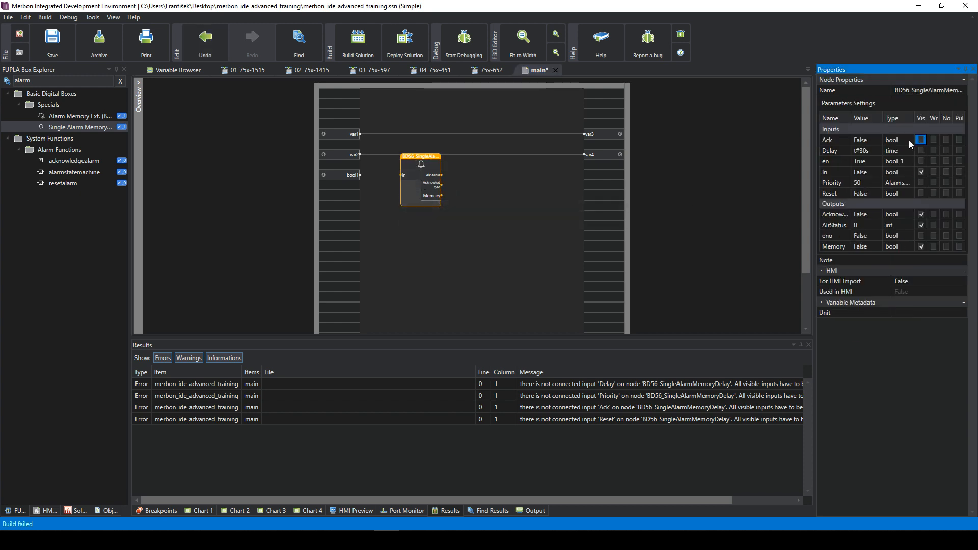
{"action": "mouse_move", "coordinate": [359, 174]}
{"action": "left_mouse_down"}
{"action": "mouse_move", "coordinate": [401, 175]}
{"action": "mouse_move", "coordinate": [433, 201]}
{"action": "left_mouse_up"}
{"action": "left_click", "coordinate": [497, 169]}
{"action": "left_click", "coordinate": [443, 150]}
{"action": "left_click", "coordinate": [358, 43]}
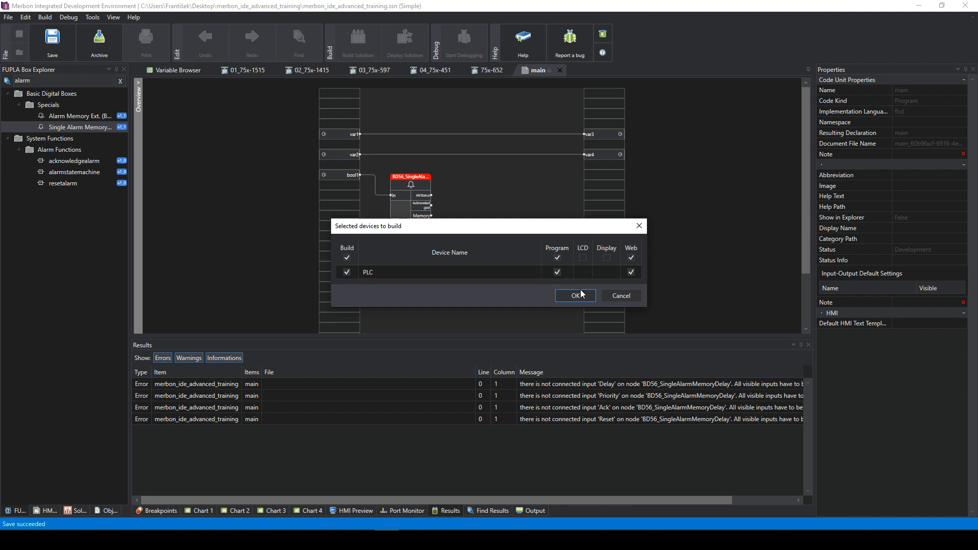
- Confirm the PLC build until it succeeds, then nudge the alarm block slightly
{"action": "left_click", "coordinate": [573, 295]}
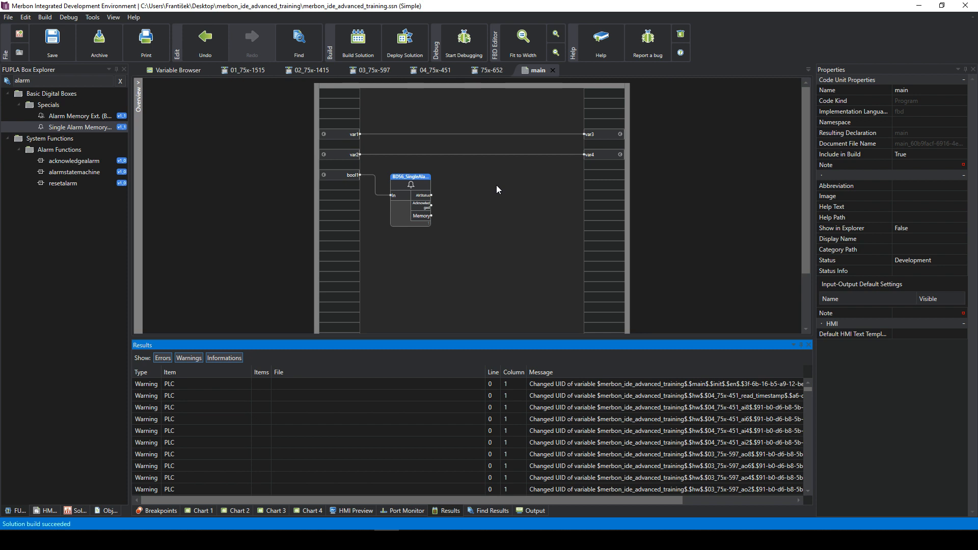
{"action": "left_click", "coordinate": [430, 185]}
{"action": "left_click_drag", "start_coordinate": [430, 183], "coordinate": [440, 173]}
- Create global input variable int1 of type int in an empty left slot
{"action": "left_click", "coordinate": [486, 182]}
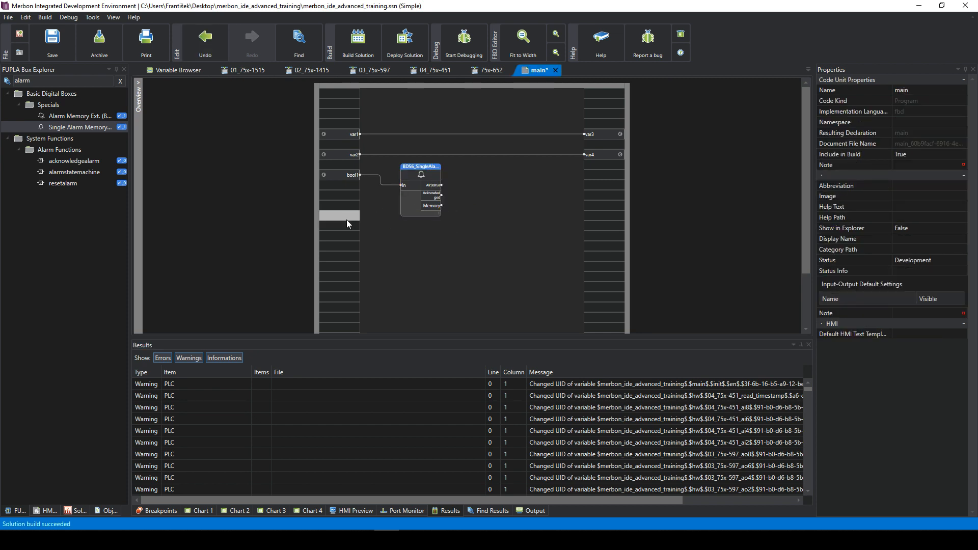
{"action": "right_click", "coordinate": [341, 222]}
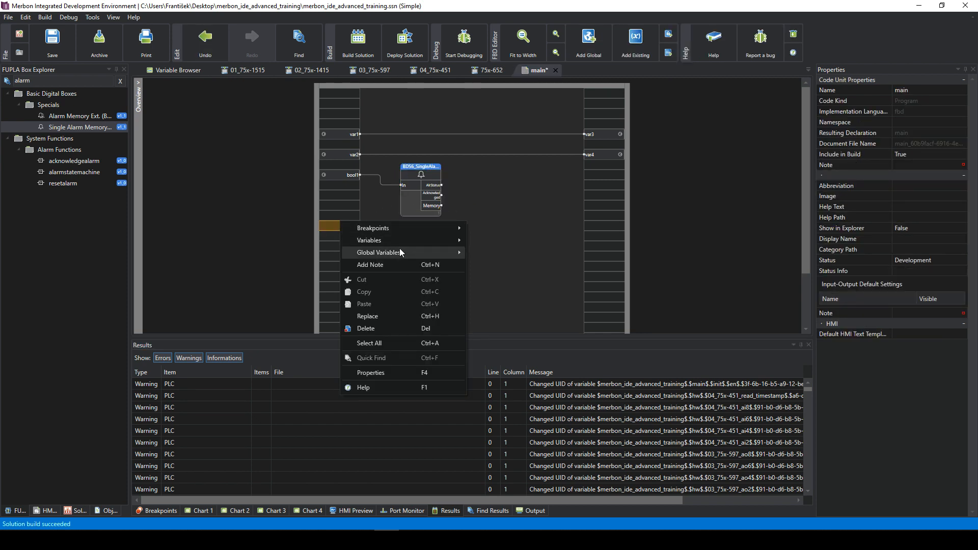
{"action": "mouse_move", "coordinate": [398, 243]}
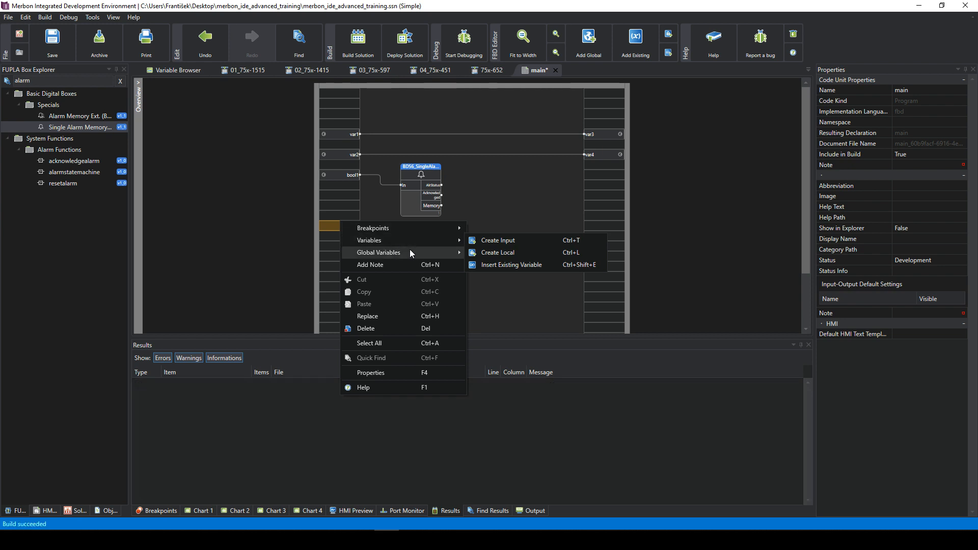
{"action": "left_click", "coordinate": [514, 265]}
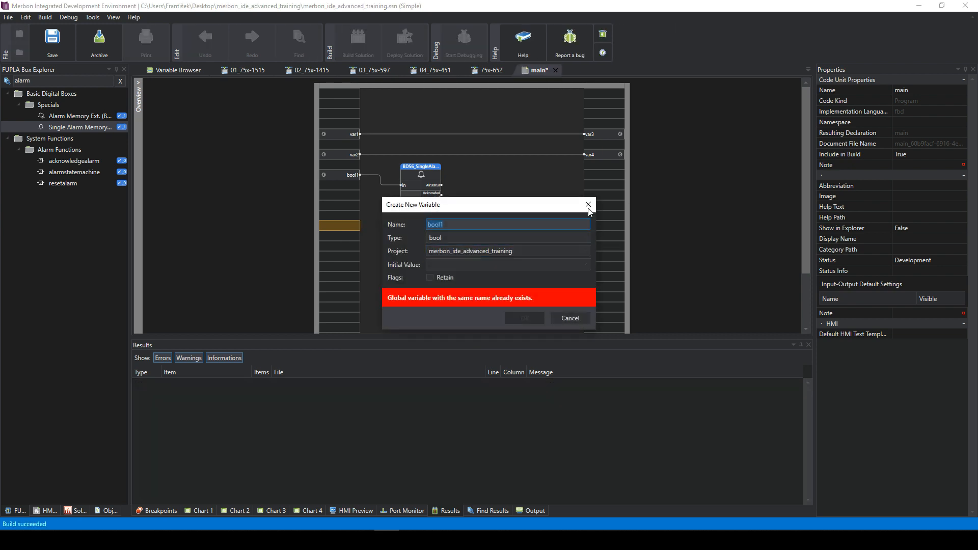
{"action": "type", "text": "int1"}
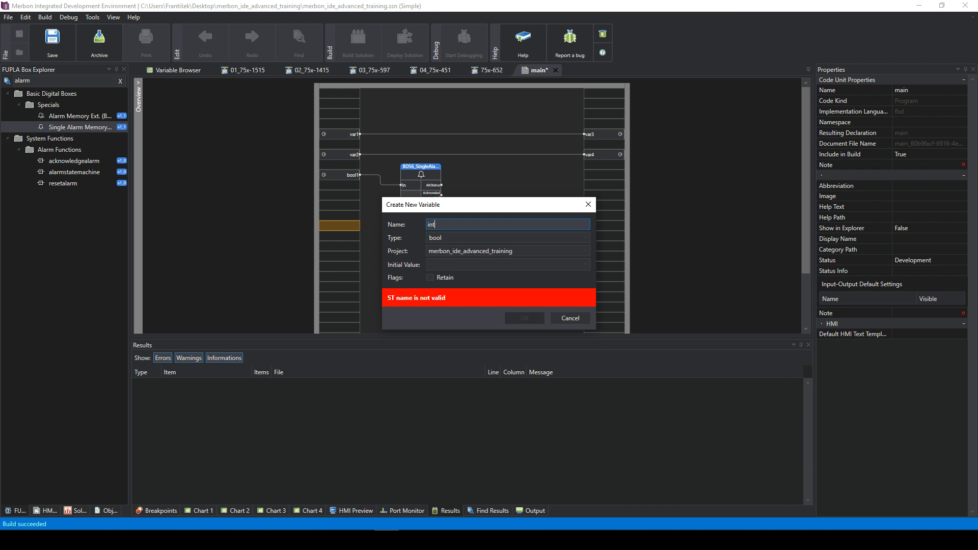
{"action": "left_click", "coordinate": [466, 234]}
{"action": "type", "text": "int"}
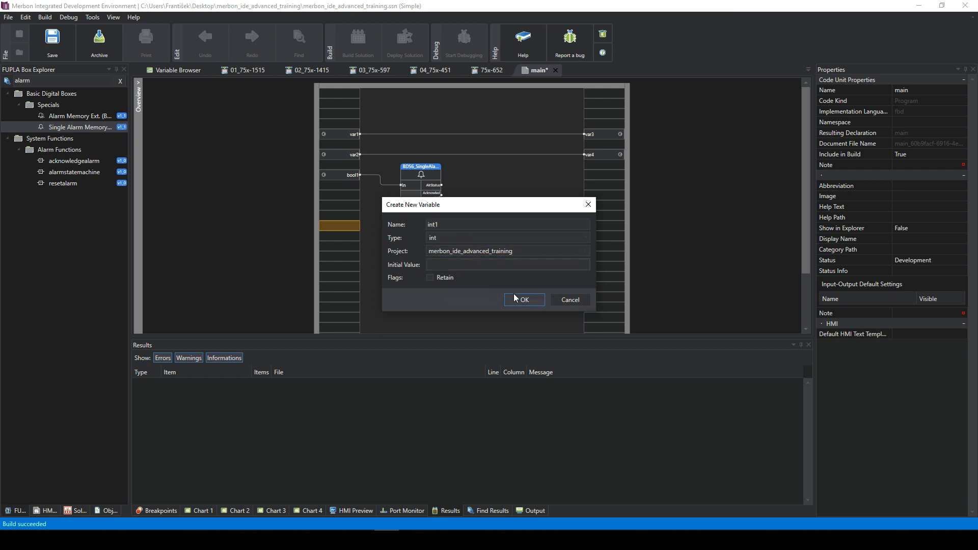
{"action": "left_click", "coordinate": [506, 265]}
{"action": "left_click", "coordinate": [525, 299]}
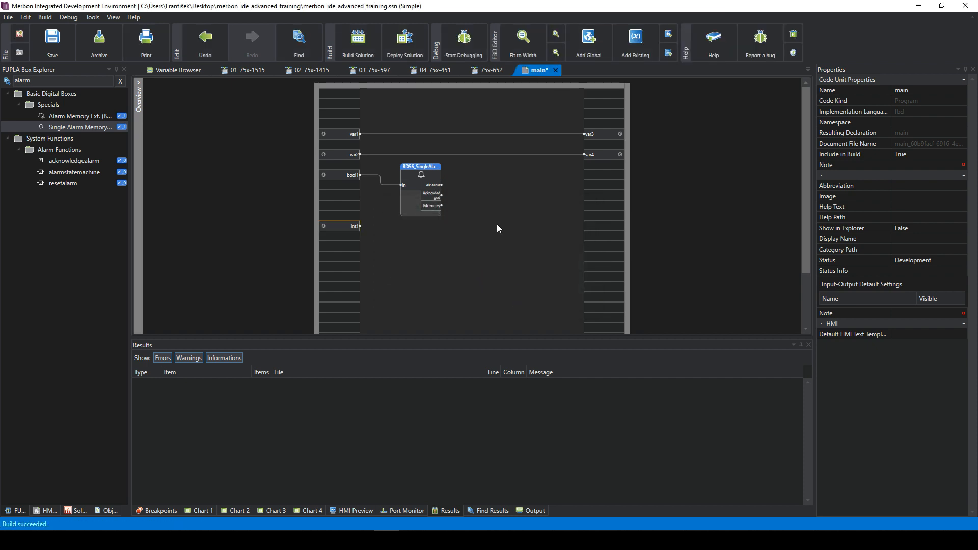
- Clear the box search and drag Integer Scheduler (T19) from HVAC > Time Programs onto main
{"action": "left_click", "coordinate": [503, 208]}
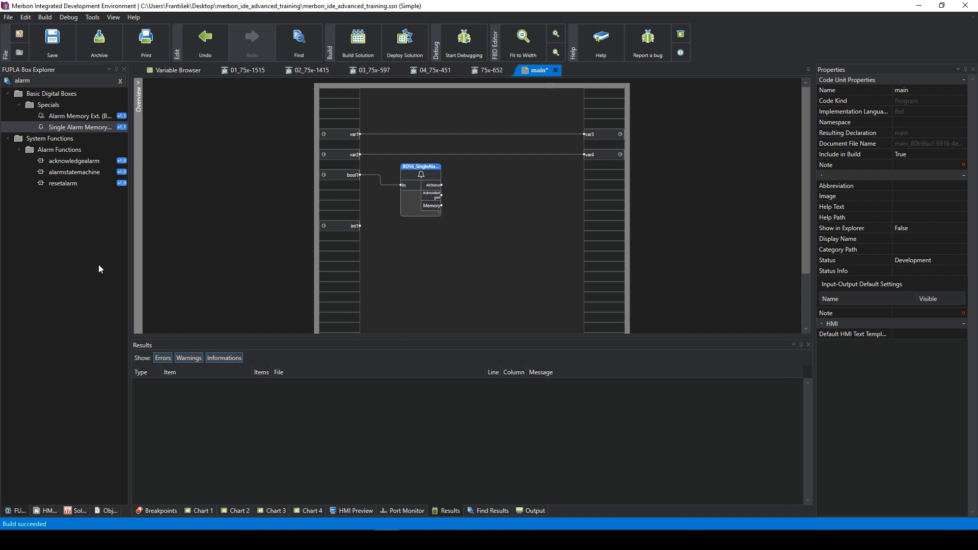
{"action": "left_click", "coordinate": [3, 80]}
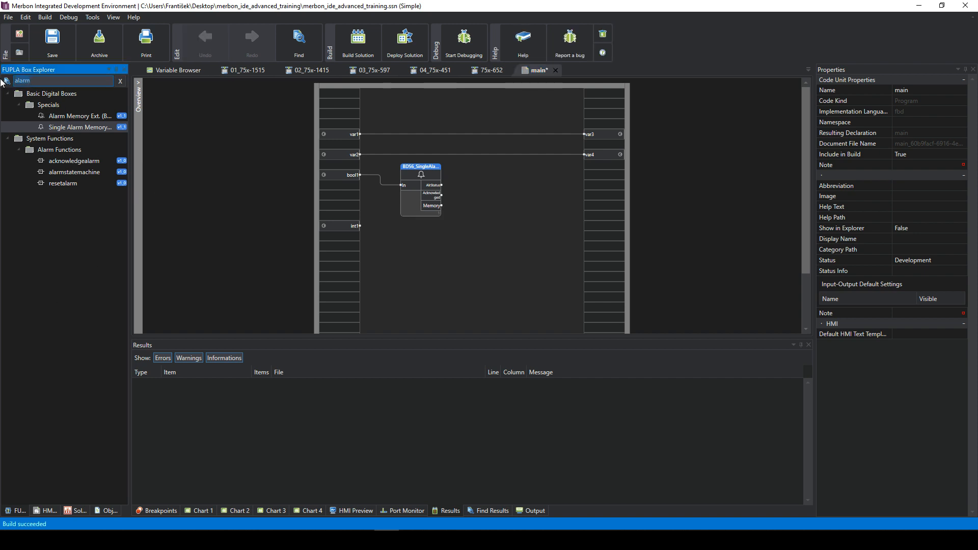
{"action": "key", "text": "BackSpace"}
{"action": "double_click", "coordinate": [10, 139]}
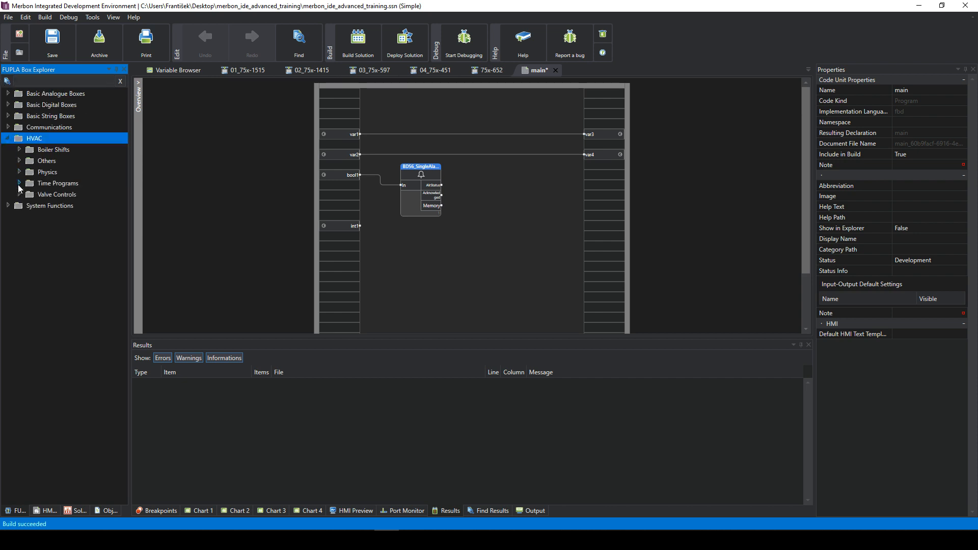
{"action": "double_click", "coordinate": [20, 184]}
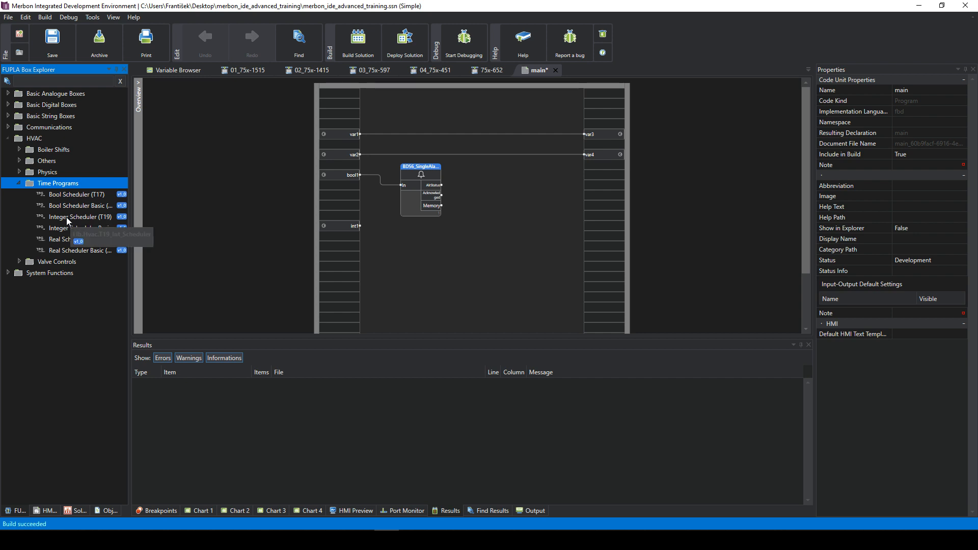
{"action": "left_click_drag", "start_coordinate": [72, 222], "coordinate": [425, 239]}
- Align the T19 scheduler block beneath the alarm block
{"action": "left_click", "coordinate": [475, 220]}
{"action": "left_click", "coordinate": [510, 229]}
{"action": "left_click", "coordinate": [448, 229]}
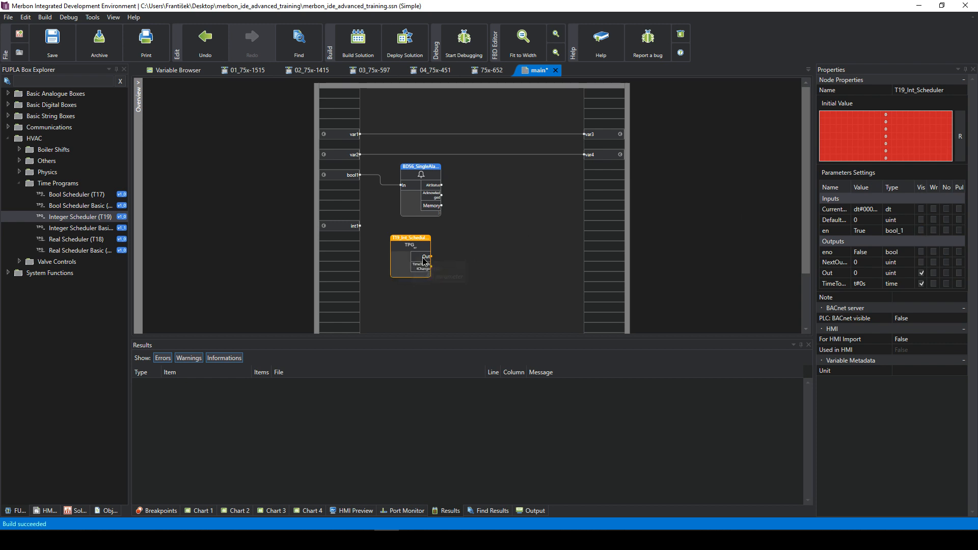
{"action": "left_click", "coordinate": [493, 211]}
{"action": "left_click_drag", "start_coordinate": [419, 236], "coordinate": [416, 241]}
{"action": "left_click", "coordinate": [471, 213]}
{"action": "left_click", "coordinate": [488, 220]}
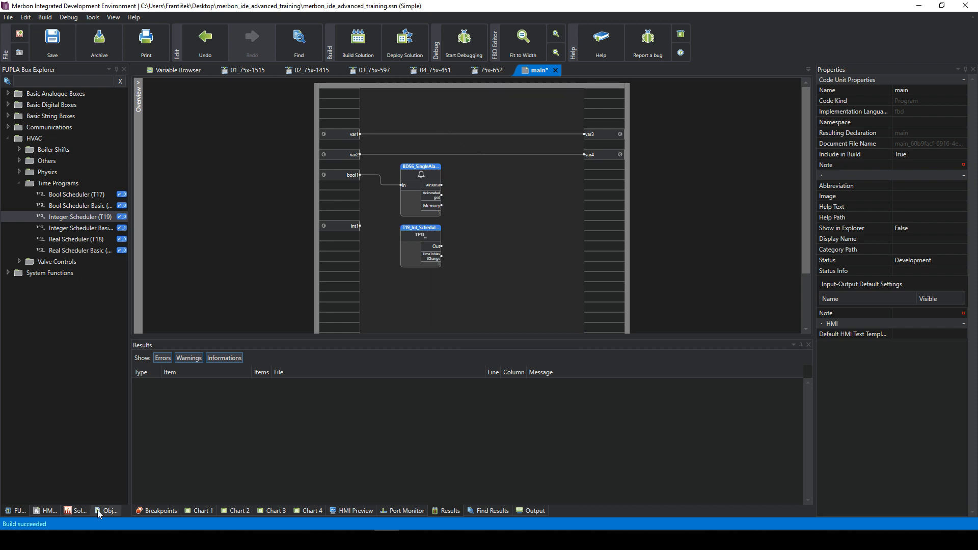
- Add a server device named 'device' under the BACnet channel and open its empty variables table
{"action": "left_click", "coordinate": [77, 510]}
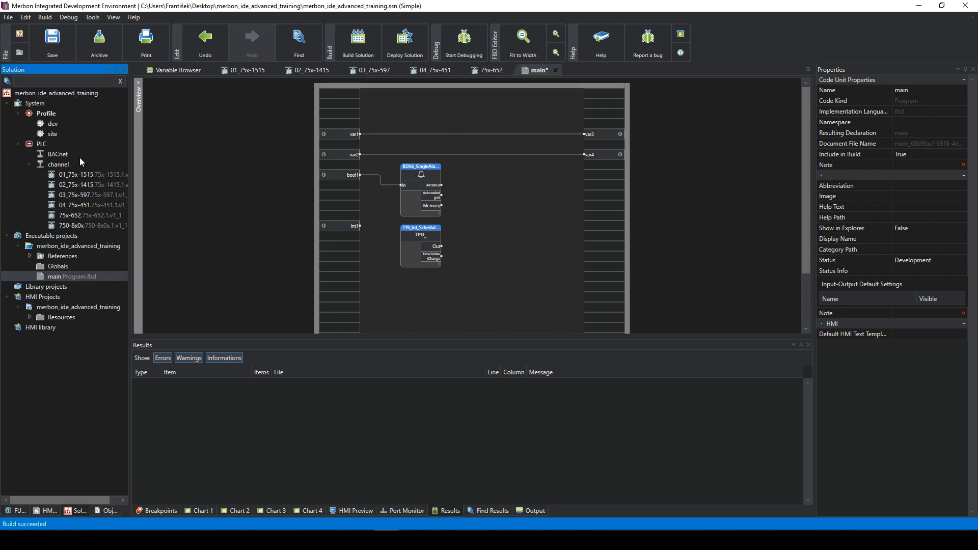
{"action": "left_click", "coordinate": [54, 154]}
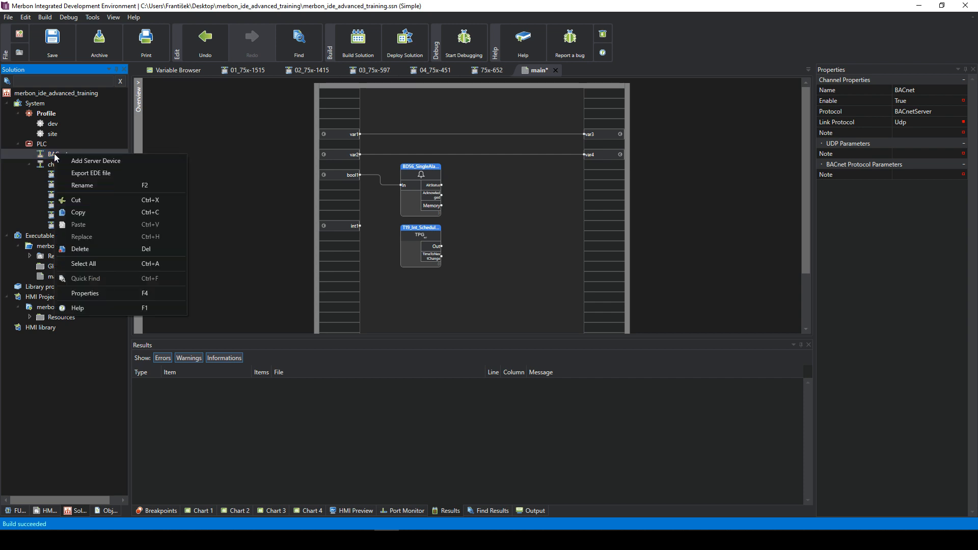
{"action": "left_click", "coordinate": [46, 156]}
{"action": "right_click", "coordinate": [64, 158]}
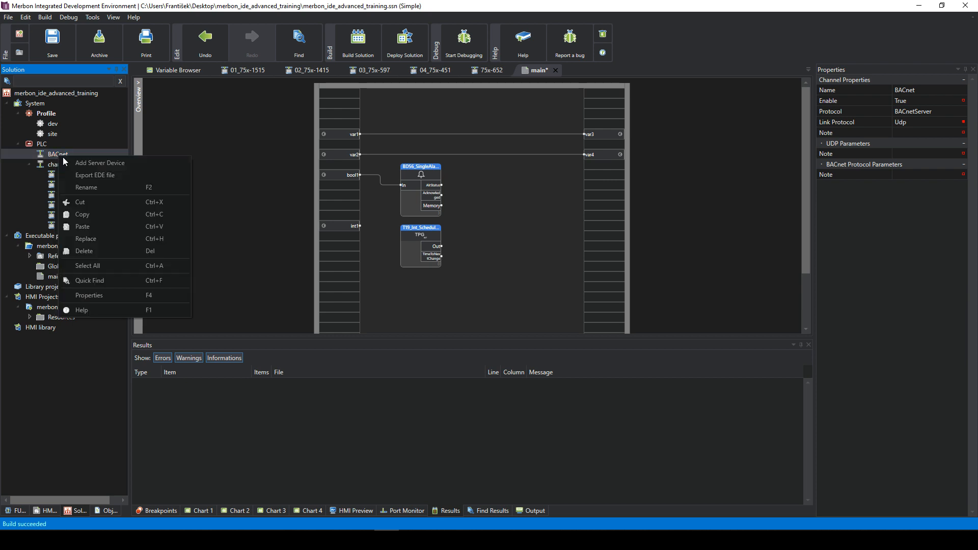
{"action": "left_click", "coordinate": [98, 165]}
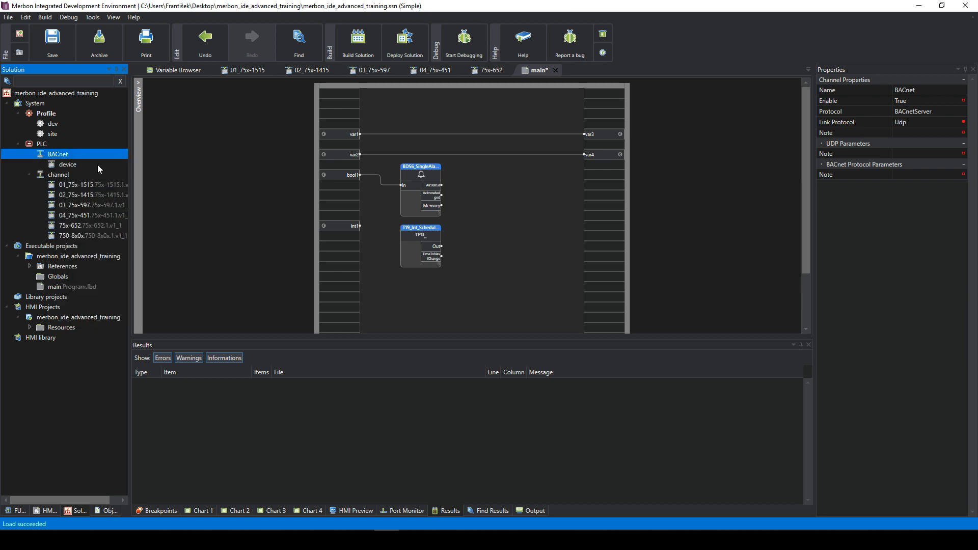
{"action": "double_click", "coordinate": [67, 164]}
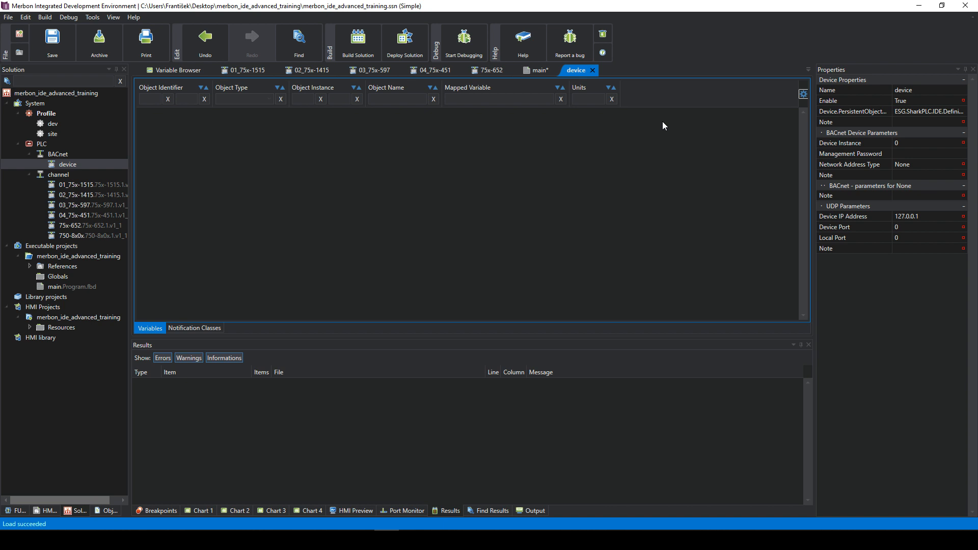
{"action": "left_click", "coordinate": [928, 143]}
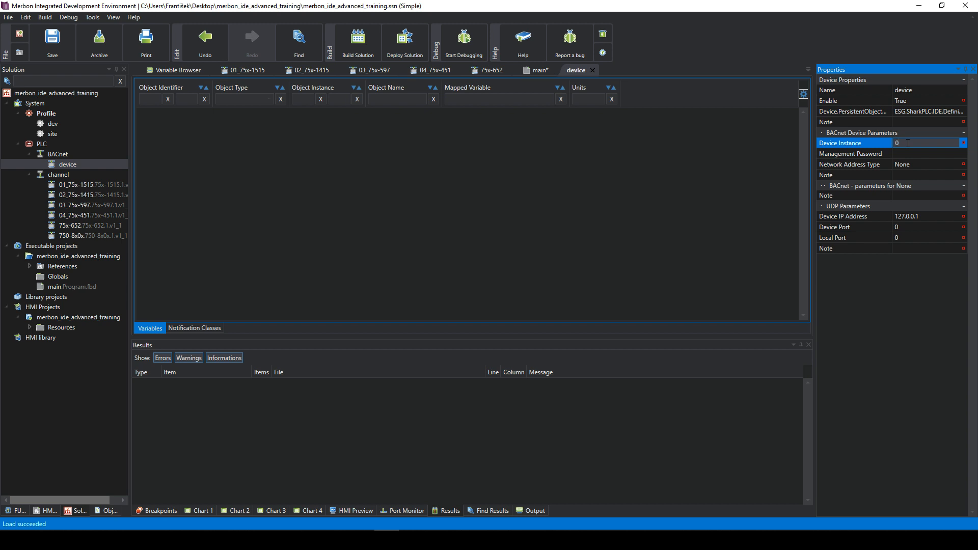
{"action": "left_click", "coordinate": [908, 152]}
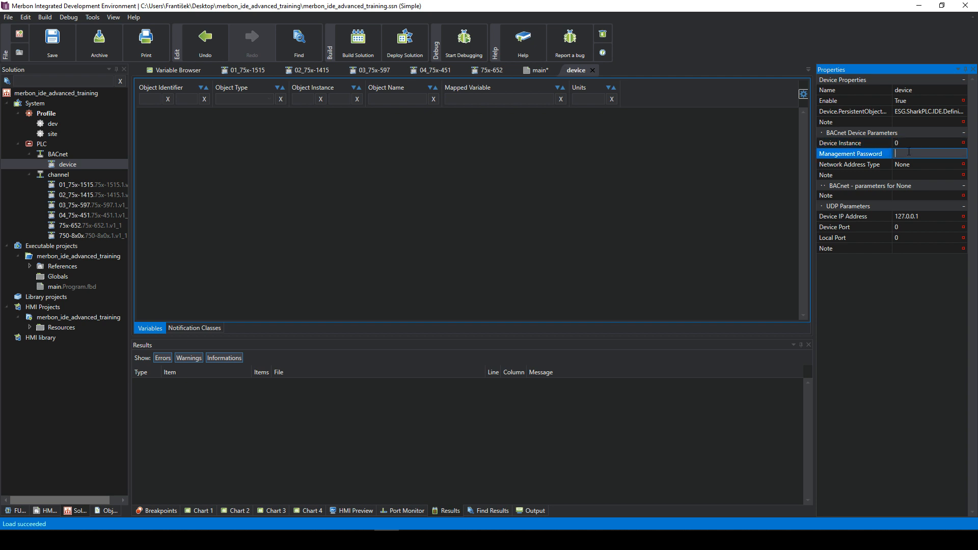
{"action": "left_click", "coordinate": [639, 166]}
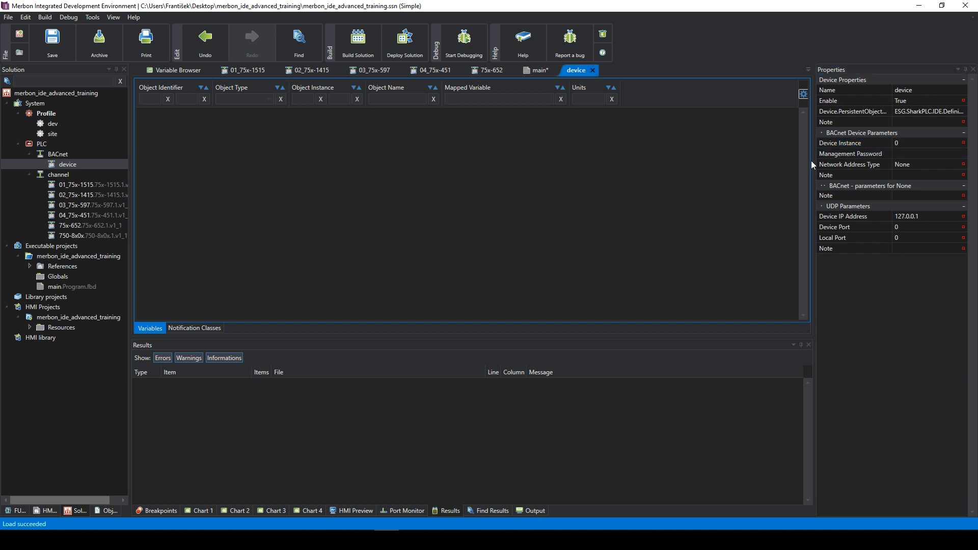
{"action": "left_click", "coordinate": [907, 142]}
{"action": "left_click", "coordinate": [914, 164]}
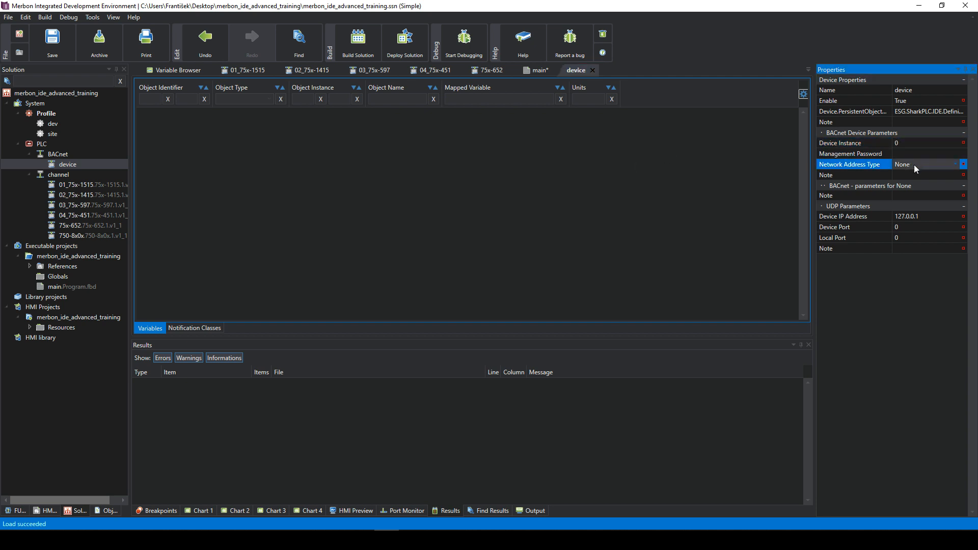
{"action": "left_click", "coordinate": [910, 153]}
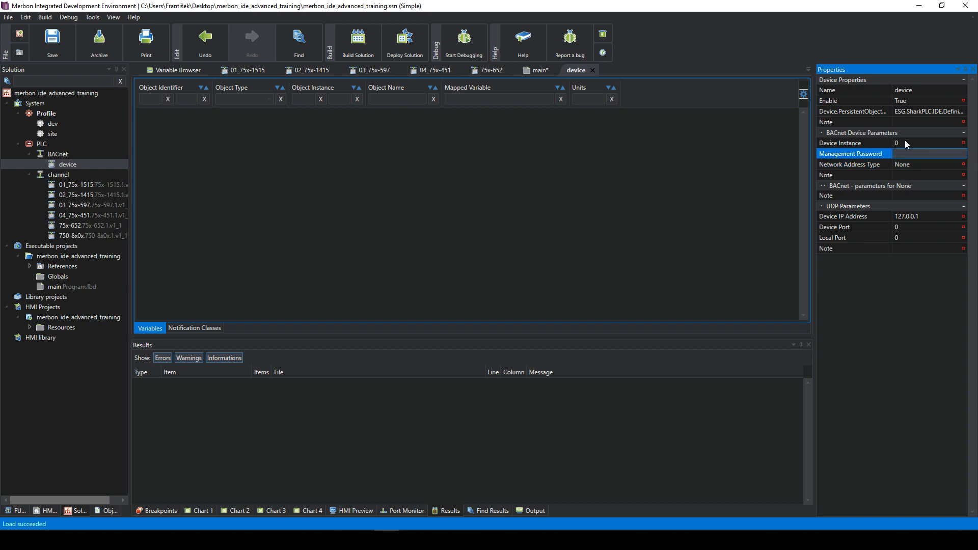
{"action": "left_click", "coordinate": [922, 217]}
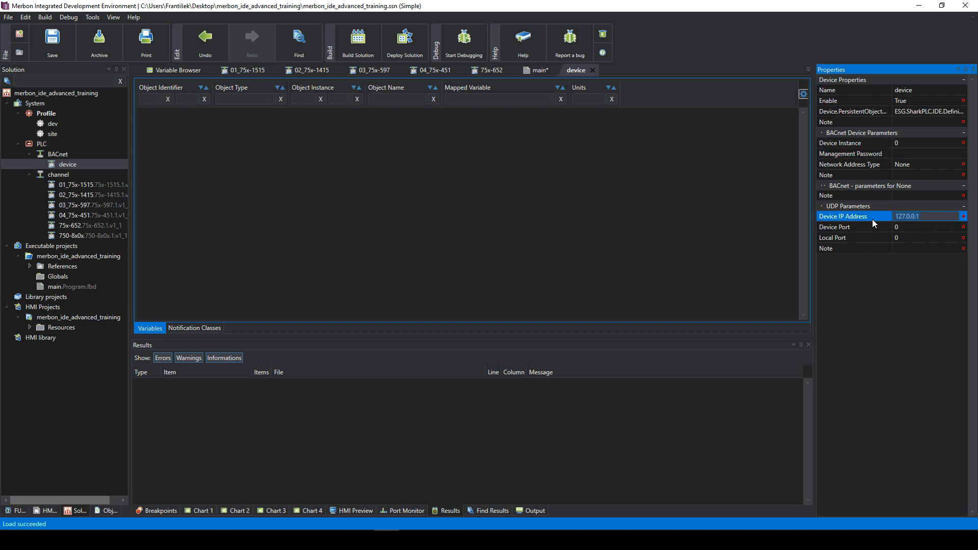
{"action": "left_click", "coordinate": [911, 225]}
{"action": "left_click", "coordinate": [907, 218]}
{"action": "left_click_drag", "start_coordinate": [926, 219], "coordinate": [885, 218]}
{"action": "left_click_drag", "start_coordinate": [924, 219], "coordinate": [880, 220]}
{"action": "left_click", "coordinate": [910, 228]}
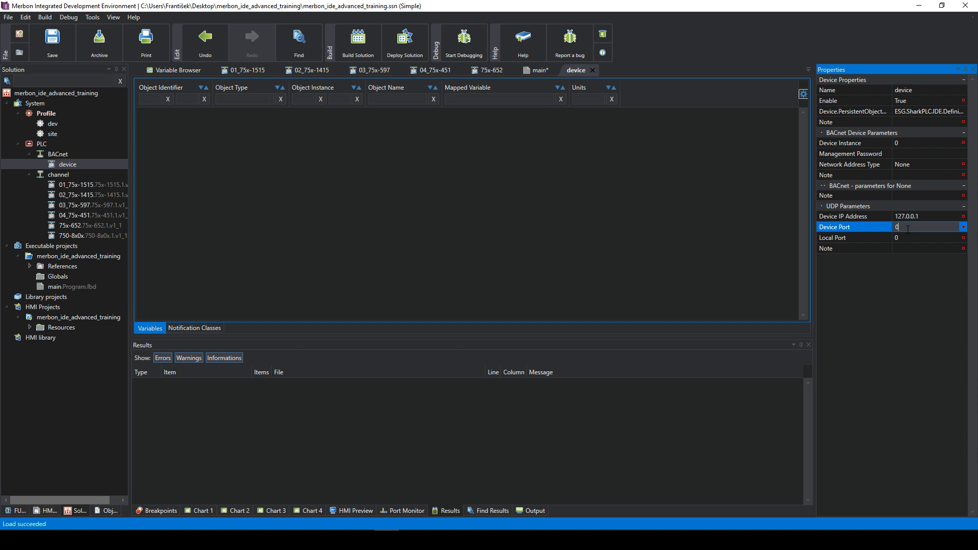
- Set the BACnet device's Device Port to 47808, leaving Local Port at 0
{"action": "key", "text": "BackSpace"}
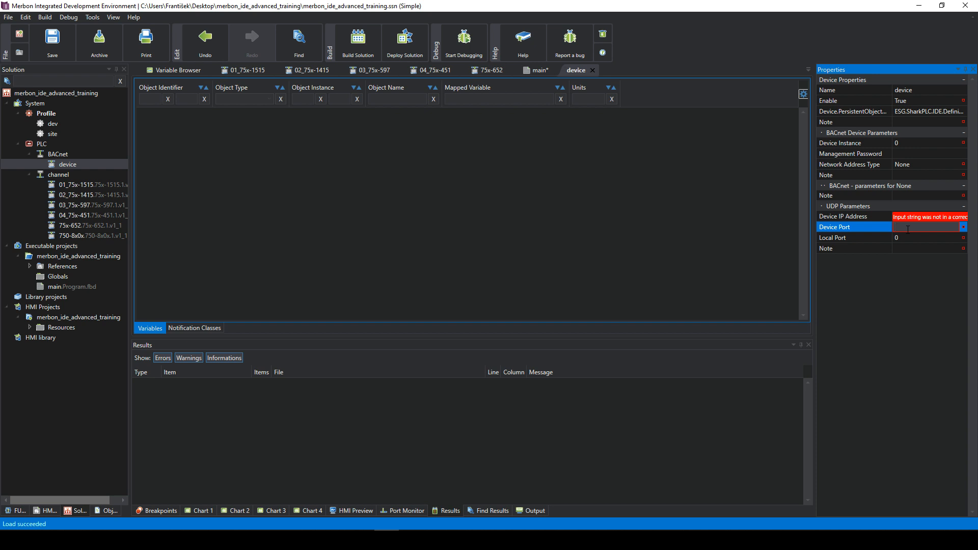
{"action": "type", "text": "47808"}
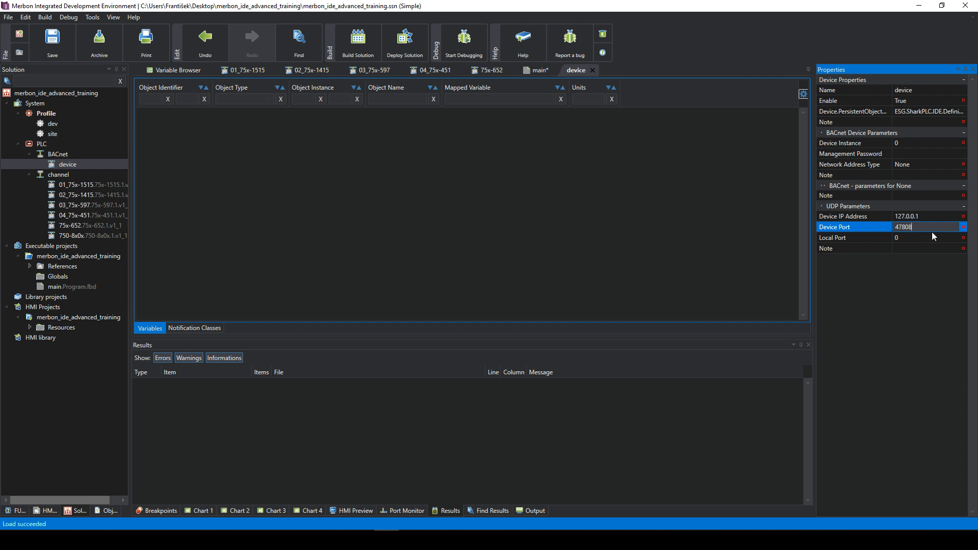
{"action": "left_click", "coordinate": [912, 238]}
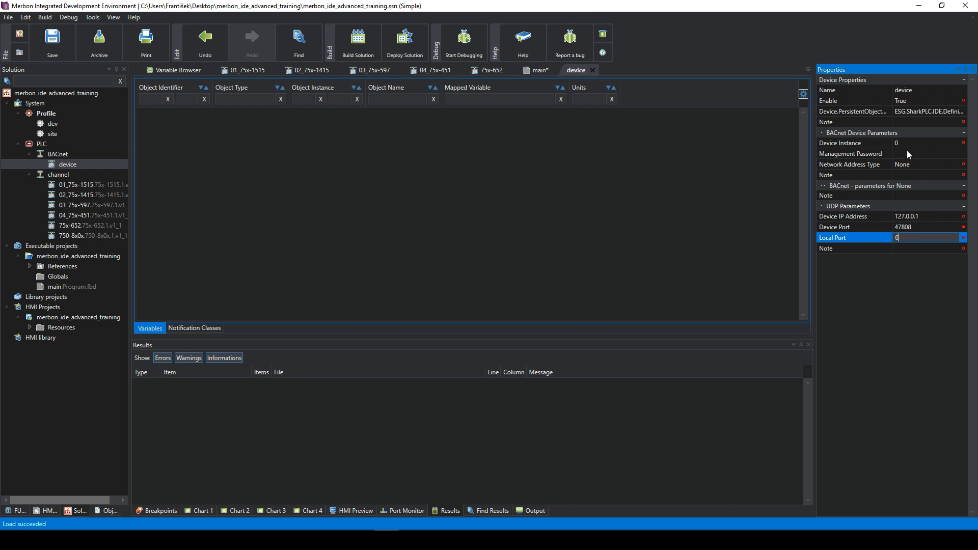
{"action": "left_click", "coordinate": [918, 247]}
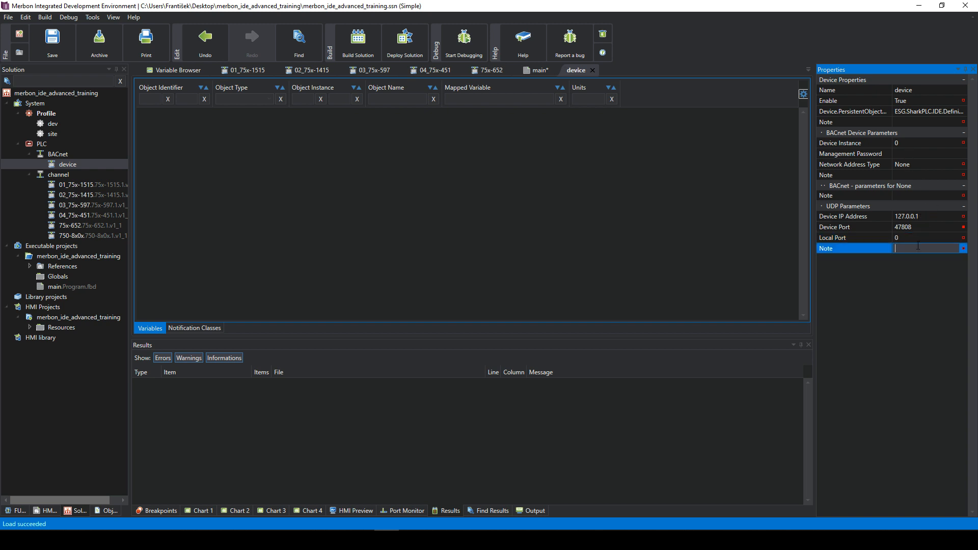
{"action": "left_click", "coordinate": [904, 142]}
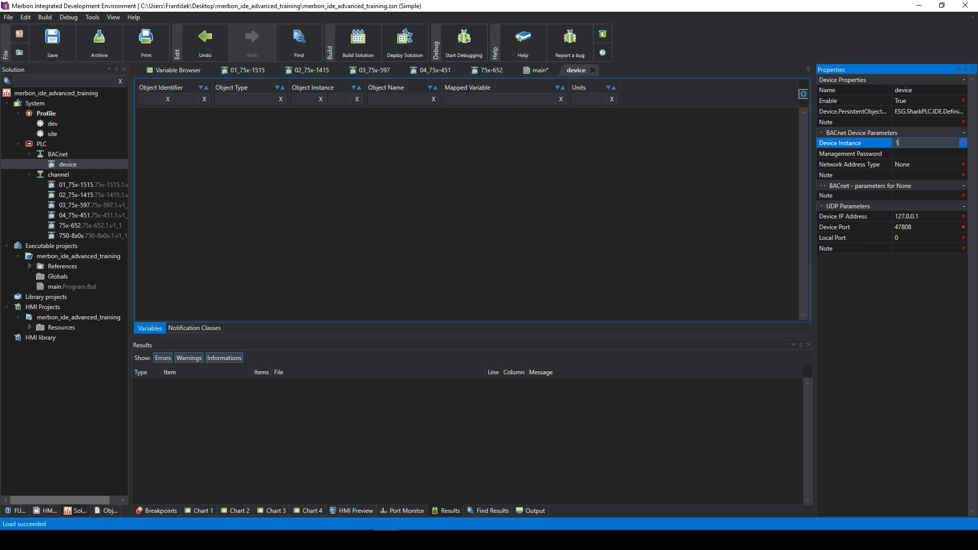
{"action": "left_click", "coordinate": [905, 154]}
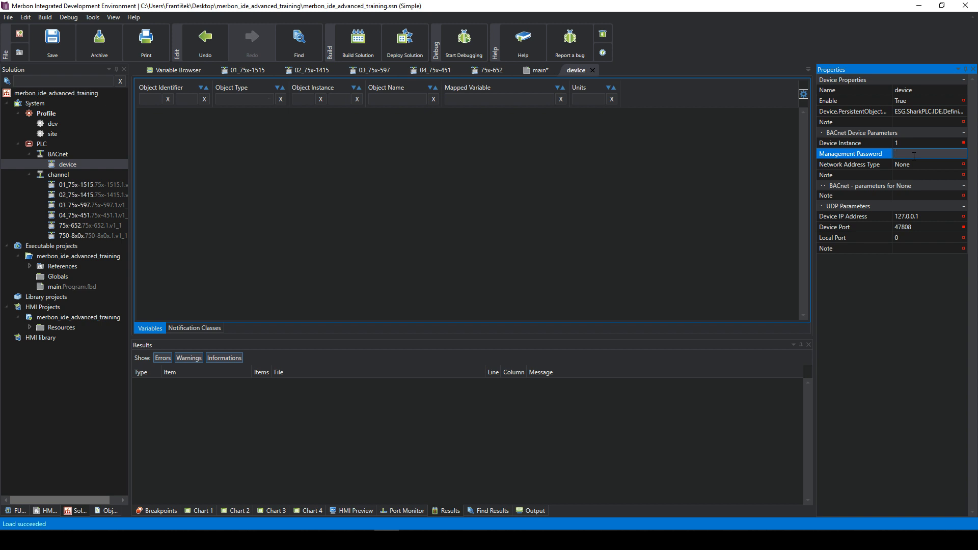
{"action": "type", "text": "jgfd"}
{"action": "right_click", "coordinate": [916, 175]}
{"action": "left_click", "coordinate": [916, 153]}
{"action": "left_click_drag", "start_coordinate": [916, 154], "coordinate": [898, 154]}
{"action": "left_click", "coordinate": [910, 155]}
{"action": "double_click", "coordinate": [907, 155]}
{"action": "left_click", "coordinate": [904, 175]}
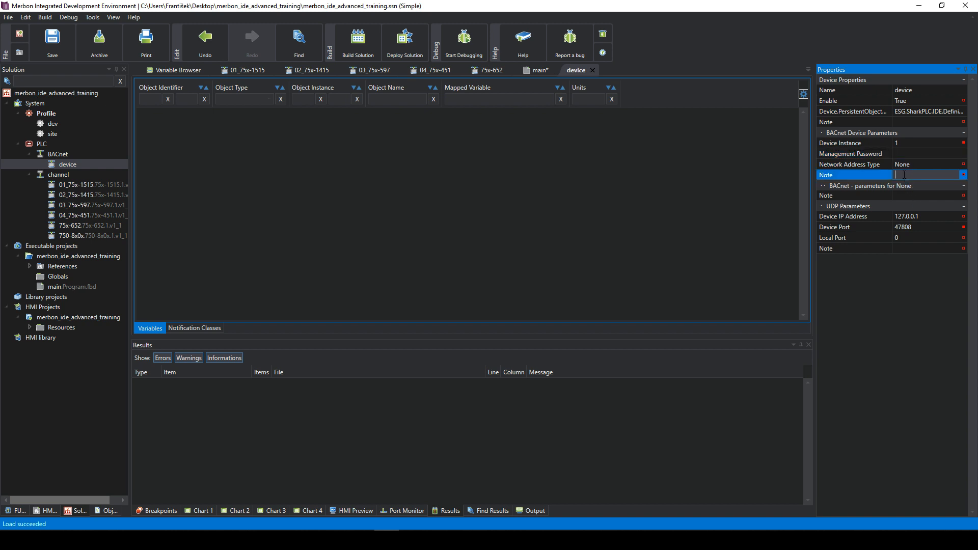
{"action": "left_click", "coordinate": [902, 238]}
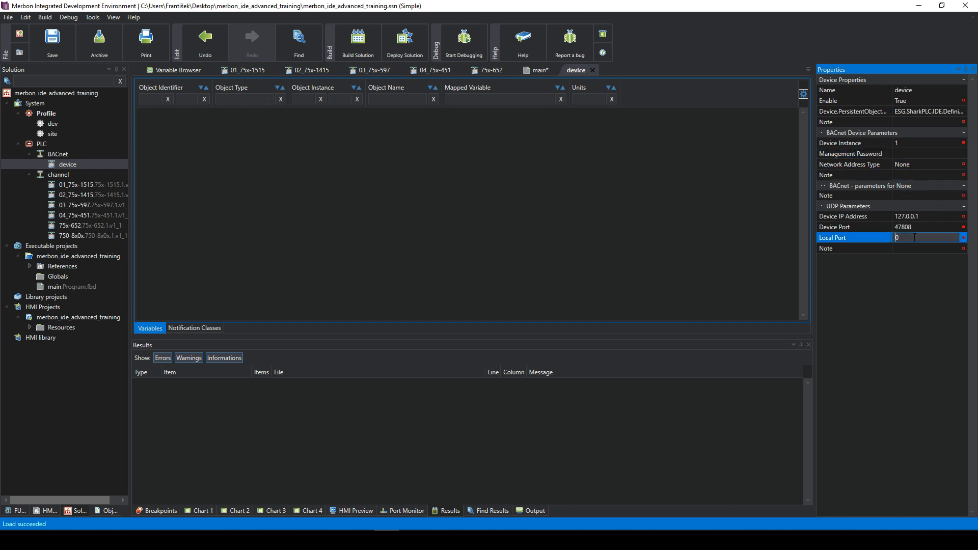
{"action": "left_click", "coordinate": [915, 228]}
{"action": "left_click", "coordinate": [913, 238]}
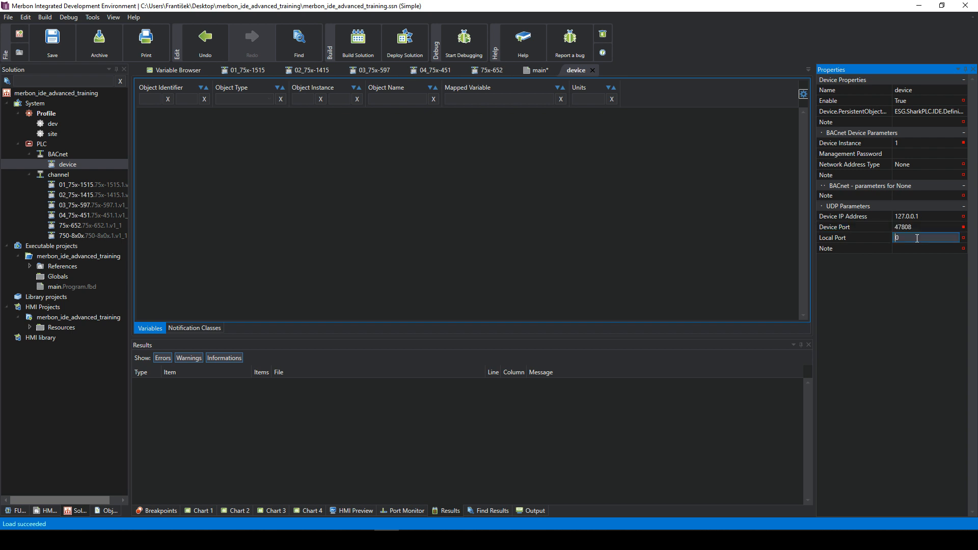
{"action": "left_click", "coordinate": [904, 248]}
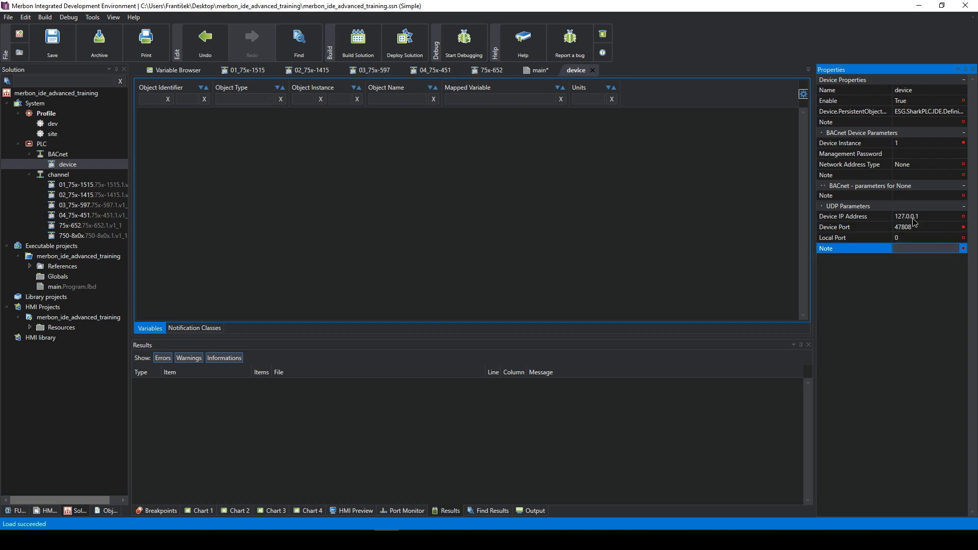
{"action": "left_click", "coordinate": [912, 218]}
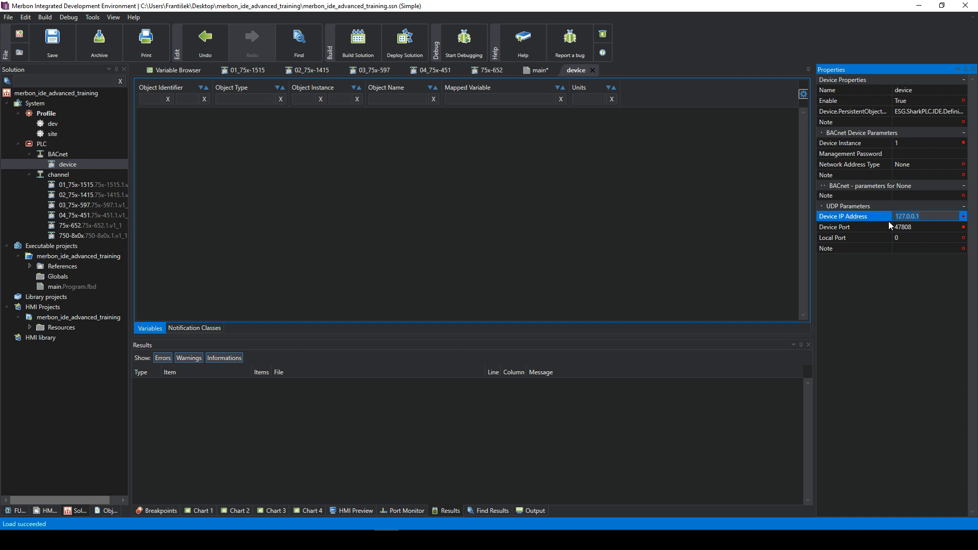
{"action": "left_click", "coordinate": [901, 239]}
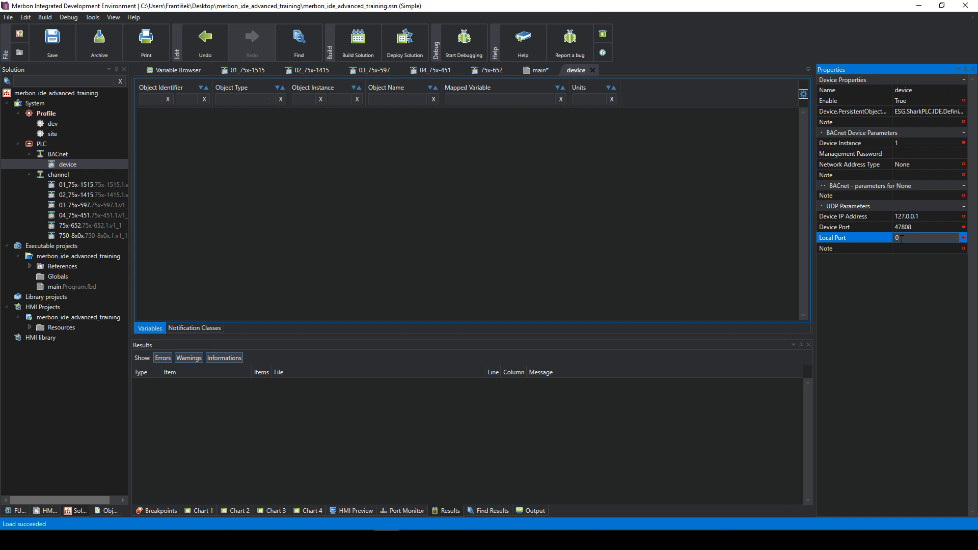
{"action": "left_click", "coordinate": [905, 246]}
{"action": "left_click", "coordinate": [902, 239]}
{"action": "left_click_drag", "start_coordinate": [902, 239], "coordinate": [879, 234]}
{"action": "left_click", "coordinate": [895, 238]}
{"action": "left_click", "coordinate": [912, 175]}
{"action": "left_click", "coordinate": [917, 152]}
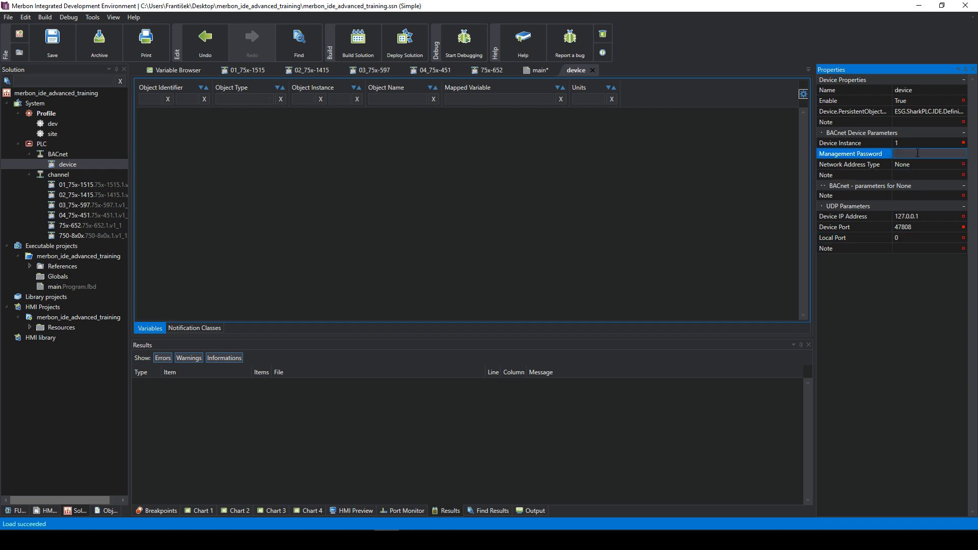
{"action": "left_click", "coordinate": [915, 143]}
{"action": "left_click", "coordinate": [917, 175]}
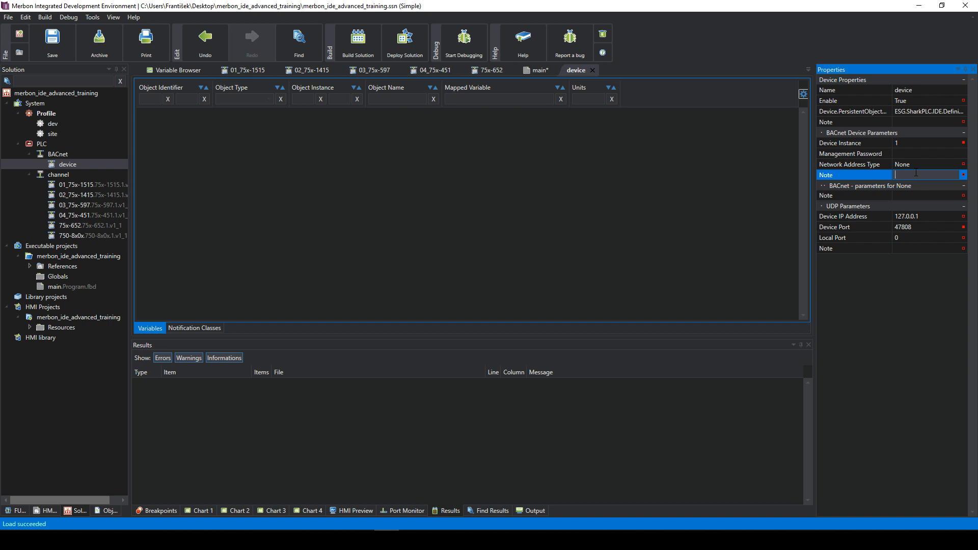
{"action": "left_click", "coordinate": [912, 165]}
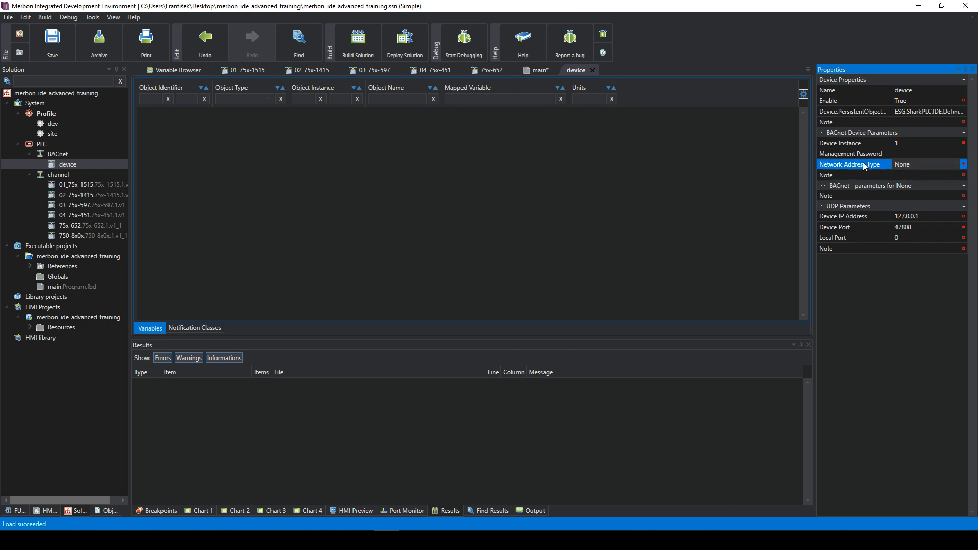
{"action": "left_click", "coordinate": [911, 174]}
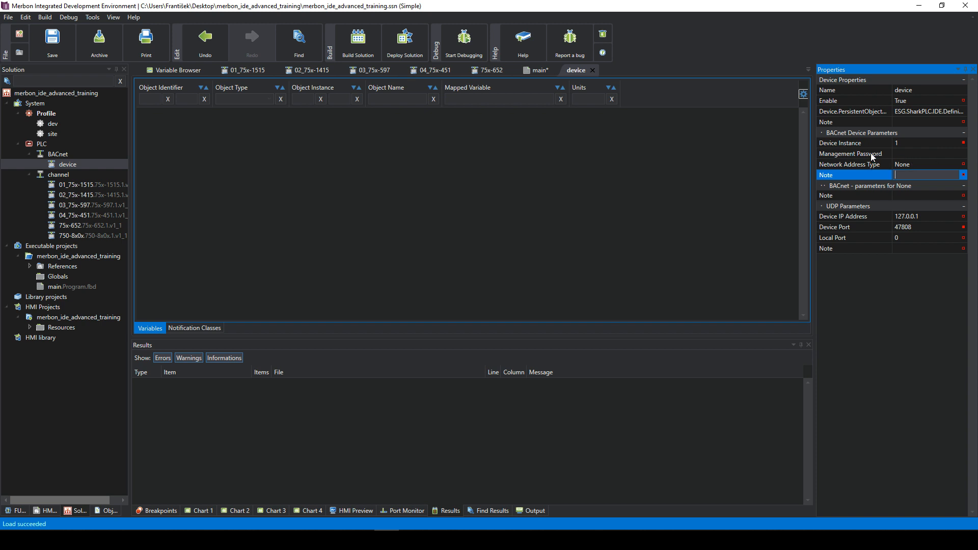
{"action": "left_click", "coordinate": [564, 185]}
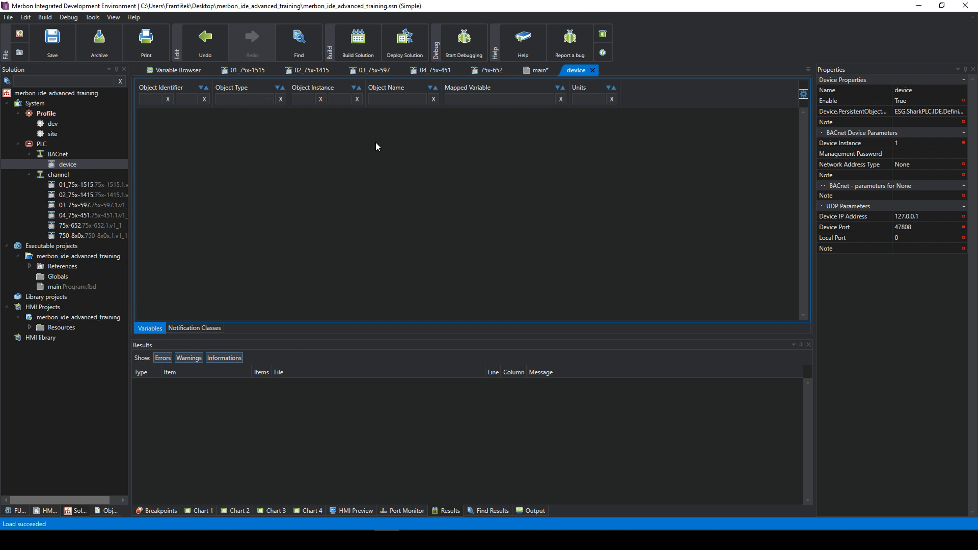
{"action": "double_click", "coordinate": [63, 164]}
{"action": "left_click", "coordinate": [70, 164]}
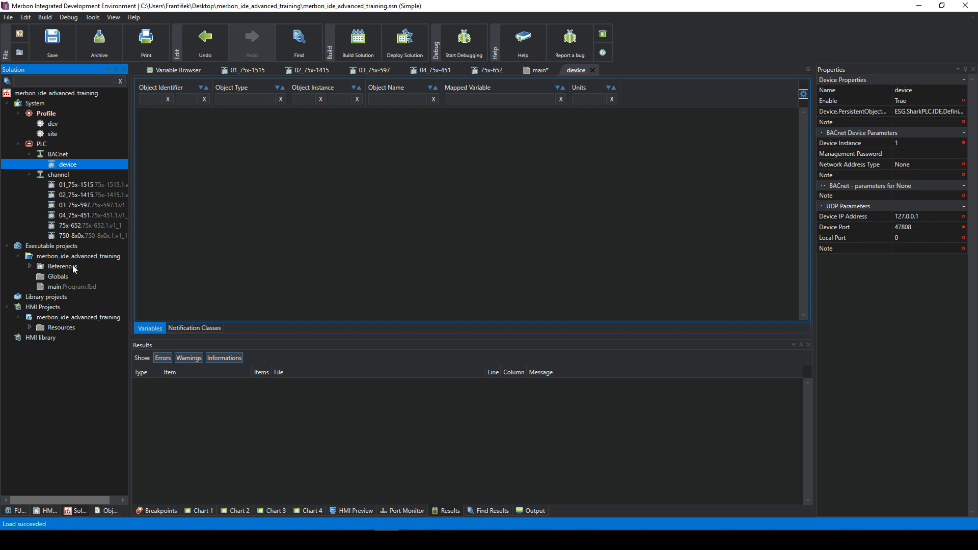
- Open main.Program.fbd and bring up var1's PLC: BACnet visible property
{"action": "double_click", "coordinate": [72, 287]}
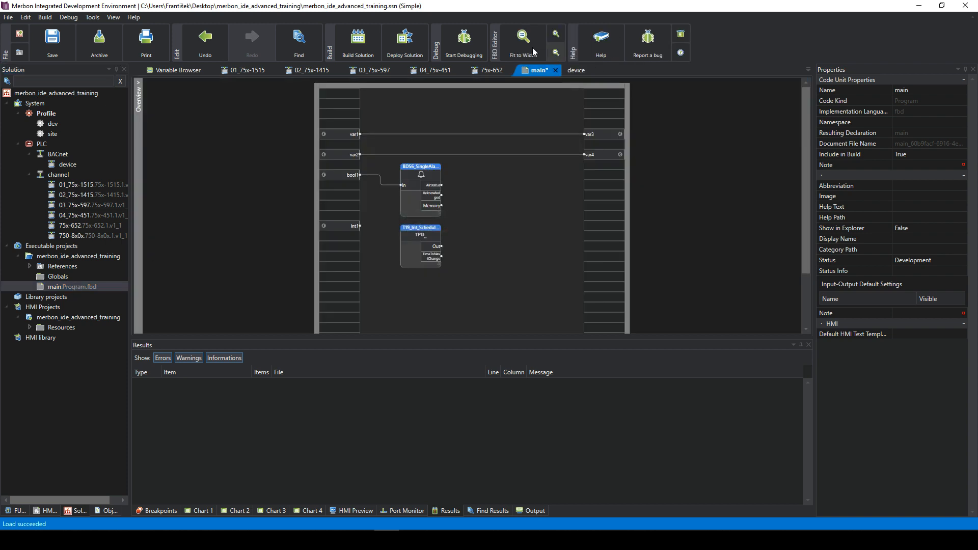
{"action": "mouse_move", "coordinate": [332, 132]}
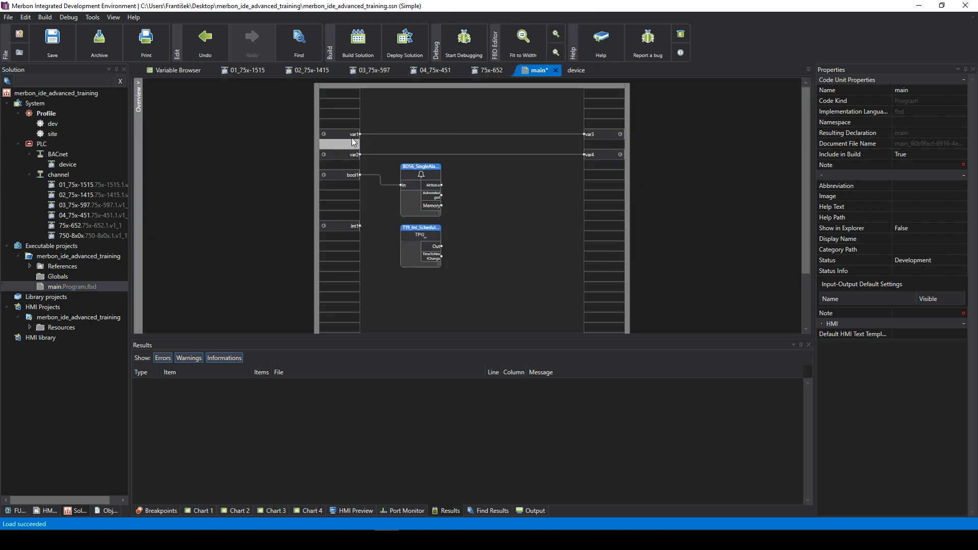
{"action": "right_click", "coordinate": [335, 133]}
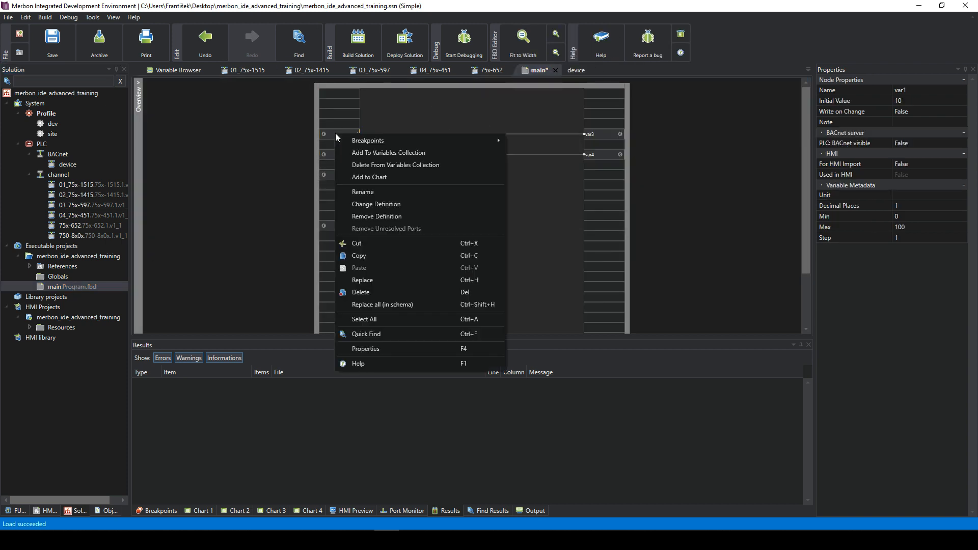
{"action": "left_click", "coordinate": [334, 121]}
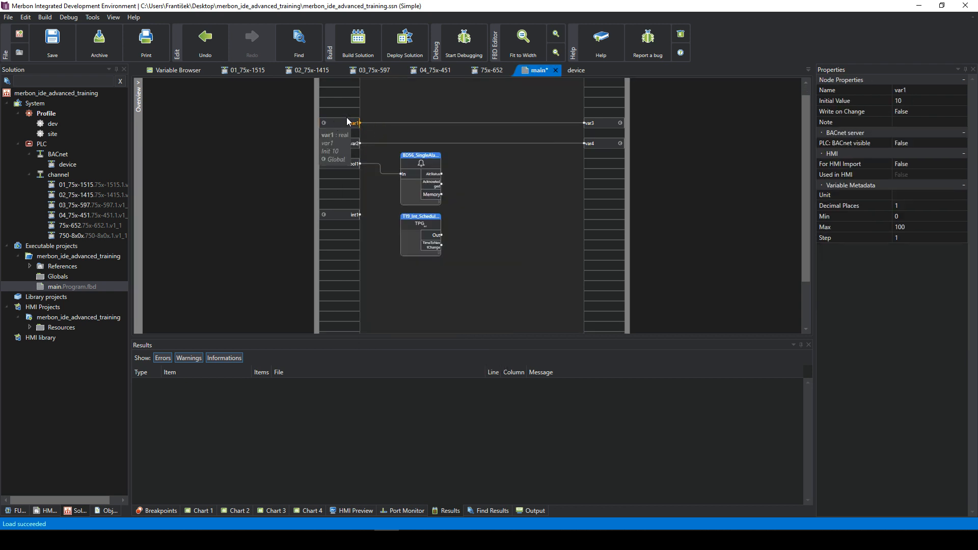
{"action": "left_click", "coordinate": [903, 141]}
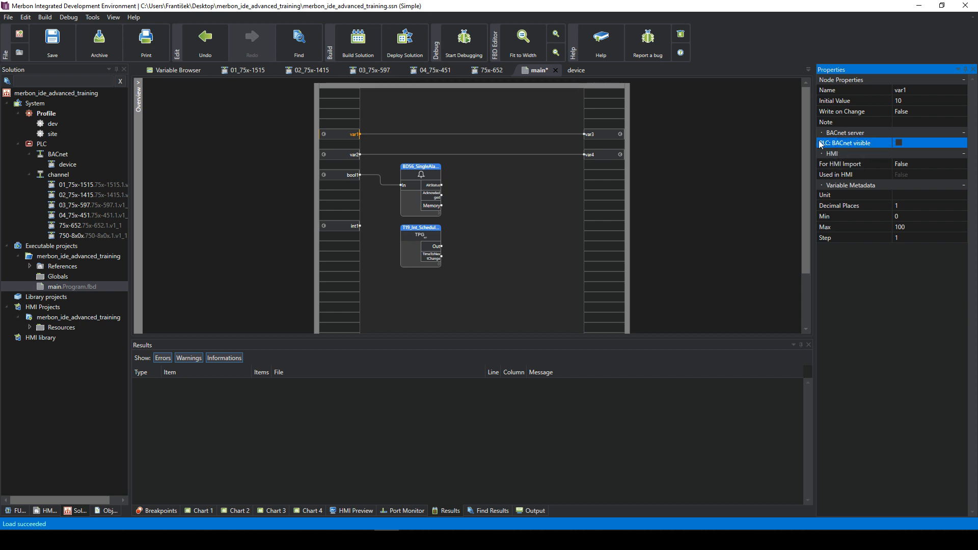
- Make var1 BACnet visible and name its data point VAR1
{"action": "left_click", "coordinate": [899, 143]}
{"action": "left_click", "coordinate": [950, 143]}
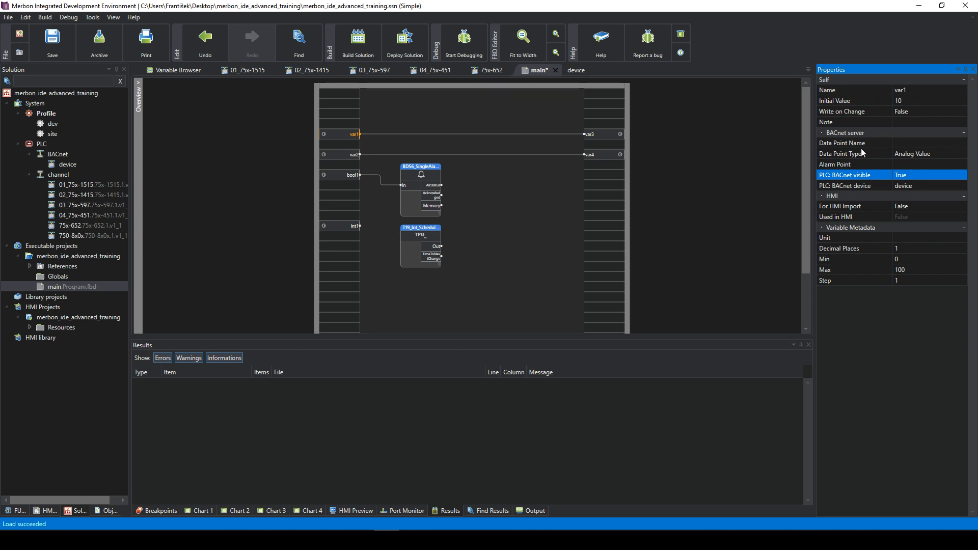
{"action": "left_click", "coordinate": [916, 142]}
{"action": "left_click", "coordinate": [907, 163]}
{"action": "left_click", "coordinate": [906, 165]}
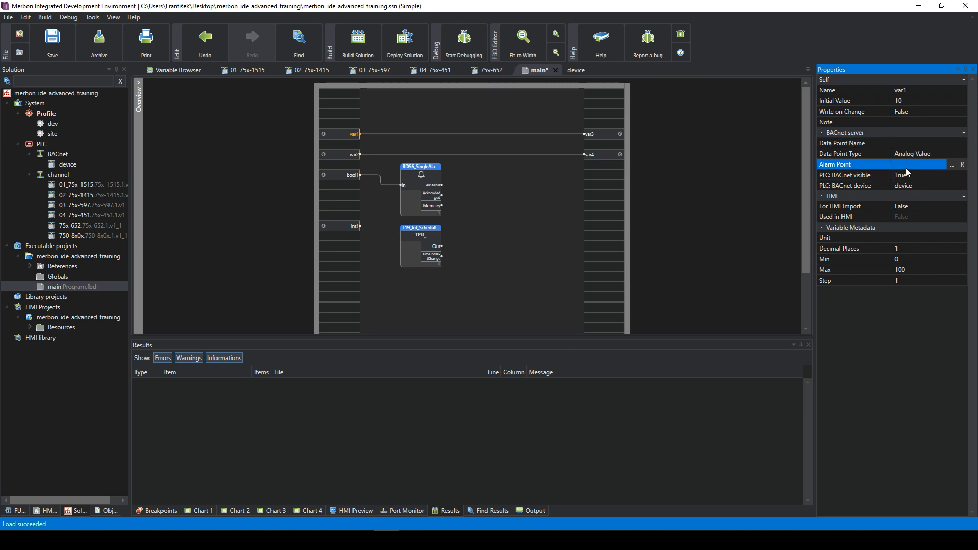
{"action": "left_click", "coordinate": [911, 144]}
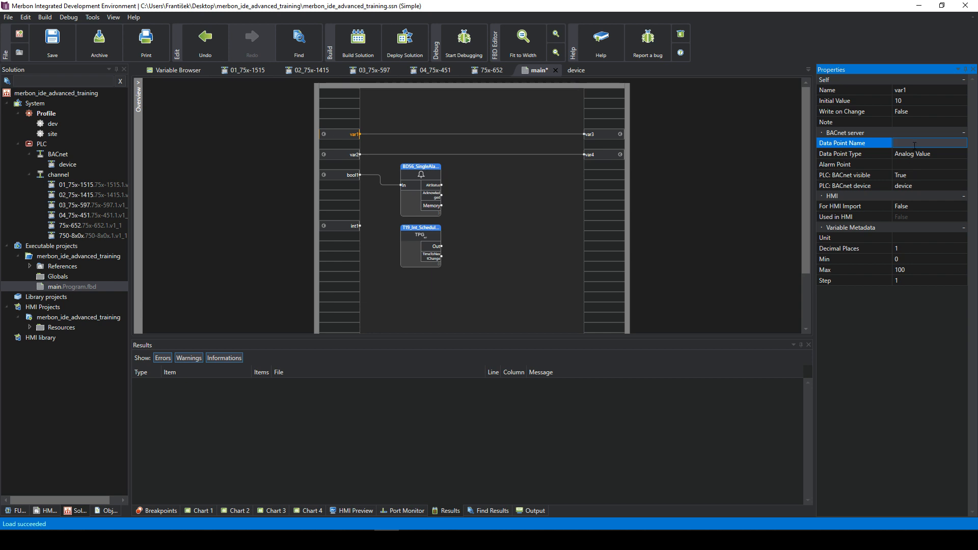
{"action": "type", "text": "VAR1"}
{"action": "left_click", "coordinate": [951, 145]}
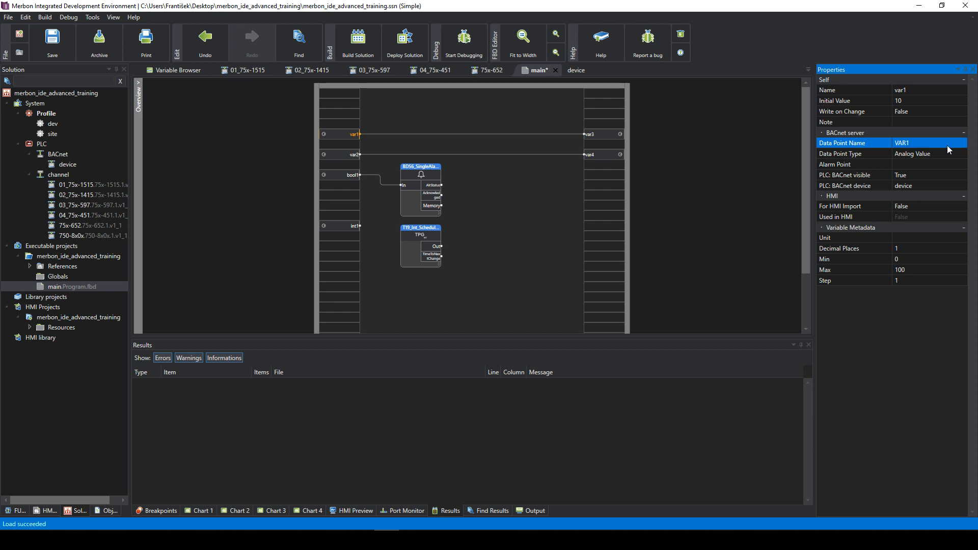
- Keep Analog Value as the data point type and select the Alarm Point setting
{"action": "left_click", "coordinate": [927, 154]}
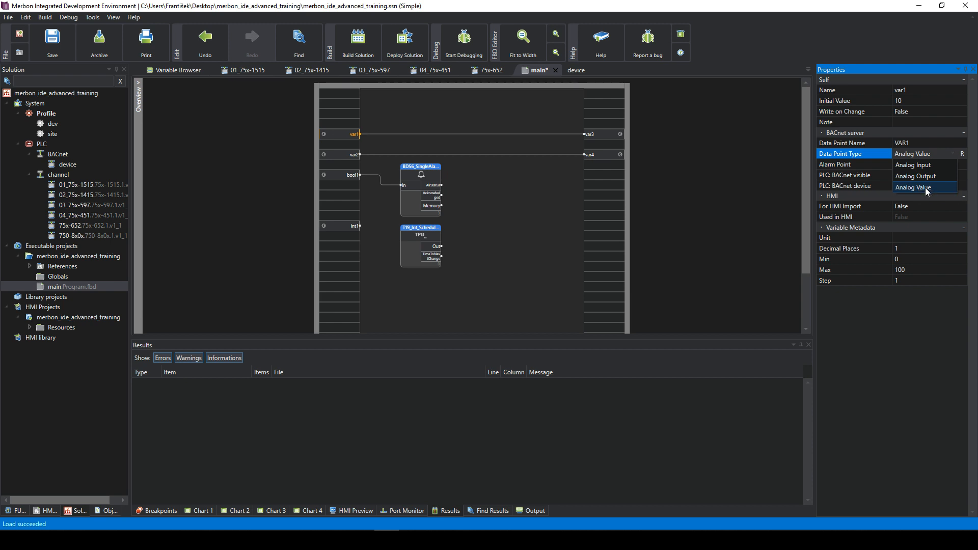
{"action": "left_click", "coordinate": [926, 188]}
{"action": "left_click", "coordinate": [918, 156]}
{"action": "left_click", "coordinate": [930, 188]}
{"action": "left_click", "coordinate": [926, 164]}
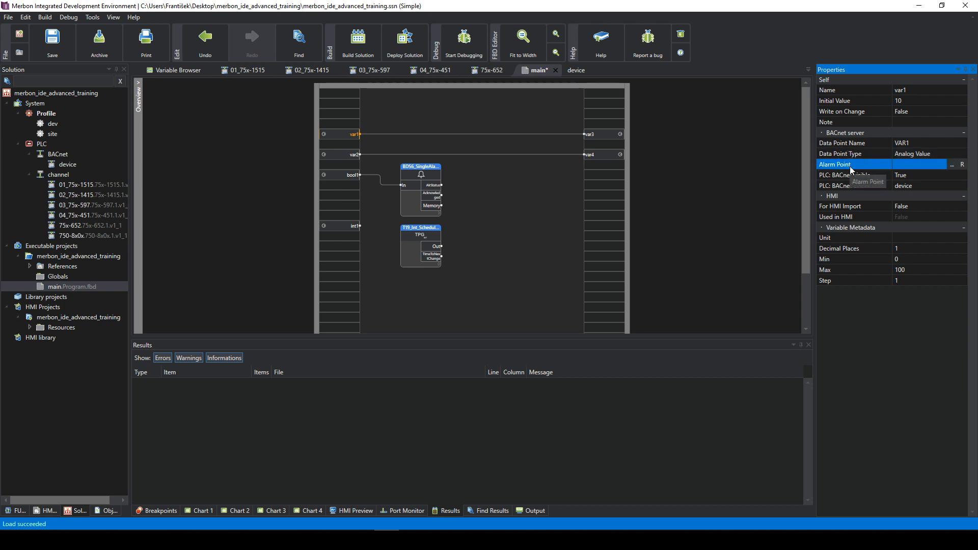
- Pick the BD56_SingleAlarmMemoryDelay Alarm in the variable picker and confirm with OK
{"action": "left_click", "coordinate": [951, 166]}
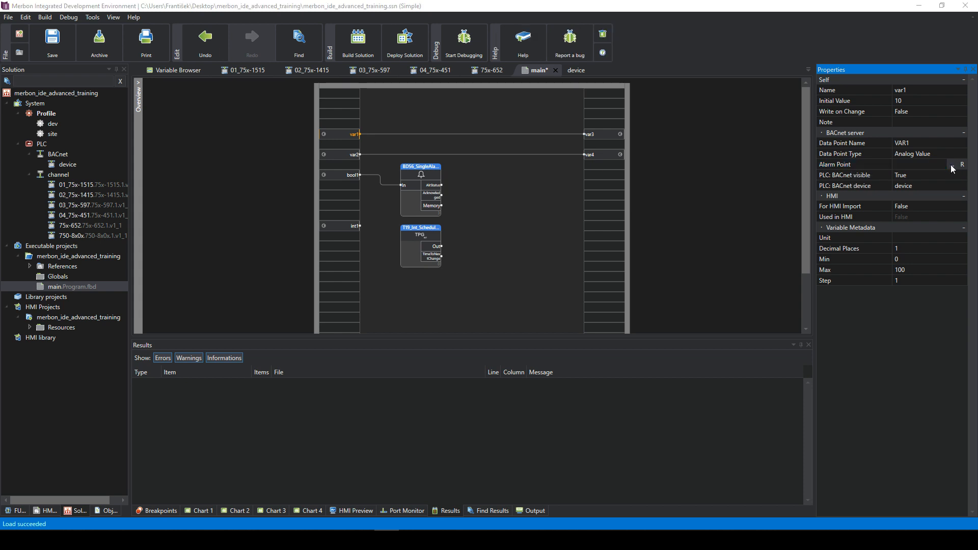
{"action": "left_click", "coordinate": [339, 138]}
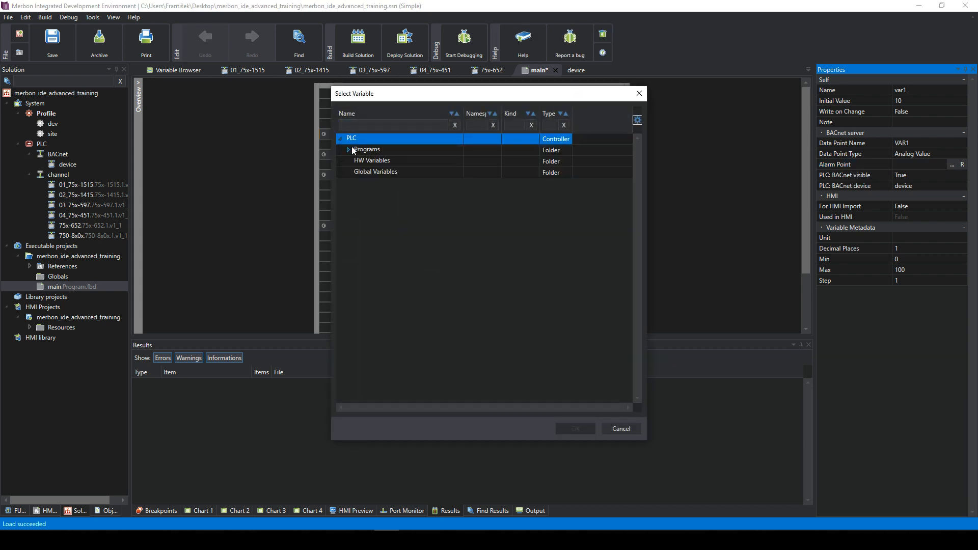
{"action": "left_click", "coordinate": [349, 149]}
{"action": "left_click", "coordinate": [356, 161]}
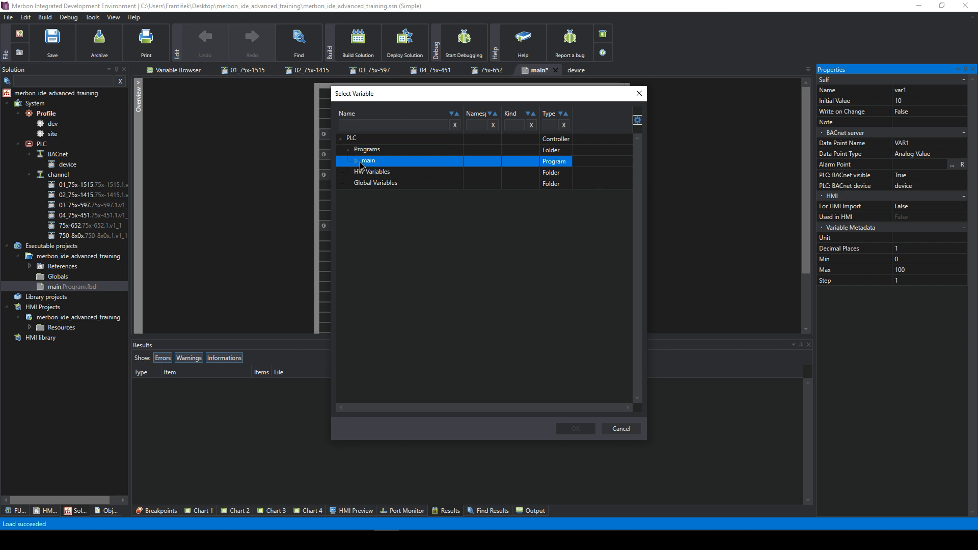
{"action": "left_click", "coordinate": [363, 172]}
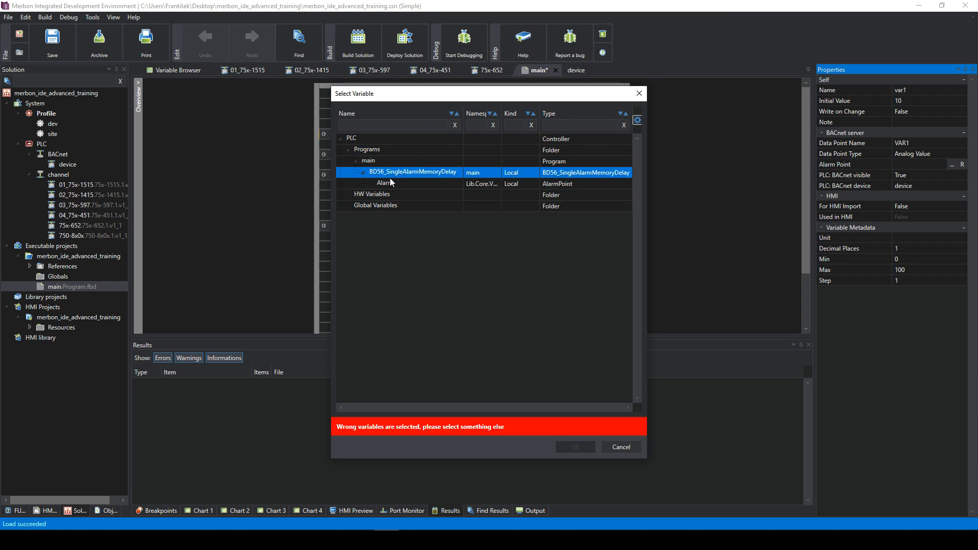
{"action": "left_click", "coordinate": [393, 182]}
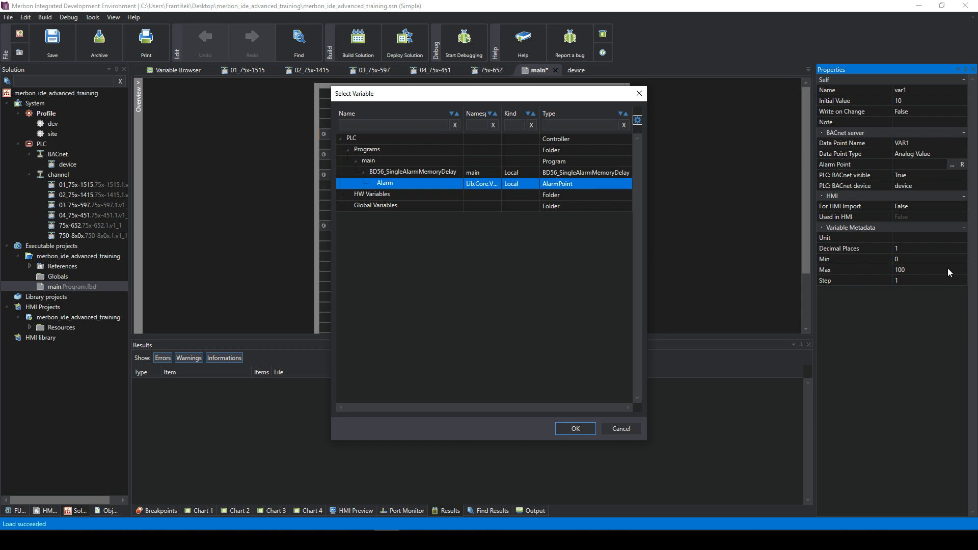
{"action": "left_click", "coordinate": [640, 95]}
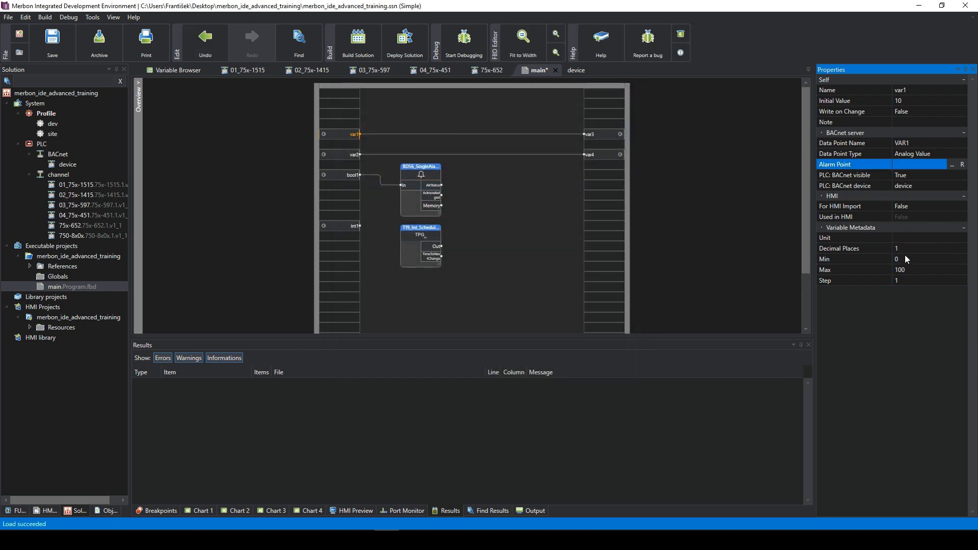
- Review var1's Unit, Min, Max and Step rows: 1 decimal place, range 0–100, step 1
{"action": "left_click", "coordinate": [906, 238]}
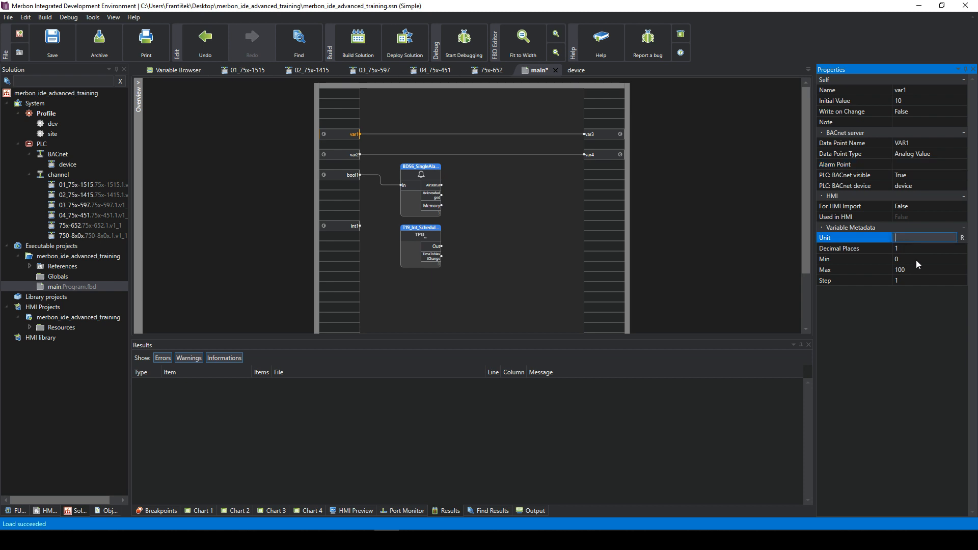
{"action": "left_click", "coordinate": [918, 249]}
{"action": "left_click", "coordinate": [918, 259]}
{"action": "left_click", "coordinate": [918, 270]}
{"action": "left_click", "coordinate": [916, 260]}
{"action": "left_click", "coordinate": [917, 270]}
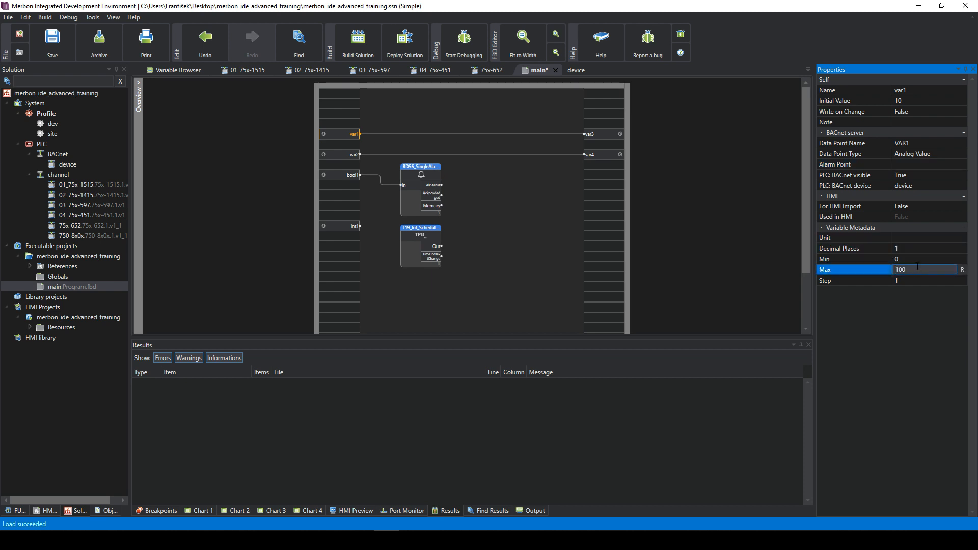
{"action": "left_click", "coordinate": [922, 280]}
{"action": "left_click", "coordinate": [916, 249]}
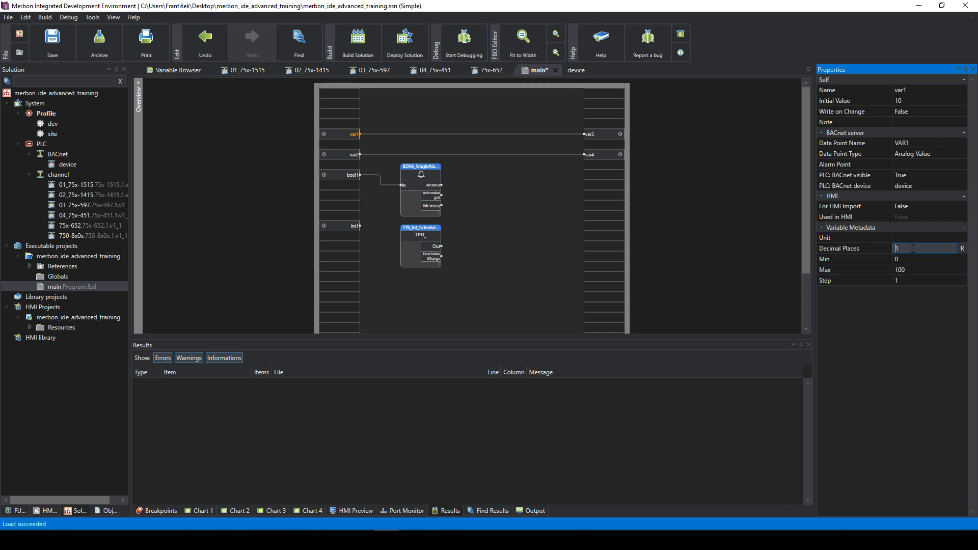
{"action": "left_click", "coordinate": [917, 259]}
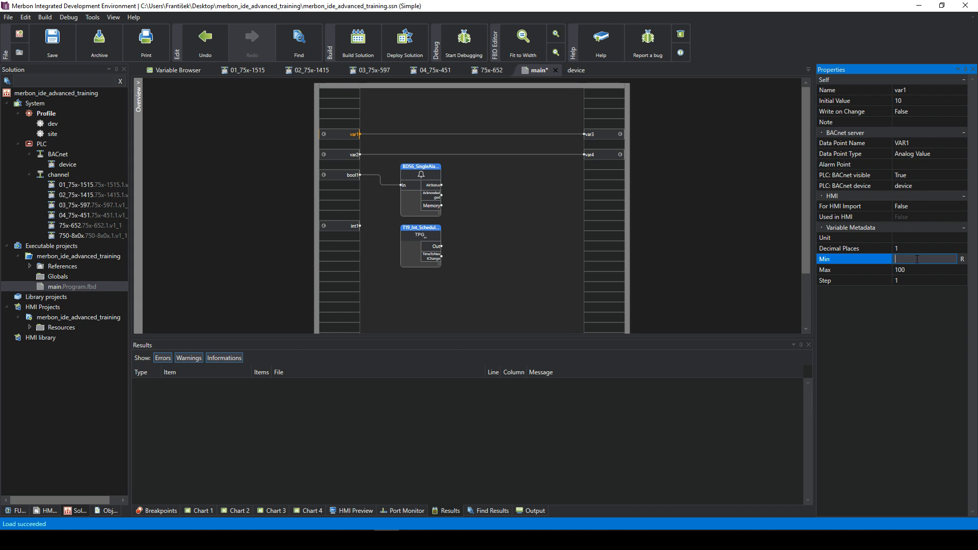
{"action": "left_click", "coordinate": [918, 268]}
{"action": "left_click", "coordinate": [915, 259]}
{"action": "left_click", "coordinate": [920, 271]}
{"action": "left_click", "coordinate": [919, 278]}
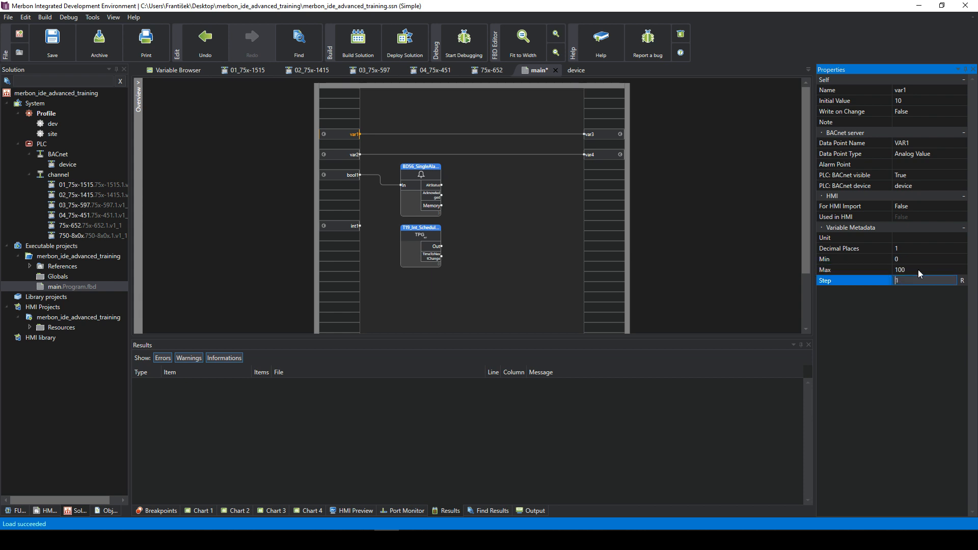
{"action": "left_click", "coordinate": [913, 238]}
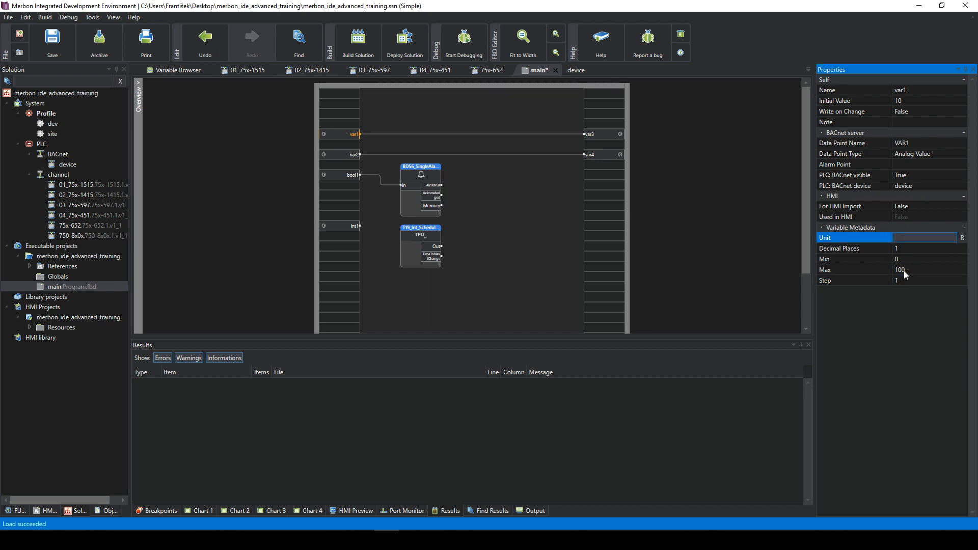
{"action": "left_click", "coordinate": [931, 164]}
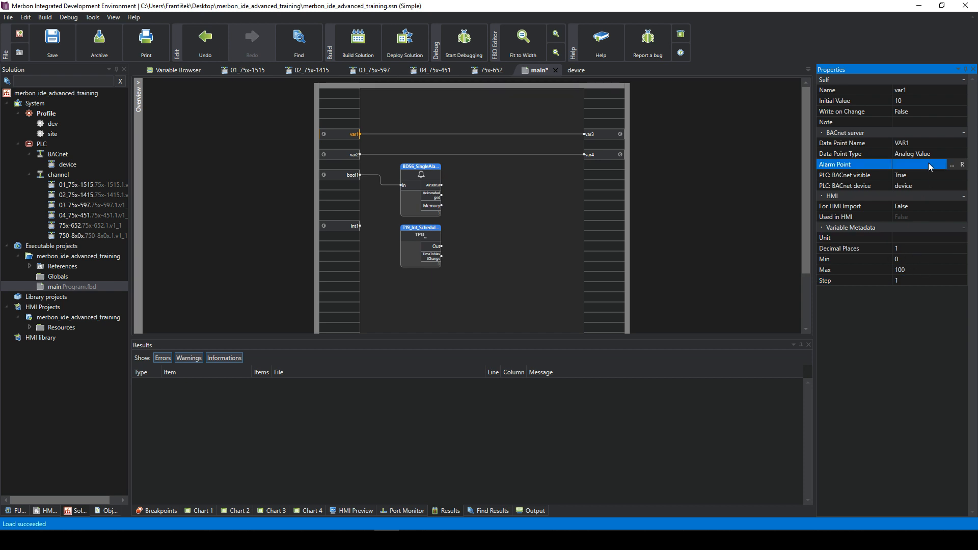
- Link var1's alarm point to PLC > Programs > main > BD56_SingleAlarmMemoryDelay > Alarm
{"action": "left_click", "coordinate": [951, 164]}
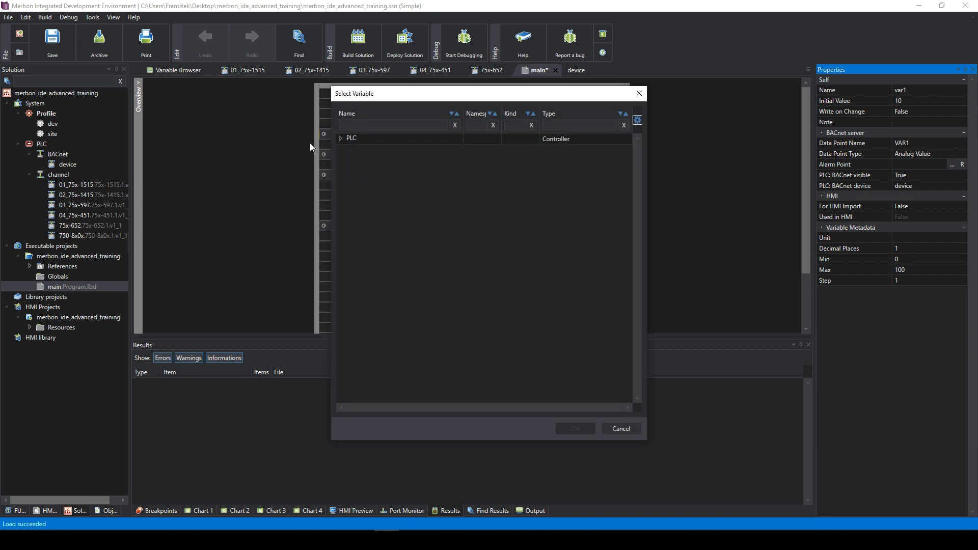
{"action": "left_click", "coordinate": [342, 138]}
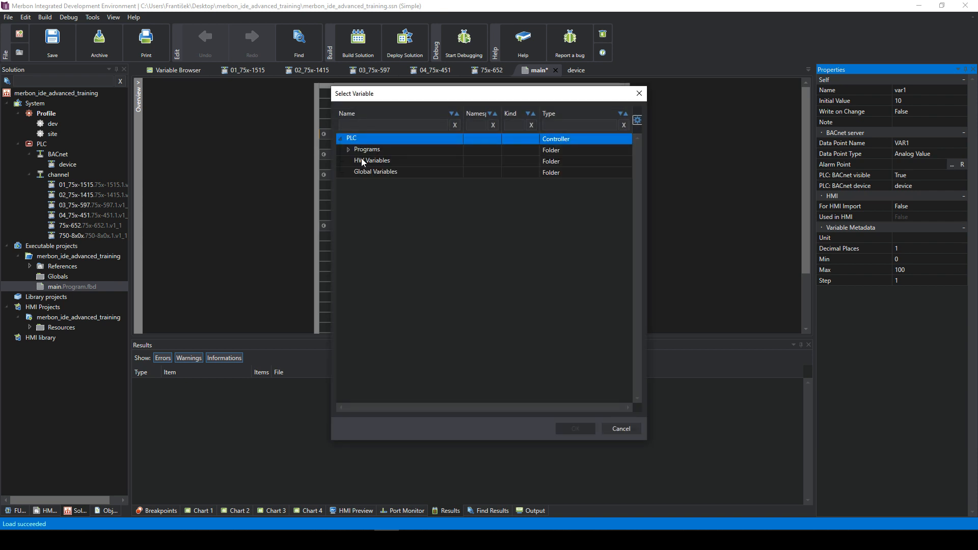
{"action": "left_click", "coordinate": [350, 149]}
{"action": "double_click", "coordinate": [367, 161]}
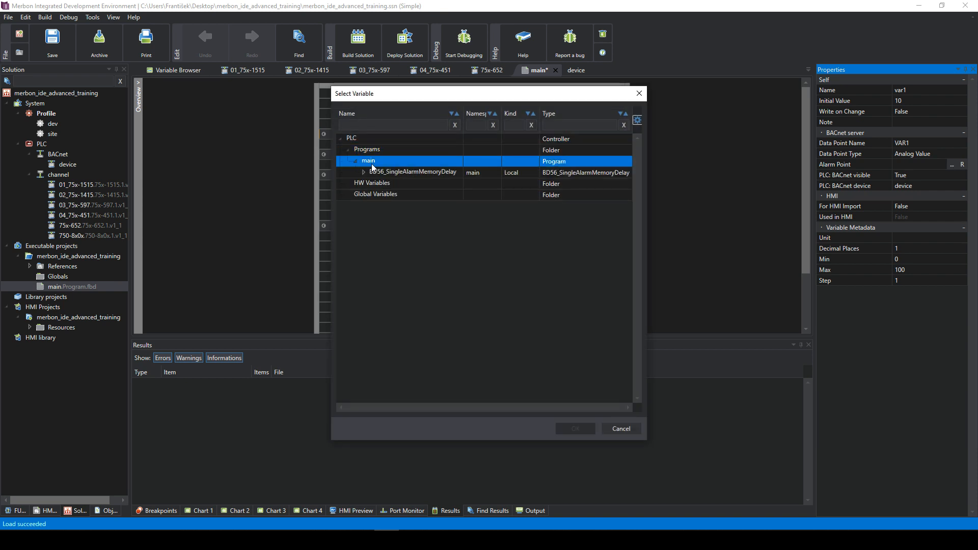
{"action": "left_click", "coordinate": [387, 173]}
{"action": "left_click", "coordinate": [364, 172]}
{"action": "left_click", "coordinate": [384, 185]}
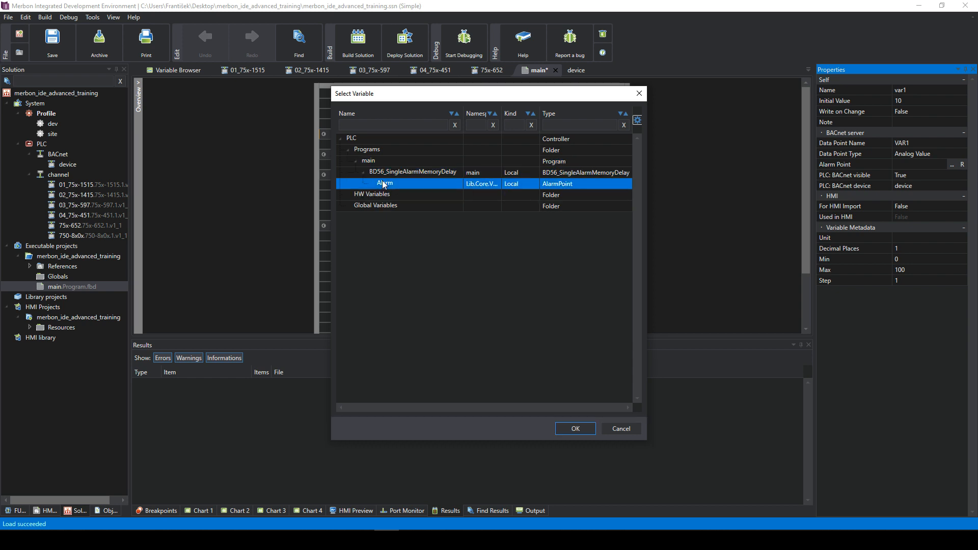
{"action": "left_click", "coordinate": [576, 428]}
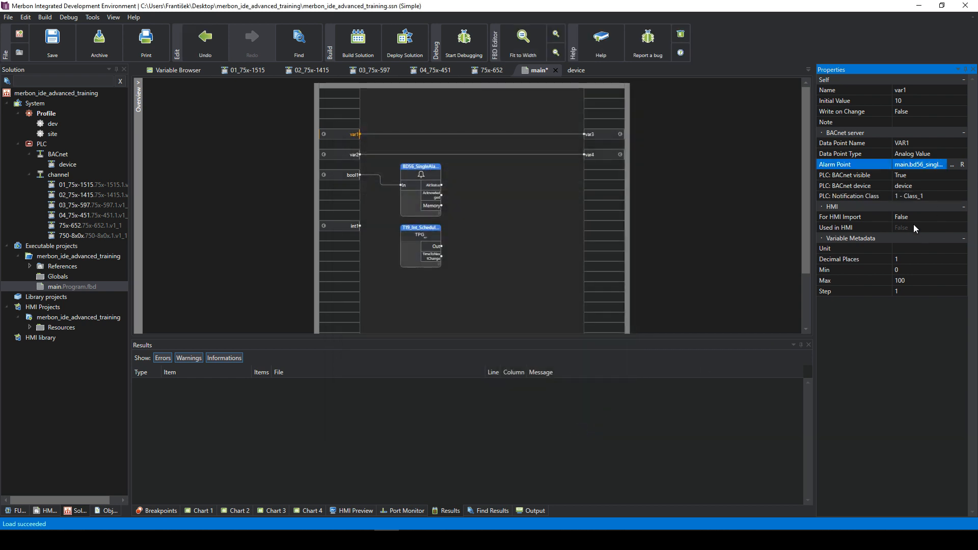
- Set var1's minimum value to -100
{"action": "left_click", "coordinate": [913, 256]}
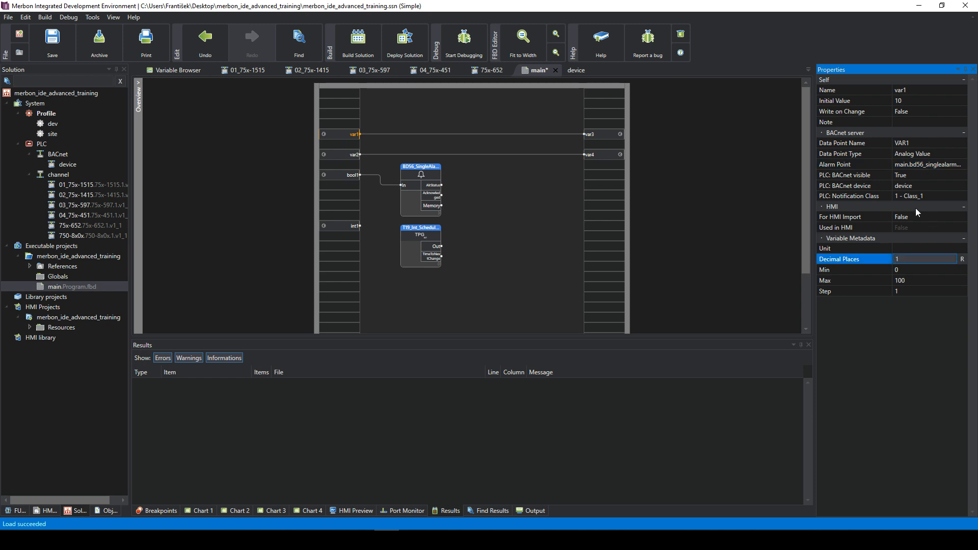
{"action": "left_click", "coordinate": [930, 176]}
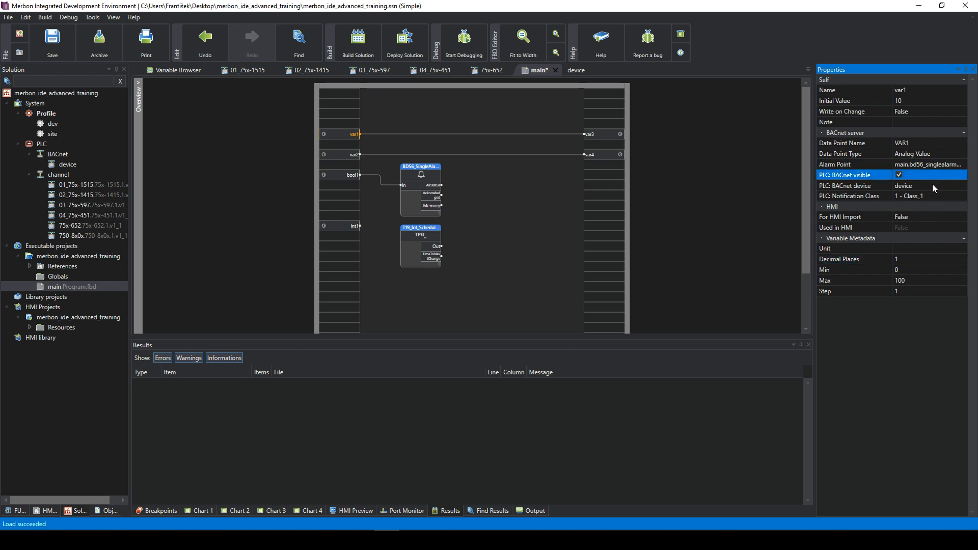
{"action": "left_click", "coordinate": [910, 270]}
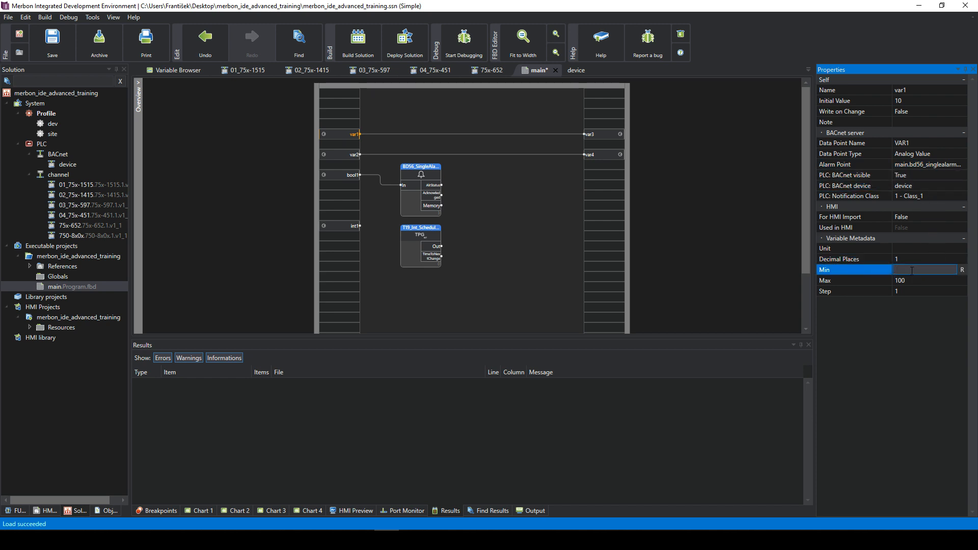
{"action": "type", "text": "-100"}
{"action": "left_click", "coordinate": [941, 270]}
- Set var1's unit to °C and check its notification class and BACnet device
{"action": "left_click", "coordinate": [924, 291]}
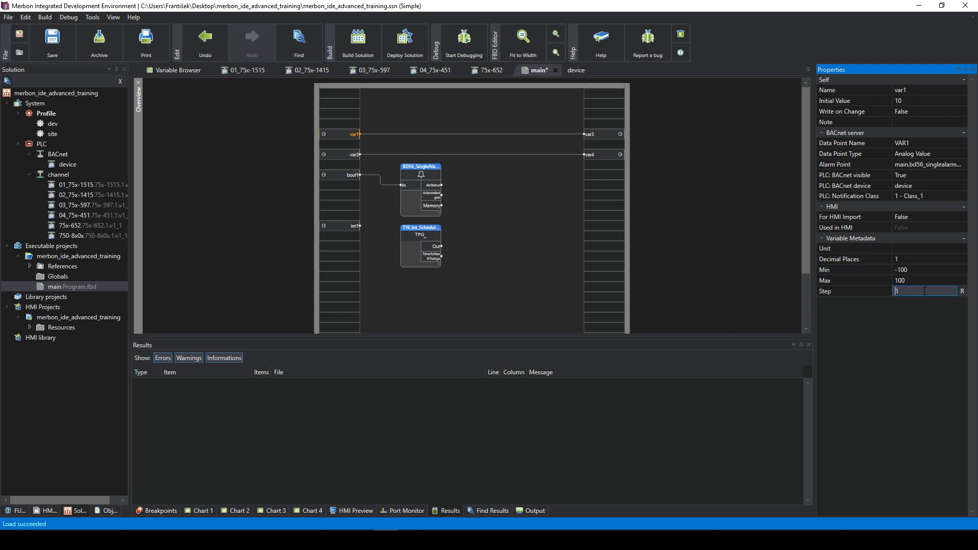
{"action": "left_click", "coordinate": [912, 249]}
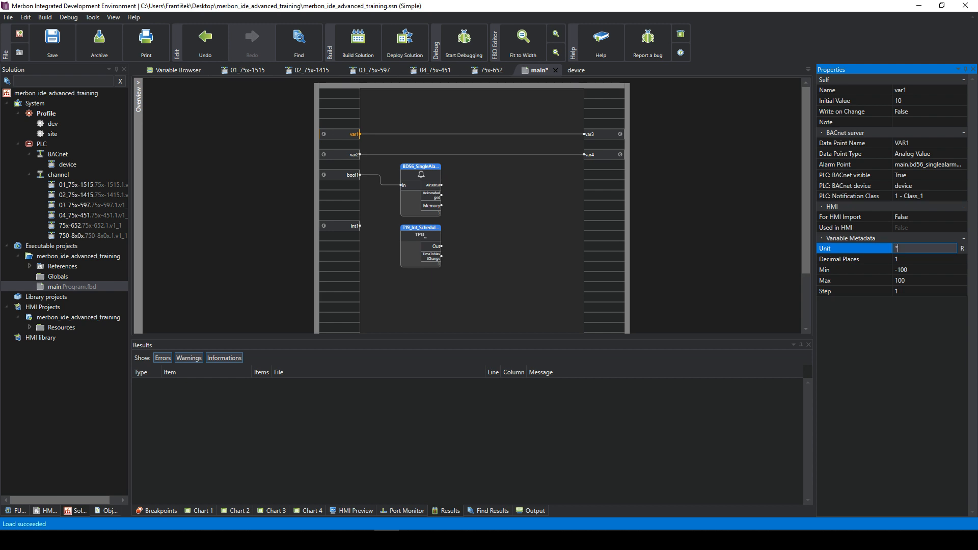
{"action": "type", "text": "°C"}
{"action": "left_click", "coordinate": [933, 292]}
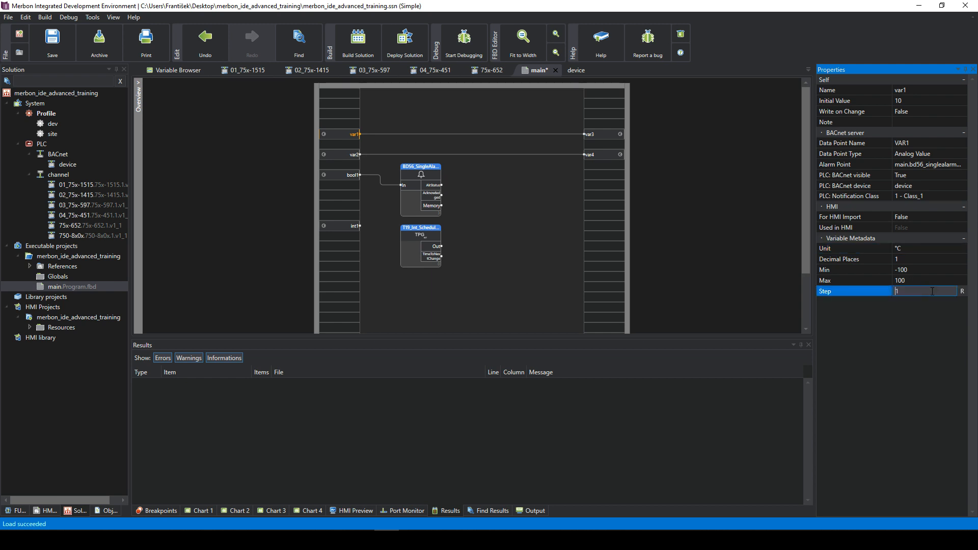
{"action": "left_click", "coordinate": [921, 197]}
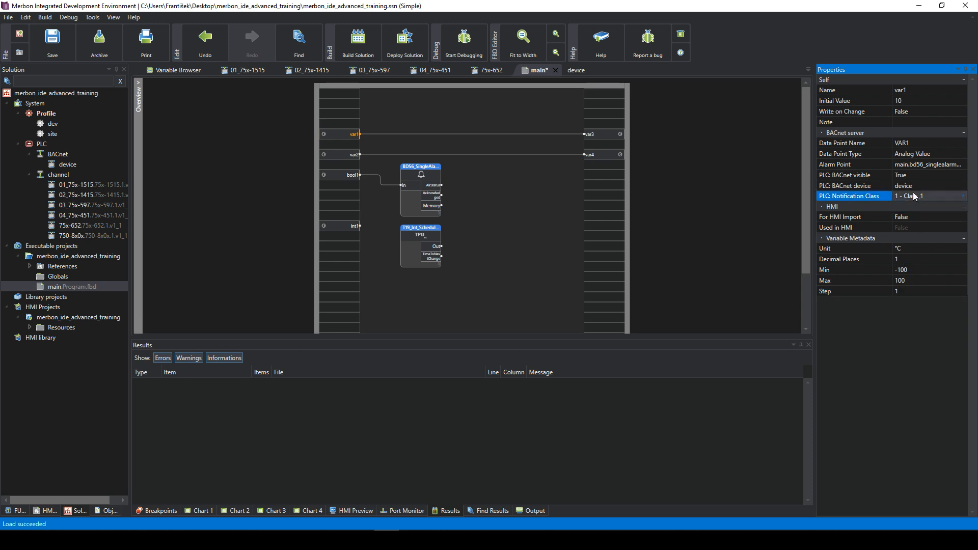
{"action": "left_click", "coordinate": [914, 184]}
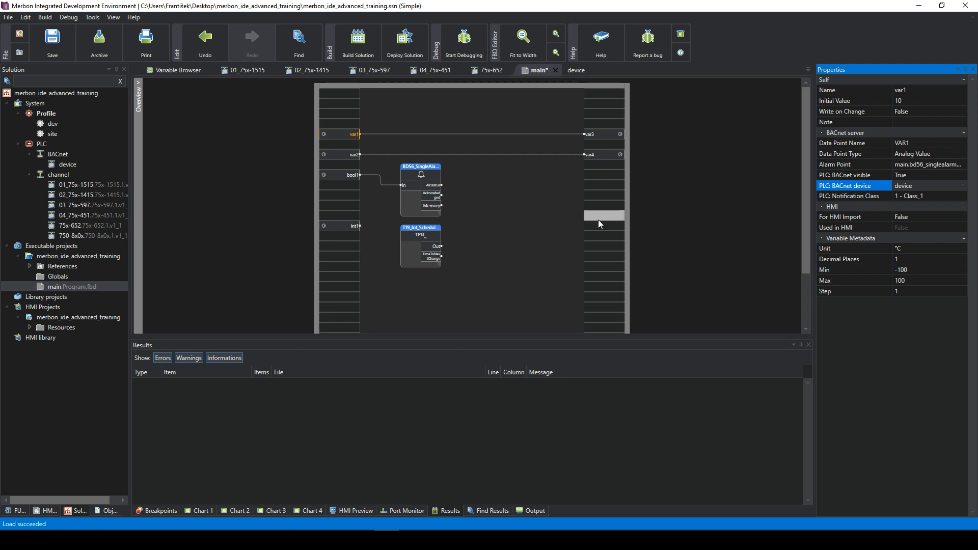
- Inspect VAR1 in the device's object list: Analog Value, mapped to var1, 62 DEGREES-CELSIUS
{"action": "double_click", "coordinate": [64, 165]}
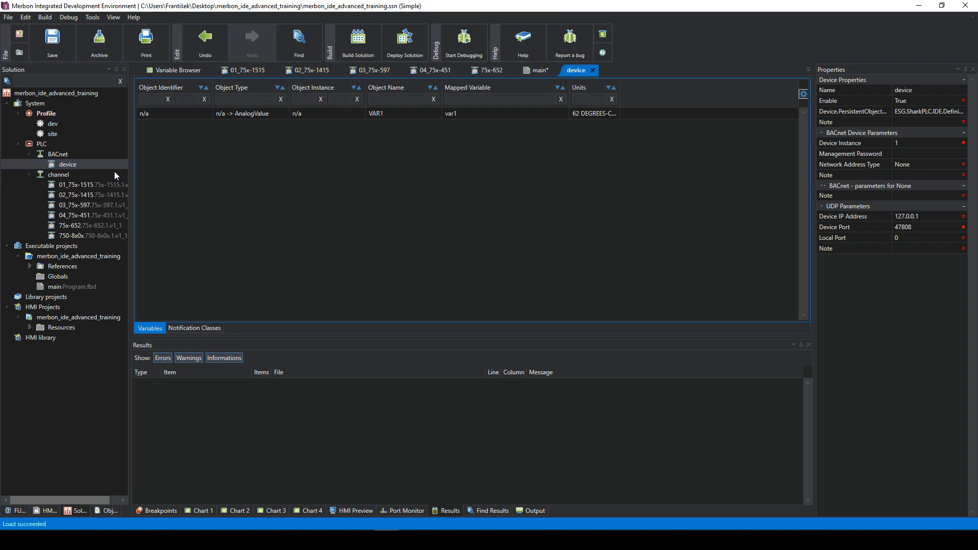
{"action": "left_click", "coordinate": [341, 116]}
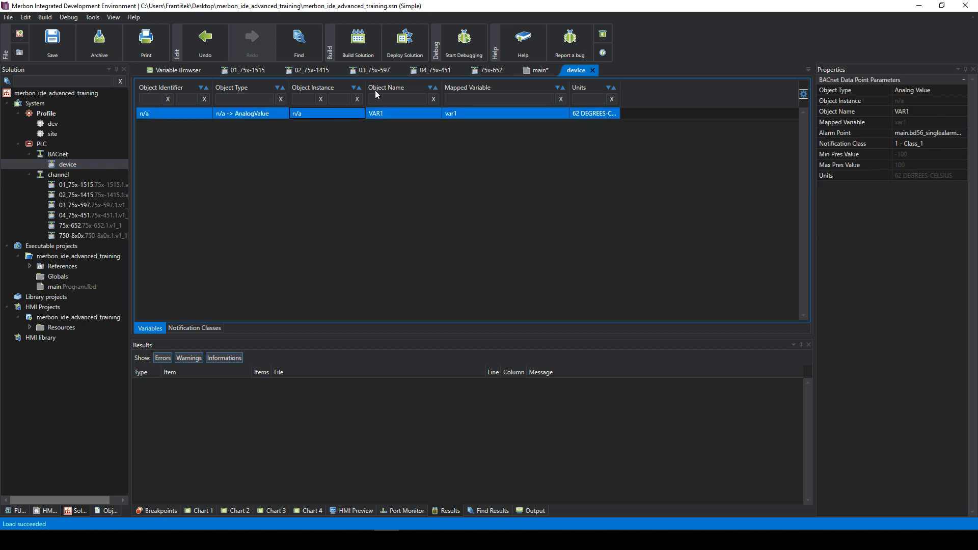
{"action": "left_click_drag", "start_coordinate": [619, 88], "coordinate": [665, 89]}
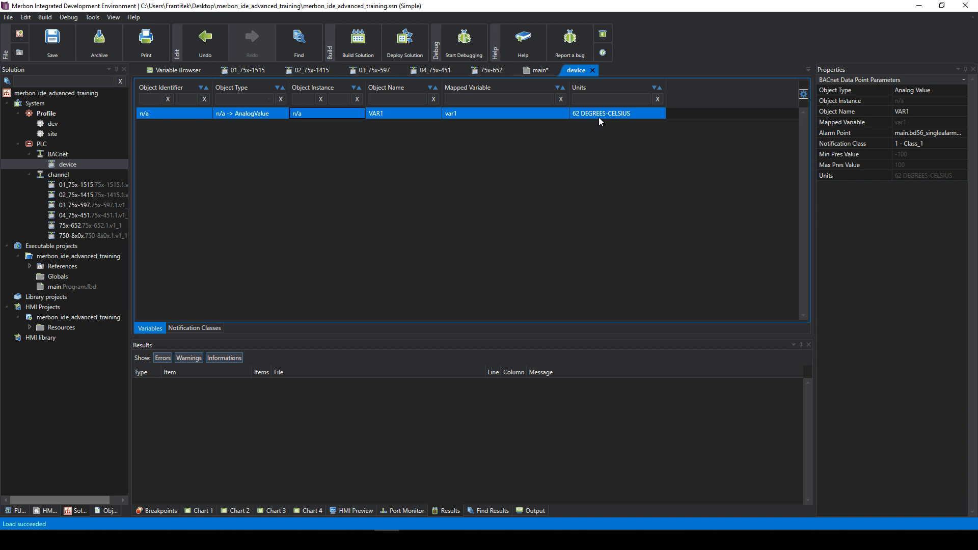
{"action": "left_click", "coordinate": [610, 109]}
{"action": "left_click", "coordinate": [170, 114]}
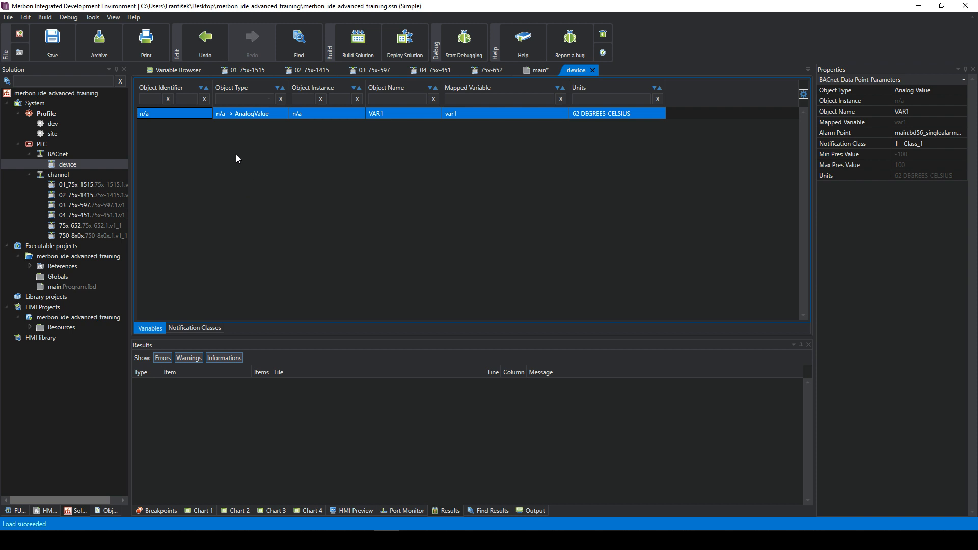
- Filter the Variable Browser by 'var' and select var2
{"action": "left_click", "coordinate": [171, 75]}
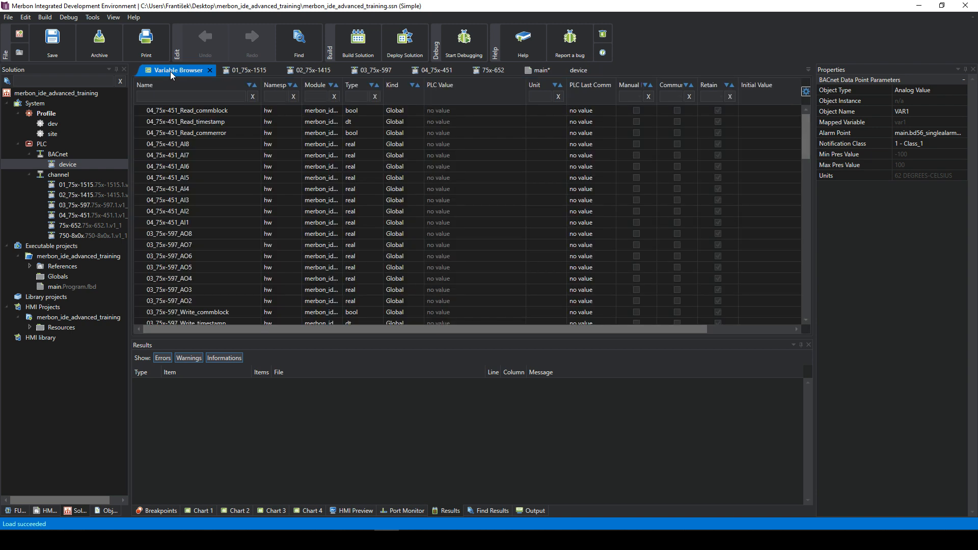
{"action": "left_click", "coordinate": [213, 176]}
{"action": "scroll", "coordinate": [250, 200], "scroll_direction": "down", "scroll_amount": 8}
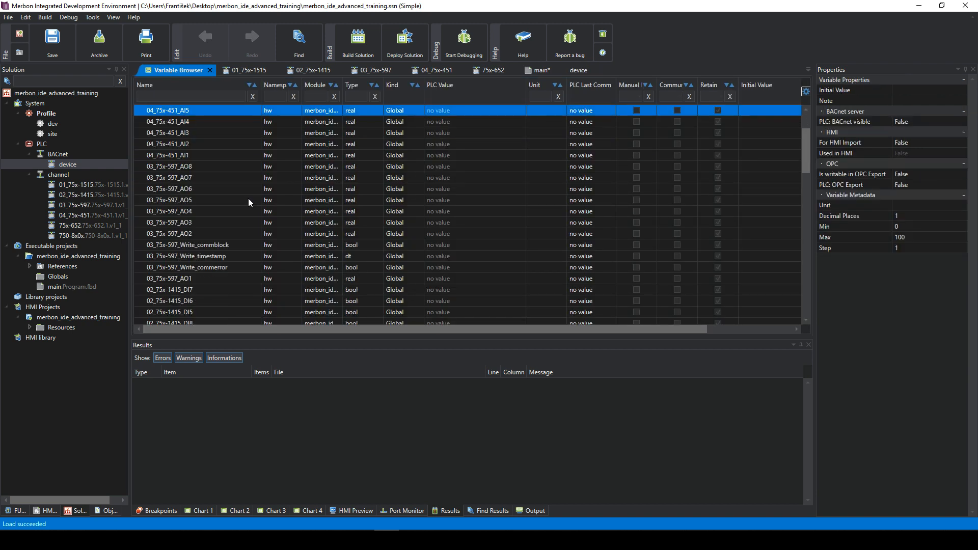
{"action": "scroll", "coordinate": [253, 194], "scroll_direction": "up", "scroll_amount": 8}
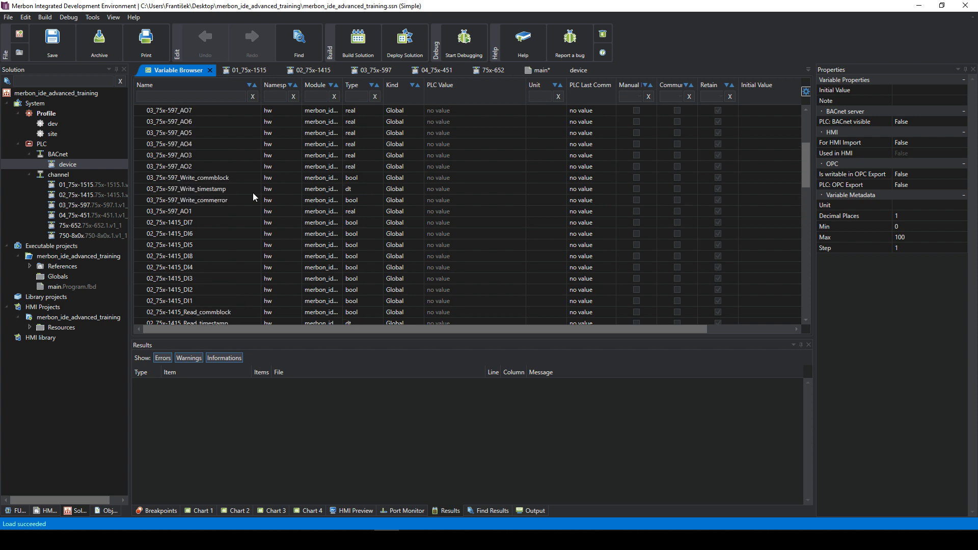
{"action": "scroll", "coordinate": [228, 185], "scroll_direction": "down", "scroll_amount": 4}
{"action": "scroll", "coordinate": [224, 179], "scroll_direction": "up", "scroll_amount": 2}
{"action": "left_click", "coordinate": [194, 96]}
{"action": "type", "text": "var"}
{"action": "left_click", "coordinate": [204, 122]}
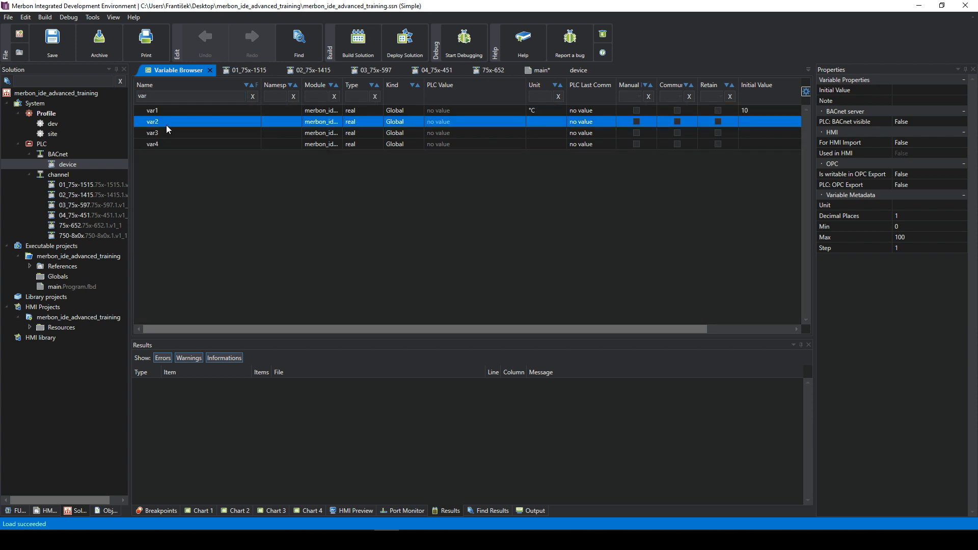
- Make var2 BACnet visible as data point VAR2 of type Analog Input
{"action": "double_click", "coordinate": [899, 122]}
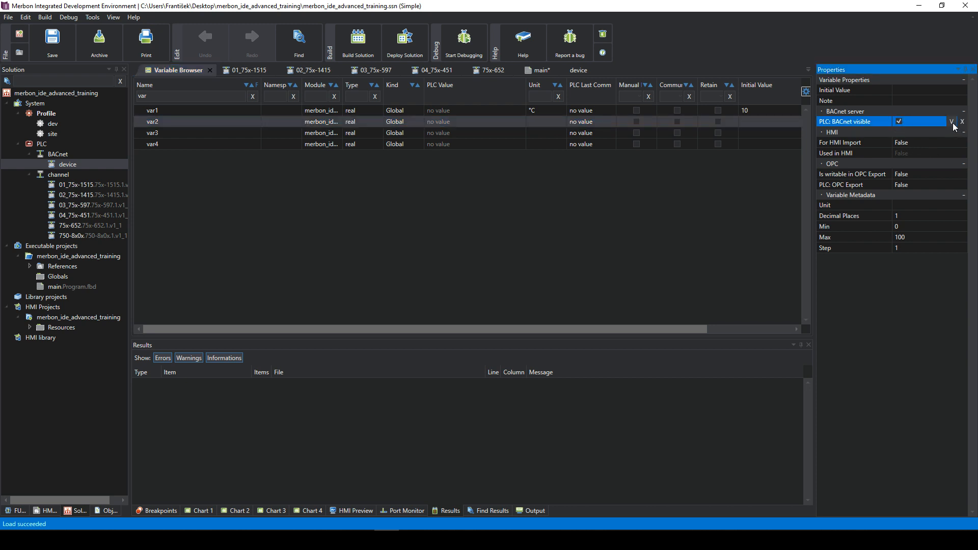
{"action": "left_click", "coordinate": [952, 123]}
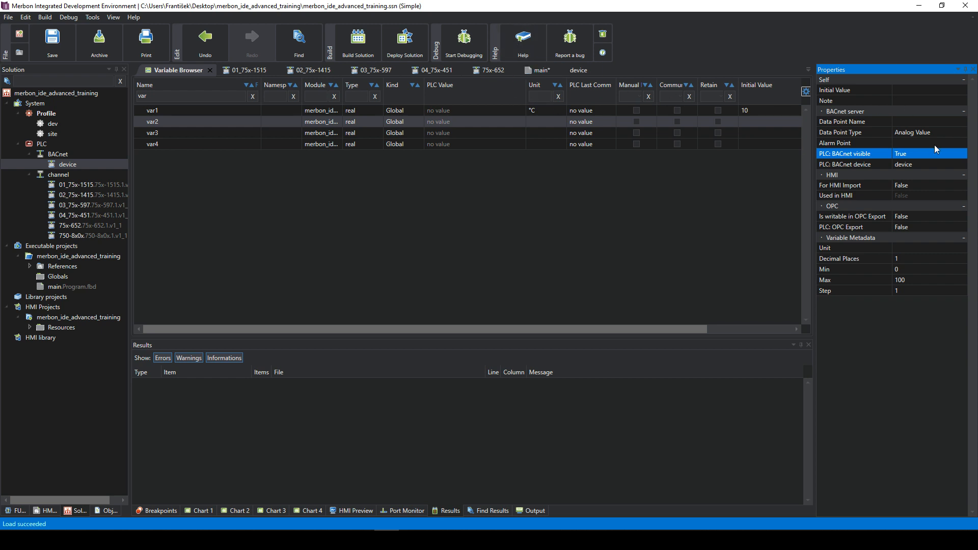
{"action": "left_click", "coordinate": [904, 123]}
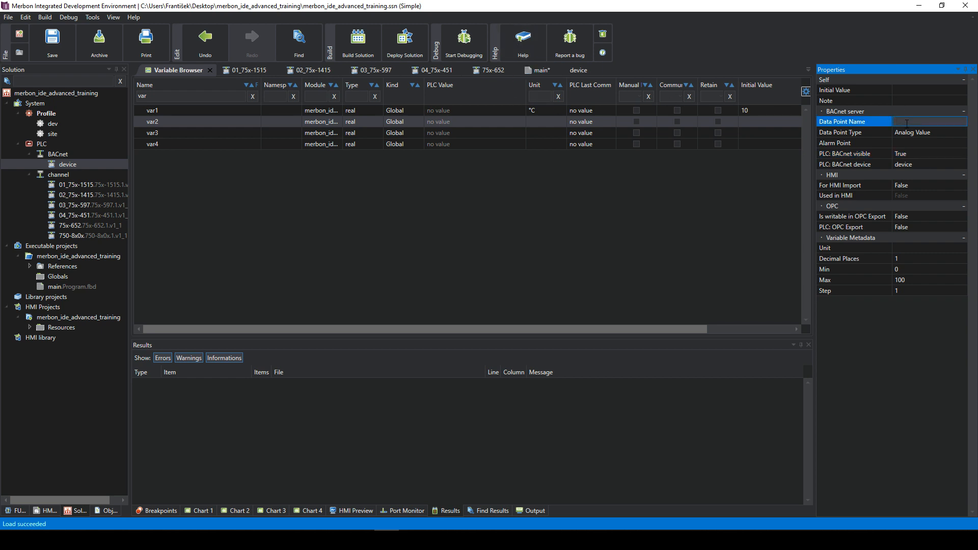
{"action": "type", "text": "VAR2"}
{"action": "left_click", "coordinate": [951, 122]}
{"action": "left_click", "coordinate": [930, 134]}
{"action": "left_click", "coordinate": [925, 146]}
{"action": "left_click", "coordinate": [941, 132]}
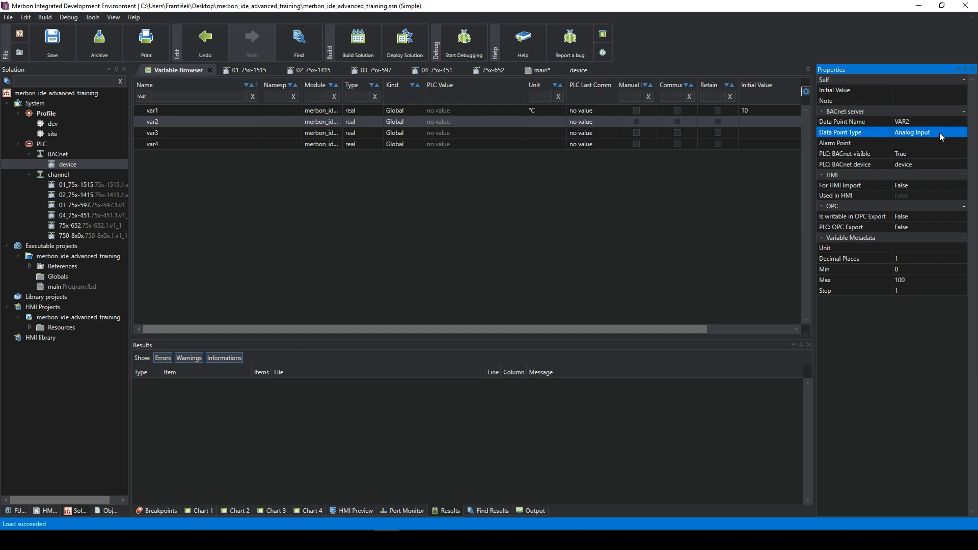
{"action": "left_click", "coordinate": [922, 142]}
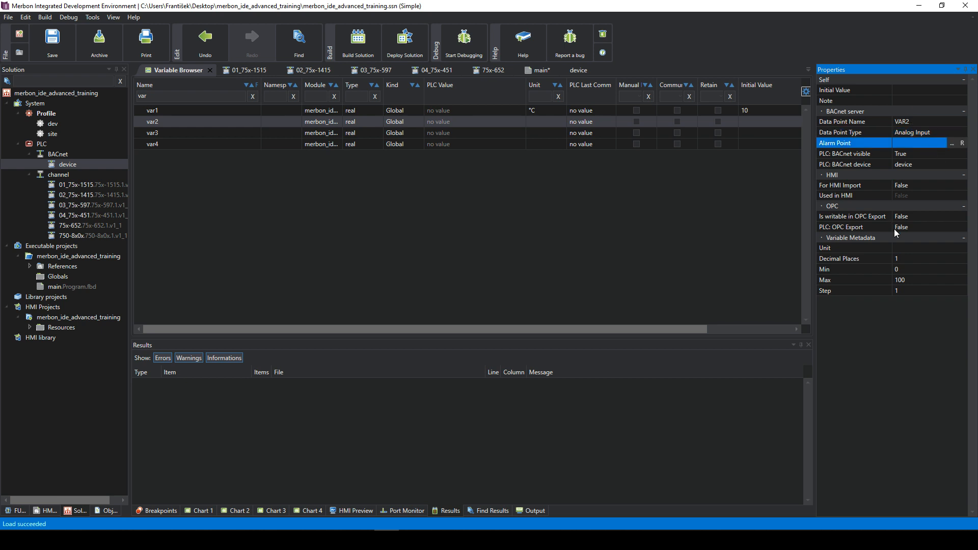
- Set var2's unit to °C and open the BACnet device's data point list
{"action": "left_click", "coordinate": [914, 247]}
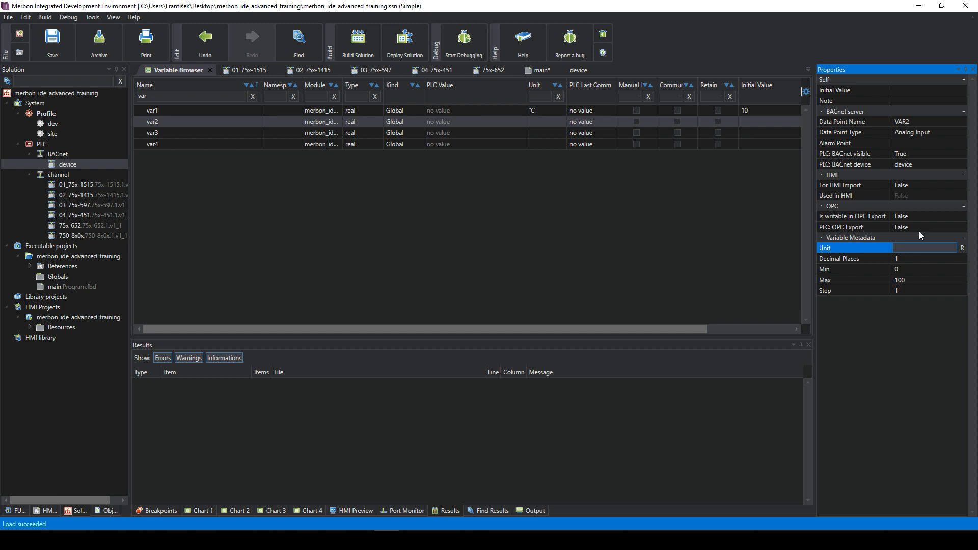
{"action": "type", "text": "°C"}
{"action": "left_click", "coordinate": [941, 247]}
{"action": "left_click", "coordinate": [331, 122]}
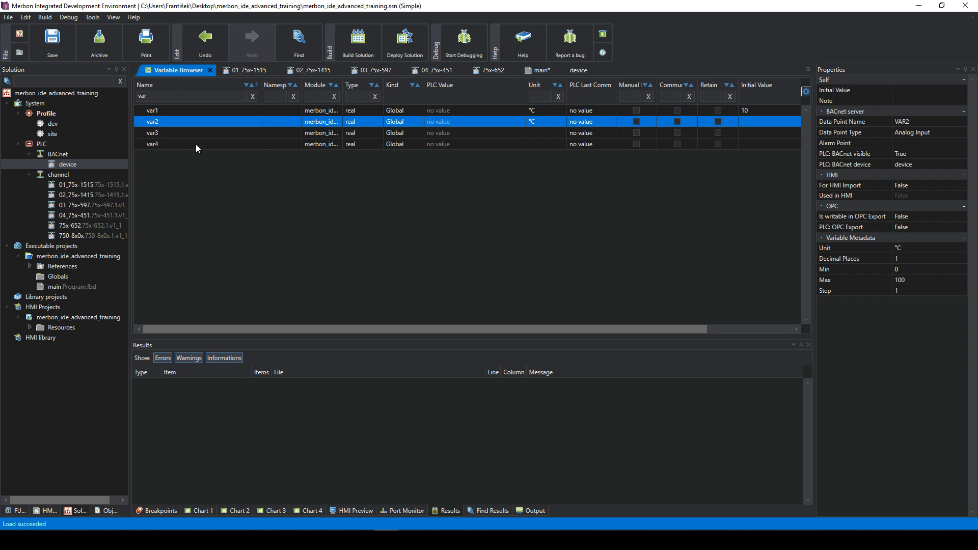
{"action": "double_click", "coordinate": [57, 163]}
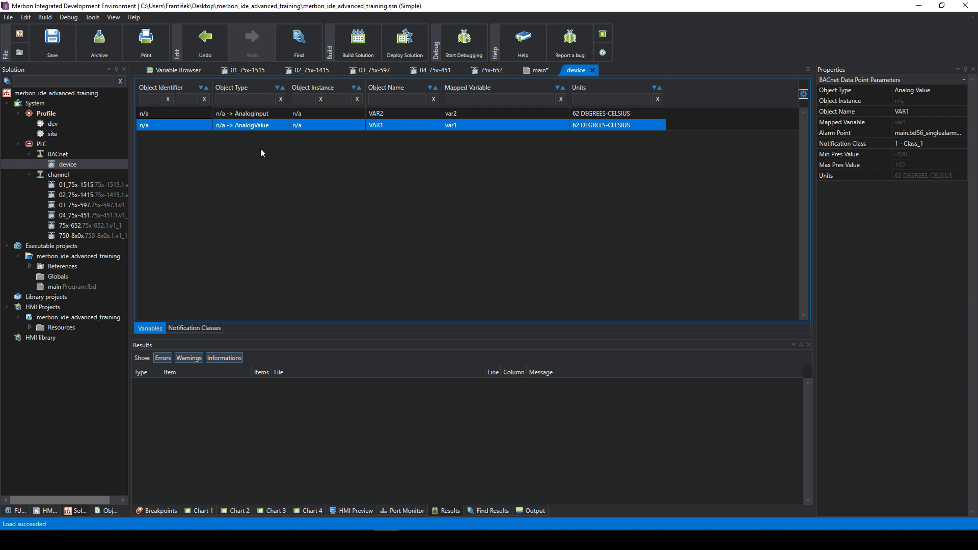
- Open Replace/Add Variable from the device table and expand Global Variables
{"action": "right_click", "coordinate": [278, 160]}
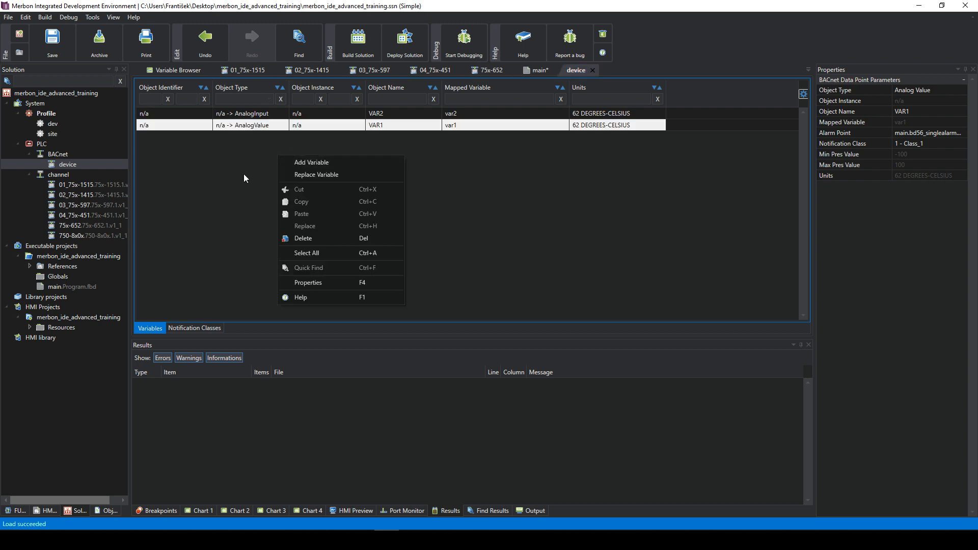
{"action": "left_click", "coordinate": [320, 163]}
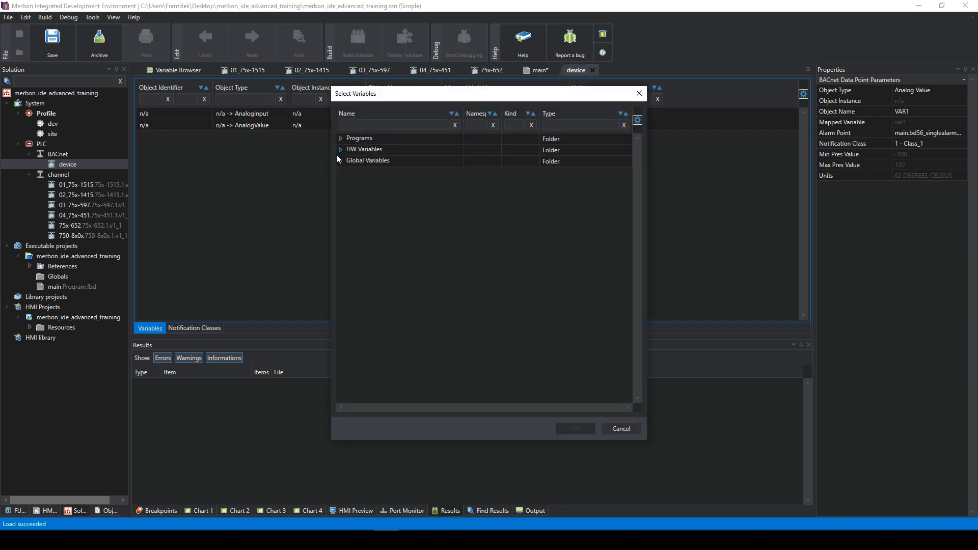
{"action": "left_click", "coordinate": [340, 150]}
{"action": "left_click", "coordinate": [347, 160]}
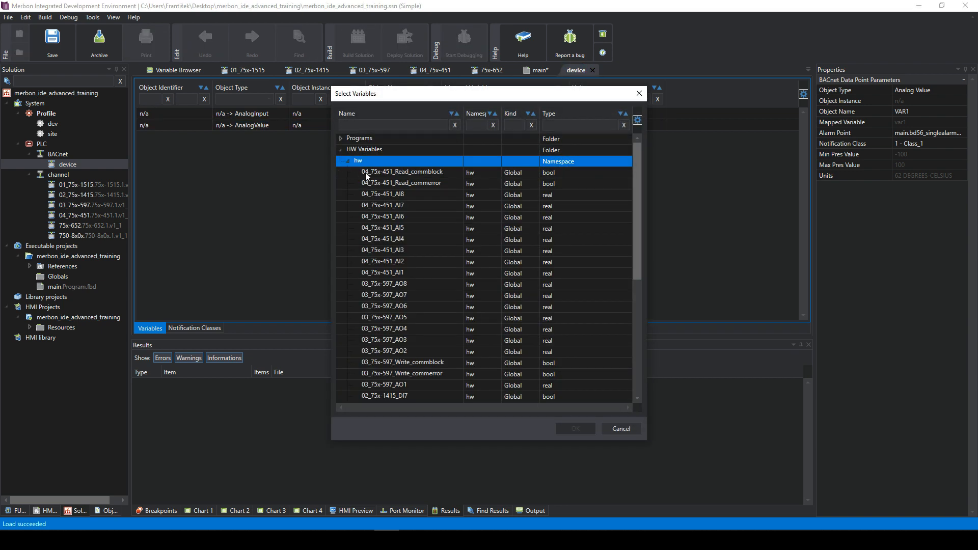
{"action": "left_click", "coordinate": [347, 161]}
{"action": "left_click", "coordinate": [341, 150]}
{"action": "left_click", "coordinate": [341, 161]}
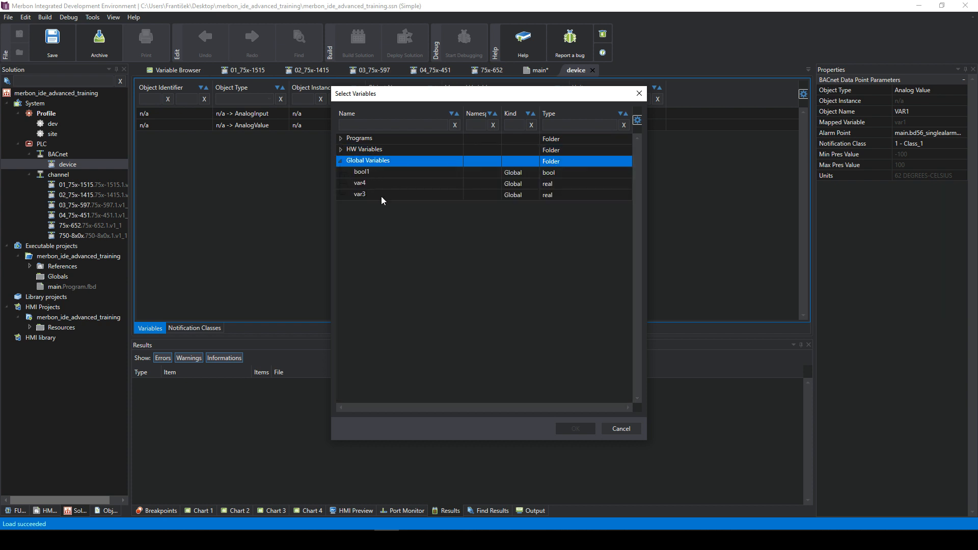
- Add bool1, var3 and var4 to the device and inspect the VAR2 and bool1 rows
{"action": "left_click", "coordinate": [369, 186]}
{"action": "left_click", "coordinate": [372, 194]}
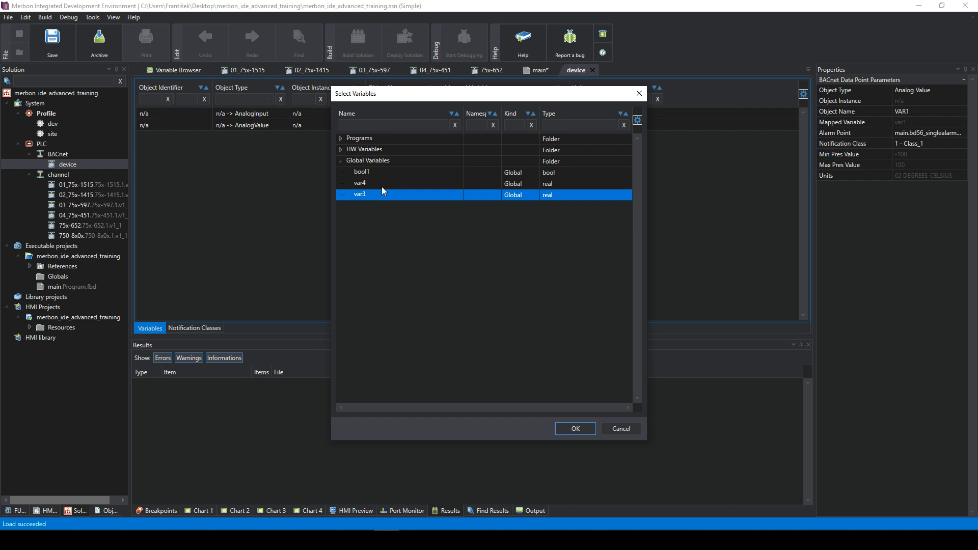
{"action": "left_click", "coordinate": [368, 174], "text": "shift"}
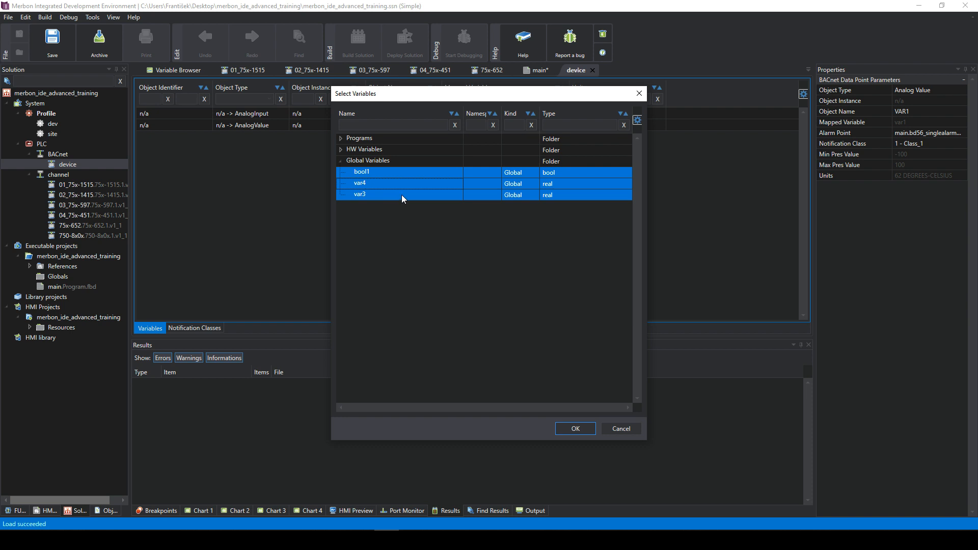
{"action": "left_click", "coordinate": [372, 174]}
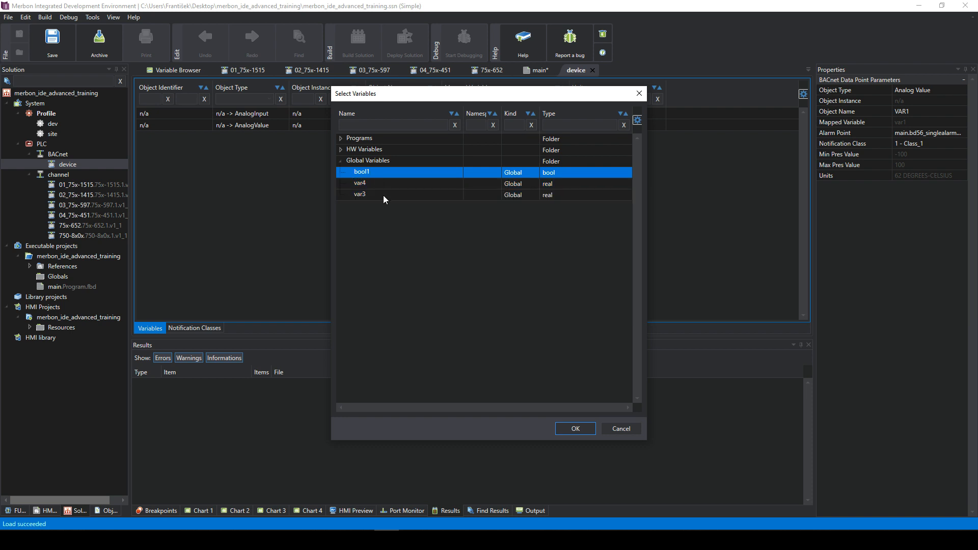
{"action": "left_click", "coordinate": [383, 195], "text": "shift"}
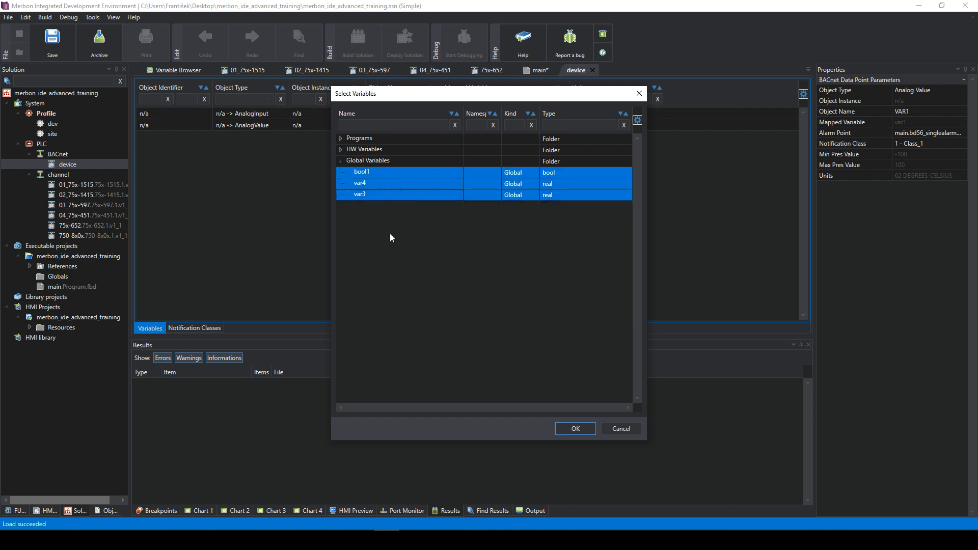
{"action": "left_click", "coordinate": [577, 428]}
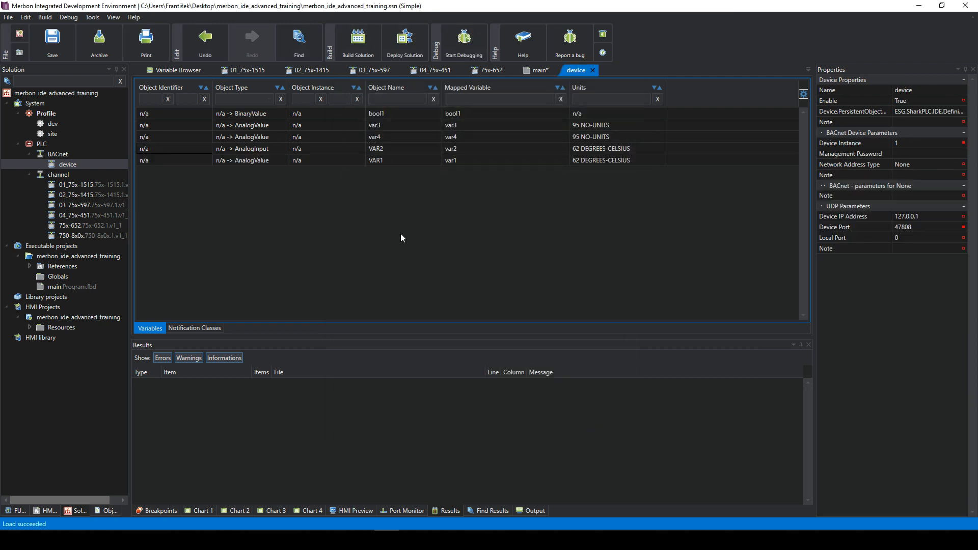
{"action": "left_click", "coordinate": [577, 151]}
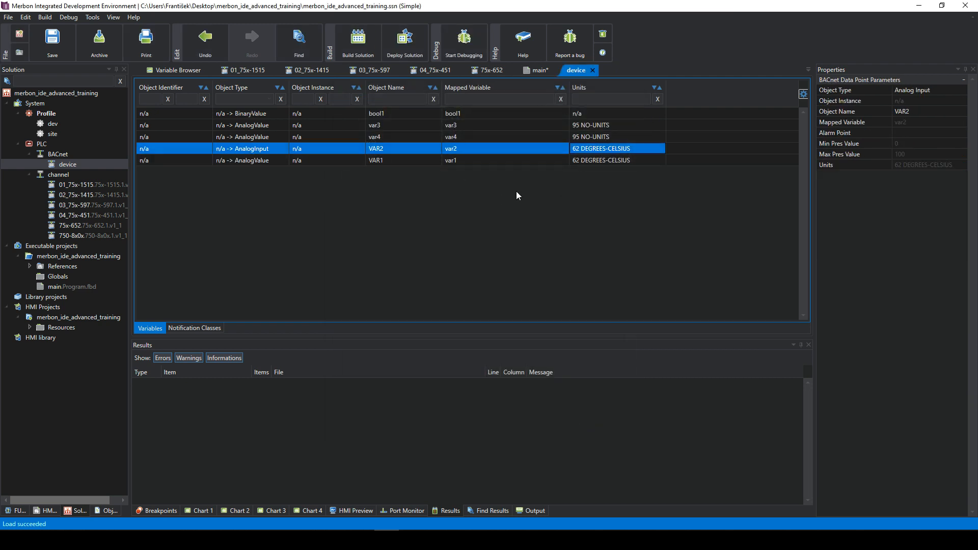
{"action": "left_click", "coordinate": [386, 114]}
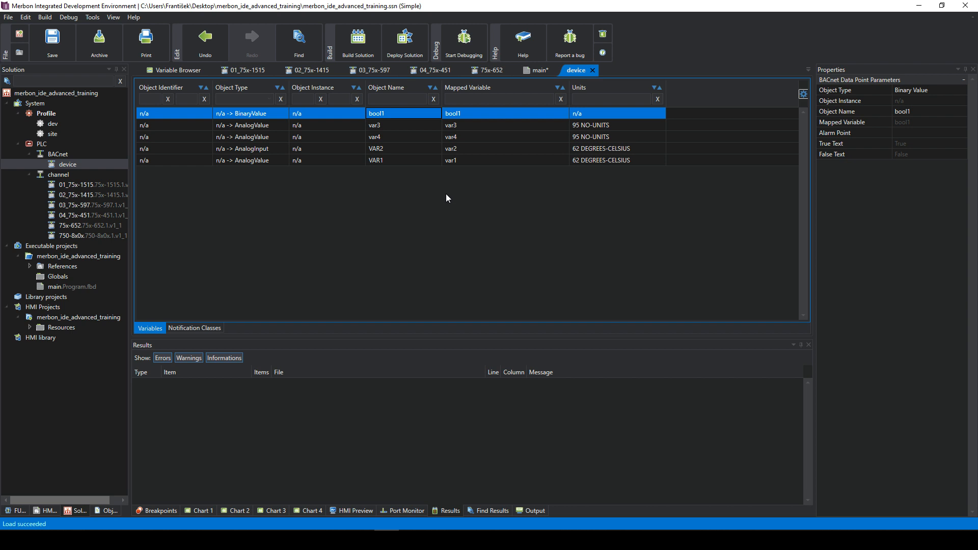
- Add main's T19_Int_Scheduler to the BACnet device as a Schedule object
{"action": "right_click", "coordinate": [413, 185]}
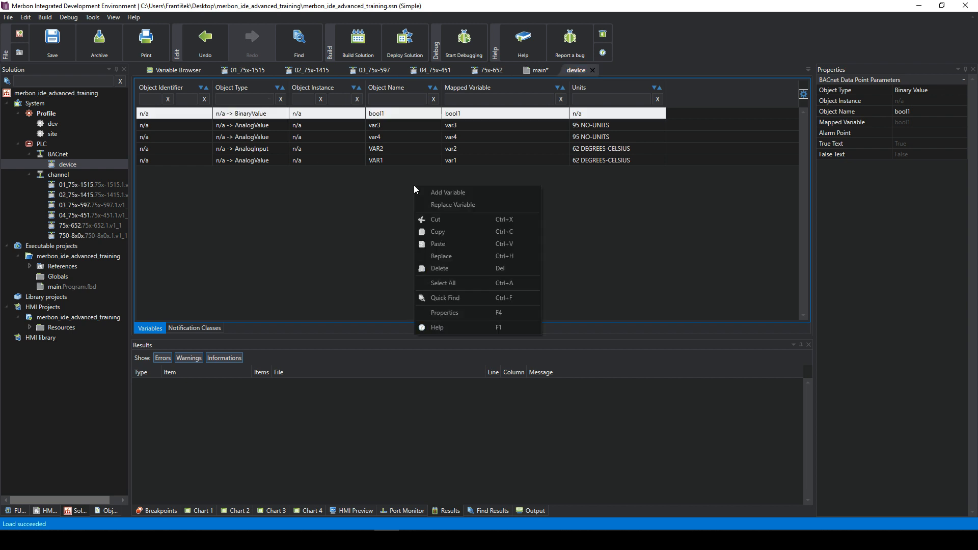
{"action": "left_click", "coordinate": [441, 192]}
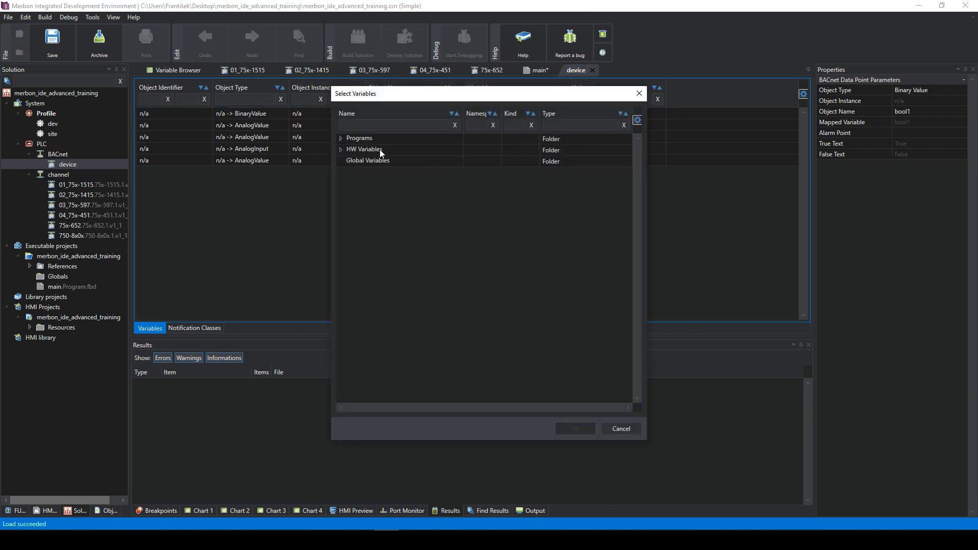
{"action": "left_click", "coordinate": [344, 152]}
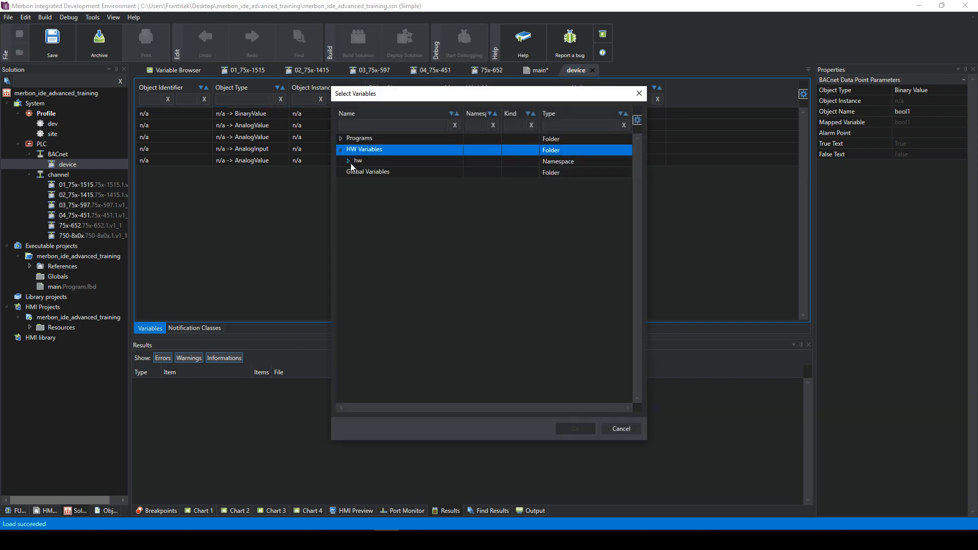
{"action": "left_click", "coordinate": [350, 163]}
{"action": "left_click", "coordinate": [351, 162]}
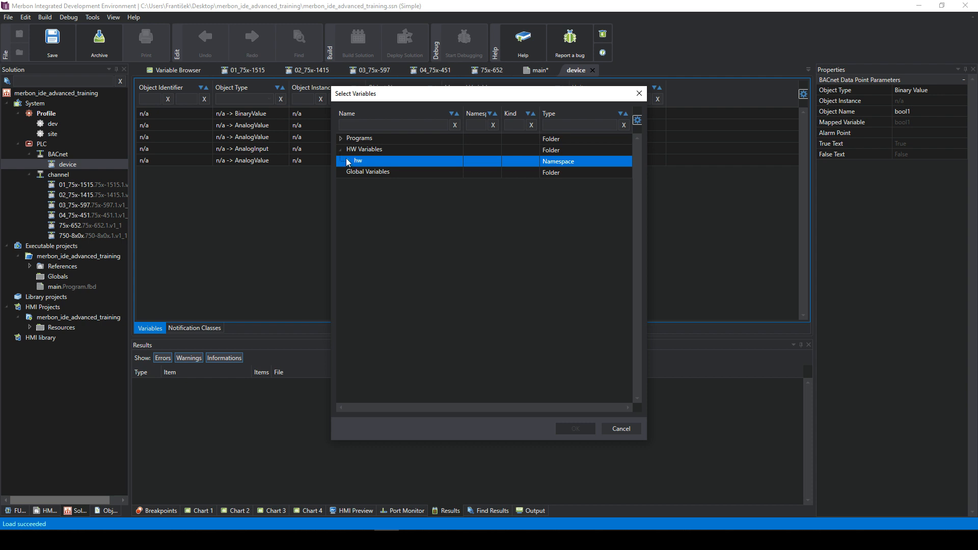
{"action": "left_click", "coordinate": [340, 138]}
{"action": "left_click", "coordinate": [349, 150]}
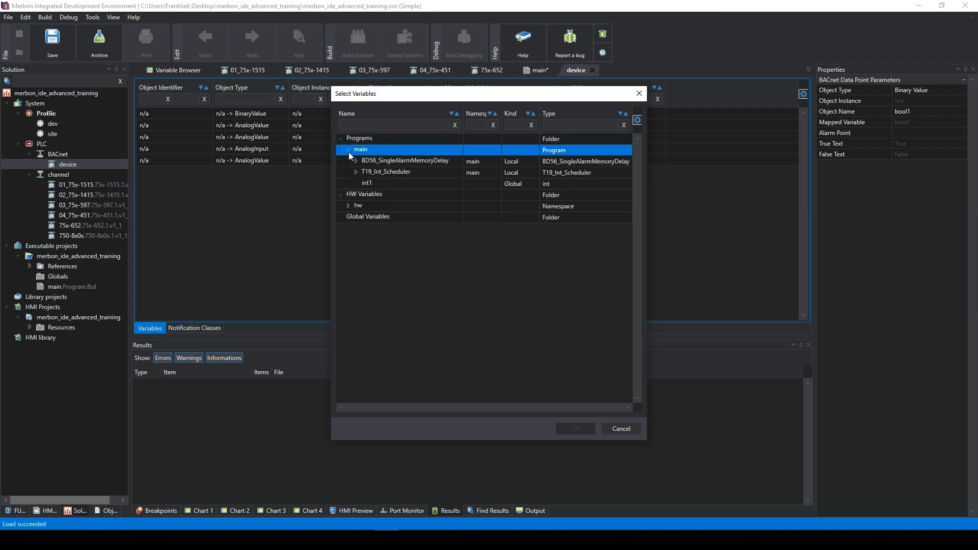
{"action": "left_click", "coordinate": [395, 172]}
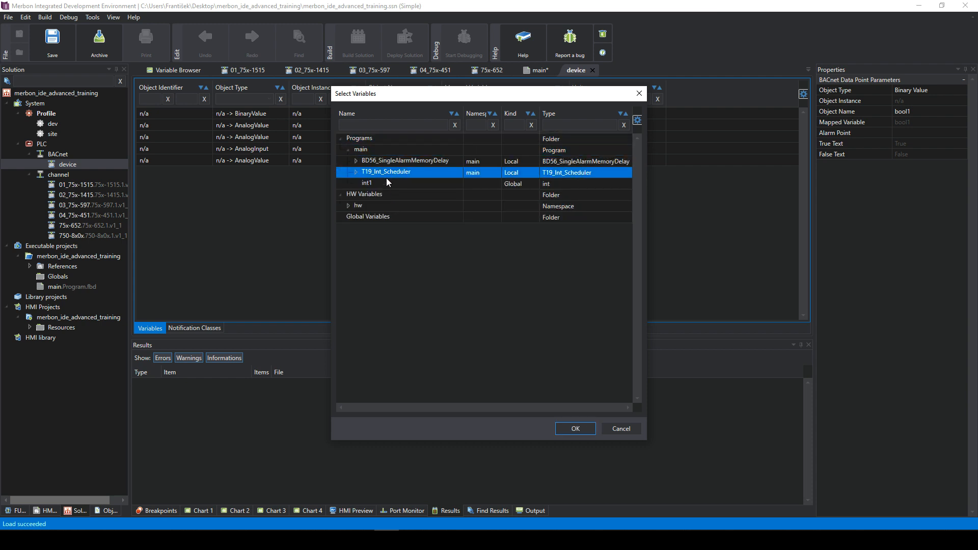
{"action": "left_click", "coordinate": [356, 172]}
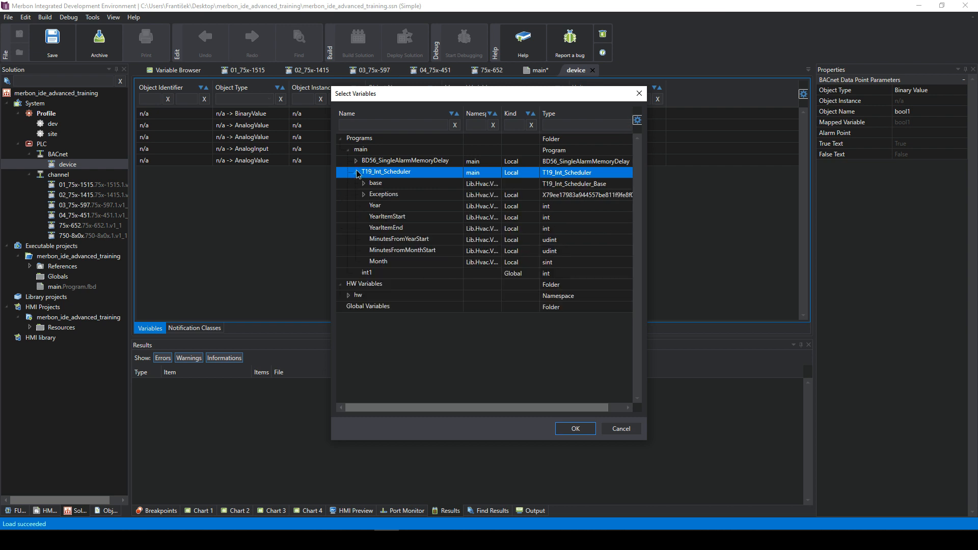
{"action": "left_click", "coordinate": [357, 173]}
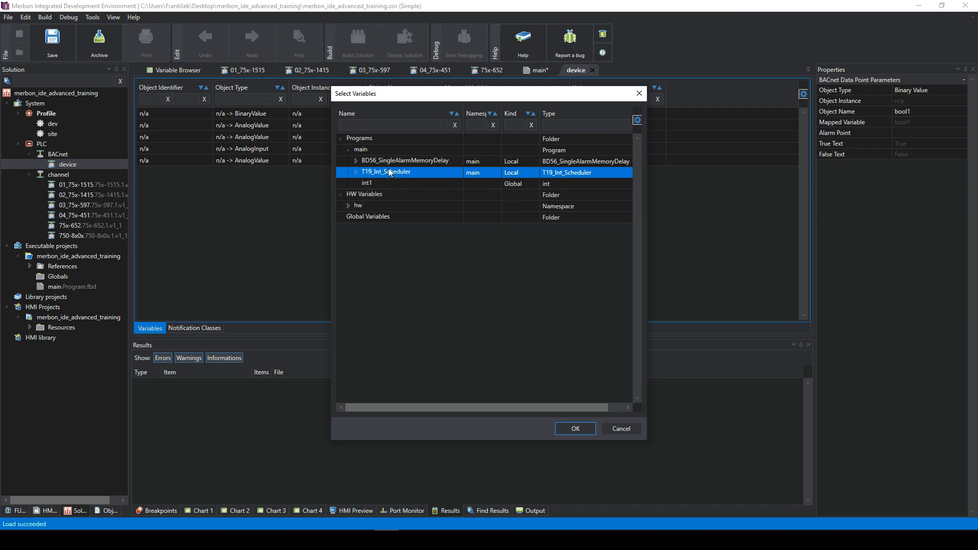
{"action": "left_click", "coordinate": [579, 428]}
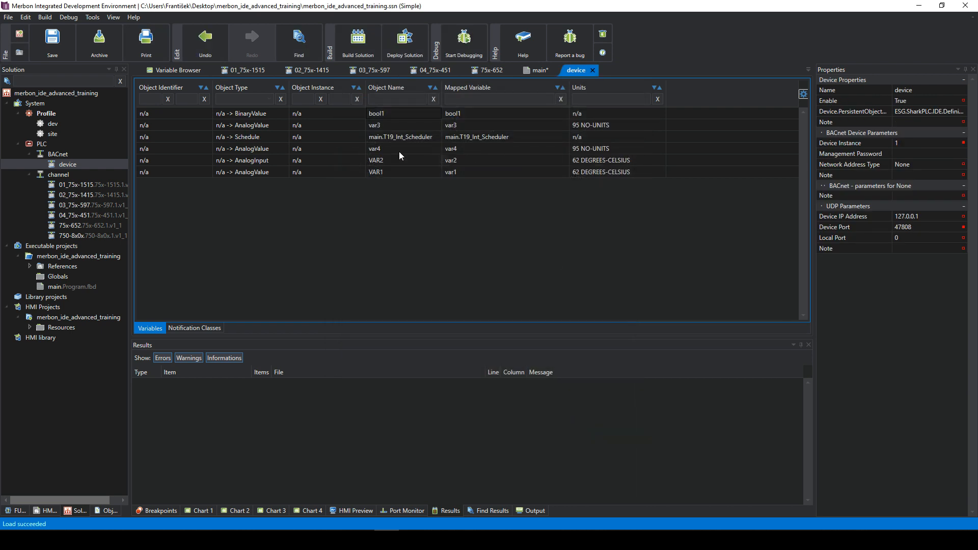
- Check the new schedule row's units, object instance and object type
{"action": "left_click", "coordinate": [385, 139]}
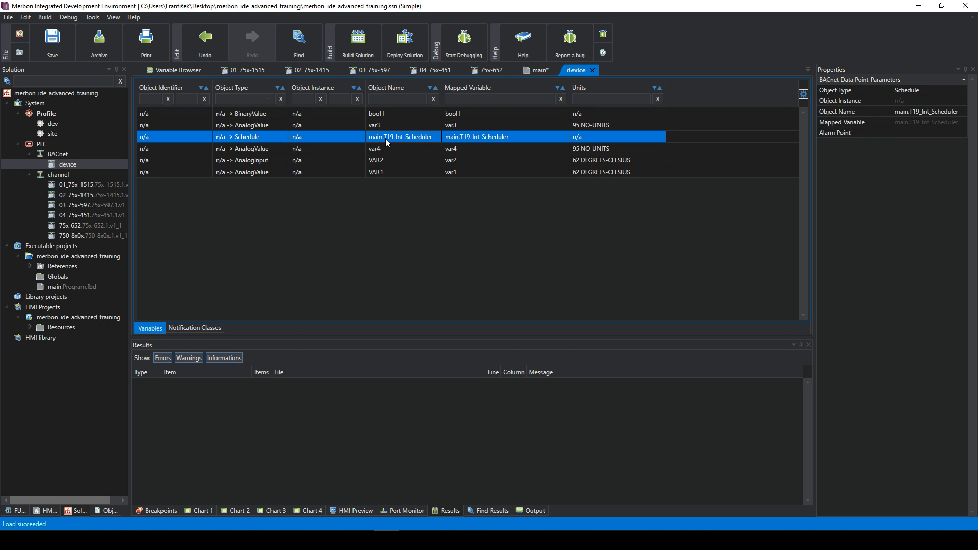
{"action": "left_click", "coordinate": [593, 142]}
{"action": "left_click", "coordinate": [348, 136]}
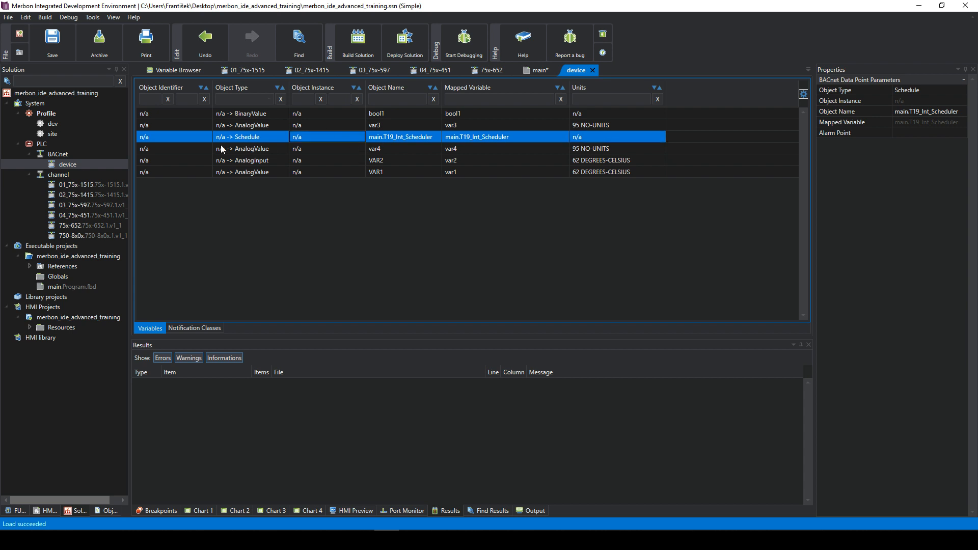
{"action": "left_click", "coordinate": [258, 138]}
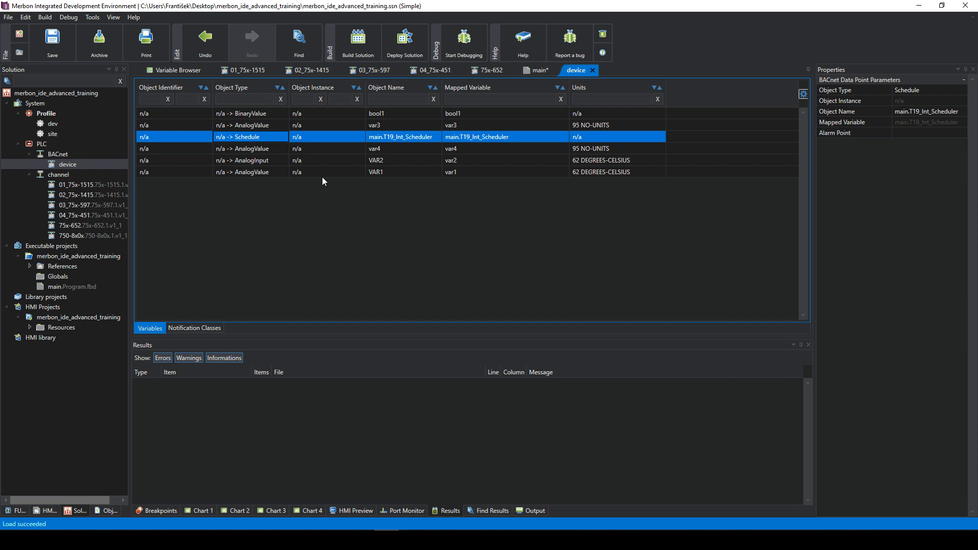
- Start adding another variable, pointing at BD56_SingleAlarmMemoryDelay
{"action": "right_click", "coordinate": [313, 203]}
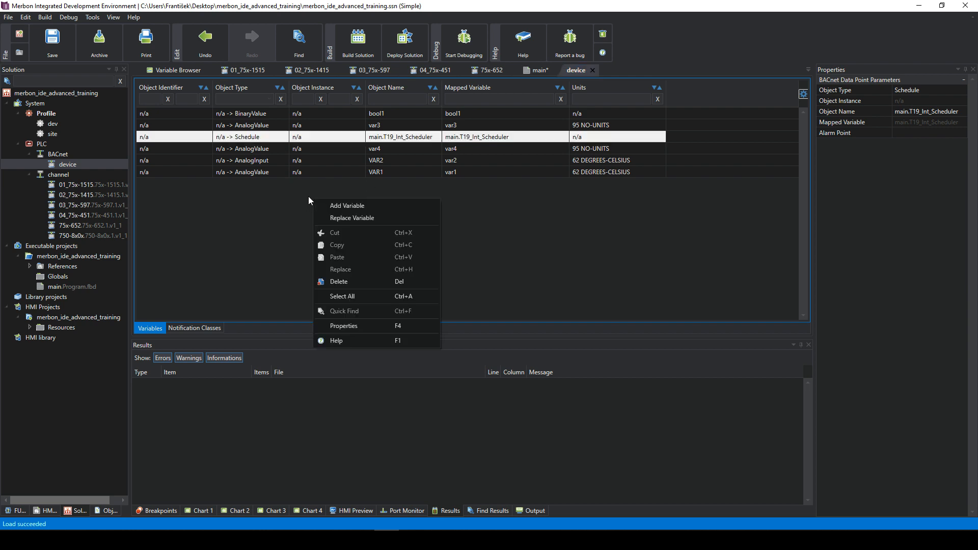
{"action": "left_click", "coordinate": [350, 205]}
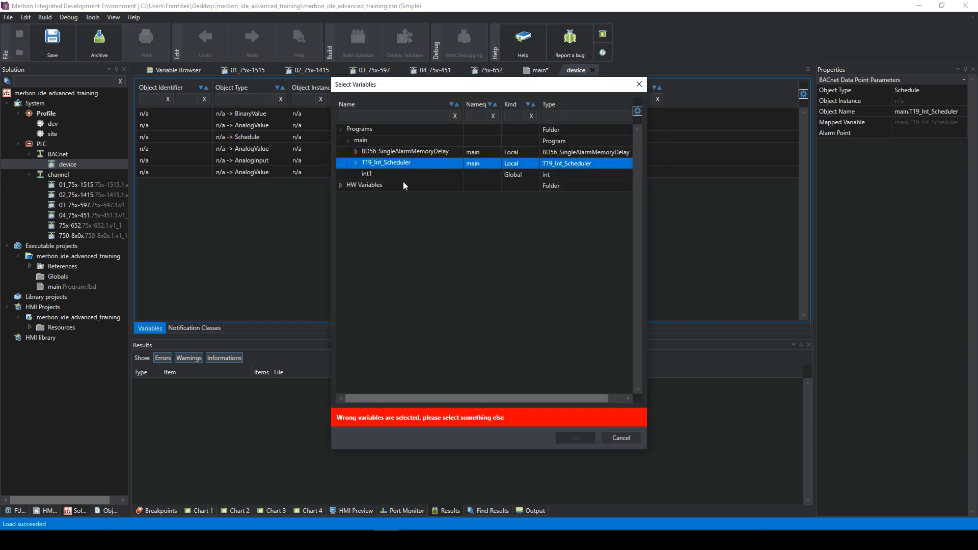
{"action": "left_click", "coordinate": [382, 153]}
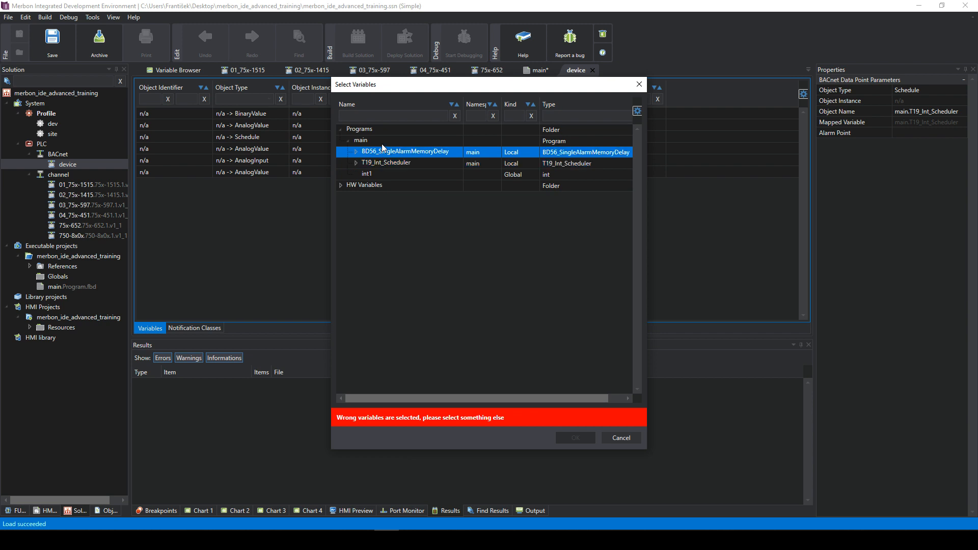
- Browse Programs to BD56_SingleAlarmMemoryDelay's In input, then cancel the picker
{"action": "left_click", "coordinate": [381, 143]}
{"action": "left_click", "coordinate": [397, 149]}
{"action": "left_click", "coordinate": [379, 131]}
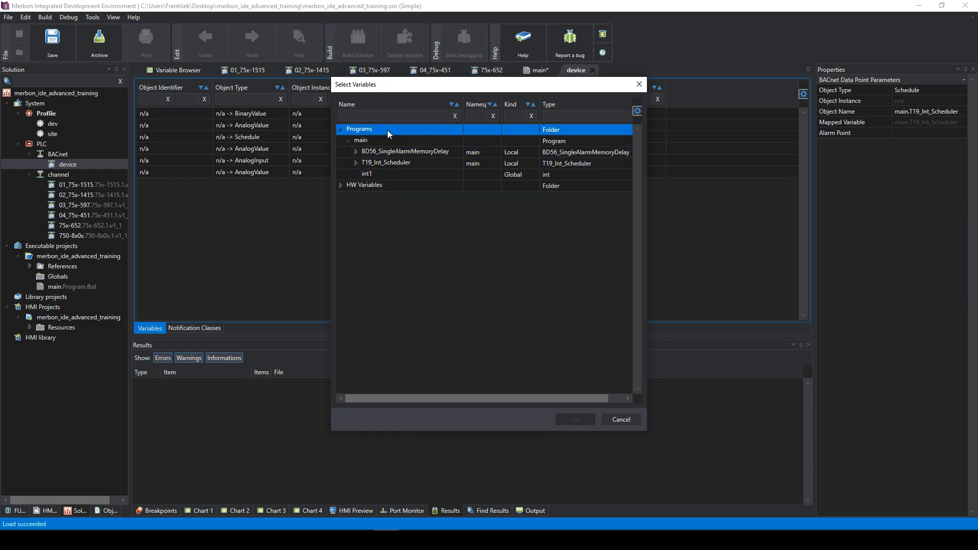
{"action": "left_click", "coordinate": [355, 152]}
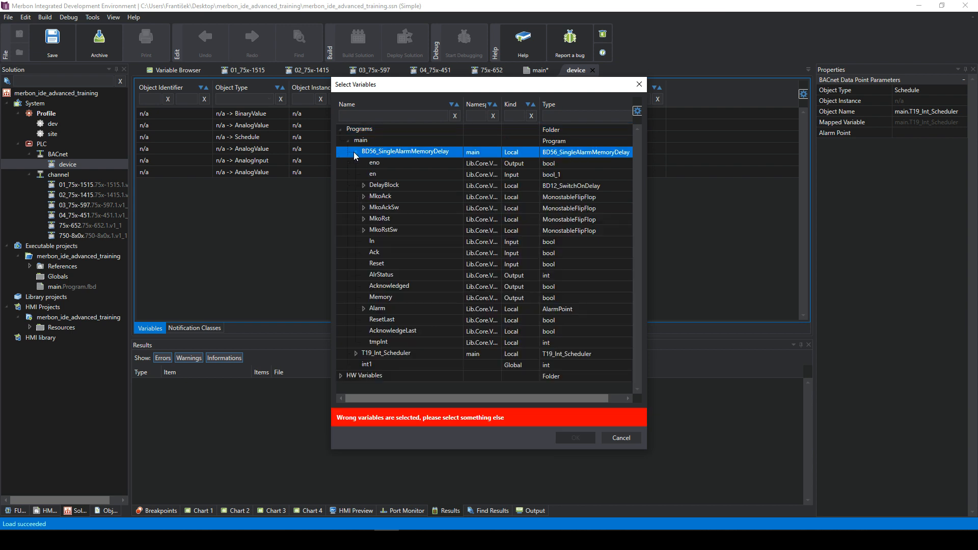
{"action": "left_click", "coordinate": [397, 242]}
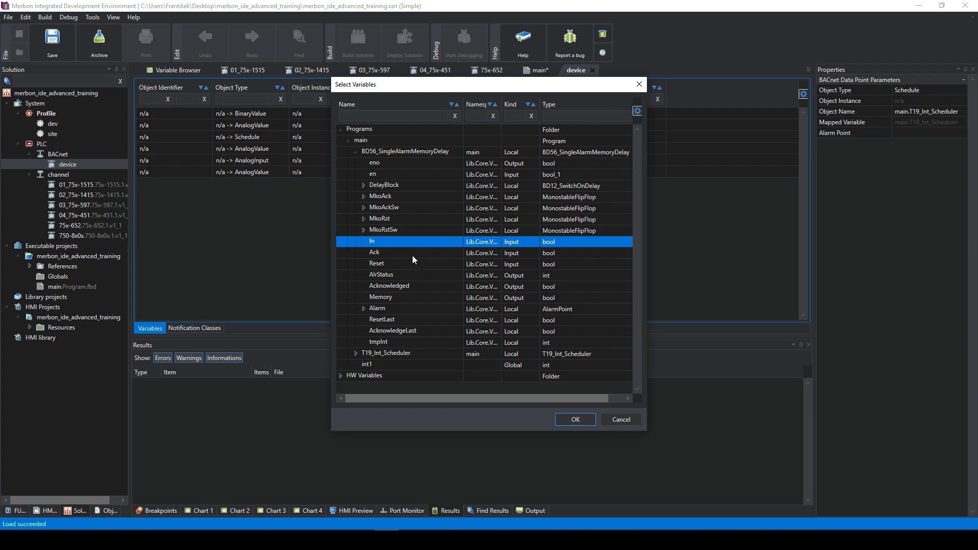
{"action": "left_click", "coordinate": [621, 419]}
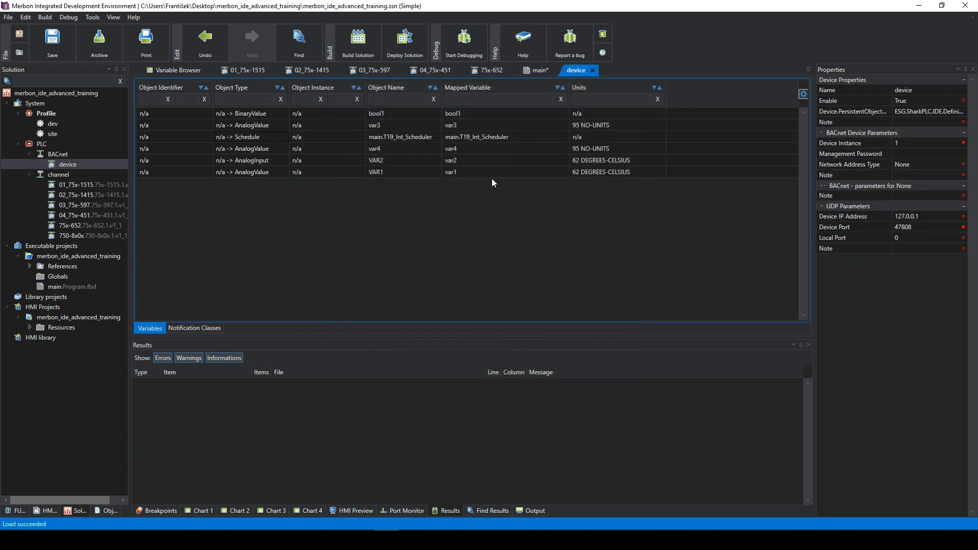
- Add BD56_SingleAlarmMemoryDelay's In input to the device as a Binary Input object
{"action": "right_click", "coordinate": [402, 201]}
{"action": "left_click", "coordinate": [355, 172]}
{"action": "right_click", "coordinate": [383, 202]}
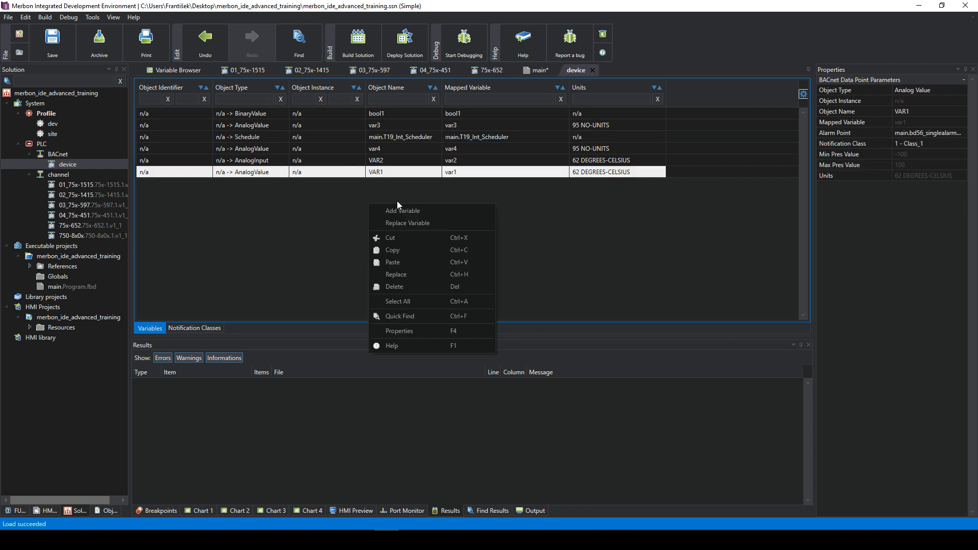
{"action": "left_click", "coordinate": [413, 212]}
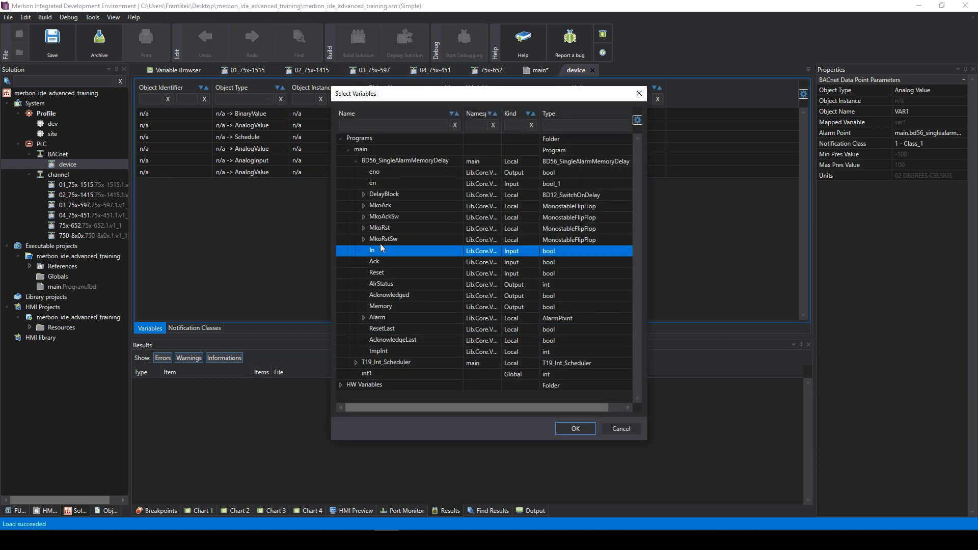
{"action": "double_click", "coordinate": [382, 251]}
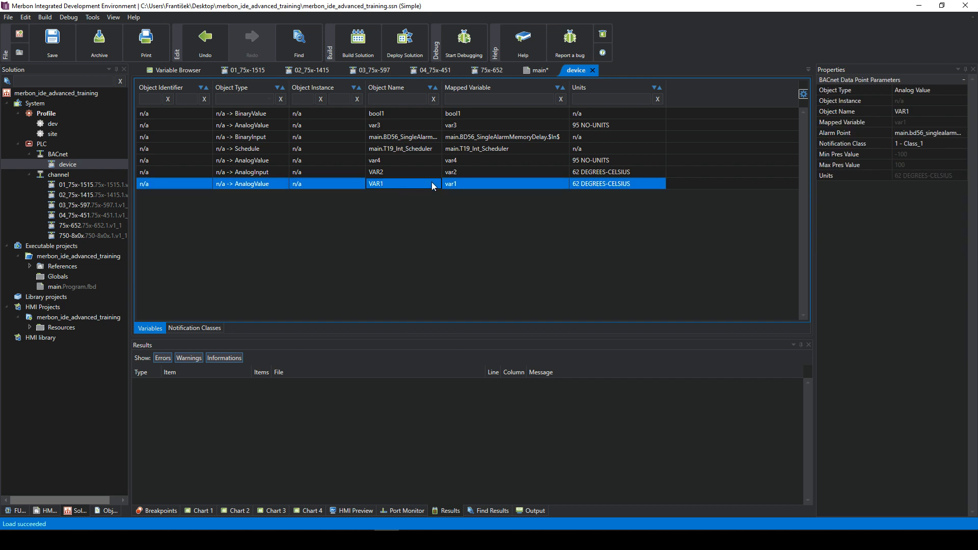
{"action": "left_click", "coordinate": [436, 139]}
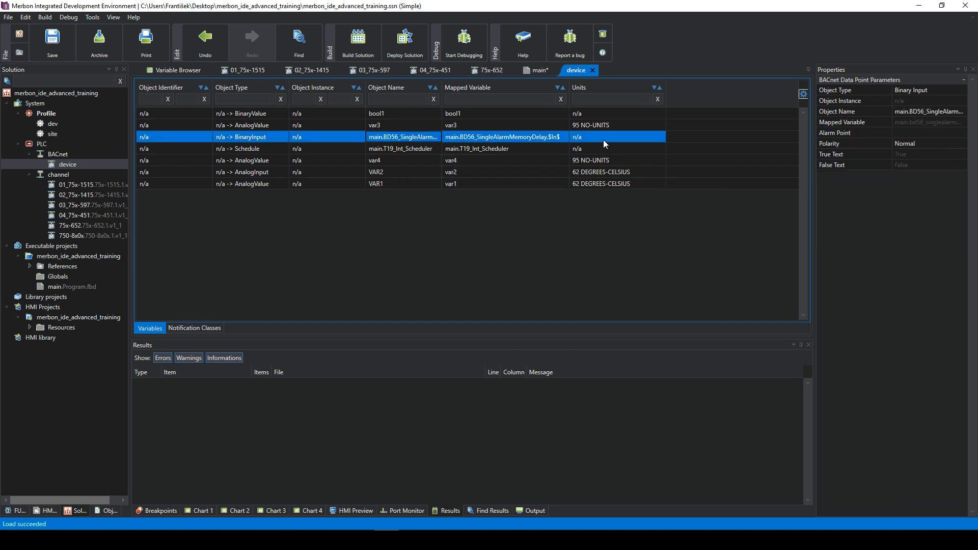
{"action": "left_click", "coordinate": [910, 133]}
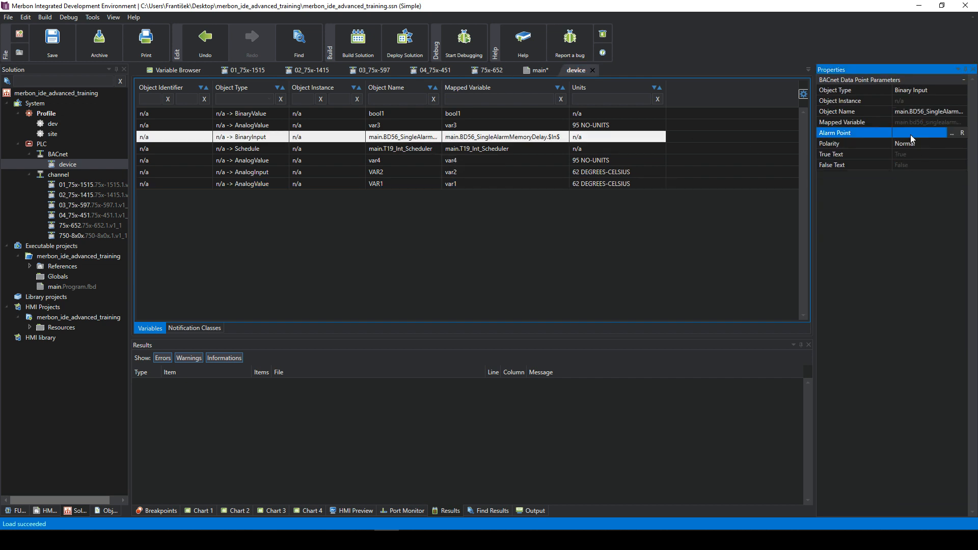
{"action": "left_click", "coordinate": [543, 157]}
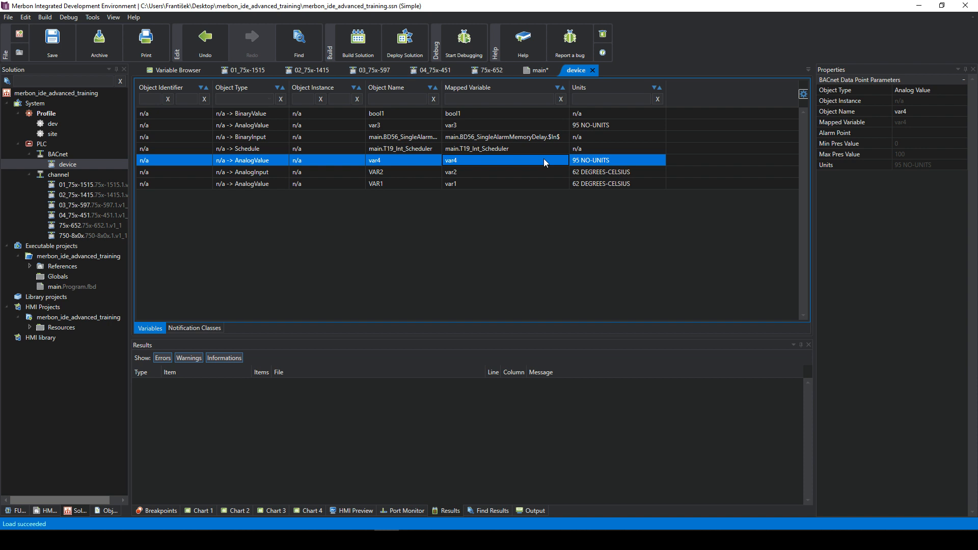
{"action": "left_click", "coordinate": [532, 152]}
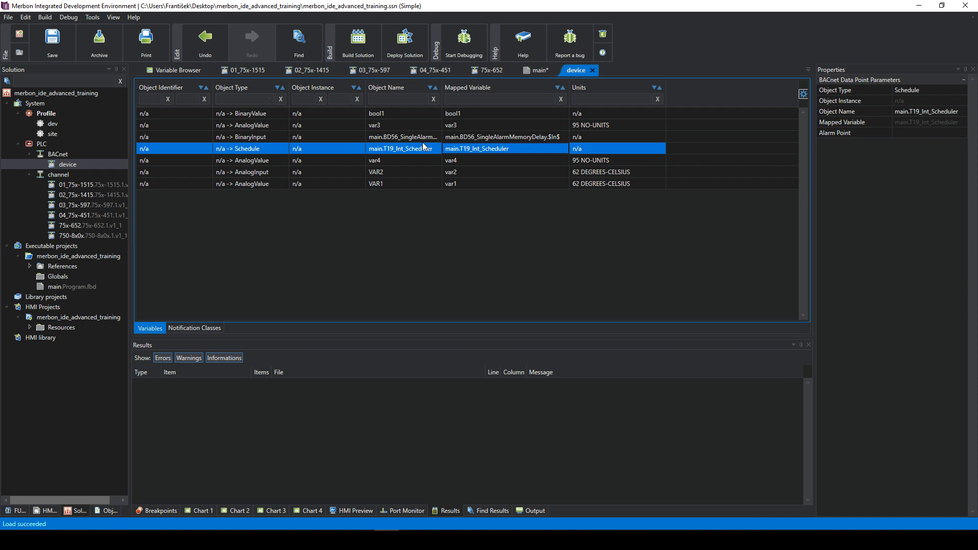
- Build and deploy the solution to the PLC, accepting the new controller state
{"action": "left_click", "coordinate": [406, 46]}
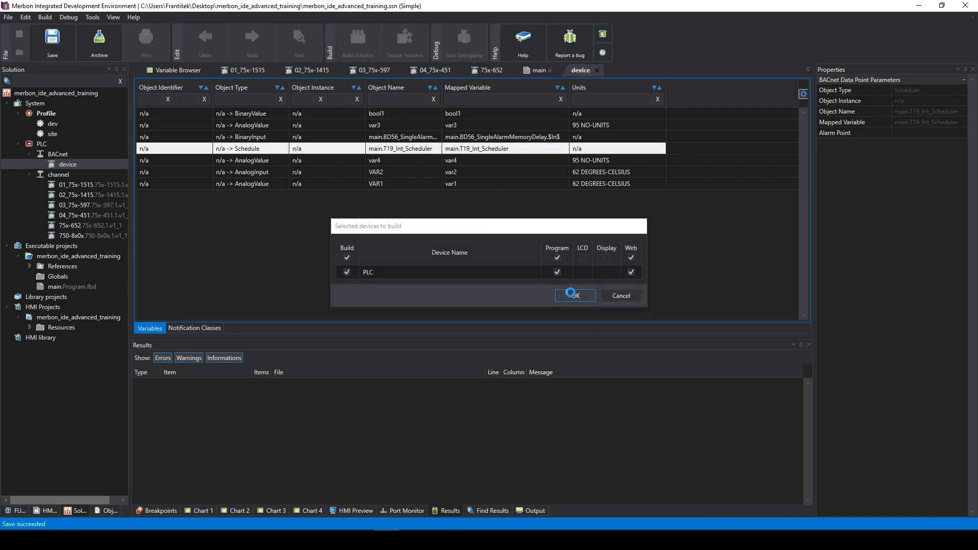
{"action": "left_click", "coordinate": [572, 295]}
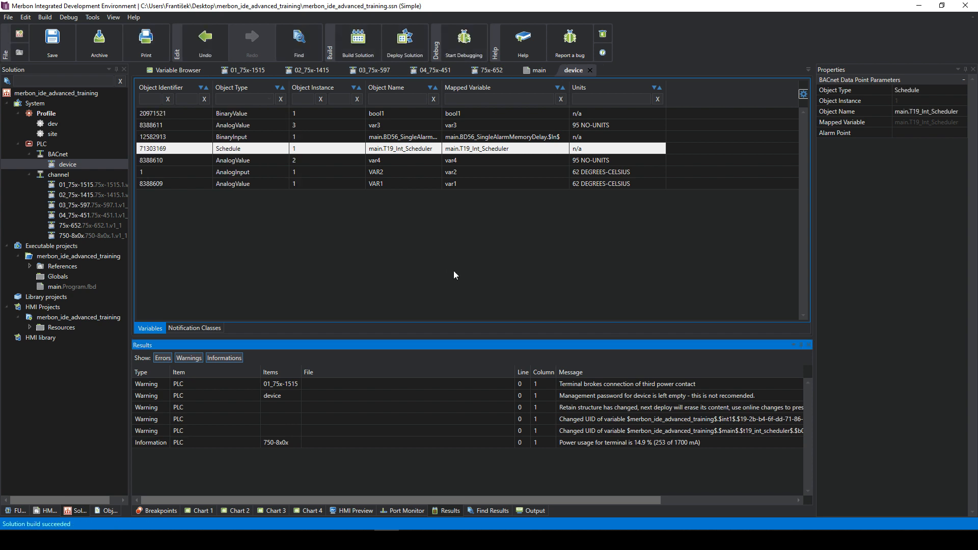
{"action": "left_click", "coordinate": [410, 55]}
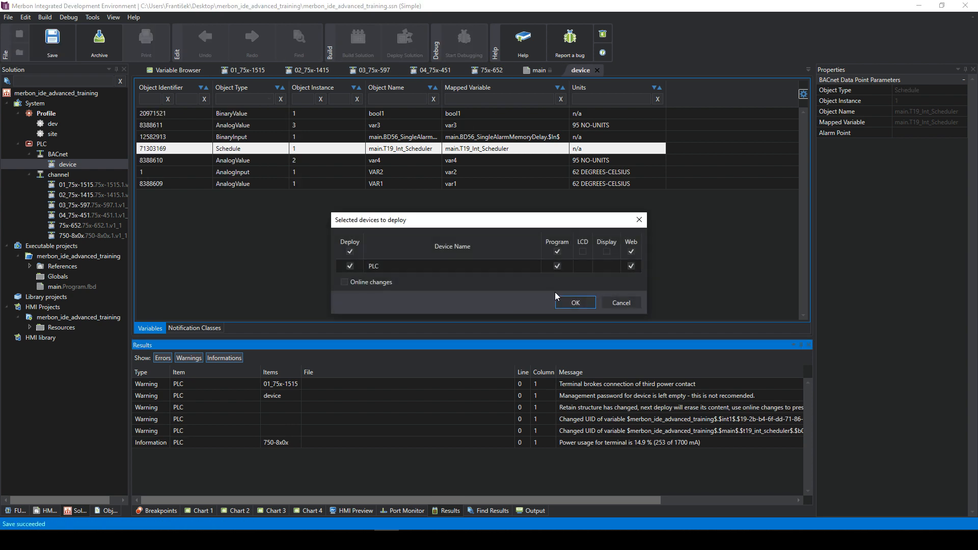
{"action": "left_click", "coordinate": [572, 302]}
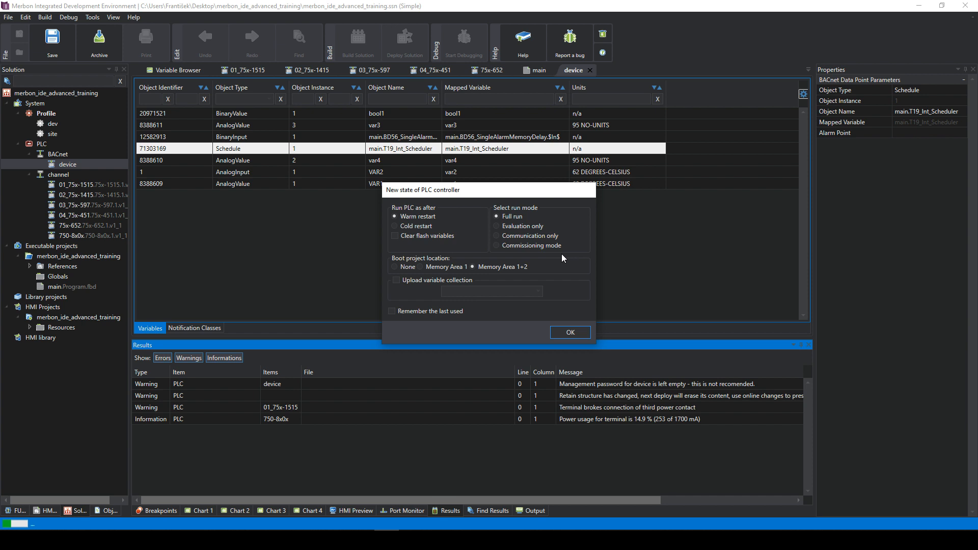
{"action": "left_click", "coordinate": [568, 331]}
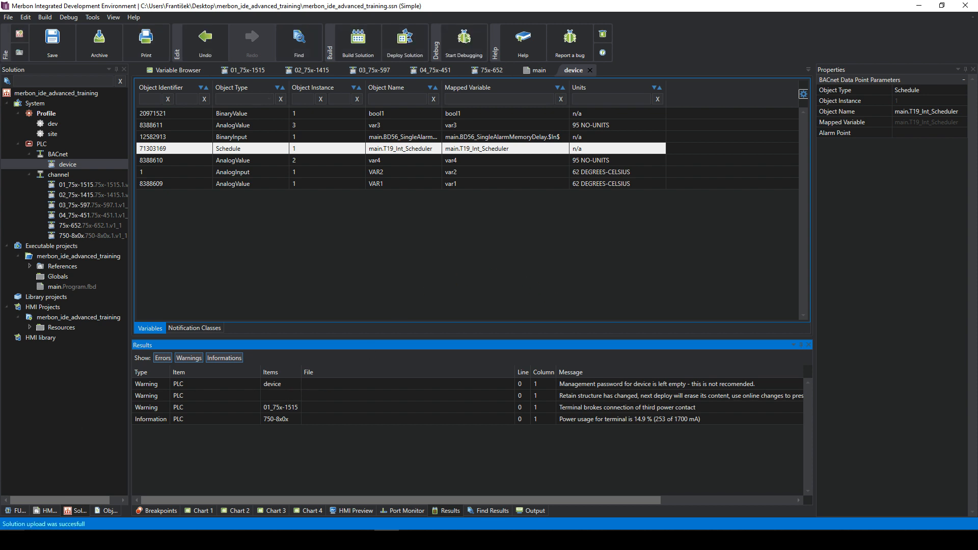
{"action": "key", "text": "super"}
- Search for 'yabe' and launch Yabe.exe
{"action": "left_click", "coordinate": [93, 373]}
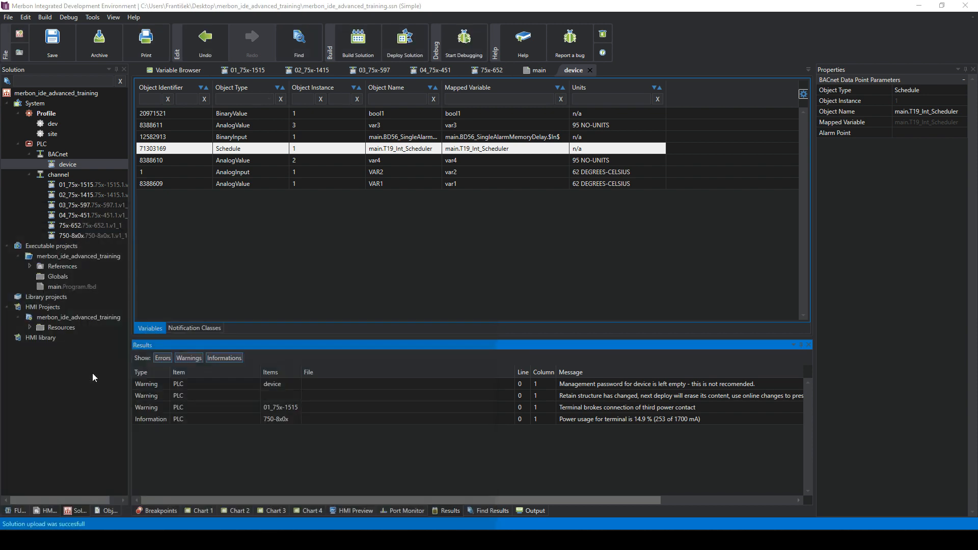
{"action": "key", "text": "super"}
{"action": "type", "text": "ya"}
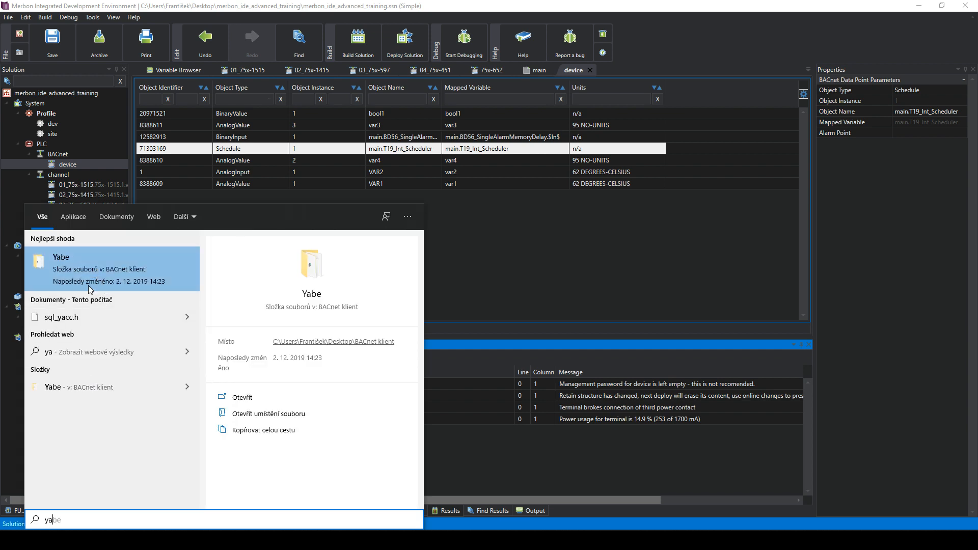
{"action": "type", "text": "be"}
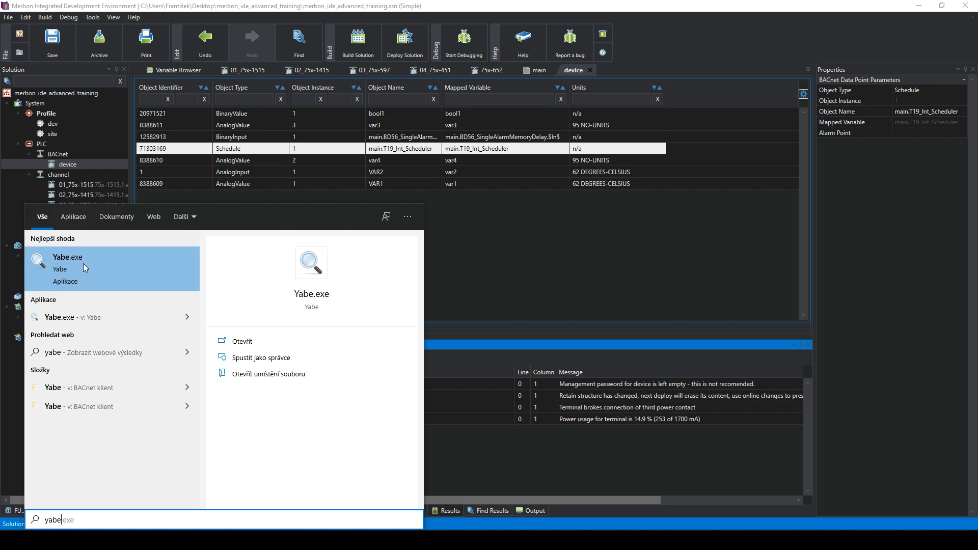
{"action": "left_click", "coordinate": [84, 264]}
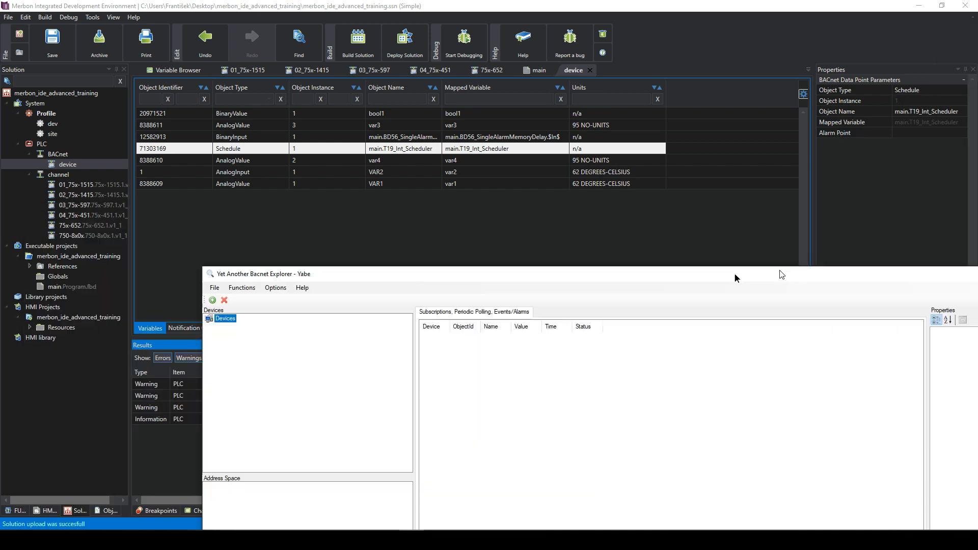
- Resize and position the Yabe window so the IDE's device table stays visible
{"action": "left_click_drag", "start_coordinate": [734, 273], "coordinate": [489, 72]}
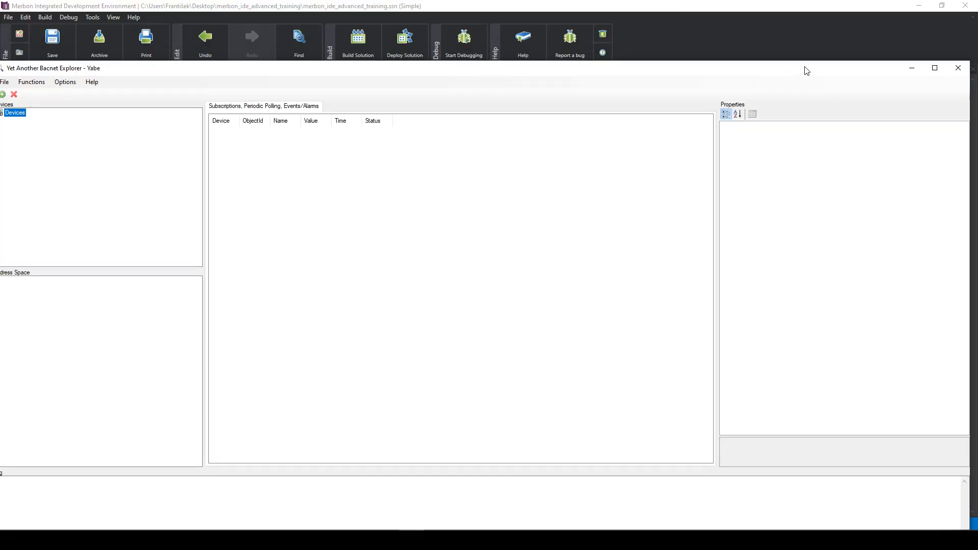
{"action": "left_click_drag", "start_coordinate": [805, 67], "coordinate": [711, 66]}
{"action": "left_click_drag", "start_coordinate": [878, 133], "coordinate": [624, 125]}
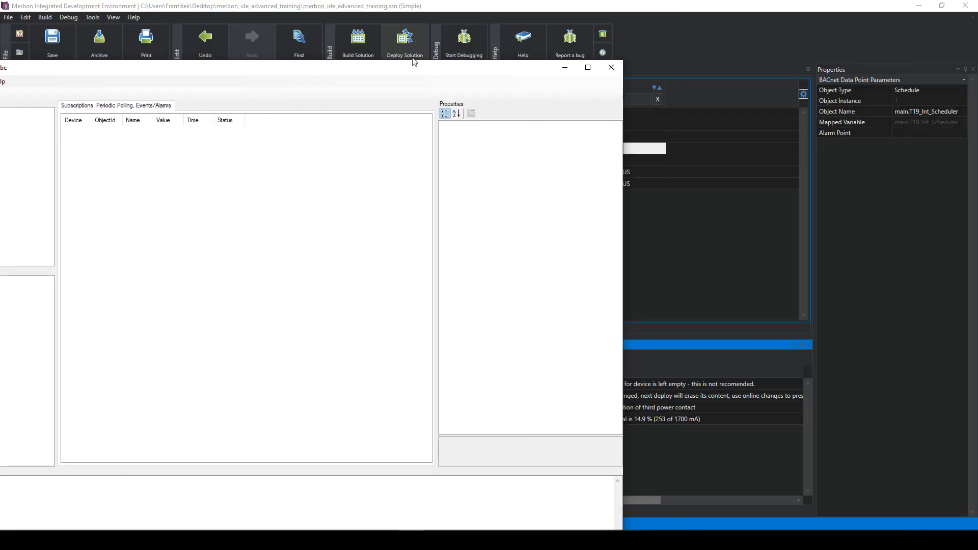
{"action": "left_click_drag", "start_coordinate": [410, 65], "coordinate": [655, 77]}
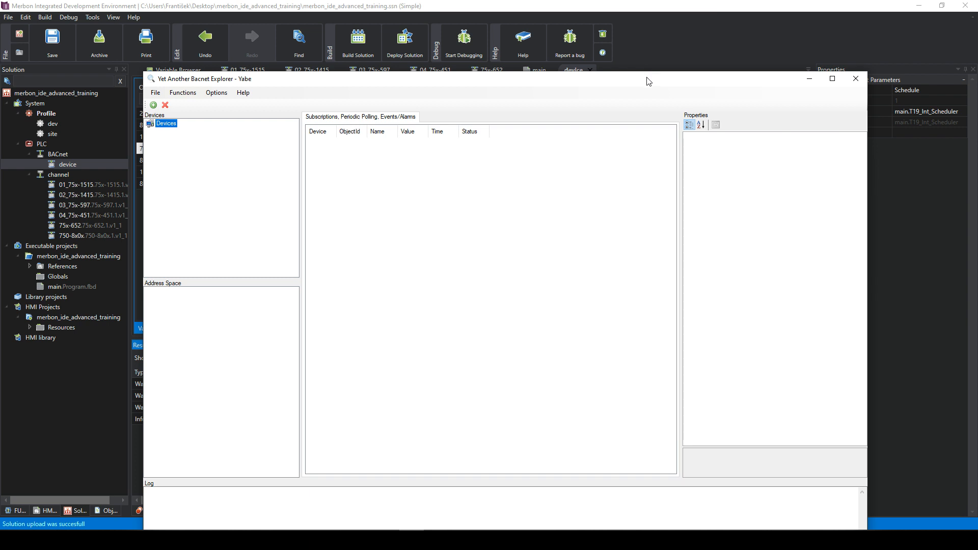
{"action": "left_click_drag", "start_coordinate": [639, 72], "coordinate": [605, 138]}
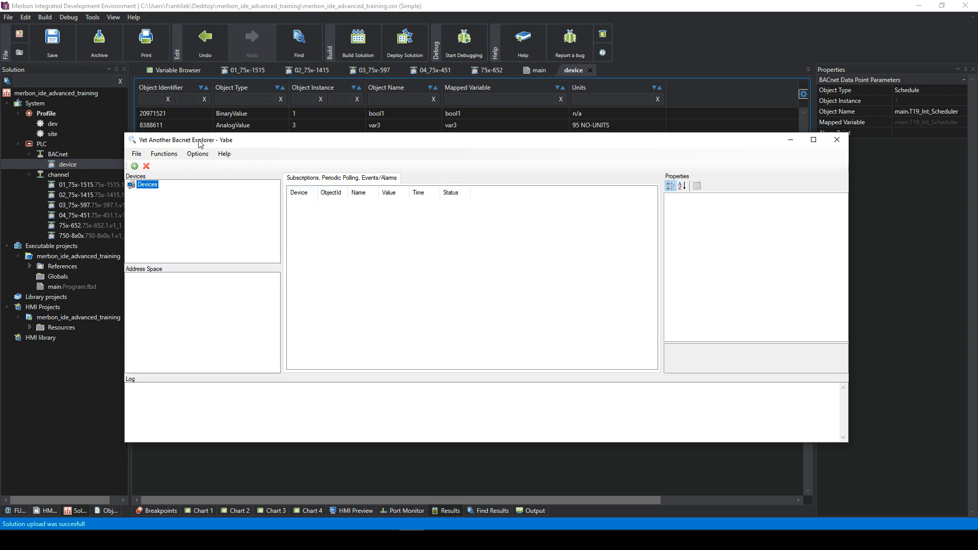
- Add a BACnet/IP connection on port BAC0 from local endpoint 192.168.1.78
{"action": "right_click", "coordinate": [140, 187]}
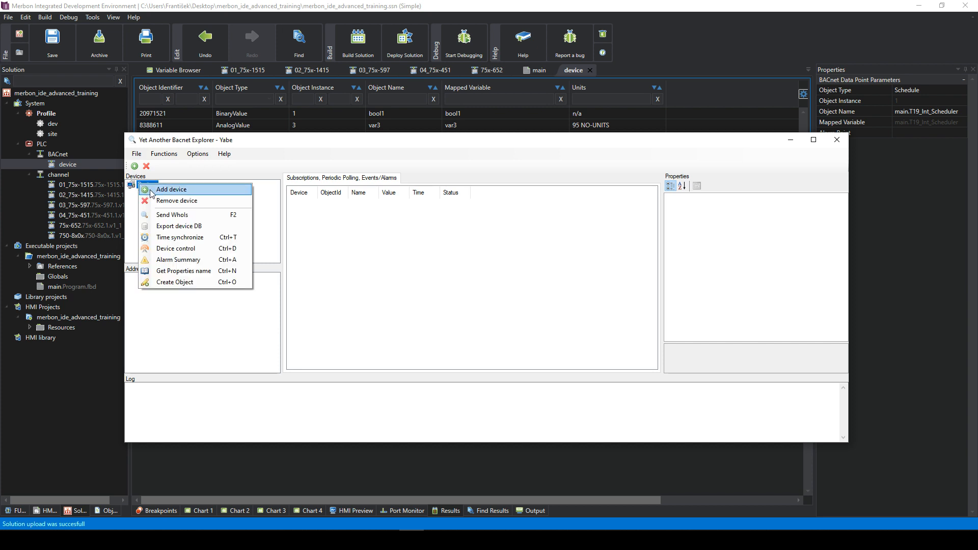
{"action": "left_click", "coordinate": [151, 192]}
{"action": "left_click_drag", "start_coordinate": [100, 24], "coordinate": [420, 156]}
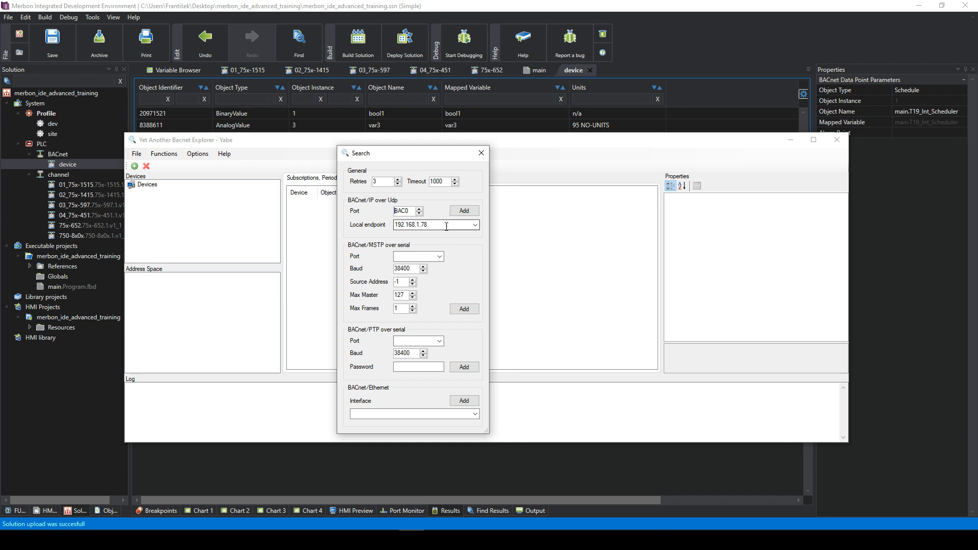
{"action": "left_click_drag", "start_coordinate": [409, 211], "coordinate": [391, 211]}
{"action": "left_click", "coordinate": [411, 213]}
{"action": "left_click", "coordinate": [436, 224]}
{"action": "double_click", "coordinate": [436, 224]}
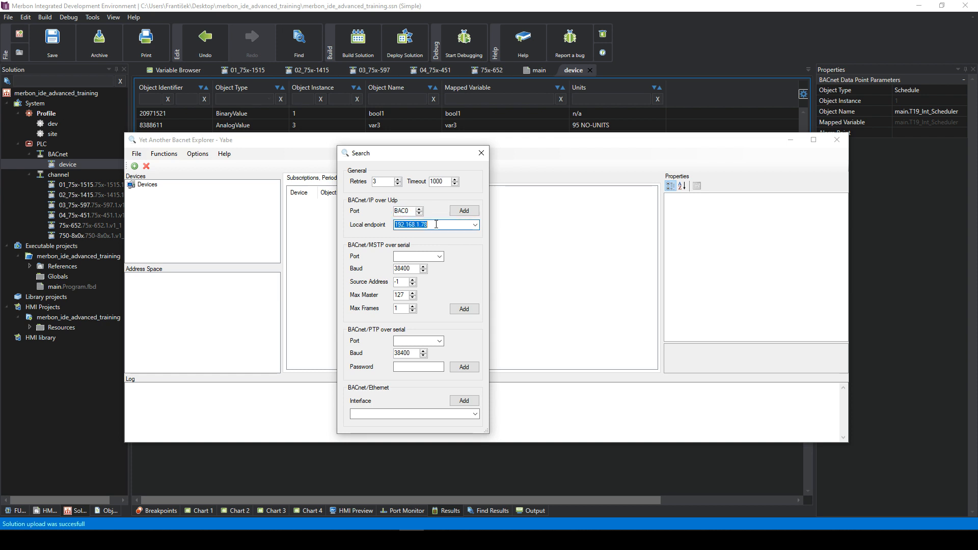
{"action": "left_click", "coordinate": [474, 225]}
{"action": "left_click", "coordinate": [433, 235]}
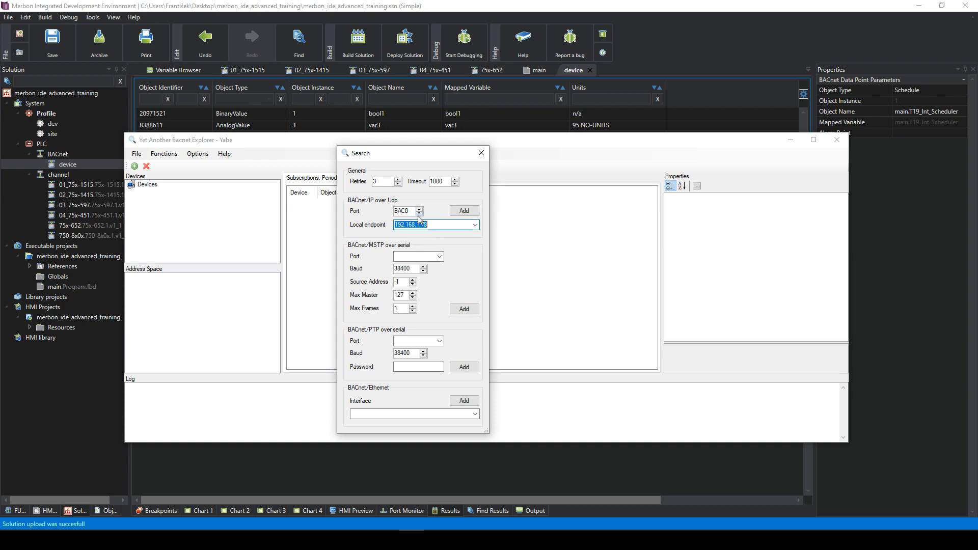
{"action": "left_click", "coordinate": [464, 211]}
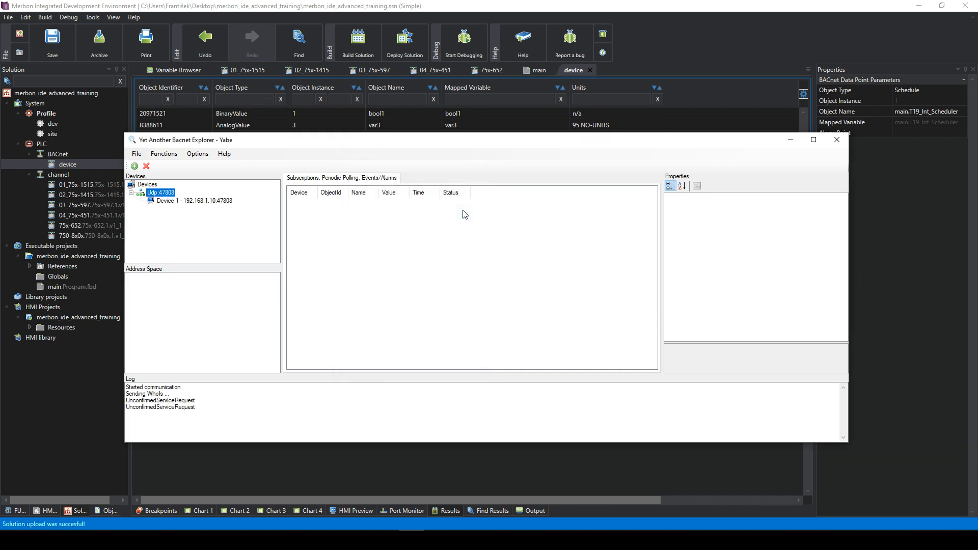
- Expand Device 1 and inspect the ANALOG_INPUT, ANALOG_VALUE, BINARY_INPUT and BINARY_VALUE objects
{"action": "left_click", "coordinate": [188, 202]}
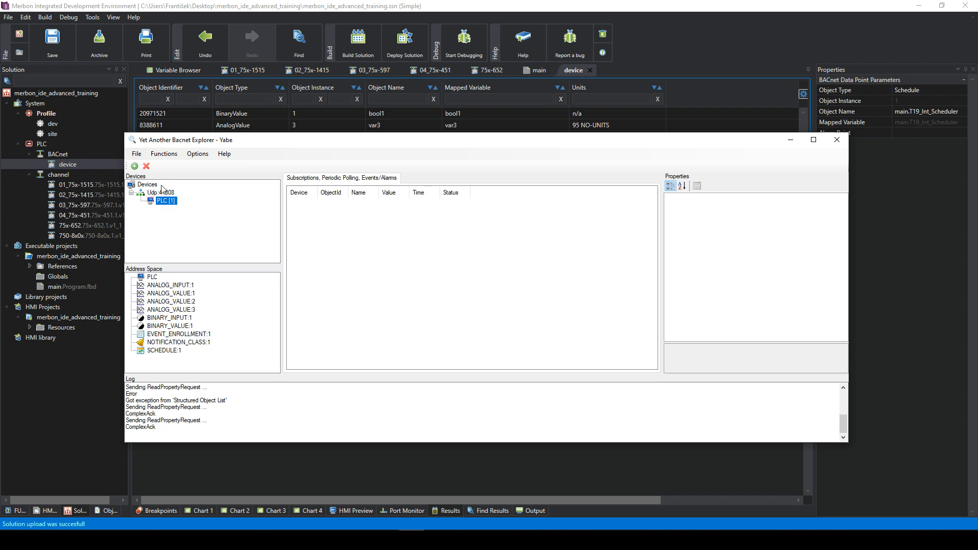
{"action": "left_click", "coordinate": [173, 286]}
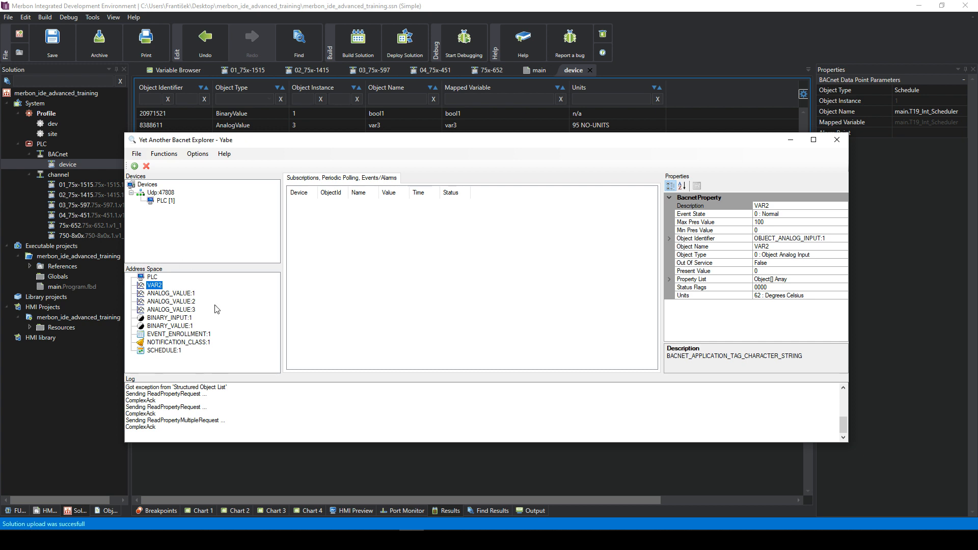
{"action": "left_click", "coordinate": [162, 302]}
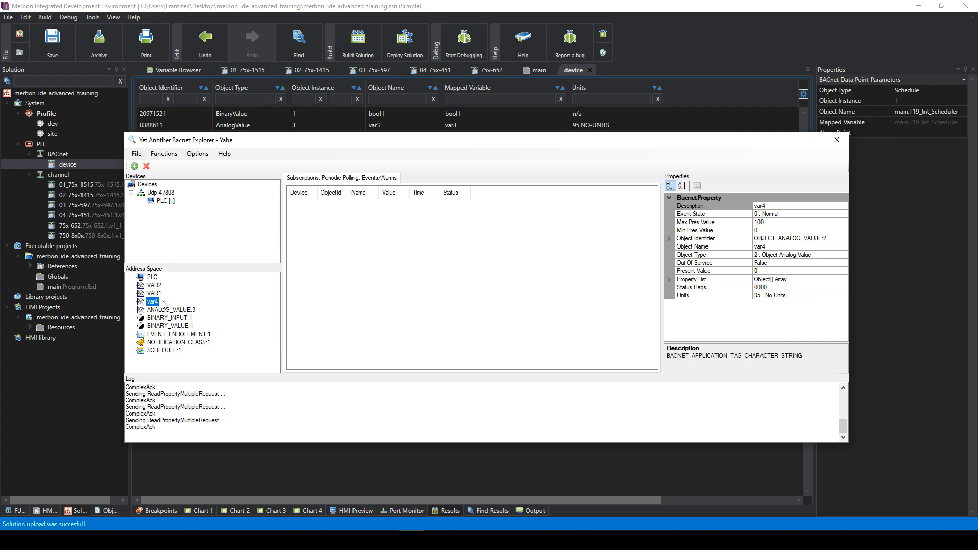
{"action": "left_click", "coordinate": [170, 318]}
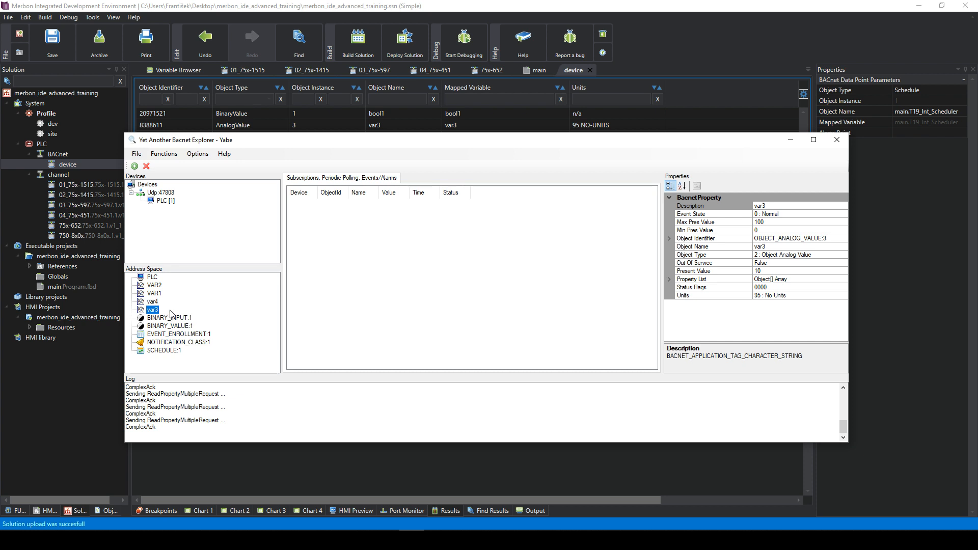
{"action": "left_click", "coordinate": [170, 327]}
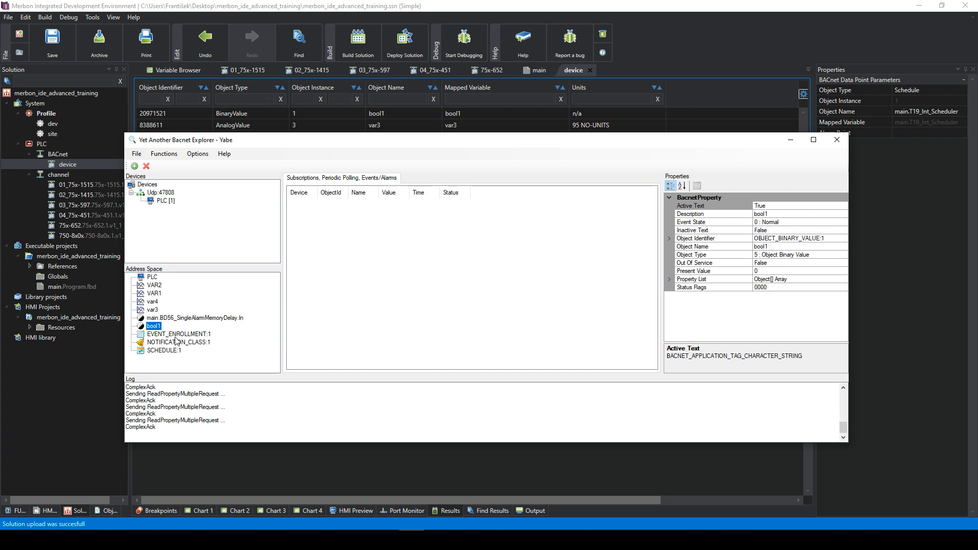
- Fetch the PLC's object names and view VAR2, VAR1, var4, In and Event_VAR1
{"action": "right_click", "coordinate": [151, 199]}
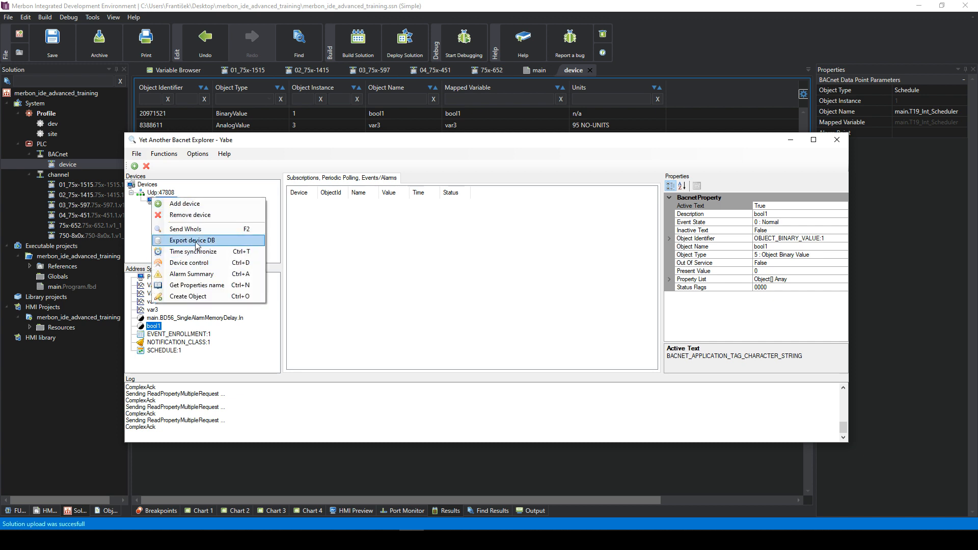
{"action": "left_click", "coordinate": [208, 286]}
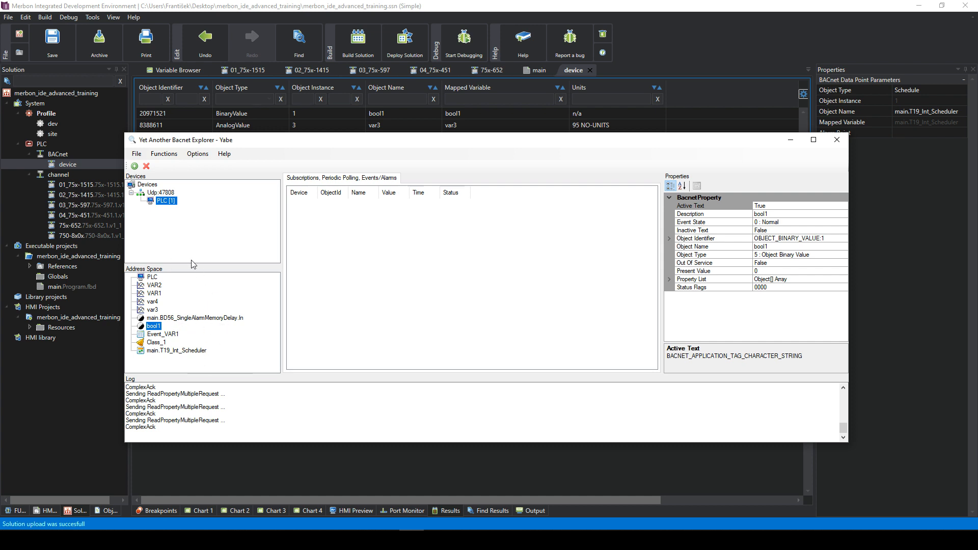
{"action": "left_click", "coordinate": [155, 286]}
{"action": "left_click", "coordinate": [154, 293]}
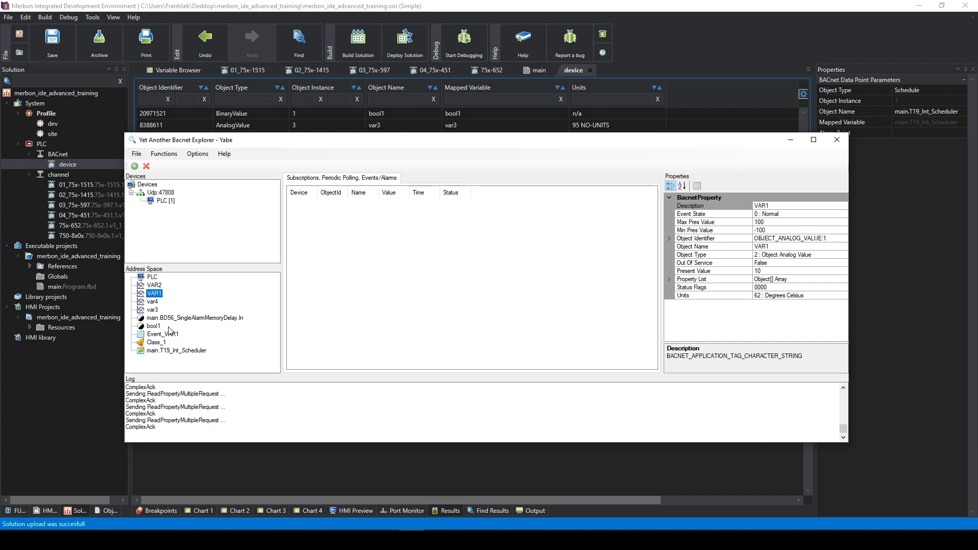
{"action": "left_click", "coordinate": [154, 302]}
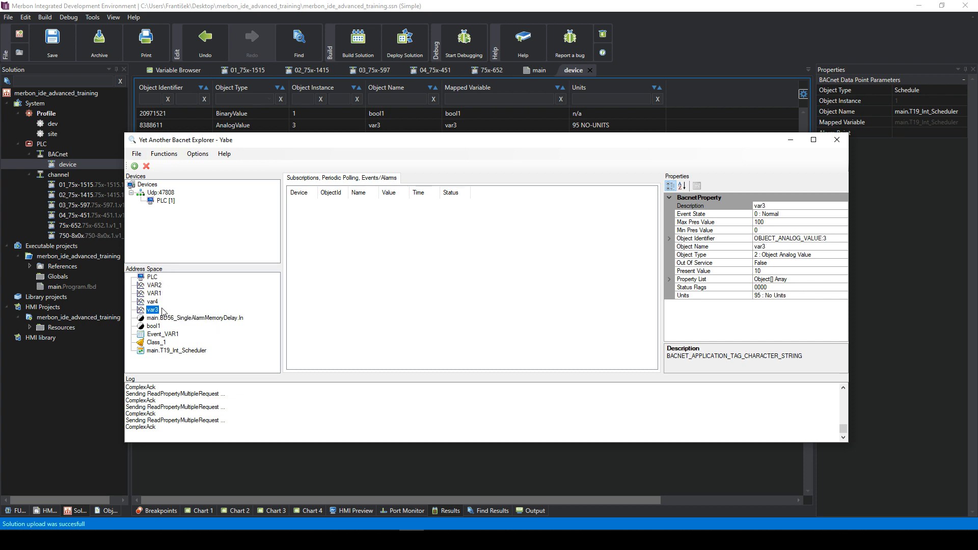
{"action": "left_click", "coordinate": [168, 319]}
{"action": "left_click", "coordinate": [158, 335]}
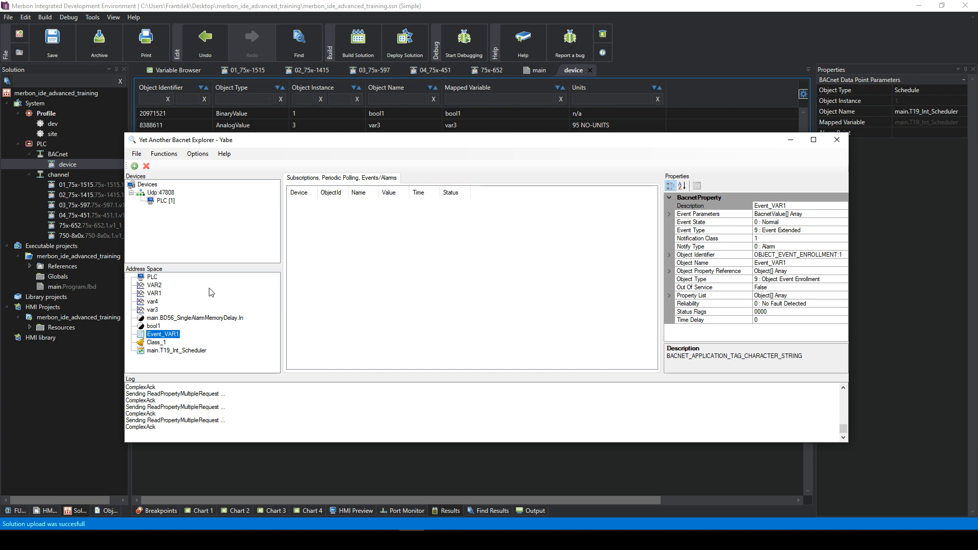
- Review var4, var3, bool1, Class_1 and main.T19_Int_Scheduler properties
{"action": "left_click", "coordinate": [153, 301]}
{"action": "left_click", "coordinate": [152, 309]}
{"action": "left_click", "coordinate": [149, 317]}
{"action": "left_click", "coordinate": [147, 312]}
{"action": "left_click", "coordinate": [157, 326]}
{"action": "left_click", "coordinate": [156, 319]}
{"action": "left_click", "coordinate": [157, 334]}
{"action": "left_click", "coordinate": [153, 343]}
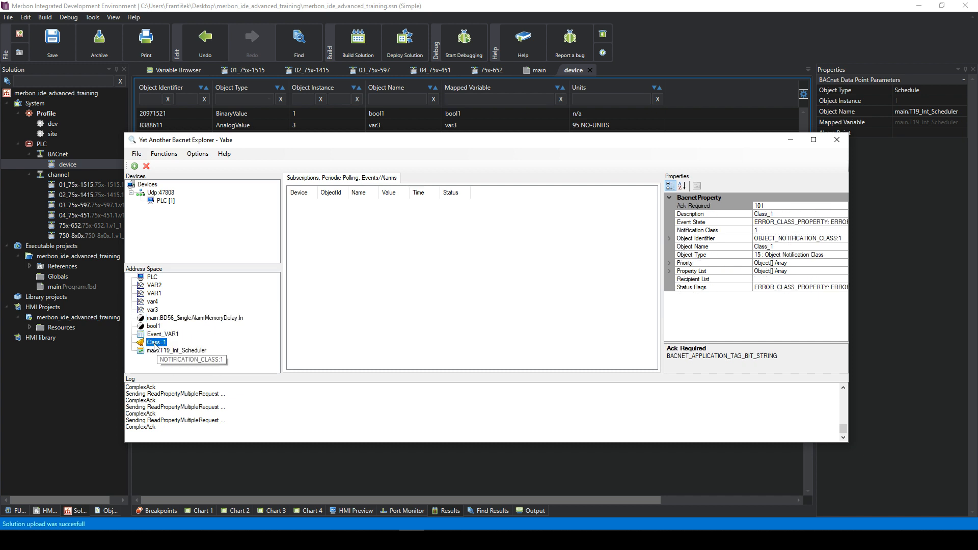
{"action": "left_click", "coordinate": [159, 351]}
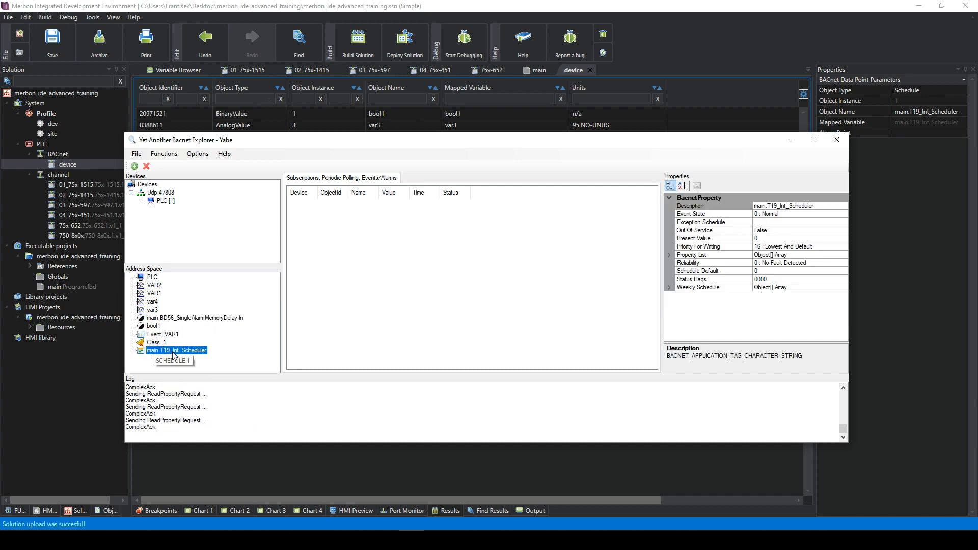
- Recheck Event_VAR1, bool1, VAR1 and Class_1, then return to Merbon IDE
{"action": "left_click", "coordinate": [163, 334]}
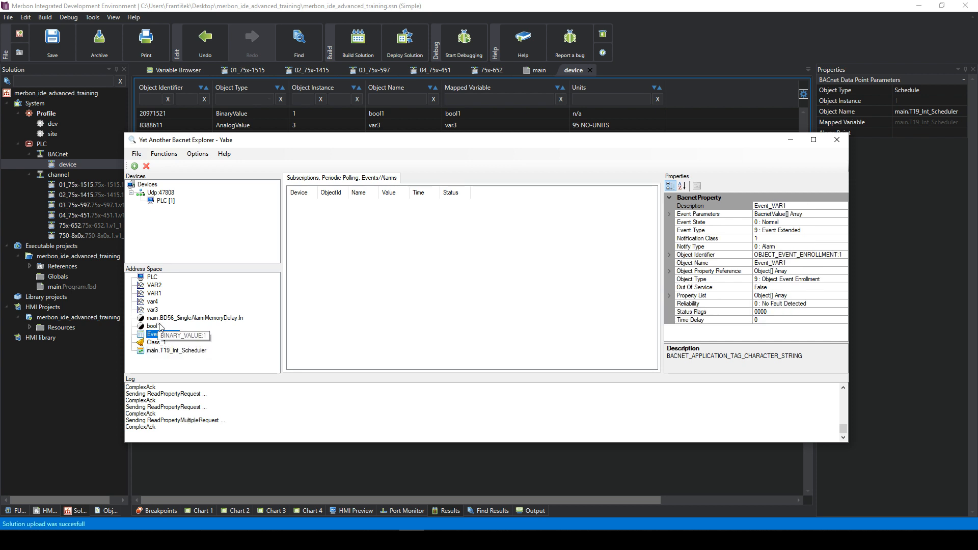
{"action": "left_click", "coordinate": [154, 327]}
{"action": "left_click", "coordinate": [162, 334]}
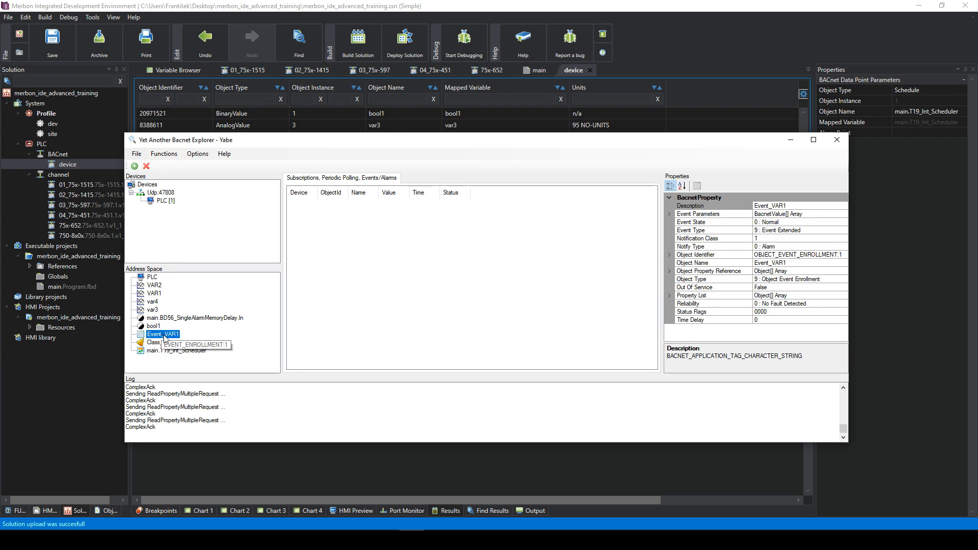
{"action": "left_click", "coordinate": [154, 294]}
{"action": "left_click", "coordinate": [163, 341]}
{"action": "left_click", "coordinate": [162, 334]}
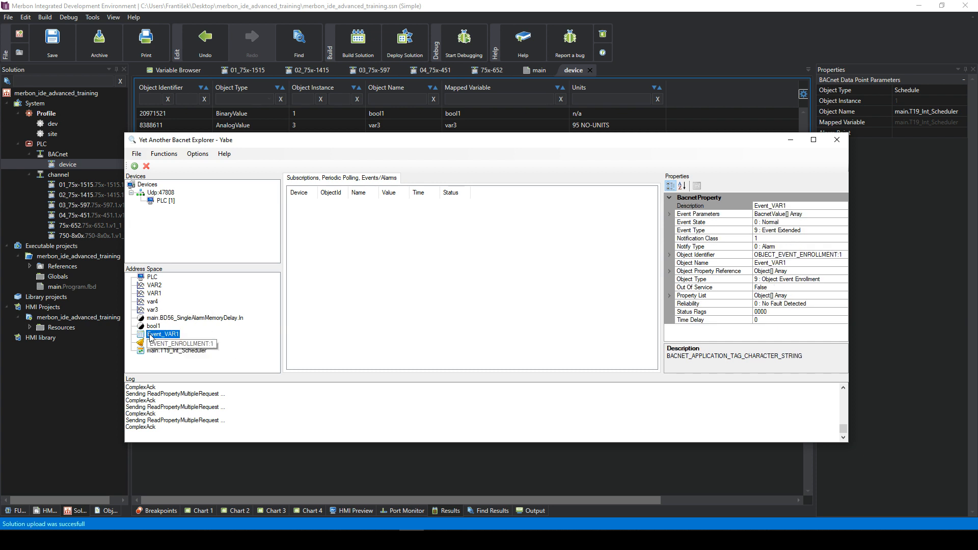
{"action": "left_click", "coordinate": [387, 540]}
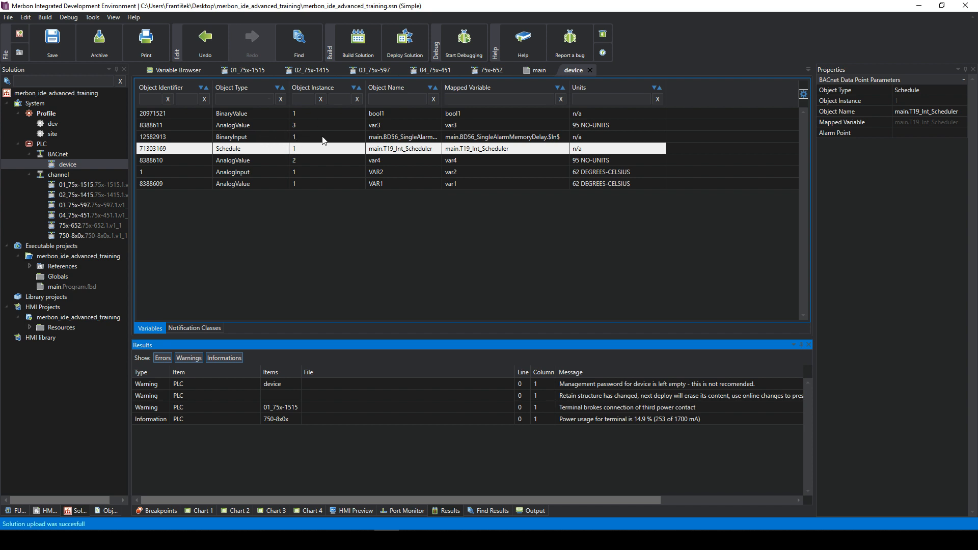
- Review VAR1, VAR2, schedule and var3 BACnet parameters, then bring Yabe forward
{"action": "left_click", "coordinate": [336, 183]}
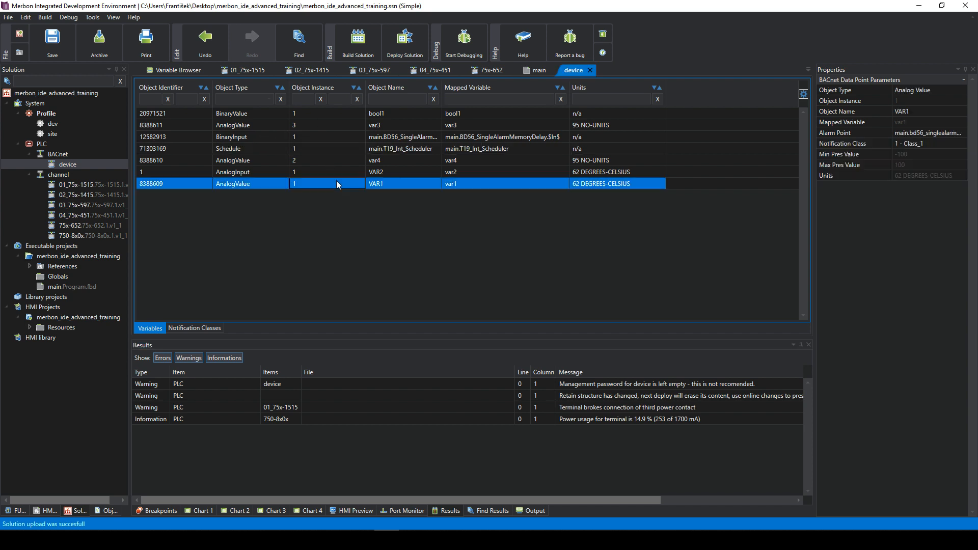
{"action": "left_click", "coordinate": [911, 133]}
{"action": "left_click", "coordinate": [512, 176]}
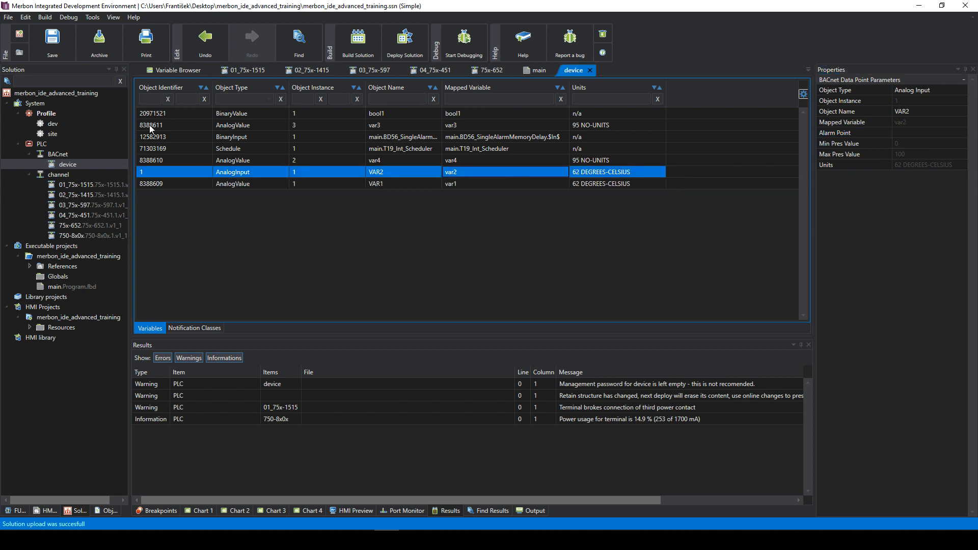
{"action": "left_click", "coordinate": [151, 148]}
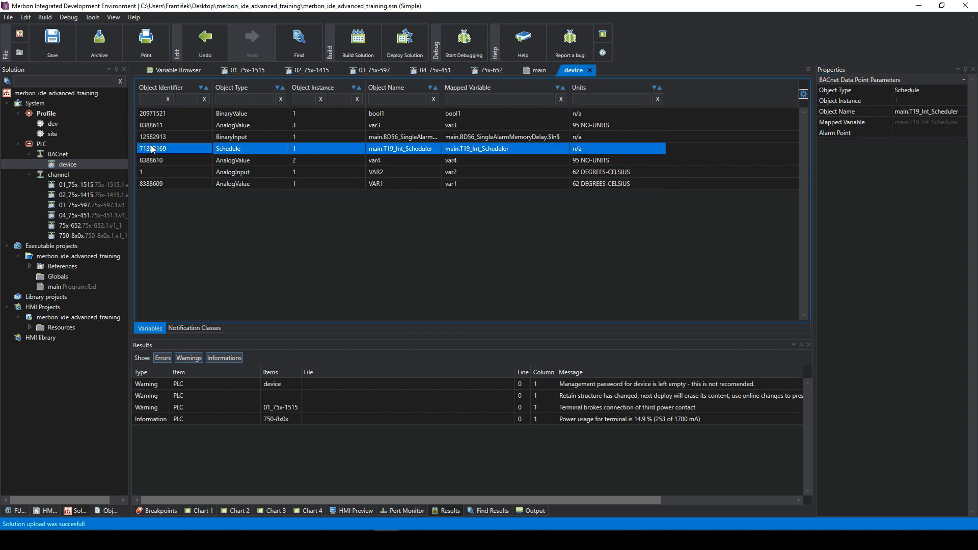
{"action": "left_click", "coordinate": [163, 126]}
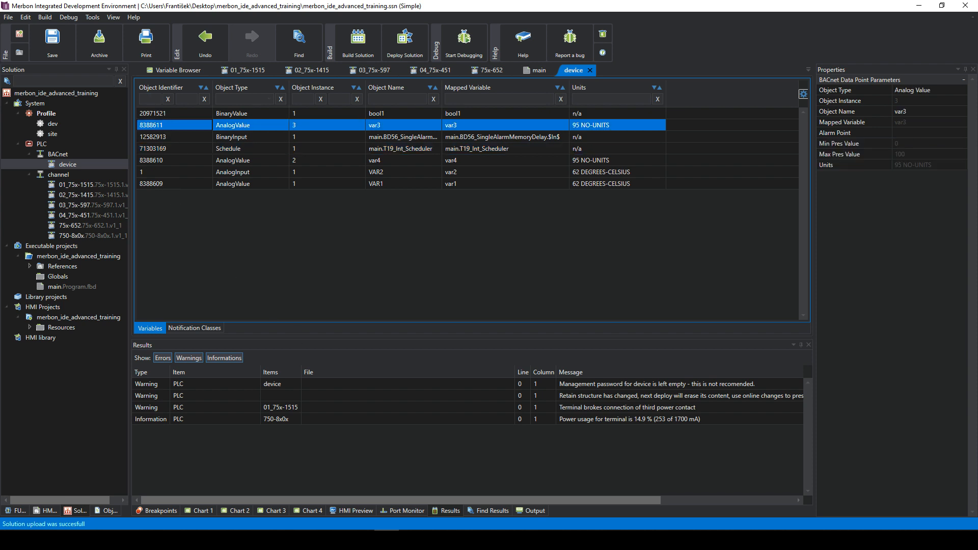
{"action": "left_click", "coordinate": [411, 540]}
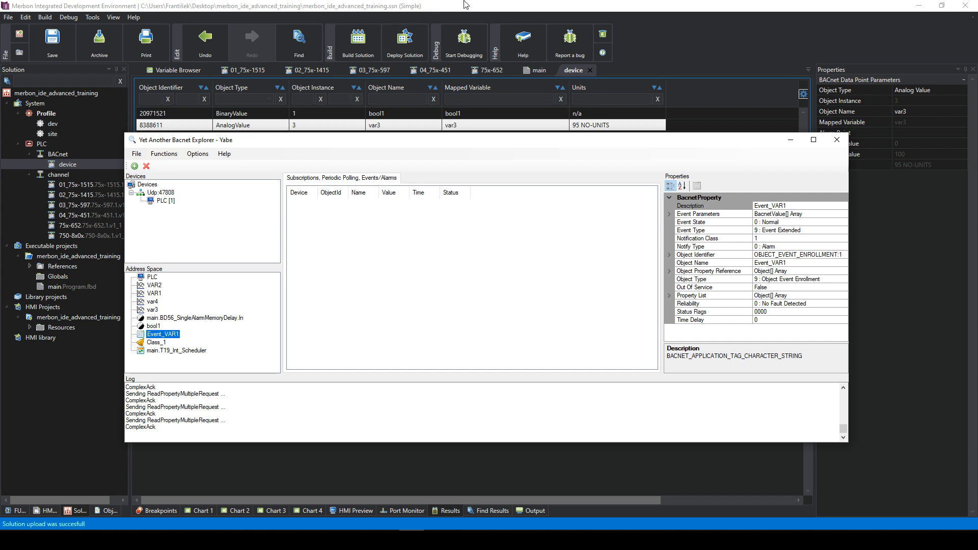
- Start debugging, open main.Program.fbd, and select VAR1 in the BACnet explorer
{"action": "left_click", "coordinate": [463, 41]}
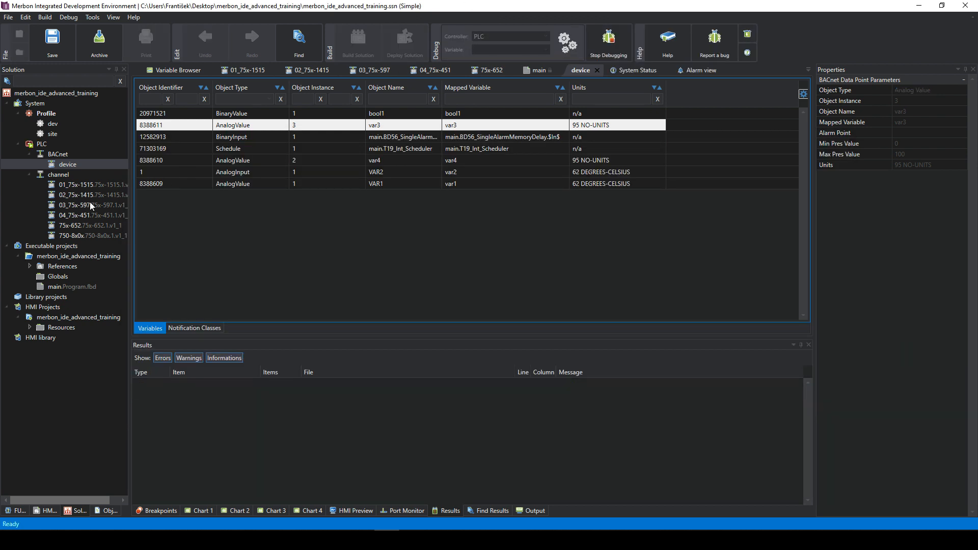
{"action": "double_click", "coordinate": [66, 286]}
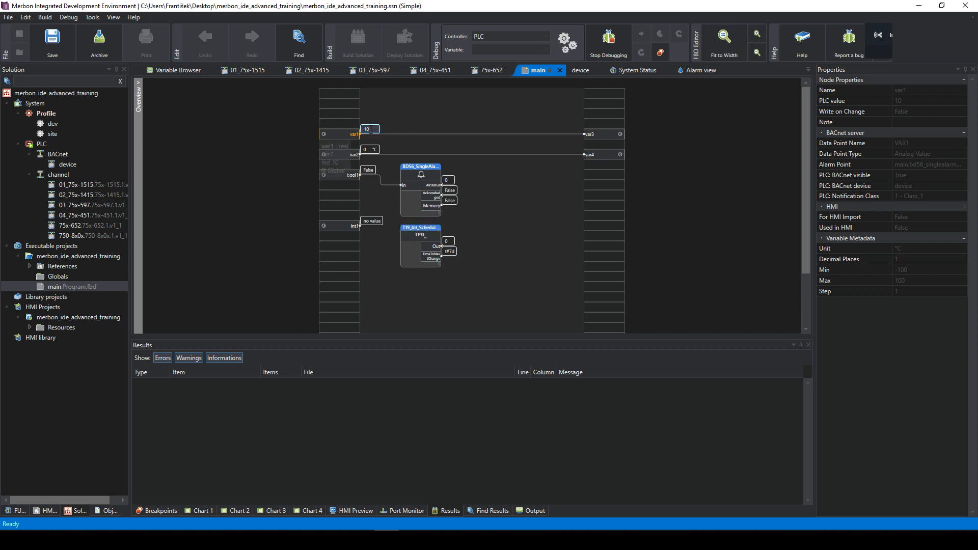
{"action": "key", "text": "alt+Tab"}
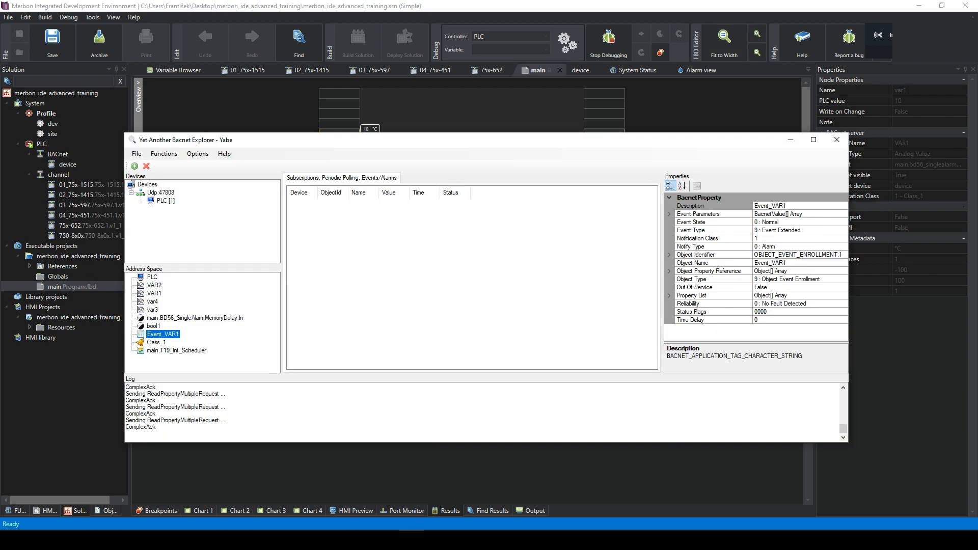
{"action": "left_click_drag", "start_coordinate": [346, 150], "coordinate": [376, 227]}
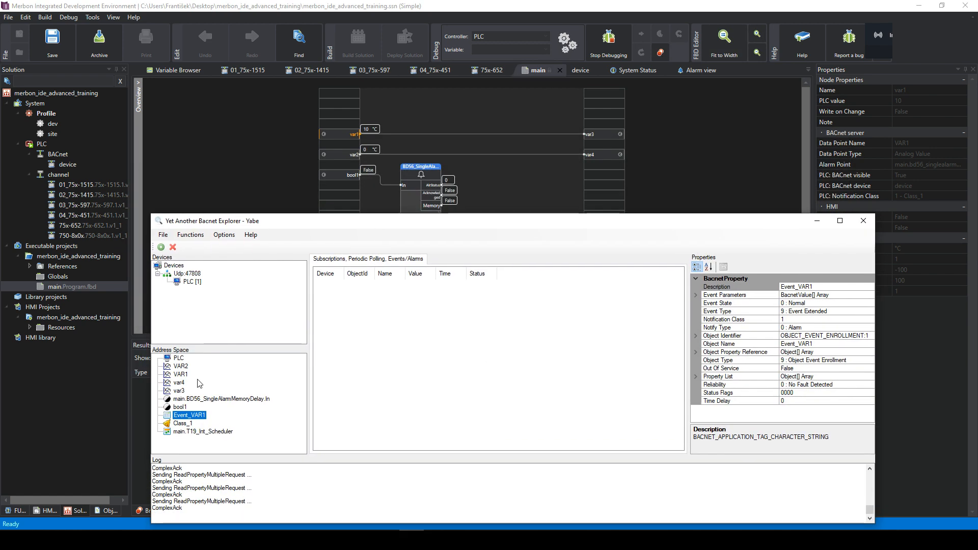
{"action": "left_click", "coordinate": [180, 375]}
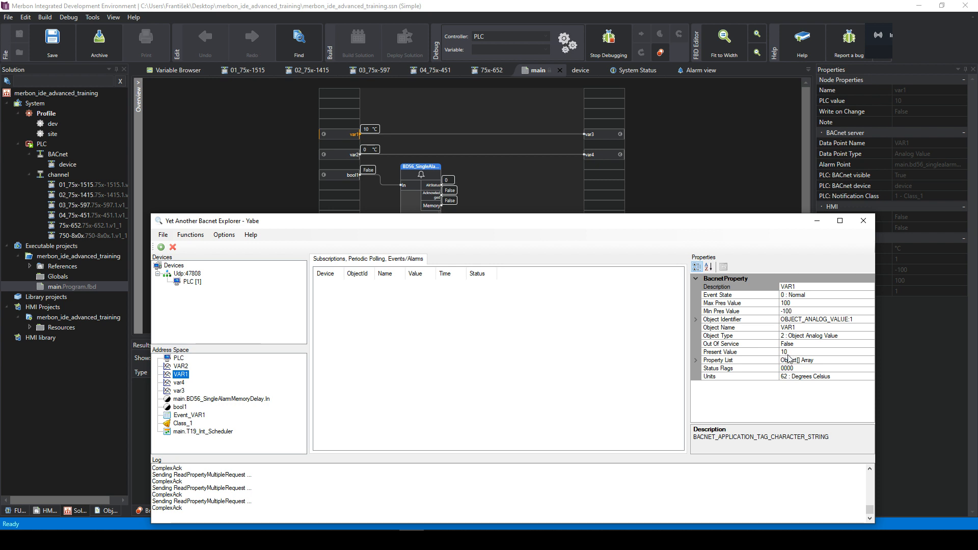
- Set var1's live value to 33 in the main program diagram
{"action": "left_click", "coordinate": [494, 112]}
{"action": "left_click", "coordinate": [365, 134]}
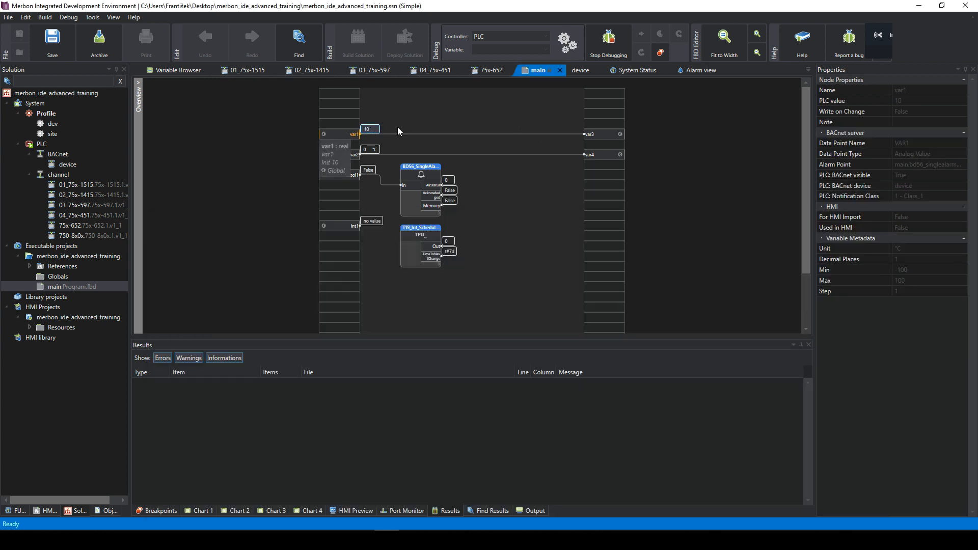
{"action": "key", "text": "BackSpace"}
{"action": "key", "text": "BackSpace"}
{"action": "type", "text": "33"}
{"action": "key", "text": "alt+Tab"}
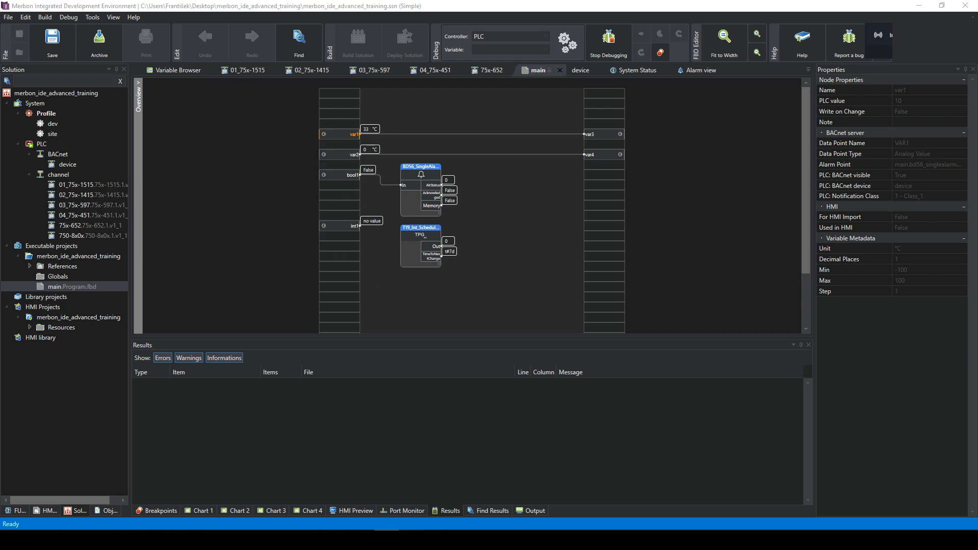
- Write Present Value 44 to VAR1 in Yabe, confirm it, and close Yabe
{"action": "left_click", "coordinate": [181, 366]}
{"action": "left_click", "coordinate": [183, 374]}
{"action": "left_click", "coordinate": [795, 352]}
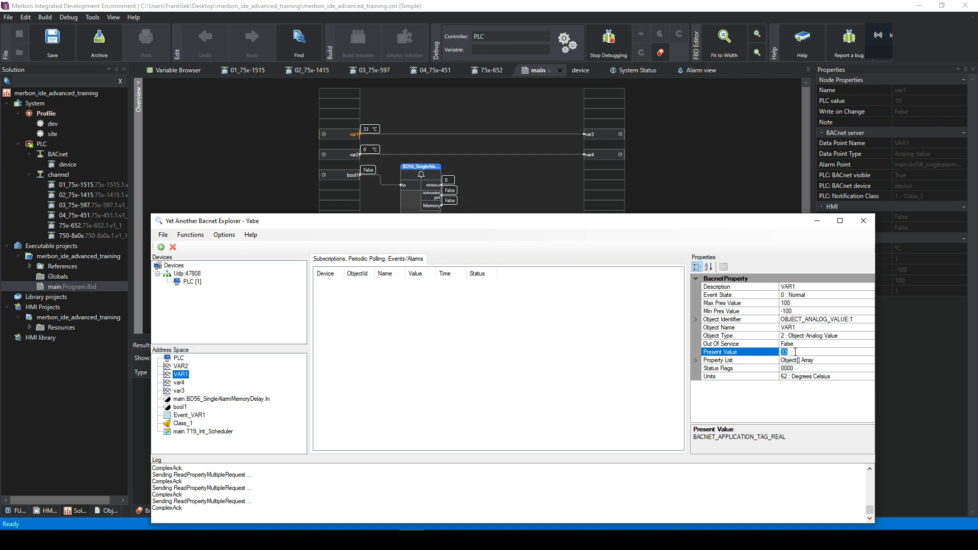
{"action": "type", "text": "44"}
{"action": "key", "text": "Return"}
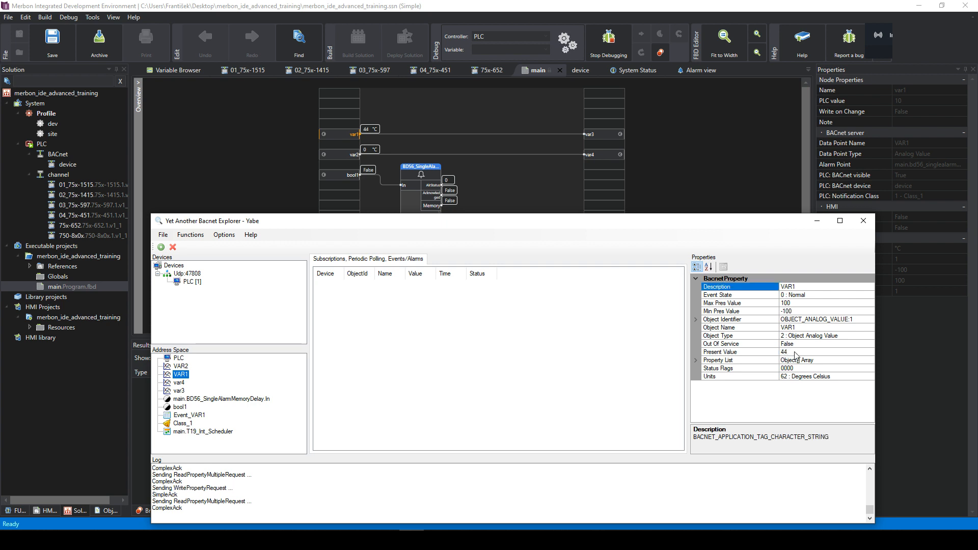
{"action": "left_click", "coordinate": [785, 352]}
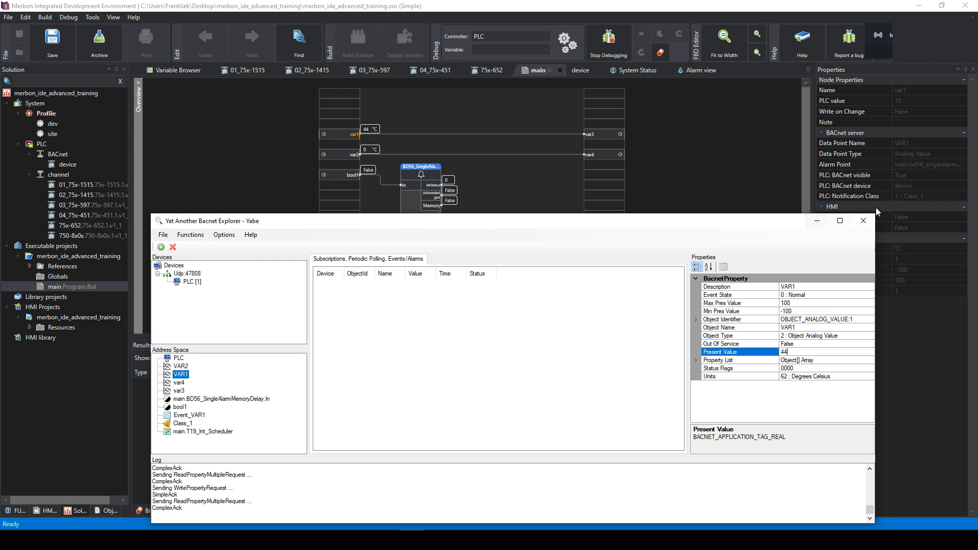
{"action": "left_click", "coordinate": [863, 221]}
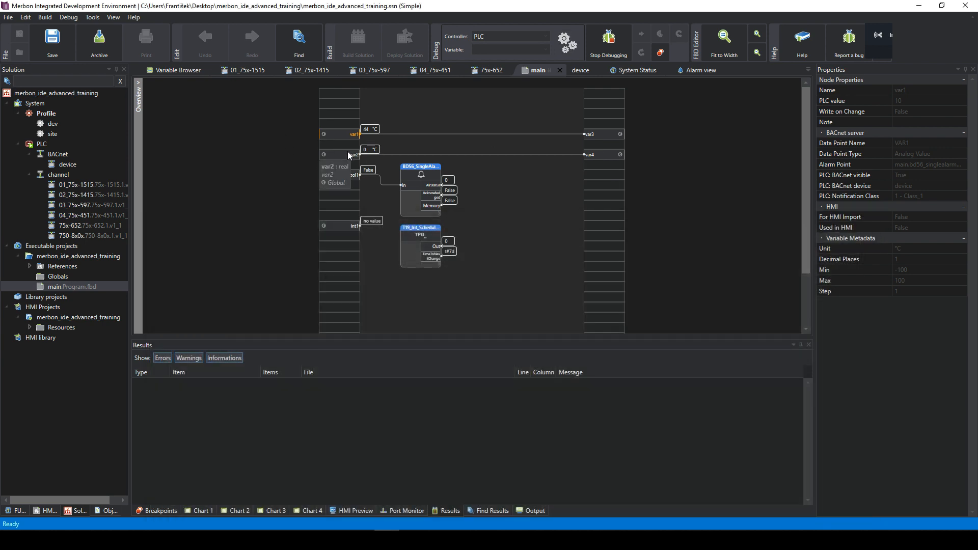
- Launch the Yabe BACnet explorer from the Start menu search
{"action": "left_click", "coordinate": [7, 540]}
{"action": "key", "text": "super"}
{"action": "type", "text": "yabe"}
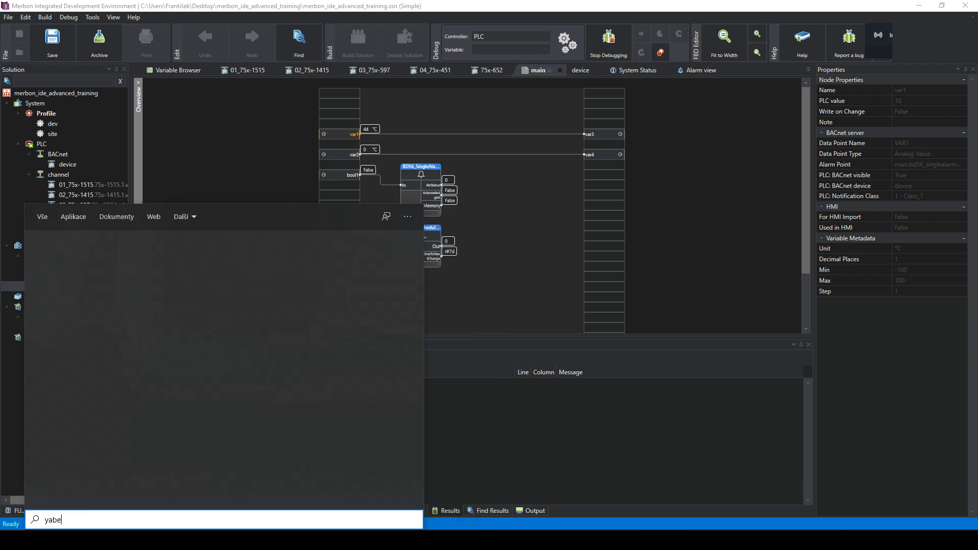
{"action": "left_click", "coordinate": [74, 281]}
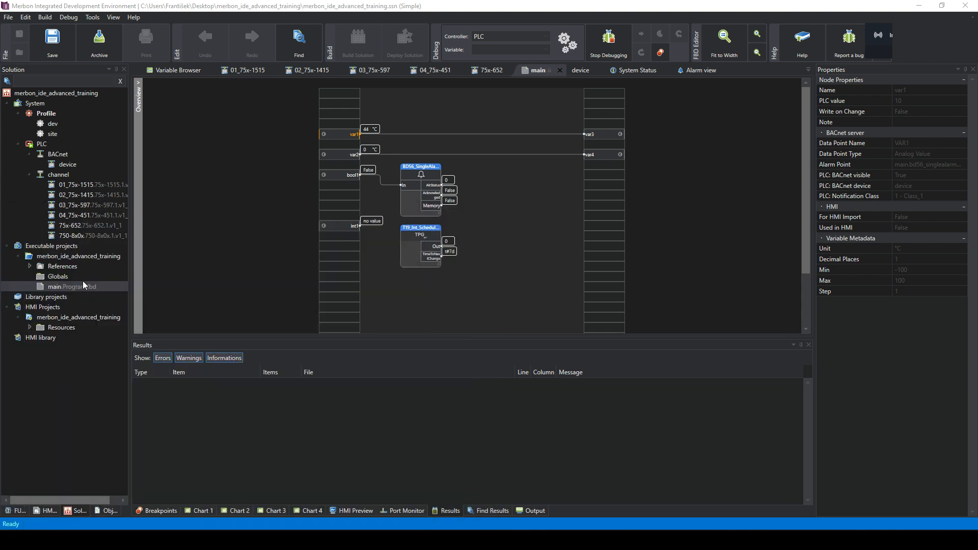
{"action": "left_click_drag", "start_coordinate": [977, 106], "coordinate": [450, 137]}
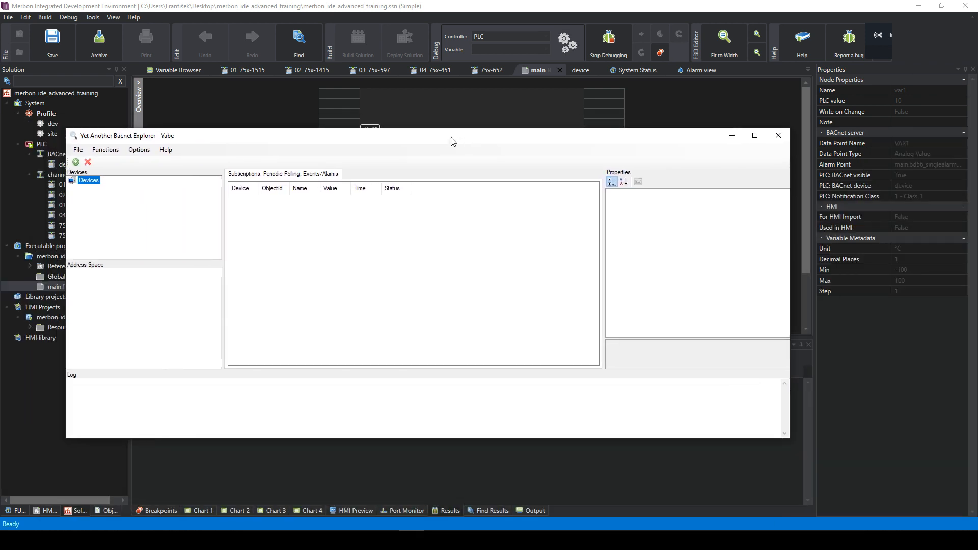
- Add a BACnet/IP connection and load readable object names for the PLC device
{"action": "right_click", "coordinate": [74, 183]}
{"action": "left_click", "coordinate": [102, 184]}
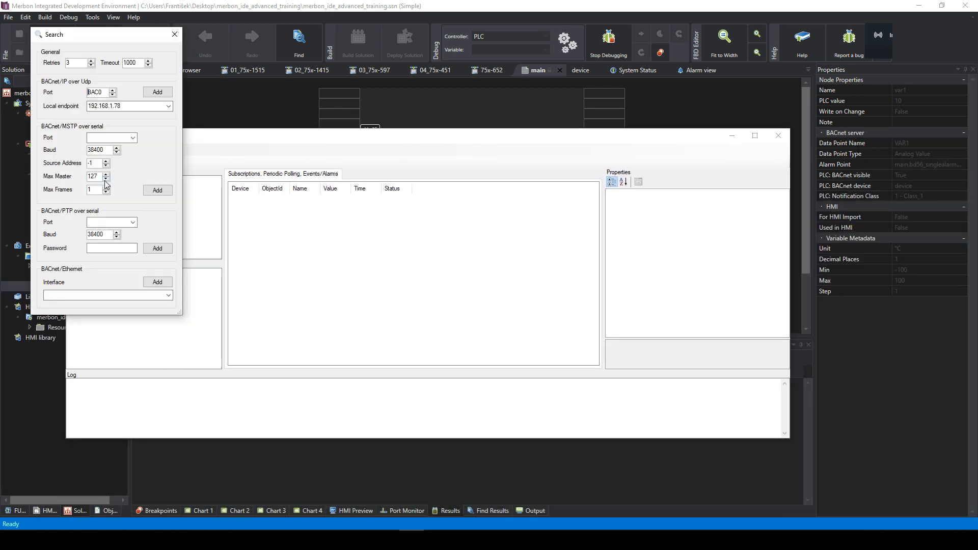
{"action": "left_click", "coordinate": [157, 92]}
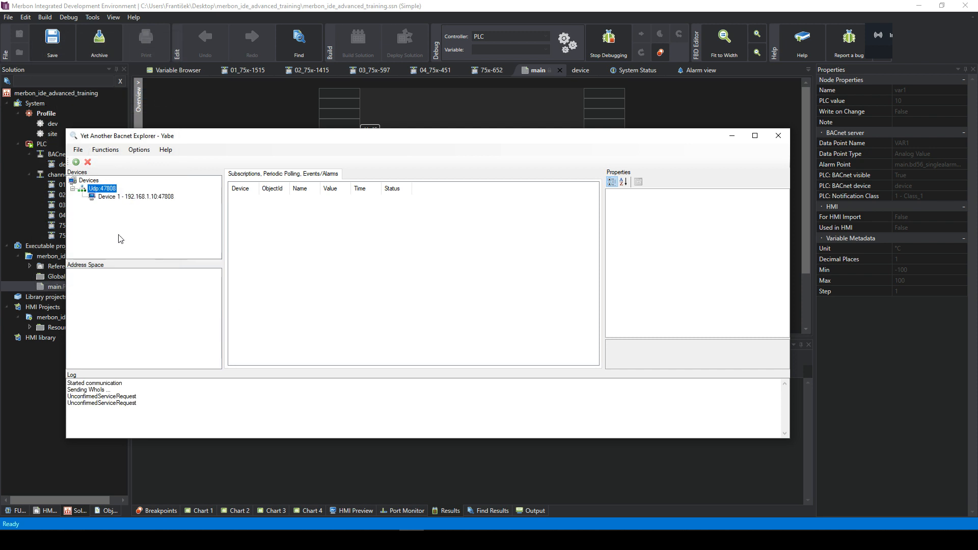
{"action": "left_click", "coordinate": [107, 198]}
{"action": "right_click", "coordinate": [103, 197]}
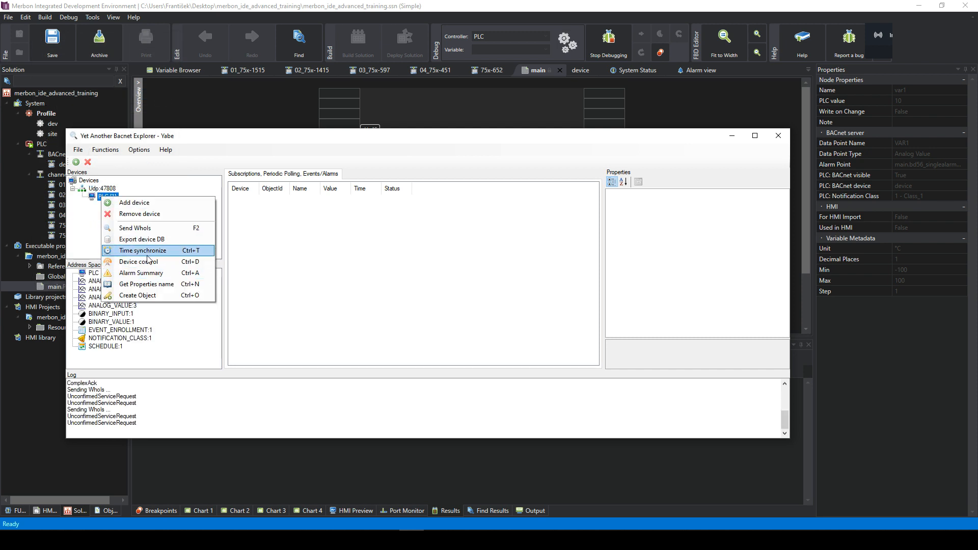
{"action": "left_click", "coordinate": [155, 285]}
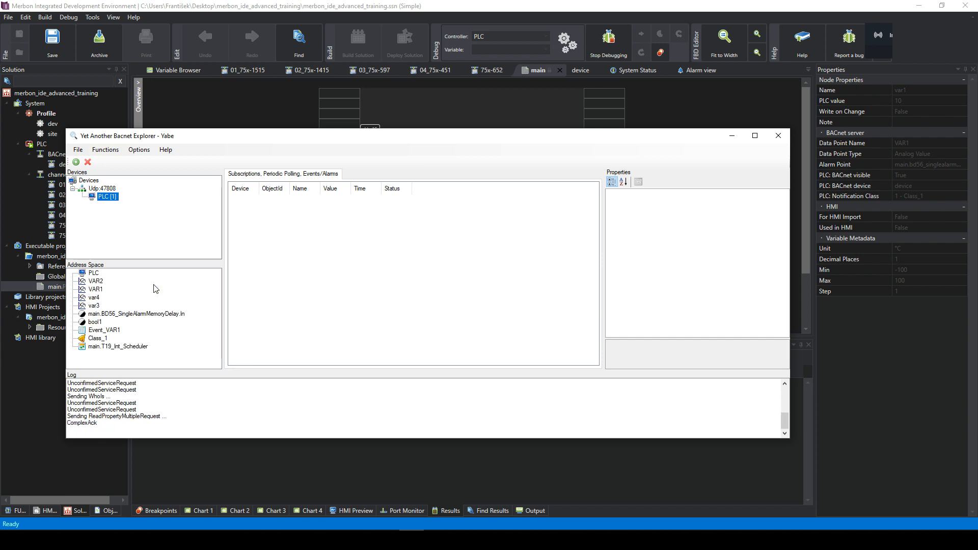
- Try writing 1 to VAR2's Present Value in Yabe; the write is denied
{"action": "left_click", "coordinate": [536, 105]}
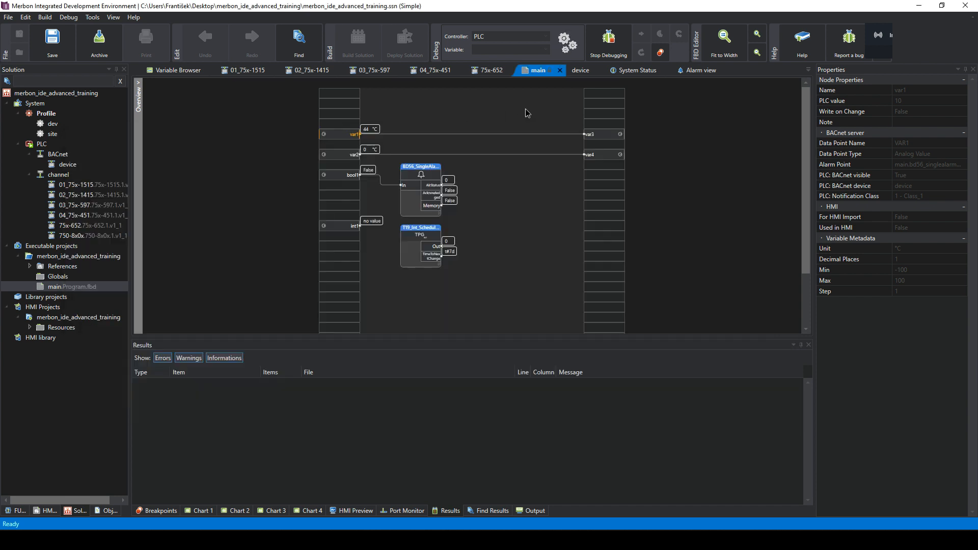
{"action": "left_click", "coordinate": [344, 156]}
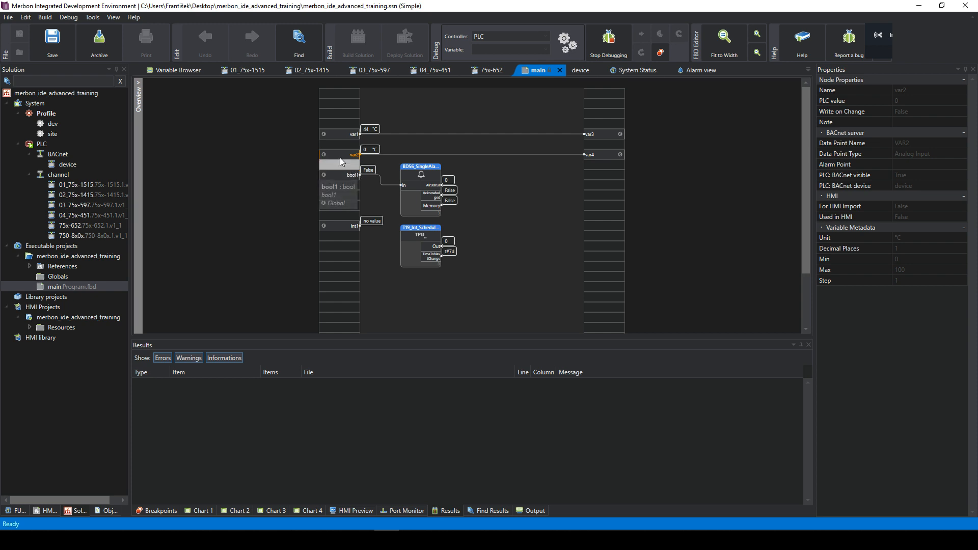
{"action": "left_click", "coordinate": [411, 540]}
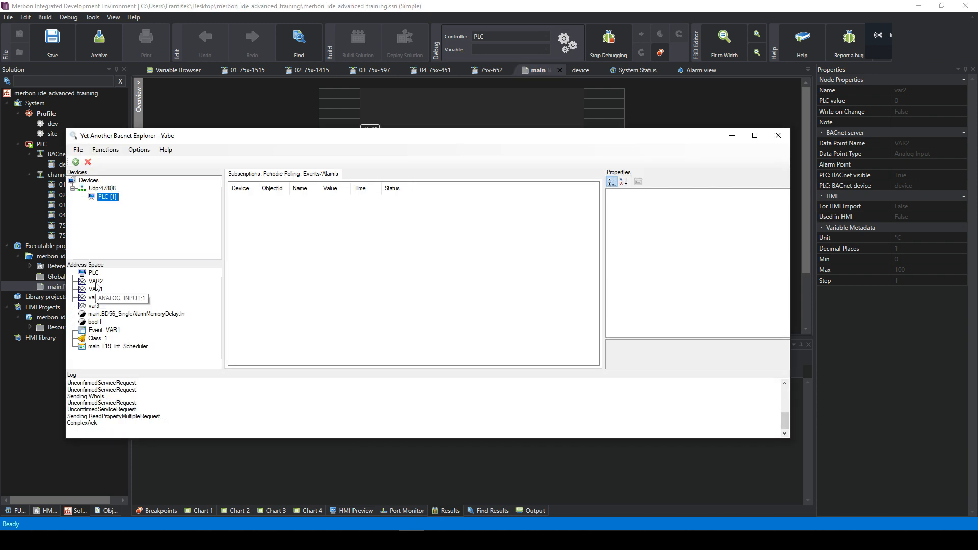
{"action": "left_click", "coordinate": [96, 281]}
{"action": "left_click", "coordinate": [694, 268]}
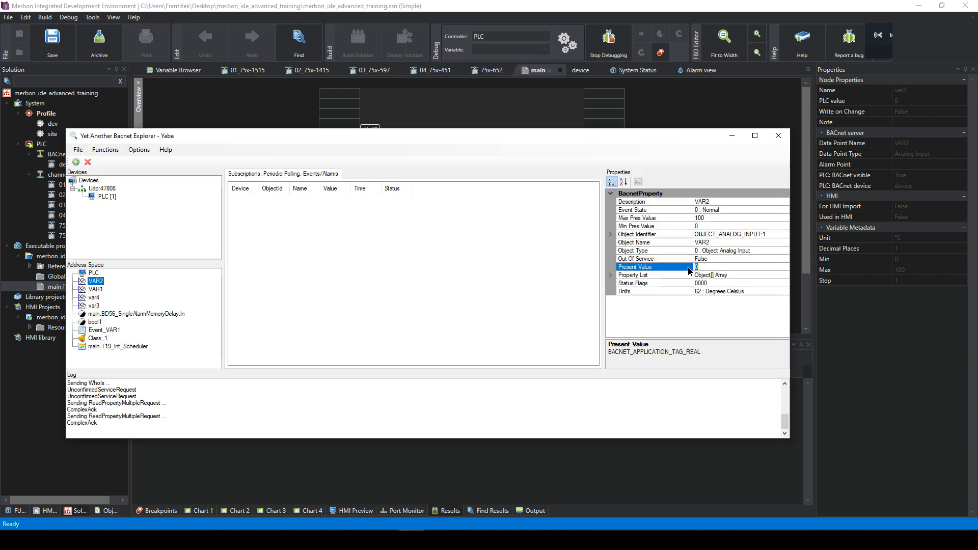
{"action": "type", "text": "1"}
{"action": "key", "text": "Return"}
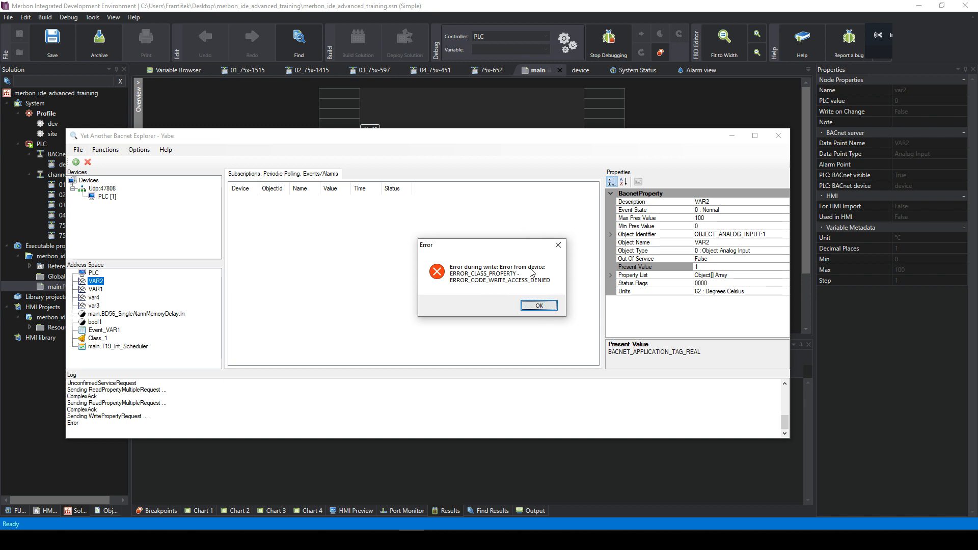
{"action": "left_click", "coordinate": [543, 305]}
- Set var2's live value to 50 in the program diagram
{"action": "left_click_drag", "start_coordinate": [697, 145], "coordinate": [700, 248]}
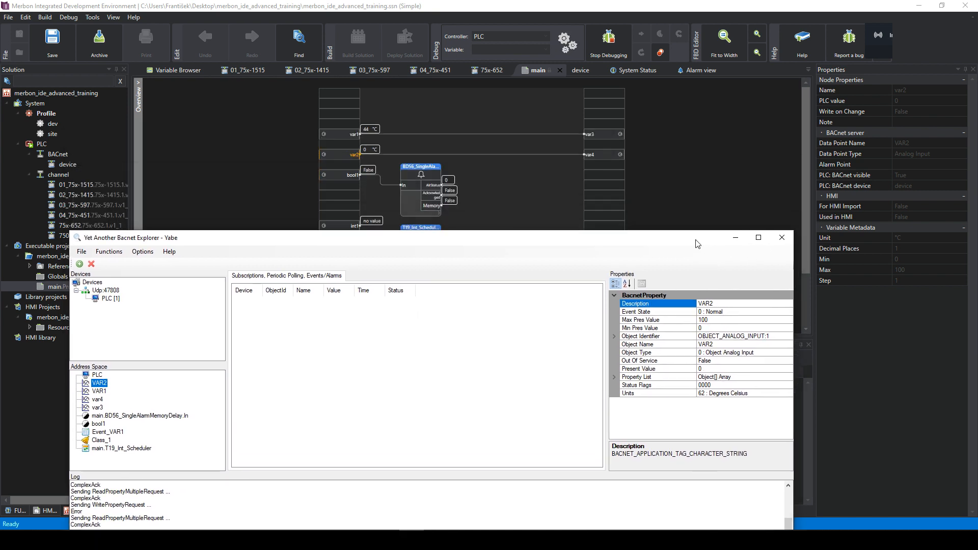
{"action": "left_click", "coordinate": [370, 149]}
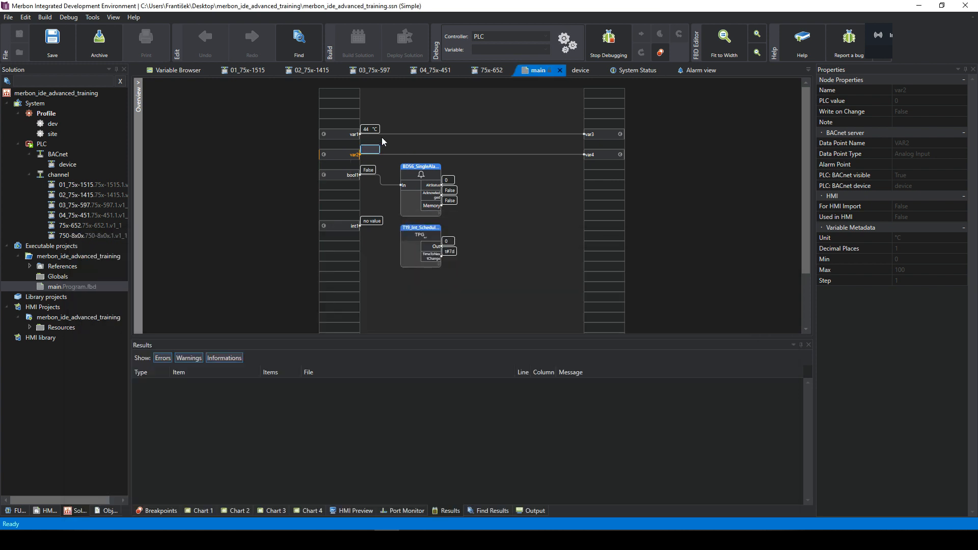
{"action": "type", "text": "50"}
{"action": "key", "text": "Return"}
- Refresh VAR2 in Yabe and check its Present Value
{"action": "left_click", "coordinate": [411, 540]}
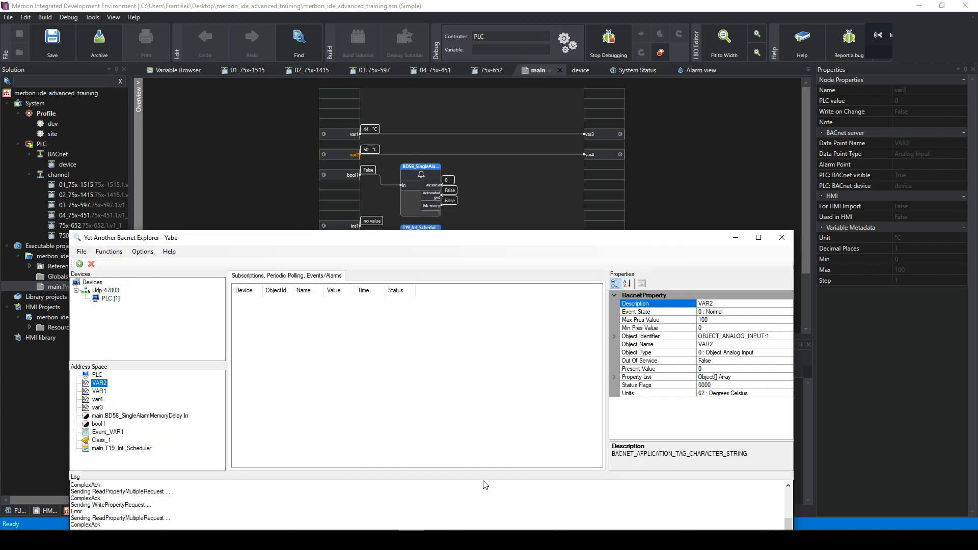
{"action": "left_click", "coordinate": [97, 374]}
{"action": "left_click", "coordinate": [99, 382]}
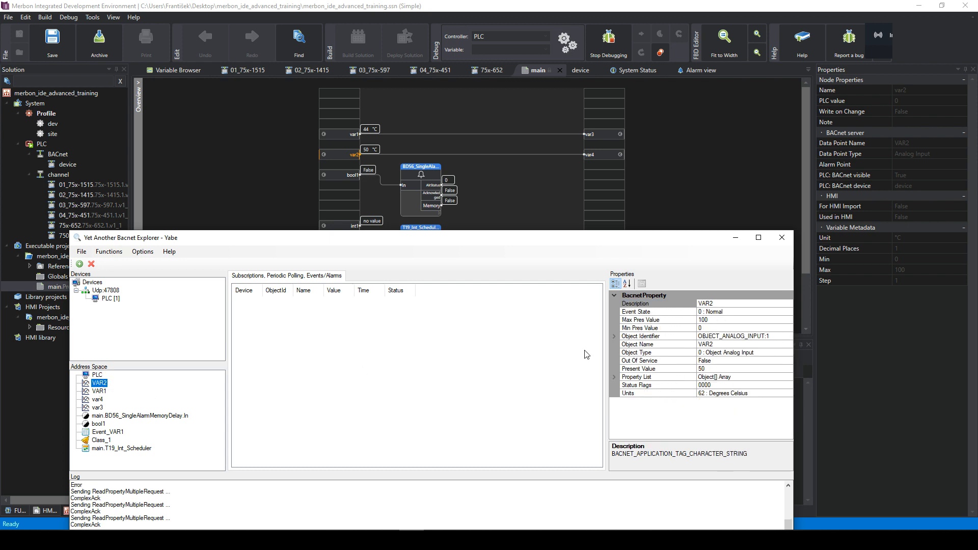
{"action": "left_click", "coordinate": [706, 370]}
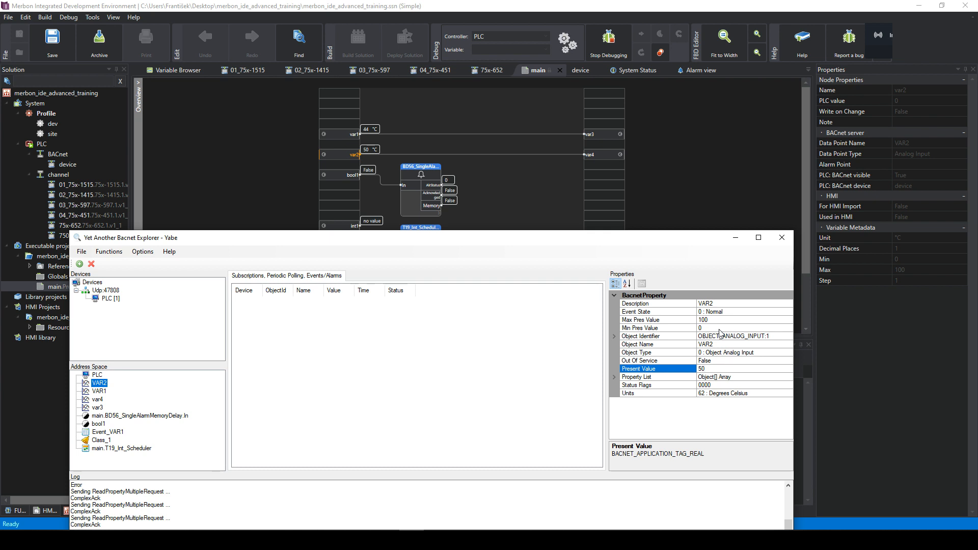
- Inspect the Event_VAR1 and main.T19_Int_Scheduler object properties, then close Yabe
{"action": "left_click_drag", "start_coordinate": [446, 241], "coordinate": [544, 204]}
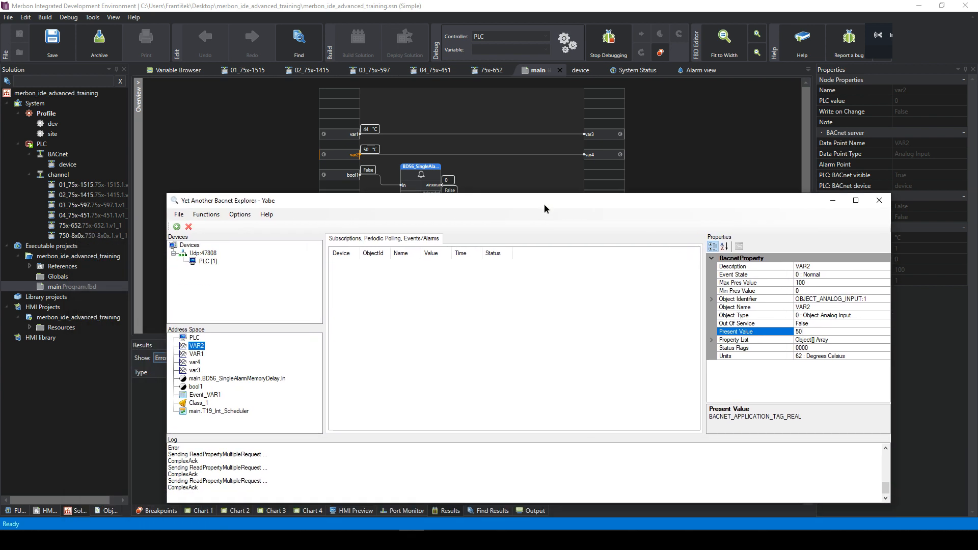
{"action": "left_click", "coordinate": [217, 394]}
{"action": "left_click", "coordinate": [228, 412]}
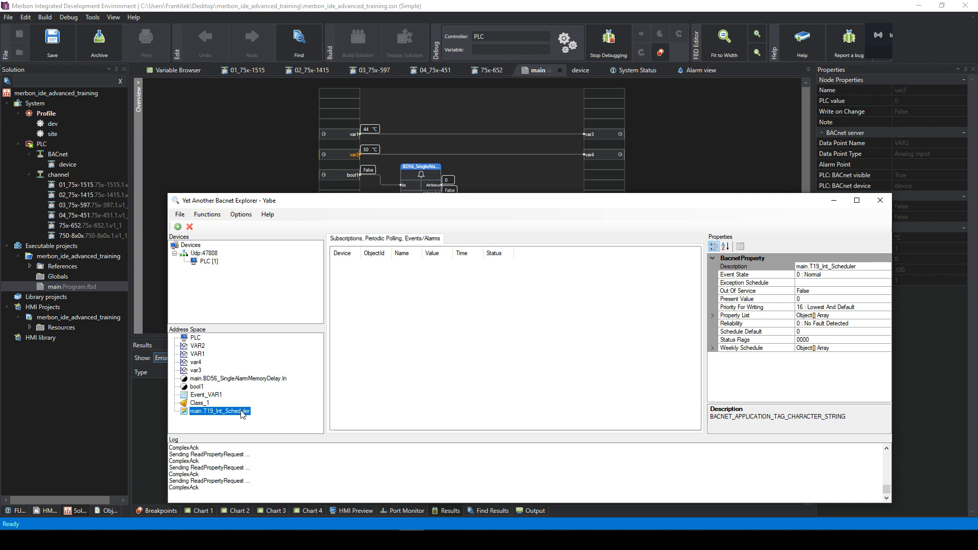
{"action": "mouse_move", "coordinate": [534, 200]}
{"action": "left_mouse_down"}
{"action": "mouse_move", "coordinate": [548, 405]}
{"action": "mouse_move", "coordinate": [526, 202]}
{"action": "left_mouse_up"}
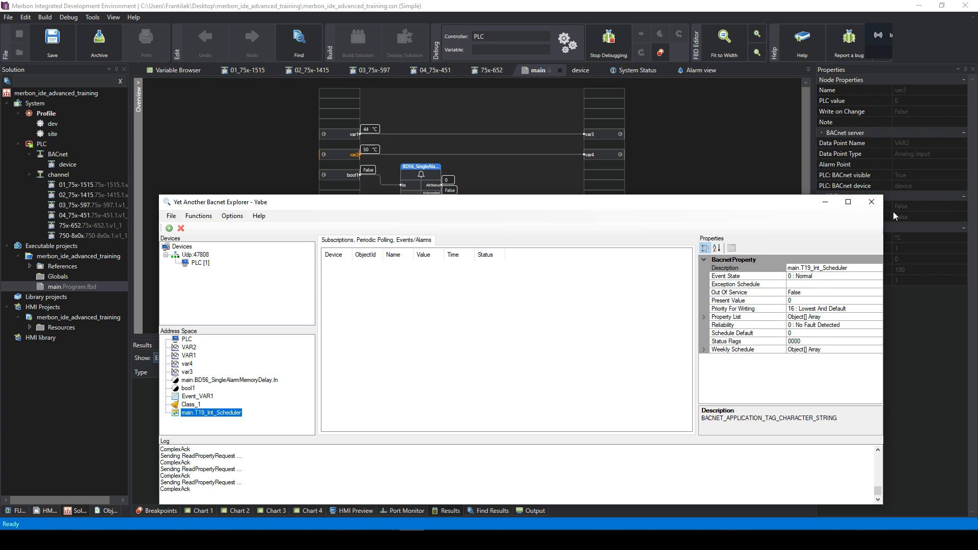
{"action": "left_click", "coordinate": [871, 202]}
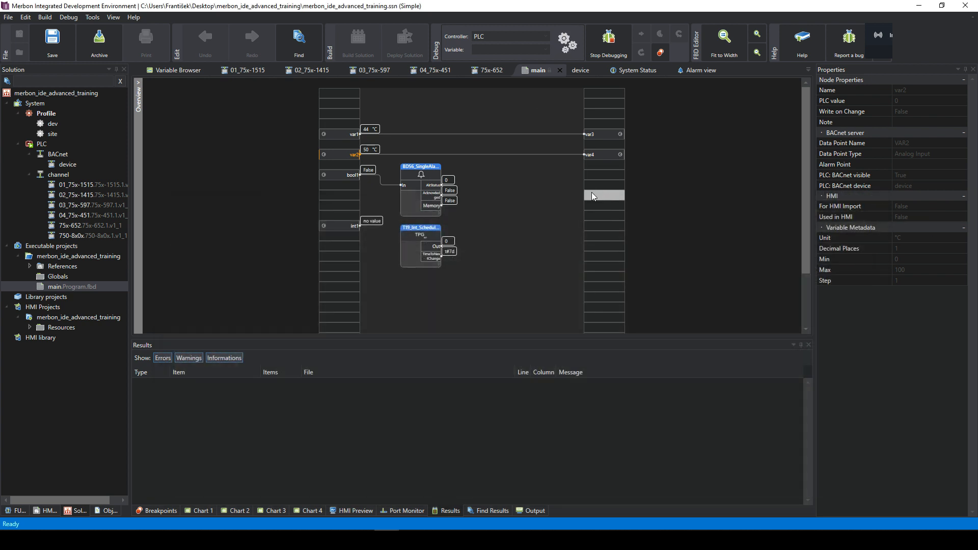
- Stop debugging and open the BACnet device table showing its seven data points
{"action": "left_click", "coordinate": [617, 42]}
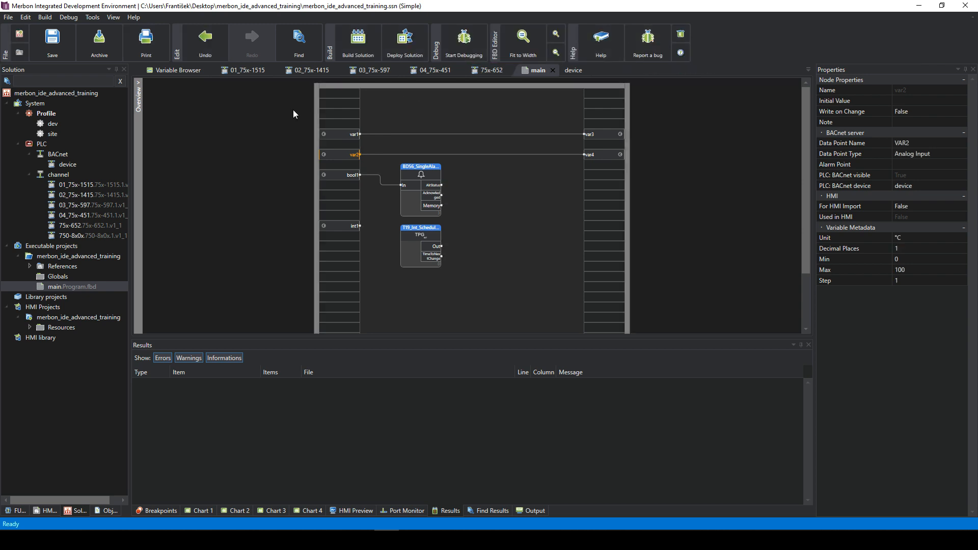
{"action": "left_click", "coordinate": [61, 165]}
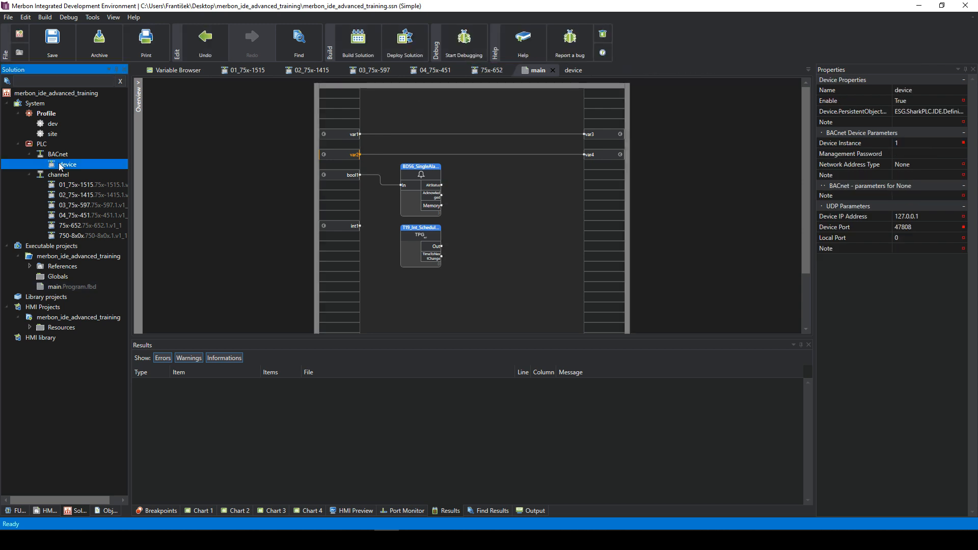
{"action": "double_click", "coordinate": [61, 165]}
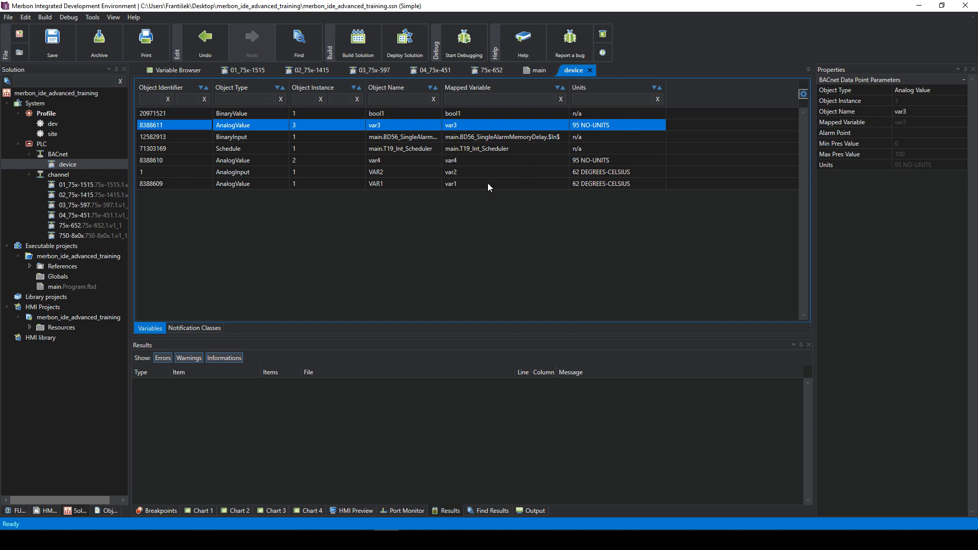
{"action": "left_click", "coordinate": [414, 141]}
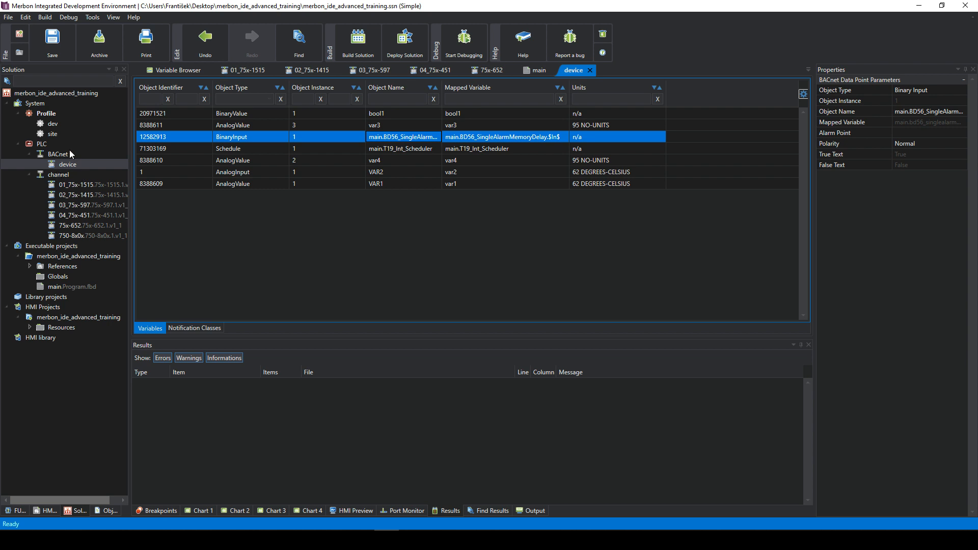
{"action": "left_click", "coordinate": [56, 154]}
{"action": "right_click", "coordinate": [57, 155]}
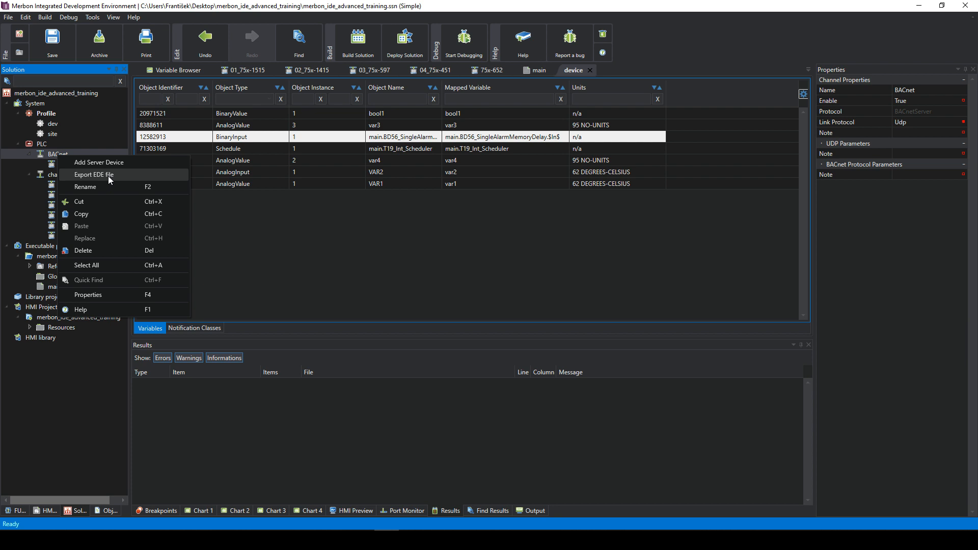
- Export the BACnet channel's EDE file and check the success message in Results
{"action": "left_click", "coordinate": [108, 176]}
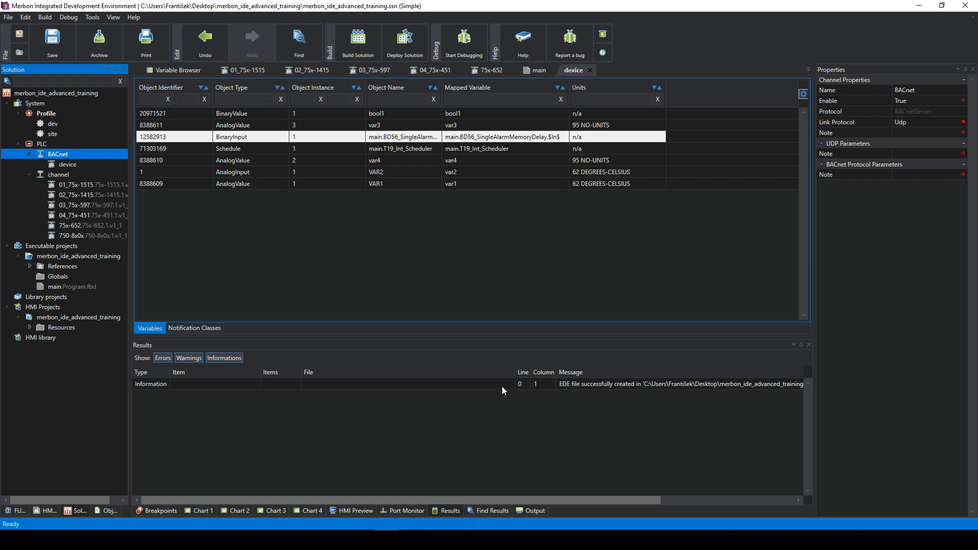
{"action": "left_click", "coordinate": [543, 385]}
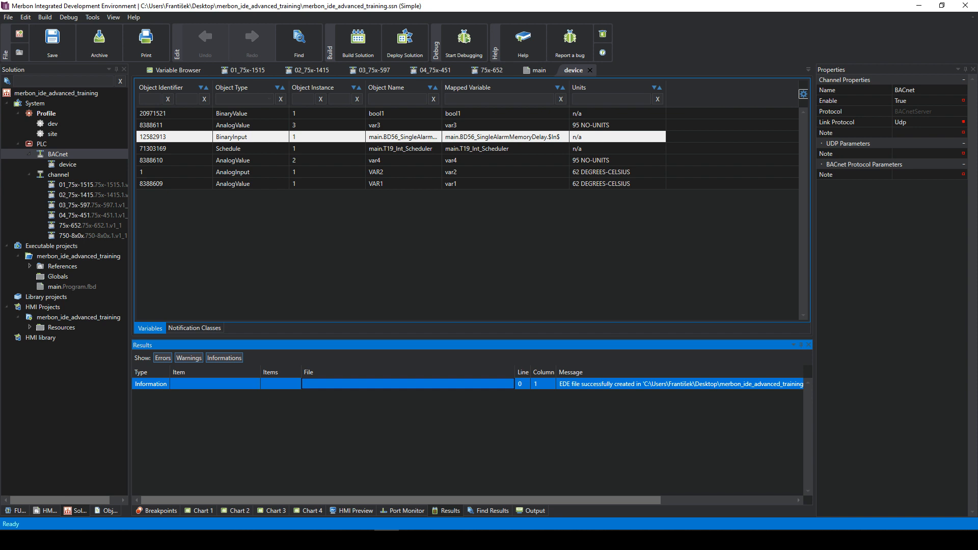
{"action": "left_click", "coordinate": [362, 540]}
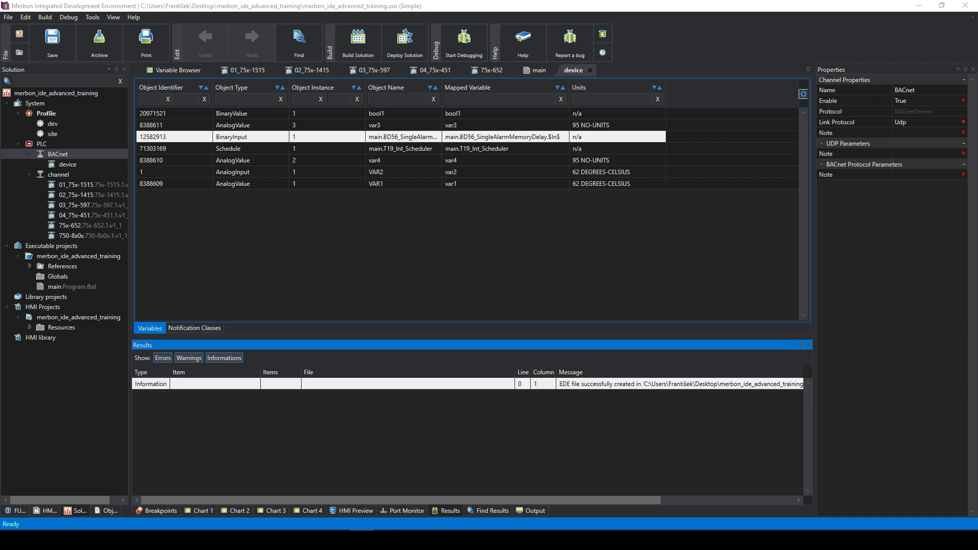
{"action": "left_click", "coordinate": [386, 539]}
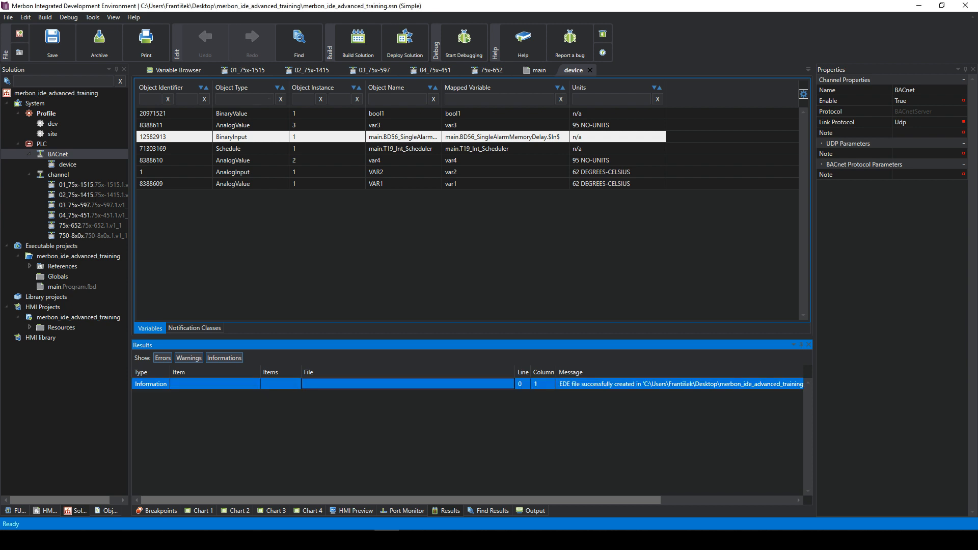
{"action": "left_click", "coordinate": [362, 540]}
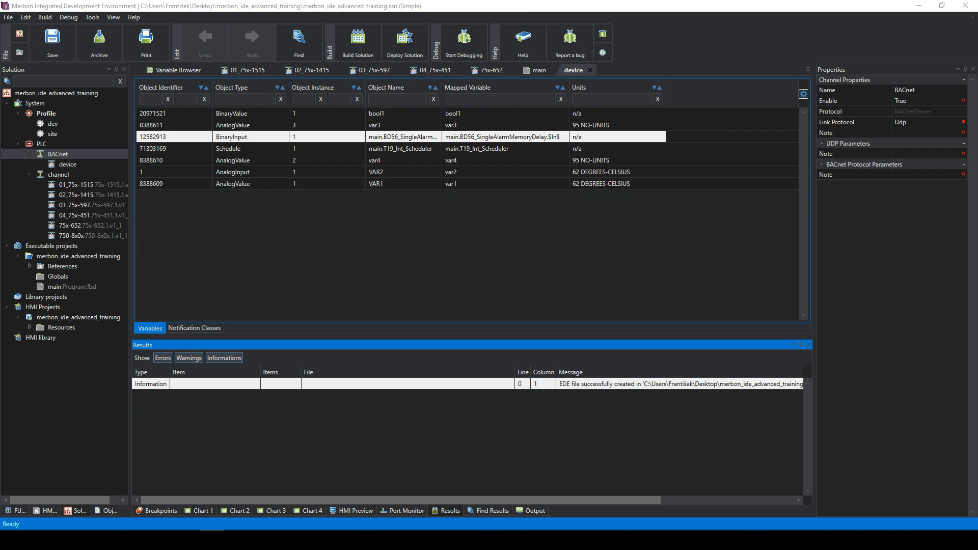
- Open the BACnet-export folder and the first PLC_..._EDE.csv file in Excel
{"action": "left_click_drag", "start_coordinate": [977, 173], "coordinate": [291, 91]}
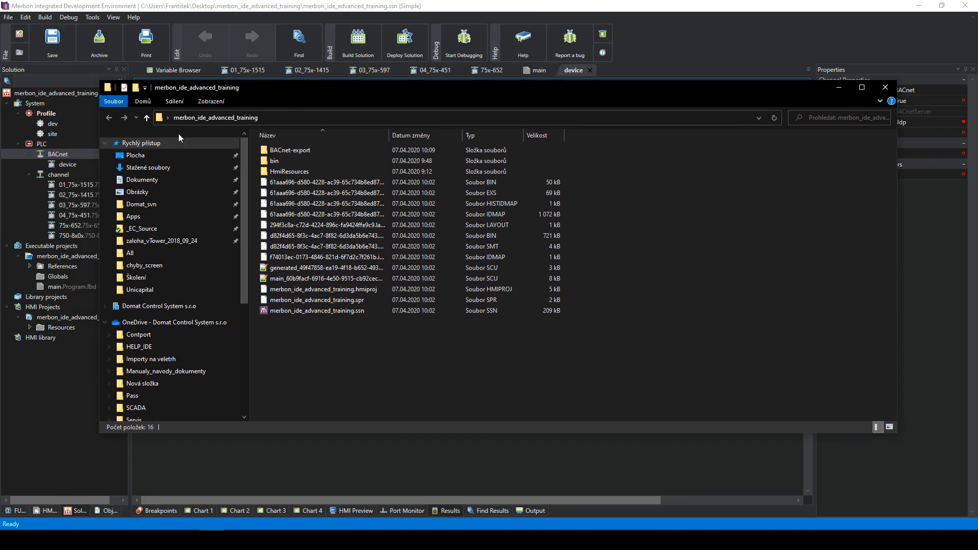
{"action": "double_click", "coordinate": [295, 149]}
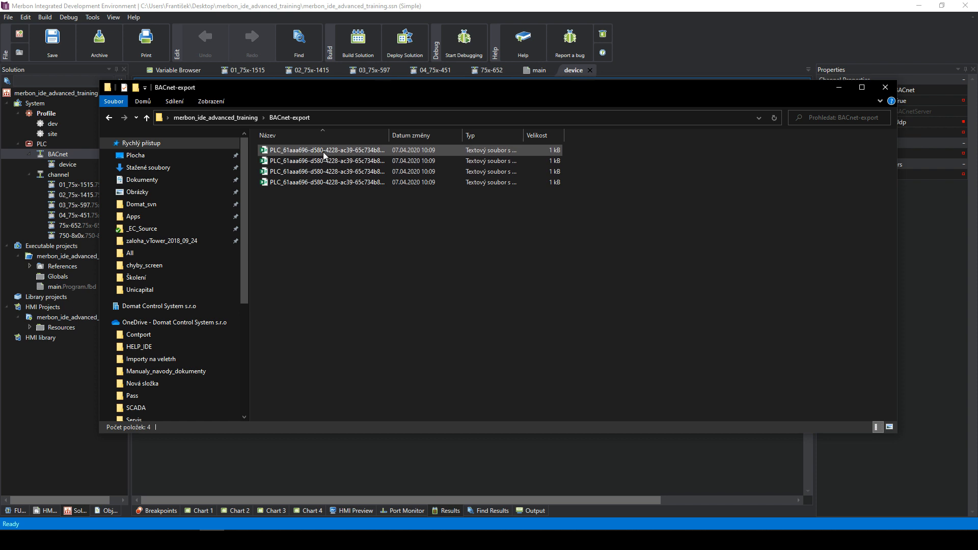
{"action": "left_click", "coordinate": [310, 151]}
{"action": "double_click", "coordinate": [310, 150]}
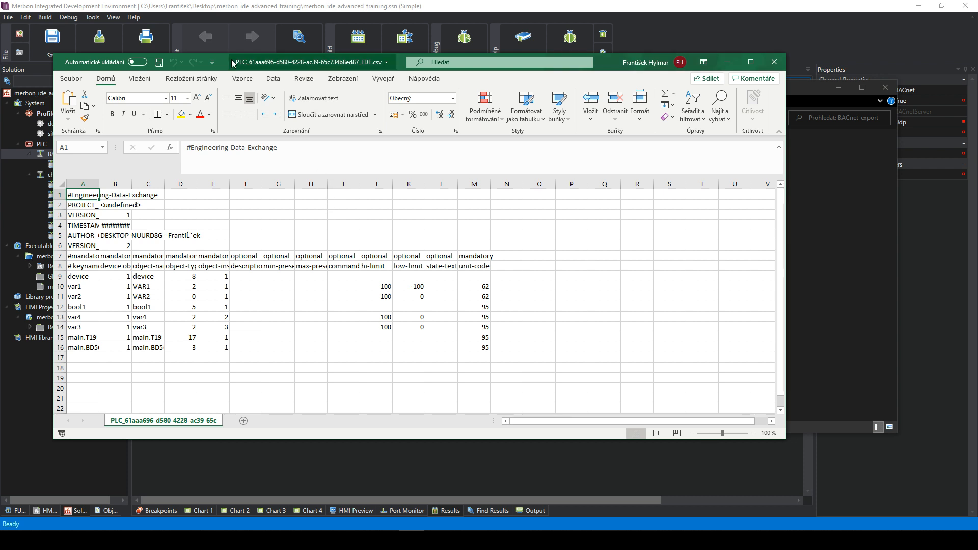
- Browse the EDE sheet, selecting the key names, object names and object-type cells
{"action": "left_click_drag", "start_coordinate": [227, 61], "coordinate": [378, 63]}
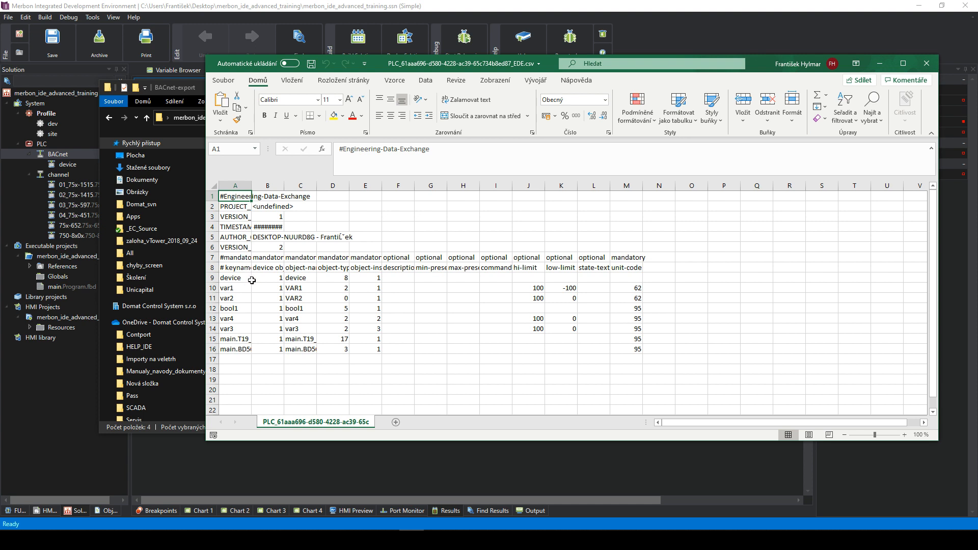
{"action": "left_click_drag", "start_coordinate": [235, 281], "coordinate": [237, 349]}
{"action": "left_click_drag", "start_coordinate": [269, 279], "coordinate": [301, 340]}
{"action": "left_click", "coordinate": [330, 278]}
{"action": "left_click_drag", "start_coordinate": [349, 278], "coordinate": [382, 279]}
{"action": "left_click", "coordinate": [516, 299]}
{"action": "left_click", "coordinate": [461, 328]}
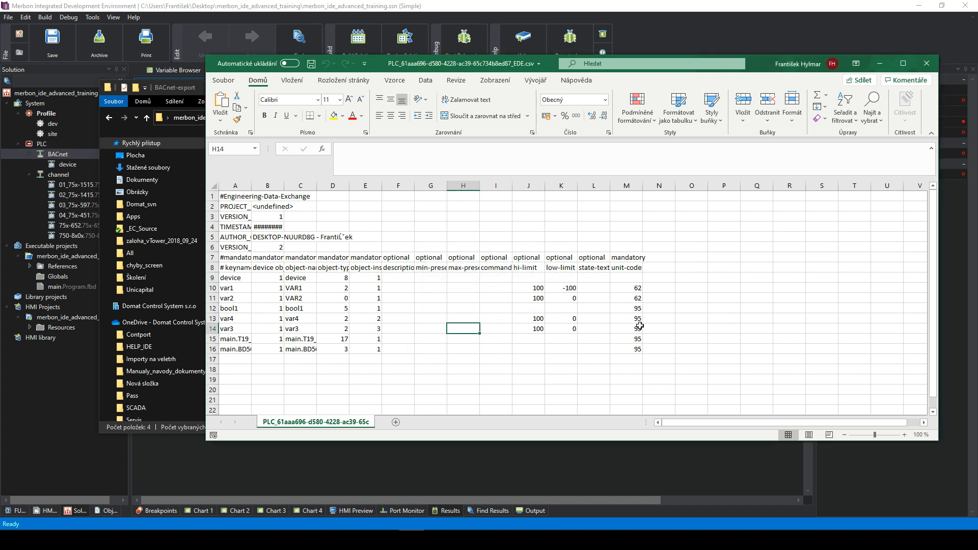
- Widen column A for reading, then close Excel choosing Neukládat
{"action": "left_click_drag", "start_coordinate": [235, 257], "coordinate": [640, 354]}
{"action": "left_click", "coordinate": [658, 349]}
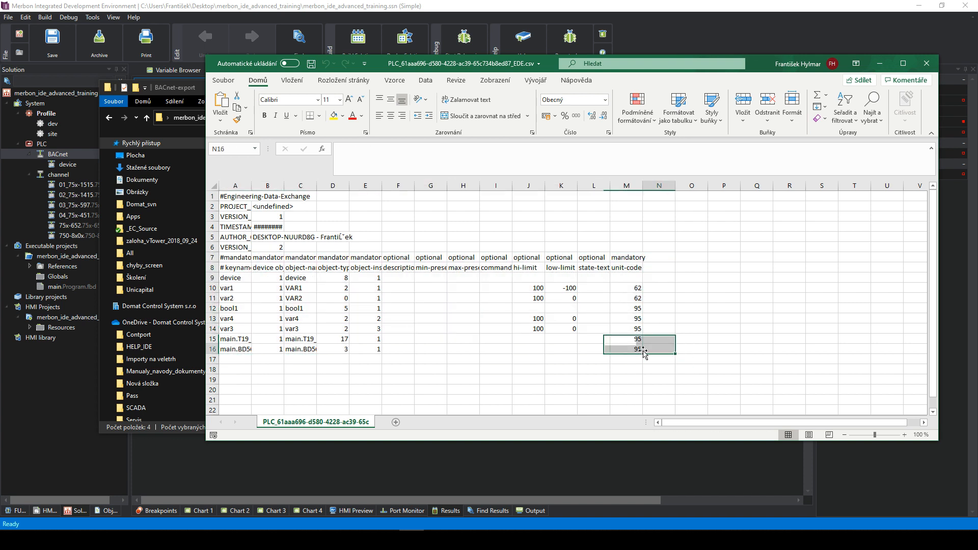
{"action": "left_click_drag", "start_coordinate": [251, 186], "coordinate": [375, 186]}
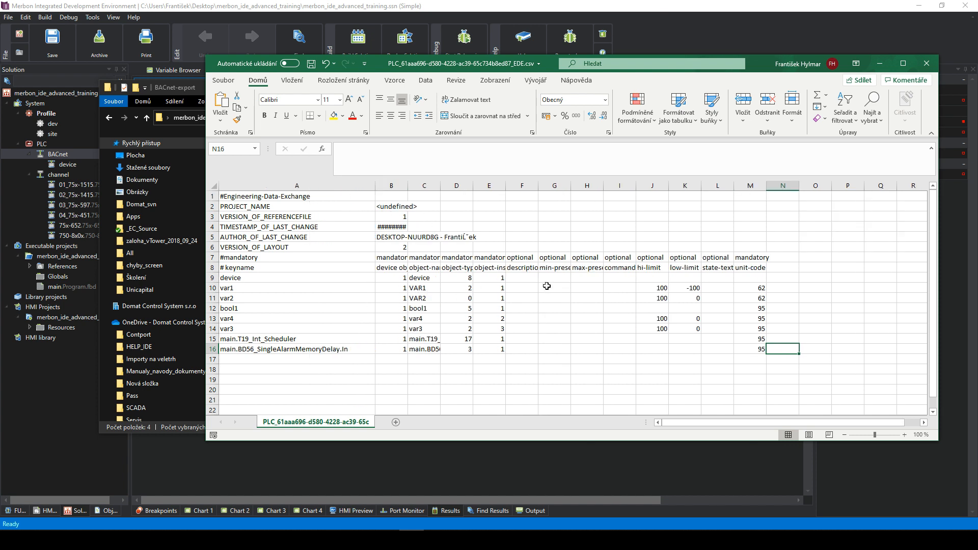
{"action": "left_click", "coordinate": [928, 65]}
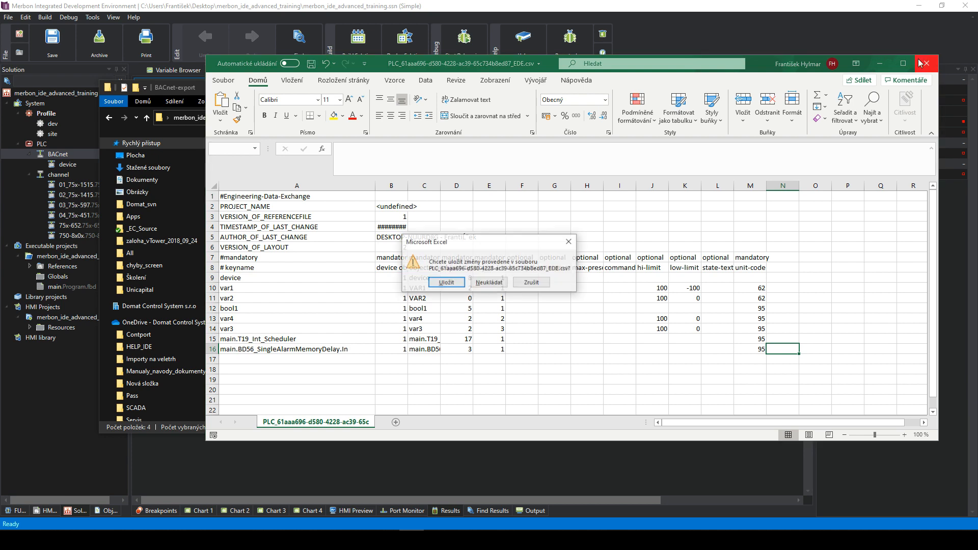
{"action": "left_click", "coordinate": [507, 283]}
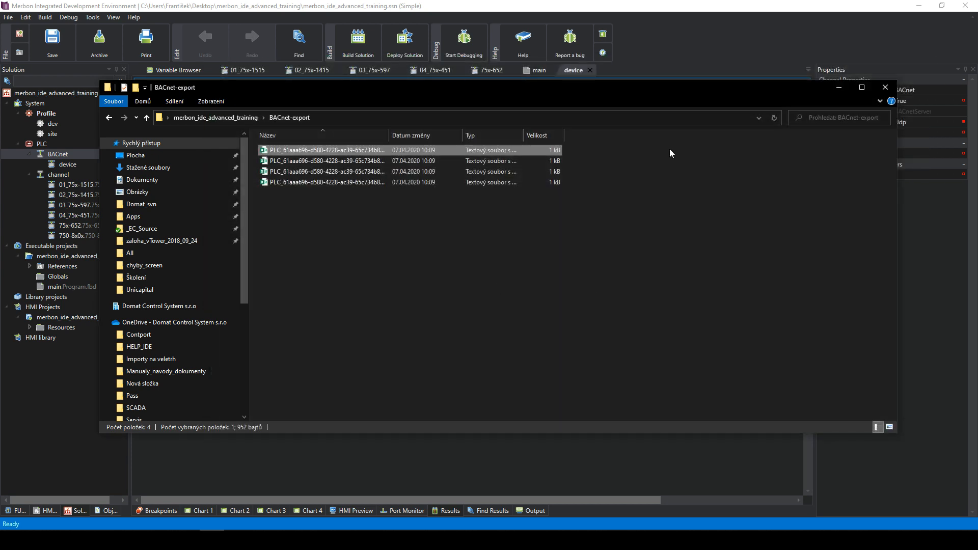
- Minimize the file folder window and bring up the browser
{"action": "left_click", "coordinate": [842, 87]}
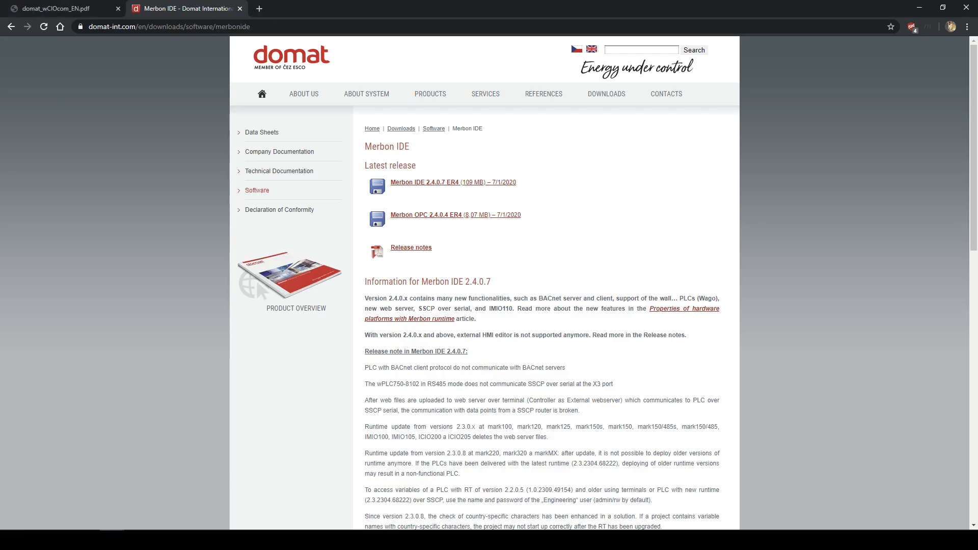
{"action": "key", "text": "super+Down"}
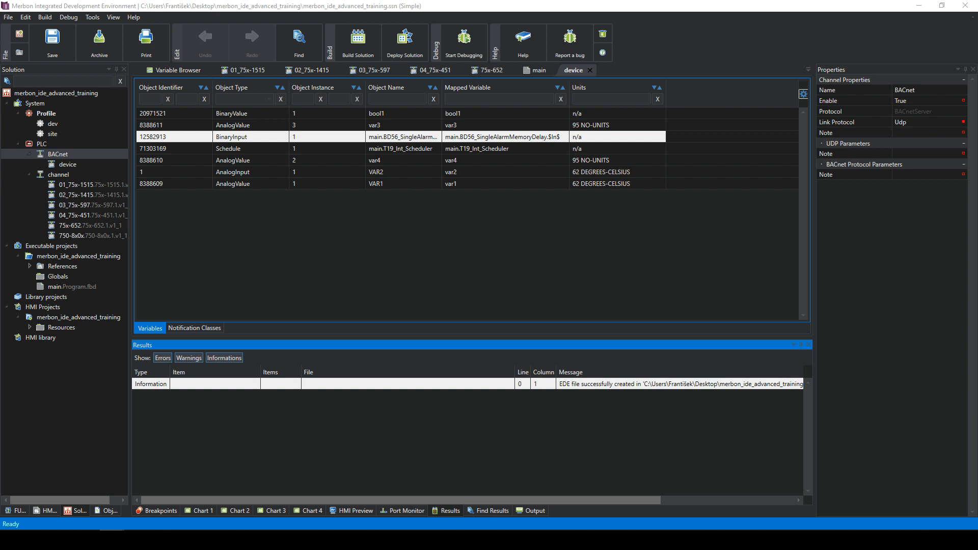
{"action": "left_click", "coordinate": [68, 163]}
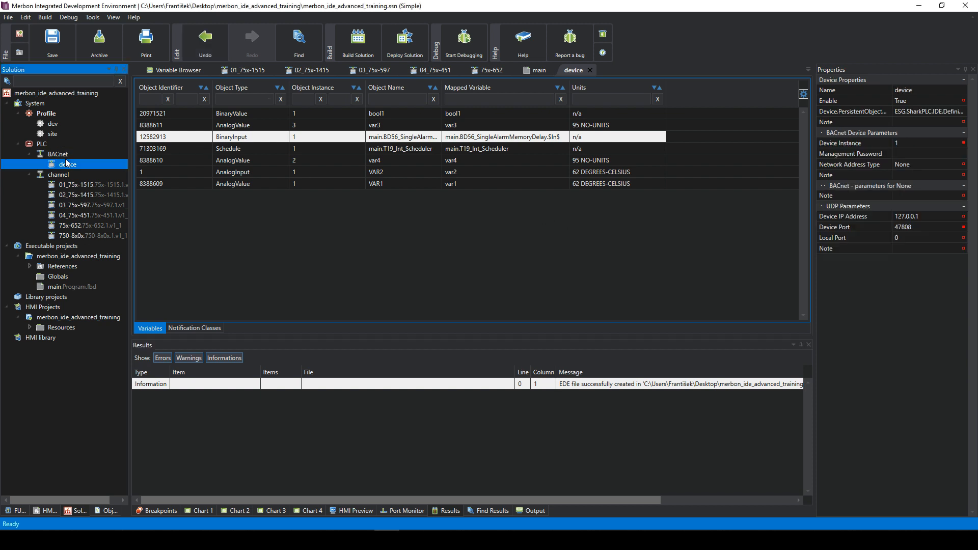
{"action": "left_click", "coordinate": [60, 155]}
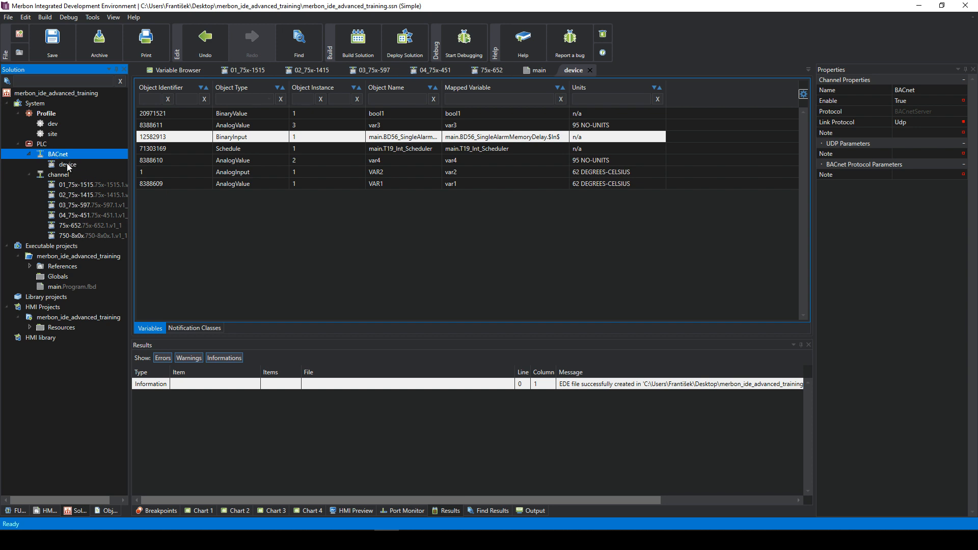
{"action": "left_click", "coordinate": [69, 164]}
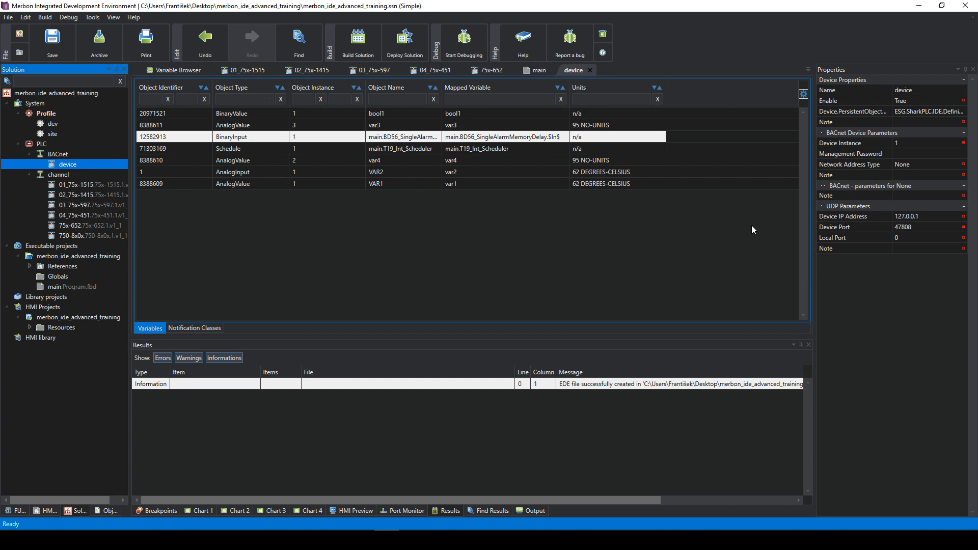
{"action": "left_click", "coordinate": [901, 154]}
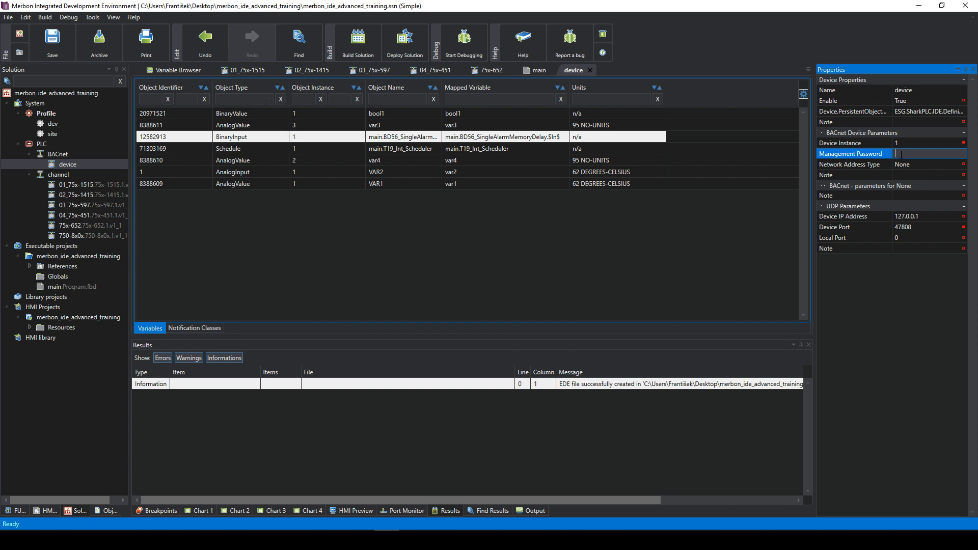
{"action": "left_click", "coordinate": [910, 175]}
{"action": "left_click", "coordinate": [900, 155]}
{"action": "left_click", "coordinate": [250, 152]}
{"action": "left_click", "coordinate": [262, 162]}
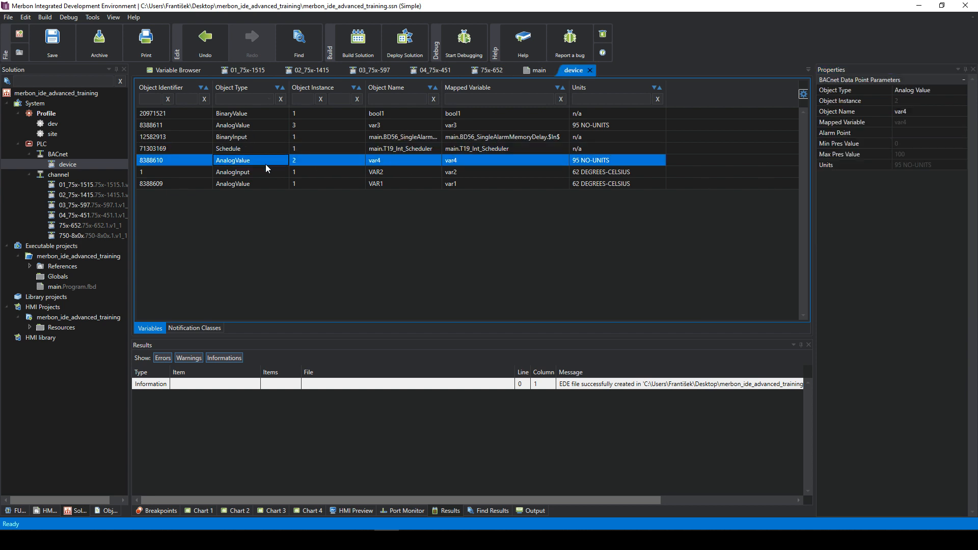
{"action": "left_click", "coordinate": [259, 151]}
{"action": "left_click", "coordinate": [257, 113]}
{"action": "left_click", "coordinate": [258, 139]}
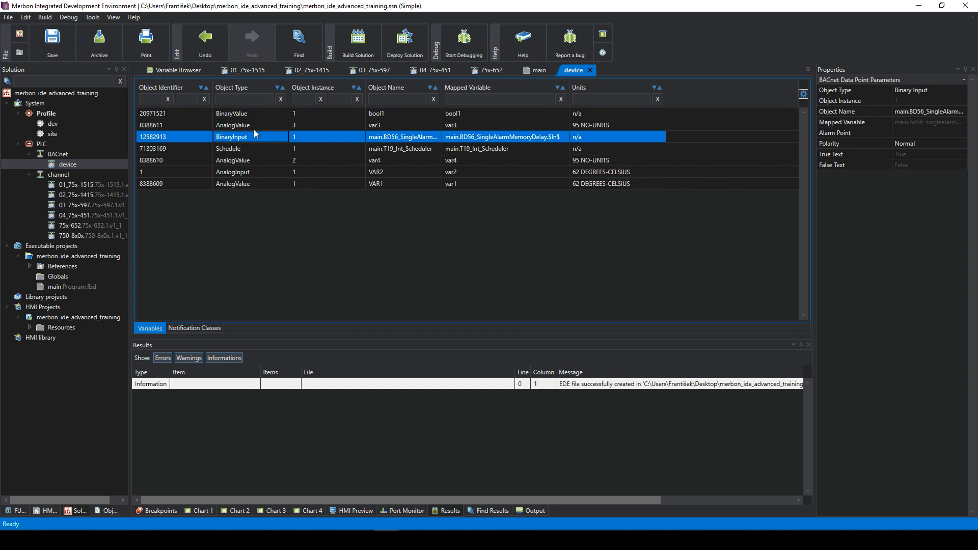
{"action": "left_click", "coordinate": [165, 113]}
{"action": "left_click", "coordinate": [176, 124]}
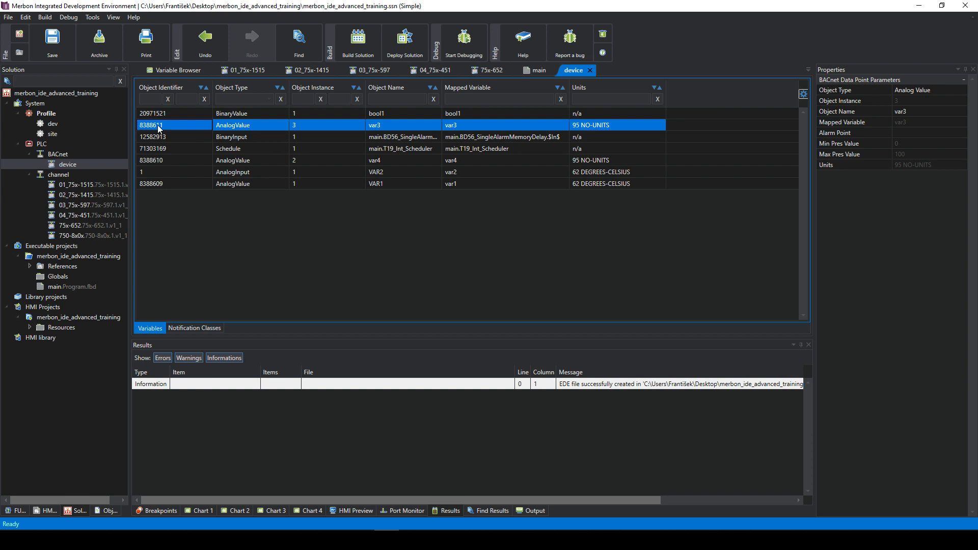
{"action": "left_click", "coordinate": [452, 151]}
{"action": "left_click", "coordinate": [464, 138]}
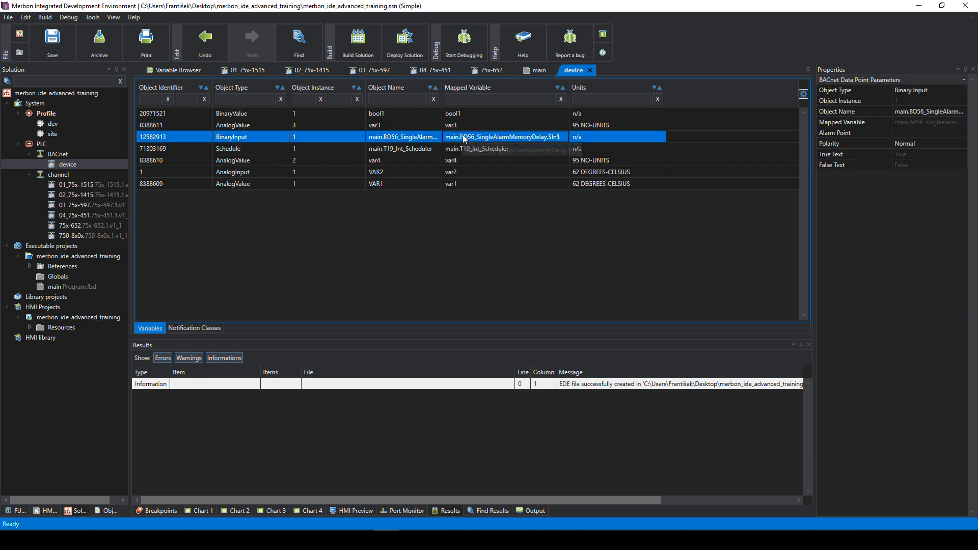
{"action": "left_click", "coordinate": [469, 151]}
{"action": "left_click", "coordinate": [475, 161]}
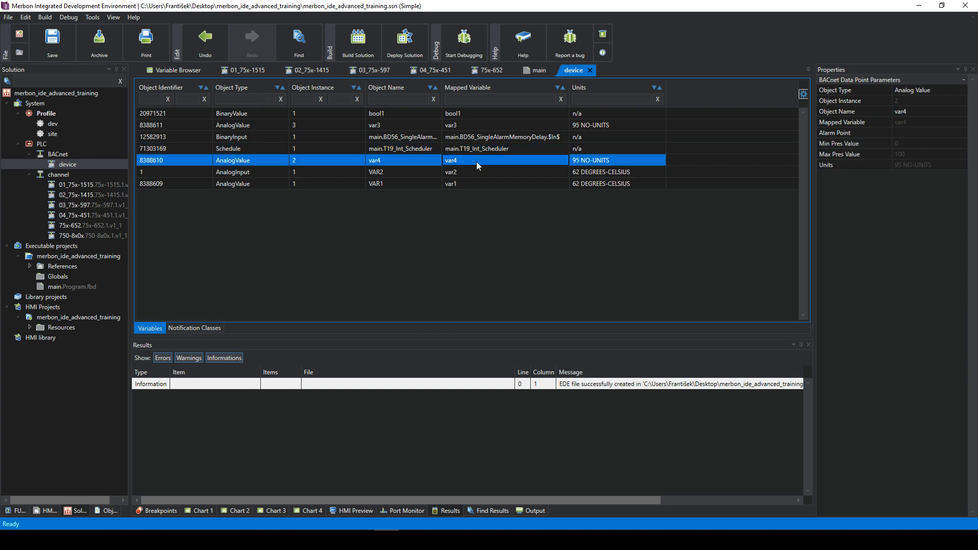
{"action": "left_click", "coordinate": [460, 148]}
{"action": "left_click", "coordinate": [451, 136]}
{"action": "left_click", "coordinate": [438, 118]}
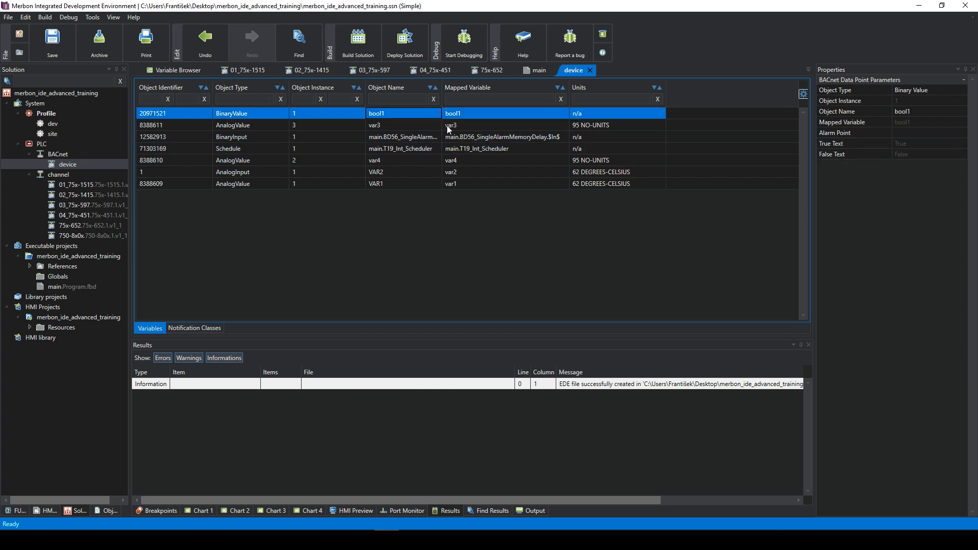
{"action": "left_click", "coordinate": [448, 127]}
{"action": "left_click", "coordinate": [457, 148]}
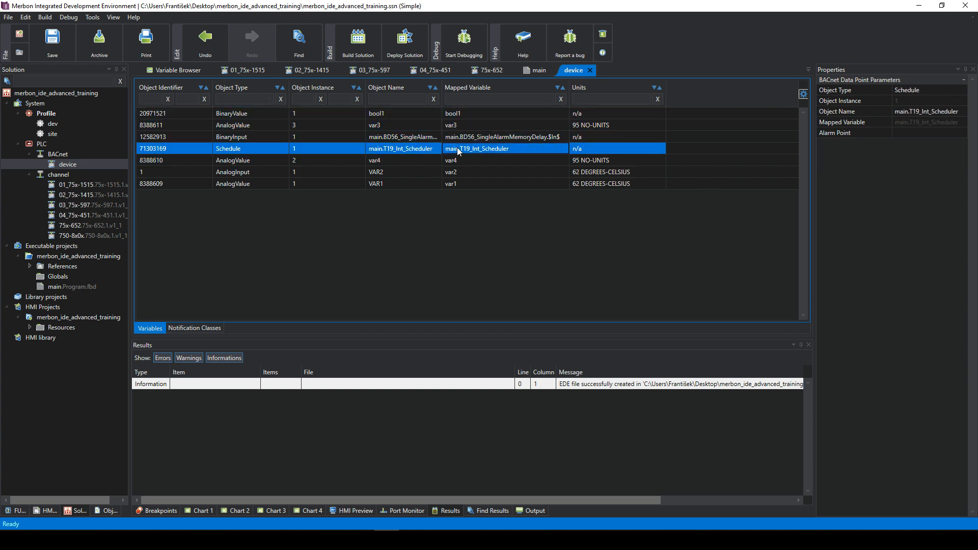
{"action": "left_click", "coordinate": [404, 115]}
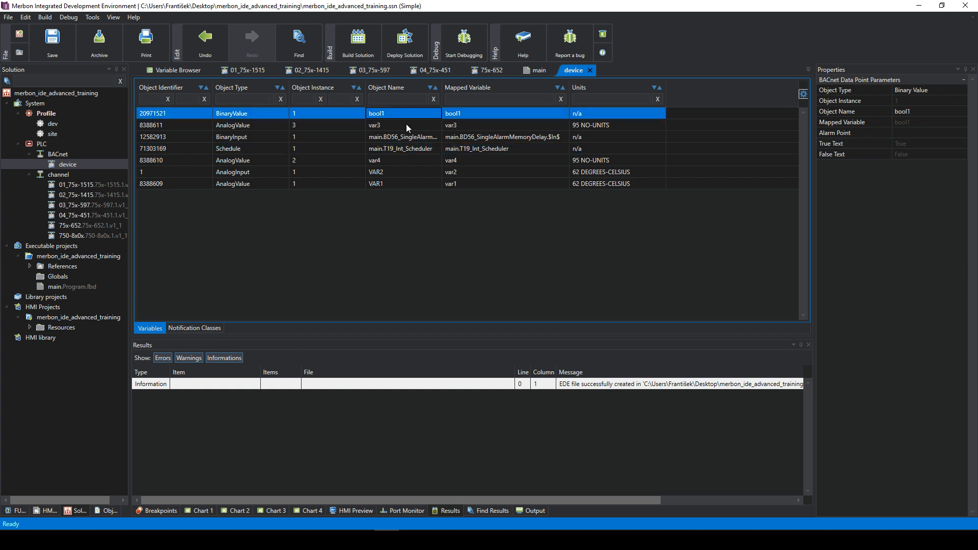
{"action": "left_click", "coordinate": [69, 164]}
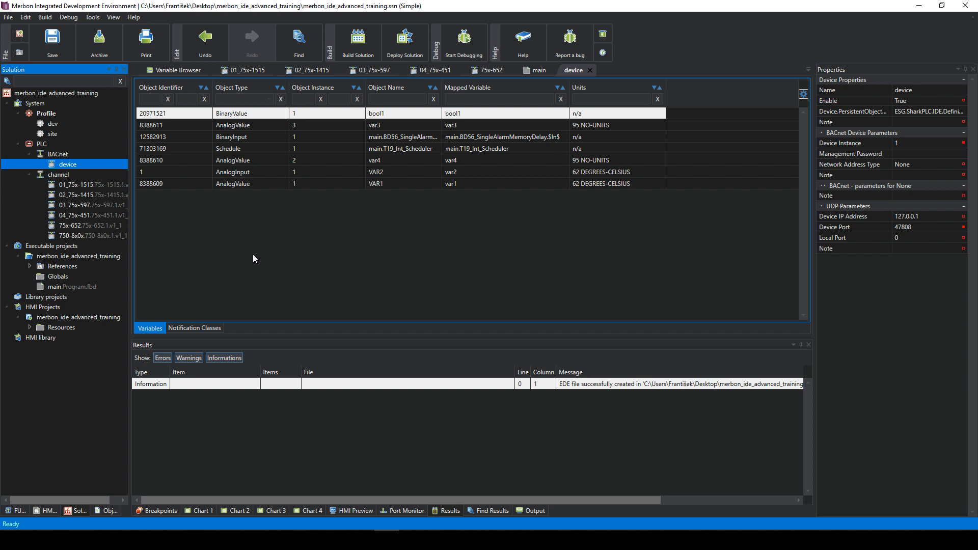
{"action": "left_click", "coordinate": [271, 203]}
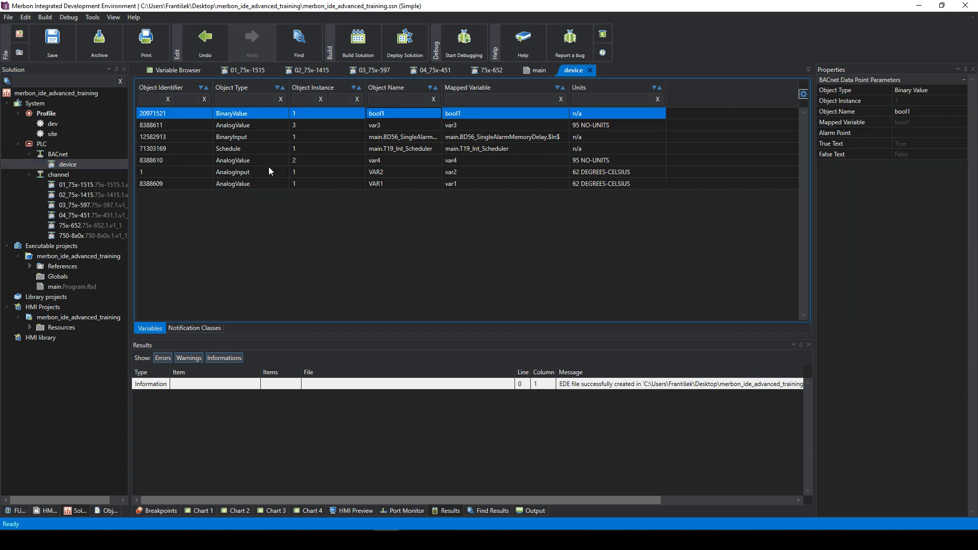
{"action": "left_click", "coordinate": [233, 148]}
{"action": "right_click", "coordinate": [174, 136]}
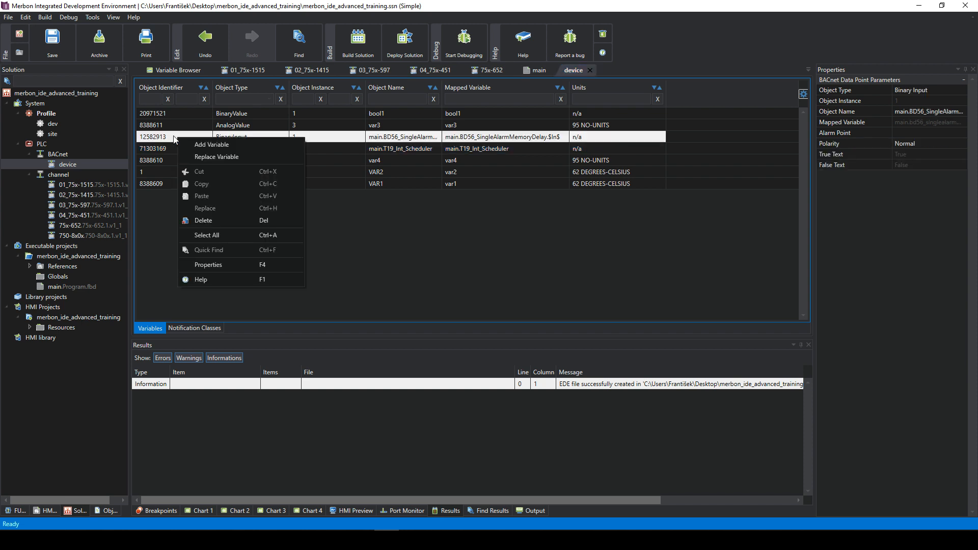
{"action": "left_click", "coordinate": [172, 136]}
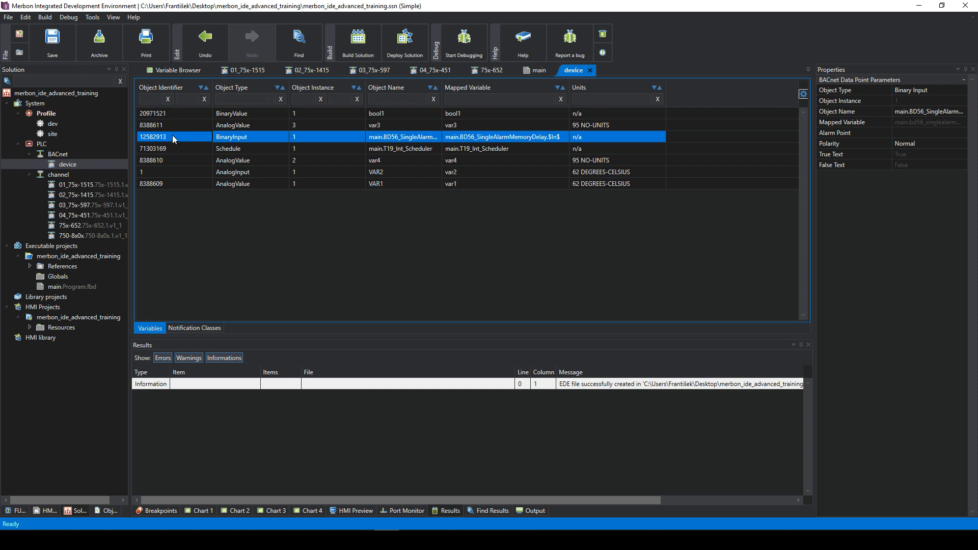
{"action": "left_click", "coordinate": [175, 149]}
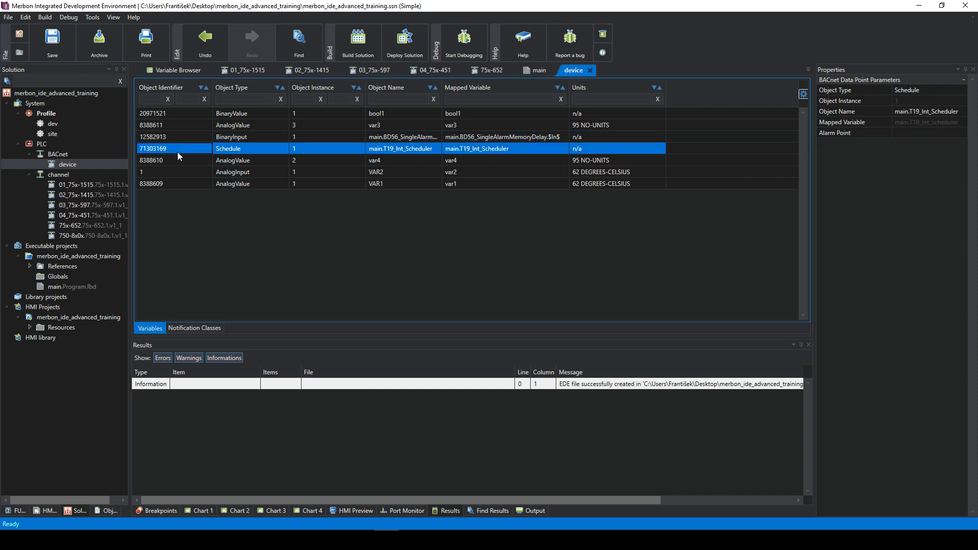
{"action": "left_click", "coordinate": [179, 161]}
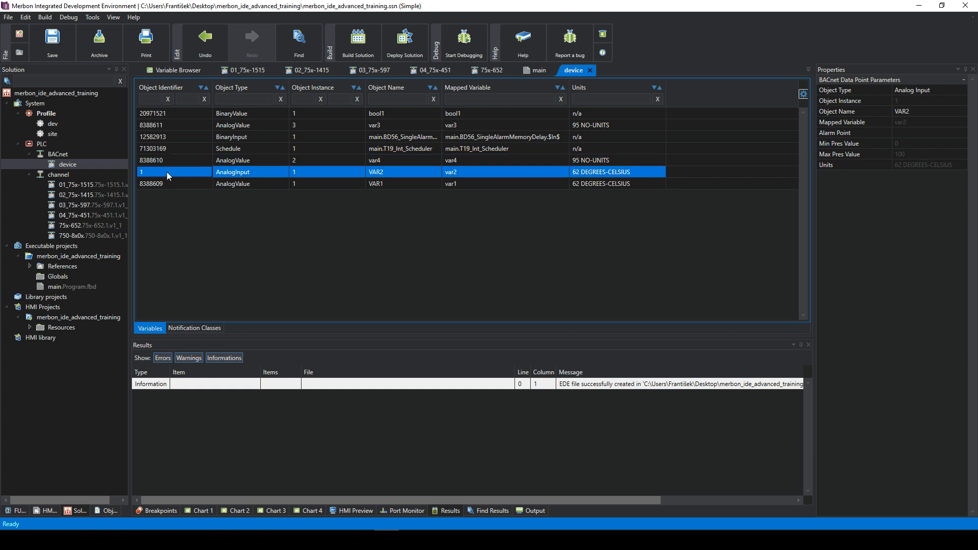
{"action": "left_click", "coordinate": [169, 136]}
{"action": "right_click", "coordinate": [168, 138]}
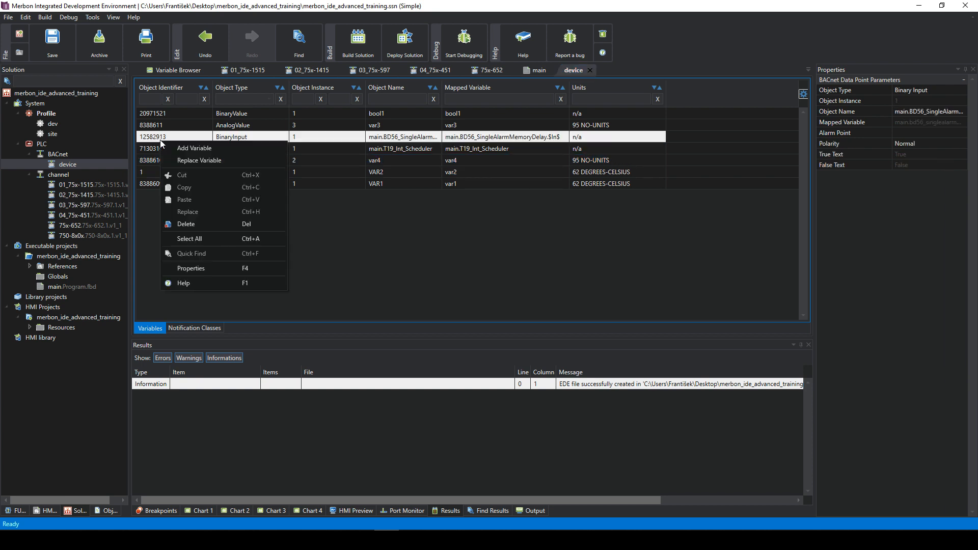
{"action": "left_click", "coordinate": [166, 135]}
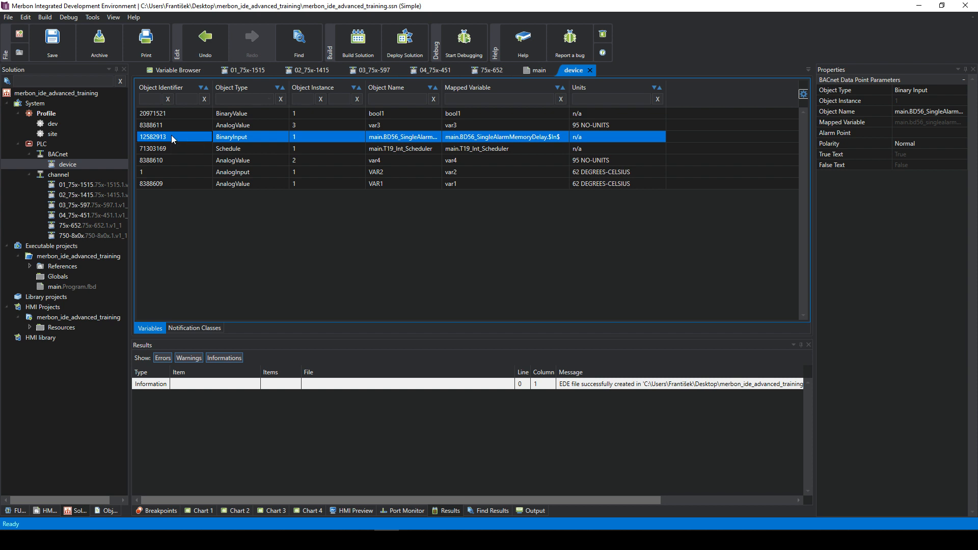
{"action": "right_click", "coordinate": [172, 136]}
{"action": "left_click", "coordinate": [87, 157]}
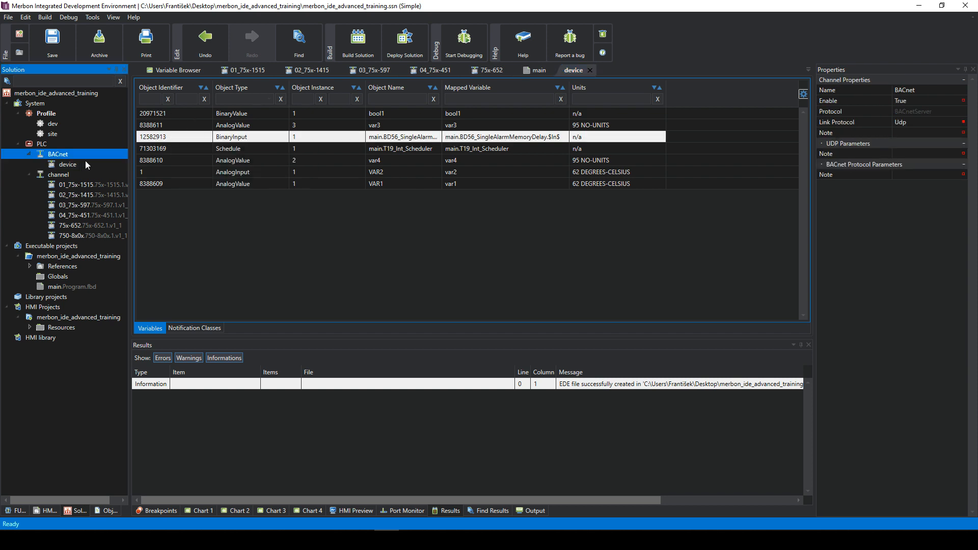
{"action": "left_click", "coordinate": [78, 164]}
- Reset the device's BACnet variable identifiers and build the PLC with program and web
{"action": "right_click", "coordinate": [79, 164]}
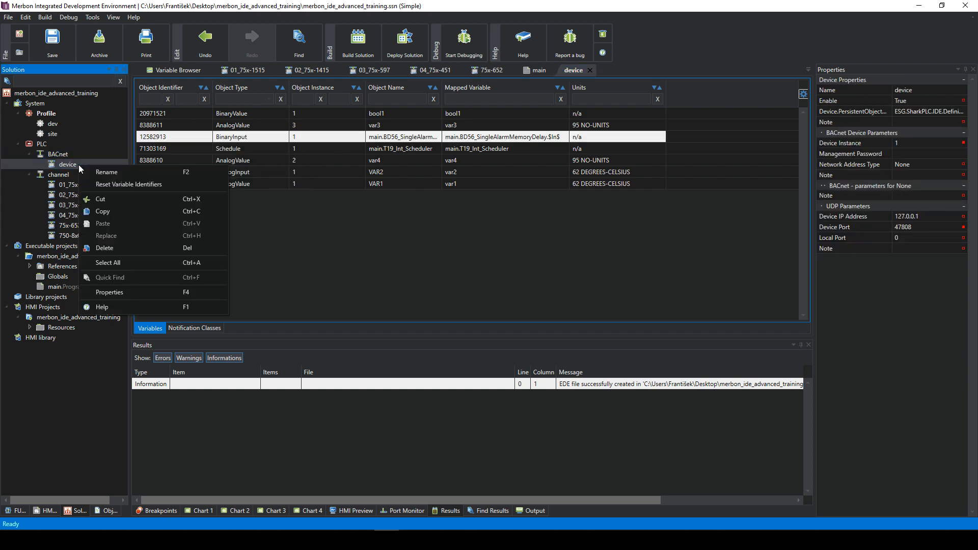
{"action": "left_click", "coordinate": [114, 185]}
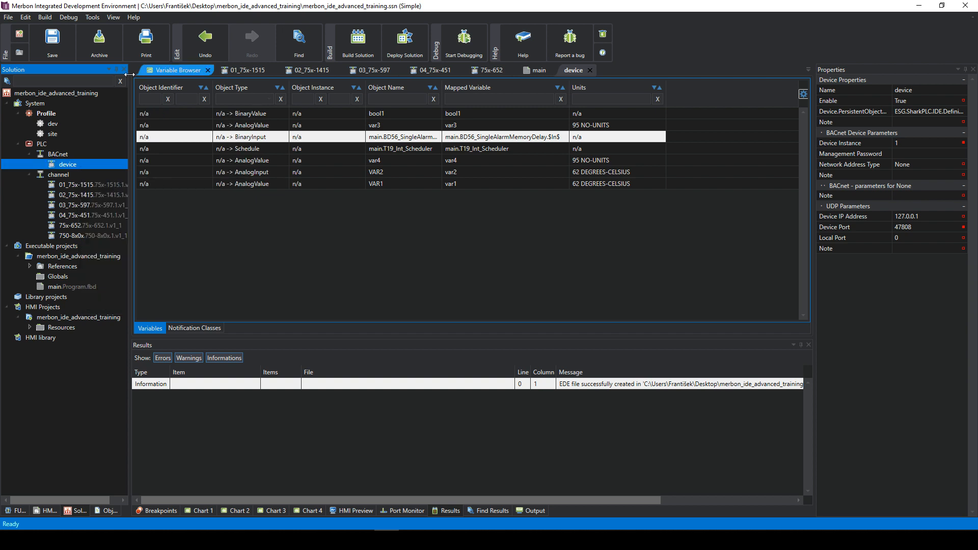
{"action": "left_click", "coordinate": [359, 45]}
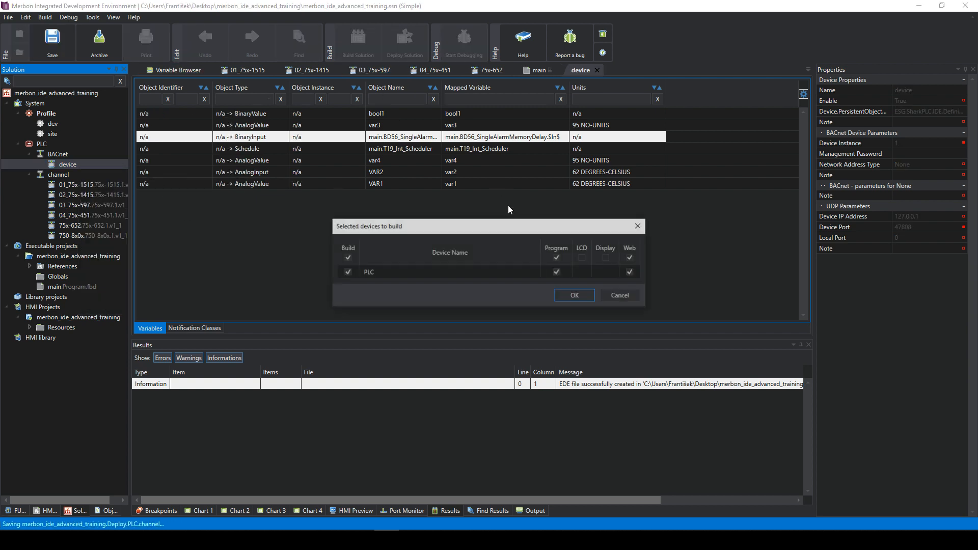
{"action": "left_click", "coordinate": [575, 296]}
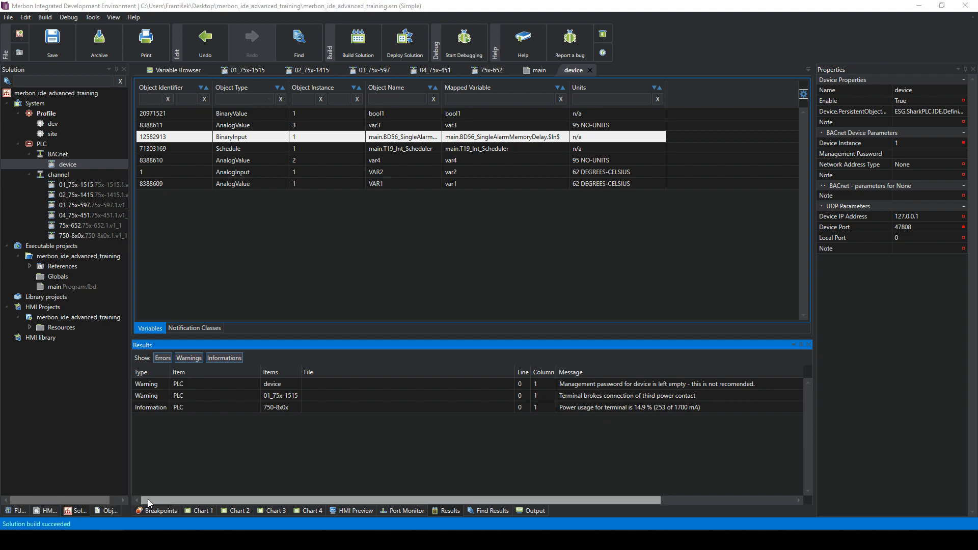
- In Chrome, go to Software > Merbon IDE downloads and highlight the 2.4.0.7 ER4 release
{"action": "left_click_drag", "start_coordinate": [977, 109], "coordinate": [554, 40]}
{"action": "mouse_move", "coordinate": [624, 124]}
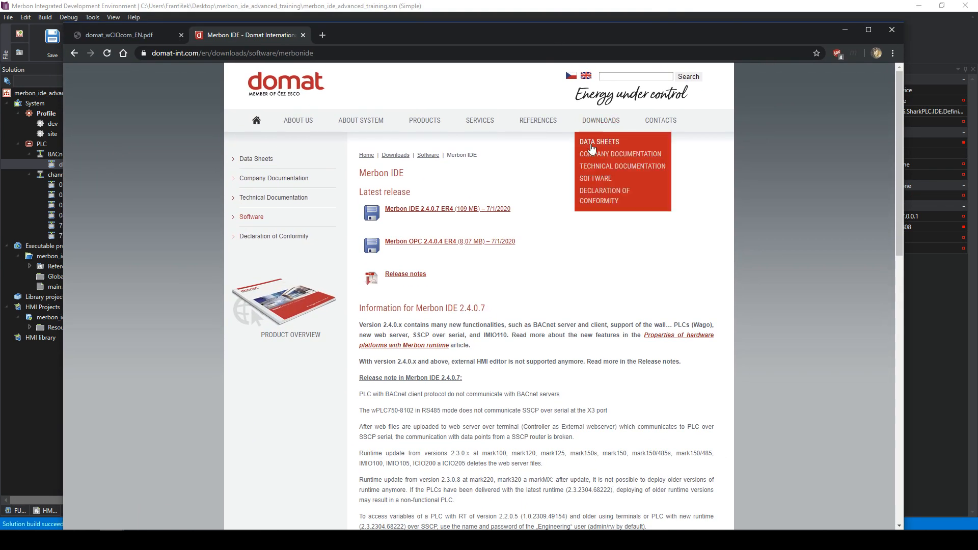
{"action": "left_click", "coordinate": [593, 180]}
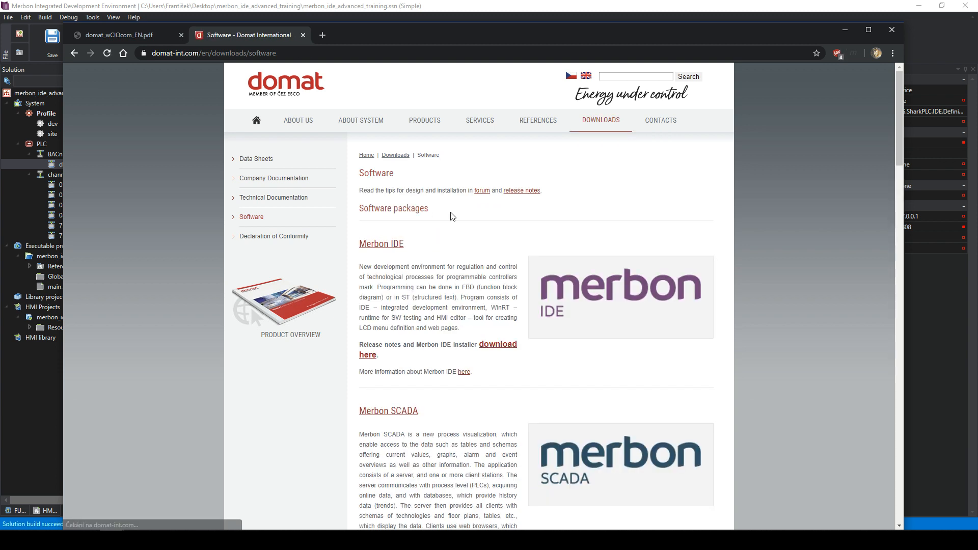
{"action": "left_click", "coordinate": [373, 248]}
{"action": "left_click_drag", "start_coordinate": [521, 212], "coordinate": [385, 209]}
{"action": "left_click", "coordinate": [536, 209]}
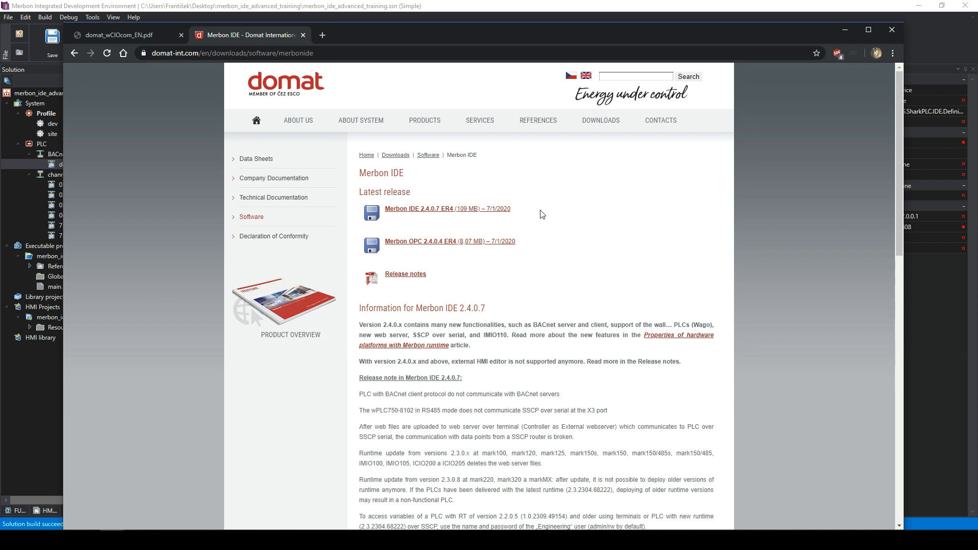
{"action": "left_click_drag", "start_coordinate": [521, 209], "coordinate": [385, 209]}
{"action": "left_click", "coordinate": [552, 215]}
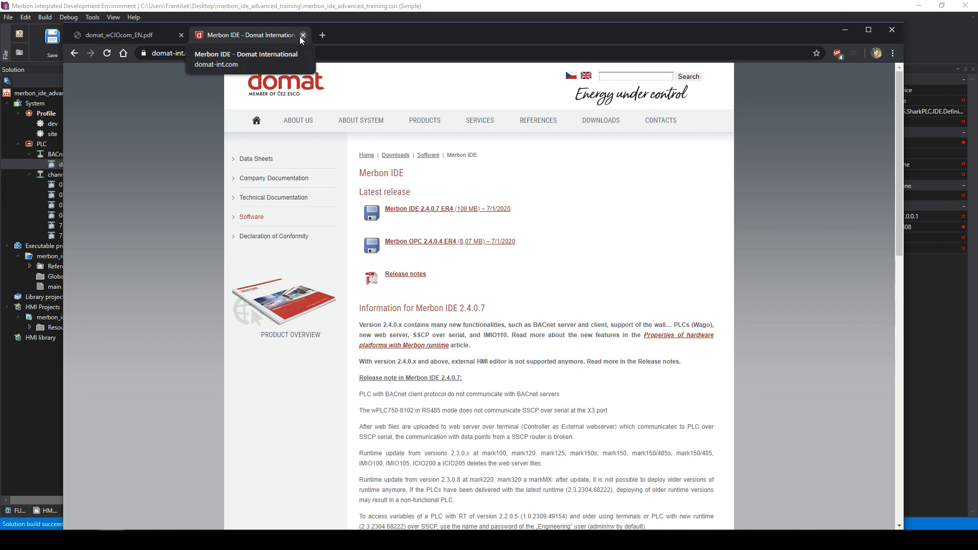
{"action": "left_click", "coordinate": [559, 3]}
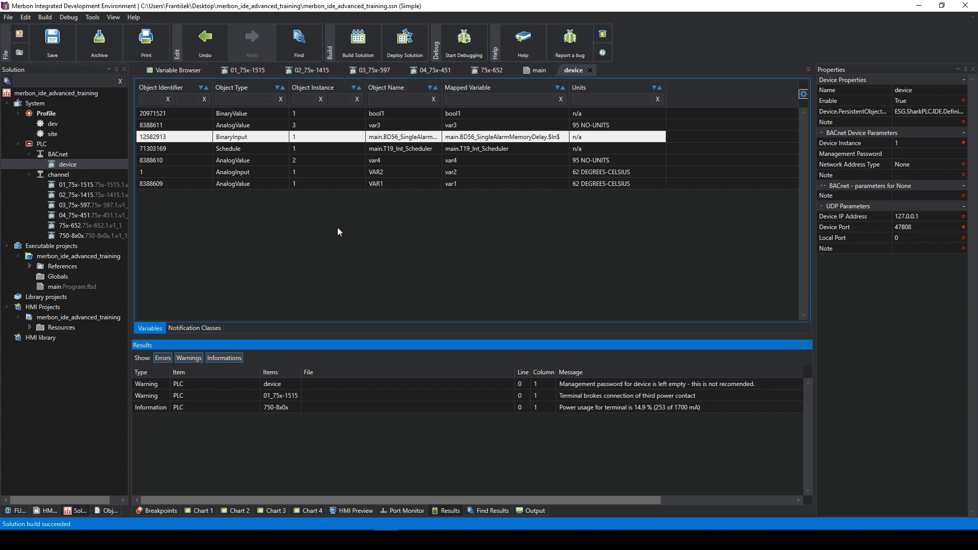
- Select the merbon_ide_advanced_training project under HMI Projects in the Solution tree
{"action": "left_click", "coordinate": [59, 317]}
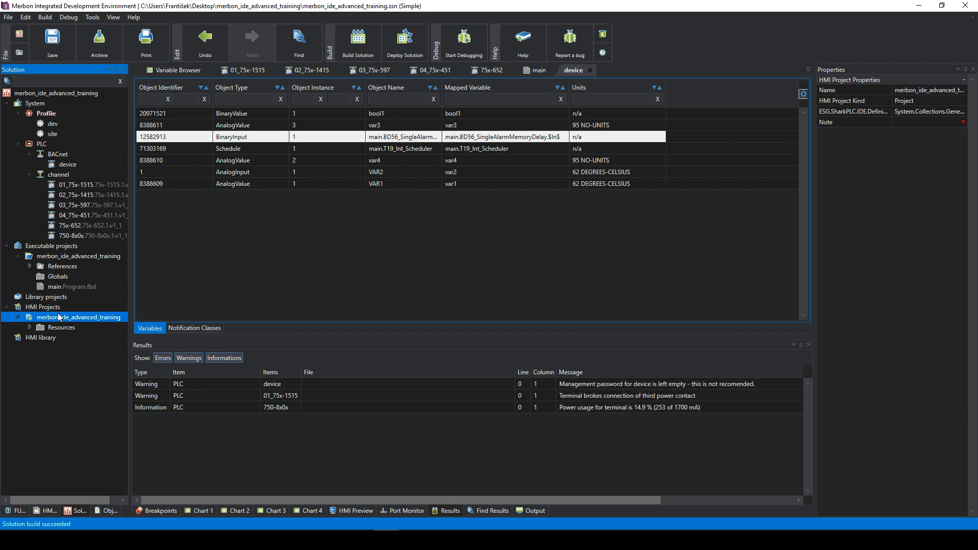
{"action": "left_click", "coordinate": [59, 307]}
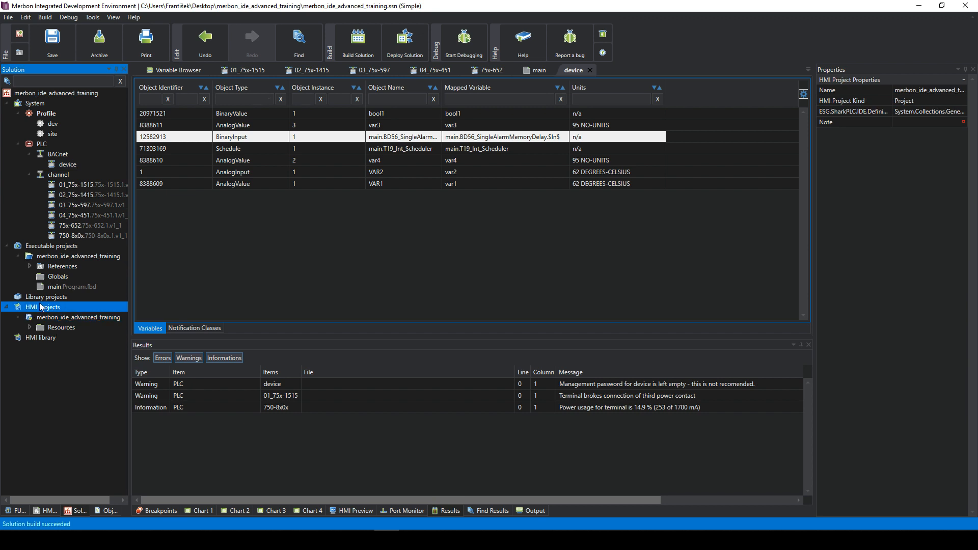
{"action": "left_click", "coordinate": [39, 318]}
{"action": "left_click", "coordinate": [55, 336]}
{"action": "left_click", "coordinate": [44, 317]}
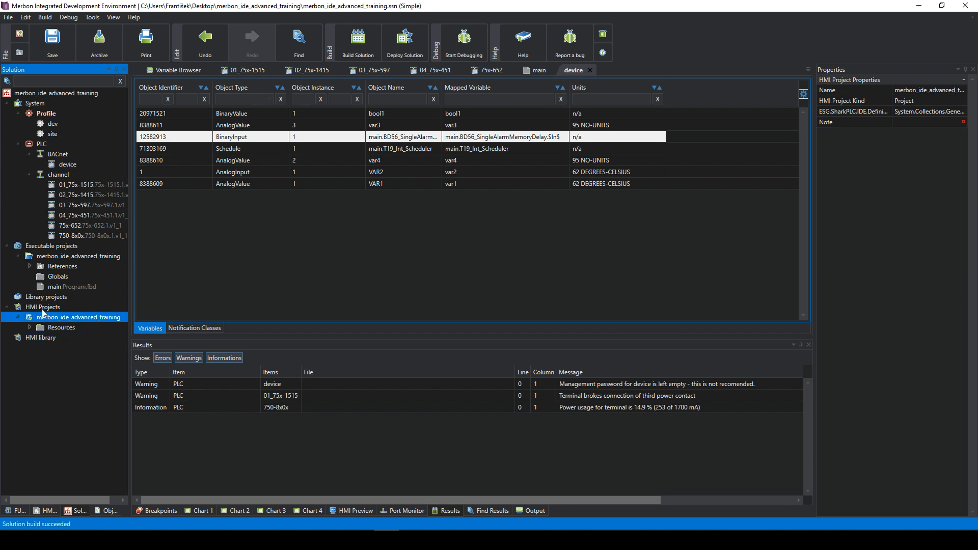
{"action": "left_click", "coordinate": [28, 310]}
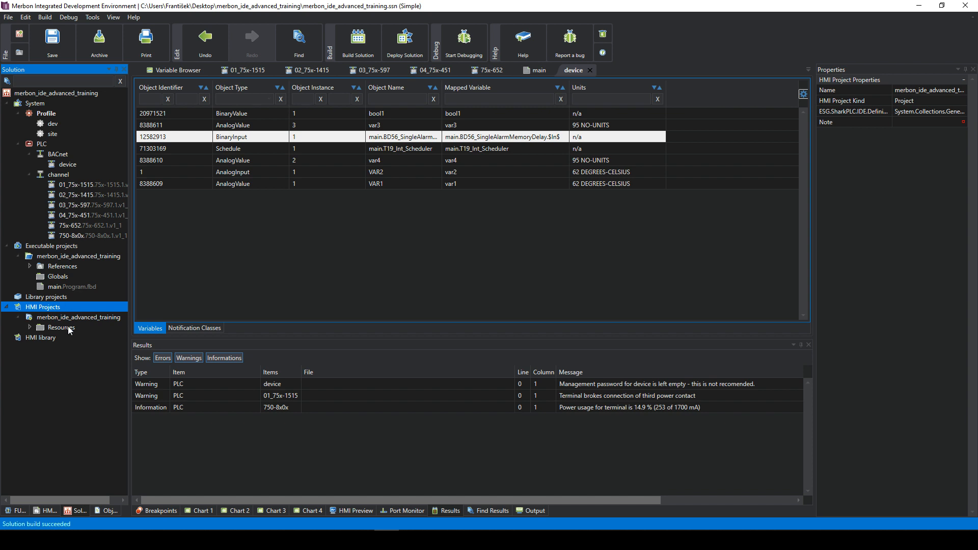
{"action": "left_click", "coordinate": [65, 319]}
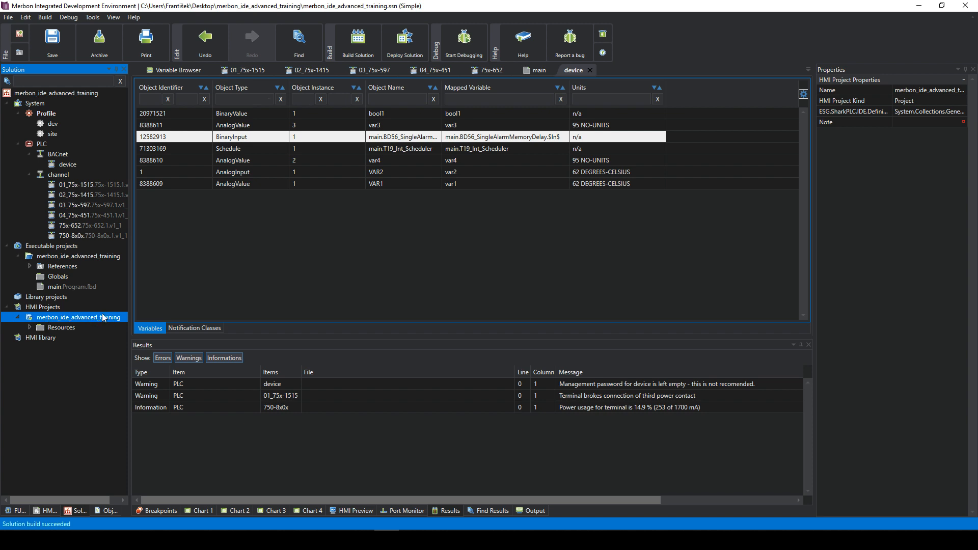
{"action": "right_click", "coordinate": [95, 320]}
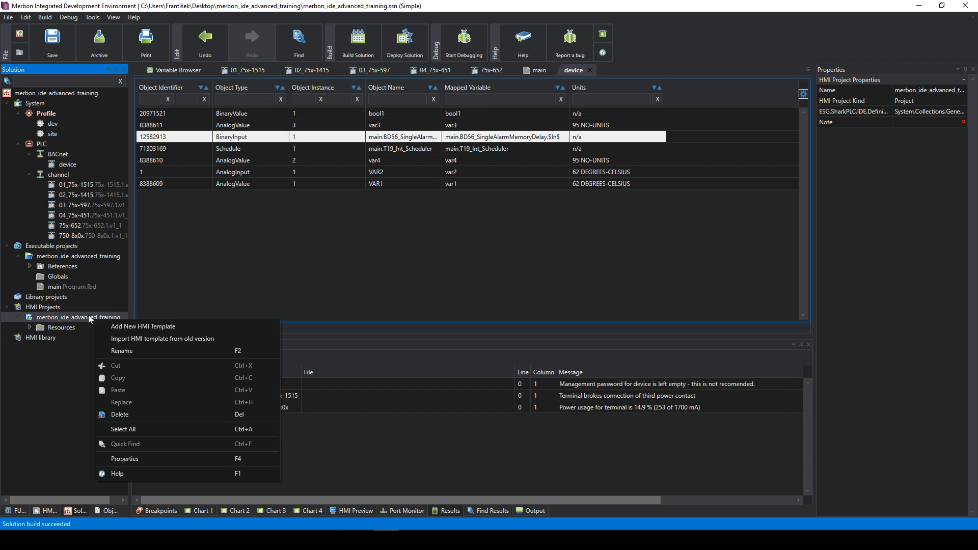
{"action": "right_click", "coordinate": [88, 314]}
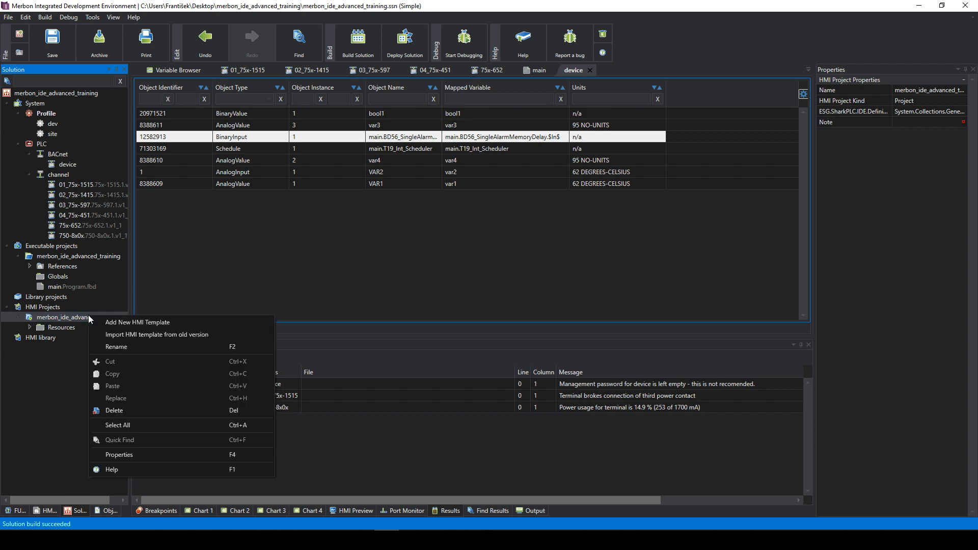
{"action": "left_click", "coordinate": [133, 325]}
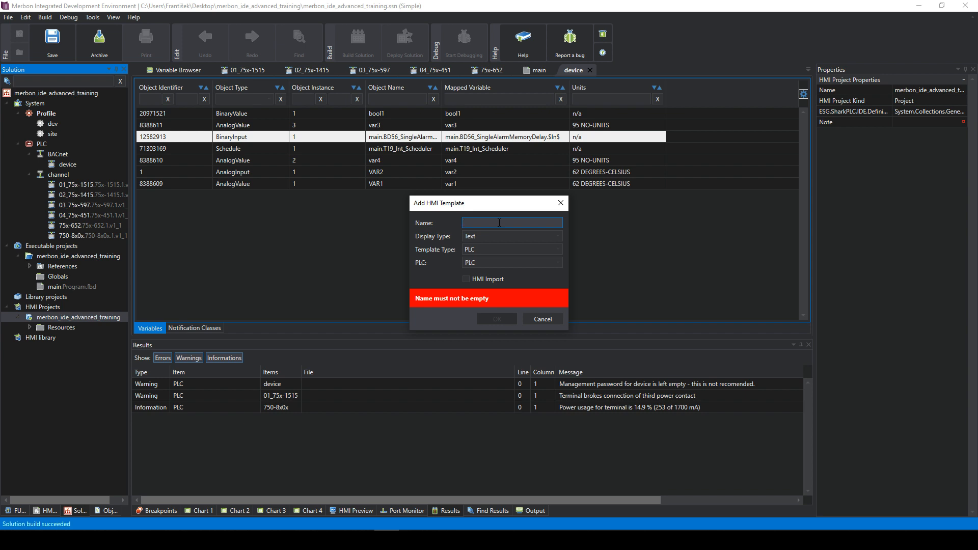
{"action": "type", "text": "WEb"}
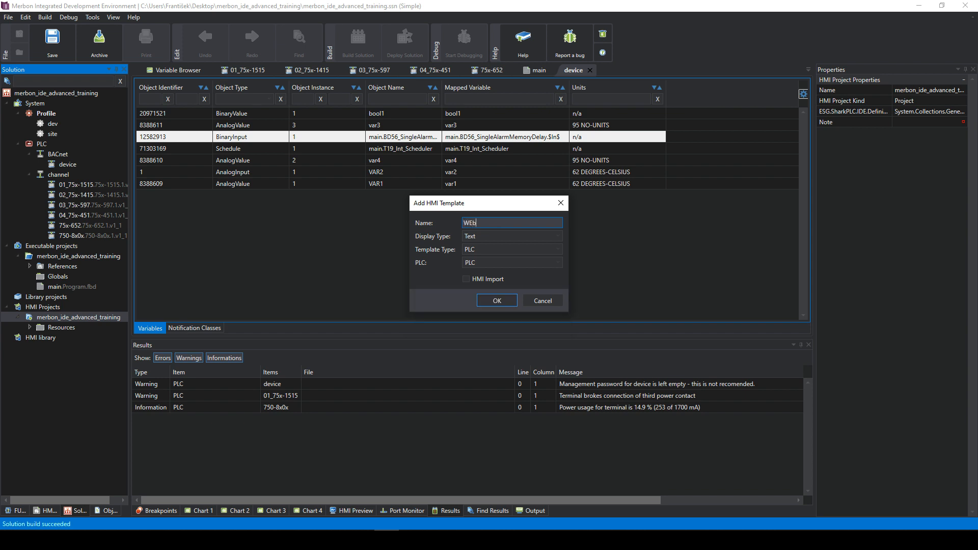
{"action": "key", "text": "BackSpace"}
{"action": "type", "text": "B"}
{"action": "left_click", "coordinate": [485, 255]}
{"action": "left_click", "coordinate": [485, 251]}
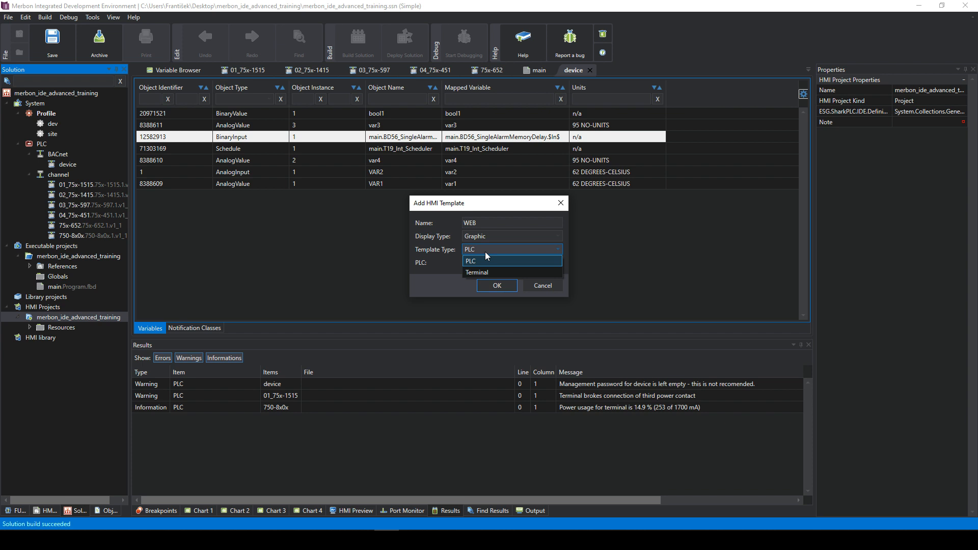
{"action": "left_click", "coordinate": [485, 252]}
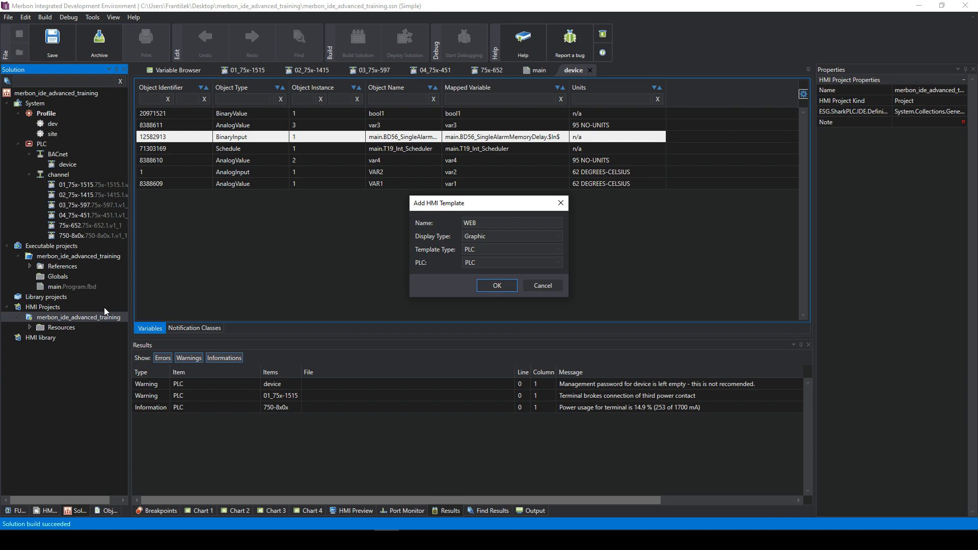
{"action": "left_click", "coordinate": [485, 248]}
{"action": "left_click", "coordinate": [486, 261]}
{"action": "left_click", "coordinate": [543, 285]}
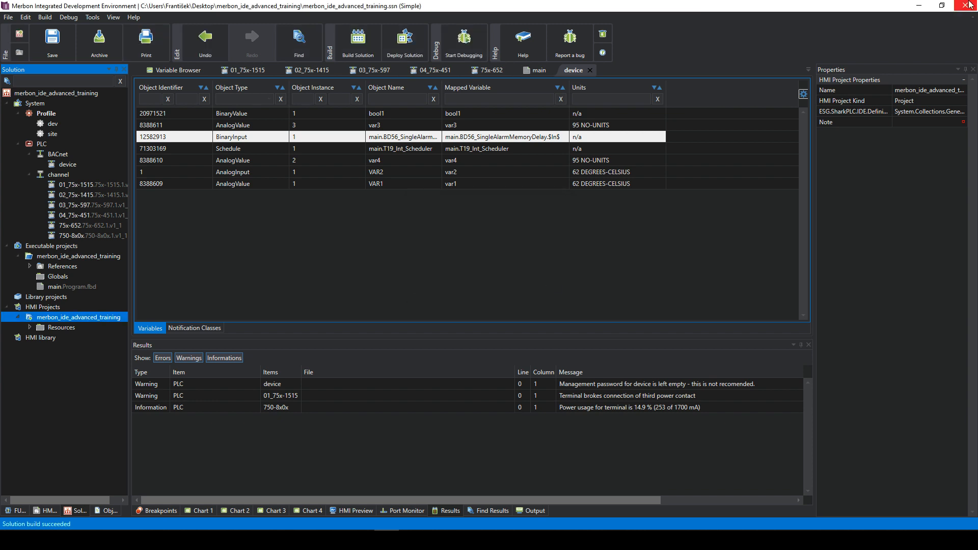
{"action": "left_click", "coordinate": [919, 6]}
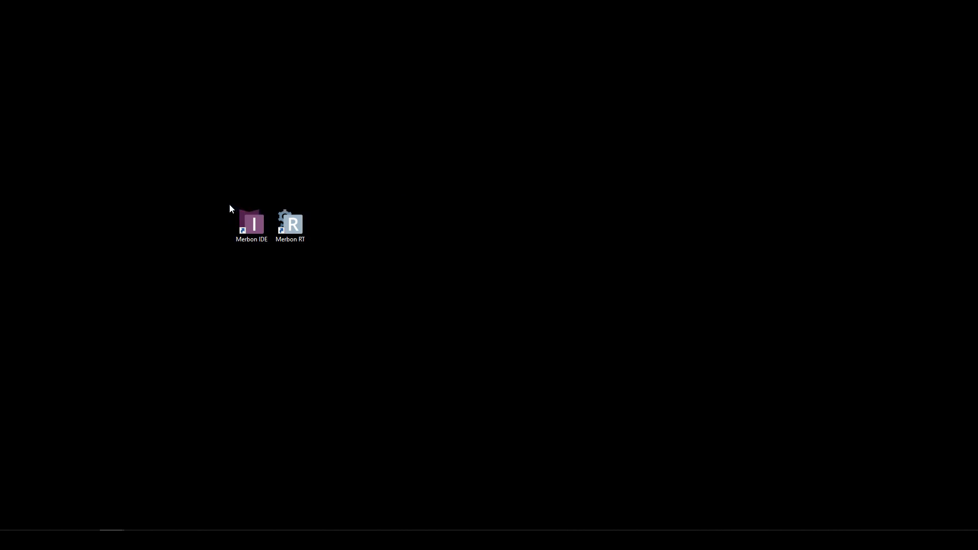
{"action": "left_click_drag", "start_coordinate": [230, 204], "coordinate": [323, 254]}
{"action": "left_click", "coordinate": [317, 238]}
{"action": "left_click_drag", "start_coordinate": [245, 228], "coordinate": [246, 219]}
{"action": "left_click", "coordinate": [295, 224]}
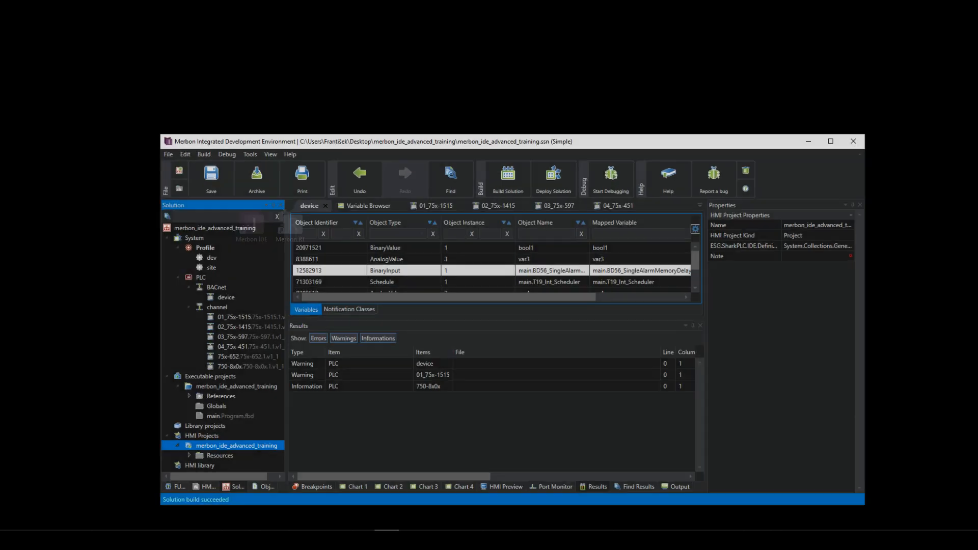
- Create a Graphic HMI template named WEB with Template Type PLC in the HMI project
{"action": "left_click", "coordinate": [836, 126]}
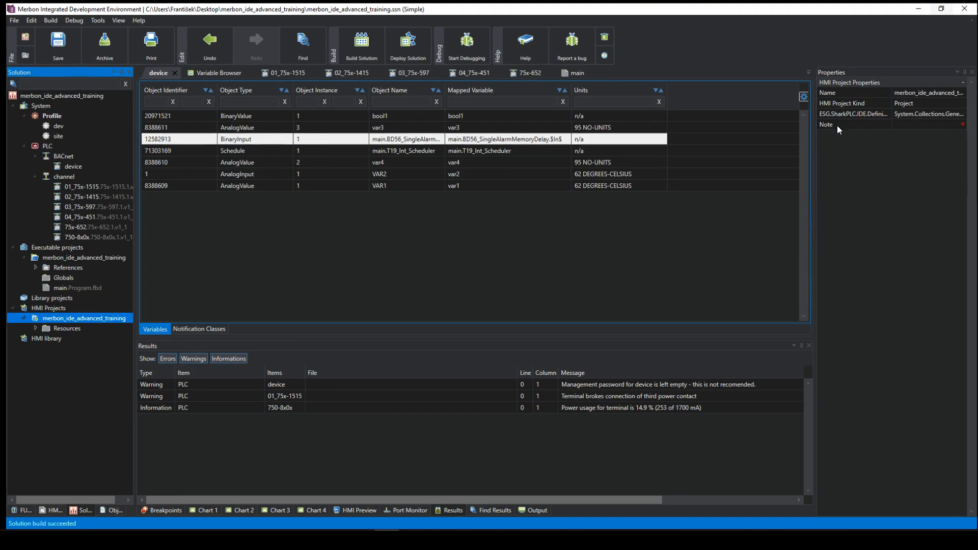
{"action": "left_click", "coordinate": [361, 217]}
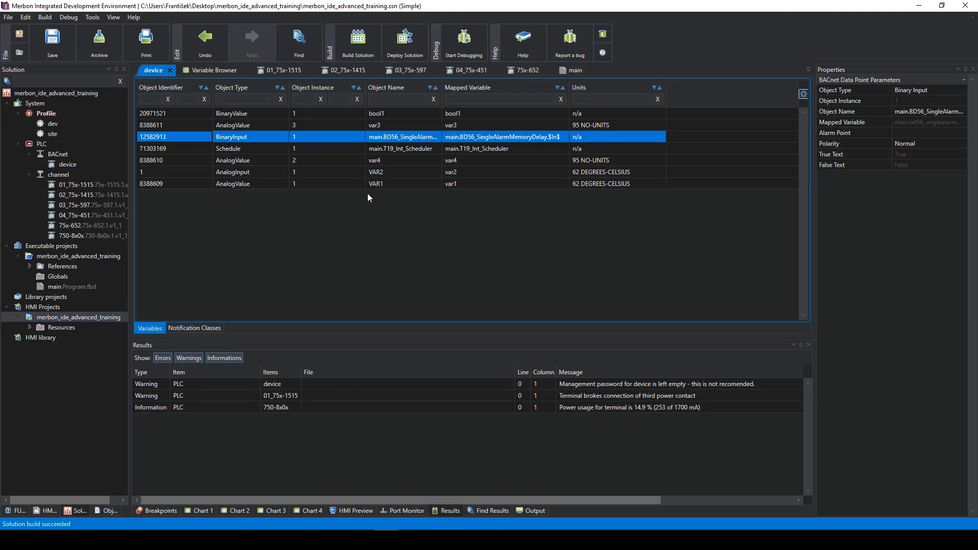
{"action": "right_click", "coordinate": [57, 318]}
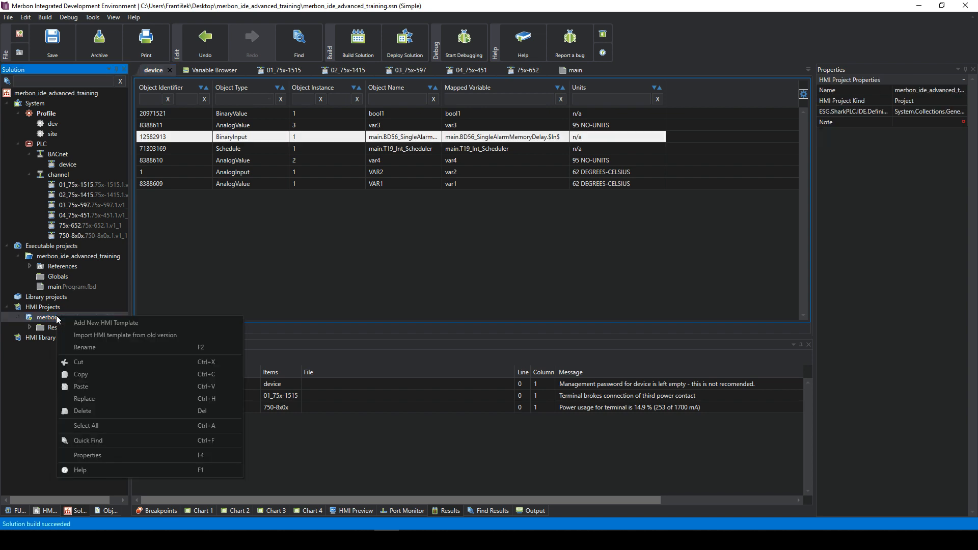
{"action": "left_click", "coordinate": [83, 323]}
{"action": "left_click", "coordinate": [501, 244]}
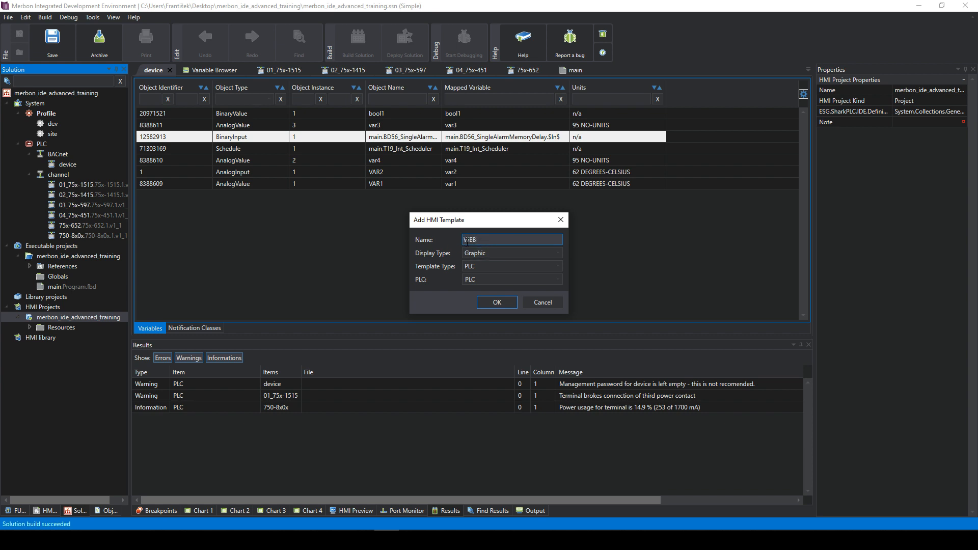
{"action": "left_click", "coordinate": [487, 267]}
{"action": "left_click", "coordinate": [487, 278]}
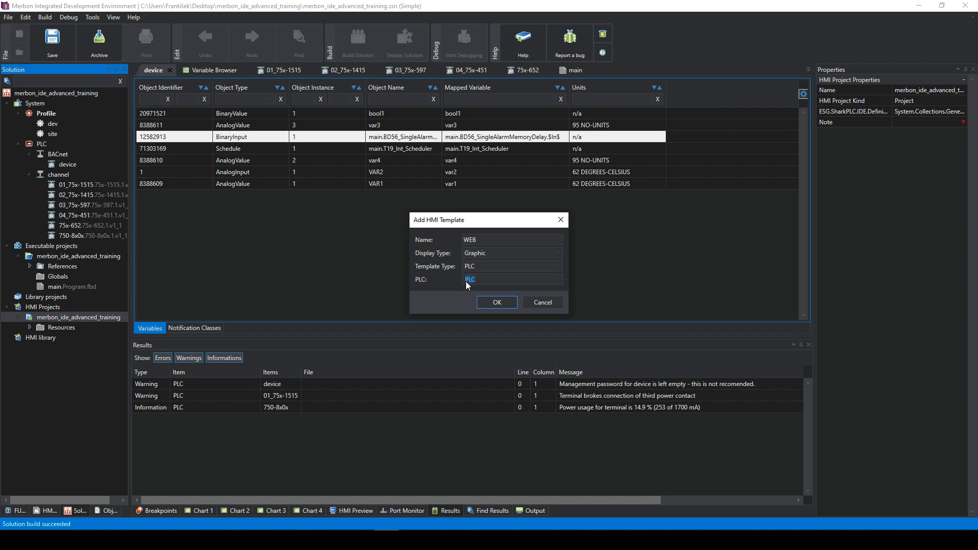
{"action": "left_click", "coordinate": [495, 303]}
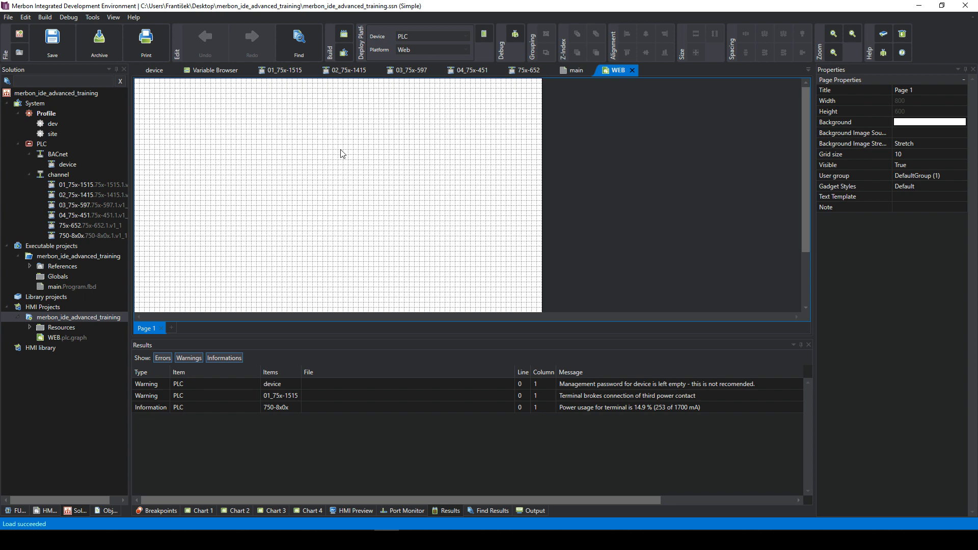
- Show the HMI Gadget Explorer with the Graphic Gadgets list expanded
{"action": "scroll", "coordinate": [341, 154], "scroll_direction": "up", "scroll_amount": 1}
{"action": "scroll", "coordinate": [404, 220], "scroll_direction": "down", "scroll_amount": 1}
{"action": "left_click", "coordinate": [48, 511]}
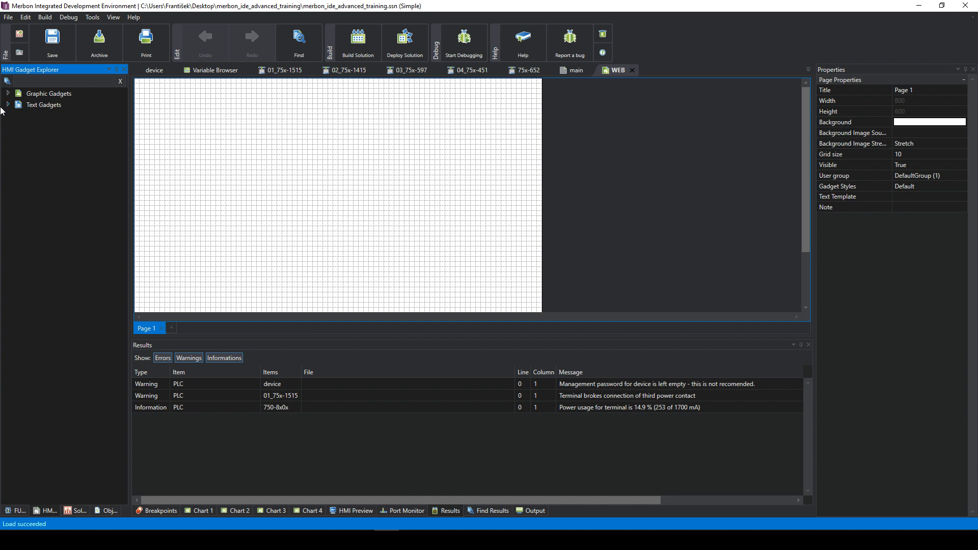
{"action": "left_click", "coordinate": [8, 95]}
{"action": "left_click", "coordinate": [539, 161]}
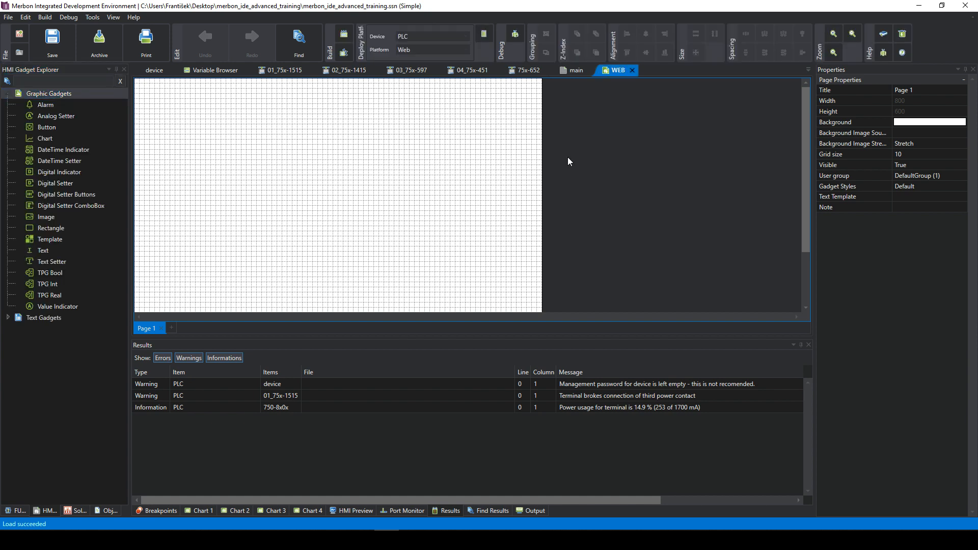
- Set the page's Grid size property to 30
{"action": "left_click", "coordinate": [910, 156]}
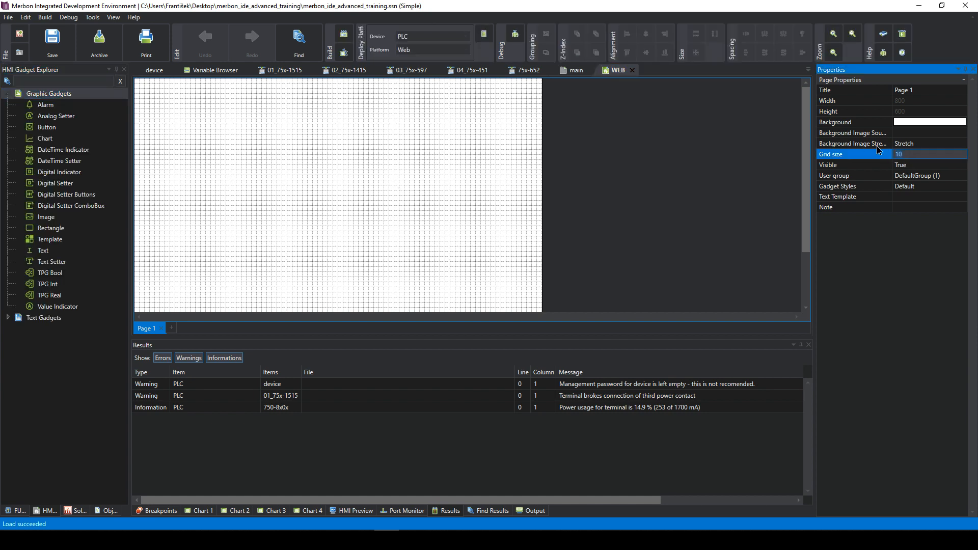
{"action": "type", "text": "30"}
{"action": "key", "text": "Return"}
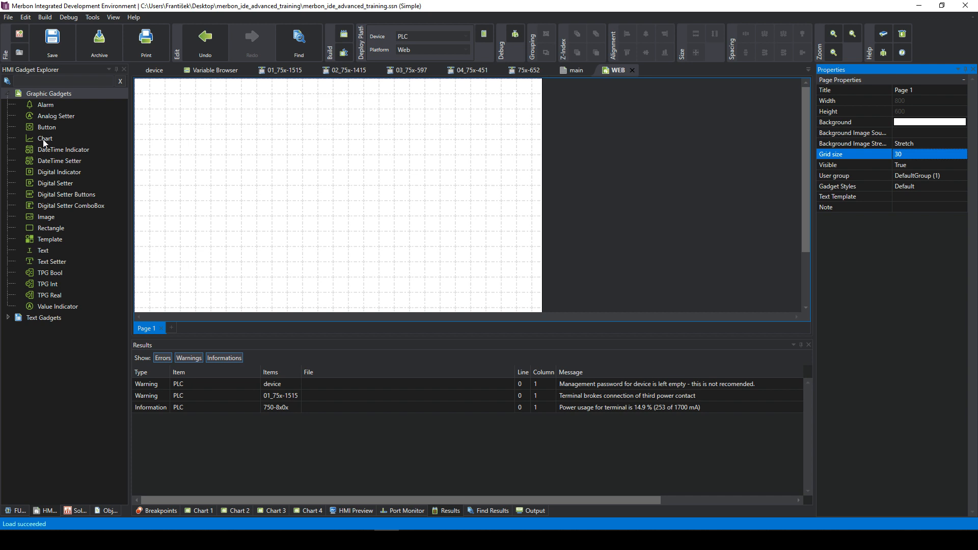
- Place a Digital Indicator and a Digital Setter, both showing OFF, on the WEB page
{"action": "left_click", "coordinate": [57, 172]}
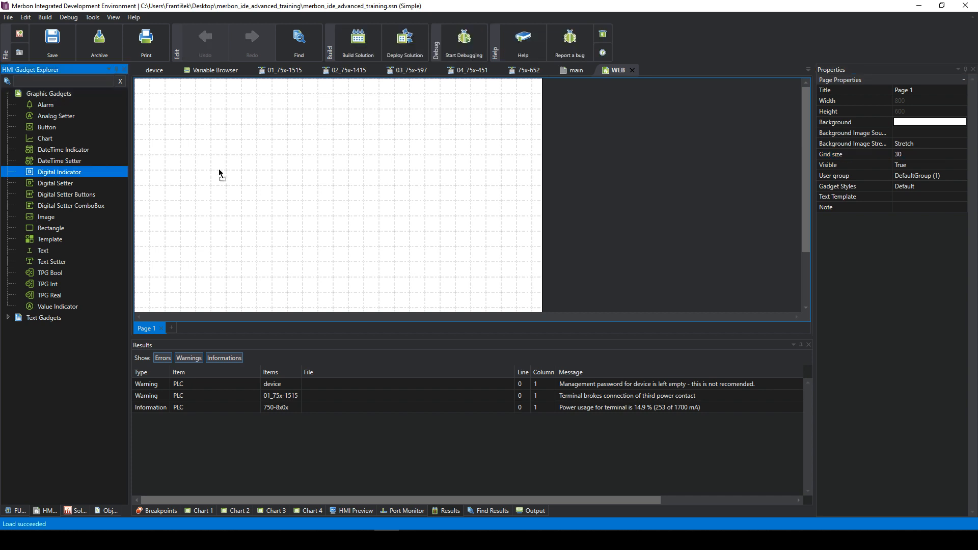
{"action": "left_click", "coordinate": [222, 173]}
{"action": "left_click_drag", "start_coordinate": [229, 174], "coordinate": [204, 143]}
{"action": "left_click", "coordinate": [256, 127]}
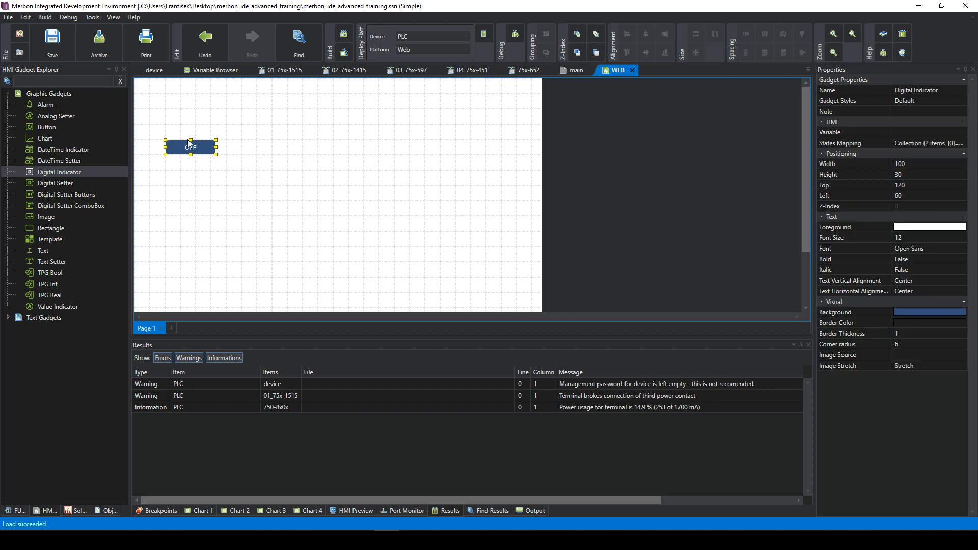
{"action": "left_click_drag", "start_coordinate": [66, 183], "coordinate": [230, 187]}
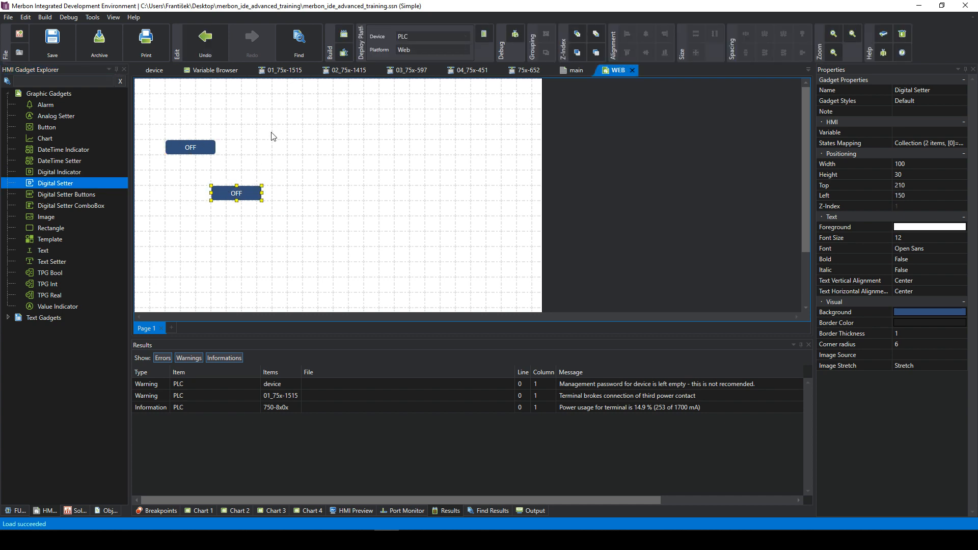
- Align the two OFF gadgets left and stack one above the other
{"action": "left_click_drag", "start_coordinate": [178, 115], "coordinate": [333, 257]}
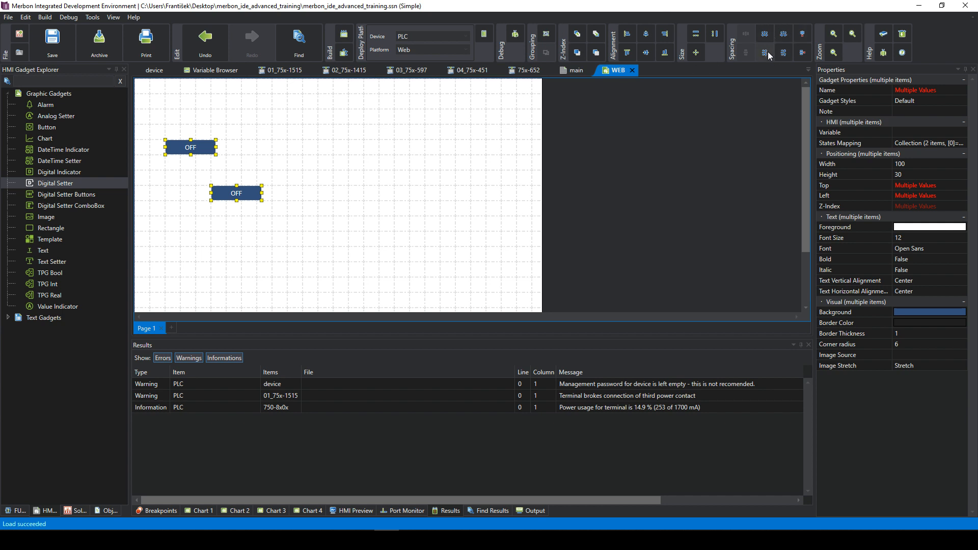
{"action": "left_click", "coordinate": [627, 34]}
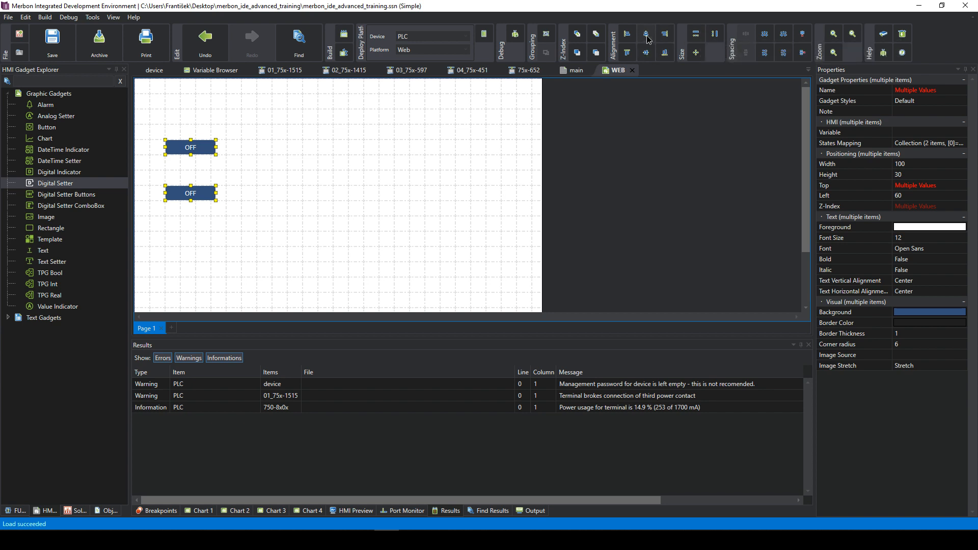
{"action": "left_click", "coordinate": [627, 53]}
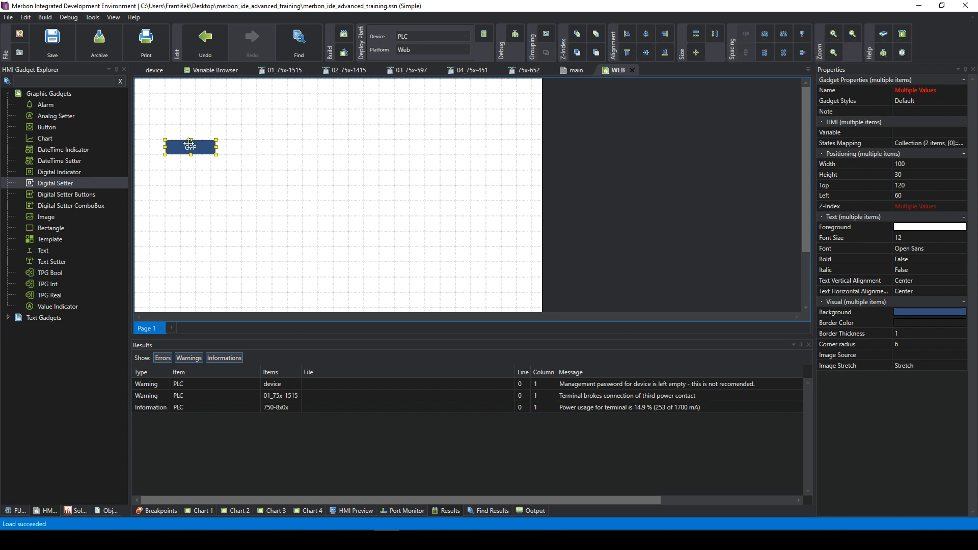
{"action": "left_click_drag", "start_coordinate": [196, 147], "coordinate": [217, 134]}
{"action": "left_click", "coordinate": [288, 164]}
{"action": "left_click_drag", "start_coordinate": [262, 158], "coordinate": [231, 157]}
{"action": "left_click", "coordinate": [322, 134]}
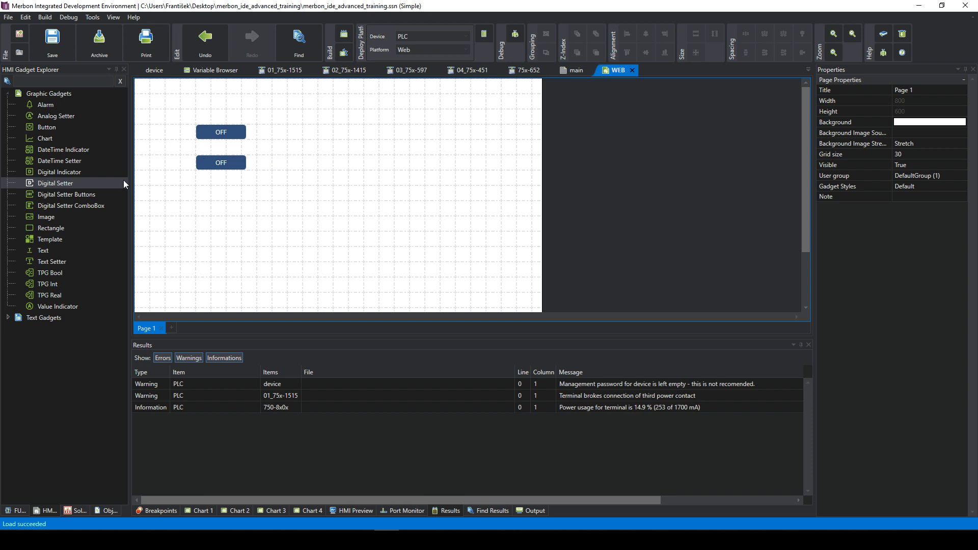
- Place a Digital Setter Buttons gadget on the page and nudge it slightly left
{"action": "left_click_drag", "start_coordinate": [77, 194], "coordinate": [338, 146]}
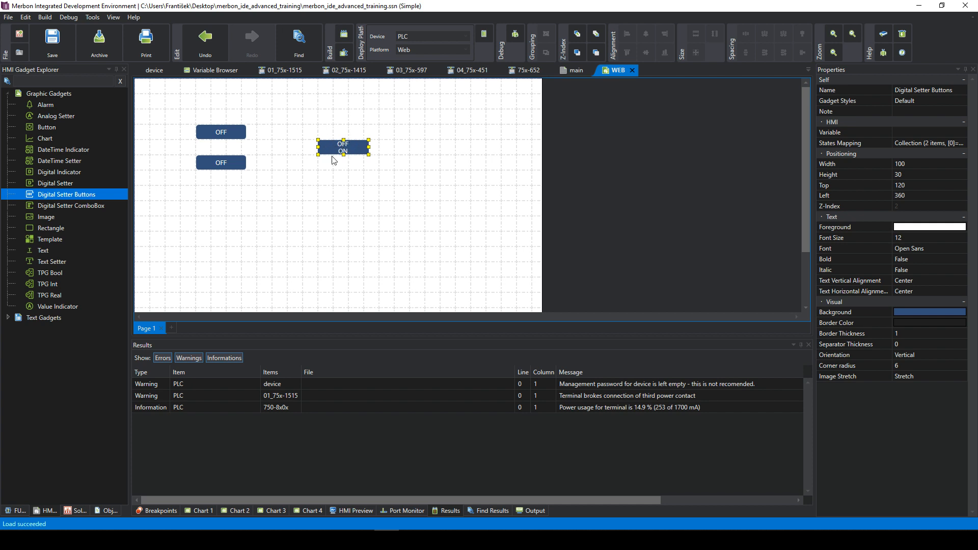
{"action": "left_click_drag", "start_coordinate": [344, 144], "coordinate": [314, 144]}
{"action": "left_click", "coordinate": [932, 134]}
- Bind the setter buttons' Variable property to int1 under Programs > main
{"action": "left_click", "coordinate": [943, 133]}
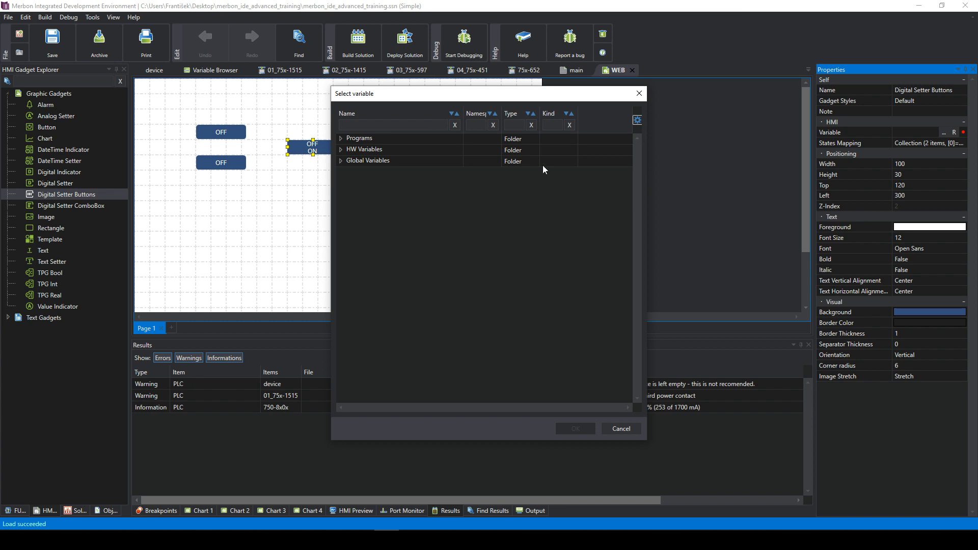
{"action": "left_click", "coordinate": [341, 150]}
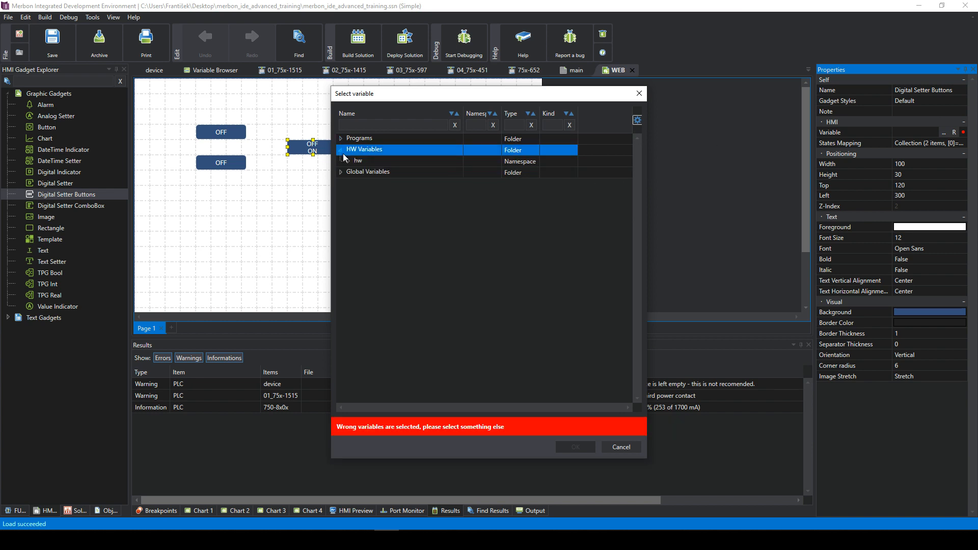
{"action": "left_click", "coordinate": [348, 161]}
{"action": "left_click", "coordinate": [348, 161]}
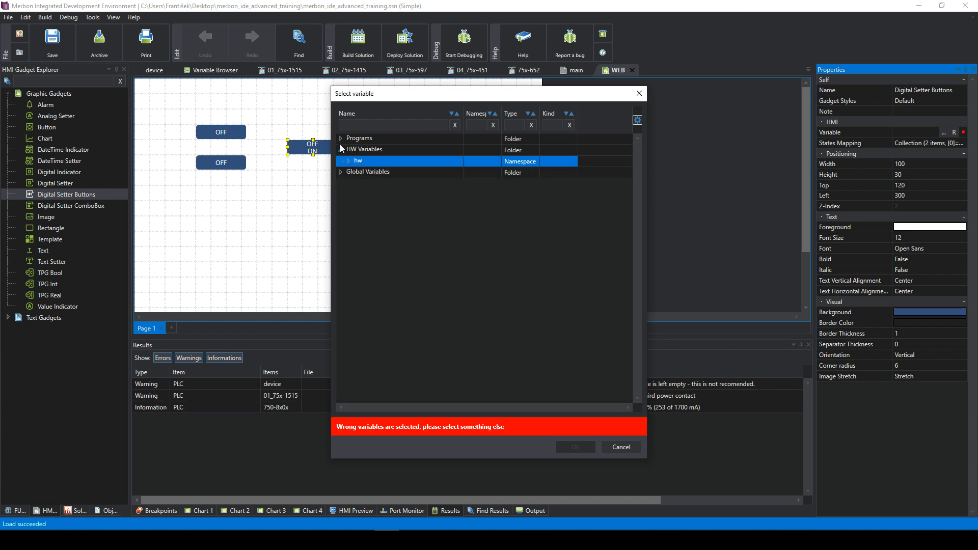
{"action": "left_click", "coordinate": [341, 139]}
{"action": "left_click", "coordinate": [348, 151]}
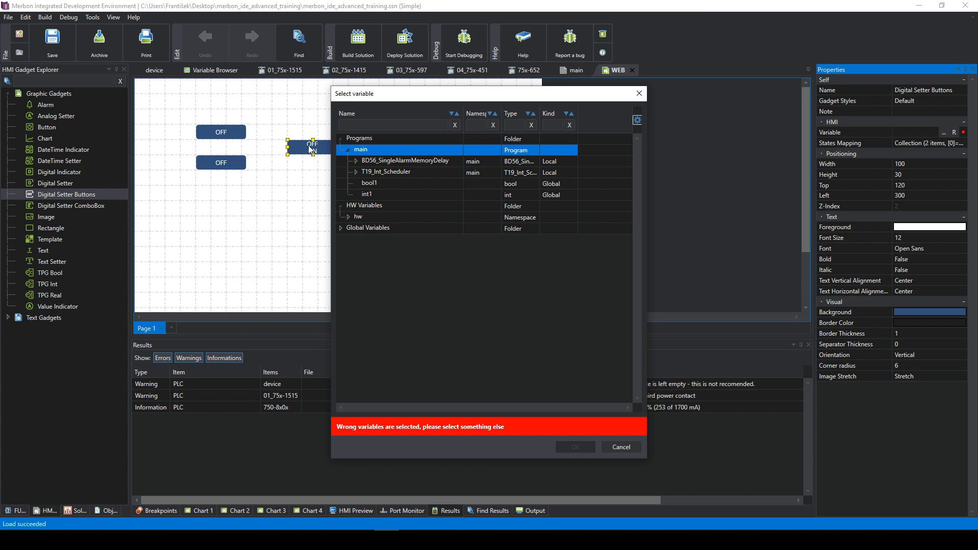
{"action": "left_click", "coordinate": [378, 193]}
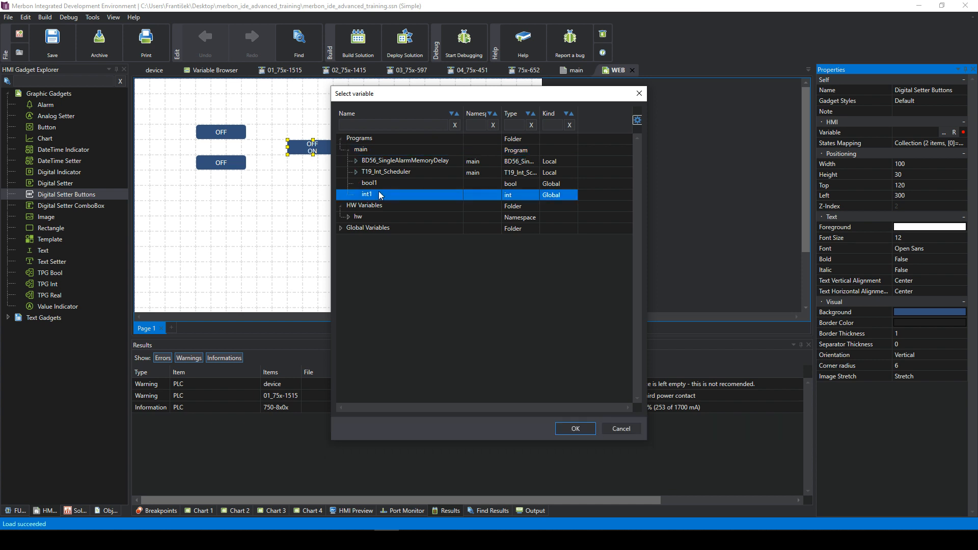
{"action": "left_click", "coordinate": [574, 430]}
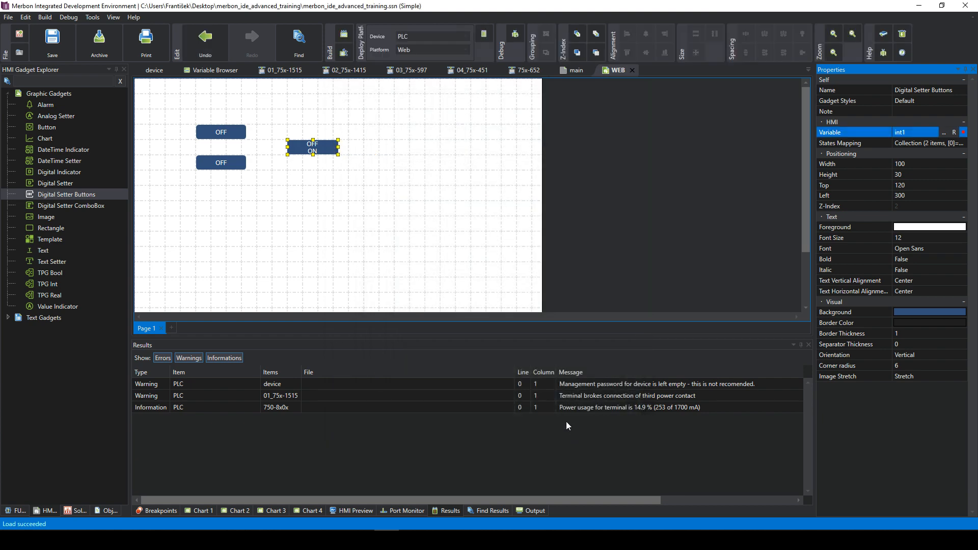
- Set the setter buttons gadget's Orientation to Horizontal
{"action": "left_click", "coordinate": [316, 147]}
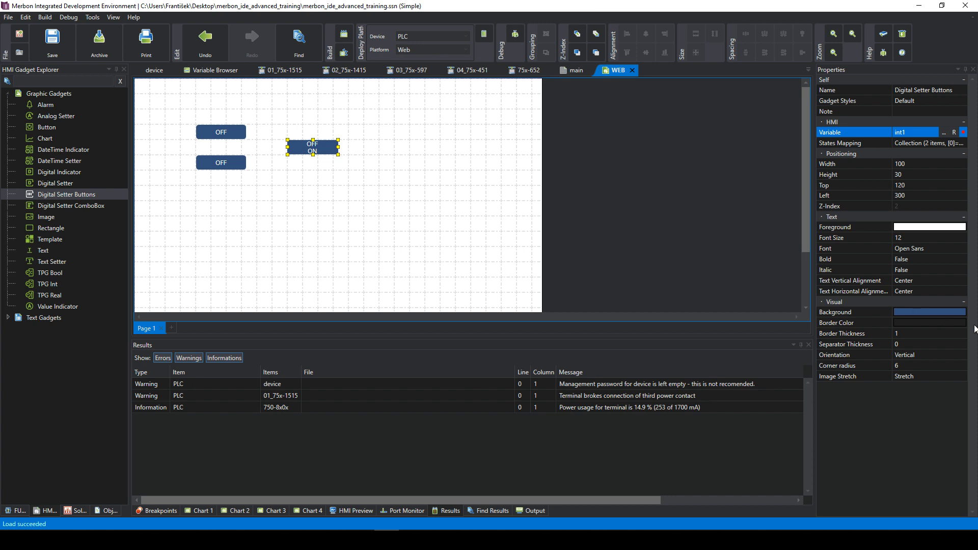
{"action": "left_click", "coordinate": [926, 321]}
{"action": "left_click", "coordinate": [918, 334]}
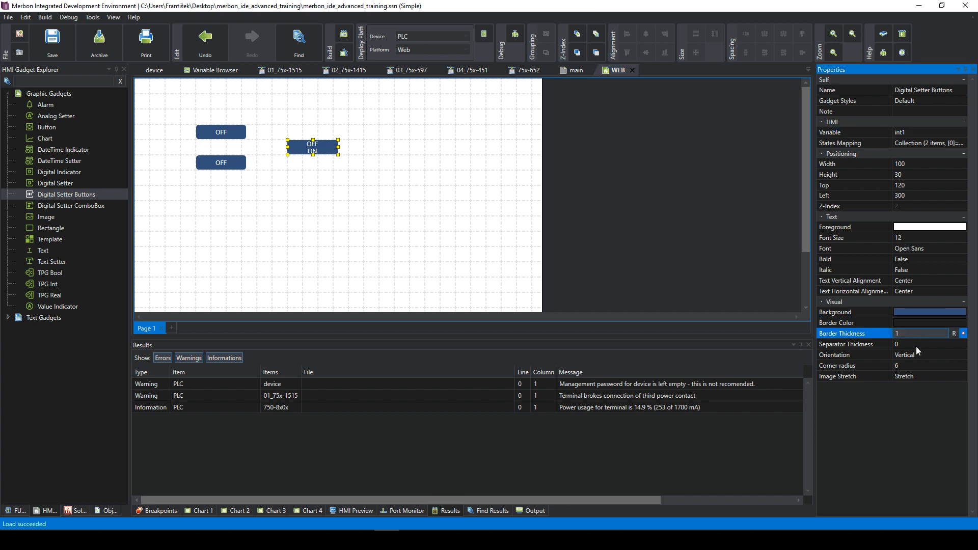
{"action": "left_click", "coordinate": [913, 357]}
{"action": "left_click", "coordinate": [912, 355]}
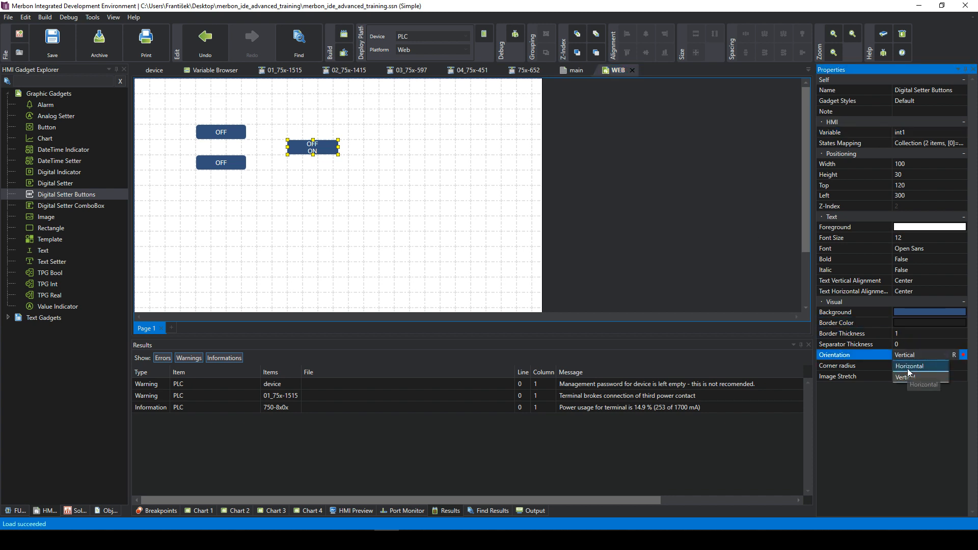
{"action": "left_click", "coordinate": [909, 365]}
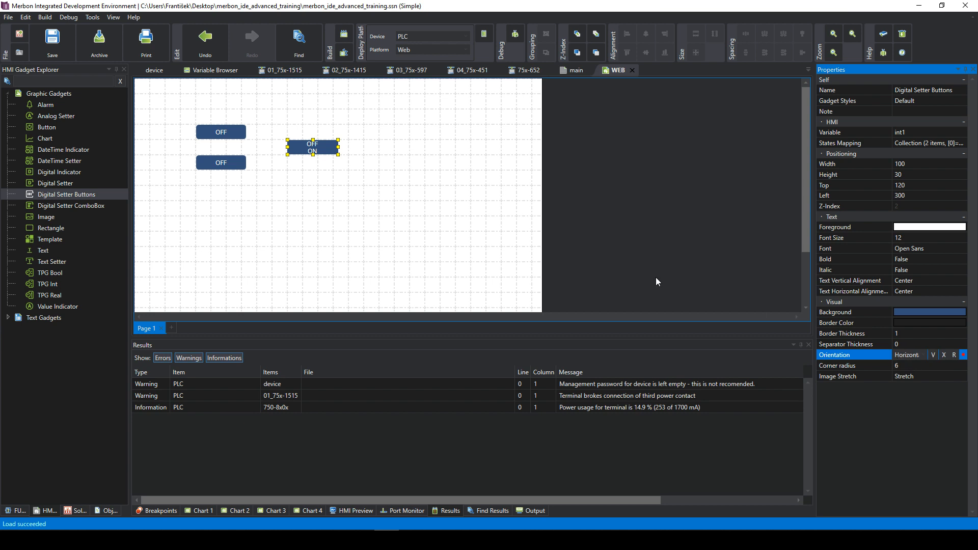
{"action": "left_click", "coordinate": [935, 355]}
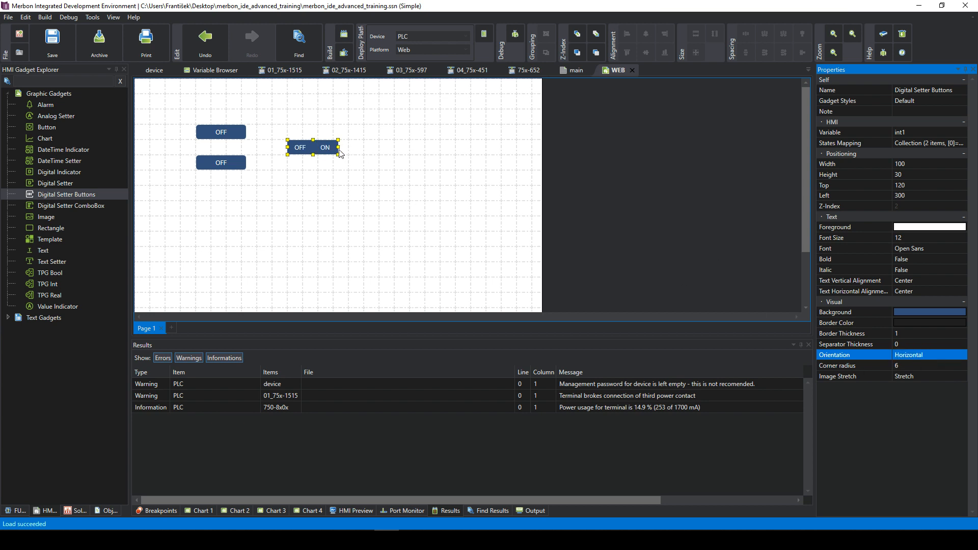
- Widen the setter buttons to 180 and line them up with the top OFF setter
{"action": "mouse_move", "coordinate": [340, 147]}
{"action": "left_mouse_down"}
{"action": "mouse_move", "coordinate": [380, 148]}
{"action": "mouse_move", "coordinate": [329, 138]}
{"action": "left_mouse_up"}
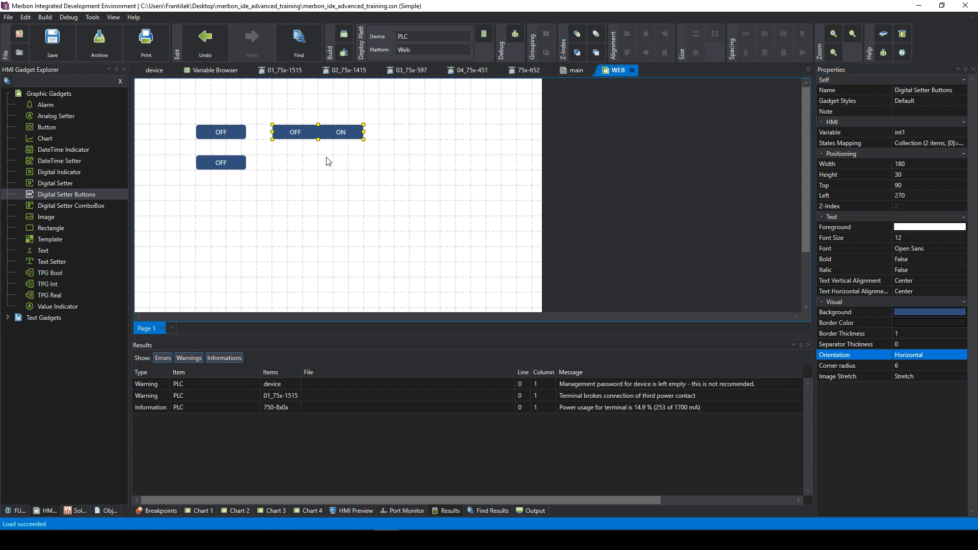
{"action": "left_click", "coordinate": [347, 163]}
{"action": "left_click", "coordinate": [321, 131]}
{"action": "left_click", "coordinate": [355, 177]}
{"action": "left_click", "coordinate": [336, 131]}
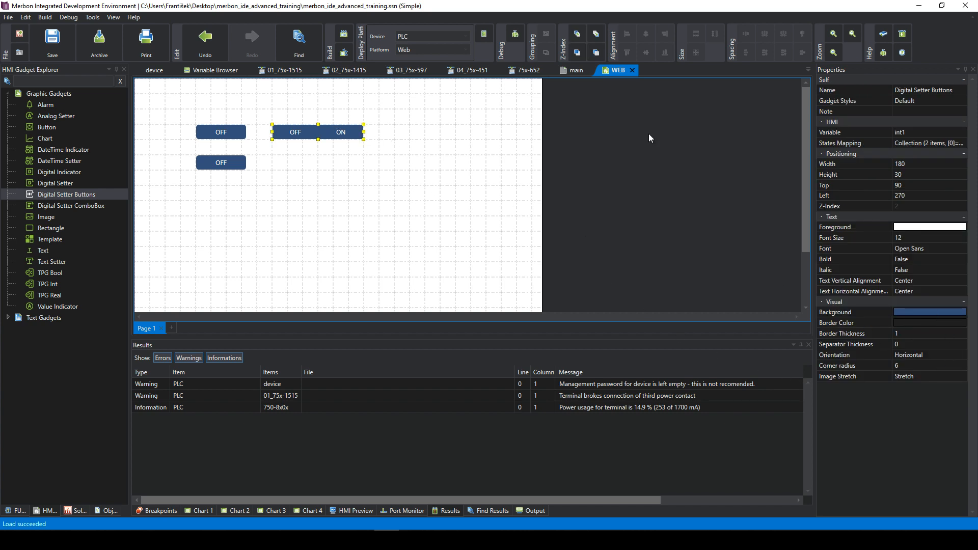
- Open the States Mapping editor and add a third state, state 2
{"action": "left_click", "coordinate": [940, 144]}
{"action": "left_click", "coordinate": [944, 144]}
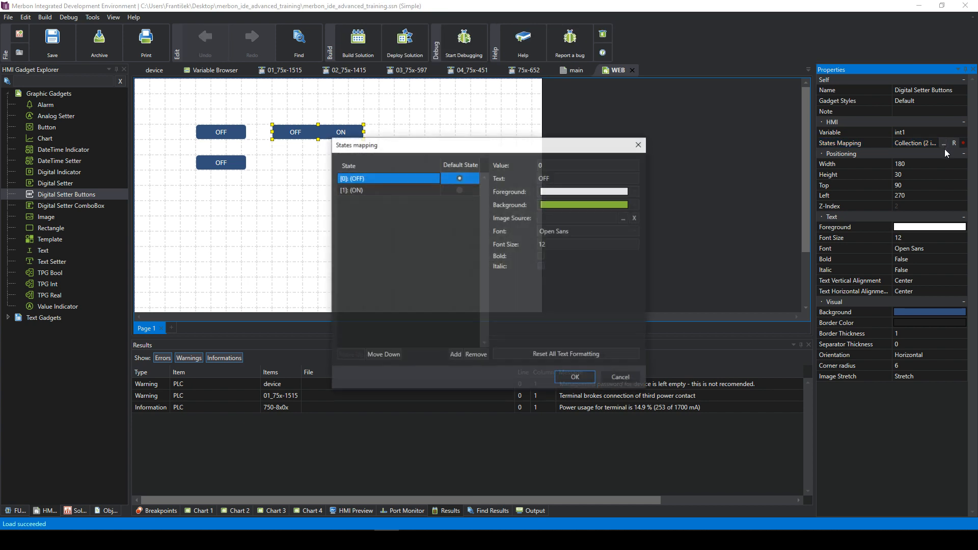
{"action": "left_click", "coordinate": [407, 191]}
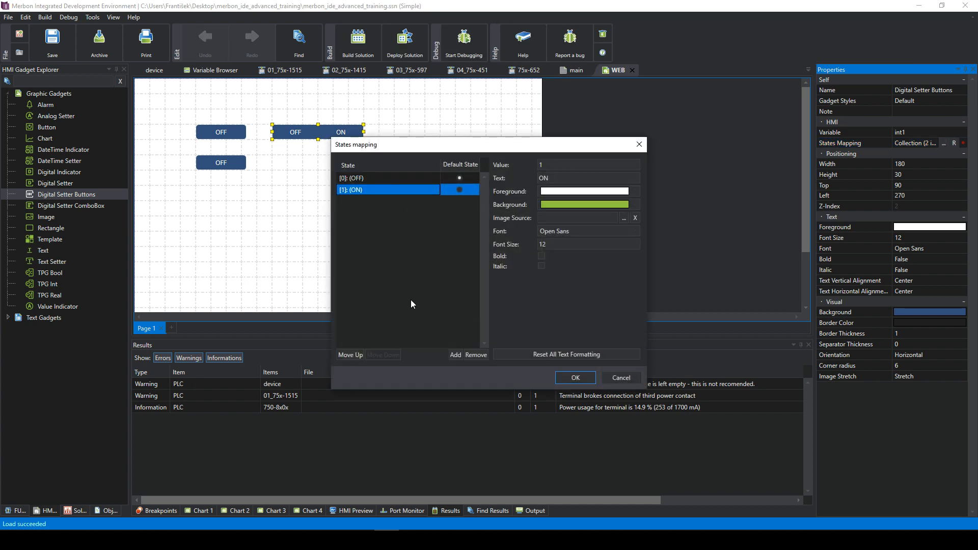
{"action": "left_click", "coordinate": [457, 355]}
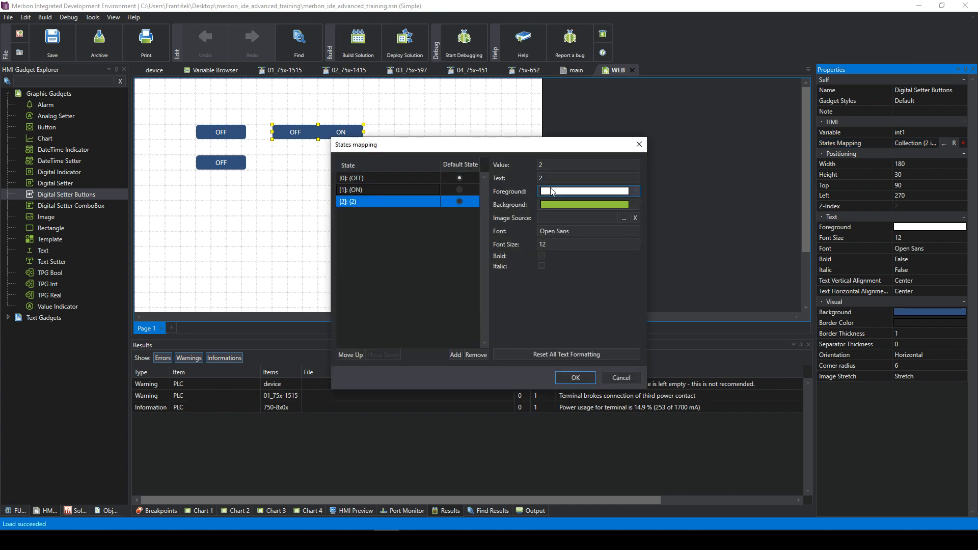
- Rename state 1's text to HEATING and state 2's text to COOLING
{"action": "left_click", "coordinate": [371, 190]}
{"action": "left_click", "coordinate": [373, 180]}
{"action": "left_click", "coordinate": [368, 191]}
{"action": "left_click", "coordinate": [550, 178]}
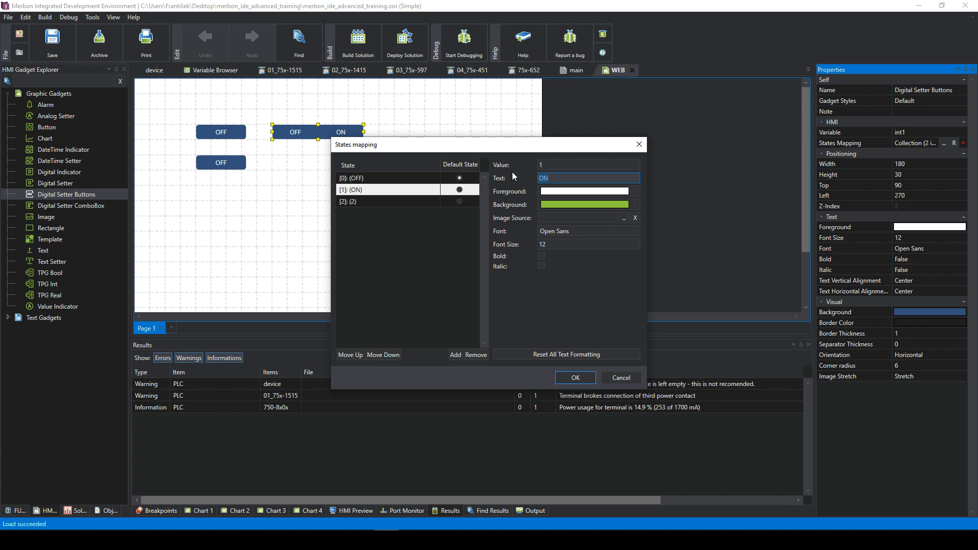
{"action": "type", "text": "HEATING"}
{"action": "left_click", "coordinate": [377, 201]}
{"action": "left_click", "coordinate": [555, 179]}
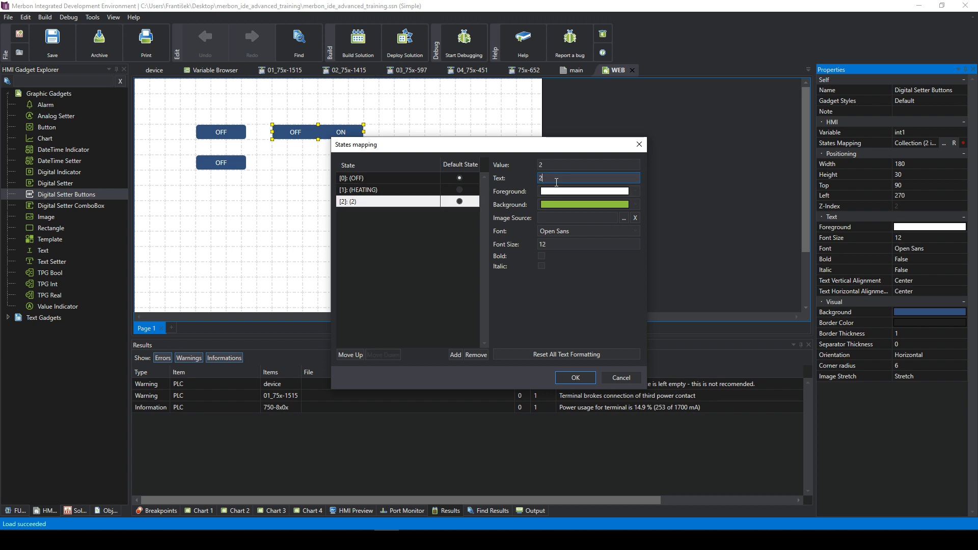
{"action": "type", "text": "COOLING"}
- Move the States Mapping window lower and review the OFF, HEATING and COOLING states
{"action": "left_click", "coordinate": [405, 190]}
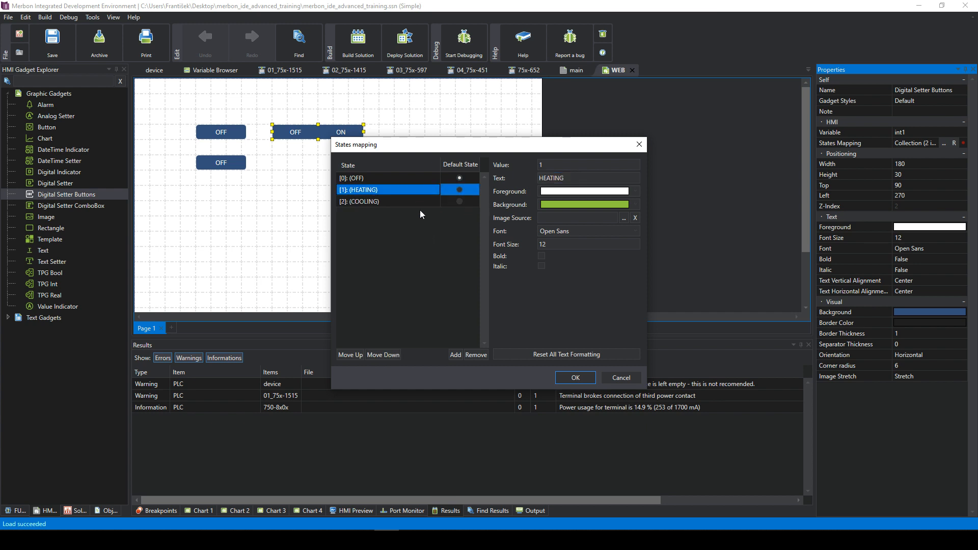
{"action": "left_click", "coordinate": [409, 202]}
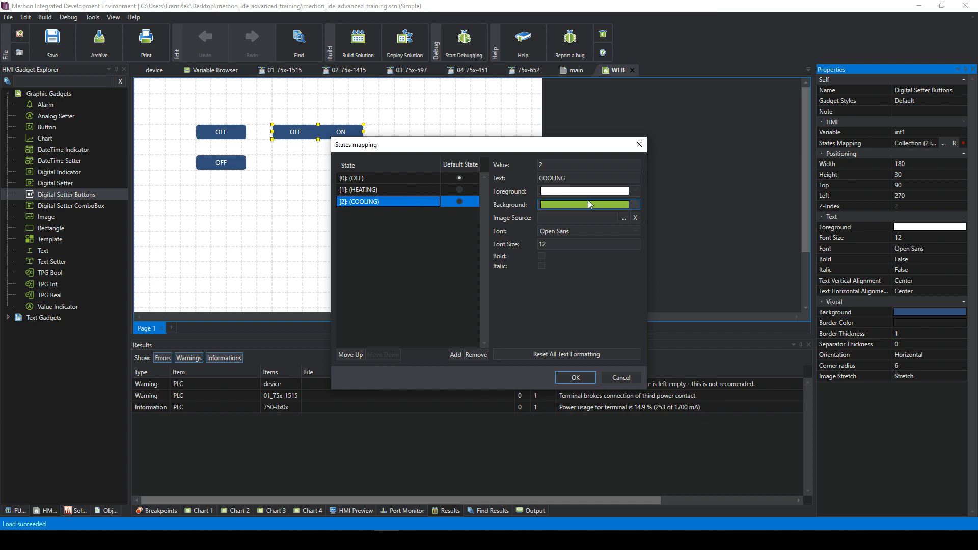
{"action": "left_click", "coordinate": [405, 190]}
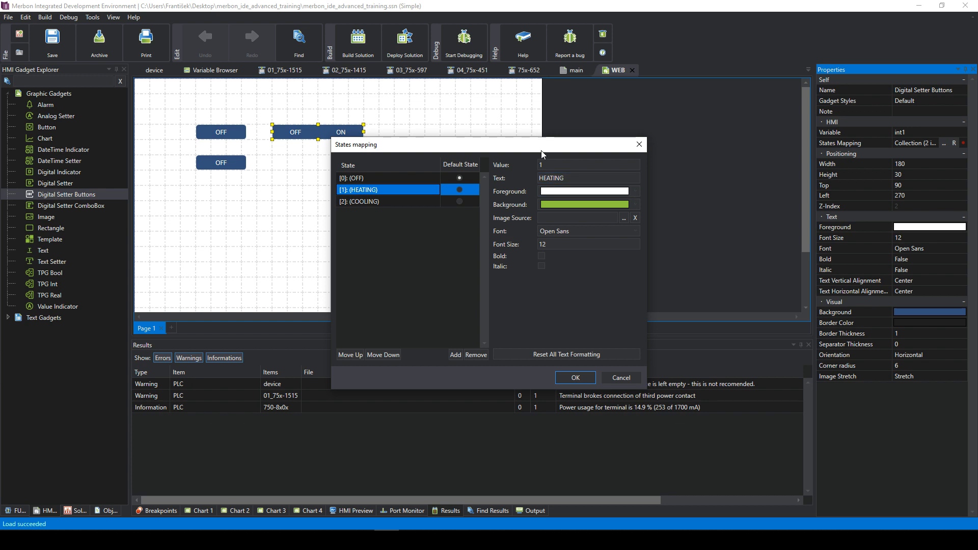
{"action": "left_click_drag", "start_coordinate": [541, 149], "coordinate": [532, 200]}
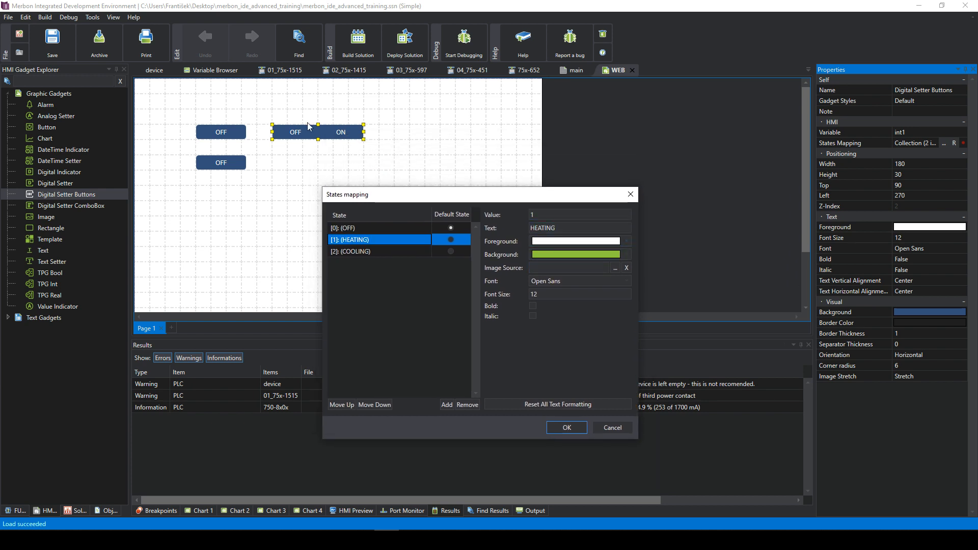
{"action": "left_click", "coordinate": [412, 228]}
{"action": "left_click", "coordinate": [411, 239]}
{"action": "left_click", "coordinate": [416, 252]}
{"action": "left_click", "coordinate": [396, 241]}
{"action": "left_click", "coordinate": [396, 251]}
- Inspect the COOLING state's value and text colour, leaving them unchanged
{"action": "left_click", "coordinate": [535, 214]}
{"action": "left_click_drag", "start_coordinate": [547, 212], "coordinate": [528, 222]}
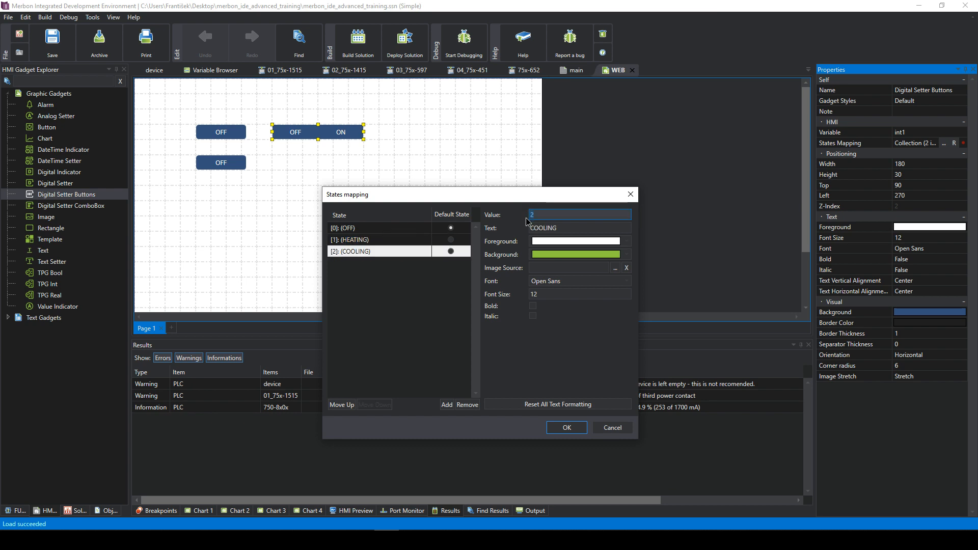
{"action": "left_click", "coordinate": [564, 246]}
{"action": "left_click", "coordinate": [566, 243]}
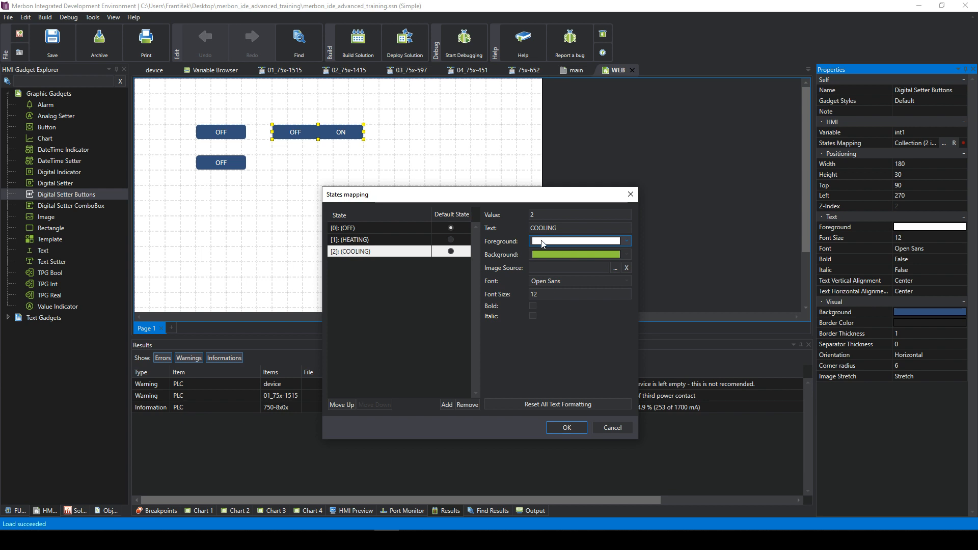
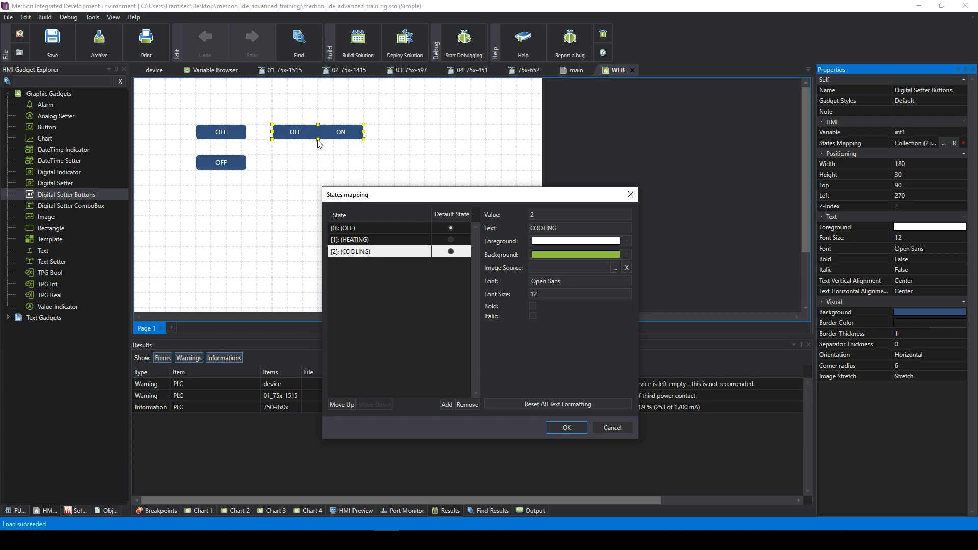
- Confirm the OFF/HEATING/COOLING states and widen the button setter so COOLING fits
{"action": "left_click", "coordinate": [567, 430]}
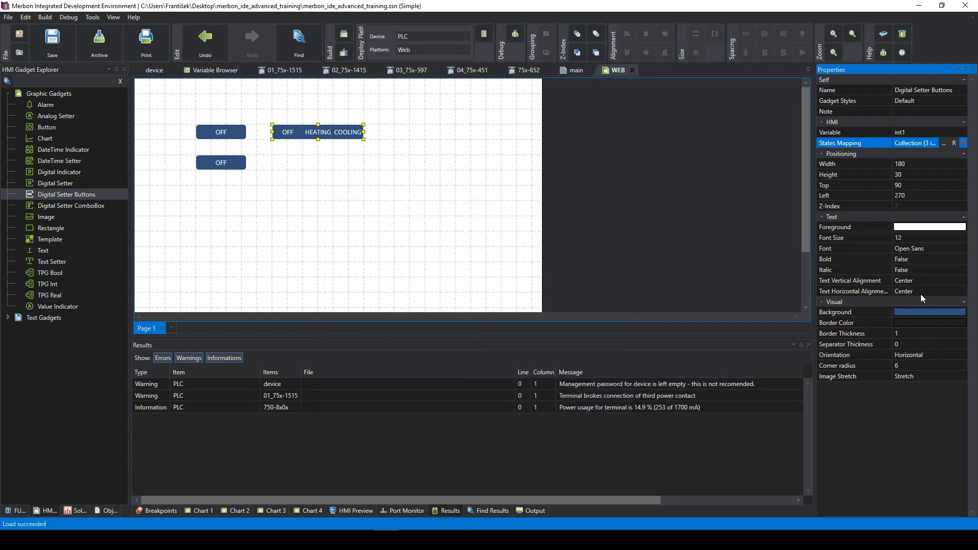
{"action": "left_click", "coordinate": [920, 344]}
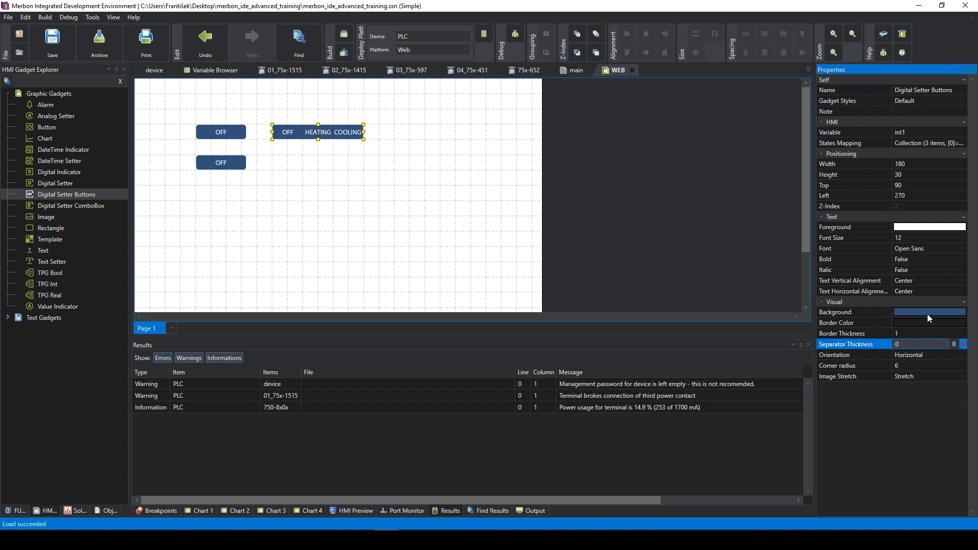
{"action": "left_click", "coordinate": [375, 164]}
{"action": "left_click", "coordinate": [361, 128]}
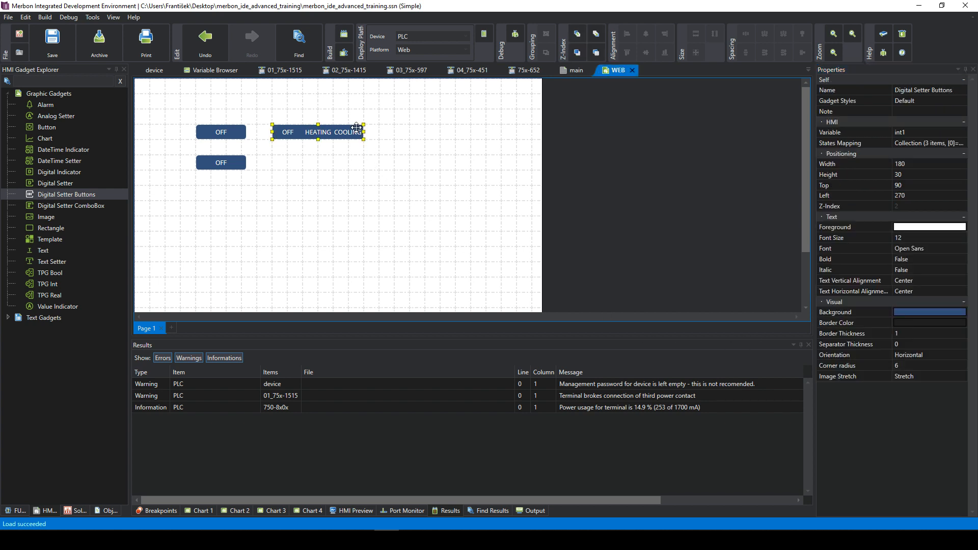
{"action": "left_click_drag", "start_coordinate": [363, 132], "coordinate": [394, 135]}
{"action": "left_click", "coordinate": [382, 176]}
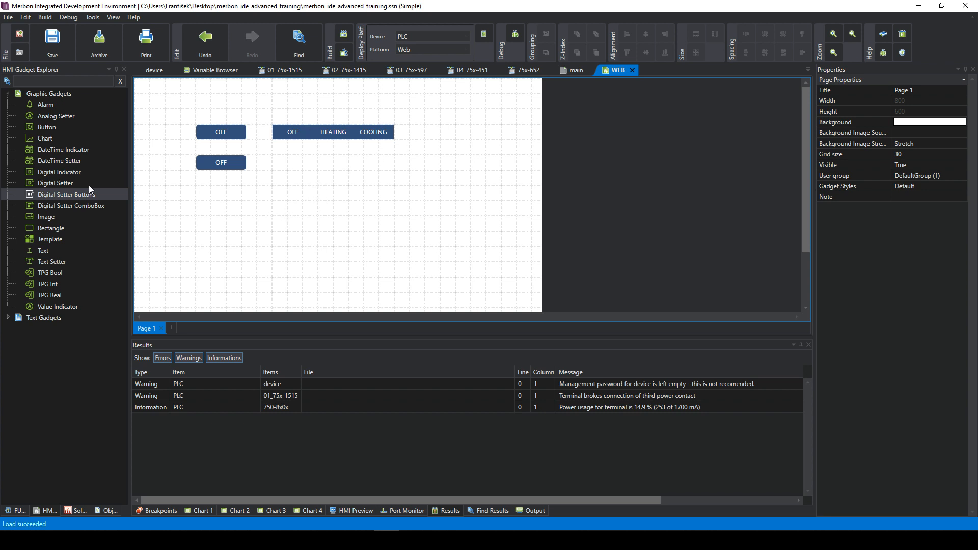
- Place a Digital Setter ComboBox on the page below the OFF buttons
{"action": "left_click", "coordinate": [55, 205]}
{"action": "left_click_drag", "start_coordinate": [311, 160], "coordinate": [289, 160]}
{"action": "left_click", "coordinate": [355, 171]}
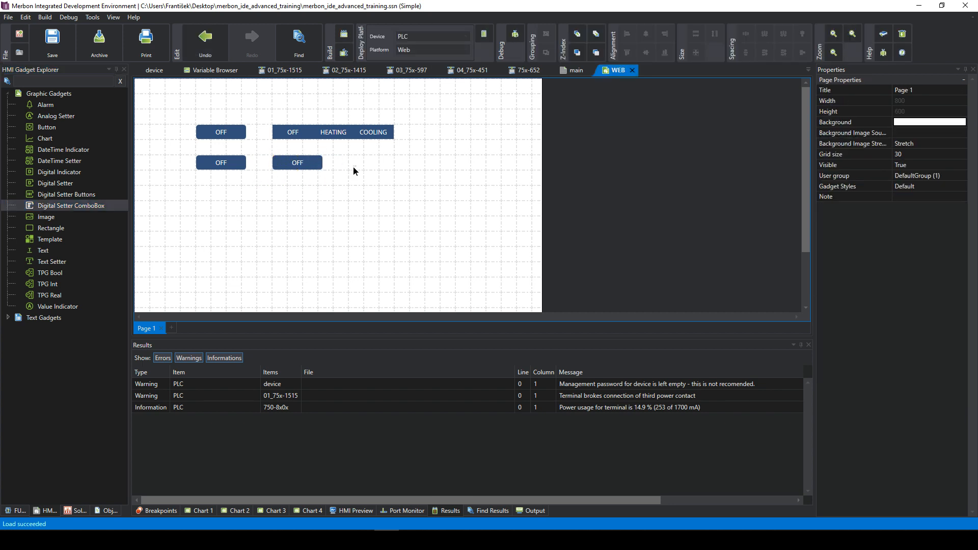
{"action": "left_click", "coordinate": [316, 165]}
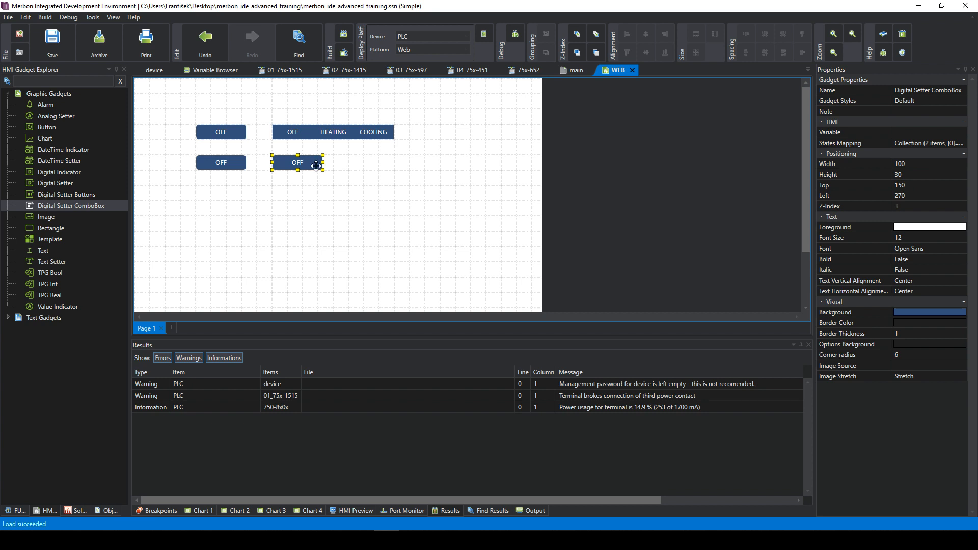
{"action": "left_click", "coordinate": [343, 169]}
{"action": "left_click", "coordinate": [297, 161]}
{"action": "left_click", "coordinate": [354, 169]}
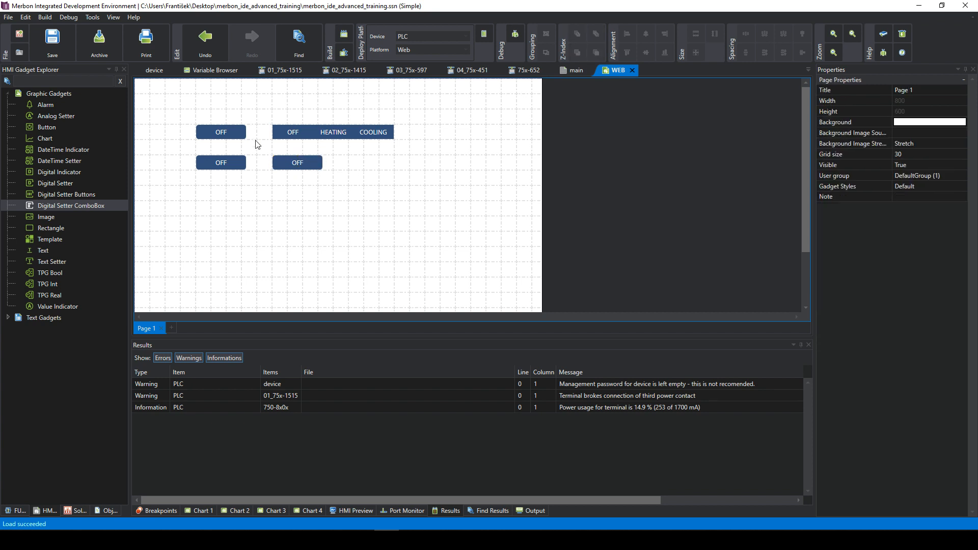
{"action": "left_click", "coordinate": [299, 162]}
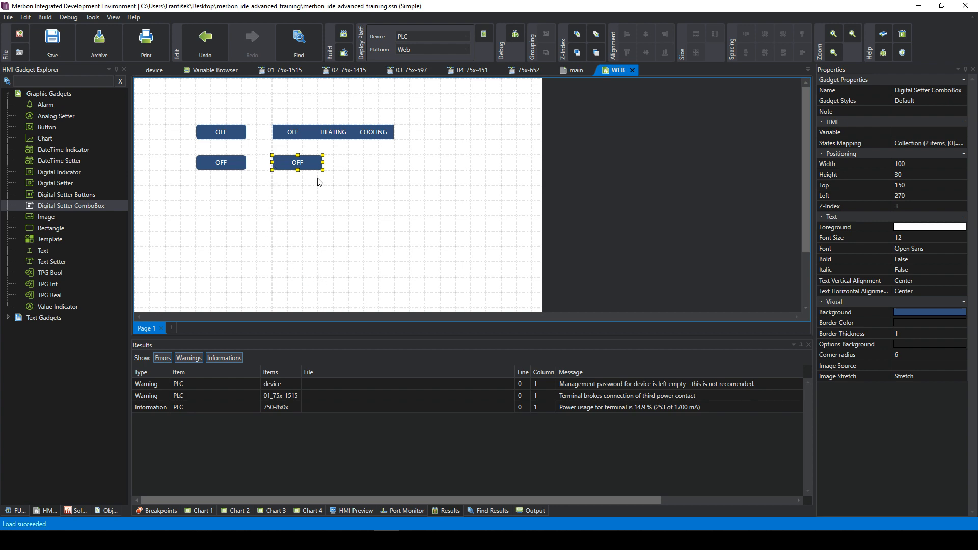
- Bind the combo box to int1 and add a third state in its States Mapping
{"action": "left_click", "coordinate": [905, 132]}
{"action": "left_click", "coordinate": [944, 133]}
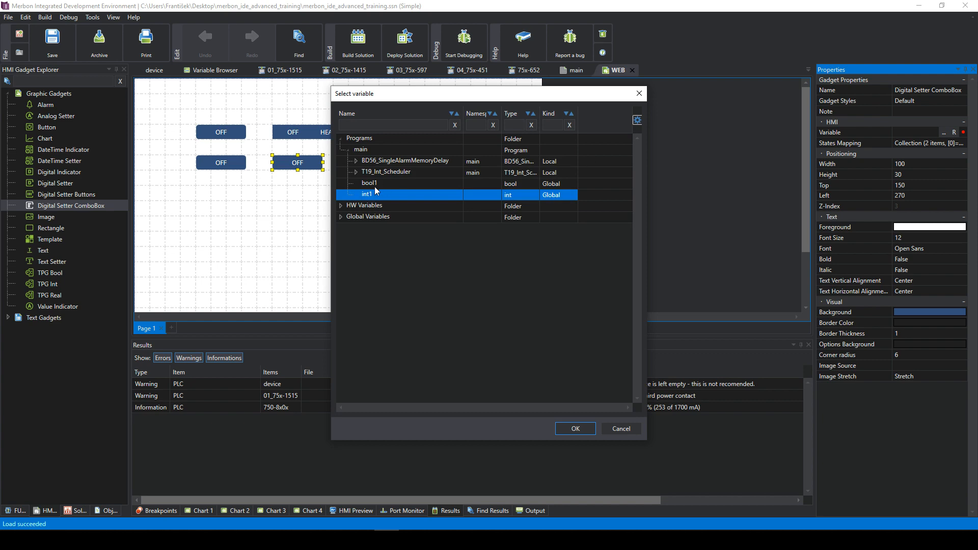
{"action": "double_click", "coordinate": [374, 197]}
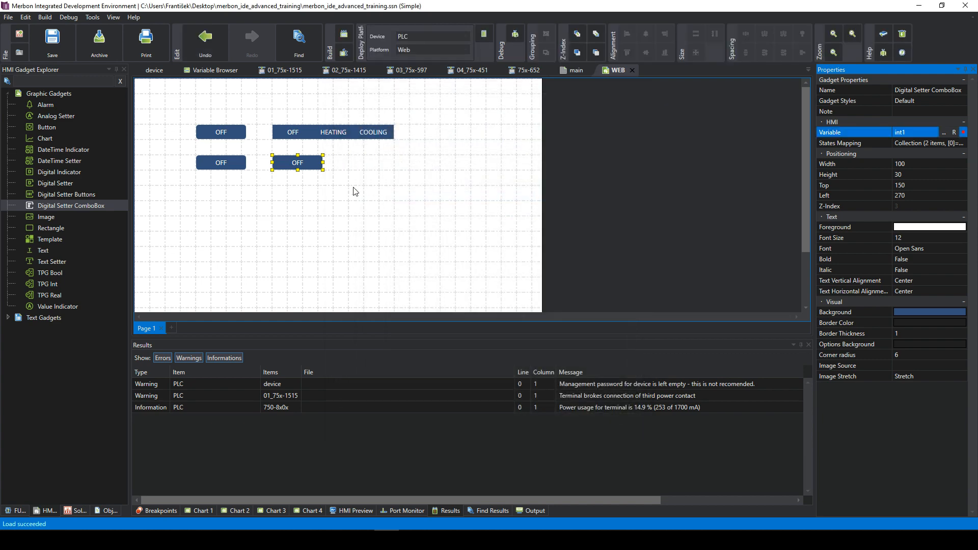
{"action": "left_click", "coordinate": [944, 146]}
{"action": "left_click", "coordinate": [944, 144]}
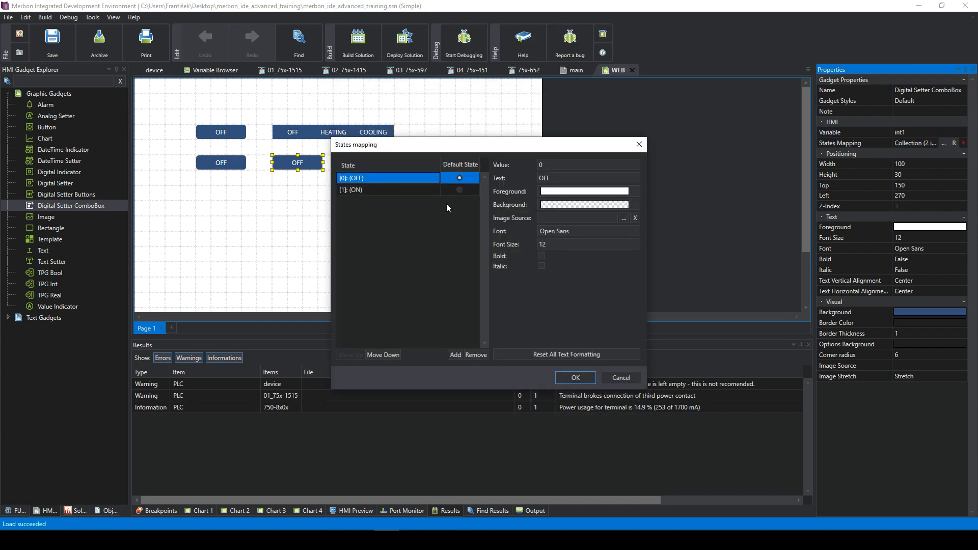
{"action": "left_click", "coordinate": [454, 355]}
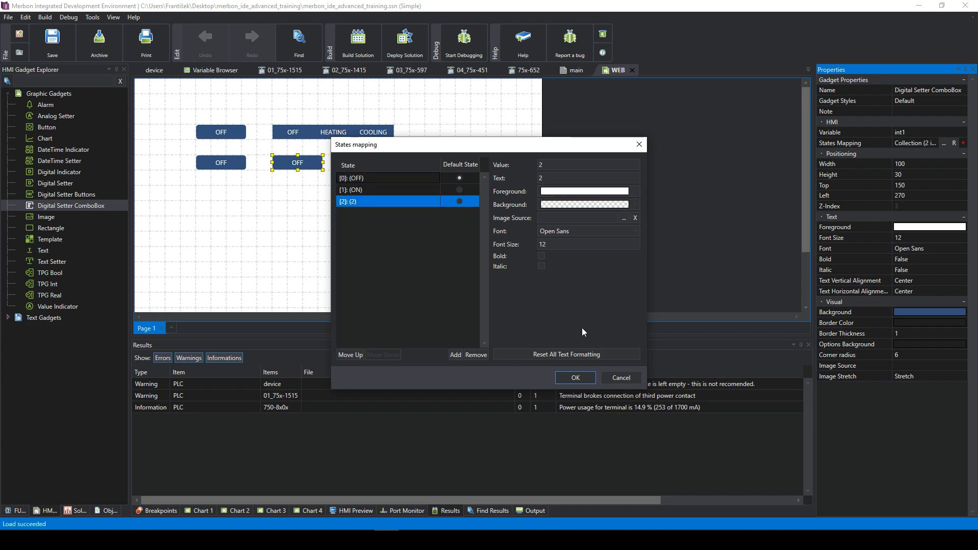
{"action": "left_click", "coordinate": [582, 382]}
{"action": "left_click", "coordinate": [346, 192]}
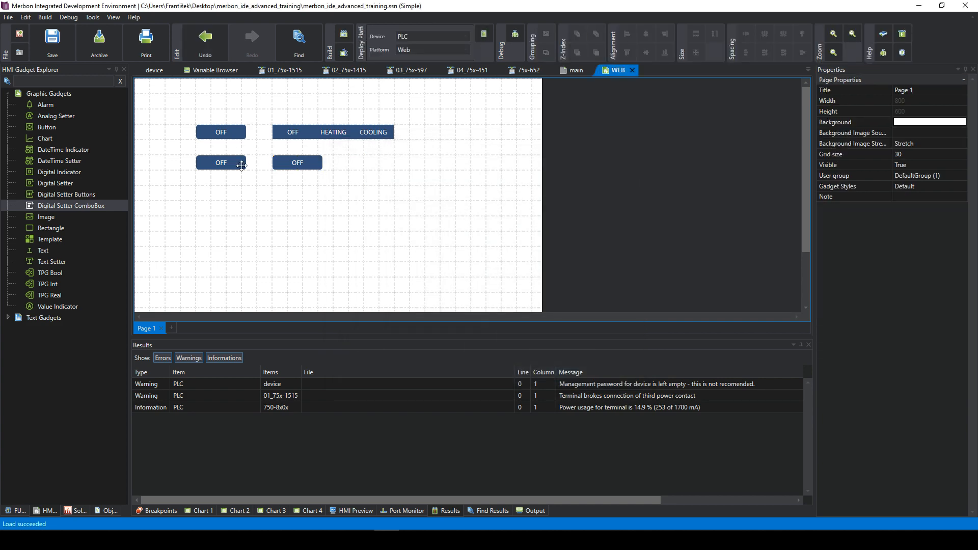
{"action": "left_click", "coordinate": [304, 164]}
{"action": "left_click", "coordinate": [329, 202]}
- Place a Rectangle on the right and reshape it into a thin 255×10 bar
{"action": "left_click", "coordinate": [54, 239]}
{"action": "left_click_drag", "start_coordinate": [51, 228], "coordinate": [445, 180]}
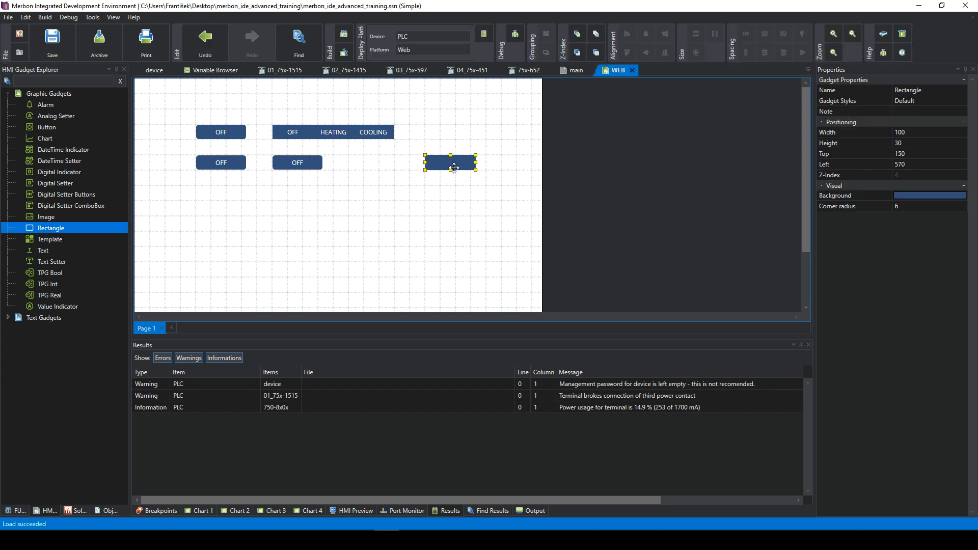
{"action": "left_click_drag", "start_coordinate": [452, 169], "coordinate": [466, 290]}
{"action": "left_click_drag", "start_coordinate": [476, 223], "coordinate": [472, 183]}
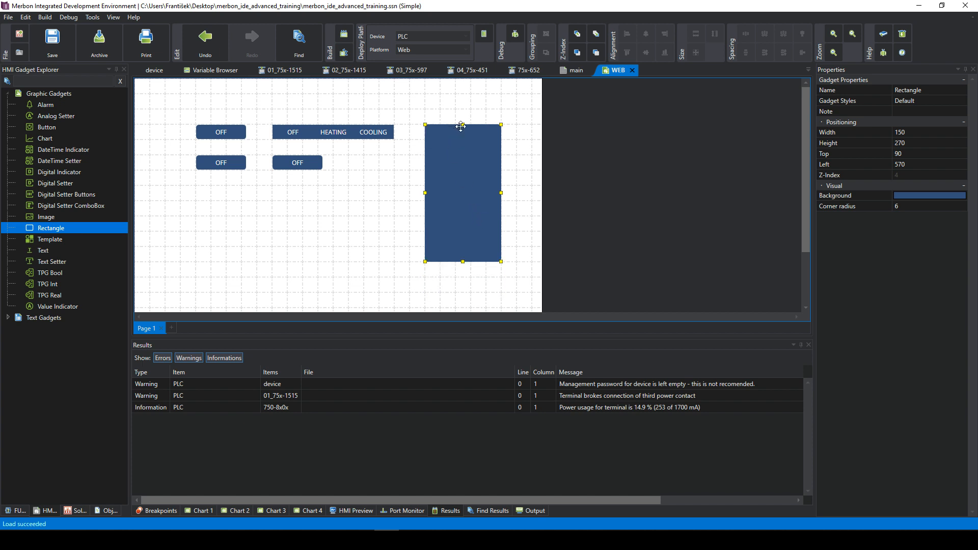
{"action": "left_click_drag", "start_coordinate": [463, 124], "coordinate": [501, 142]}
{"action": "left_click", "coordinate": [499, 251]}
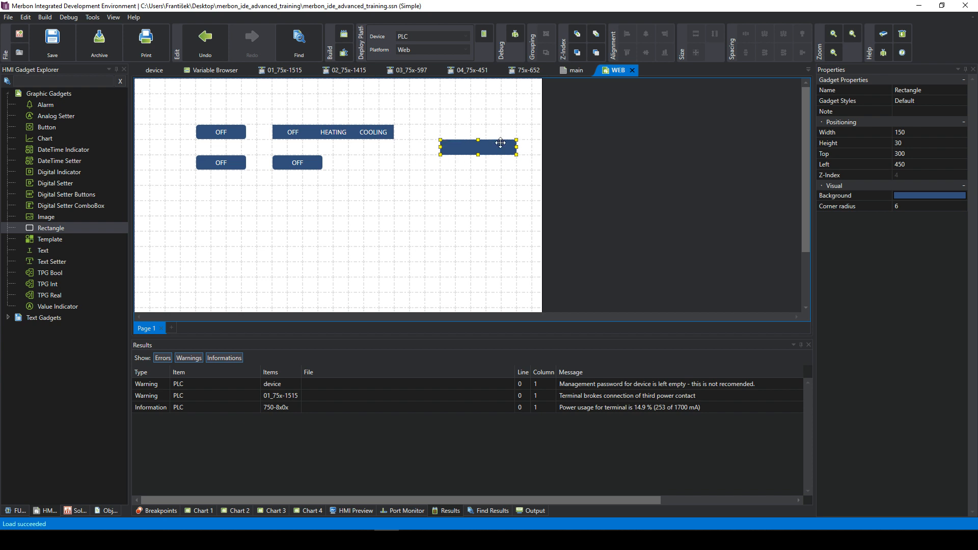
{"action": "left_click", "coordinate": [487, 192]}
{"action": "left_click", "coordinate": [458, 146]}
{"action": "left_click", "coordinate": [512, 100]}
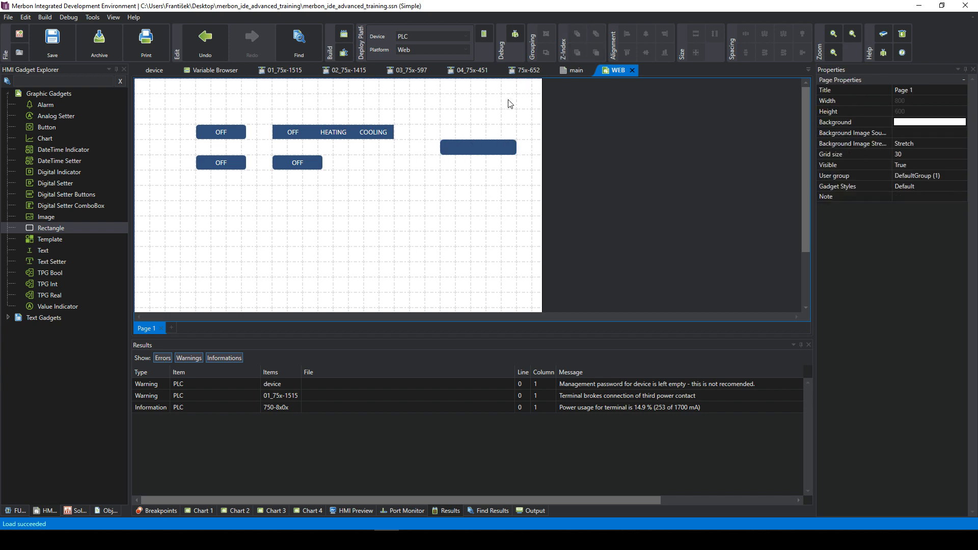
- Set the page Grid size to 5
{"action": "left_click", "coordinate": [905, 154]}
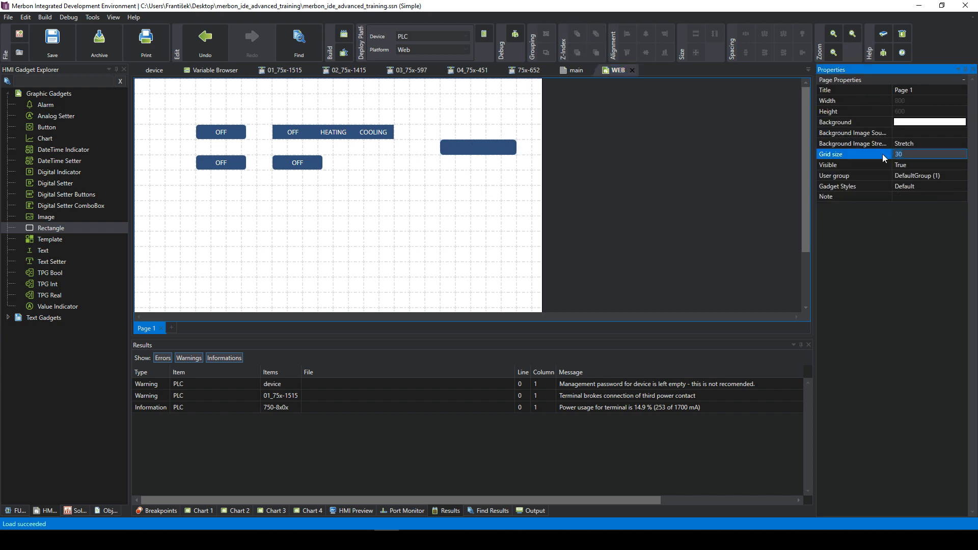
{"action": "type", "text": "5"}
{"action": "key", "text": "Return"}
- Move the bar lower-left and give it a grey background
{"action": "left_click_drag", "start_coordinate": [492, 139], "coordinate": [373, 227]}
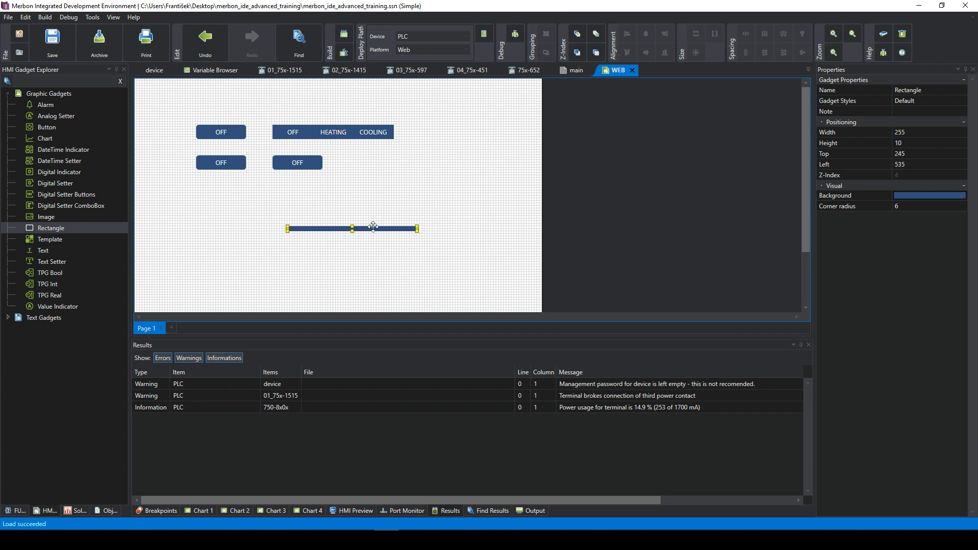
{"action": "left_click", "coordinate": [428, 216]}
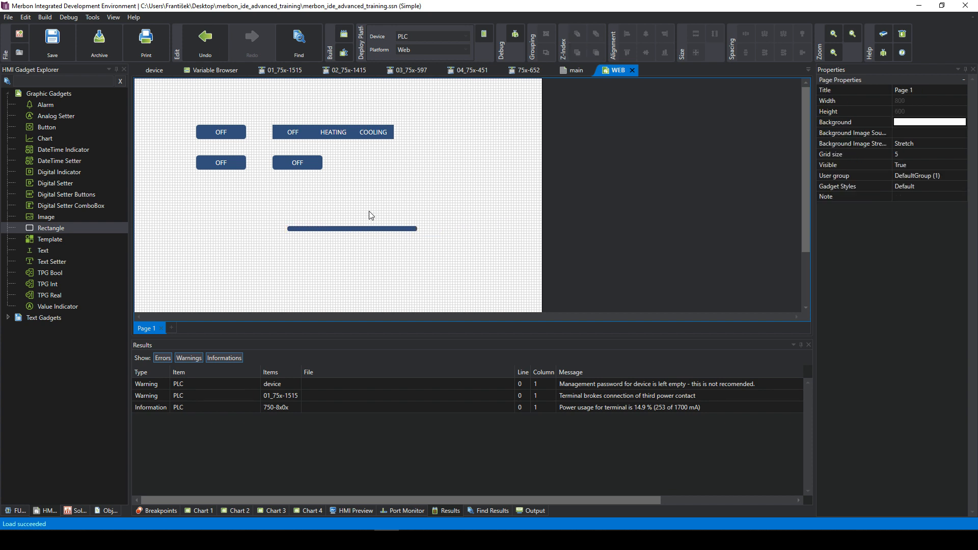
{"action": "left_click", "coordinate": [372, 229]}
{"action": "left_click", "coordinate": [910, 199]}
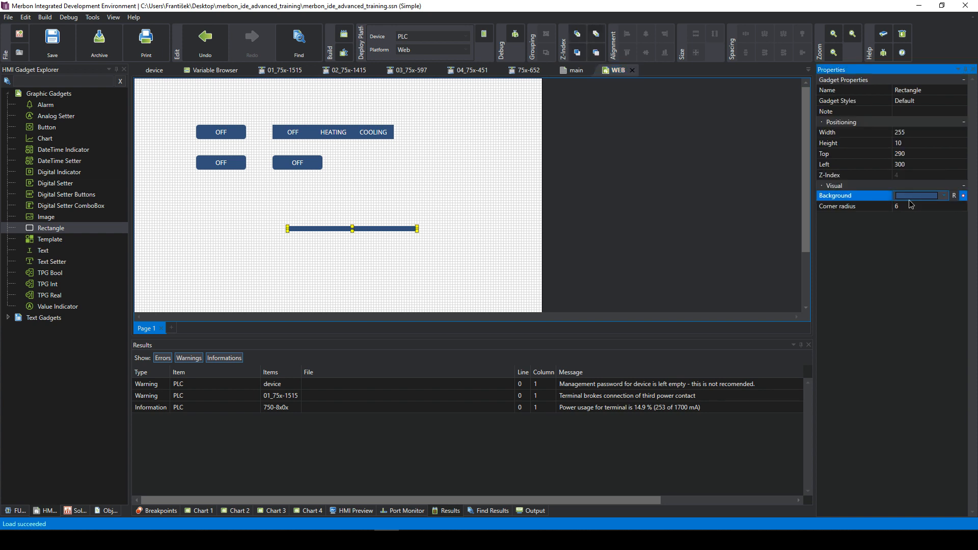
{"action": "left_click", "coordinate": [939, 218]}
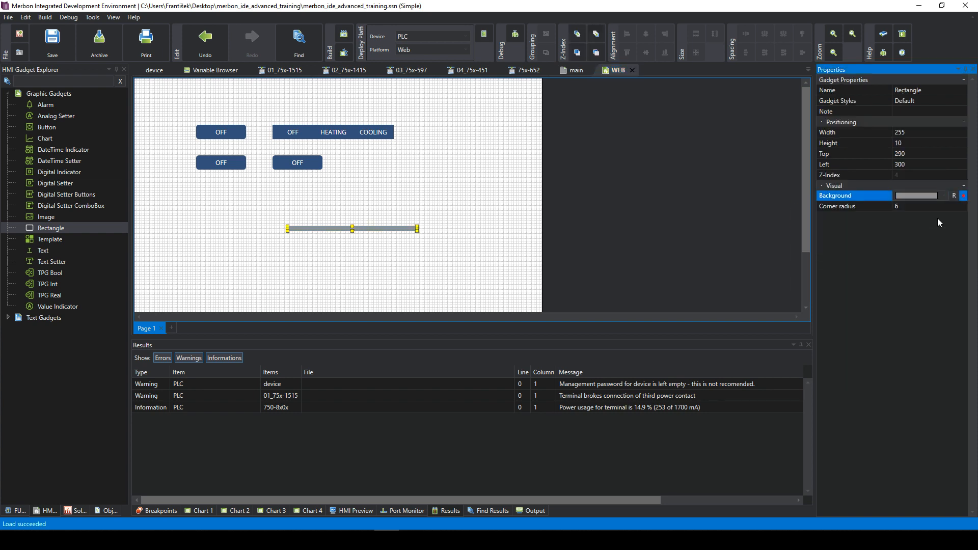
{"action": "left_click", "coordinate": [439, 228]}
- Reposition the grey bar beside the combo box
{"action": "left_click_drag", "start_coordinate": [400, 230], "coordinate": [418, 221]}
{"action": "left_click", "coordinate": [437, 254]}
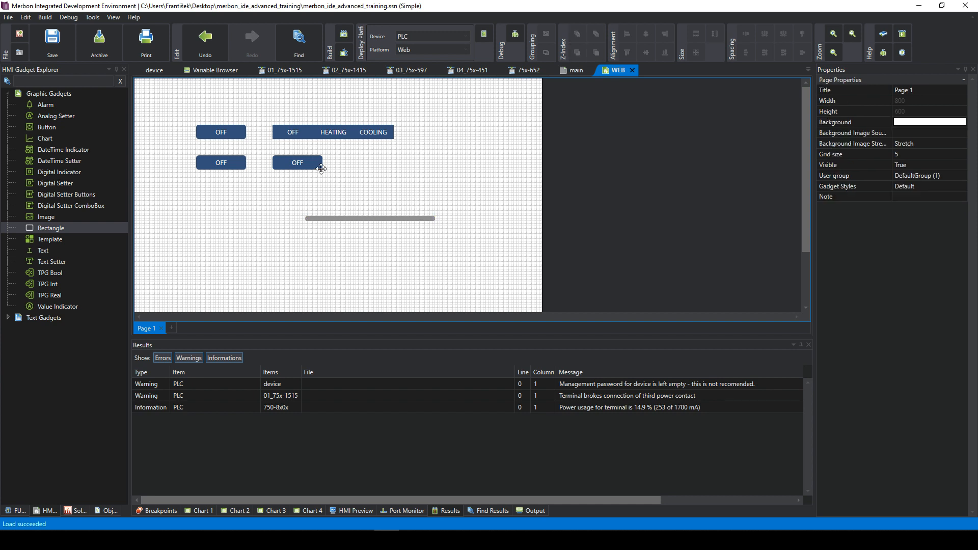
{"action": "left_click_drag", "start_coordinate": [386, 218], "coordinate": [430, 210]}
{"action": "left_click", "coordinate": [434, 195]}
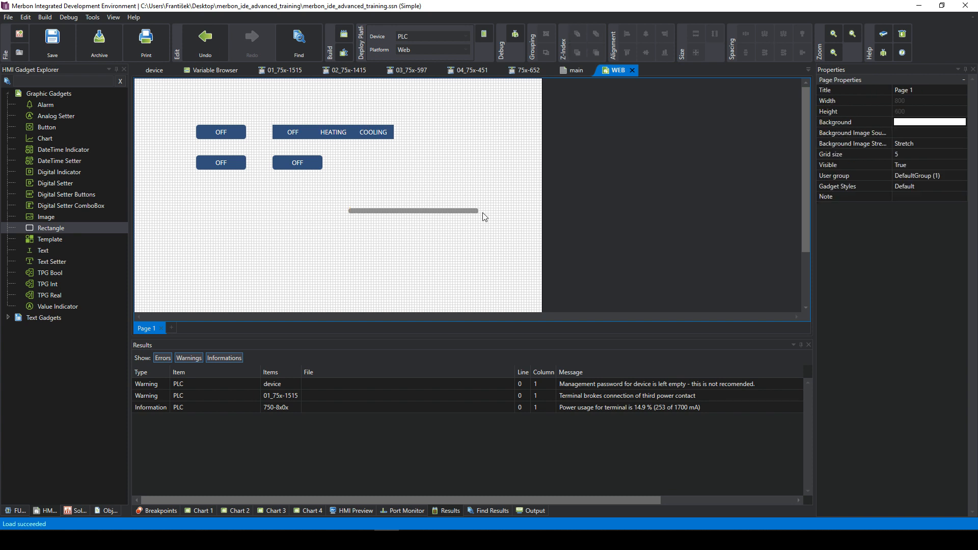
{"action": "left_click_drag", "start_coordinate": [474, 210], "coordinate": [480, 169]}
{"action": "left_click", "coordinate": [501, 148]}
{"action": "left_click", "coordinate": [325, 237]}
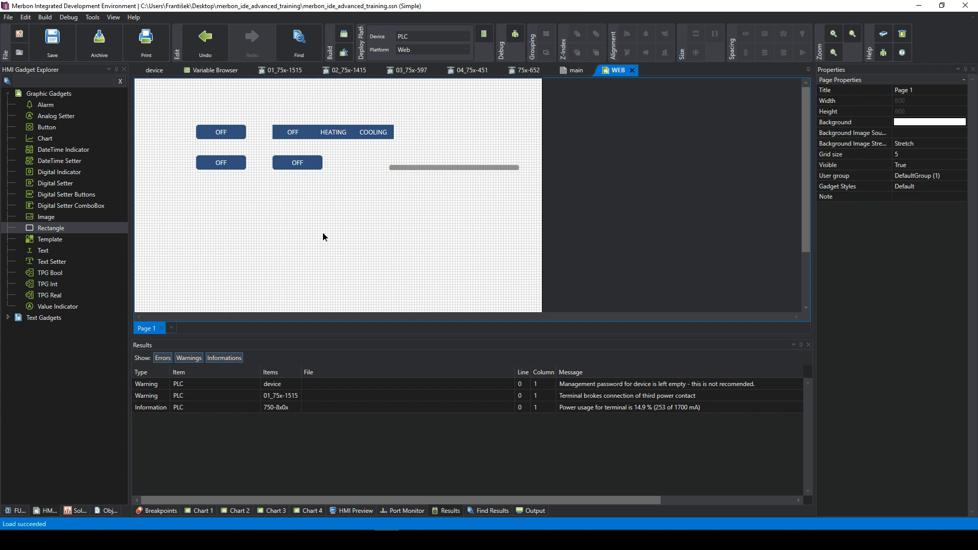
{"action": "left_click", "coordinate": [62, 231]}
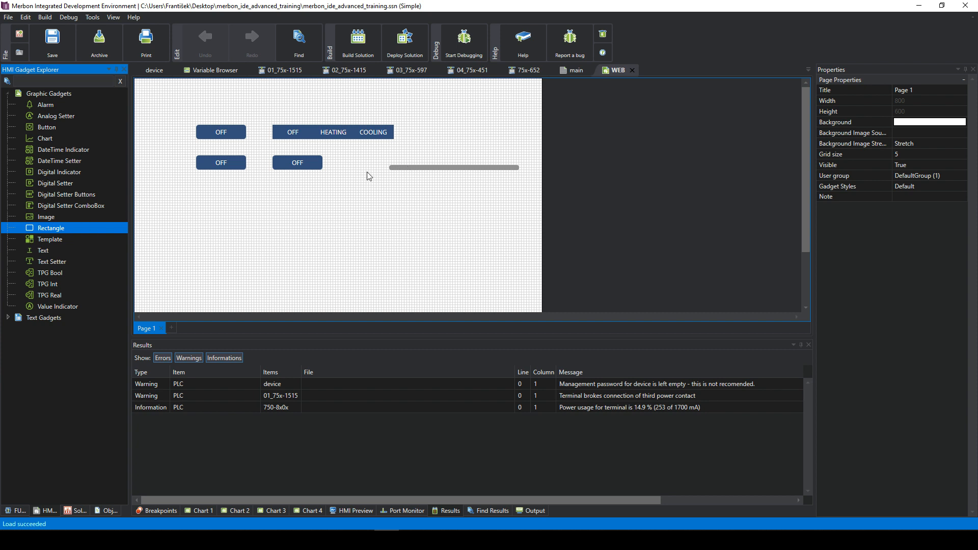
- Move the grey bar up to the top of the page
{"action": "left_click_drag", "start_coordinate": [414, 166], "coordinate": [417, 109]}
{"action": "left_click", "coordinate": [418, 106]}
{"action": "left_click", "coordinate": [418, 109]}
{"action": "left_click", "coordinate": [227, 235]}
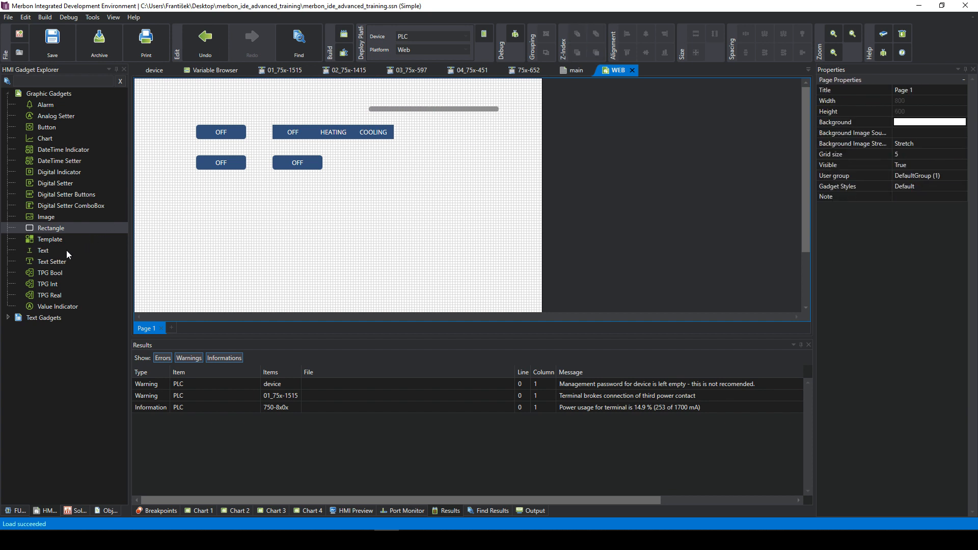
- Add a Text gadget and place it above the first OFF button
{"action": "left_click", "coordinate": [46, 252]}
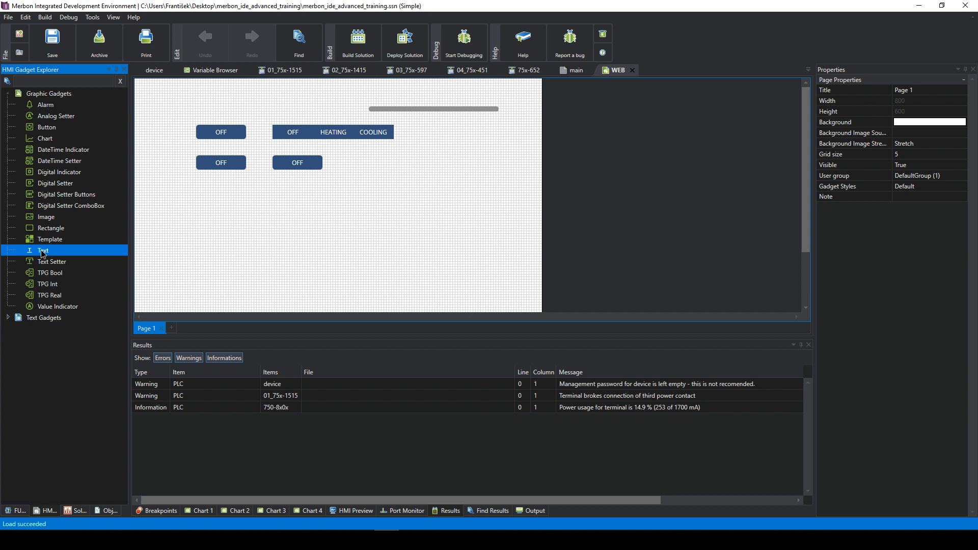
{"action": "left_click", "coordinate": [338, 194]}
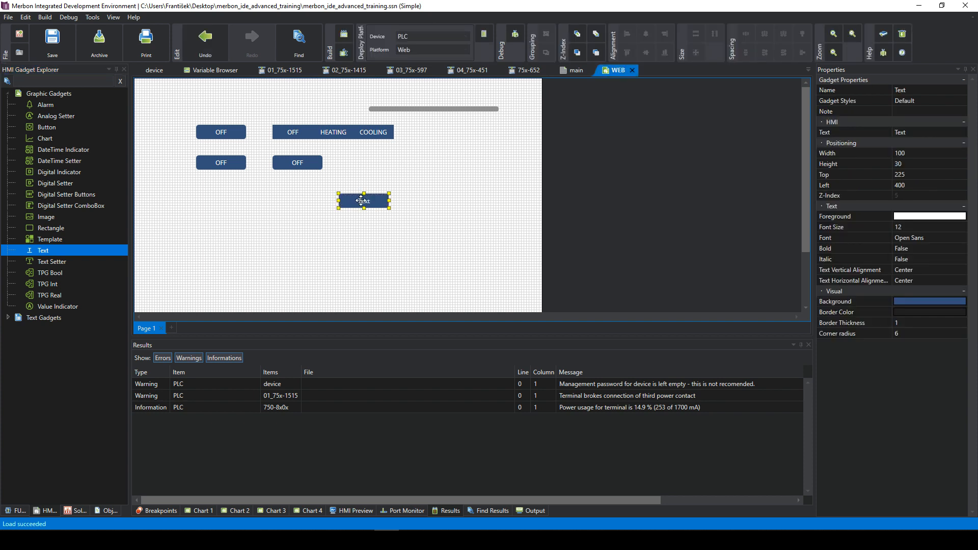
{"action": "left_click_drag", "start_coordinate": [361, 200], "coordinate": [228, 190]}
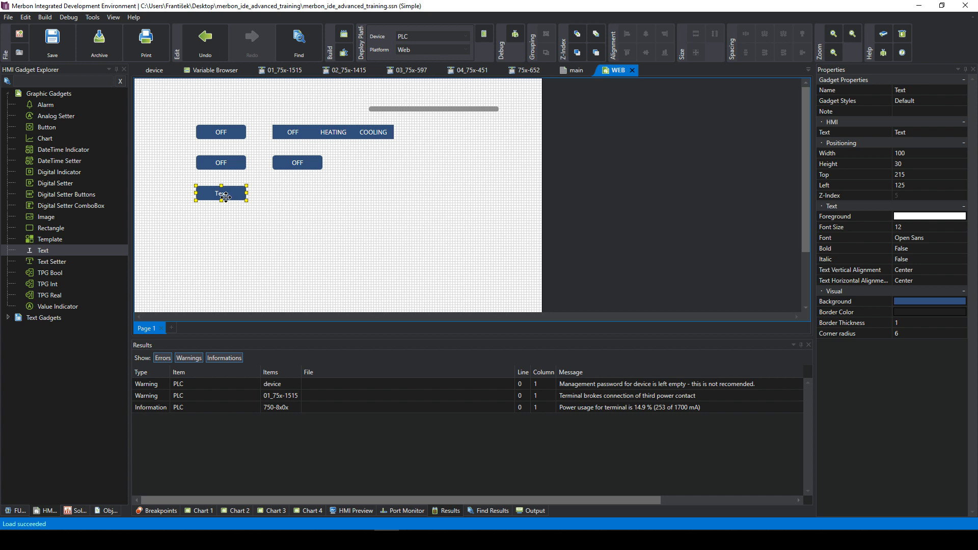
{"action": "left_click", "coordinate": [259, 195]}
{"action": "left_click", "coordinate": [228, 196]}
{"action": "left_click_drag", "start_coordinate": [230, 194], "coordinate": [227, 112]}
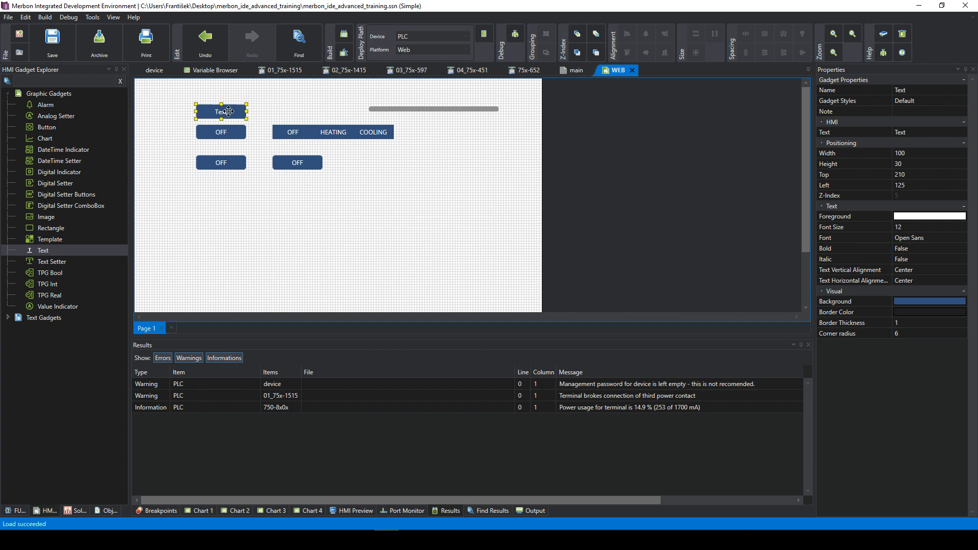
- Place a Text Setter below the OFF buttons, then show the var1–var4 variable list
{"action": "left_click", "coordinate": [63, 260]}
{"action": "left_click_drag", "start_coordinate": [44, 265], "coordinate": [232, 190]}
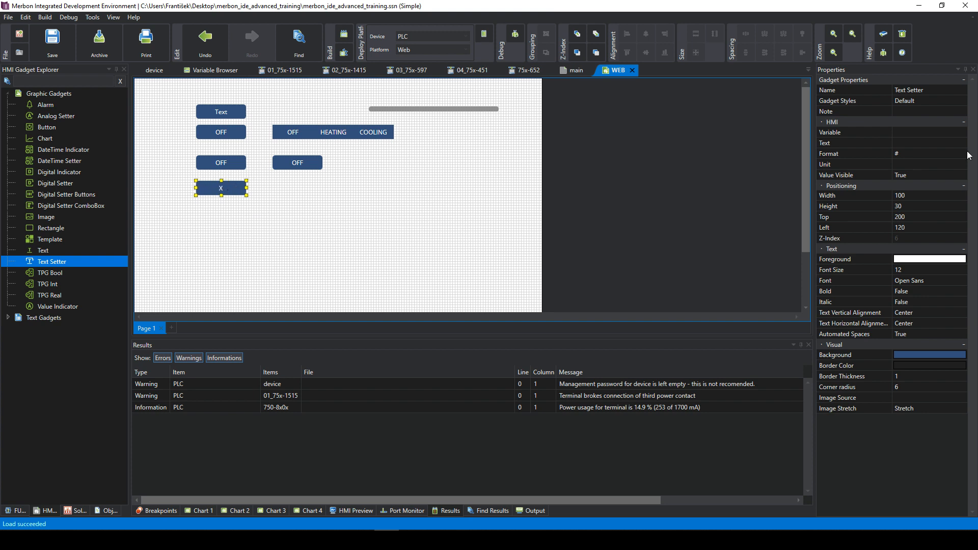
{"action": "left_click", "coordinate": [920, 126]}
{"action": "left_click", "coordinate": [928, 132]}
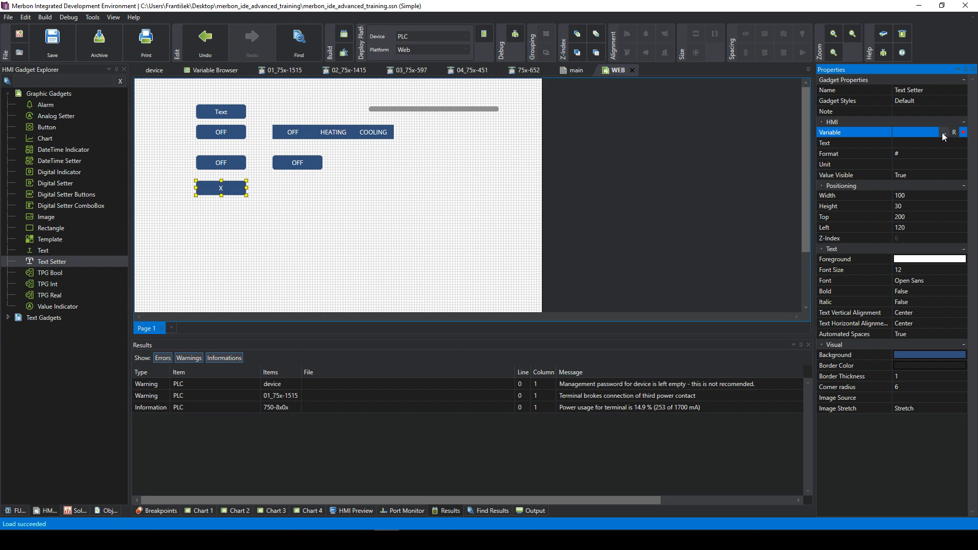
{"action": "left_click", "coordinate": [943, 133]}
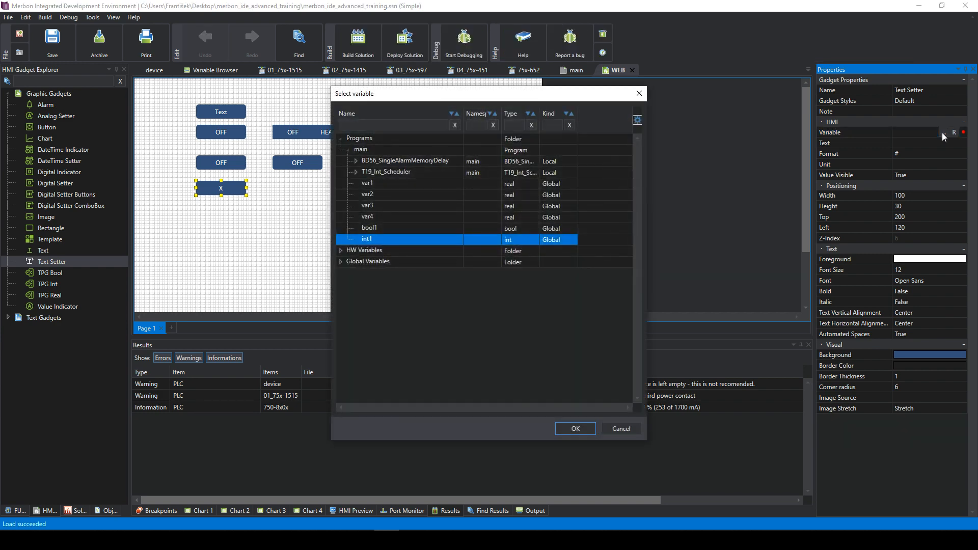
{"action": "left_click", "coordinate": [639, 94]}
{"action": "left_click", "coordinate": [219, 74]}
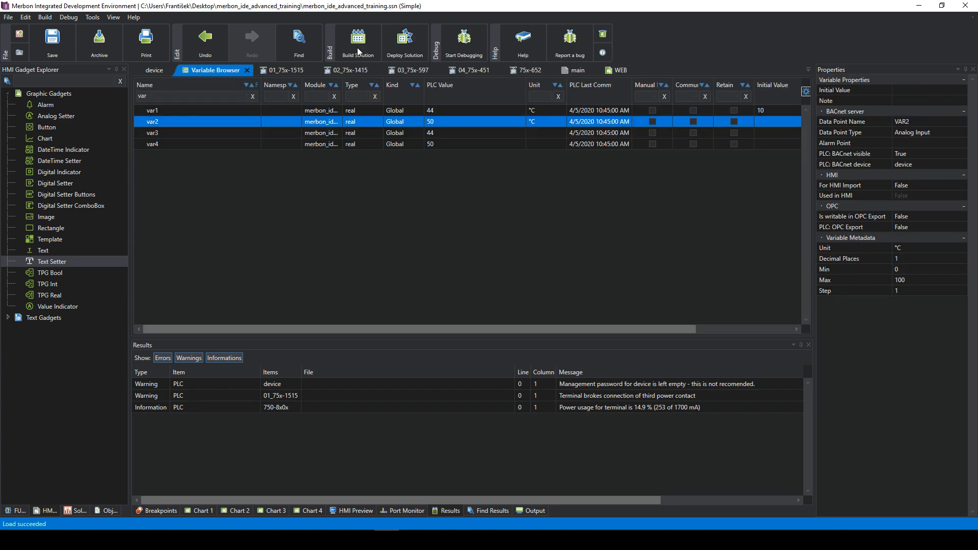
- In the main diagram, create a global string variable string1 on the input row
{"action": "left_click", "coordinate": [578, 70]}
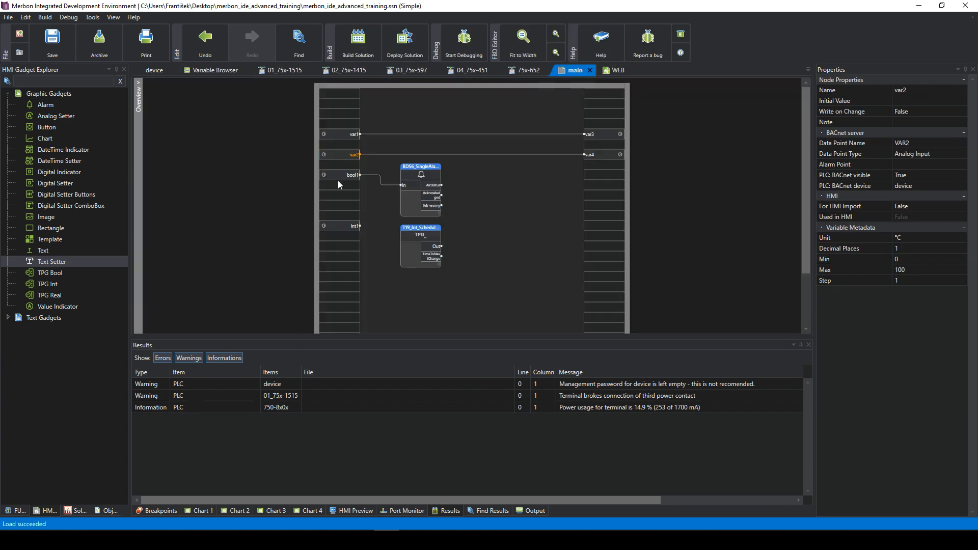
{"action": "right_click", "coordinate": [350, 278]}
{"action": "mouse_move", "coordinate": [456, 311]}
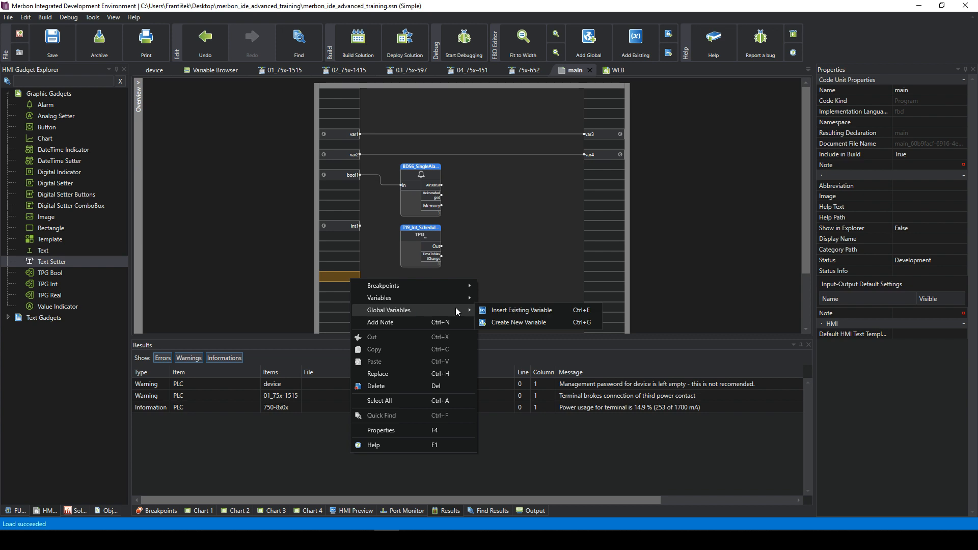
{"action": "left_click", "coordinate": [500, 321]}
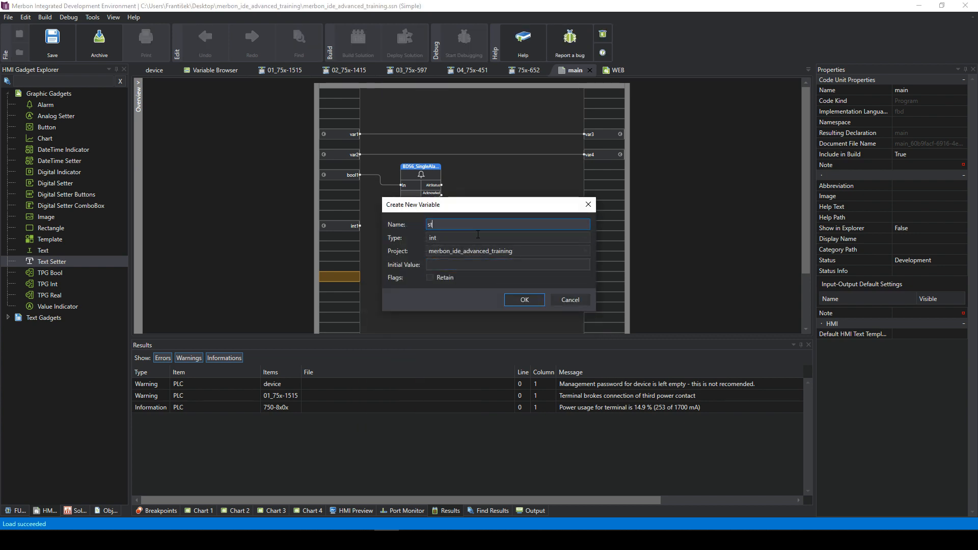
{"action": "type", "text": "ing1"}
{"action": "key", "text": "Tab"}
{"action": "type", "text": "string"}
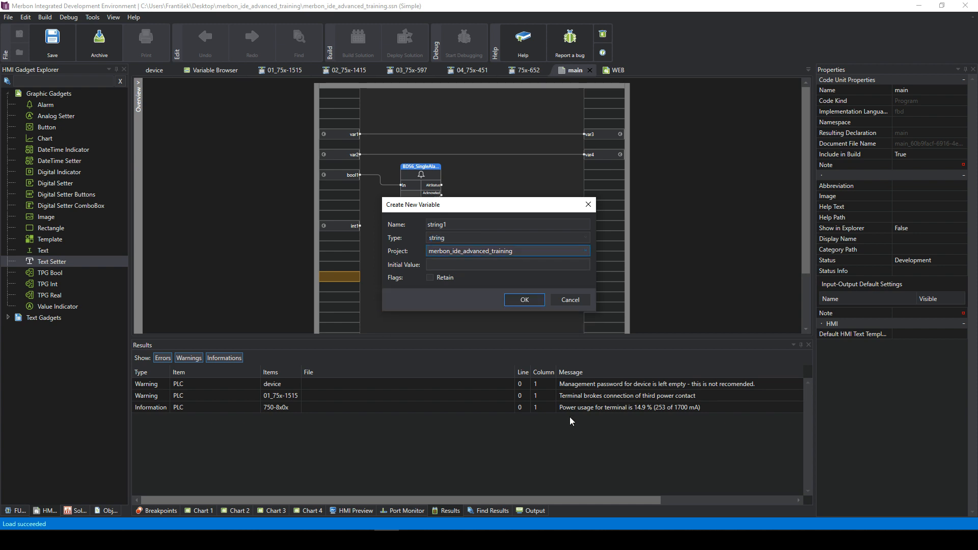
{"action": "left_click", "coordinate": [530, 299]}
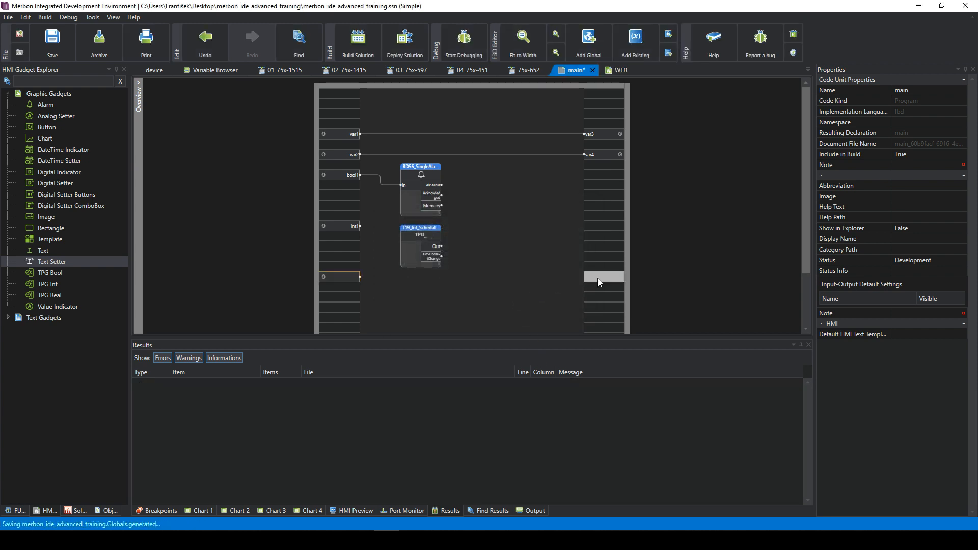
- Create global string variable string2 on the output row and wire string1 into it
{"action": "right_click", "coordinate": [598, 278]}
{"action": "mouse_move", "coordinate": [629, 312]}
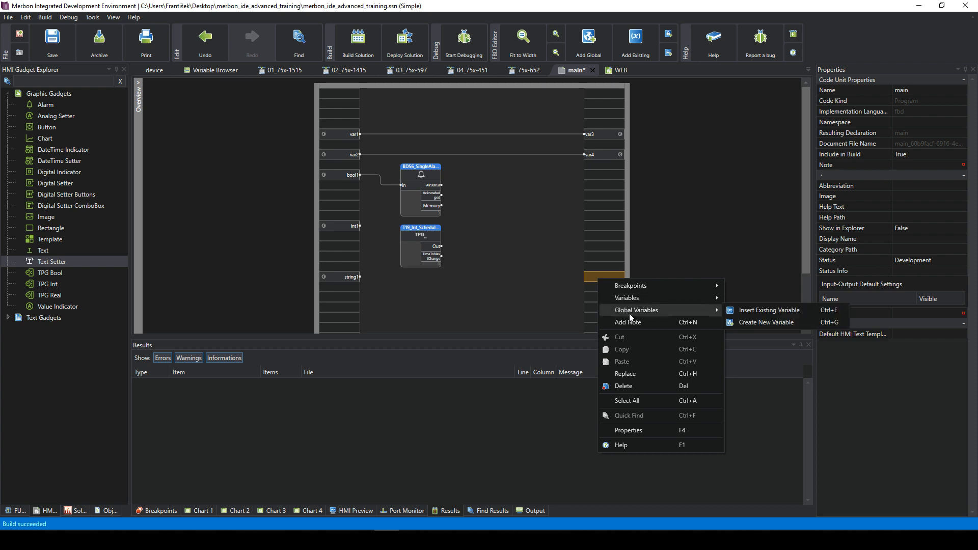
{"action": "left_click", "coordinate": [757, 325]}
{"action": "left_click", "coordinate": [455, 224]}
{"action": "key", "text": "BackSpace"}
{"action": "type", "text": "3"}
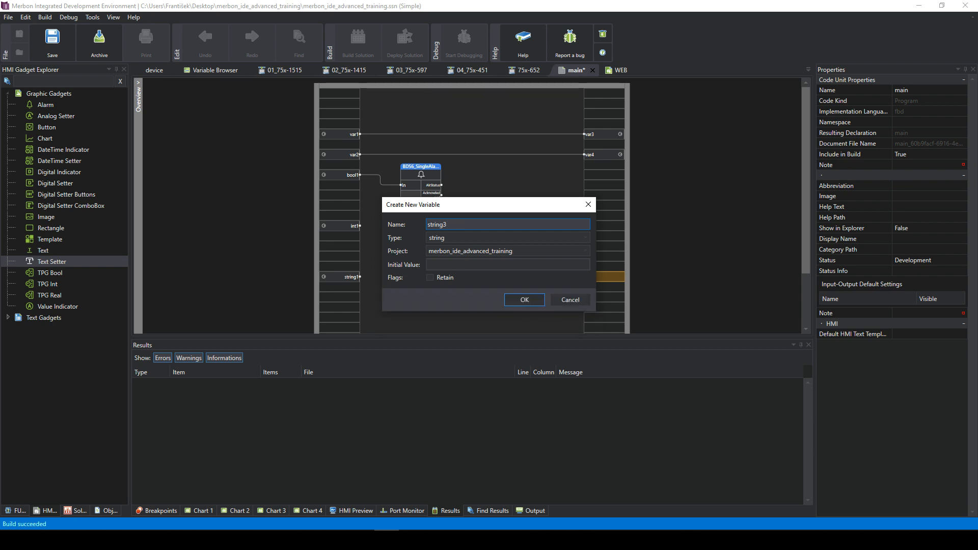
{"action": "key", "text": "BackSpace"}
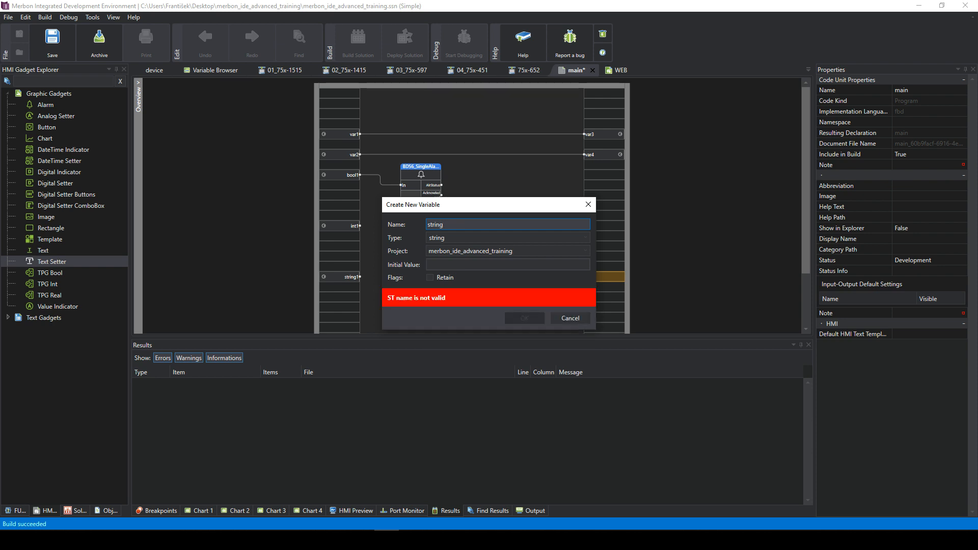
{"action": "type", "text": "2"}
{"action": "left_click", "coordinate": [524, 300]}
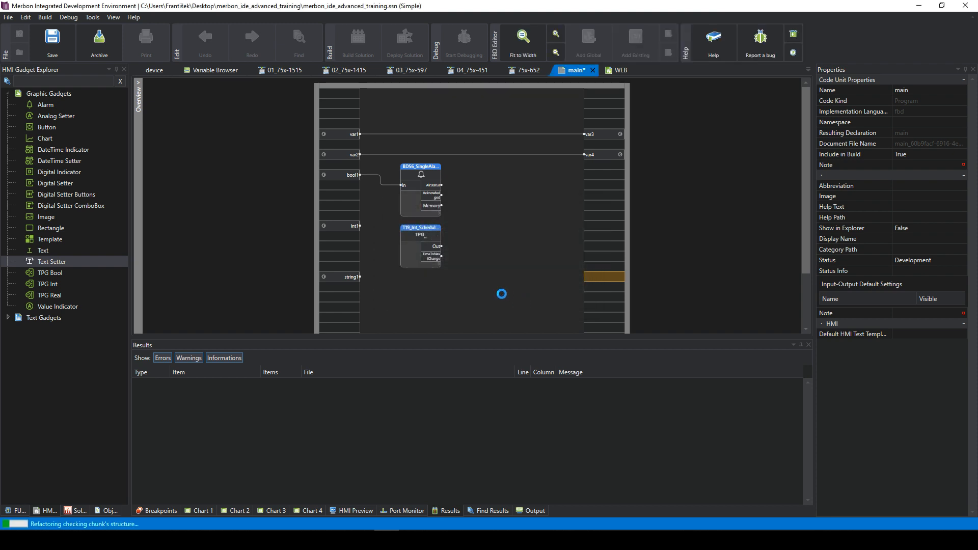
{"action": "left_click_drag", "start_coordinate": [360, 278], "coordinate": [584, 276]}
- On the WEB page, set the X Text Setter's Variable property to string1
{"action": "left_click", "coordinate": [555, 247]}
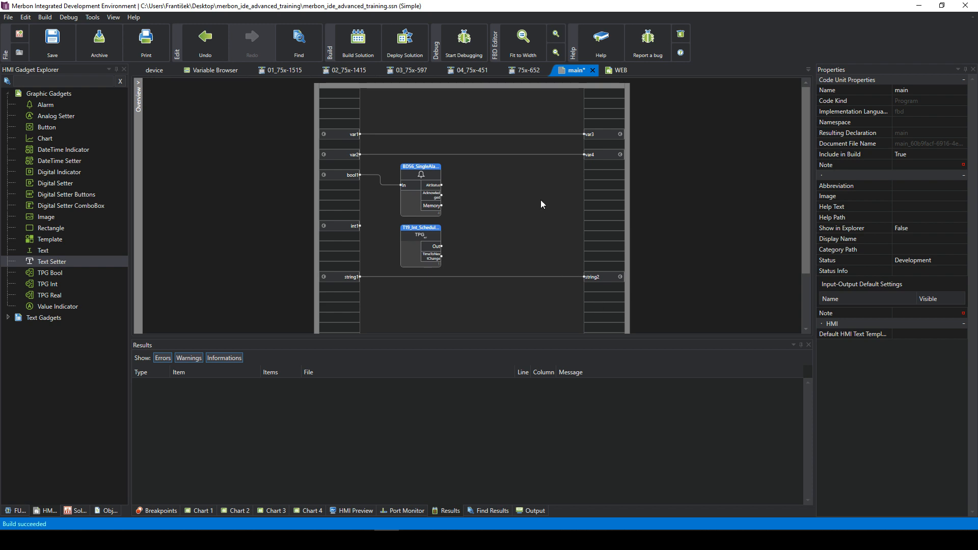
{"action": "left_click", "coordinate": [612, 74]}
{"action": "left_click", "coordinate": [357, 168]}
{"action": "left_click", "coordinate": [206, 190]}
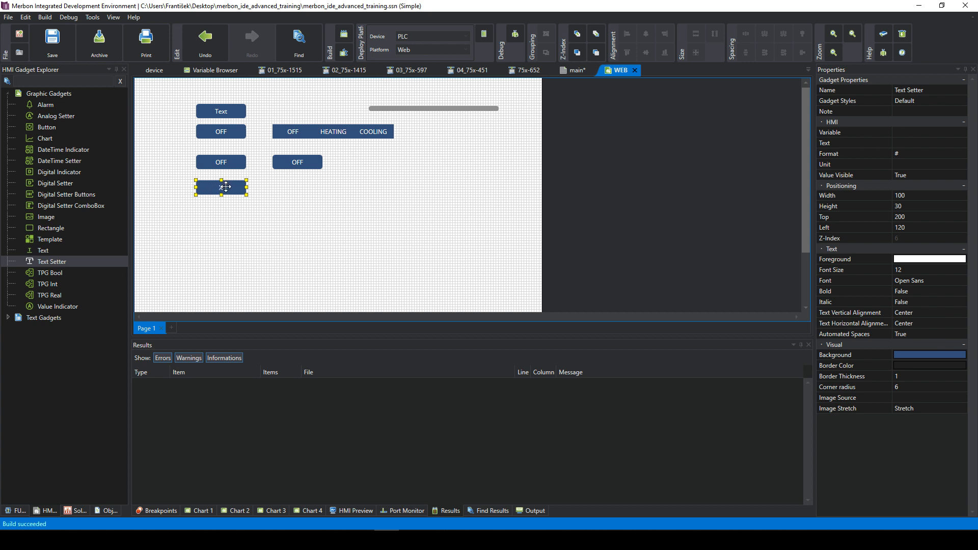
{"action": "left_click", "coordinate": [911, 133]}
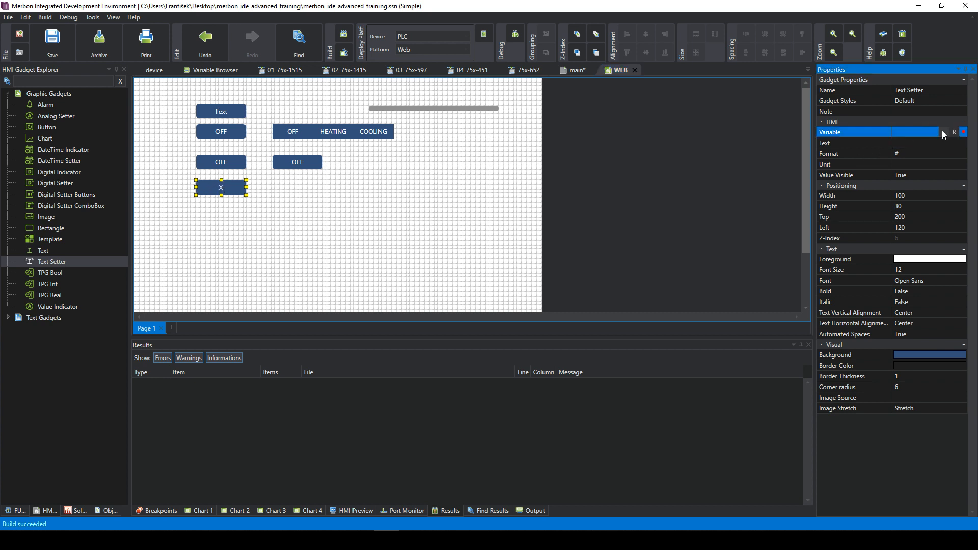
{"action": "left_click", "coordinate": [943, 133]}
{"action": "double_click", "coordinate": [379, 250]}
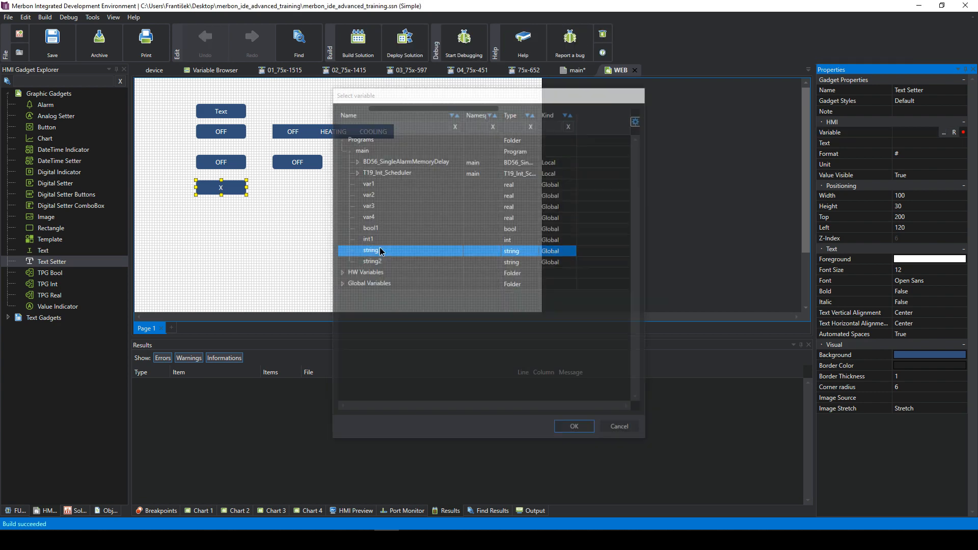
{"action": "left_click", "coordinate": [906, 144]}
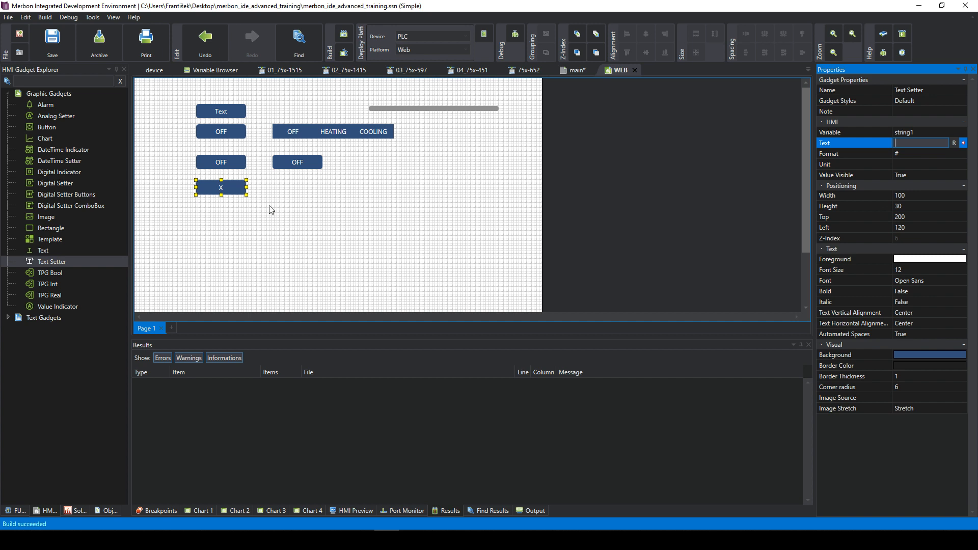
{"action": "left_click", "coordinate": [259, 215]}
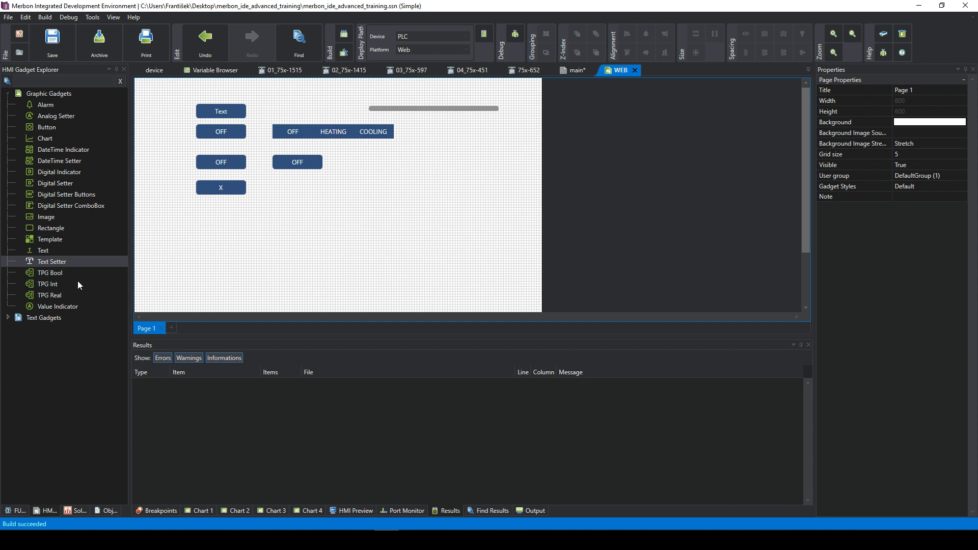
- Place a Value Indicator below the X text setter
{"action": "left_click", "coordinate": [66, 307]}
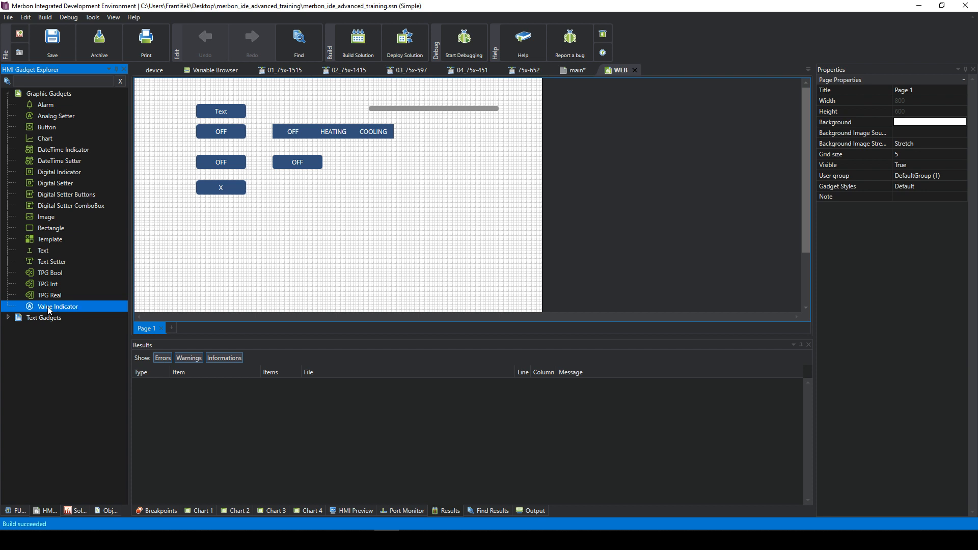
{"action": "left_click_drag", "start_coordinate": [43, 308], "coordinate": [218, 211]}
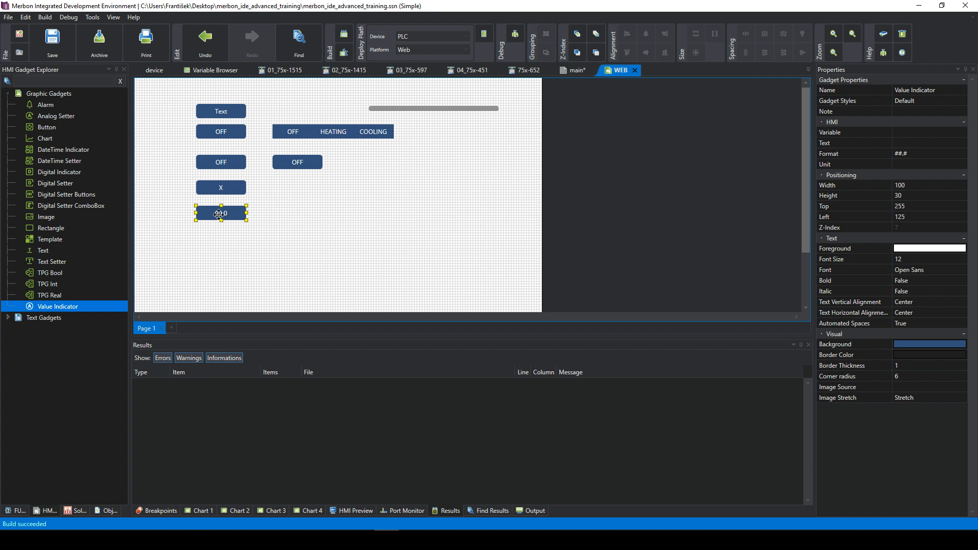
{"action": "left_click", "coordinate": [301, 205]}
{"action": "left_click", "coordinate": [238, 209]}
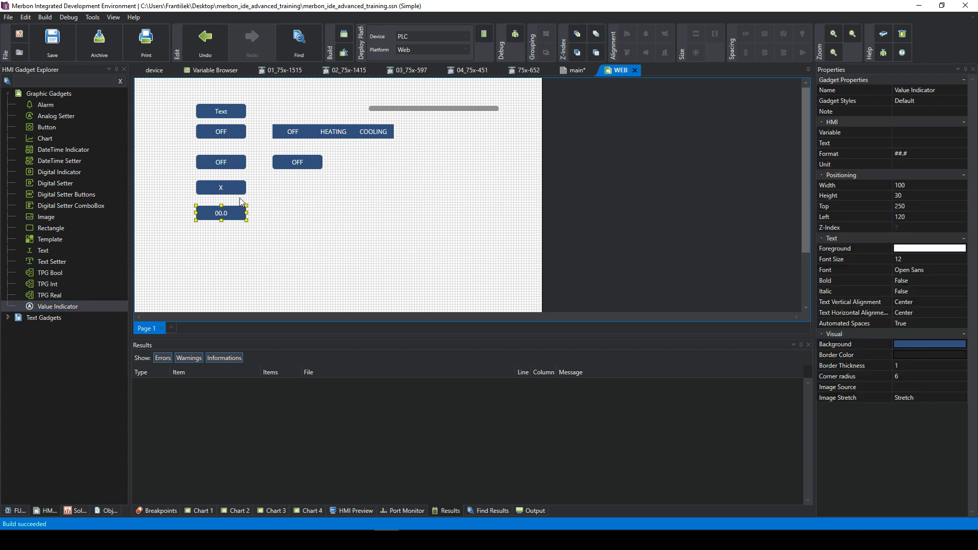
- Set the Value Indicator's Variable property to string2
{"action": "left_click", "coordinate": [931, 132]}
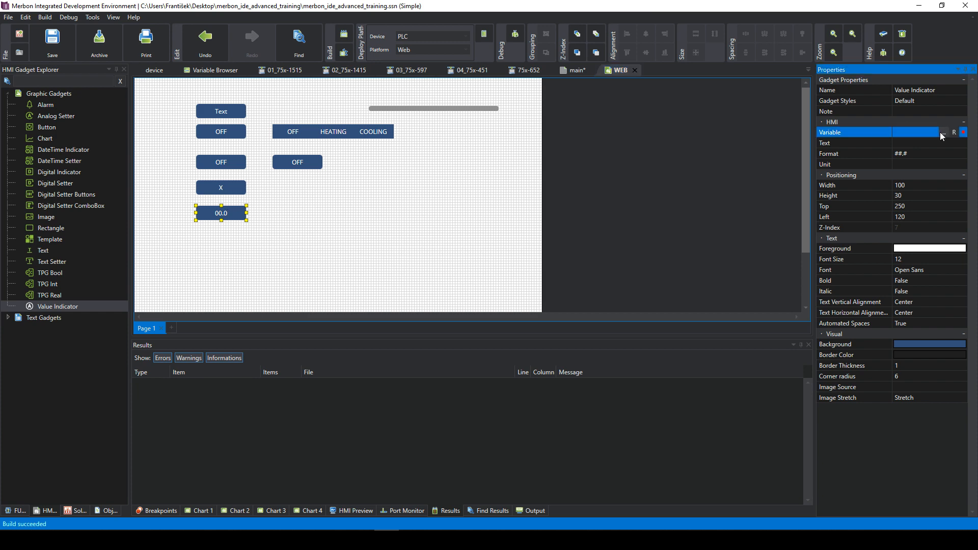
{"action": "left_click", "coordinate": [943, 132]}
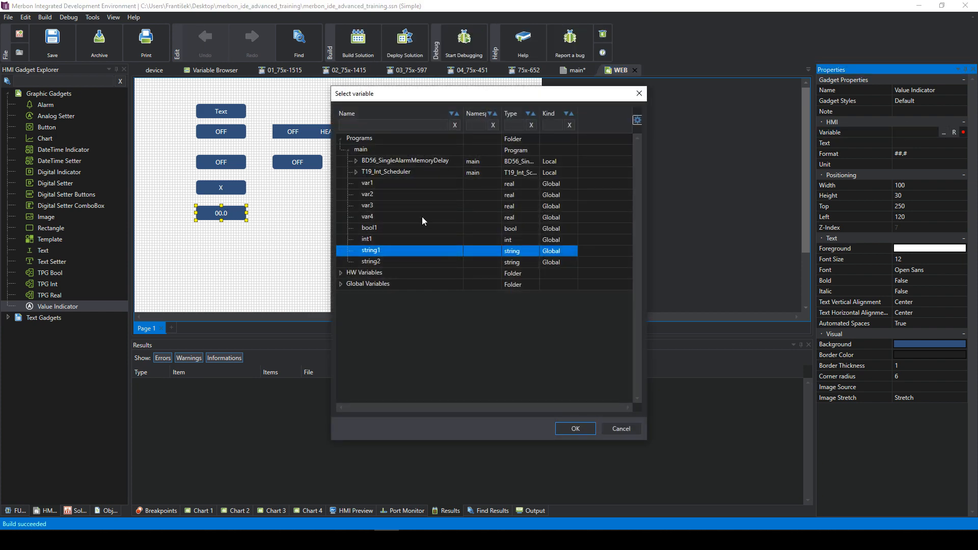
{"action": "double_click", "coordinate": [380, 262]}
{"action": "left_click", "coordinate": [292, 222]}
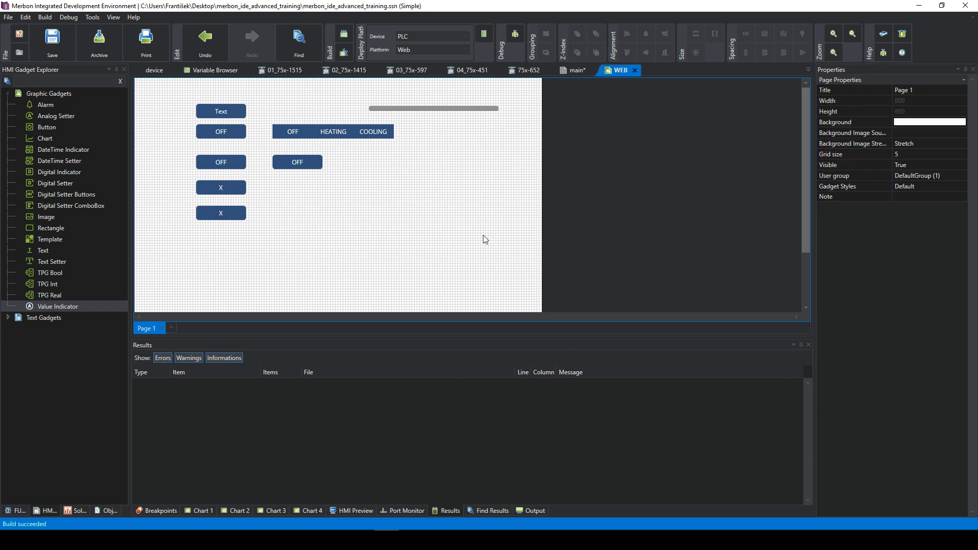
{"action": "left_click", "coordinate": [221, 213]}
{"action": "left_click", "coordinate": [261, 214]}
{"action": "left_click", "coordinate": [224, 214]}
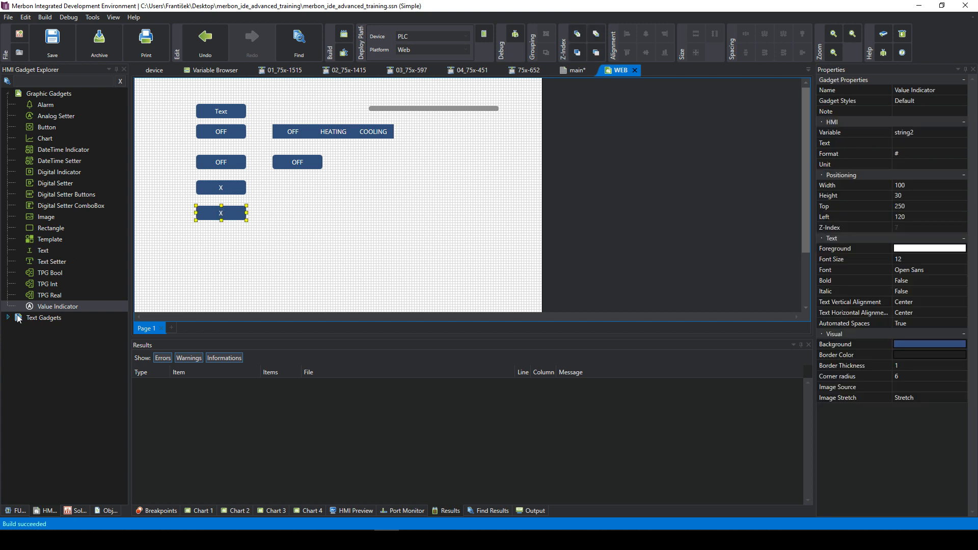
{"action": "left_click", "coordinate": [42, 306]}
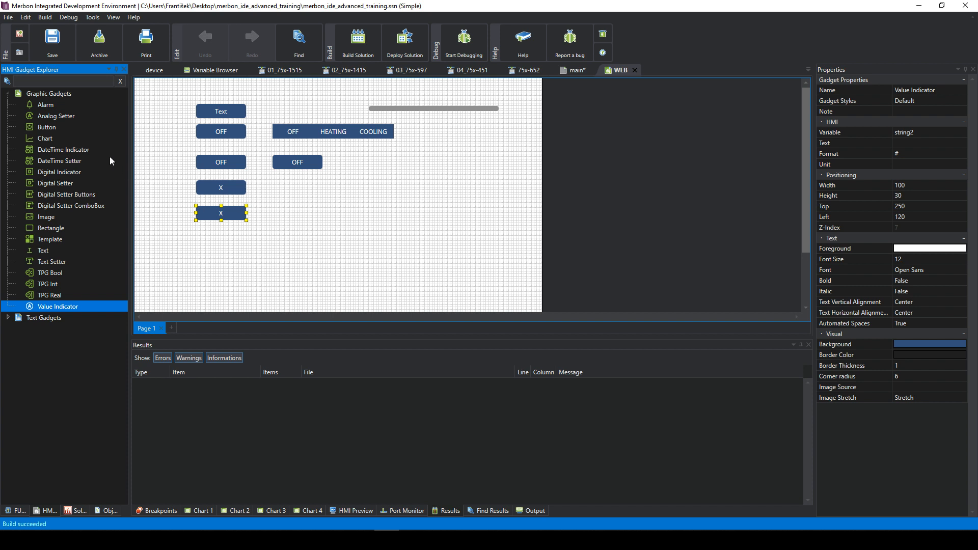
- Drop a Chart below the OFF buttons and move the OFF combo box to the top-left
{"action": "left_click", "coordinate": [41, 136]}
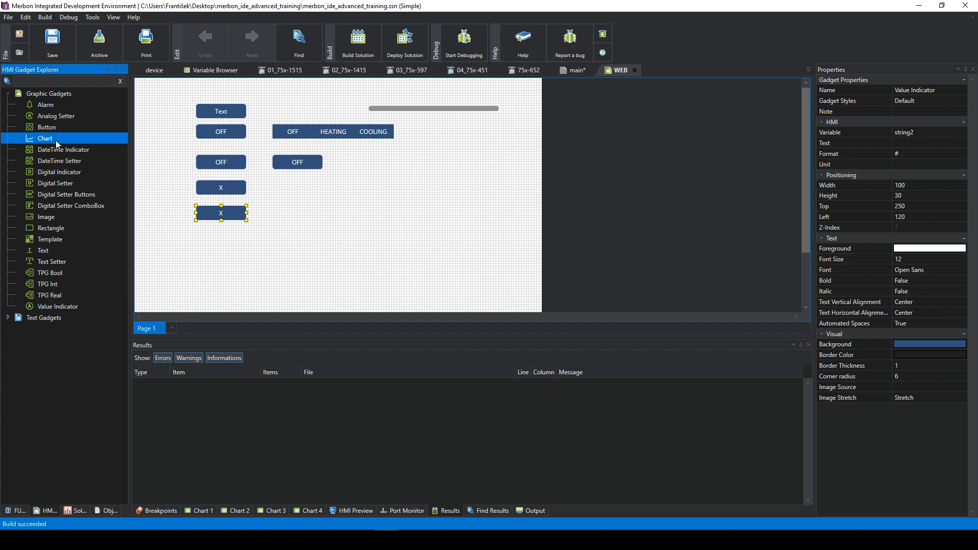
{"action": "left_click_drag", "start_coordinate": [35, 136], "coordinate": [363, 219]}
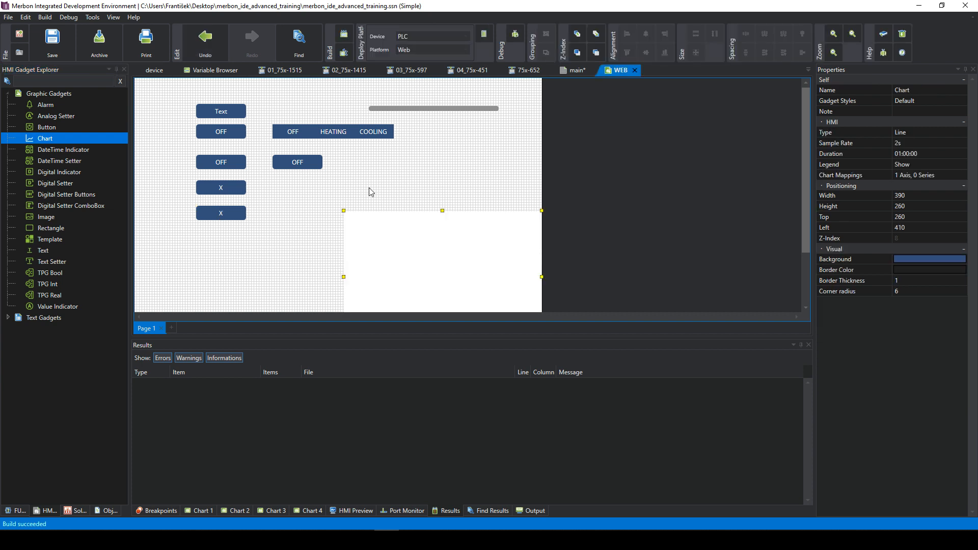
{"action": "left_click_drag", "start_coordinate": [309, 162], "coordinate": [177, 112]}
{"action": "left_click_drag", "start_coordinate": [432, 252], "coordinate": [361, 163]}
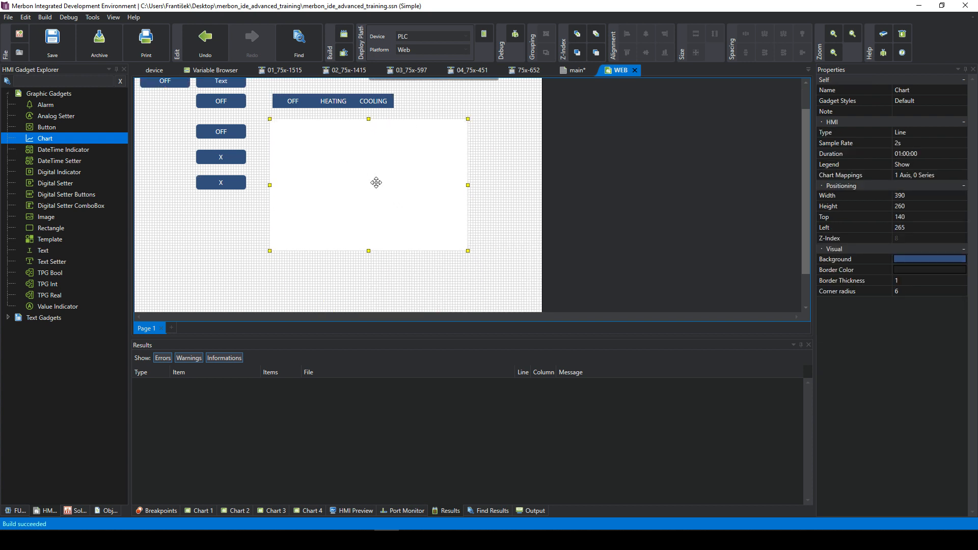
{"action": "scroll", "coordinate": [375, 180], "scroll_direction": "up", "scroll_amount": 1}
{"action": "left_click", "coordinate": [486, 211]}
{"action": "left_click", "coordinate": [405, 208]}
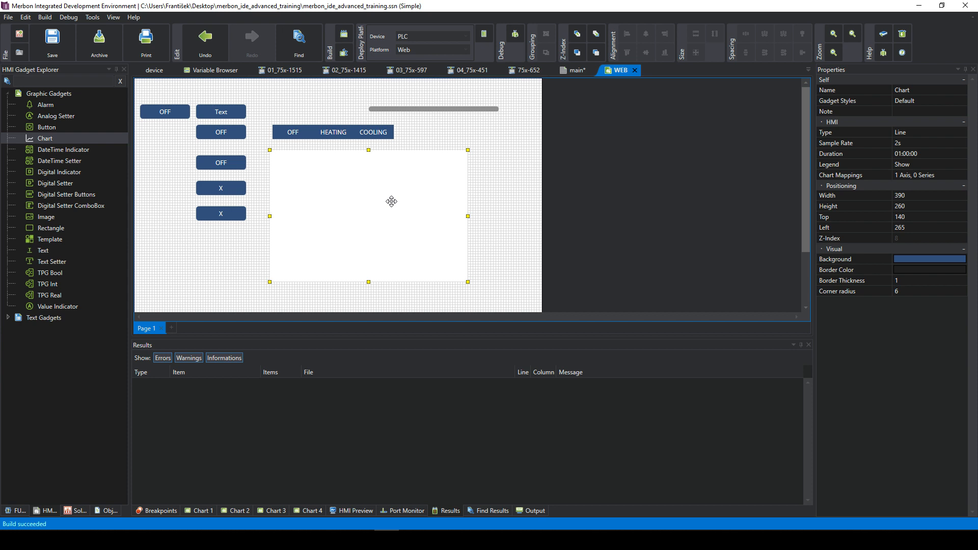
{"action": "left_click", "coordinate": [516, 224]}
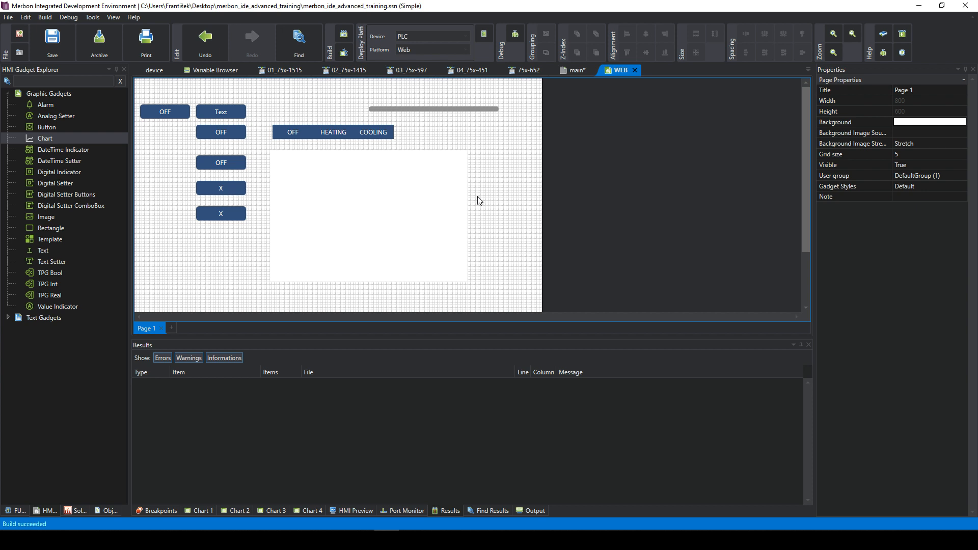
{"action": "left_click", "coordinate": [428, 199]}
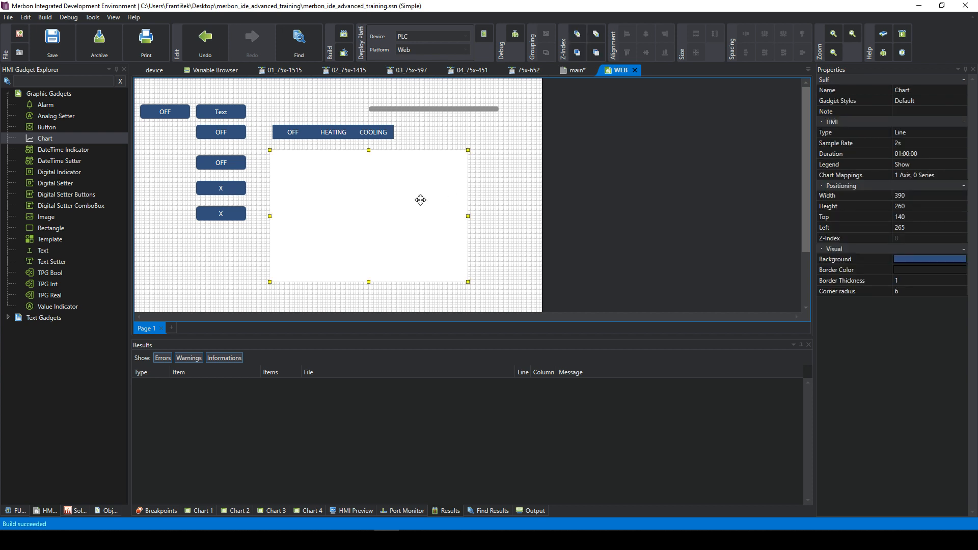
{"action": "left_click", "coordinate": [916, 153]}
{"action": "left_click_drag", "start_coordinate": [922, 154], "coordinate": [899, 156]}
{"action": "left_click", "coordinate": [927, 155]}
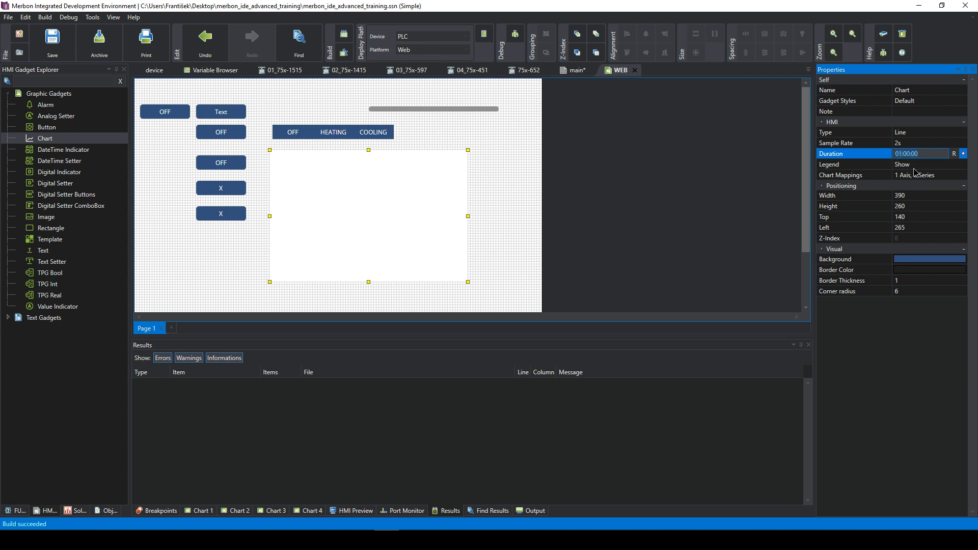
{"action": "left_click", "coordinate": [914, 168]}
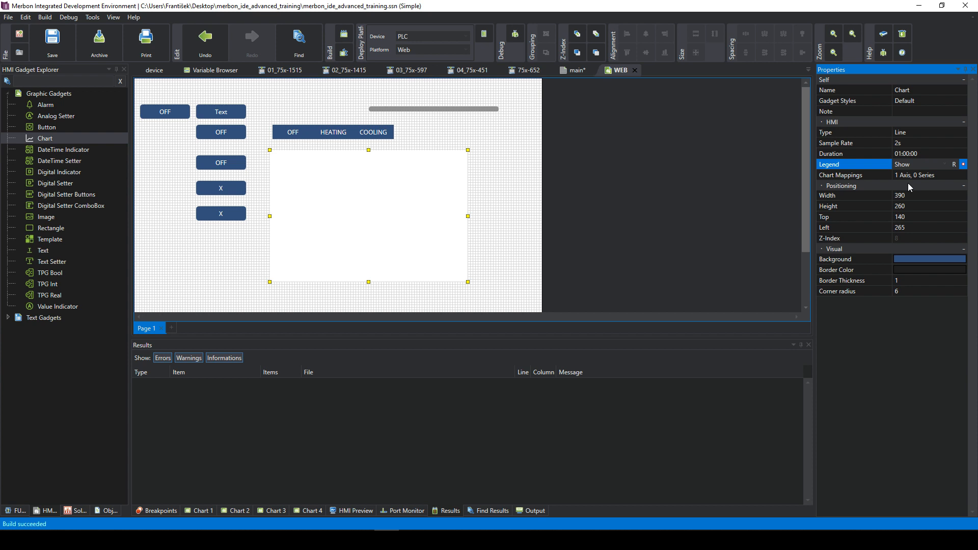
{"action": "left_click", "coordinate": [909, 153]}
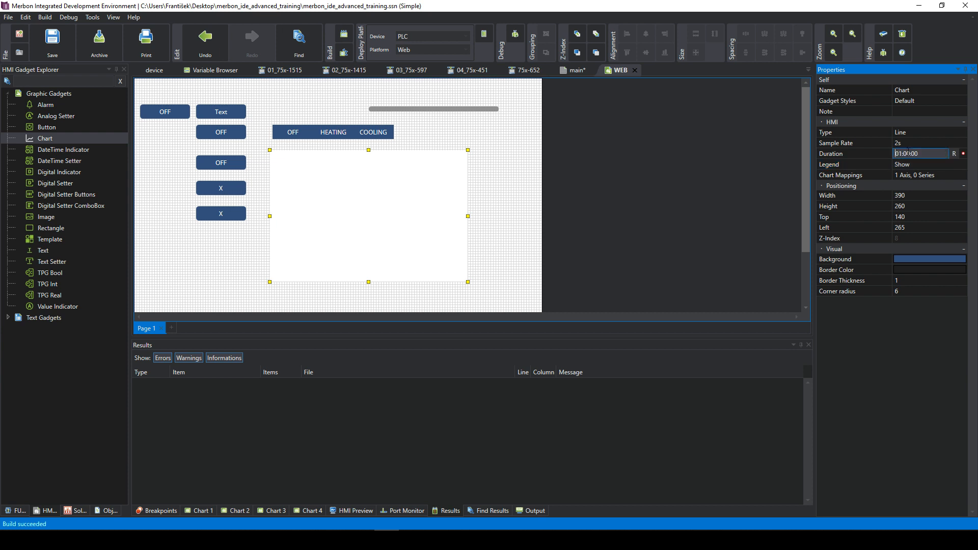
{"action": "left_click", "coordinate": [921, 175]}
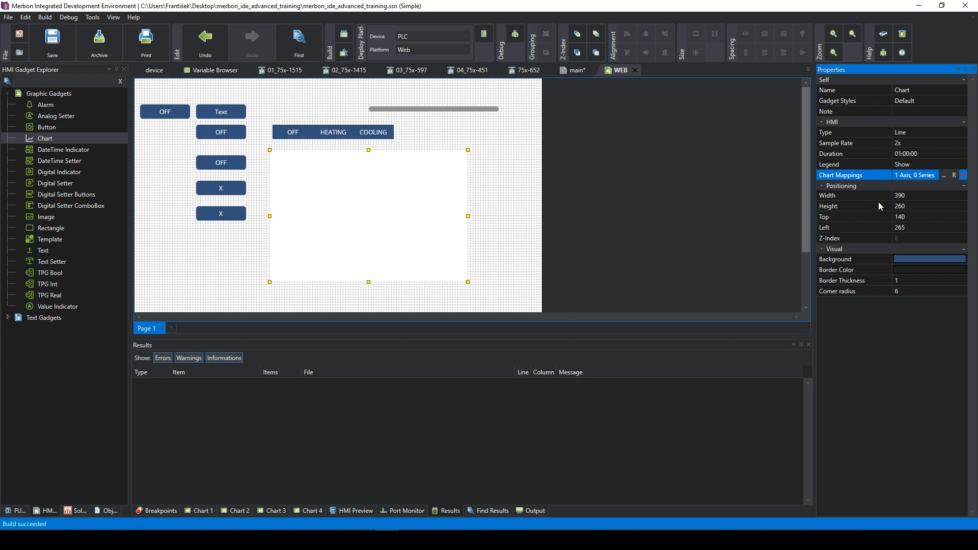
- Add a second axis, Axis 2, in the chart's axis and series mappings
{"action": "left_click", "coordinate": [944, 176]}
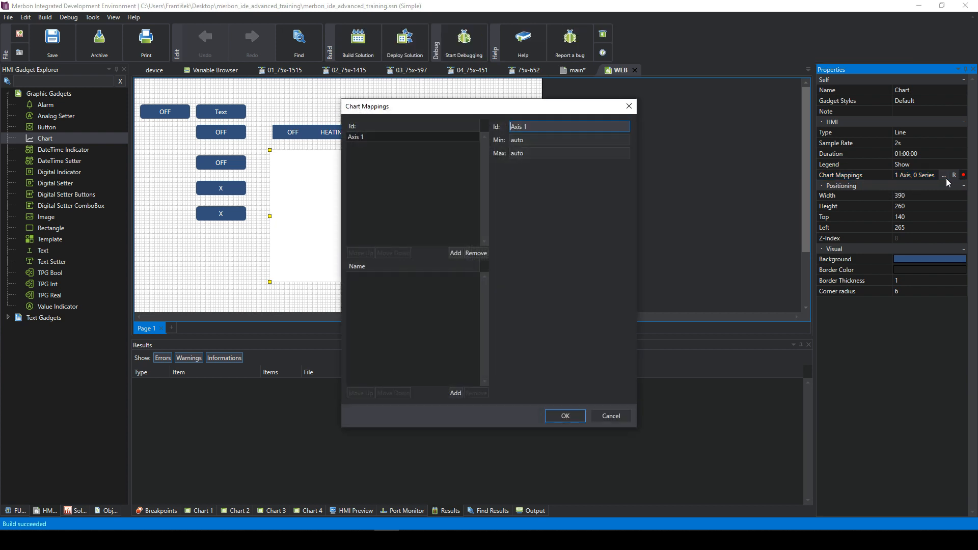
{"action": "left_click", "coordinate": [454, 253]}
{"action": "left_click", "coordinate": [374, 147]}
{"action": "left_click", "coordinate": [367, 136]}
{"action": "left_click", "coordinate": [379, 147]}
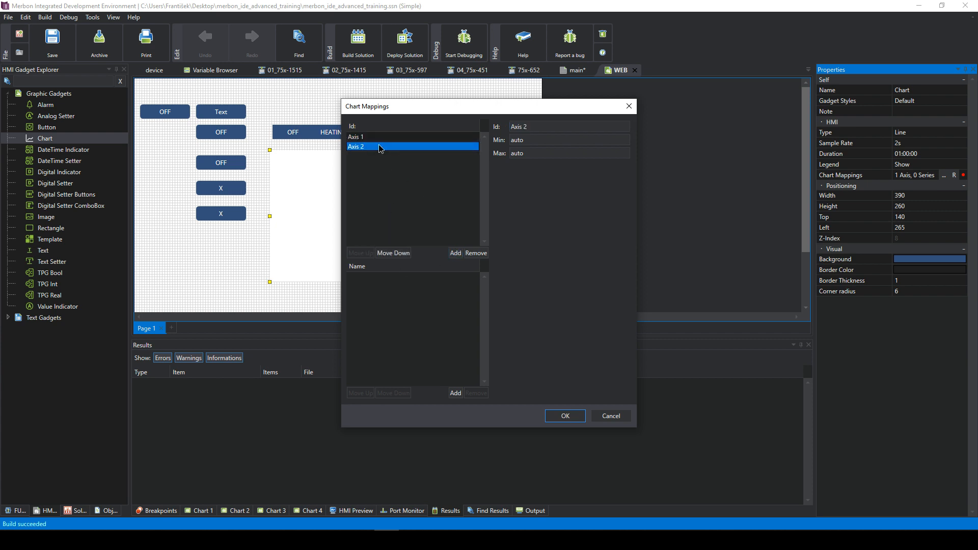
{"action": "left_click", "coordinate": [380, 135]}
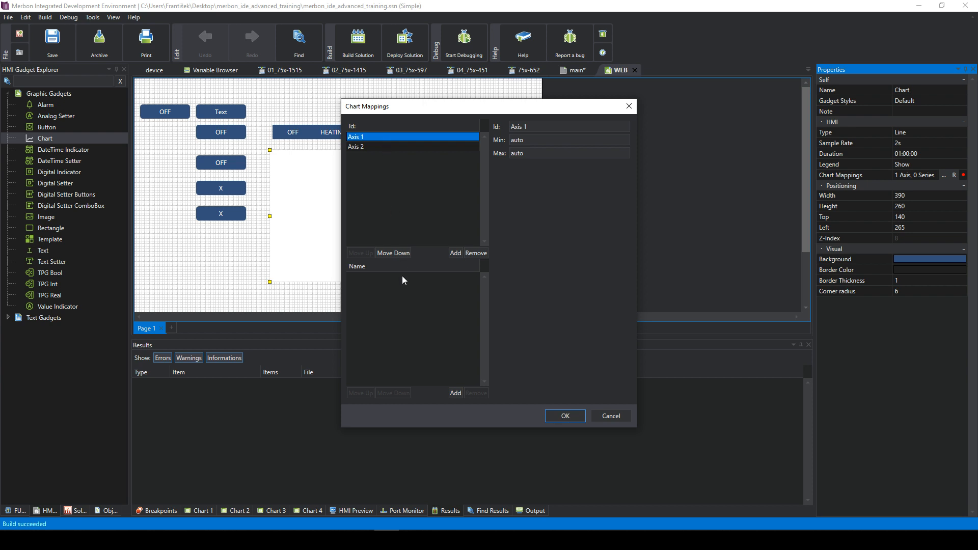
- Add Series 1 on Axis 1 bound to var1, coloured red, thickness 3, with points shown
{"action": "left_click", "coordinate": [455, 392]}
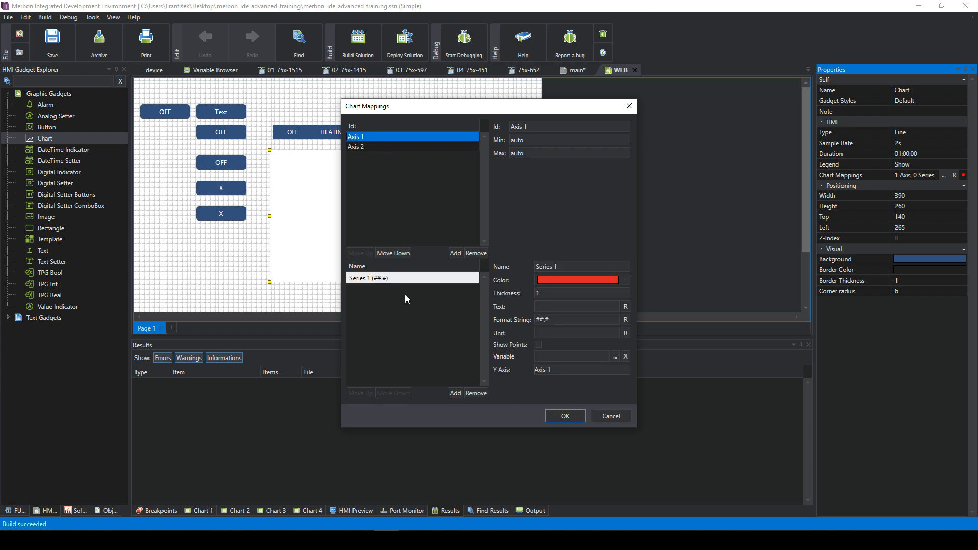
{"action": "left_click", "coordinate": [393, 278]}
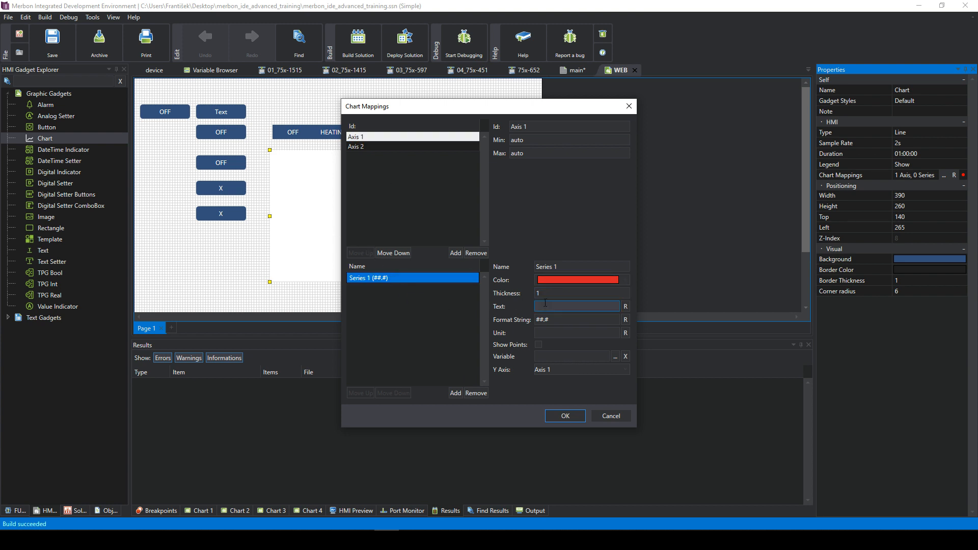
{"action": "left_click", "coordinate": [567, 357]}
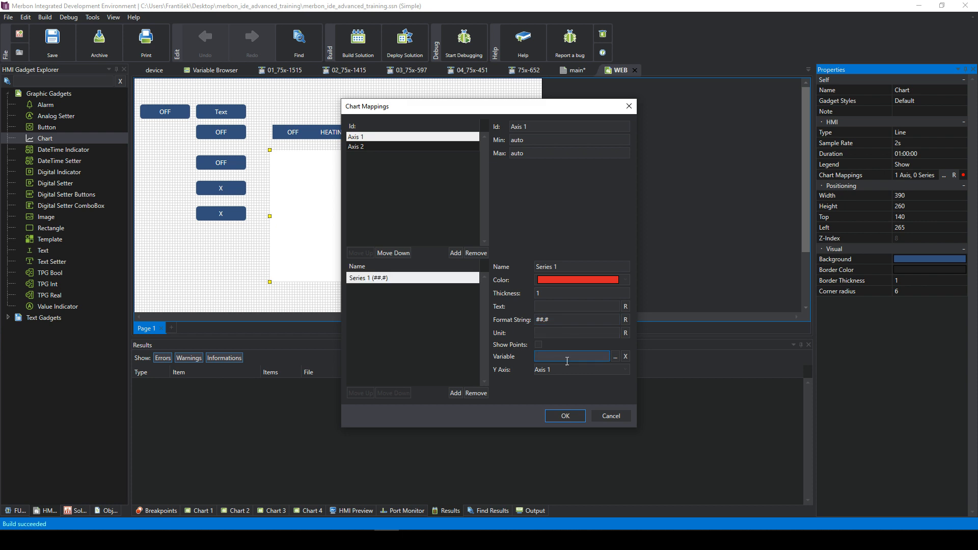
{"action": "left_click", "coordinate": [615, 356]}
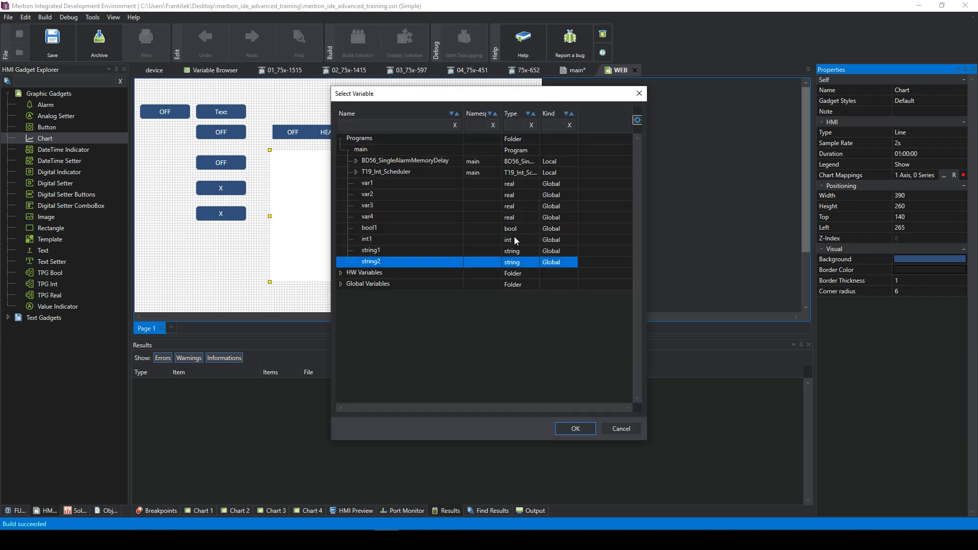
{"action": "double_click", "coordinate": [380, 185]}
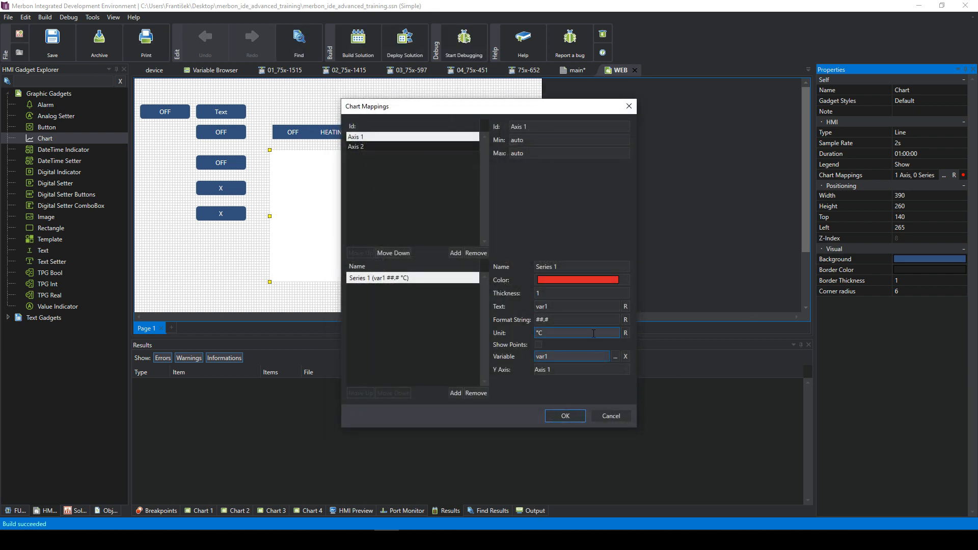
{"action": "left_click", "coordinate": [569, 282]}
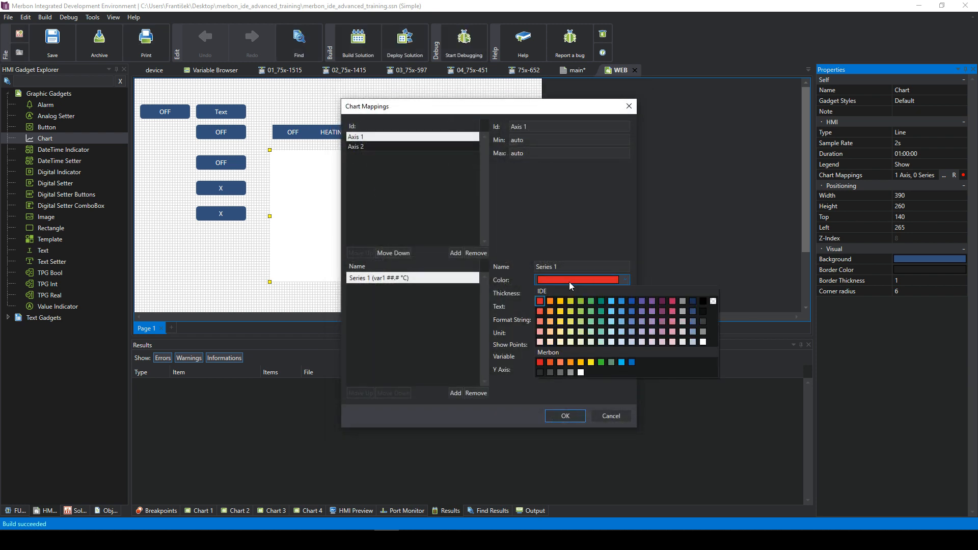
{"action": "left_click", "coordinate": [570, 282]}
{"action": "left_click", "coordinate": [553, 309]}
{"action": "left_click", "coordinate": [550, 293]}
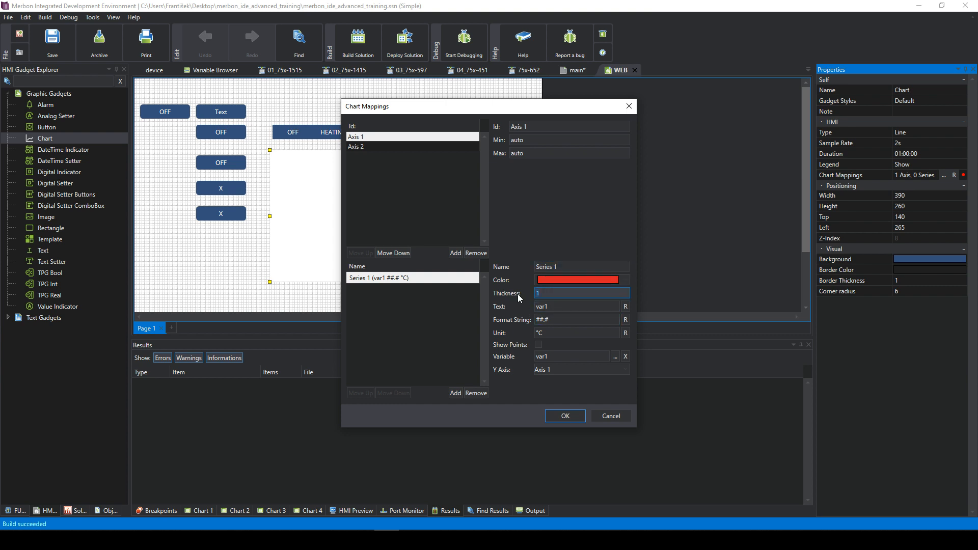
{"action": "type", "text": "3"}
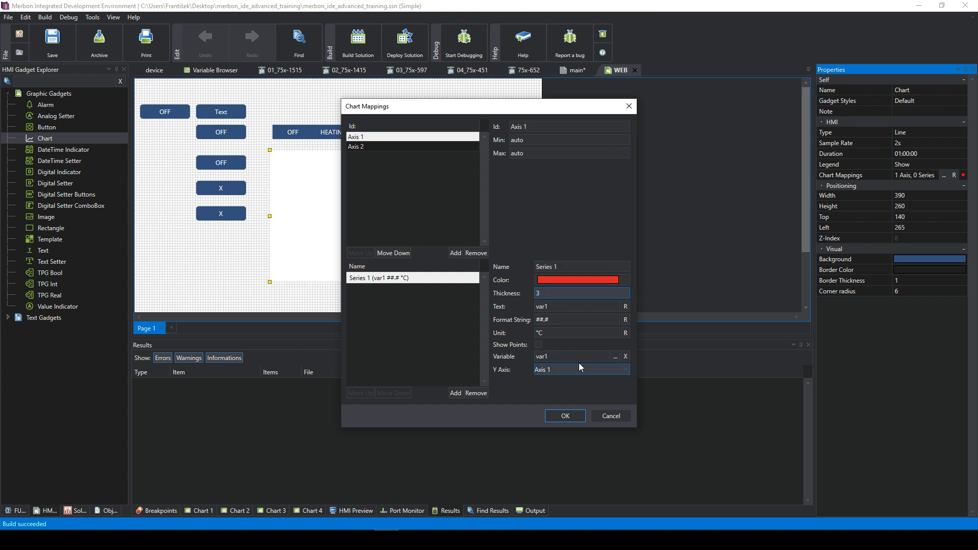
{"action": "left_click", "coordinate": [564, 342]}
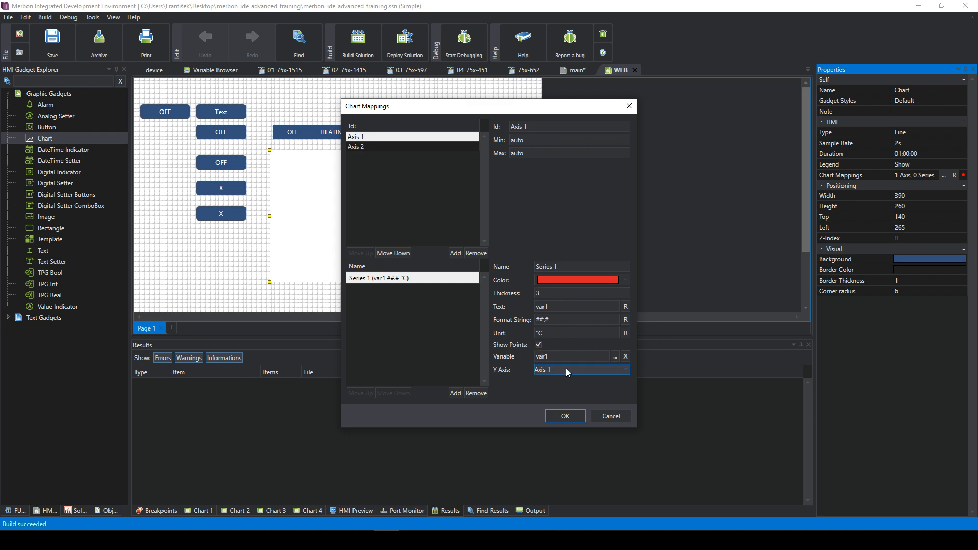
- Scale Axis 1 from 0 to 50 and confirm the chart mappings
{"action": "left_click", "coordinate": [389, 136]}
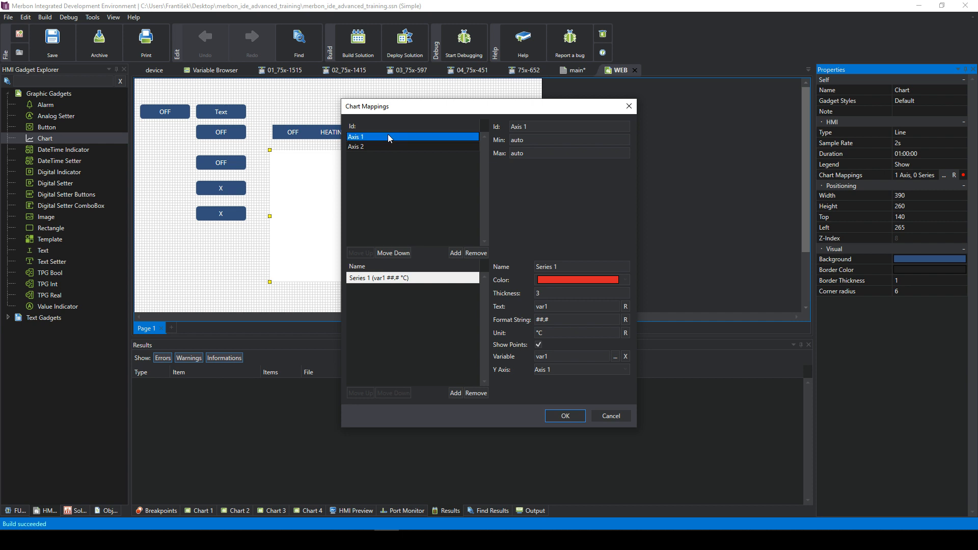
{"action": "left_click", "coordinate": [528, 140]}
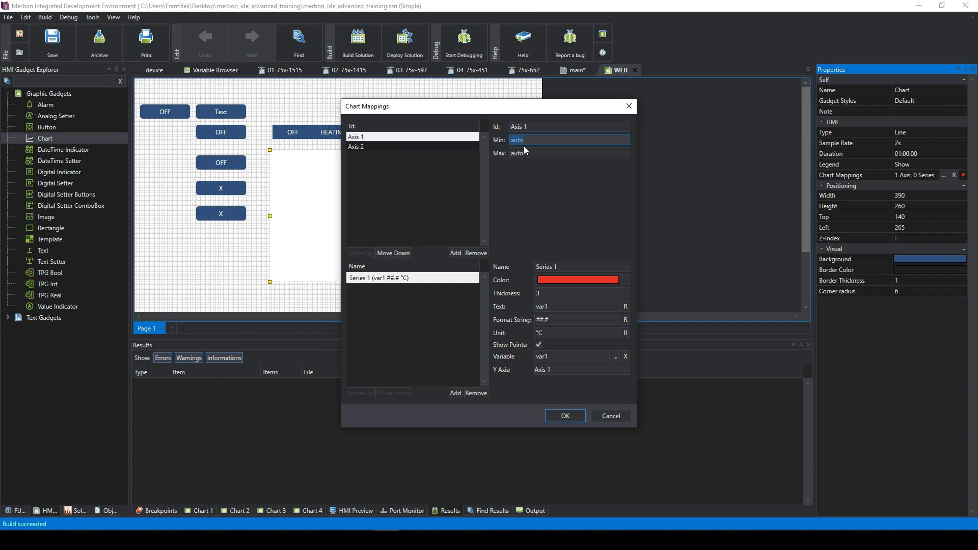
{"action": "type", "text": "0"}
{"action": "left_click_drag", "start_coordinate": [529, 154], "coordinate": [500, 161]}
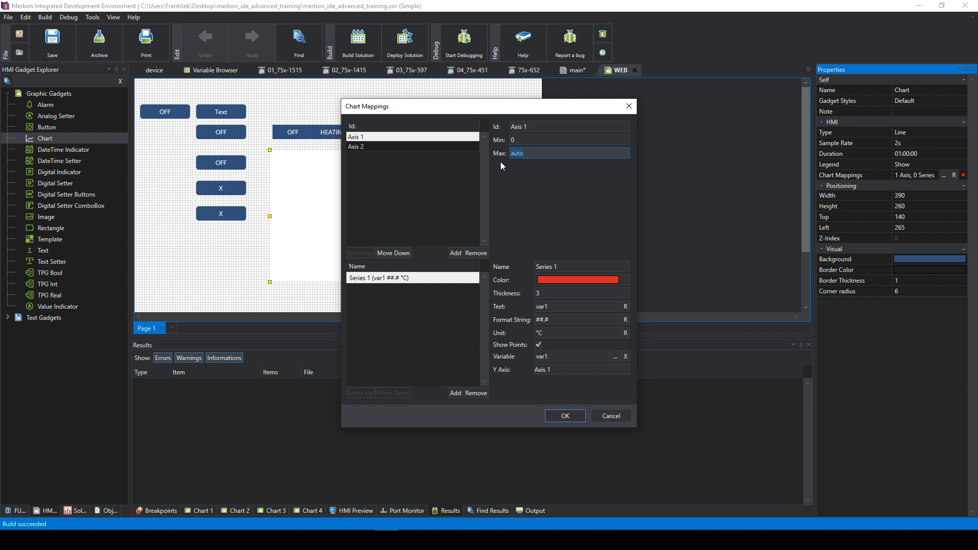
{"action": "type", "text": "50"}
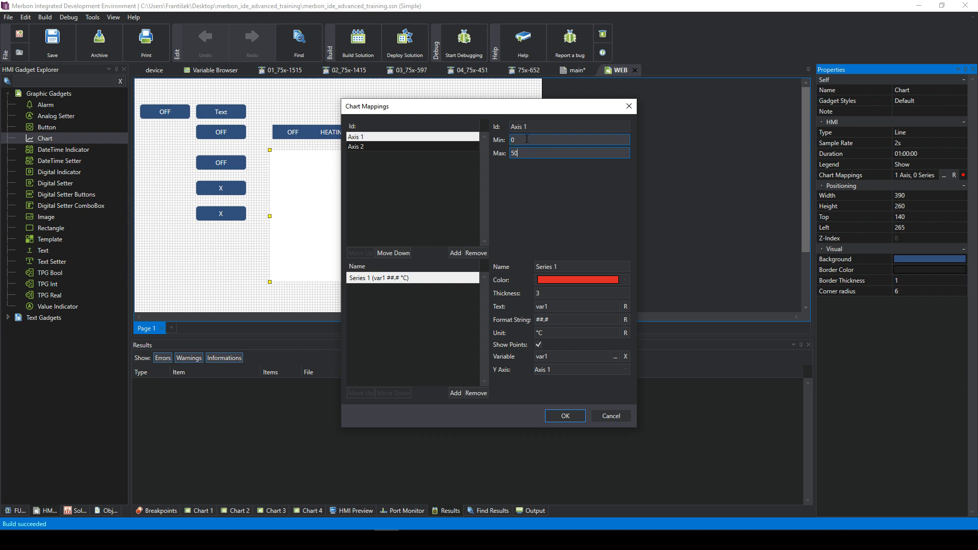
{"action": "left_click", "coordinate": [461, 144]}
{"action": "left_click", "coordinate": [458, 135]}
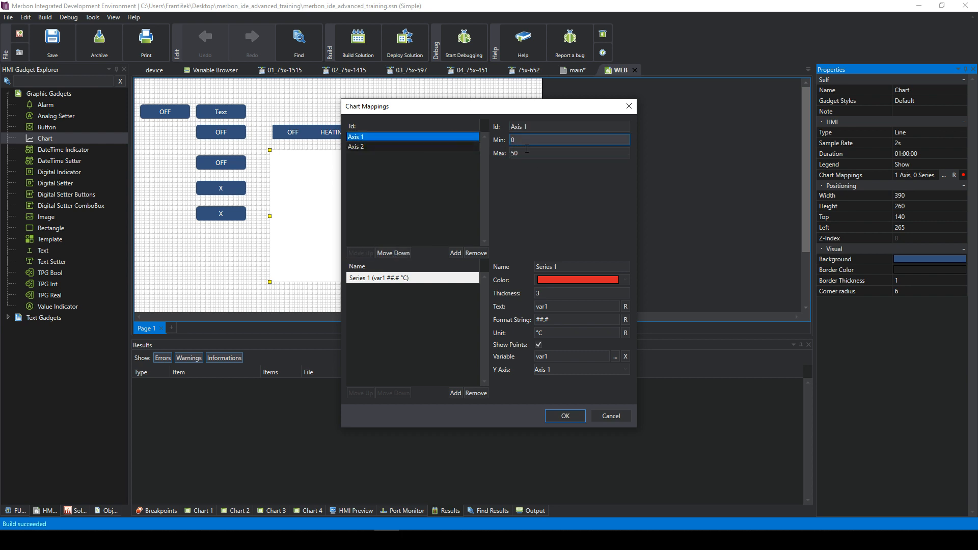
{"action": "left_click", "coordinate": [565, 416]}
{"action": "left_click_drag", "start_coordinate": [402, 202], "coordinate": [401, 201]}
{"action": "left_click", "coordinate": [516, 186]}
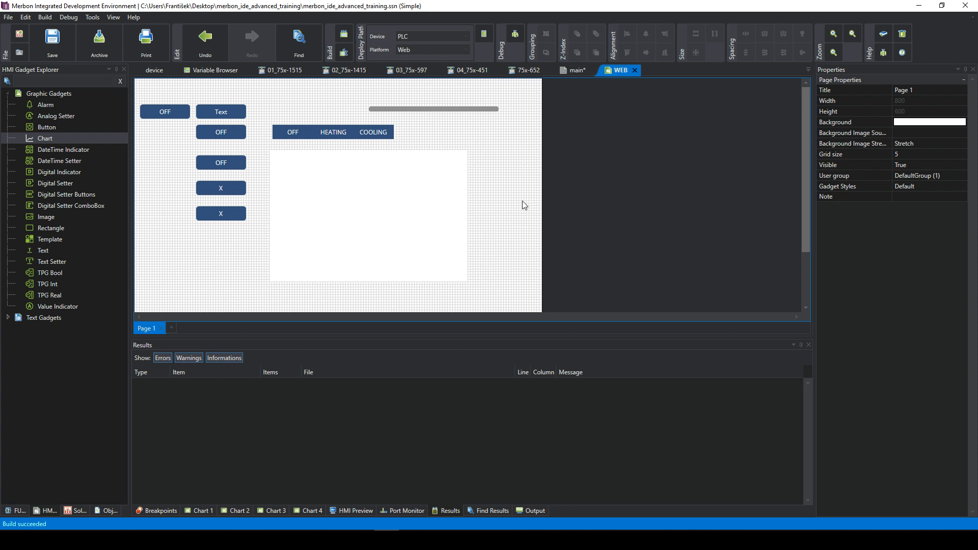
- Place a DateTime Setter gadget on Page 1
{"action": "left_click", "coordinate": [62, 150]}
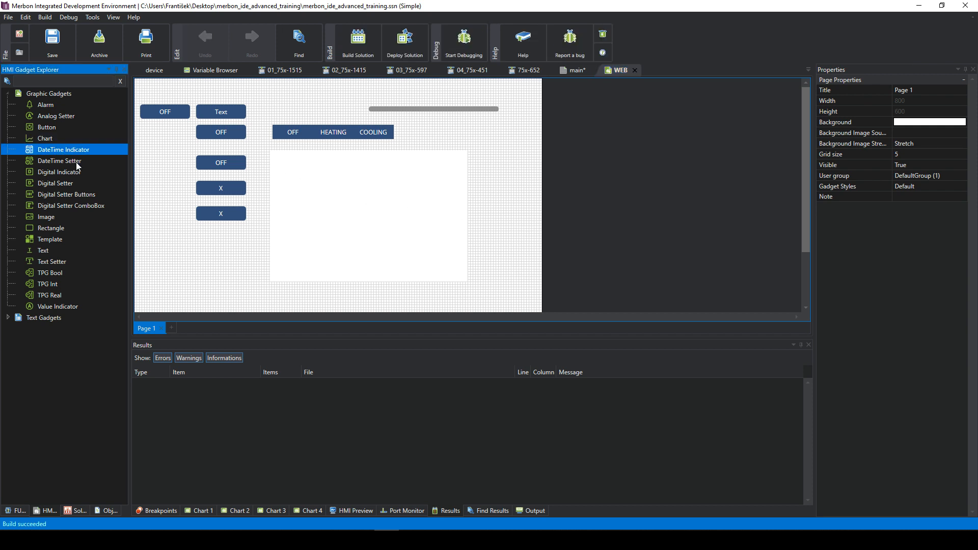
{"action": "left_click", "coordinate": [71, 162]}
{"action": "left_click_drag", "start_coordinate": [65, 162], "coordinate": [222, 238]}
{"action": "left_click", "coordinate": [221, 238]}
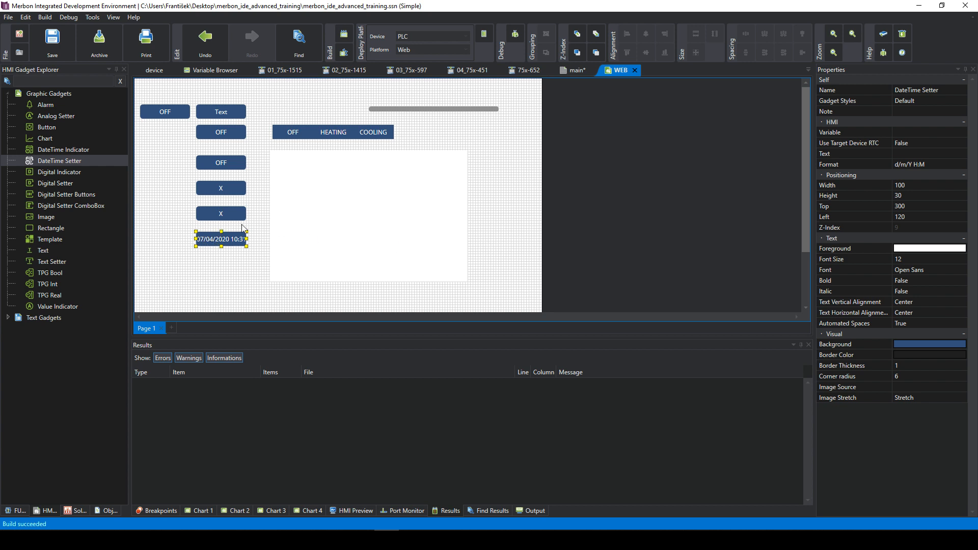
- Leave the setter's variable unchosen and widen the setter to 125
{"action": "left_click", "coordinate": [921, 132]}
{"action": "left_click", "coordinate": [940, 133]}
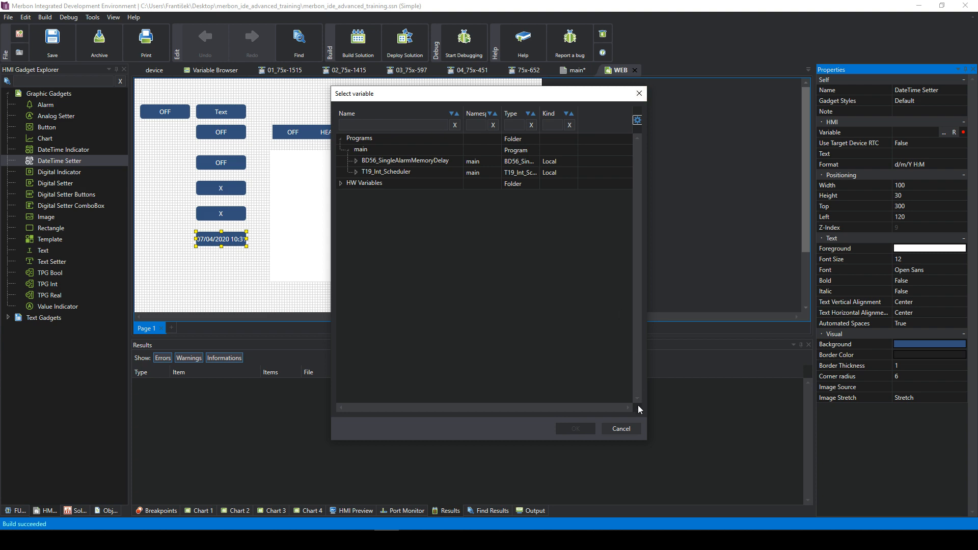
{"action": "left_click", "coordinate": [631, 433]}
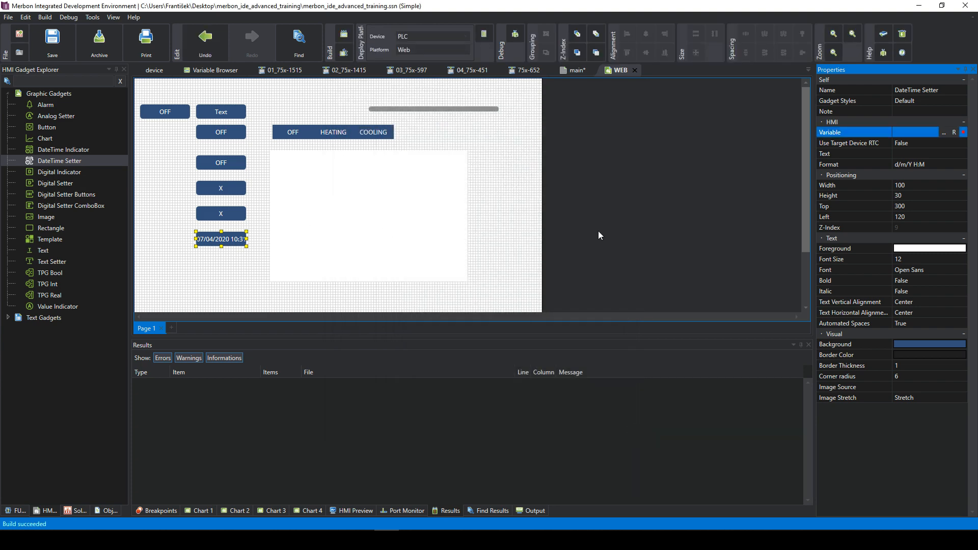
{"action": "left_click_drag", "start_coordinate": [250, 238], "coordinate": [259, 238]}
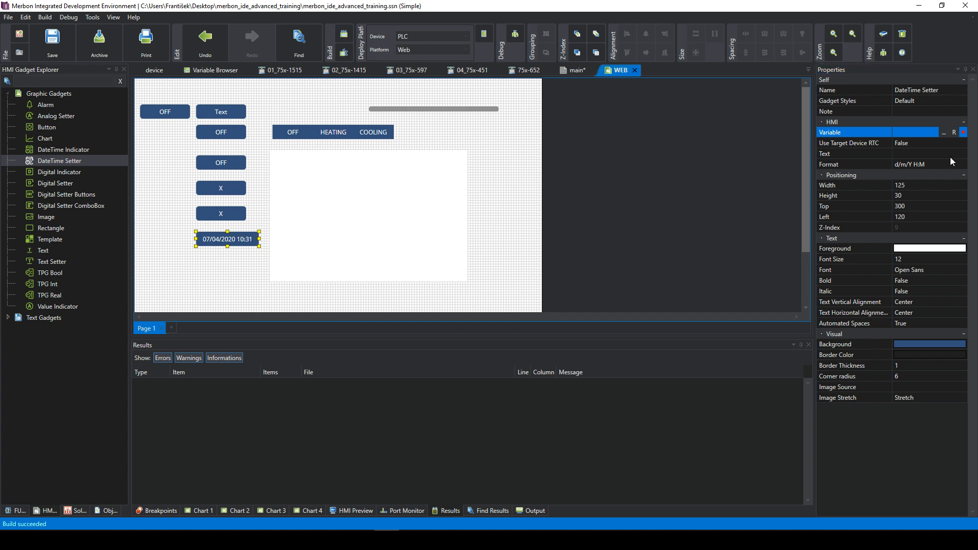
- Enable Use Target Device RTC on the DateTime Setter and review its Text property
{"action": "left_click", "coordinate": [876, 141]}
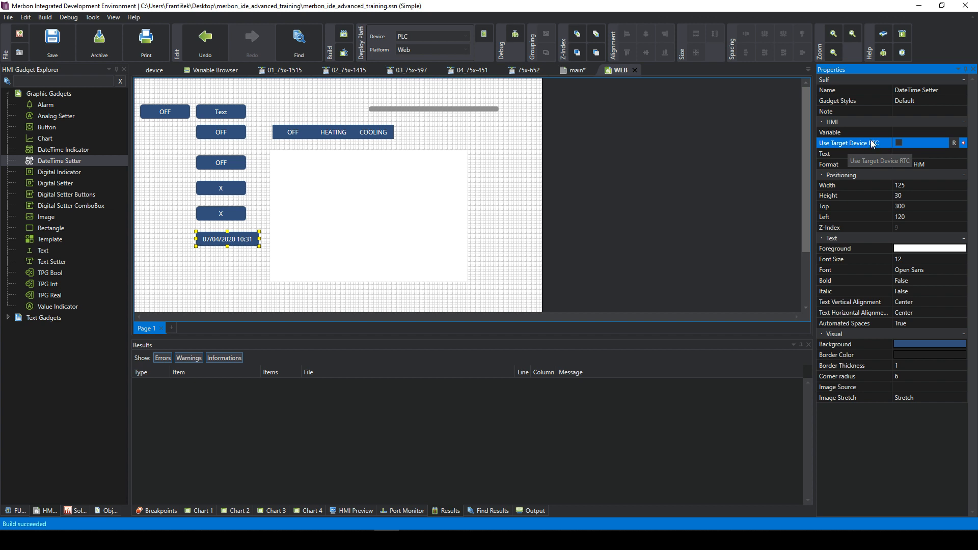
{"action": "left_click", "coordinate": [898, 145]}
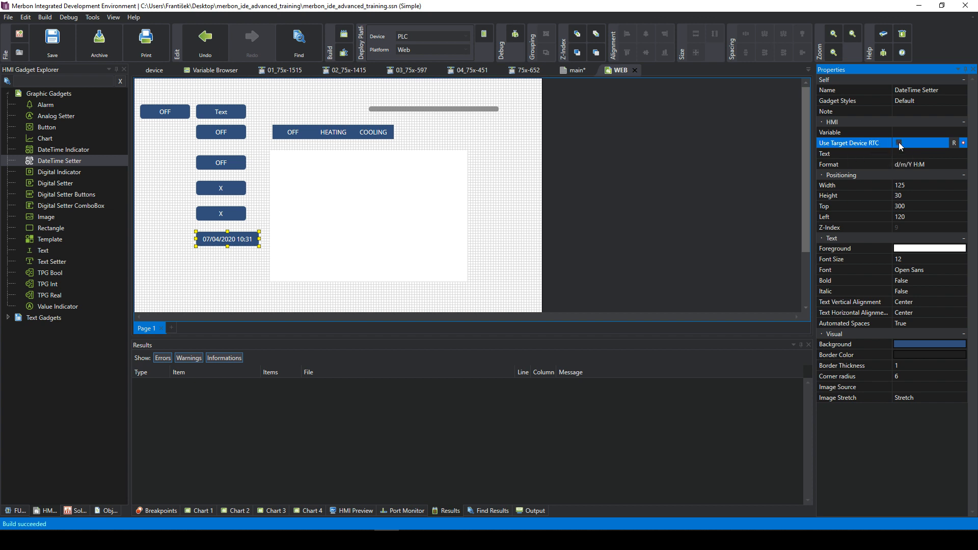
{"action": "left_click", "coordinate": [899, 144]}
{"action": "left_click", "coordinate": [914, 155]}
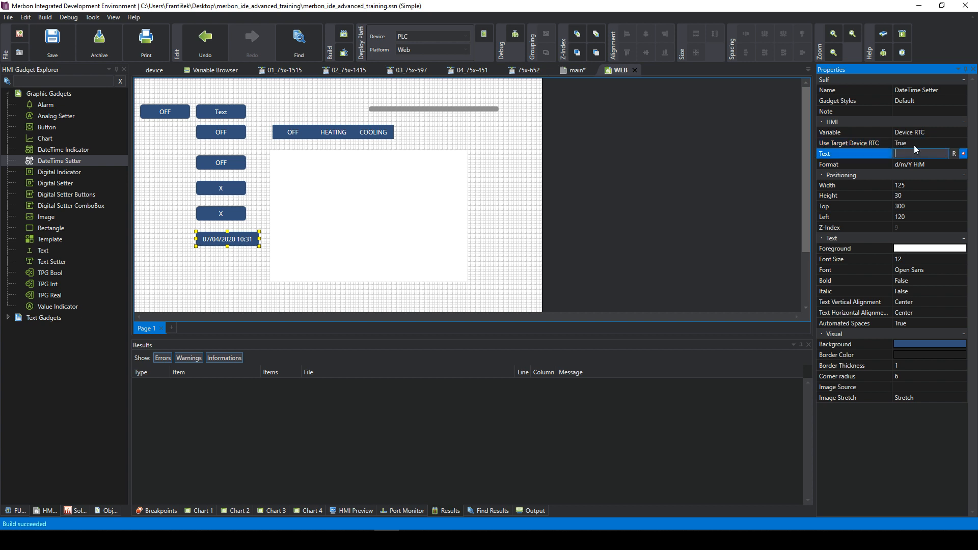
{"action": "left_click", "coordinate": [925, 134]}
{"action": "left_click", "coordinate": [924, 153]}
{"action": "left_click", "coordinate": [917, 133]}
{"action": "left_click", "coordinate": [917, 152]}
{"action": "left_click", "coordinate": [263, 240]}
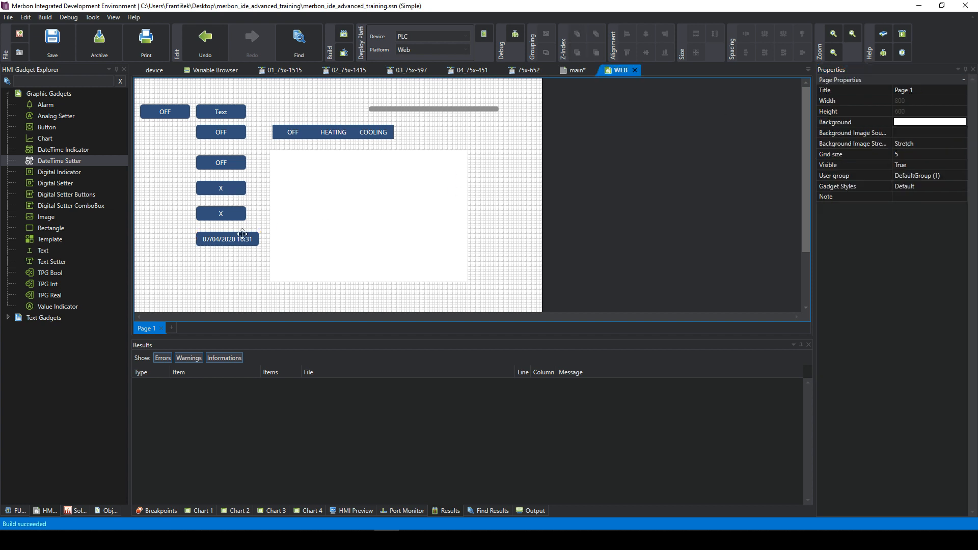
{"action": "left_click", "coordinate": [225, 237]}
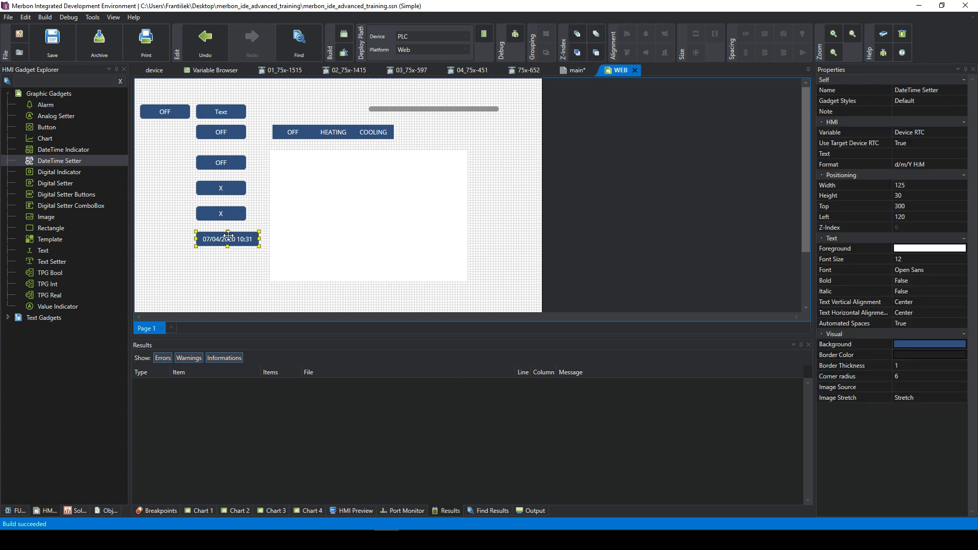
{"action": "left_click", "coordinate": [232, 300]}
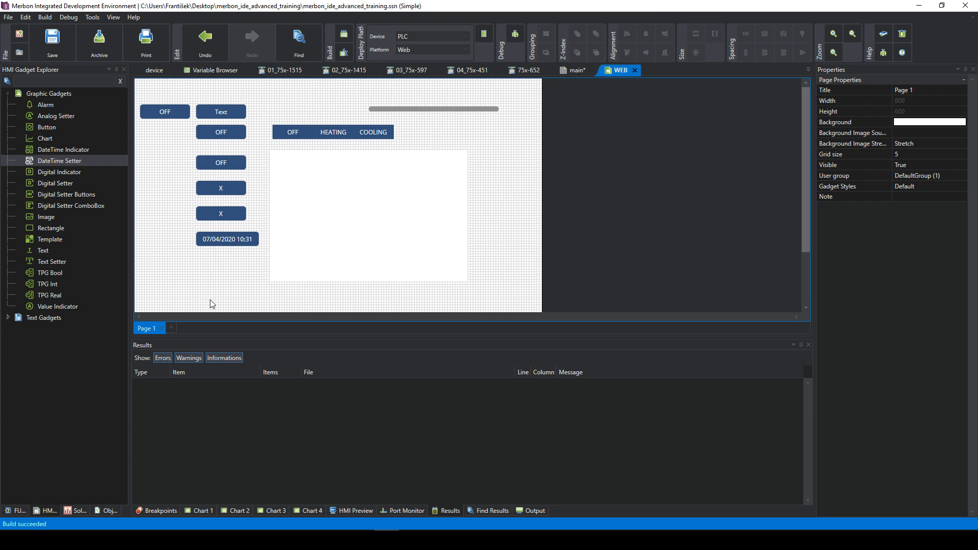
- Add Page 2 to the WEB screen, show the Solution tree, and finish on empty Page 2
{"action": "left_click", "coordinate": [175, 328]}
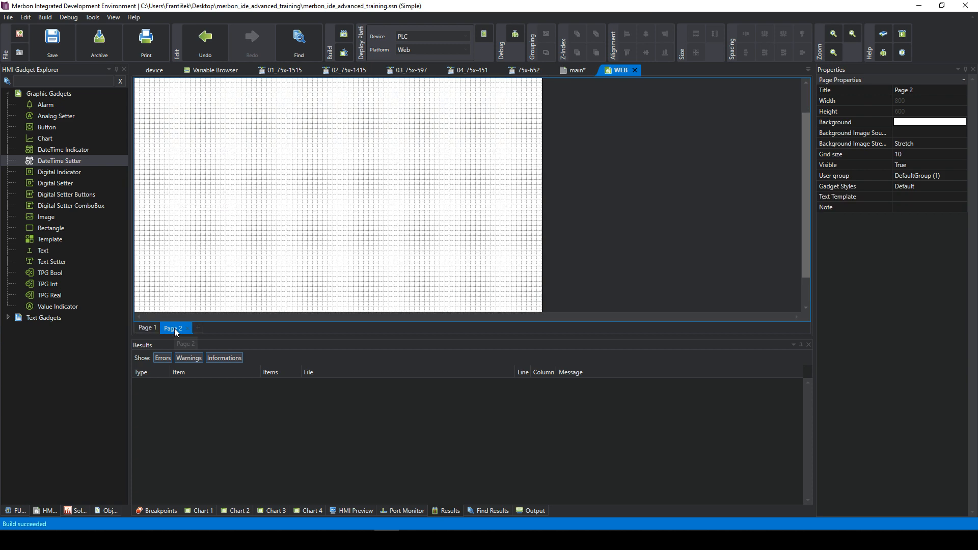
{"action": "left_click", "coordinate": [148, 332]}
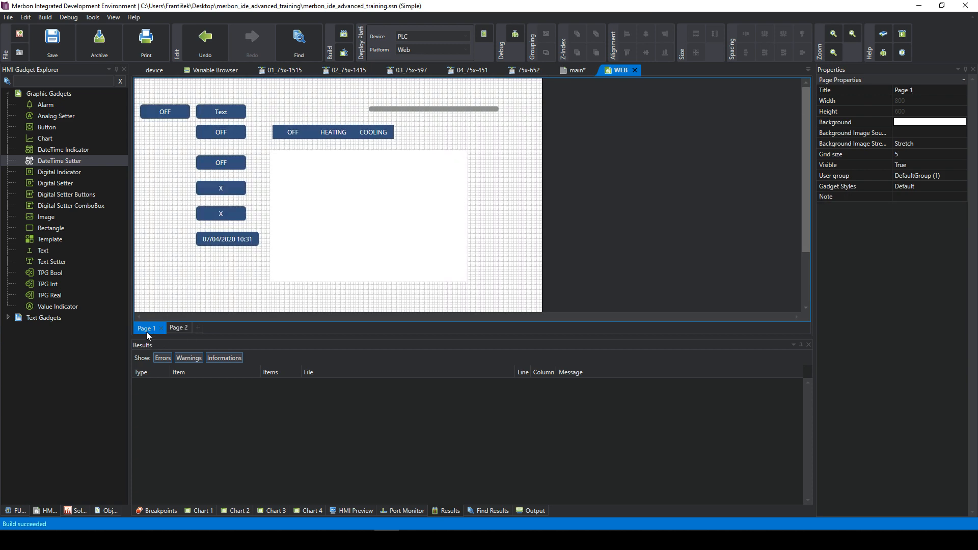
{"action": "left_click", "coordinate": [181, 329]}
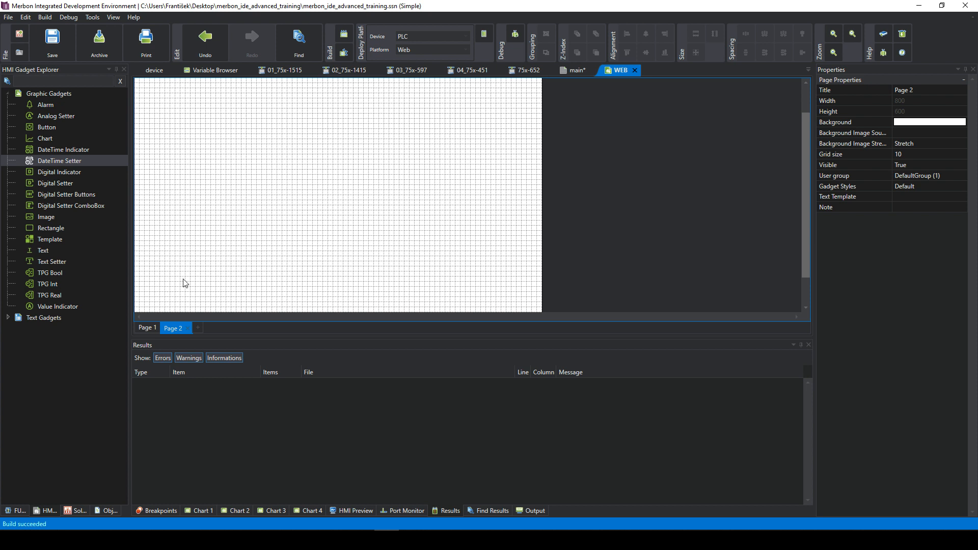
{"action": "left_click", "coordinate": [76, 511]}
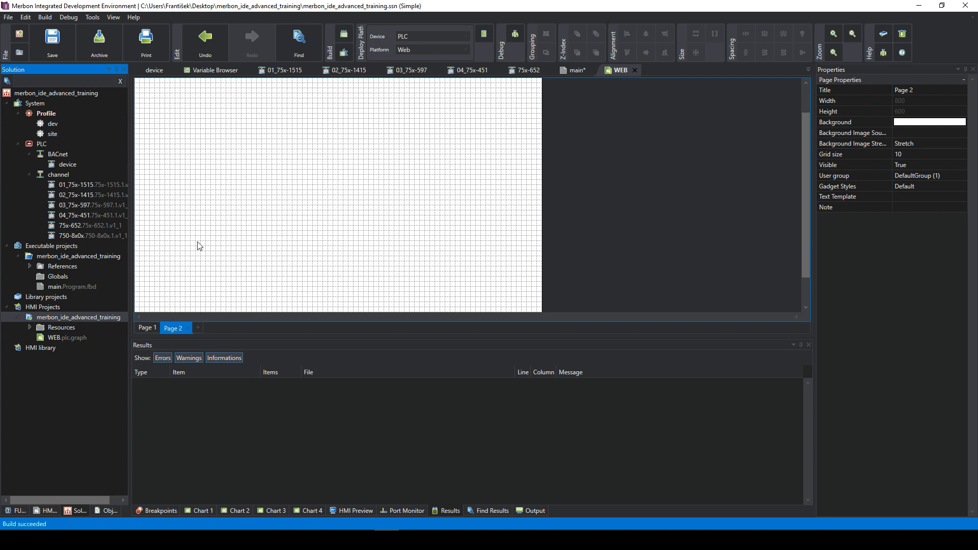
{"action": "left_click", "coordinate": [148, 329]}
{"action": "left_click", "coordinate": [175, 329]}
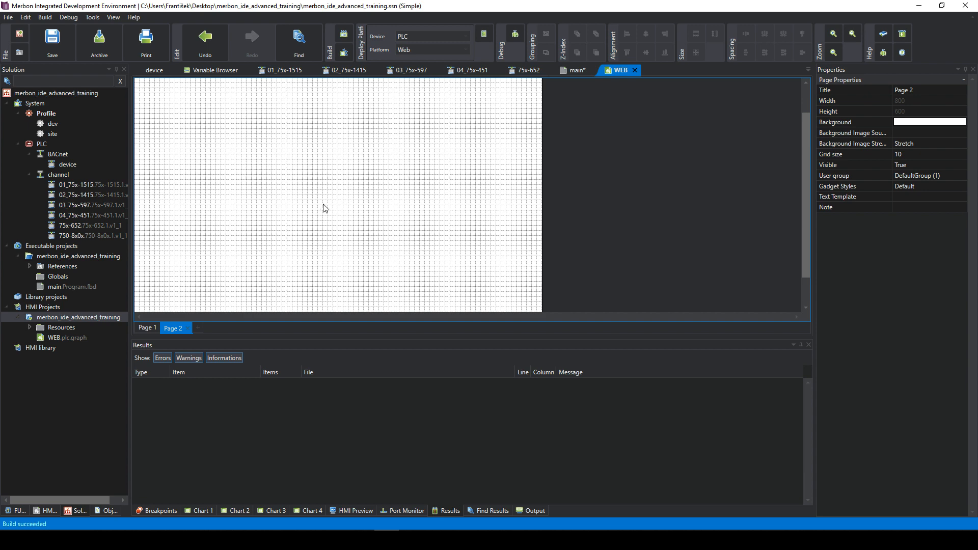
- Create a Text-display HMI template in the HMI project, typing the name 'TeyxtBox'
{"action": "left_click", "coordinate": [57, 320]}
{"action": "right_click", "coordinate": [57, 321]}
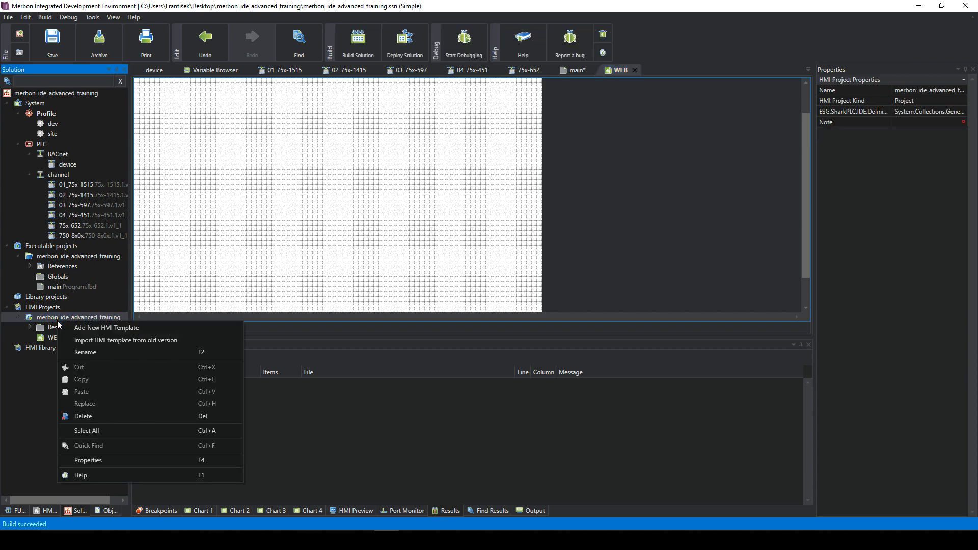
{"action": "left_click", "coordinate": [100, 328]}
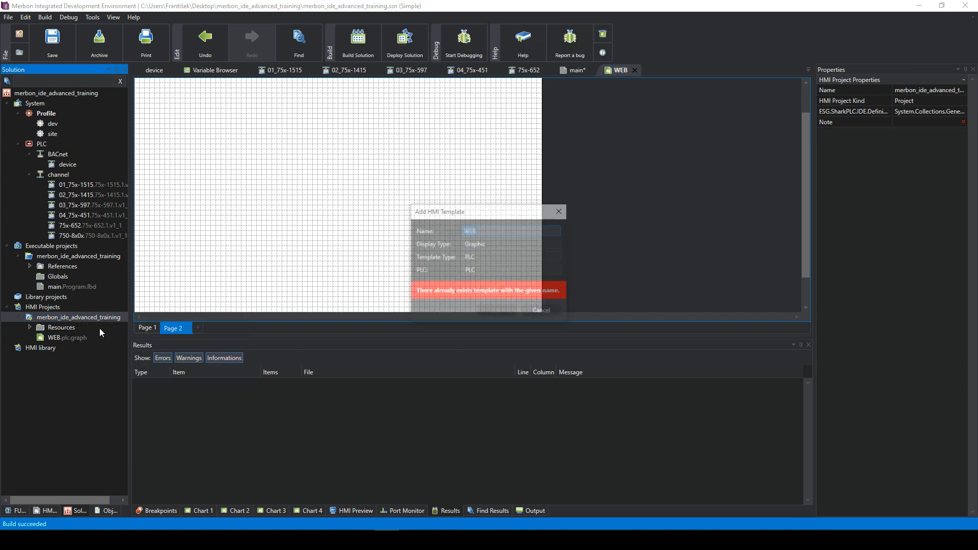
{"action": "left_click", "coordinate": [488, 258]}
{"action": "left_click", "coordinate": [479, 257]}
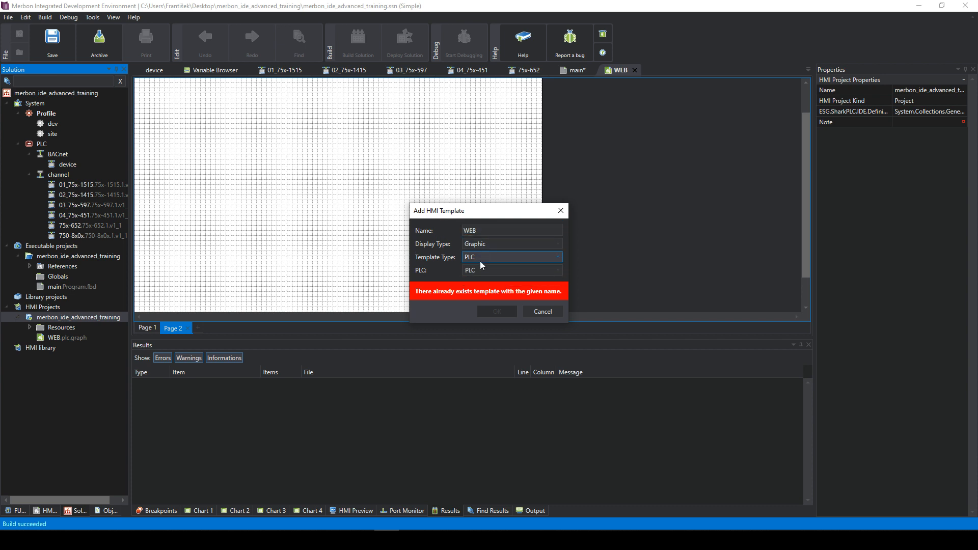
{"action": "left_click", "coordinate": [478, 247]}
{"action": "left_click", "coordinate": [478, 258]}
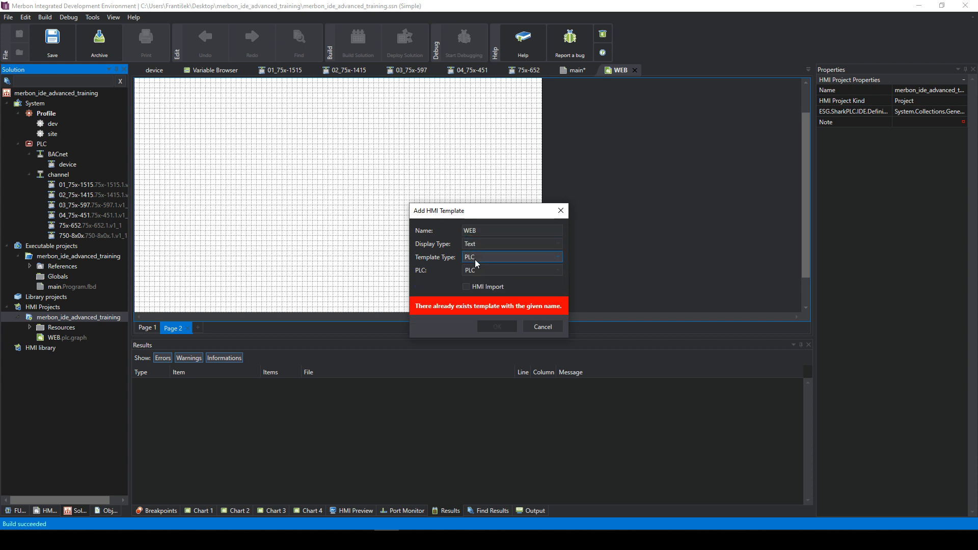
{"action": "double_click", "coordinate": [486, 229]}
{"action": "key", "text": "BackSpace"}
{"action": "type", "text": "Tey"}
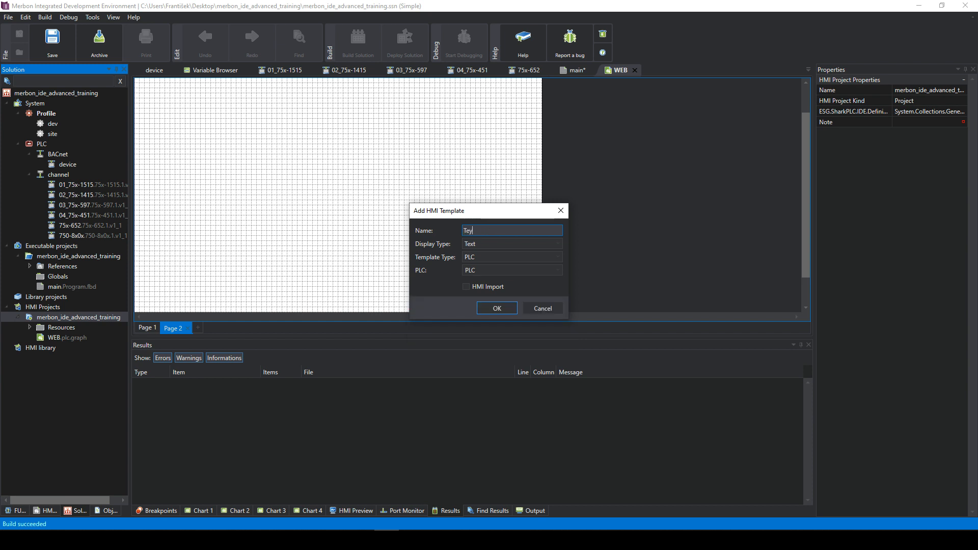
{"action": "type", "text": "xt"}
{"action": "type", "text": "Box"}
{"action": "left_click", "coordinate": [501, 309]}
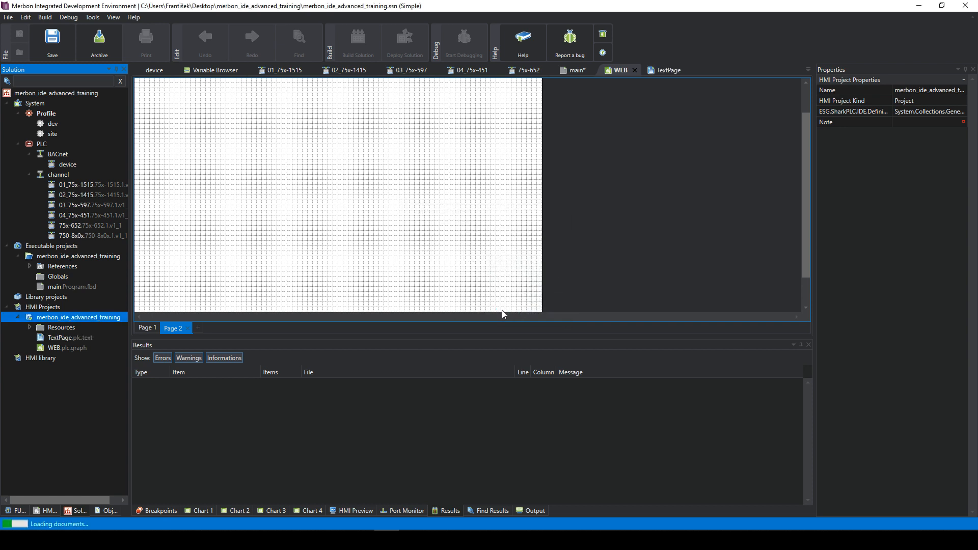
- Add global variables bool1, var3 and var4 to the TextPage variable table
{"action": "right_click", "coordinate": [242, 194]}
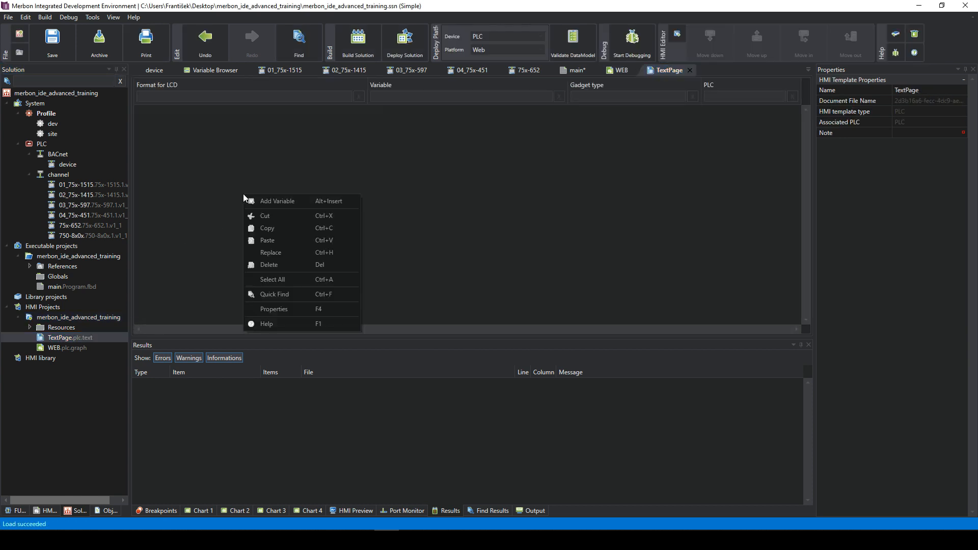
{"action": "left_click", "coordinate": [291, 200]}
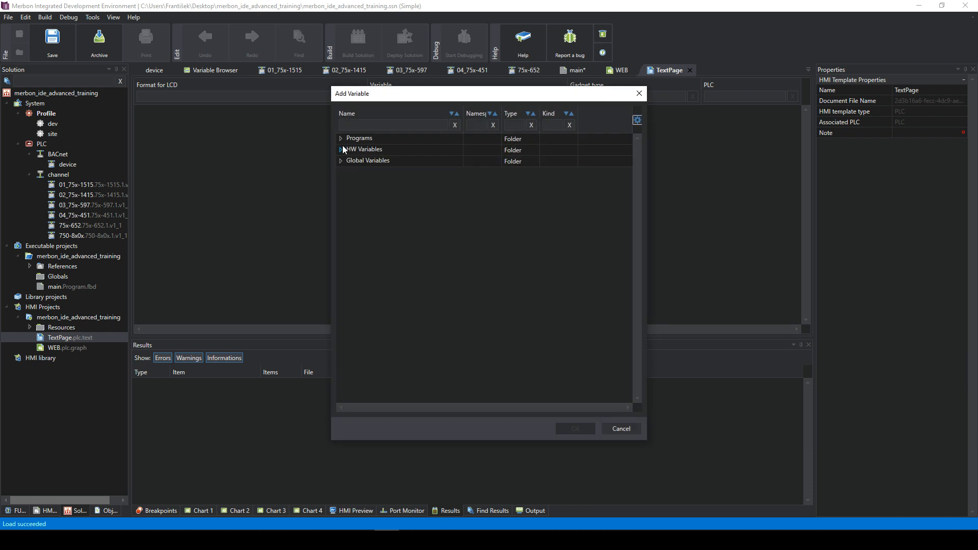
{"action": "left_click", "coordinate": [343, 149]}
{"action": "left_click", "coordinate": [340, 149]}
{"action": "left_click", "coordinate": [341, 172]}
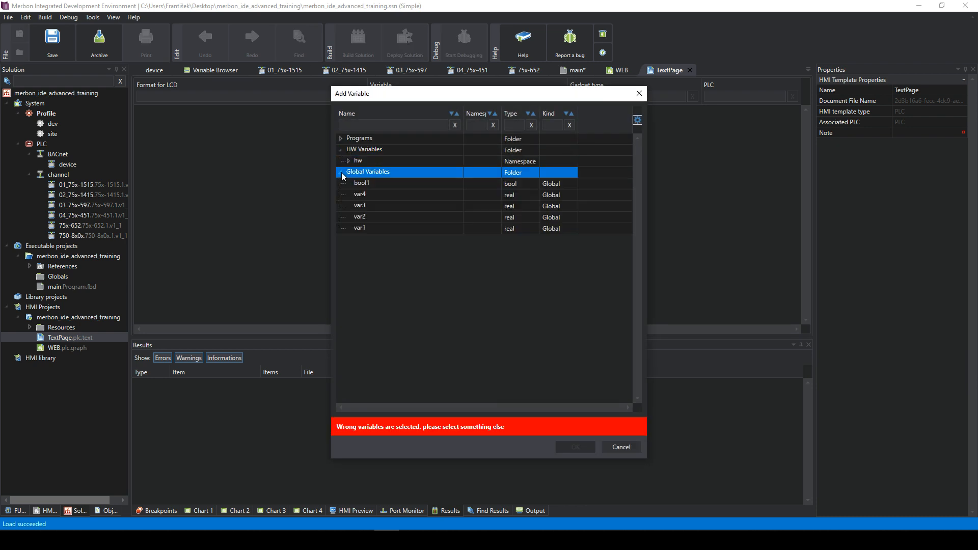
{"action": "left_click", "coordinate": [364, 186]}
{"action": "left_click", "coordinate": [370, 196], "text": "ctrl"}
{"action": "left_click", "coordinate": [374, 197], "text": "ctrl"}
{"action": "left_click", "coordinate": [385, 206], "text": "ctrl"}
{"action": "left_click", "coordinate": [376, 194], "text": "ctrl"}
{"action": "left_click", "coordinate": [573, 428]}
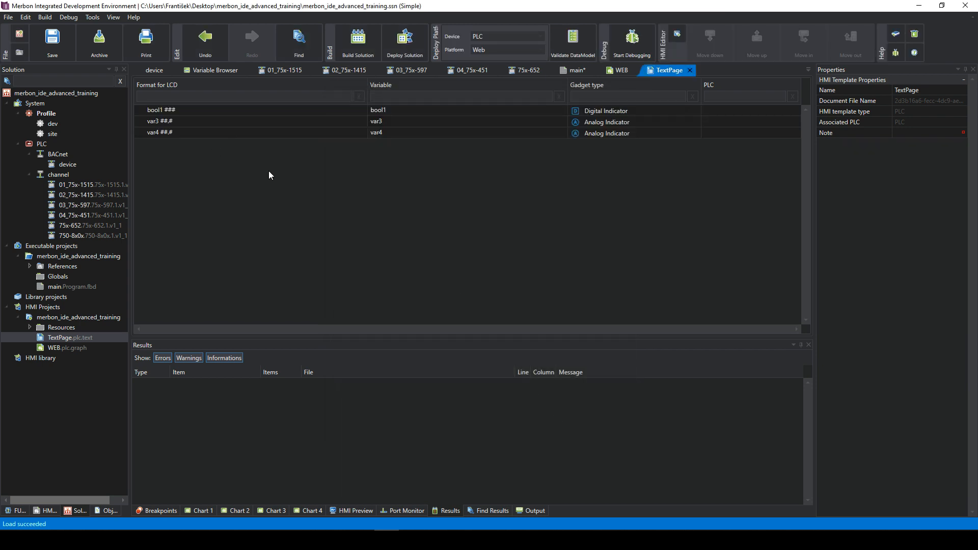
{"action": "left_click", "coordinate": [255, 133]}
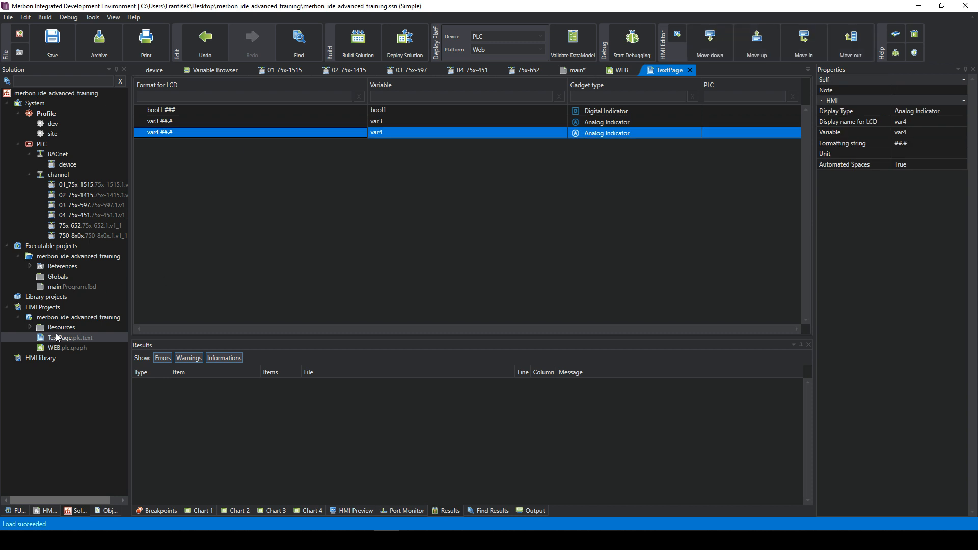
{"action": "left_click", "coordinate": [64, 349]}
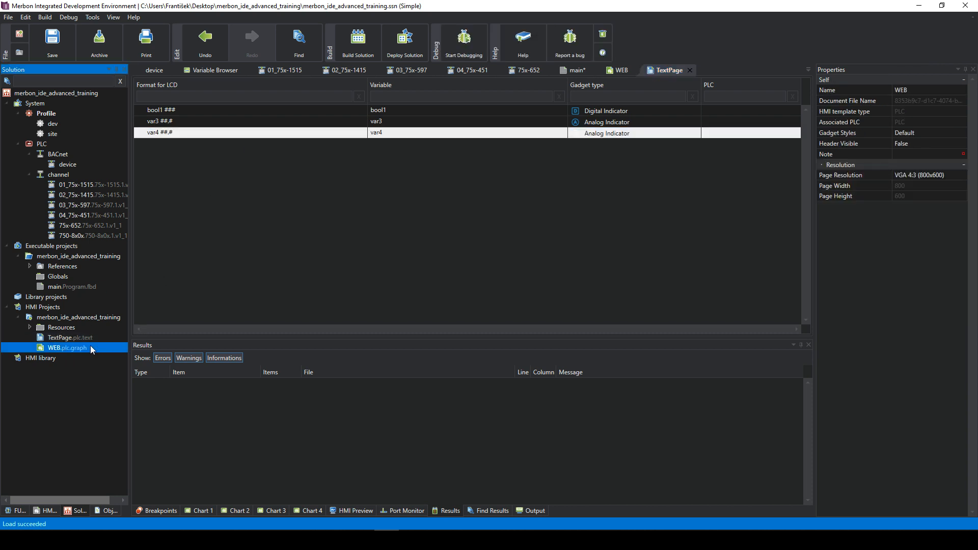
- Link WEB Page 2 to the TextPage text template, then open TextPage
{"action": "double_click", "coordinate": [81, 348]}
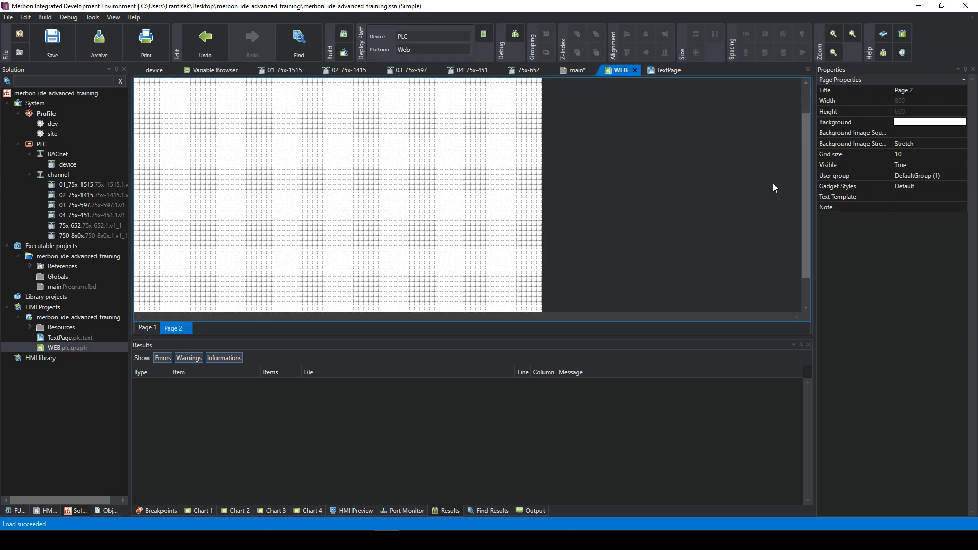
{"action": "left_click", "coordinate": [910, 196]}
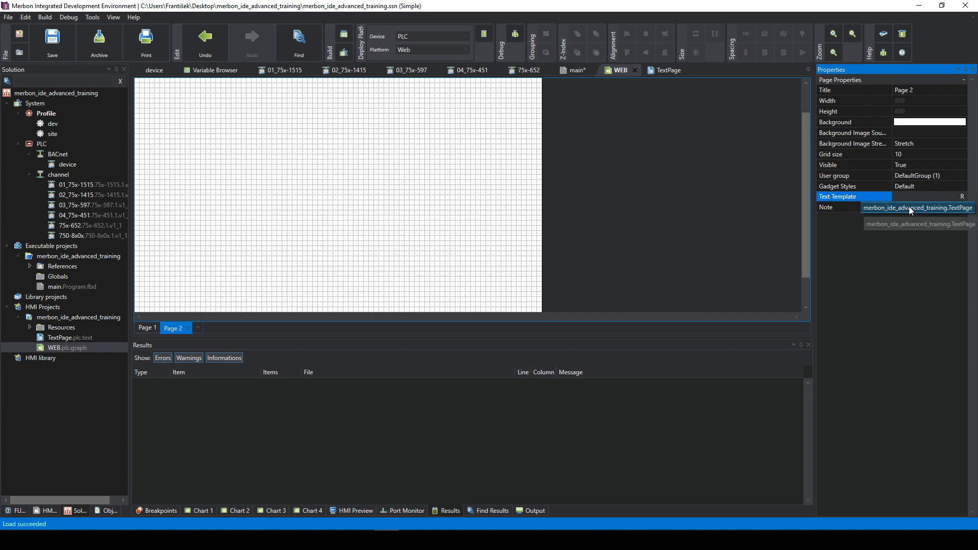
{"action": "left_click", "coordinate": [908, 207]}
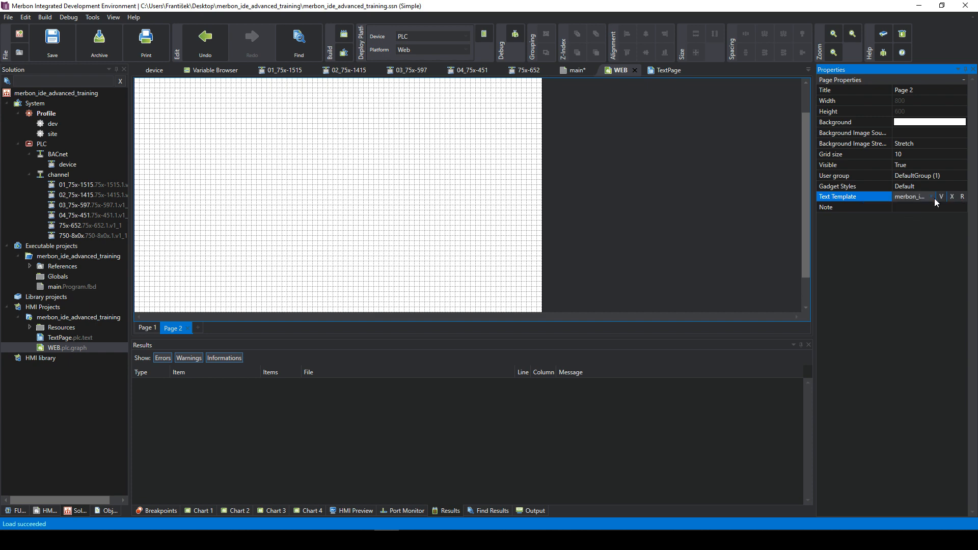
{"action": "left_click", "coordinate": [179, 328]}
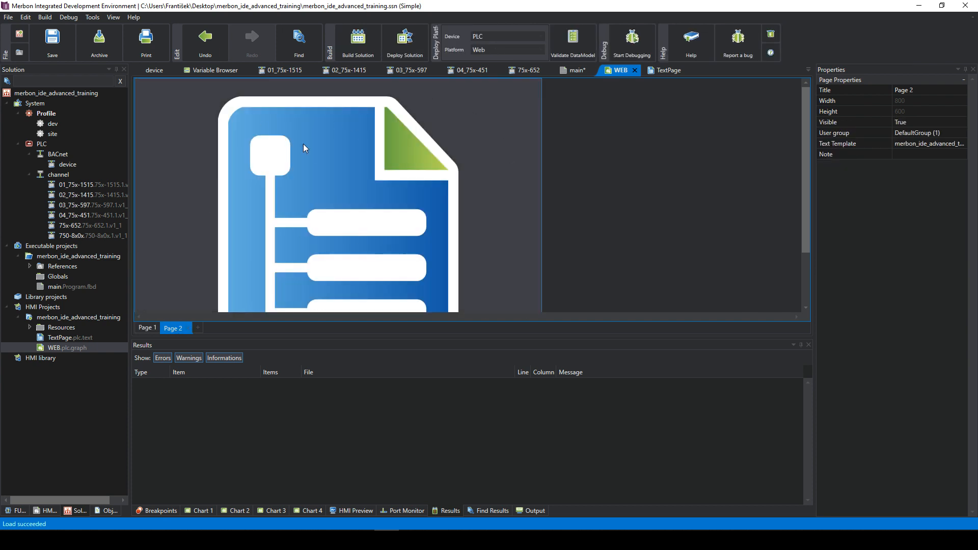
{"action": "scroll", "coordinate": [353, 163], "scroll_direction": "down", "scroll_amount": 2}
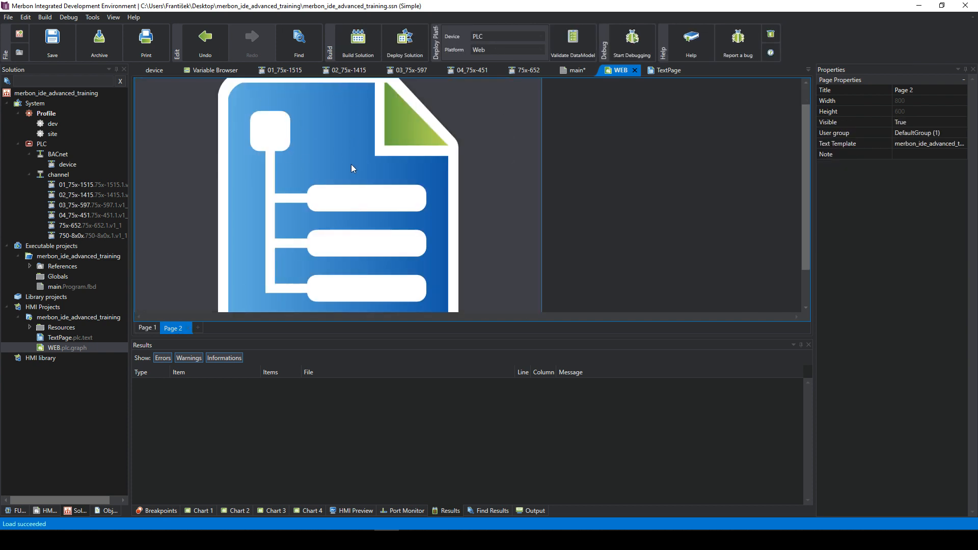
{"action": "scroll", "coordinate": [351, 164], "scroll_direction": "up", "scroll_amount": 2}
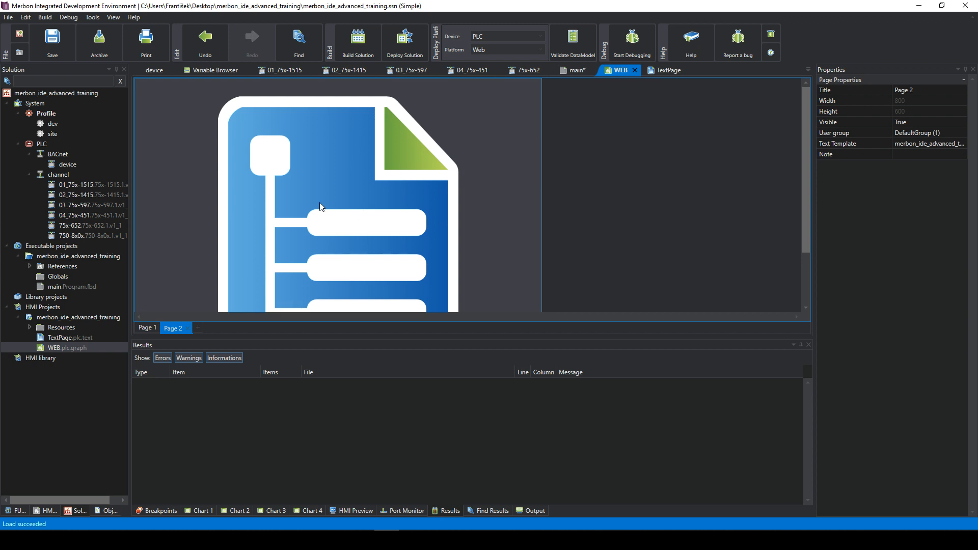
{"action": "double_click", "coordinate": [76, 337]}
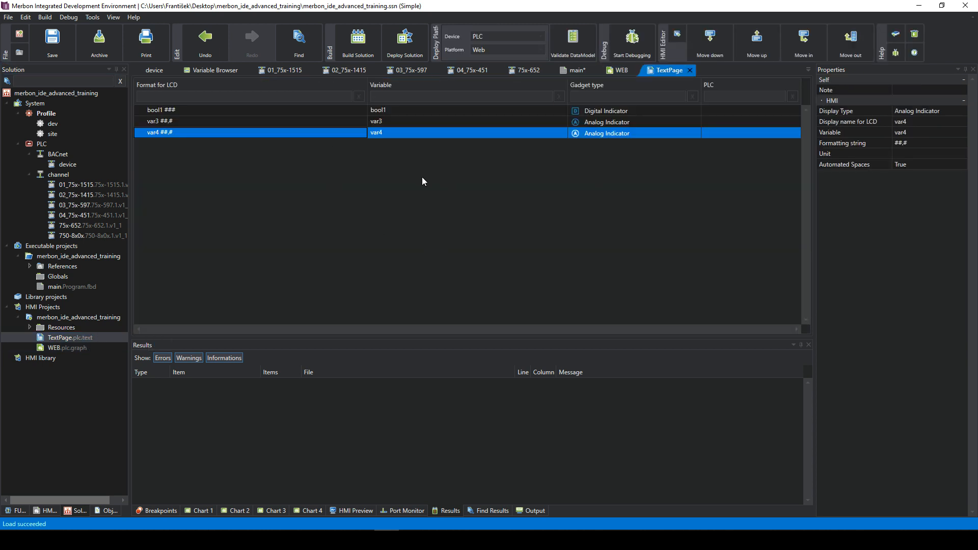
- Reopen WEB.plc.graph, compare Page 1 and Page 2, and end on Page 1's document properties
{"action": "double_click", "coordinate": [60, 349]}
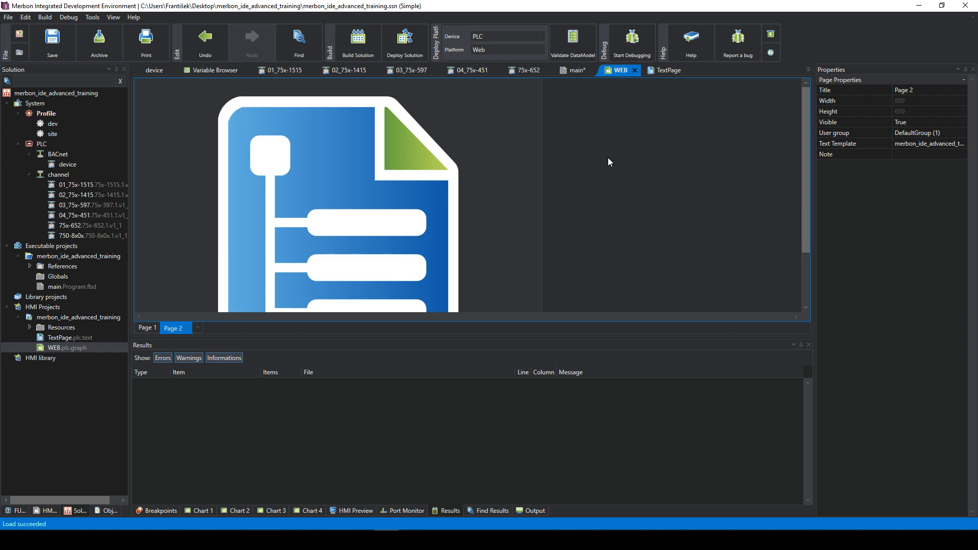
{"action": "left_click", "coordinate": [147, 328]}
{"action": "left_click", "coordinate": [179, 328]}
{"action": "left_click", "coordinate": [149, 330]}
{"action": "left_click", "coordinate": [174, 329]}
{"action": "left_click", "coordinate": [147, 328]}
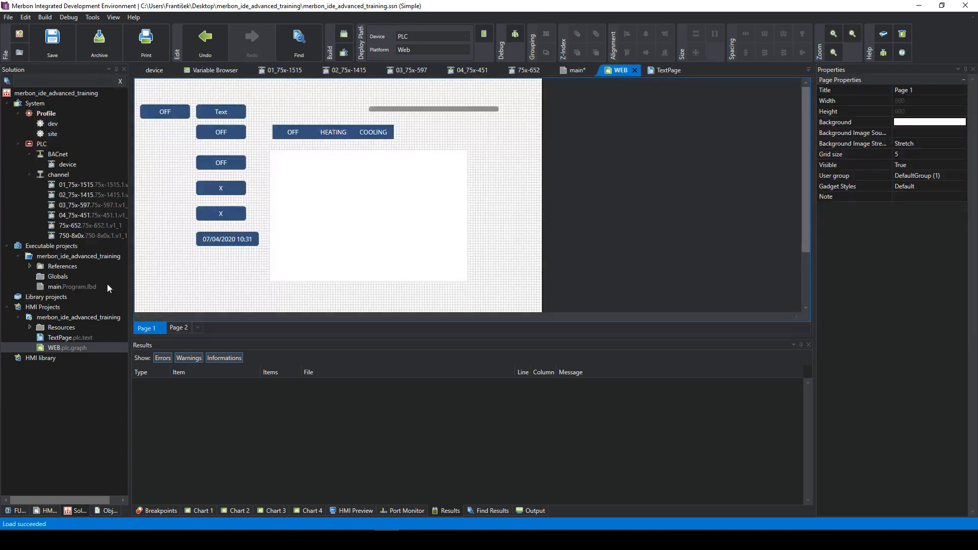
{"action": "left_click", "coordinate": [67, 348]}
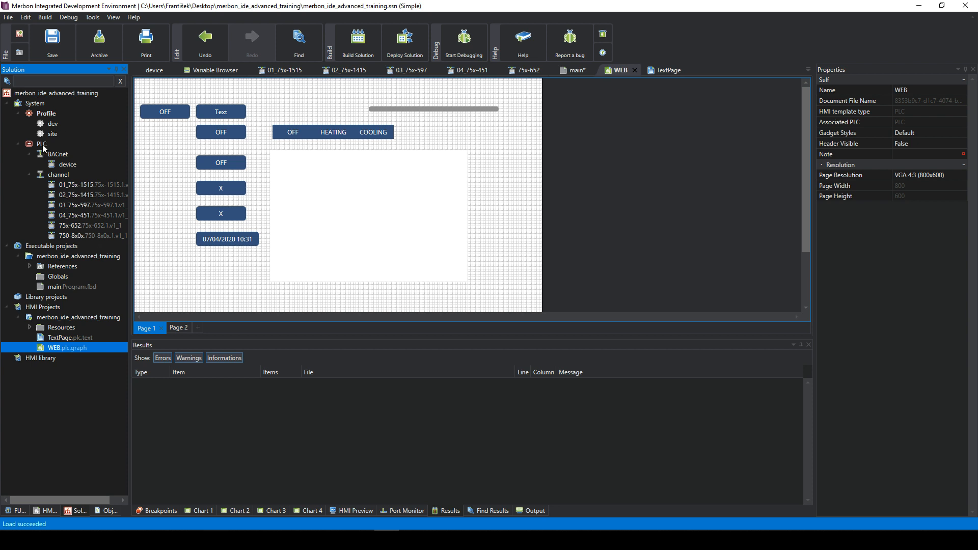
- Open the PLC's HMI User Rights table and scroll through it
{"action": "double_click", "coordinate": [42, 144]}
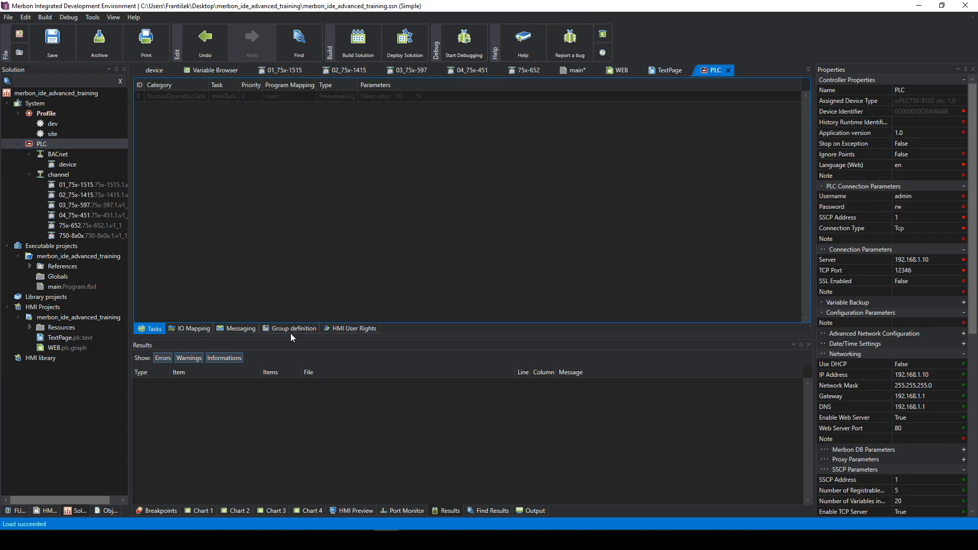
{"action": "left_click", "coordinate": [363, 332]}
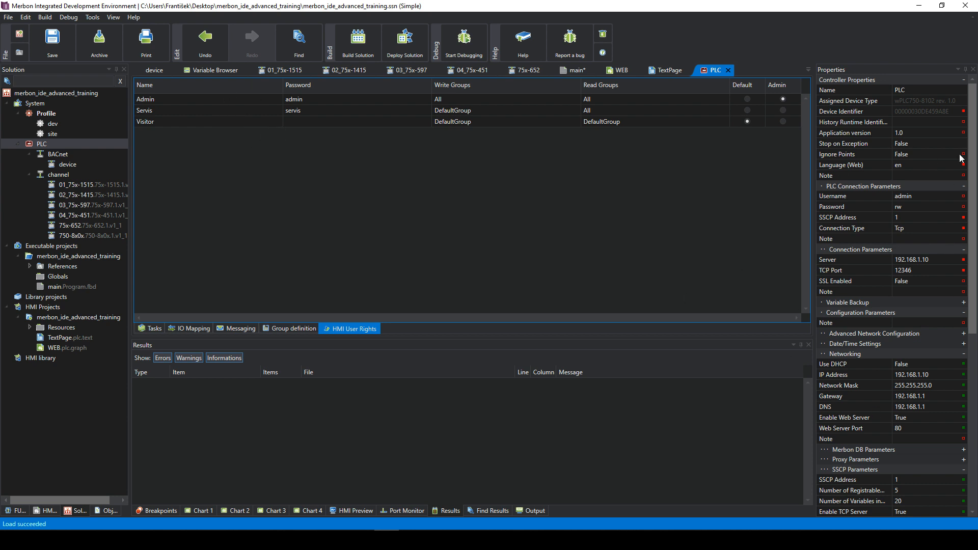
{"action": "scroll", "coordinate": [863, 289], "scroll_direction": "down", "scroll_amount": 3}
{"action": "scroll", "coordinate": [862, 288], "scroll_direction": "down", "scroll_amount": 3}
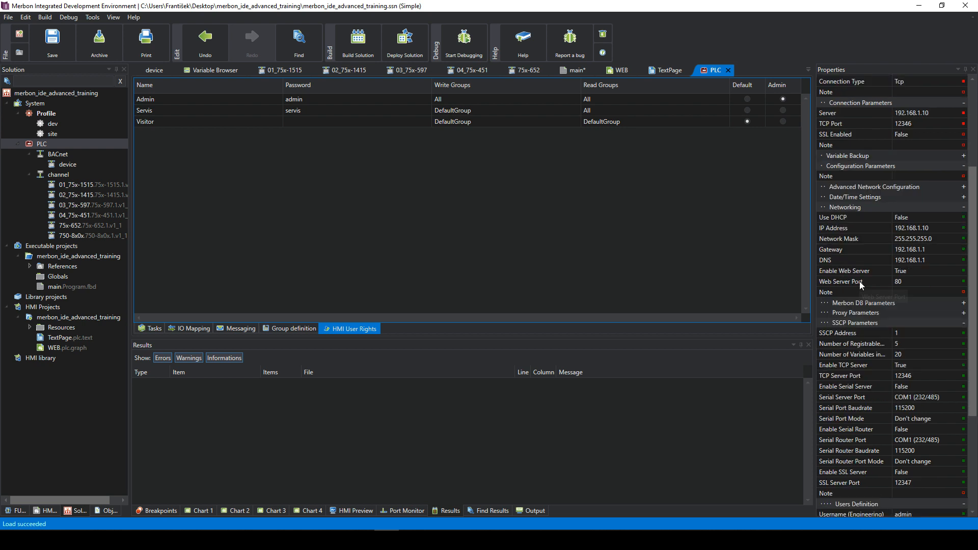
{"action": "scroll", "coordinate": [861, 264], "scroll_direction": "down", "scroll_amount": 2}
{"action": "scroll", "coordinate": [888, 273], "scroll_direction": "down", "scroll_amount": 5}
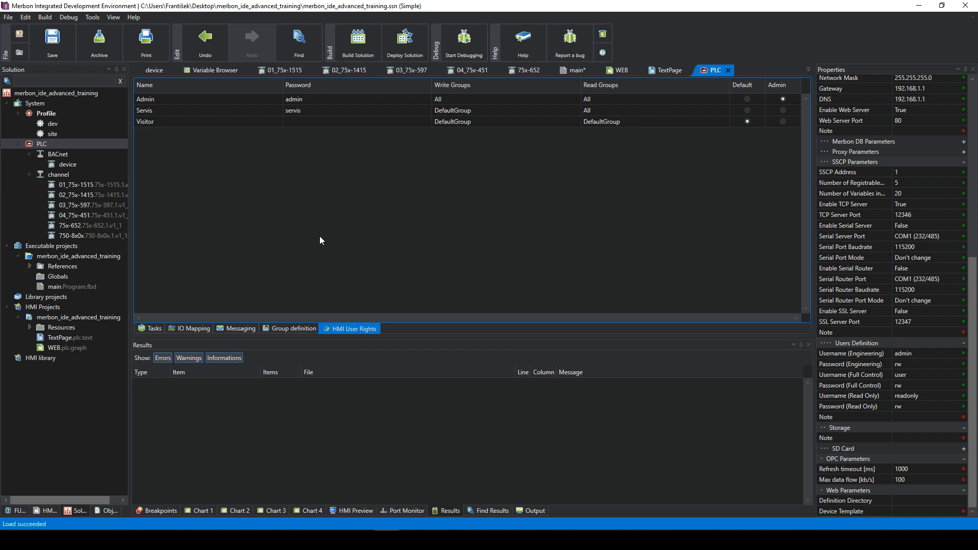
- Review the Admin, Servis and Visitor user entries
{"action": "left_click", "coordinate": [299, 102]}
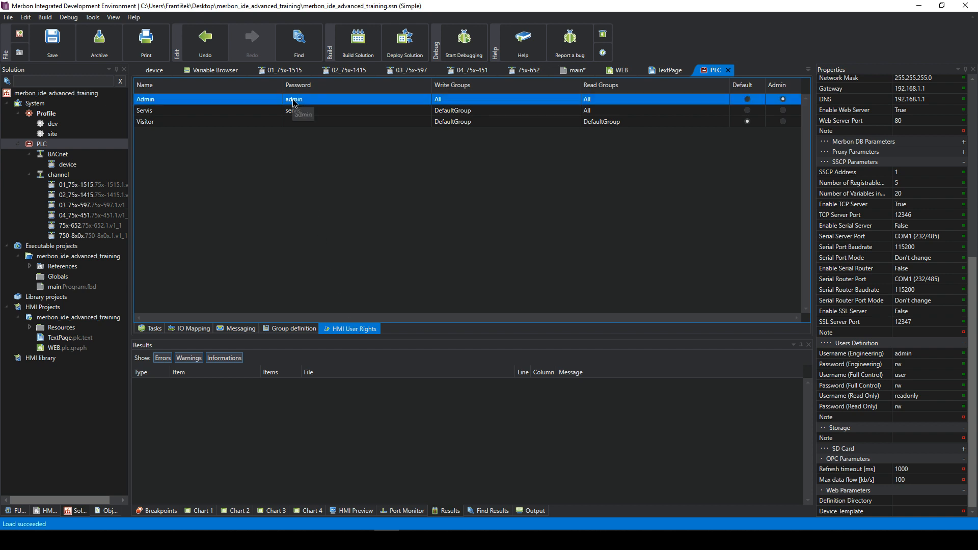
{"action": "left_click", "coordinate": [313, 122]}
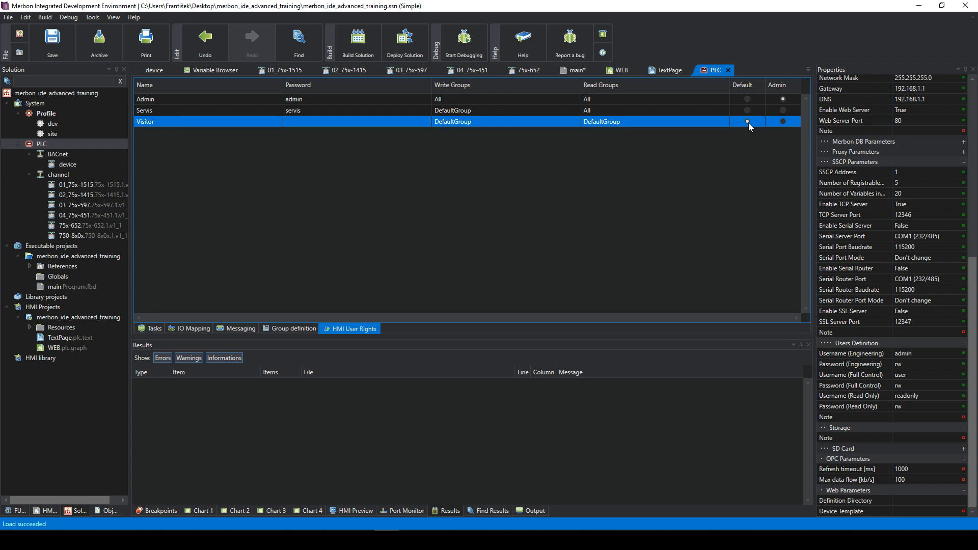
{"action": "left_click", "coordinate": [768, 101]}
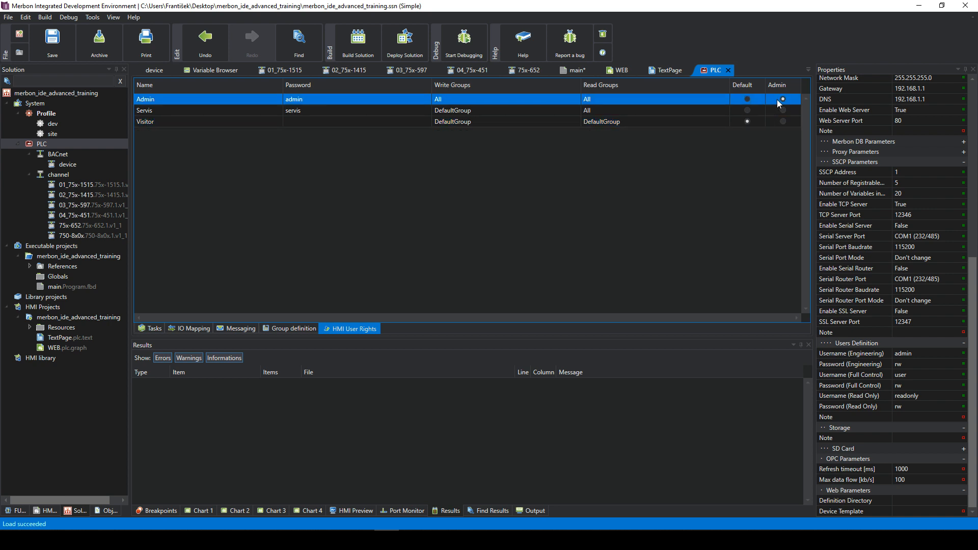
{"action": "left_click", "coordinate": [548, 111]}
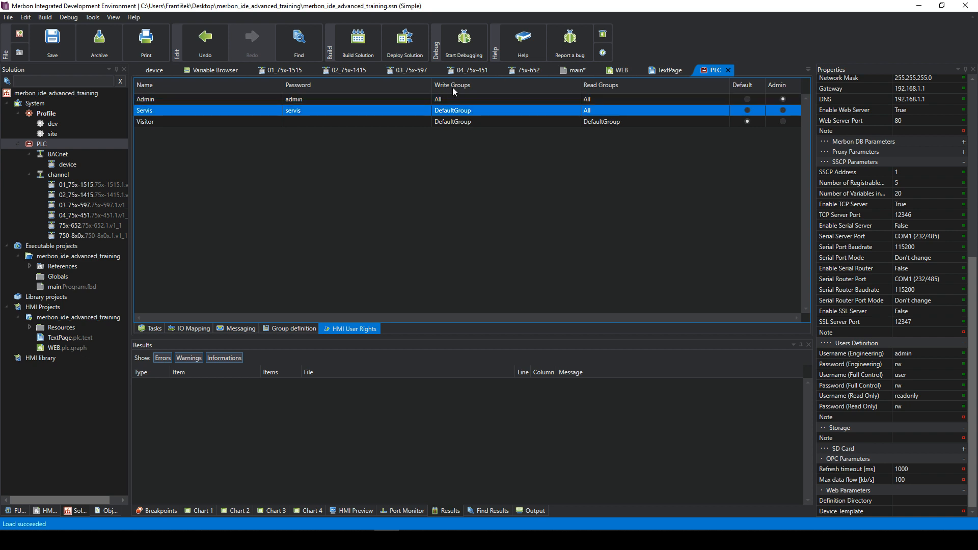
{"action": "left_click", "coordinate": [247, 121]}
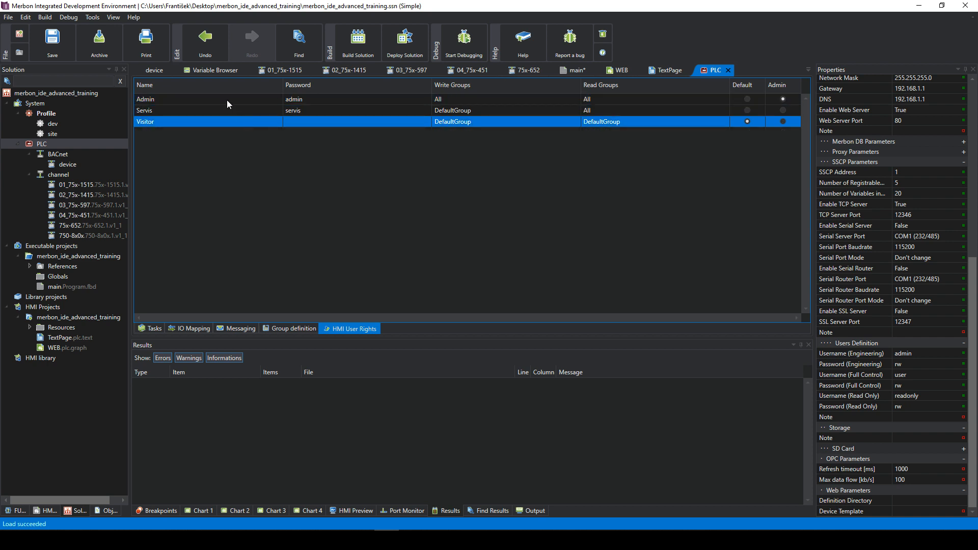
{"action": "left_click", "coordinate": [228, 100]}
{"action": "left_click", "coordinate": [231, 123]}
{"action": "left_click", "coordinate": [215, 98]}
{"action": "left_click", "coordinate": [229, 112]}
{"action": "left_click", "coordinate": [232, 122]}
{"action": "left_click", "coordinate": [204, 101]}
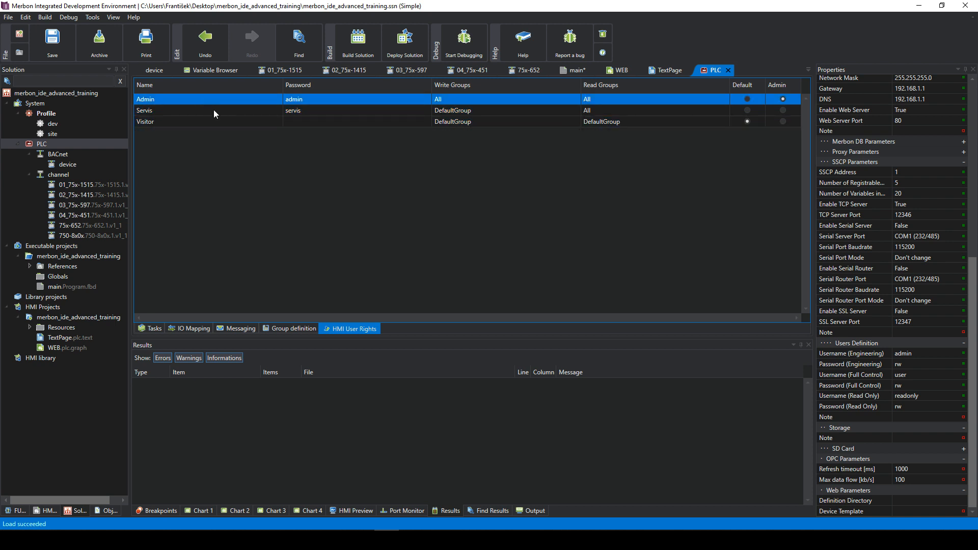
{"action": "left_click", "coordinate": [213, 109]}
- Add a new HMI user named User and commit it to the PLC
{"action": "right_click", "coordinate": [221, 130]}
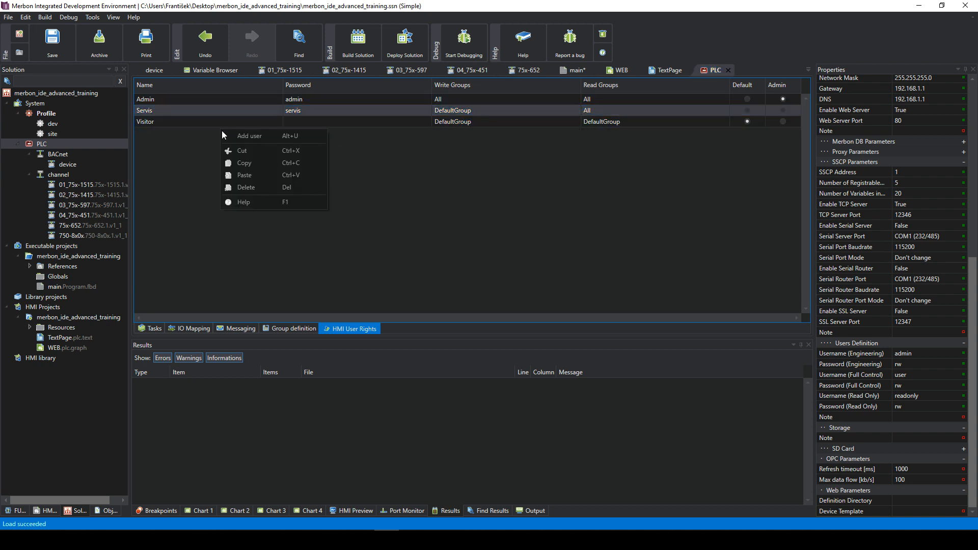
{"action": "left_click", "coordinate": [247, 137]}
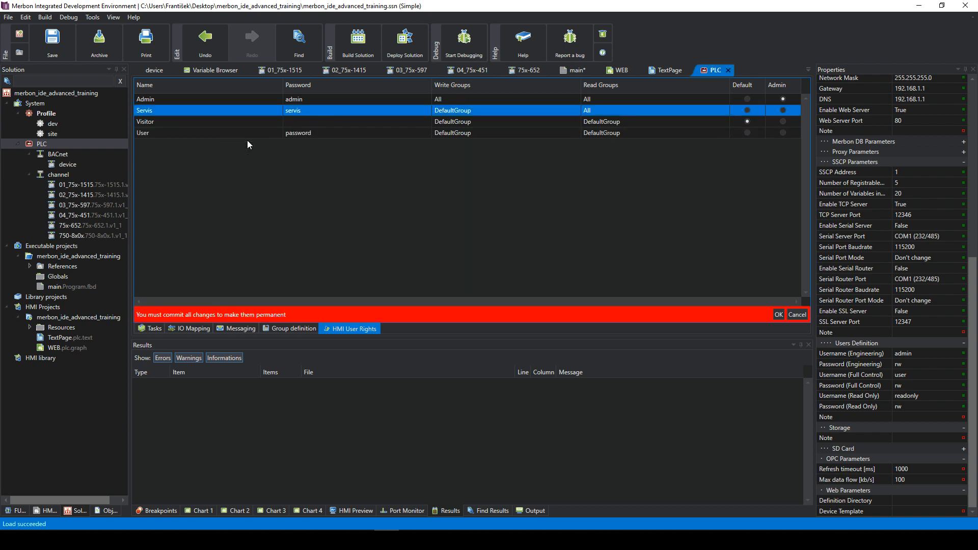
{"action": "left_click", "coordinate": [302, 136]}
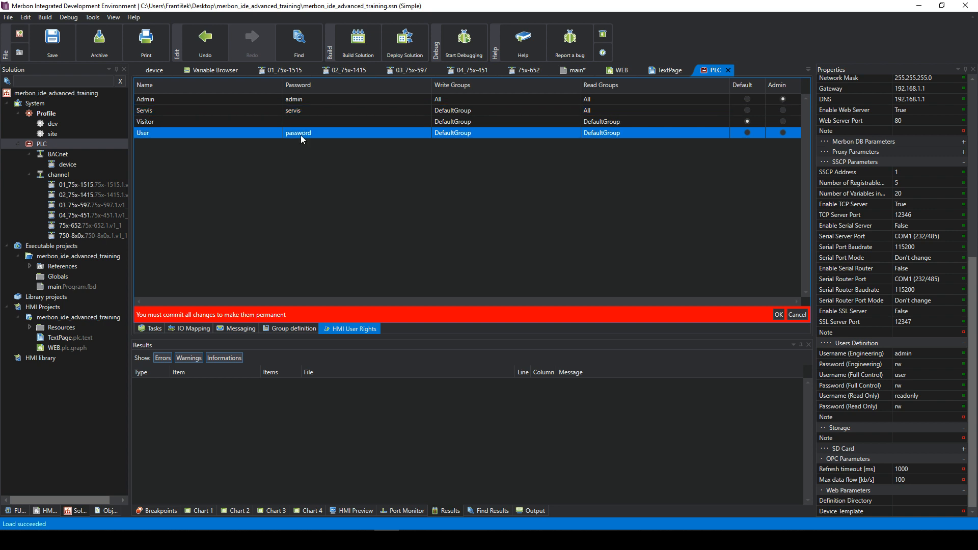
{"action": "left_click", "coordinate": [778, 314]}
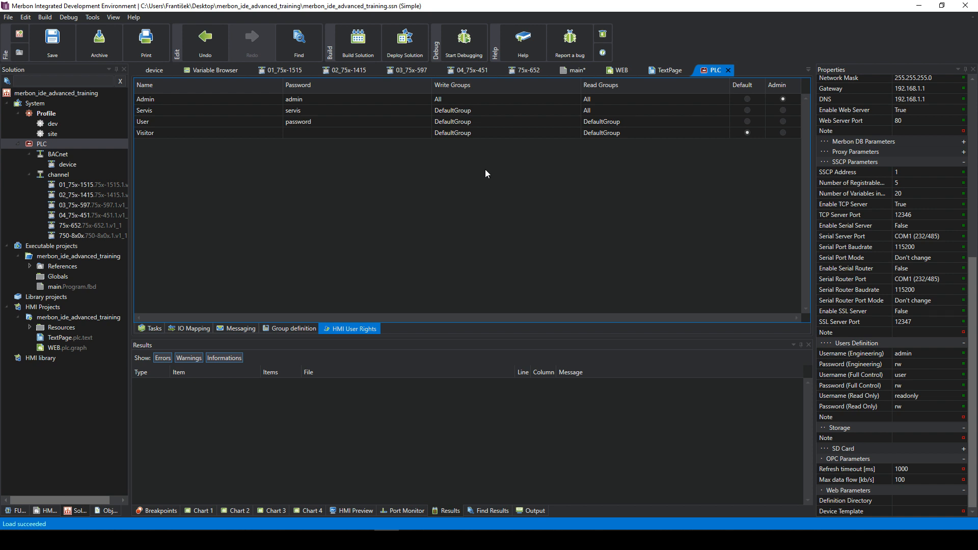
- Restrict the Servis user's write groups to DefaultGroup
{"action": "left_click", "coordinate": [458, 110]}
{"action": "left_click", "coordinate": [458, 110]}
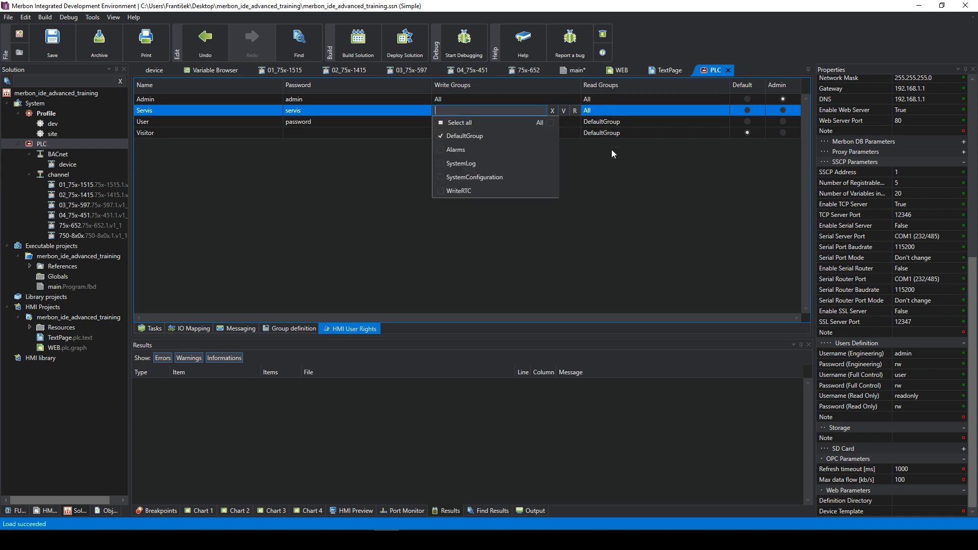
{"action": "left_click", "coordinate": [560, 118]}
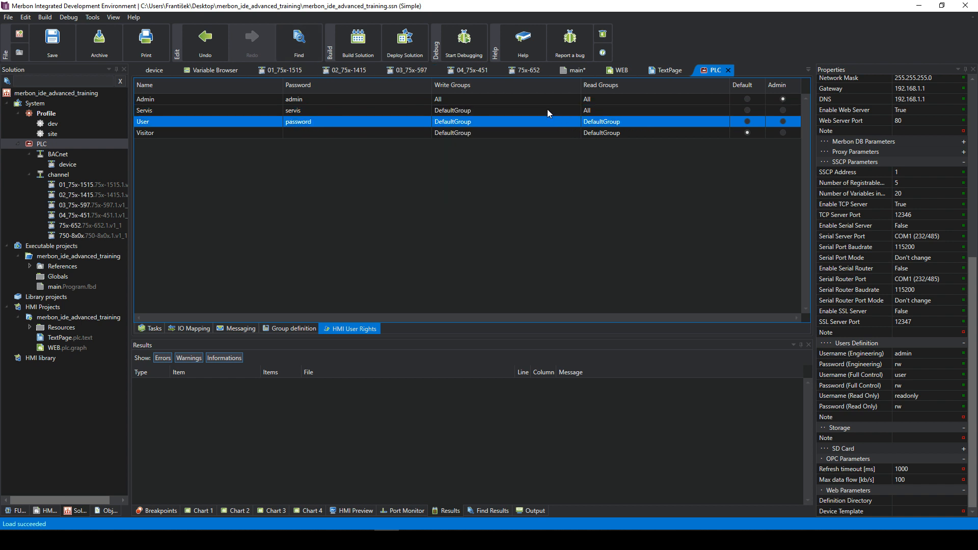
{"action": "left_click", "coordinate": [300, 329]}
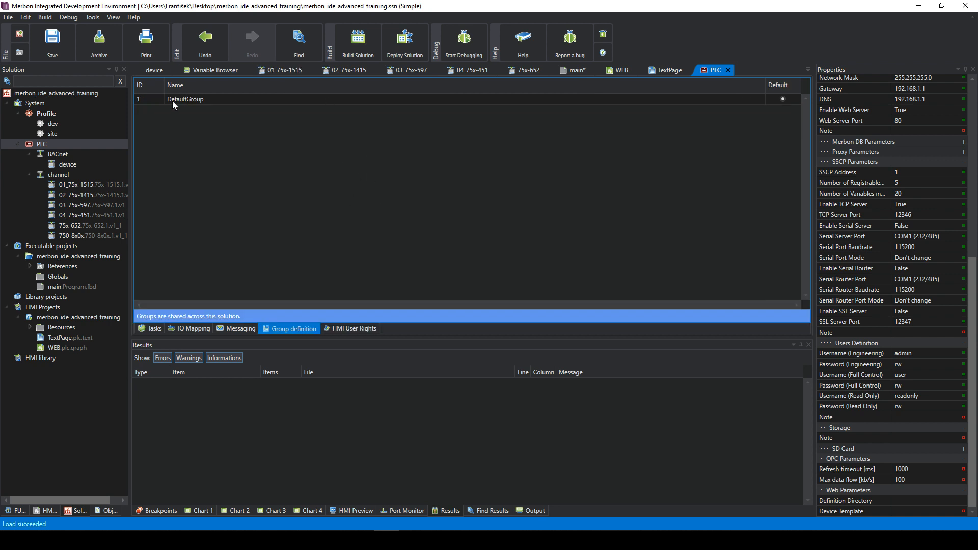
- Add Group_2 to the PLC's group definitions and commit it
{"action": "right_click", "coordinate": [276, 148]}
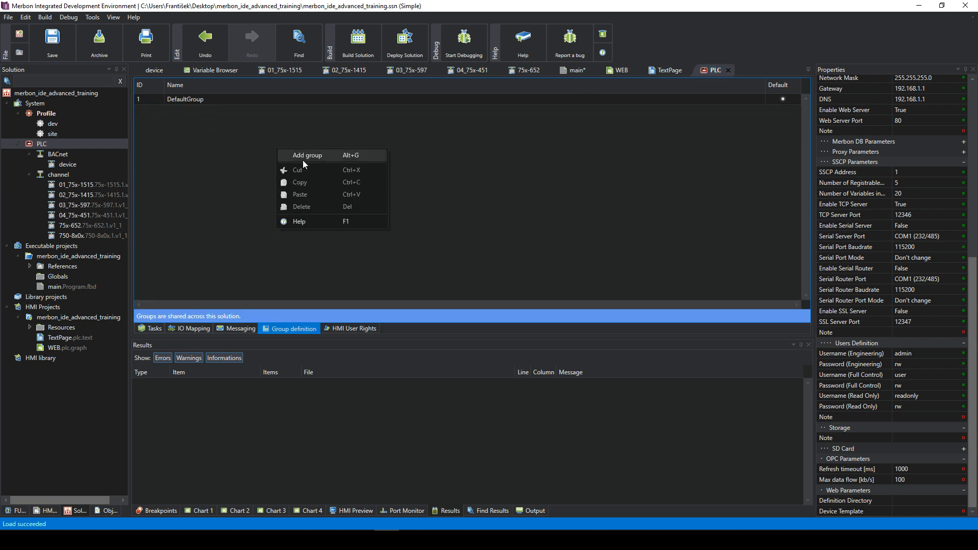
{"action": "left_click", "coordinate": [301, 158]}
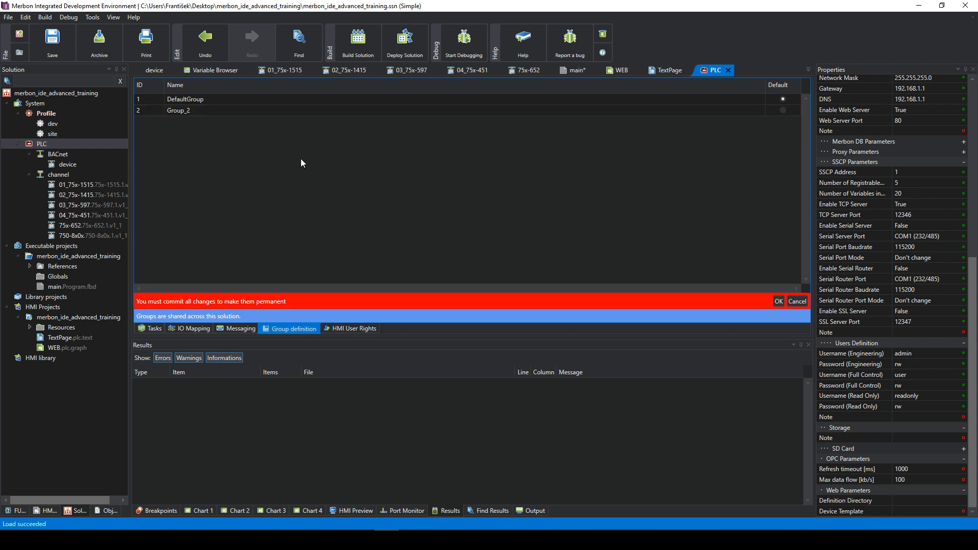
{"action": "left_click", "coordinate": [779, 301]}
{"action": "left_click", "coordinate": [199, 111]}
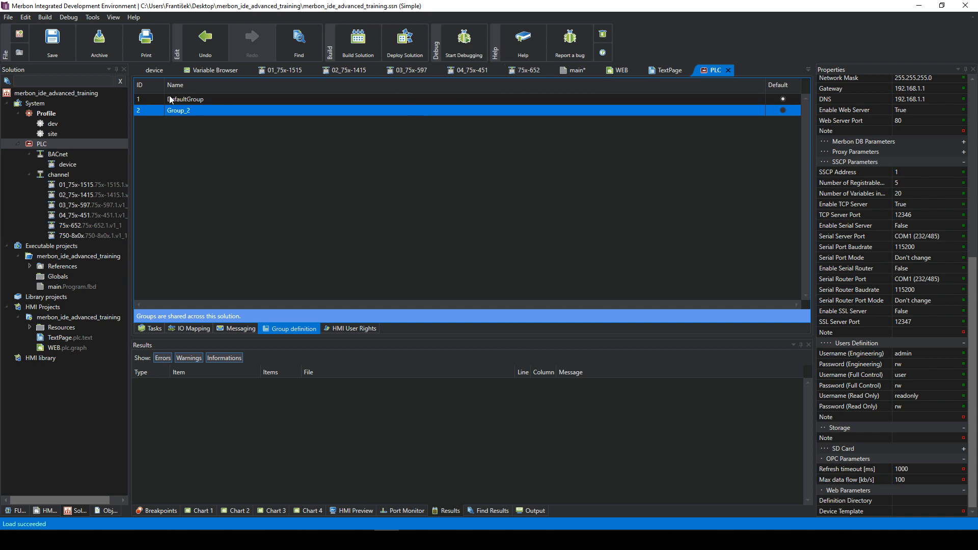
- Keep WEB Page 1's user group as DefaultGroup
{"action": "left_click", "coordinate": [622, 72]}
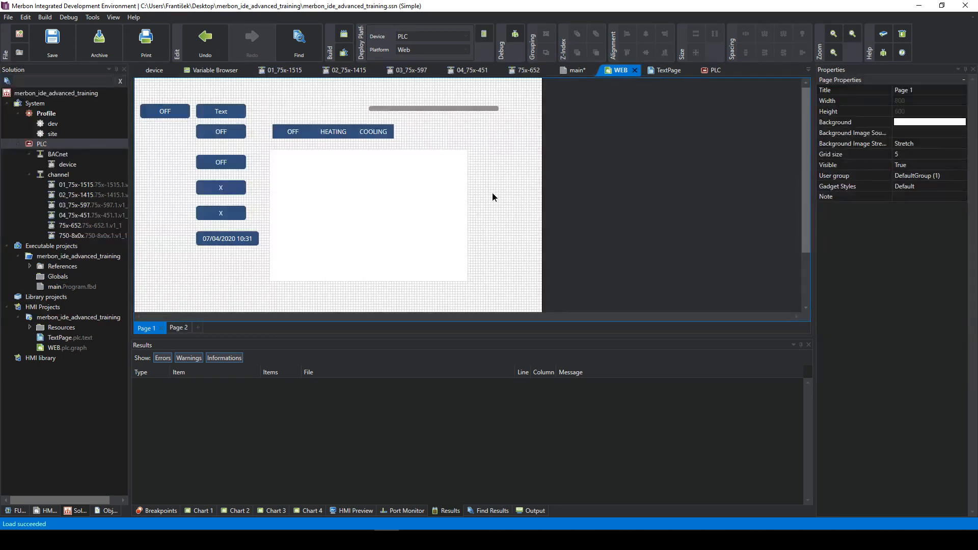
{"action": "left_click", "coordinate": [906, 175]}
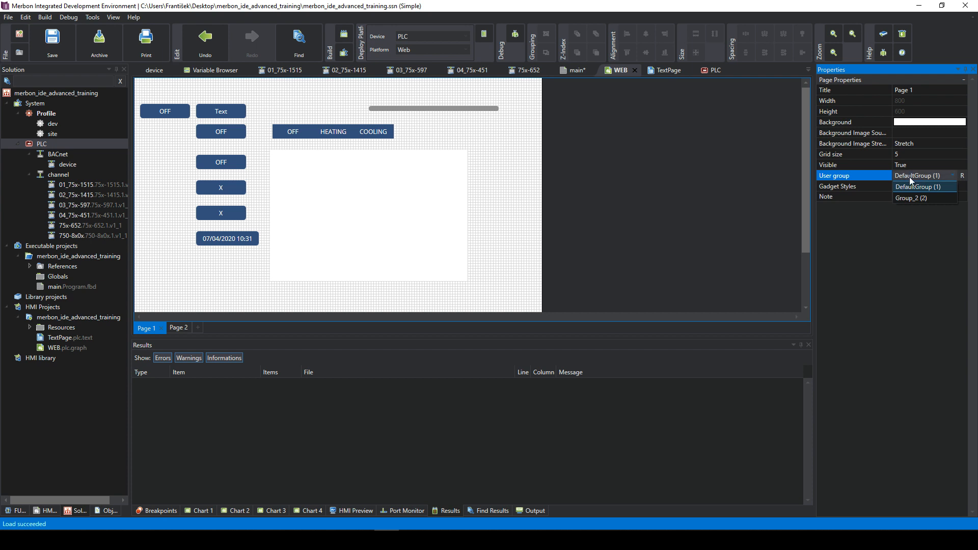
{"action": "left_click", "coordinate": [911, 187]}
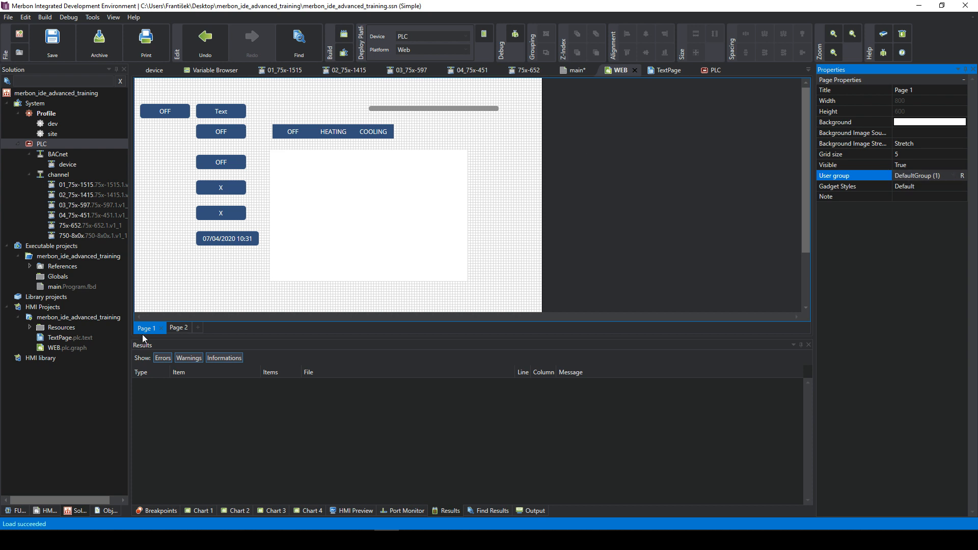
{"action": "left_click", "coordinate": [175, 328]}
- Set the text page's user group to Group_2, then return to WEB Page 1
{"action": "left_click", "coordinate": [669, 71]}
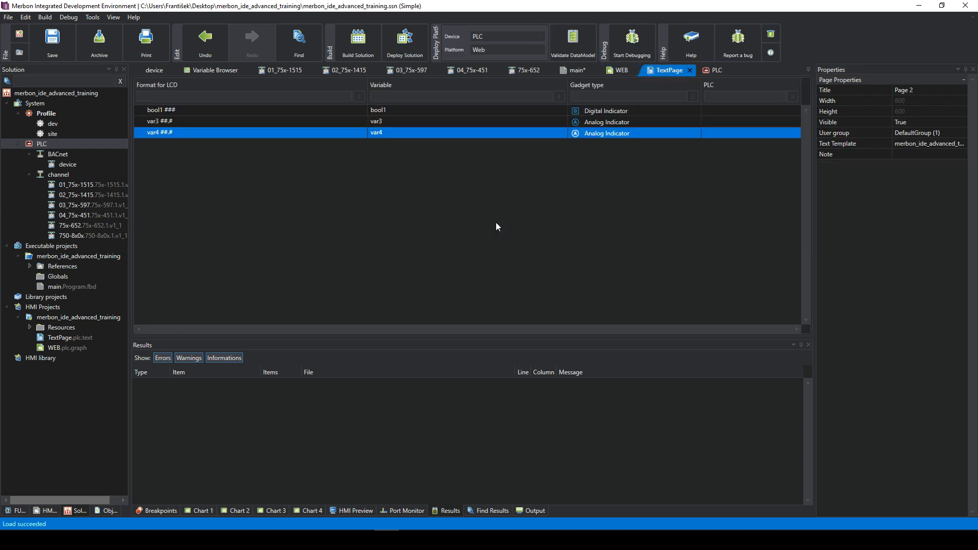
{"action": "left_click", "coordinate": [928, 135]}
{"action": "left_click", "coordinate": [927, 135]}
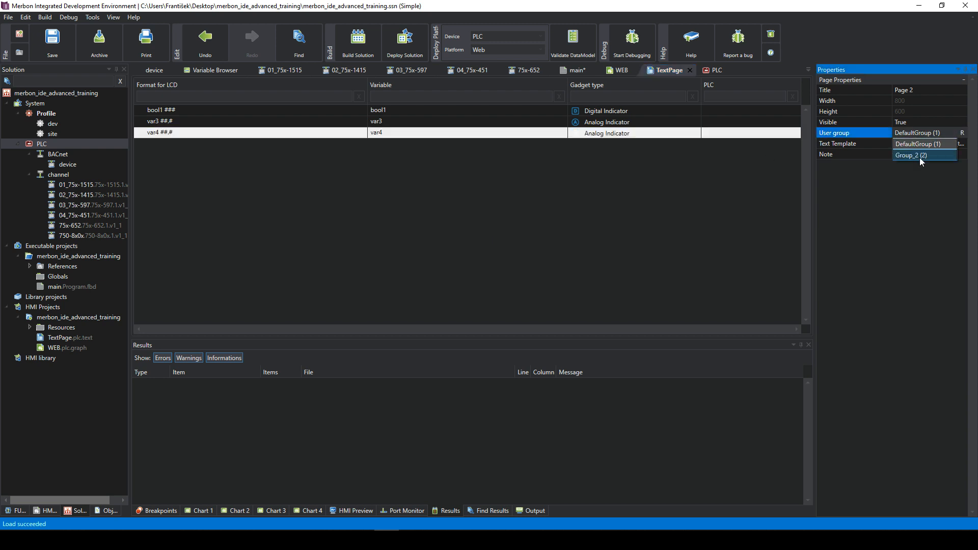
{"action": "left_click", "coordinate": [919, 157]}
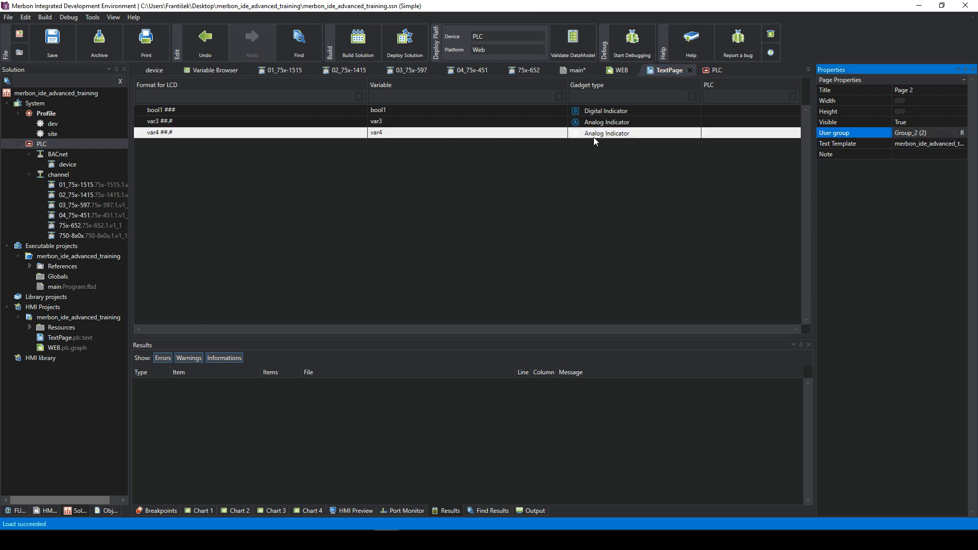
{"action": "left_click", "coordinate": [619, 73]}
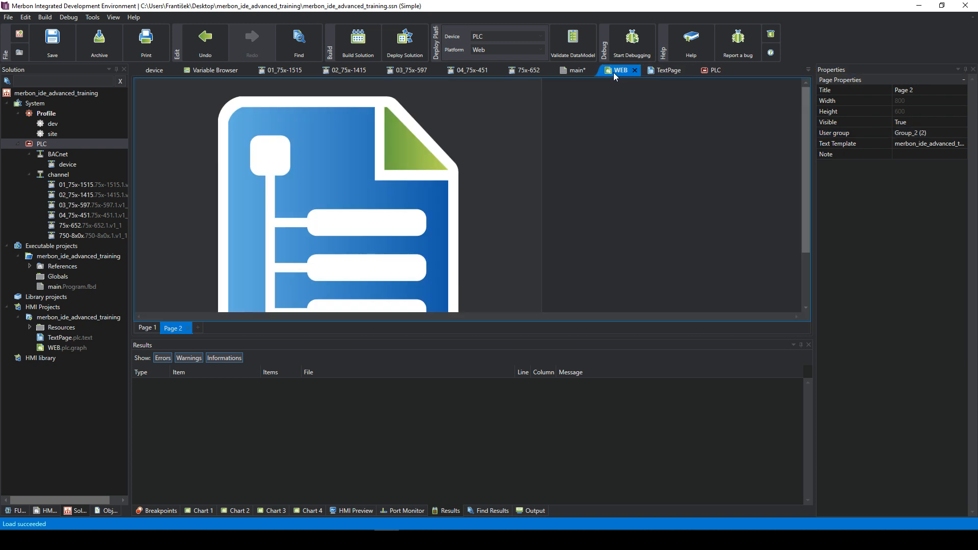
{"action": "left_click", "coordinate": [145, 328]}
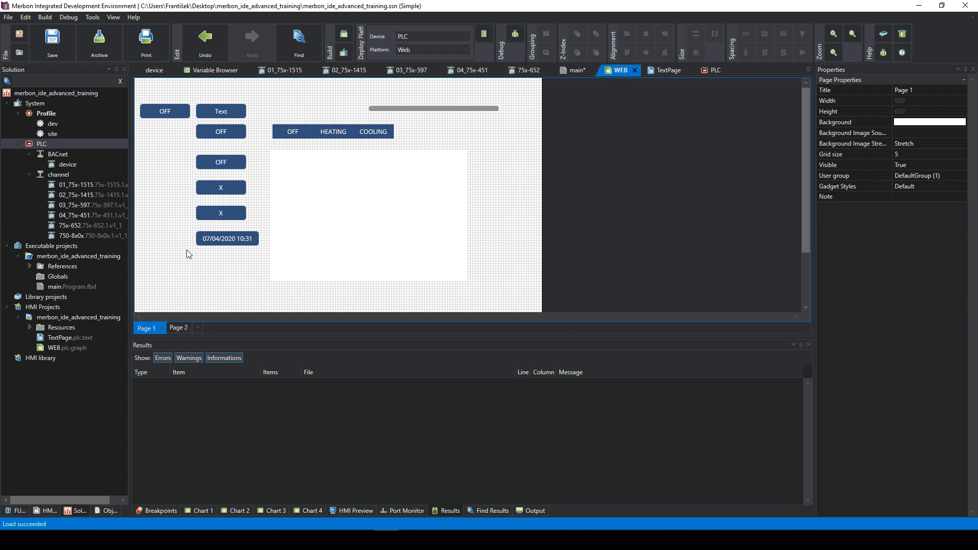
{"action": "left_click", "coordinate": [178, 328]}
{"action": "left_click", "coordinate": [149, 329]}
- Give the User account write access to Group_2 in the HMI User Rights table
{"action": "left_click", "coordinate": [716, 71]}
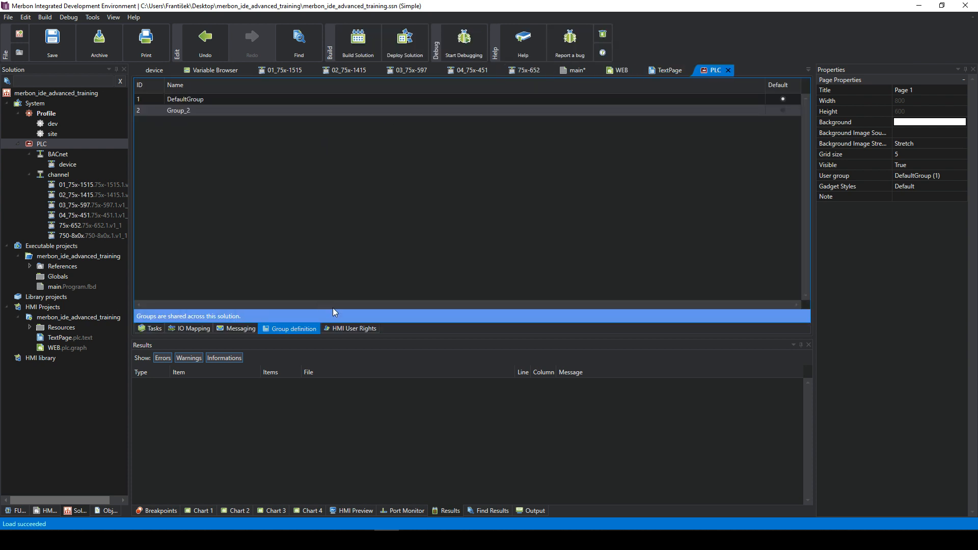
{"action": "left_click", "coordinate": [351, 329]}
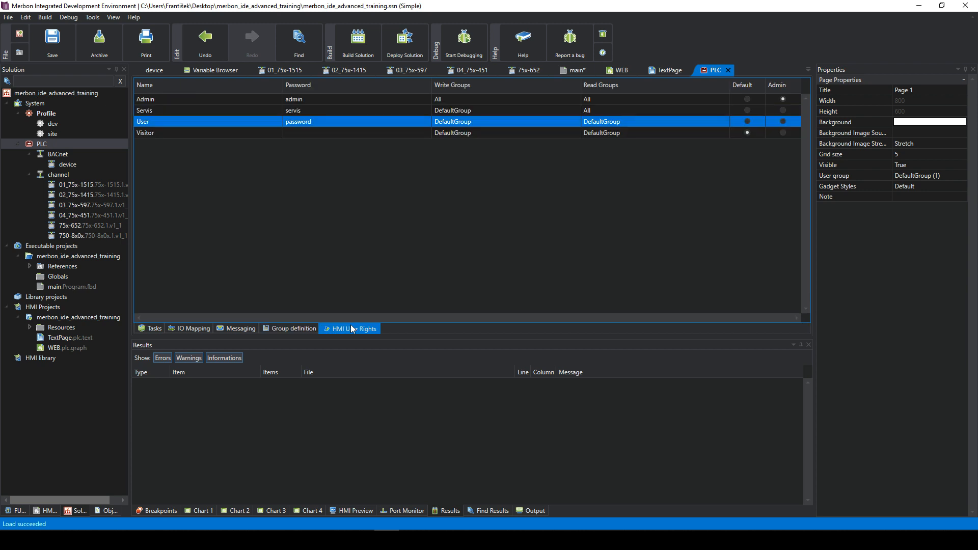
{"action": "left_click", "coordinate": [483, 121]}
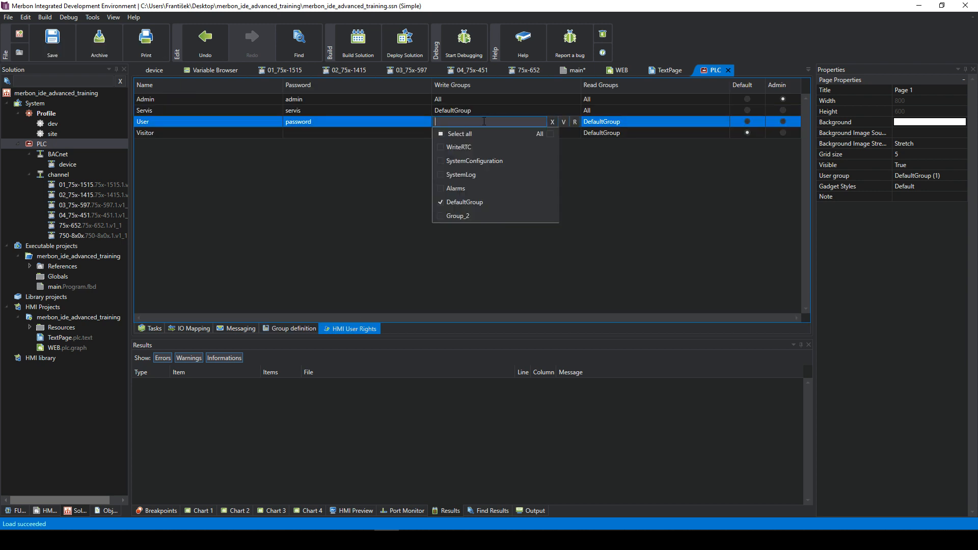
{"action": "left_click", "coordinate": [441, 216]}
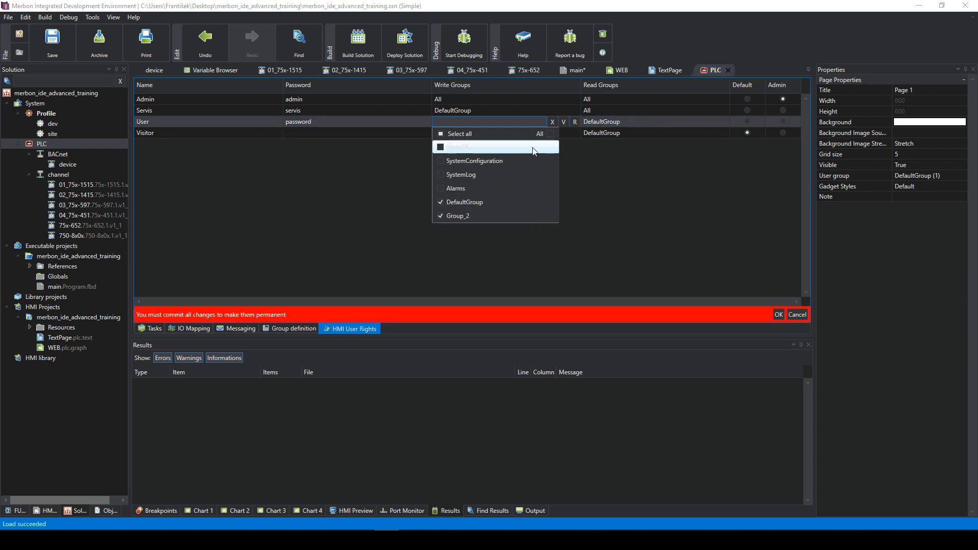
{"action": "left_click", "coordinate": [564, 123]}
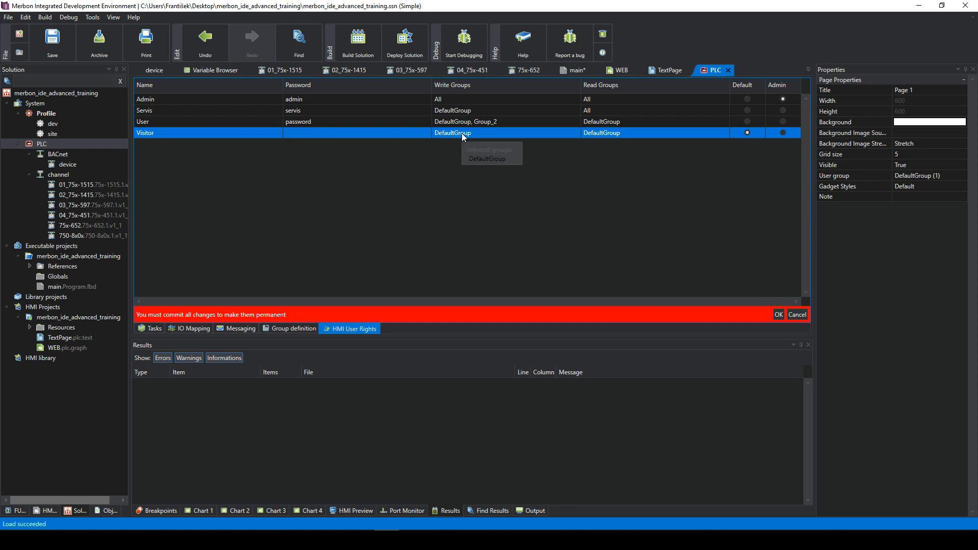
- Add WriteRTC to the User account's write groups and commit the user rights changes
{"action": "left_click", "coordinate": [461, 111]}
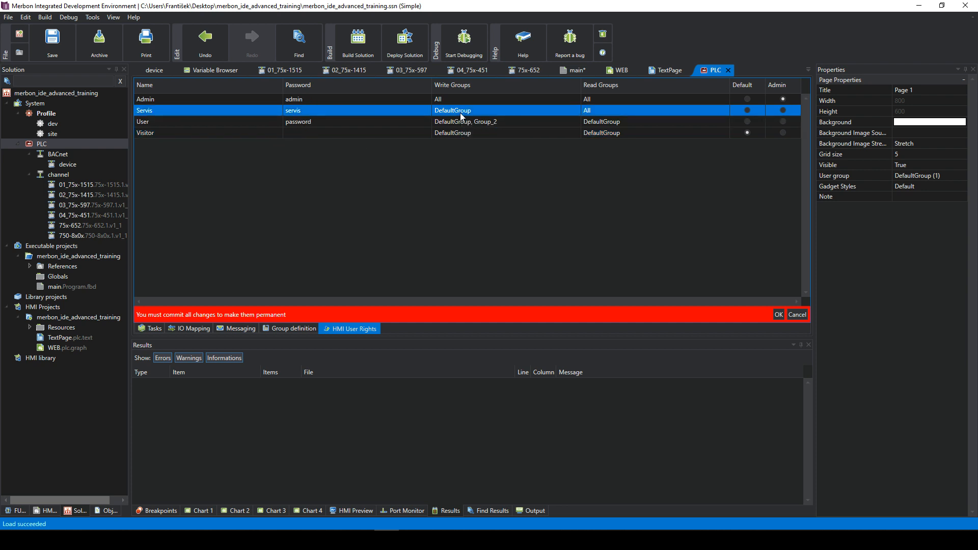
{"action": "left_click", "coordinate": [468, 123]}
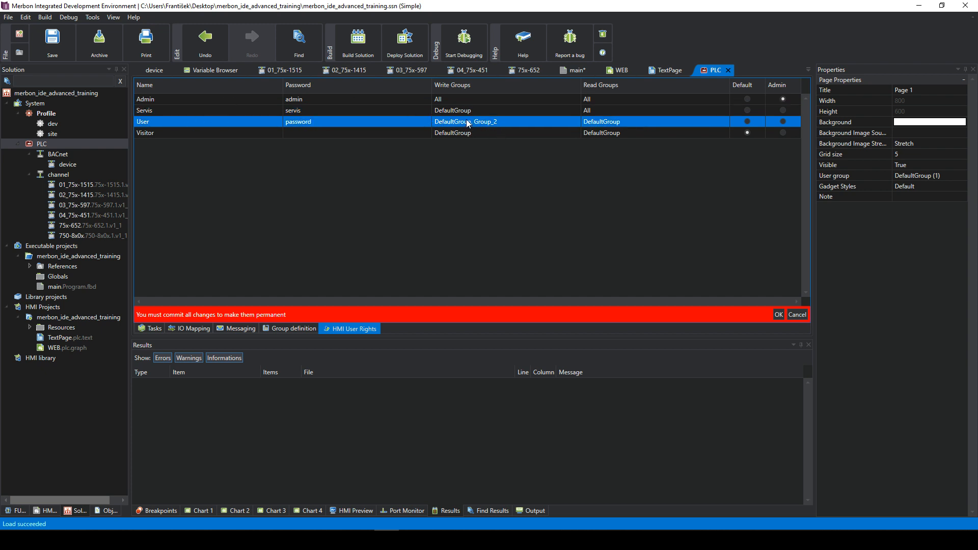
{"action": "left_click", "coordinate": [443, 99]}
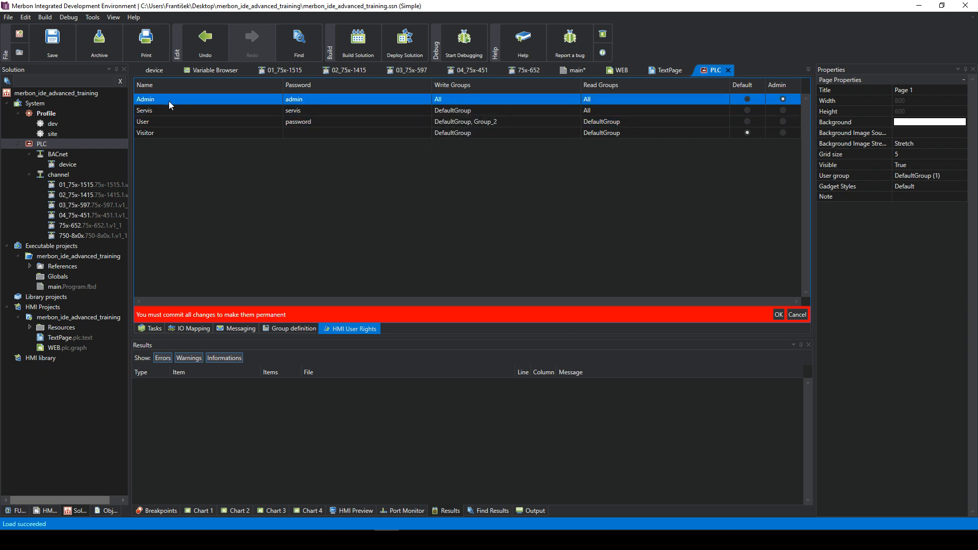
{"action": "left_click", "coordinate": [458, 122]}
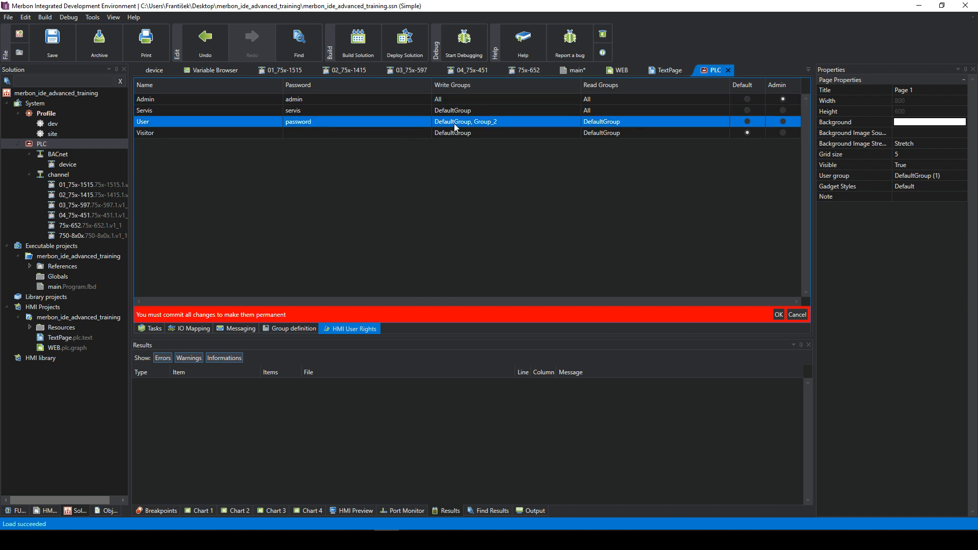
{"action": "left_click", "coordinate": [454, 123]}
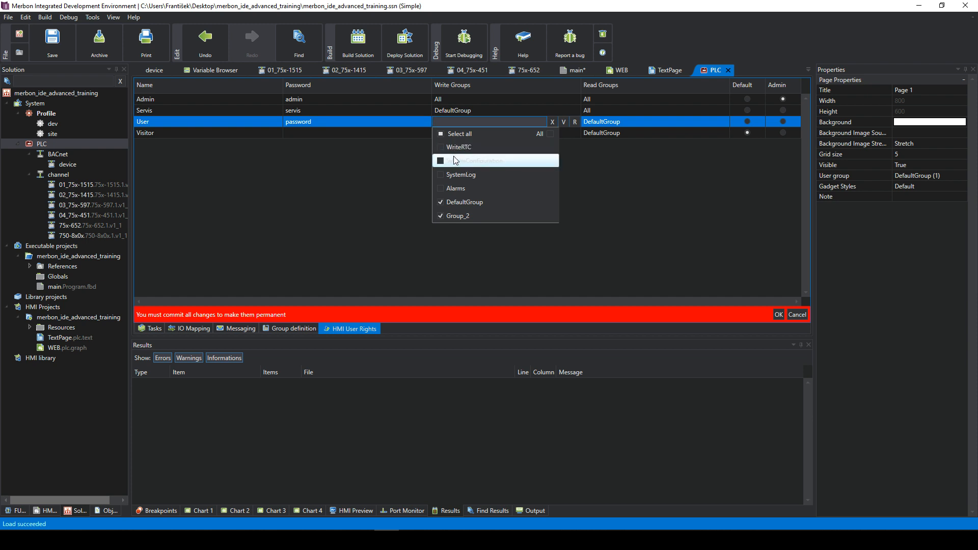
{"action": "left_click", "coordinate": [441, 148]}
{"action": "left_click", "coordinate": [564, 130]}
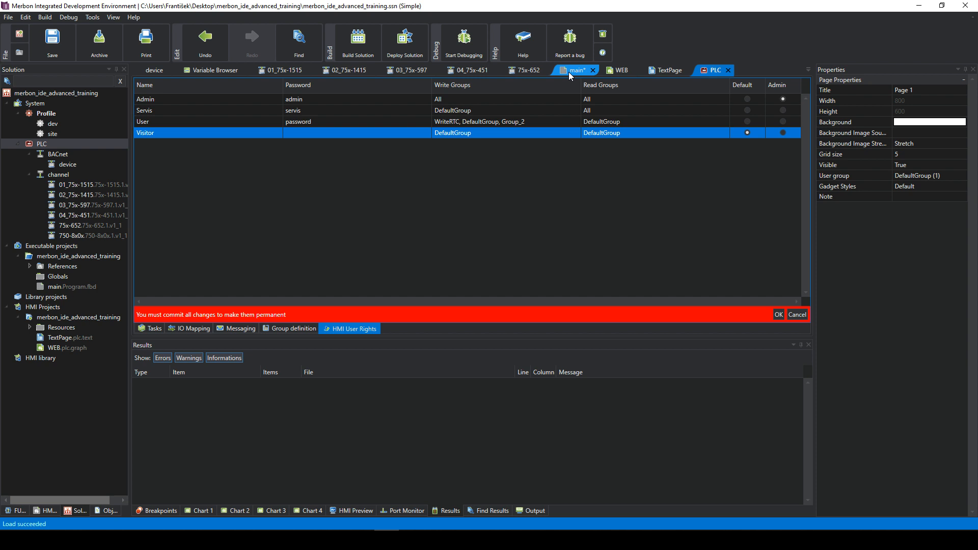
{"action": "left_click", "coordinate": [785, 317]}
- Inspect the DateTime Setter's properties on WEB Page 1
{"action": "left_click", "coordinate": [610, 73]}
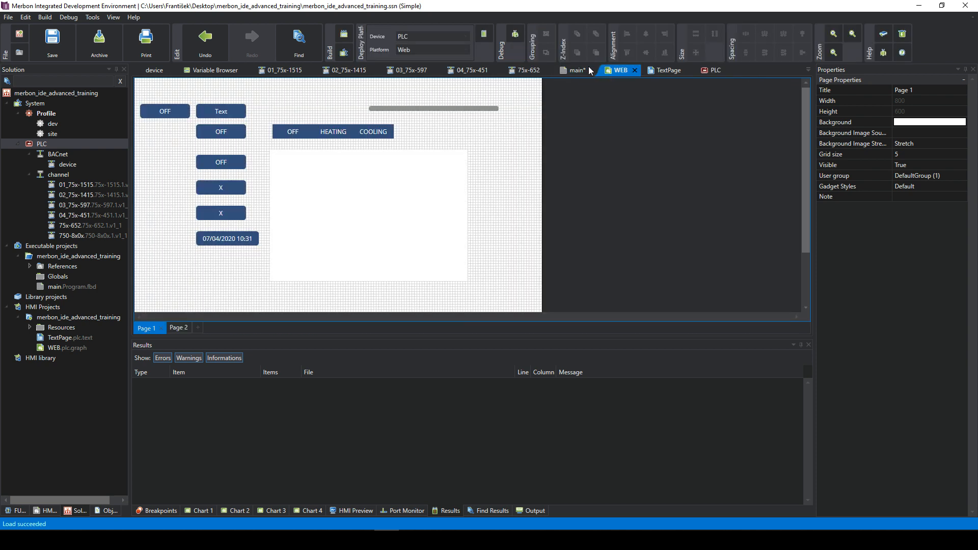
{"action": "left_click", "coordinate": [241, 242]}
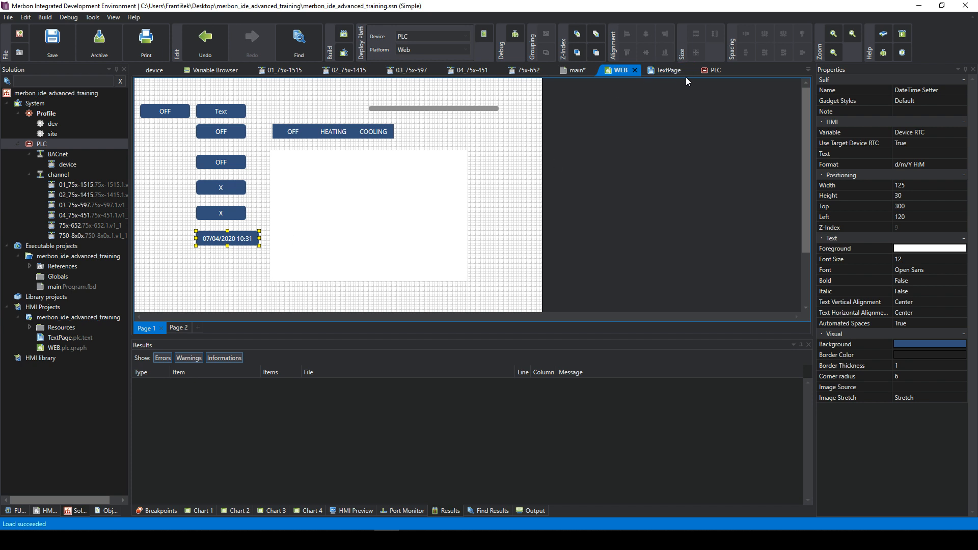
{"action": "left_click", "coordinate": [661, 71]}
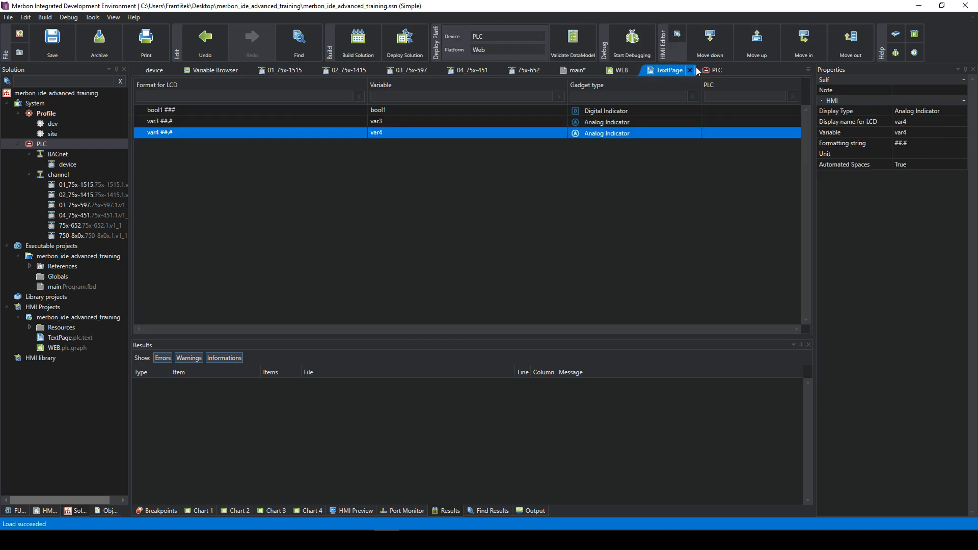
- Return to PLC HMI User Rights and bring up the User row's write group list
{"action": "left_click", "coordinate": [708, 72]}
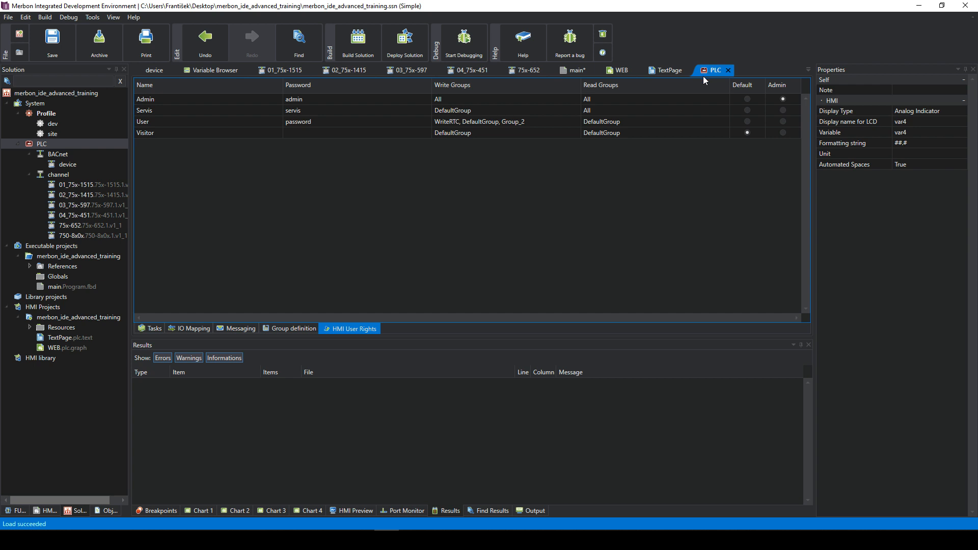
{"action": "left_click", "coordinate": [491, 123]}
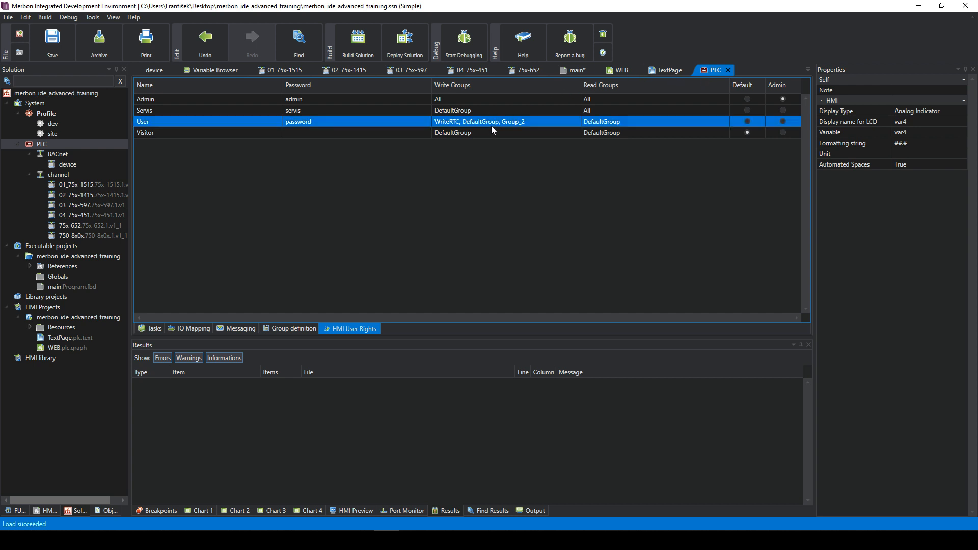
{"action": "left_click", "coordinate": [488, 121]}
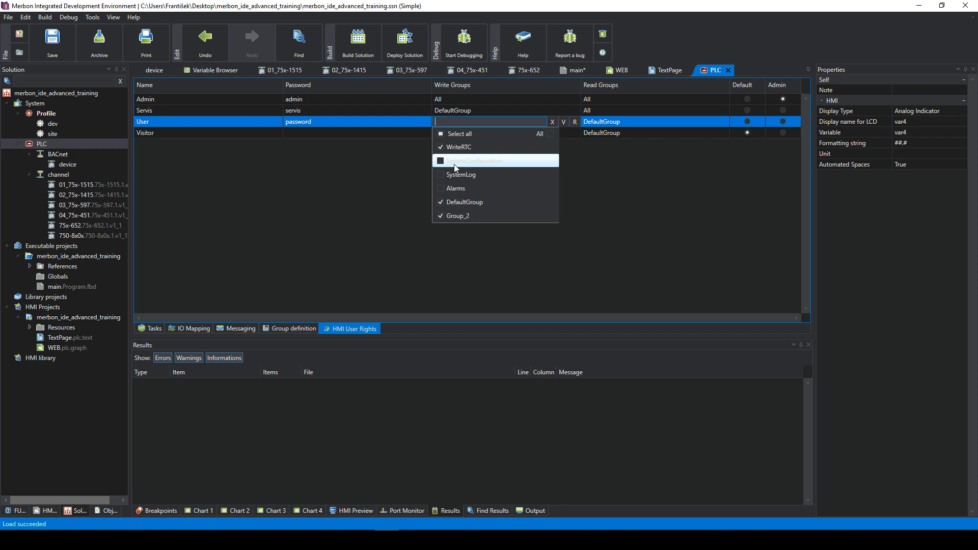
- Add SystemConfiguration to the User account's write groups, commit, and confirm the selection
{"action": "left_click", "coordinate": [441, 162]}
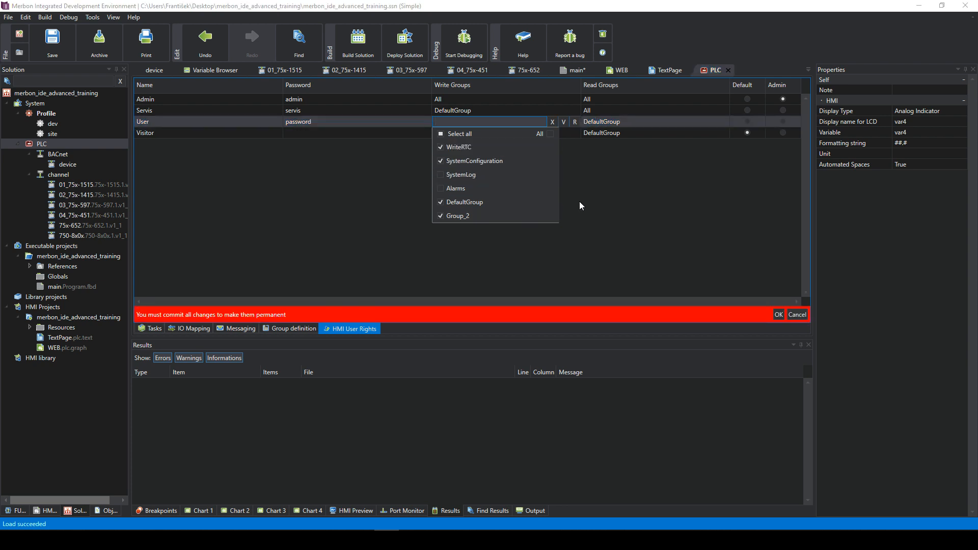
{"action": "left_click", "coordinate": [563, 123]}
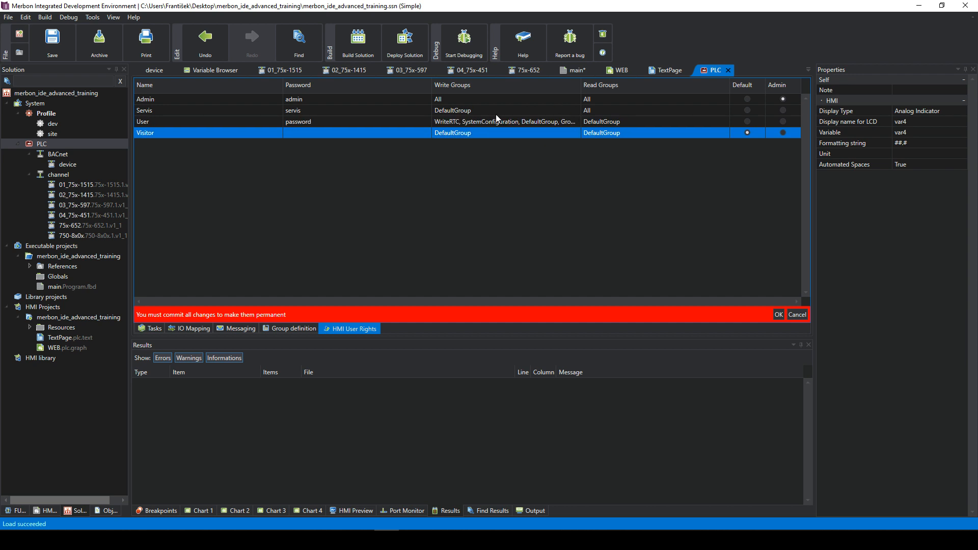
{"action": "left_click", "coordinate": [779, 314]}
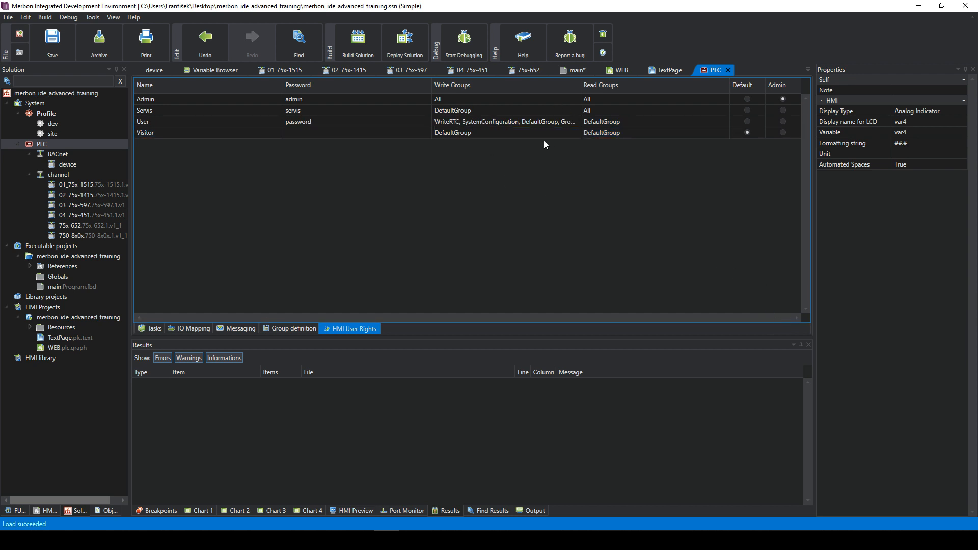
{"action": "left_click", "coordinate": [518, 120]}
{"action": "left_click", "coordinate": [518, 120]}
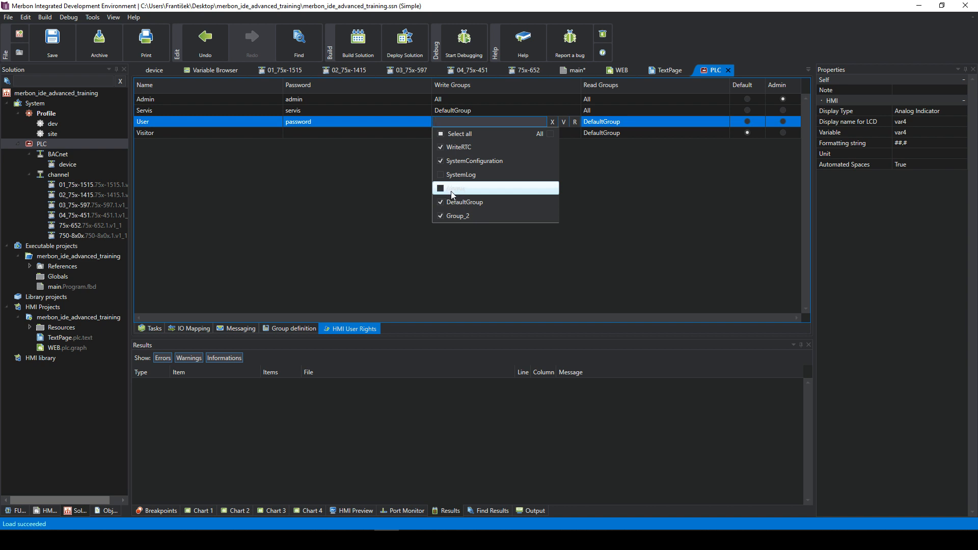
{"action": "left_click", "coordinate": [554, 123]}
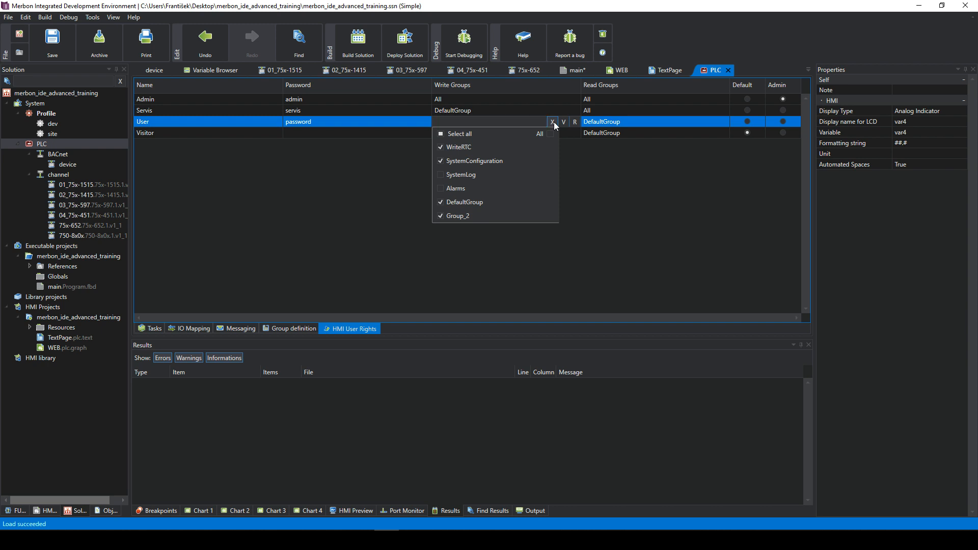
{"action": "left_click", "coordinate": [565, 122]}
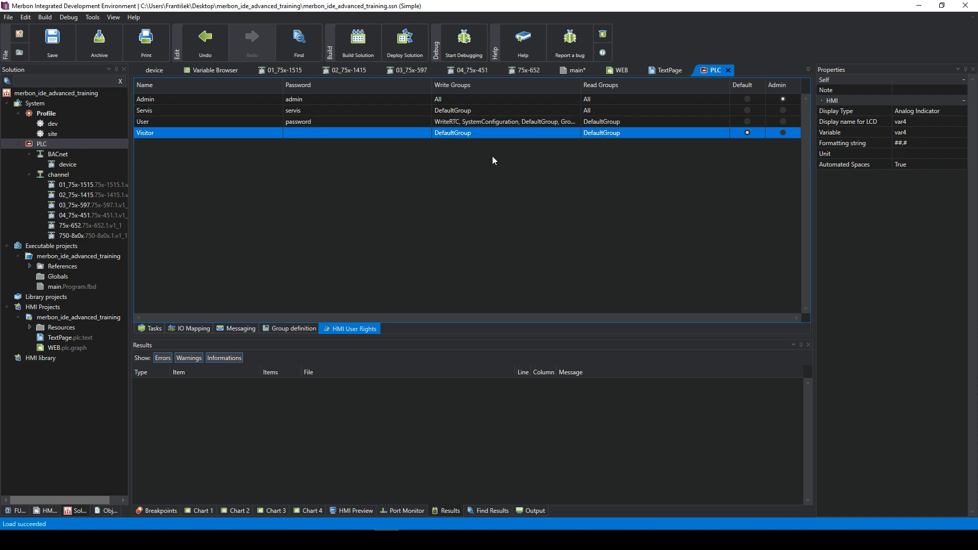
- Check the Domat site's Merbon runtime hardware platforms table for PLC history support, then minimize Chrome
{"action": "mouse_move", "coordinate": [98, 502]}
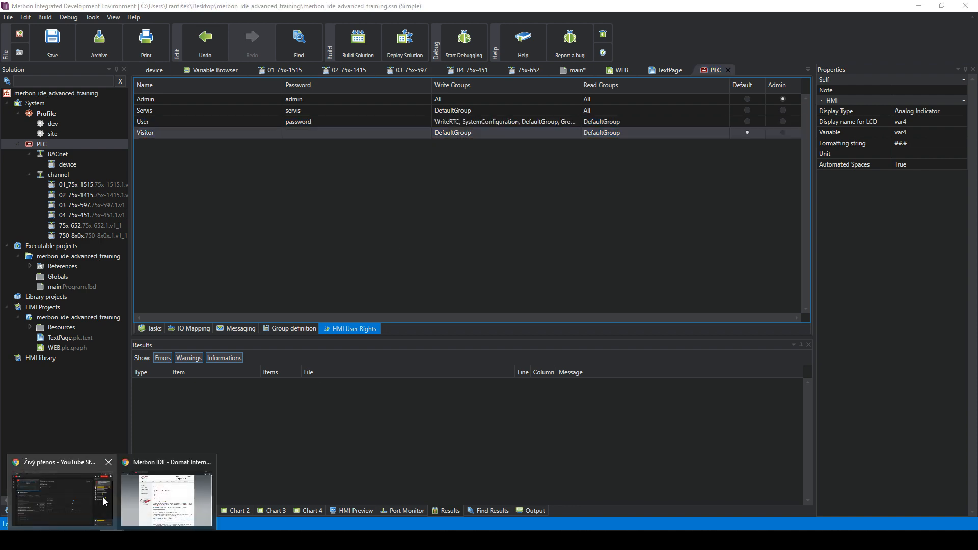
{"action": "left_click", "coordinate": [145, 492]}
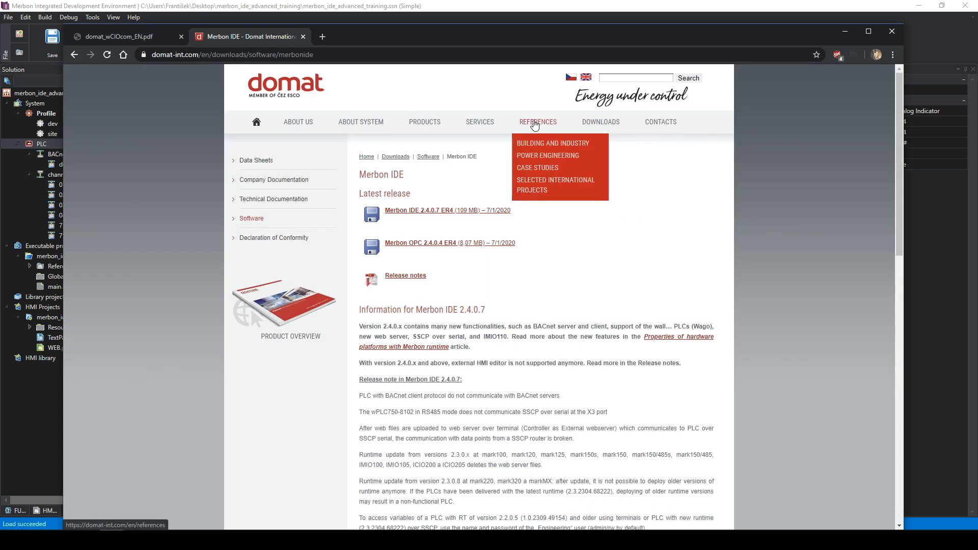
{"action": "mouse_move", "coordinate": [407, 128]}
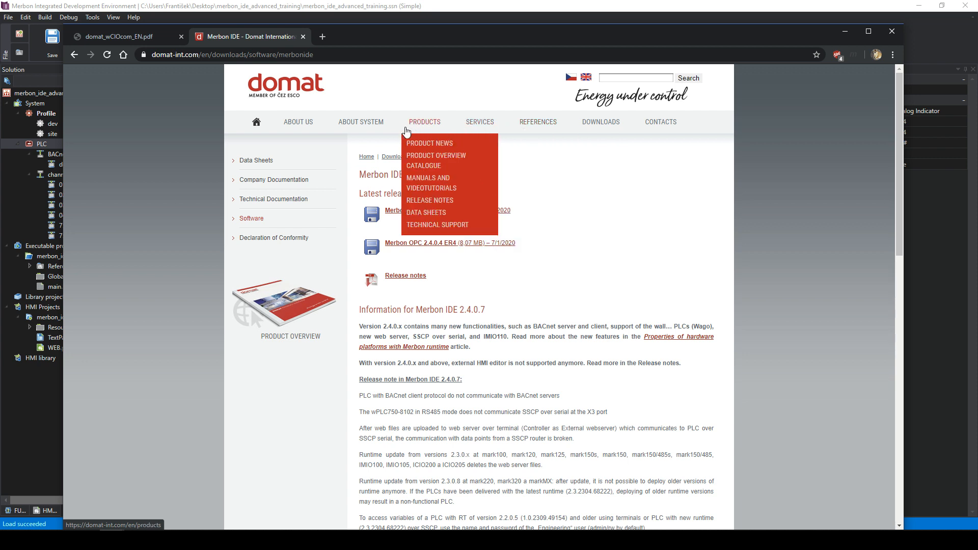
{"action": "mouse_move", "coordinate": [361, 123]}
{"action": "left_click", "coordinate": [349, 194]}
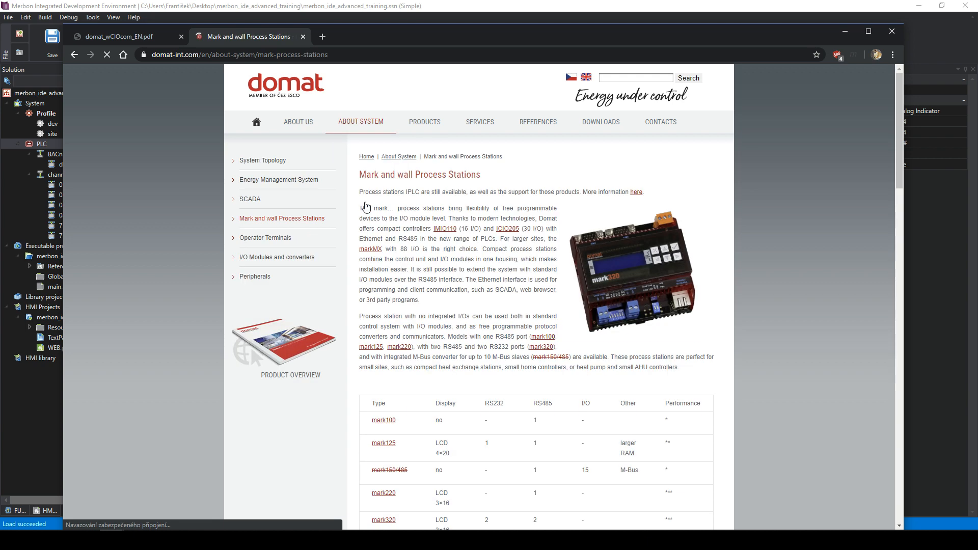
{"action": "scroll", "coordinate": [548, 254], "scroll_direction": "down", "scroll_amount": 4}
{"action": "scroll", "coordinate": [548, 253], "scroll_direction": "down", "scroll_amount": 7}
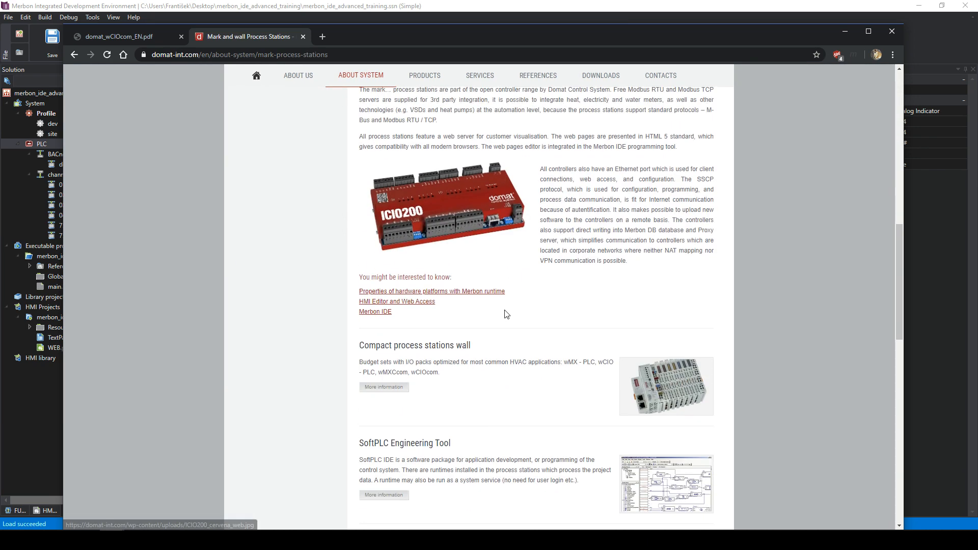
{"action": "left_click", "coordinate": [474, 291]}
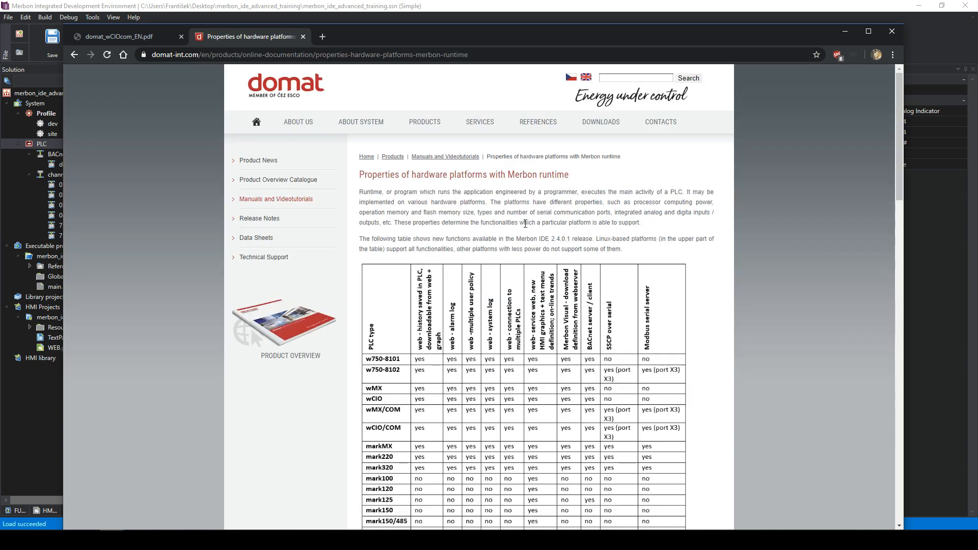
{"action": "scroll", "coordinate": [525, 230], "scroll_direction": "down", "scroll_amount": 3}
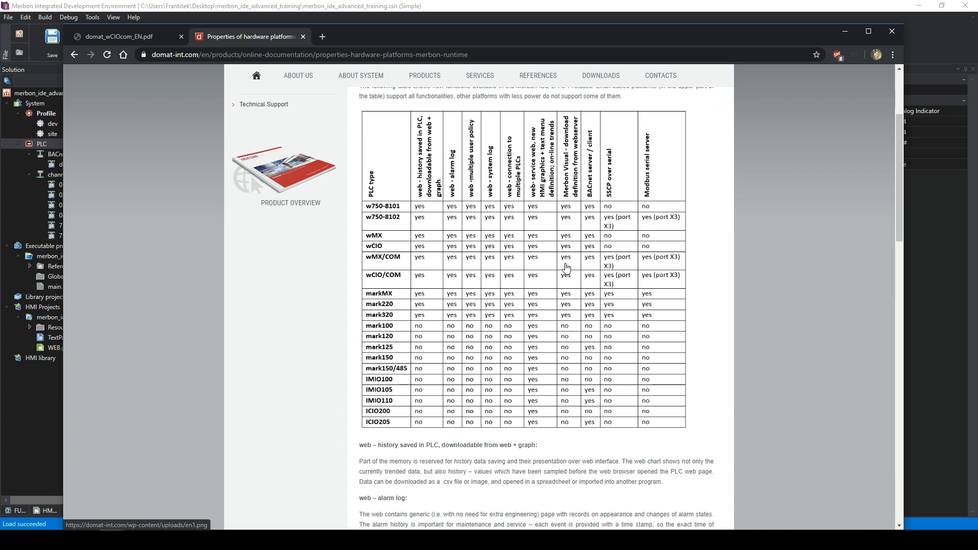
{"action": "left_click", "coordinate": [845, 31]}
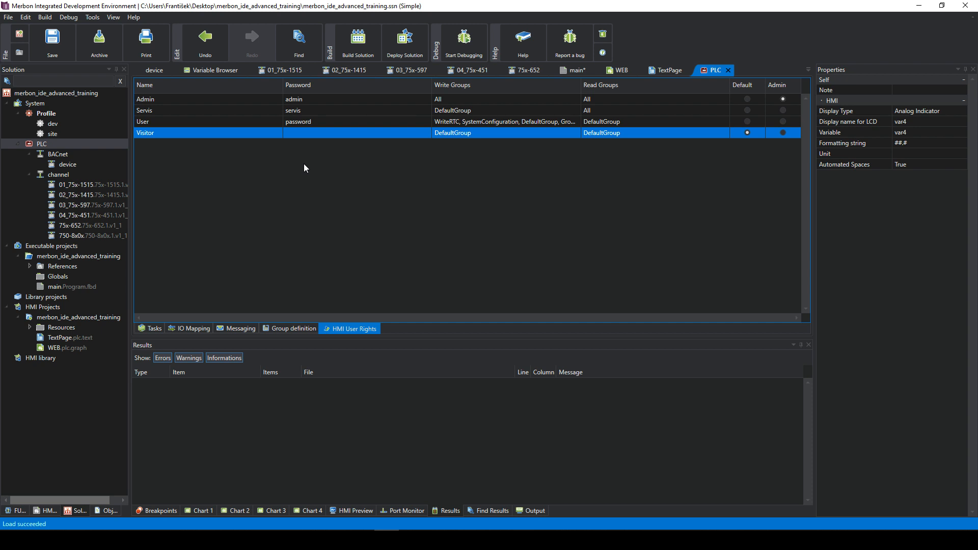
- Switch merbon_ide_advanced_training to Full Mode and select the new History node
{"action": "left_click", "coordinate": [56, 143]}
{"action": "left_click", "coordinate": [35, 105]}
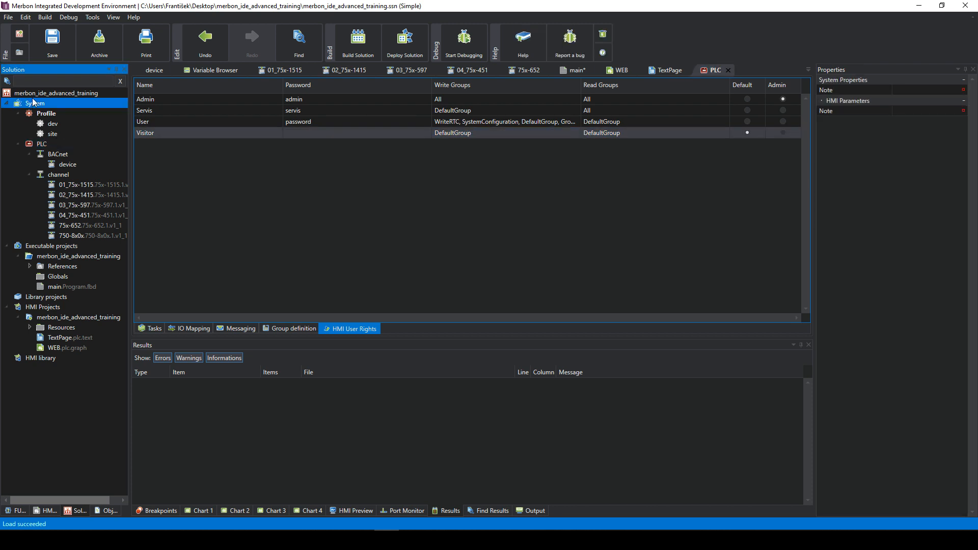
{"action": "left_click", "coordinate": [33, 95]}
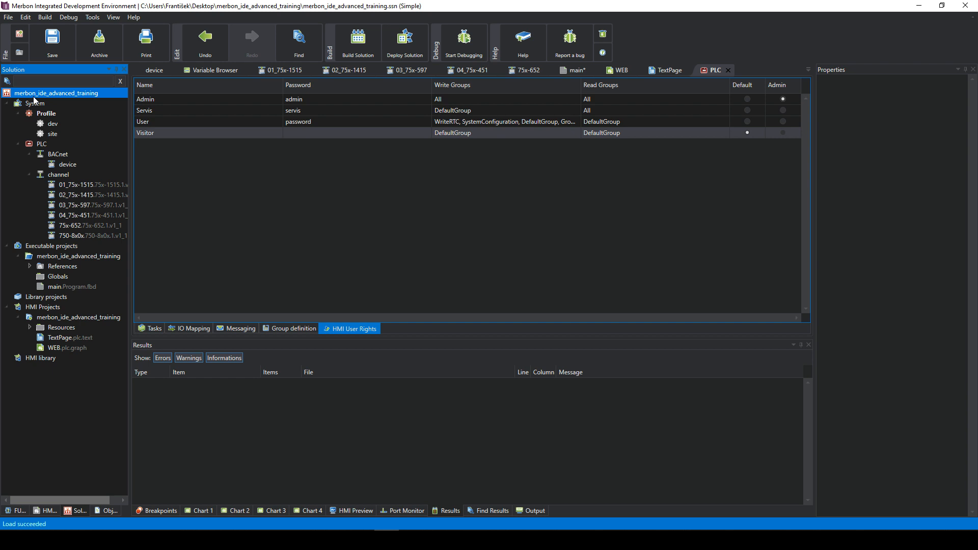
{"action": "right_click", "coordinate": [35, 100]}
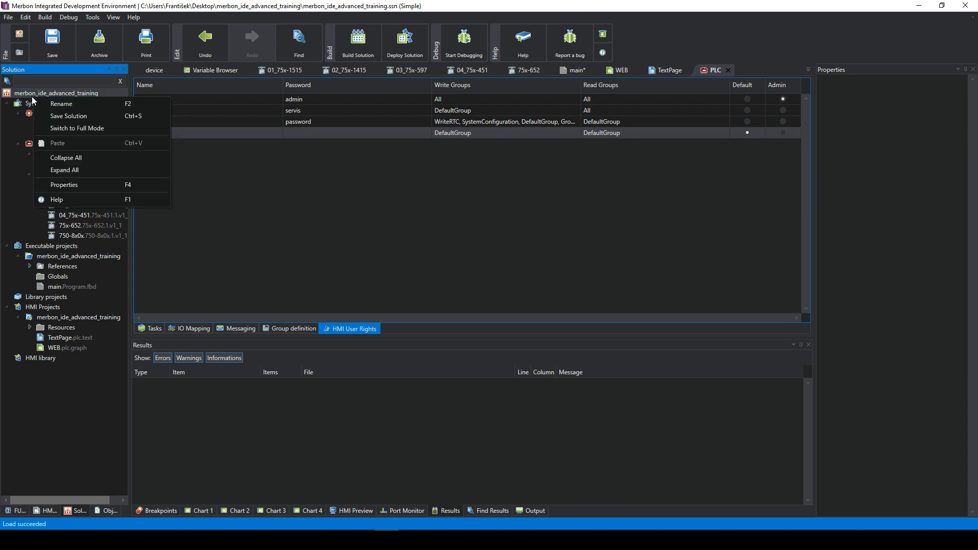
{"action": "left_click", "coordinate": [64, 130]}
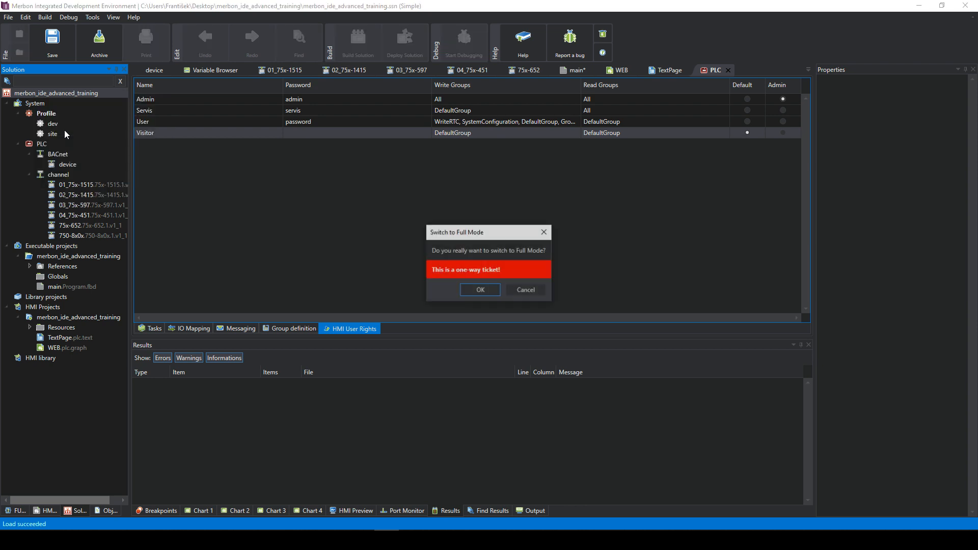
{"action": "left_click", "coordinate": [480, 290]}
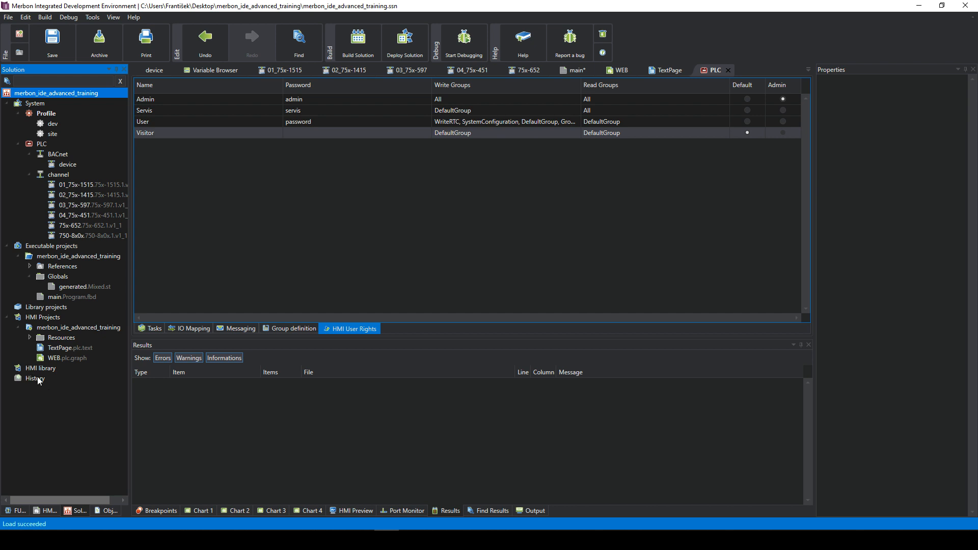
{"action": "left_click", "coordinate": [36, 378]}
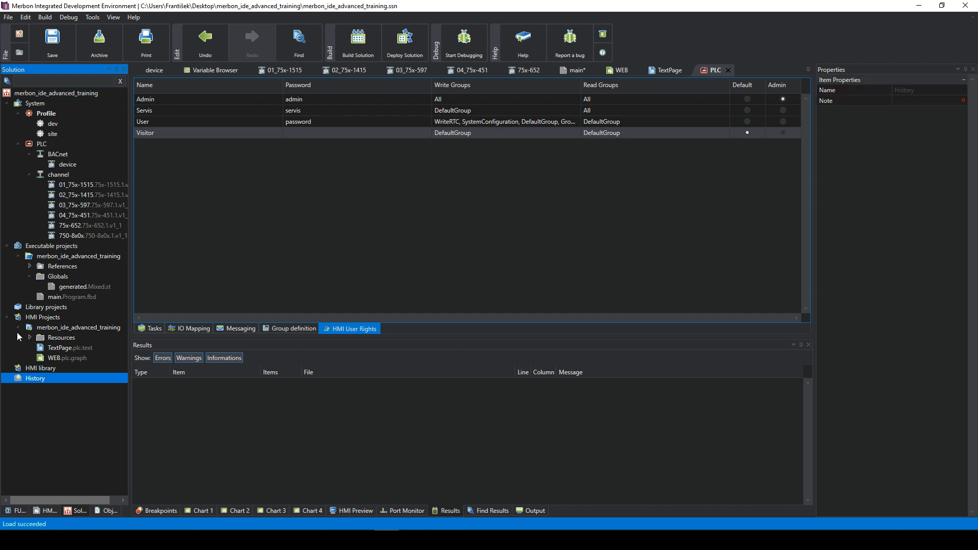
- Add a new History log under History and open it for editing
{"action": "right_click", "coordinate": [27, 379]}
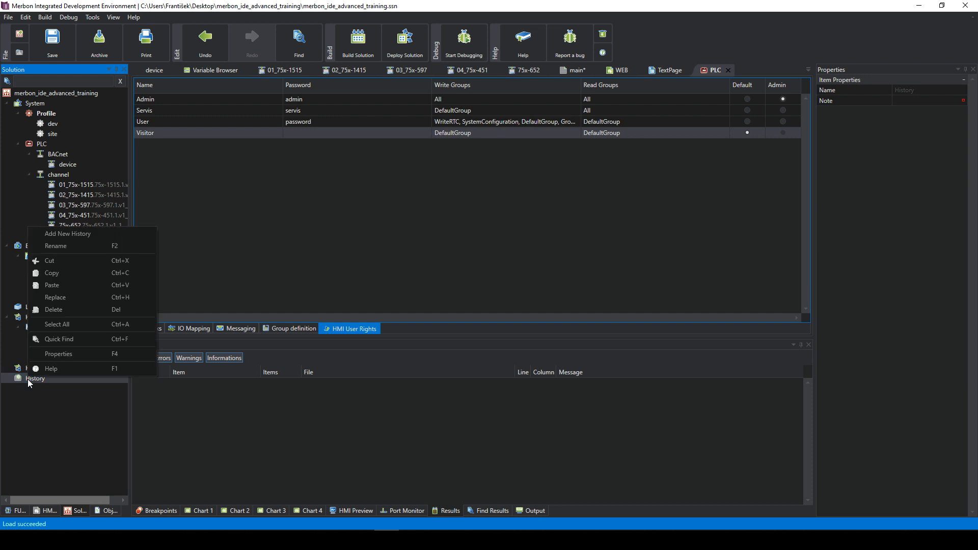
{"action": "left_click", "coordinate": [74, 233]}
{"action": "double_click", "coordinate": [52, 390]}
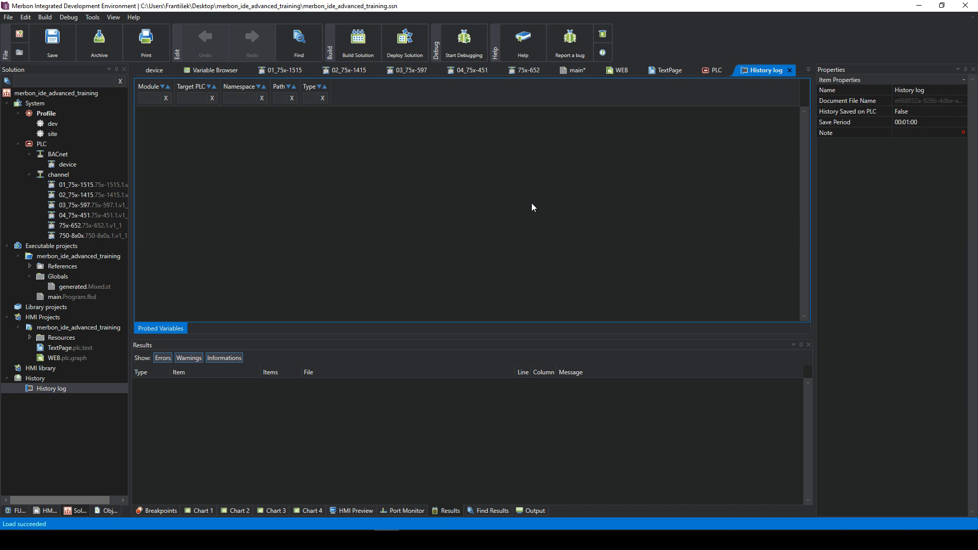
- Import variables from the PLC into the History log
{"action": "right_click", "coordinate": [429, 154]}
{"action": "left_click", "coordinate": [376, 151]}
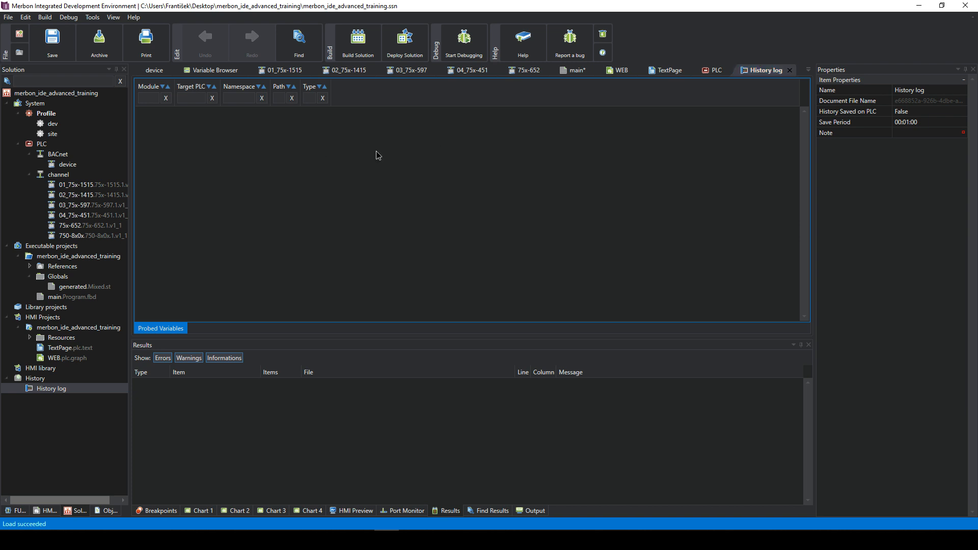
{"action": "right_click", "coordinate": [396, 134]}
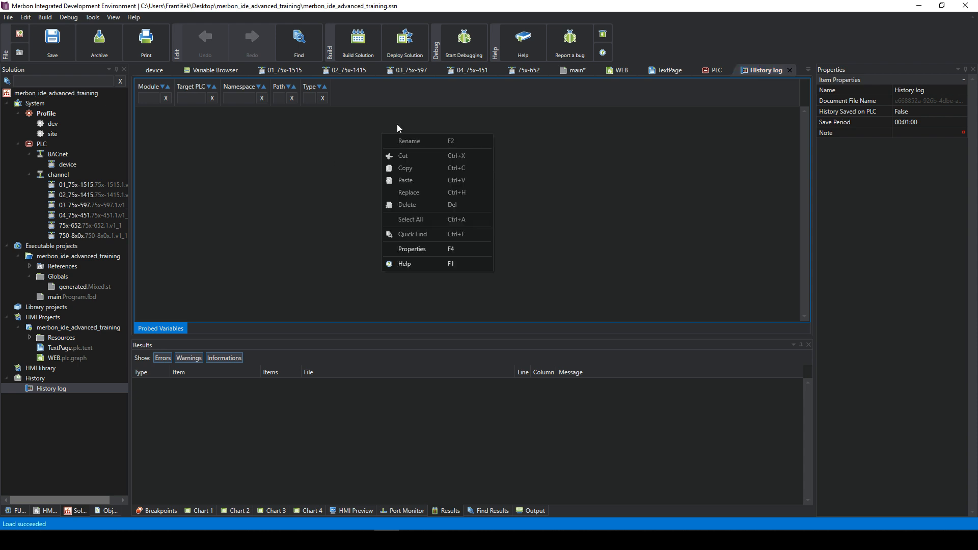
{"action": "left_click", "coordinate": [64, 387]}
{"action": "right_click", "coordinate": [65, 387]}
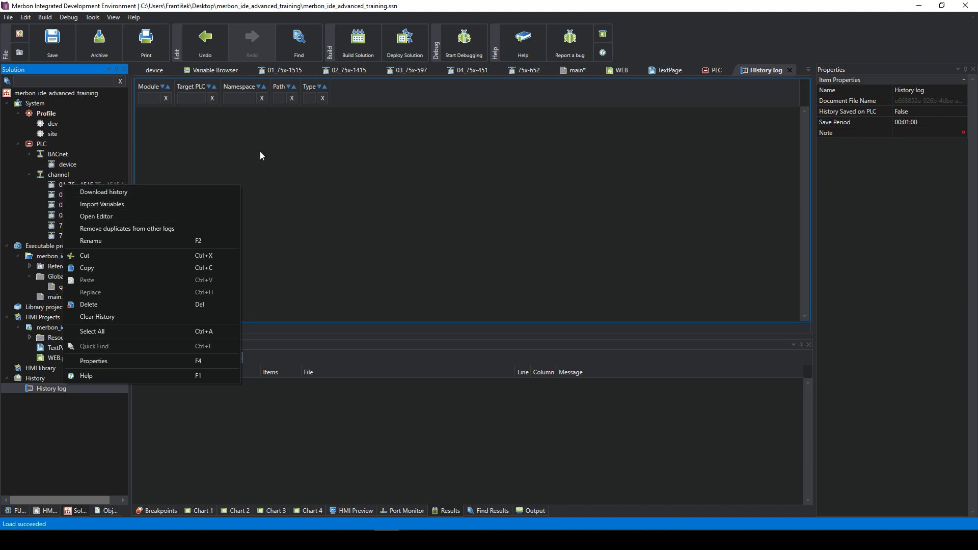
{"action": "left_click", "coordinate": [120, 206]}
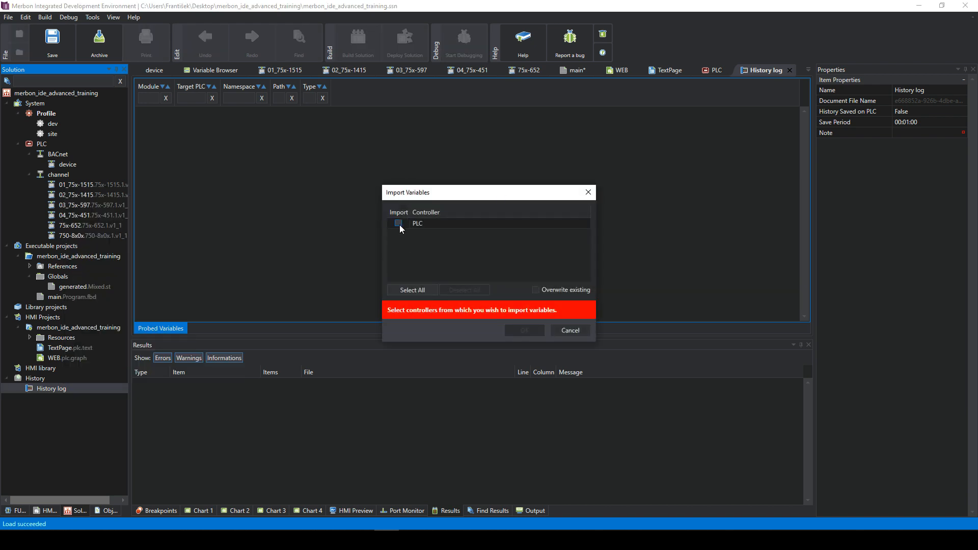
{"action": "left_click", "coordinate": [400, 224]}
{"action": "left_click", "coordinate": [525, 313]}
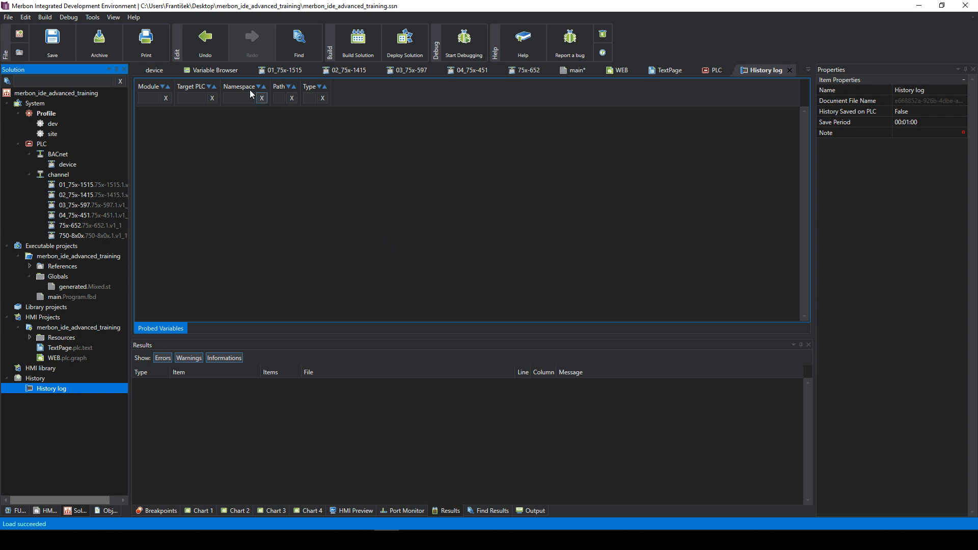
- In the Variable Browser, set var1's History Import property to True
{"action": "left_click", "coordinate": [217, 71]}
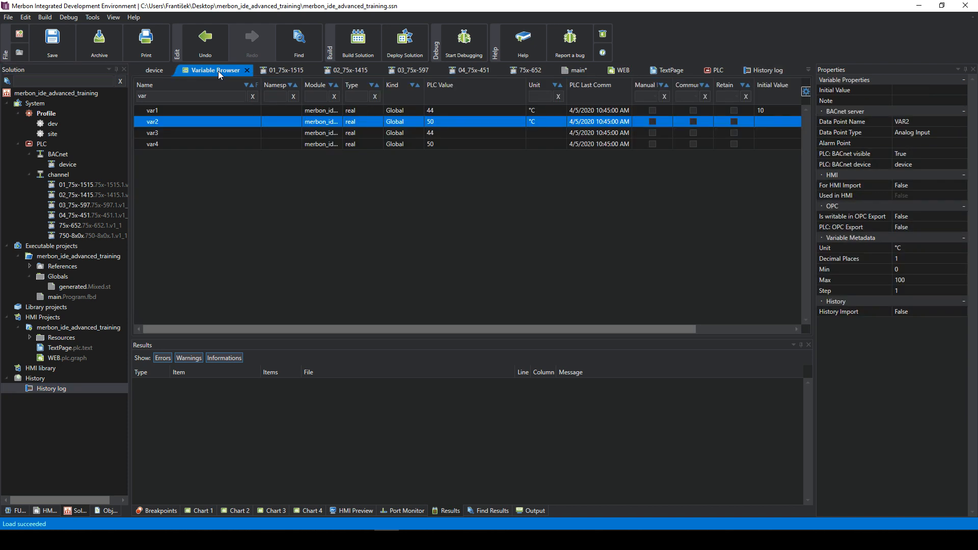
{"action": "left_click", "coordinate": [171, 110]}
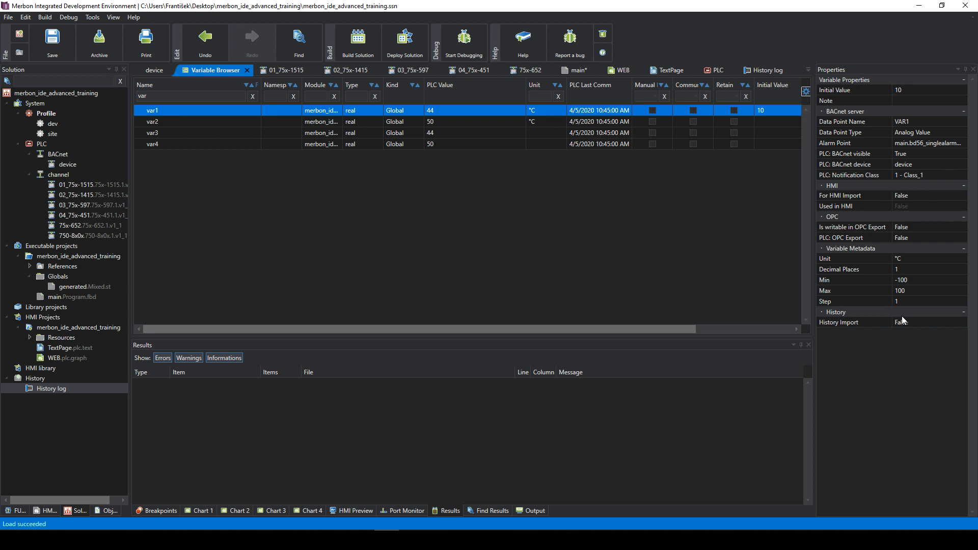
{"action": "left_click", "coordinate": [843, 311]}
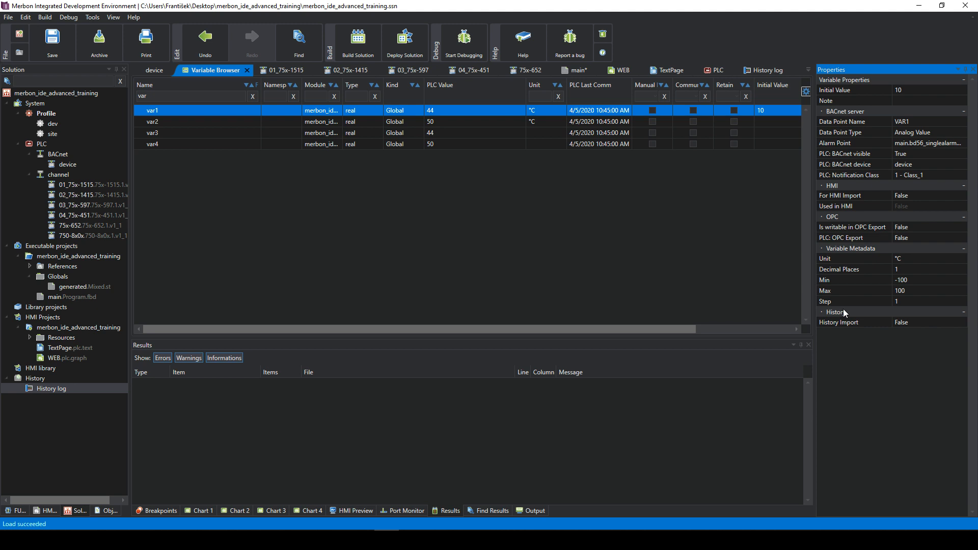
{"action": "left_click", "coordinate": [902, 324]}
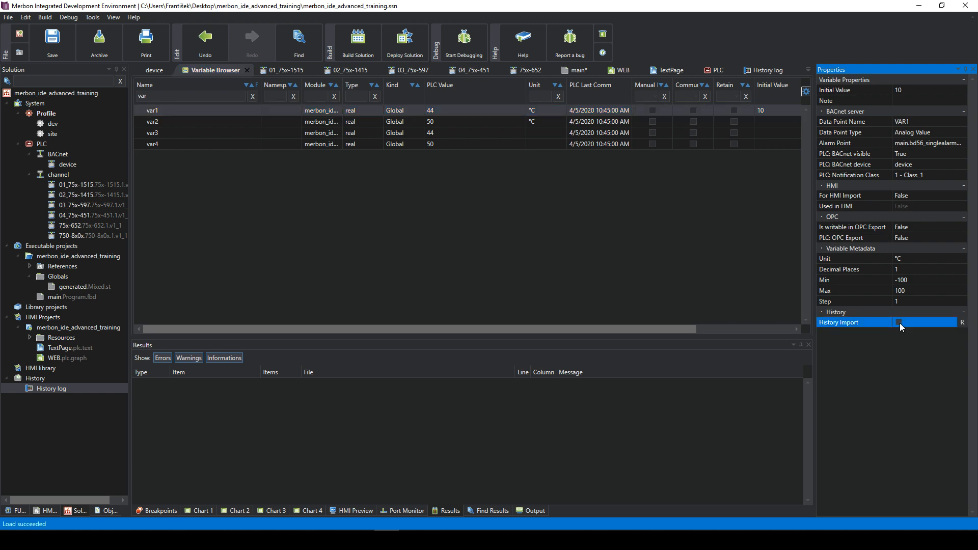
{"action": "left_click", "coordinate": [940, 322]}
- Inspect var2's properties, recheck var1's History Import value, and reopen the History log editor
{"action": "left_click", "coordinate": [207, 121]}
{"action": "right_click", "coordinate": [207, 122]}
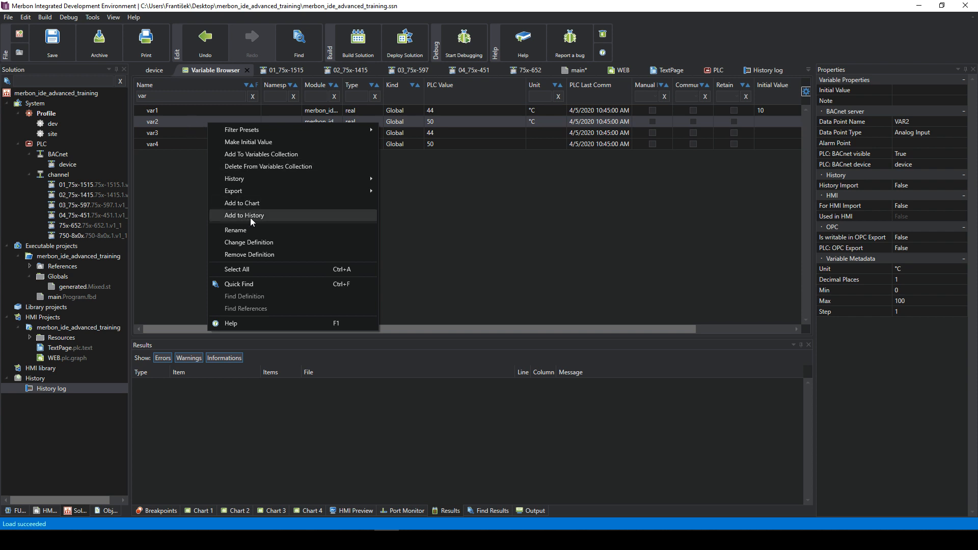
{"action": "left_click", "coordinate": [410, 114]}
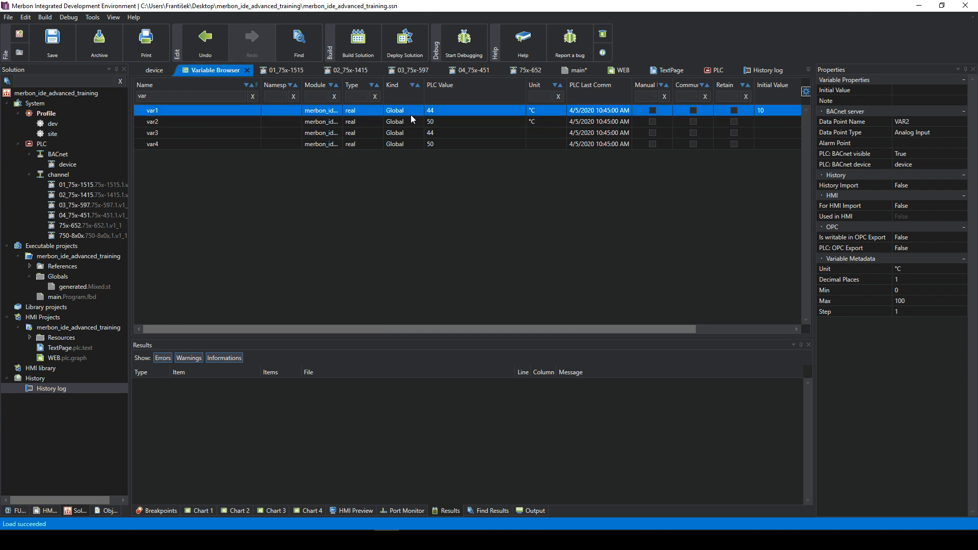
{"action": "left_click", "coordinate": [220, 120]}
{"action": "left_click", "coordinate": [211, 95]}
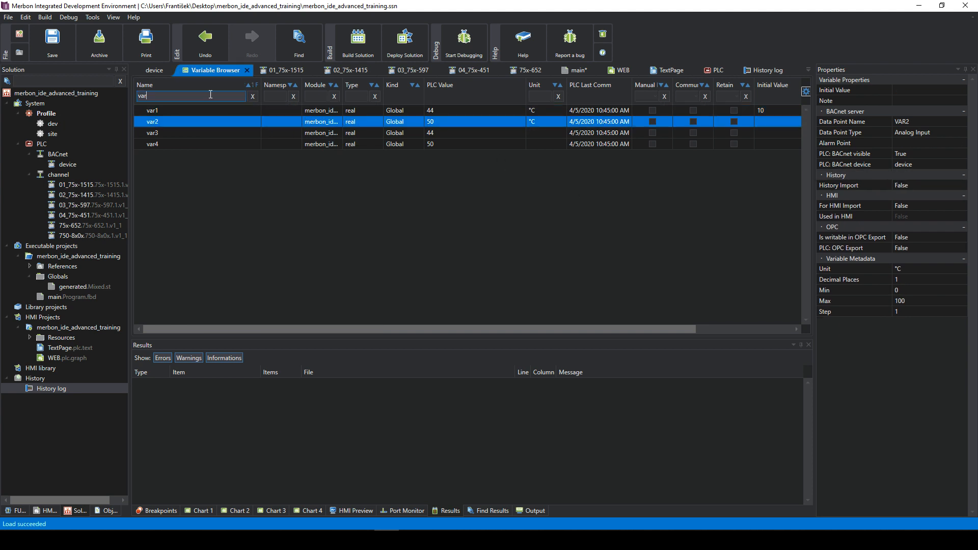
{"action": "left_click", "coordinate": [369, 113]}
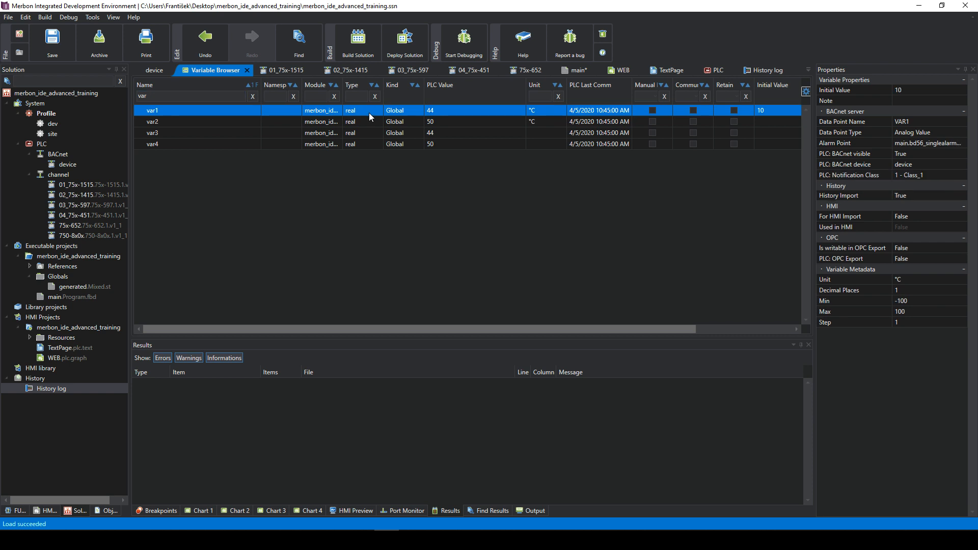
{"action": "left_click", "coordinate": [81, 389]}
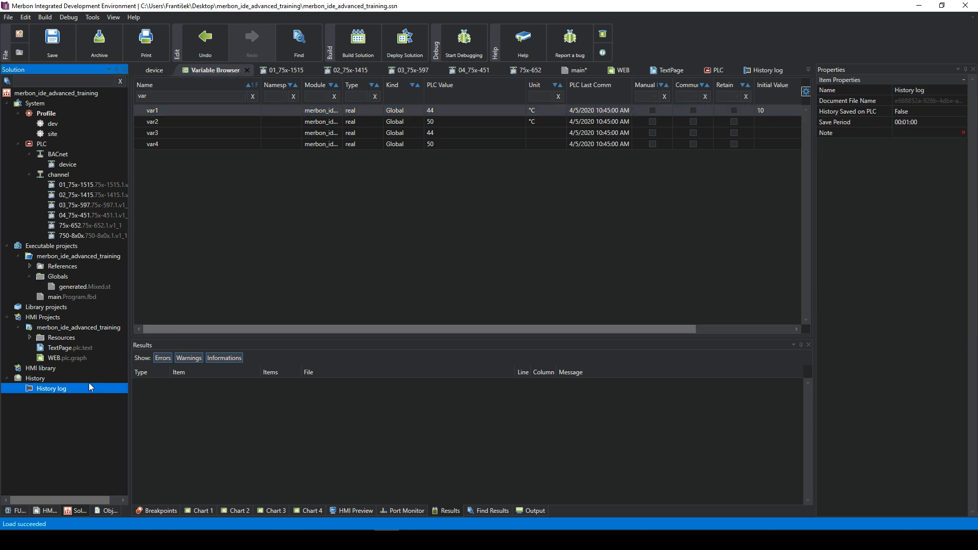
{"action": "left_click", "coordinate": [758, 70]}
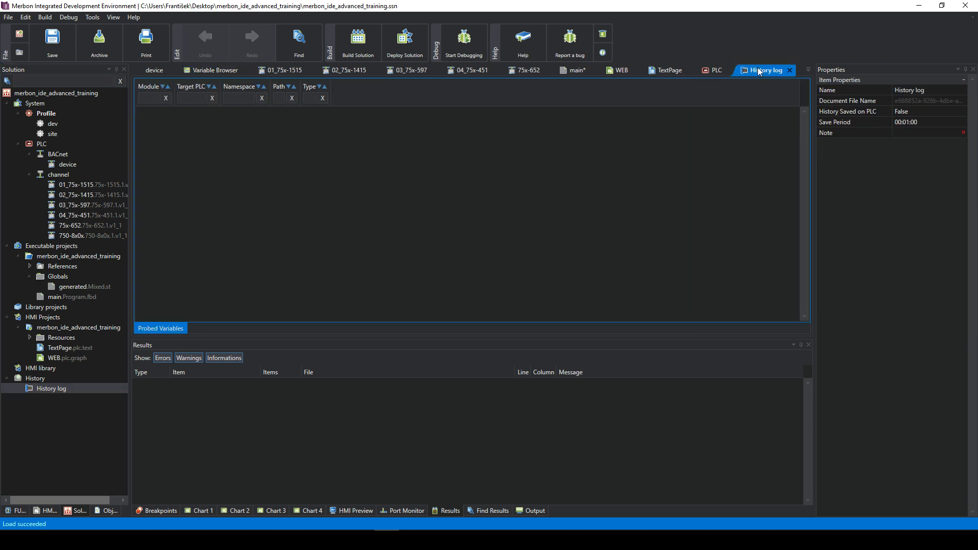
- Run Import Variables from the PLC into the History log again
{"action": "right_click", "coordinate": [77, 388]}
{"action": "left_click", "coordinate": [131, 207]}
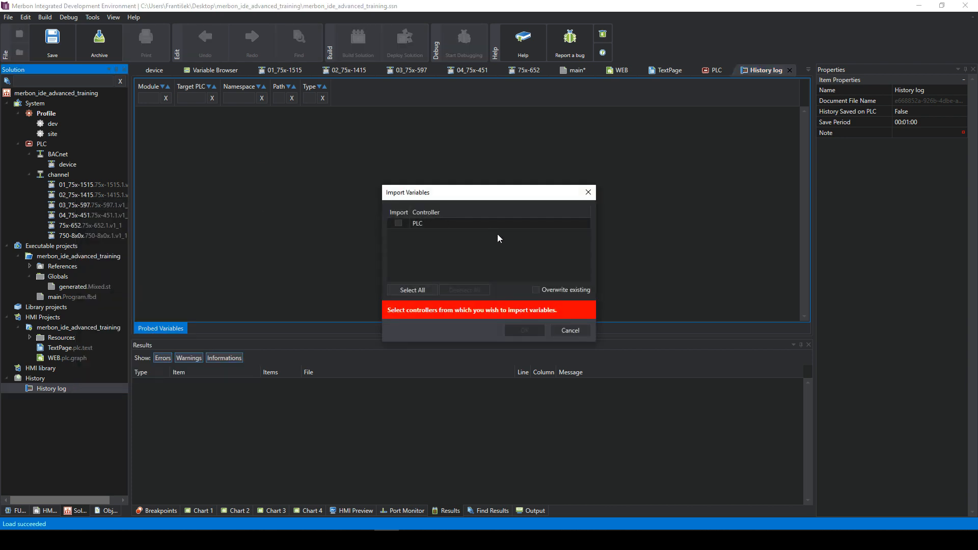
{"action": "left_click", "coordinate": [398, 223]}
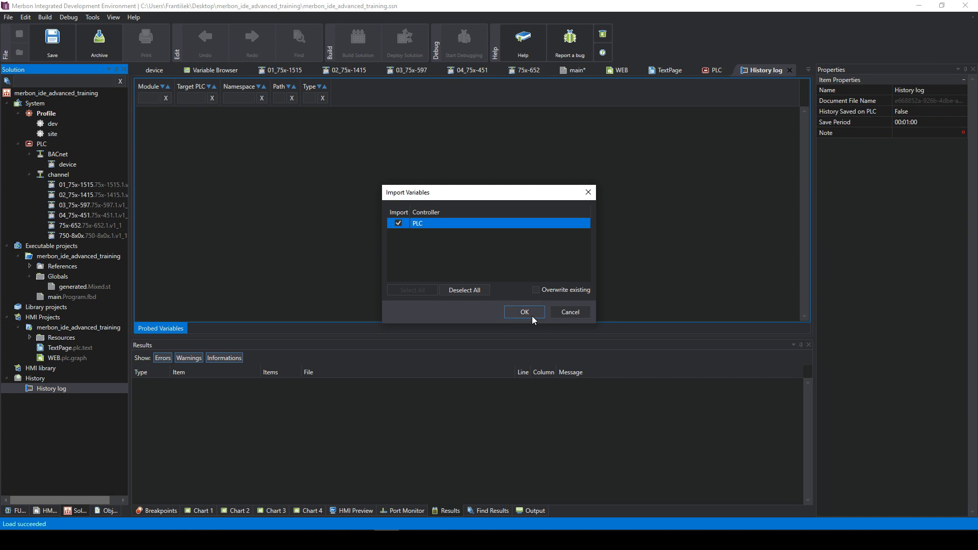
{"action": "left_click", "coordinate": [524, 312]}
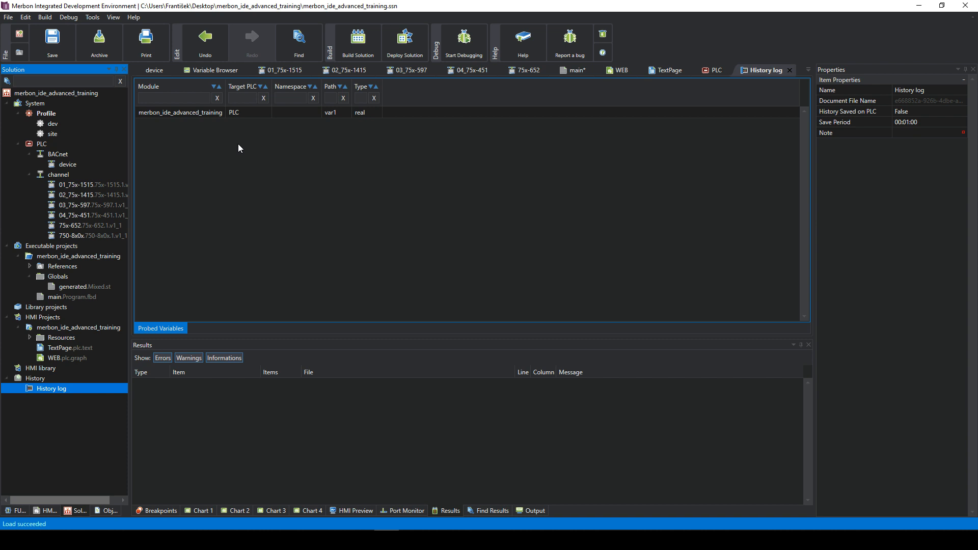
{"action": "right_click", "coordinate": [41, 390]}
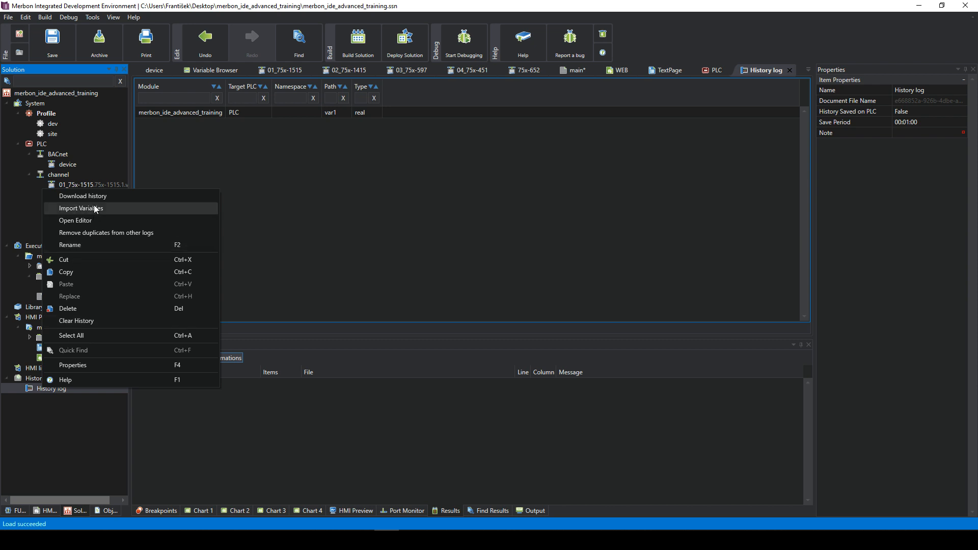
{"action": "left_click", "coordinate": [405, 174]}
- Add var2 to the History log with PLC as the target, then reopen the History log
{"action": "left_click", "coordinate": [197, 70]}
{"action": "left_click", "coordinate": [185, 124]}
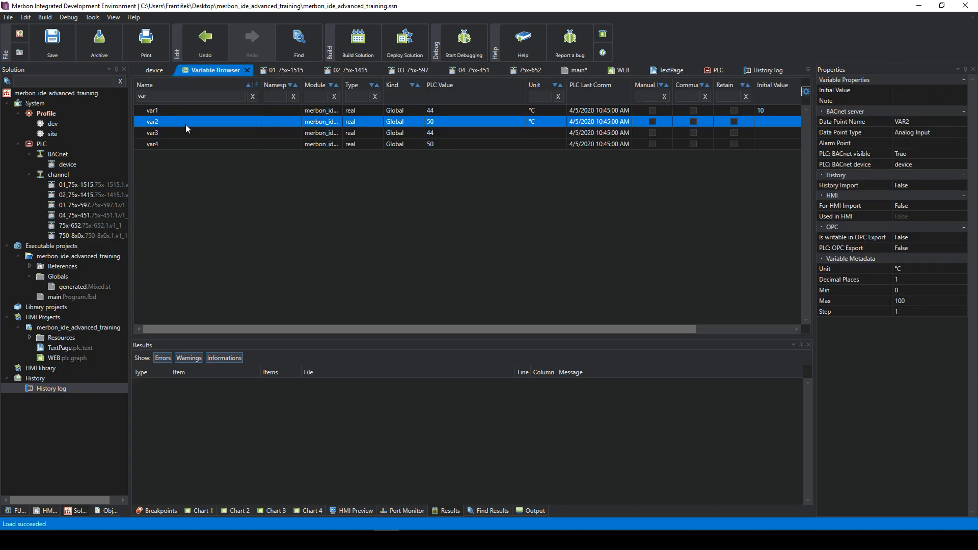
{"action": "right_click", "coordinate": [186, 124]}
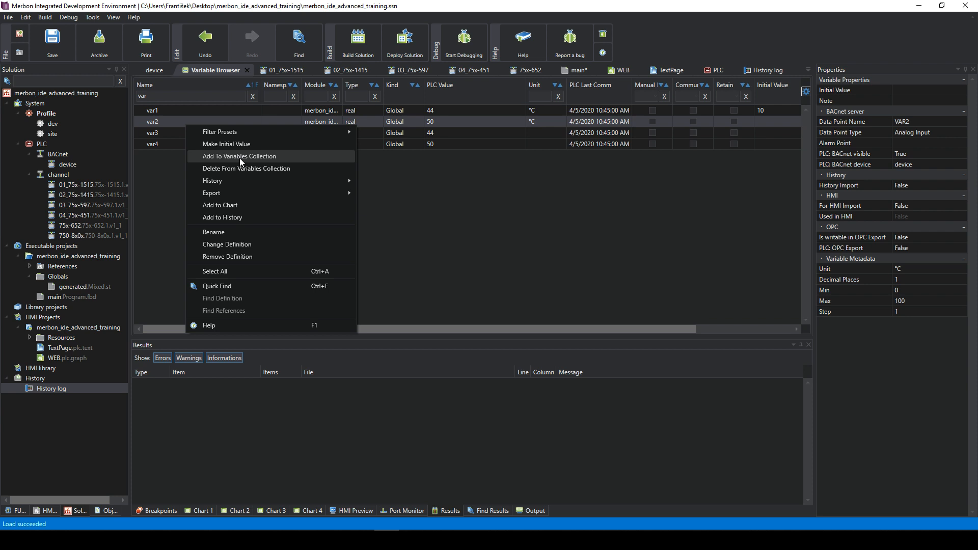
{"action": "left_click", "coordinate": [224, 218]}
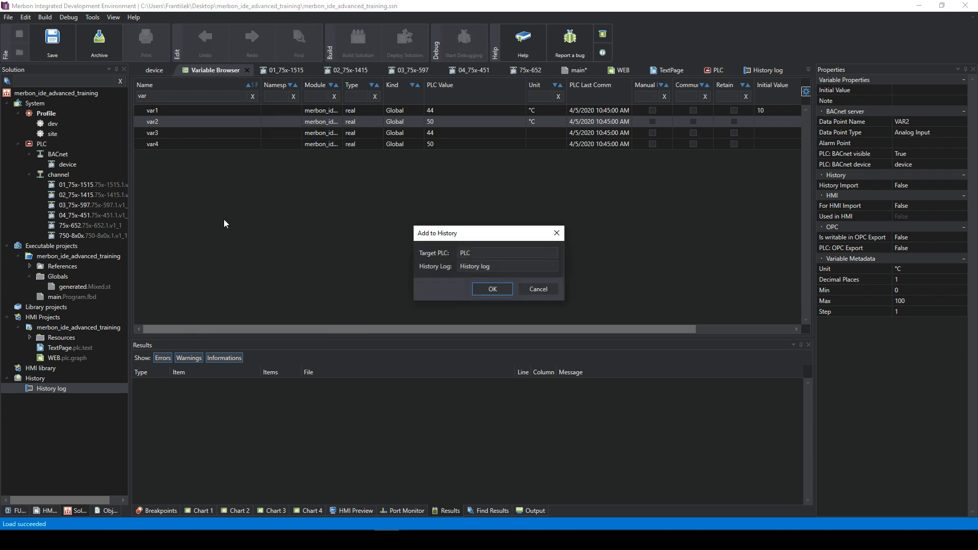
{"action": "left_click", "coordinate": [478, 254]}
{"action": "left_click", "coordinate": [479, 261]}
{"action": "left_click", "coordinate": [491, 290]}
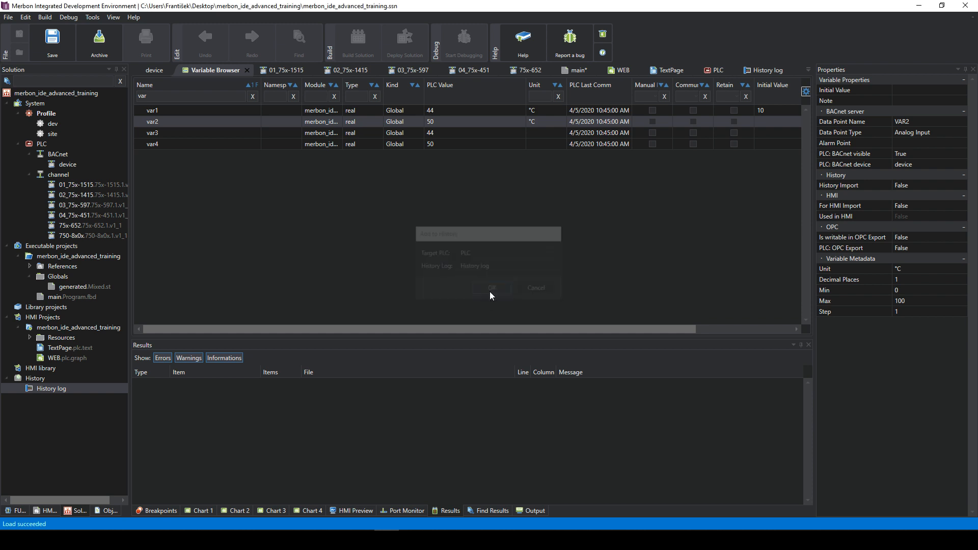
{"action": "left_click", "coordinate": [63, 390]}
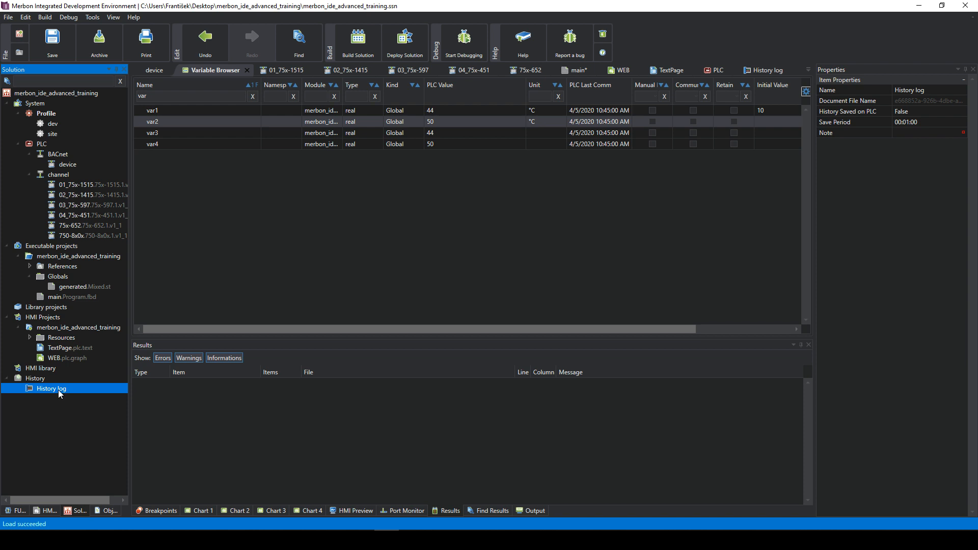
{"action": "double_click", "coordinate": [60, 389]}
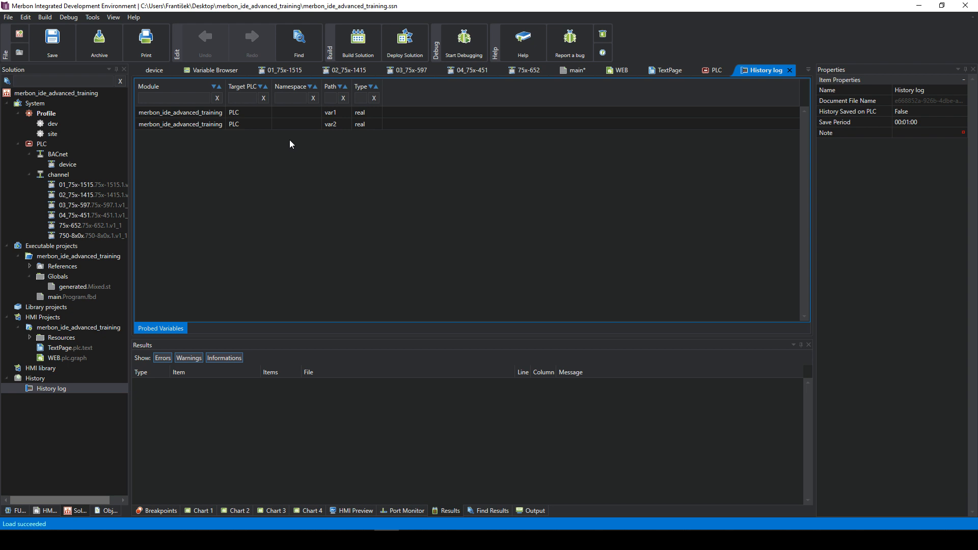
- Review the var1 and var2 probed variables, then select the History log item
{"action": "left_click", "coordinate": [278, 116]}
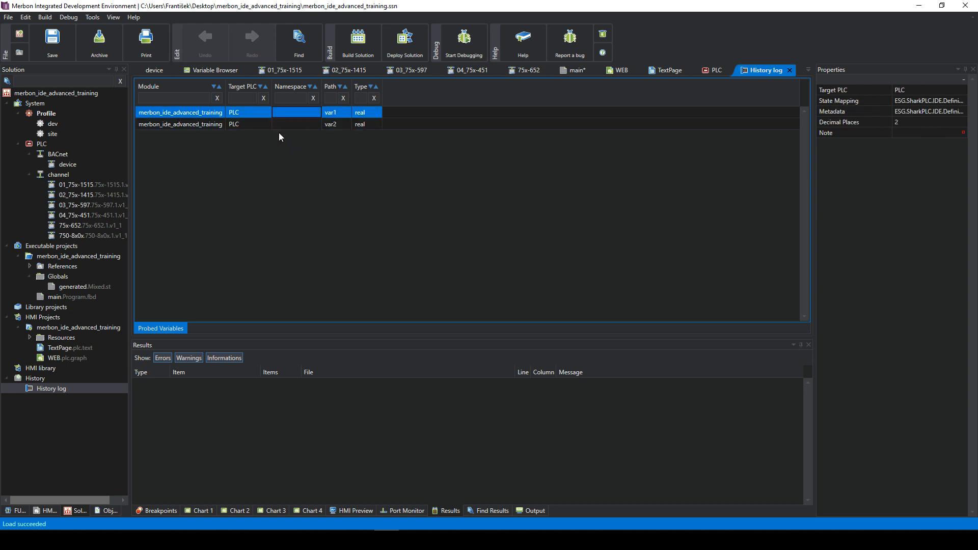
{"action": "left_click", "coordinate": [274, 124]}
{"action": "left_click", "coordinate": [269, 115]}
{"action": "left_click", "coordinate": [269, 121]}
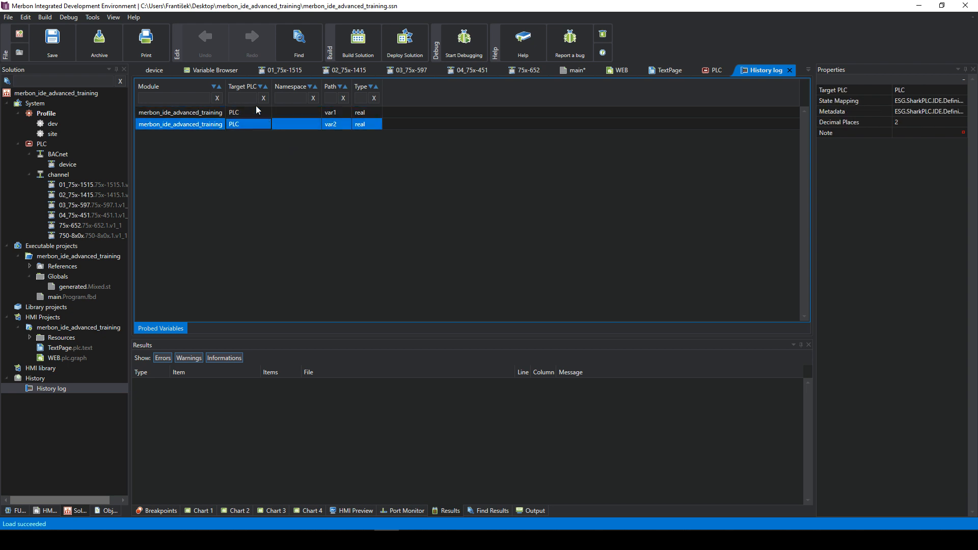
{"action": "left_click", "coordinate": [242, 116]}
{"action": "left_click", "coordinate": [244, 121]}
{"action": "left_click", "coordinate": [54, 389]}
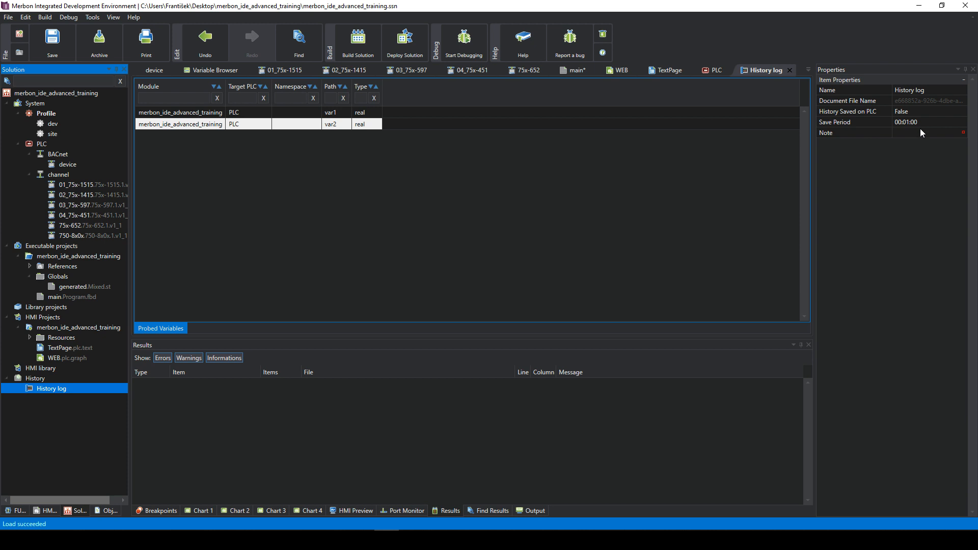
- Enable History Saved on PLC, keeping Type Synchronous and Save Period 00:01:00
{"action": "left_click", "coordinate": [900, 111]}
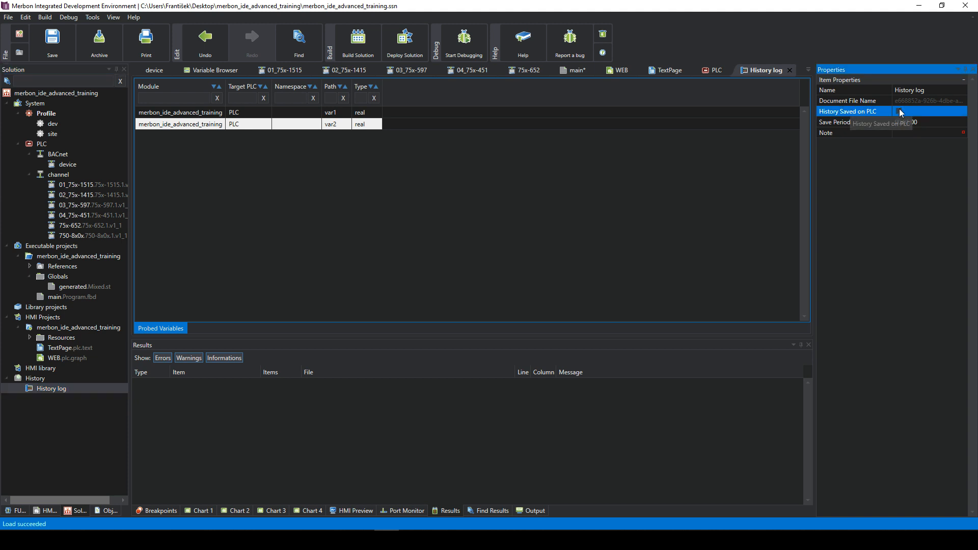
{"action": "left_click", "coordinate": [900, 111]}
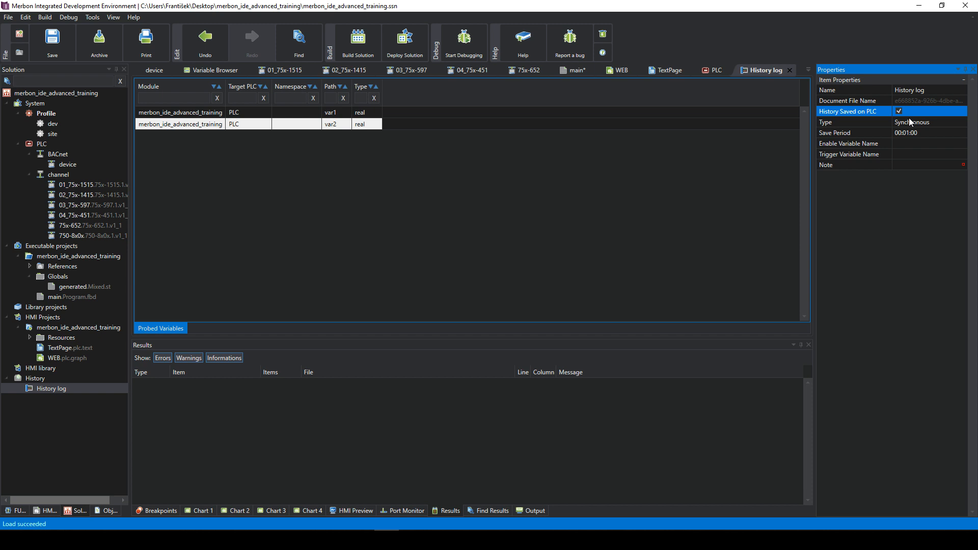
{"action": "left_click", "coordinate": [899, 111]}
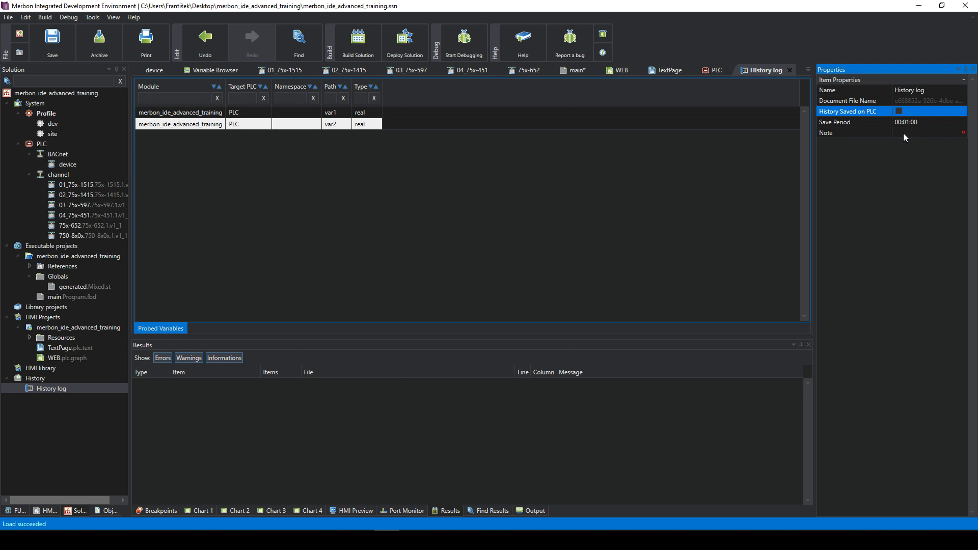
{"action": "left_click", "coordinate": [899, 111]}
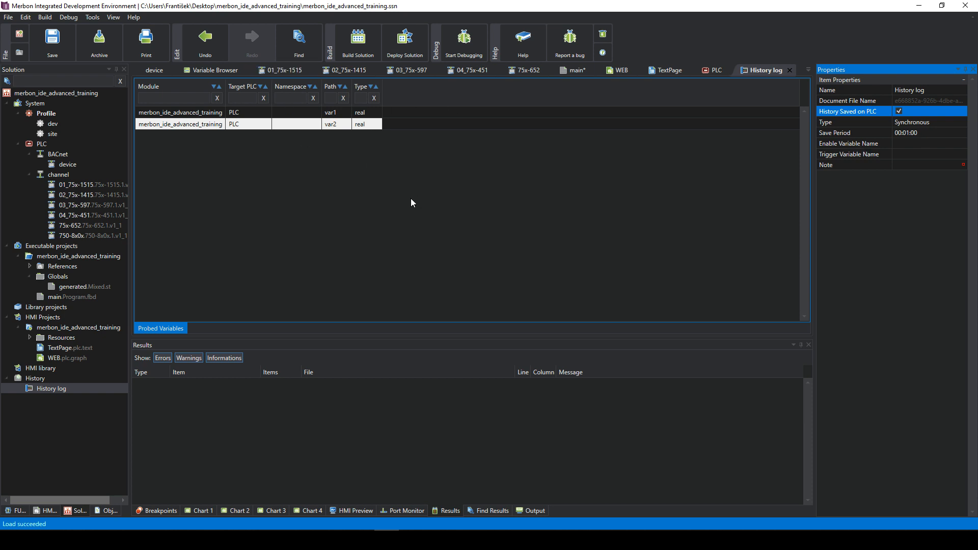
{"action": "left_click", "coordinate": [898, 111]}
{"action": "left_click", "coordinate": [909, 123]}
{"action": "left_click", "coordinate": [909, 123]}
{"action": "left_click", "coordinate": [923, 123]}
{"action": "left_click", "coordinate": [910, 132]}
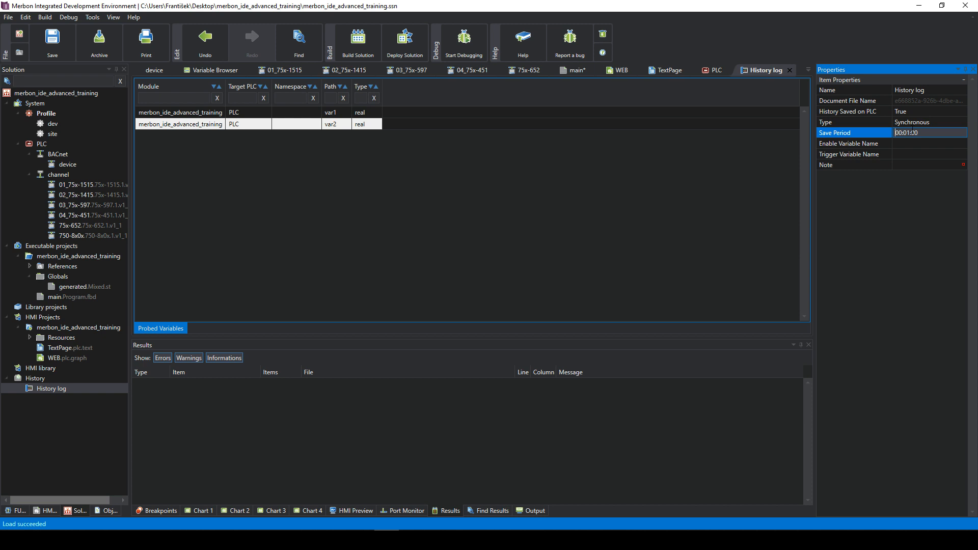
{"action": "left_click", "coordinate": [915, 143]}
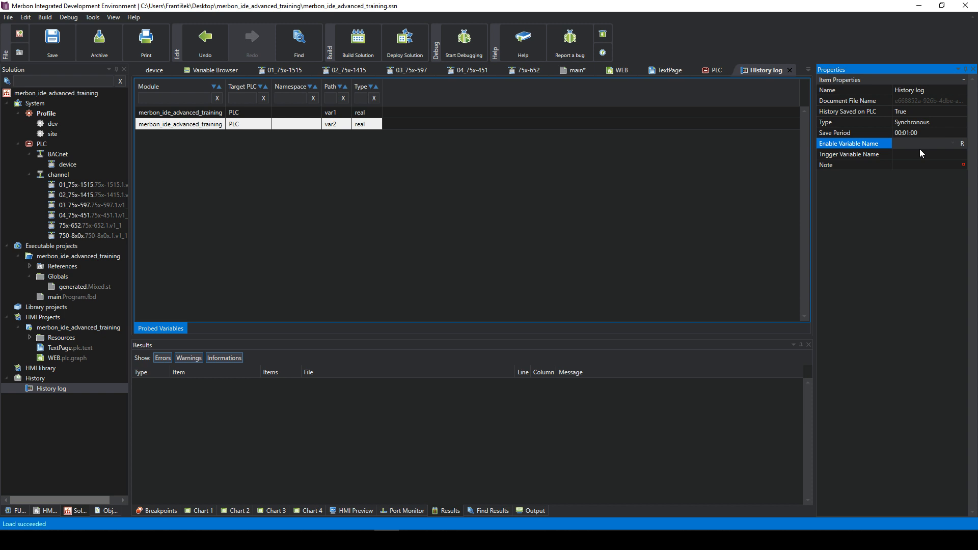
- Switch between the var1 and var2 probed-variable rows in the History log grid
{"action": "left_click", "coordinate": [442, 119]}
{"action": "left_click", "coordinate": [238, 113]}
{"action": "left_click", "coordinate": [231, 123]}
{"action": "left_click", "coordinate": [236, 113]}
{"action": "left_click", "coordinate": [224, 123]}
{"action": "left_click", "coordinate": [230, 116]}
{"action": "left_click", "coordinate": [230, 127]}
{"action": "left_click", "coordinate": [223, 124]}
{"action": "left_click", "coordinate": [220, 113]}
{"action": "left_click", "coordinate": [216, 123]}
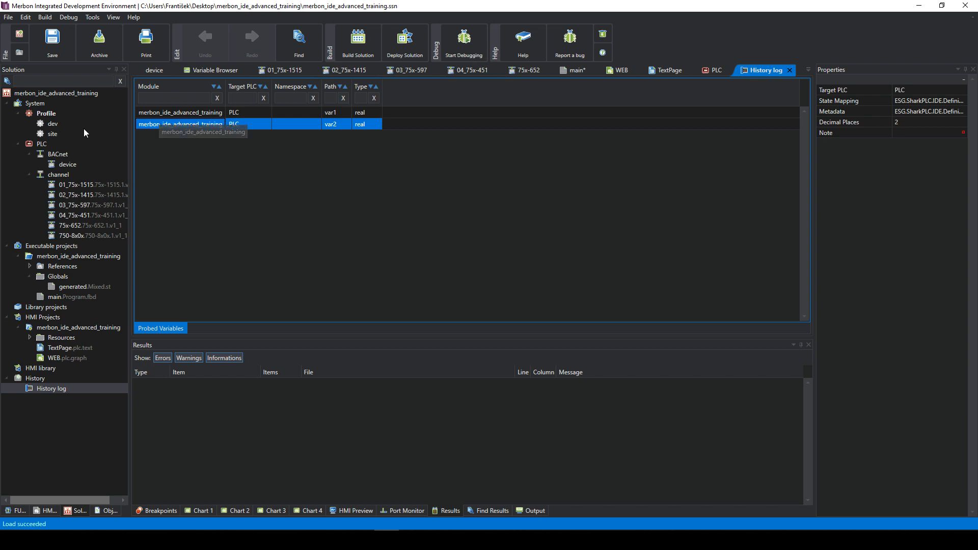
- Select the PLC node in the Solution tree to show Controller Properties
{"action": "left_click", "coordinate": [42, 145]}
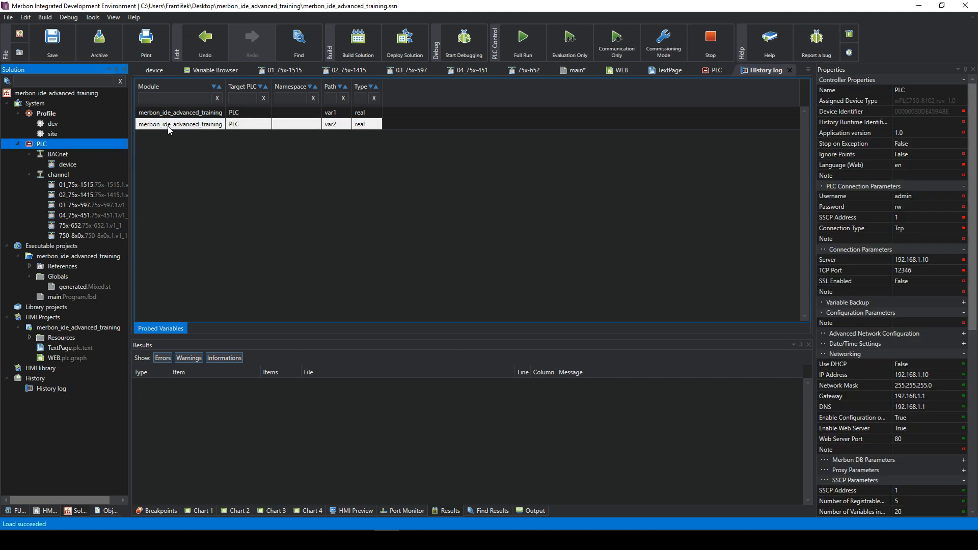
{"action": "left_click", "coordinate": [884, 122]}
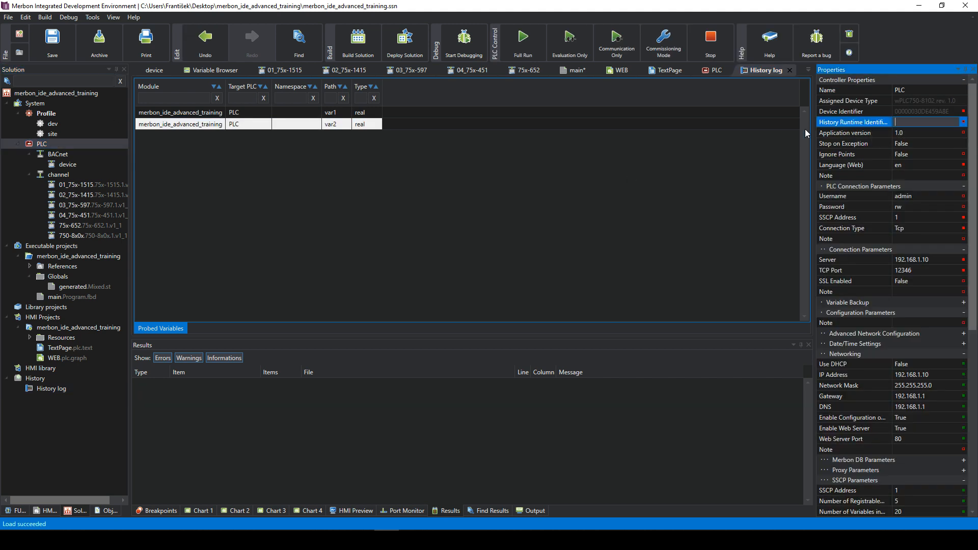
{"action": "left_click", "coordinate": [809, 141]}
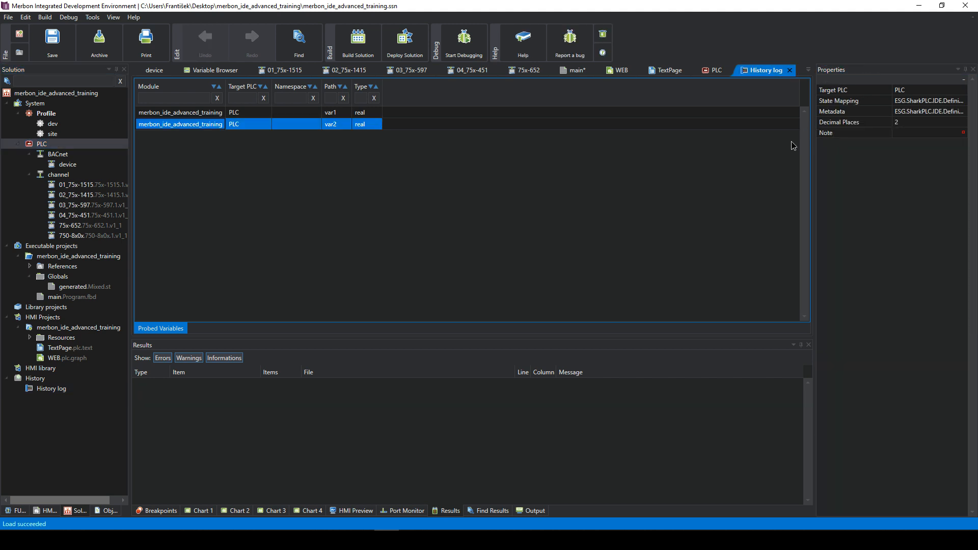
{"action": "left_click", "coordinate": [115, 145]}
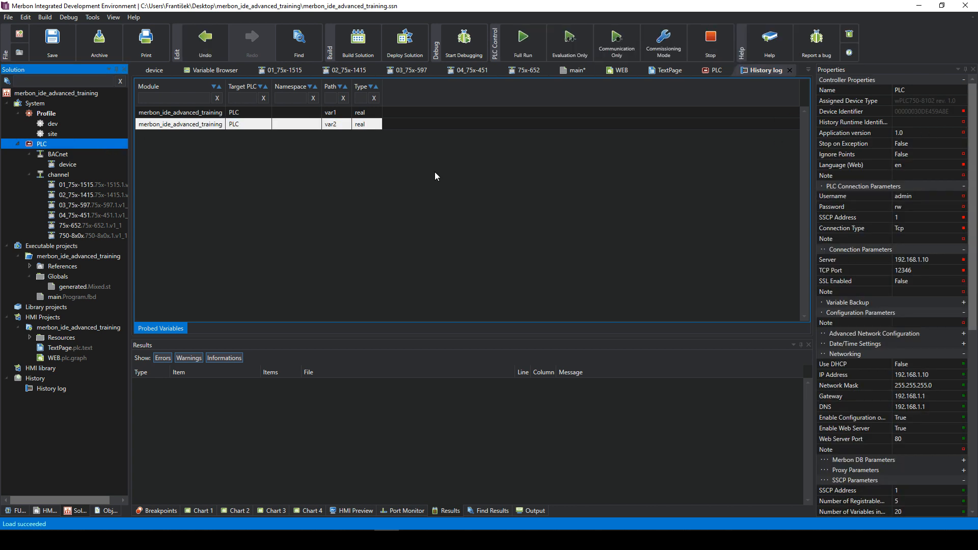
- Widen the Properties panel and enter History as the PLC's History Runtime Identification
{"action": "left_click_drag", "start_coordinate": [814, 179], "coordinate": [702, 178]}
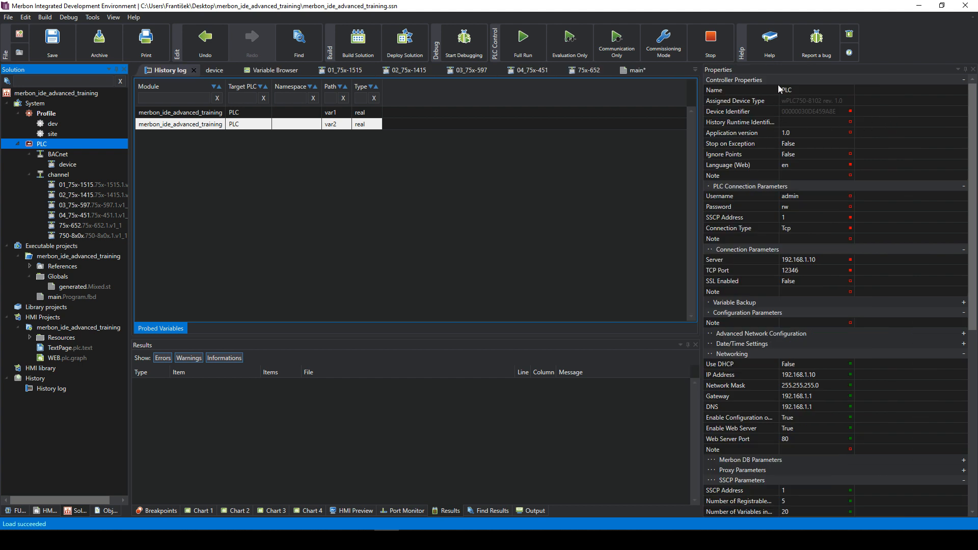
{"action": "left_click_drag", "start_coordinate": [779, 87], "coordinate": [815, 95]}
{"action": "left_click", "coordinate": [851, 124]}
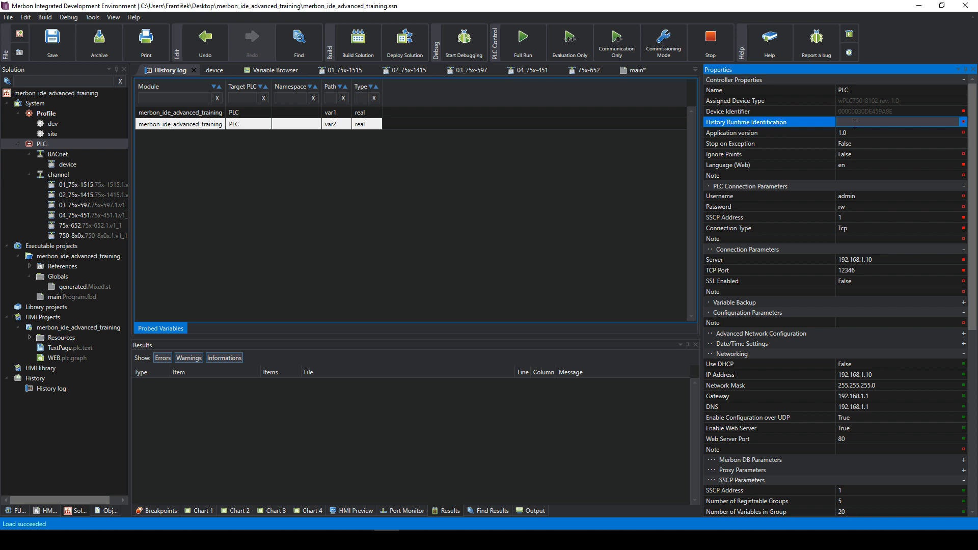
{"action": "type", "text": "History"}
{"action": "left_click", "coordinate": [815, 143]}
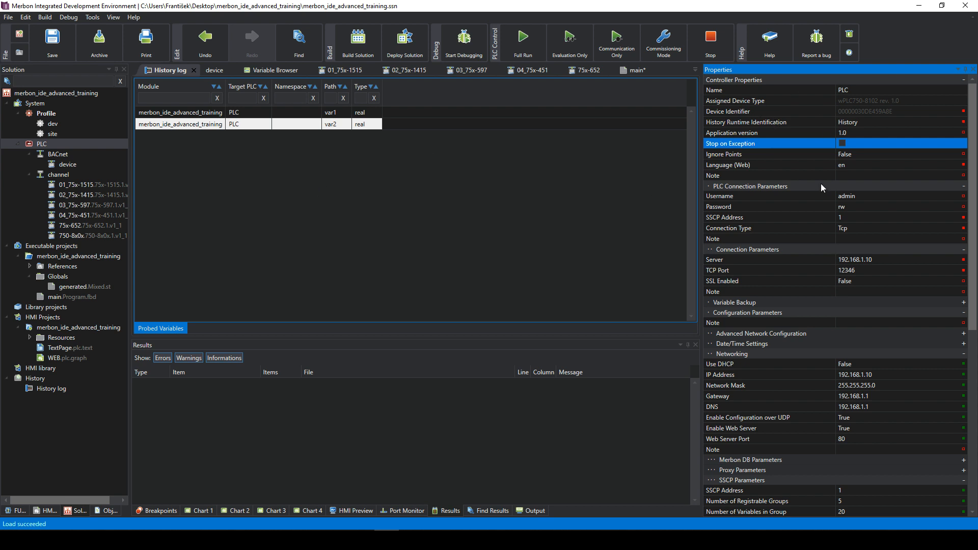
- Recheck the History Runtime Identification field, keeping the value History
{"action": "left_click", "coordinate": [866, 122]}
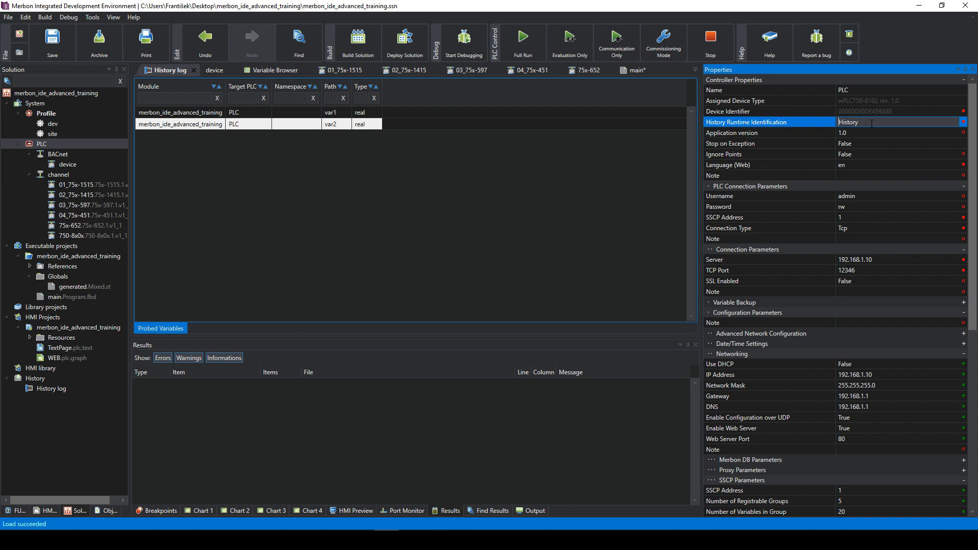
{"action": "left_click", "coordinate": [870, 134]}
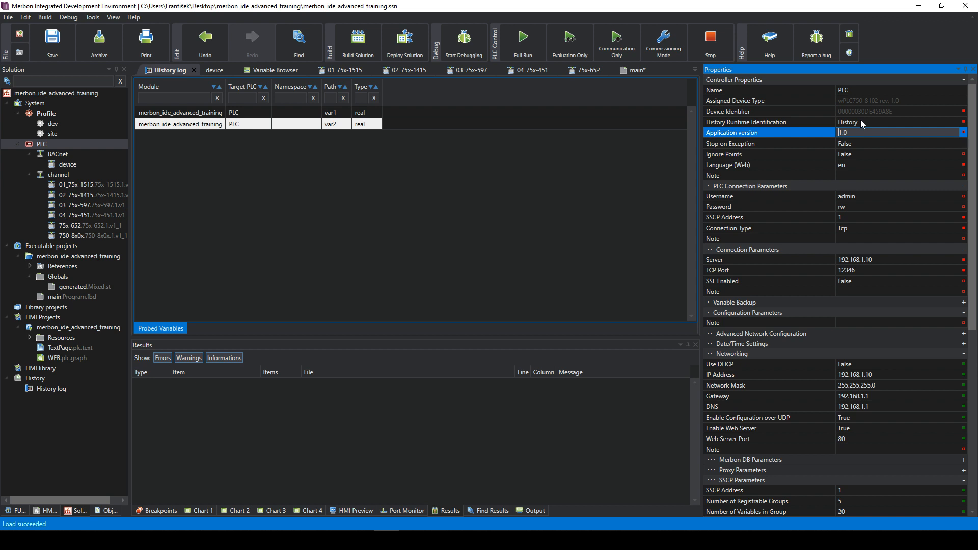
{"action": "left_click", "coordinate": [857, 123]}
{"action": "double_click", "coordinate": [854, 122]}
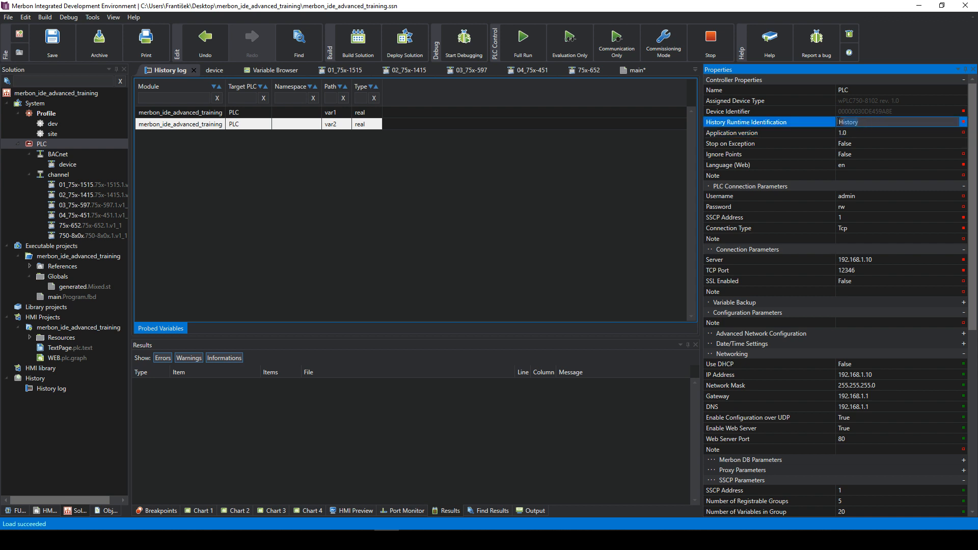
{"action": "left_click", "coordinate": [864, 164]}
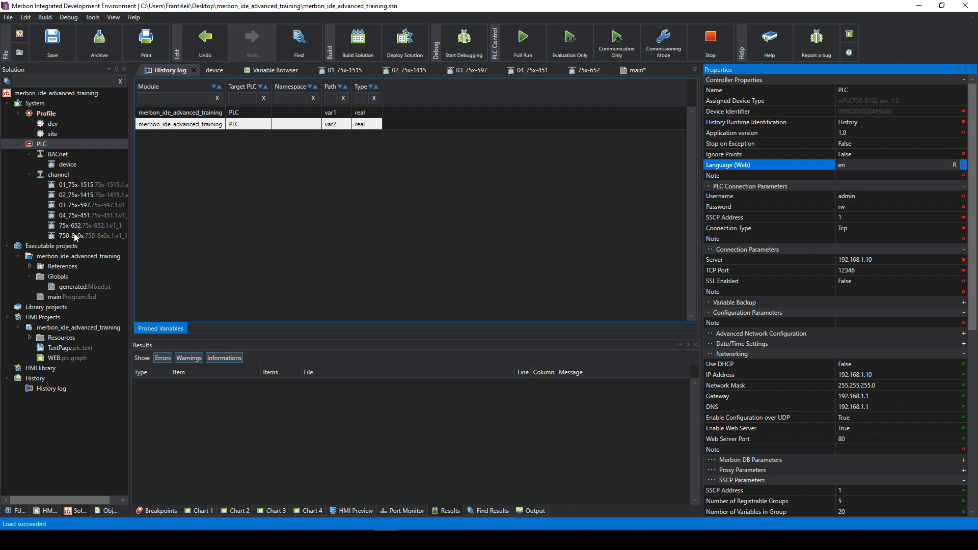
- Under the PLC's Web Parameters, choose merbon_ide_advanced_training.WEB as the Device Template
{"action": "left_click", "coordinate": [68, 358]}
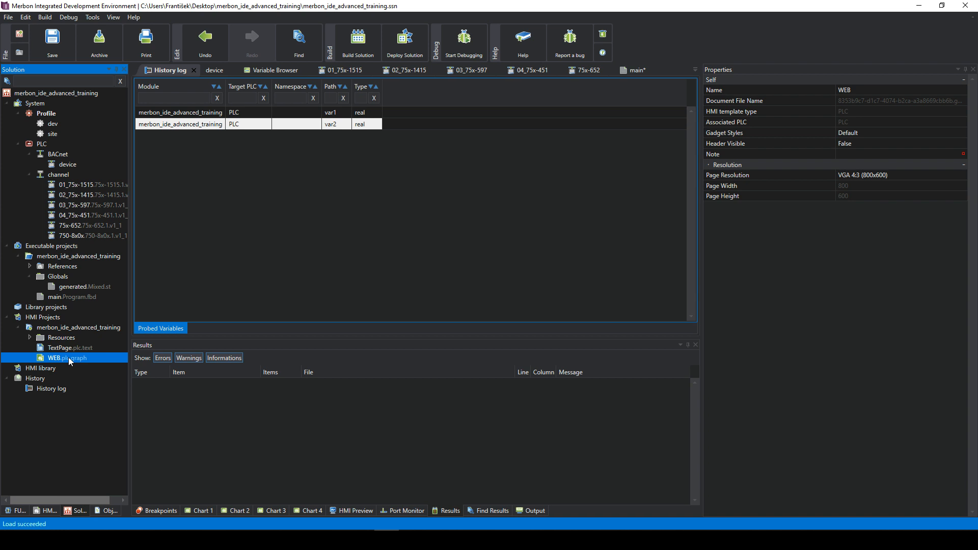
{"action": "left_click", "coordinate": [37, 146]}
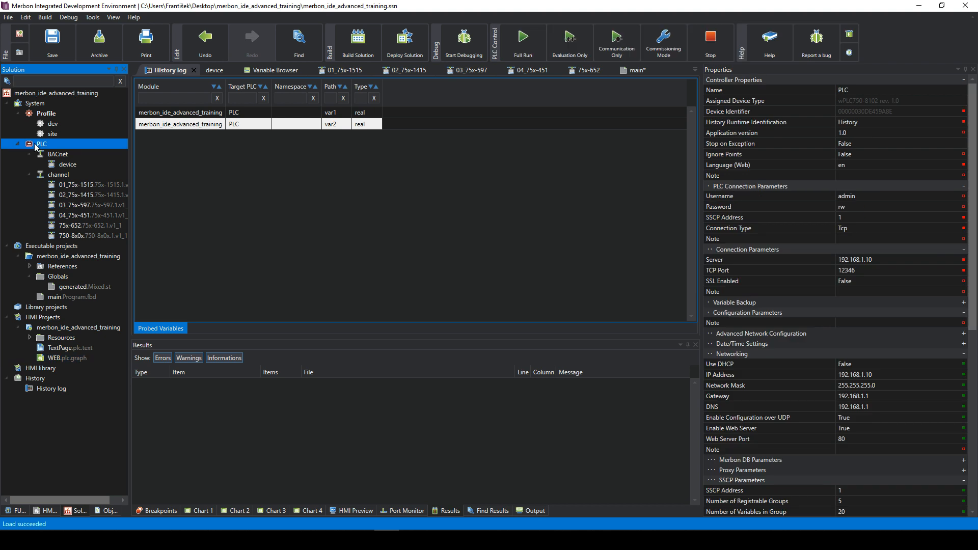
{"action": "scroll", "coordinate": [892, 251], "scroll_direction": "down", "scroll_amount": 3}
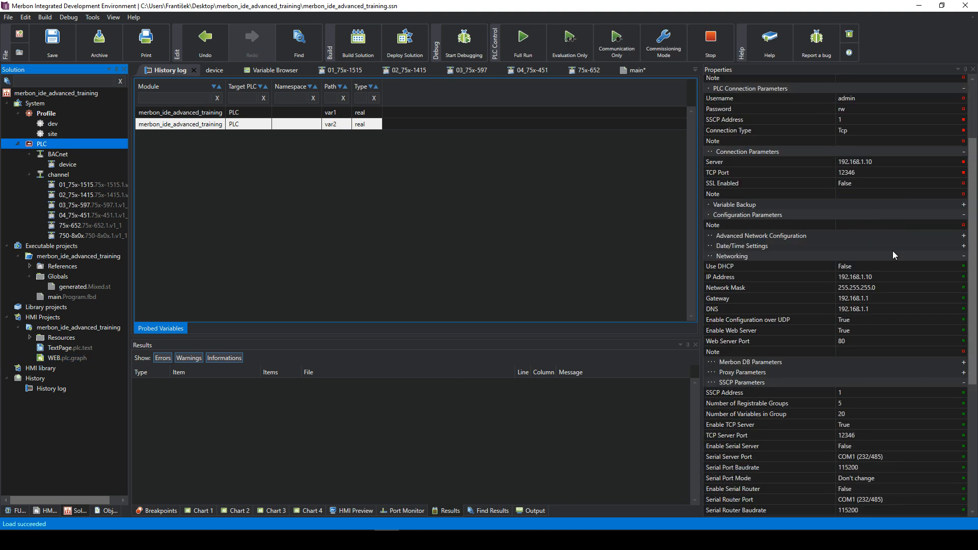
{"action": "scroll", "coordinate": [892, 250], "scroll_direction": "down", "scroll_amount": 7}
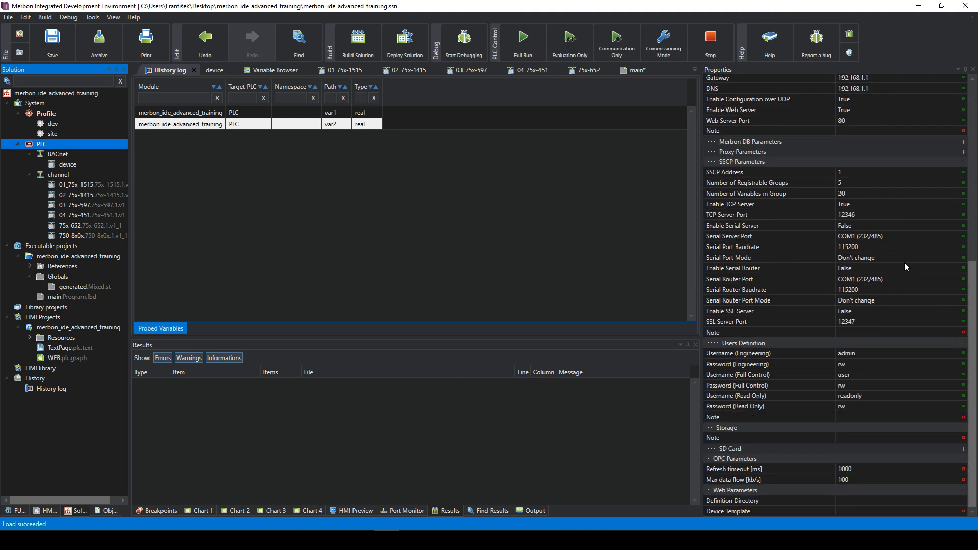
{"action": "left_click", "coordinate": [858, 513]}
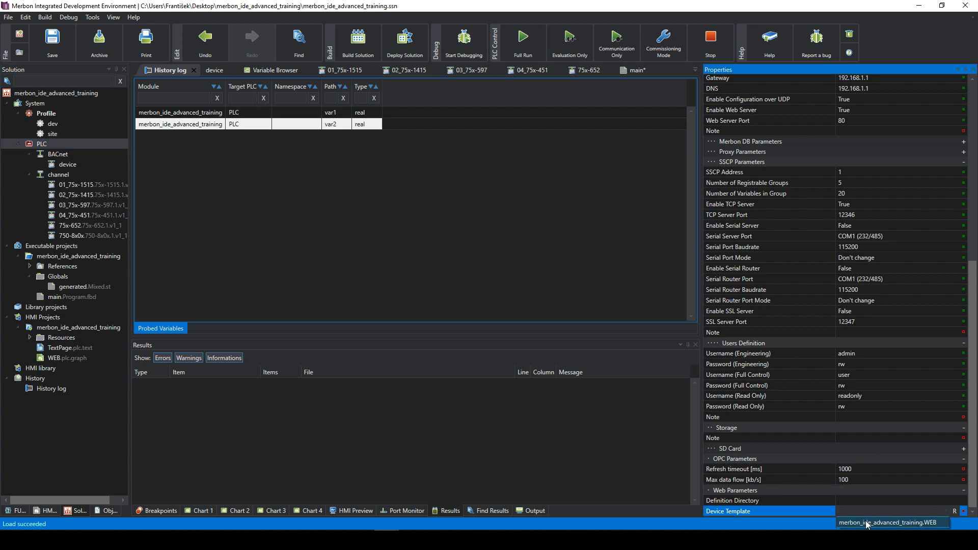
{"action": "left_click", "coordinate": [869, 523]}
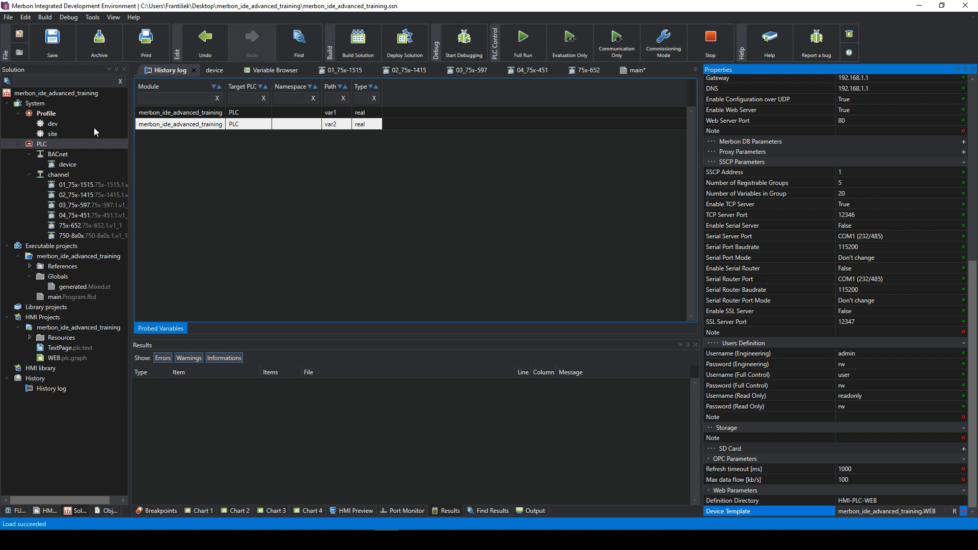
{"action": "left_click", "coordinate": [74, 143]}
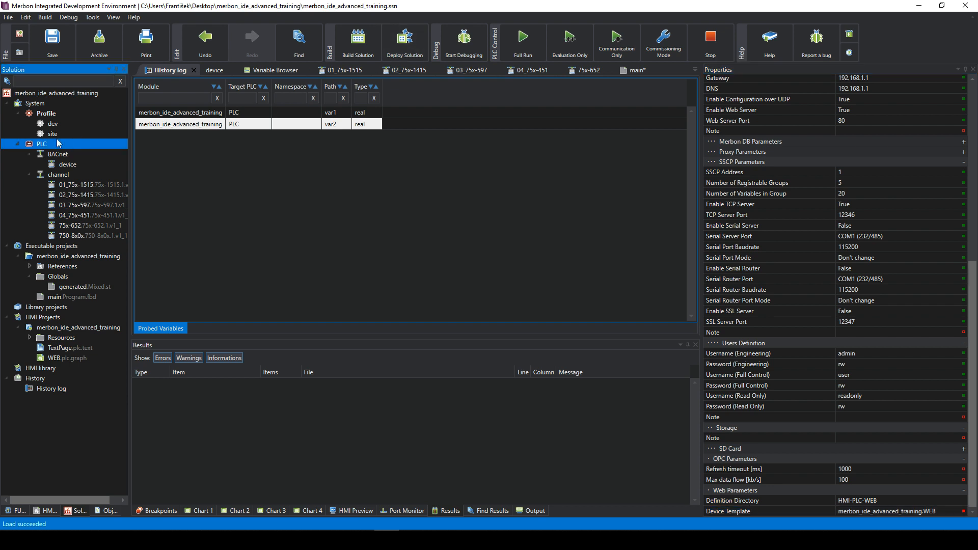
{"action": "scroll", "coordinate": [886, 280], "scroll_direction": "up", "scroll_amount": 10}
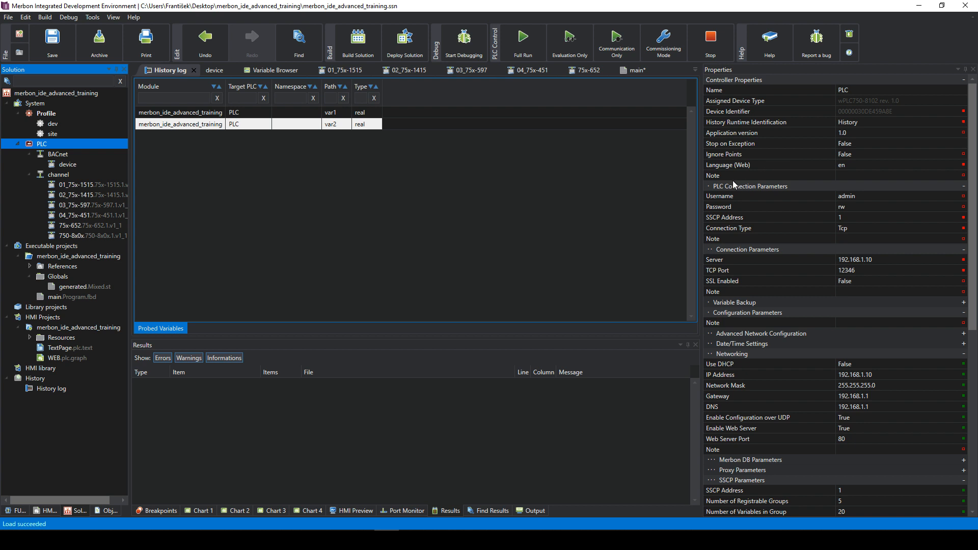
- Open help from the History log, then narrow the help window and move it over the IDE
{"action": "left_click", "coordinate": [51, 390]}
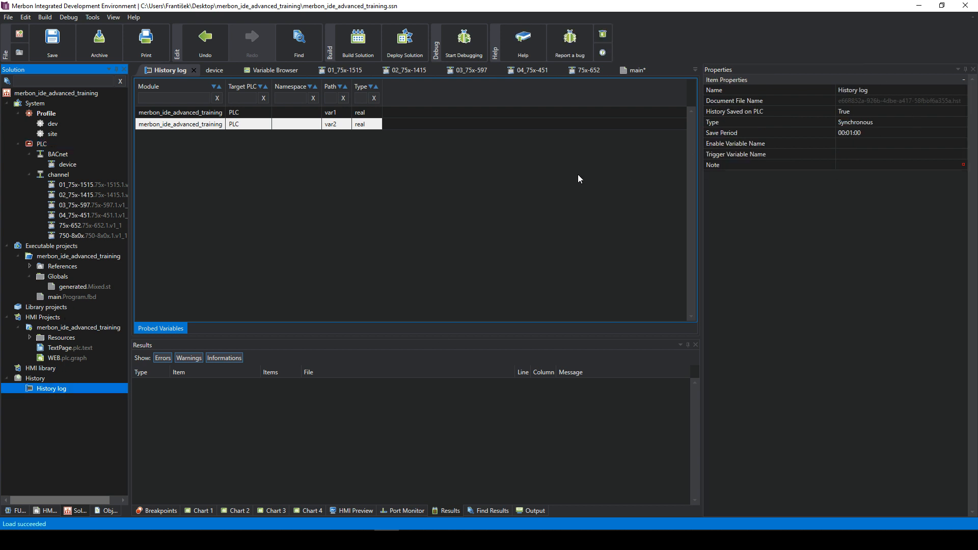
{"action": "left_click", "coordinate": [521, 56]}
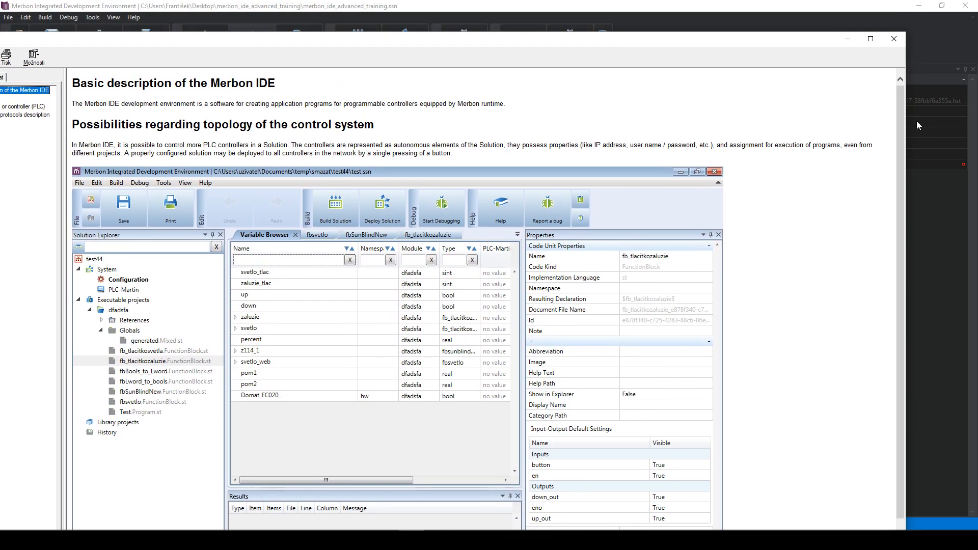
{"action": "left_click_drag", "start_coordinate": [910, 121], "coordinate": [545, 121]}
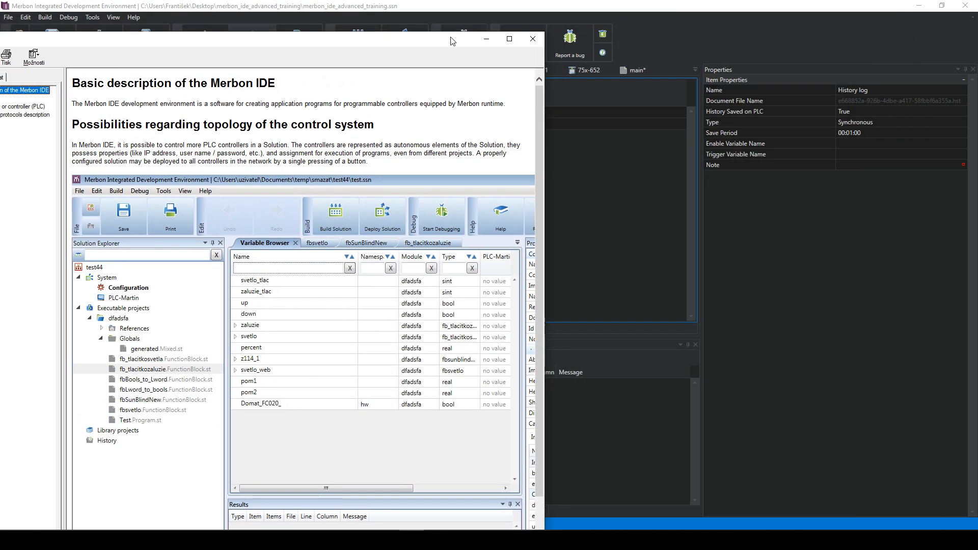
{"action": "left_click_drag", "start_coordinate": [449, 39], "coordinate": [698, 95]}
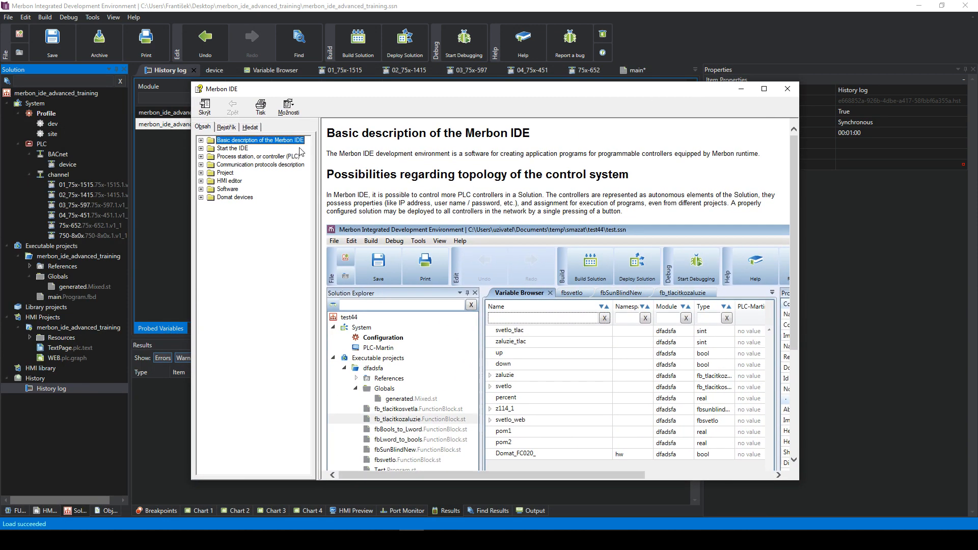
- Search the help index for 'hitsory' to reach the history database topic
{"action": "left_click", "coordinate": [227, 127]}
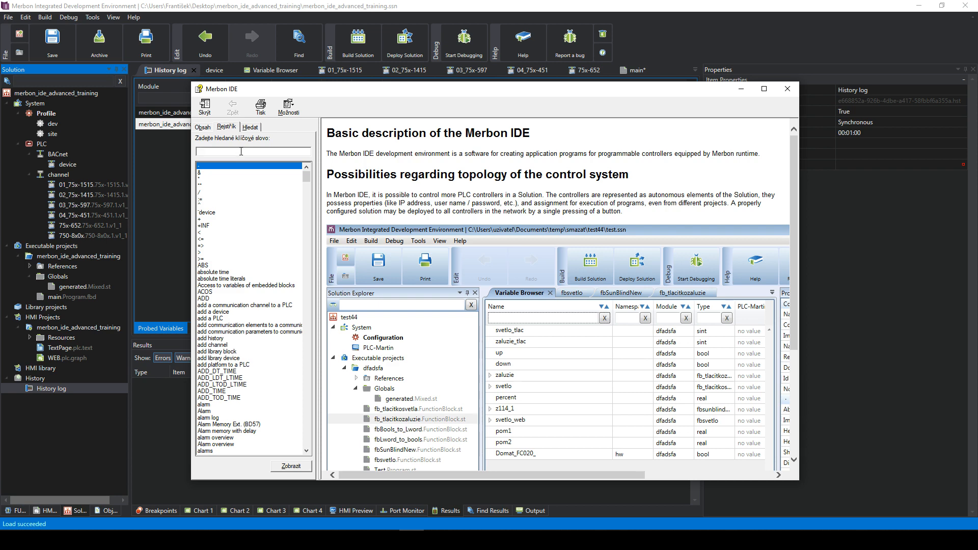
{"action": "type", "text": "hitsory"}
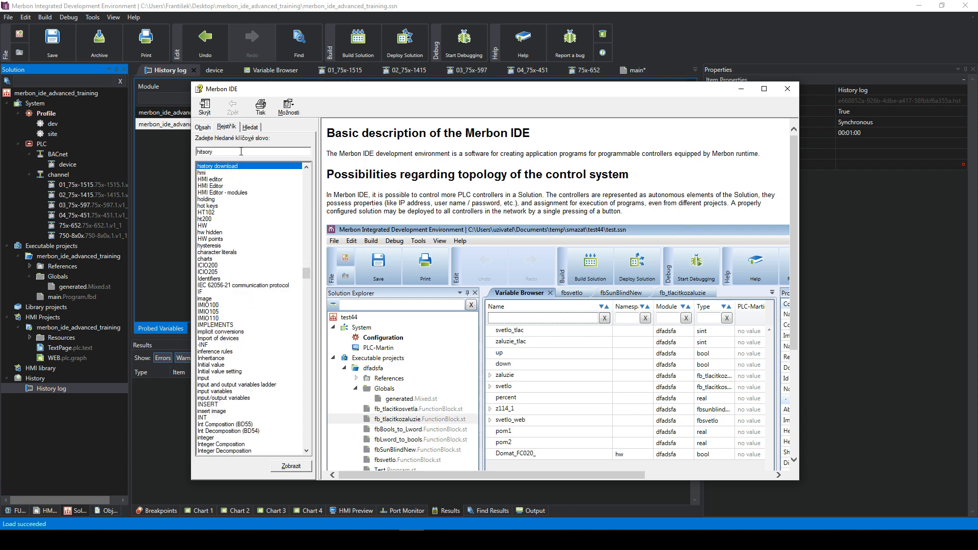
{"action": "key", "text": "Return"}
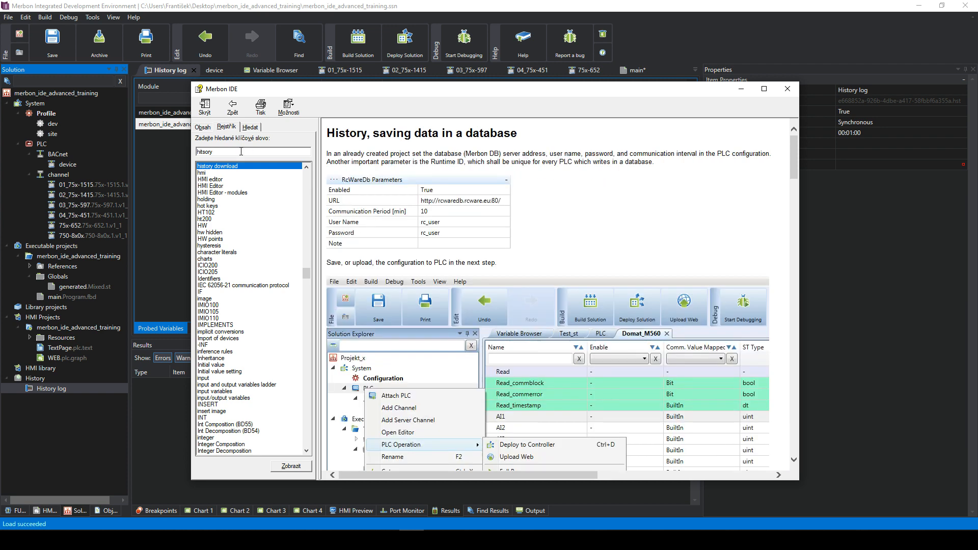
{"action": "scroll", "coordinate": [572, 179], "scroll_direction": "down", "scroll_amount": 15}
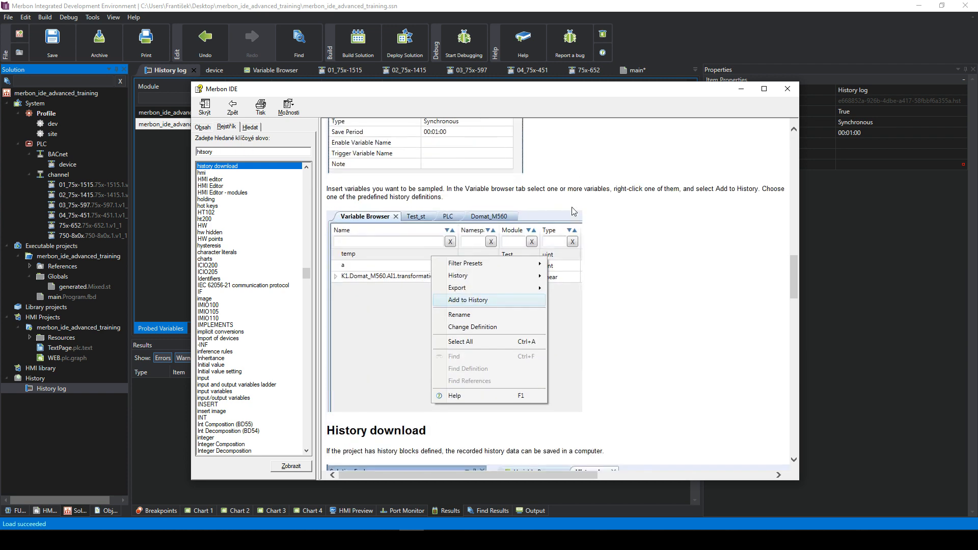
{"action": "scroll", "coordinate": [571, 224], "scroll_direction": "down", "scroll_amount": 8}
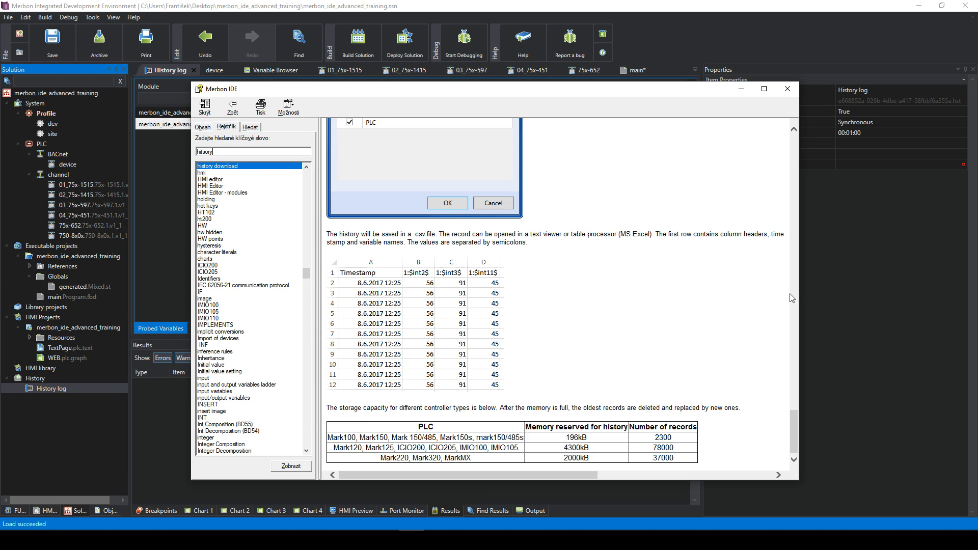
{"action": "left_click_drag", "start_coordinate": [796, 435], "coordinate": [794, 152]}
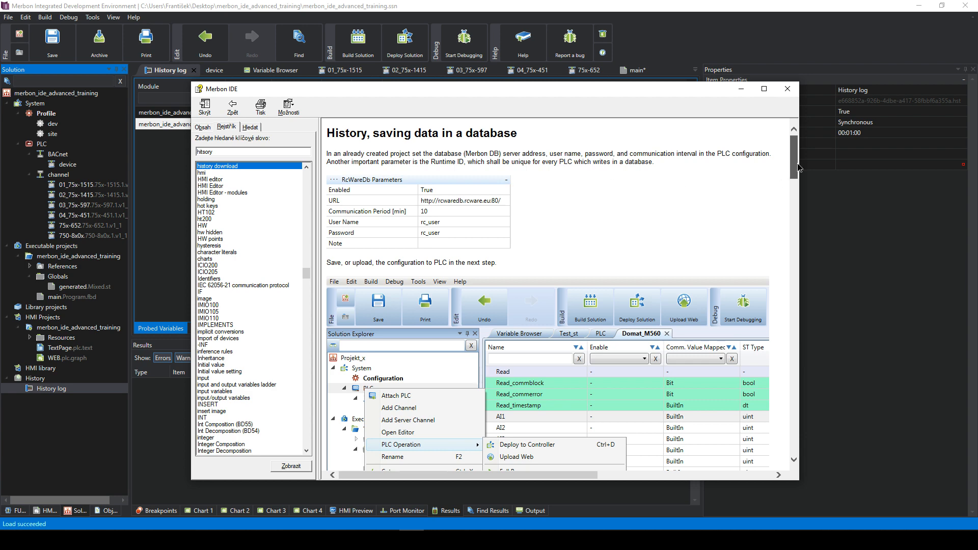
{"action": "left_click_drag", "start_coordinate": [794, 166], "coordinate": [828, 443]}
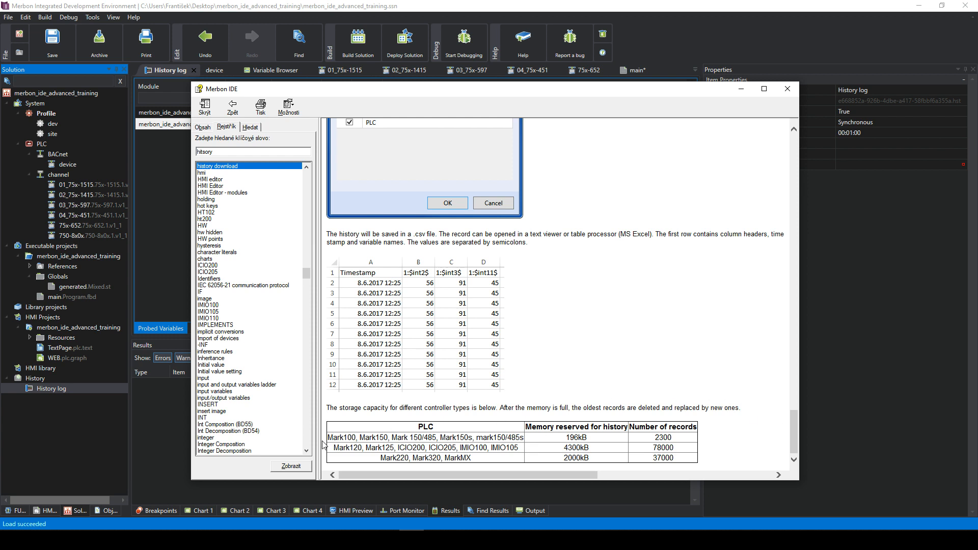
{"action": "left_click_drag", "start_coordinate": [355, 438], "coordinate": [517, 443]}
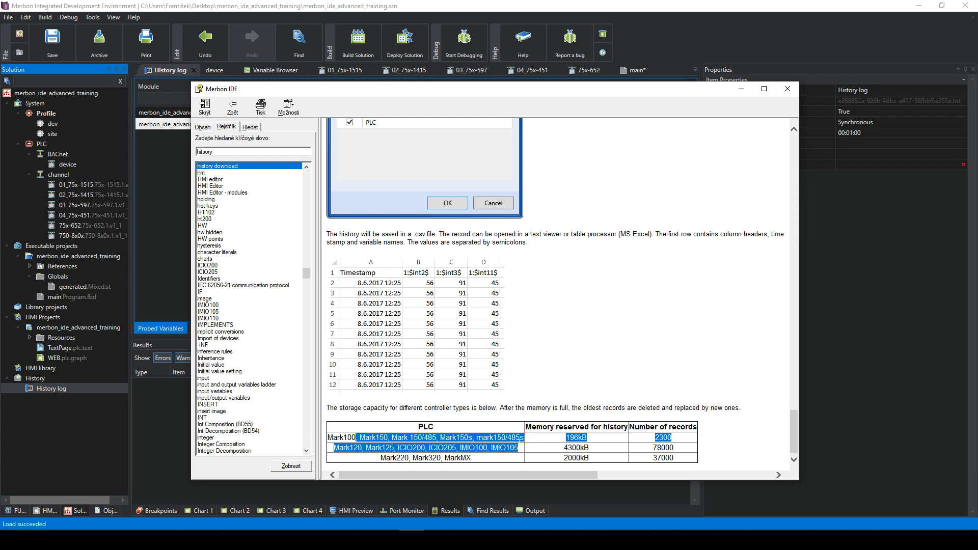
{"action": "left_click", "coordinate": [518, 443]}
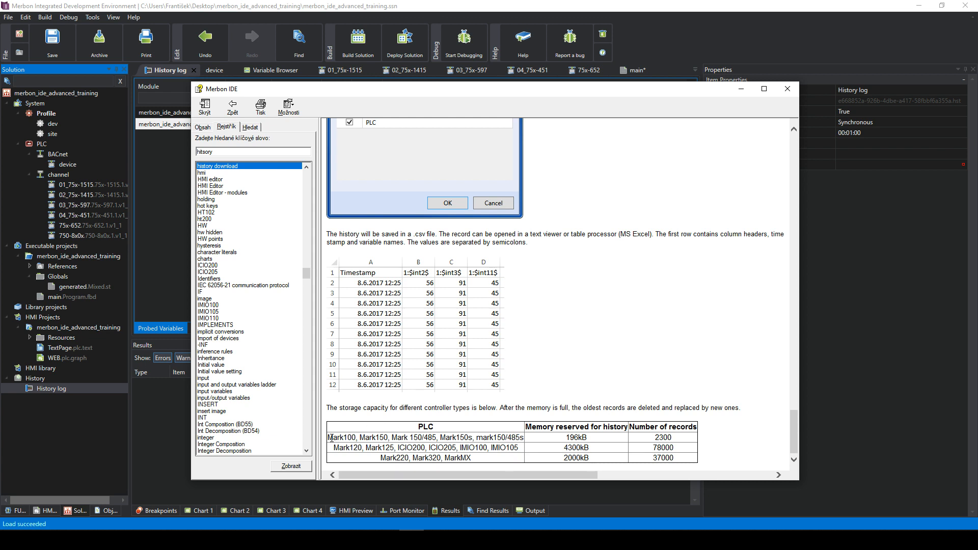
{"action": "left_click_drag", "start_coordinate": [328, 437], "coordinate": [698, 438]}
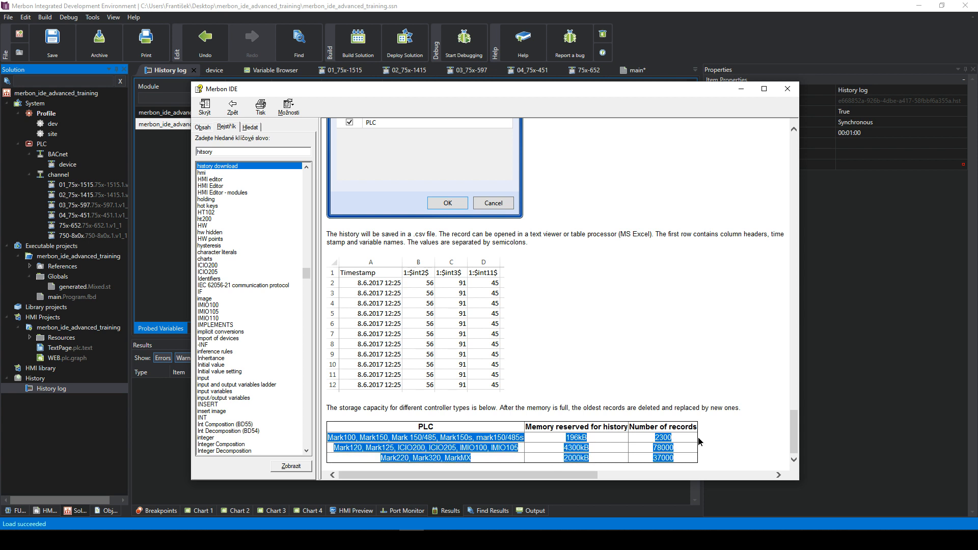
{"action": "left_click", "coordinate": [698, 438]}
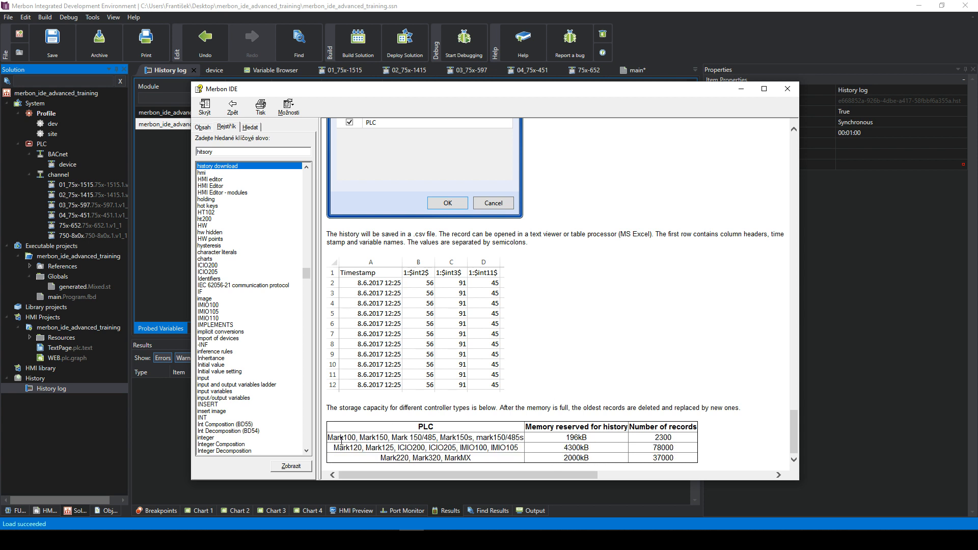
{"action": "left_click_drag", "start_coordinate": [328, 437], "coordinate": [508, 463]}
{"action": "left_click", "coordinate": [509, 463]}
{"action": "left_click_drag", "start_coordinate": [327, 438], "coordinate": [533, 443]}
{"action": "left_click", "coordinate": [533, 446]}
{"action": "left_click_drag", "start_coordinate": [334, 437], "coordinate": [675, 439]}
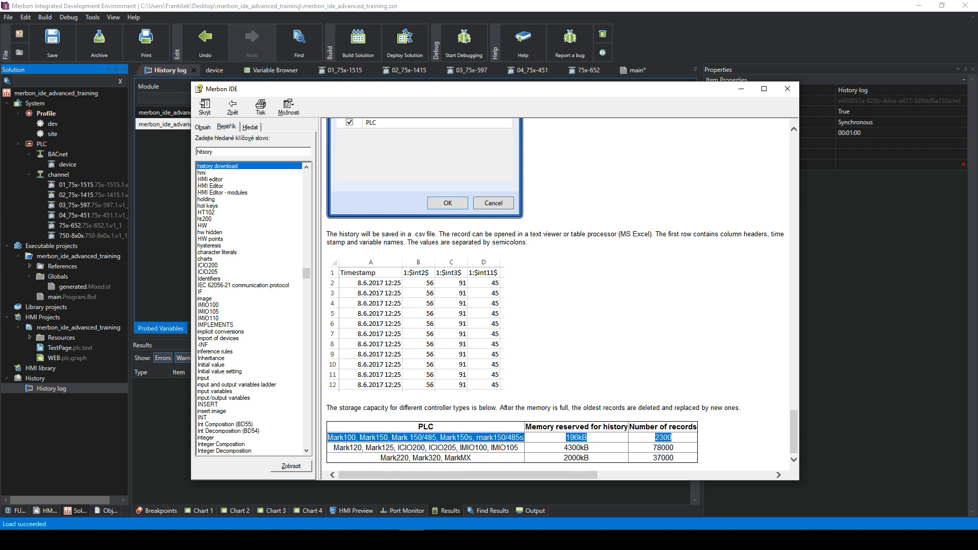
{"action": "left_click", "coordinate": [676, 440]}
{"action": "double_click", "coordinate": [656, 438]}
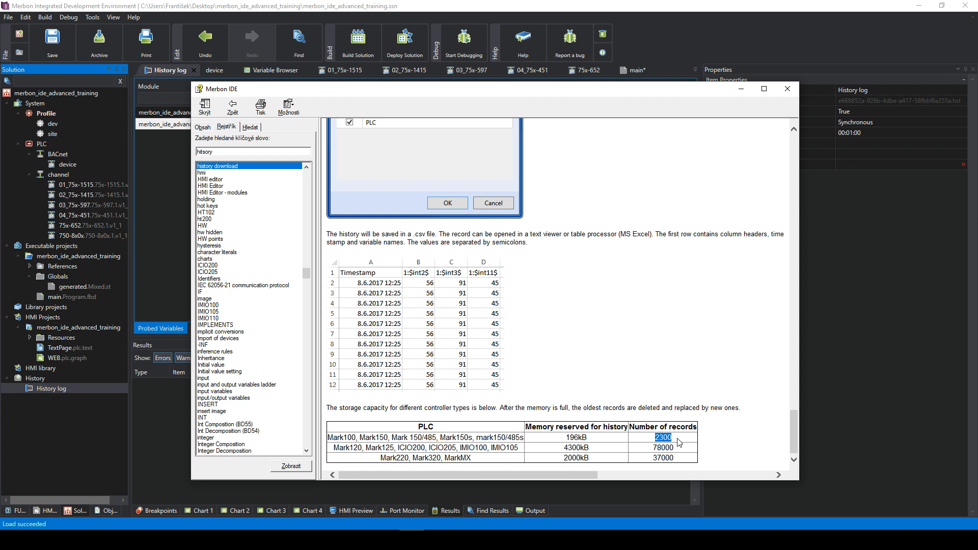
{"action": "left_click", "coordinate": [382, 457]}
{"action": "left_click_drag", "start_coordinate": [471, 458], "coordinate": [377, 459]}
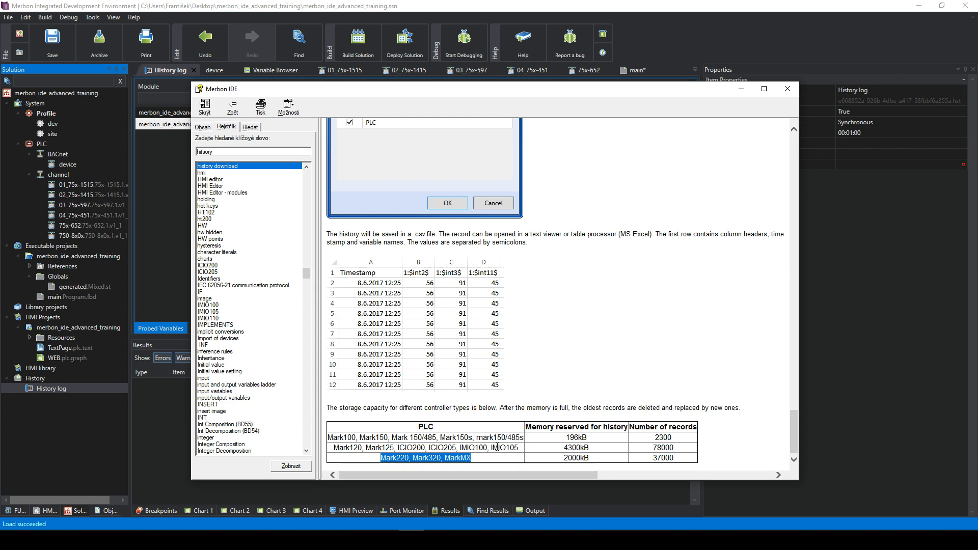
{"action": "left_click", "coordinate": [650, 461]}
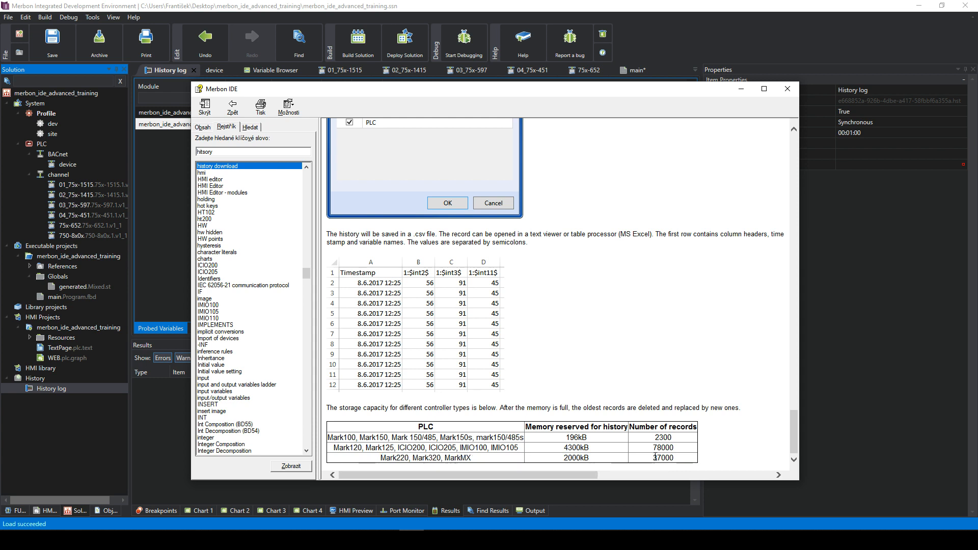
{"action": "left_click_drag", "start_coordinate": [651, 459], "coordinate": [674, 459]}
{"action": "left_click", "coordinate": [672, 458]}
{"action": "left_click_drag", "start_coordinate": [562, 449], "coordinate": [683, 449]}
{"action": "left_click", "coordinate": [683, 449]}
{"action": "left_click_drag", "start_coordinate": [360, 448], "coordinate": [684, 449]}
{"action": "left_click", "coordinate": [683, 450]}
{"action": "left_click_drag", "start_coordinate": [678, 458], "coordinate": [654, 444]}
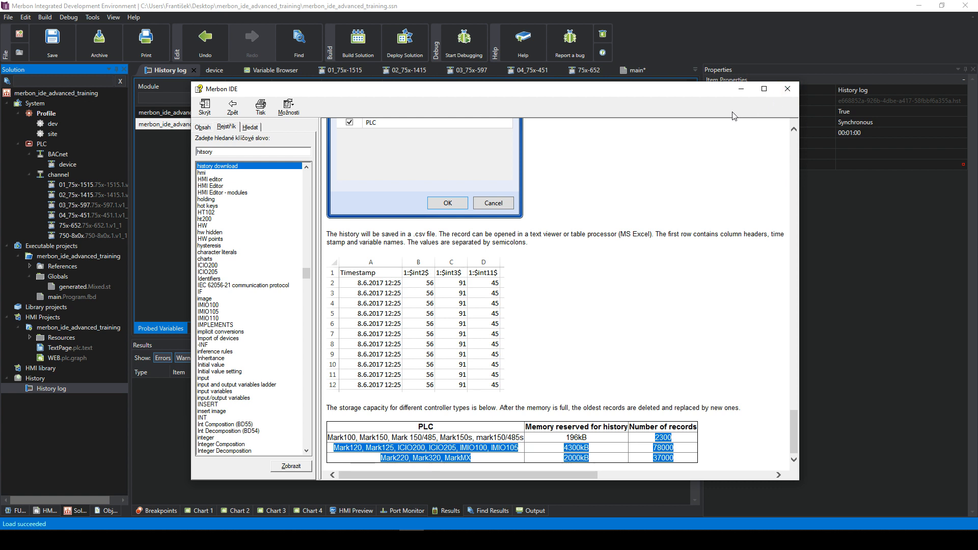
- Read the help's storage table, including the 78000 record count, alongside var1 and var2
{"action": "left_click_drag", "start_coordinate": [702, 94], "coordinate": [631, 117]}
{"action": "left_click", "coordinate": [596, 457]}
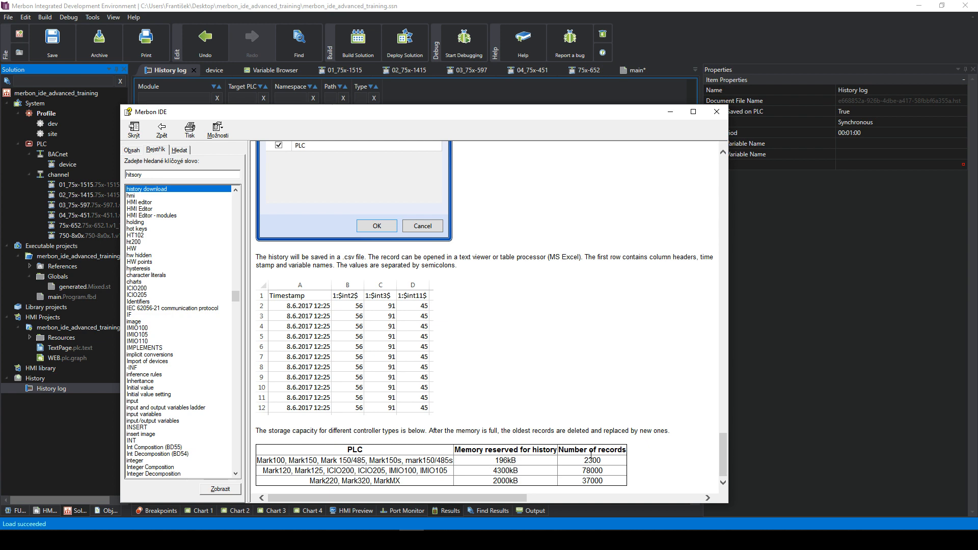
{"action": "mouse_move", "coordinate": [550, 119]}
{"action": "left_mouse_down"}
{"action": "mouse_move", "coordinate": [535, 399]}
{"action": "mouse_move", "coordinate": [542, 133]}
{"action": "mouse_move", "coordinate": [570, 207]}
{"action": "mouse_move", "coordinate": [565, 109]}
{"action": "left_mouse_up"}
{"action": "scroll", "coordinate": [522, 251], "scroll_direction": "down", "scroll_amount": 3}
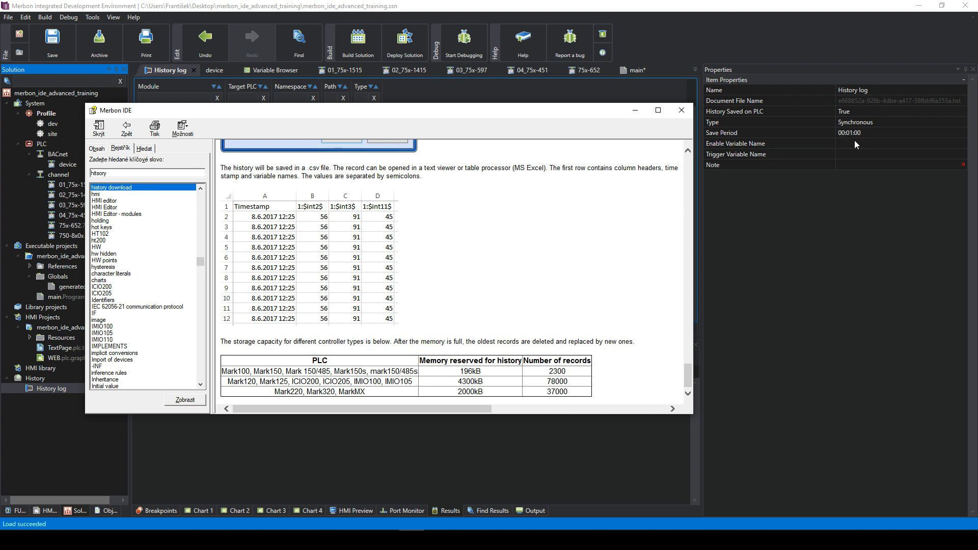
{"action": "left_click_drag", "start_coordinate": [568, 381], "coordinate": [551, 383]}
{"action": "left_click", "coordinate": [572, 383]}
{"action": "left_click_drag", "start_coordinate": [467, 109], "coordinate": [448, 160]}
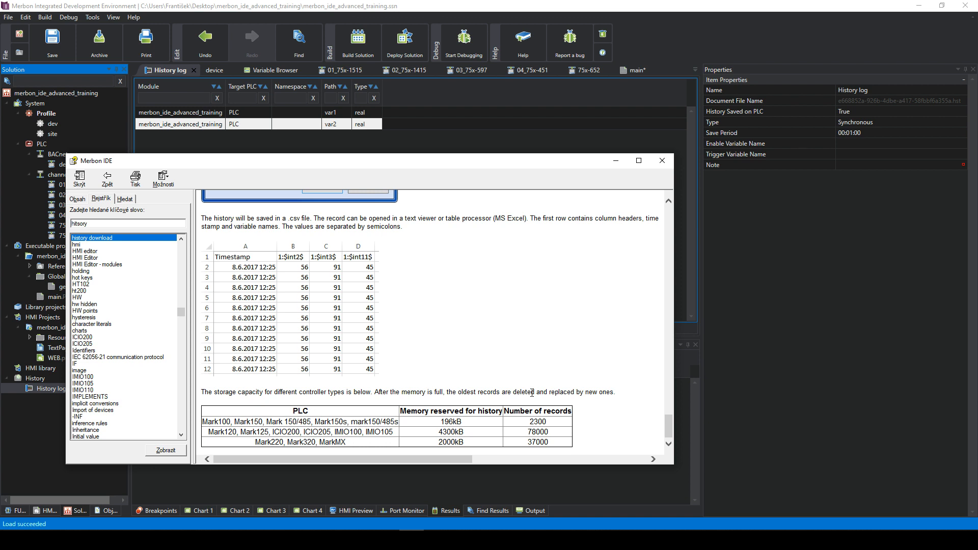
{"action": "mouse_move", "coordinate": [528, 424]}
{"action": "left_mouse_down"}
{"action": "mouse_move", "coordinate": [557, 449]}
{"action": "mouse_move", "coordinate": [526, 423]}
{"action": "left_mouse_up"}
{"action": "left_click", "coordinate": [526, 422]}
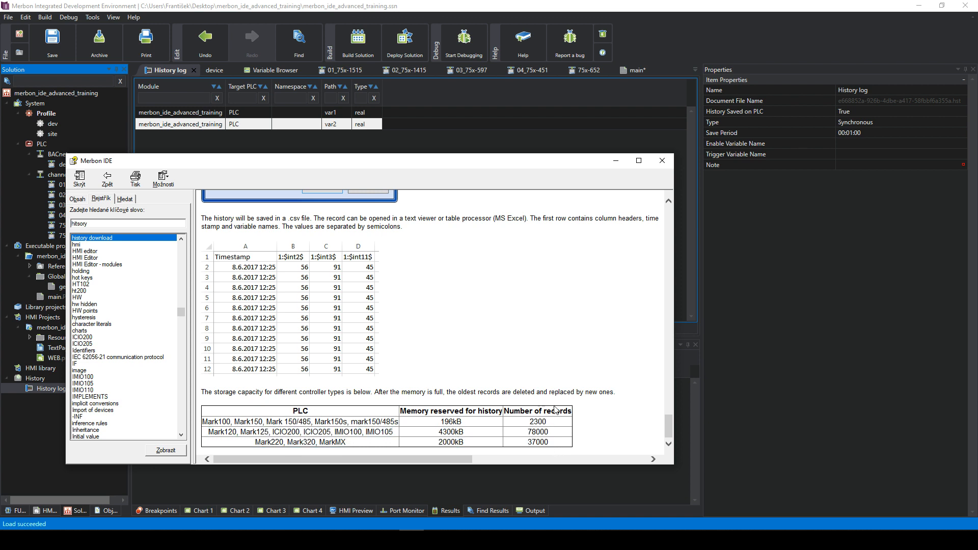
- Close the help window, select the PLC, and keep en as Language (Web)
{"action": "left_click", "coordinate": [670, 164]}
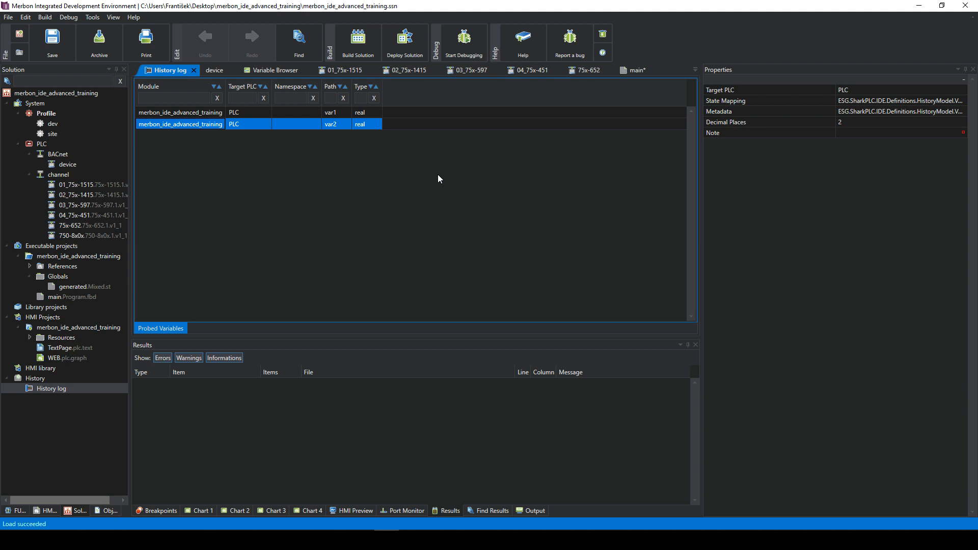
{"action": "left_click", "coordinate": [50, 142]}
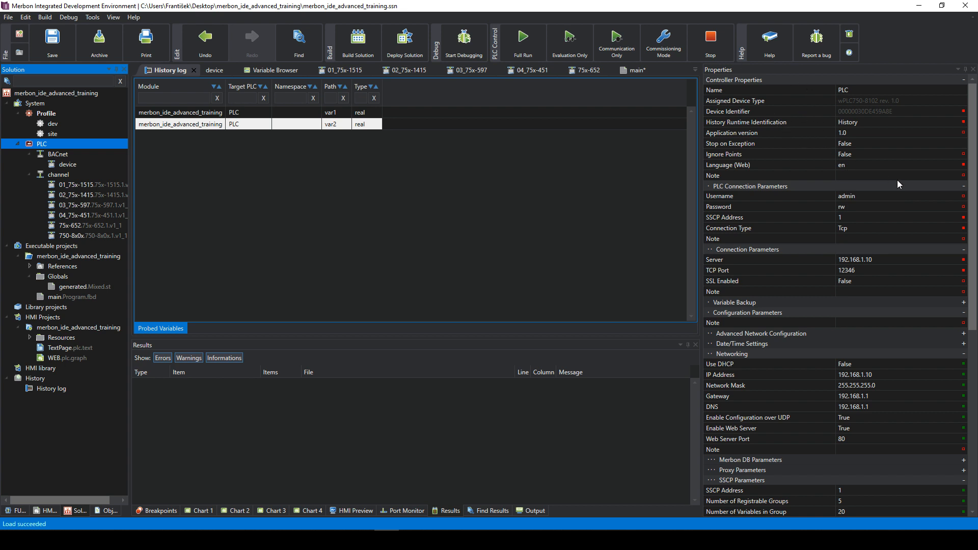
{"action": "left_click", "coordinate": [856, 165]}
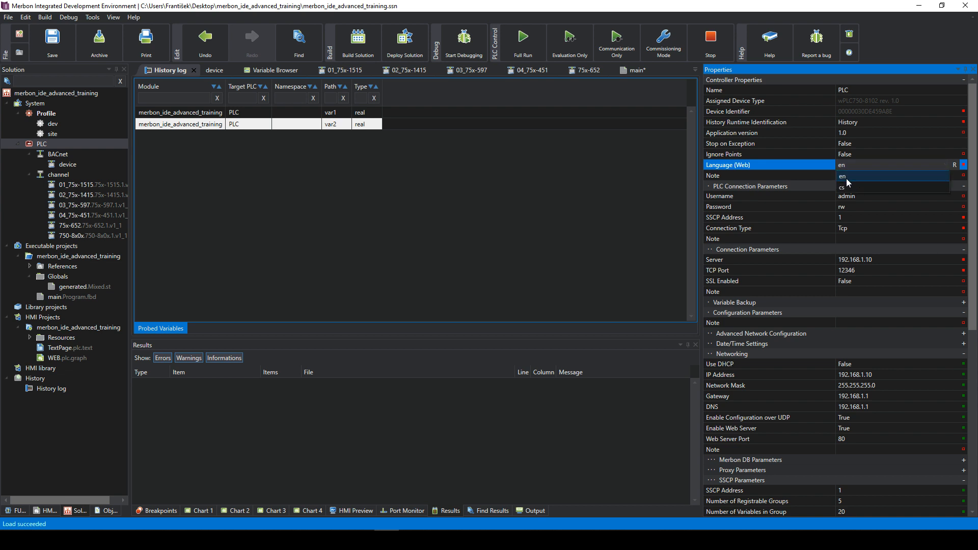
{"action": "left_click", "coordinate": [850, 188]}
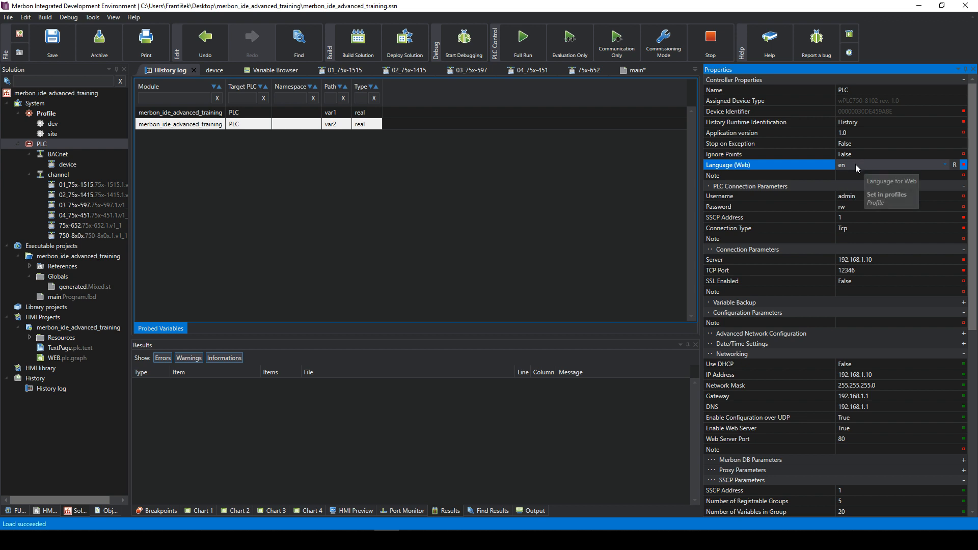
{"action": "left_click", "coordinate": [855, 165]}
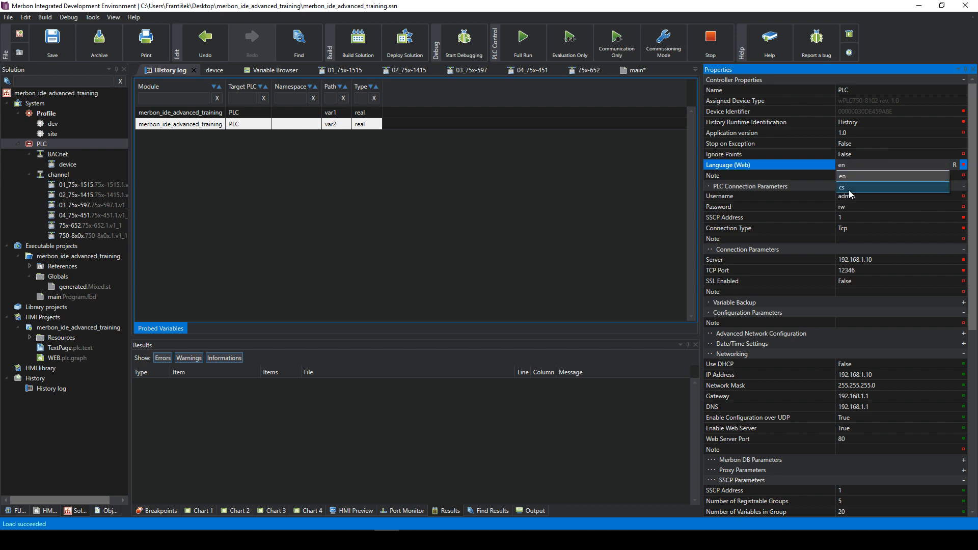
{"action": "left_click", "coordinate": [841, 177]}
{"action": "left_click", "coordinate": [846, 172]}
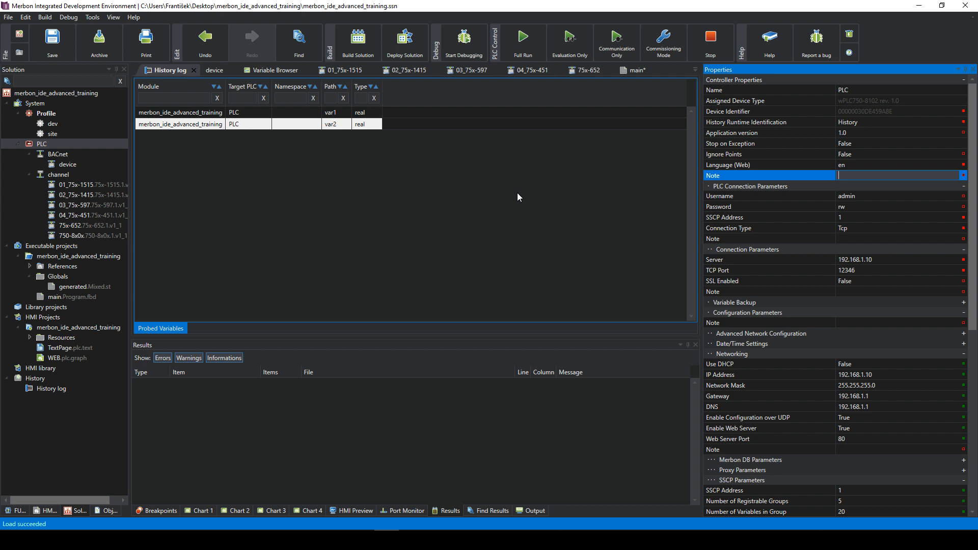
- Deploy the program and web to the PLC, then open the WEB page at the first build error
{"action": "left_click", "coordinate": [406, 51]}
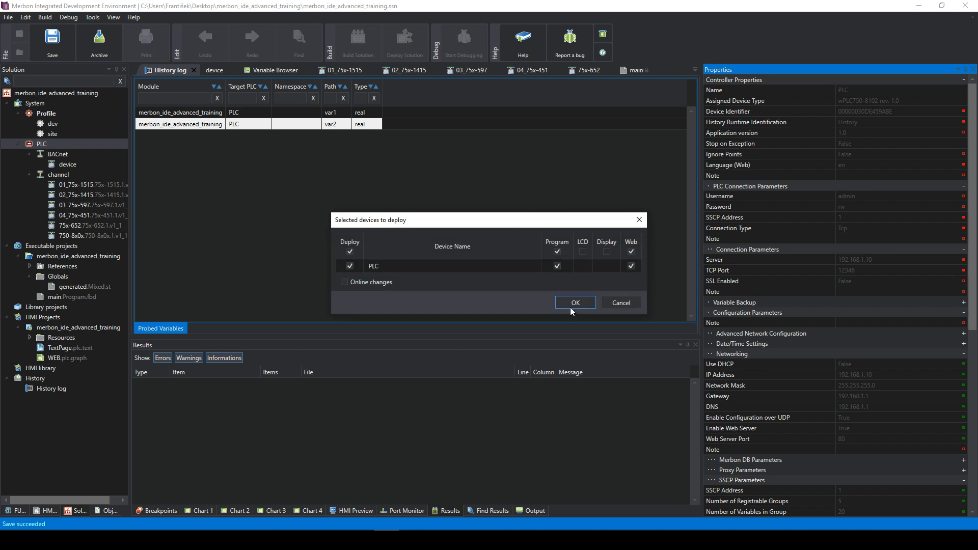
{"action": "left_click", "coordinate": [573, 303]}
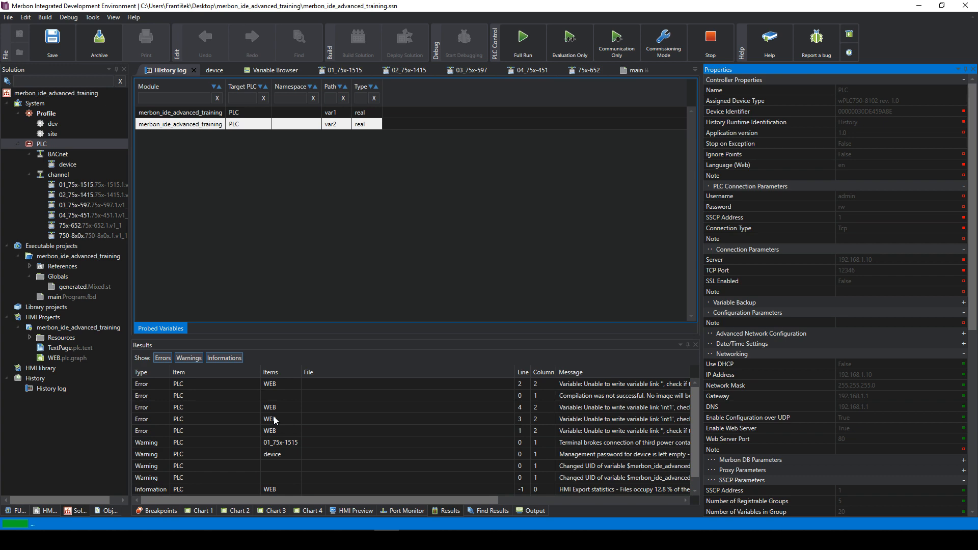
{"action": "double_click", "coordinate": [348, 384]}
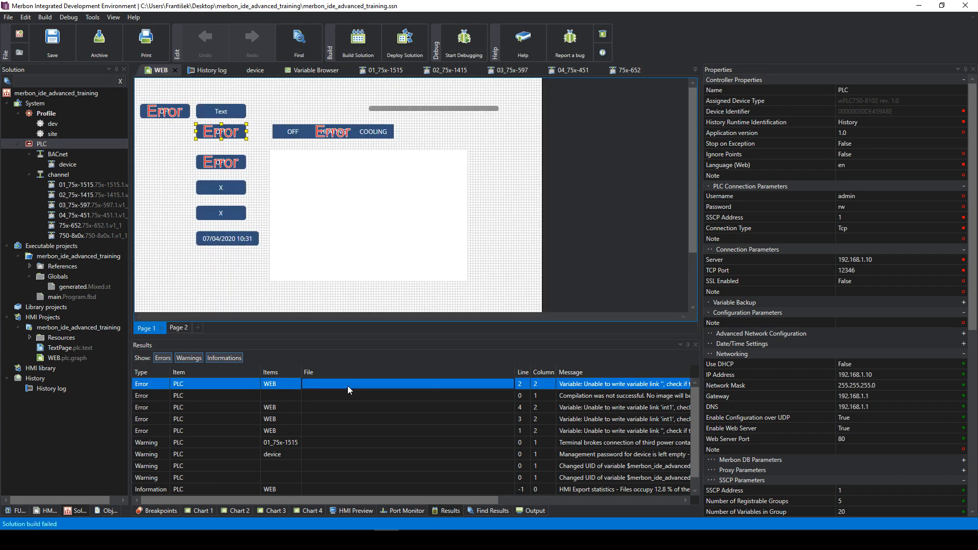
- Select the OFF/COOLING setter buttons gadget and open its Variable chooser
{"action": "left_click", "coordinate": [328, 134]}
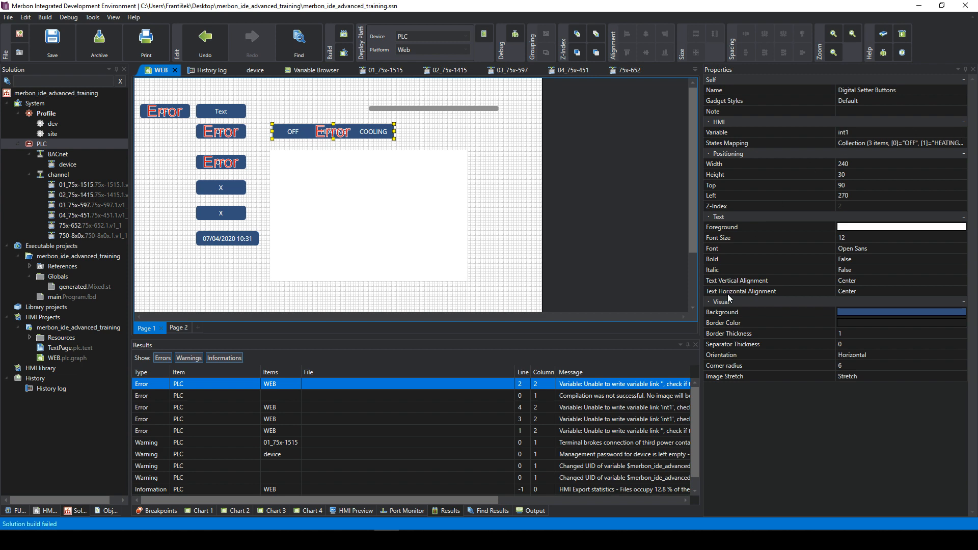
{"action": "left_click_drag", "start_coordinate": [701, 423], "coordinate": [749, 419]}
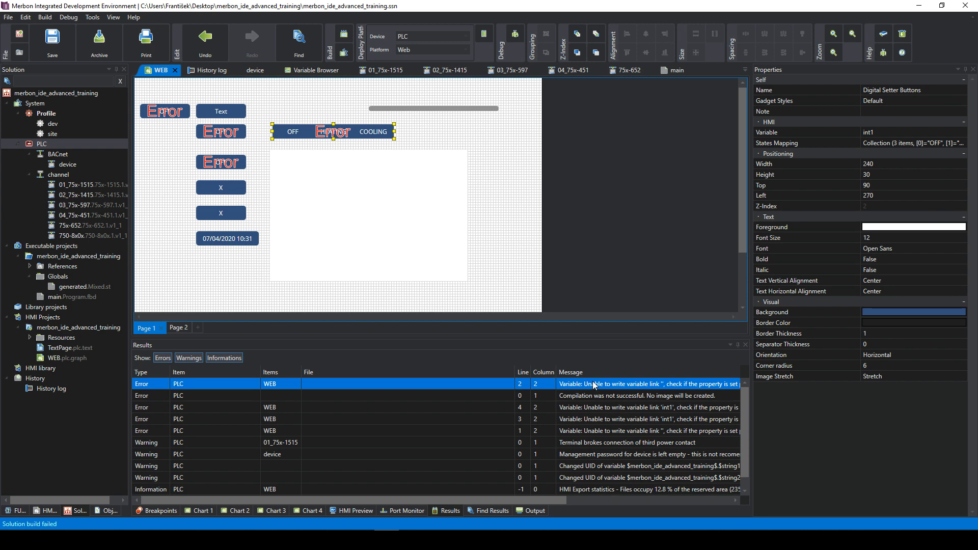
{"action": "mouse_move", "coordinate": [538, 501]}
{"action": "left_mouse_down"}
{"action": "mouse_move", "coordinate": [684, 489]}
{"action": "mouse_move", "coordinate": [540, 501]}
{"action": "left_mouse_up"}
{"action": "left_click", "coordinate": [942, 133]}
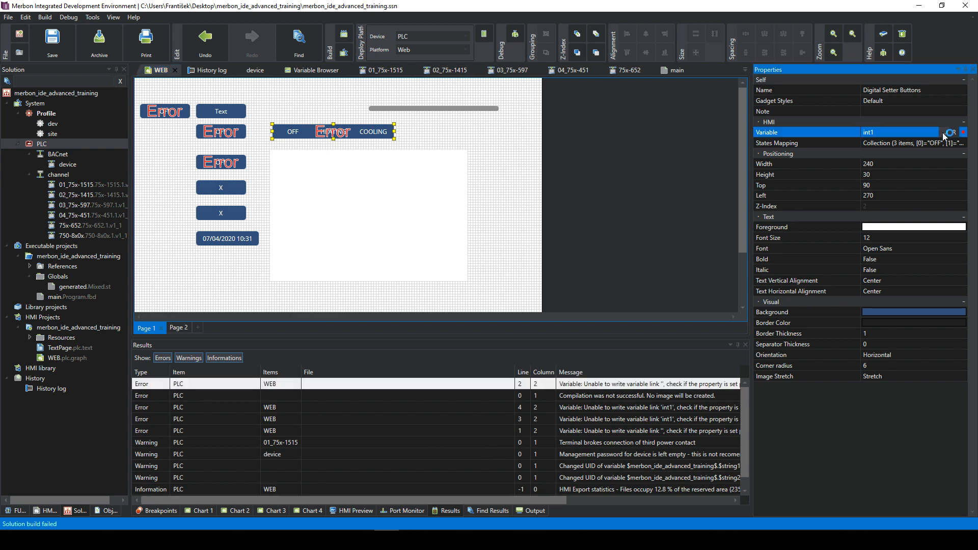
{"action": "left_click", "coordinate": [943, 132]}
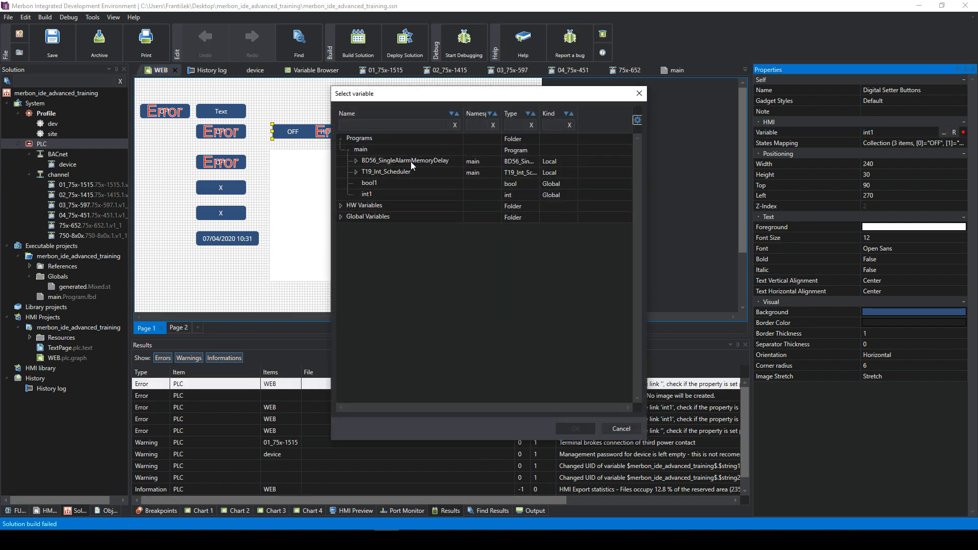
- Keep int1 on the setter buttons gadget and link the second Error setter gadget to bool1
{"action": "double_click", "coordinate": [378, 197]}
{"action": "left_click", "coordinate": [597, 174]}
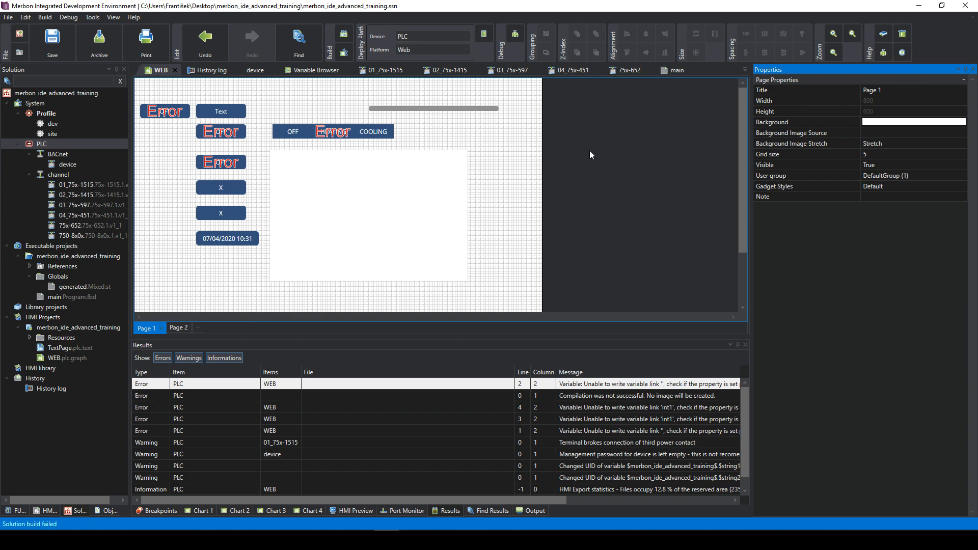
{"action": "left_click", "coordinate": [207, 131]}
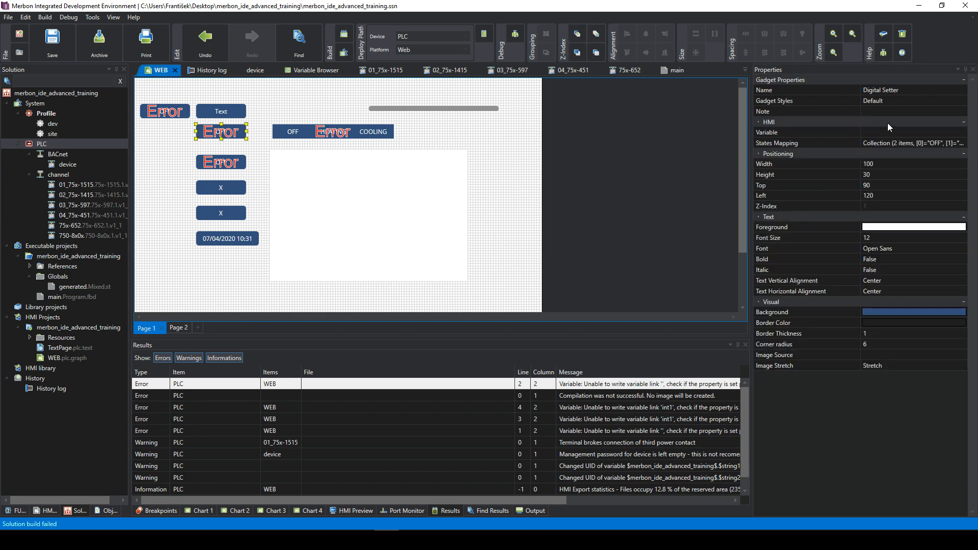
{"action": "left_click", "coordinate": [902, 131]}
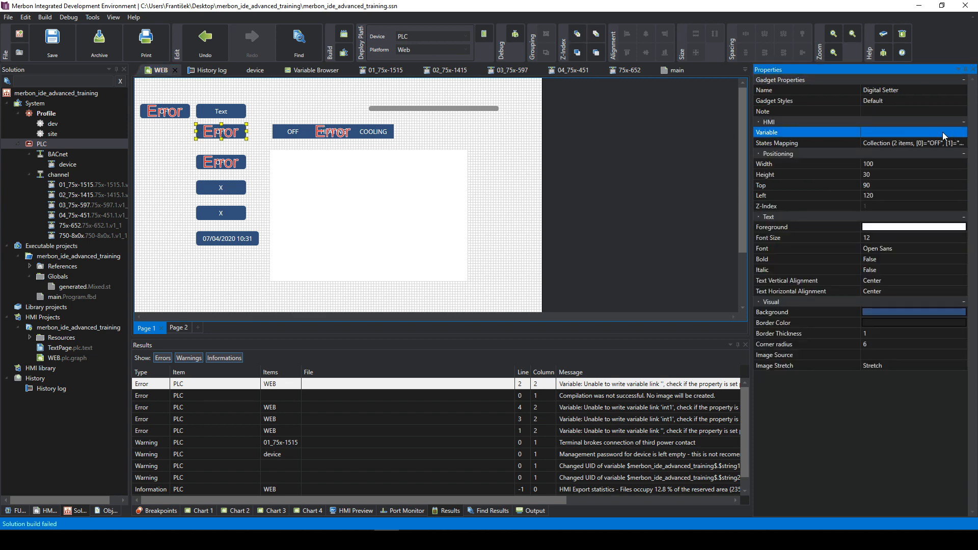
{"action": "left_click", "coordinate": [944, 132]}
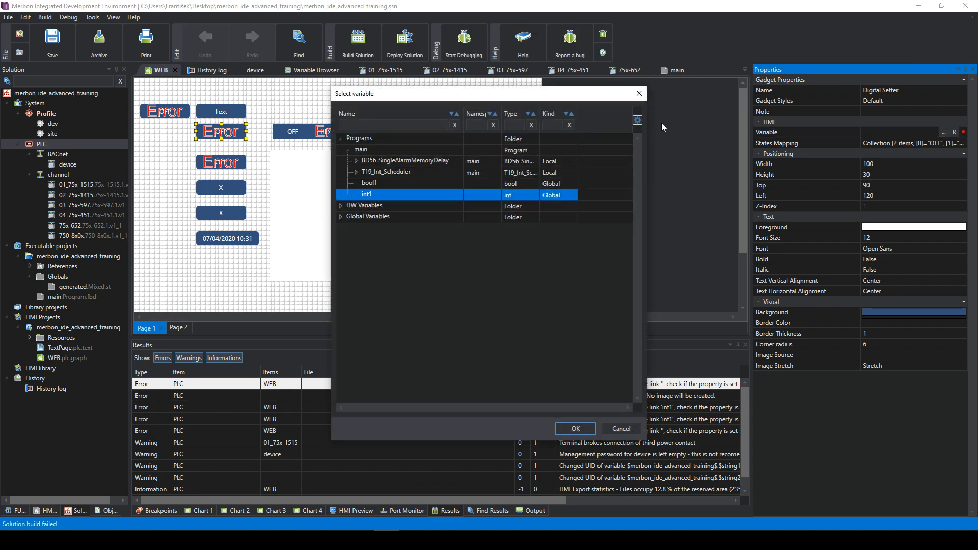
{"action": "left_click", "coordinate": [398, 179]}
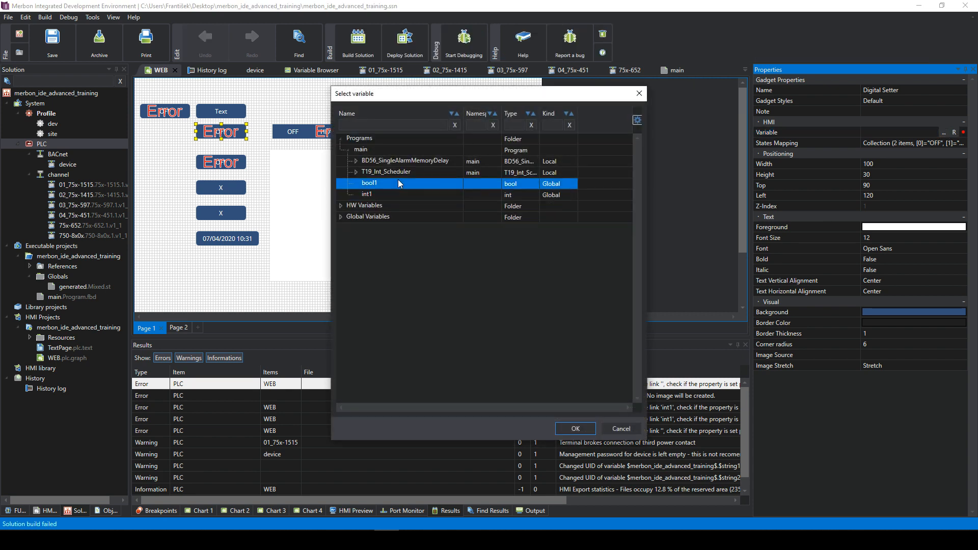
{"action": "left_click", "coordinate": [574, 428]}
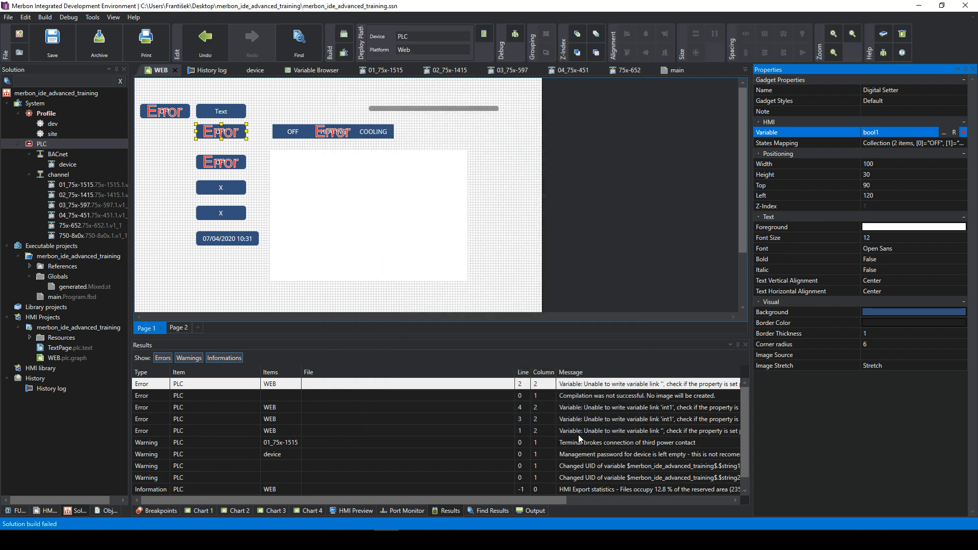
- Link the top-left Error combobox and the third Error gadget to bool1
{"action": "left_click", "coordinate": [176, 114]}
{"action": "left_click", "coordinate": [887, 132]}
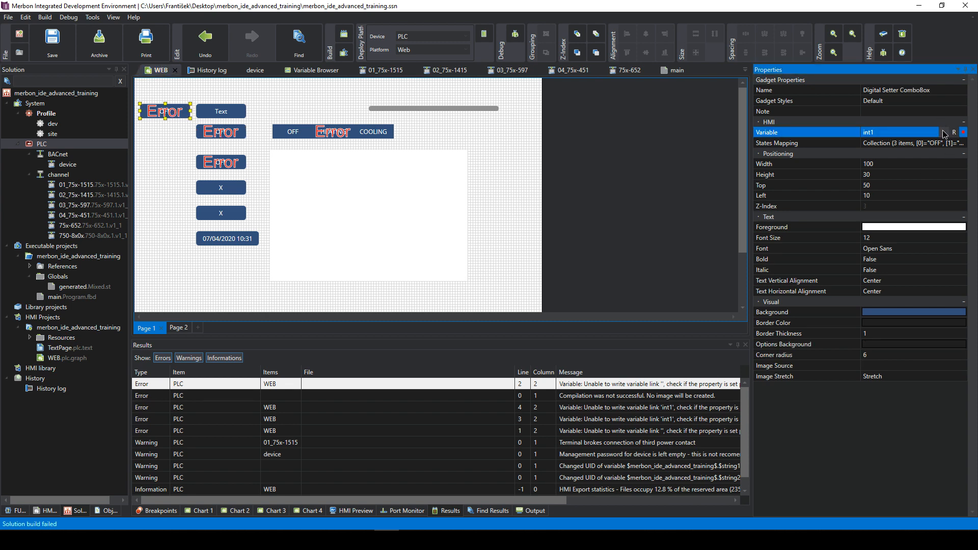
{"action": "left_click", "coordinate": [943, 132]}
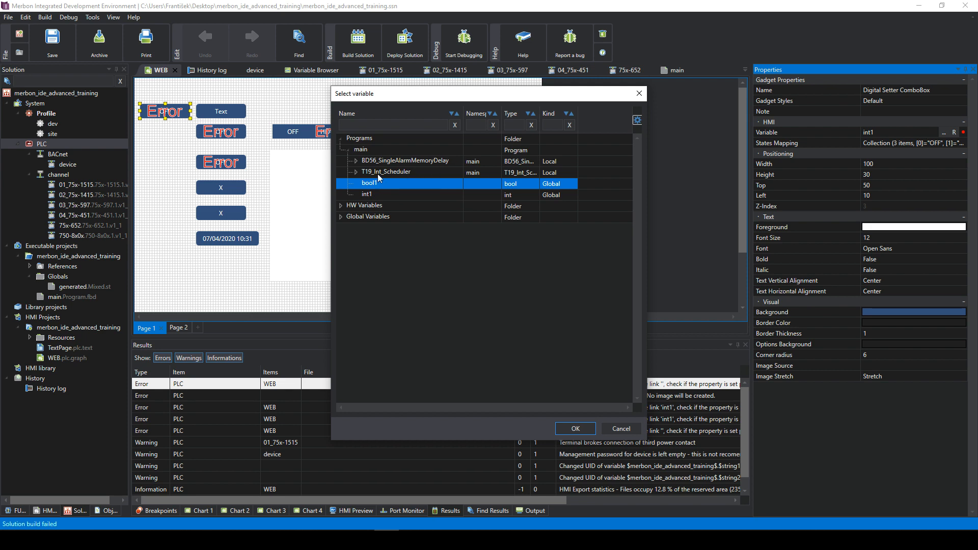
{"action": "double_click", "coordinate": [380, 181]}
{"action": "left_click", "coordinate": [337, 147]}
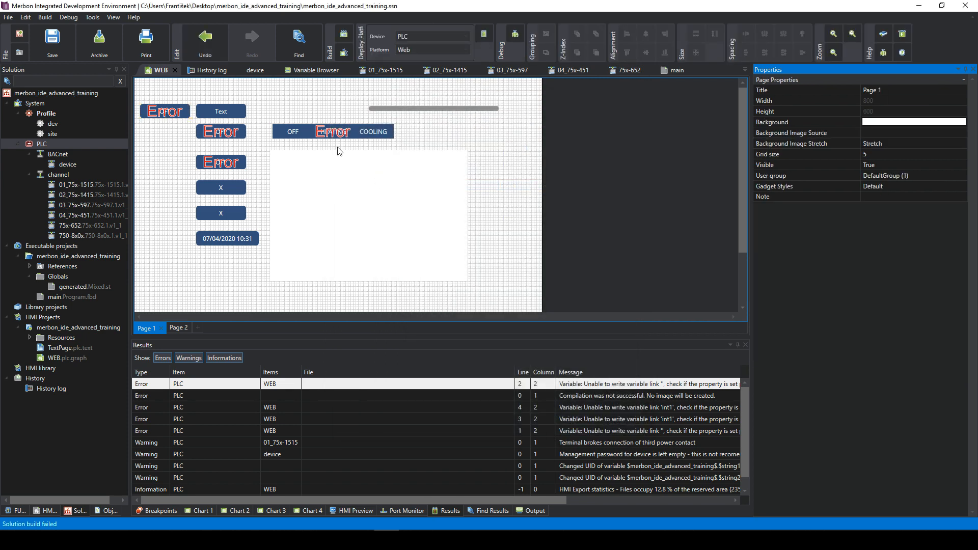
{"action": "left_click", "coordinate": [224, 167]}
{"action": "left_click", "coordinate": [896, 132]}
{"action": "left_click", "coordinate": [942, 132]}
{"action": "double_click", "coordinate": [411, 187]}
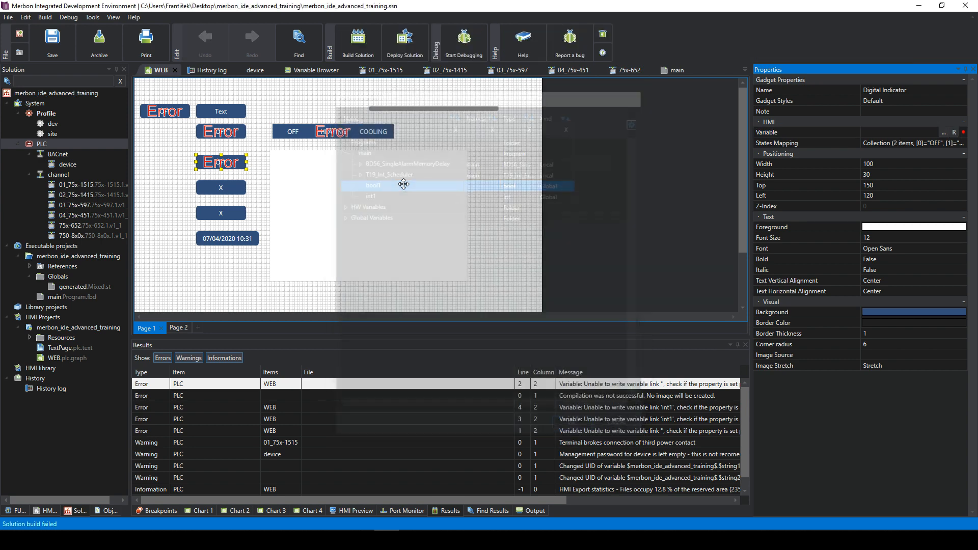
- Rebuild the PLC solution and locate the Digital Setter Buttons gadget behind the int1 write error
{"action": "left_click", "coordinate": [344, 36]}
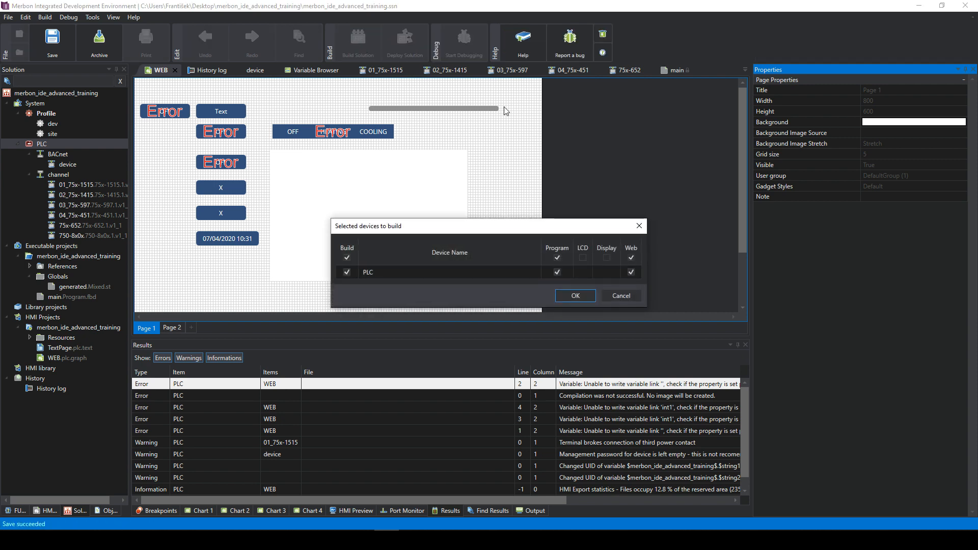
{"action": "left_click", "coordinate": [573, 296]}
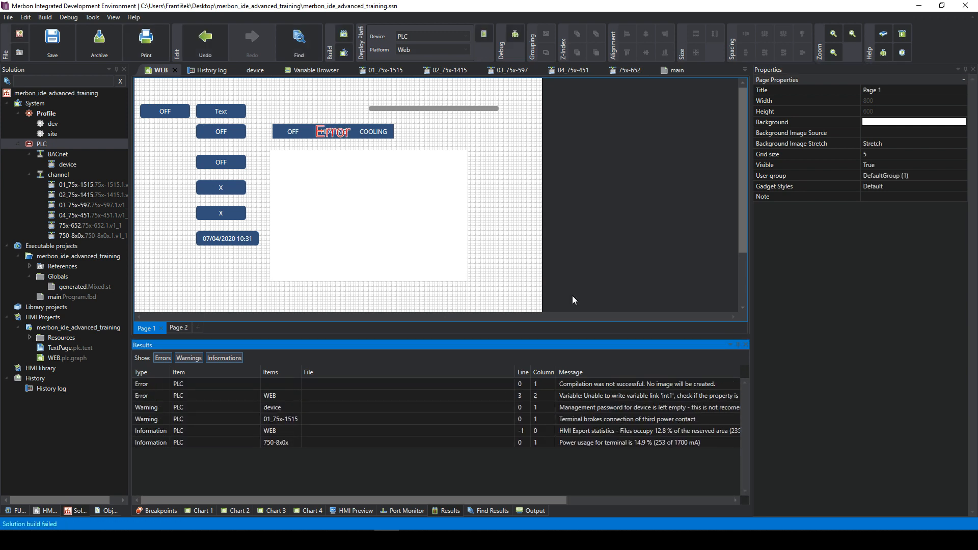
{"action": "left_click", "coordinate": [607, 396]}
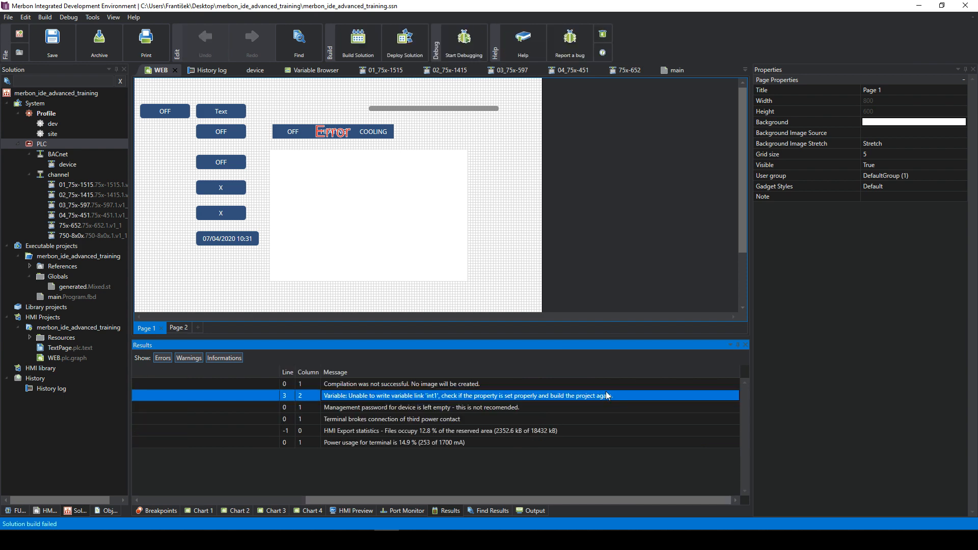
{"action": "double_click", "coordinate": [575, 398]}
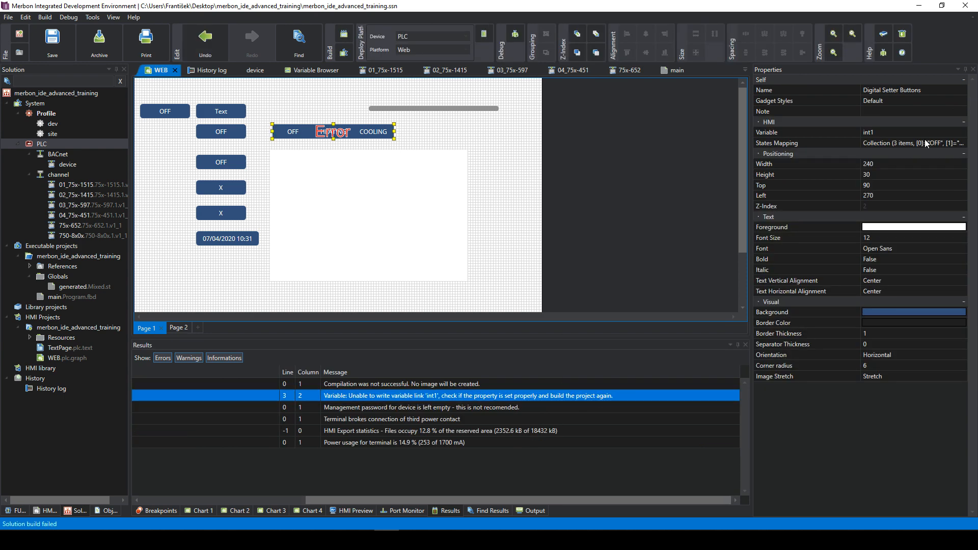
{"action": "left_click", "coordinate": [903, 135]}
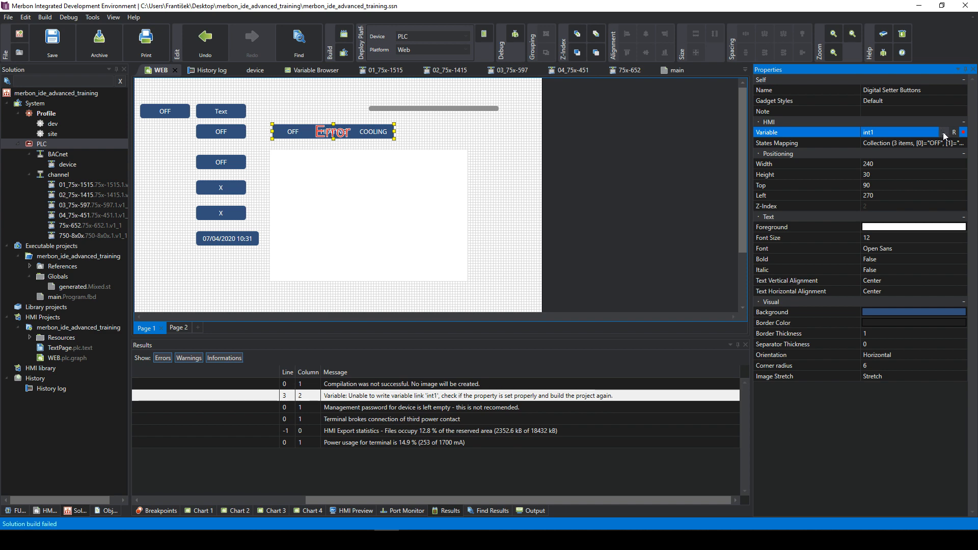
- In the main diagram, create a new global variable at the empty output slot
{"action": "left_click", "coordinate": [304, 73]}
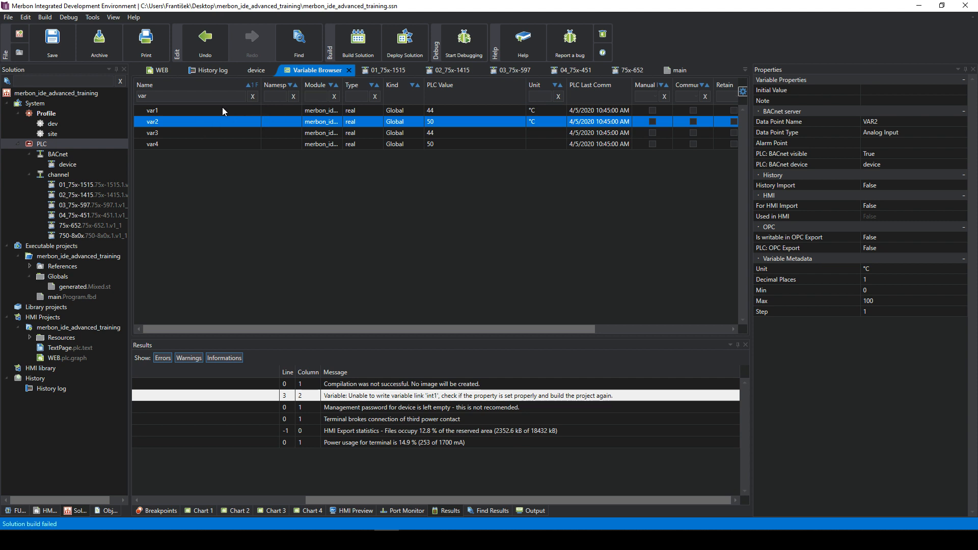
{"action": "left_click", "coordinate": [675, 74]}
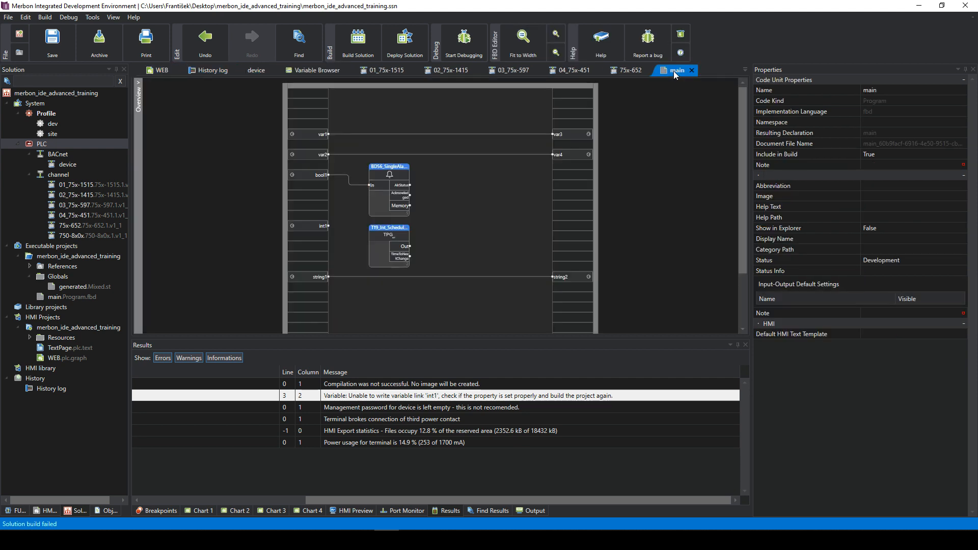
{"action": "left_click", "coordinate": [307, 228]}
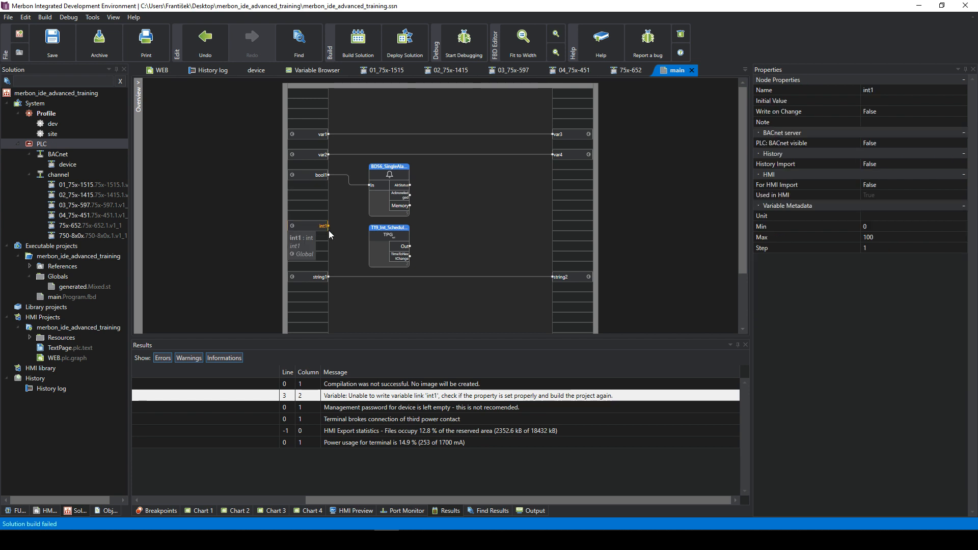
{"action": "right_click", "coordinate": [562, 226]}
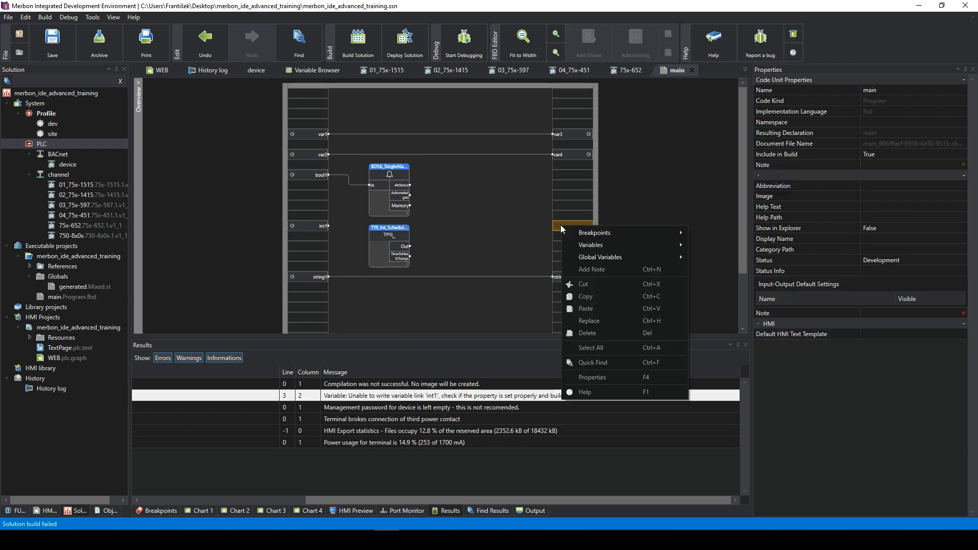
{"action": "mouse_move", "coordinate": [599, 257]}
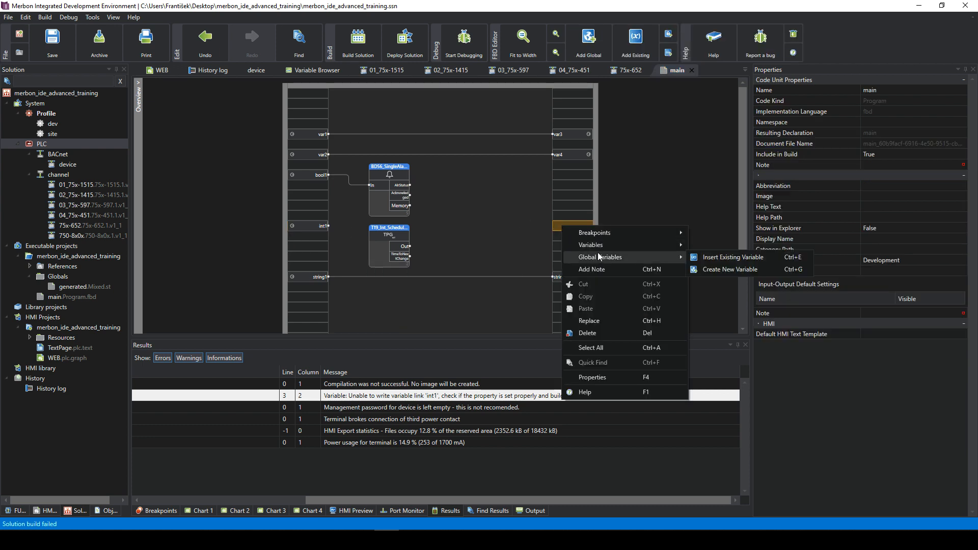
{"action": "left_click", "coordinate": [723, 270]}
- Set the new variable's type to int and name it int_out
{"action": "left_click", "coordinate": [457, 239]}
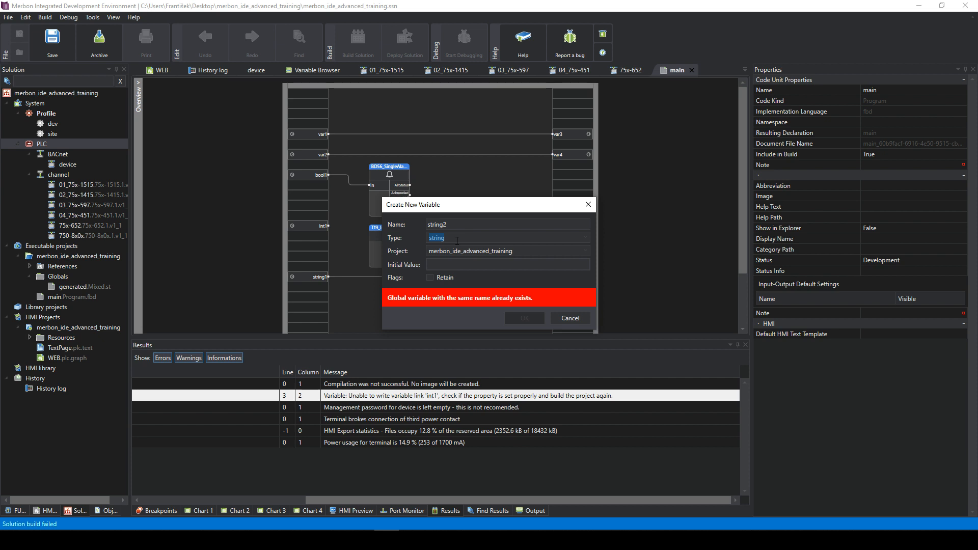
{"action": "type", "text": "on"}
{"action": "key", "text": "BackSpace"}
{"action": "key", "text": "BackSpace"}
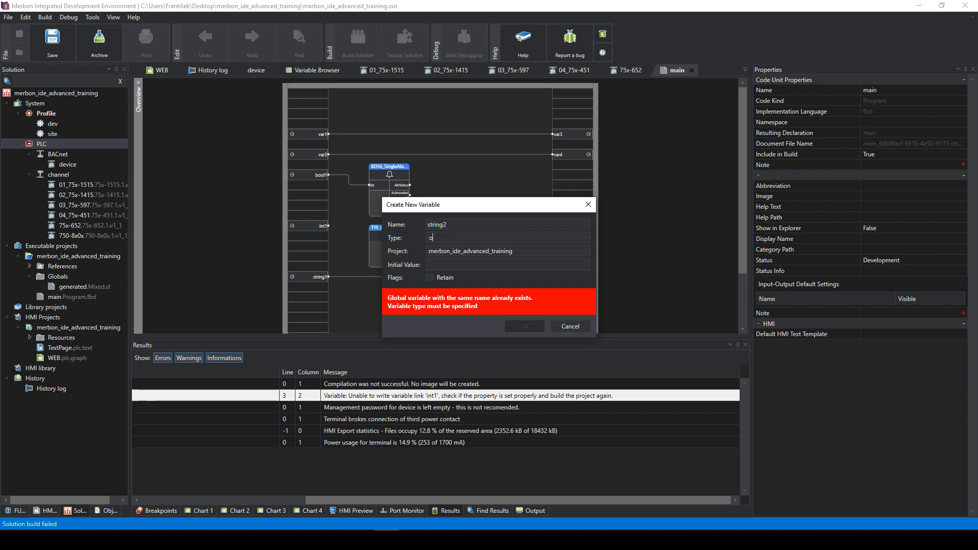
{"action": "type", "text": "int"}
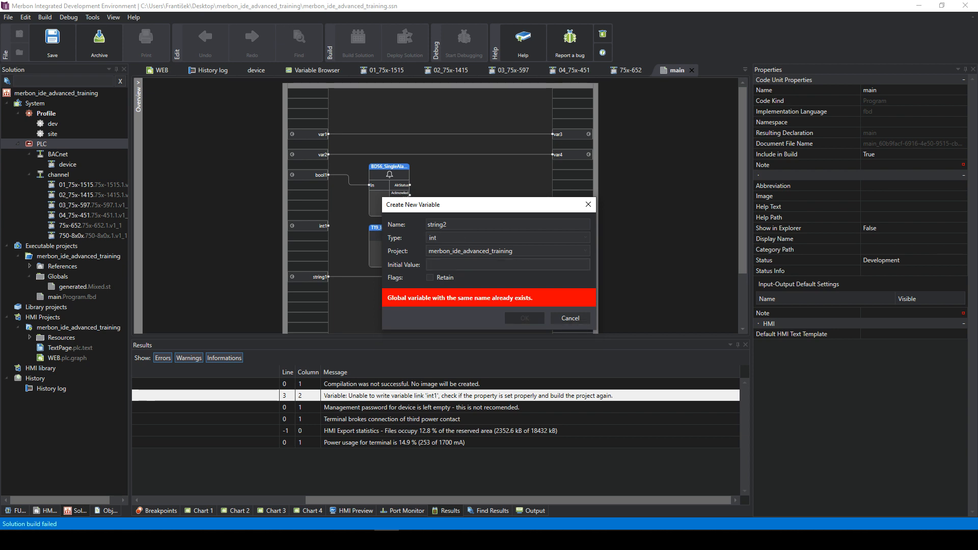
{"action": "key", "text": "shift+Tab"}
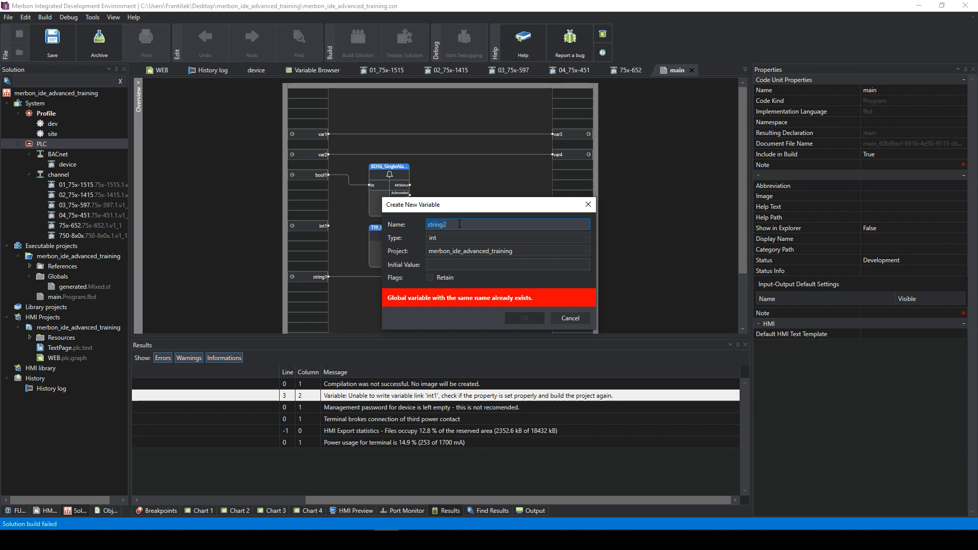
{"action": "type", "text": "int_out"}
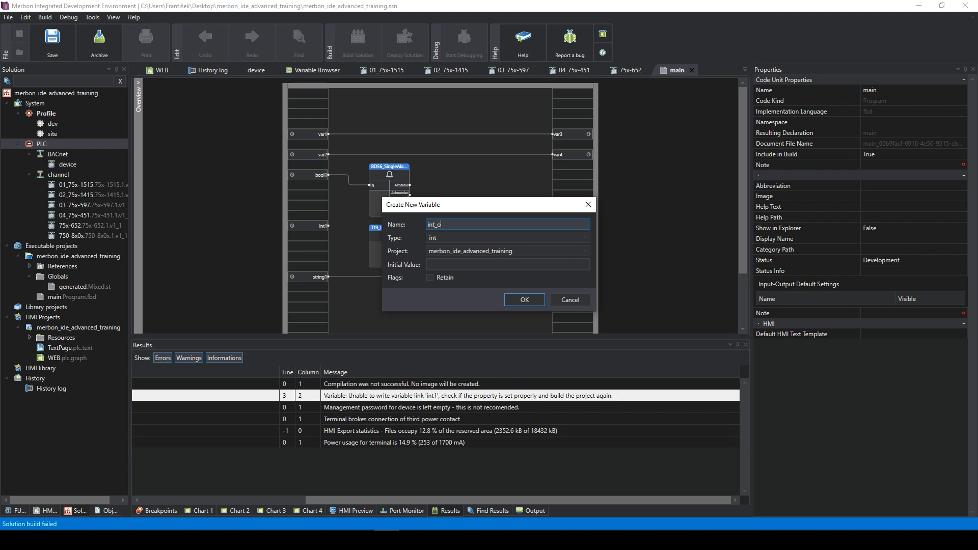
- Create int_out, wire int1 to it, and rebuild the solution without errors
{"action": "left_click", "coordinate": [534, 303]}
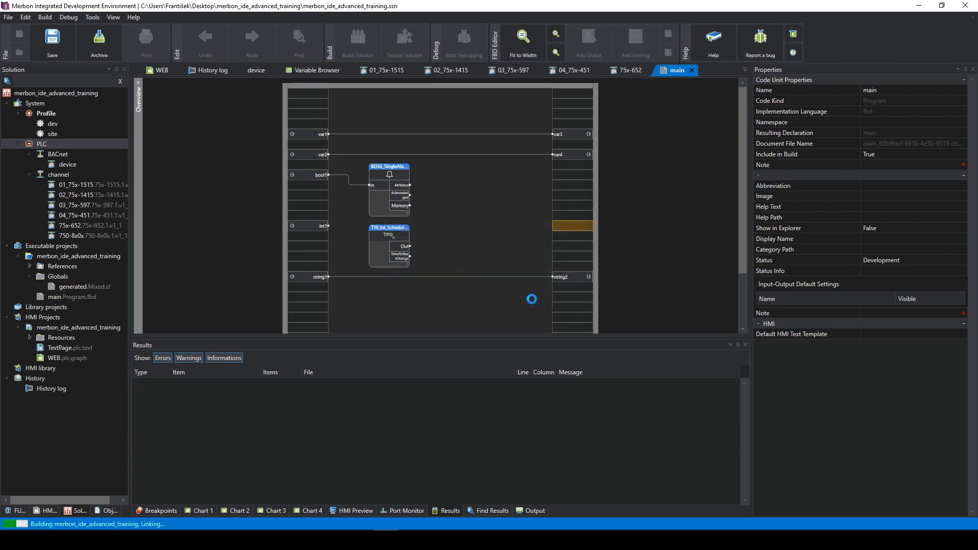
{"action": "left_click_drag", "start_coordinate": [328, 227], "coordinate": [554, 225]}
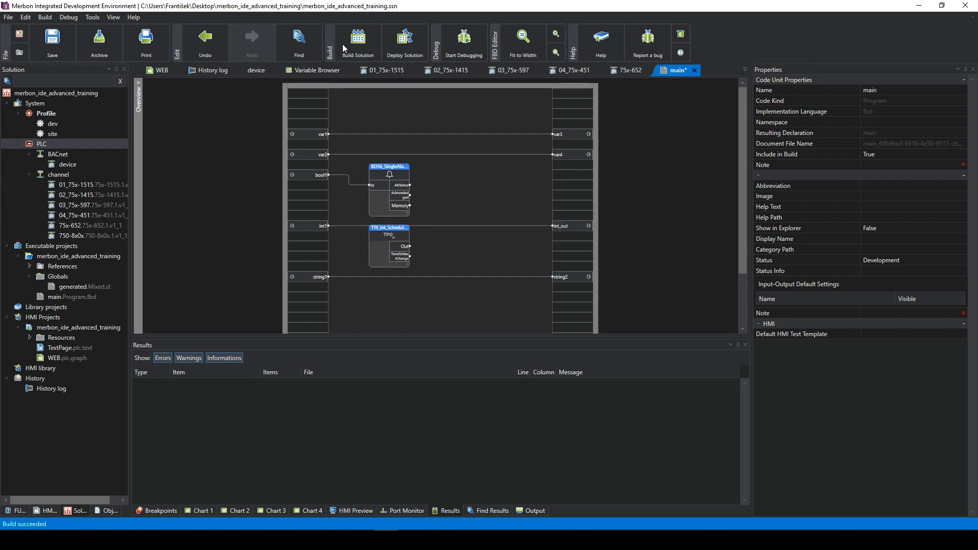
{"action": "left_click", "coordinate": [366, 51]}
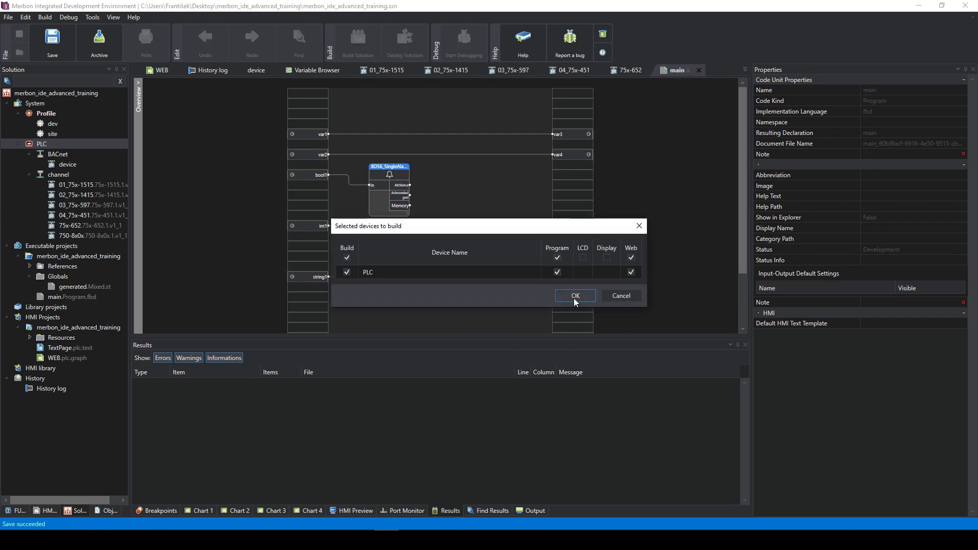
{"action": "left_click", "coordinate": [575, 296]}
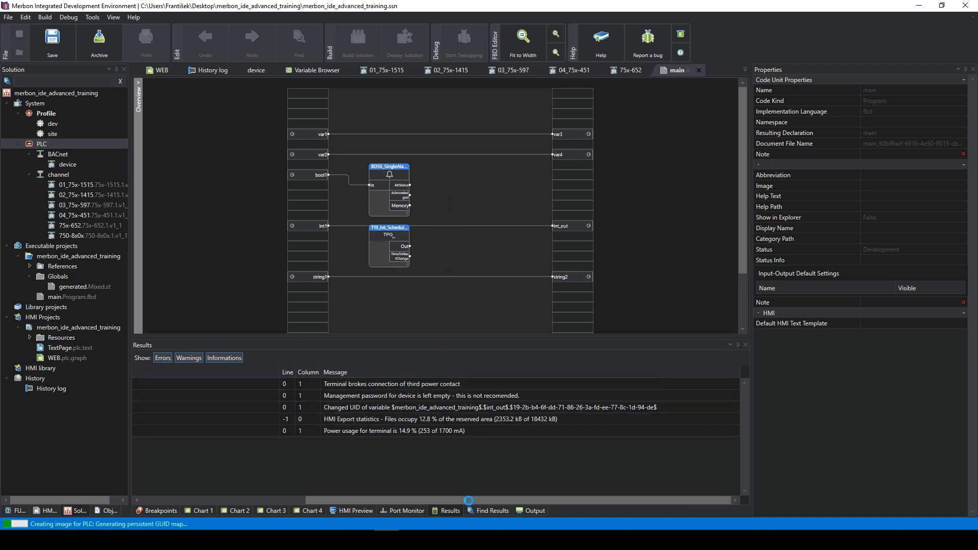
{"action": "left_click_drag", "start_coordinate": [473, 502], "coordinate": [285, 502]}
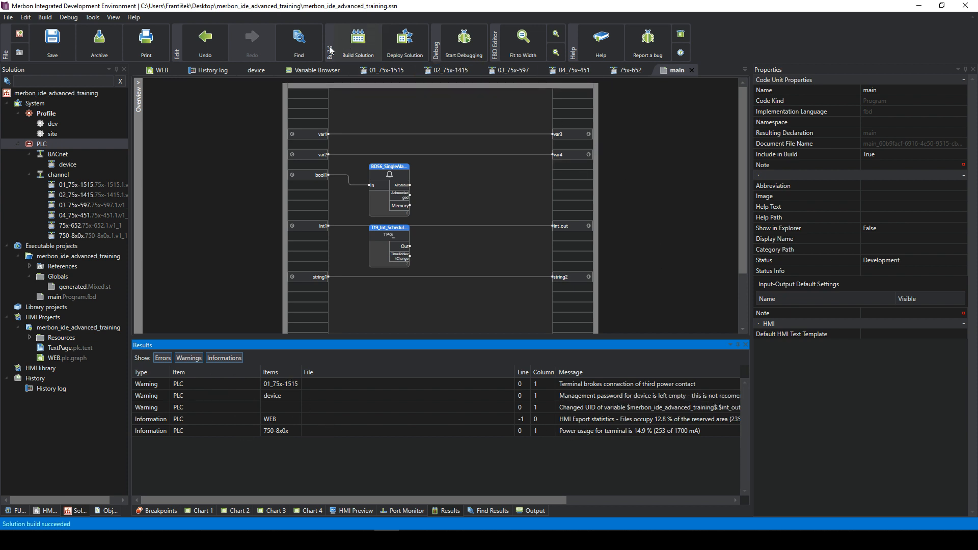
- On the WEB page, link the top-left OFF combobox gadget to int1
{"action": "left_click", "coordinate": [162, 71]}
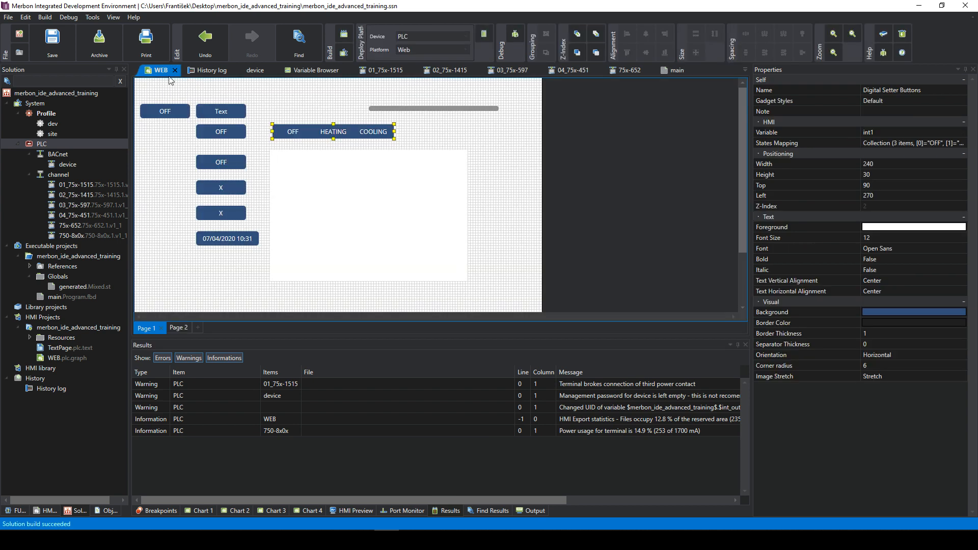
{"action": "left_click", "coordinate": [287, 117]}
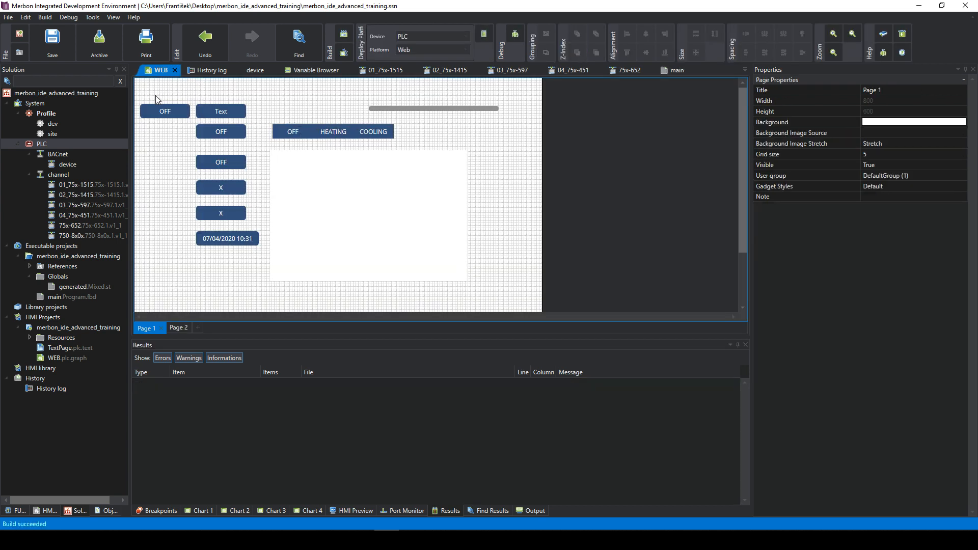
{"action": "left_click", "coordinate": [163, 110]}
{"action": "left_click", "coordinate": [899, 133]}
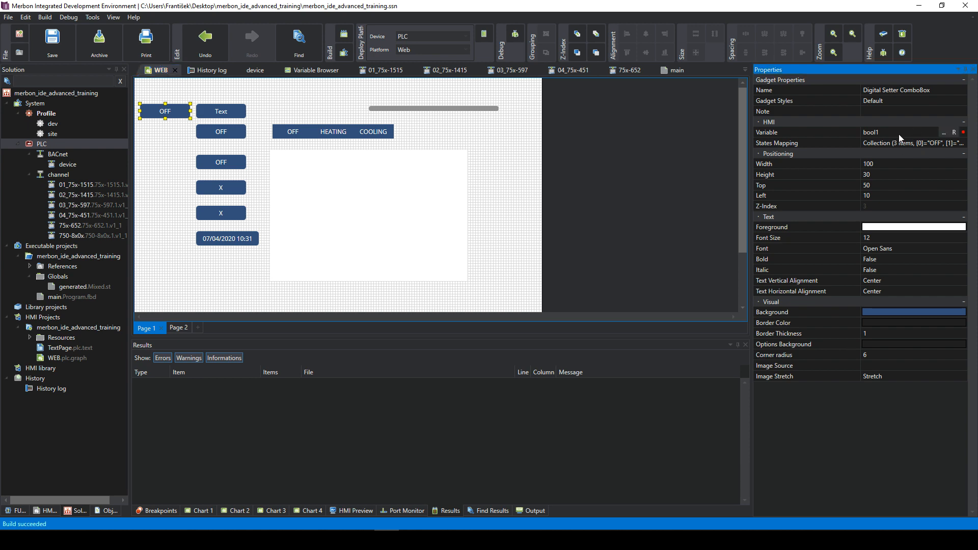
{"action": "left_click", "coordinate": [943, 133]}
{"action": "double_click", "coordinate": [378, 182]}
- Confirm the combobox variable, then save and deploy the solution to the PLC with a warm restart
{"action": "left_click", "coordinate": [447, 182]}
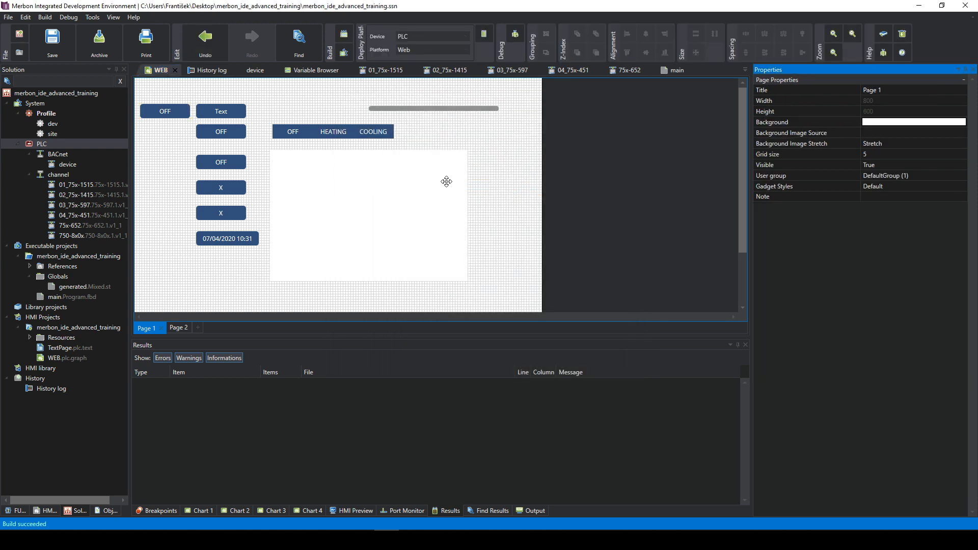
{"action": "left_click", "coordinate": [399, 128]}
{"action": "left_click", "coordinate": [344, 57]}
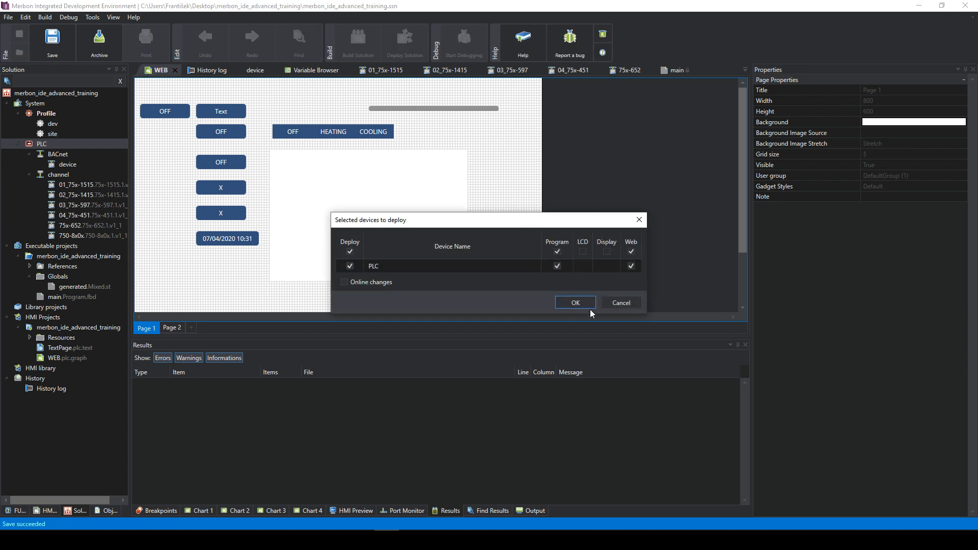
{"action": "left_click", "coordinate": [576, 303]}
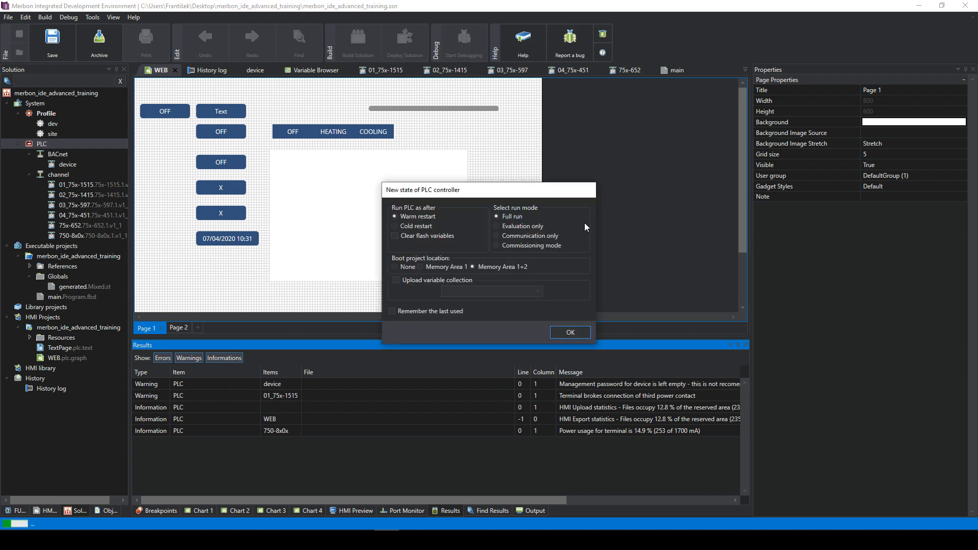
{"action": "left_click", "coordinate": [569, 331]}
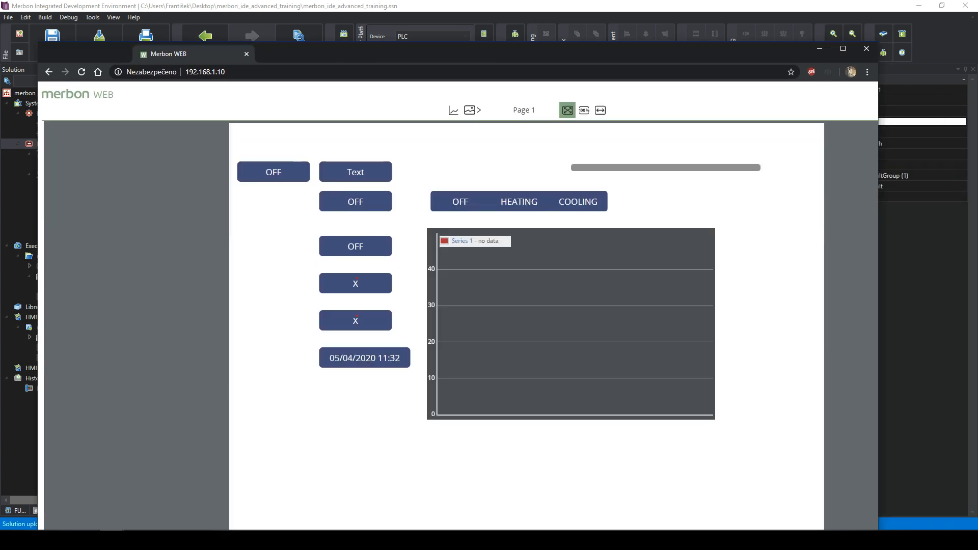
- Maximize the Merbon WEB panel at 192.168.1.10 and switch the mode from HEATING to COOLING
{"action": "left_click_drag", "start_coordinate": [190, 54], "coordinate": [183, 0]}
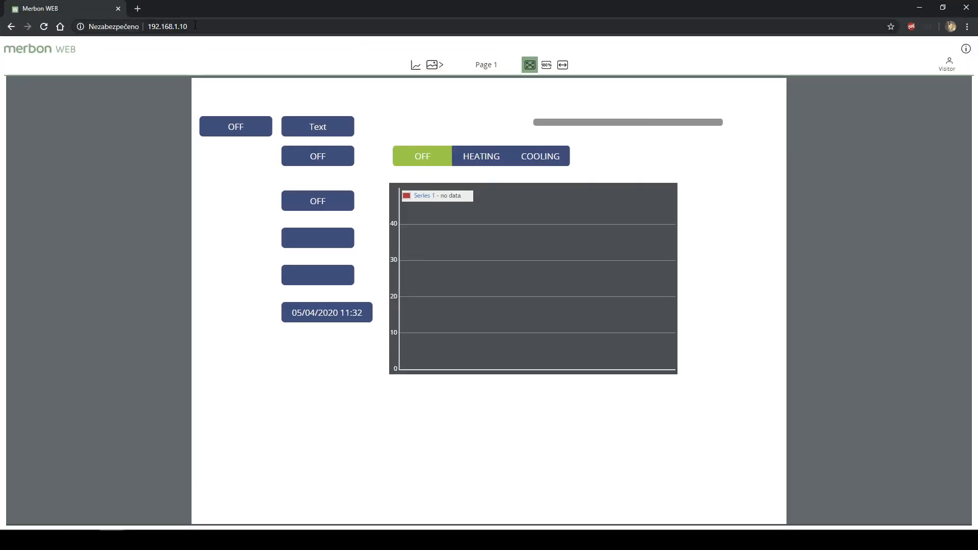
{"action": "left_click", "coordinate": [208, 27]}
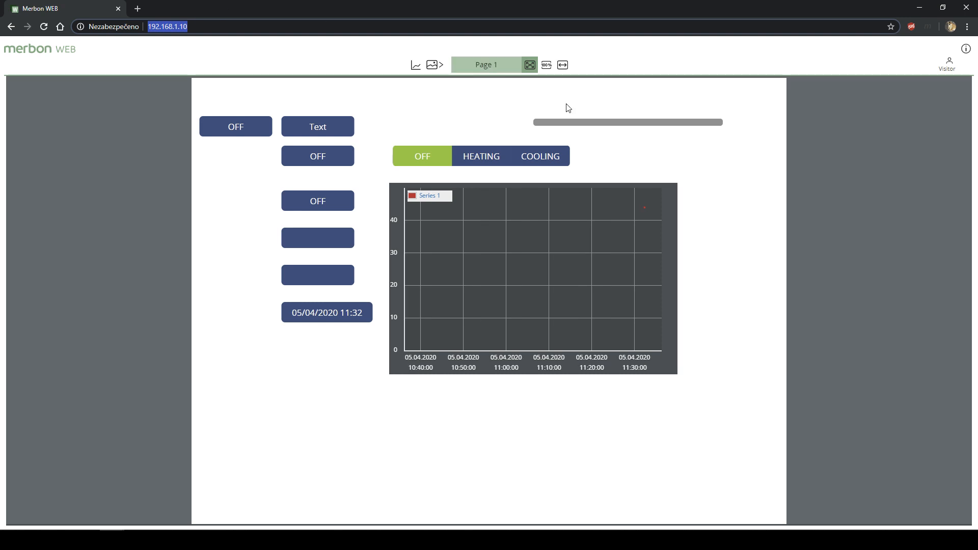
{"action": "mouse_move", "coordinate": [644, 208]}
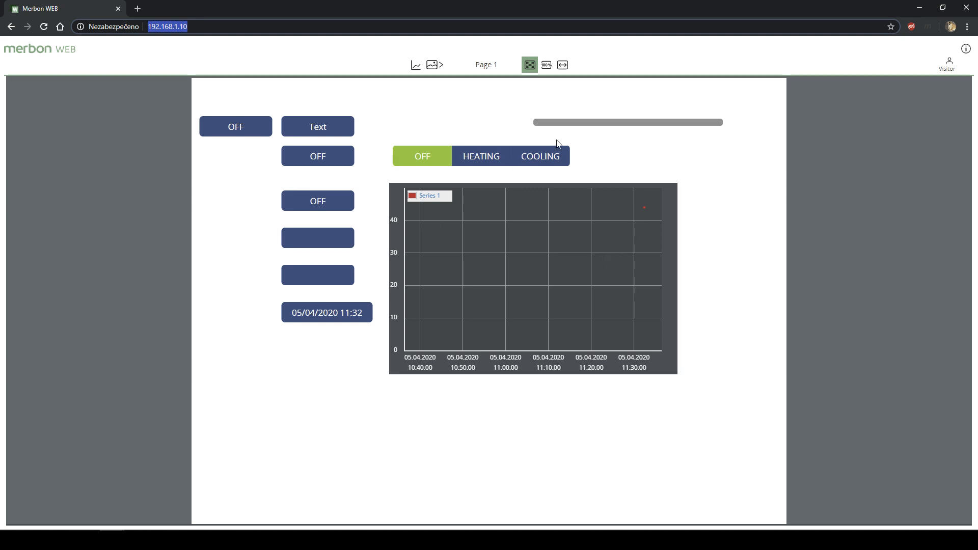
{"action": "left_click", "coordinate": [646, 208]}
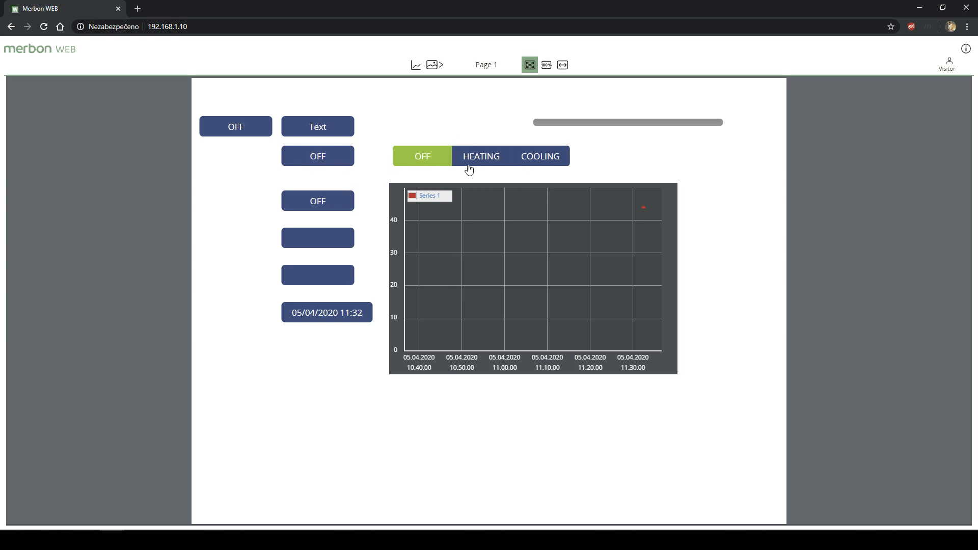
{"action": "left_click", "coordinate": [491, 156]}
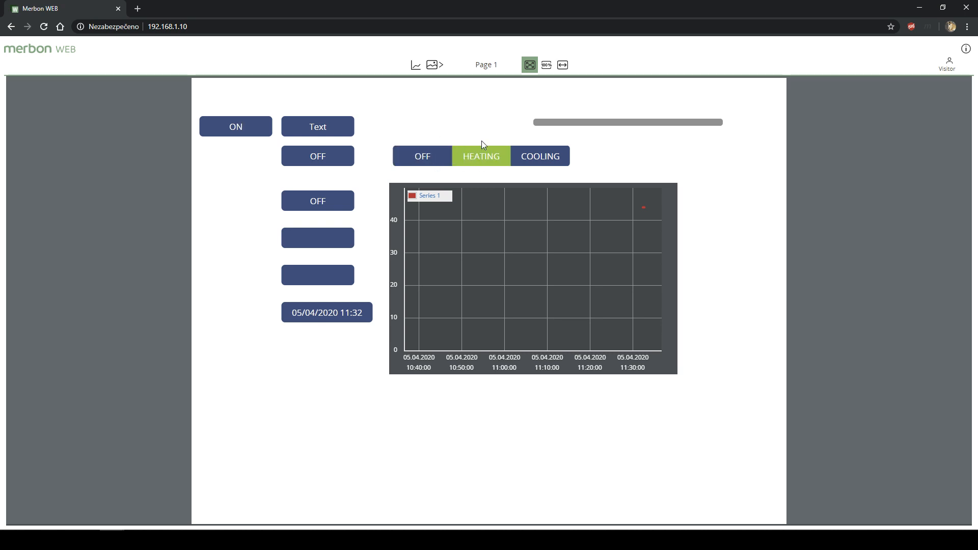
{"action": "left_click", "coordinate": [533, 162]}
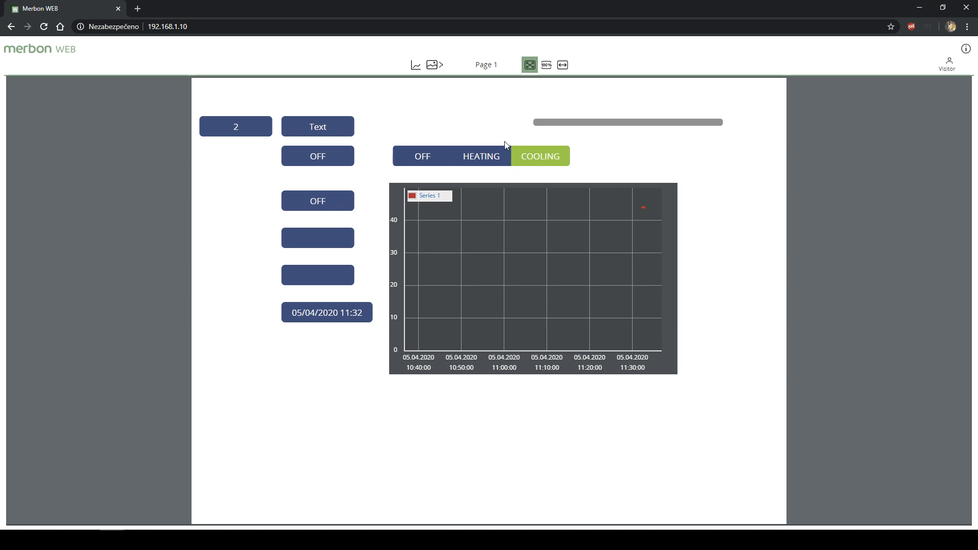
- Enter 'Hello everyone' as the string1 value so both text fields display it
{"action": "left_click", "coordinate": [317, 239]}
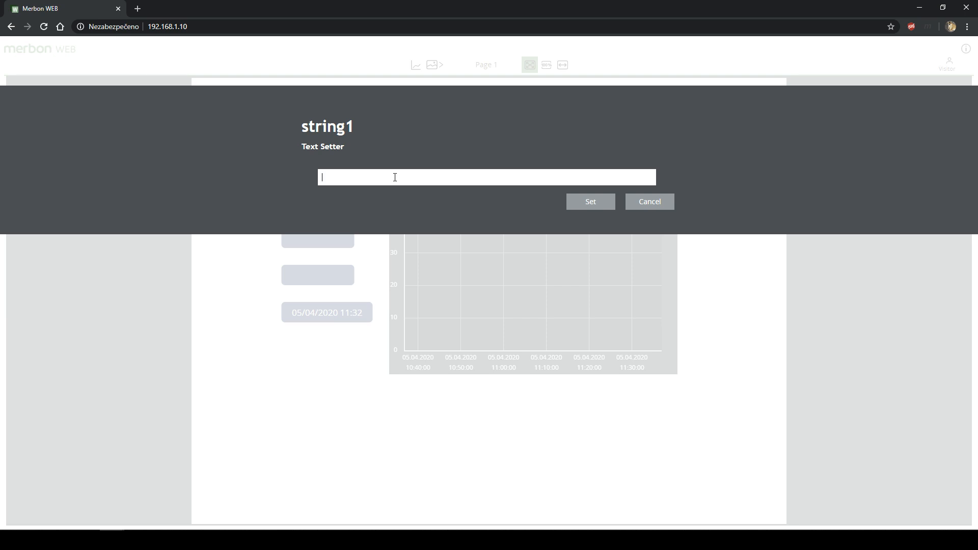
{"action": "type", "text": "Hello everyon"}
{"action": "key", "text": "Return"}
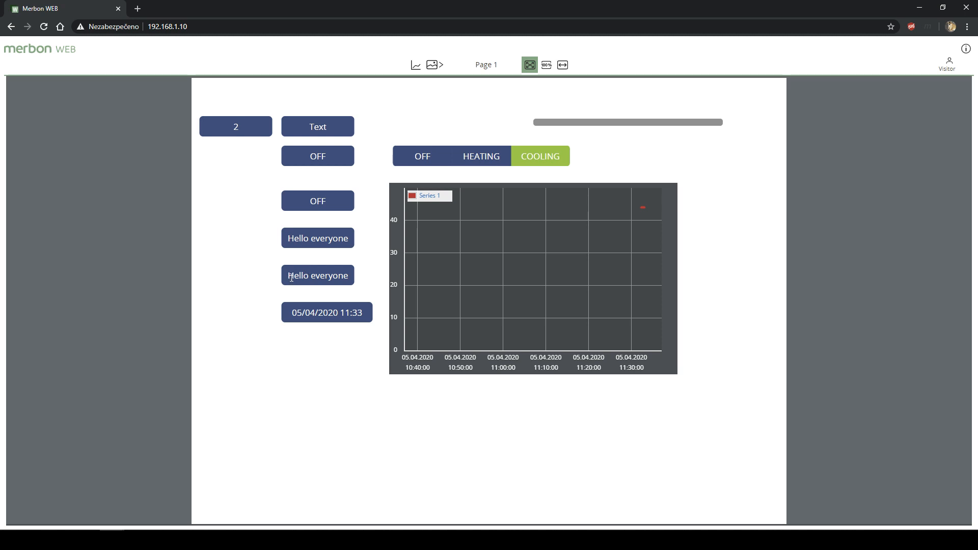
{"action": "left_click_drag", "start_coordinate": [289, 277], "coordinate": [344, 278]}
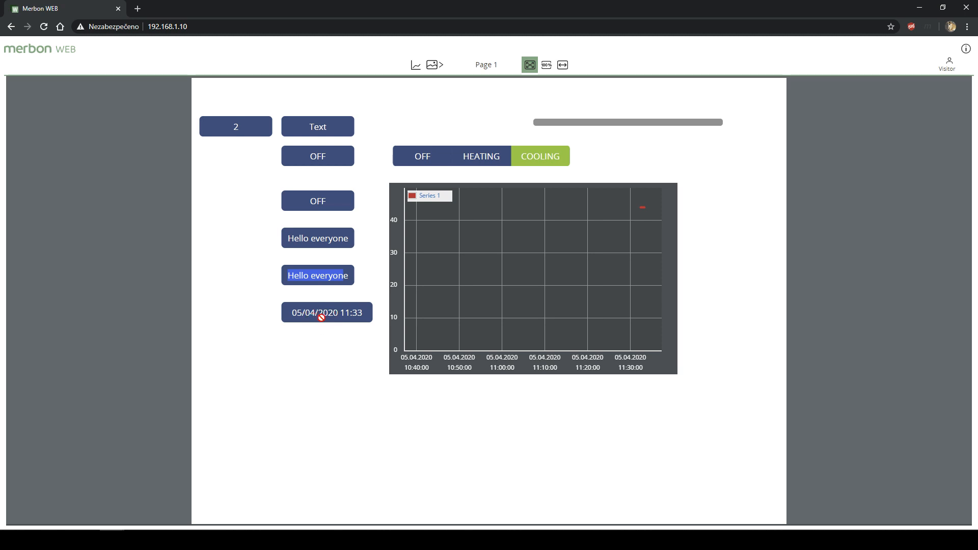
- Toggle the linked on/off button ON and then back OFF
{"action": "left_click", "coordinate": [331, 339]}
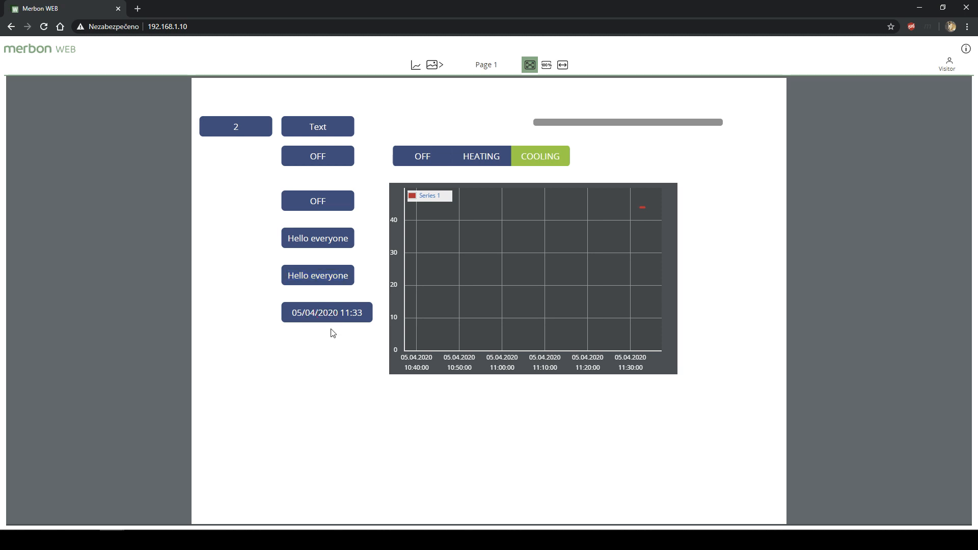
{"action": "left_click", "coordinate": [319, 160]}
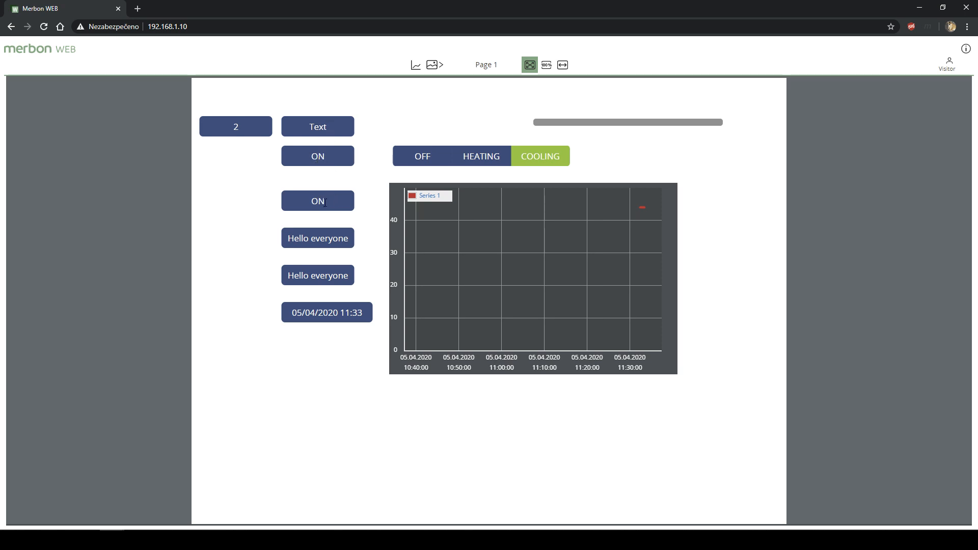
{"action": "left_click", "coordinate": [317, 161]}
- Choose ON in the top-left dropdown so the mode switches to HEATING
{"action": "left_click", "coordinate": [255, 134]}
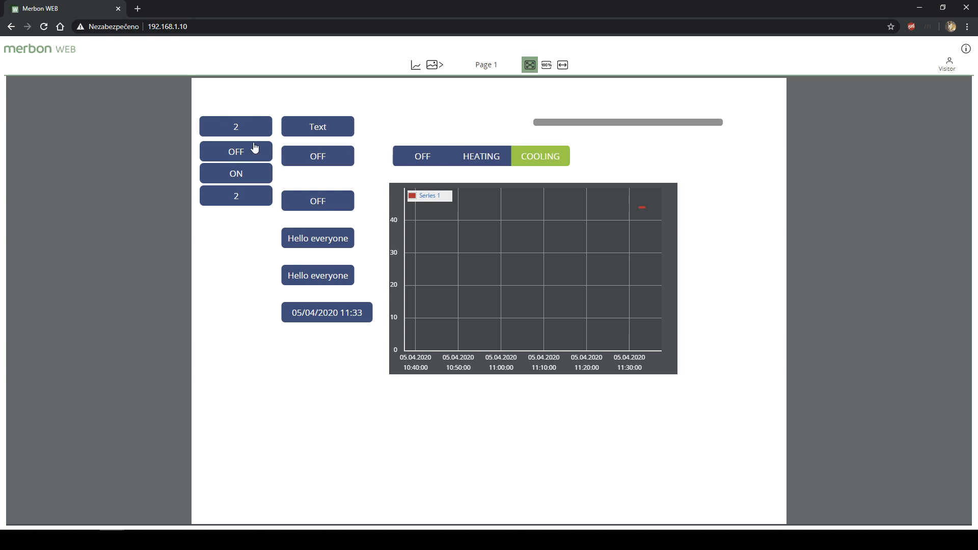
{"action": "left_click", "coordinate": [228, 133]}
{"action": "left_click", "coordinate": [233, 173]}
{"action": "left_click", "coordinate": [251, 126]}
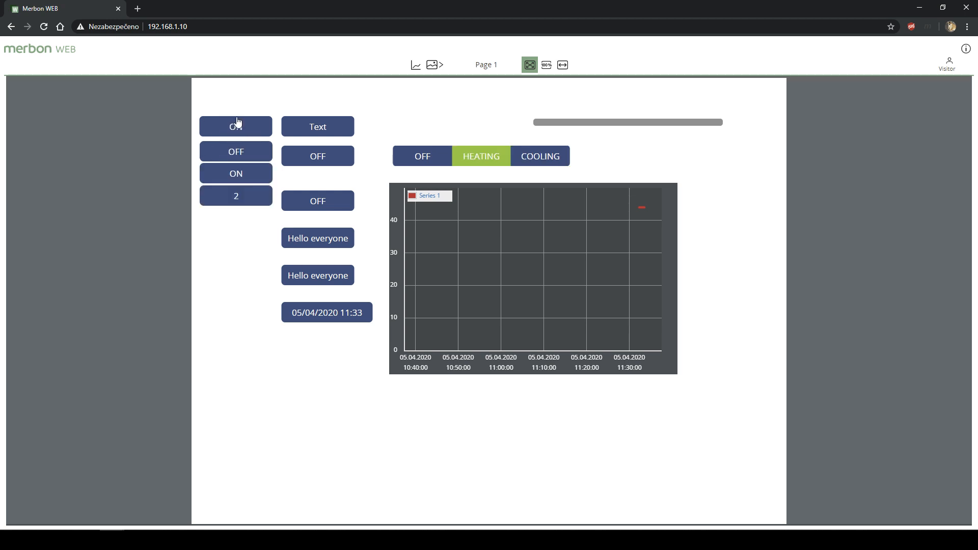
{"action": "left_click", "coordinate": [236, 174]}
{"action": "left_click", "coordinate": [232, 127]}
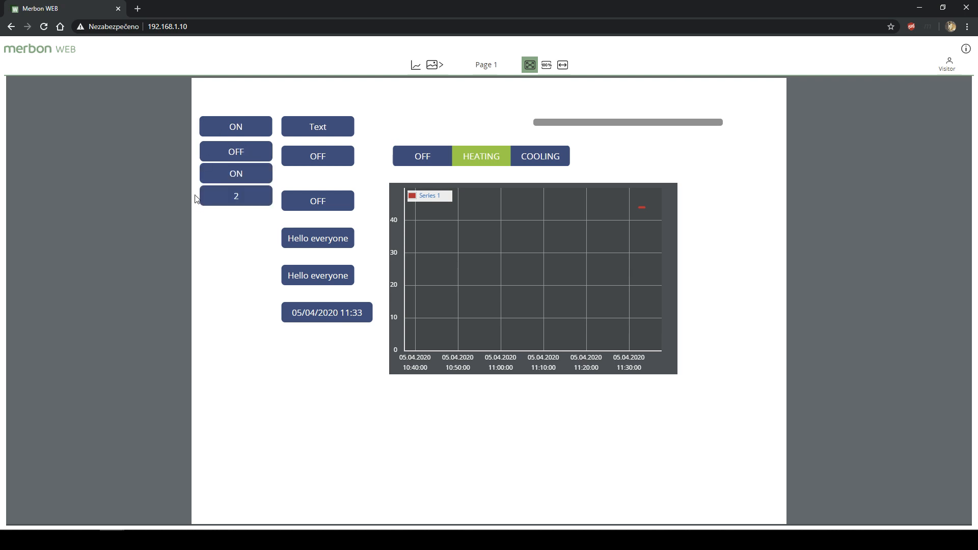
{"action": "left_click", "coordinate": [252, 224]}
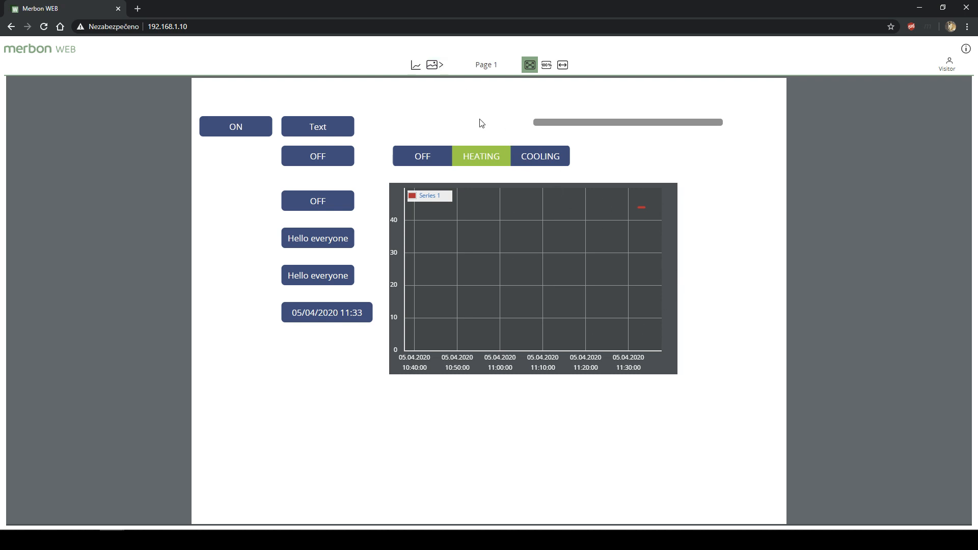
- Show the trend graph, go back to Page 1, and switch both linked buttons to ON
{"action": "left_click", "coordinate": [415, 70]}
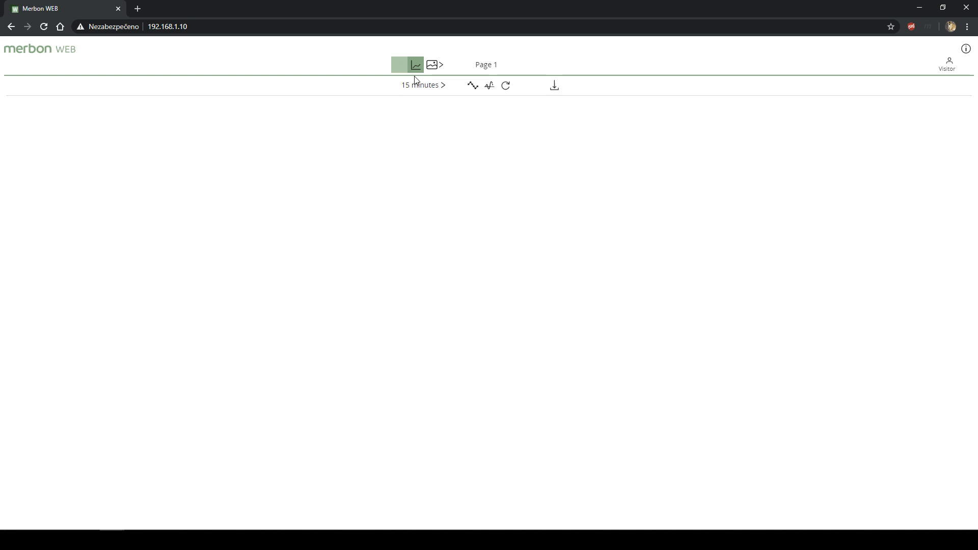
{"action": "left_click", "coordinate": [434, 65]}
{"action": "left_click", "coordinate": [441, 100]}
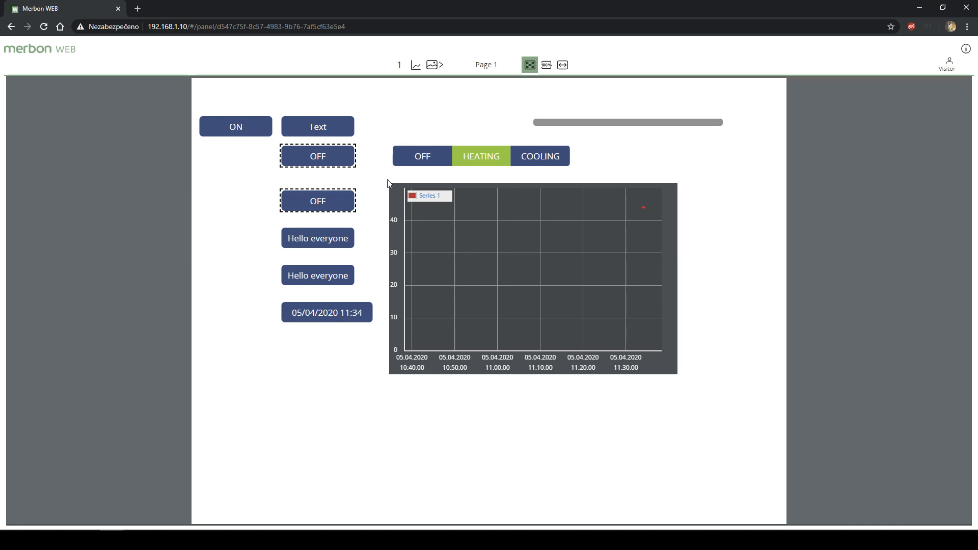
{"action": "left_click", "coordinate": [416, 164]}
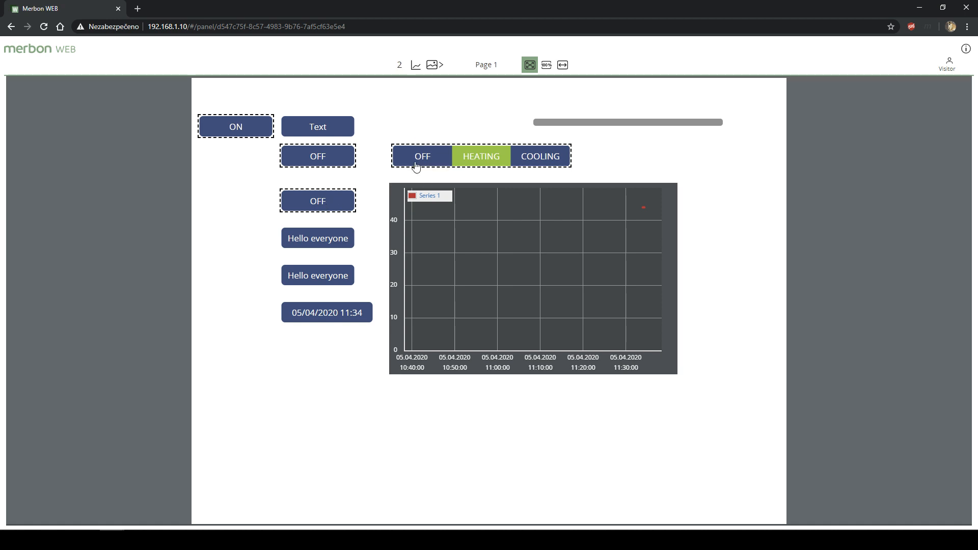
{"action": "left_click", "coordinate": [342, 165]}
- View the int1 trend chart in Oscilloscope mode against a live time axis
{"action": "left_click", "coordinate": [406, 70]}
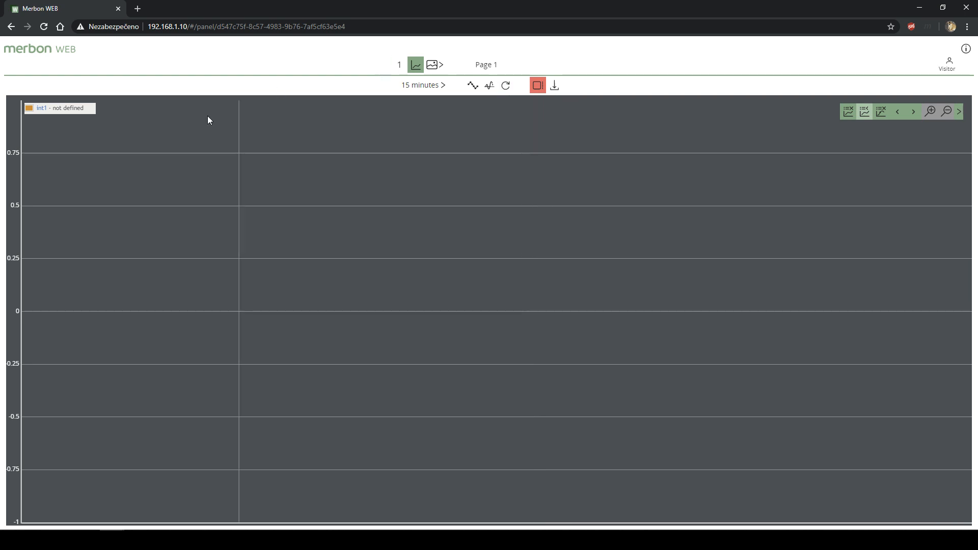
{"action": "left_click_drag", "start_coordinate": [52, 107], "coordinate": [81, 108]}
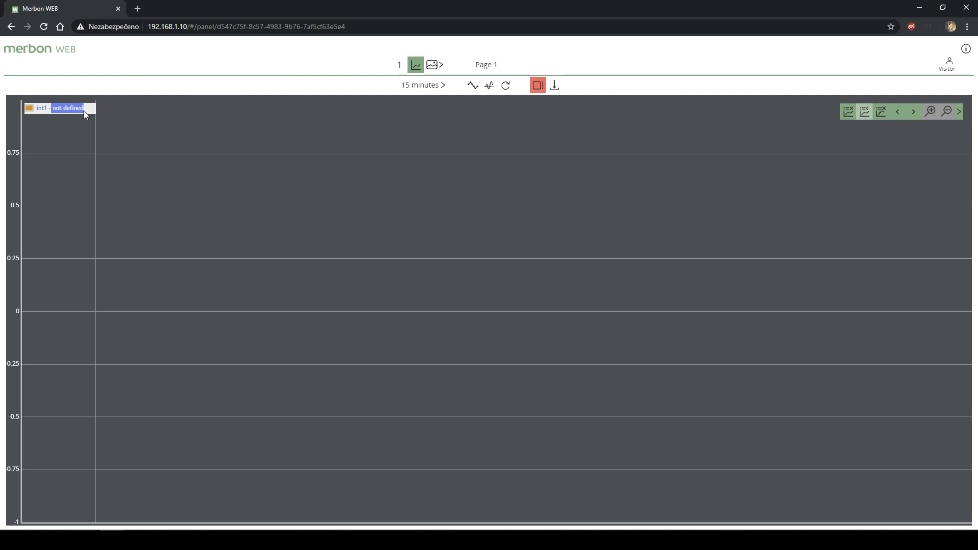
{"action": "left_click", "coordinate": [489, 88]}
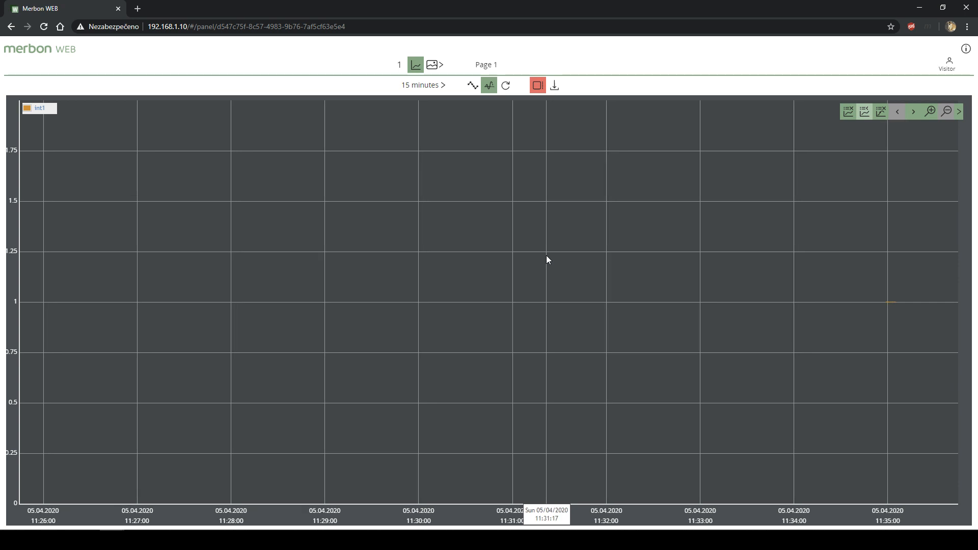
{"action": "mouse_move", "coordinate": [889, 299]}
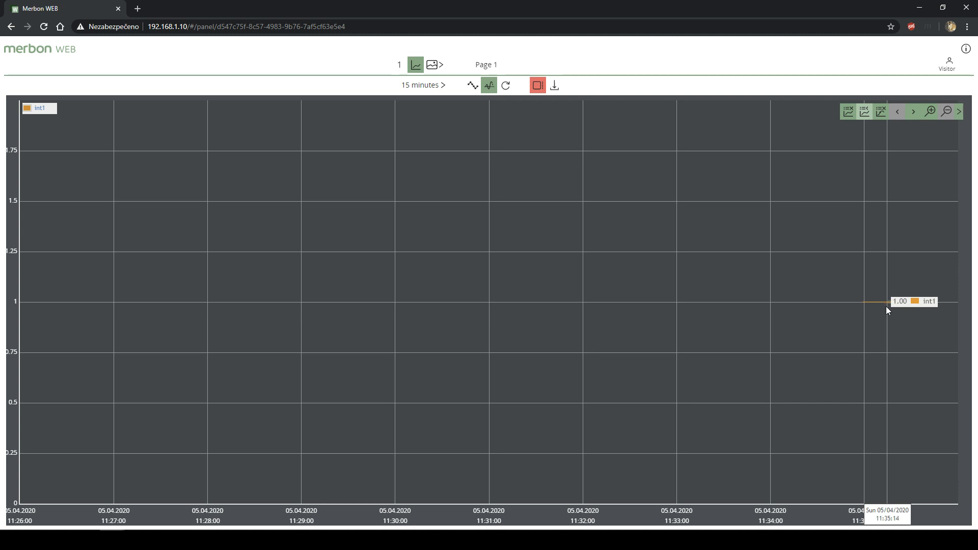
- Return to the Page 1 panel showing COOLING and 2
{"action": "left_click", "coordinate": [437, 74]}
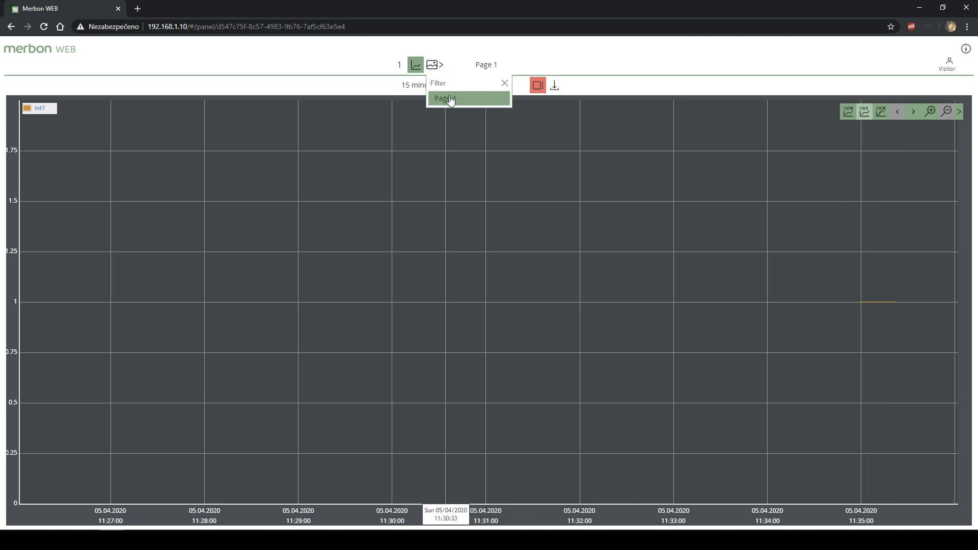
{"action": "left_click", "coordinate": [448, 98]}
{"action": "left_click", "coordinate": [538, 162]}
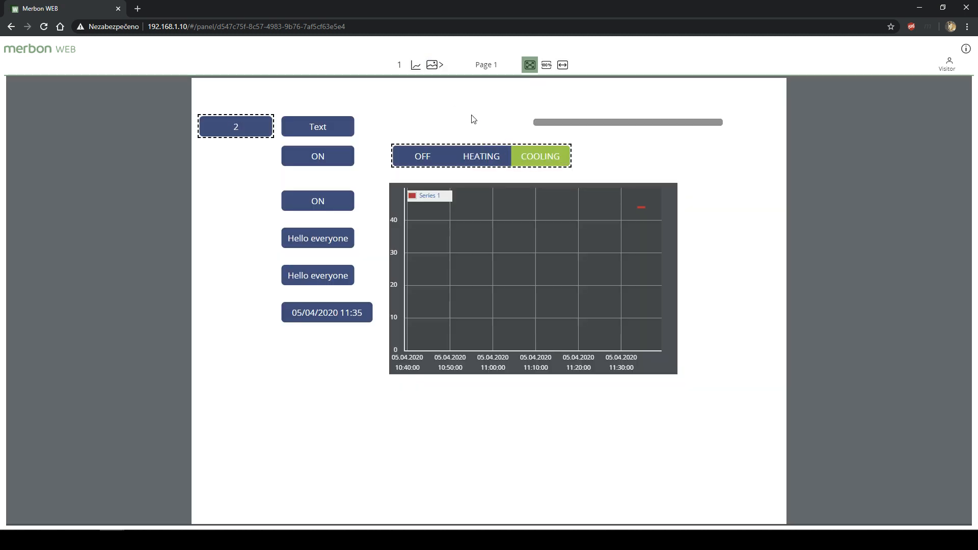
{"action": "left_click", "coordinate": [412, 68]}
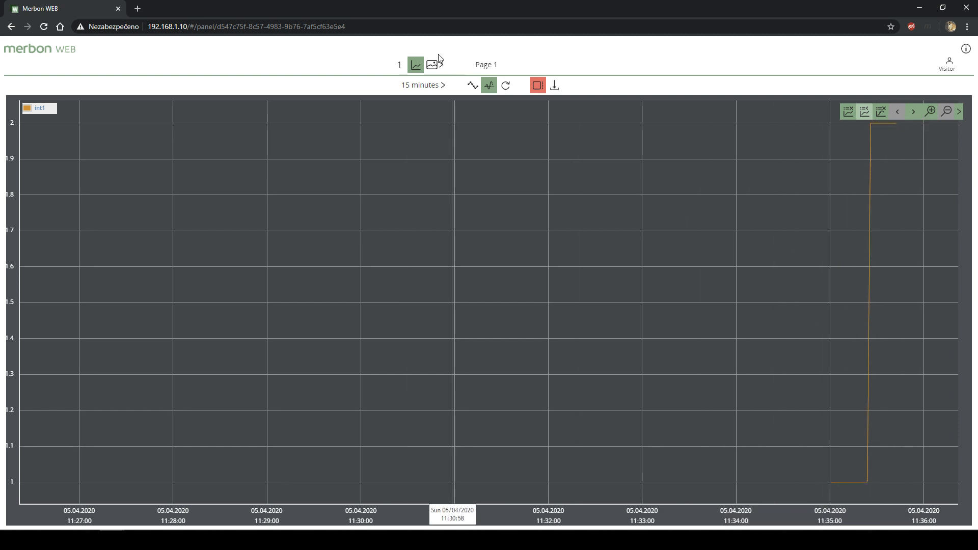
{"action": "left_click", "coordinate": [490, 86]}
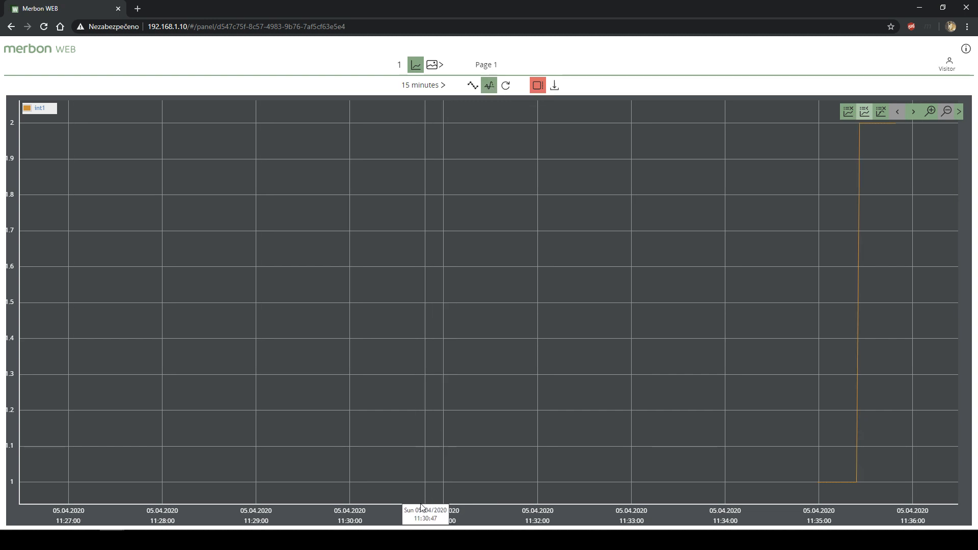
{"action": "left_click", "coordinate": [435, 70]}
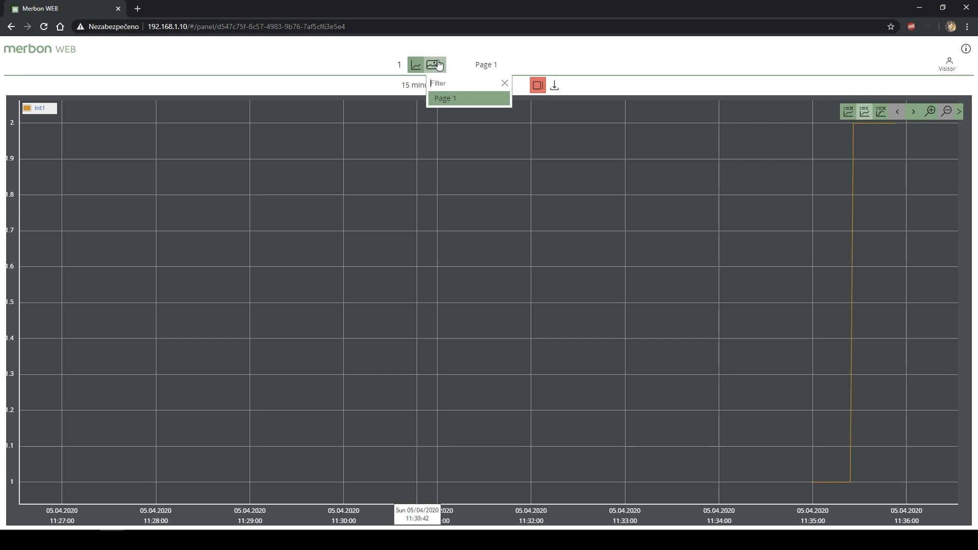
{"action": "left_click", "coordinate": [441, 66]}
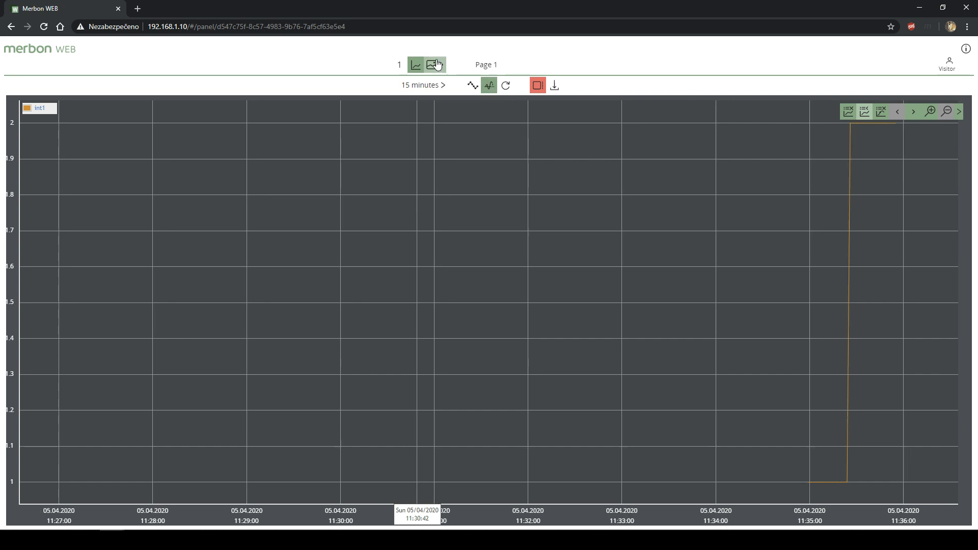
{"action": "left_click", "coordinate": [434, 66]}
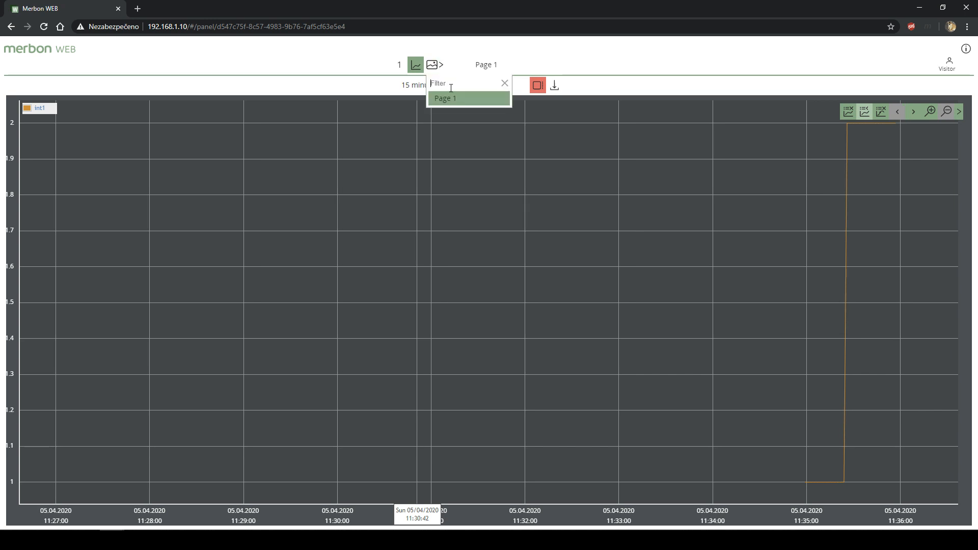
{"action": "left_click", "coordinate": [456, 97]}
{"action": "left_click", "coordinate": [432, 65]}
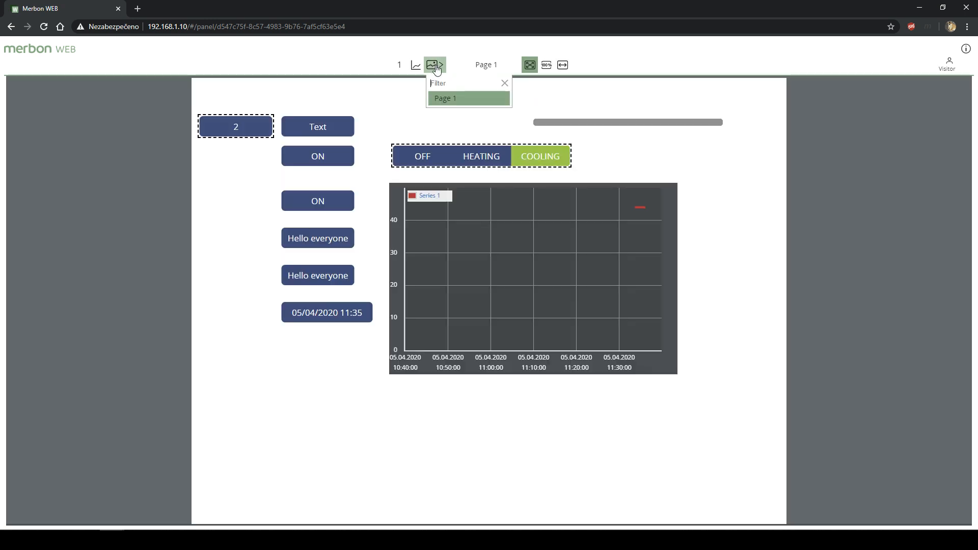
{"action": "left_click", "coordinate": [487, 71]}
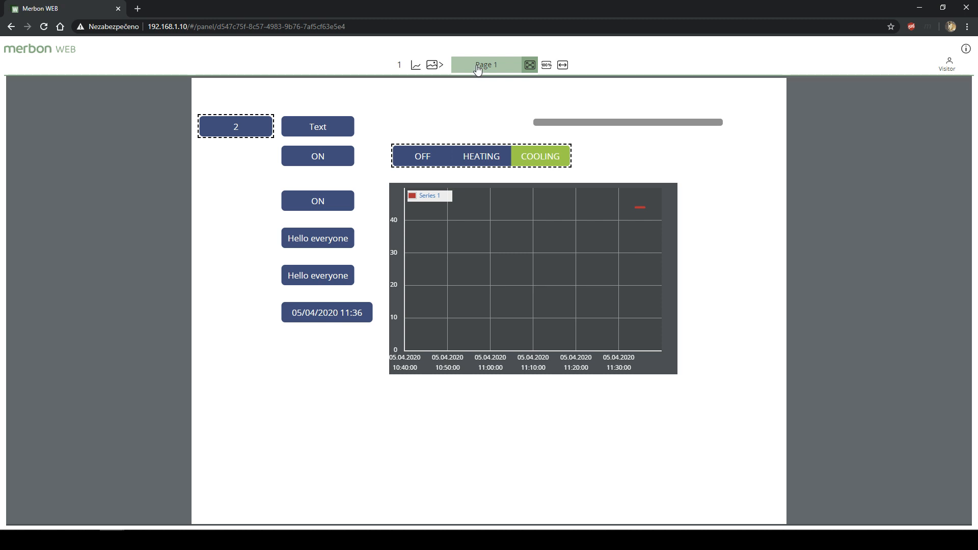
{"action": "left_click", "coordinate": [443, 67]}
- Open the PLC's HMI User Rights table from the Solution tree, then minimize the IDE
{"action": "left_click", "coordinate": [443, 66]}
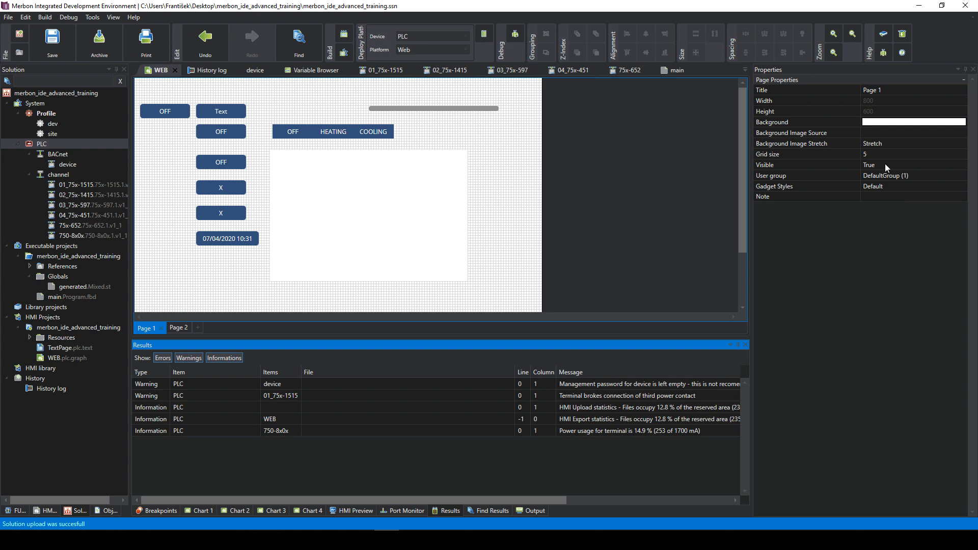
{"action": "left_click", "coordinate": [75, 143]}
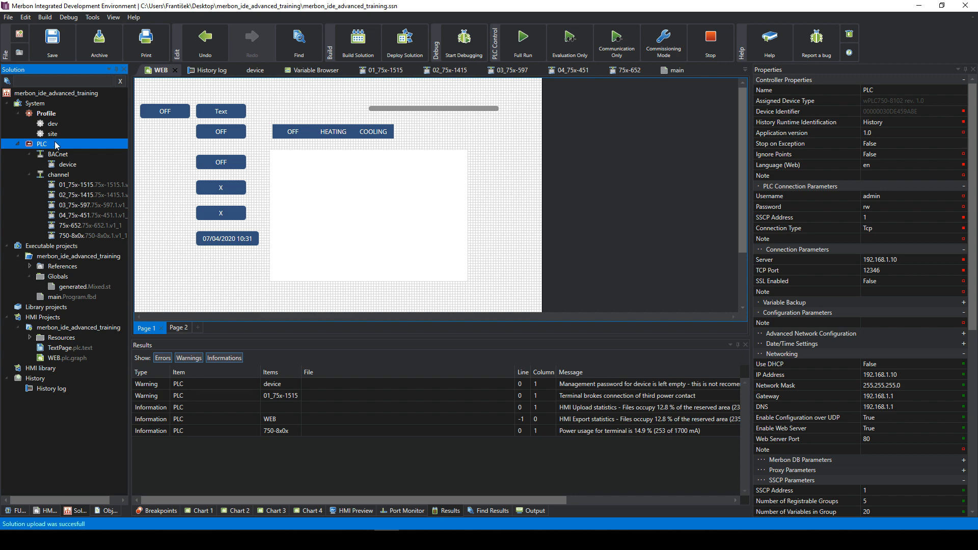
{"action": "double_click", "coordinate": [32, 144]}
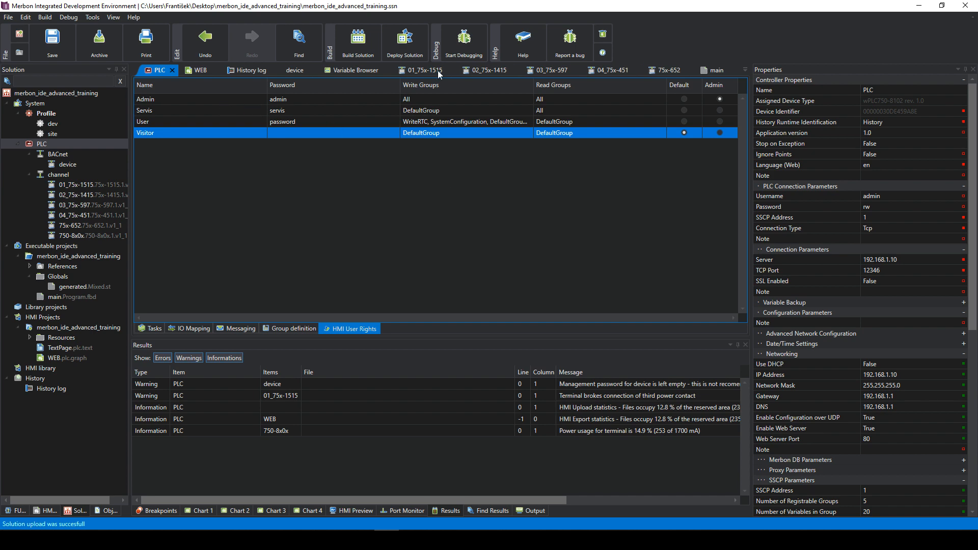
{"action": "left_click", "coordinate": [919, 6]}
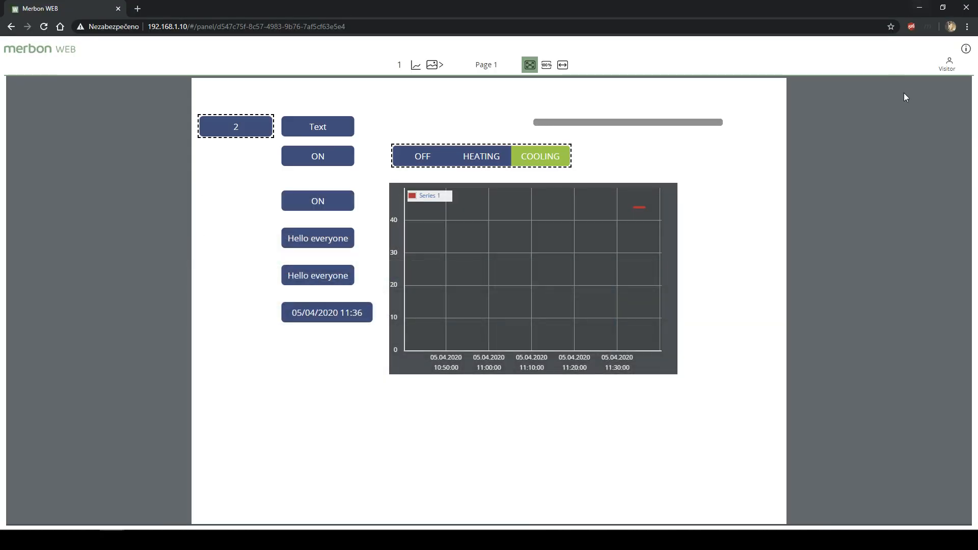
- Log in with the admin credentials, decline Chrome's password save, and cancel the date/time setter
{"action": "left_click", "coordinate": [953, 72]}
{"action": "left_click", "coordinate": [645, 218]}
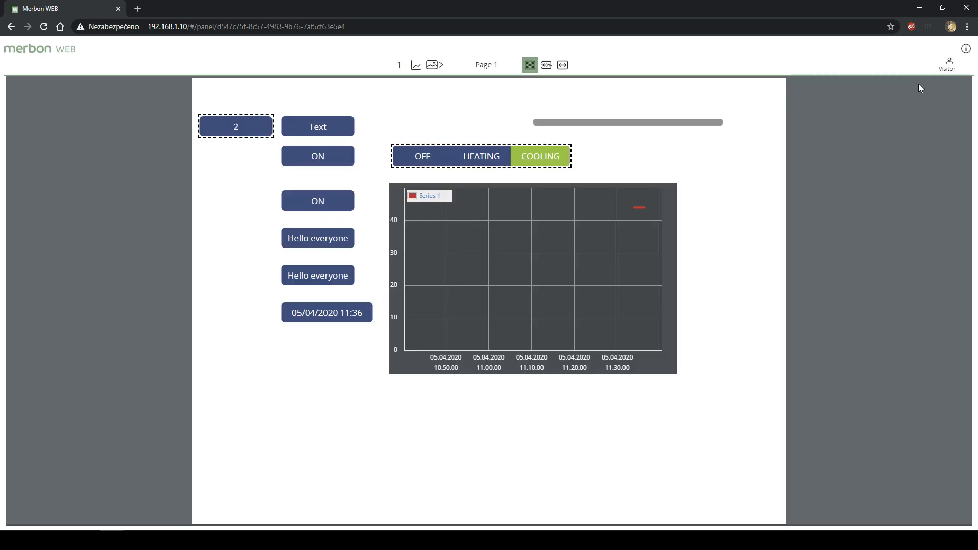
{"action": "left_click", "coordinate": [950, 65]}
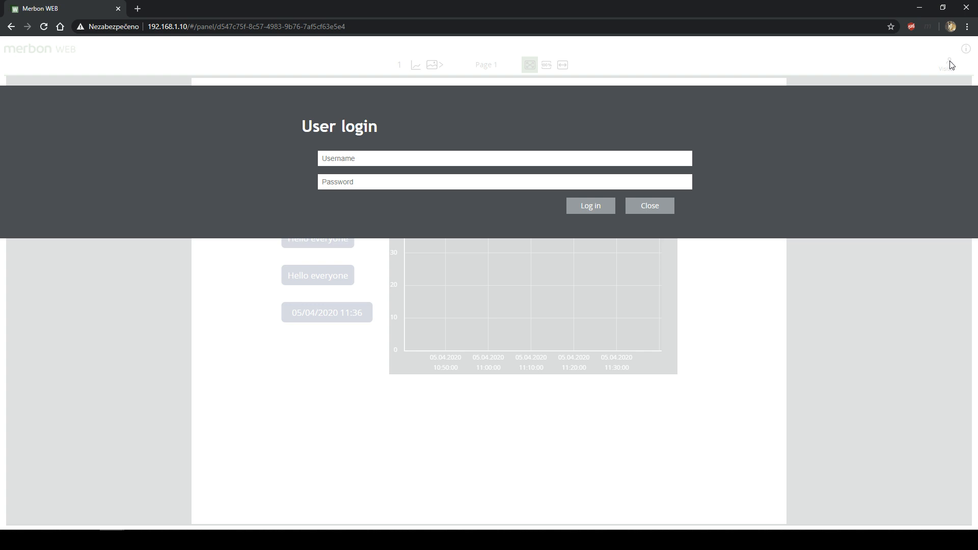
{"action": "left_click", "coordinate": [499, 155]}
{"action": "type", "text": "A"}
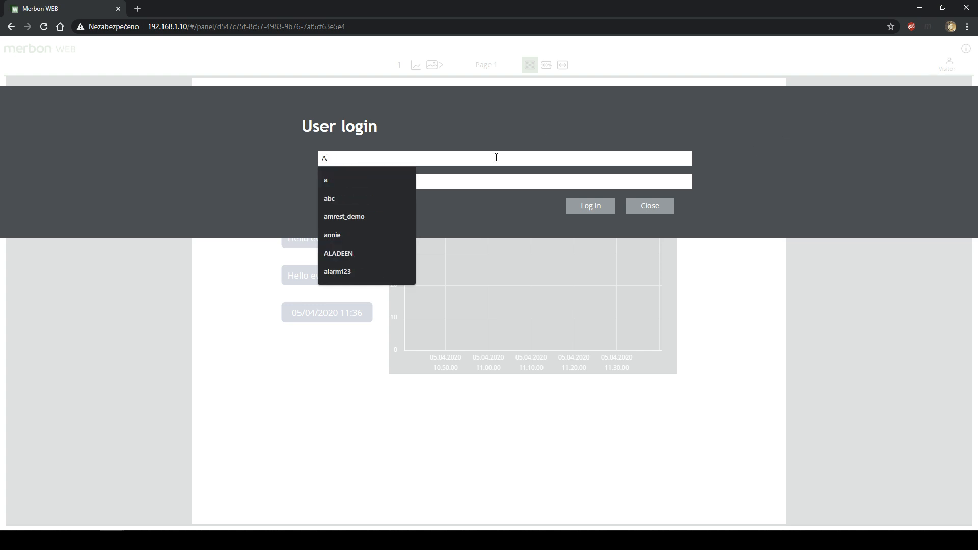
{"action": "type", "text": "dmiad"}
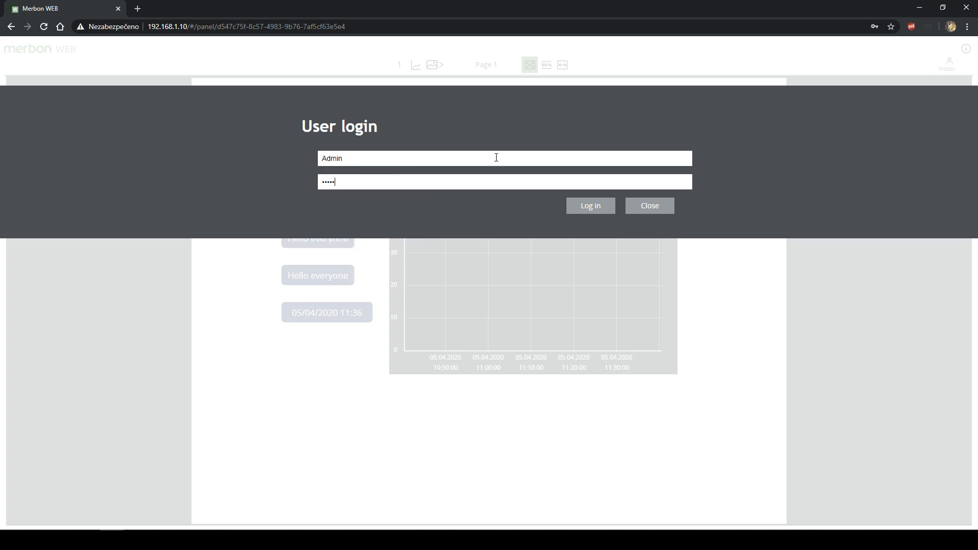
{"action": "left_click", "coordinate": [586, 207]}
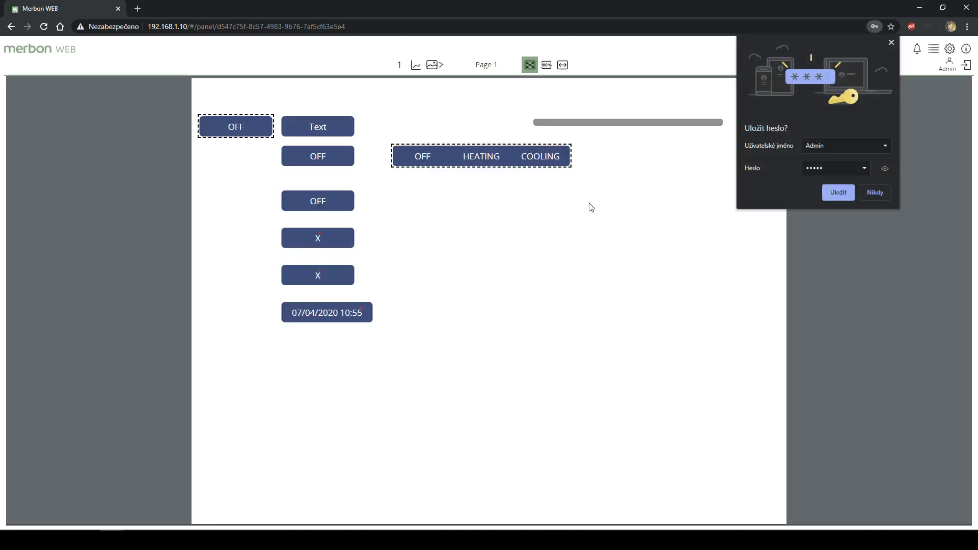
{"action": "left_click", "coordinate": [875, 193]}
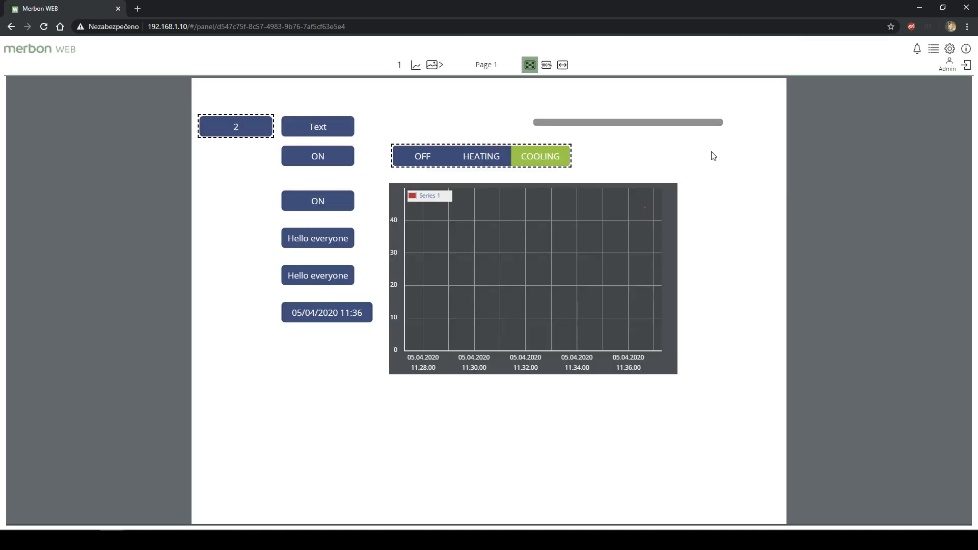
{"action": "left_click", "coordinate": [337, 315]}
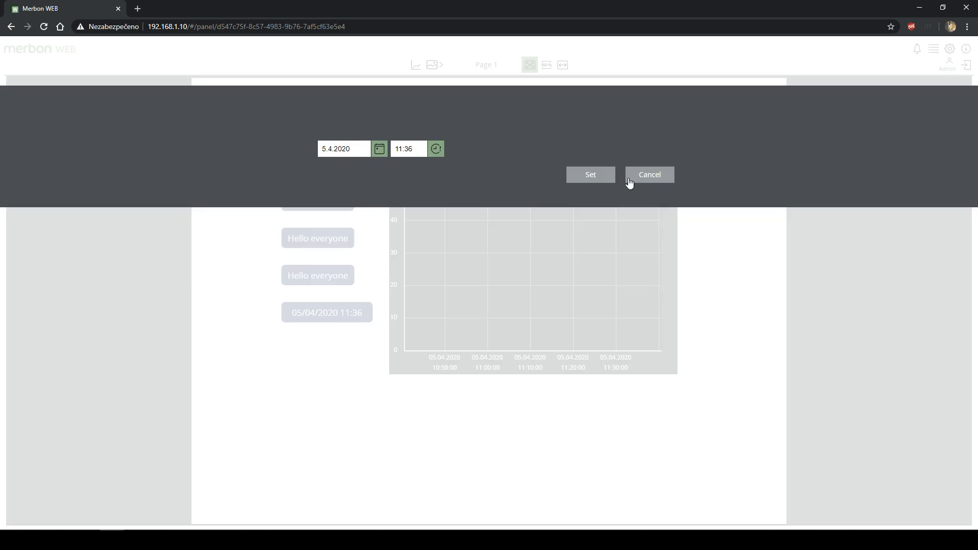
{"action": "left_click", "coordinate": [641, 174]}
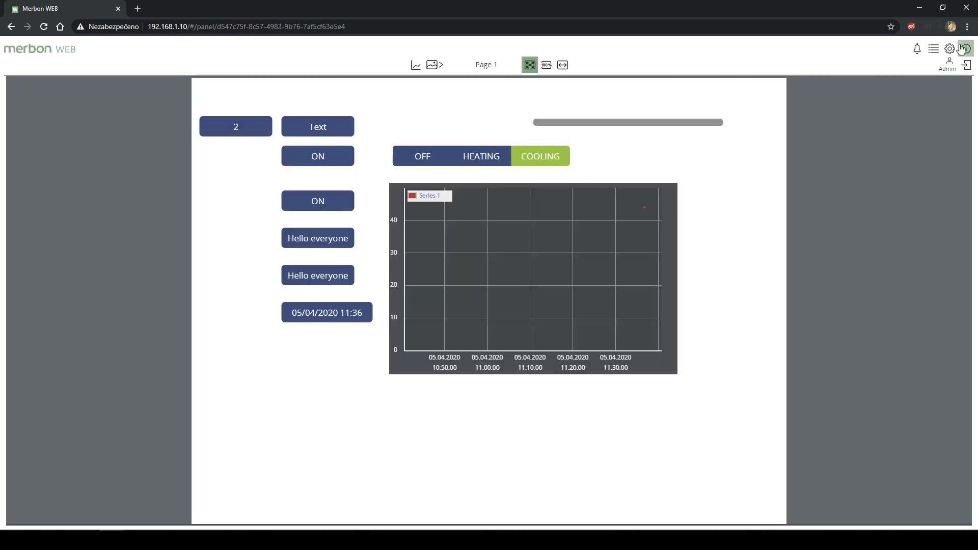
- Open the controller's system log and scroll through its entries
{"action": "left_click", "coordinate": [932, 49]}
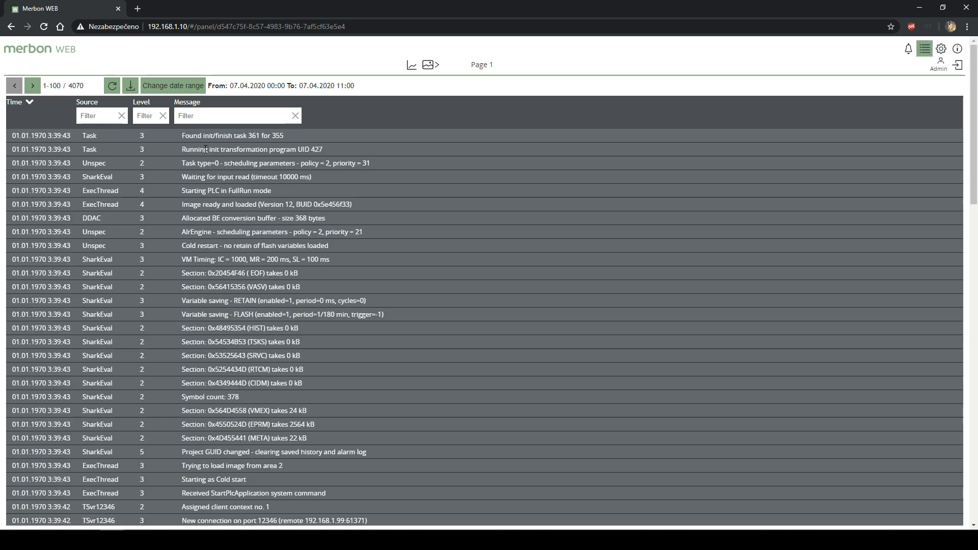
{"action": "scroll", "coordinate": [232, 166], "scroll_direction": "down", "scroll_amount": 1}
{"action": "scroll", "coordinate": [255, 183], "scroll_direction": "up", "scroll_amount": 1}
{"action": "scroll", "coordinate": [267, 212], "scroll_direction": "down", "scroll_amount": 2}
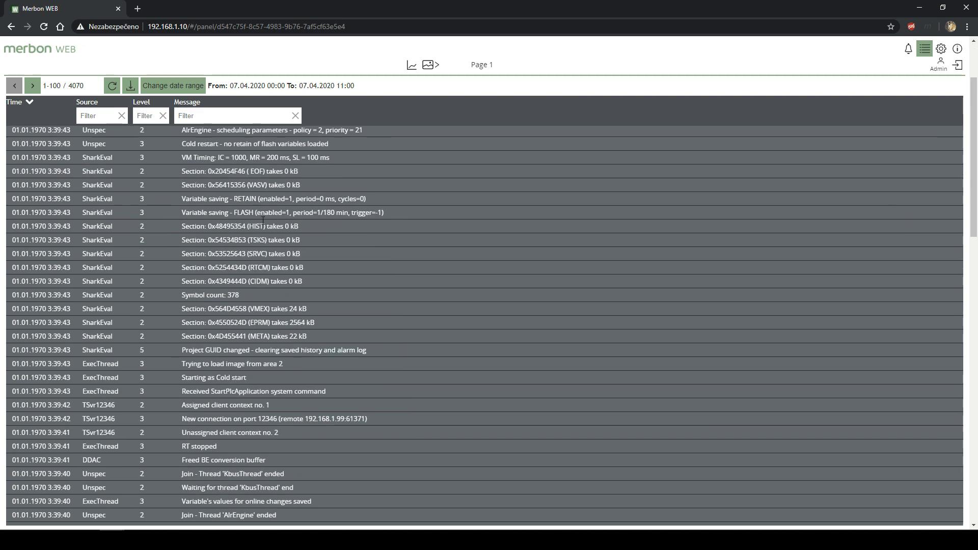
{"action": "scroll", "coordinate": [301, 278], "scroll_direction": "up", "scroll_amount": 2}
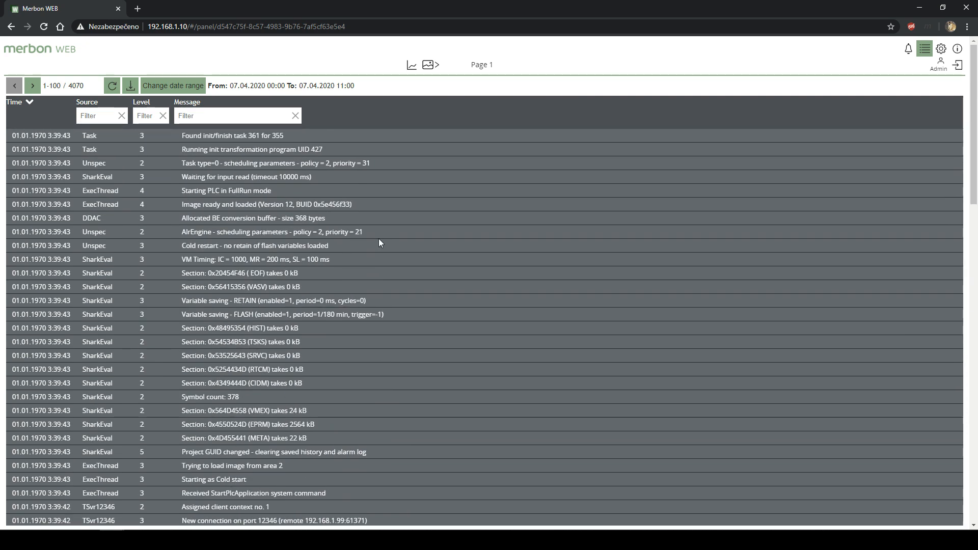
{"action": "scroll", "coordinate": [326, 260], "scroll_direction": "down", "scroll_amount": 15}
{"action": "scroll", "coordinate": [335, 264], "scroll_direction": "up", "scroll_amount": 15}
- Try the log's message and source filters, then show the network settings
{"action": "left_click", "coordinate": [97, 118]}
{"action": "left_click", "coordinate": [195, 118]}
{"action": "left_click", "coordinate": [122, 116]}
{"action": "left_click", "coordinate": [942, 50]}
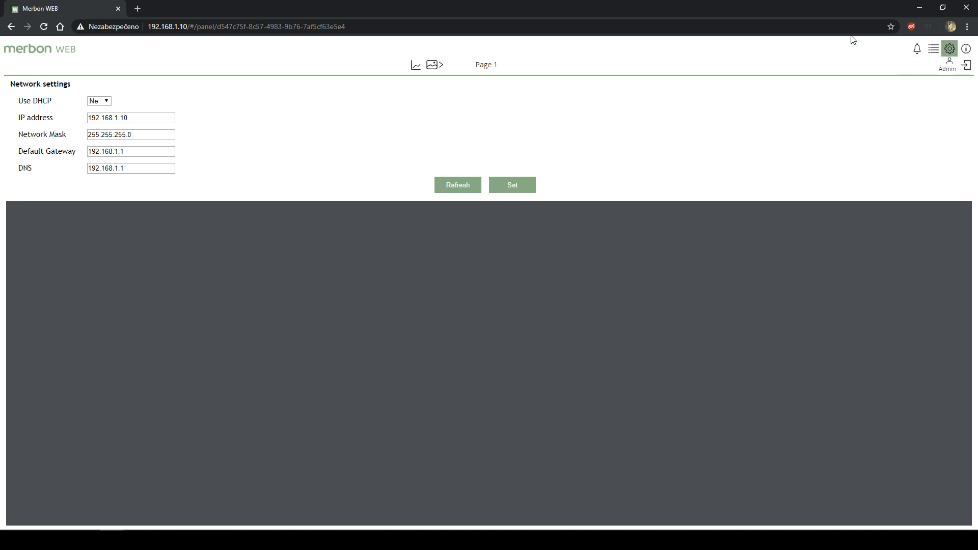
- Check the About version information, then view the alarm list with its one active alarm
{"action": "left_click_drag", "start_coordinate": [145, 118], "coordinate": [80, 118]}
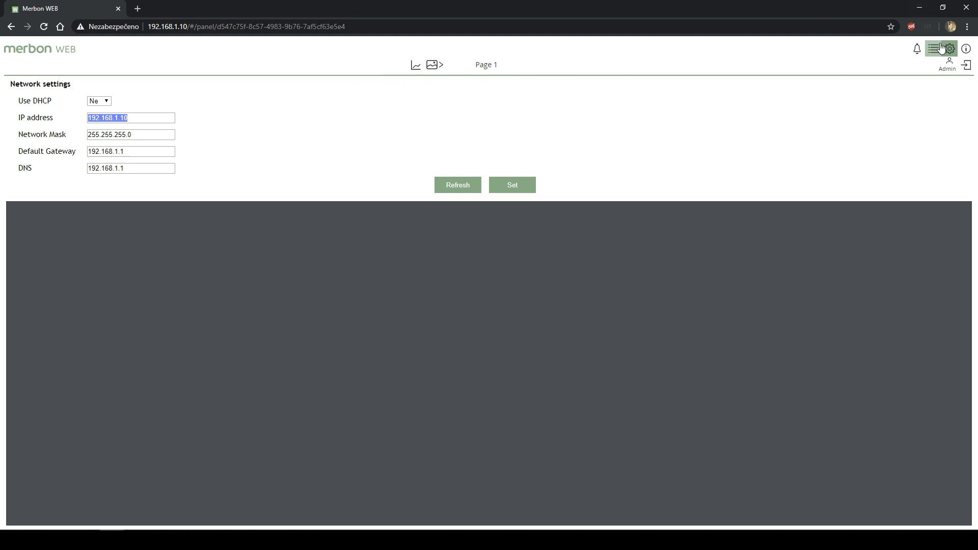
{"action": "left_click", "coordinate": [966, 49]}
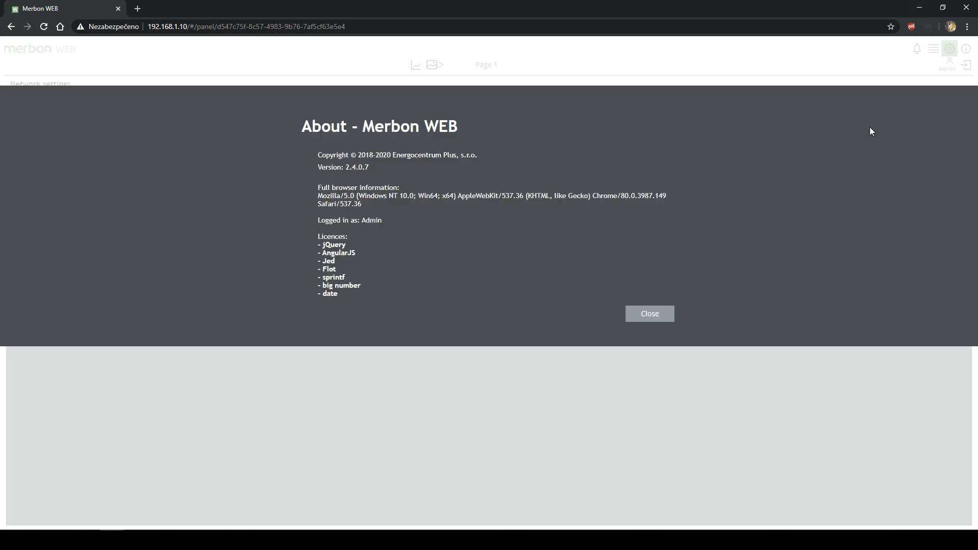
{"action": "left_click", "coordinate": [659, 320]}
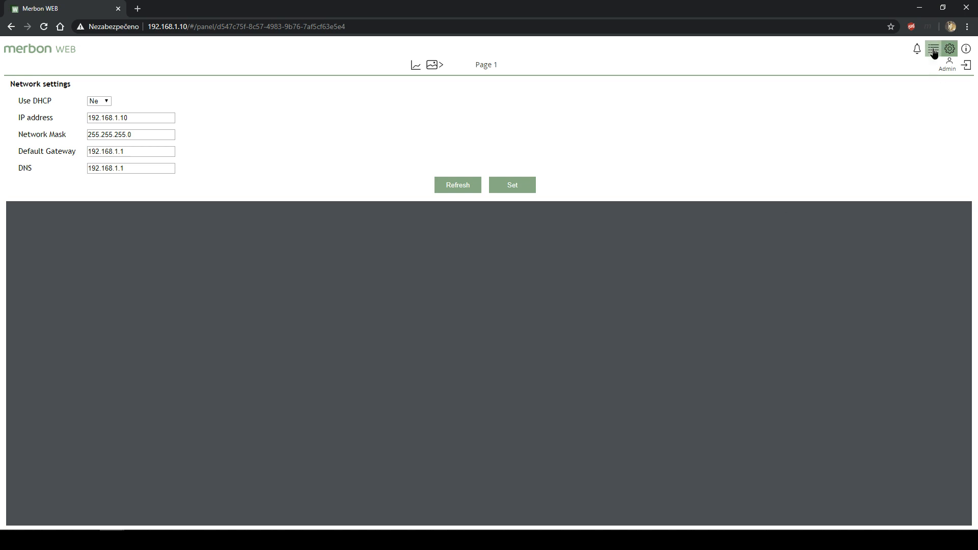
{"action": "left_click", "coordinate": [933, 50]}
{"action": "left_click", "coordinate": [911, 49]}
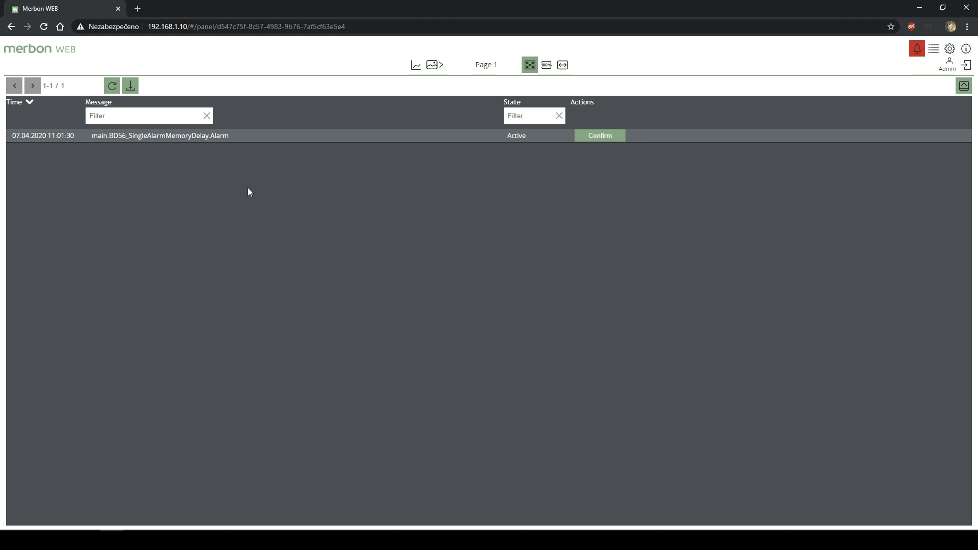
- Refresh active alarms, check the system log, then show the alarm history listing BD56_SingleAlarmMemoryDelay.Alarm
{"action": "left_click", "coordinate": [112, 83]}
{"action": "left_click", "coordinate": [931, 53]}
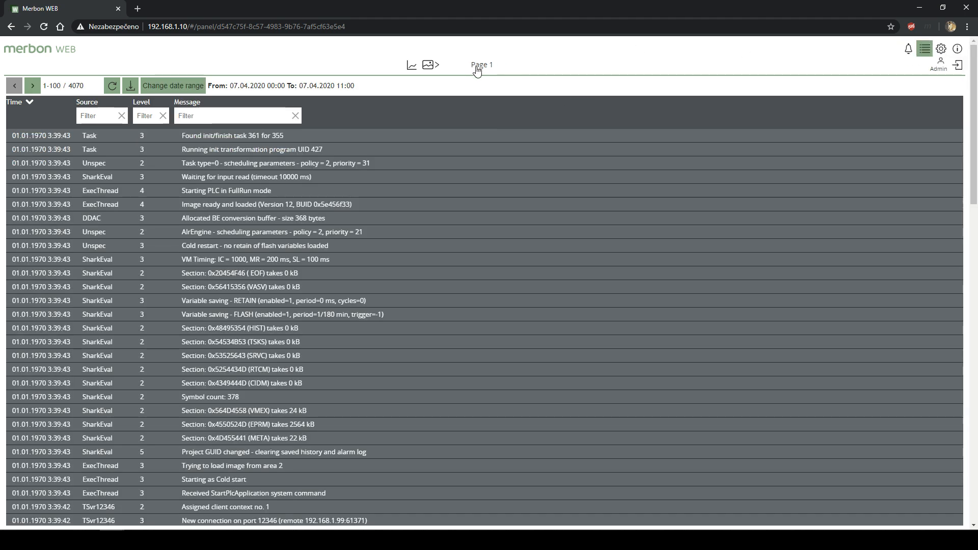
{"action": "left_click", "coordinate": [909, 52]}
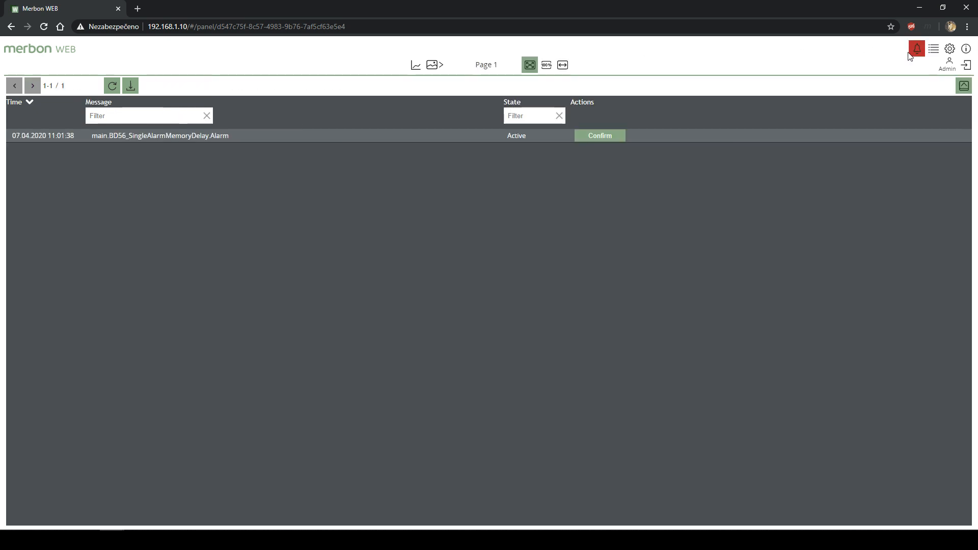
{"action": "left_click", "coordinate": [963, 87]}
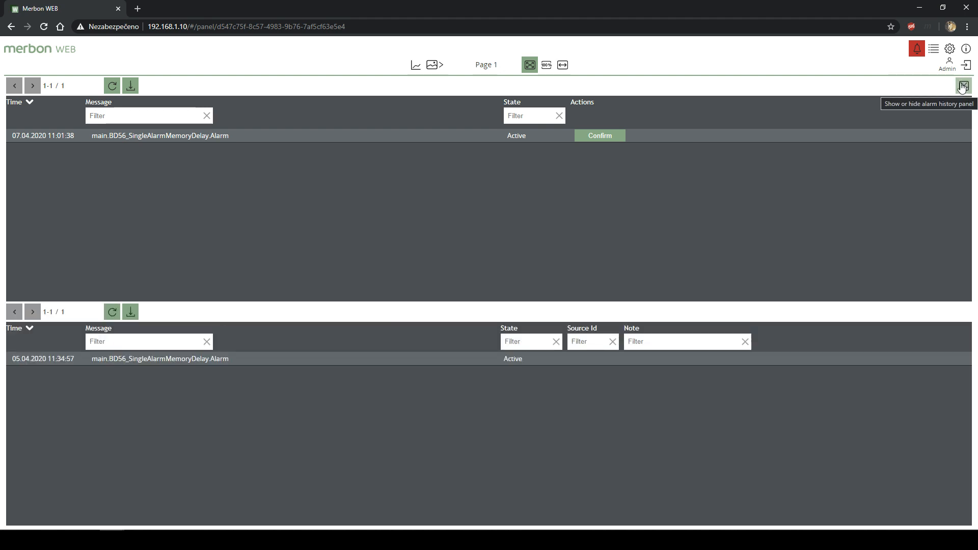
{"action": "left_click", "coordinate": [963, 88]}
{"action": "left_click", "coordinate": [963, 88]}
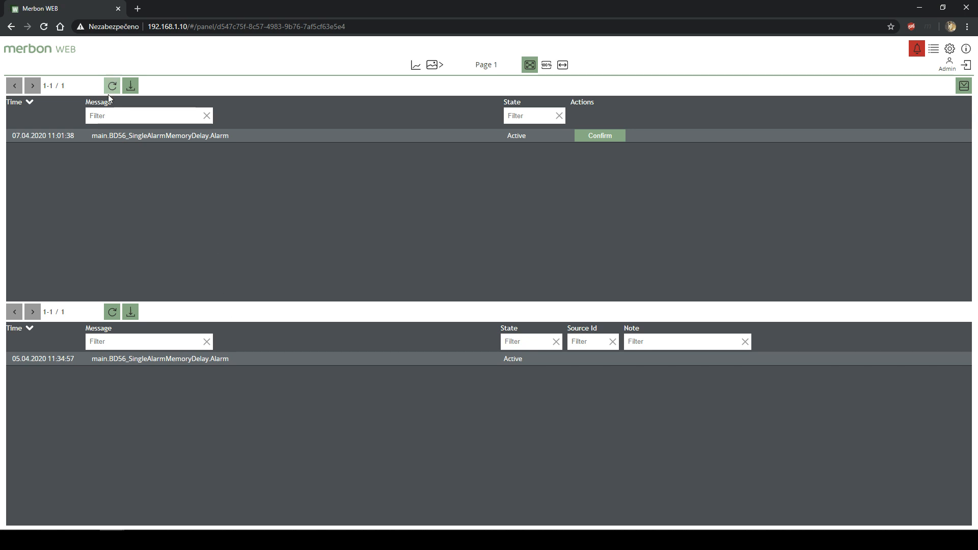
- Pick Page 2 from the page list to show bool1, var3 and var4
{"action": "left_click", "coordinate": [433, 65]}
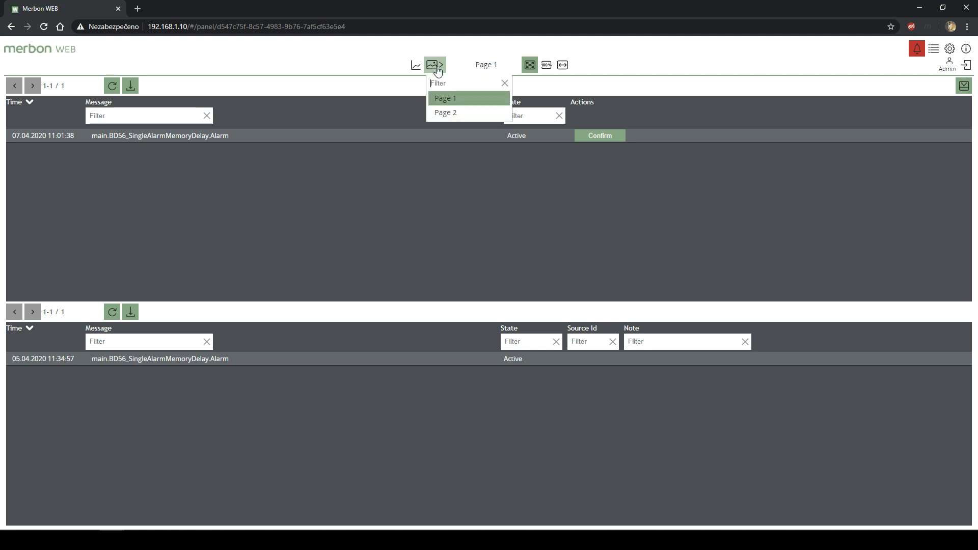
{"action": "left_click", "coordinate": [458, 115]}
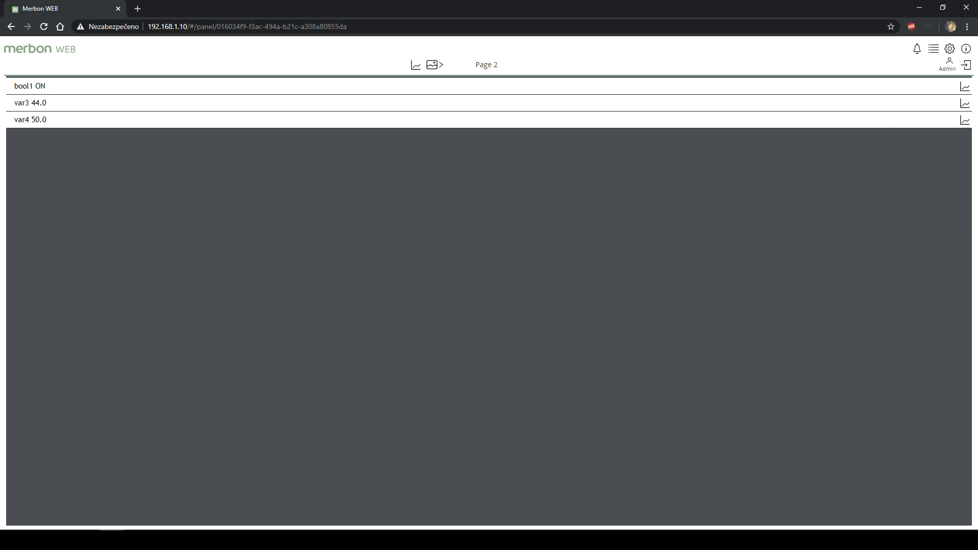
- Open the History log configuration in Merbon IDE
{"action": "left_click", "coordinate": [388, 540]}
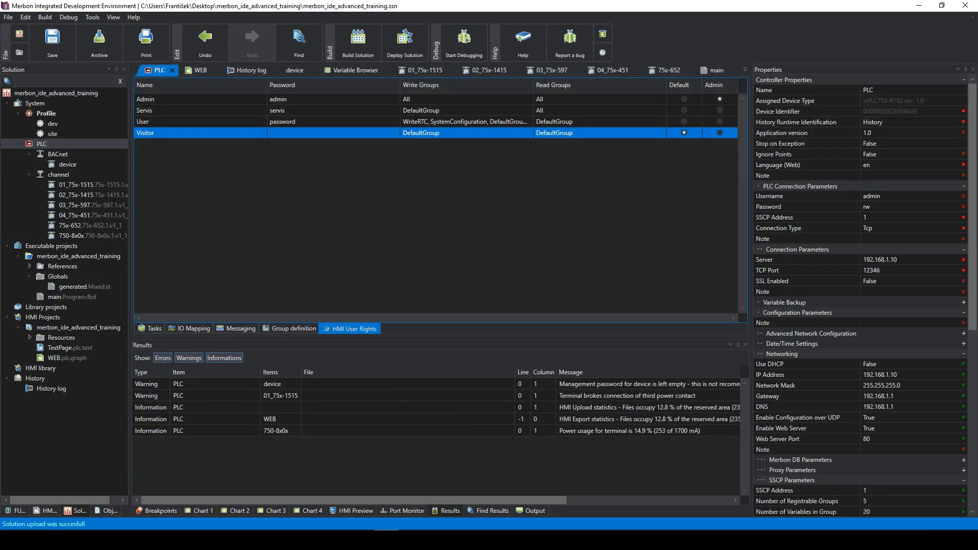
{"action": "double_click", "coordinate": [57, 390]}
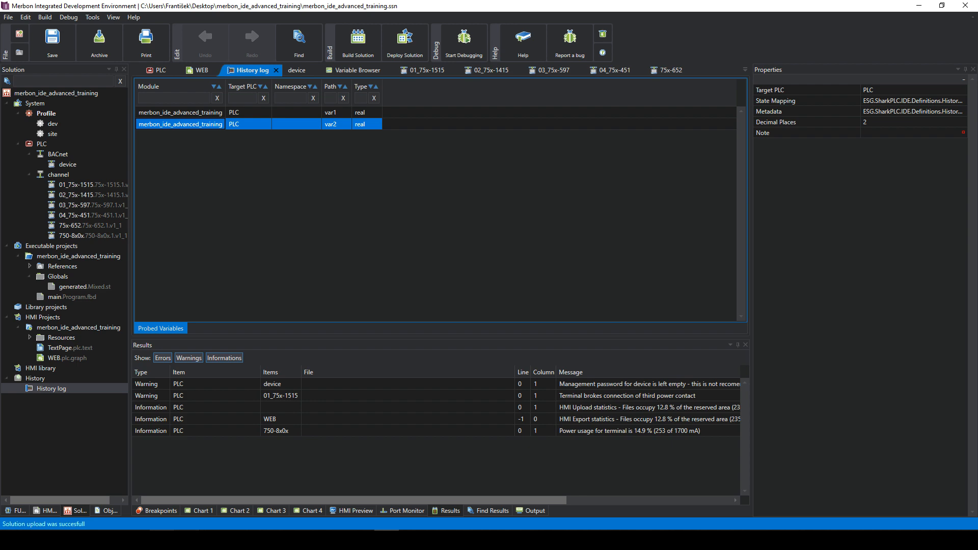
{"action": "left_click", "coordinate": [112, 540]}
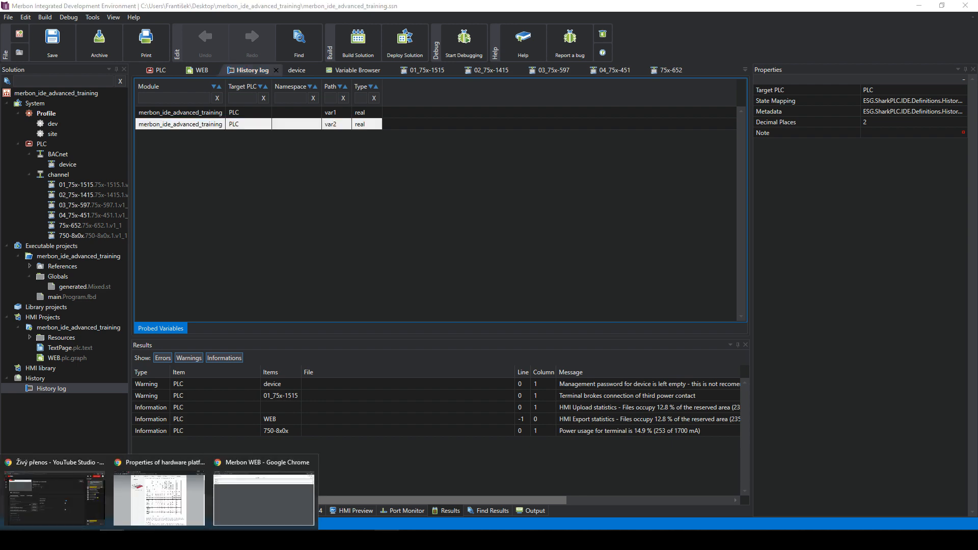
{"action": "left_click", "coordinate": [292, 484]}
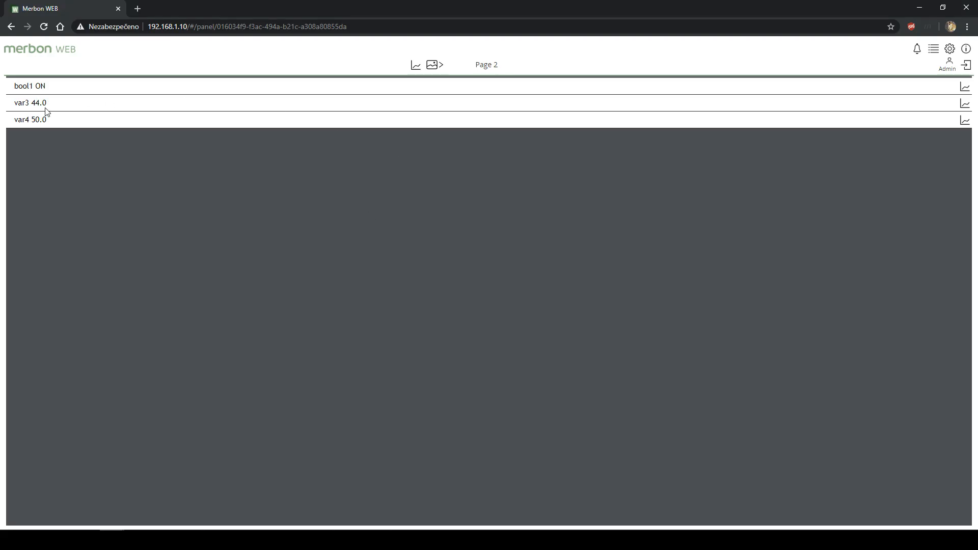
- Chart var3's trend in Merbon WEB, return to Page 1, then open the WEB HMI page in the IDE
{"action": "left_click", "coordinate": [966, 103]}
{"action": "left_click", "coordinate": [969, 104]}
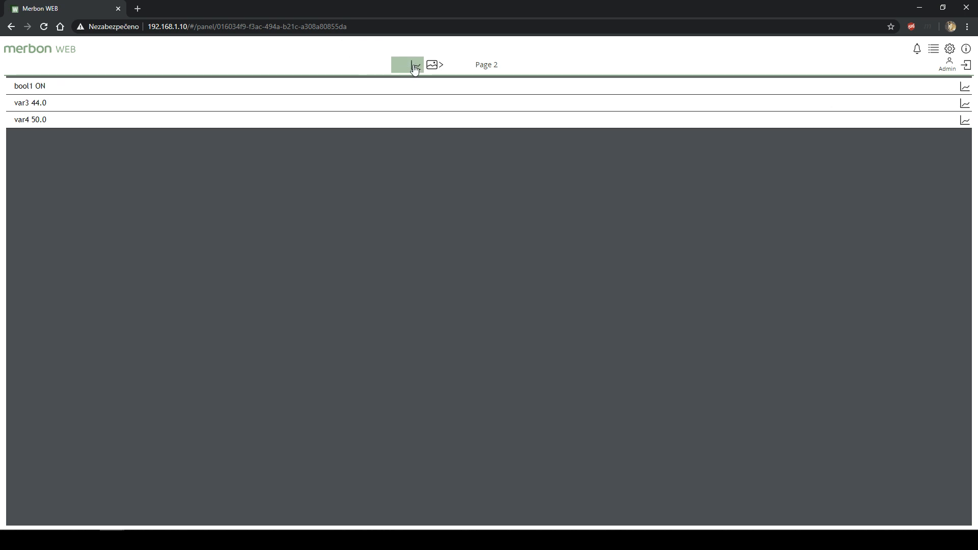
{"action": "left_click", "coordinate": [966, 103]}
{"action": "left_click", "coordinate": [411, 66]}
{"action": "left_click", "coordinate": [433, 65]}
{"action": "left_click", "coordinate": [459, 97]}
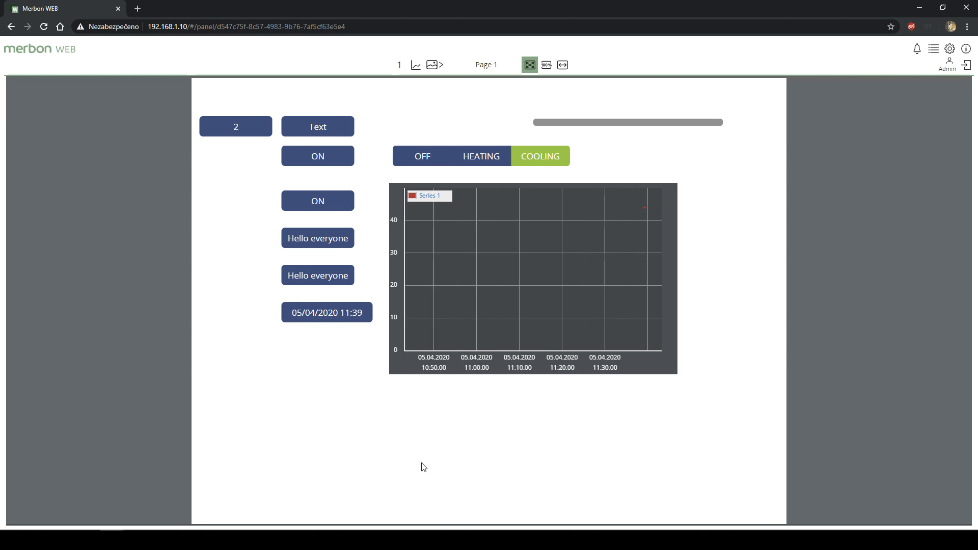
{"action": "left_click", "coordinate": [386, 539]}
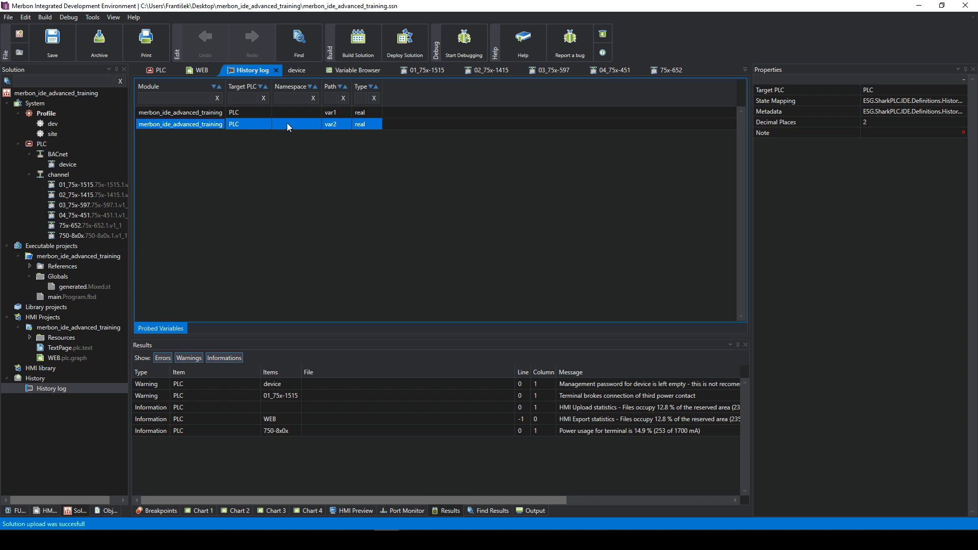
{"action": "double_click", "coordinate": [63, 358]}
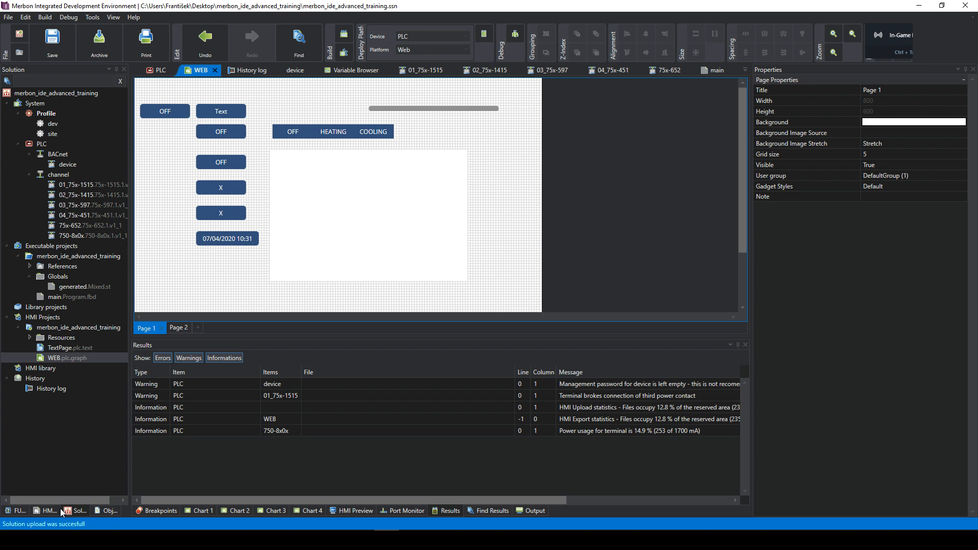
- Add a TPG Real value indicator to WEB Page 1 and bind it to var1
{"action": "left_click", "coordinate": [108, 511]}
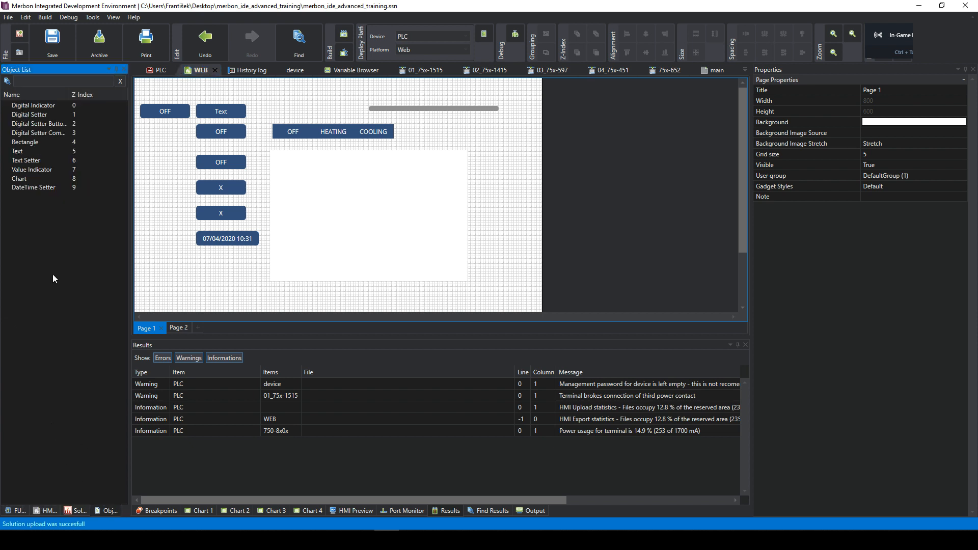
{"action": "left_click", "coordinate": [54, 512]}
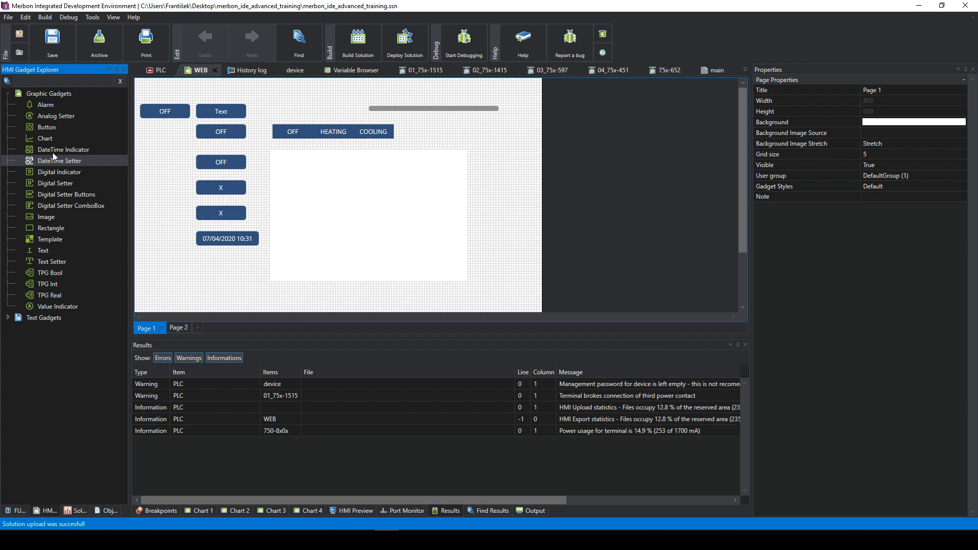
{"action": "left_click_drag", "start_coordinate": [49, 295], "coordinate": [203, 258]}
{"action": "left_click", "coordinate": [889, 134]}
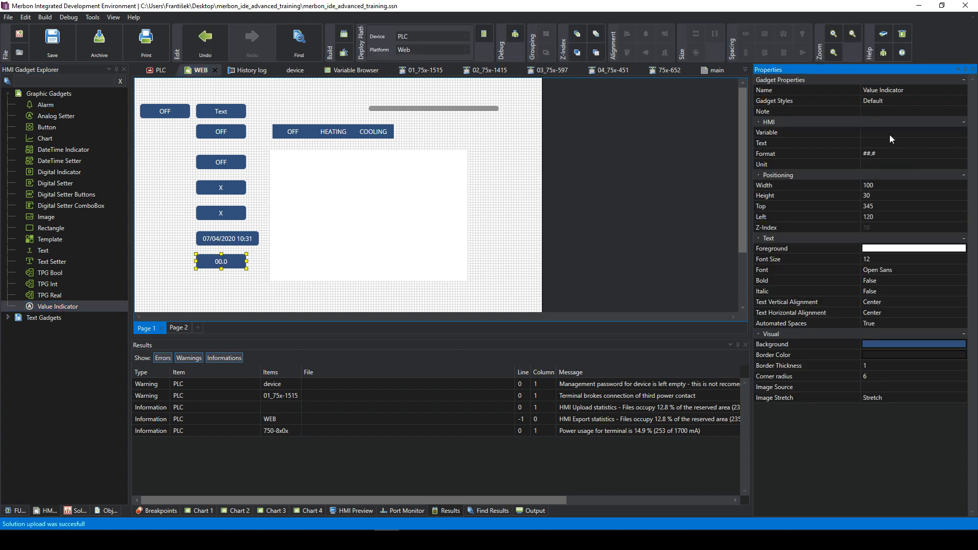
{"action": "left_click", "coordinate": [942, 134]}
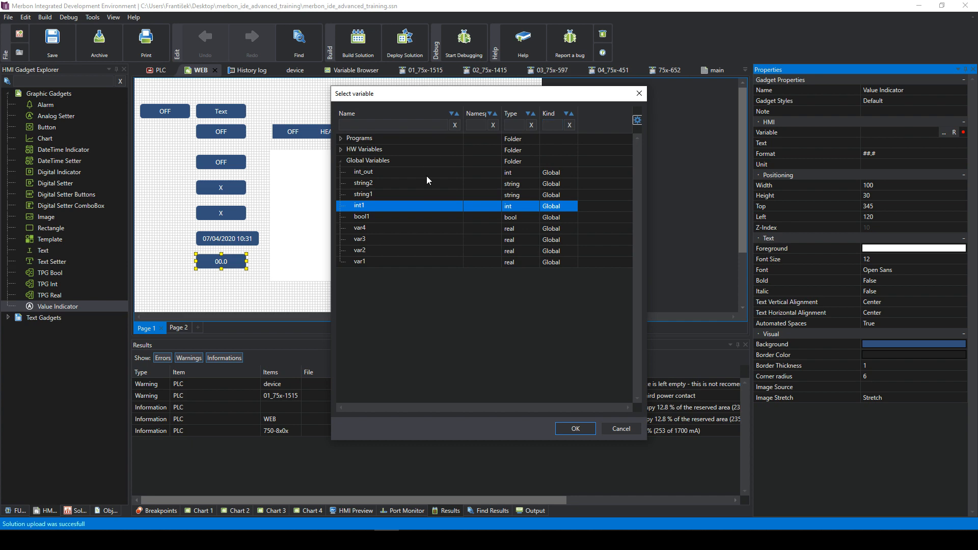
{"action": "double_click", "coordinate": [367, 258]}
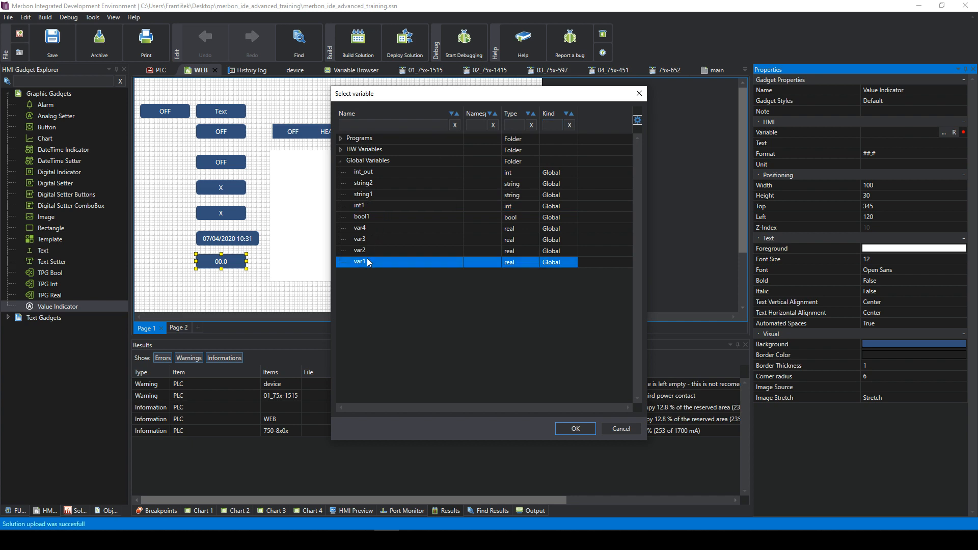
{"action": "left_click", "coordinate": [220, 276]}
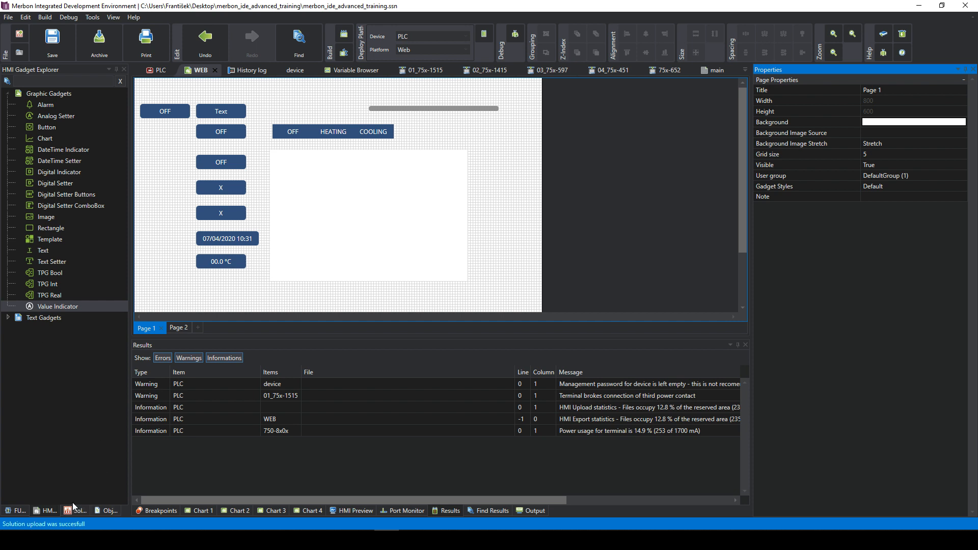
- Switch the side panel back to the Solution tree
{"action": "left_click", "coordinate": [104, 511]}
{"action": "left_click", "coordinate": [20, 510]}
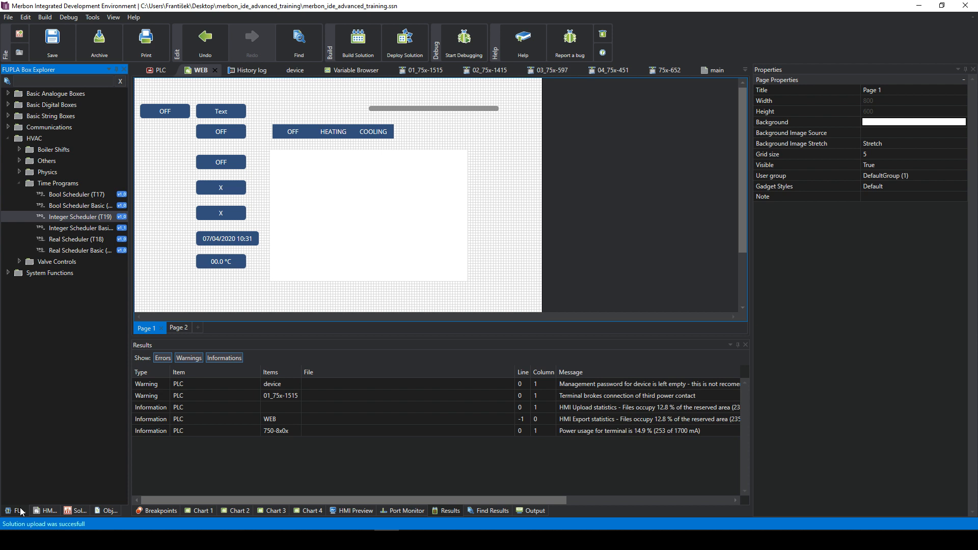
{"action": "left_click", "coordinate": [68, 514]}
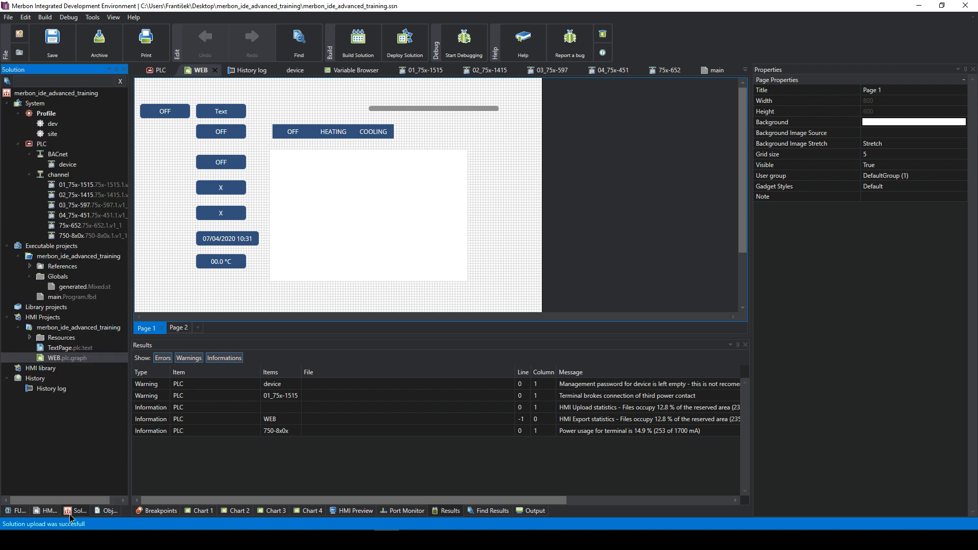
- Add var2 to the TextPage LCD text page
{"action": "double_click", "coordinate": [59, 349]}
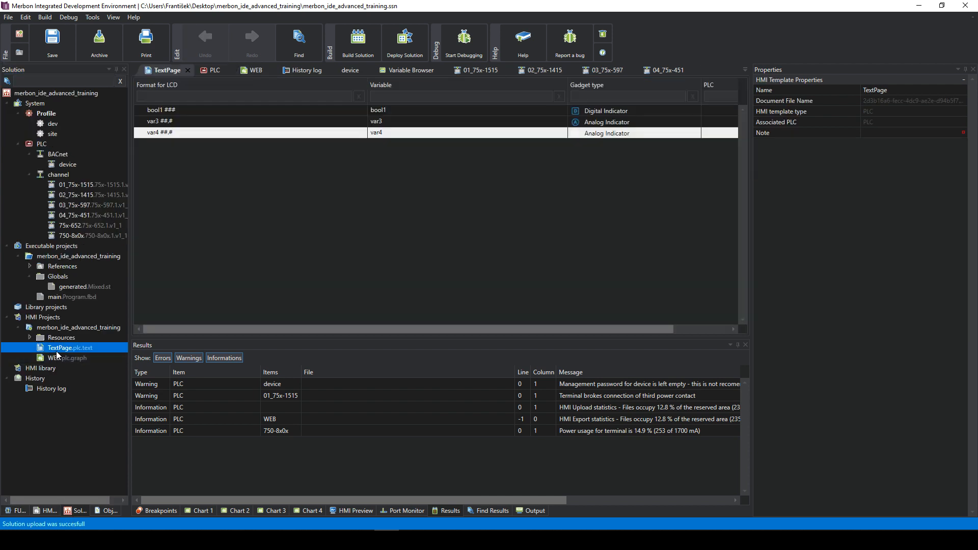
{"action": "right_click", "coordinate": [407, 174]}
{"action": "left_click", "coordinate": [429, 179]}
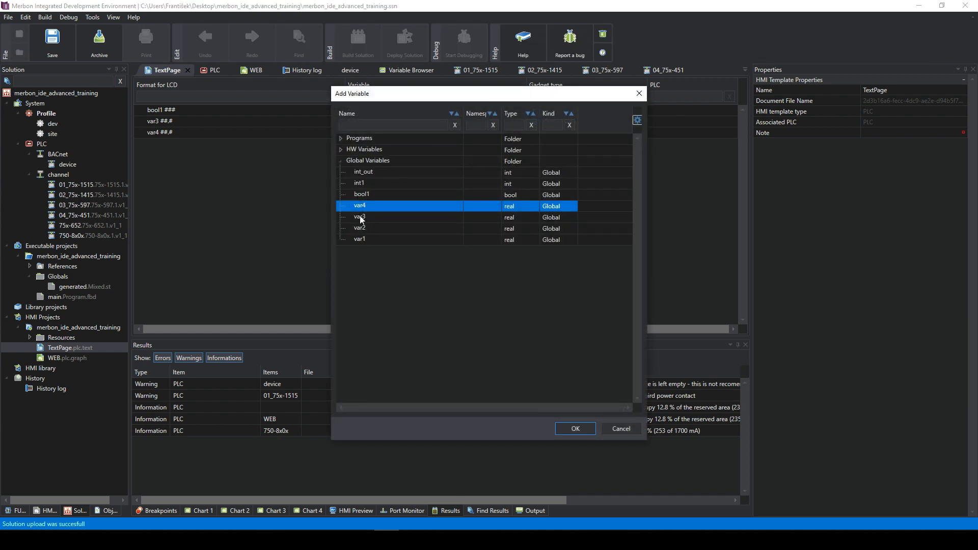
{"action": "left_click", "coordinate": [371, 230]}
{"action": "left_click", "coordinate": [579, 430]}
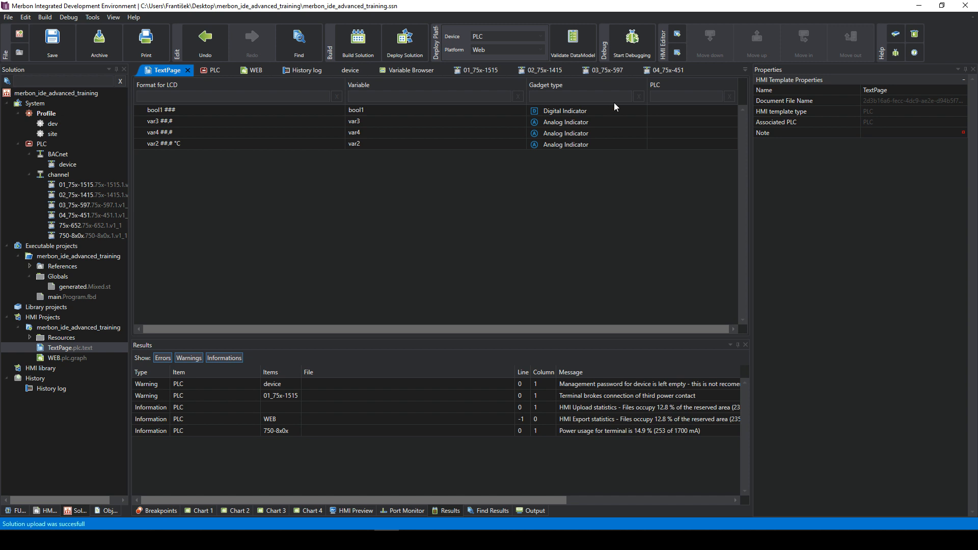
- Build the solution, deploy it to the PLC, and warm-restart the PLC
{"action": "left_click", "coordinate": [372, 49]}
{"action": "left_click", "coordinate": [575, 295]}
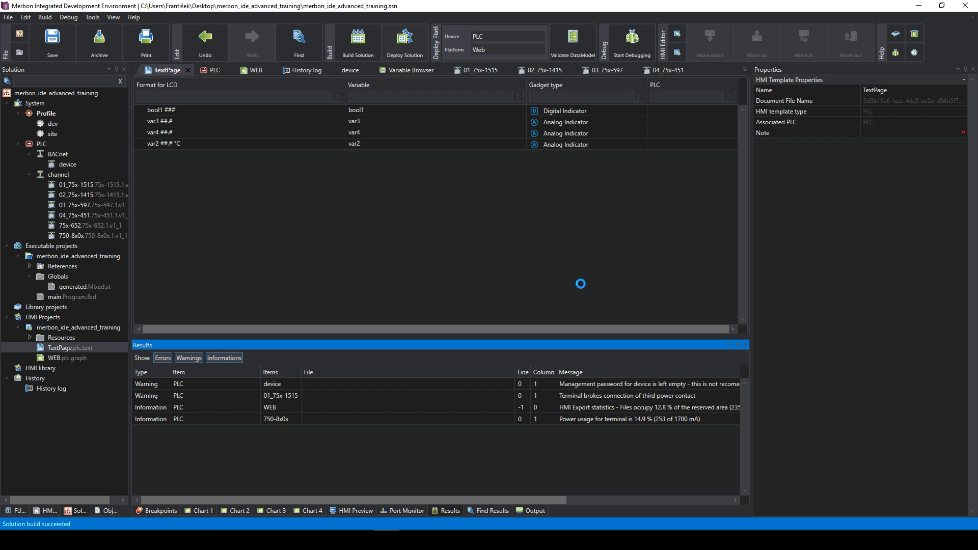
{"action": "left_click", "coordinate": [583, 307]}
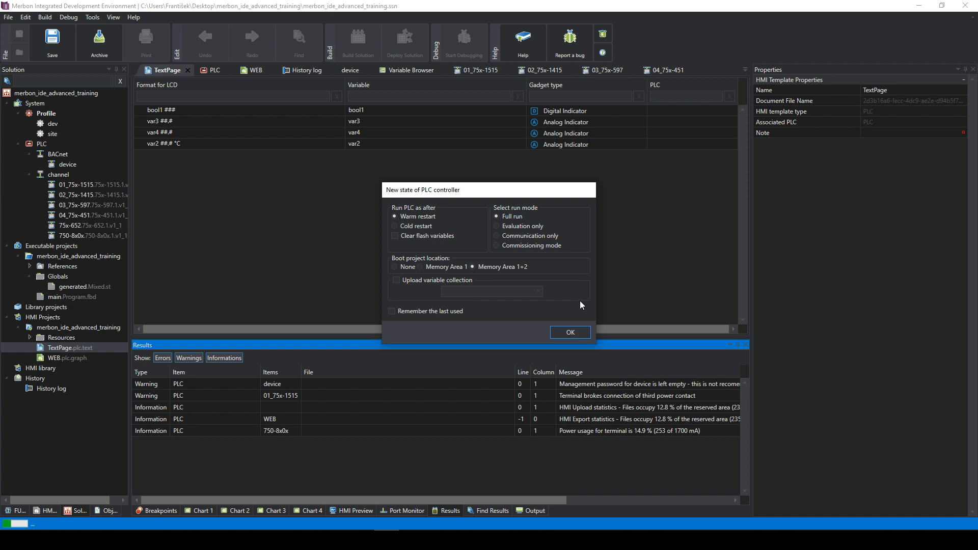
{"action": "left_click", "coordinate": [571, 332]}
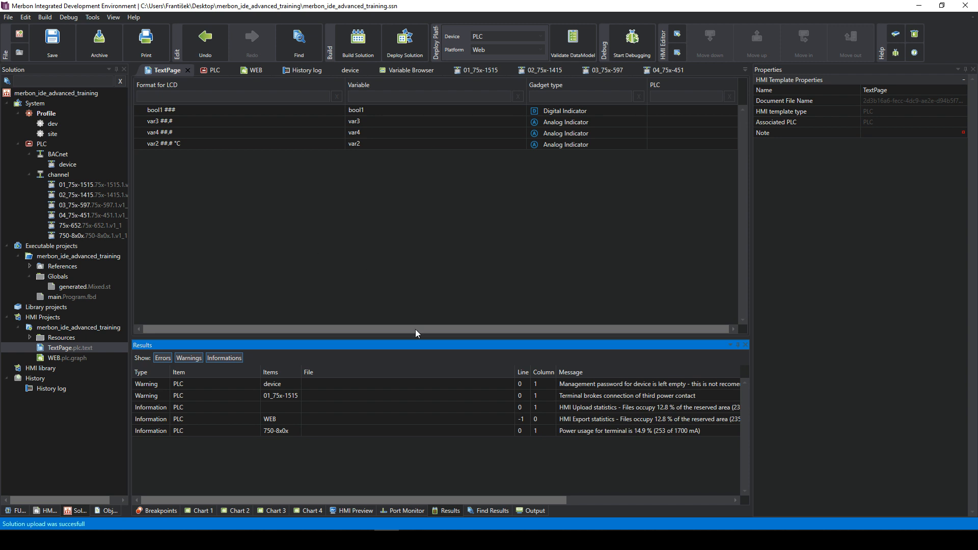
- Reload the Merbon WEB panel with F5 to load the new var1 indicator
{"action": "mouse_move", "coordinate": [153, 540]}
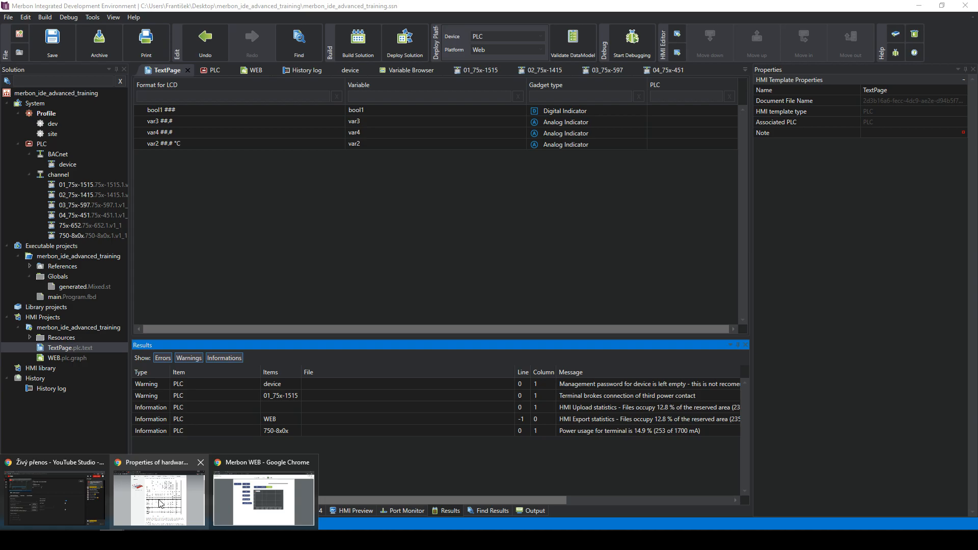
{"action": "left_click", "coordinate": [259, 500]}
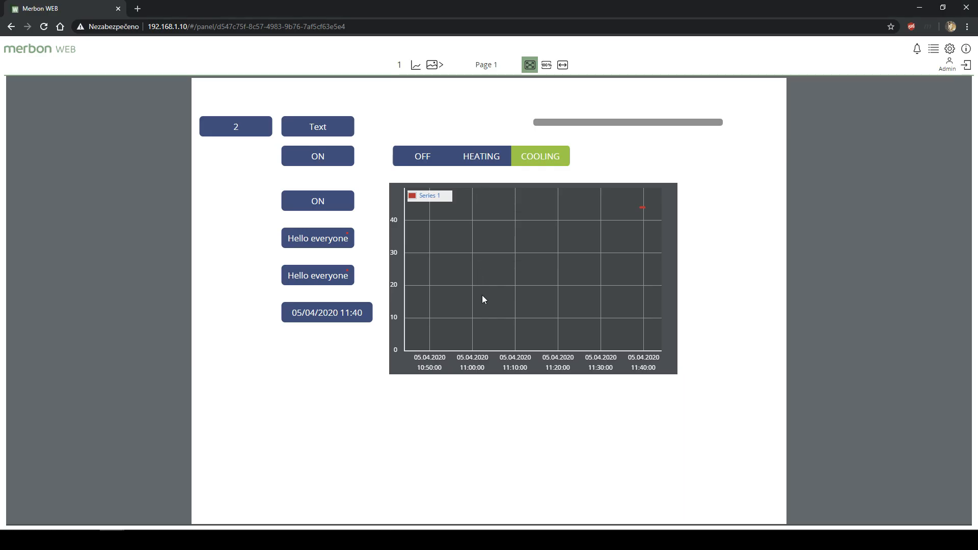
{"action": "key", "text": "F5"}
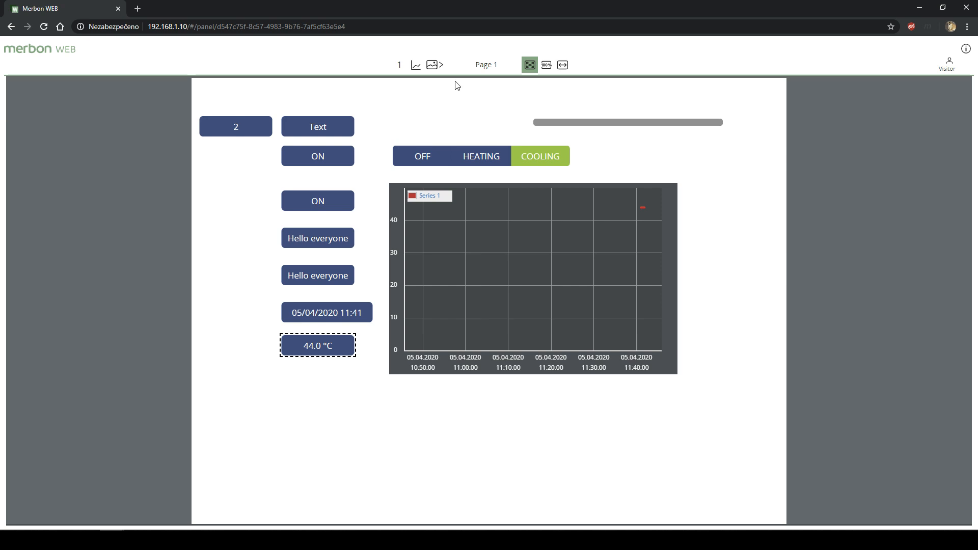
- Open the trend chart and switch its range to 1 minute, then back to 15 minutes
{"action": "left_click", "coordinate": [409, 70]}
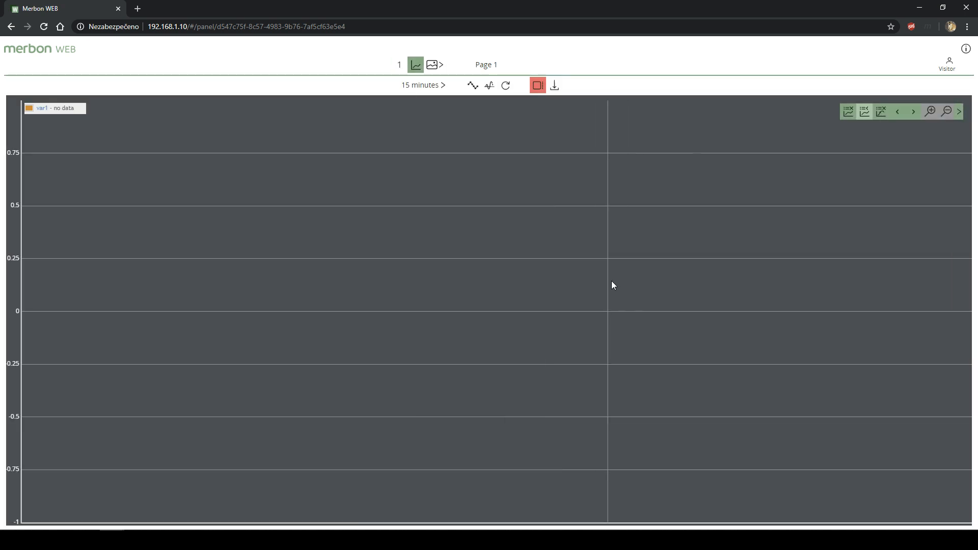
{"action": "left_click", "coordinate": [435, 92]}
{"action": "left_click", "coordinate": [430, 102]}
{"action": "left_click", "coordinate": [429, 86]}
{"action": "left_click", "coordinate": [436, 118]}
{"action": "left_click_drag", "start_coordinate": [54, 109], "coordinate": [80, 116]}
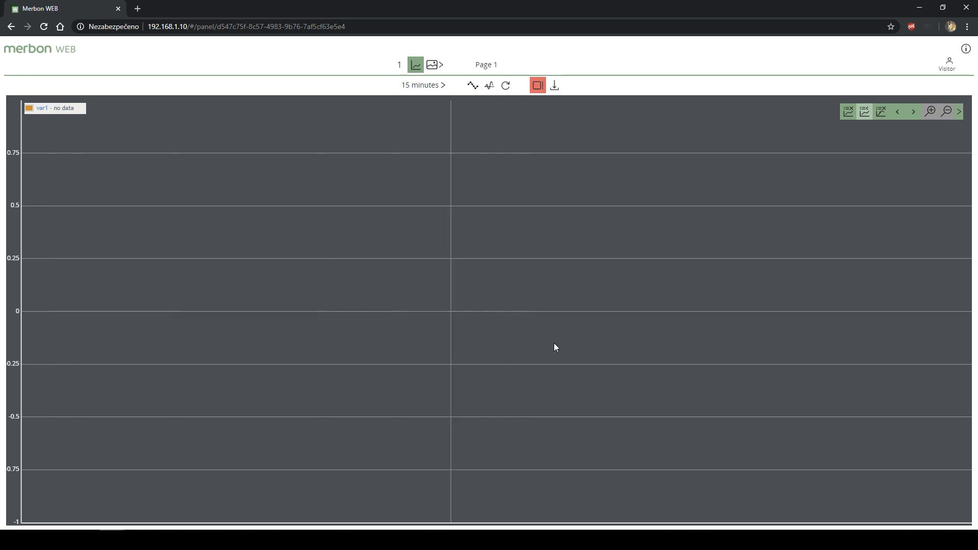
- Return the panel to Page 1, where var1 reads 44.0 °C
{"action": "left_click", "coordinate": [427, 66]}
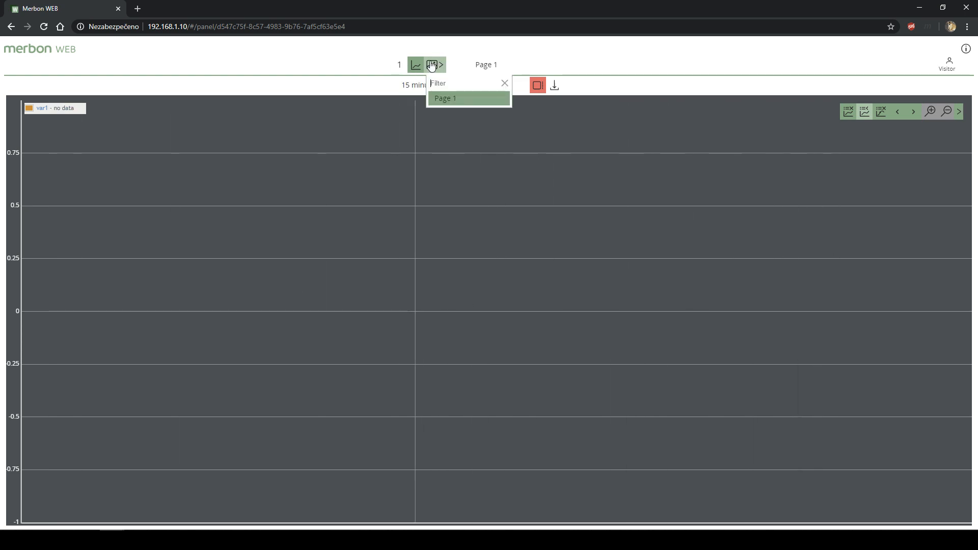
{"action": "left_click", "coordinate": [473, 106]}
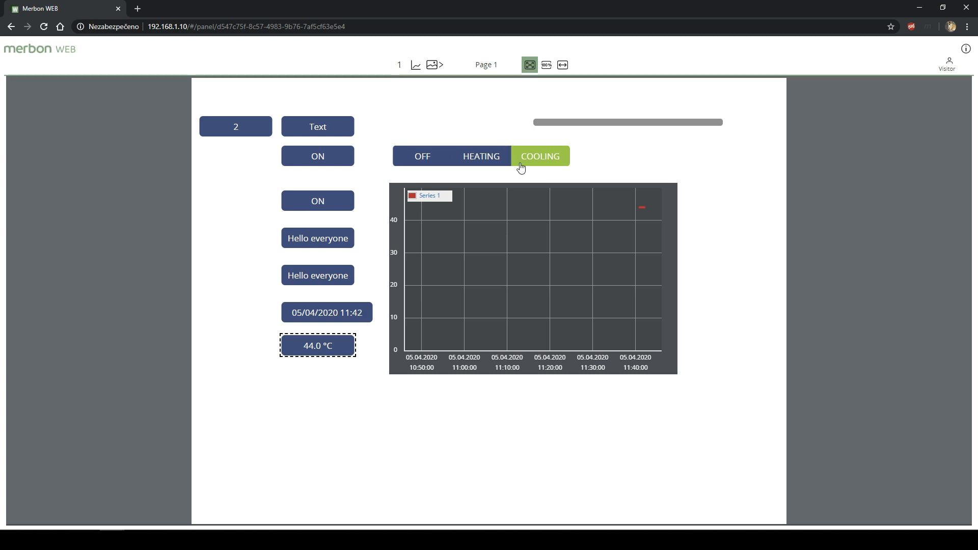
{"action": "left_click", "coordinate": [414, 66]}
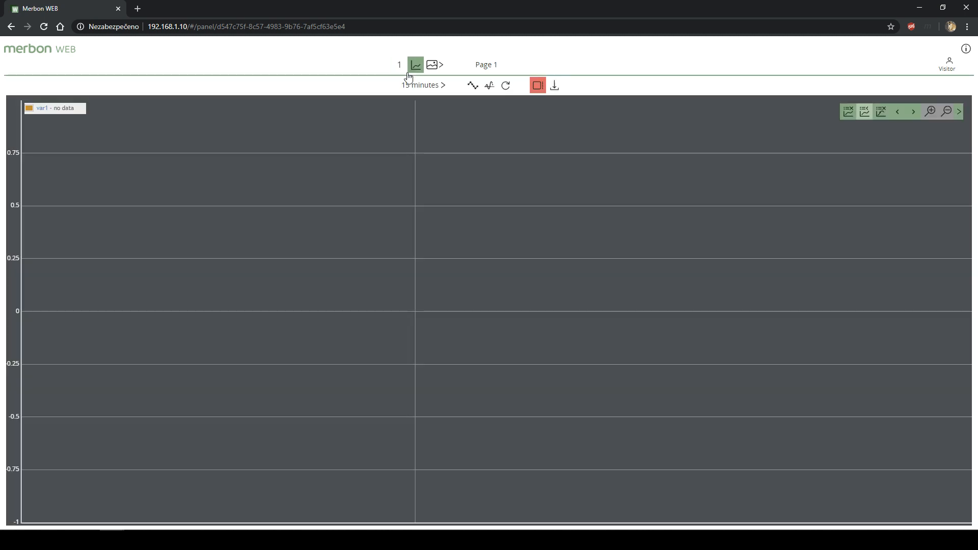
{"action": "left_click", "coordinate": [432, 65]}
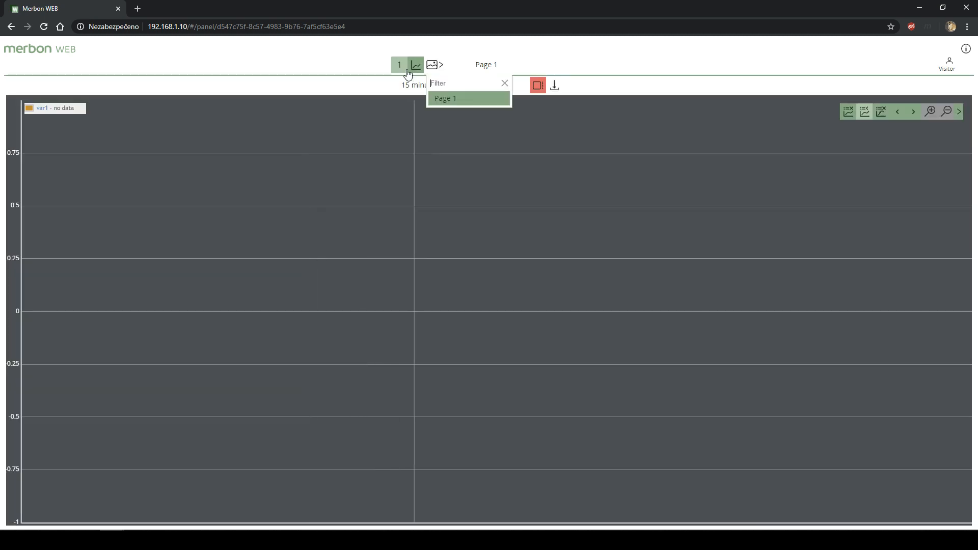
{"action": "left_click", "coordinate": [442, 100]}
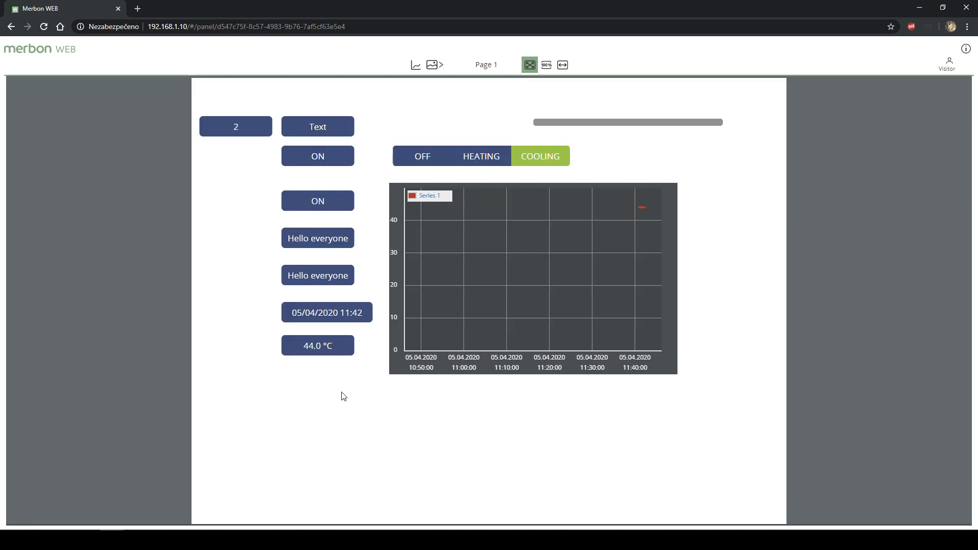
{"action": "mouse_move", "coordinate": [386, 539]}
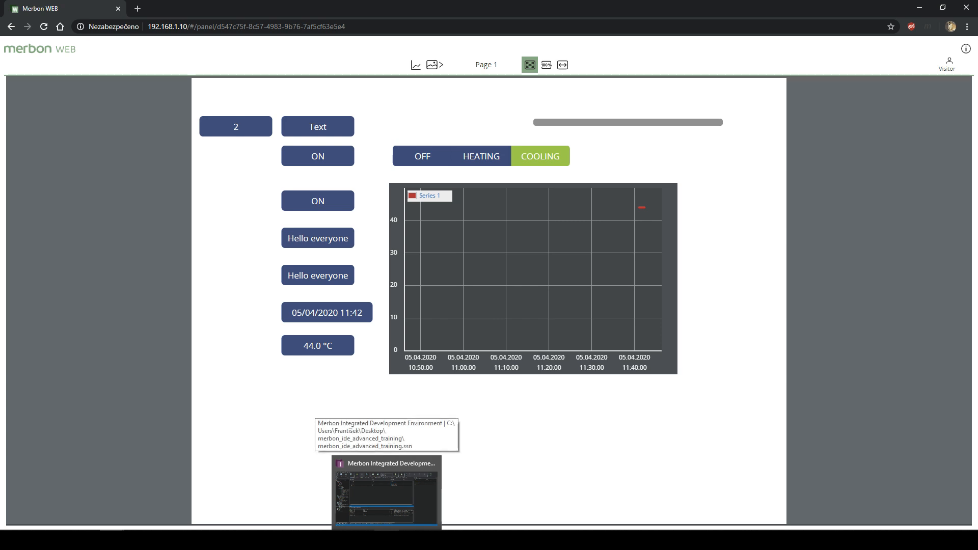
- Add a Terminal under System using the Controller as External Webserver rev. 1.0 device
{"action": "left_click", "coordinate": [386, 491]}
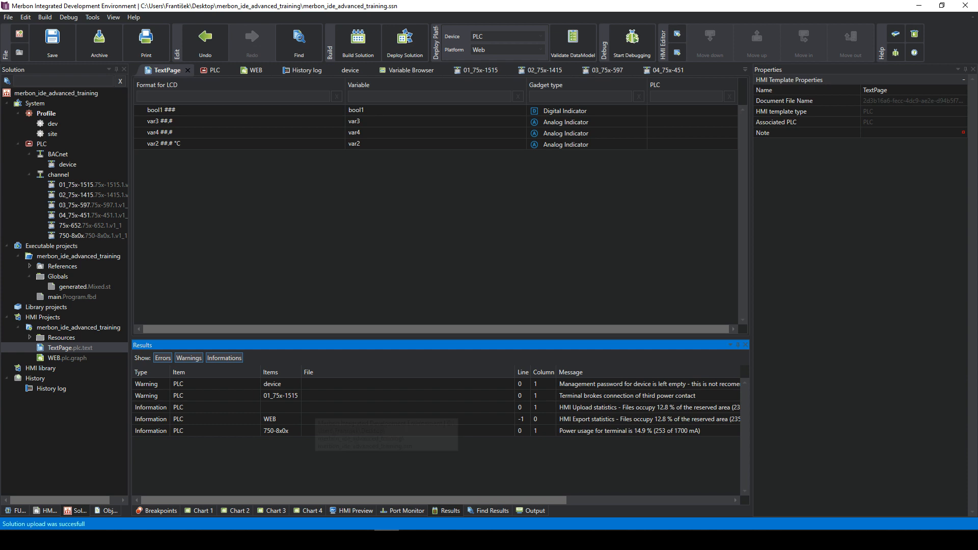
{"action": "left_click", "coordinate": [368, 252]}
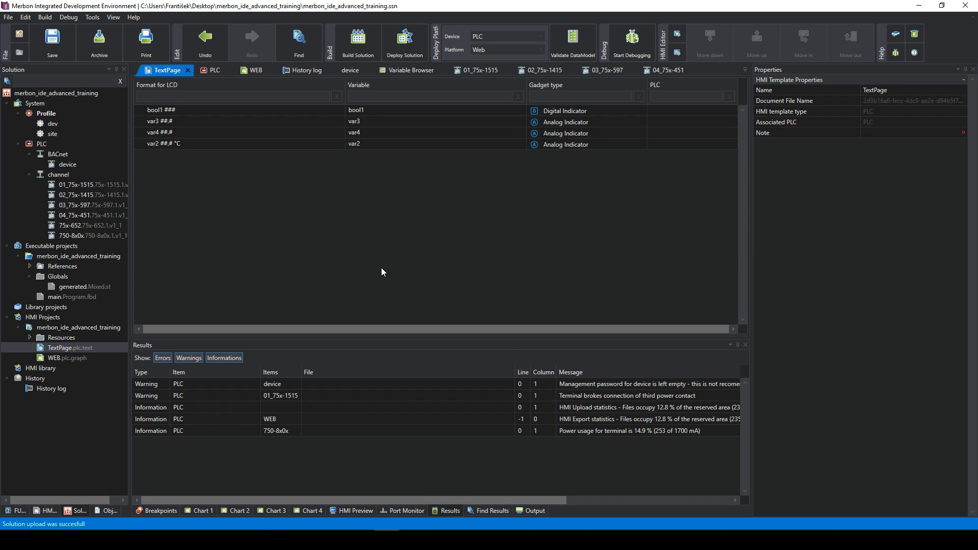
{"action": "left_click", "coordinate": [43, 144]}
{"action": "left_click", "coordinate": [37, 112]}
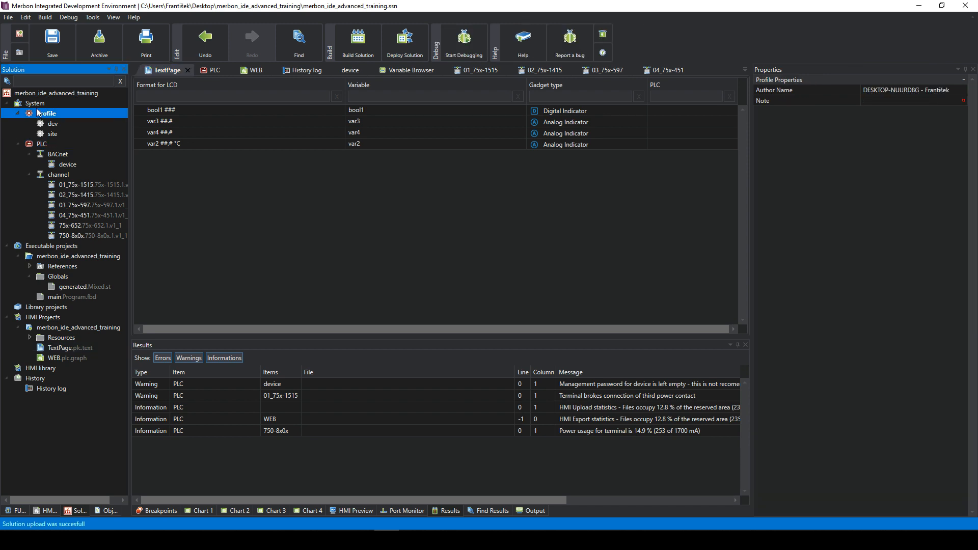
{"action": "right_click", "coordinate": [43, 108]}
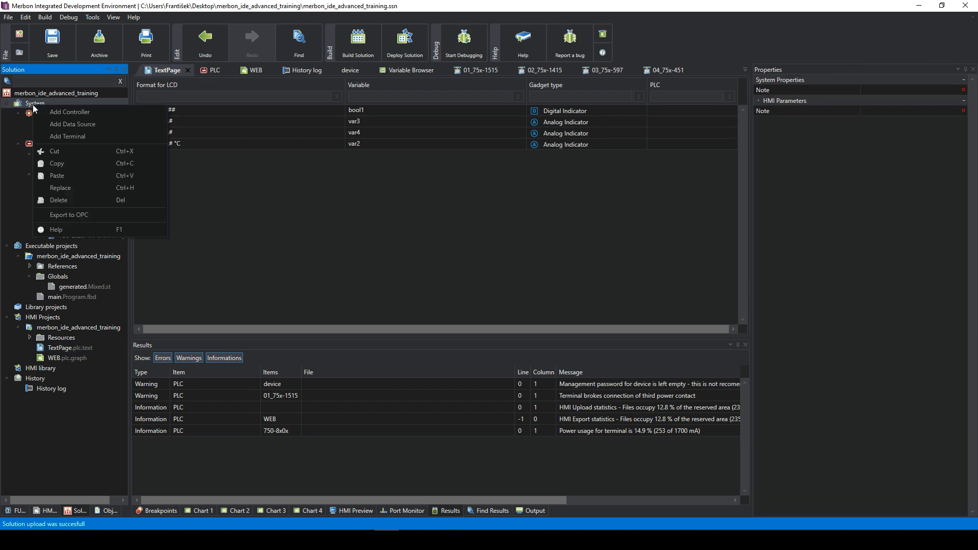
{"action": "left_click", "coordinate": [76, 136]}
{"action": "left_click", "coordinate": [479, 250]}
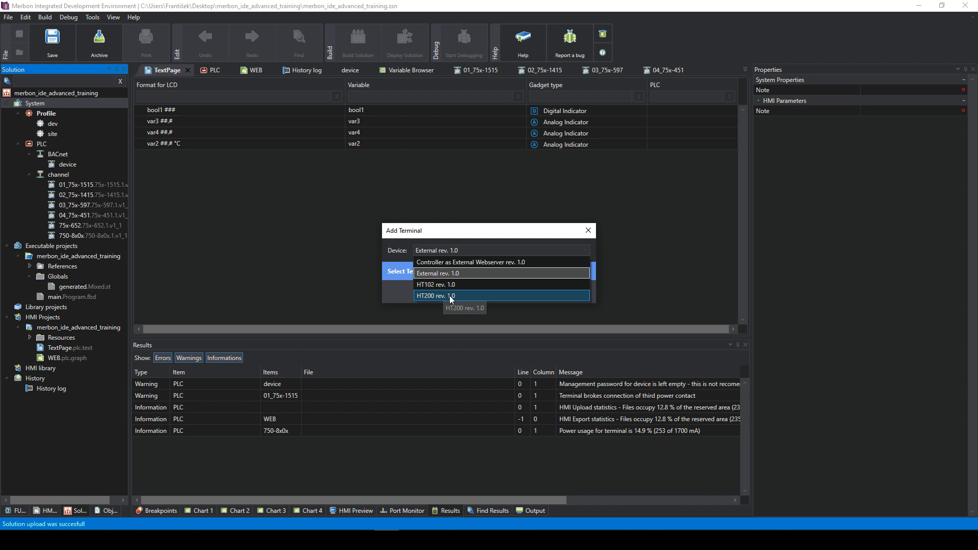
{"action": "left_click", "coordinate": [458, 262]}
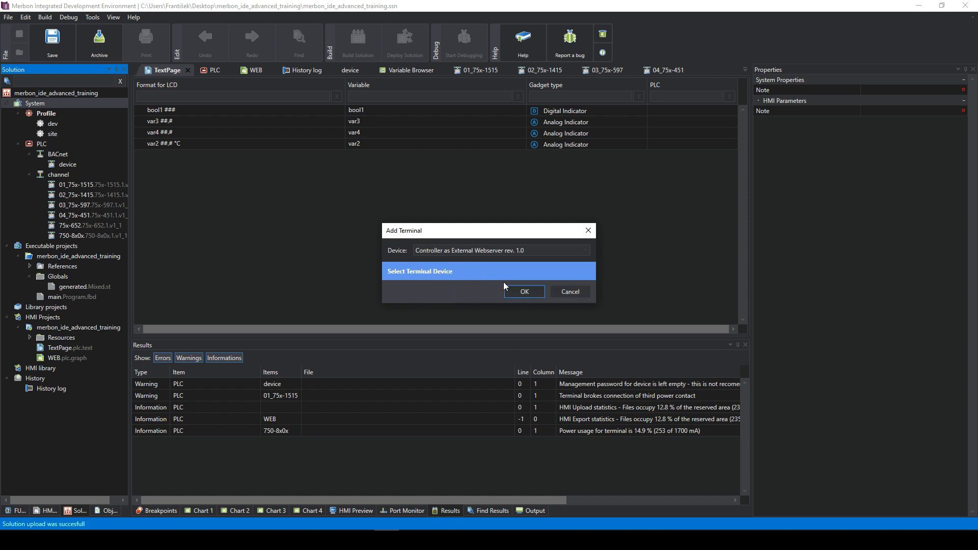
{"action": "left_click", "coordinate": [523, 291]}
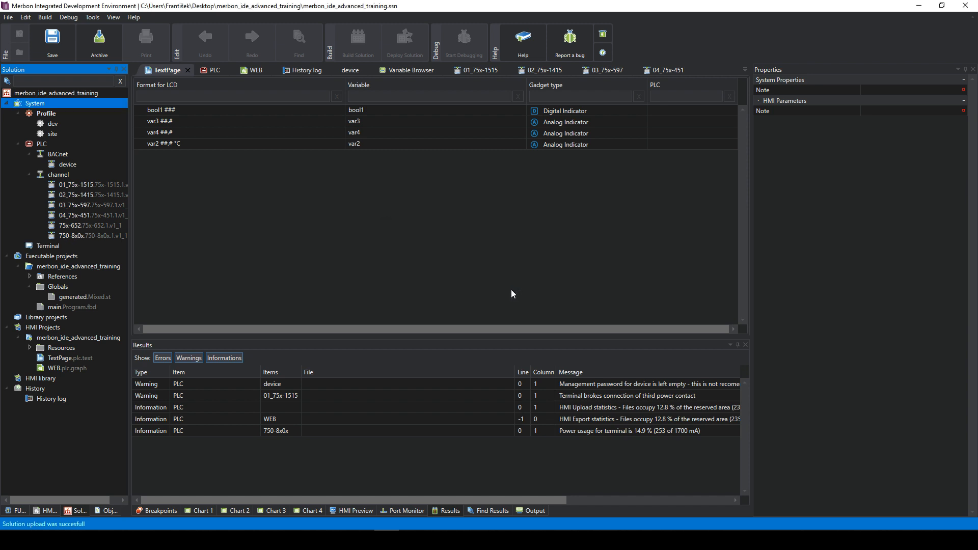
- Inspect the new Terminal's properties and its terminalChannel
{"action": "left_click", "coordinate": [55, 247]}
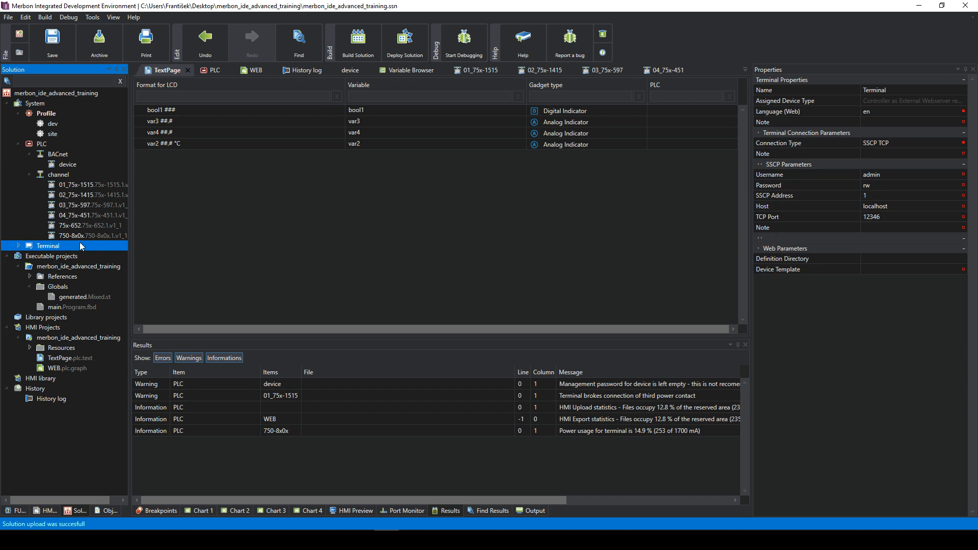
{"action": "left_click", "coordinate": [18, 246]}
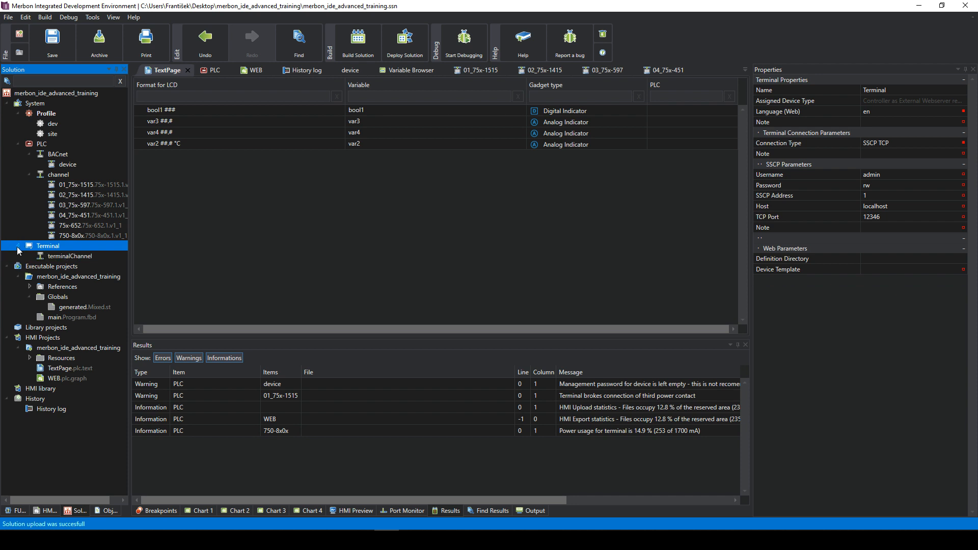
{"action": "left_click", "coordinate": [59, 257]}
{"action": "left_click", "coordinate": [49, 247]}
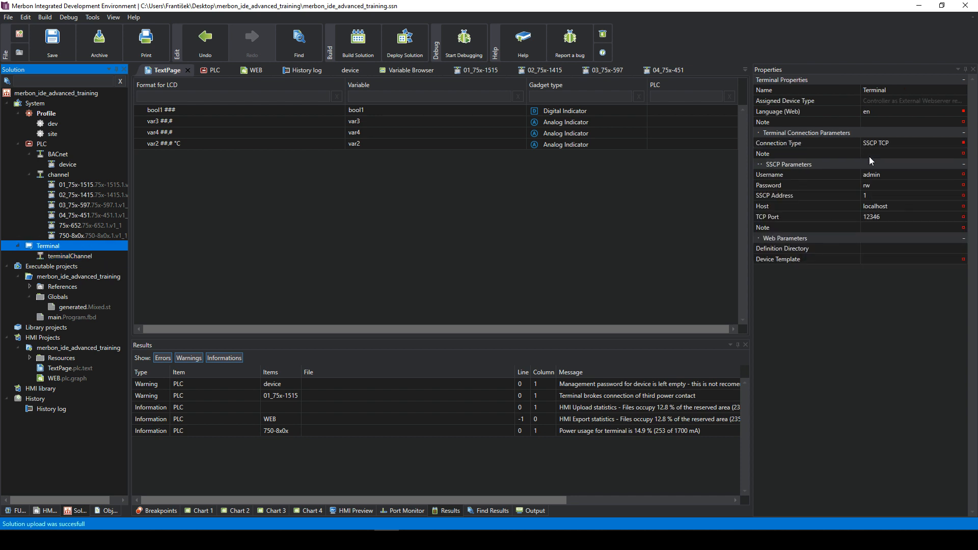
- Change the SSCP host from localhost to 192.168.1.10, keeping port 12346
{"action": "left_click", "coordinate": [886, 175]}
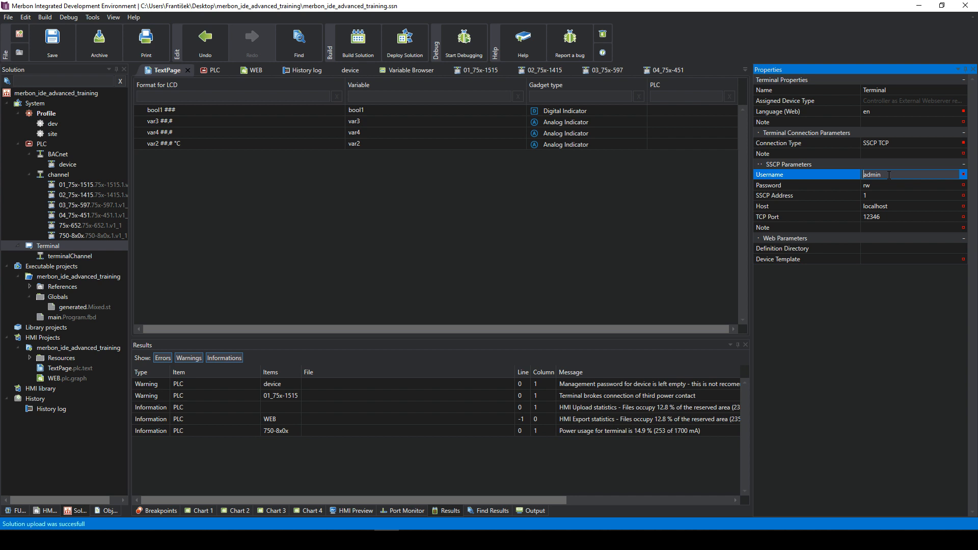
{"action": "left_click", "coordinate": [877, 184]}
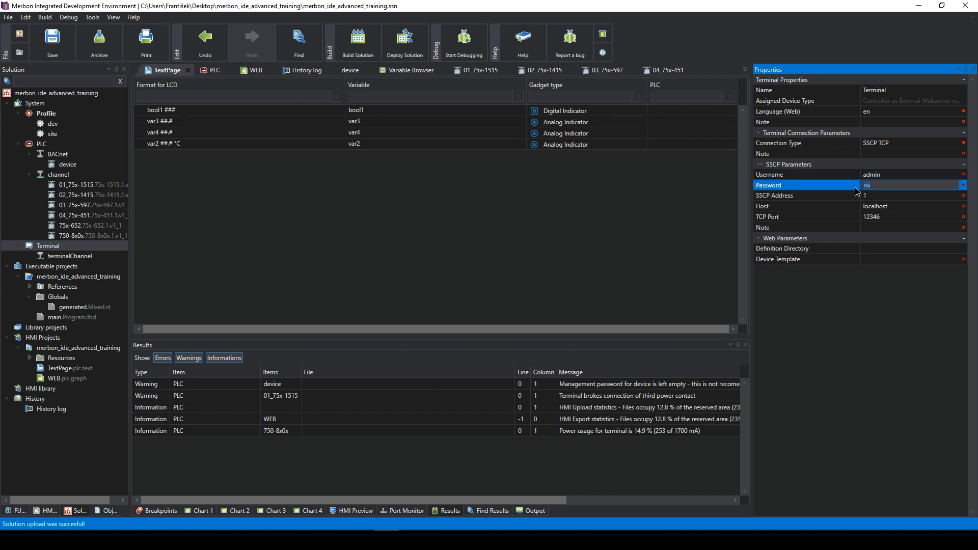
{"action": "left_click", "coordinate": [875, 197]}
{"action": "left_click", "coordinate": [891, 207]}
{"action": "left_click_drag", "start_coordinate": [900, 208], "coordinate": [857, 206]}
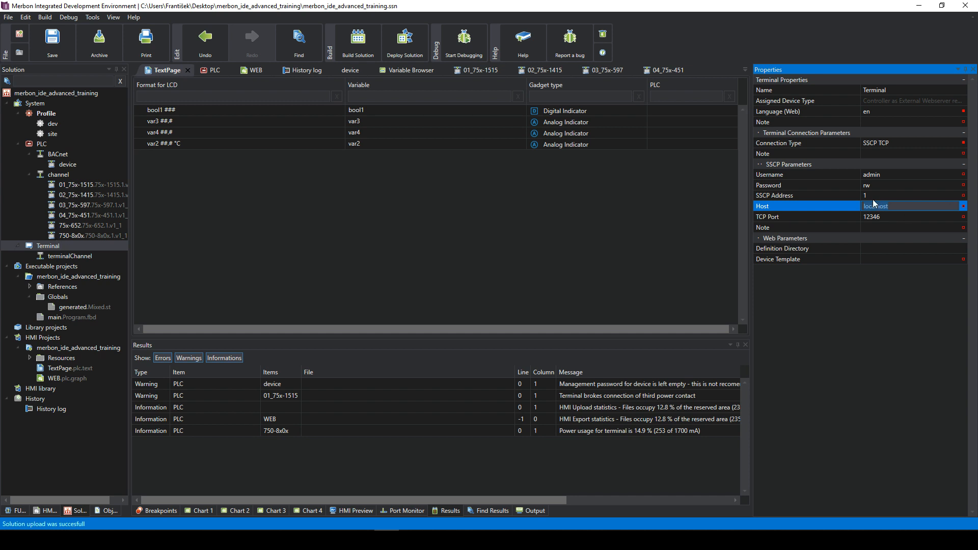
{"action": "type", "text": "192.168.1.10"}
{"action": "left_click", "coordinate": [878, 219]}
{"action": "left_click", "coordinate": [893, 227]}
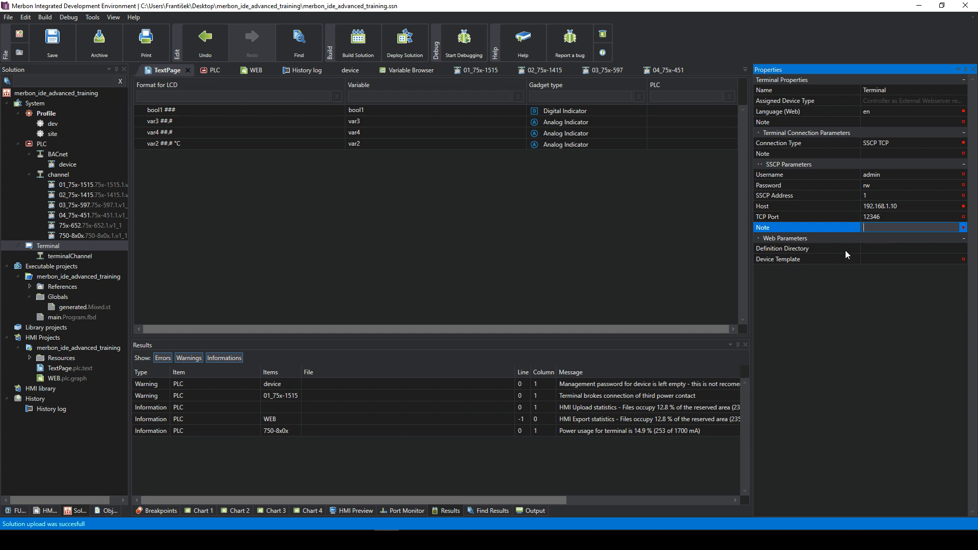
{"action": "left_click", "coordinate": [47, 348]}
- Create a graphic Terminal-type HMI template named Terminal_PLC in the HMI project
{"action": "right_click", "coordinate": [47, 350]}
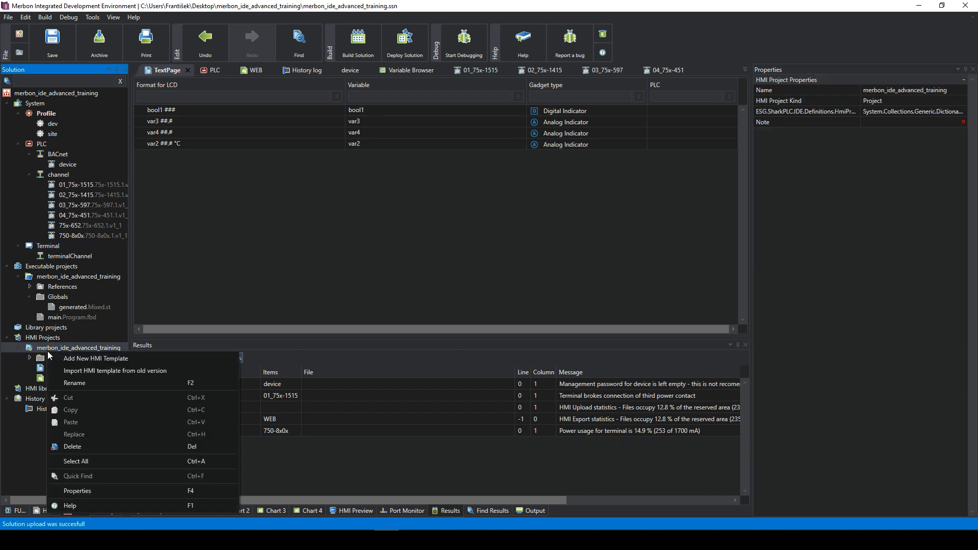
{"action": "left_click", "coordinate": [108, 362]}
{"action": "left_click", "coordinate": [506, 250]}
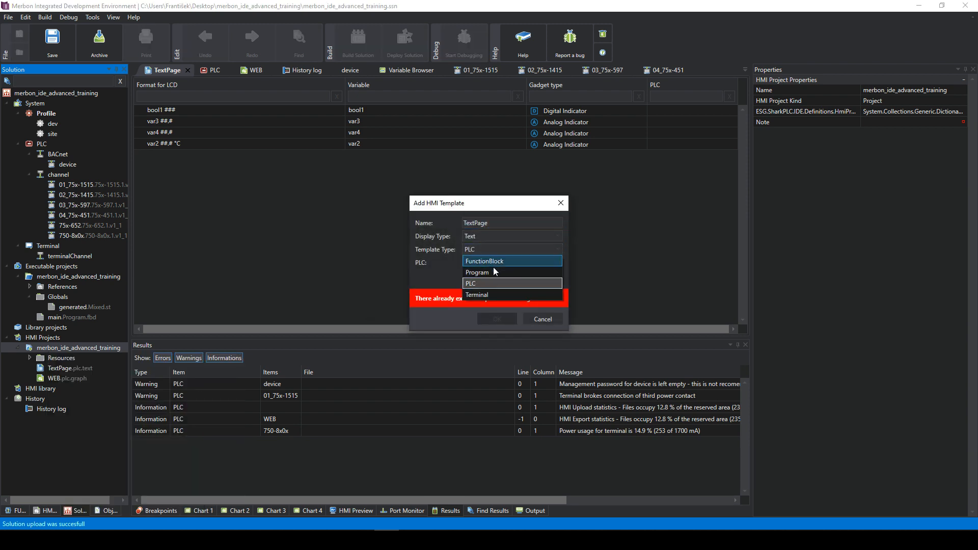
{"action": "left_click", "coordinate": [490, 293]}
{"action": "left_click", "coordinate": [487, 237]}
{"action": "left_click", "coordinate": [492, 241]}
{"action": "left_click", "coordinate": [480, 222]}
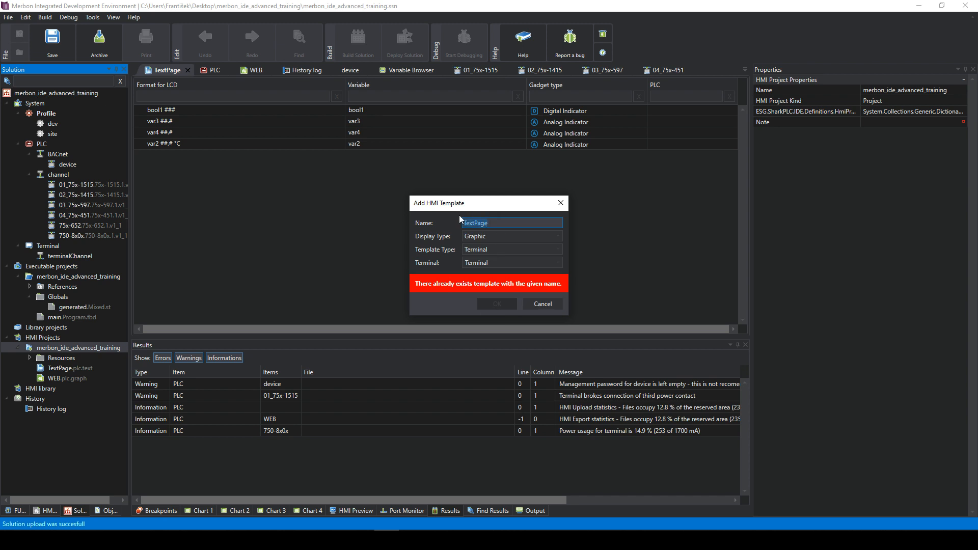
{"action": "type", "text": "Terminal"}
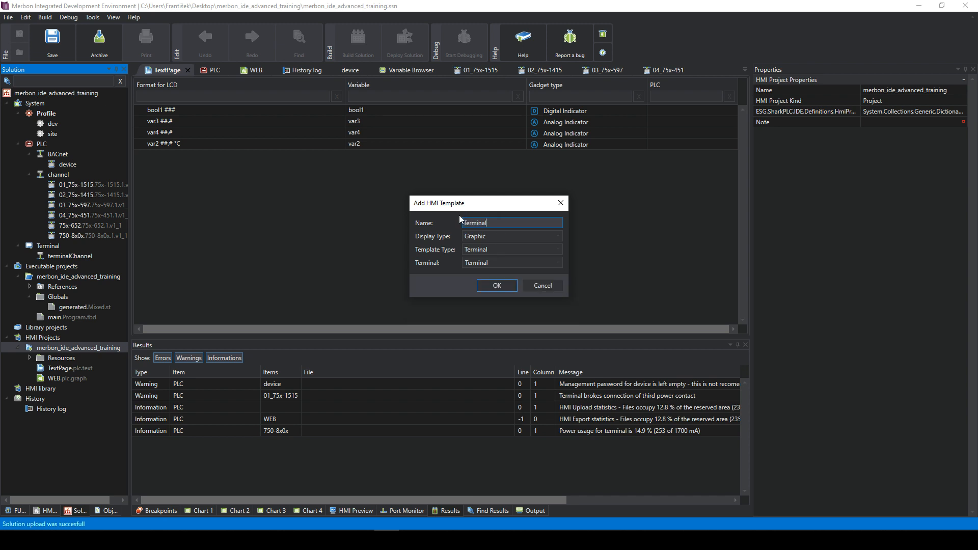
{"action": "type", "text": "_PLC"}
{"action": "left_click", "coordinate": [496, 285]}
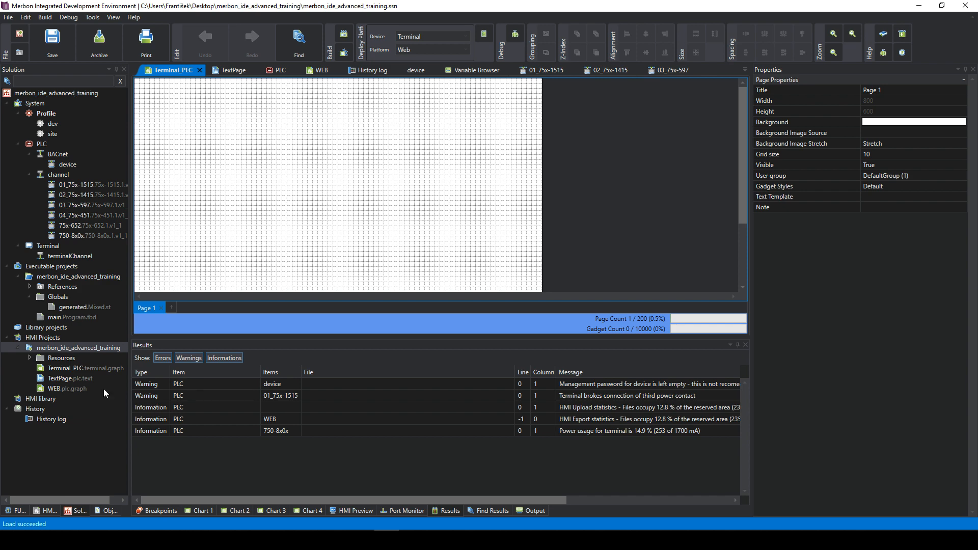
- Select all gadgets on the WEB page and copy them with position
{"action": "double_click", "coordinate": [66, 388]}
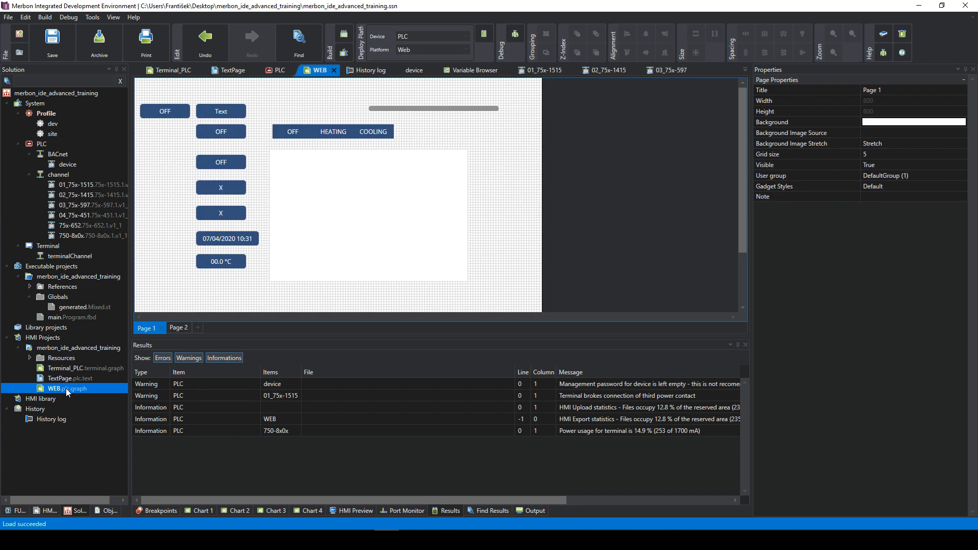
{"action": "left_click_drag", "start_coordinate": [136, 88], "coordinate": [521, 301]}
{"action": "right_click", "coordinate": [349, 200]}
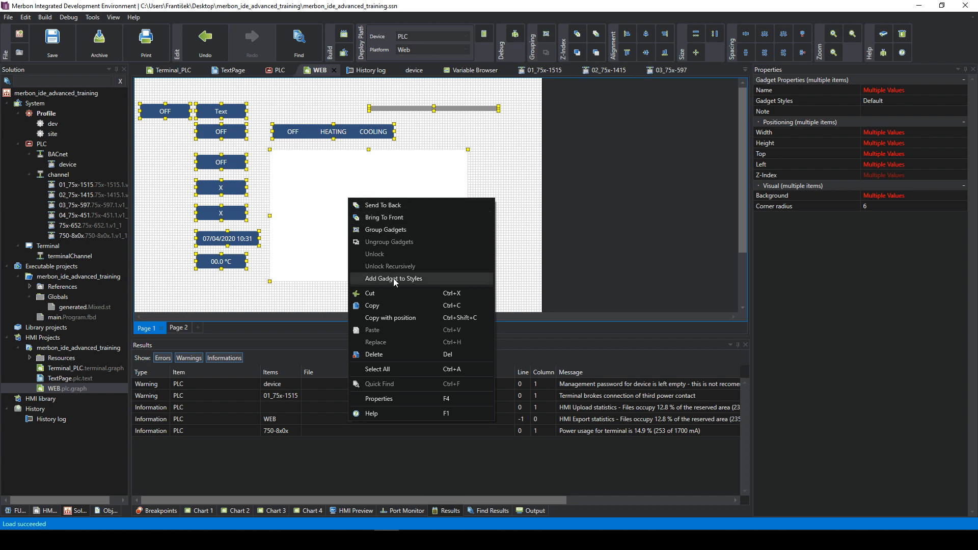
{"action": "left_click", "coordinate": [390, 317]}
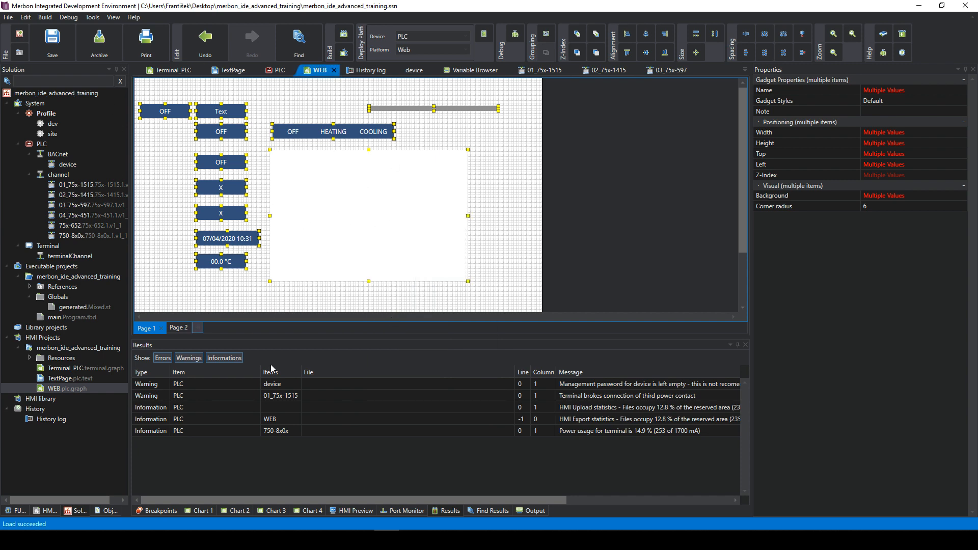
- Open Terminal_PLC and compare its properties with the WEB document's
{"action": "double_click", "coordinate": [70, 368]}
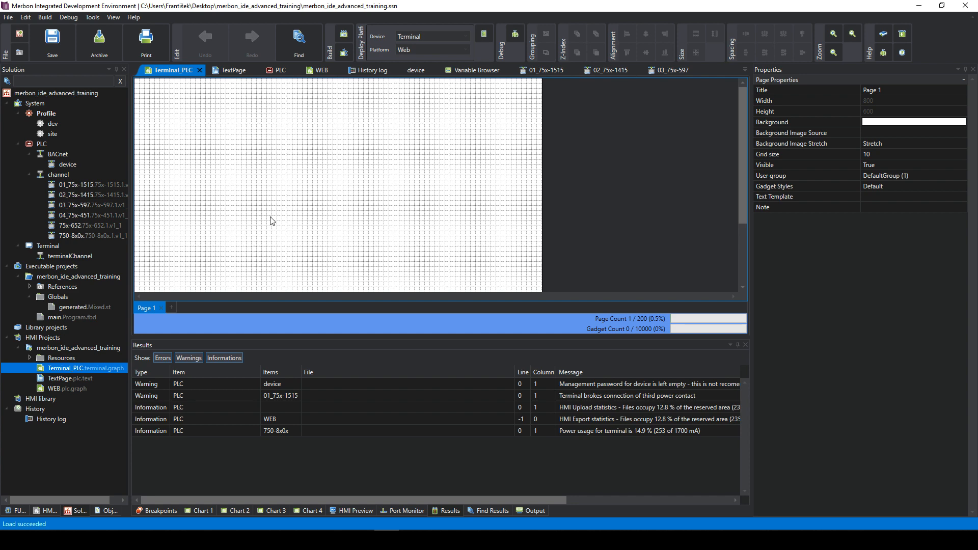
{"action": "left_click", "coordinate": [313, 183]}
{"action": "left_click", "coordinate": [79, 369]}
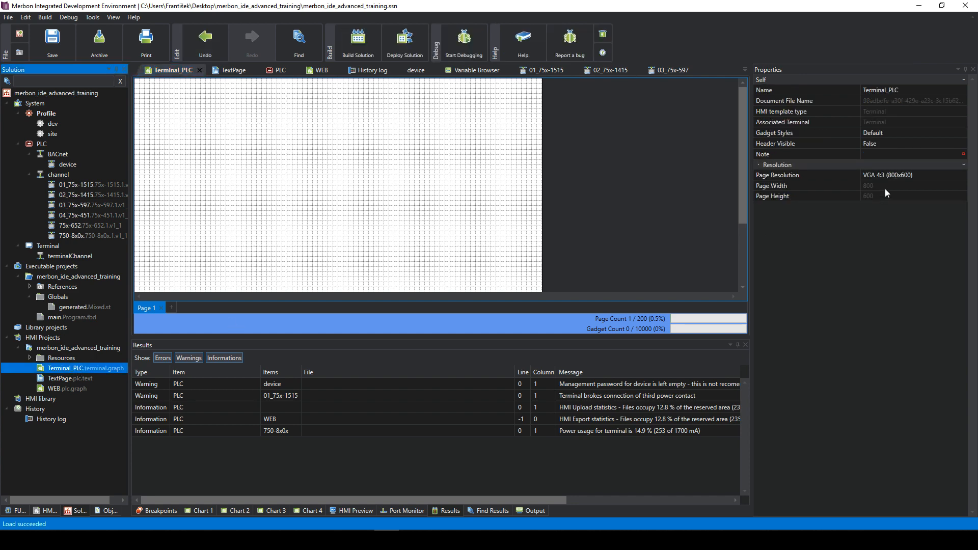
{"action": "left_click", "coordinate": [71, 392]}
{"action": "left_click", "coordinate": [79, 369]}
{"action": "left_click", "coordinate": [84, 388]}
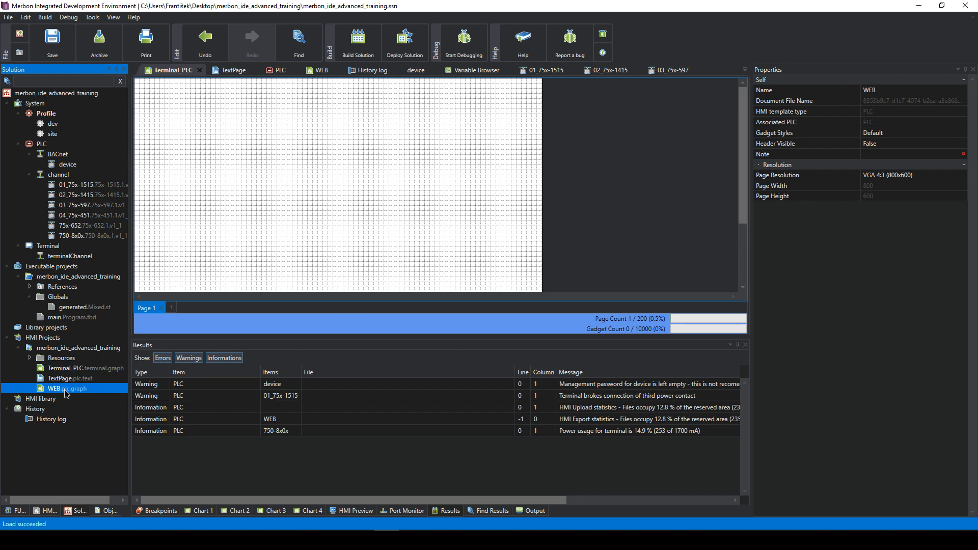
{"action": "left_click", "coordinate": [78, 368]}
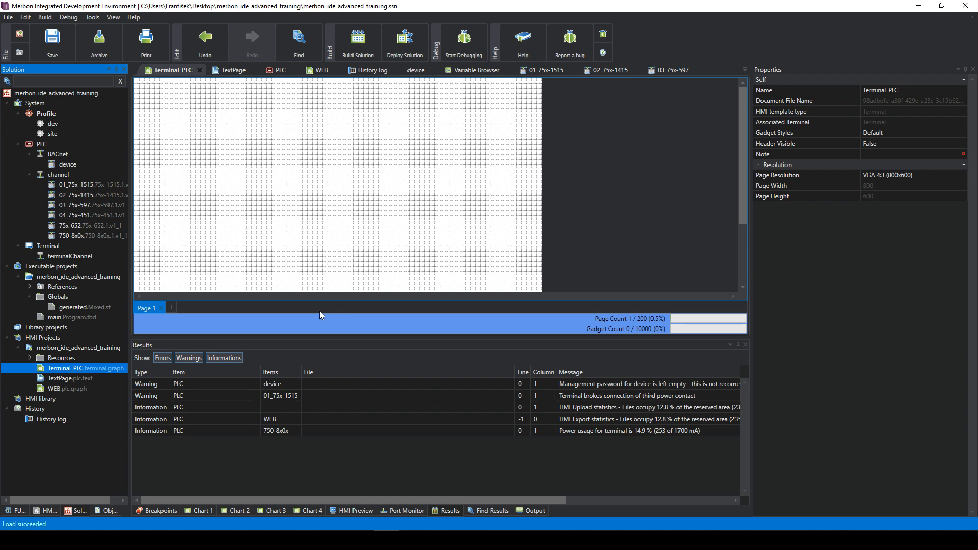
{"action": "left_click", "coordinate": [243, 226]}
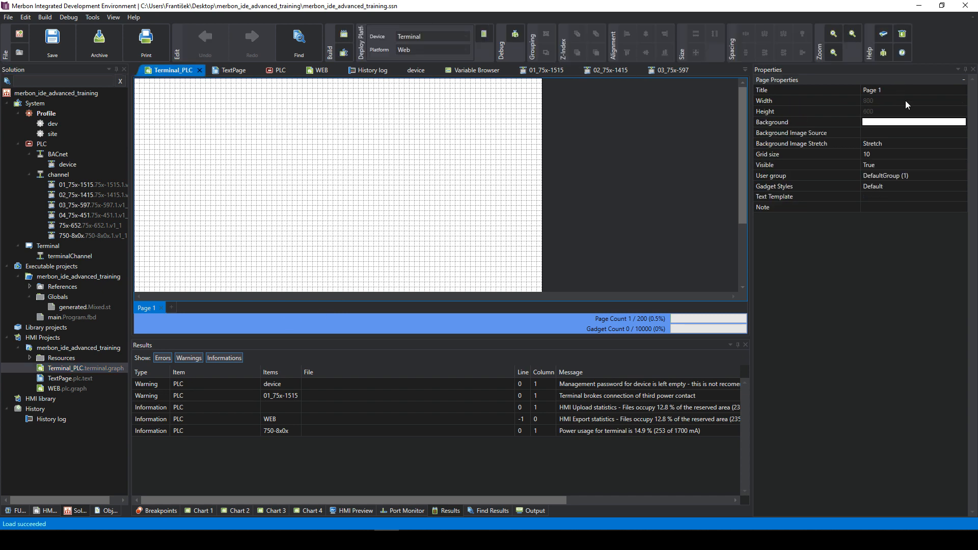
- Set the Terminal_PLC page's grid size to 5
{"action": "left_click", "coordinate": [876, 154]}
{"action": "key", "text": "BackSpace"}
{"action": "key", "text": "BackSpace"}
{"action": "type", "text": "5"}
{"action": "key", "text": "Return"}
- Delete the extra duplicate page created by an accidental paste
{"action": "right_click", "coordinate": [252, 165]}
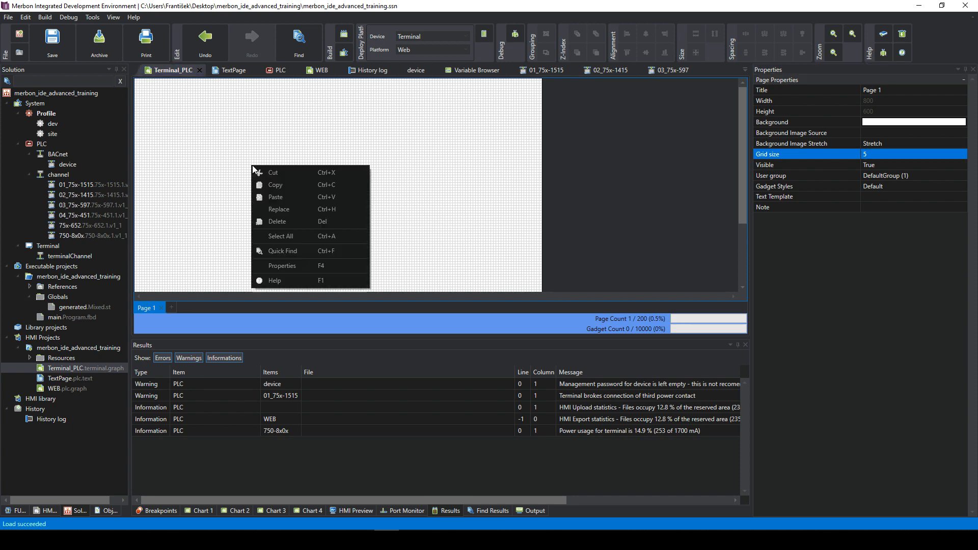
{"action": "left_click", "coordinate": [284, 187]}
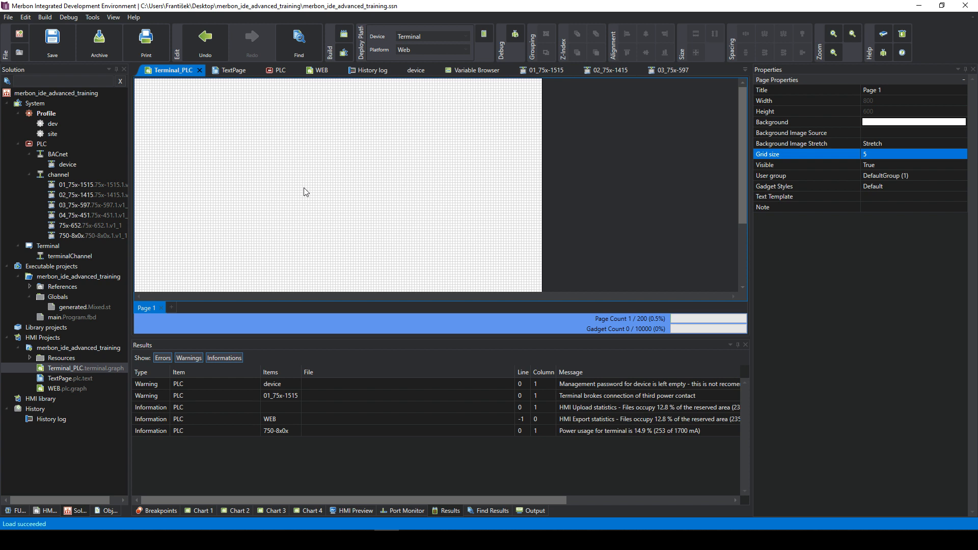
{"action": "right_click", "coordinate": [209, 99]}
{"action": "left_click", "coordinate": [225, 120]}
{"action": "right_click", "coordinate": [220, 116]}
{"action": "left_click", "coordinate": [242, 148]}
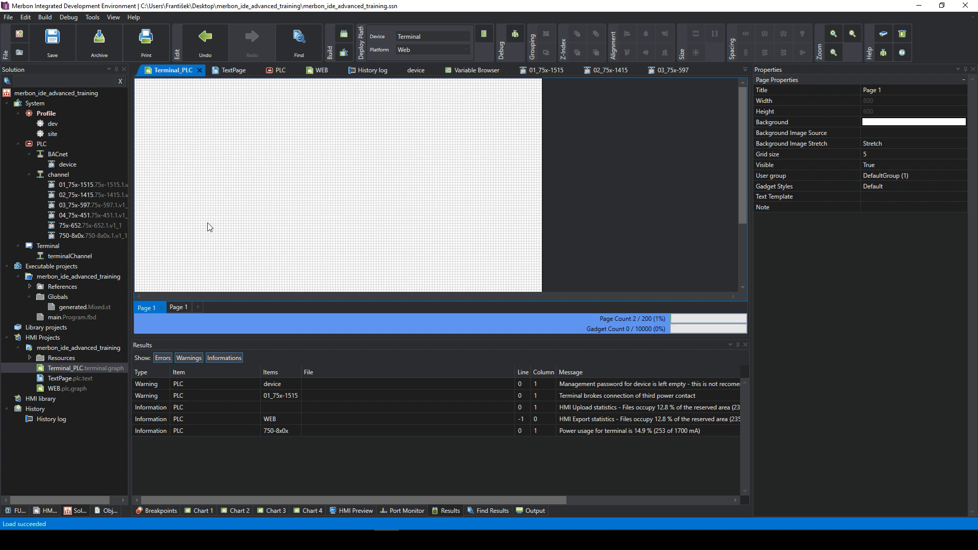
{"action": "left_click", "coordinate": [182, 308]}
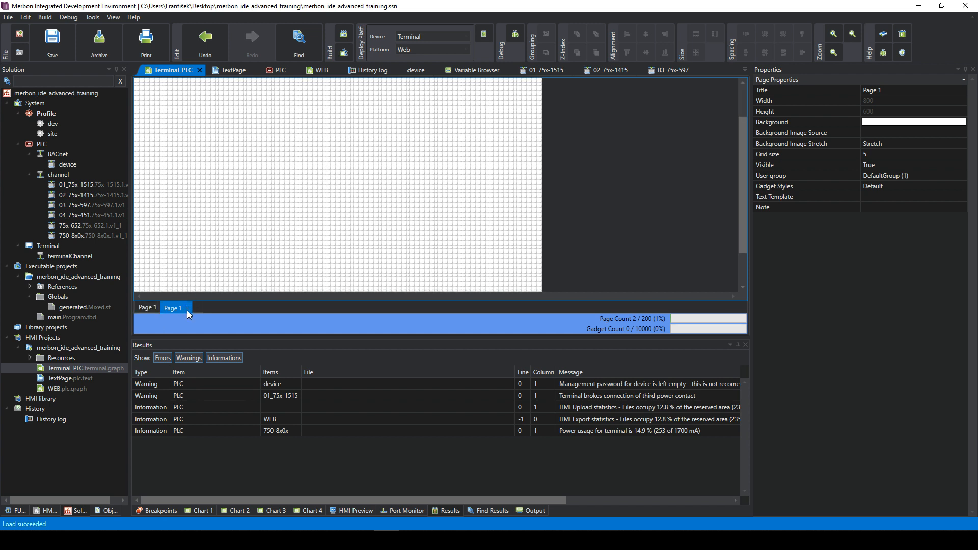
{"action": "left_click", "coordinate": [187, 309]}
- Copy the WEB page's selected gadgets with their positions
{"action": "left_click", "coordinate": [63, 389]}
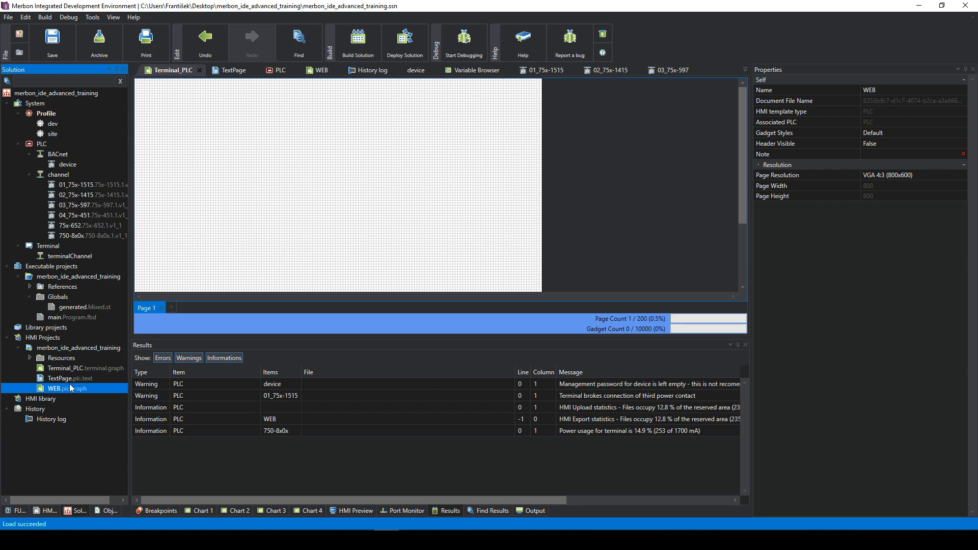
{"action": "double_click", "coordinate": [70, 390]}
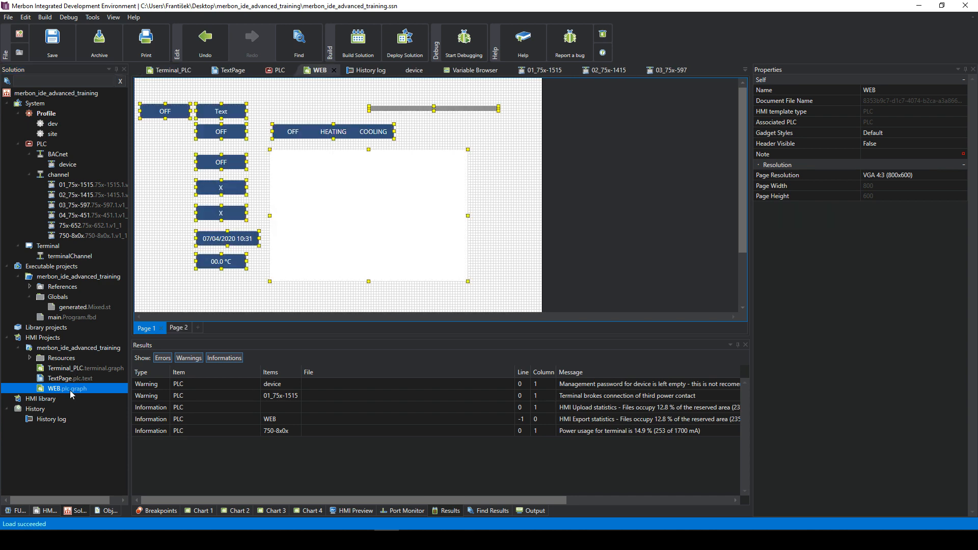
{"action": "right_click", "coordinate": [211, 164]}
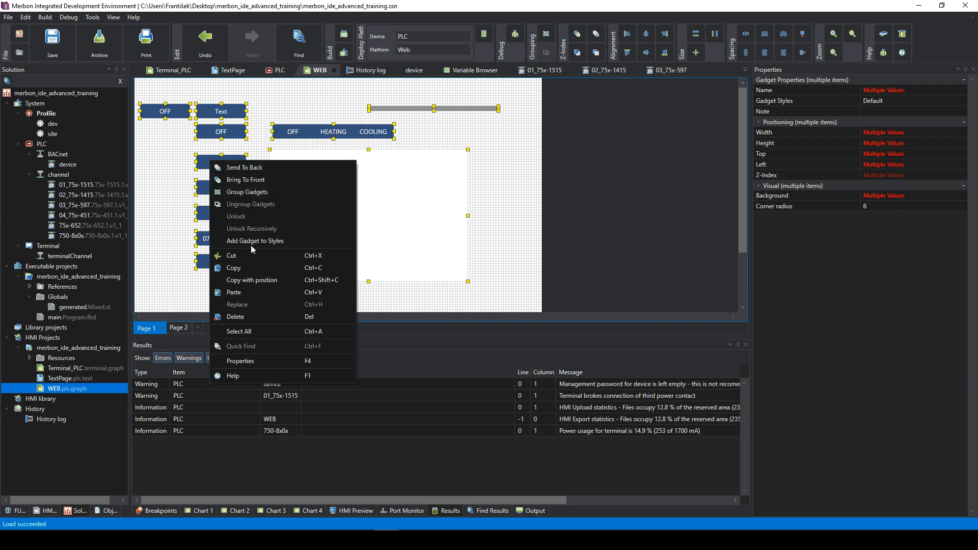
{"action": "left_click", "coordinate": [246, 280]}
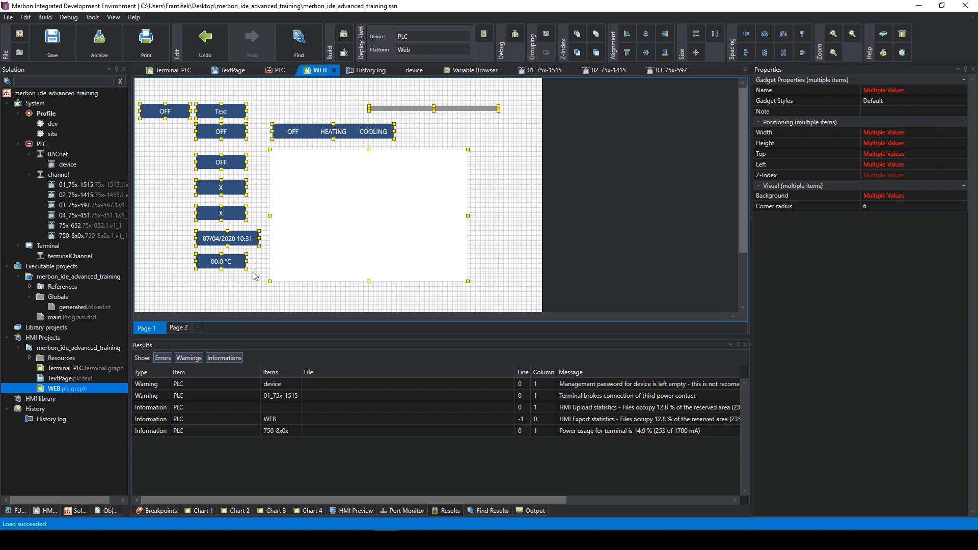
{"action": "double_click", "coordinate": [69, 368]}
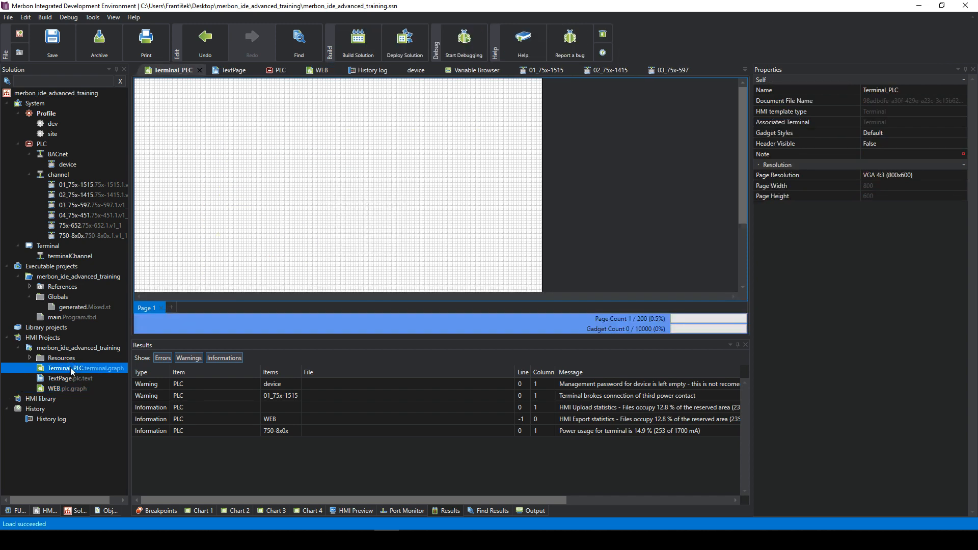
- Paste the 11 WEB gadgets onto Terminal_PLC's Page 1, then select the Terminal node
{"action": "right_click", "coordinate": [158, 121]}
{"action": "left_click", "coordinate": [182, 148]}
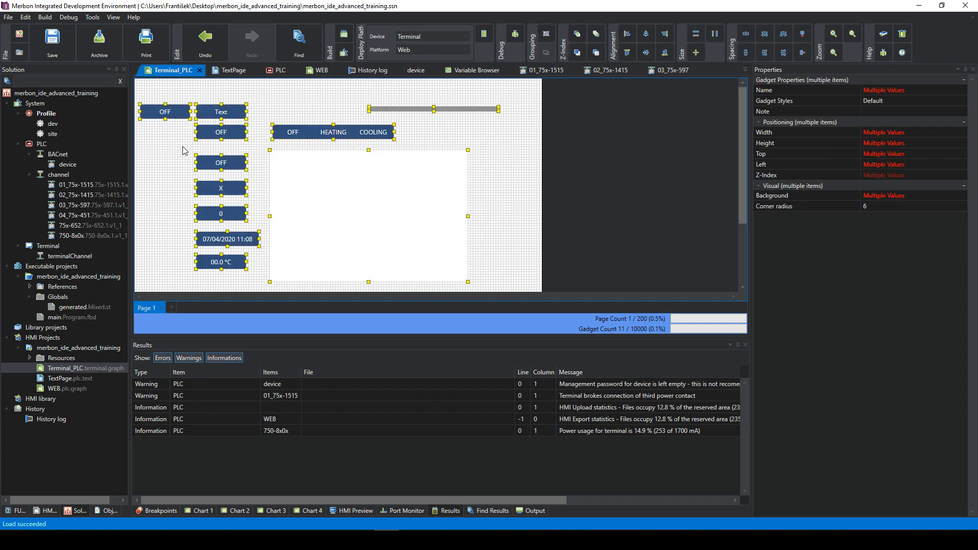
{"action": "scroll", "coordinate": [155, 183], "scroll_direction": "down", "scroll_amount": 4}
{"action": "scroll", "coordinate": [155, 183], "scroll_direction": "up", "scroll_amount": 4}
{"action": "left_click", "coordinate": [496, 198]}
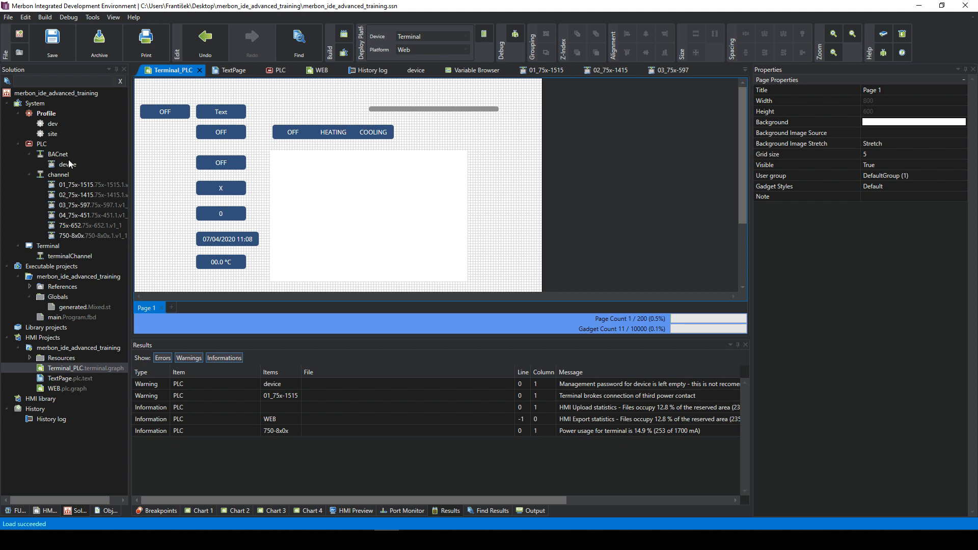
{"action": "left_click", "coordinate": [48, 246]}
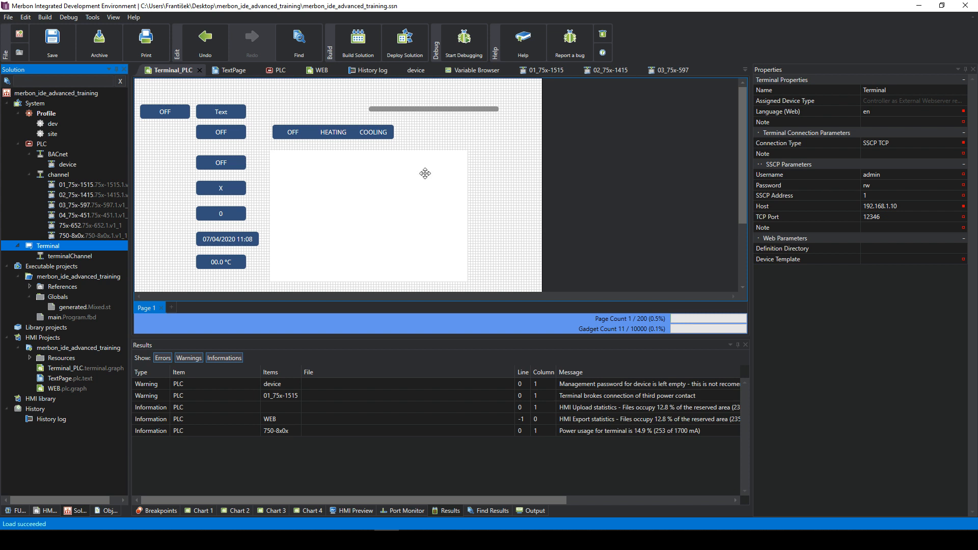
- Assign the PLC to terminalChannel through Assign Device
{"action": "left_click", "coordinate": [72, 255]}
{"action": "right_click", "coordinate": [72, 256]}
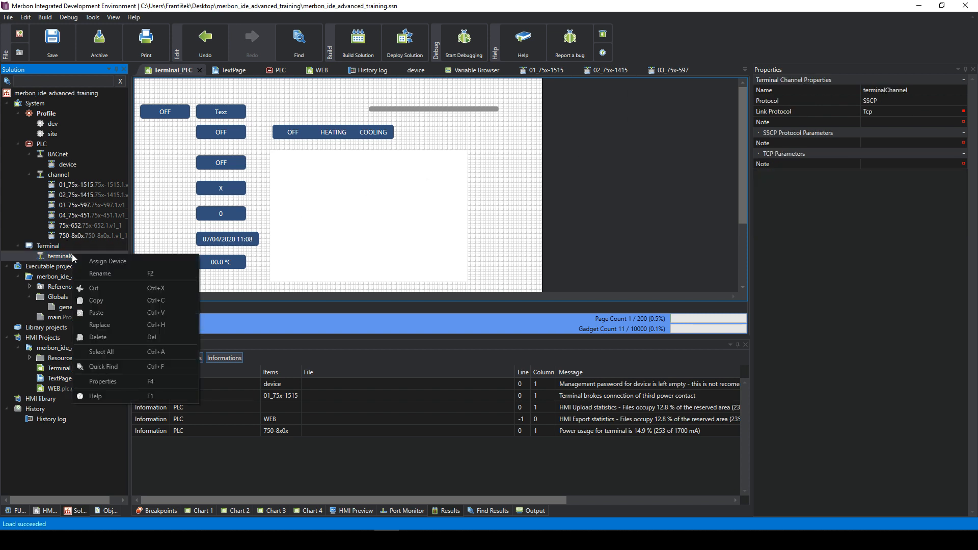
{"action": "left_click", "coordinate": [107, 262]}
{"action": "left_click", "coordinate": [394, 232]}
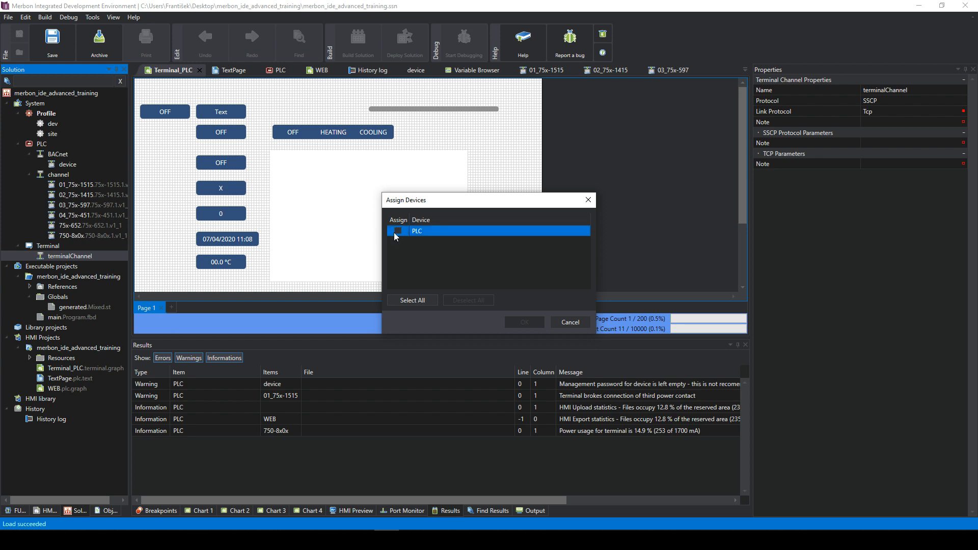
{"action": "left_click", "coordinate": [395, 231]}
{"action": "left_click", "coordinate": [515, 321]}
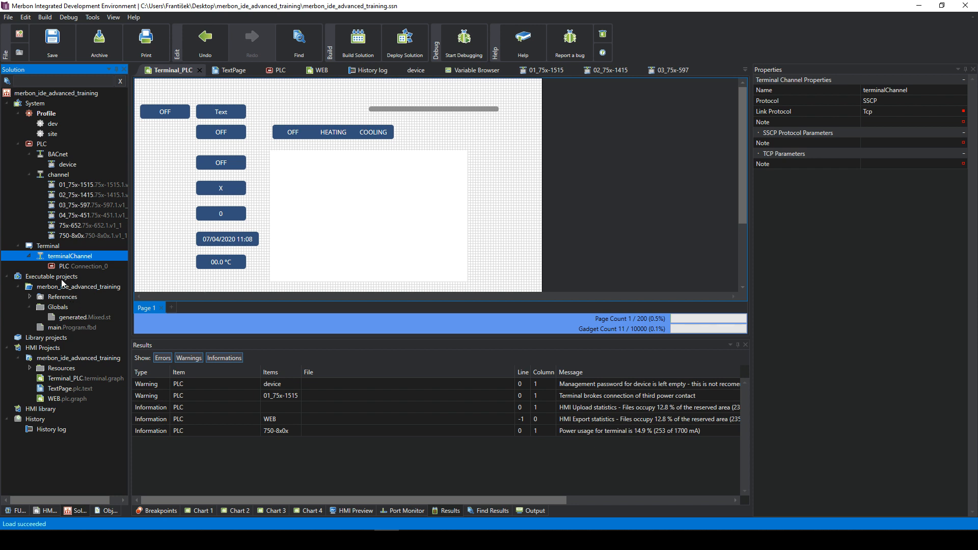
- Review the Terminal's host settings and the new PLC Connection_0 entry's properties
{"action": "left_click", "coordinate": [49, 246]}
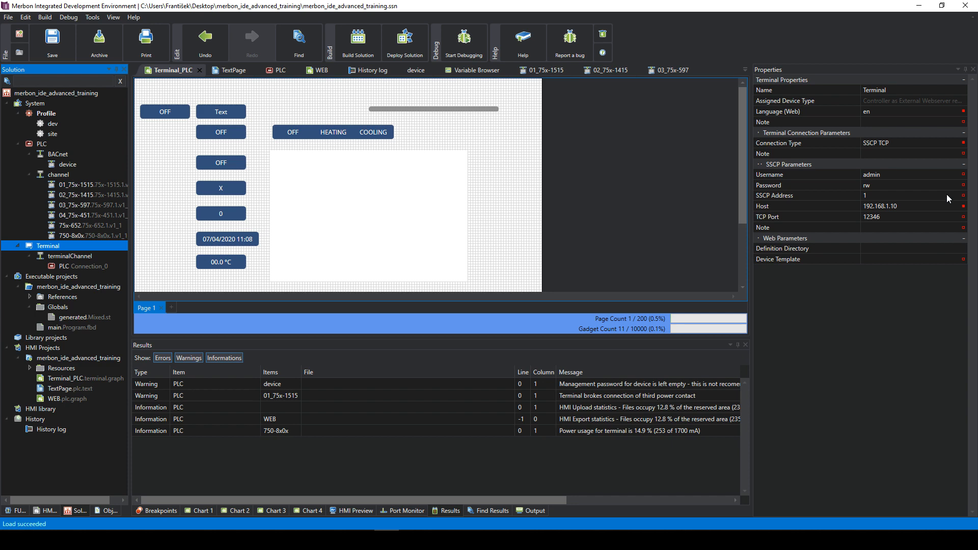
{"action": "left_click", "coordinate": [903, 206]}
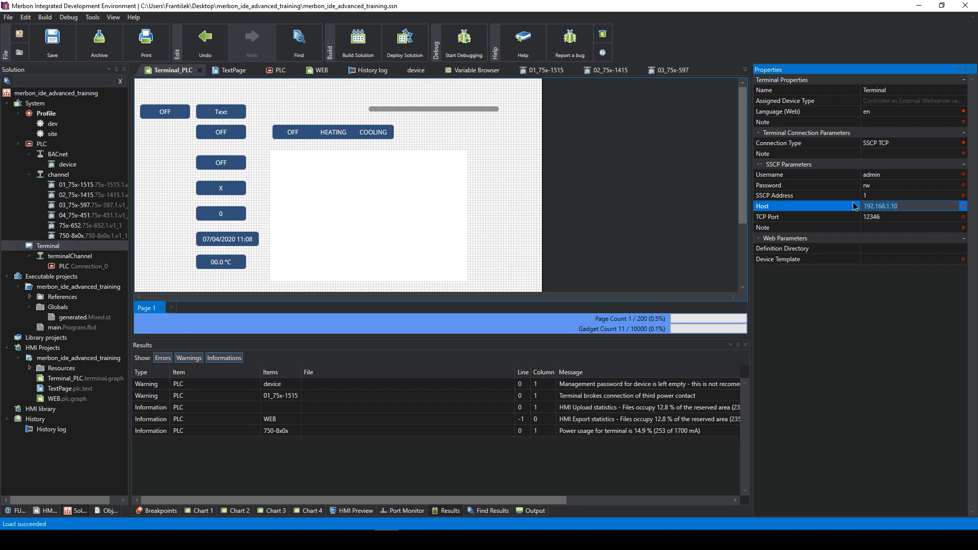
{"action": "left_click", "coordinate": [898, 225]}
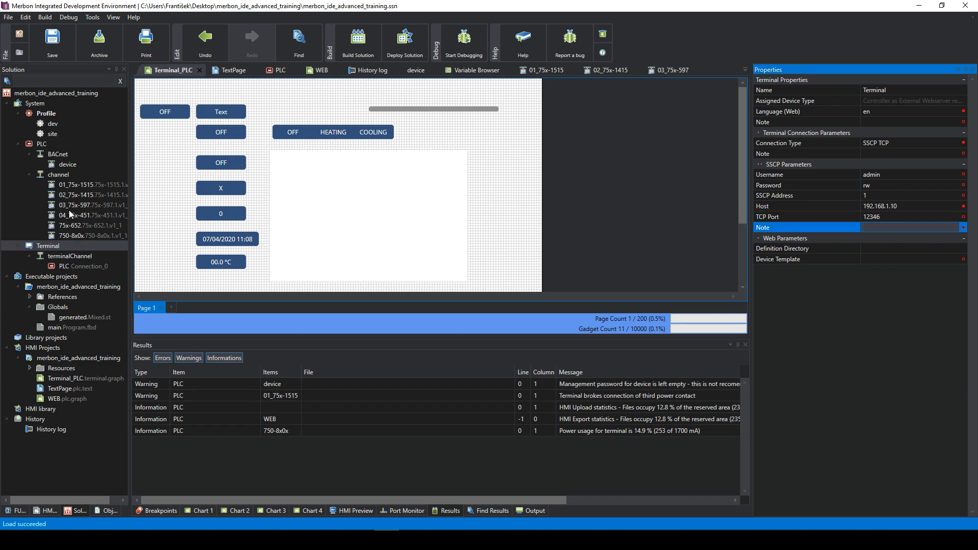
{"action": "left_click", "coordinate": [72, 247]}
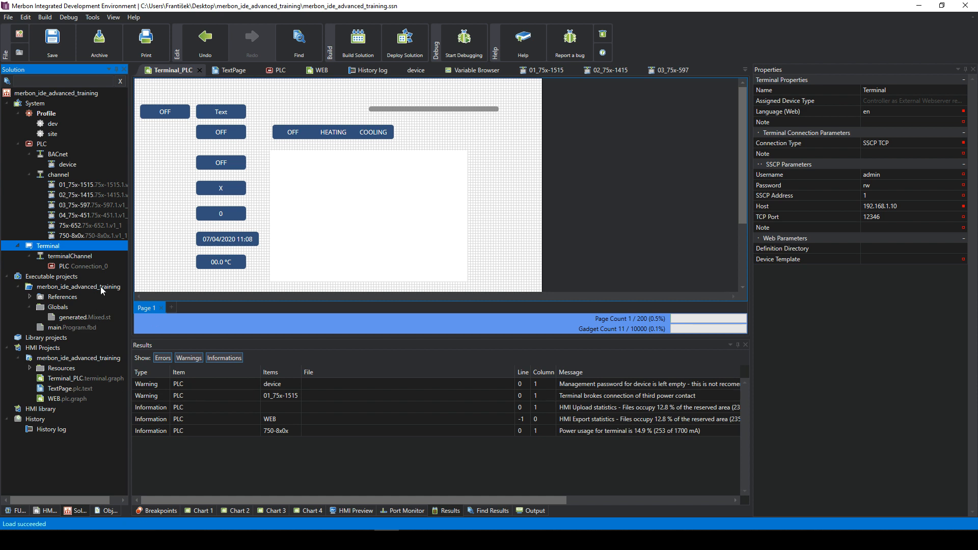
{"action": "left_click", "coordinate": [63, 265]}
{"action": "left_click", "coordinate": [57, 245]}
{"action": "left_click", "coordinate": [76, 267]}
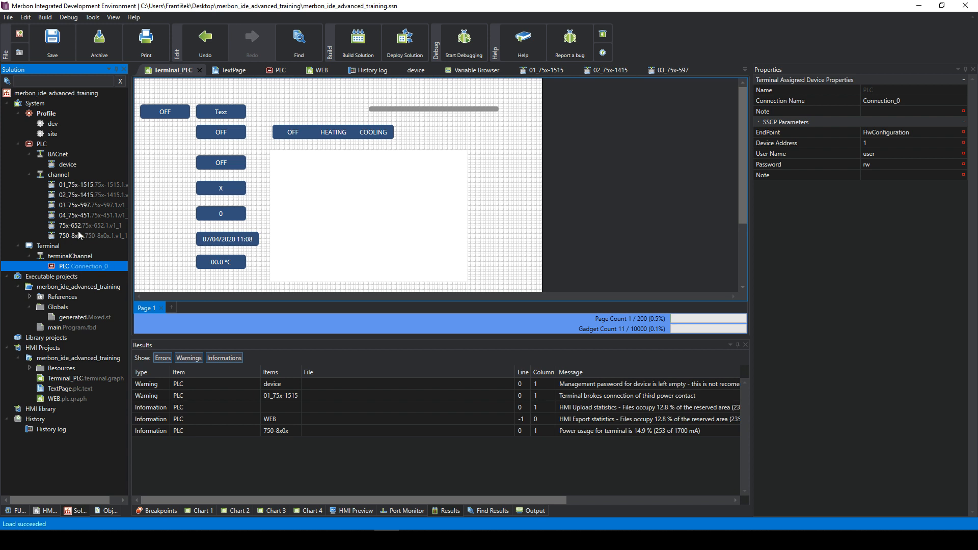
{"action": "left_click", "coordinate": [36, 104]}
- Manually add controller PLC_0 at 192.168.1.10 with device type markMX
{"action": "right_click", "coordinate": [35, 104]}
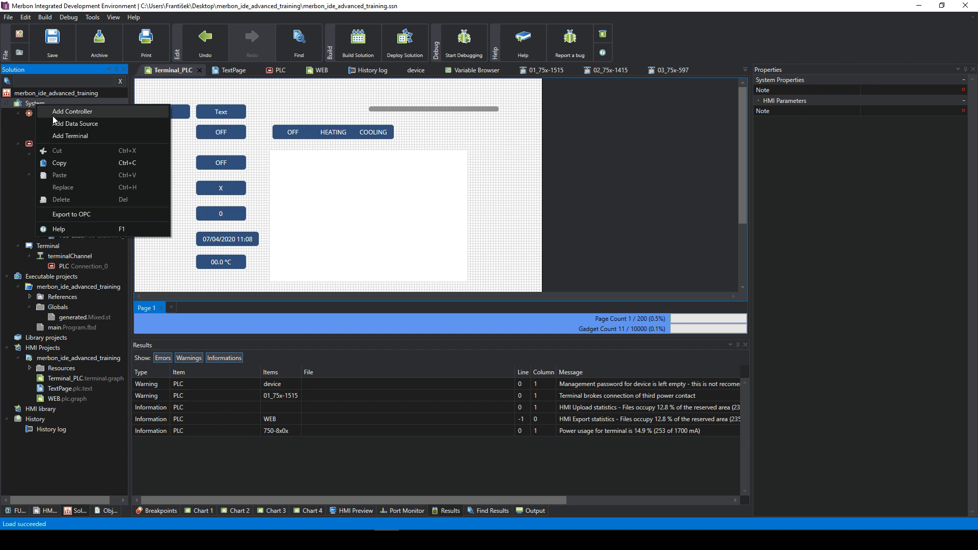
{"action": "left_click", "coordinate": [84, 112]}
{"action": "left_click", "coordinate": [414, 256]}
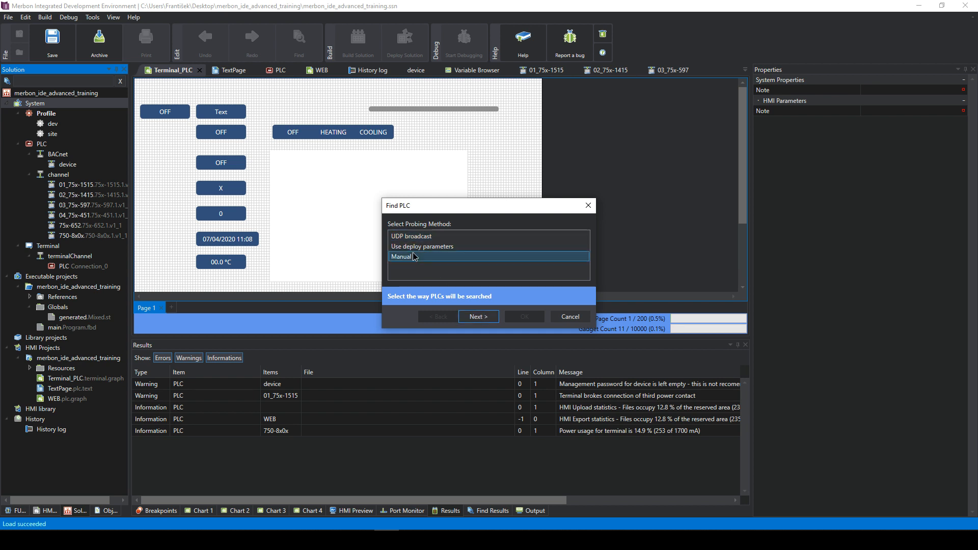
{"action": "left_click", "coordinate": [478, 316]}
{"action": "left_click", "coordinate": [459, 264]}
{"action": "scroll", "coordinate": [463, 267], "scroll_direction": "down", "scroll_amount": 3}
{"action": "scroll", "coordinate": [462, 268], "scroll_direction": "up", "scroll_amount": 1}
{"action": "left_click", "coordinate": [476, 389]}
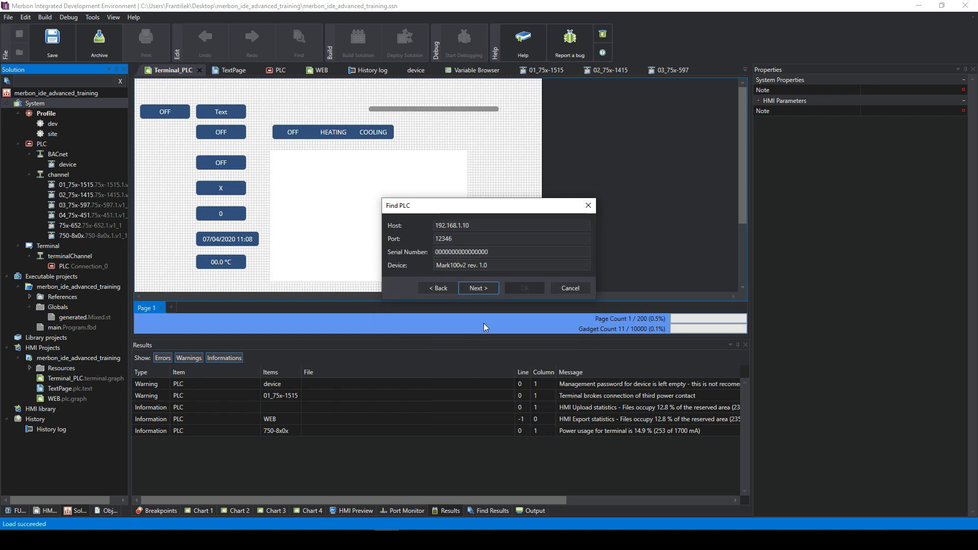
{"action": "left_click", "coordinate": [484, 266]}
{"action": "scroll", "coordinate": [479, 417], "scroll_direction": "down", "scroll_amount": 1}
{"action": "left_click", "coordinate": [474, 401]}
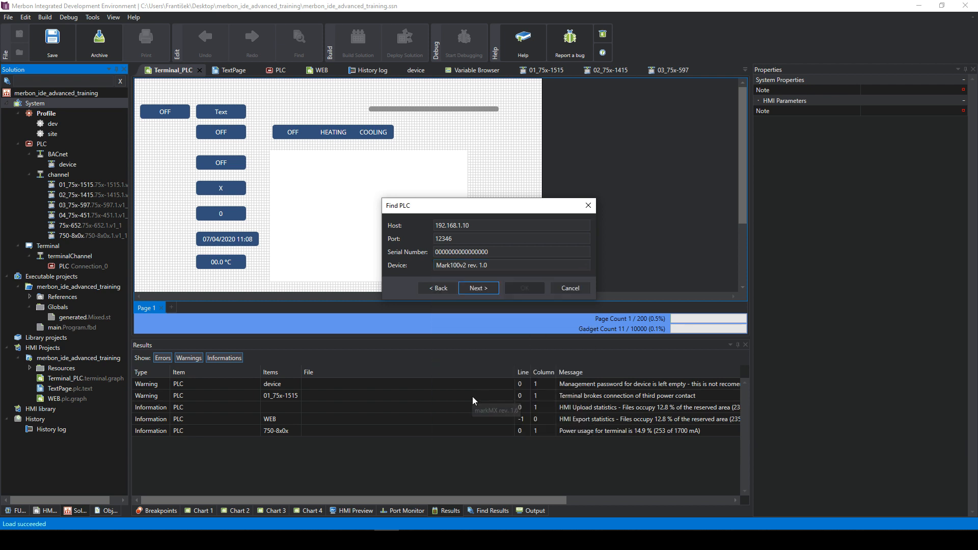
{"action": "left_click", "coordinate": [478, 289]}
{"action": "left_click", "coordinate": [523, 263]}
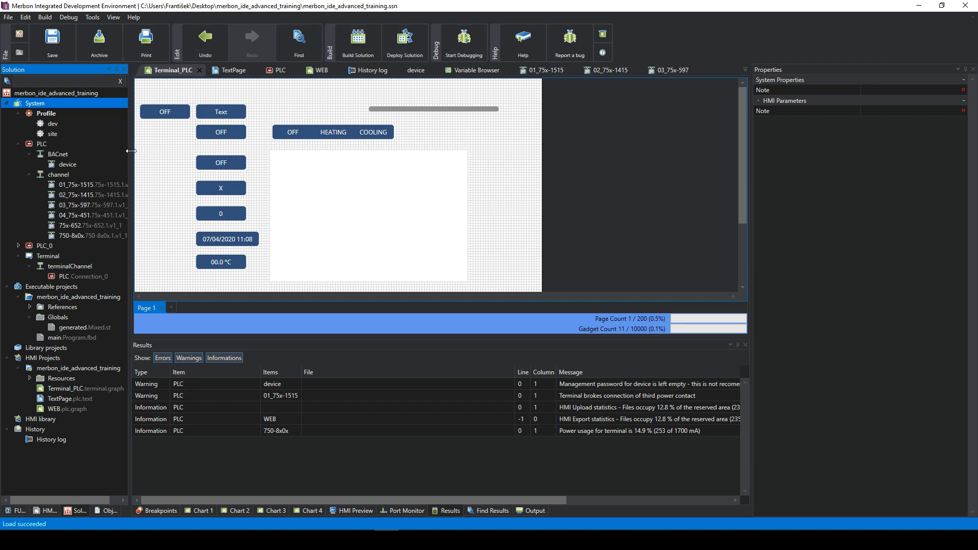
- Expand the new PLC_0 and inspect its RXIO module properties
{"action": "left_click", "coordinate": [35, 237]}
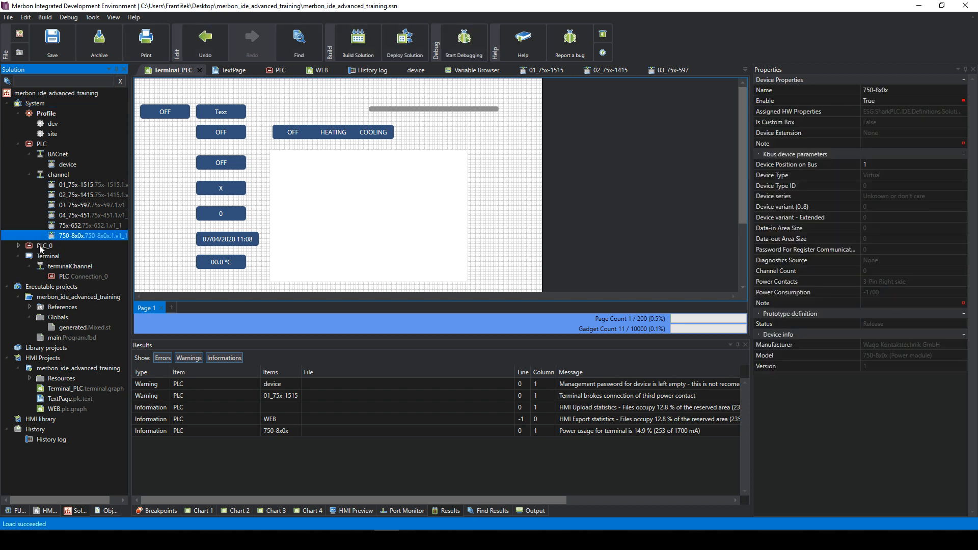
{"action": "double_click", "coordinate": [41, 246]}
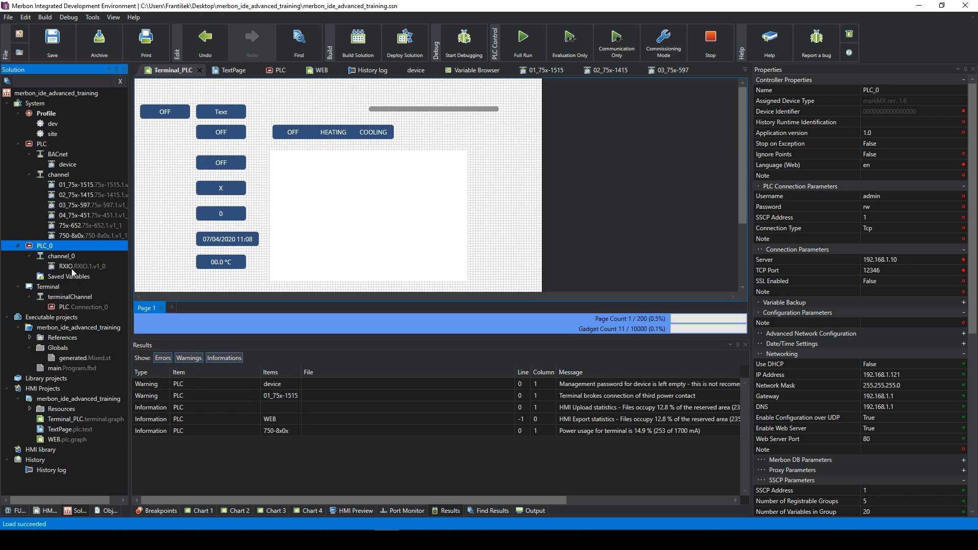
{"action": "left_click", "coordinate": [64, 267]}
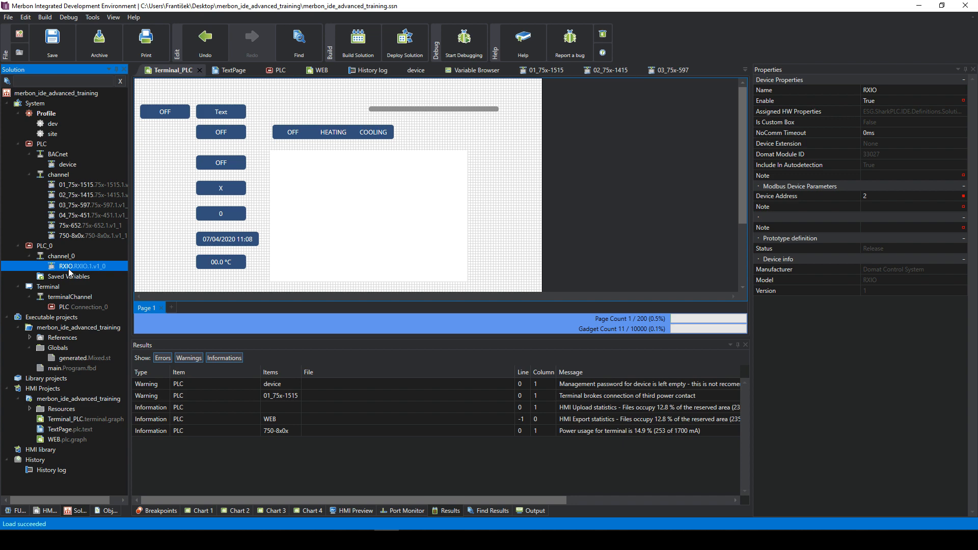
- Assign PLC_0 to terminalChannel so it appears as Connection_1
{"action": "left_click", "coordinate": [57, 298]}
{"action": "right_click", "coordinate": [56, 298]}
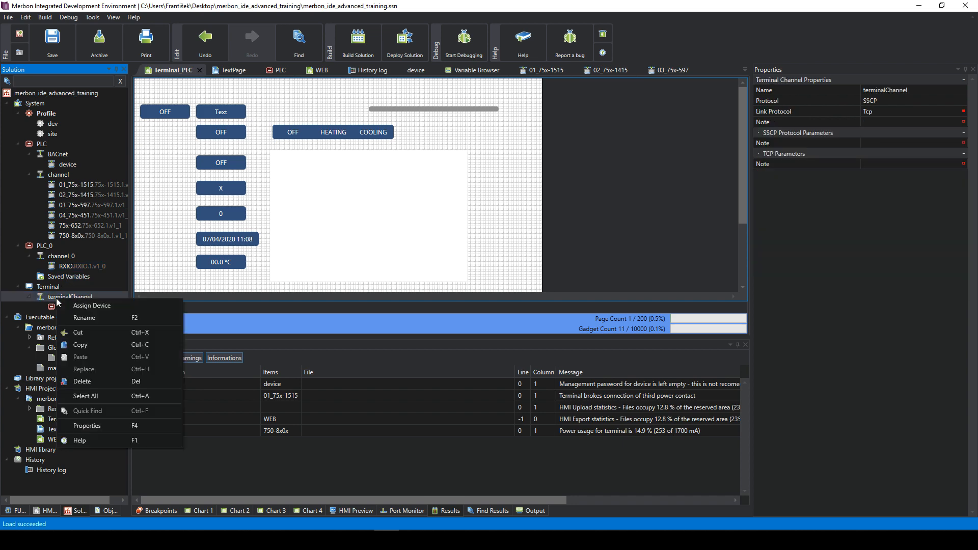
{"action": "left_click", "coordinate": [86, 307]}
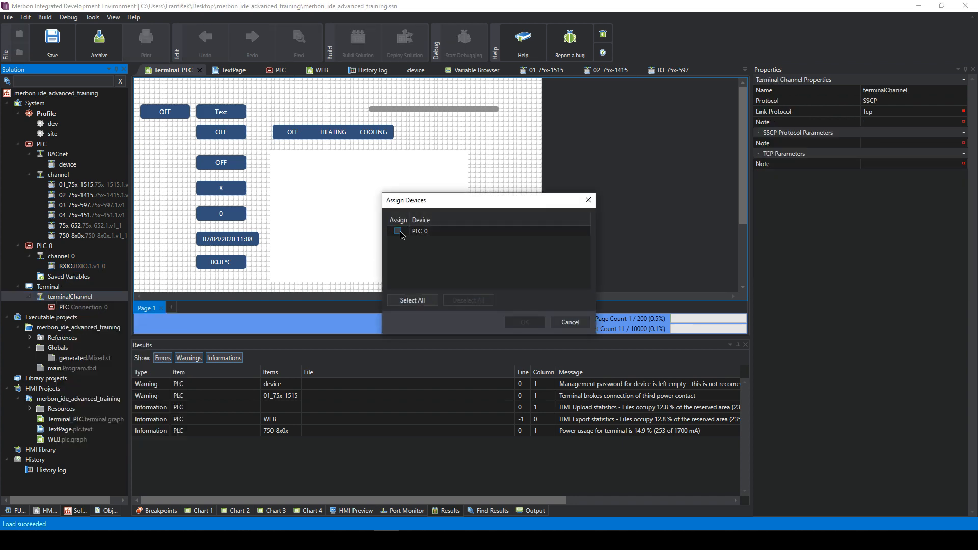
{"action": "left_click", "coordinate": [398, 231]}
{"action": "left_click", "coordinate": [521, 324]}
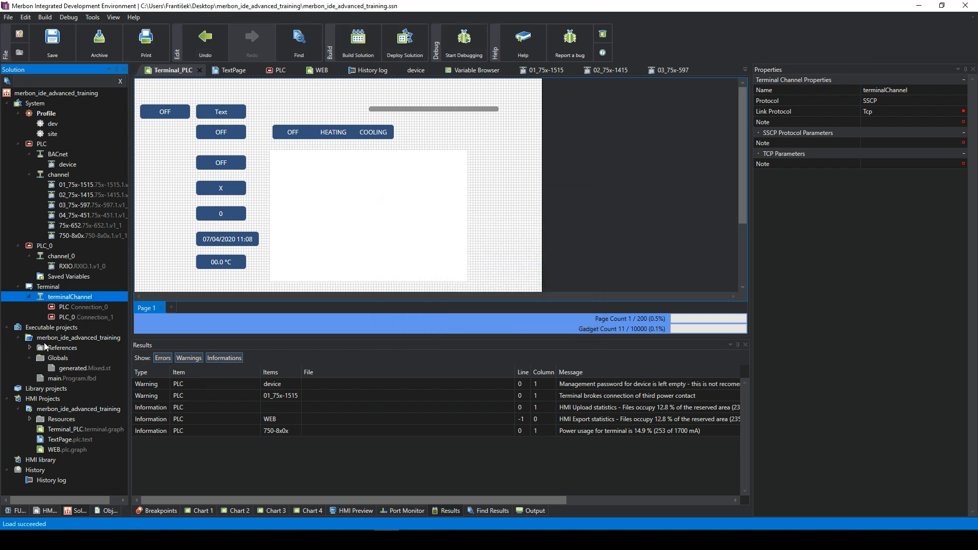
{"action": "left_click", "coordinate": [53, 287]}
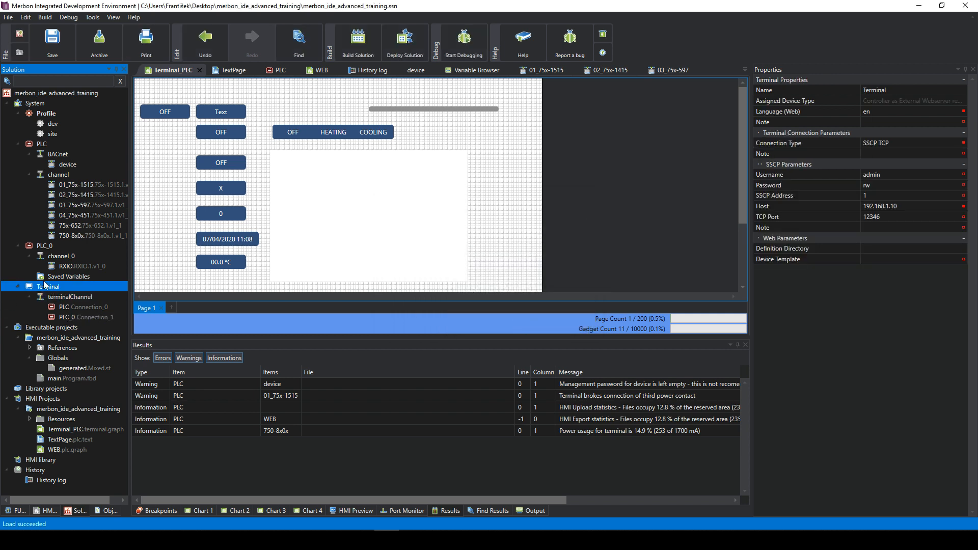
{"action": "left_click", "coordinate": [71, 428]}
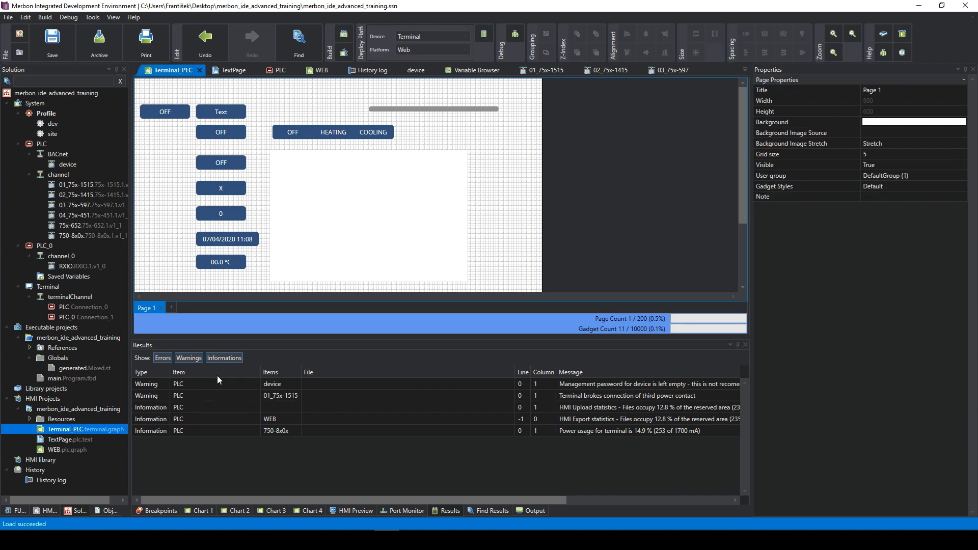
- Add Page 2 to Terminal_PLC, check the 00.0 °C indicator's variable, then open PLC_0's editor
{"action": "left_click", "coordinate": [172, 308]}
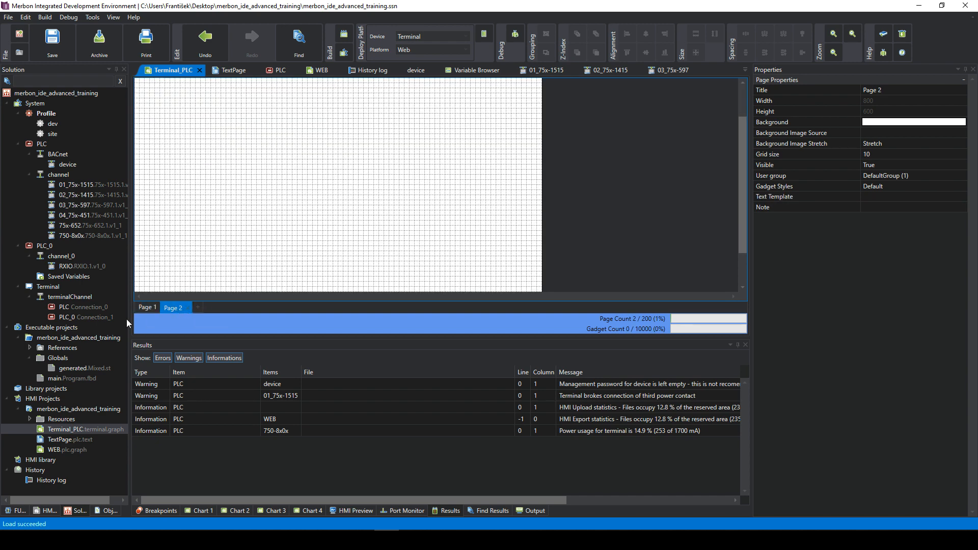
{"action": "left_click", "coordinate": [147, 309]}
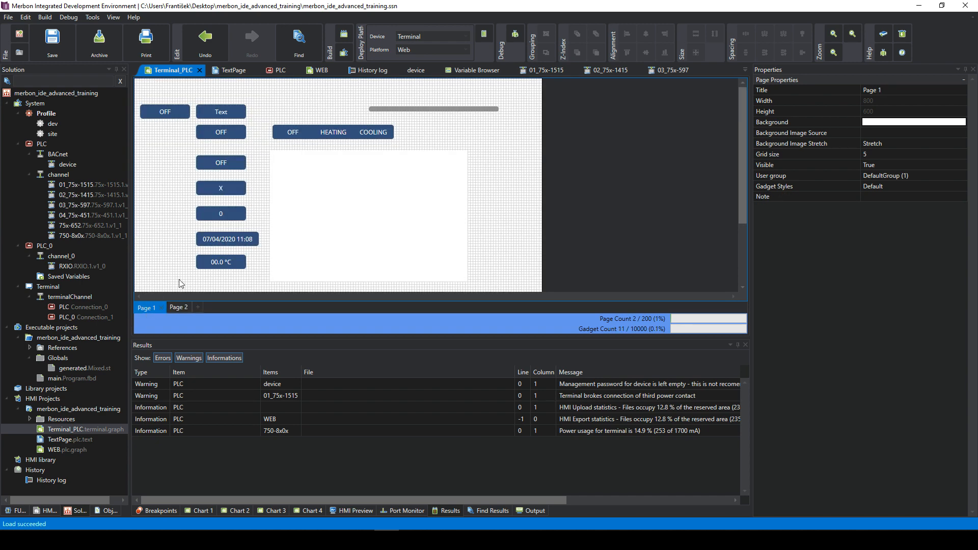
{"action": "left_click", "coordinate": [225, 261]}
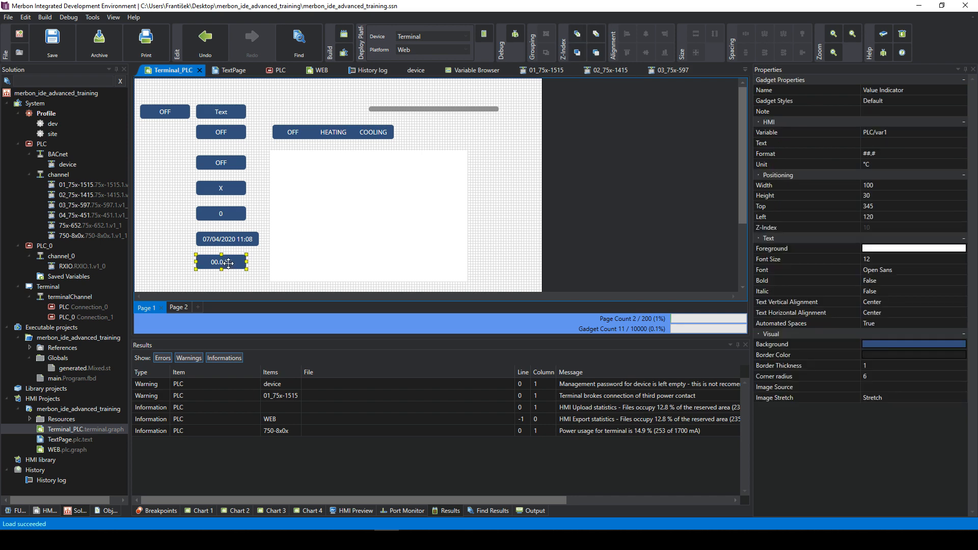
{"action": "left_click", "coordinate": [899, 133]}
{"action": "left_click", "coordinate": [943, 132]}
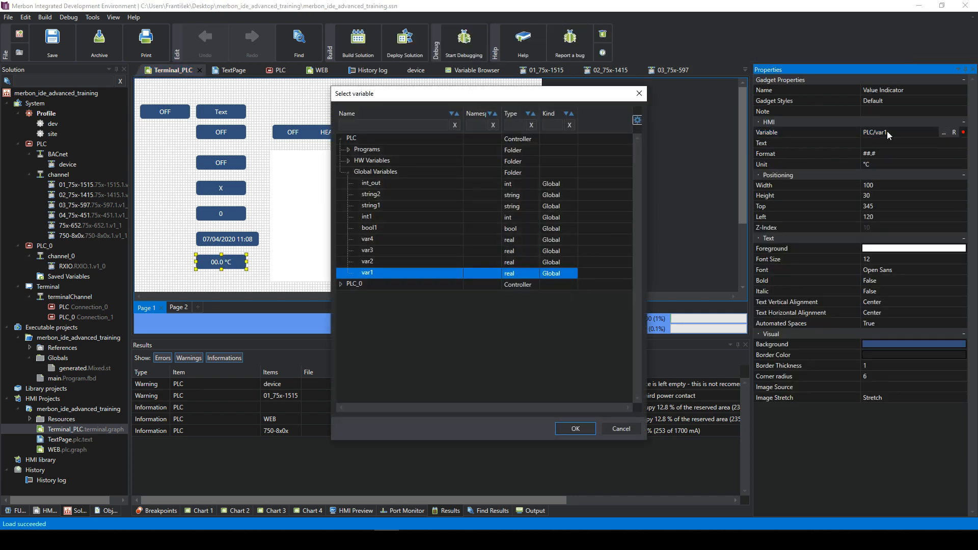
{"action": "left_click", "coordinate": [342, 285]}
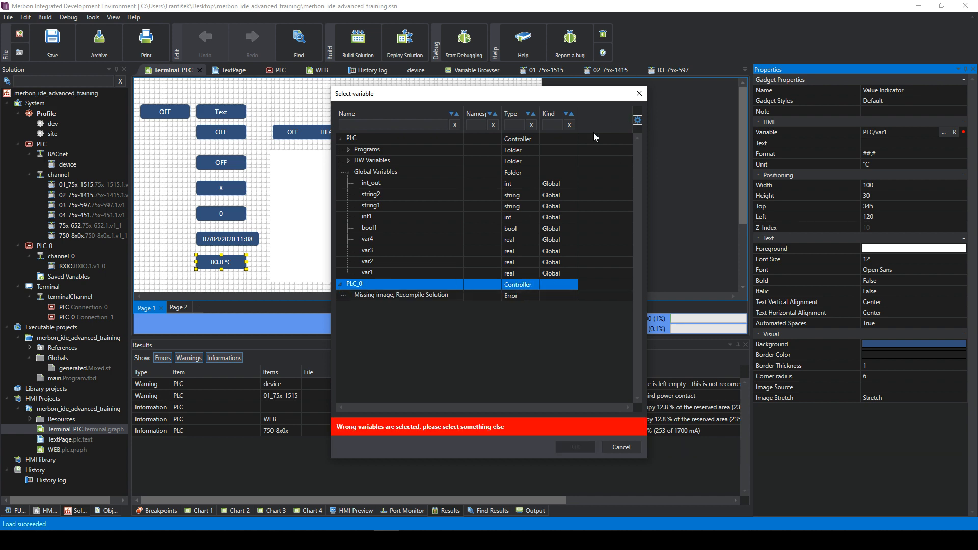
{"action": "left_click", "coordinate": [635, 98]}
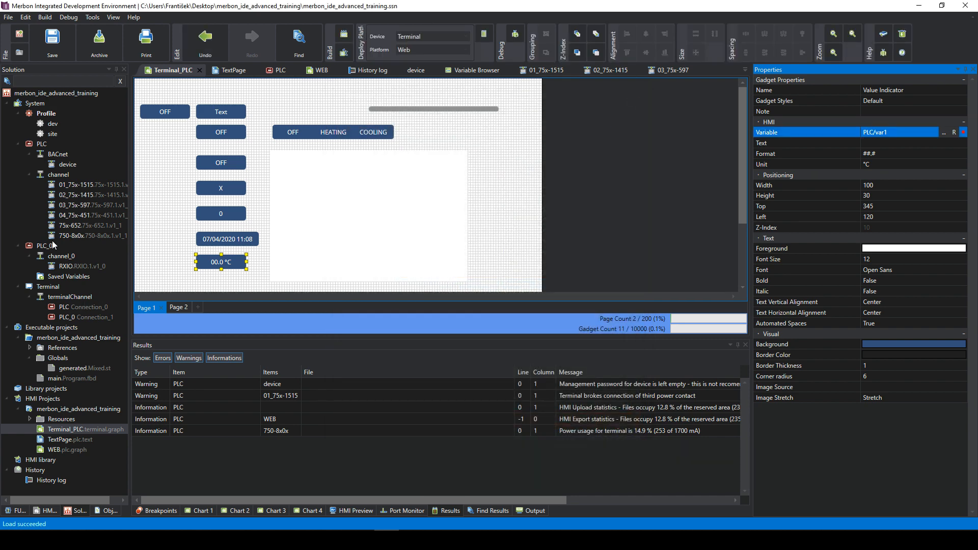
{"action": "double_click", "coordinate": [50, 246]}
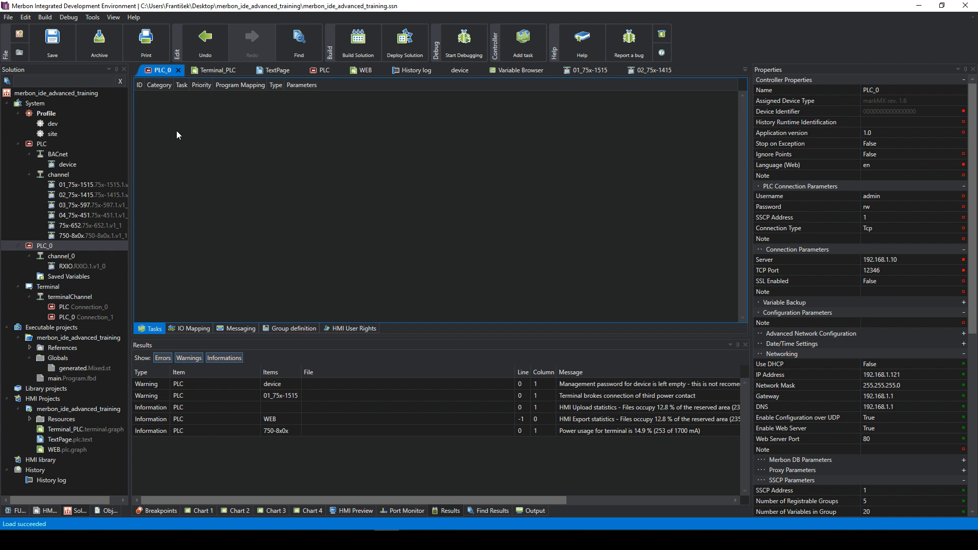
{"action": "right_click", "coordinate": [194, 127]}
- Add a NormalOperationTask running main to PLC_0, commit it, and build PLC, Terminal and PLC_0
{"action": "left_click", "coordinate": [223, 133]}
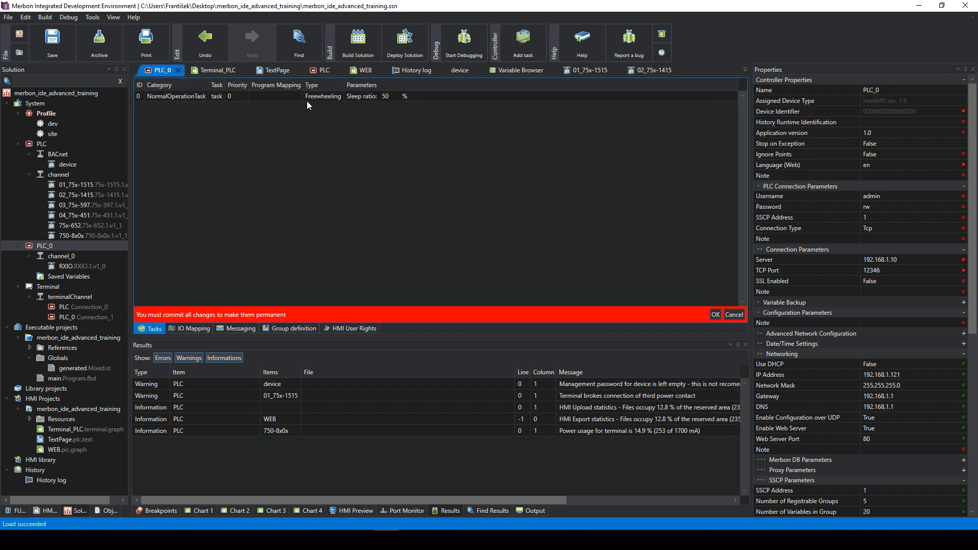
{"action": "left_click", "coordinate": [280, 97]}
{"action": "left_click", "coordinate": [265, 139]}
{"action": "left_click", "coordinate": [471, 183]}
{"action": "left_click", "coordinate": [517, 260]}
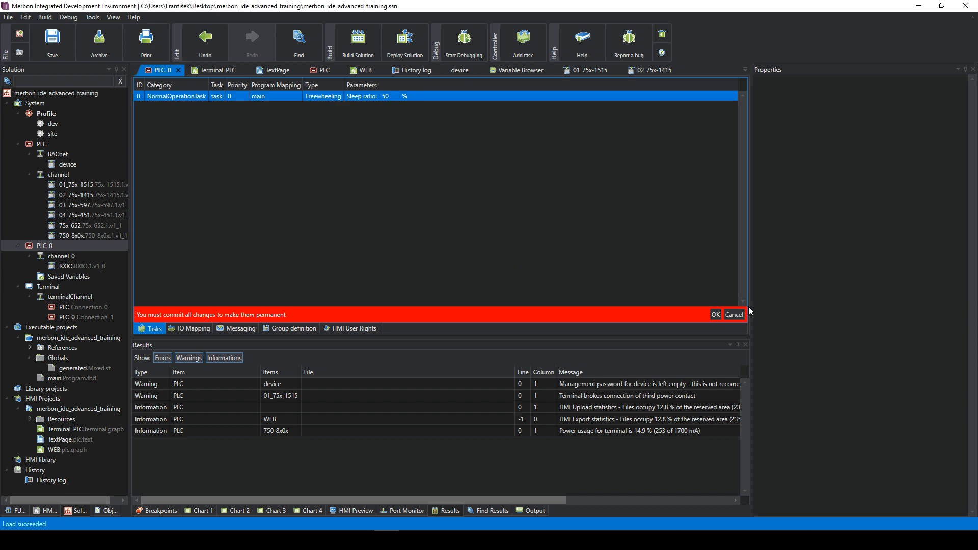
{"action": "left_click", "coordinate": [715, 315]}
{"action": "left_click", "coordinate": [372, 51]}
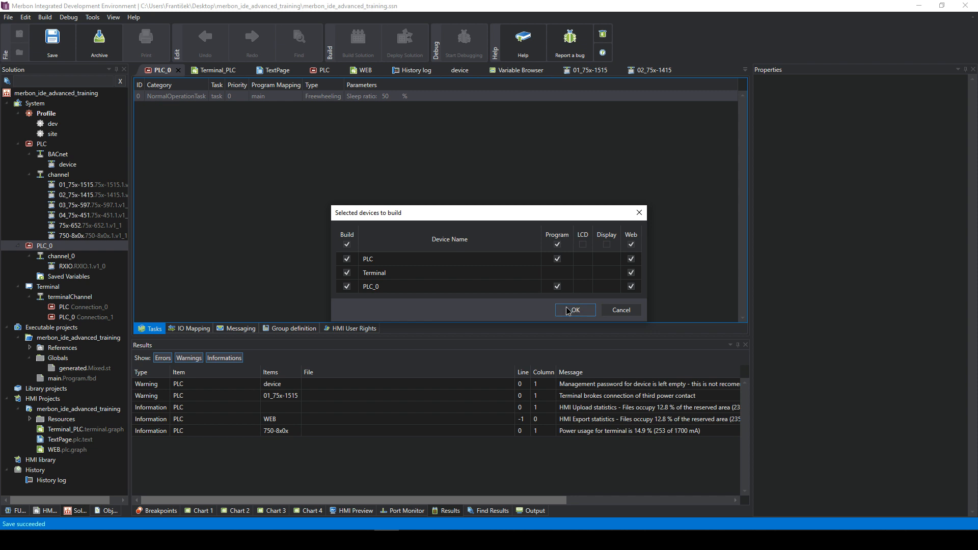
{"action": "left_click", "coordinate": [566, 310]}
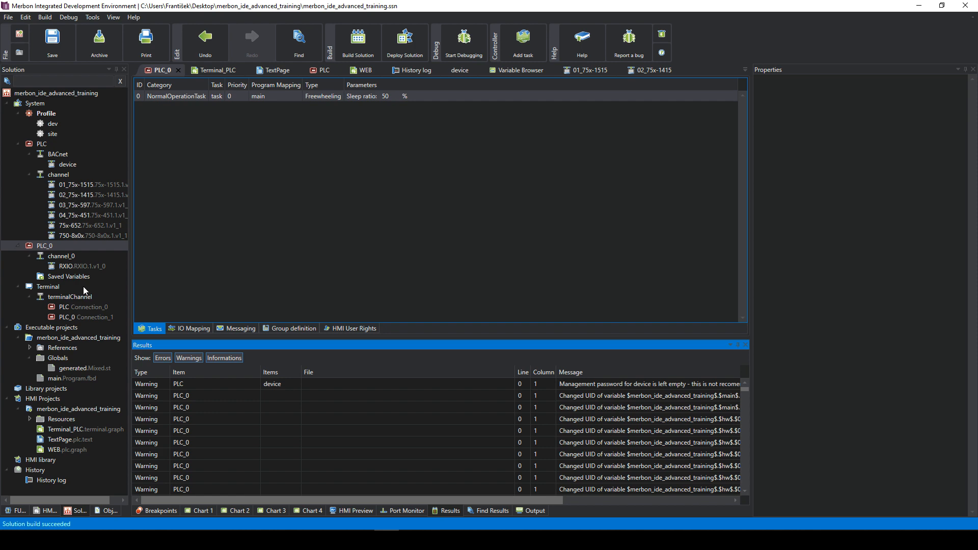
- Open the Terminal_PLC HMI page and check that Page 2 is empty
{"action": "double_click", "coordinate": [73, 449]}
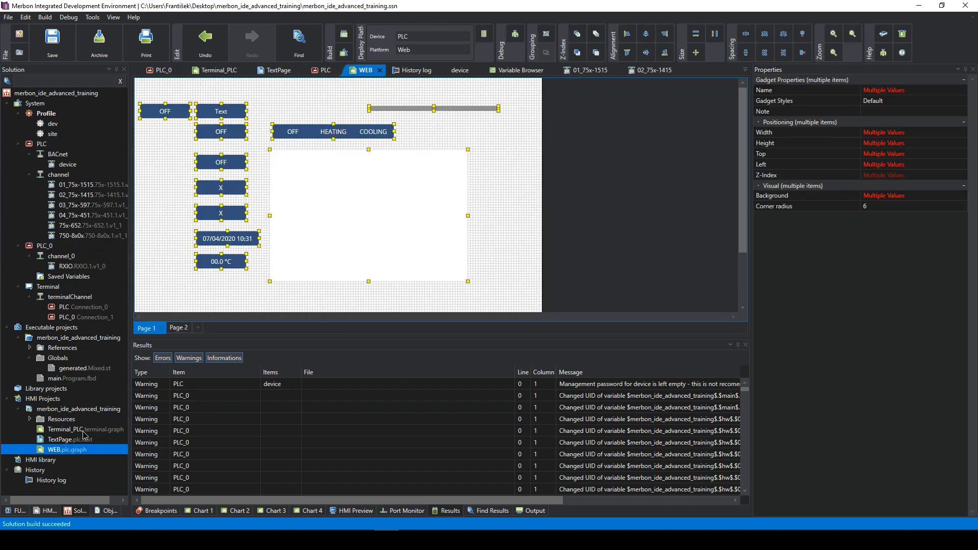
{"action": "double_click", "coordinate": [85, 431]}
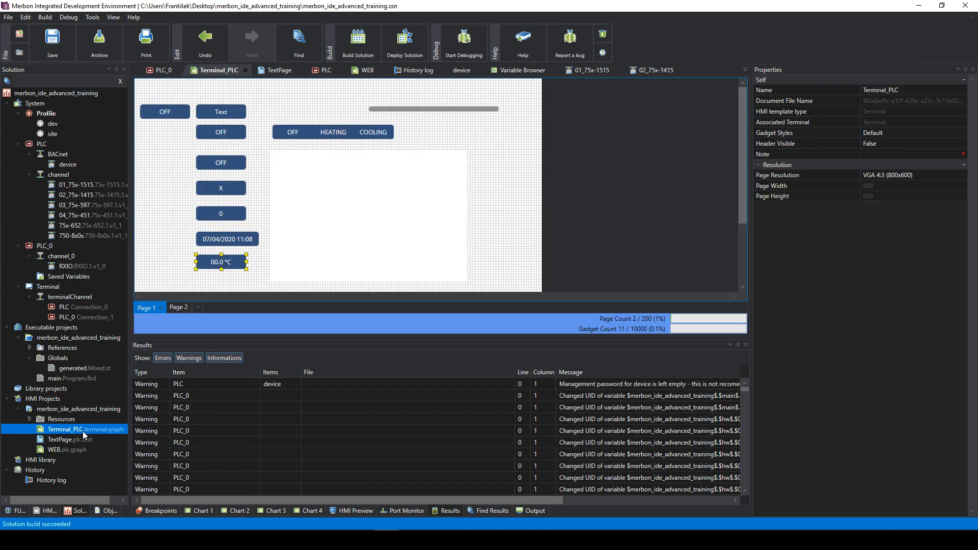
{"action": "left_click", "coordinate": [178, 307]}
{"action": "right_click", "coordinate": [295, 175]}
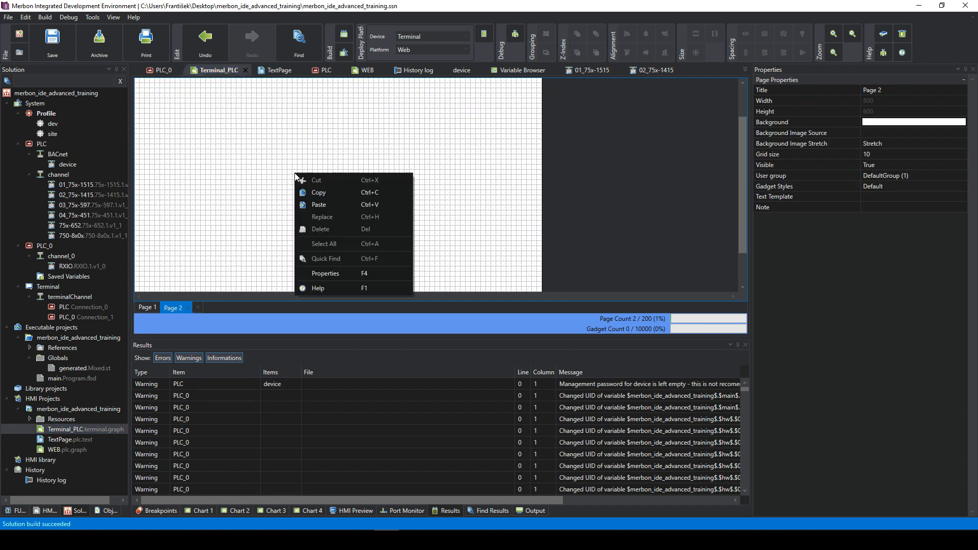
{"action": "left_click", "coordinate": [233, 204]}
{"action": "left_click", "coordinate": [147, 307]}
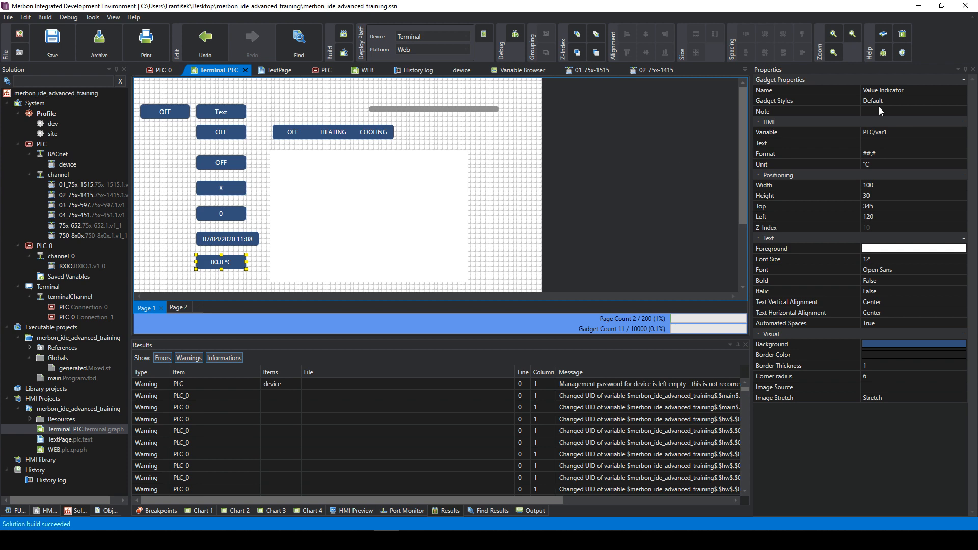
- Confirm the indicator stays bound to PLC/var1 and view the Terminal's SSCP settings (192.168.1.10:12346)
{"action": "left_click", "coordinate": [924, 134]}
{"action": "left_click", "coordinate": [942, 132]}
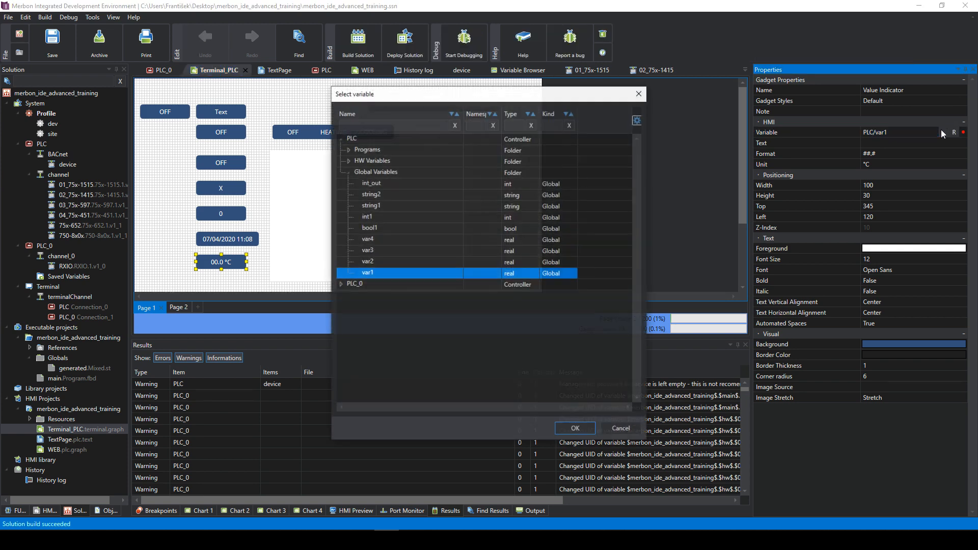
{"action": "left_click", "coordinate": [340, 284]}
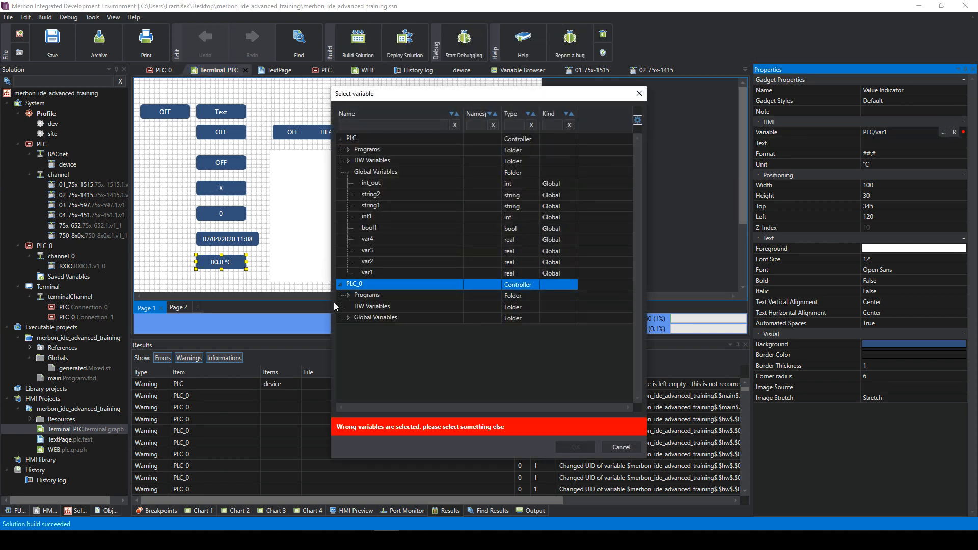
{"action": "left_click", "coordinate": [349, 295]}
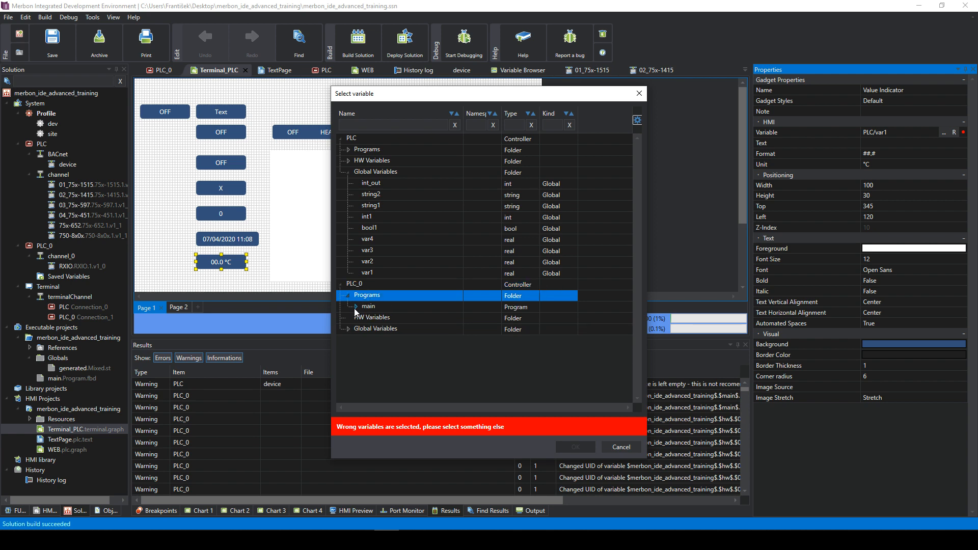
{"action": "left_click", "coordinate": [356, 307]}
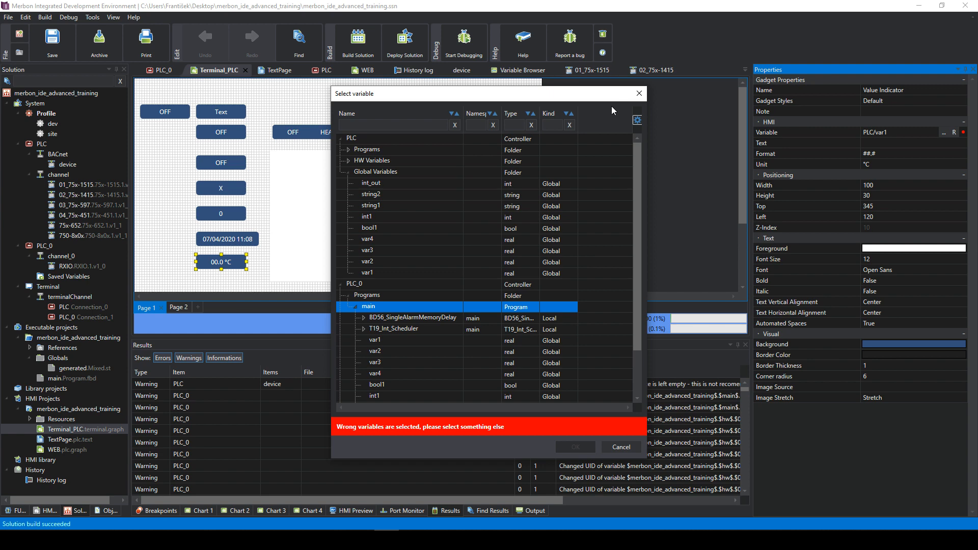
{"action": "left_click", "coordinate": [637, 95]}
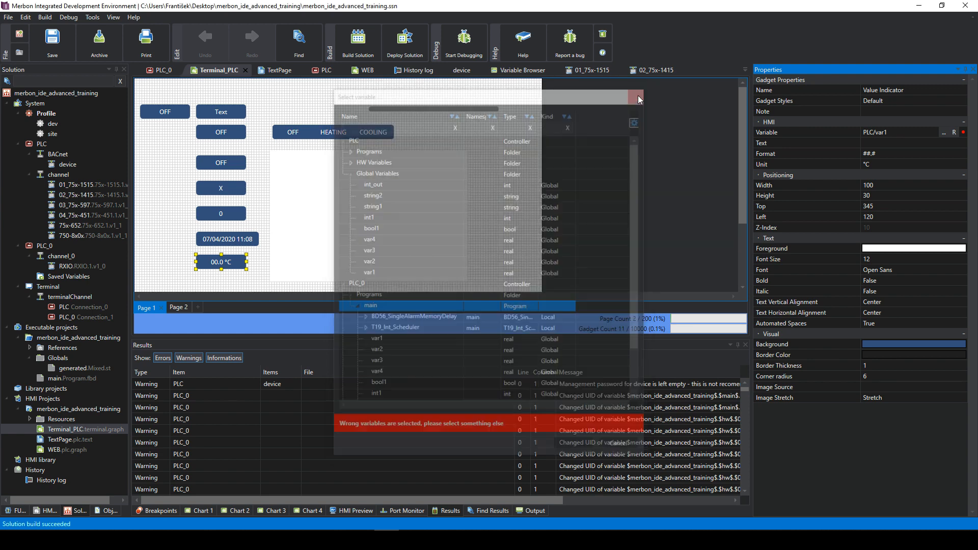
{"action": "left_click", "coordinate": [181, 197]}
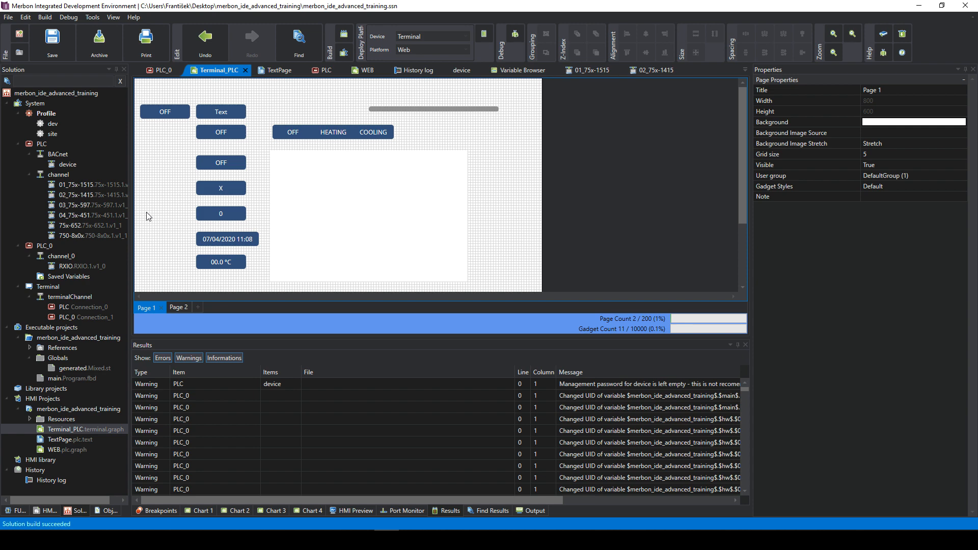
{"action": "left_click", "coordinate": [57, 285]}
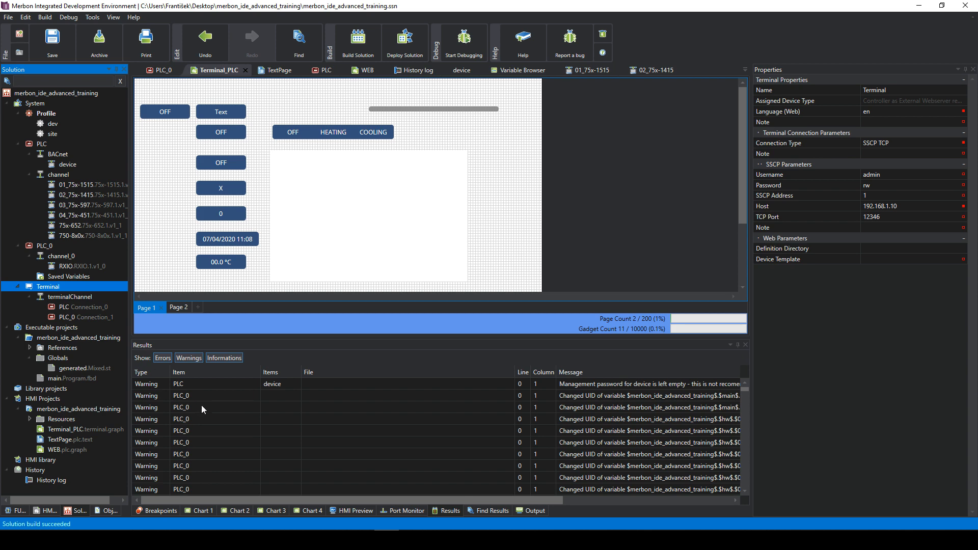
{"action": "left_click", "coordinate": [112, 539]}
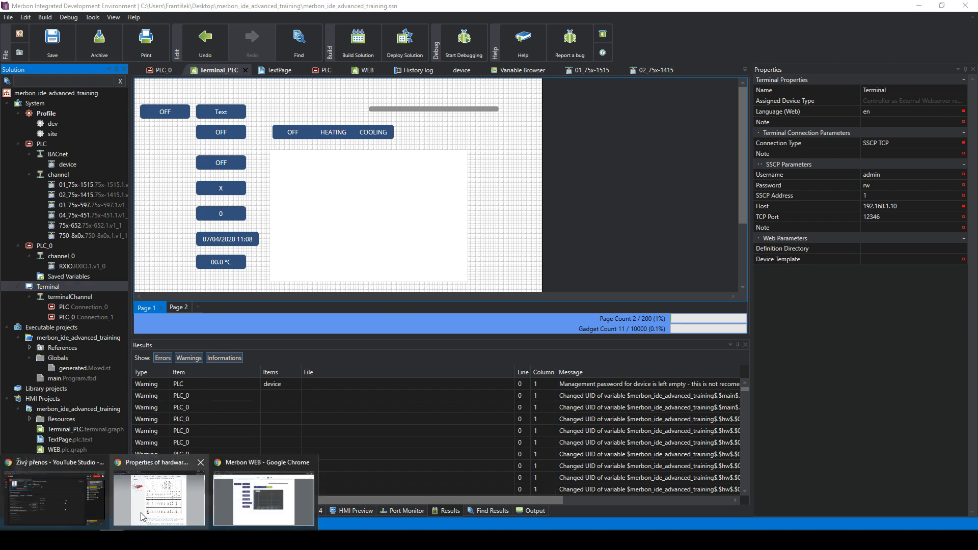
- Open the 44.0 °C indicator's var1 history graph and switch its range from 1 minute to 15 minutes
{"action": "left_click", "coordinate": [230, 490]}
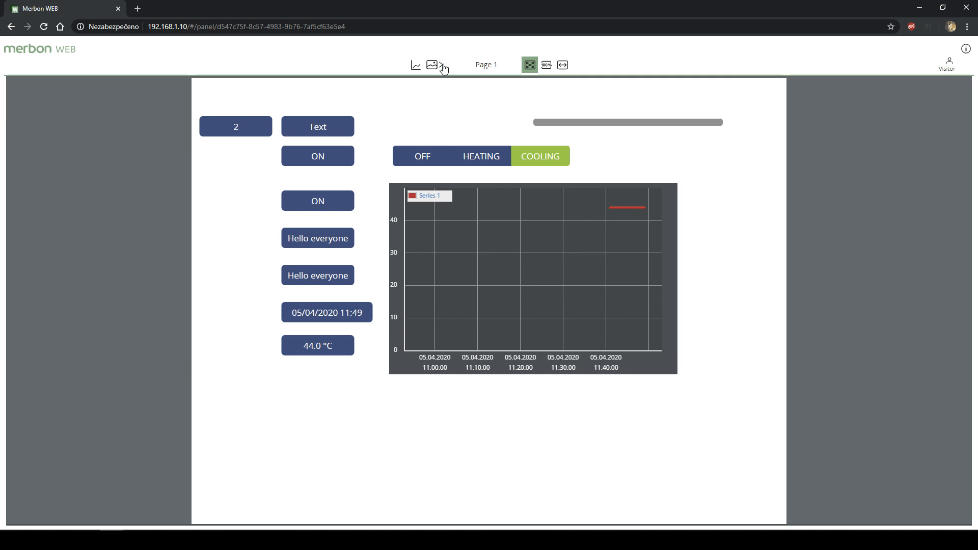
{"action": "left_click", "coordinate": [327, 347]}
{"action": "left_click", "coordinate": [397, 71]}
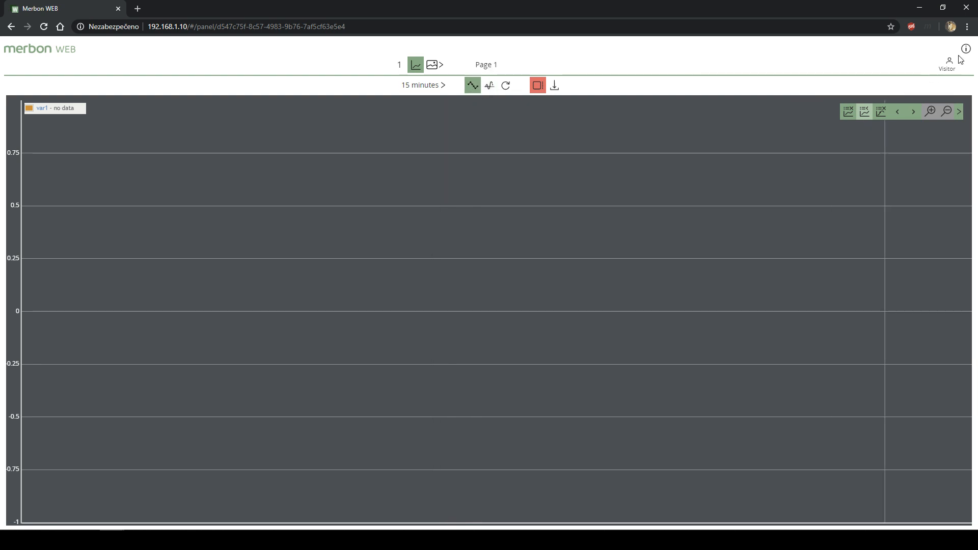
{"action": "left_click", "coordinate": [416, 72]}
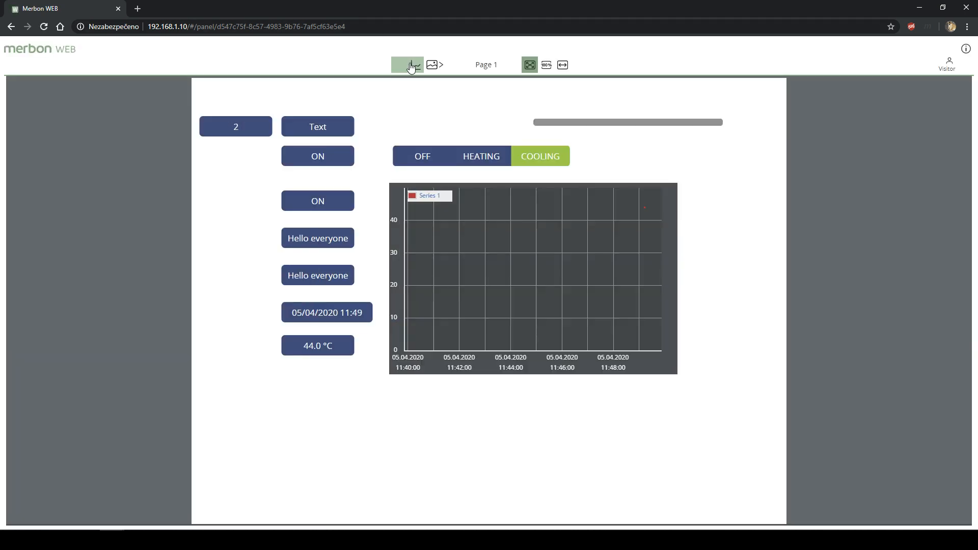
{"action": "left_click", "coordinate": [415, 67]}
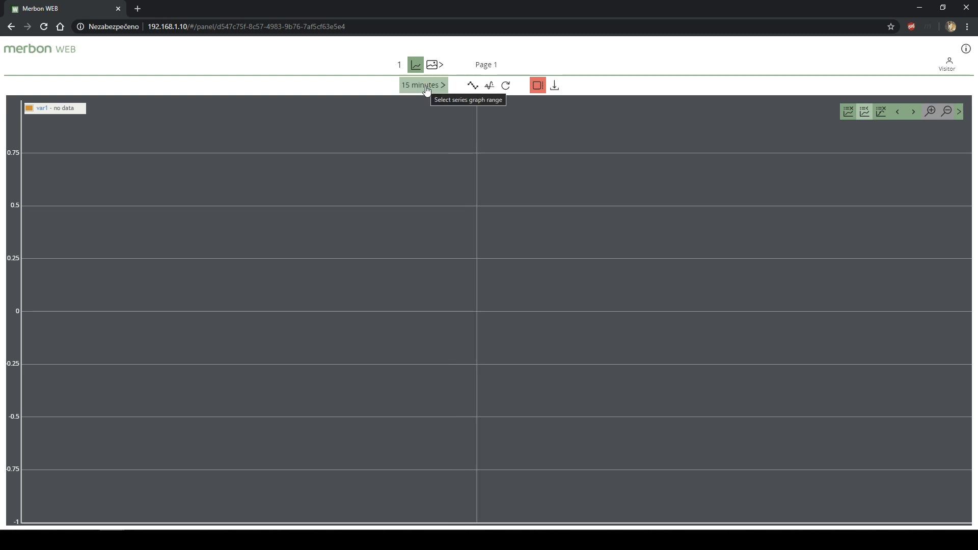
{"action": "left_click", "coordinate": [422, 84]}
{"action": "left_click", "coordinate": [427, 104]}
{"action": "left_click", "coordinate": [427, 86]}
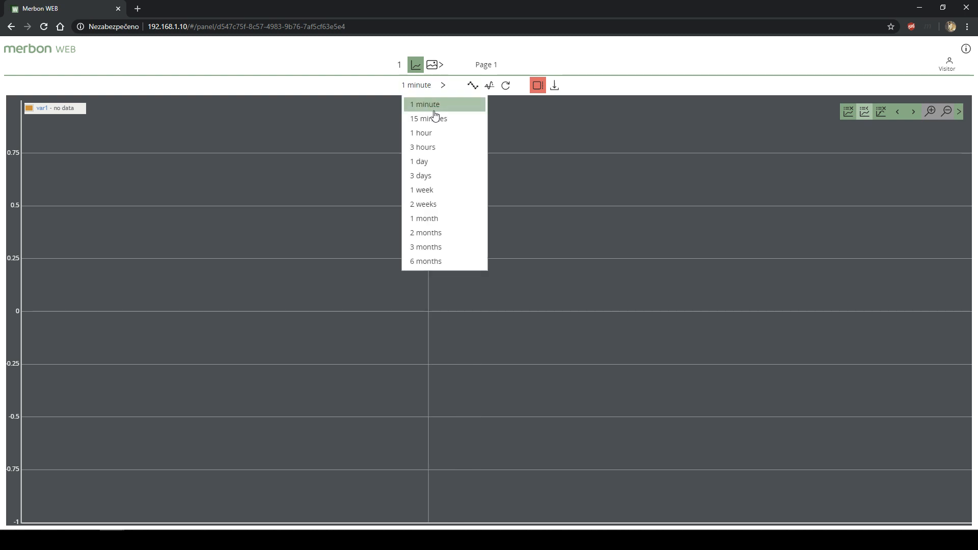
{"action": "left_click", "coordinate": [437, 122]}
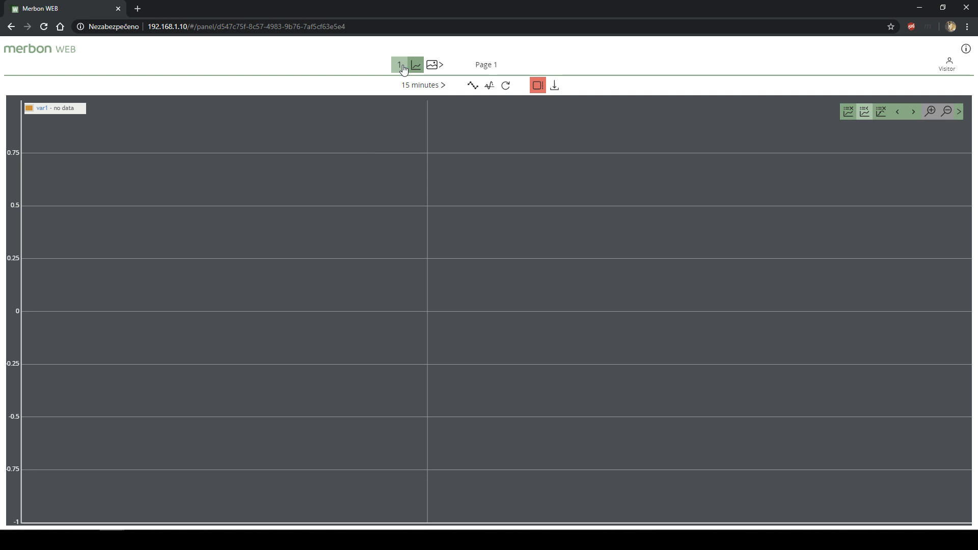
{"action": "left_click", "coordinate": [553, 86]}
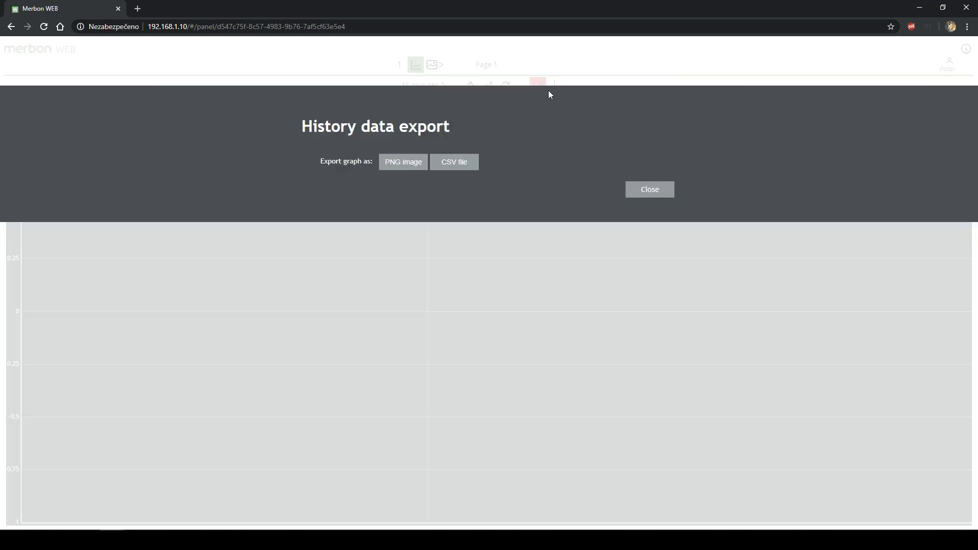
{"action": "left_click", "coordinate": [463, 164]}
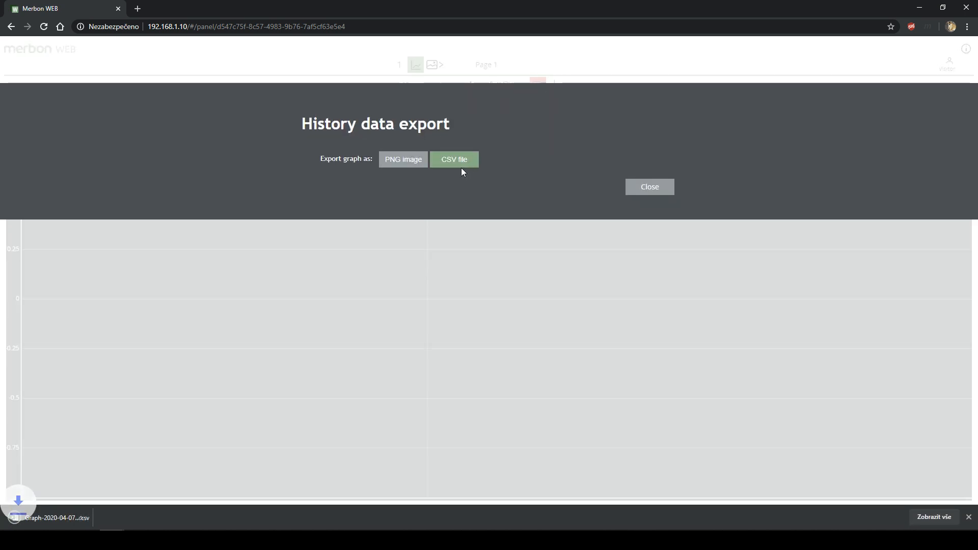
{"action": "left_click", "coordinate": [85, 518]}
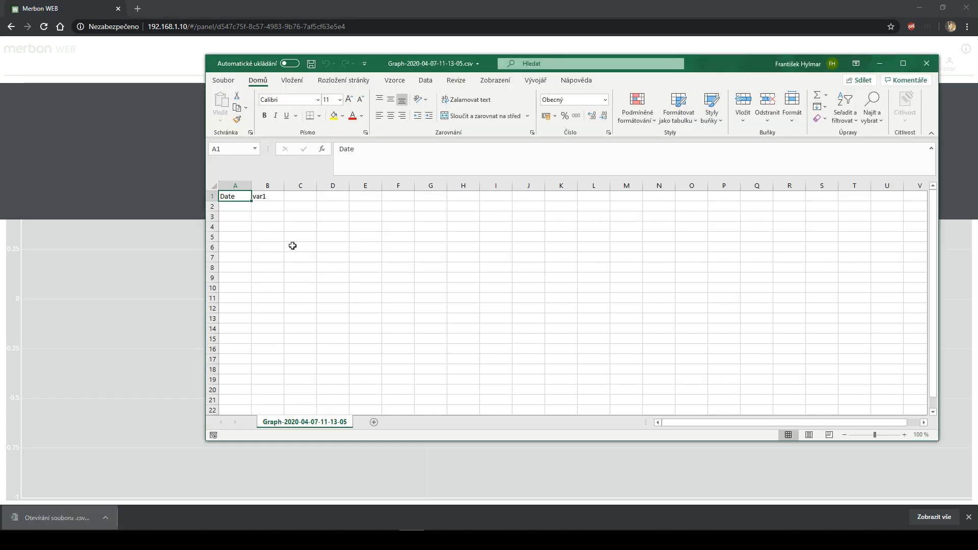
{"action": "left_click", "coordinate": [927, 63]}
{"action": "left_click", "coordinate": [661, 189]}
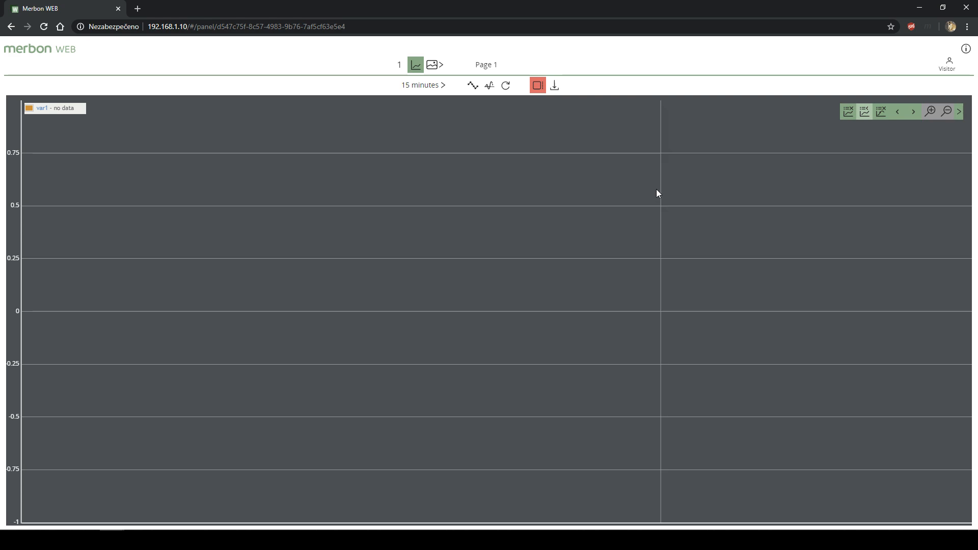
{"action": "left_click", "coordinate": [387, 540]}
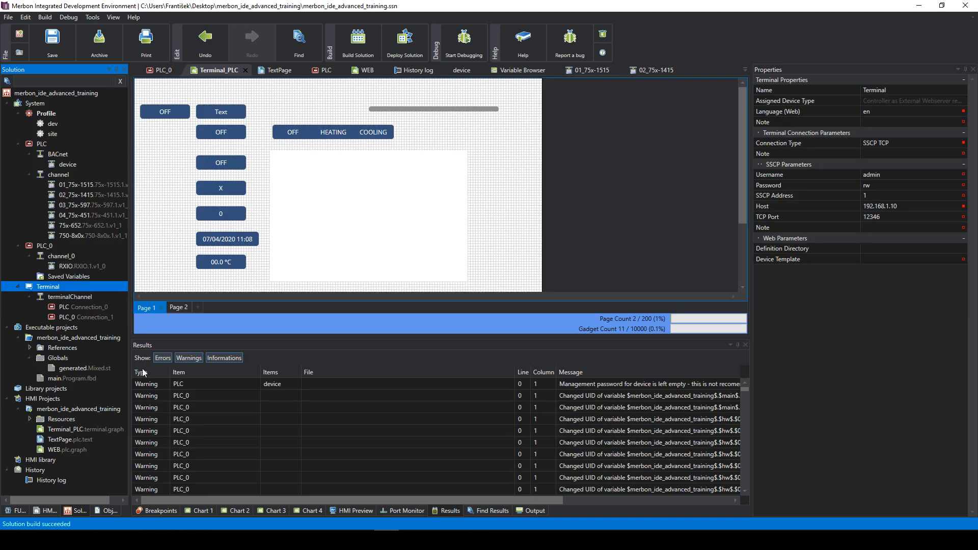
- Review the History log, which records PLC variables var1 and var2 as real
{"action": "left_click", "coordinate": [66, 482]}
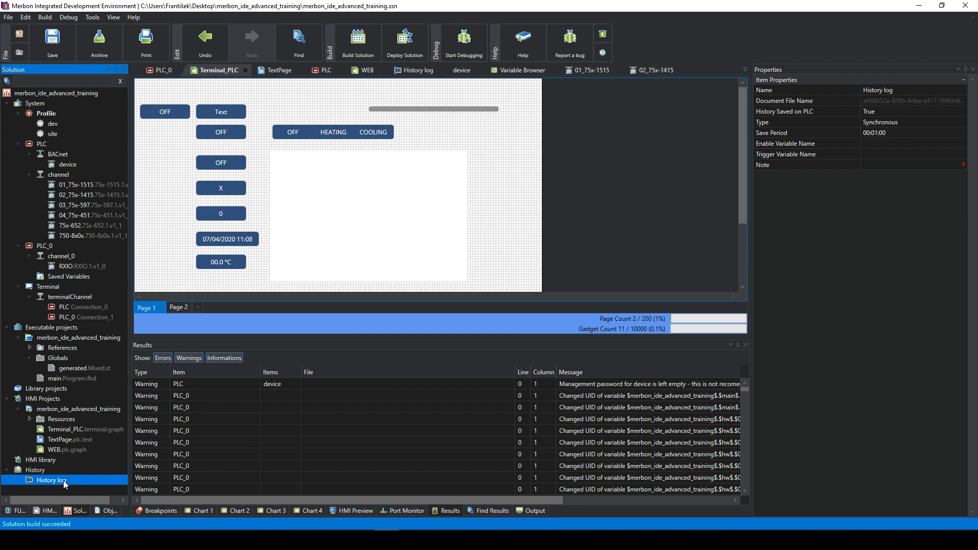
{"action": "double_click", "coordinate": [65, 482]}
{"action": "left_click", "coordinate": [257, 124]}
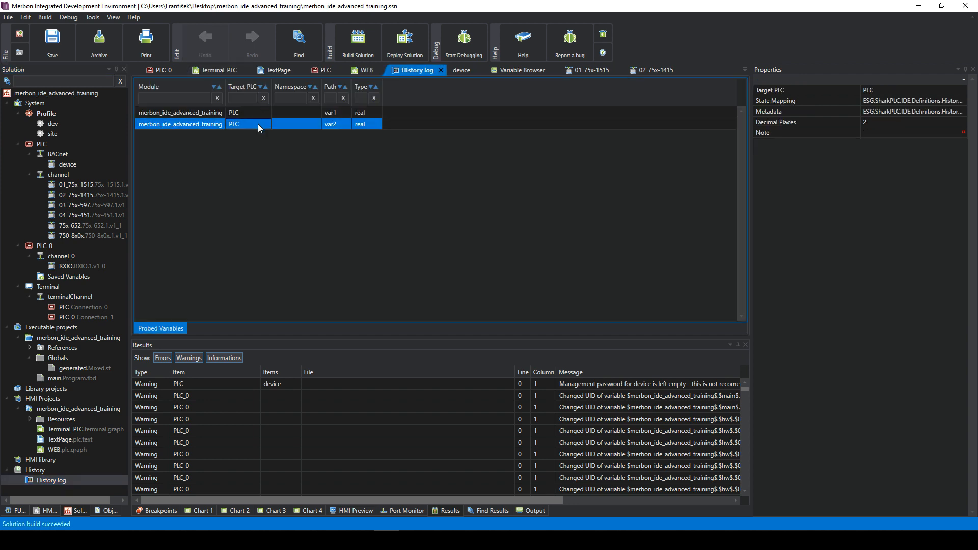
{"action": "left_click", "coordinate": [286, 114]}
{"action": "left_click", "coordinate": [286, 122]}
{"action": "left_click", "coordinate": [44, 478]}
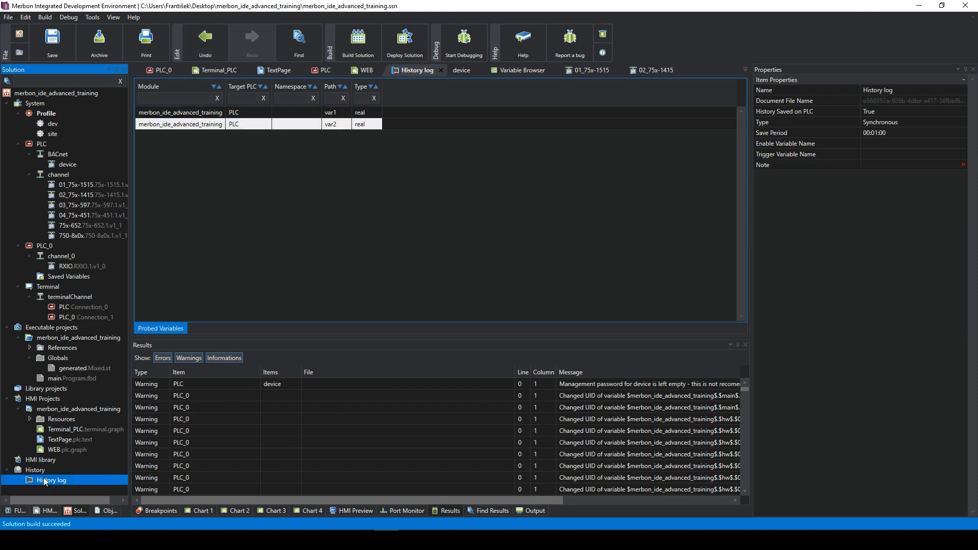
{"action": "right_click", "coordinate": [44, 481]}
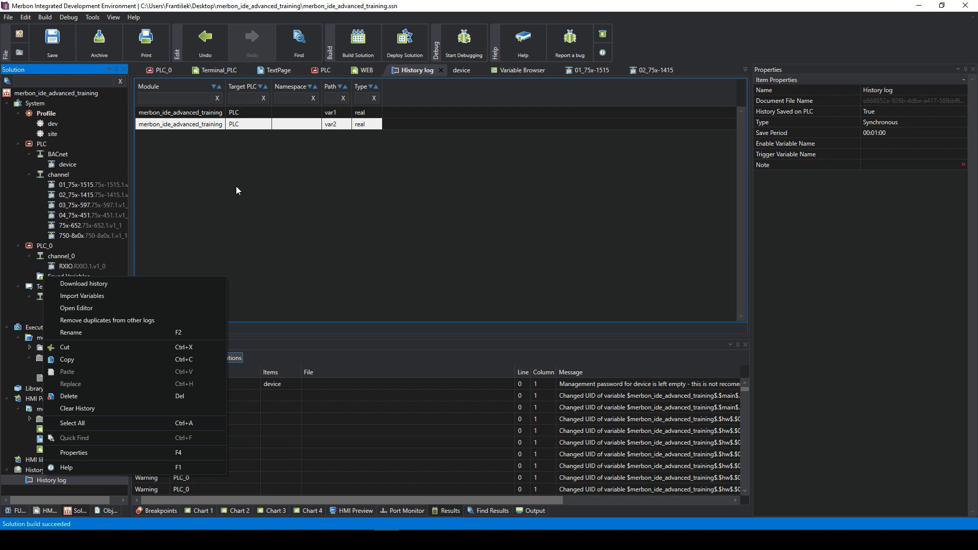
{"action": "left_click", "coordinate": [193, 204]}
- Deploy the solution to all devices with warm restart and inspect the PLC_0 upload errors
{"action": "left_click", "coordinate": [411, 41]}
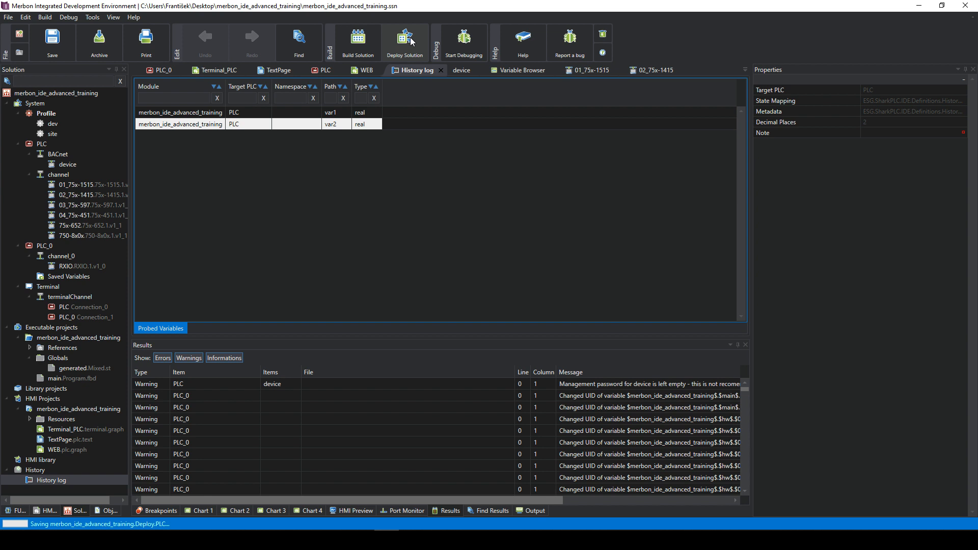
{"action": "left_click", "coordinate": [562, 313]}
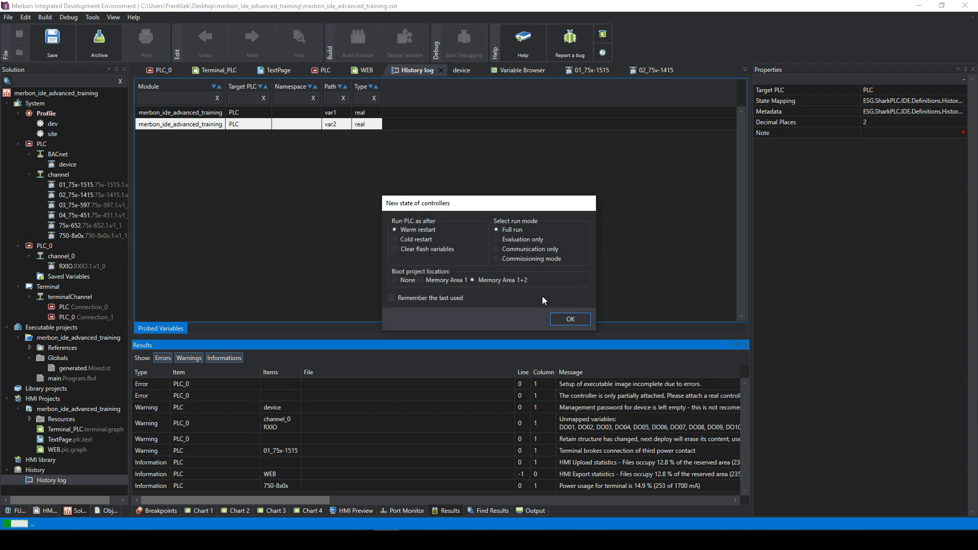
{"action": "left_click", "coordinate": [568, 319]}
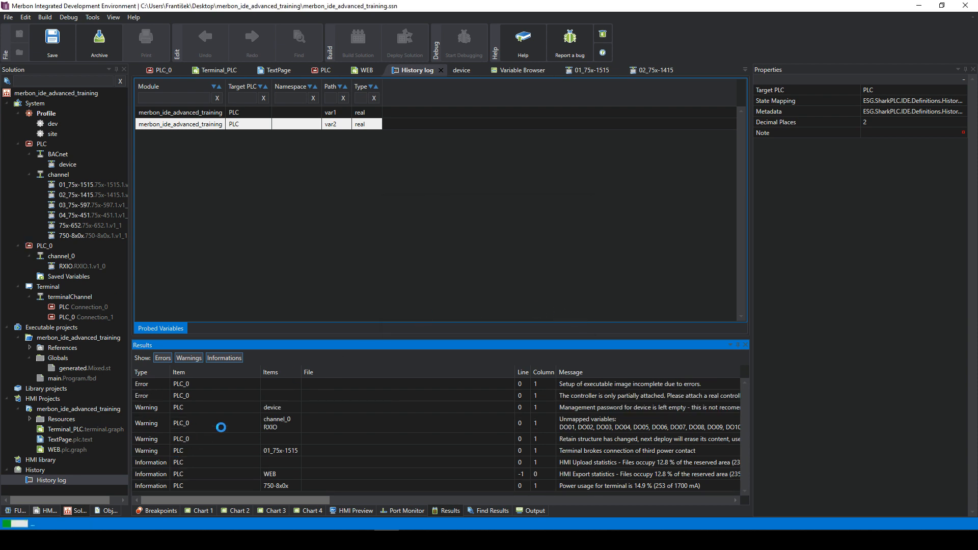
{"action": "left_click", "coordinate": [112, 540]}
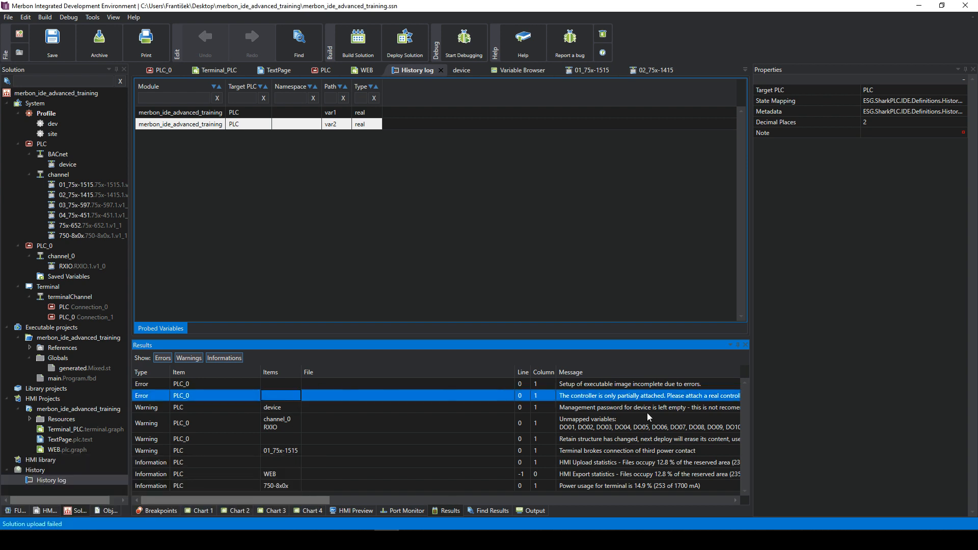
{"action": "left_click_drag", "start_coordinate": [752, 398], "coordinate": [788, 399]}
{"action": "left_click", "coordinate": [53, 249]}
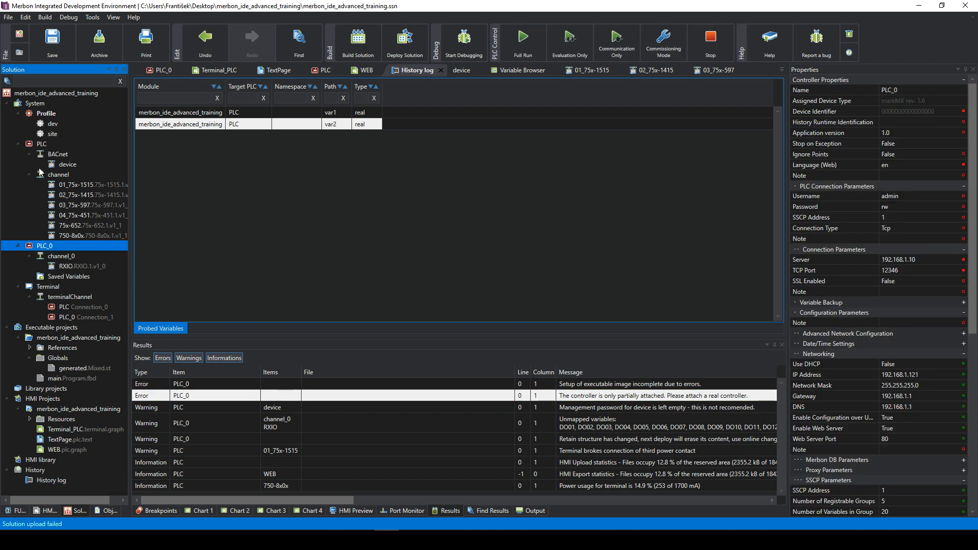
{"action": "left_click", "coordinate": [50, 289]}
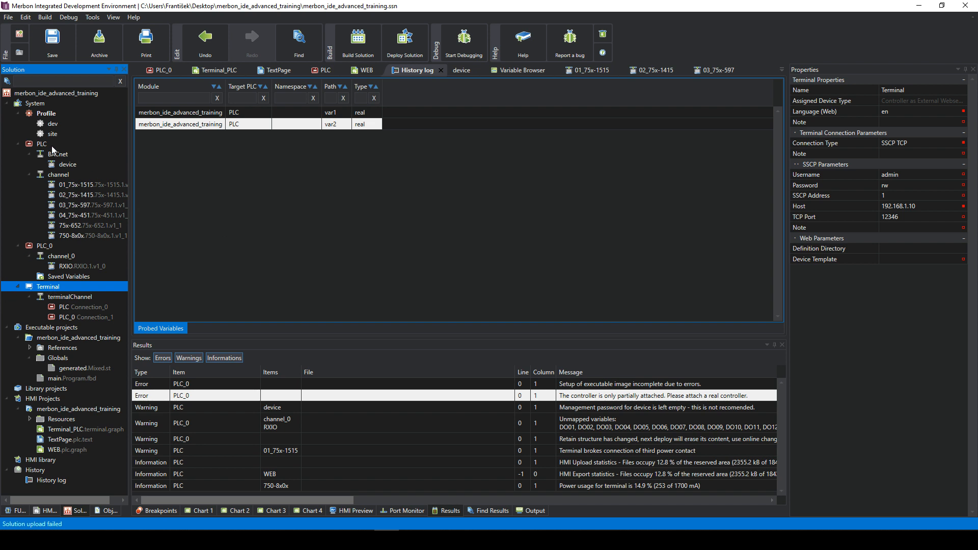
- Deploy to the PLC only, excluding Terminal and PLC_0, and accept a warm restart with full run
{"action": "left_click", "coordinate": [49, 147]}
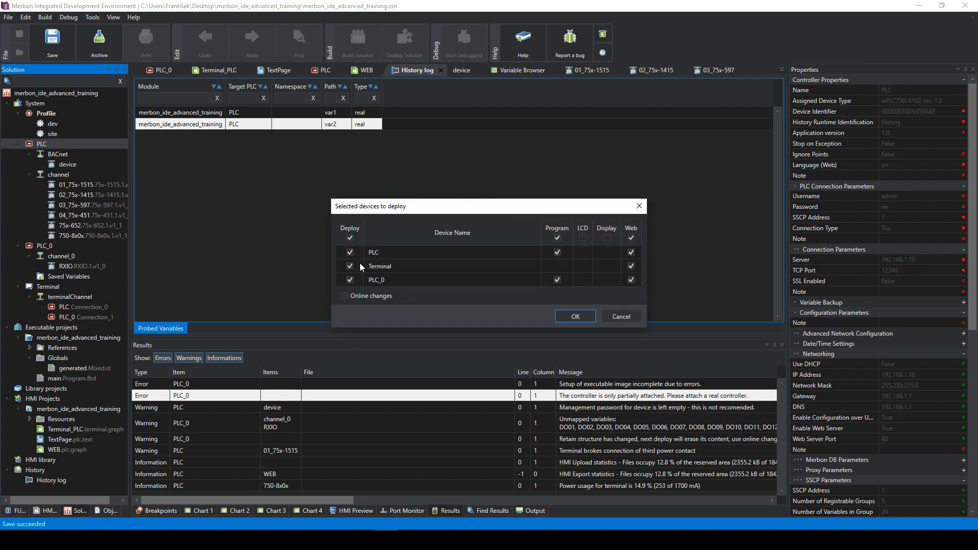
{"action": "left_click", "coordinate": [351, 265]}
{"action": "left_click", "coordinate": [350, 280]}
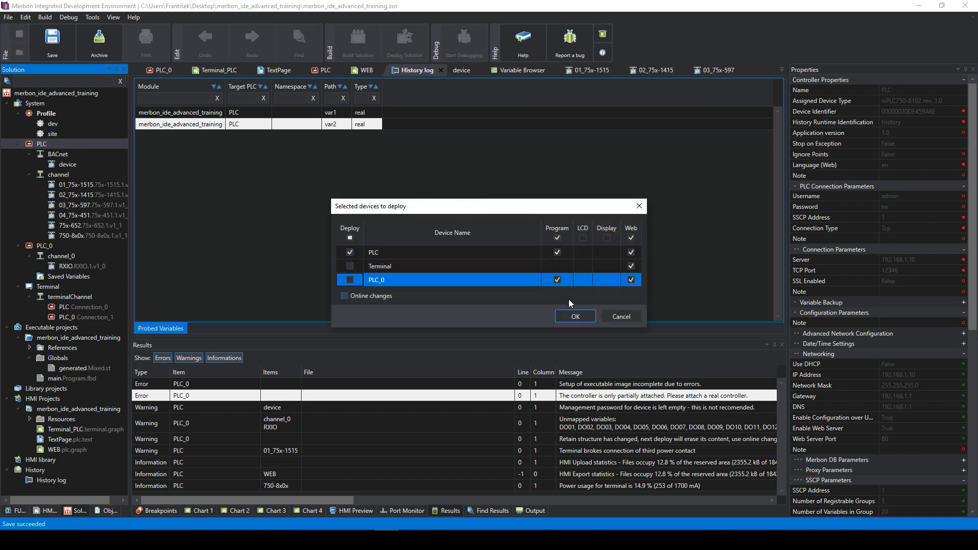
{"action": "left_click", "coordinate": [575, 317]}
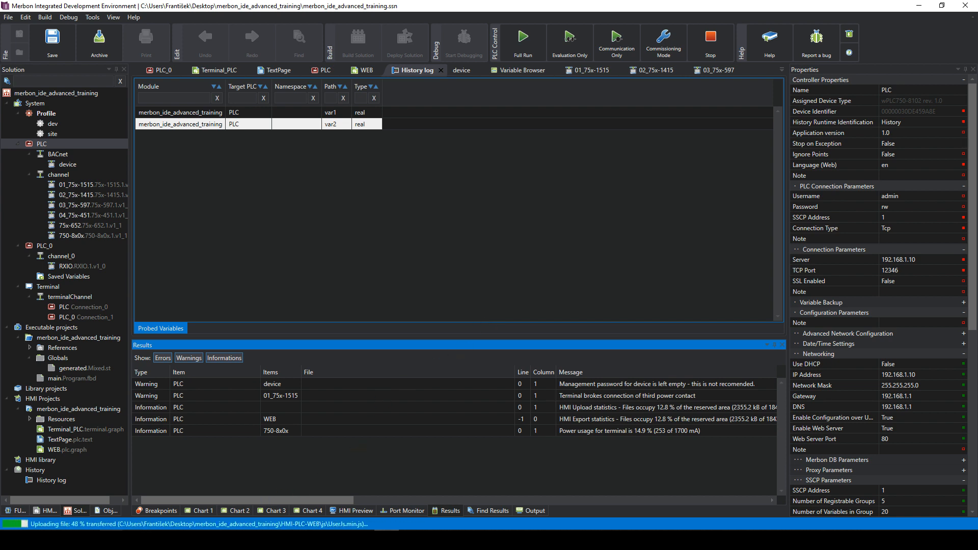
{"action": "mouse_move", "coordinate": [111, 540]}
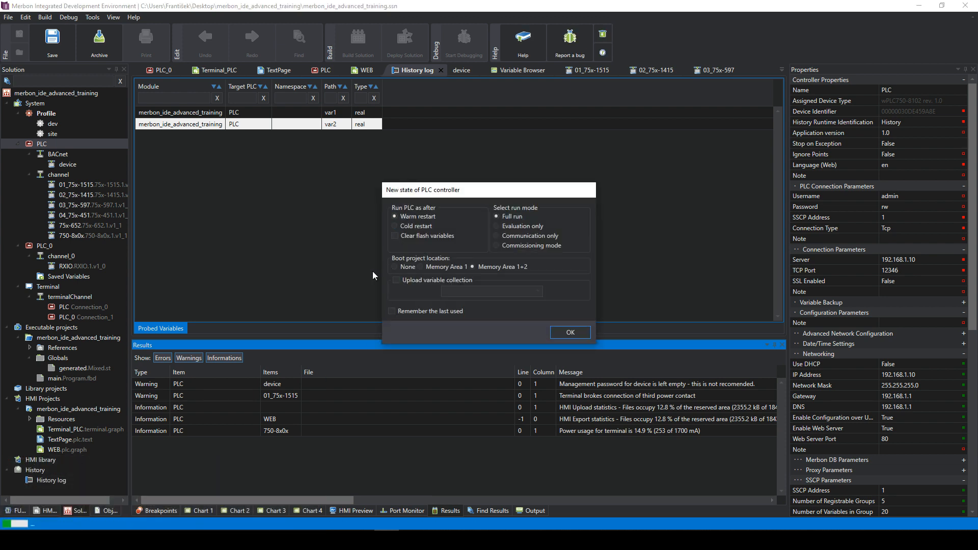
{"action": "left_click", "coordinate": [572, 336]}
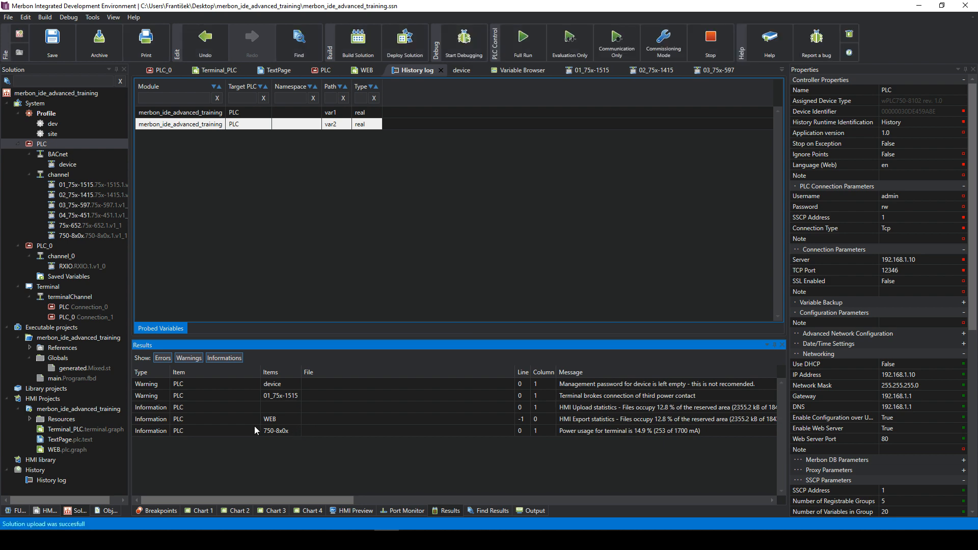
- Reload Merbon WEB with F5 and switch between the history graph and Page 1
{"action": "mouse_move", "coordinate": [109, 516]}
{"action": "left_click", "coordinate": [237, 493]}
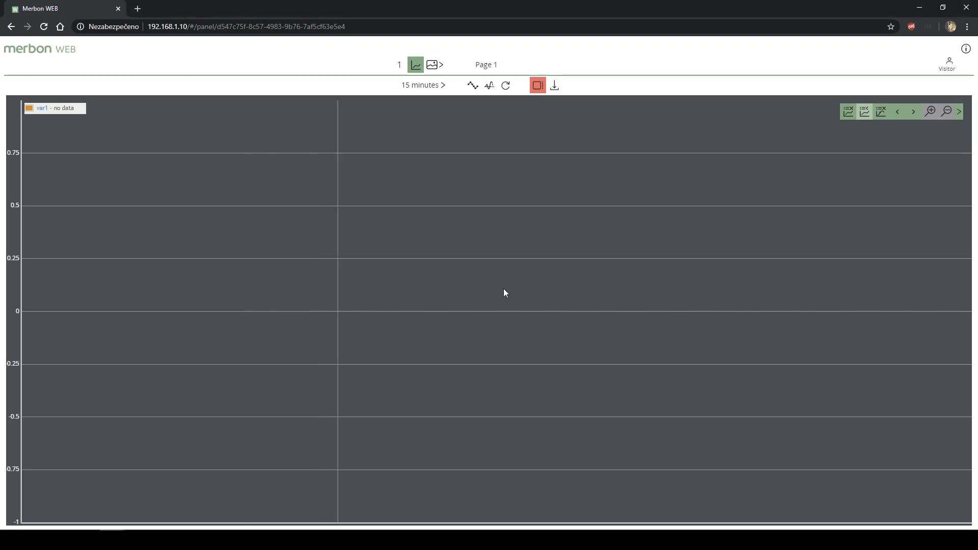
{"action": "key", "text": "F5"}
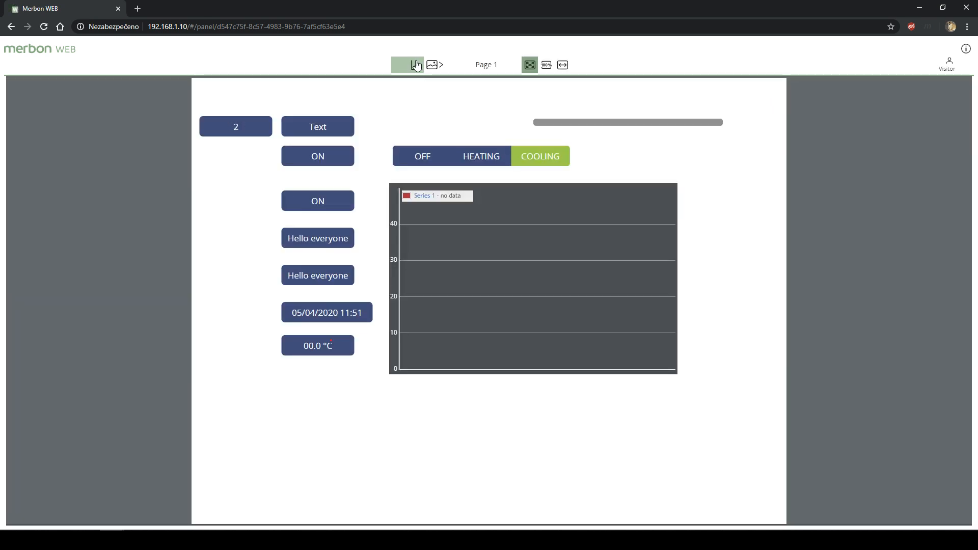
{"action": "left_click", "coordinate": [417, 67]}
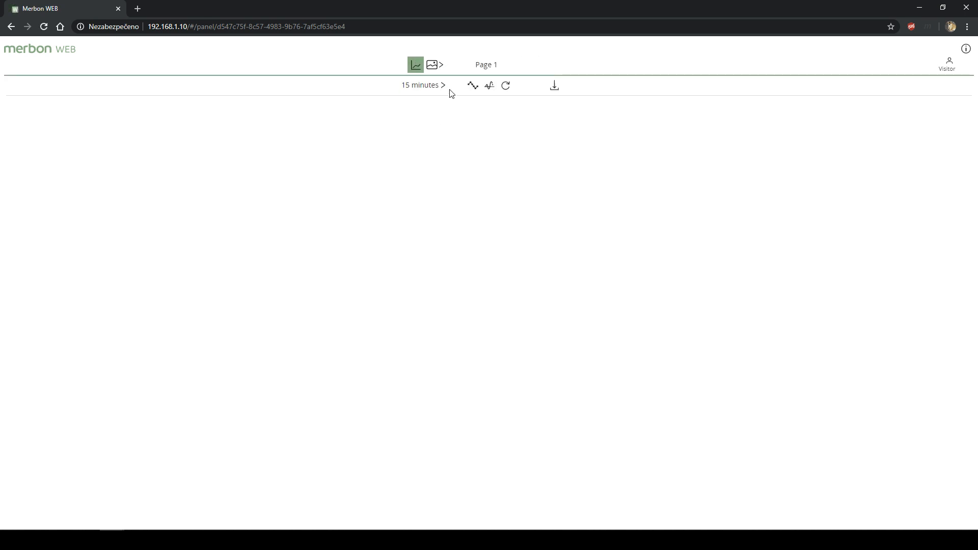
{"action": "left_click", "coordinate": [429, 67]}
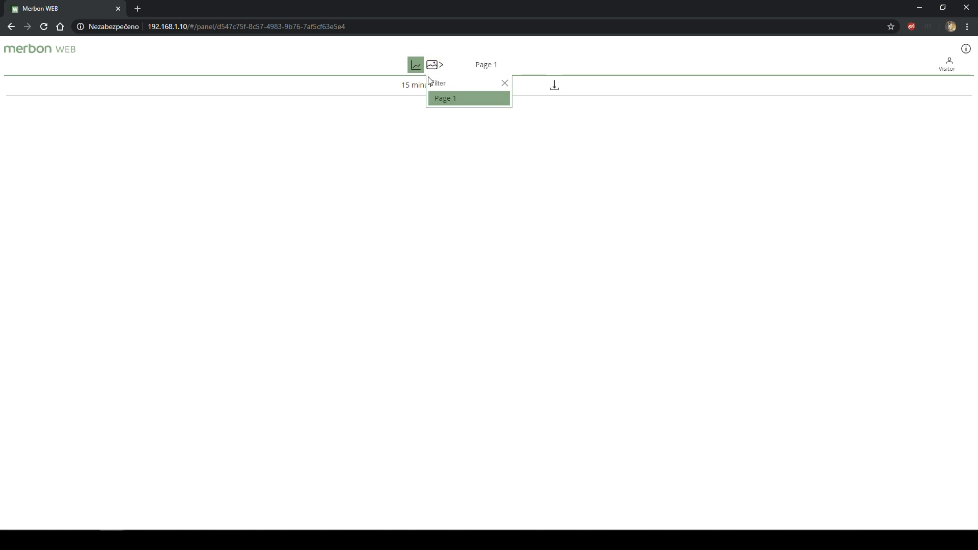
{"action": "left_click", "coordinate": [443, 104]}
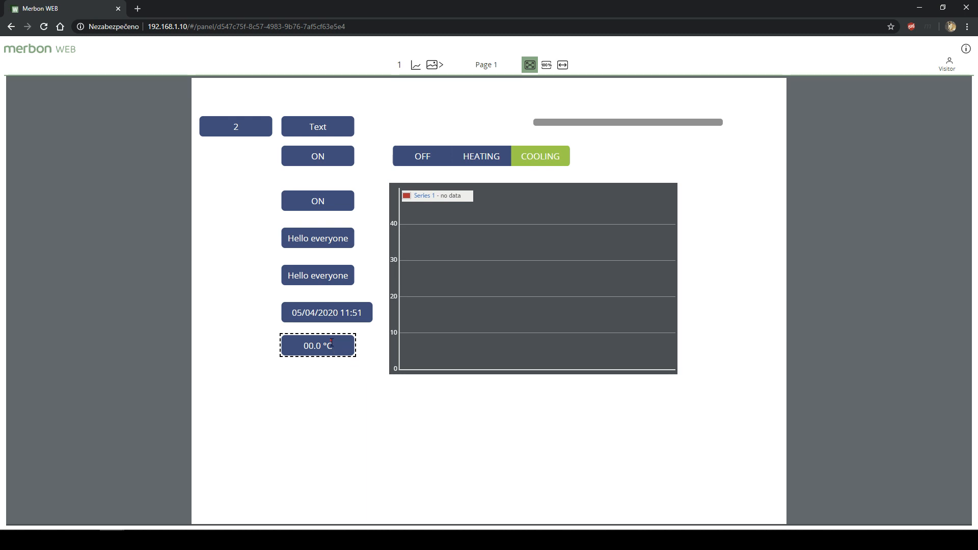
- Check the var1 history graph again, return to Page 1, and bring up the user login
{"action": "left_click", "coordinate": [416, 66]}
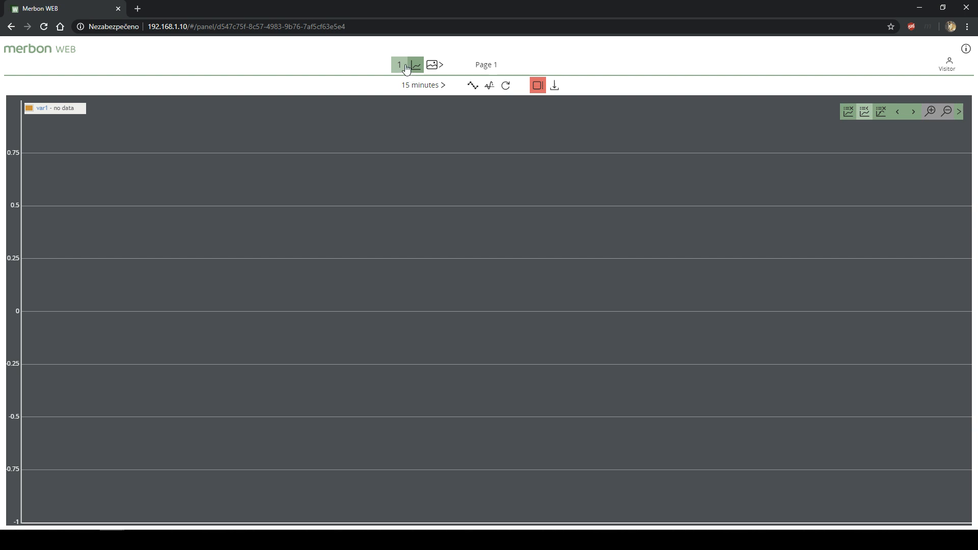
{"action": "left_click", "coordinate": [432, 65]}
{"action": "left_click", "coordinate": [442, 97]}
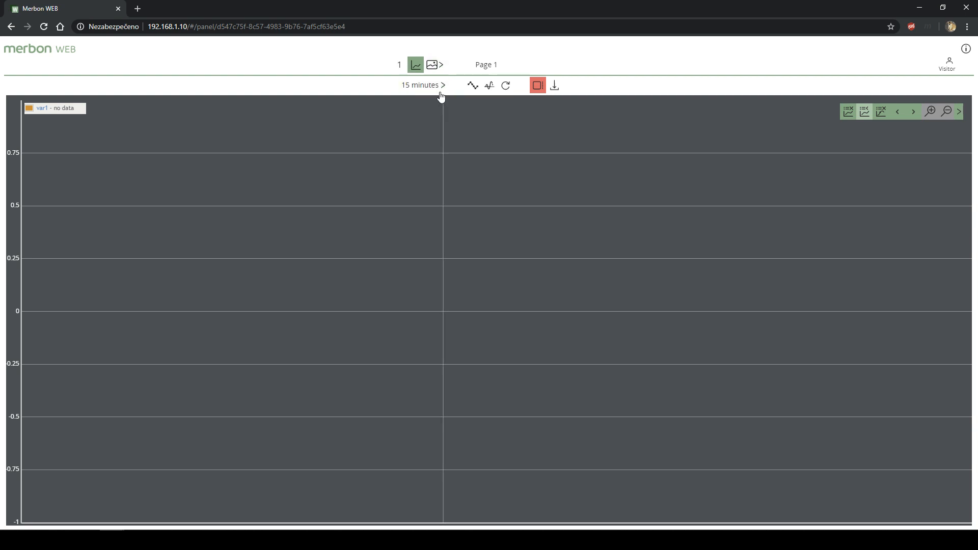
{"action": "left_click", "coordinate": [432, 65]}
{"action": "left_click", "coordinate": [441, 96]}
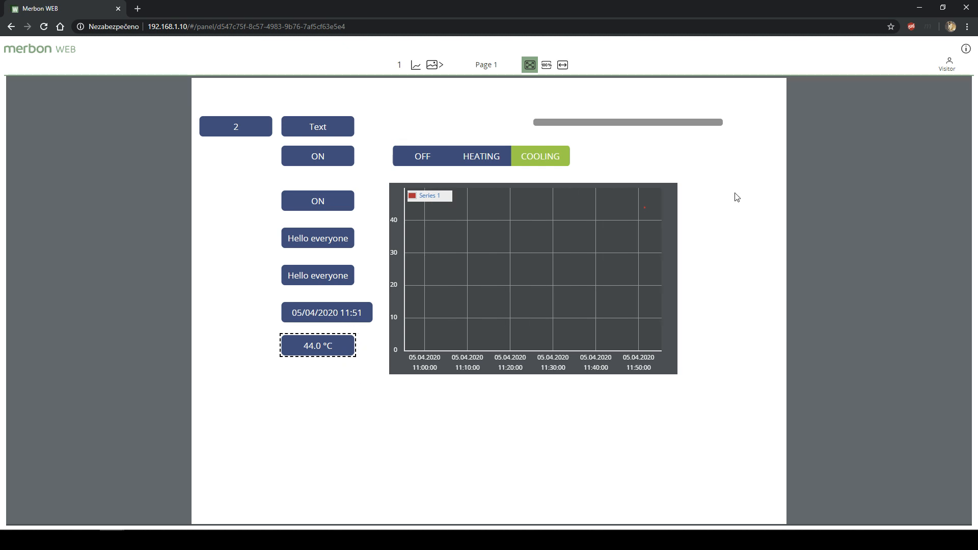
{"action": "left_click", "coordinate": [950, 63]}
- Log in to Merbon WEB as administrator with the entered username
{"action": "left_click", "coordinate": [576, 152]}
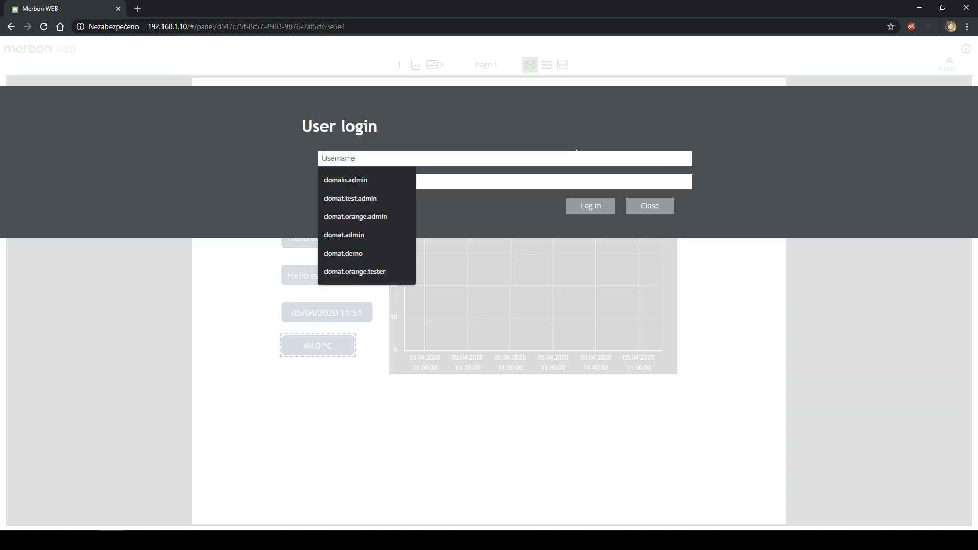
{"action": "type", "text": "Admin"}
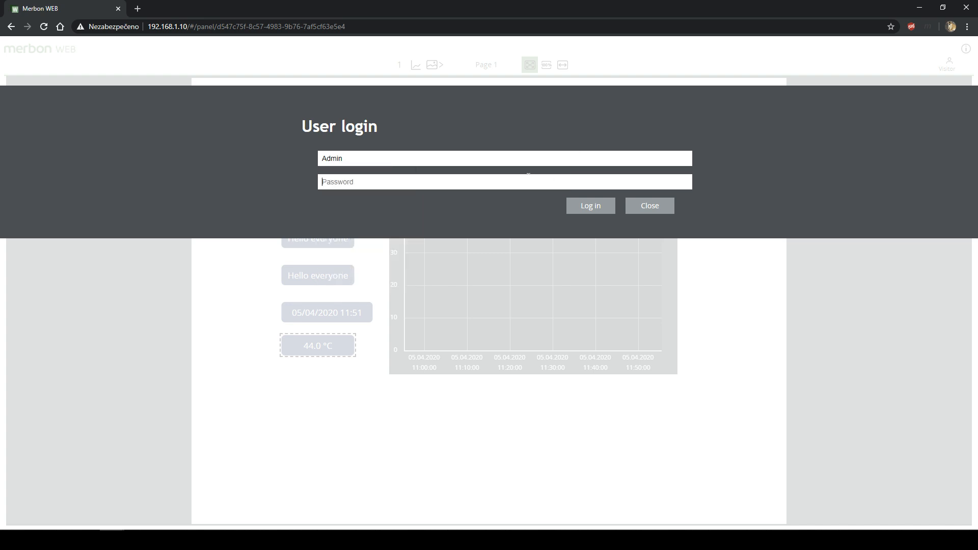
{"action": "type", "text": "ad"}
{"action": "left_click", "coordinate": [599, 212]}
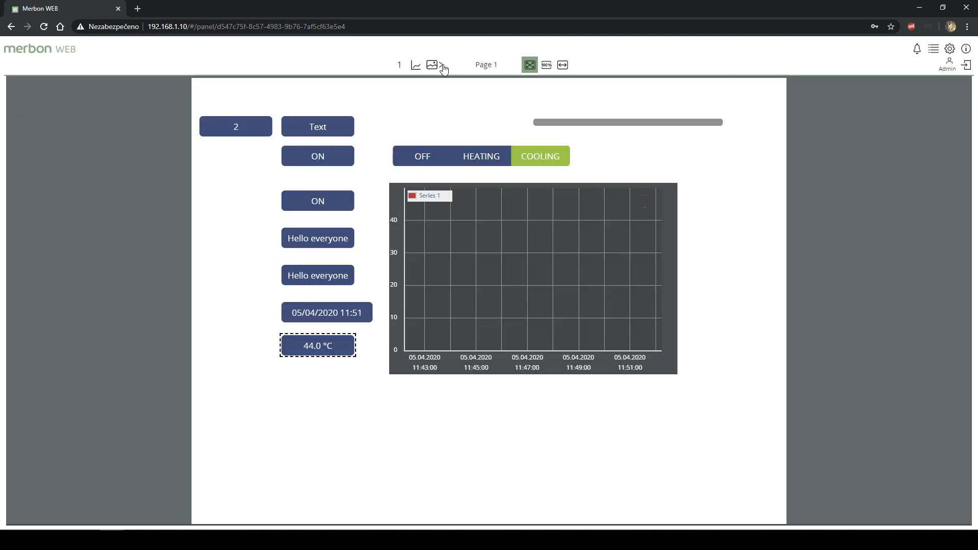
- Show the var1 history graph with samples as dots and reload its data, still reporting no data
{"action": "left_click", "coordinate": [416, 68]}
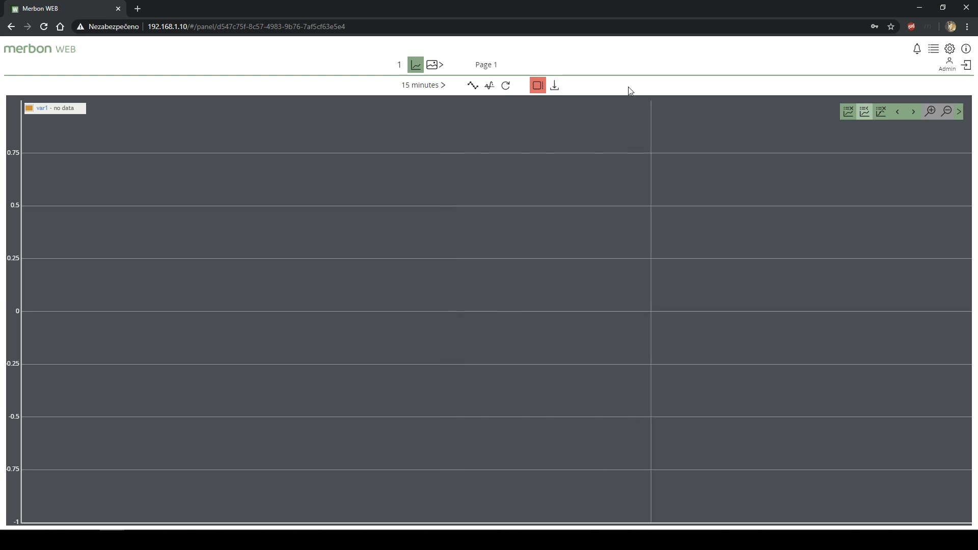
{"action": "left_click", "coordinate": [487, 90]}
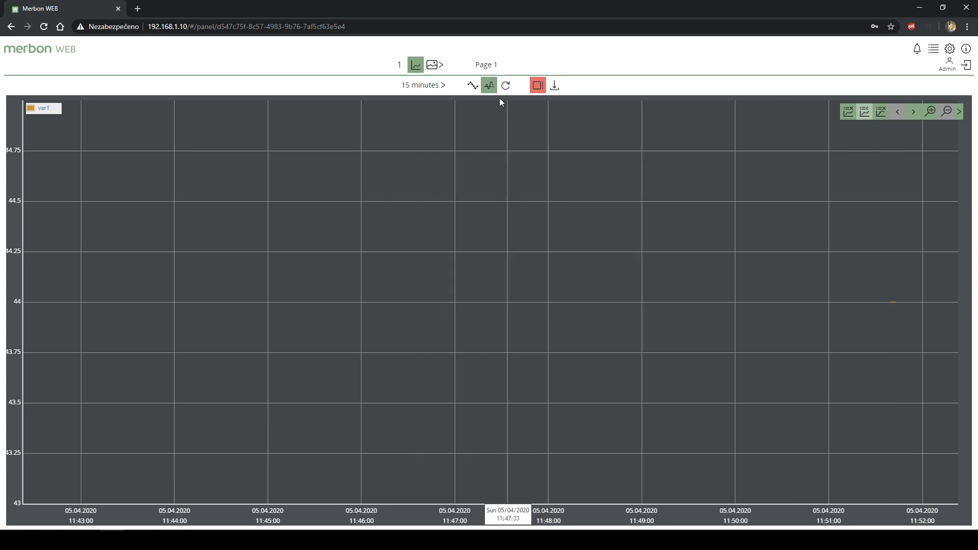
{"action": "left_click", "coordinate": [478, 86]}
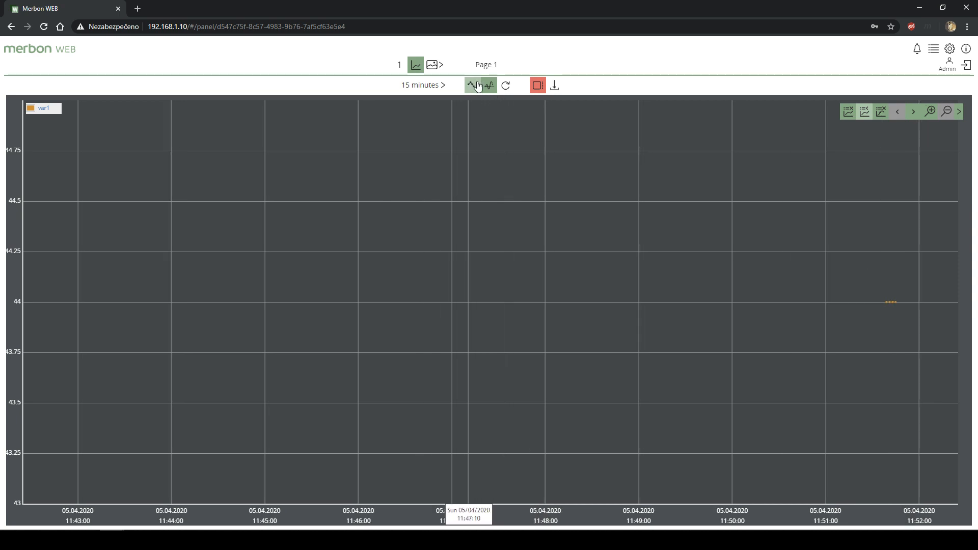
{"action": "left_click", "coordinate": [504, 87]}
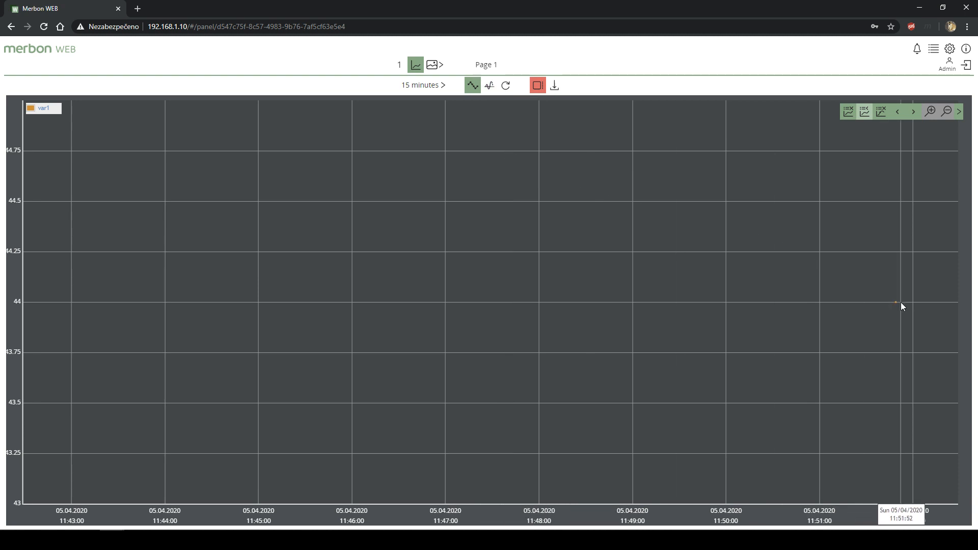
{"action": "mouse_move", "coordinate": [896, 303]}
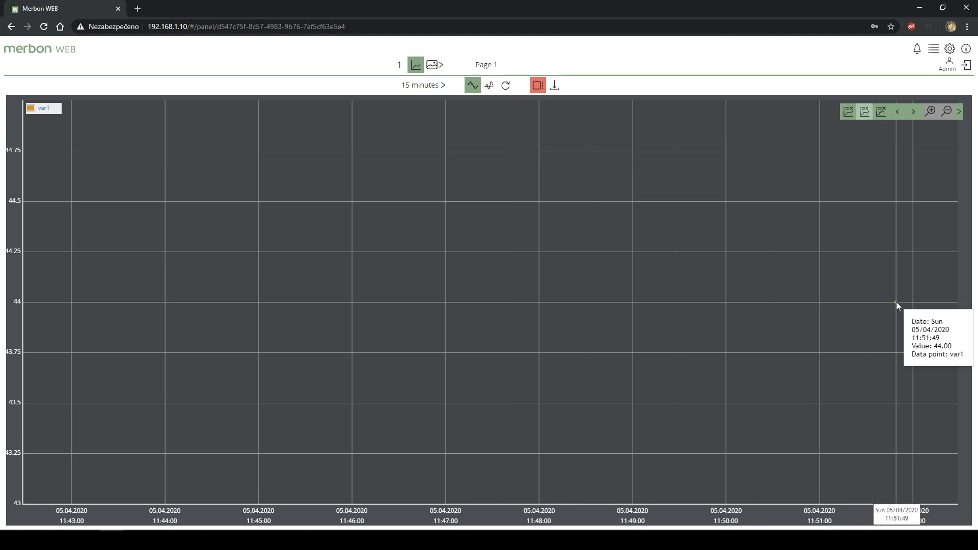
{"action": "left_click", "coordinate": [505, 86]}
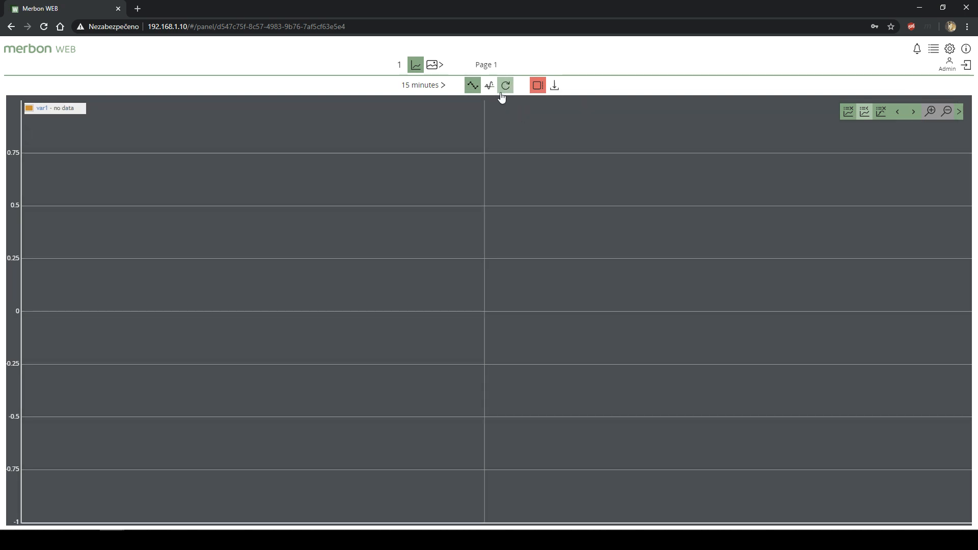
{"action": "left_click", "coordinate": [504, 91]}
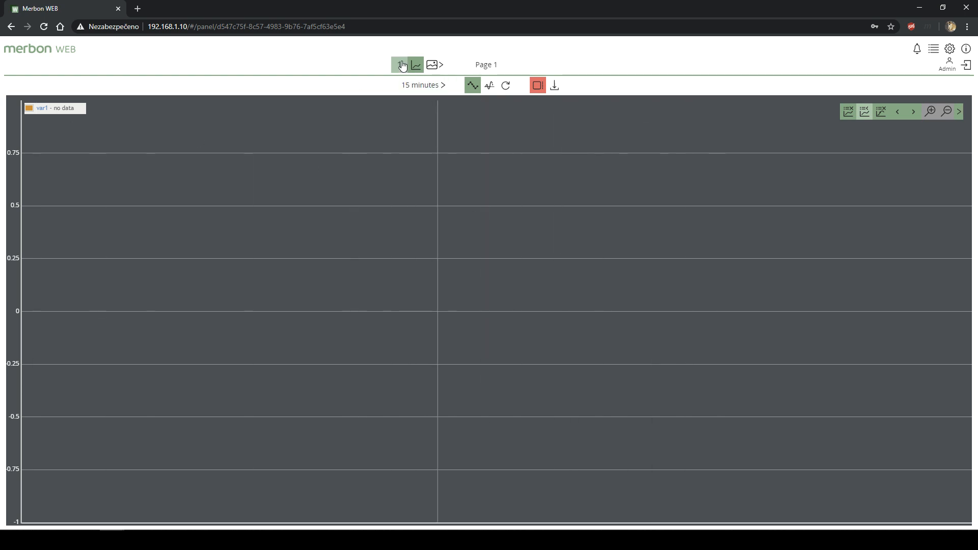
- On Page 2, add var2 to the charted variables and open the trend chart
{"action": "left_click", "coordinate": [436, 73]}
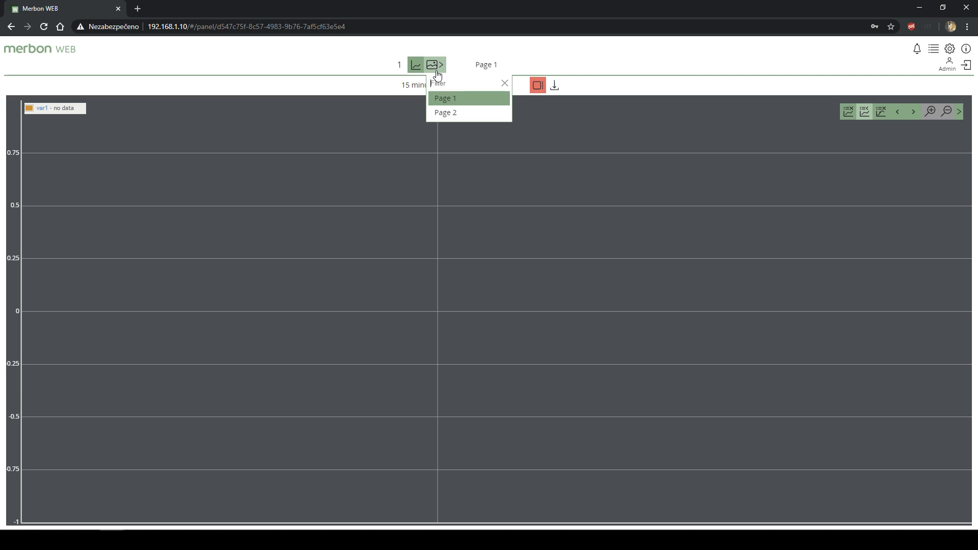
{"action": "left_click", "coordinate": [445, 112]}
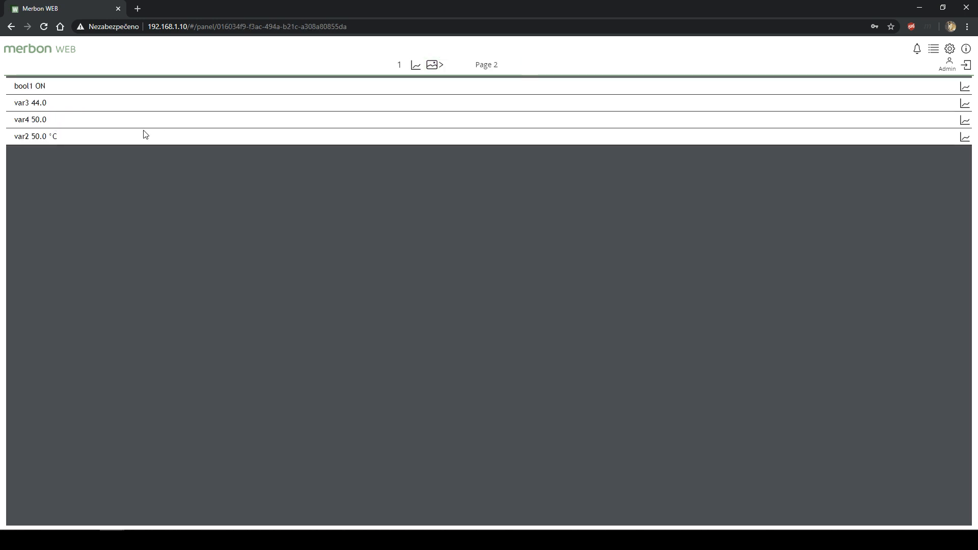
{"action": "left_click", "coordinate": [965, 137]}
{"action": "left_click", "coordinate": [416, 67]}
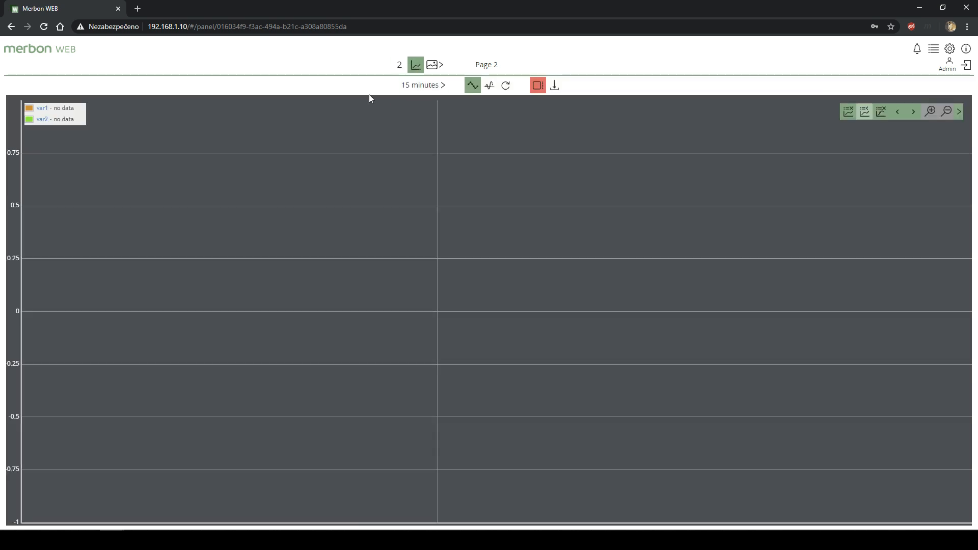
- Switch the chart range to 1 minute, then back to 15 minutes
{"action": "left_click", "coordinate": [435, 85]}
{"action": "left_click", "coordinate": [434, 102]}
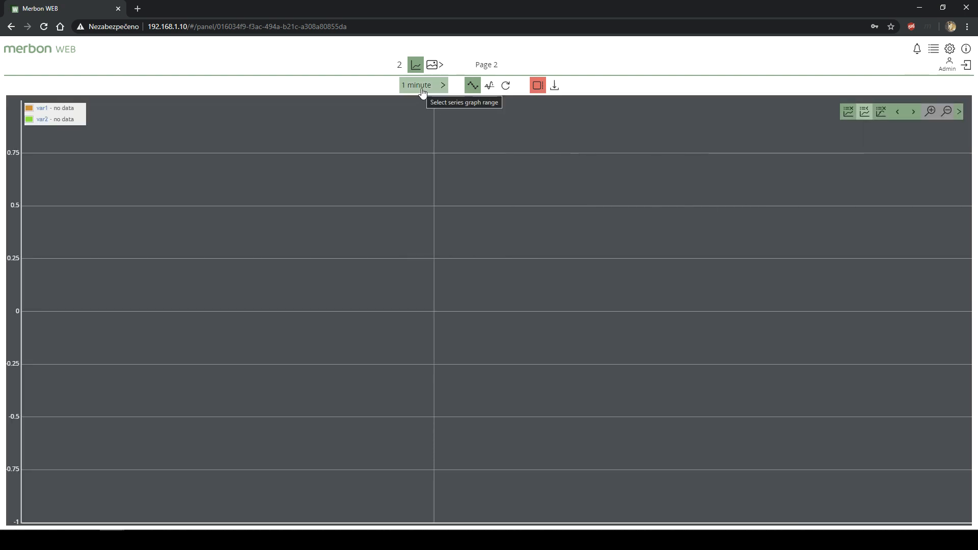
{"action": "left_click", "coordinate": [425, 88]}
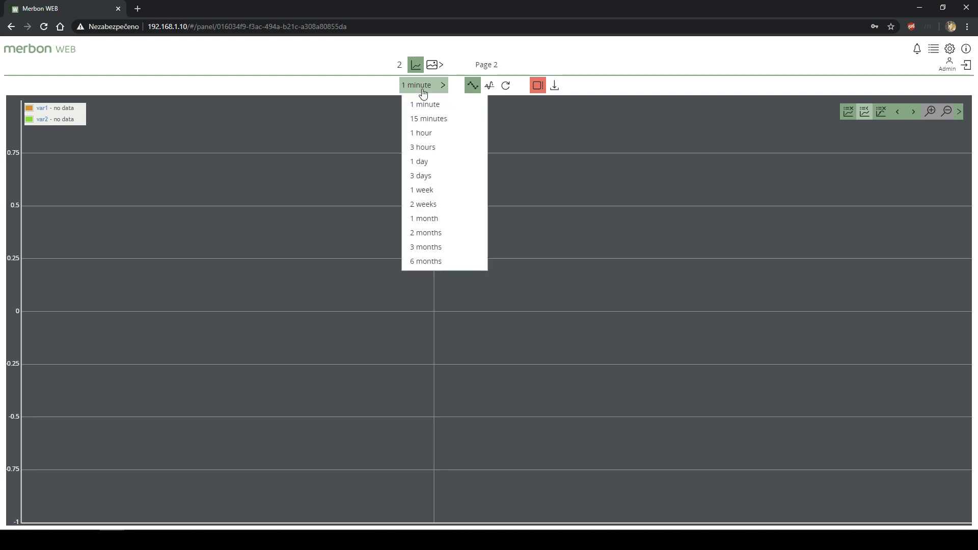
{"action": "left_click", "coordinate": [426, 122]}
- Zoom into a time span on the chart, then hide and re-show the var1 series
{"action": "mouse_move", "coordinate": [892, 234]}
{"action": "left_mouse_down"}
{"action": "mouse_move", "coordinate": [961, 231]}
{"action": "mouse_move", "coordinate": [673, 202]}
{"action": "left_mouse_up"}
{"action": "right_click", "coordinate": [674, 201]}
{"action": "left_click", "coordinate": [642, 173]}
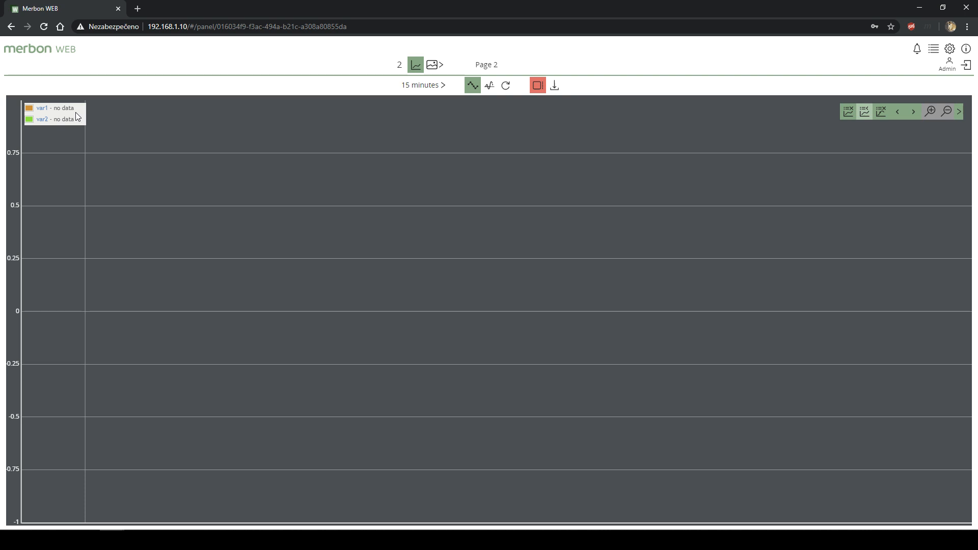
{"action": "left_click", "coordinate": [48, 109]}
{"action": "left_click", "coordinate": [49, 112]}
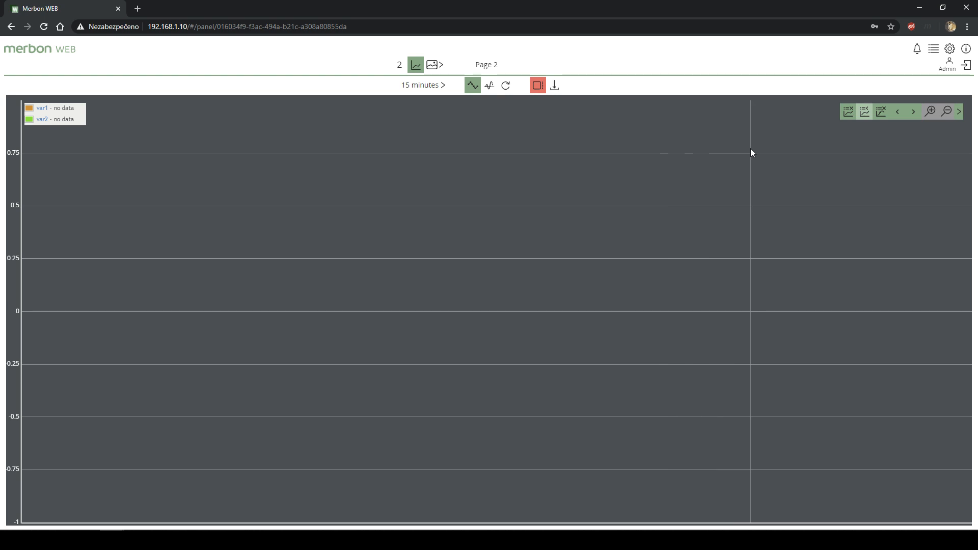
- View the Page 1 widget panel and its trend chart, then return to Merbon IDE's History log
{"action": "left_click", "coordinate": [438, 65]}
{"action": "left_click", "coordinate": [453, 104]}
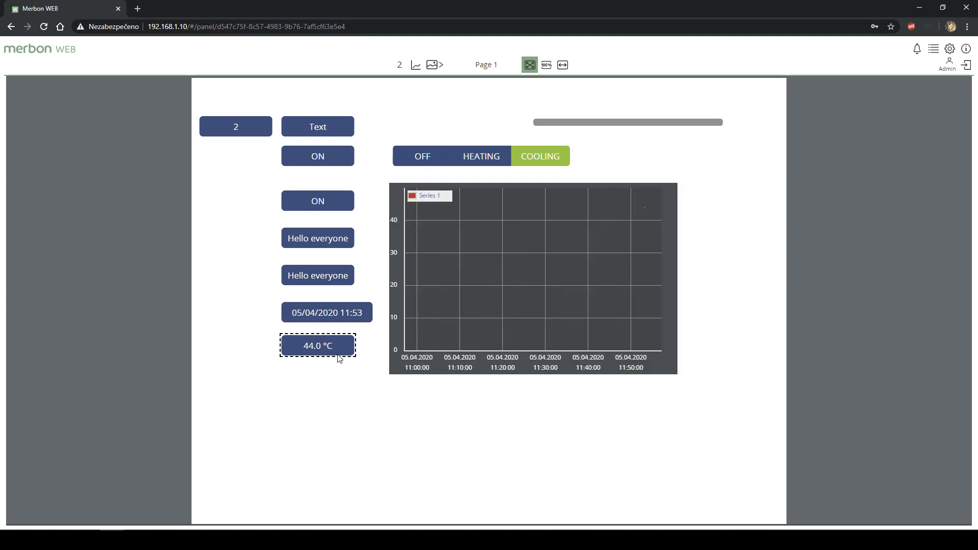
{"action": "left_click", "coordinate": [415, 66]}
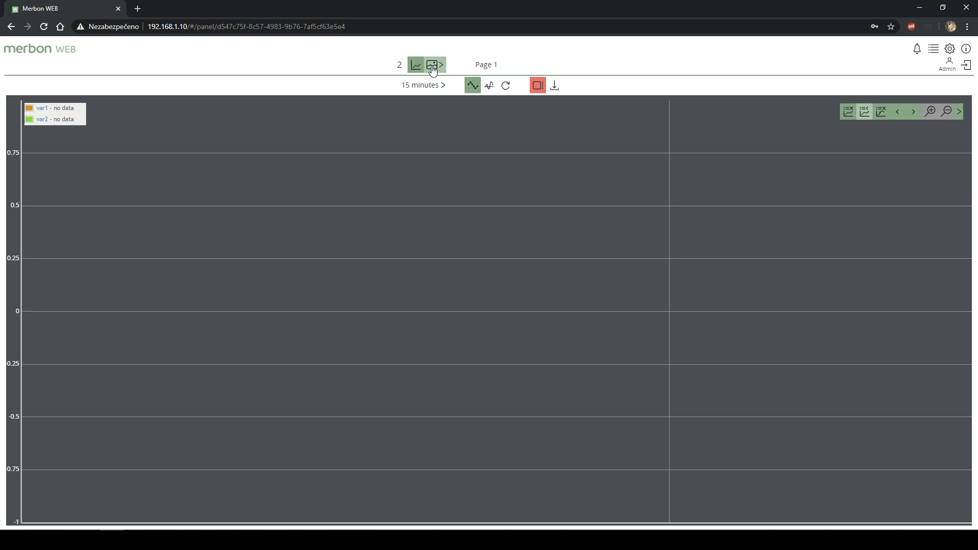
{"action": "left_click", "coordinate": [433, 70]}
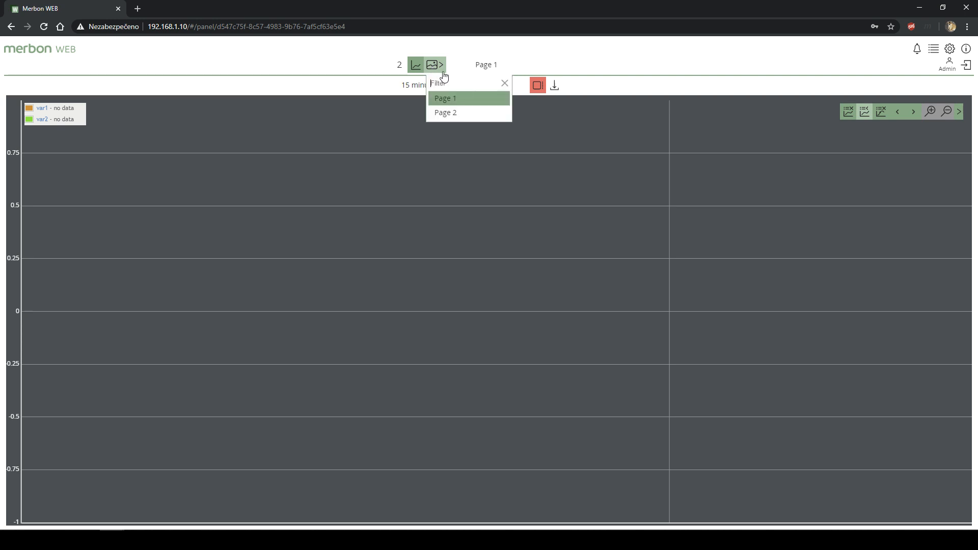
{"action": "left_click", "coordinate": [450, 100]}
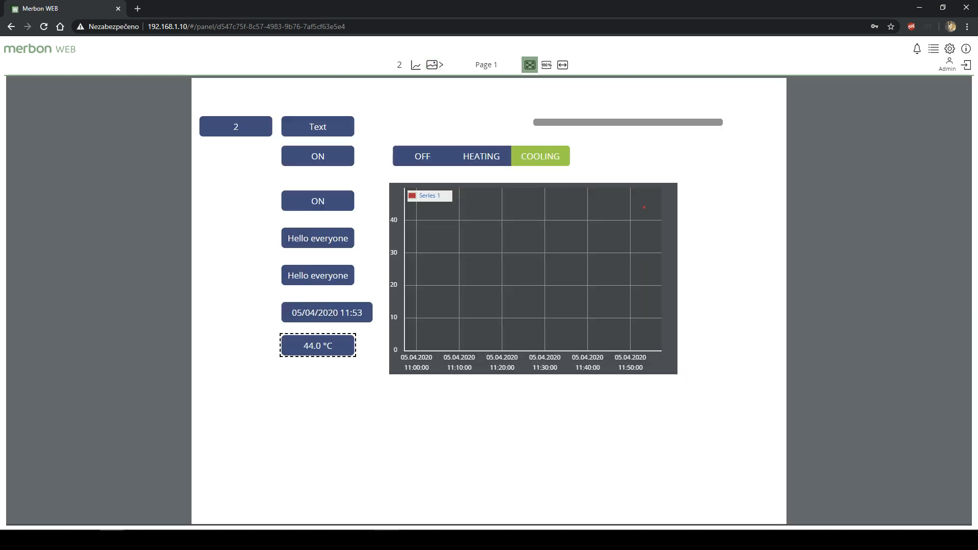
{"action": "left_click", "coordinate": [387, 539]}
{"action": "left_click", "coordinate": [434, 237]}
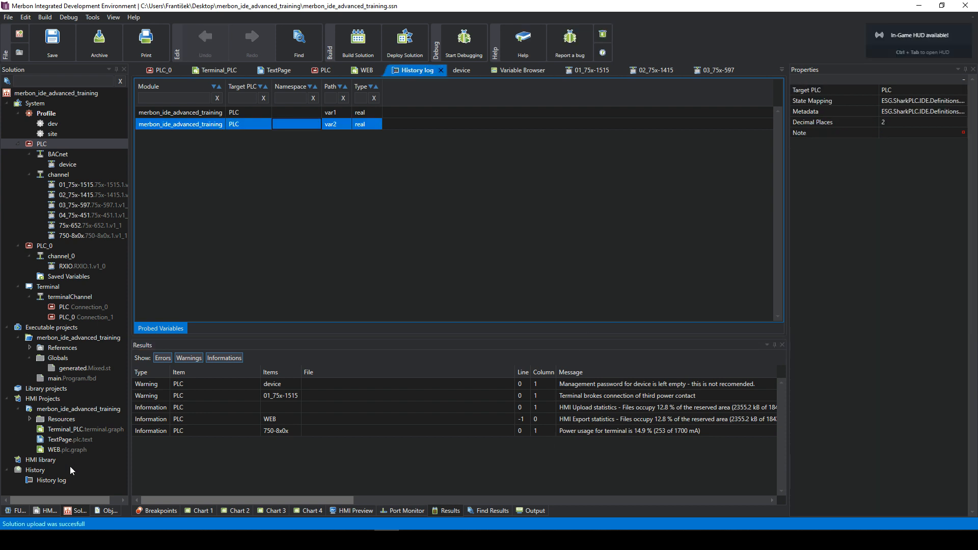
- Open the History log document and show its own properties
{"action": "double_click", "coordinate": [56, 482]}
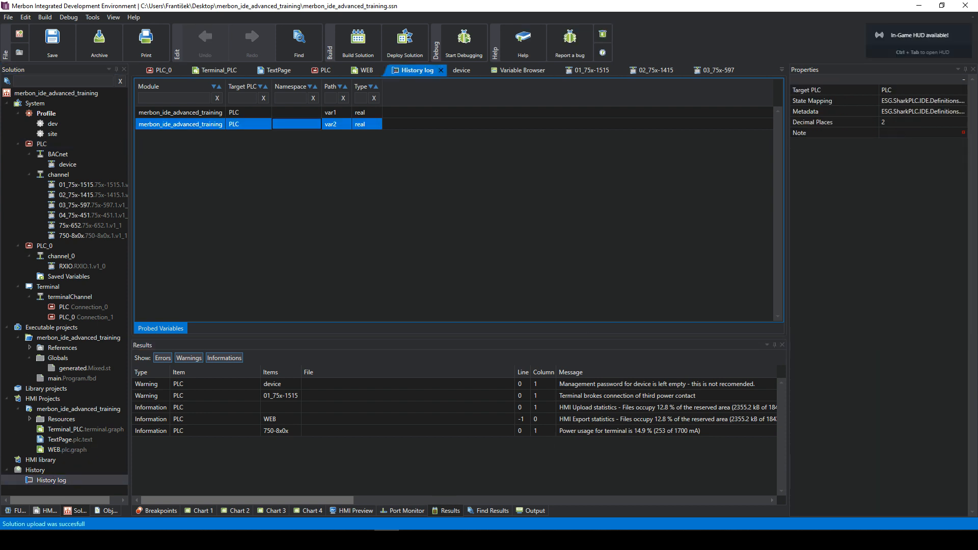
{"action": "left_click", "coordinate": [342, 114]}
{"action": "left_click", "coordinate": [87, 481]}
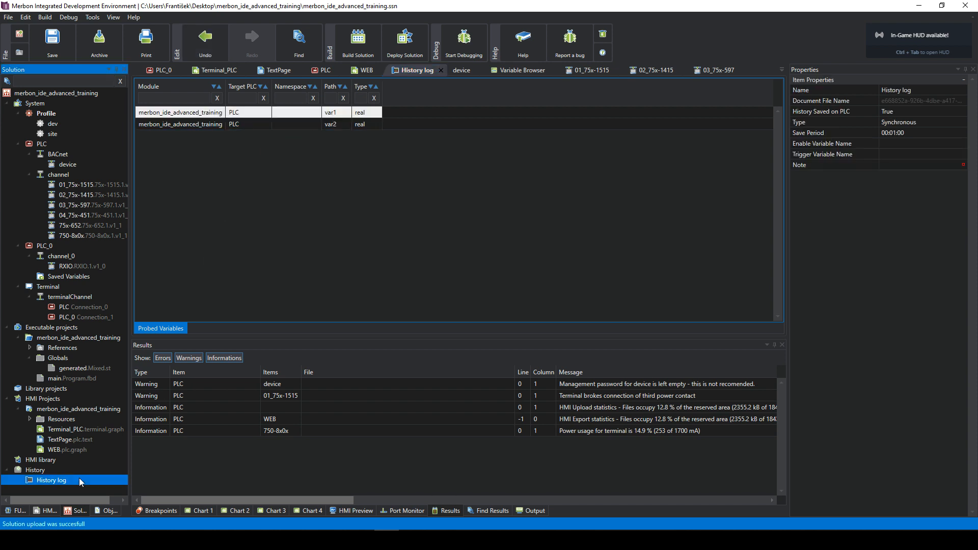
{"action": "left_click", "coordinate": [900, 142]}
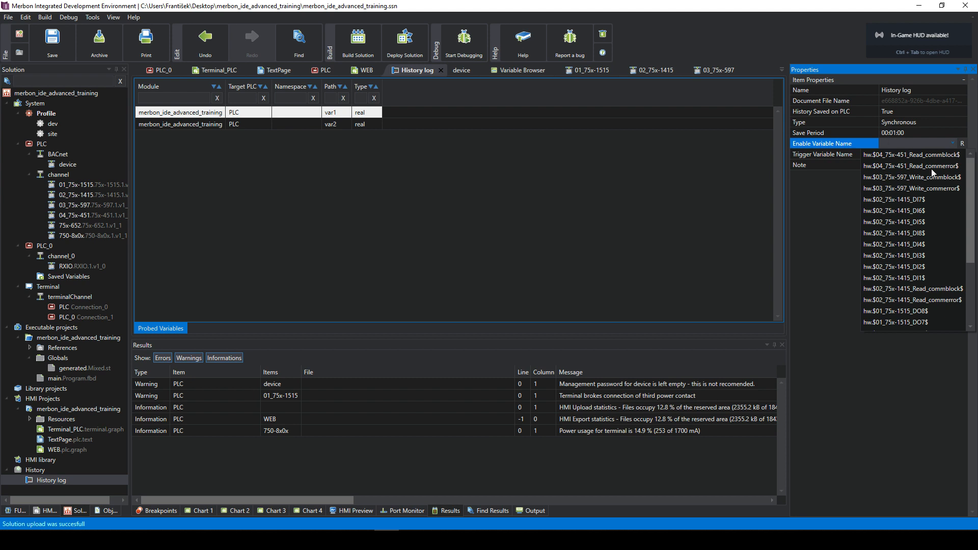
{"action": "left_click", "coordinate": [849, 180]}
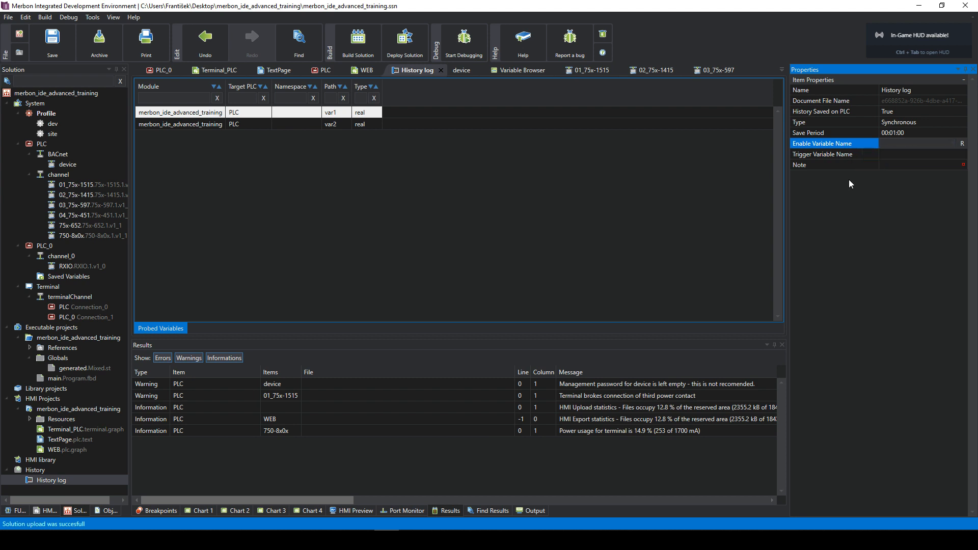
- Set the History log's Trigger Variable Name to bool1
{"action": "left_click", "coordinate": [912, 155]}
{"action": "left_click", "coordinate": [911, 154]}
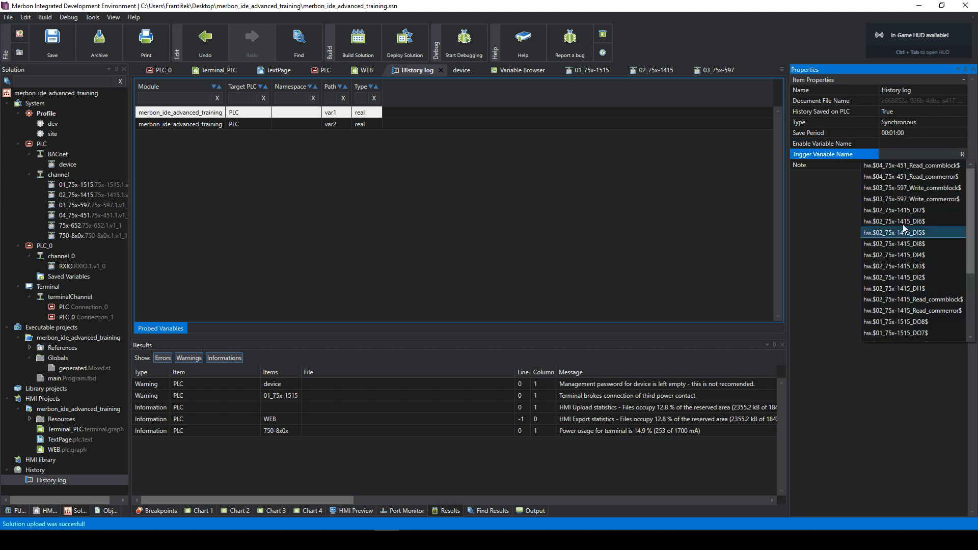
{"action": "scroll", "coordinate": [903, 227], "scroll_direction": "down", "scroll_amount": 3}
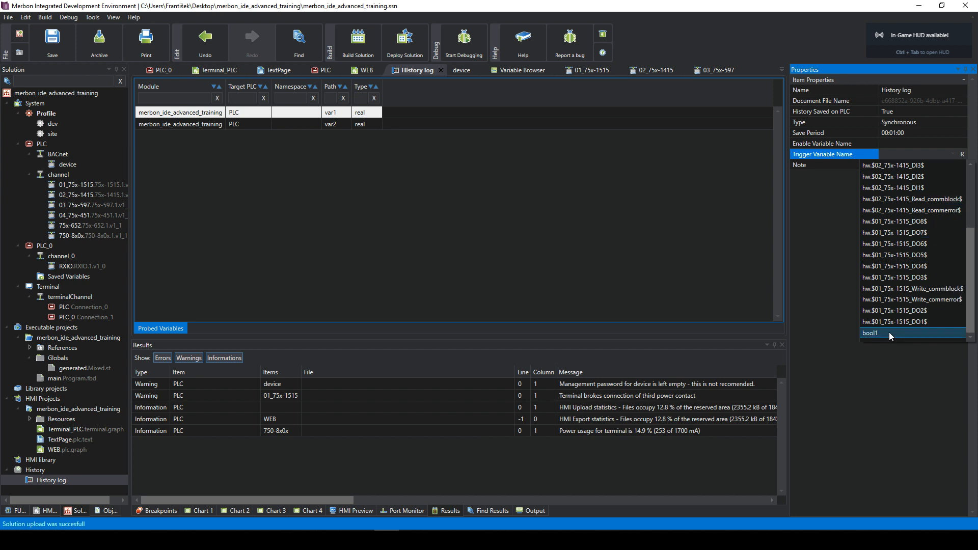
{"action": "left_click", "coordinate": [888, 332]}
{"action": "left_click", "coordinate": [940, 155]}
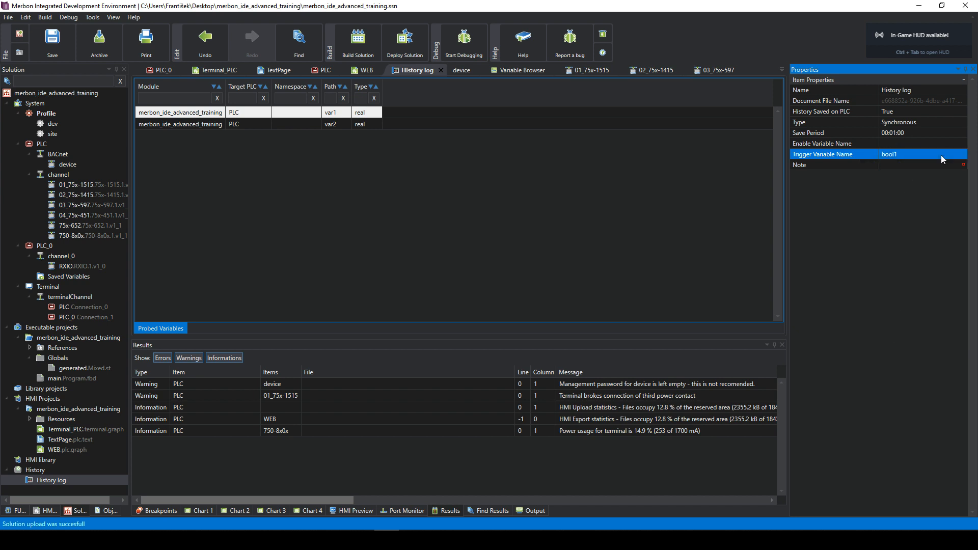
- Set Enable Variable Name to bool1, then save and start deploying the solution
{"action": "left_click", "coordinate": [909, 143]}
{"action": "left_click", "coordinate": [907, 143]}
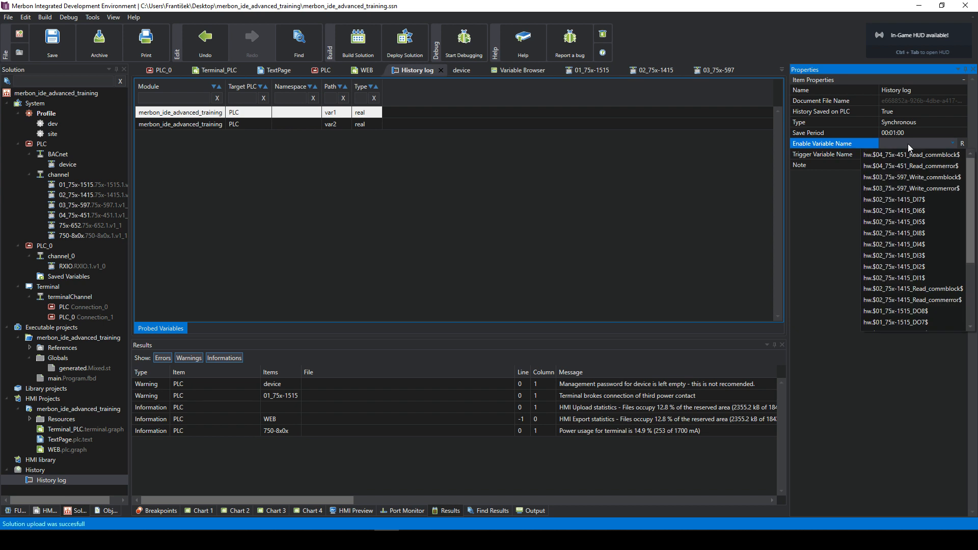
{"action": "scroll", "coordinate": [912, 240], "scroll_direction": "down", "scroll_amount": 3}
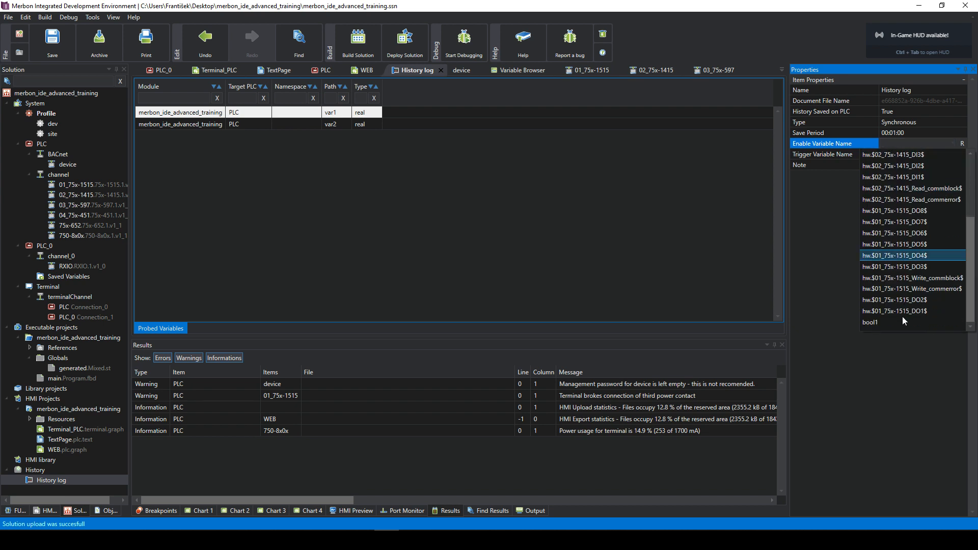
{"action": "left_click", "coordinate": [881, 322]}
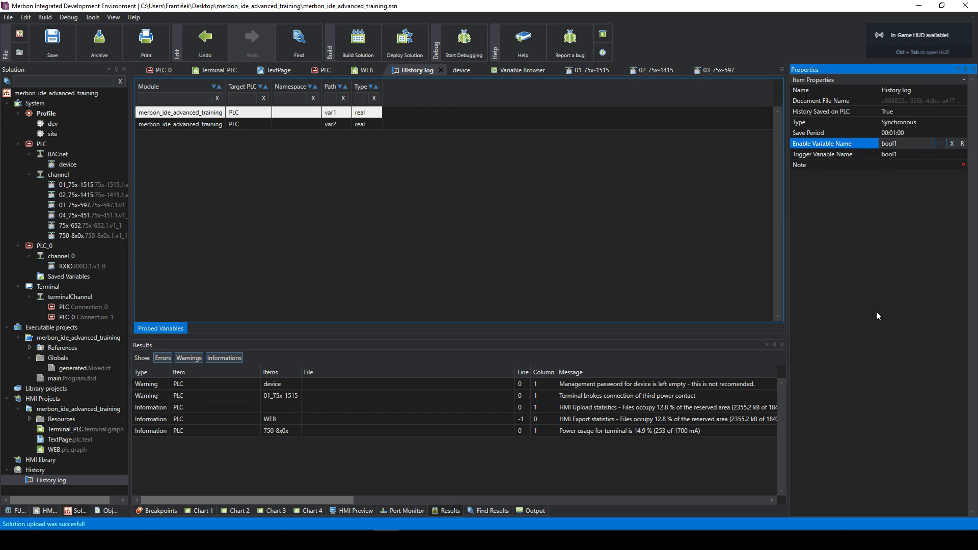
{"action": "left_click", "coordinate": [941, 144]}
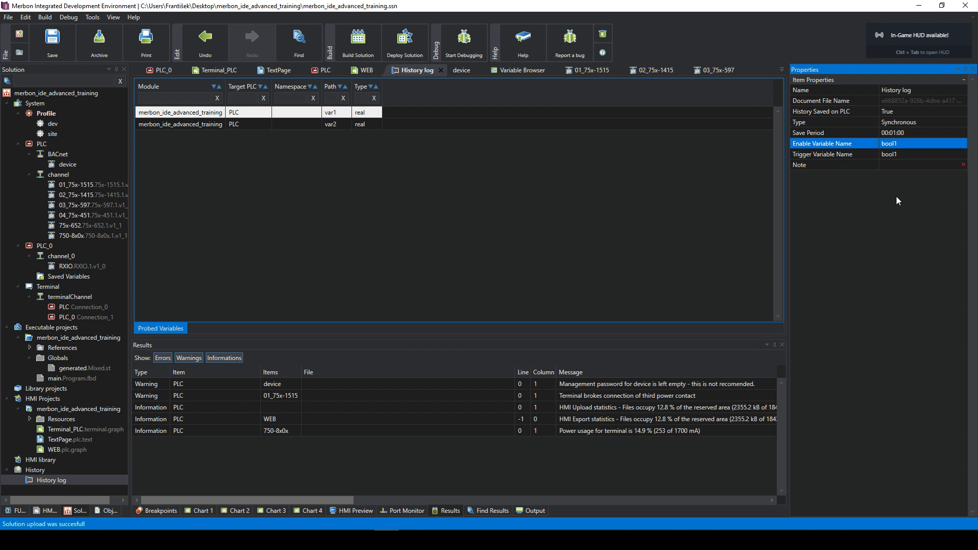
{"action": "left_click", "coordinate": [737, 218]}
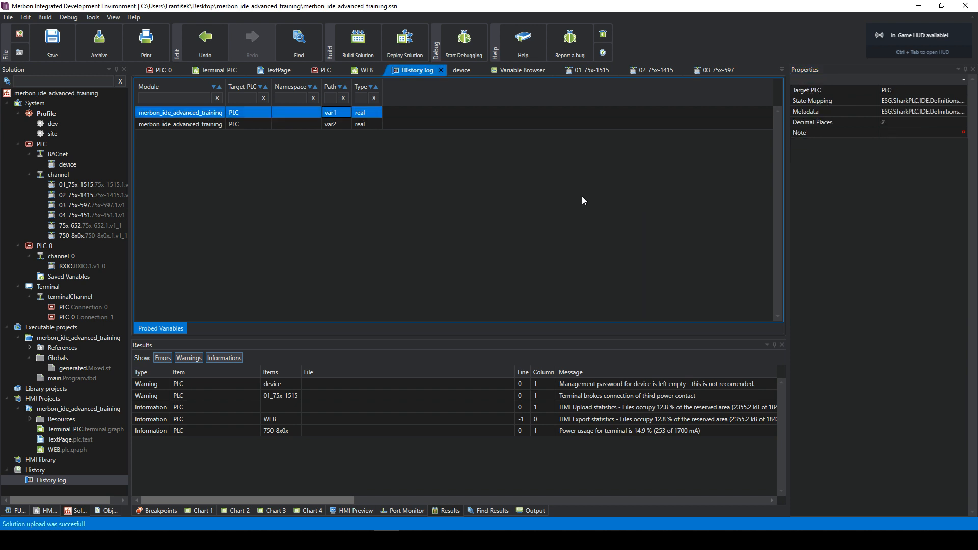
{"action": "left_click", "coordinate": [417, 46]}
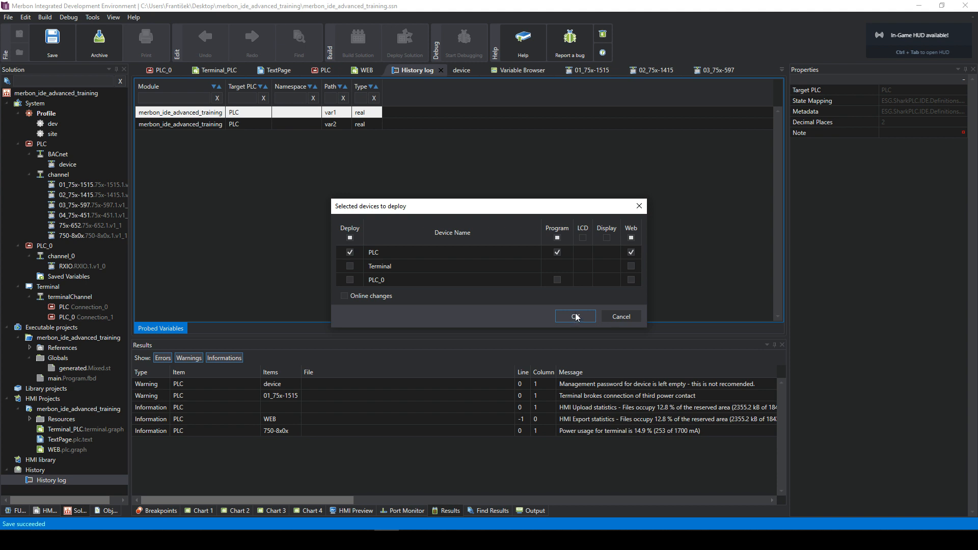
- Deploy to the PLC with a warm restart, start debugging, and open main.Program.fbd
{"action": "left_click", "coordinate": [575, 316]}
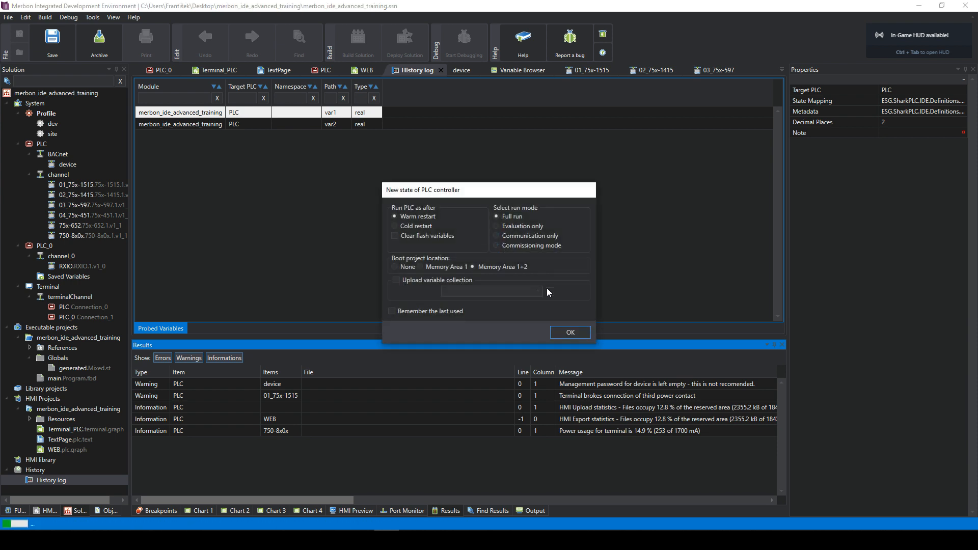
{"action": "left_click", "coordinate": [567, 334]}
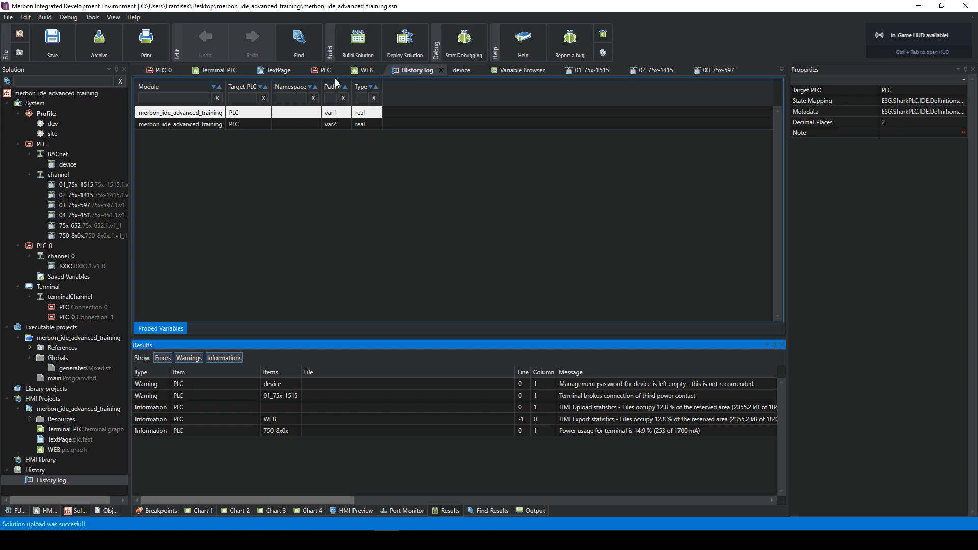
{"action": "left_click", "coordinate": [474, 39]}
{"action": "left_click", "coordinate": [520, 301]}
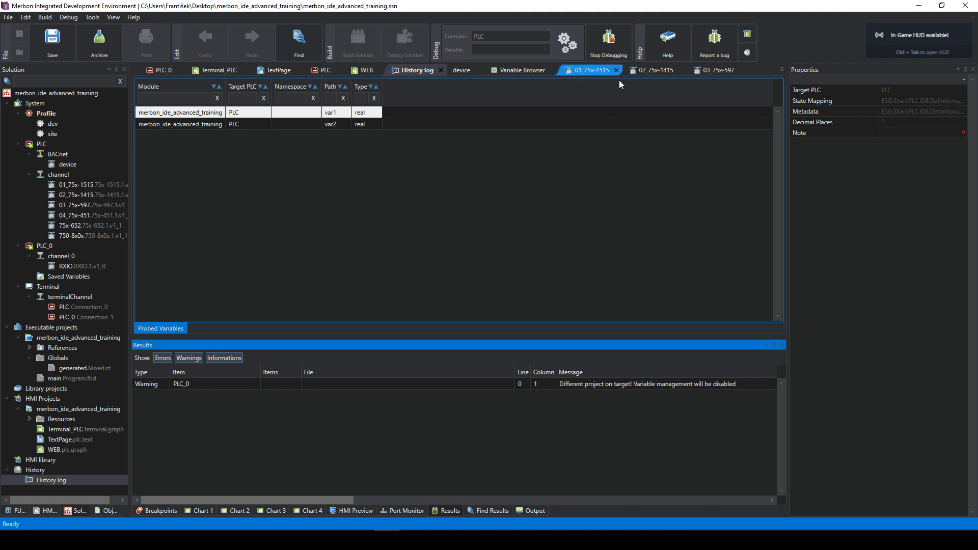
{"action": "double_click", "coordinate": [63, 379]}
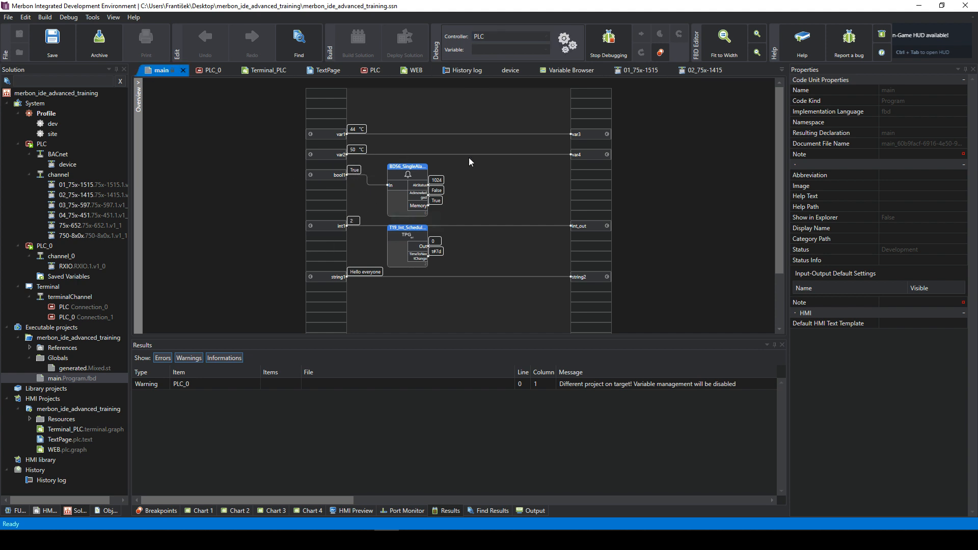
- Reload Merbon WEB with F5, check the 00.0 °C widget's history chart, then return to Page 1 and the IDE
{"action": "left_click", "coordinate": [112, 540]}
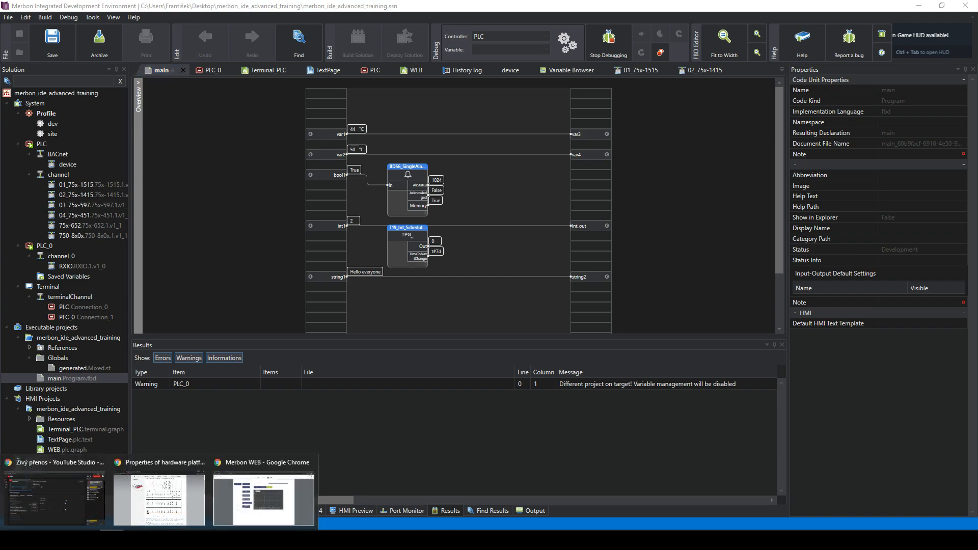
{"action": "left_click", "coordinate": [267, 500]}
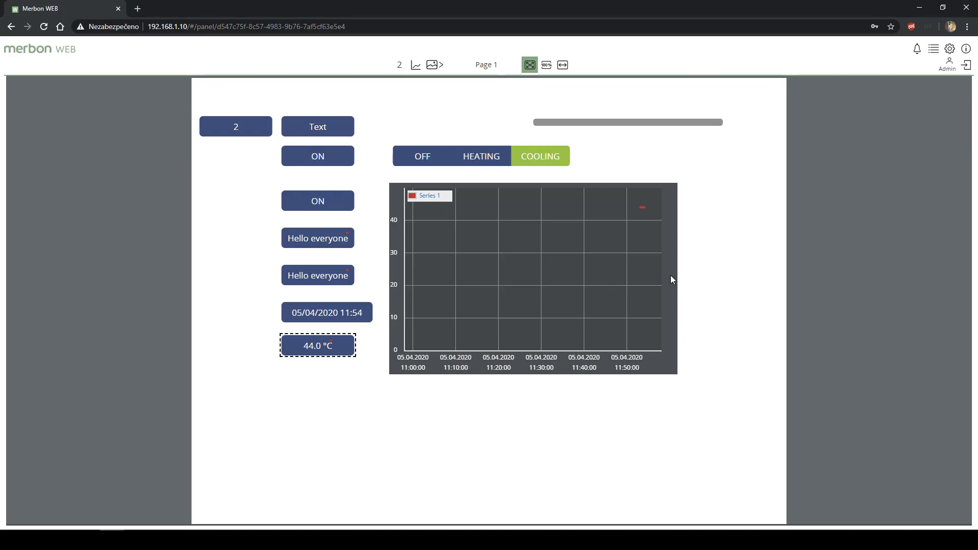
{"action": "key", "text": "F5"}
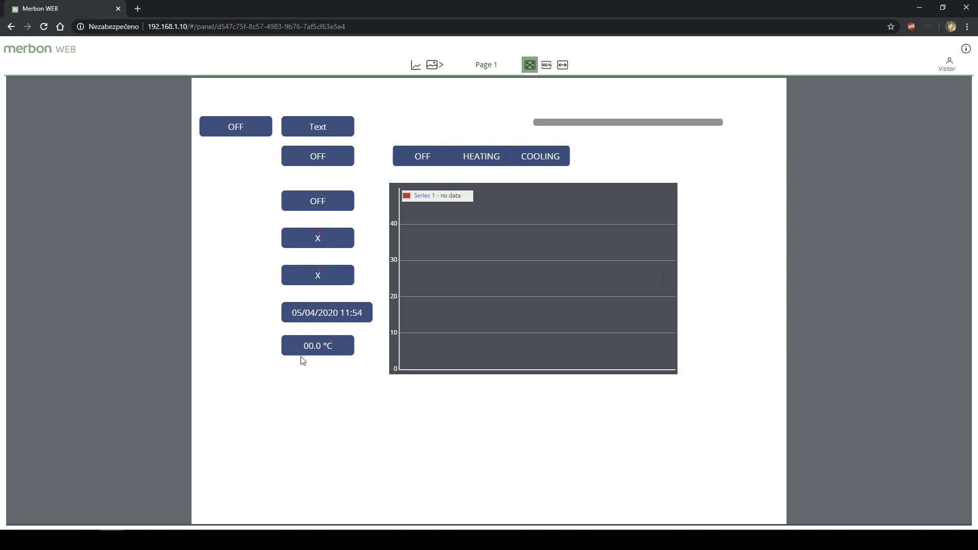
{"action": "left_click", "coordinate": [310, 346]}
{"action": "left_click", "coordinate": [415, 64]}
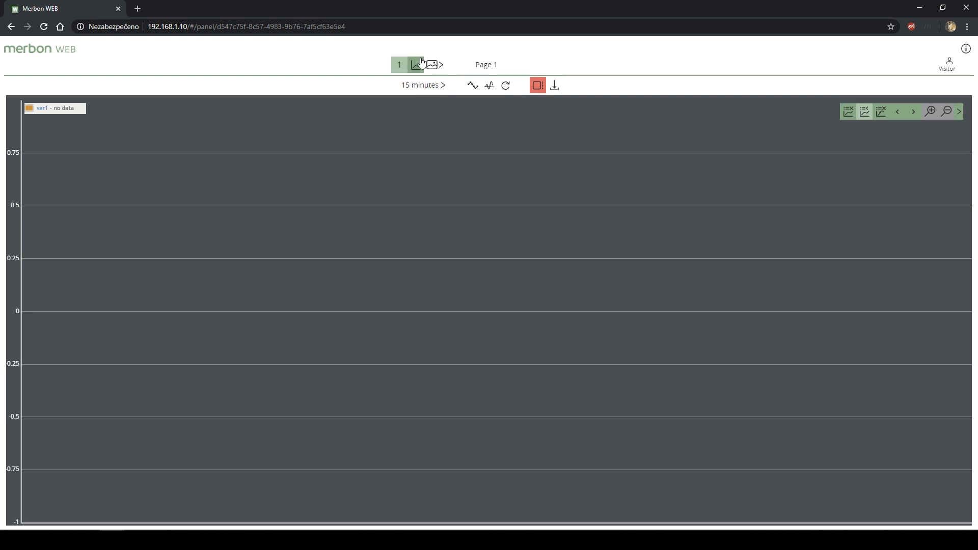
{"action": "left_click", "coordinate": [435, 65]}
{"action": "left_click", "coordinate": [452, 98]}
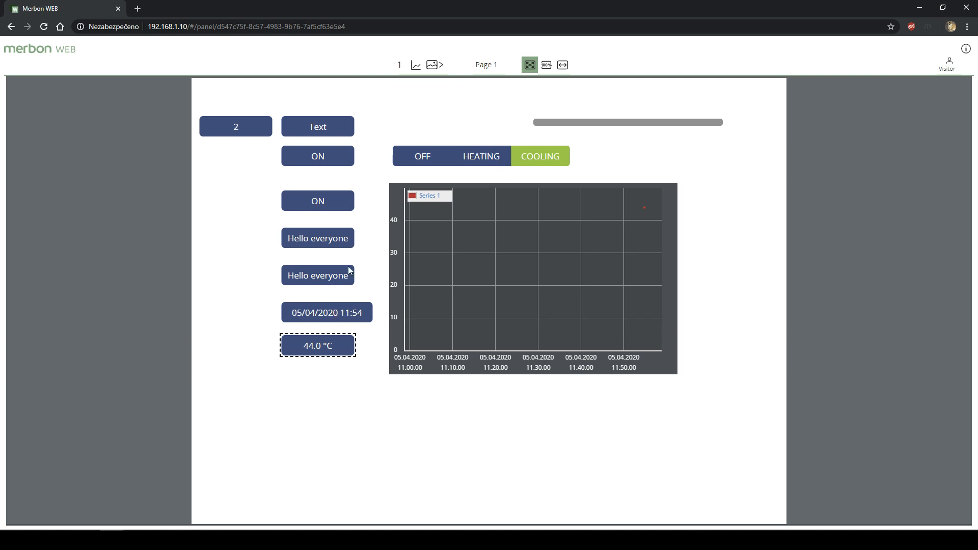
{"action": "left_click", "coordinate": [386, 540]}
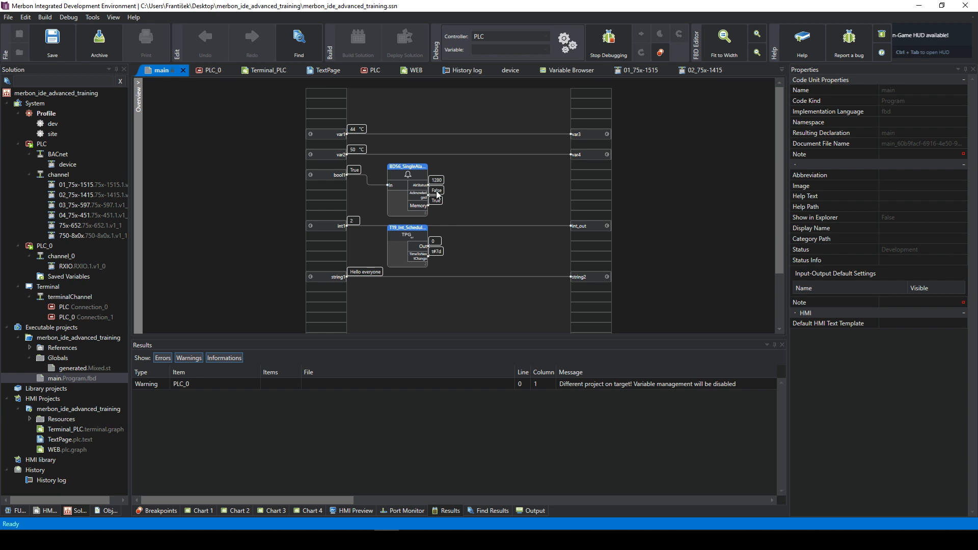
- Set bool1 to False and back to True, then open the PLC controller's editor
{"action": "left_click", "coordinate": [355, 170]}
{"action": "left_click", "coordinate": [357, 188]}
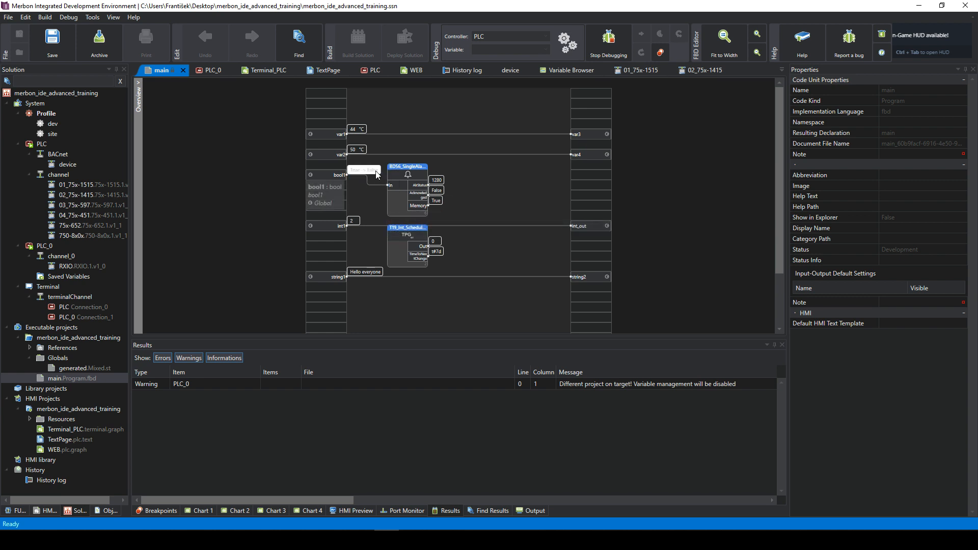
{"action": "left_click", "coordinate": [355, 170]}
{"action": "left_click", "coordinate": [357, 180]}
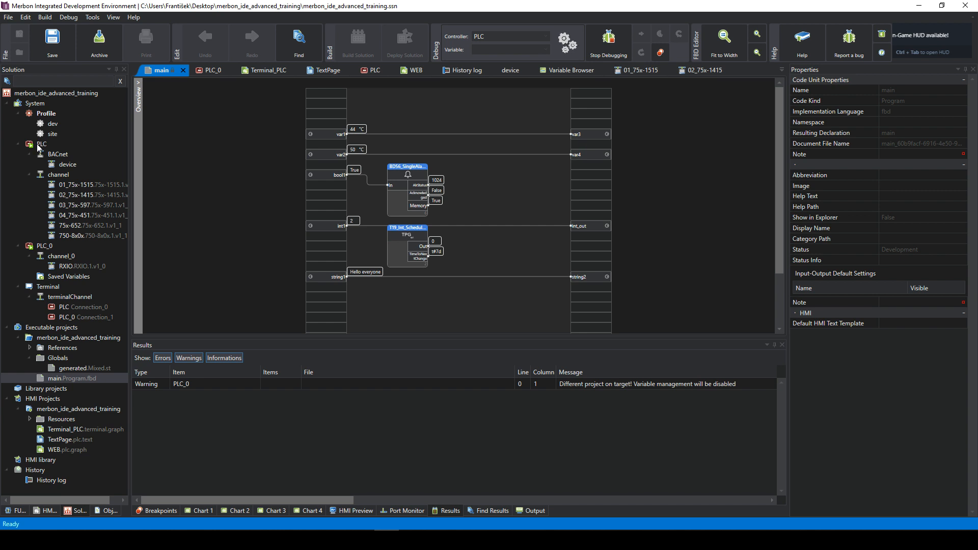
{"action": "double_click", "coordinate": [39, 144]}
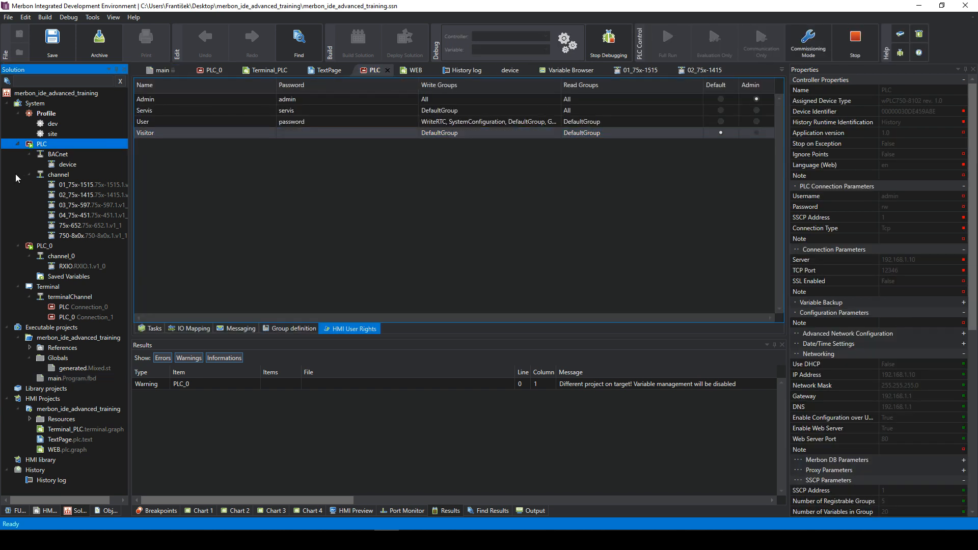
- Open View > System Status to read both controllers' UTC time, then select History log
{"action": "right_click", "coordinate": [29, 148]}
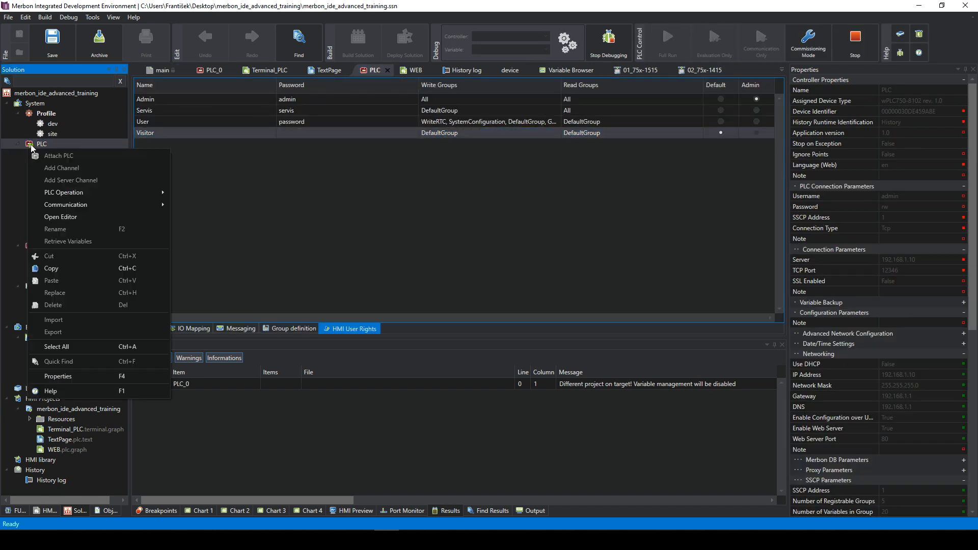
{"action": "left_click", "coordinate": [113, 17]}
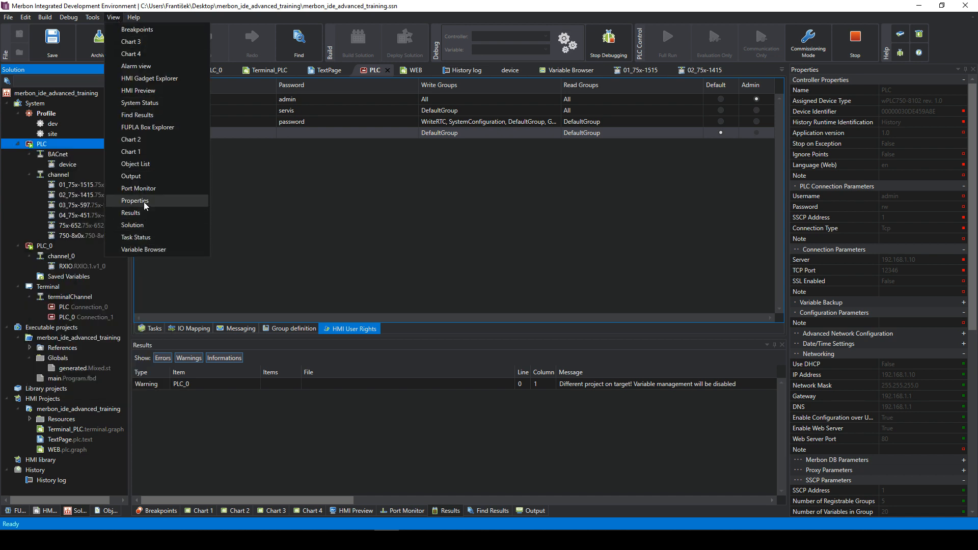
{"action": "left_click", "coordinate": [138, 103]}
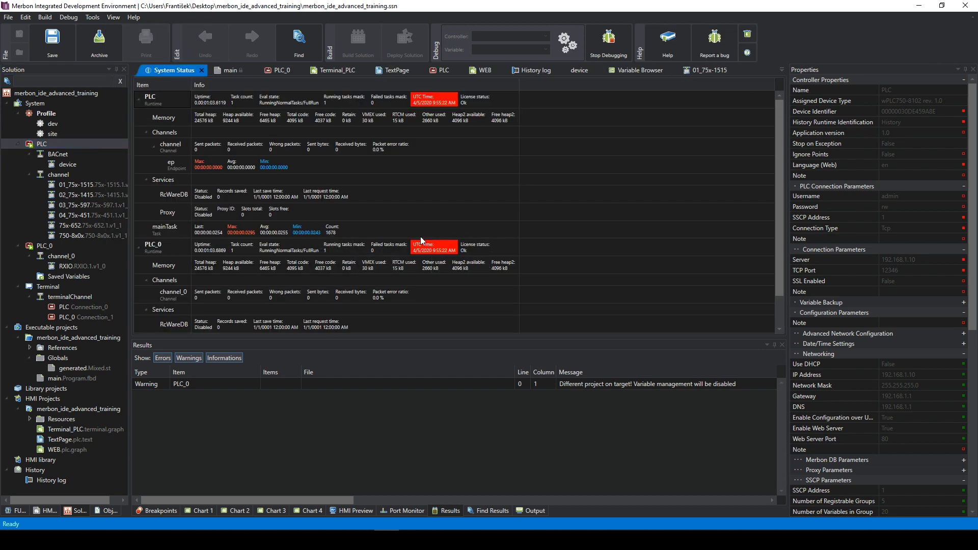
{"action": "scroll", "coordinate": [412, 274], "scroll_direction": "down", "scroll_amount": 2}
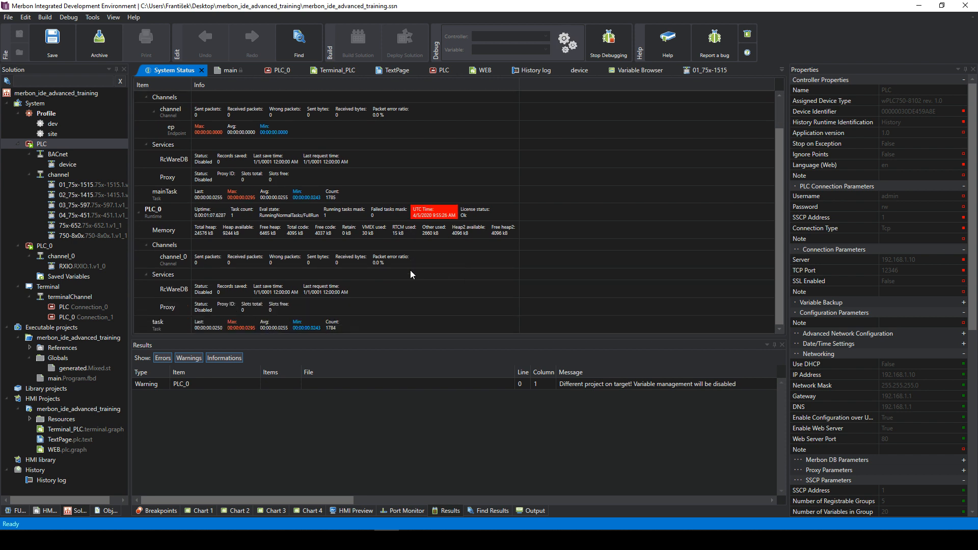
{"action": "scroll", "coordinate": [411, 269], "scroll_direction": "up", "scroll_amount": 2}
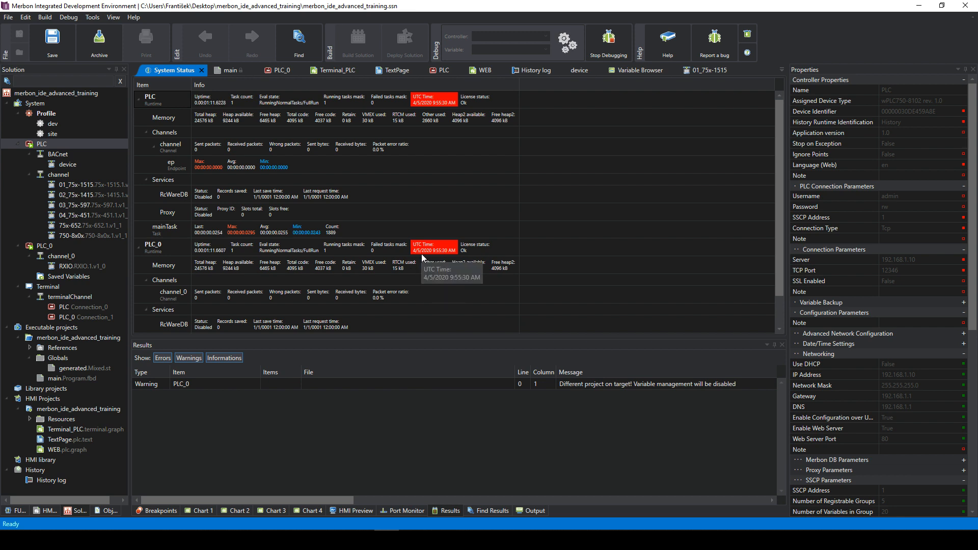
{"action": "left_click", "coordinate": [45, 480]}
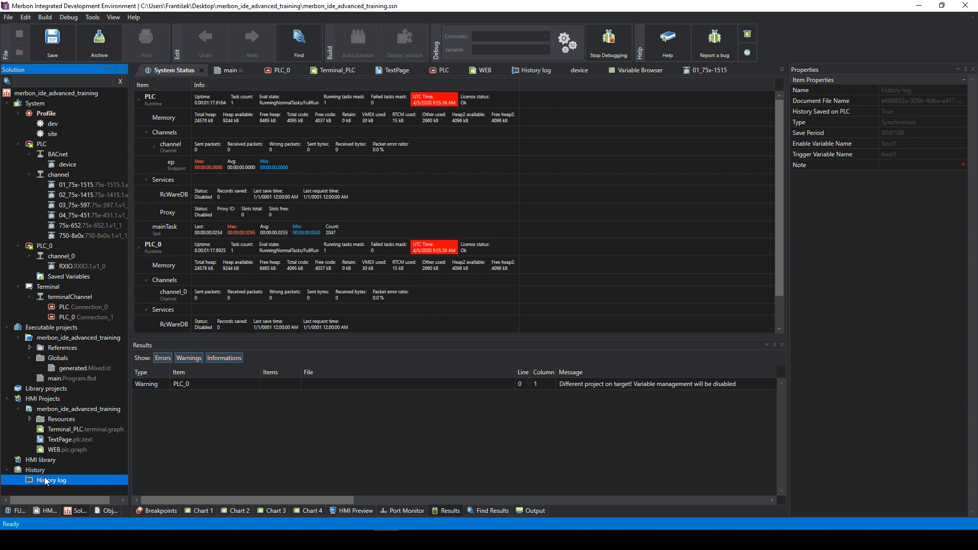
{"action": "left_click", "coordinate": [112, 540]}
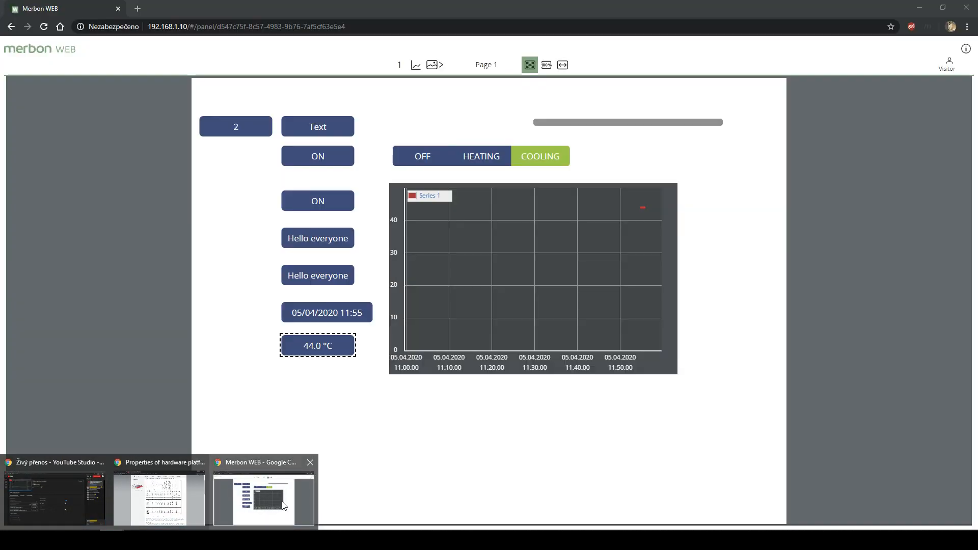
- Open the var1 history chart, reload it several times, adjust its curve options, then return to Page 1
{"action": "left_click", "coordinate": [284, 506]}
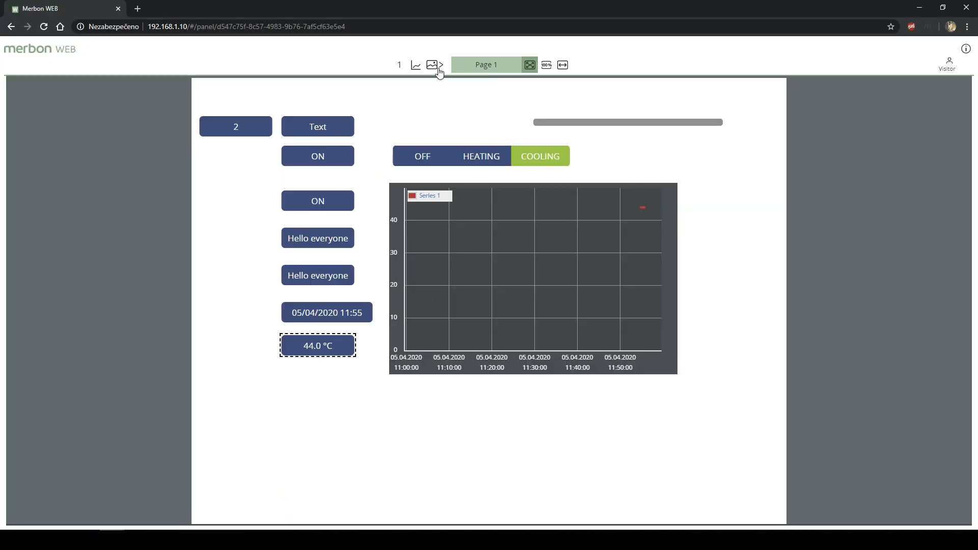
{"action": "left_click", "coordinate": [415, 65]}
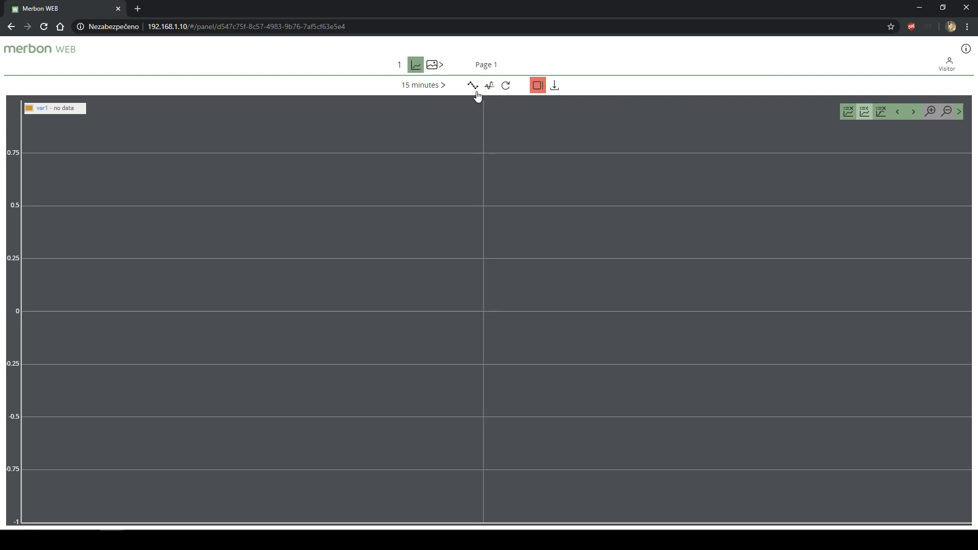
{"action": "left_click", "coordinate": [507, 87]}
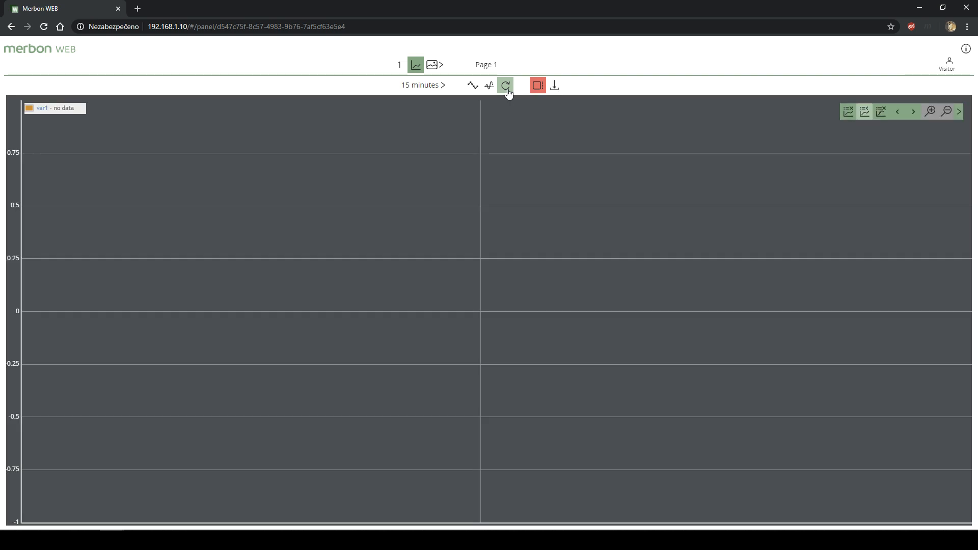
{"action": "left_click", "coordinate": [508, 90]}
{"action": "left_click", "coordinate": [508, 90]}
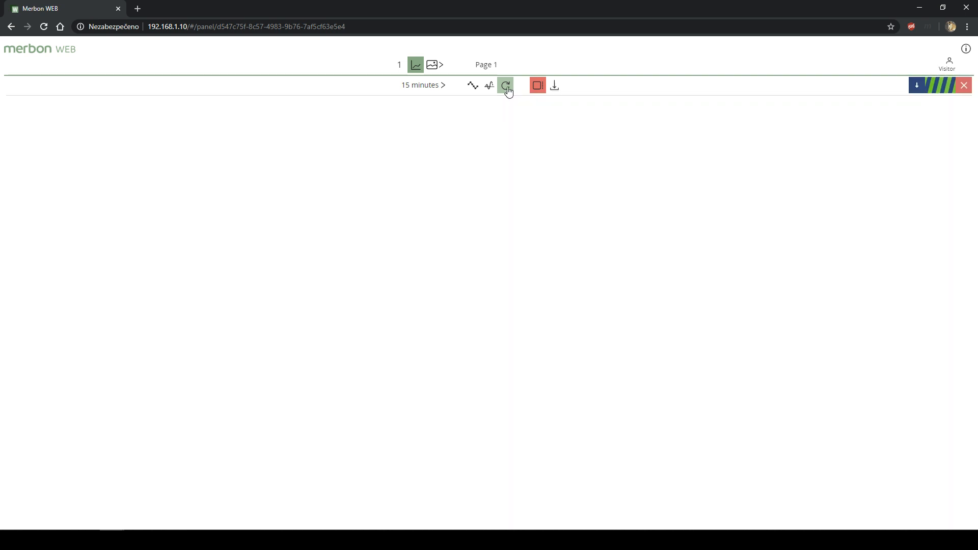
{"action": "left_click", "coordinate": [473, 87]}
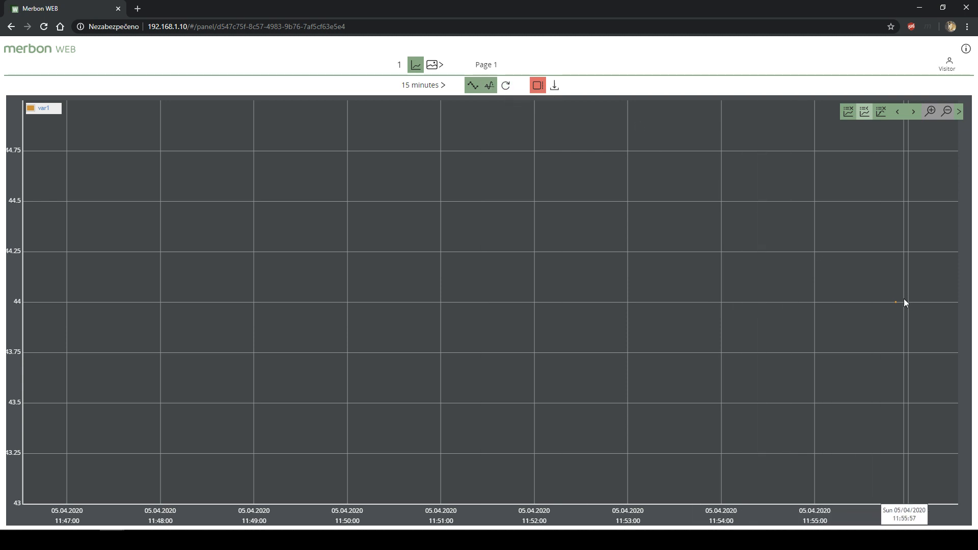
{"action": "left_click", "coordinate": [490, 87]}
{"action": "left_click", "coordinate": [507, 87]}
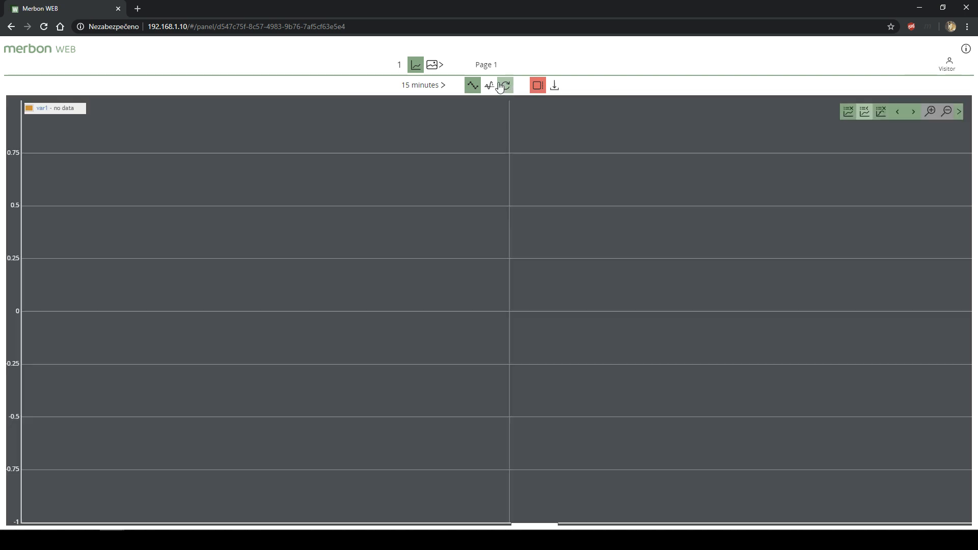
{"action": "left_click", "coordinate": [432, 65]}
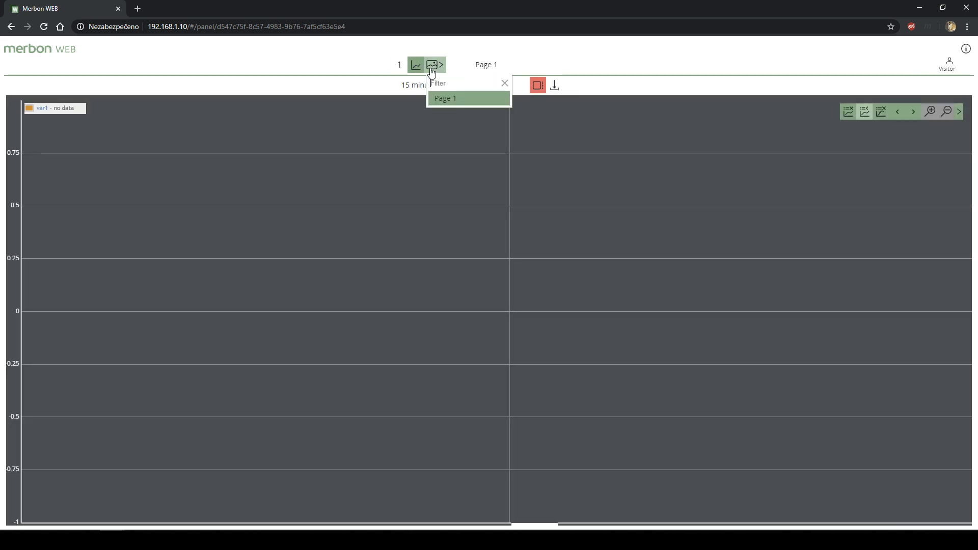
{"action": "left_click", "coordinate": [440, 97]}
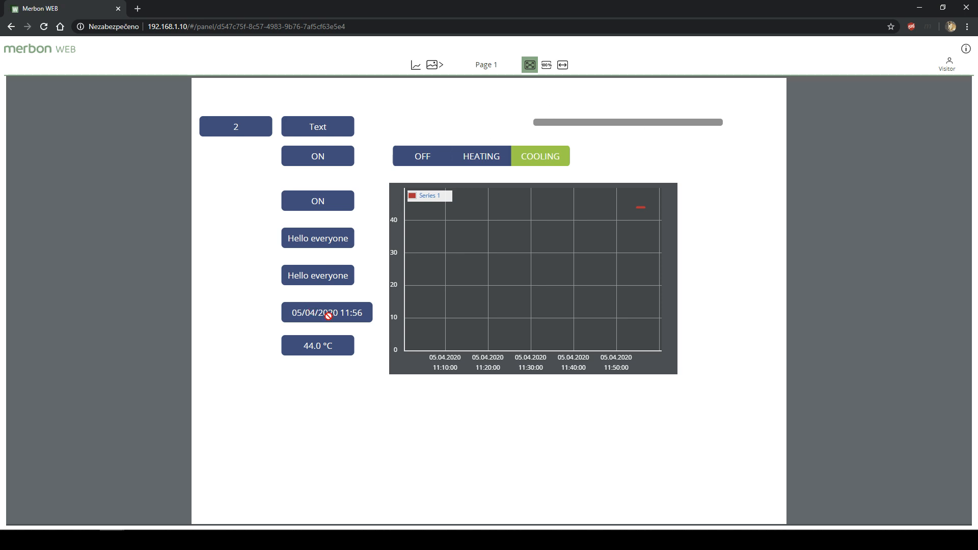
- Log in to Merbon WEB with the administrator username and password
{"action": "left_click", "coordinate": [949, 65]}
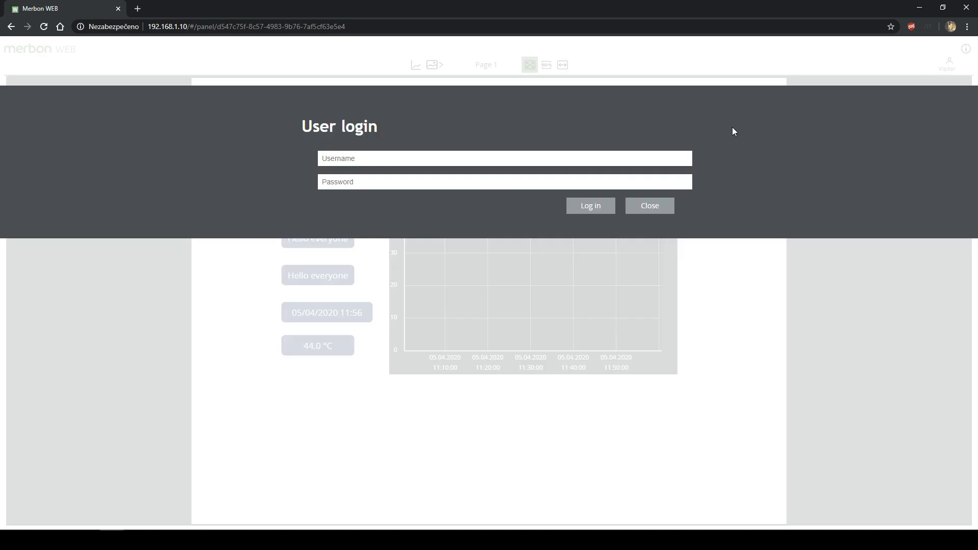
{"action": "left_click", "coordinate": [508, 156]}
{"action": "type", "text": "ADm"}
{"action": "key", "text": "BackSpace"}
{"action": "type", "text": "dmin1234"}
{"action": "left_click", "coordinate": [591, 206]}
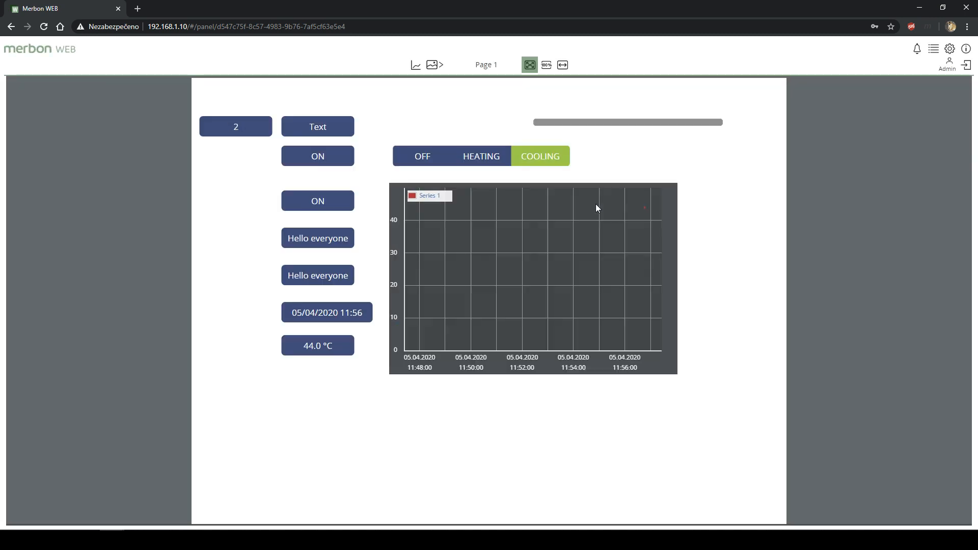
- Open the date and time widget, inspect the time field's minutes, and apply the setting
{"action": "left_click", "coordinate": [343, 313]}
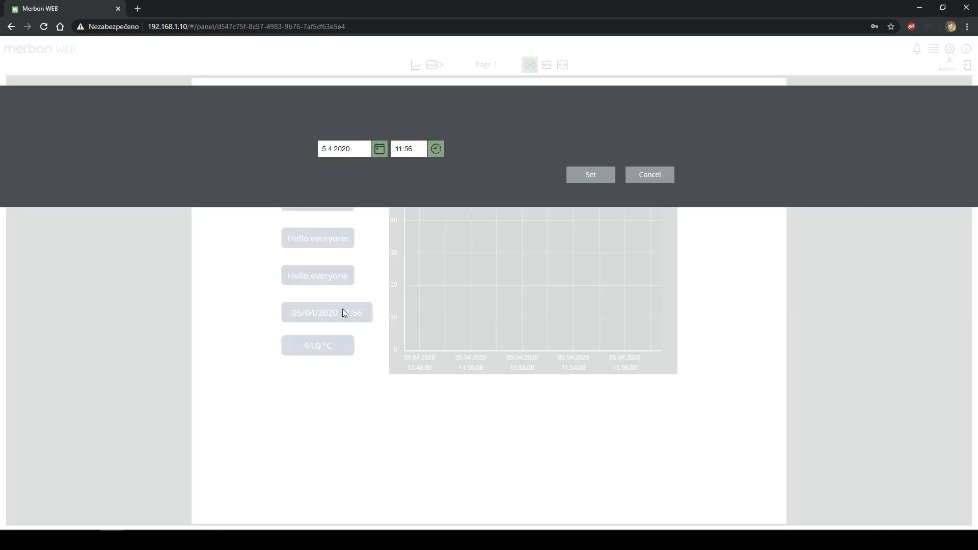
{"action": "left_click", "coordinate": [436, 150]}
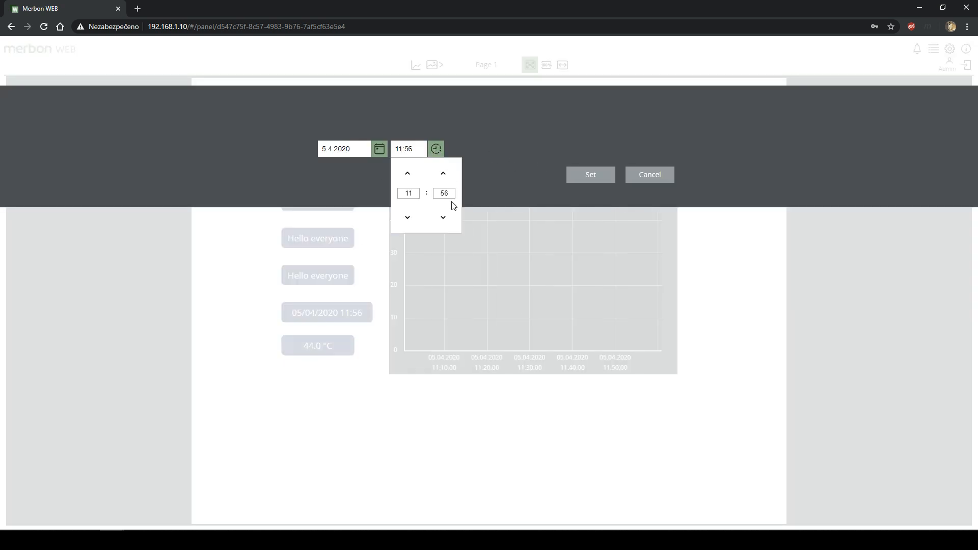
{"action": "left_click", "coordinate": [414, 152]}
{"action": "left_click_drag", "start_coordinate": [409, 149], "coordinate": [414, 149]}
{"action": "left_click", "coordinate": [603, 178]}
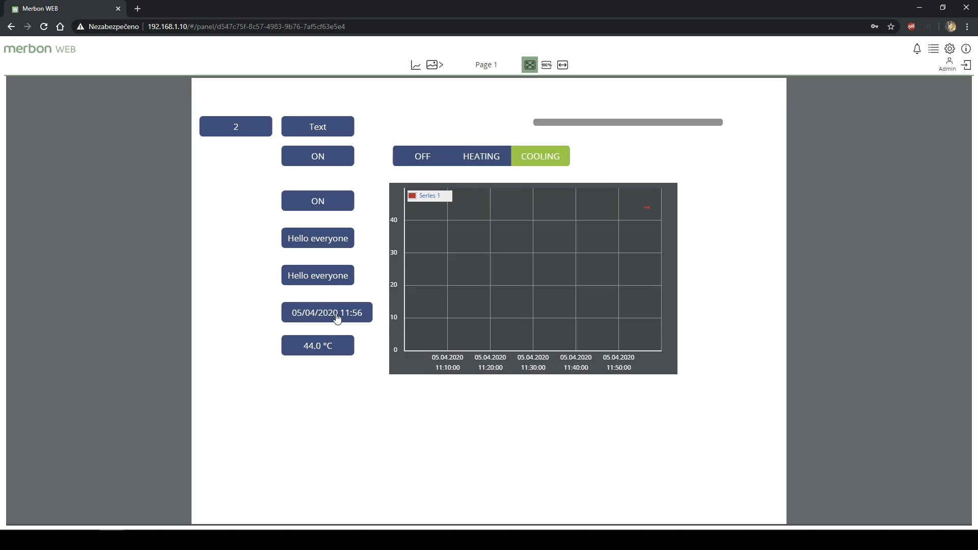
- Open the 44.0 °C widget's var1 trend on Page 1, reload it, then return to the IDE
{"action": "left_click", "coordinate": [433, 65]}
{"action": "left_click", "coordinate": [452, 104]}
{"action": "left_click", "coordinate": [327, 339]}
{"action": "left_click", "coordinate": [416, 65]}
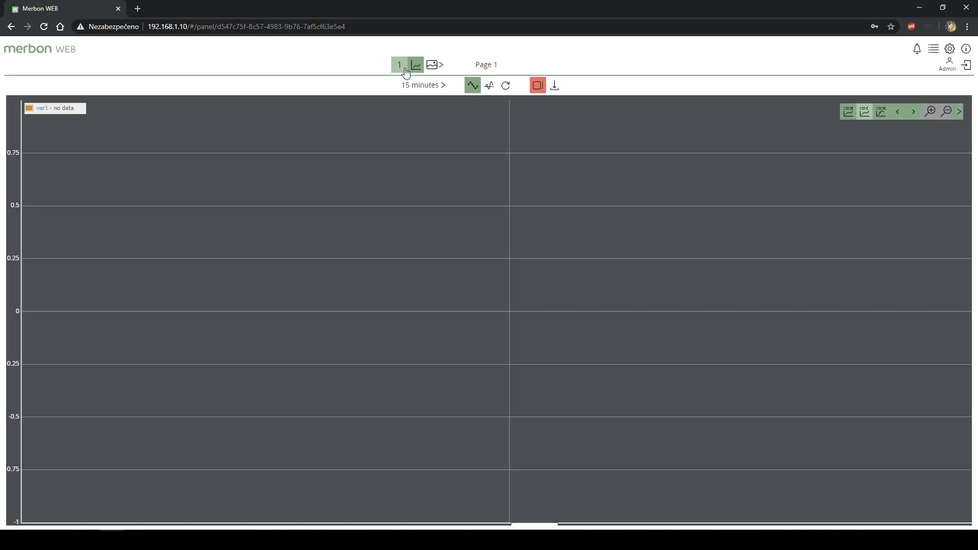
{"action": "left_click", "coordinate": [506, 86]}
{"action": "left_click", "coordinate": [387, 540]}
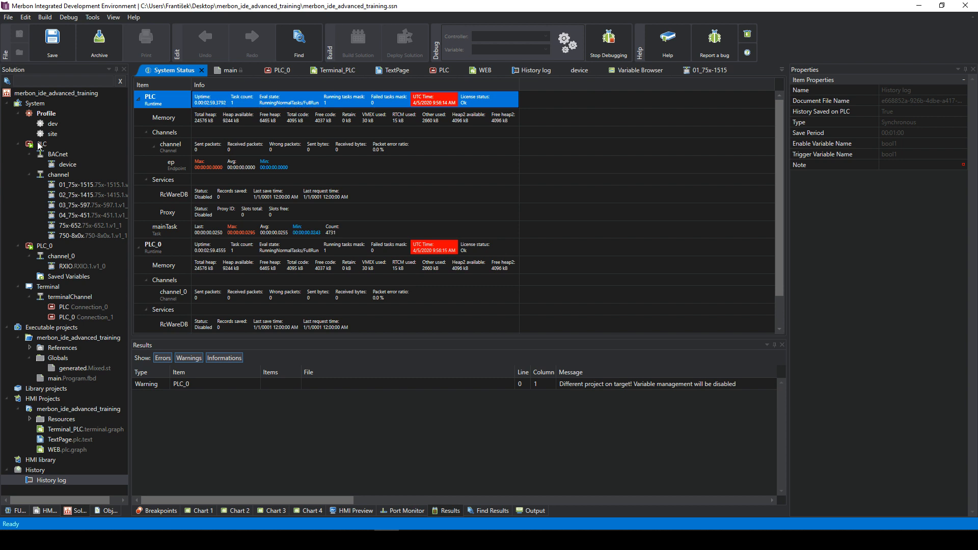
- Set the PLC clock to Computer Time via PLC Operation > PLC Setup > Time setup
{"action": "right_click", "coordinate": [38, 144]}
{"action": "right_click", "coordinate": [45, 146]}
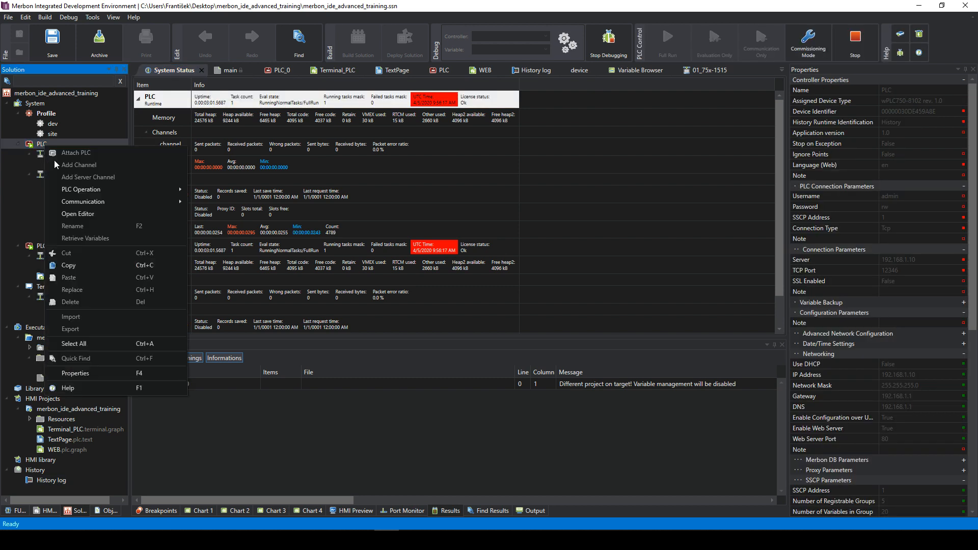
{"action": "mouse_move", "coordinate": [117, 196]}
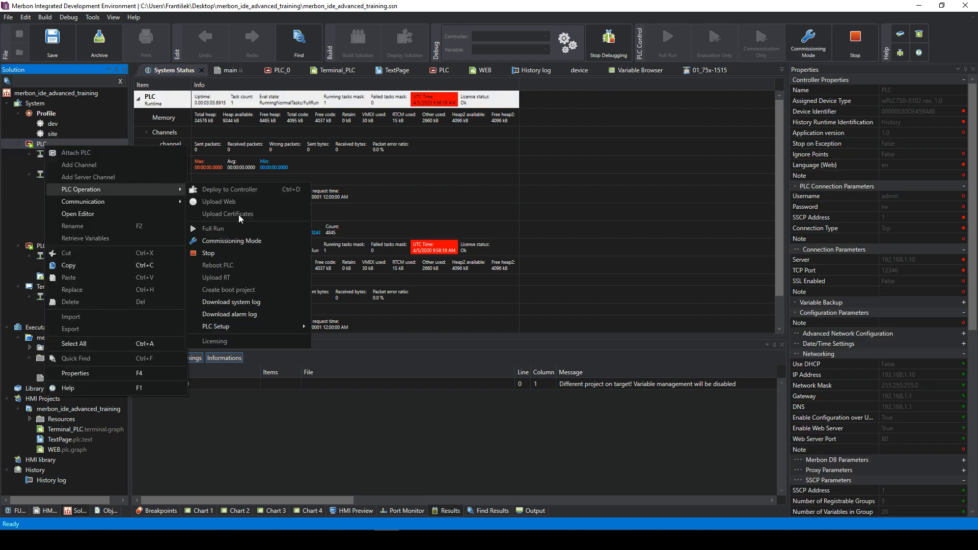
{"action": "mouse_move", "coordinate": [252, 329]}
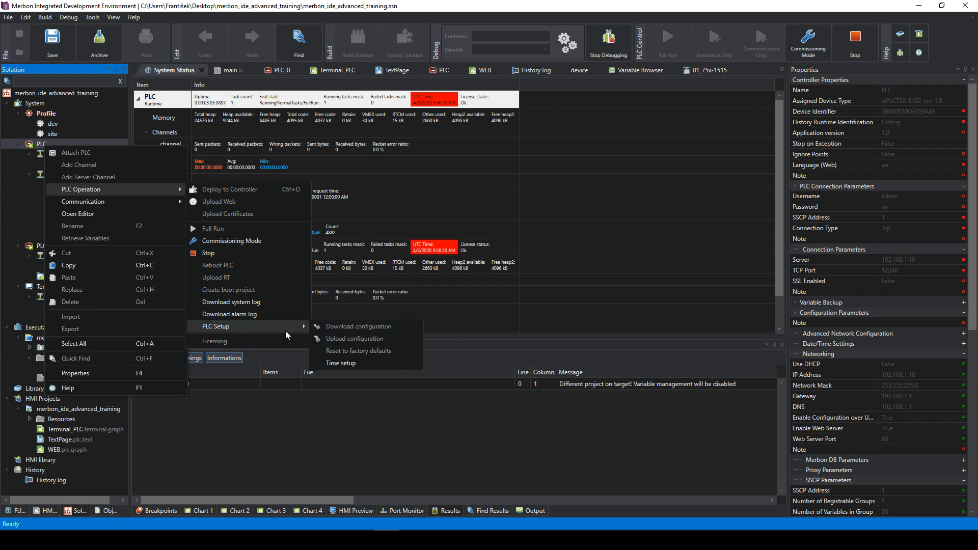
{"action": "left_click", "coordinate": [348, 362]}
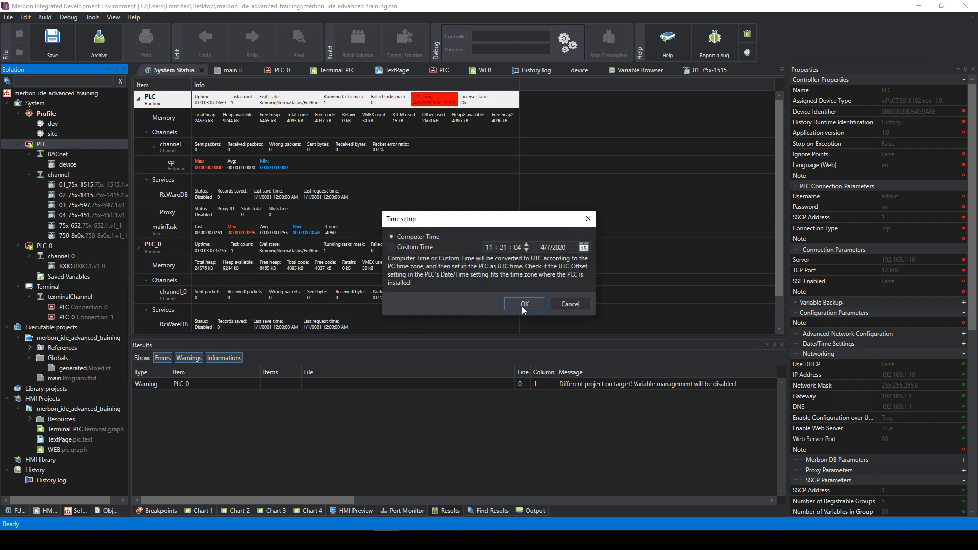
{"action": "left_click", "coordinate": [521, 308]}
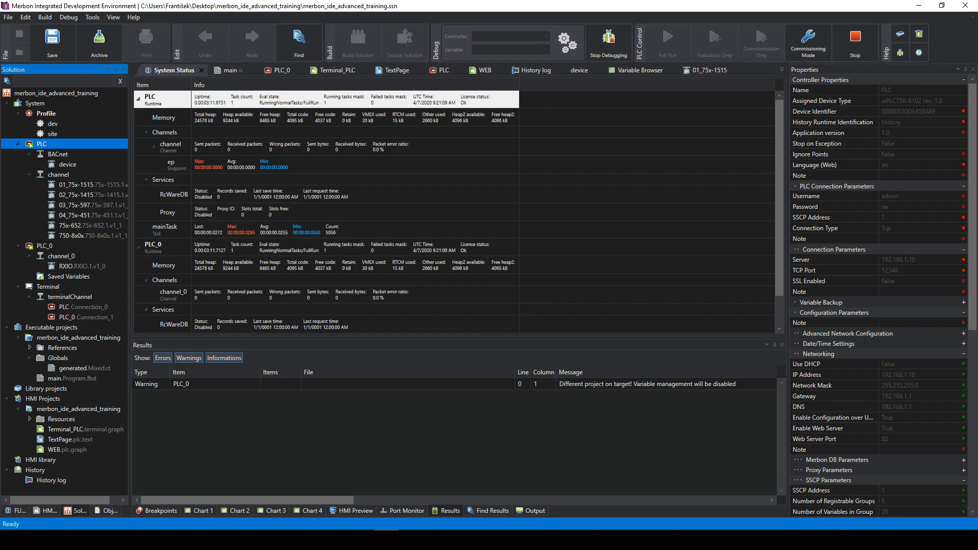
- Bring the Merbon WEB browser window back to the front
{"action": "left_click", "coordinate": [113, 540]}
{"action": "left_click", "coordinate": [88, 482]}
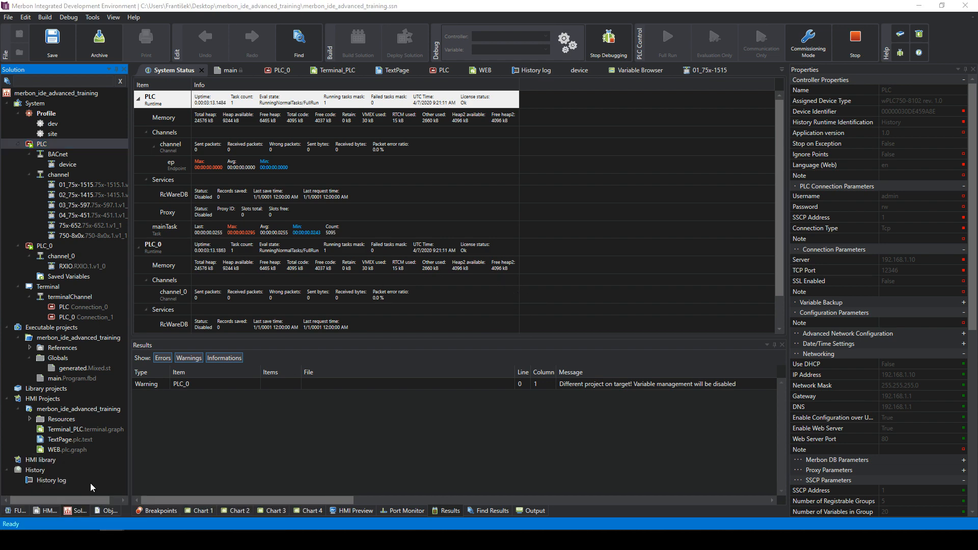
{"action": "left_click", "coordinate": [112, 540]}
{"action": "left_click", "coordinate": [263, 498]}
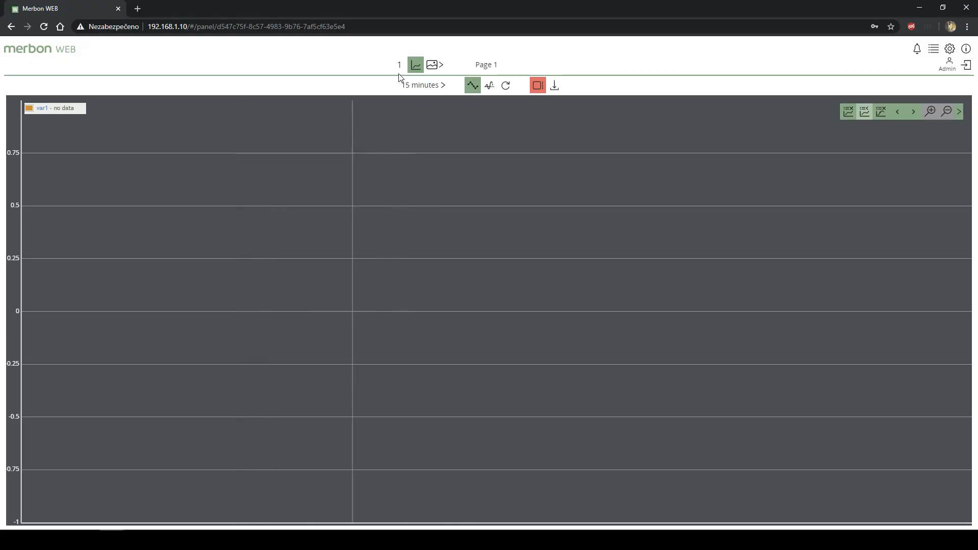
- Reload Page 1, show the 44.0 °C widget's var1 trend with point markers, then return to the IDE
{"action": "left_click", "coordinate": [436, 70]}
{"action": "left_click", "coordinate": [446, 98]}
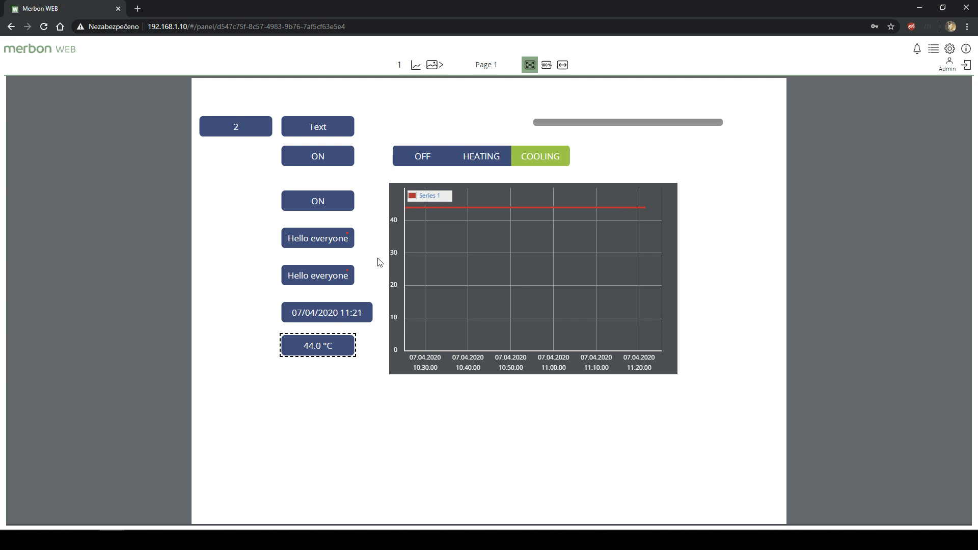
{"action": "key", "text": "F5"}
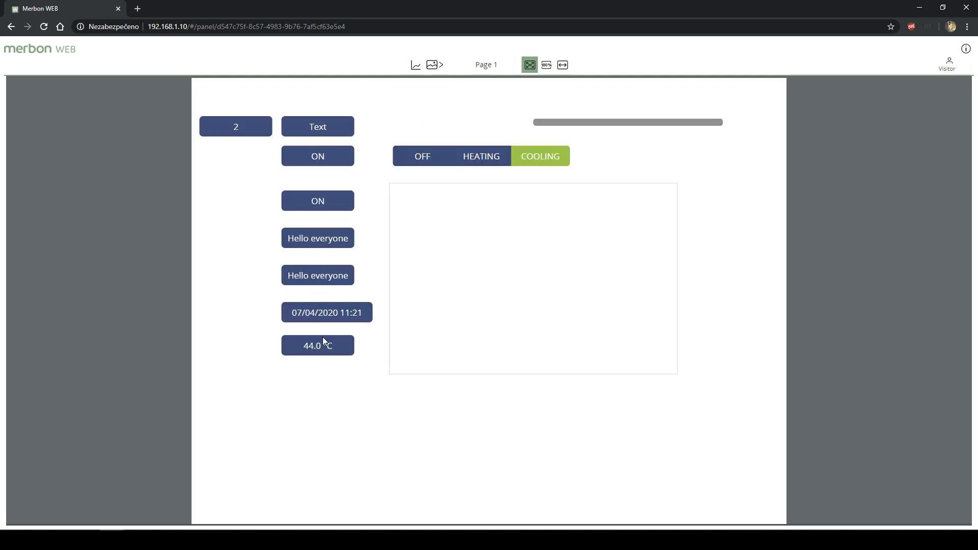
{"action": "left_click", "coordinate": [334, 355]}
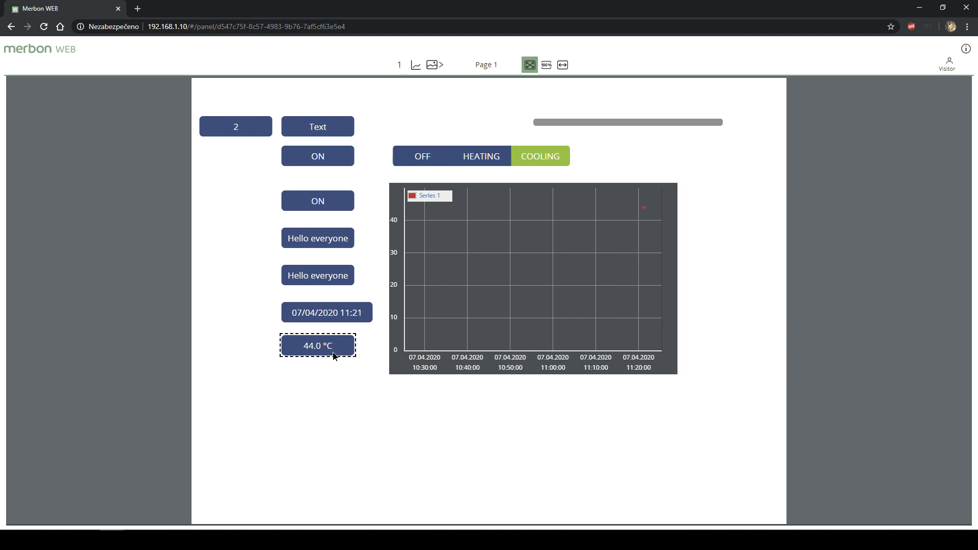
{"action": "left_click", "coordinate": [433, 67]}
{"action": "left_click", "coordinate": [416, 67]}
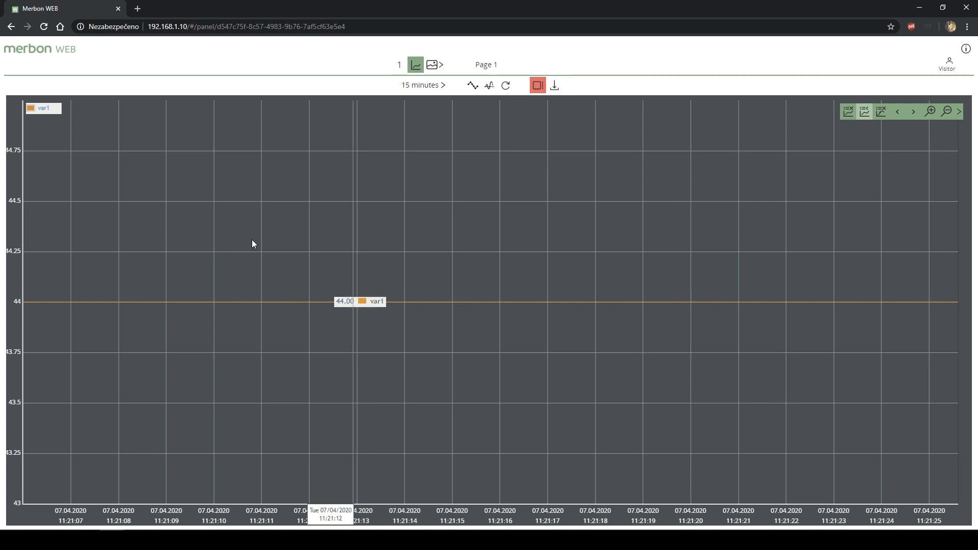
{"action": "left_click", "coordinate": [474, 90]}
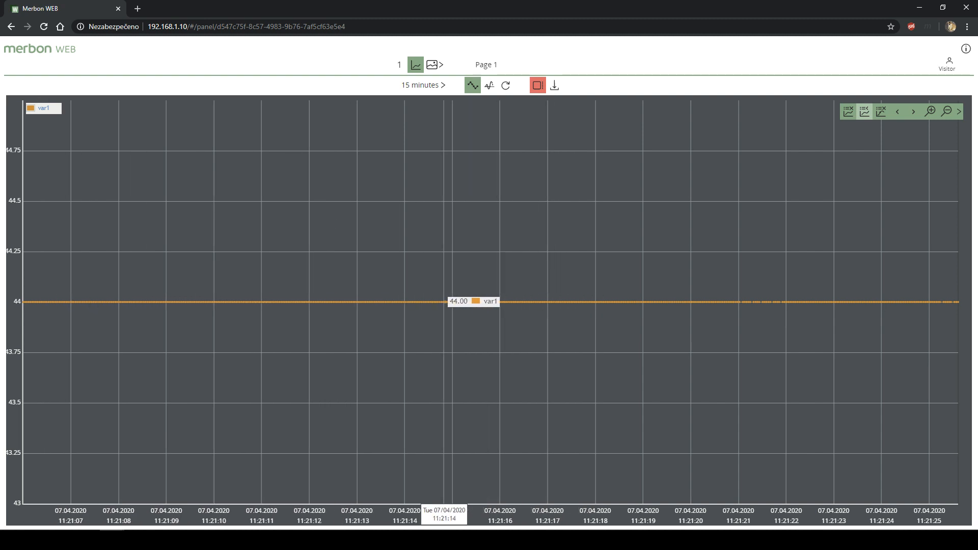
{"action": "left_click", "coordinate": [387, 540]}
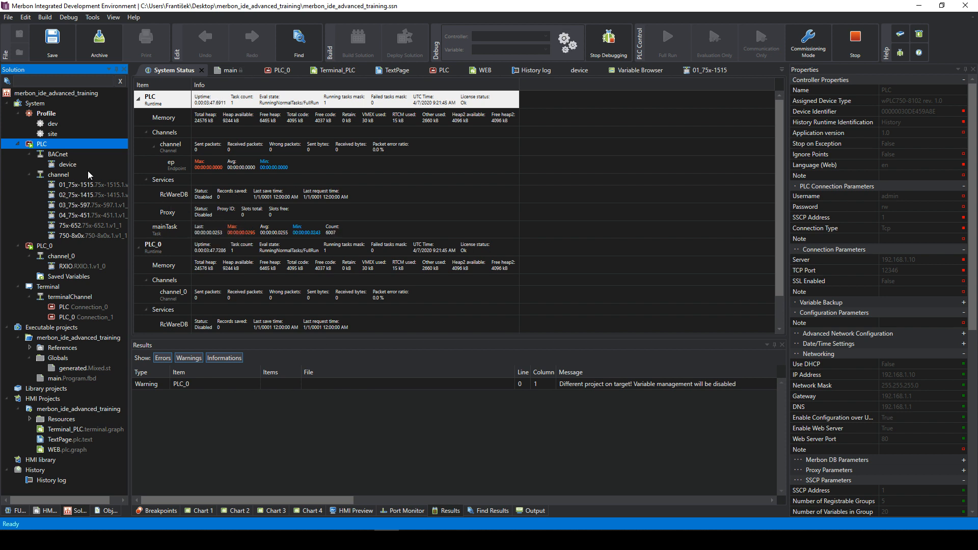
- In the main.Program.fbd diagram, change var1's live value from 44 to 60
{"action": "left_click", "coordinate": [52, 167]}
{"action": "left_click", "coordinate": [81, 379]}
{"action": "double_click", "coordinate": [80, 379]}
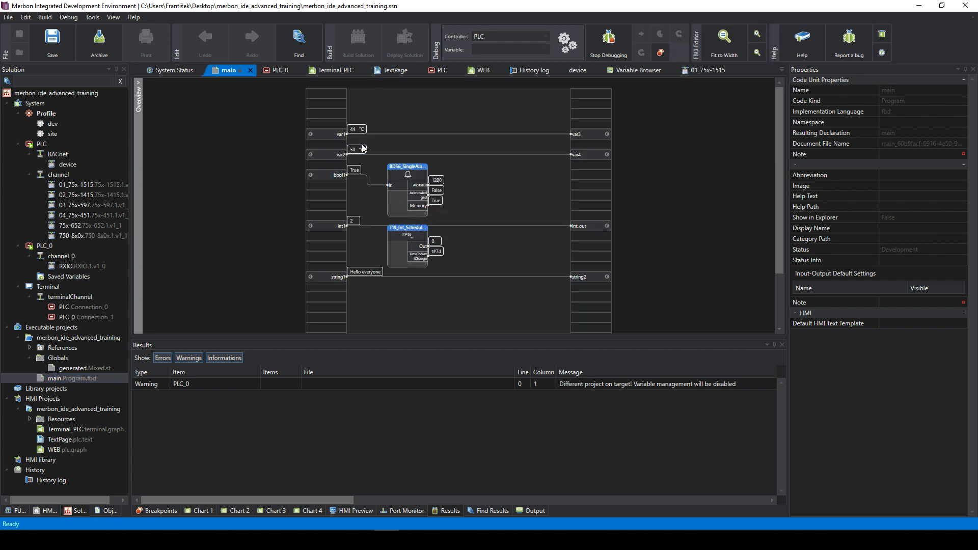
{"action": "double_click", "coordinate": [357, 130]}
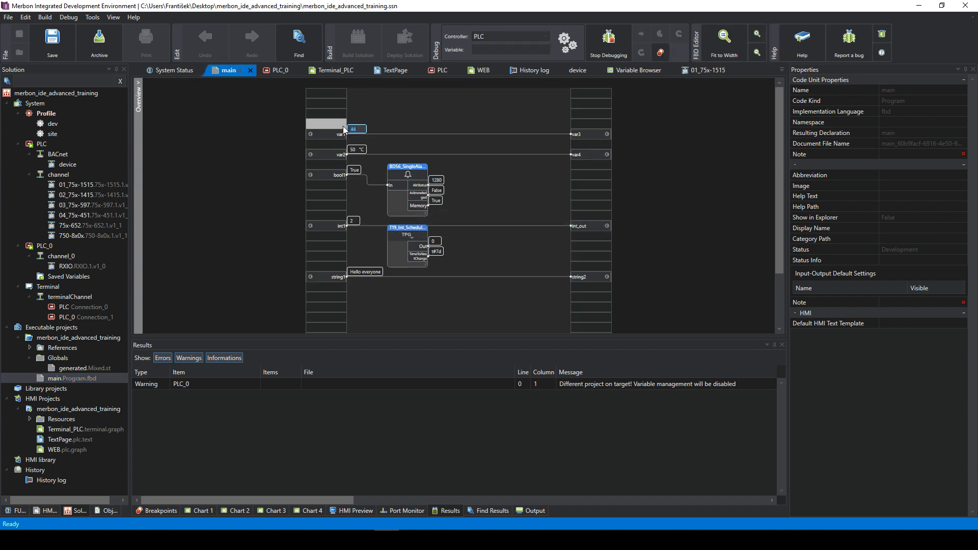
{"action": "type", "text": "60"}
{"action": "key", "text": "Return"}
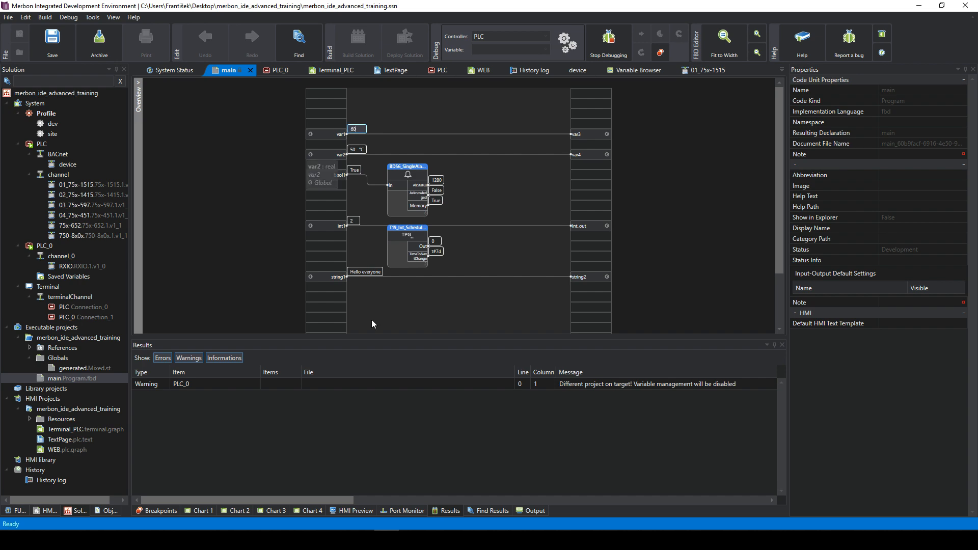
- Refresh the Merbon WEB history chart until it shows var1's step up to 60
{"action": "left_click", "coordinate": [261, 487]}
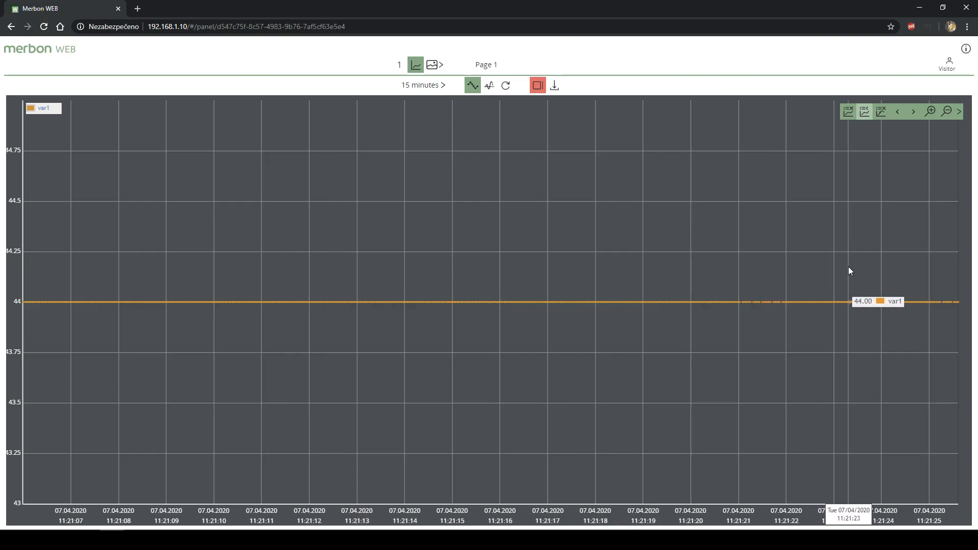
{"action": "left_click", "coordinate": [508, 86]}
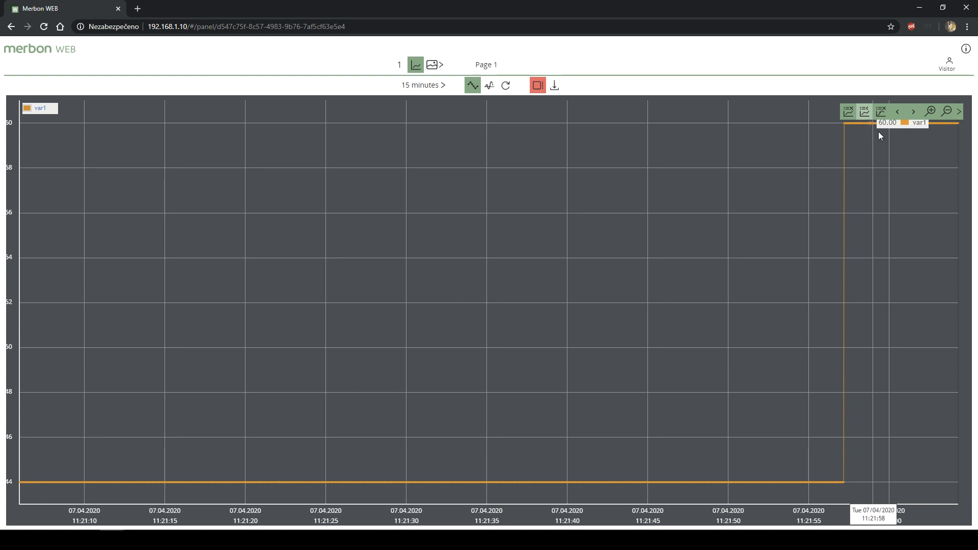
{"action": "left_click", "coordinate": [506, 86]}
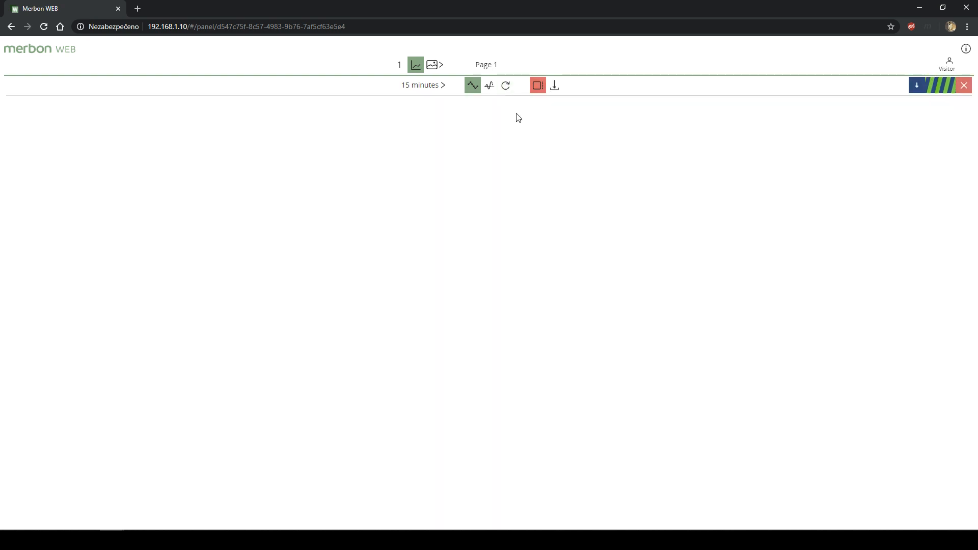